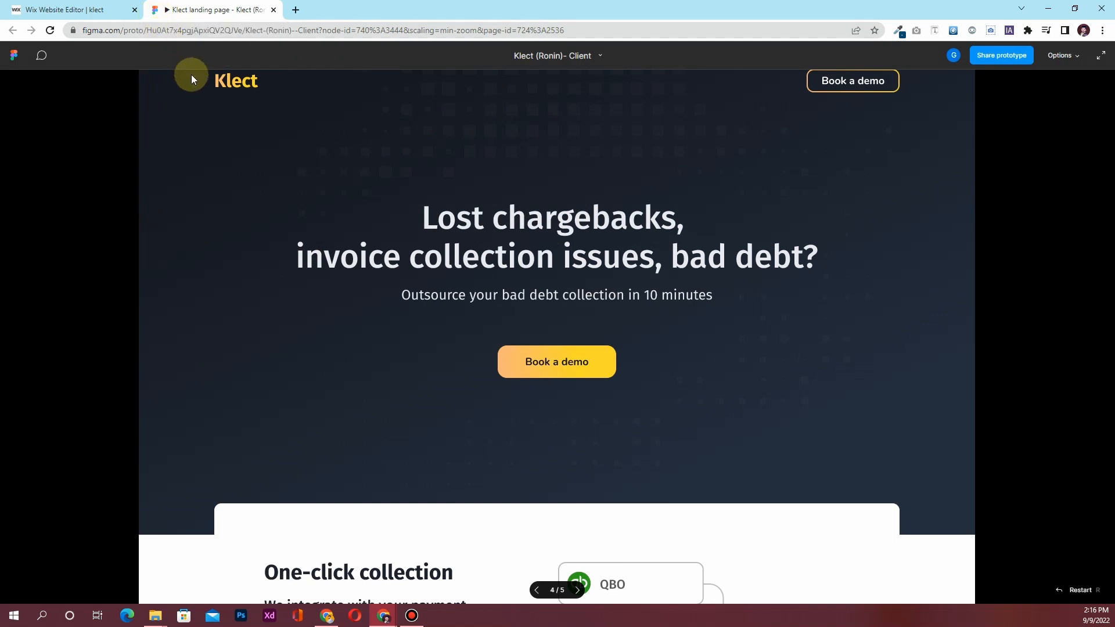
# Scroll through the Klect Figma prototype from hero to footer, then return to the Wix editor
pyautogui.click(74, 9)
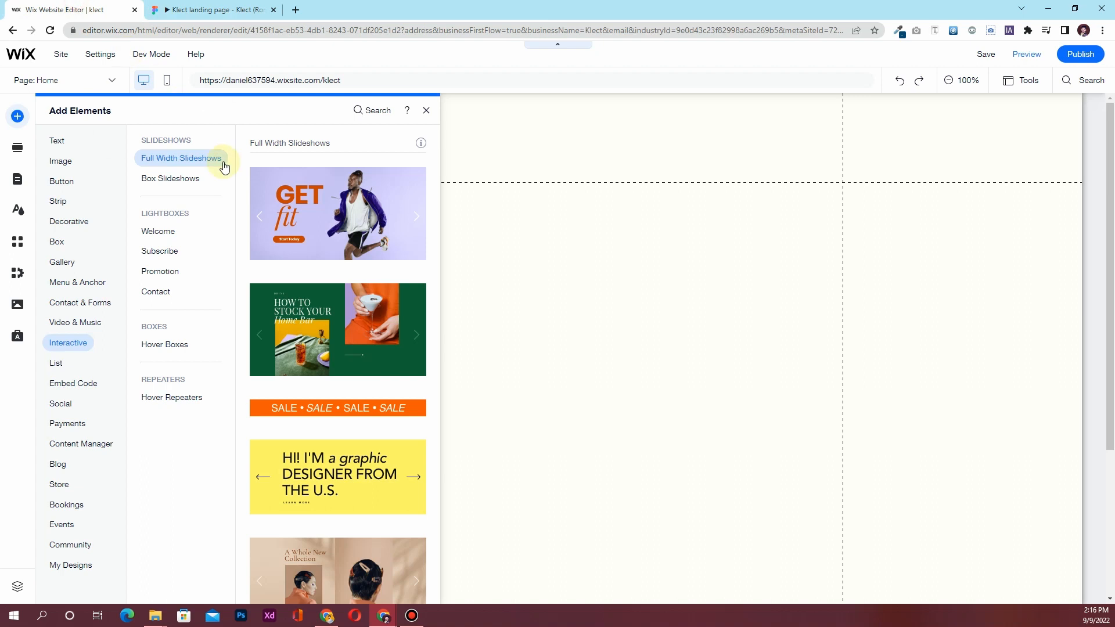
pyautogui.click(199, 10)
pyautogui.scroll(-5, 305, 277)
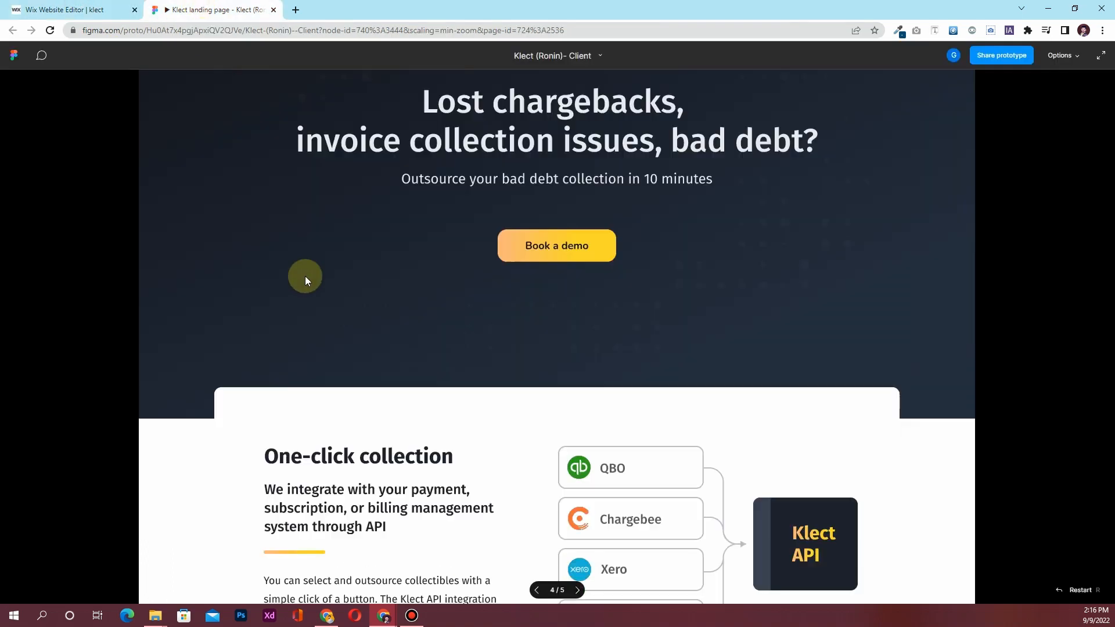
pyautogui.scroll(-4, 306, 277)
pyautogui.scroll(-8, 308, 277)
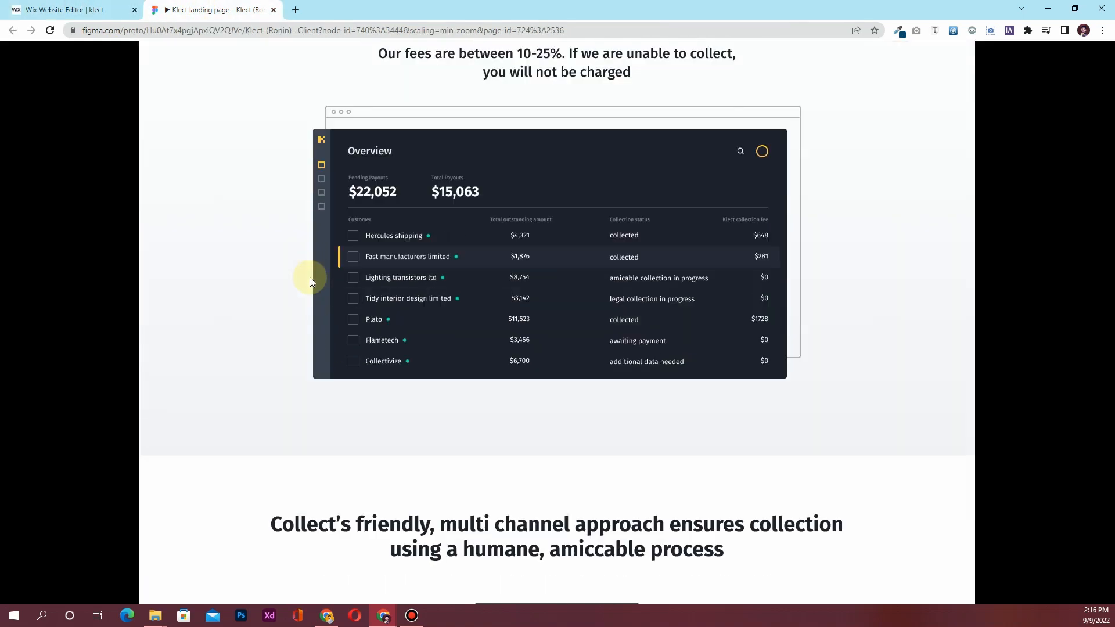
pyautogui.scroll(-10, 311, 279)
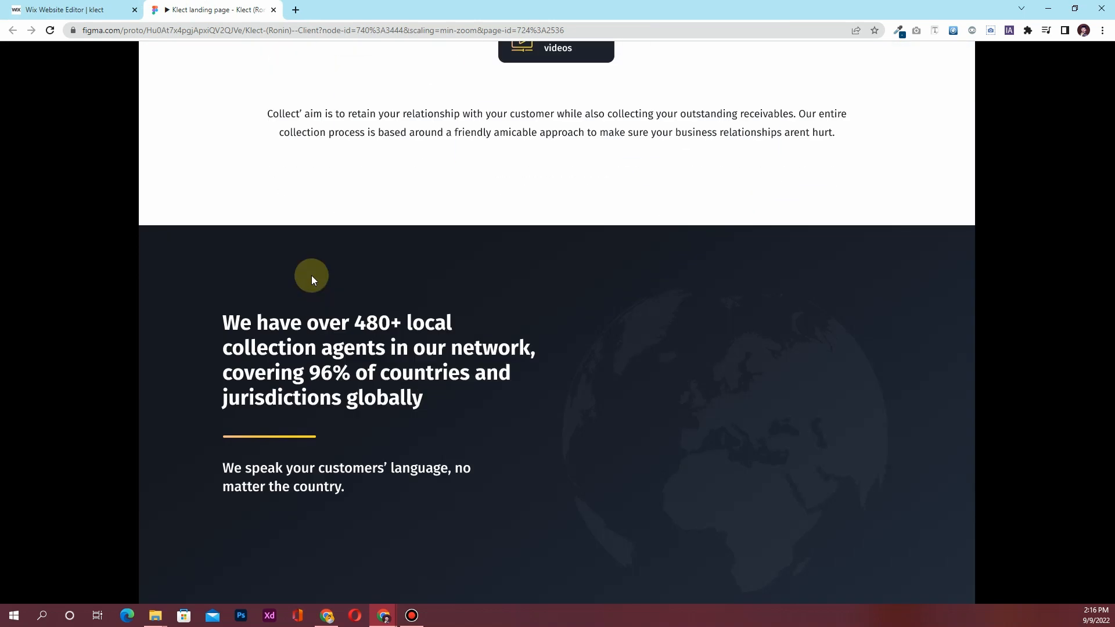
pyautogui.scroll(-4, 311, 277)
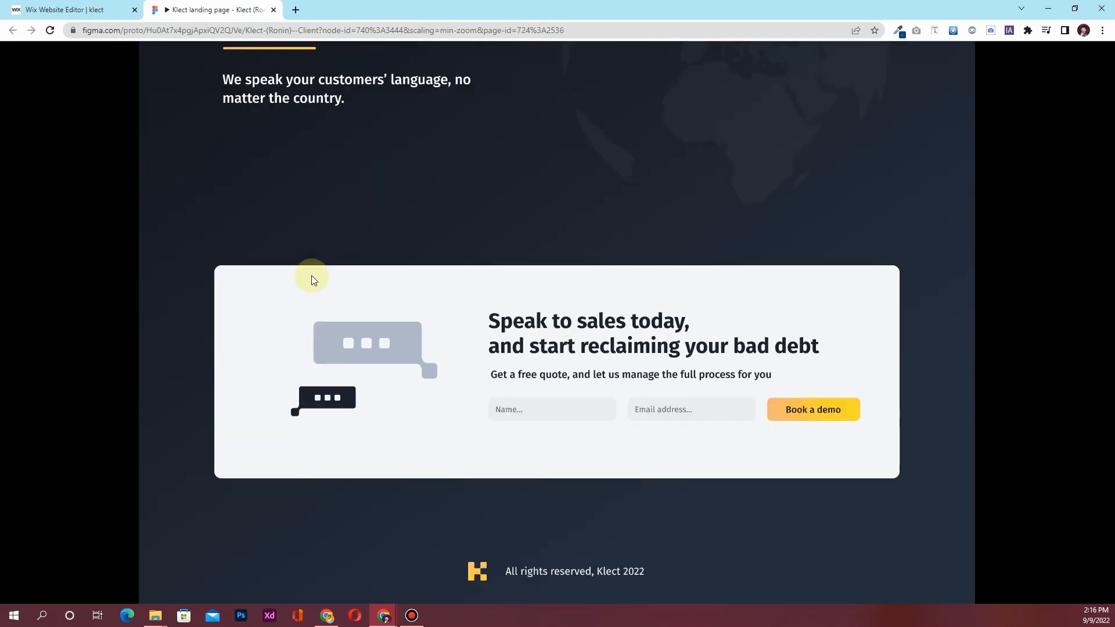
pyautogui.scroll(13, 311, 275)
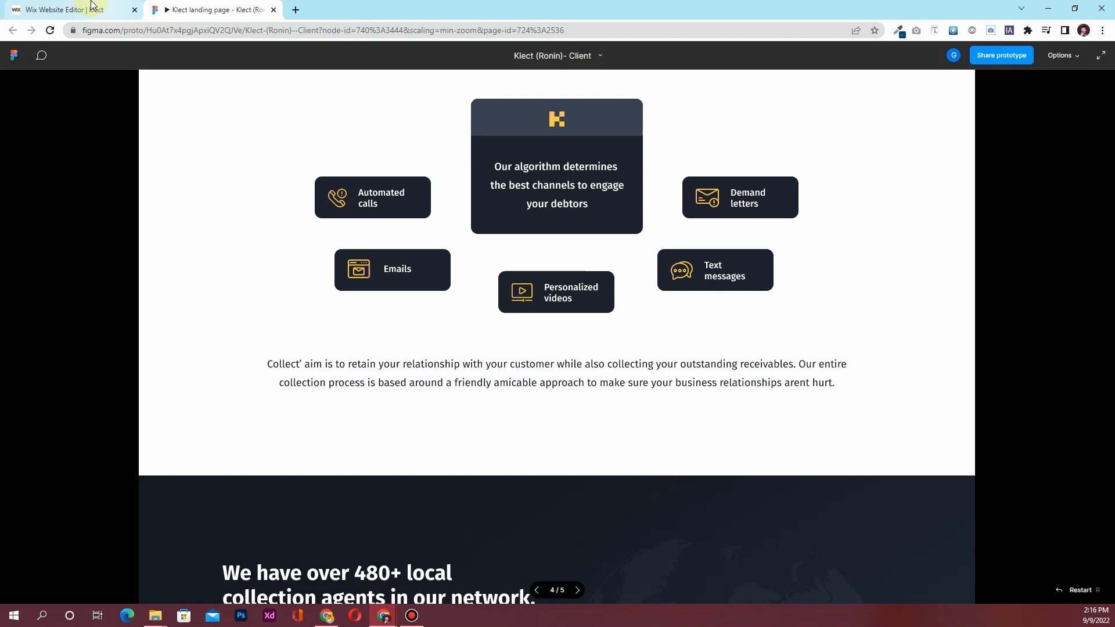
pyautogui.click(91, 4)
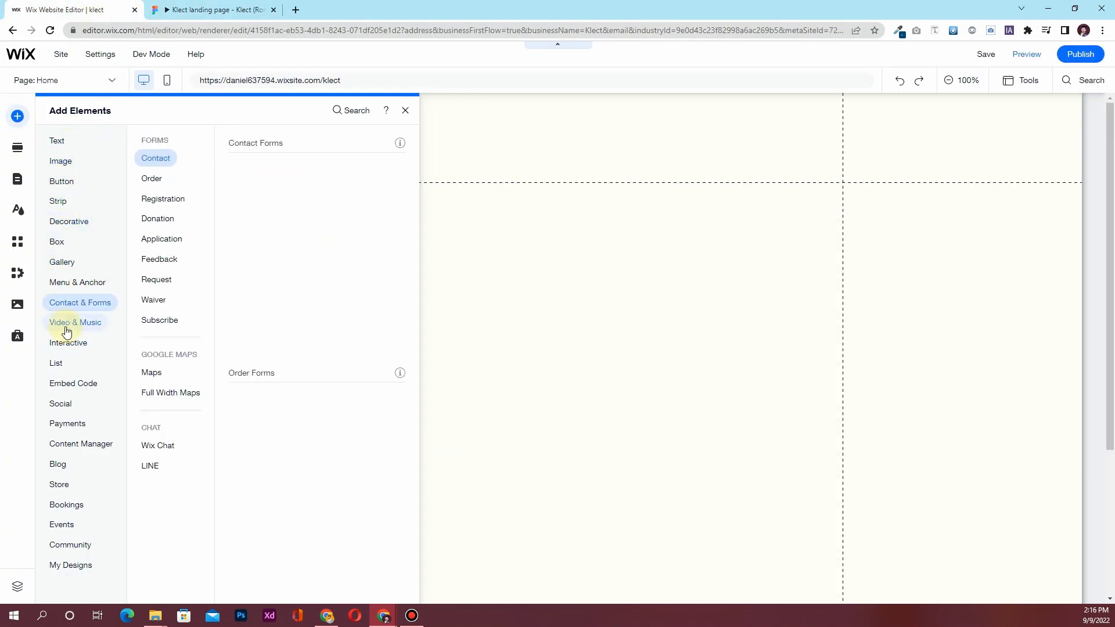
# Browse the Add Elements categories and check the Page Background options in Site Design
pyautogui.moveTo(67, 389)
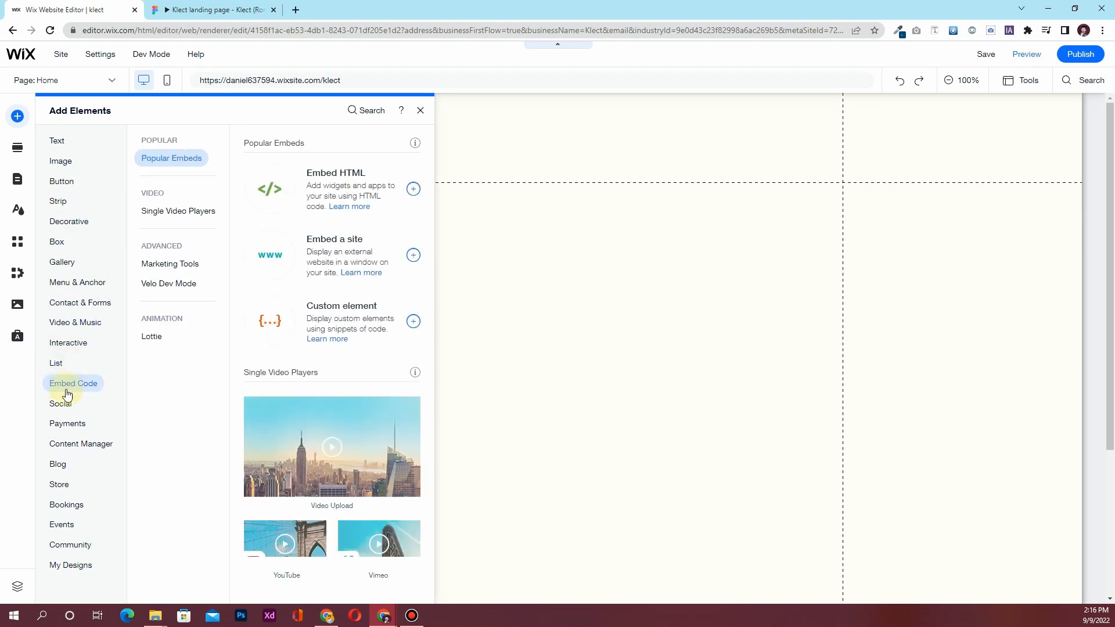
pyautogui.moveTo(71, 286)
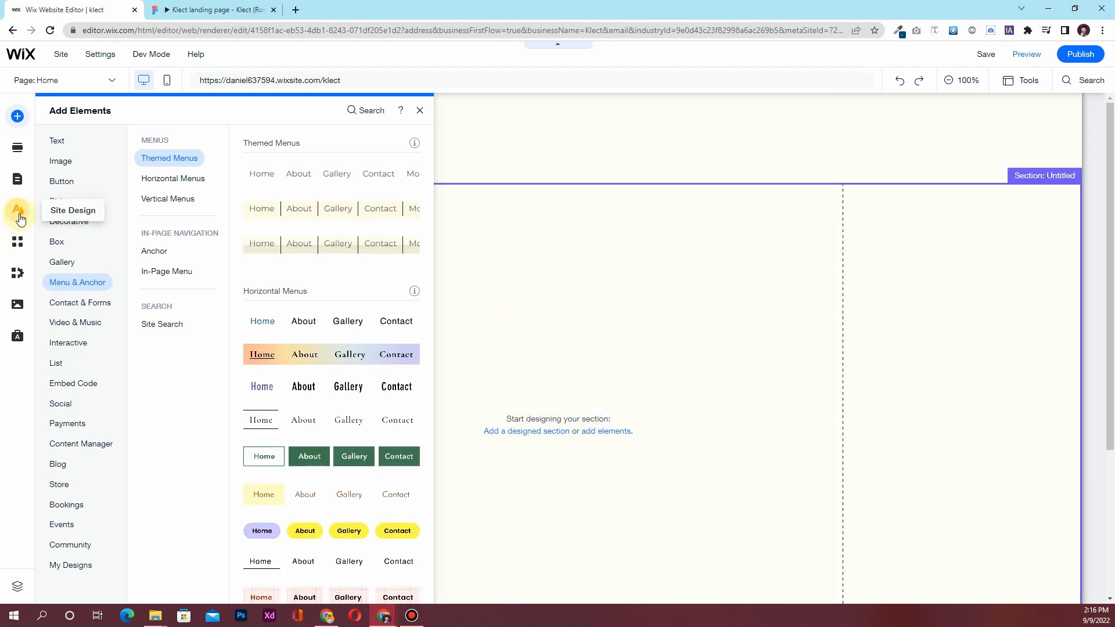
pyautogui.click(18, 214)
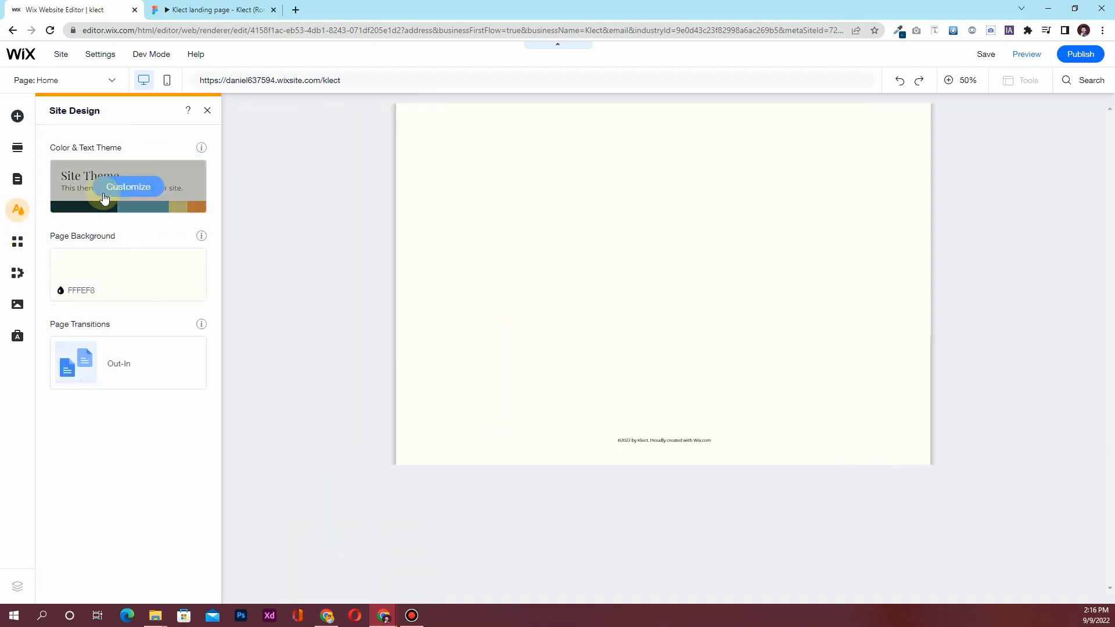
pyautogui.moveTo(112, 258)
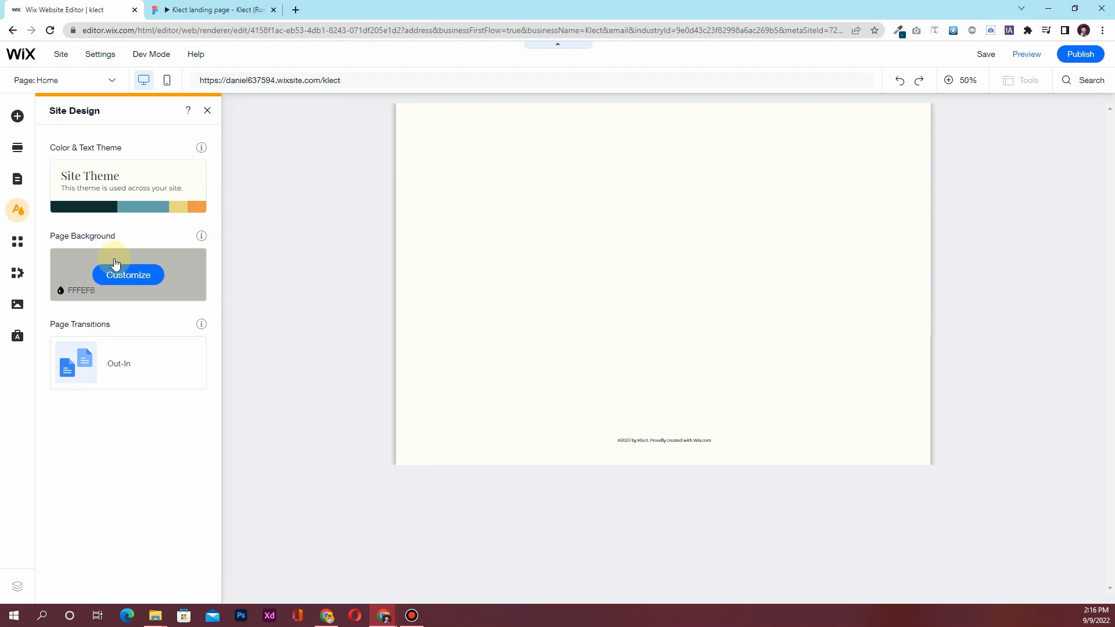
pyautogui.moveTo(111, 207)
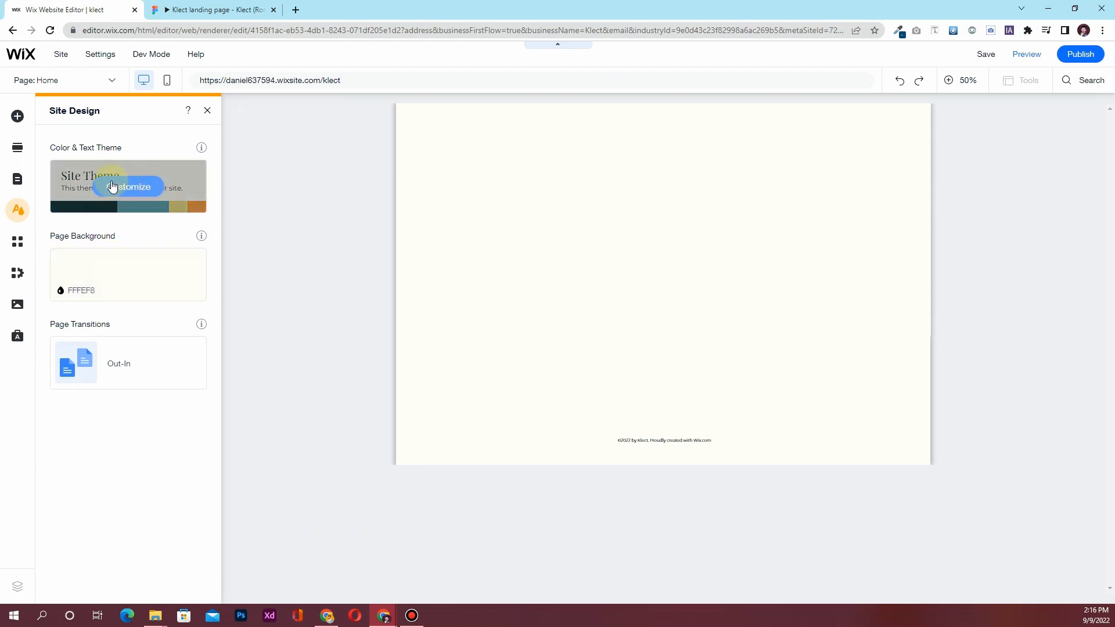
# Look over the Contact & Forms and Menu & Anchor elements, then go back to Figma
pyautogui.click(19, 116)
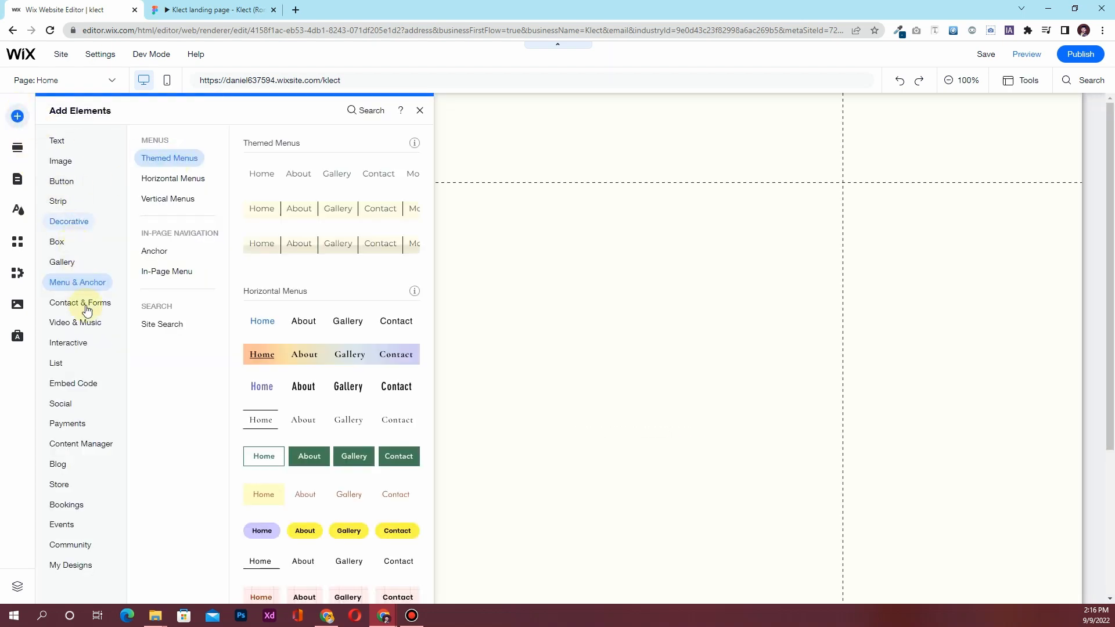
pyautogui.click(103, 298)
pyautogui.click(87, 282)
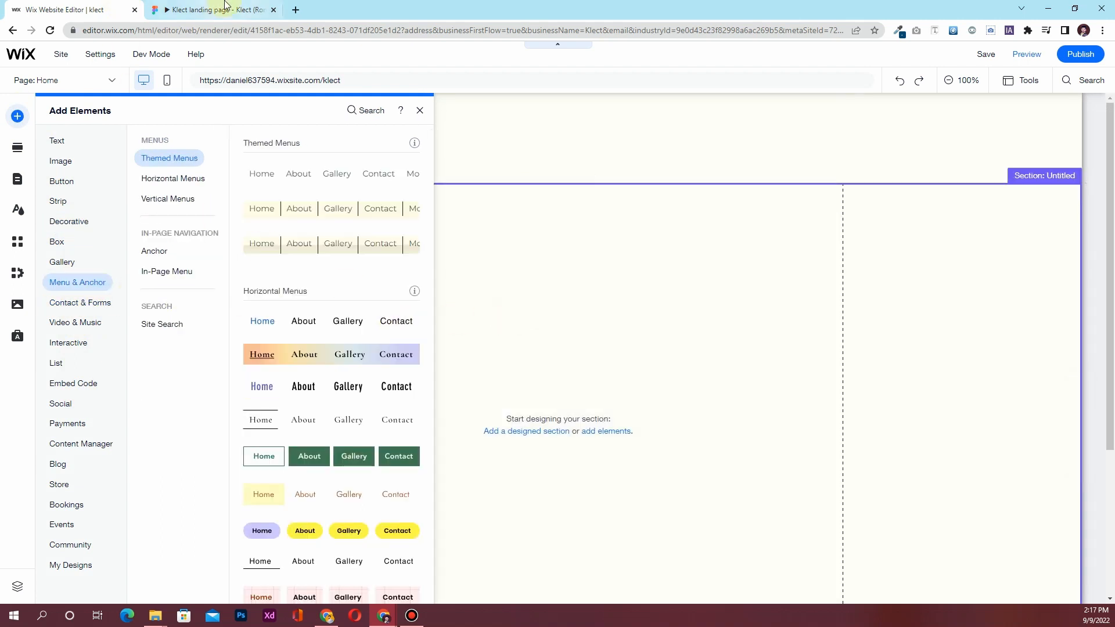
pyautogui.click(223, 8)
# Scroll the Figma prototype over the Klect hero and One-click collection sections
pyautogui.scroll(5, 316, 289)
pyautogui.scroll(15, 314, 288)
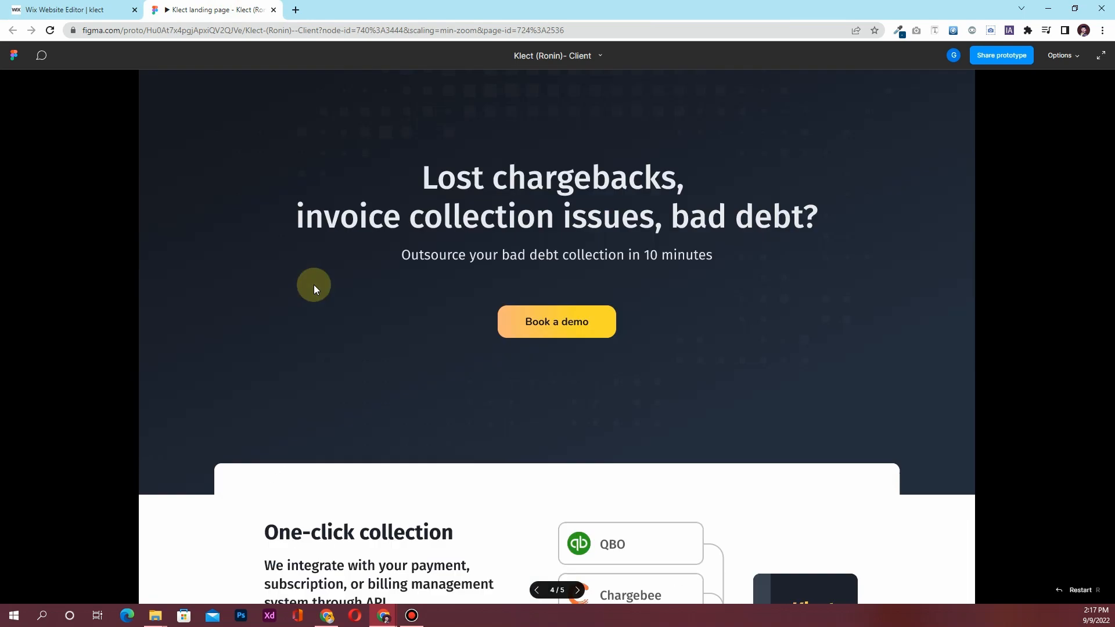
pyautogui.scroll(-10, 313, 288)
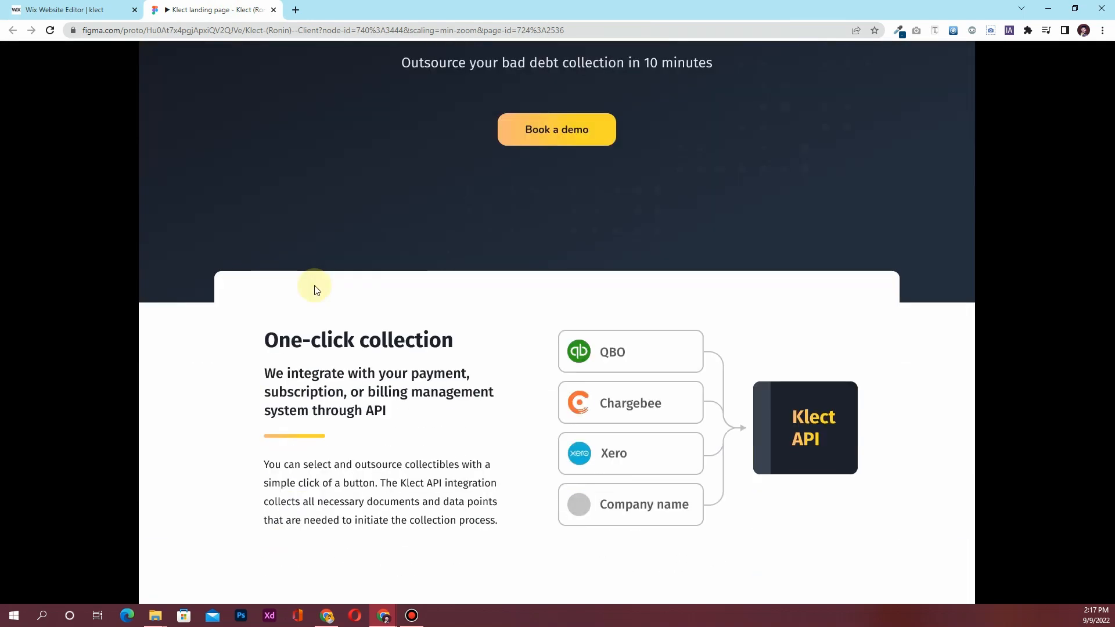
pyautogui.scroll(-4, 314, 292)
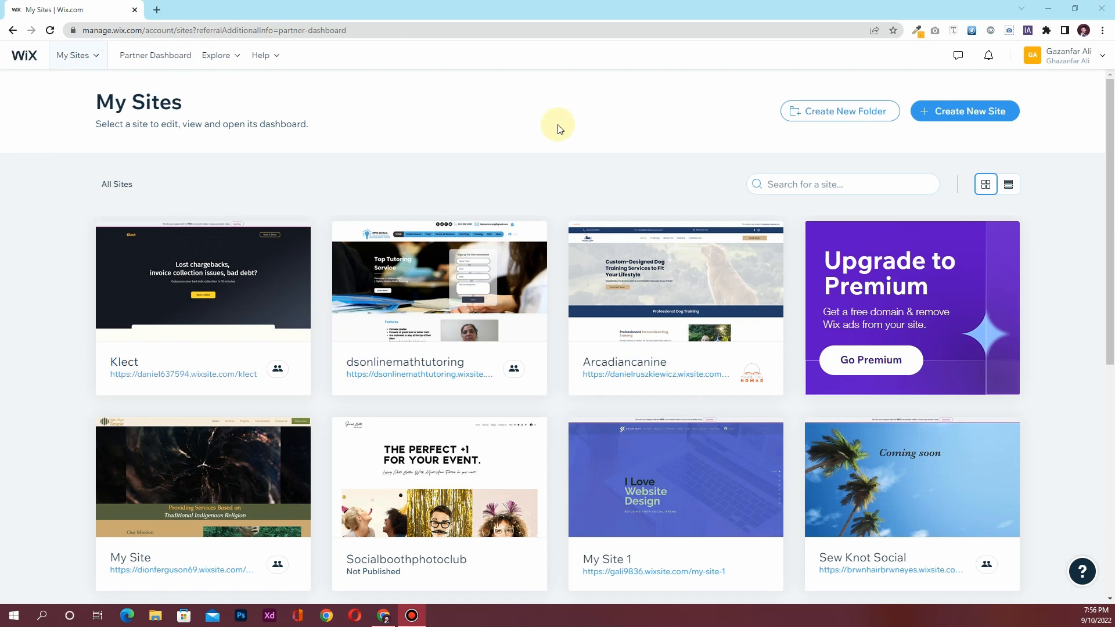
# Begin a new site from My Sites with Create New Site
pyautogui.click(962, 115)
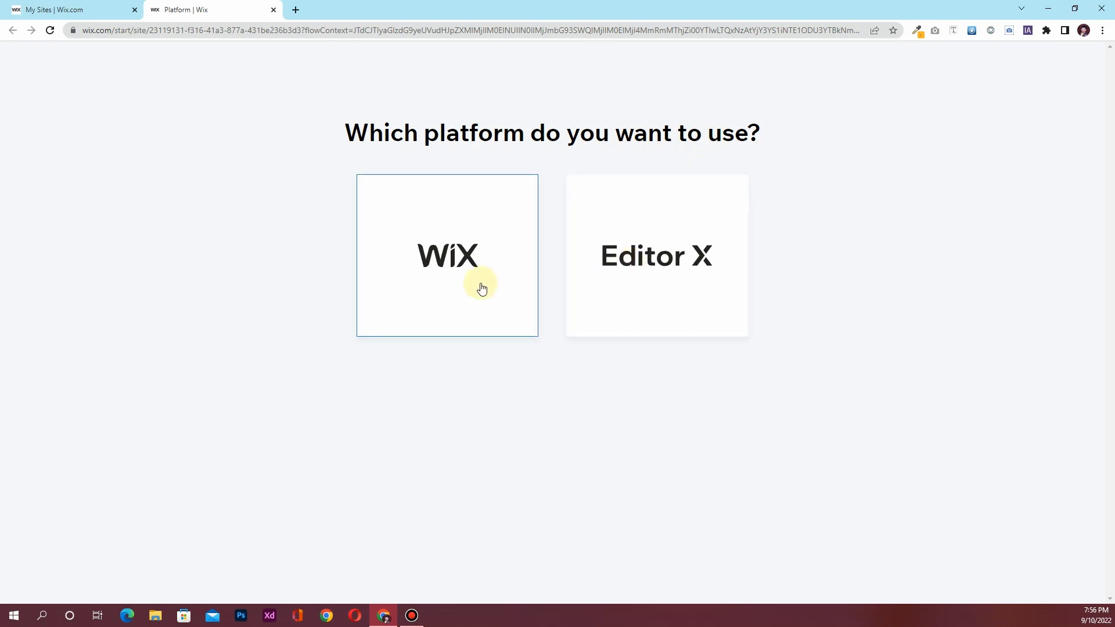
# Choose the Wix platform and set the website type to business
pyautogui.click(422, 245)
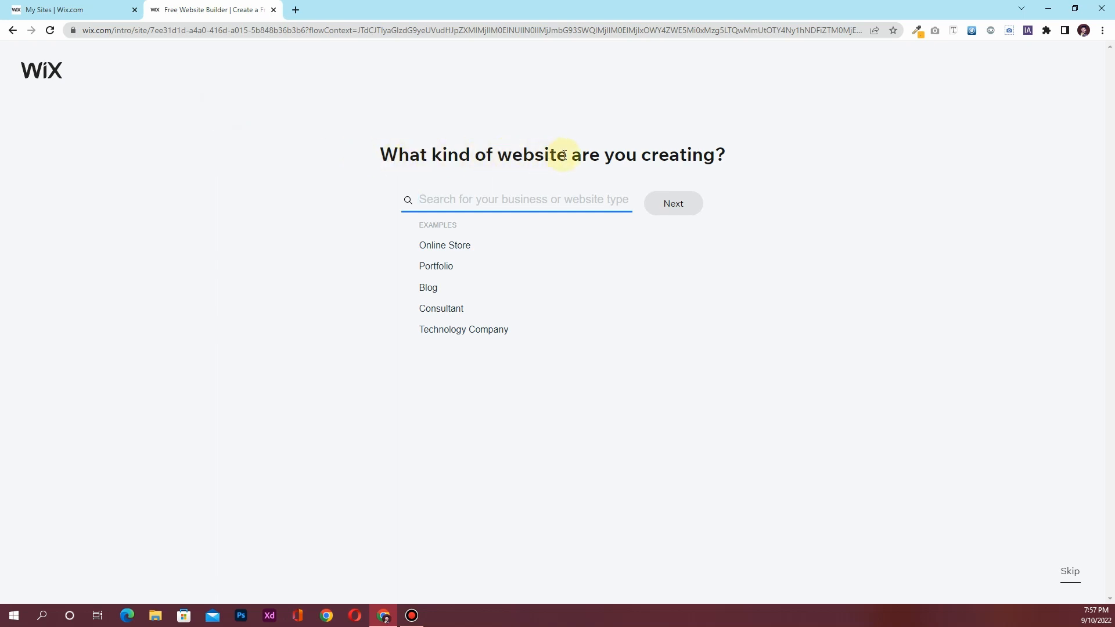
pyautogui.click(479, 200)
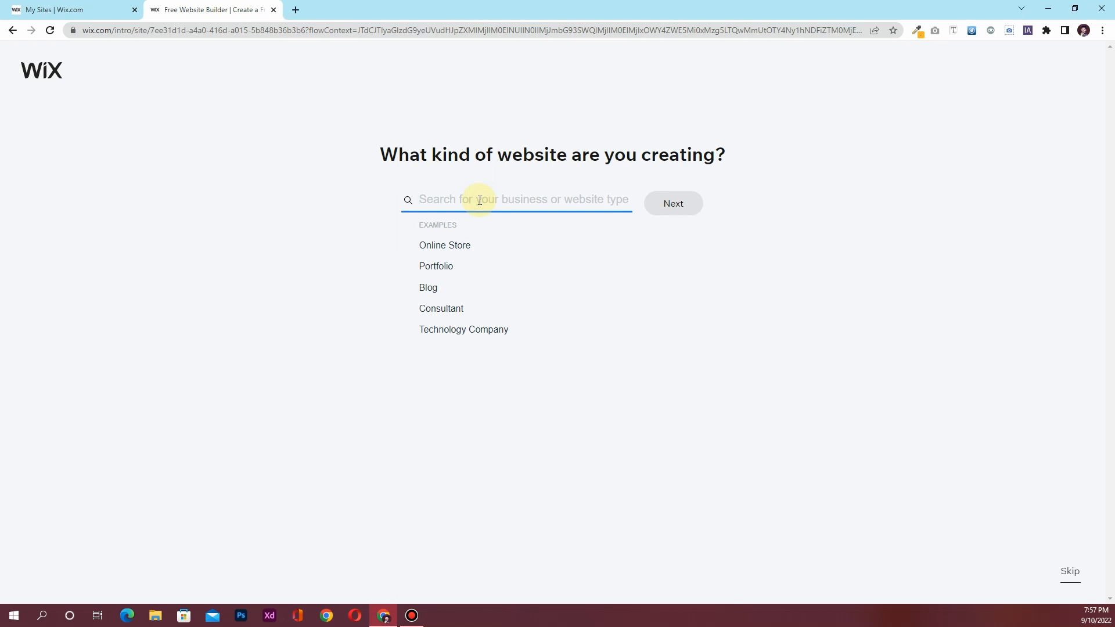
pyautogui.write('business')
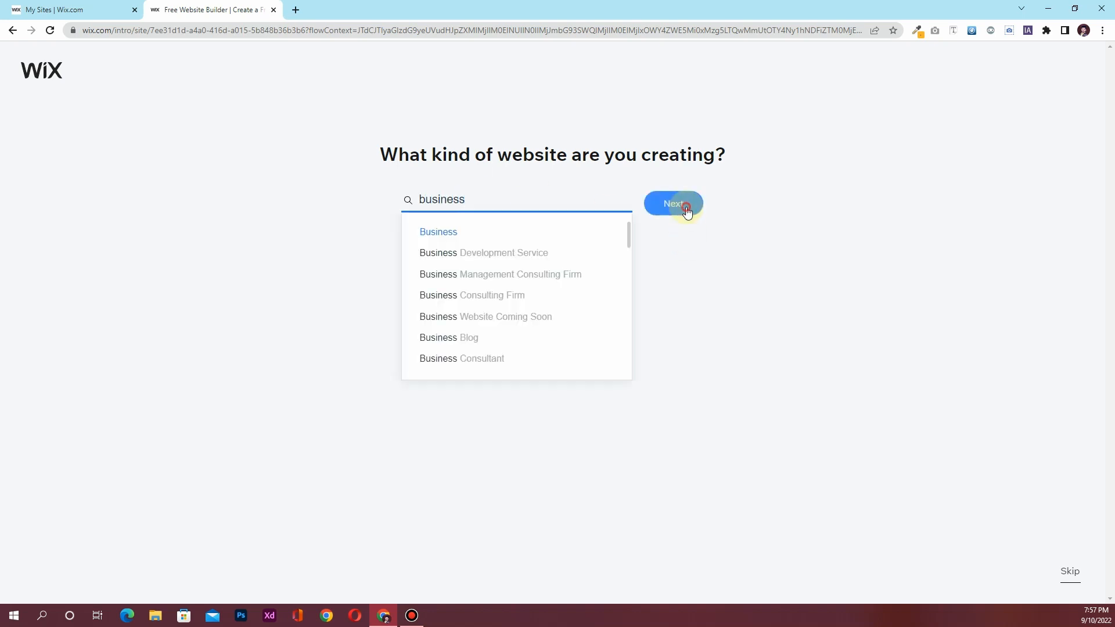
pyautogui.click(675, 203)
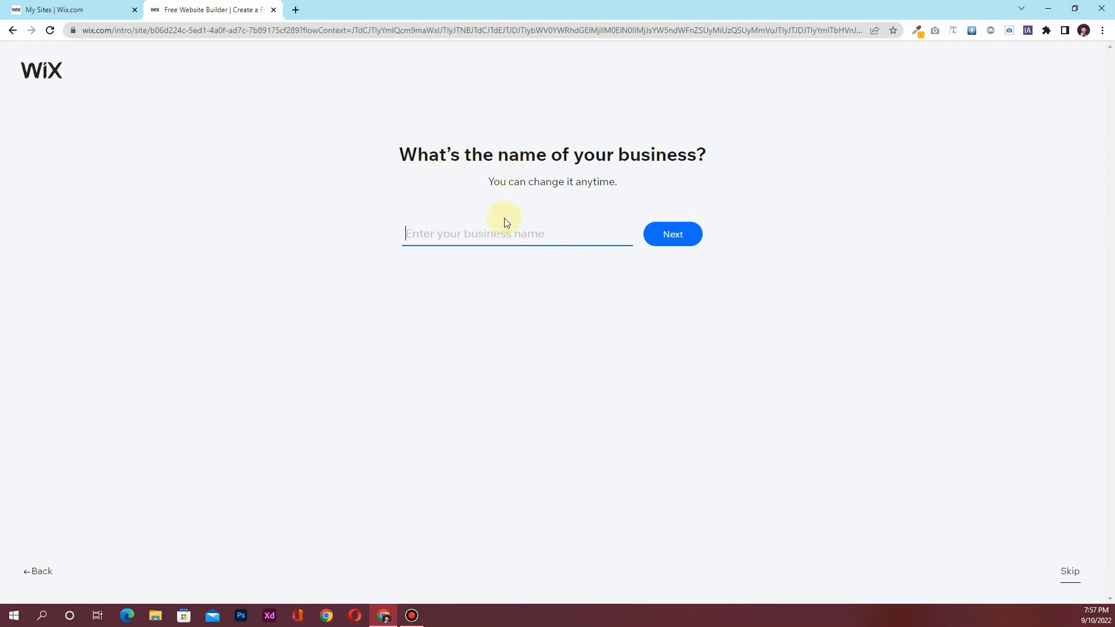
# Enter 'Demo for Youtube' as the business name and continue
pyautogui.write('Demo for Youtube')
pyautogui.click(680, 238)
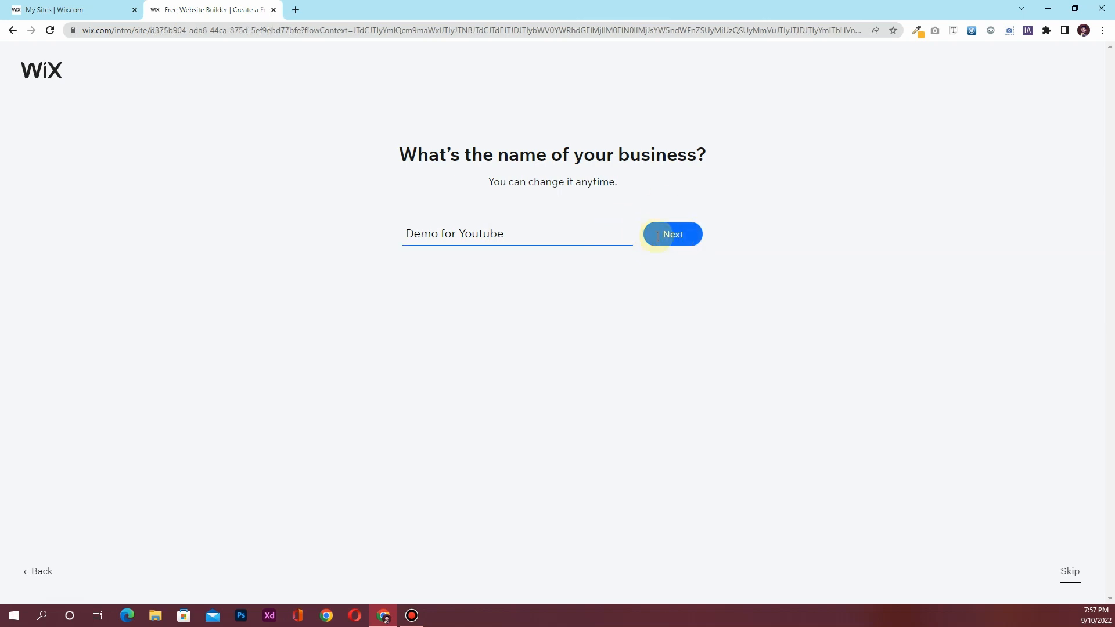
pyautogui.click(657, 238)
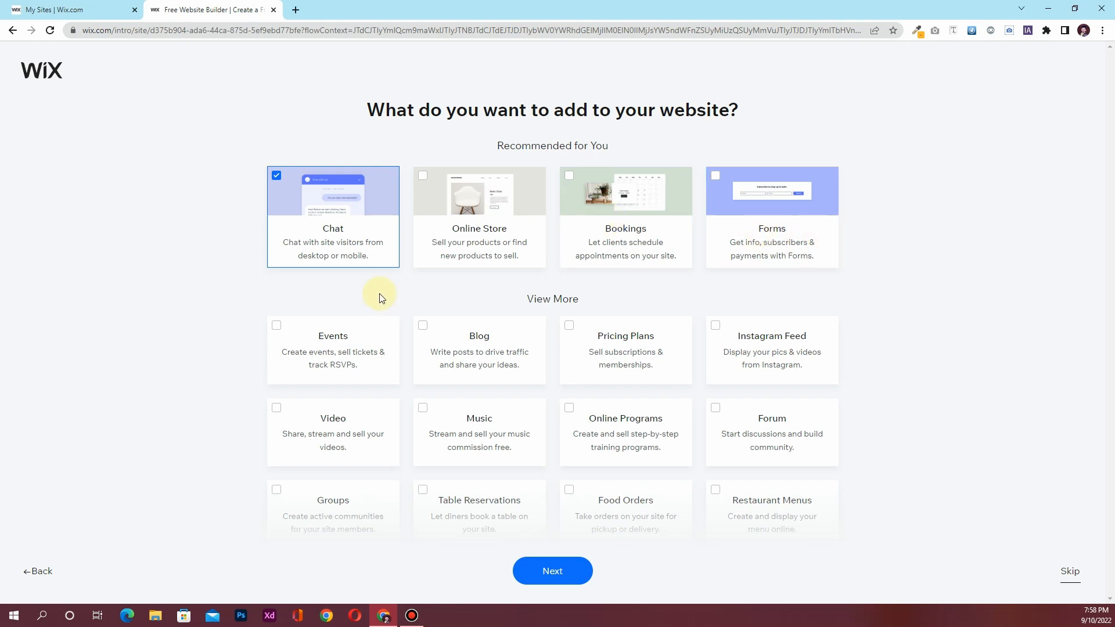
# Move past the feature list, with only Chat picked, to the Wix Editor start page
pyautogui.scroll(-2, 498, 441)
pyautogui.scroll(2, 498, 454)
pyautogui.scroll(-2, 499, 454)
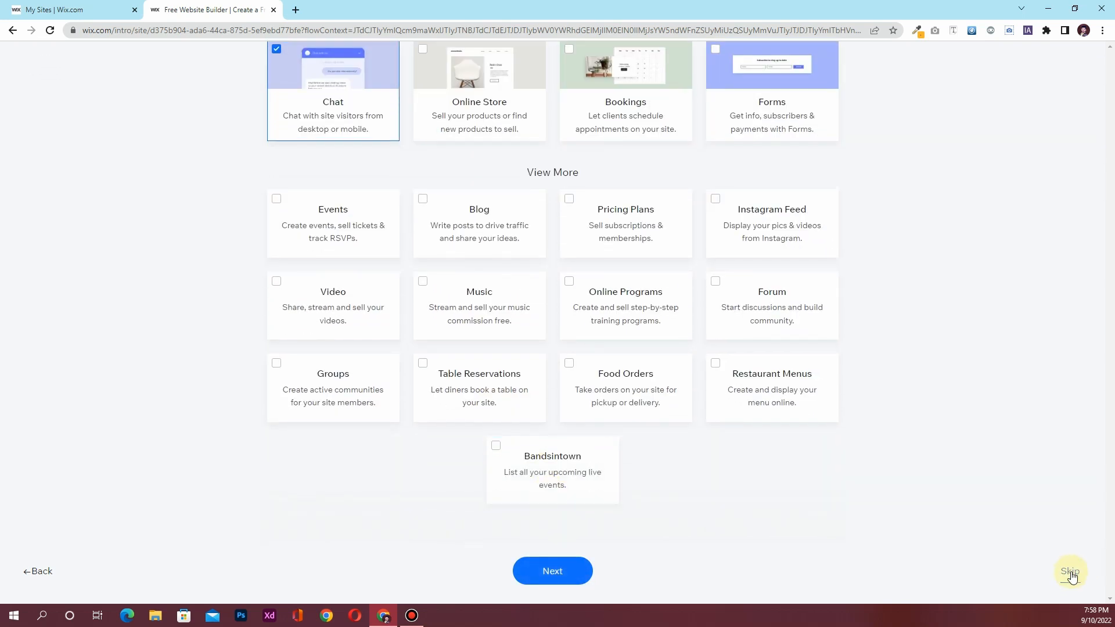
pyautogui.click(535, 570)
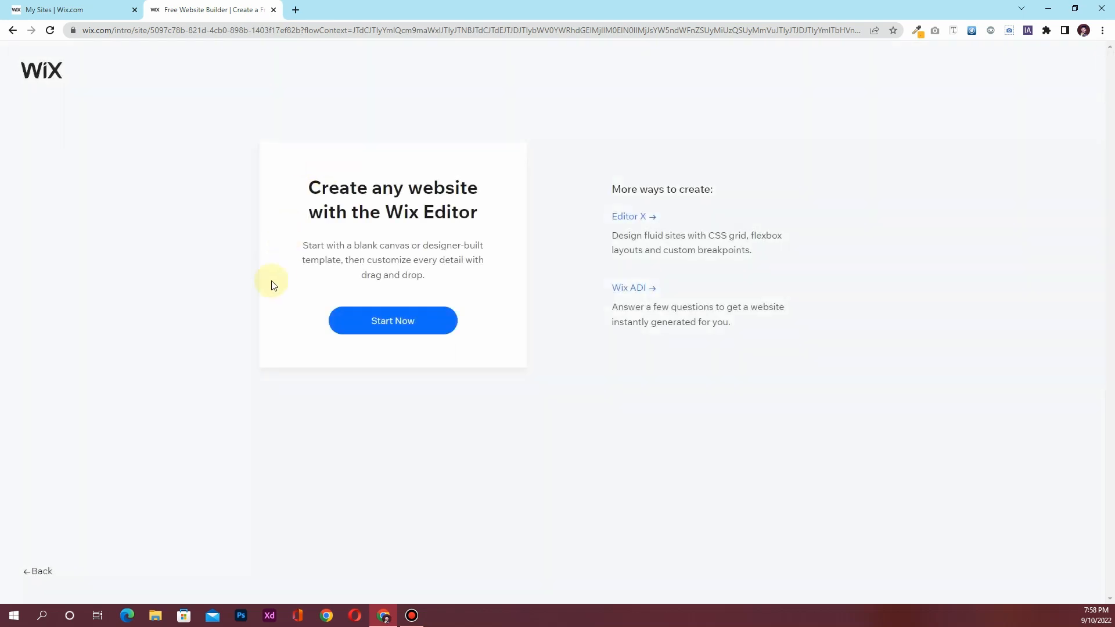
# Choose the Wix Editor and browse templates, filtering to Consulting & Coaching
pyautogui.click(405, 320)
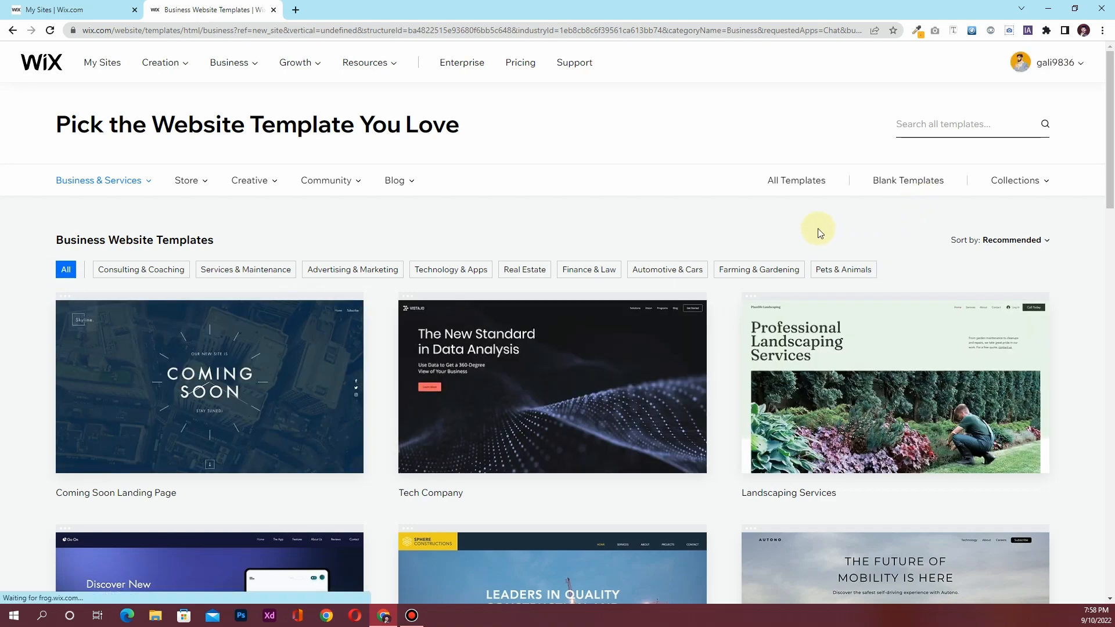
pyautogui.scroll(-7, 817, 228)
pyautogui.scroll(-9, 817, 230)
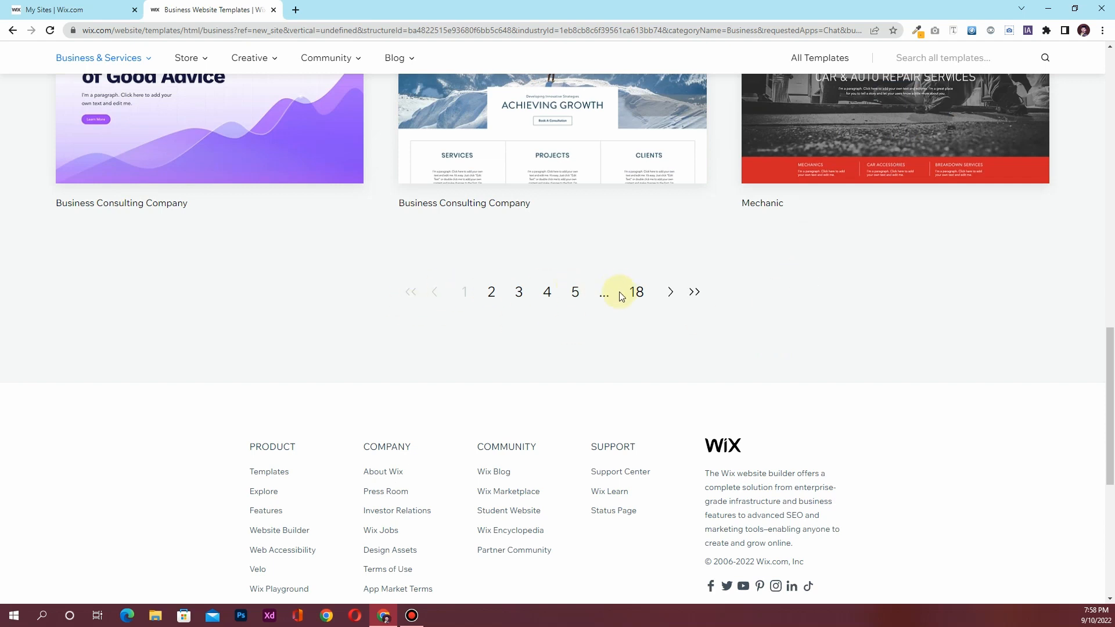
pyautogui.click(637, 291)
pyautogui.scroll(5, 447, 353)
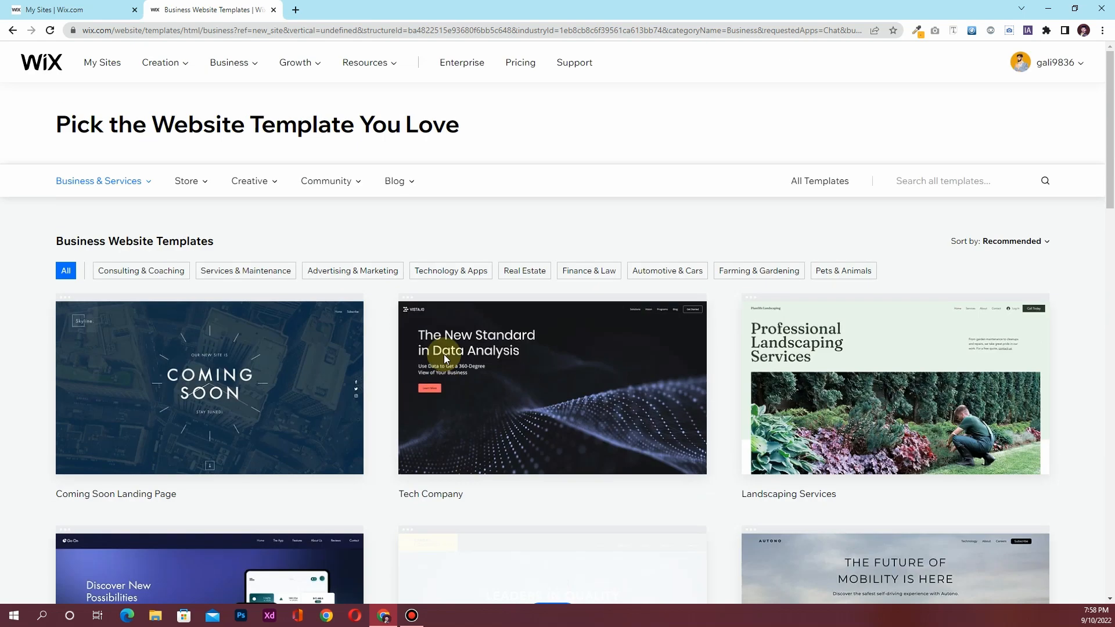
pyautogui.click(144, 271)
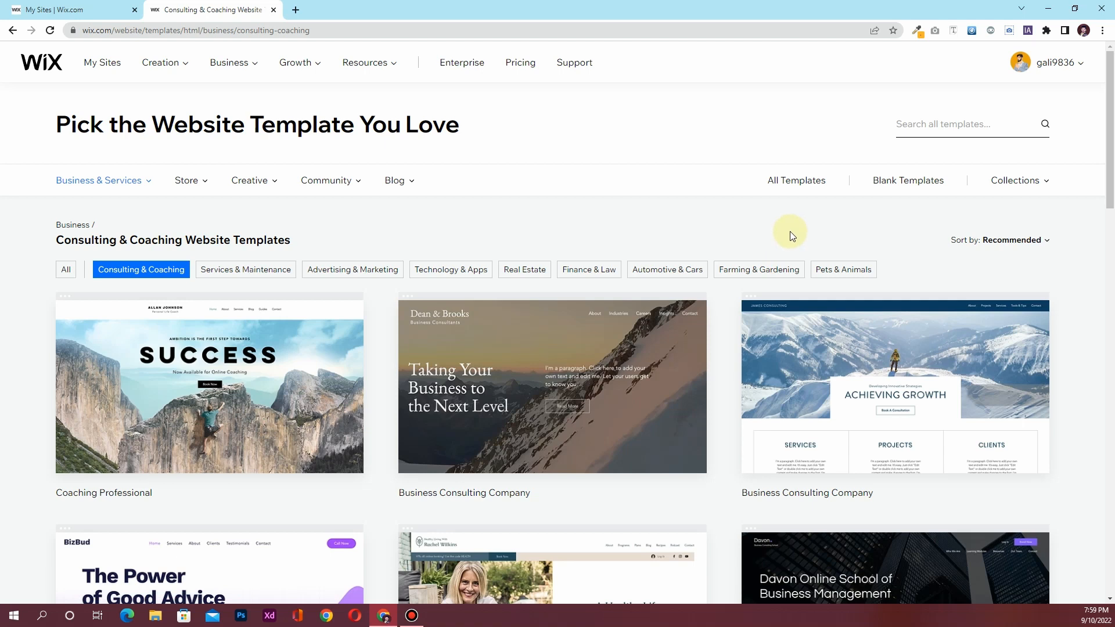
# Open the Start from Scratch blank template in a new editor tab
pyautogui.click(916, 185)
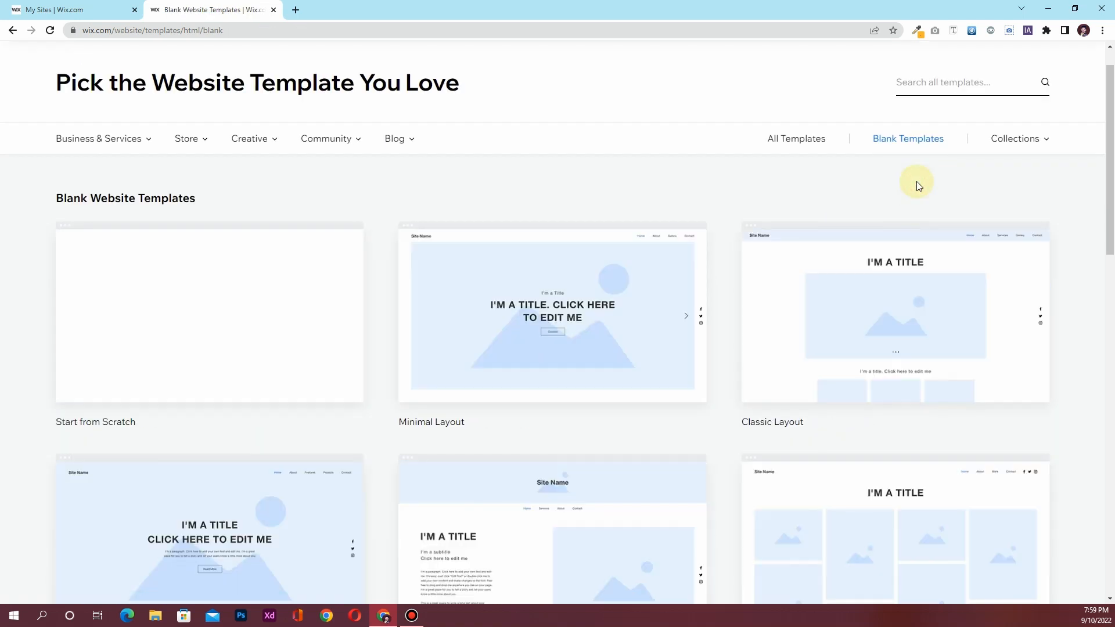
pyautogui.moveTo(145, 336)
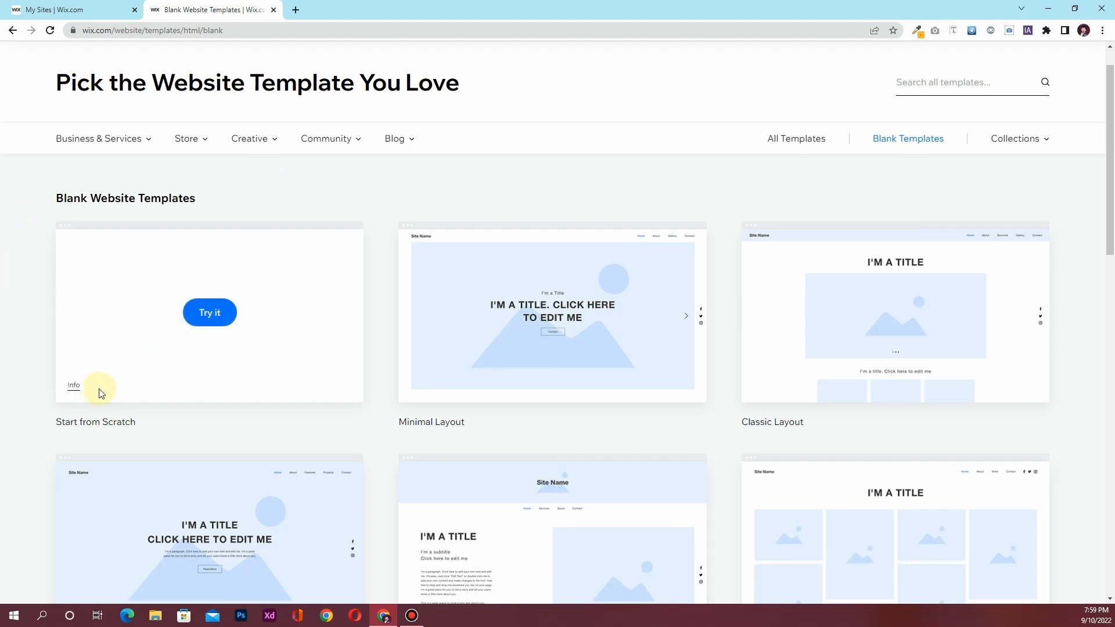
pyautogui.click(221, 319)
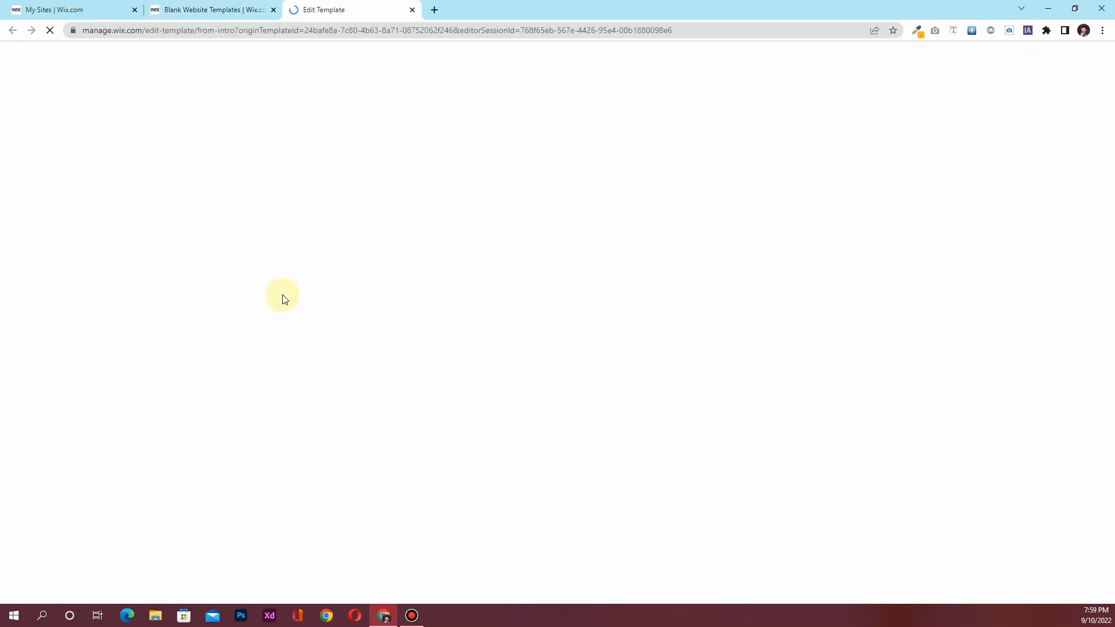
pyautogui.click(237, 7)
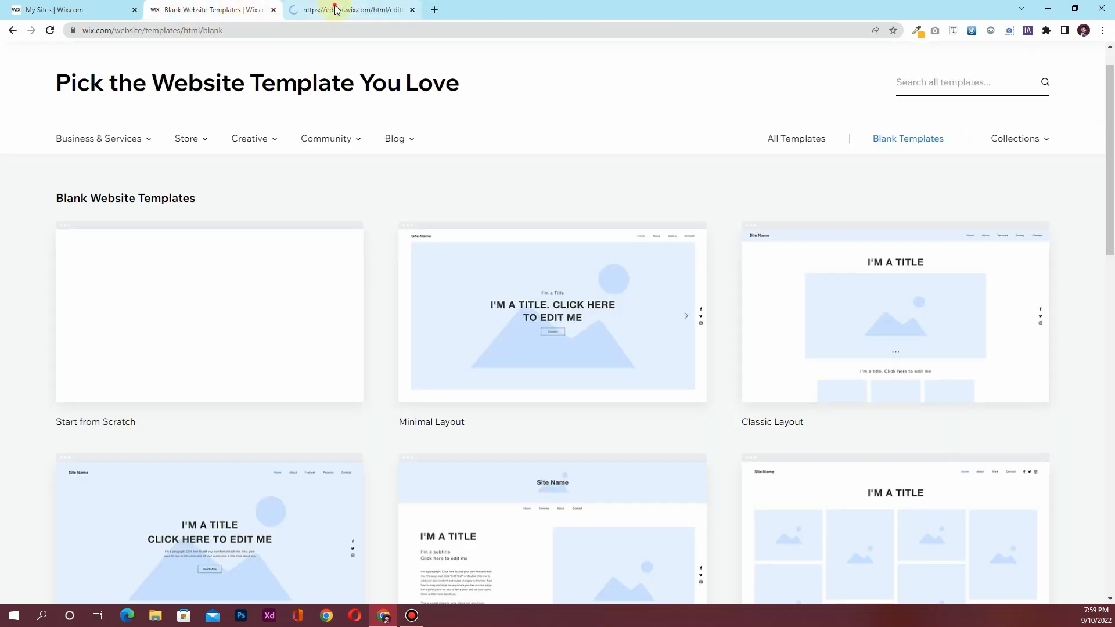
# Return to the loading editor and dismiss the grey intro overlay on the blank site
pyautogui.click(336, 10)
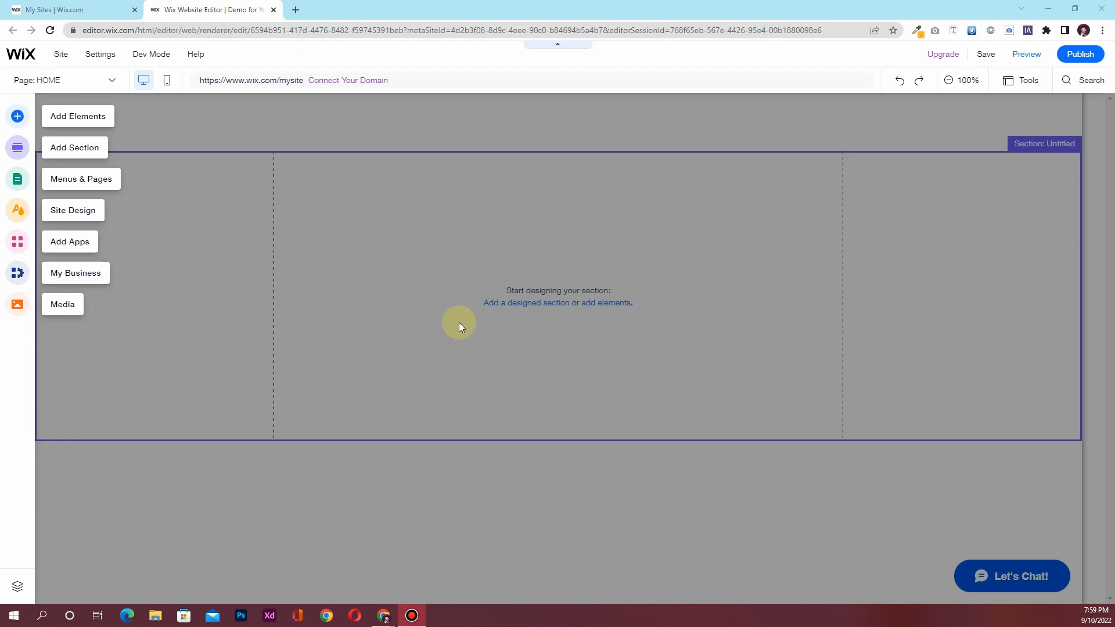
pyautogui.click(473, 199)
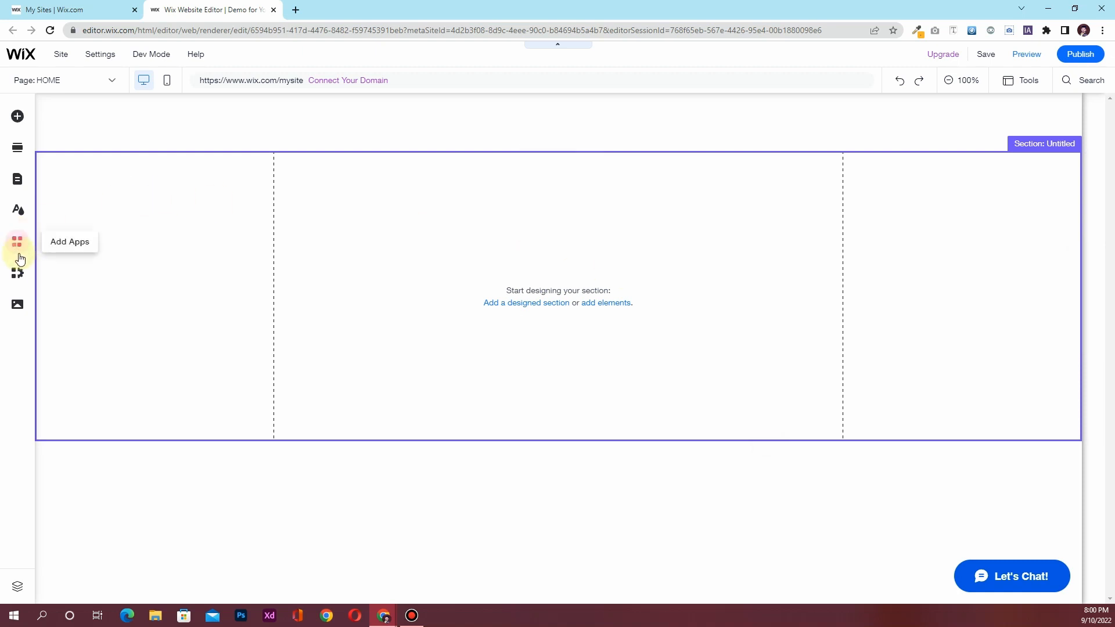
# Upload the Klect folder design files, excluding the Text file and Klect (Ronin)-Client archive
pyautogui.click(18, 304)
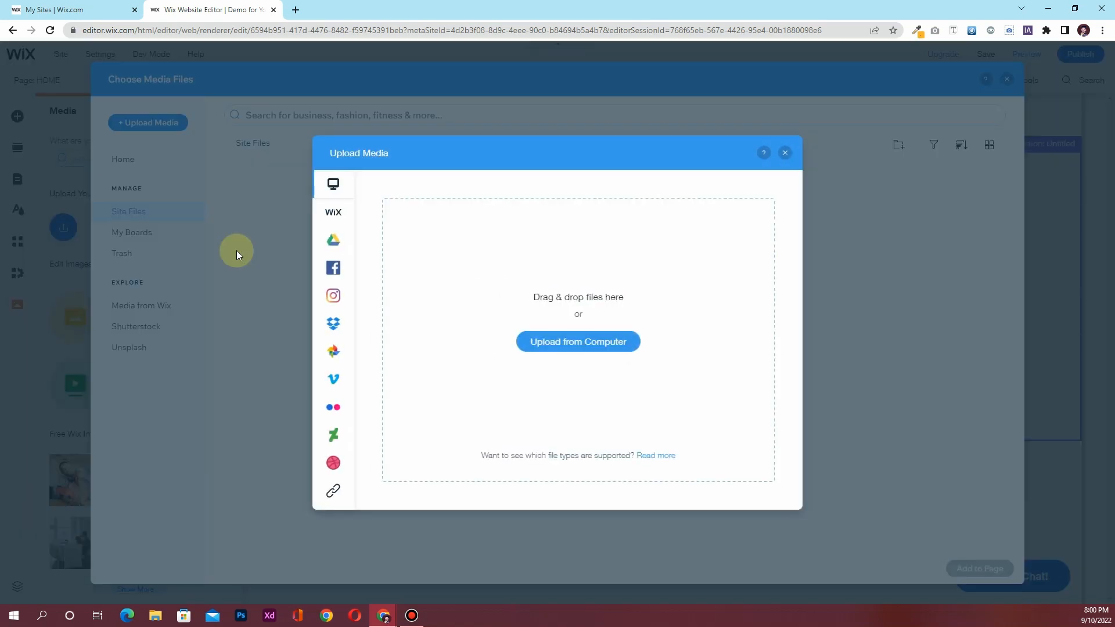
pyautogui.click(598, 344)
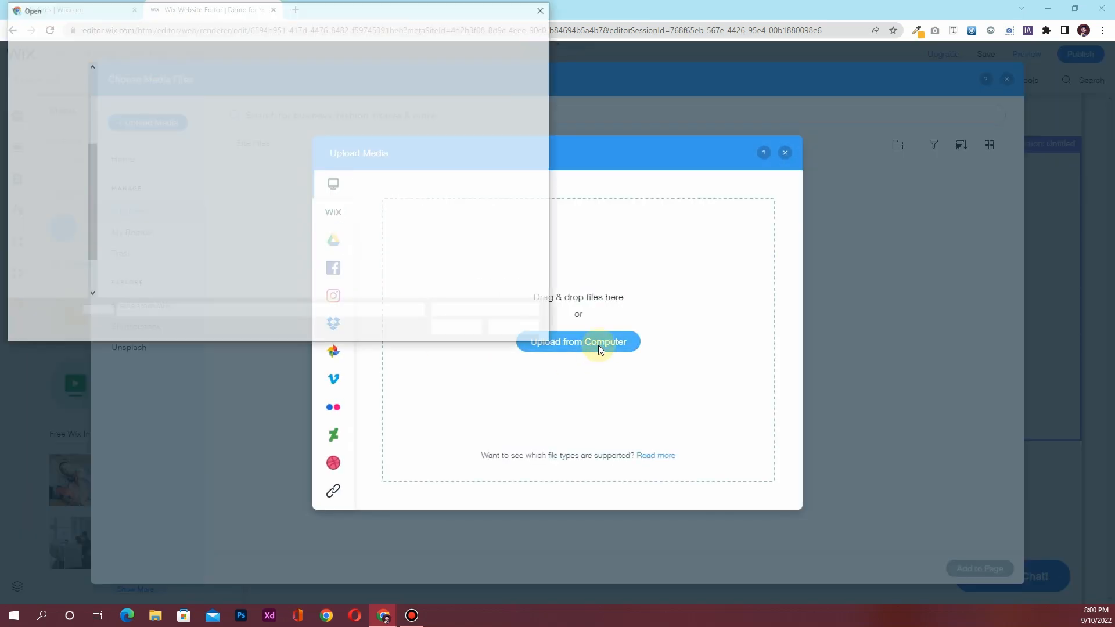
pyautogui.doubleClick(139, 103)
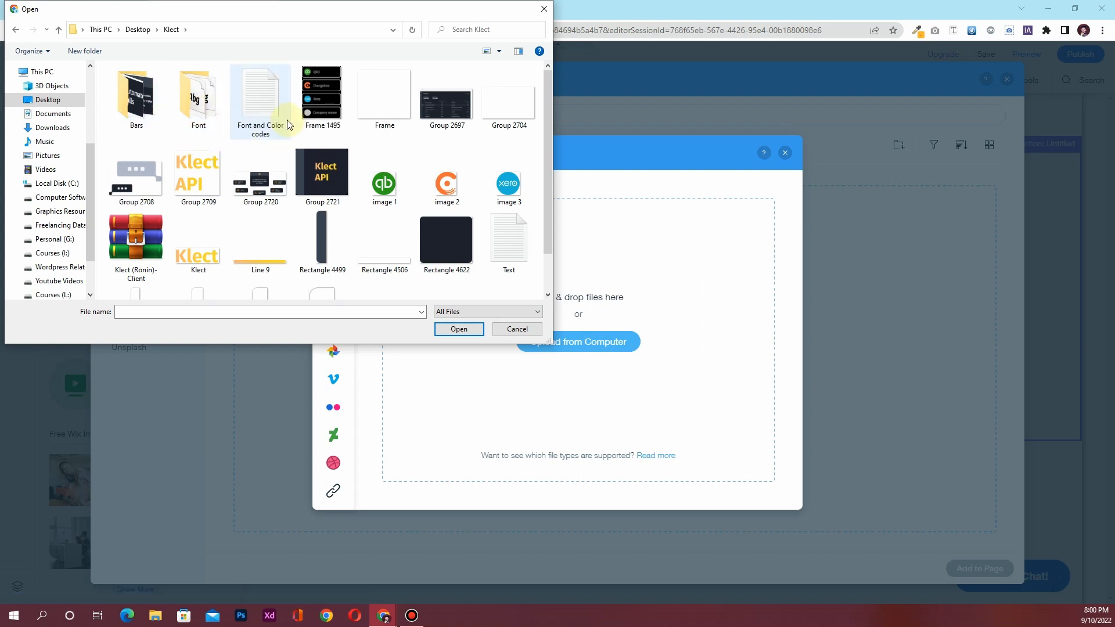
pyautogui.click(317, 118)
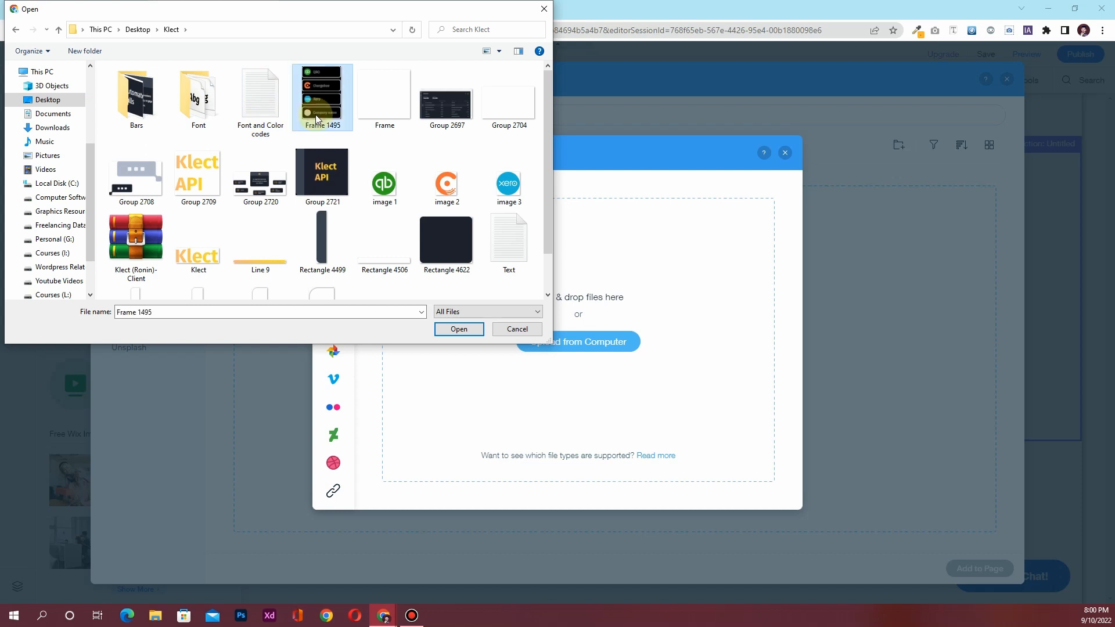
pyautogui.hotkey('shift', 'Down')
pyautogui.hotkey('shift', 'Down')
pyautogui.hotkey('shift', 'Down')
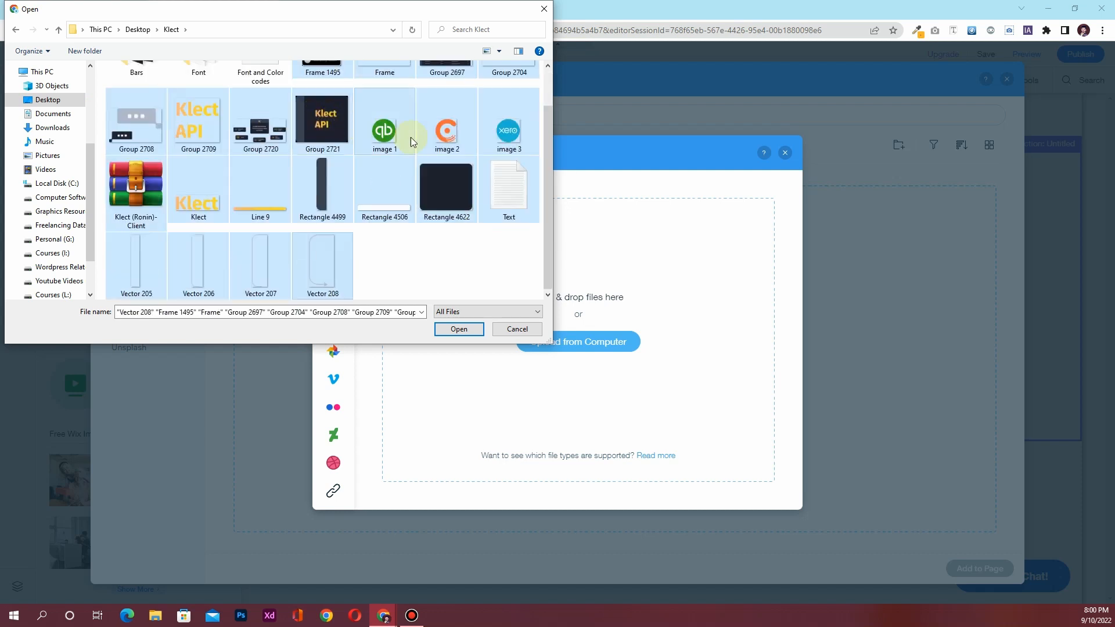
pyautogui.keyDown('ctrl'); pyautogui.click(498, 206); pyautogui.keyUp('ctrl')
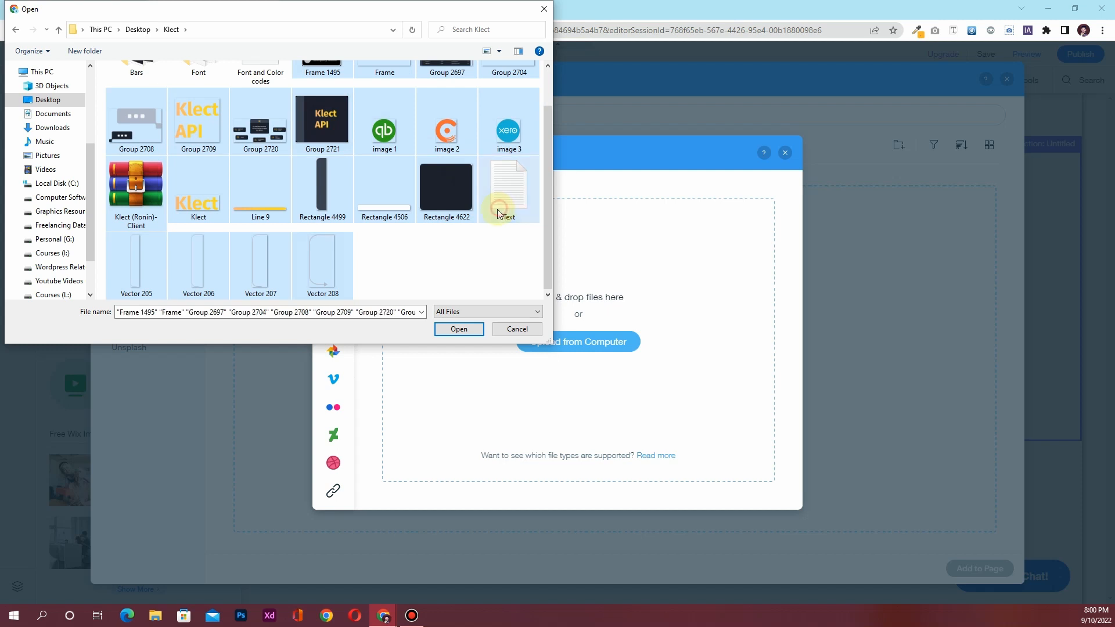
pyautogui.keyDown('ctrl'); pyautogui.click(148, 197); pyautogui.keyUp('ctrl')
pyautogui.scroll(1, 476, 284)
pyautogui.click(468, 325)
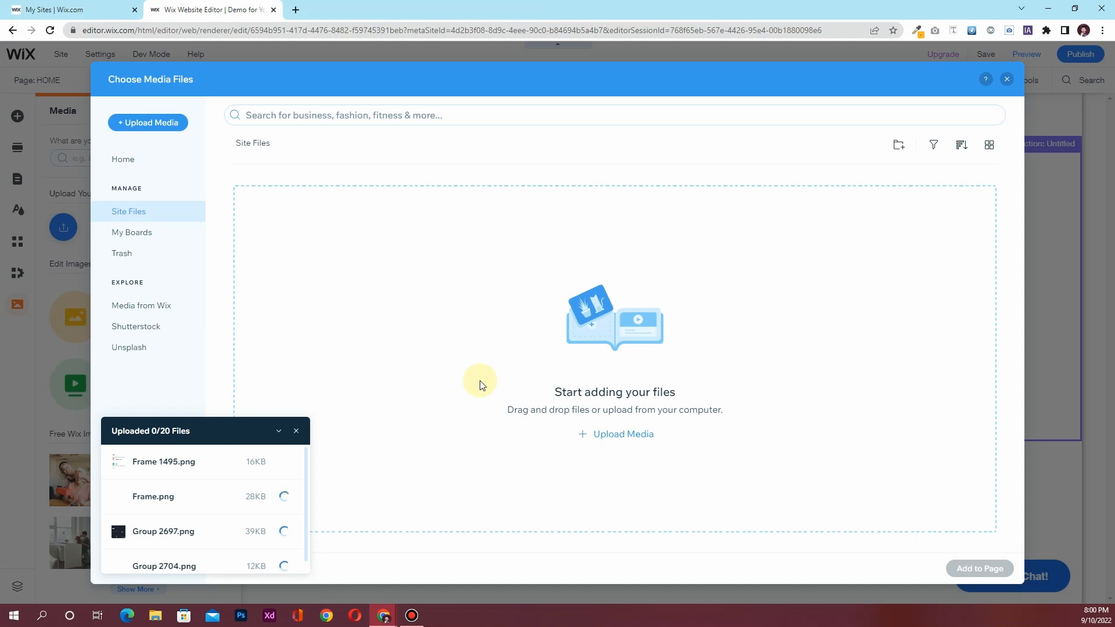
# Upload all images from the Bars folder and close the media manager
pyautogui.click(139, 122)
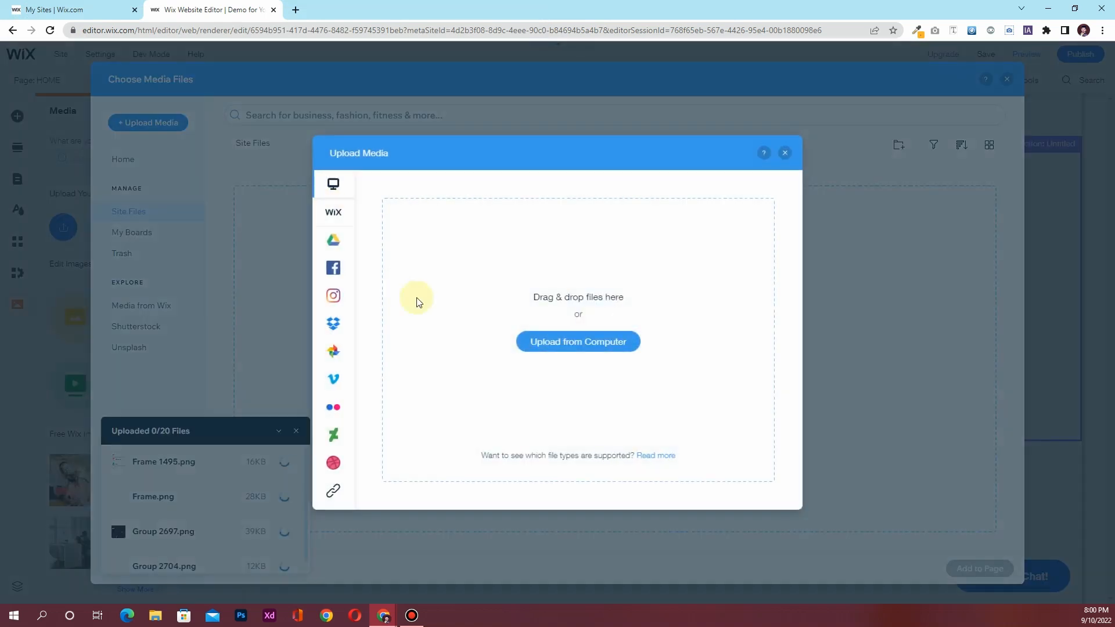
pyautogui.click(589, 347)
pyautogui.doubleClick(146, 103)
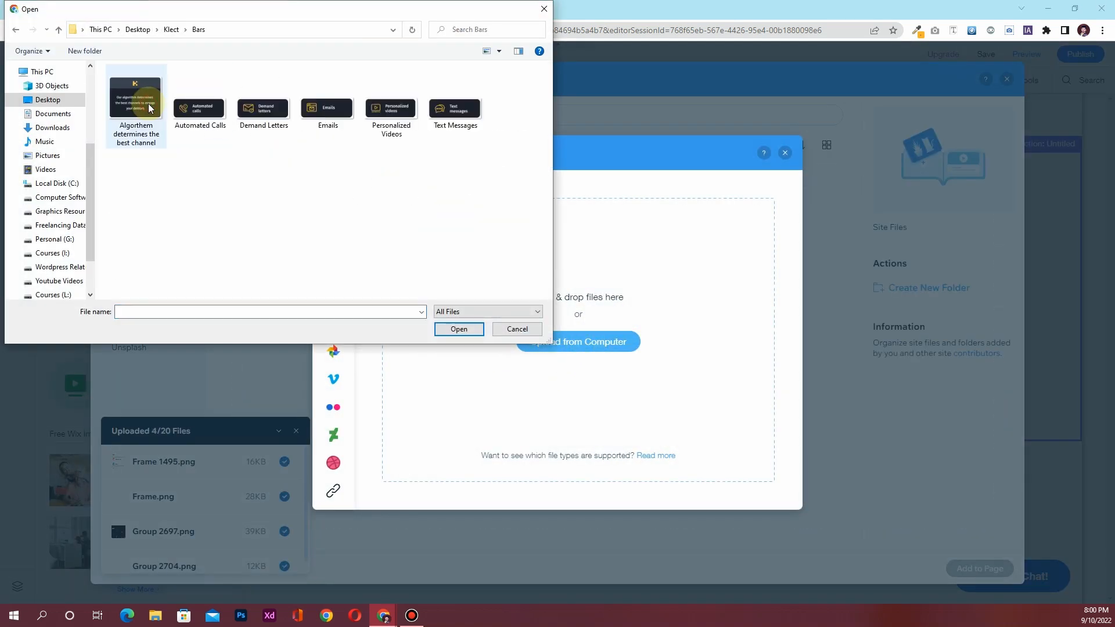
pyautogui.hotkey('ctrl', 'a')
pyautogui.click(455, 331)
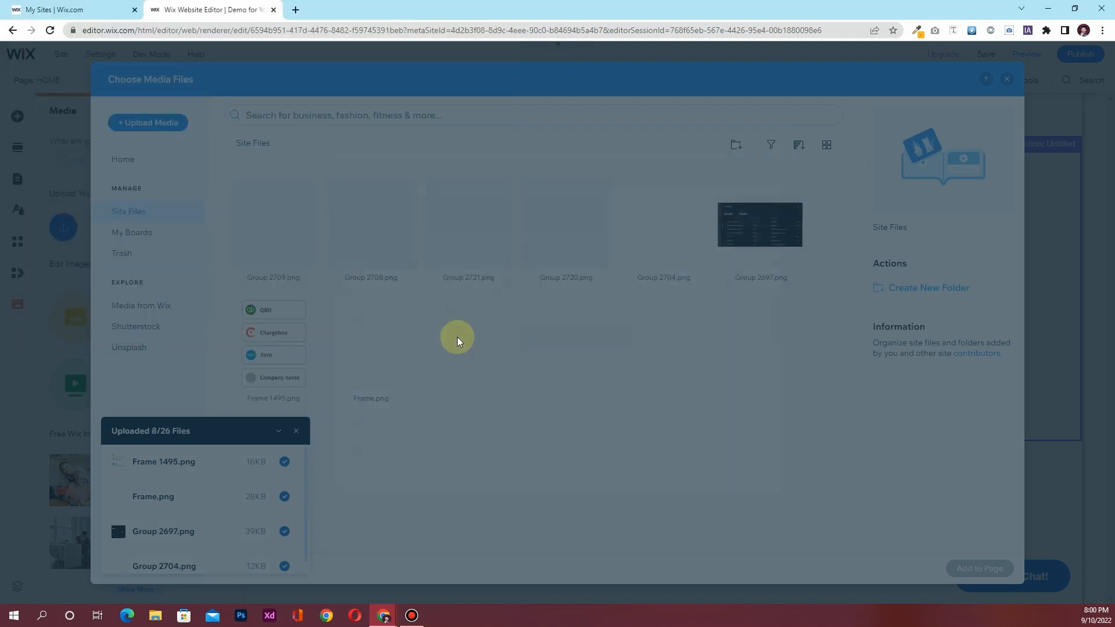
pyautogui.scroll(-3, 244, 510)
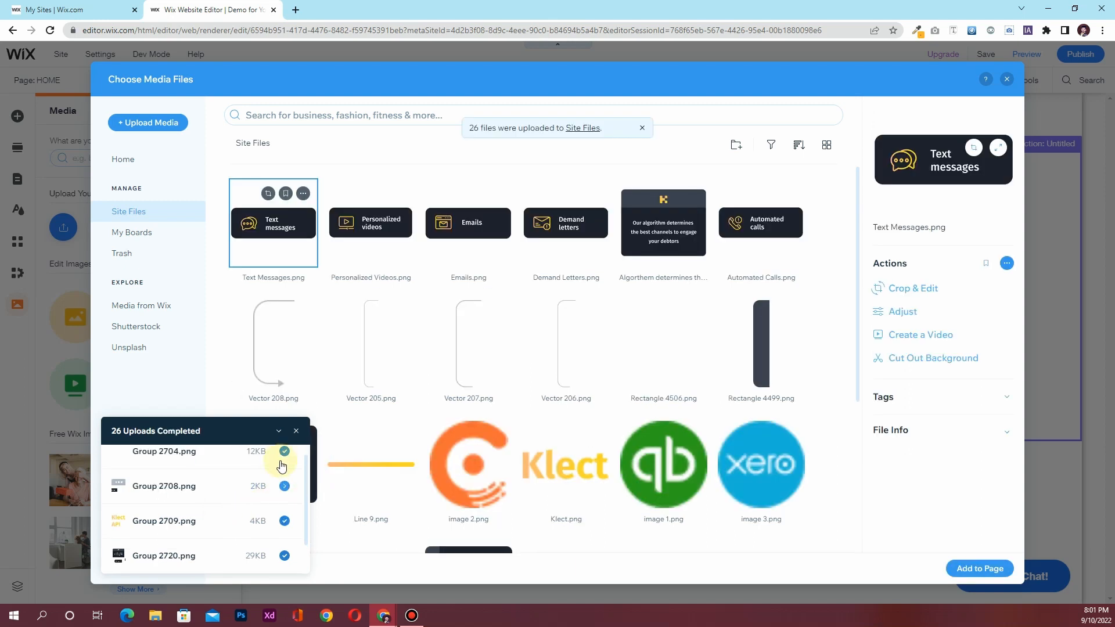
pyautogui.click(297, 431)
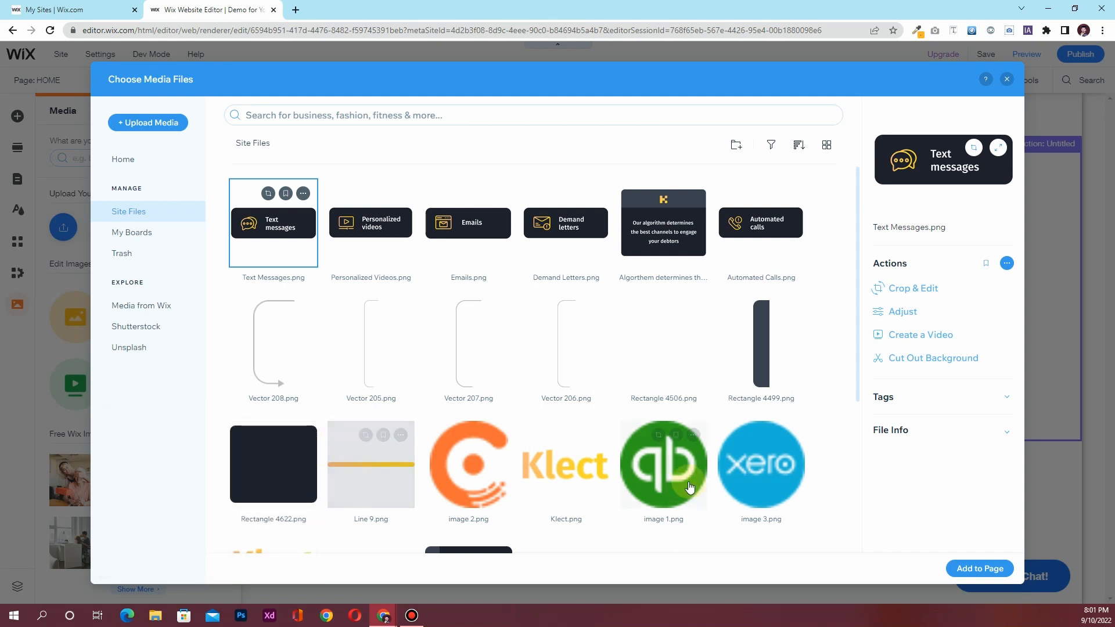
pyautogui.click(1011, 80)
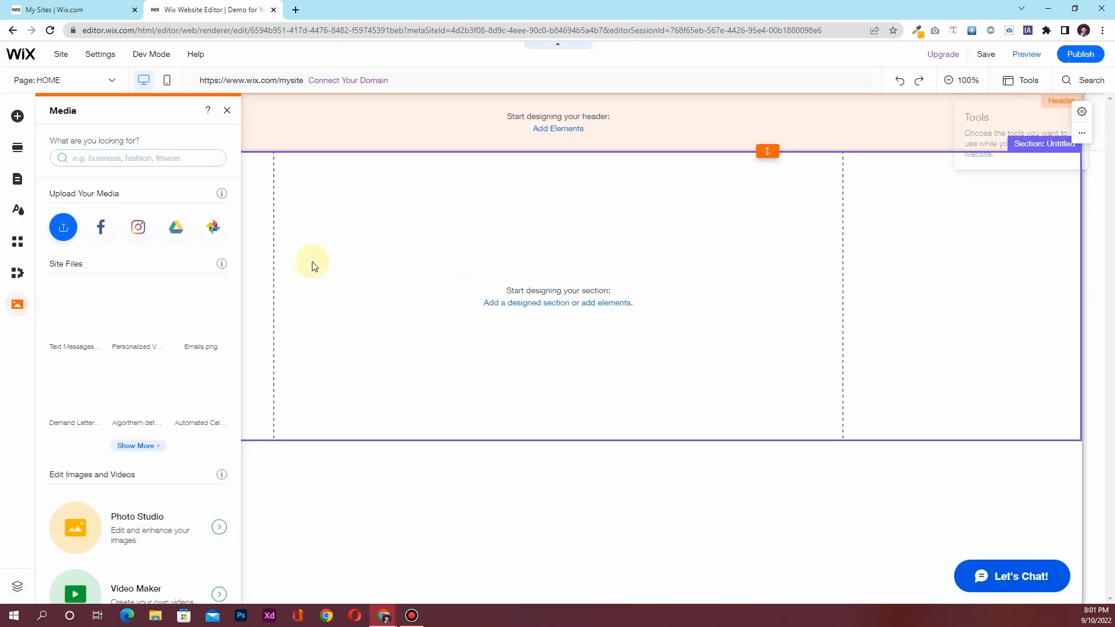
# Set the HOME page layout to No Header & Footer in its page settings
pyautogui.click(21, 183)
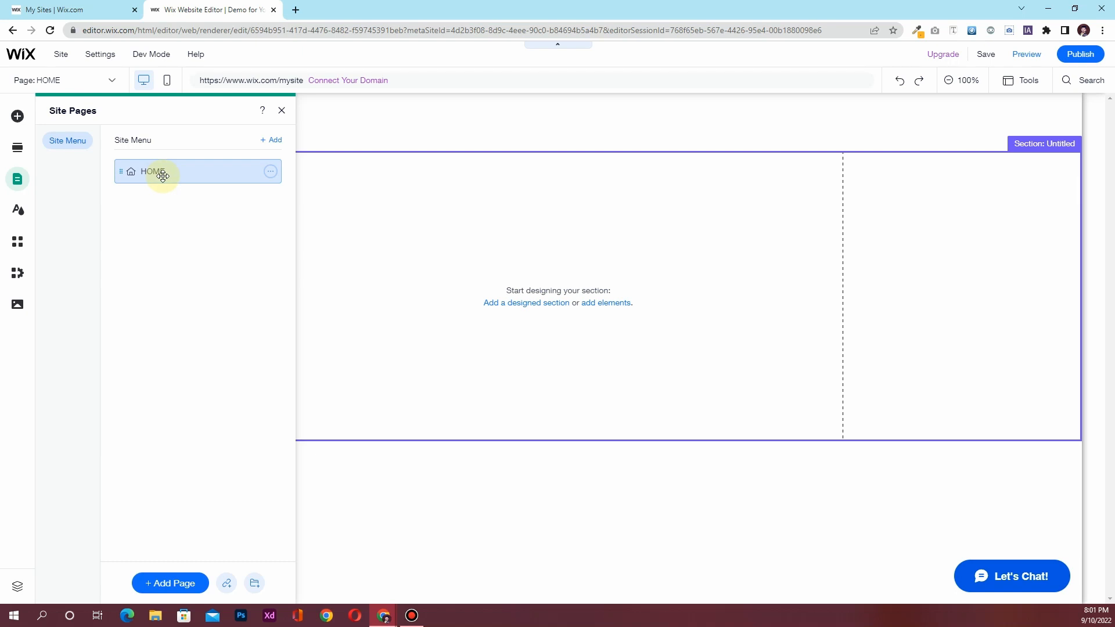
pyautogui.click(281, 110)
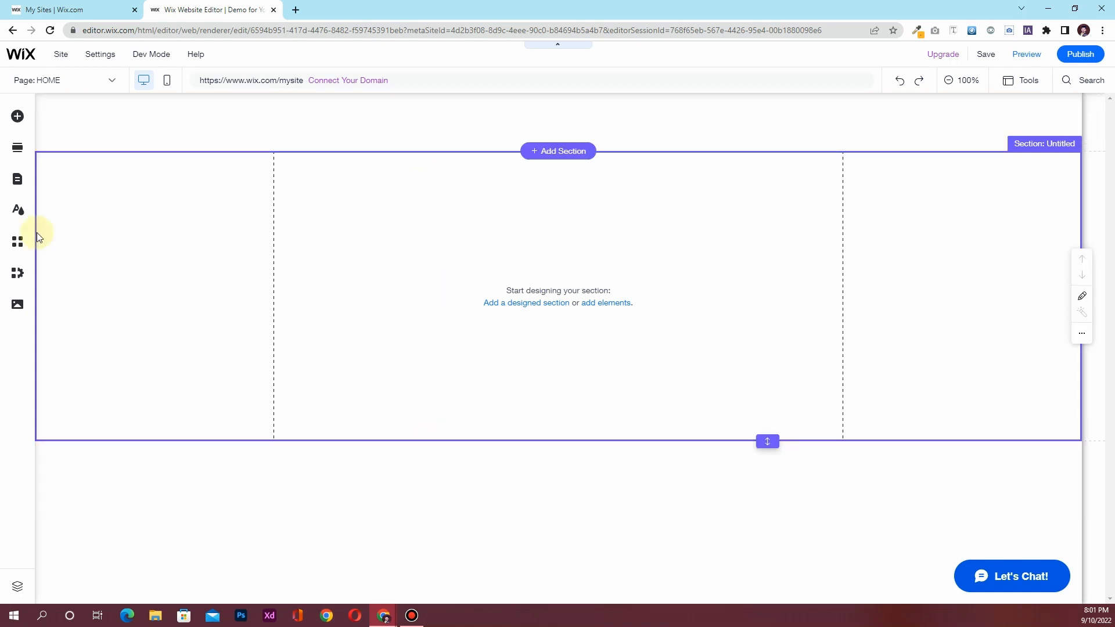
pyautogui.click(26, 182)
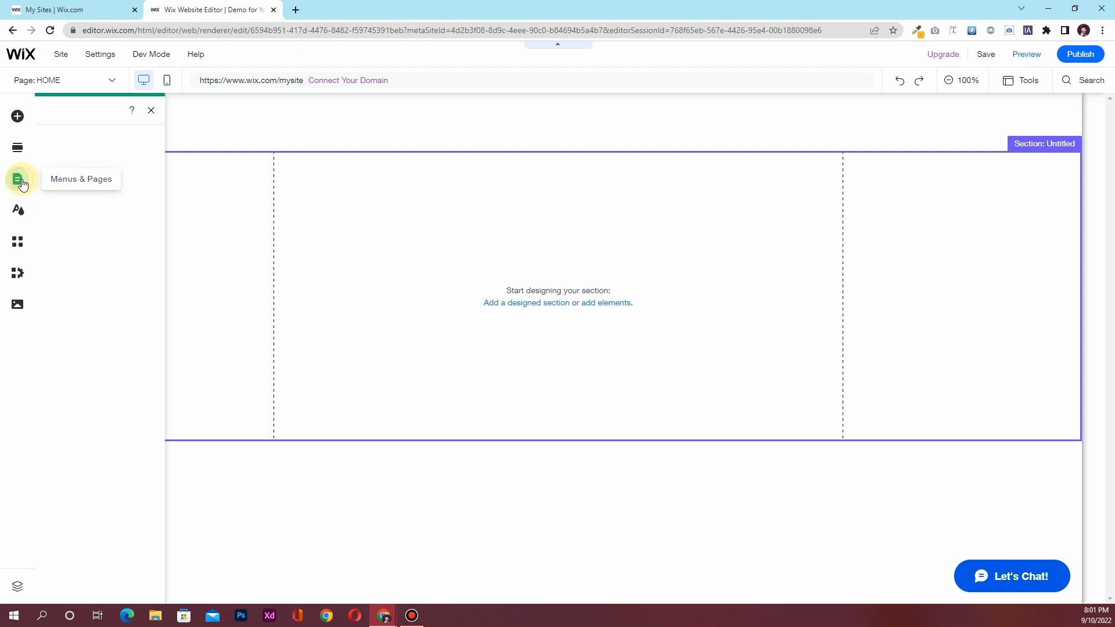
pyautogui.click(270, 173)
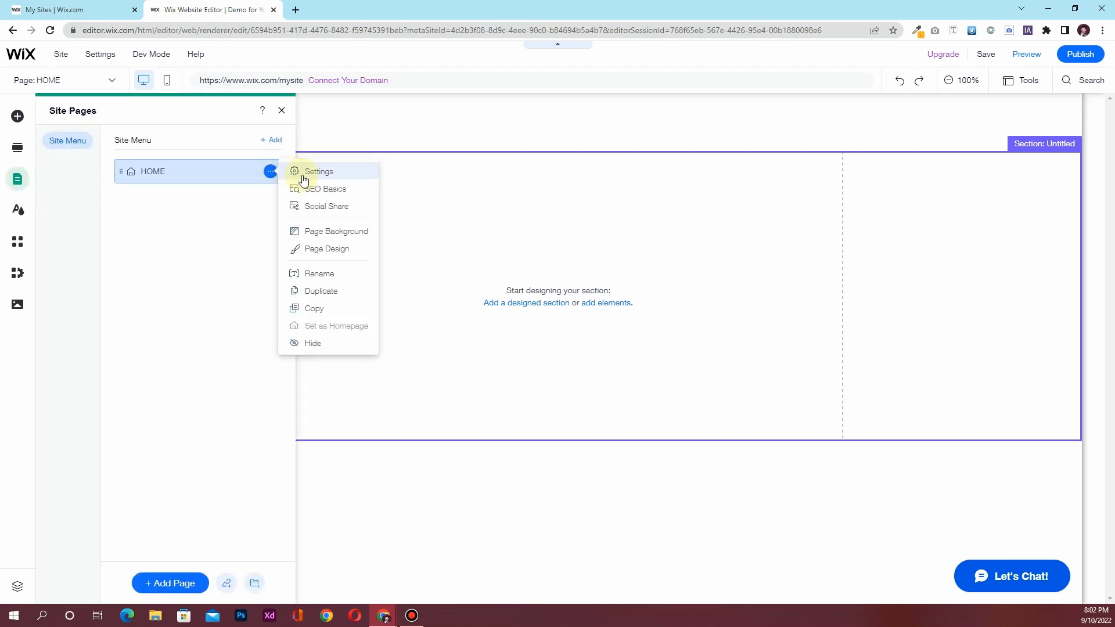
pyautogui.click(304, 174)
pyautogui.click(395, 146)
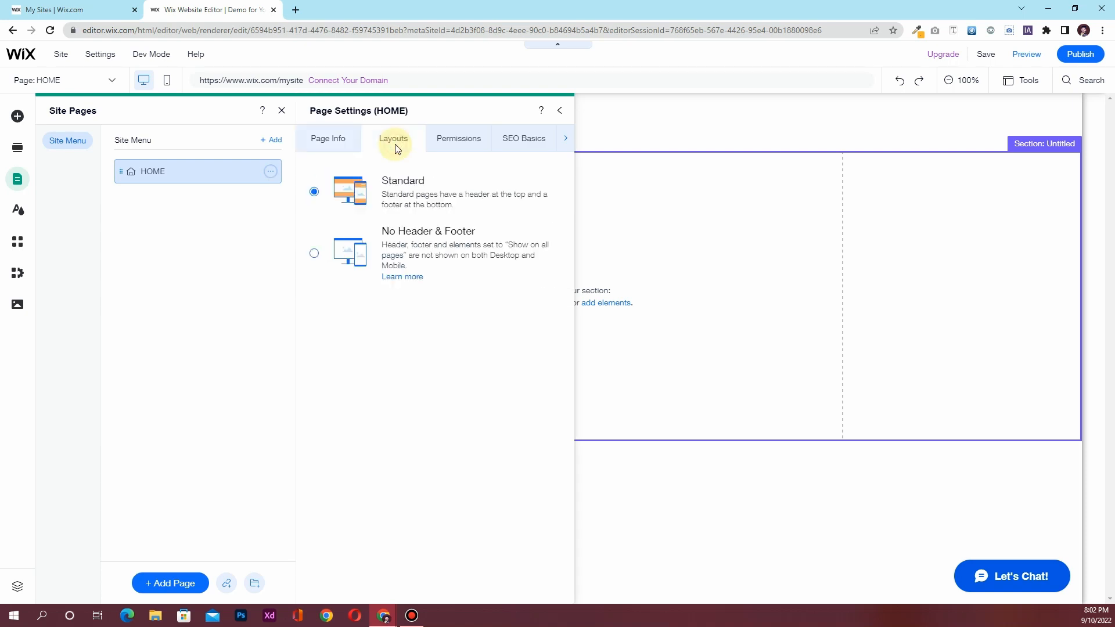
pyautogui.click(315, 254)
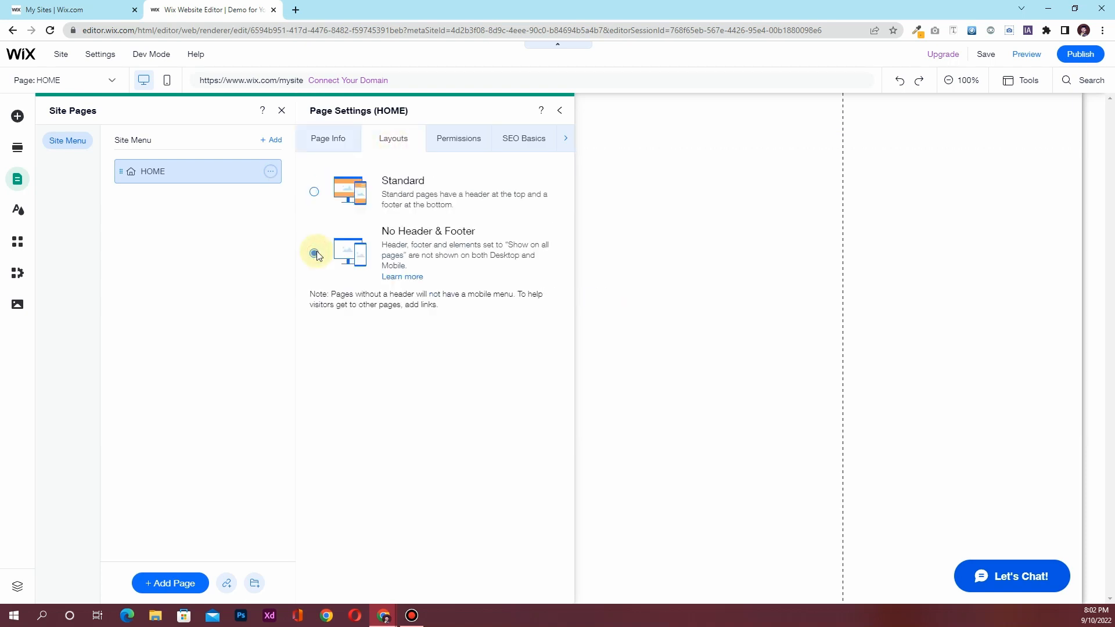
pyautogui.click(559, 110)
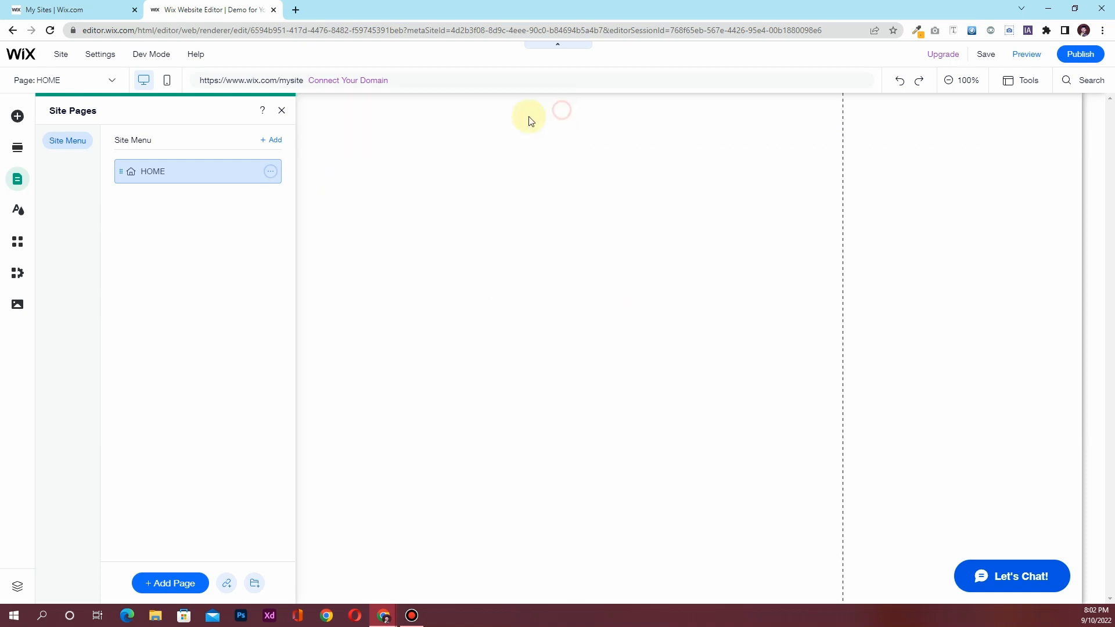
pyautogui.click(529, 121)
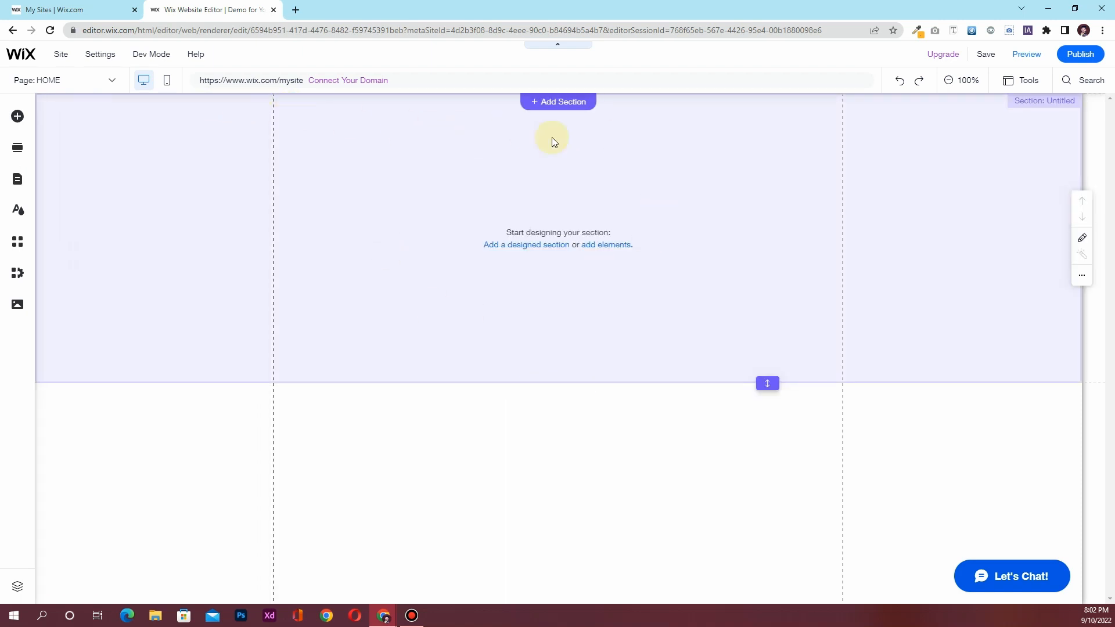
# Delete the existing empty section at the top of the page
pyautogui.click(493, 399)
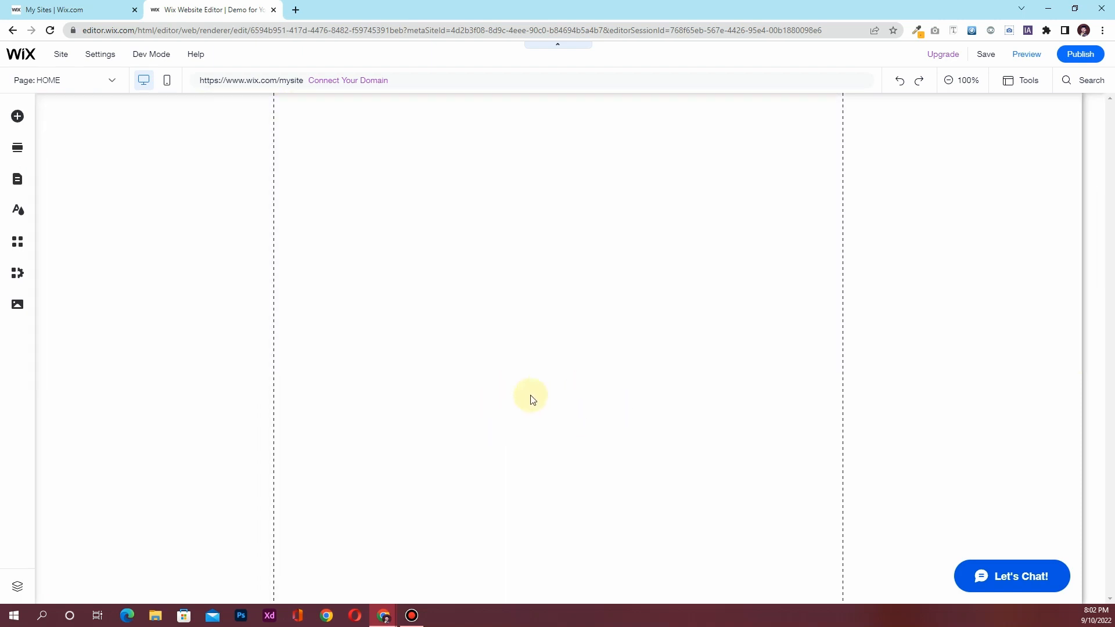
pyautogui.click(322, 125)
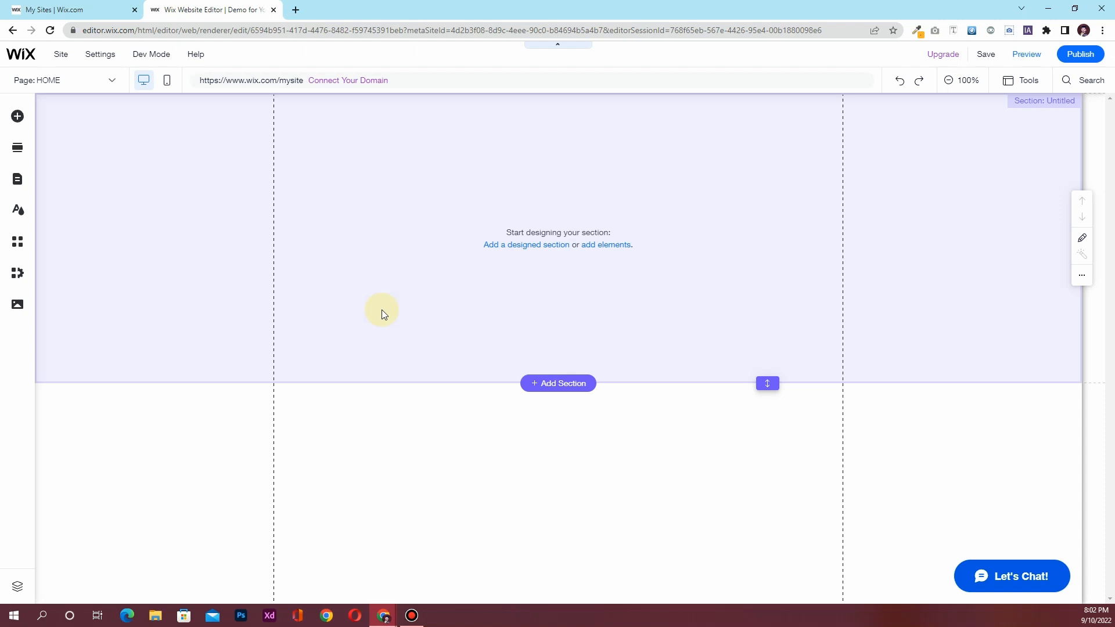
pyautogui.press('Delete')
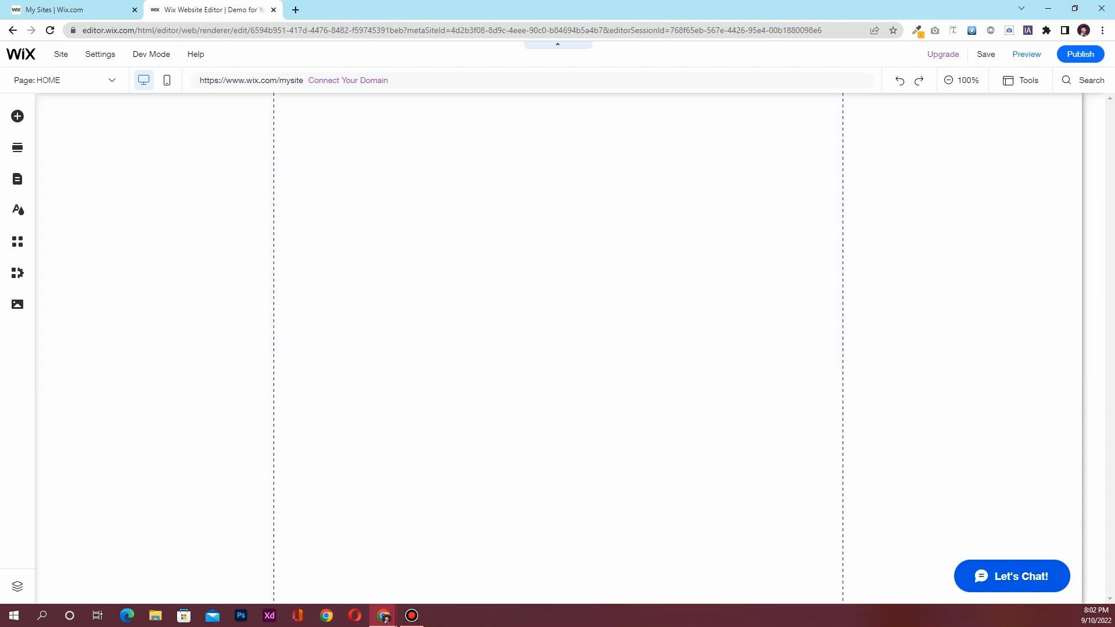
# Add a Blank Section to the top of the home page from Add Section
pyautogui.click(89, 147)
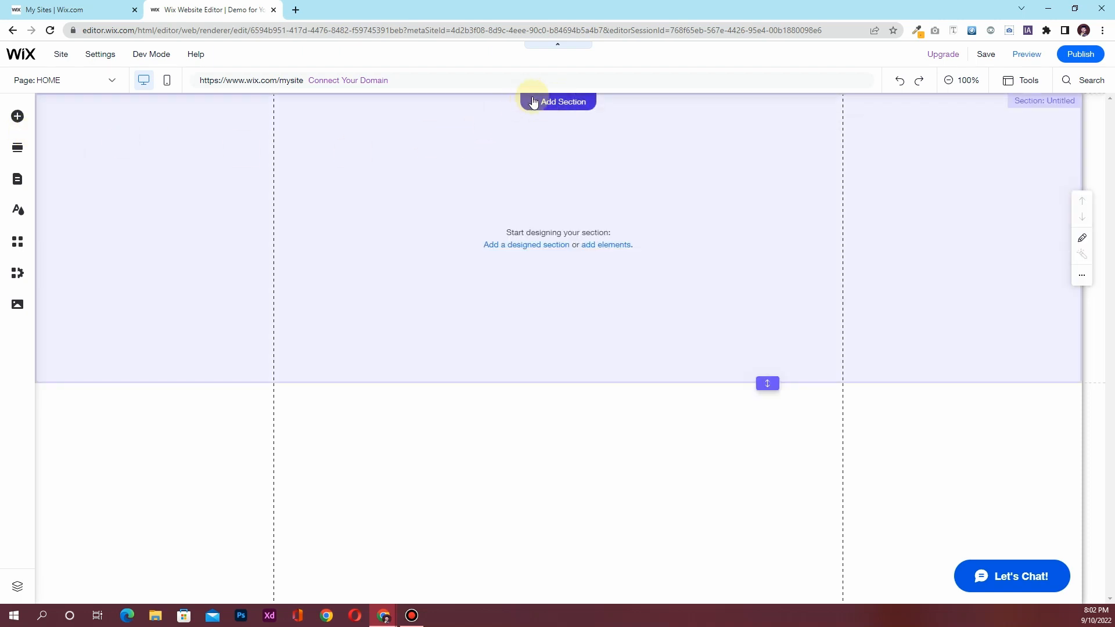
pyautogui.click(539, 103)
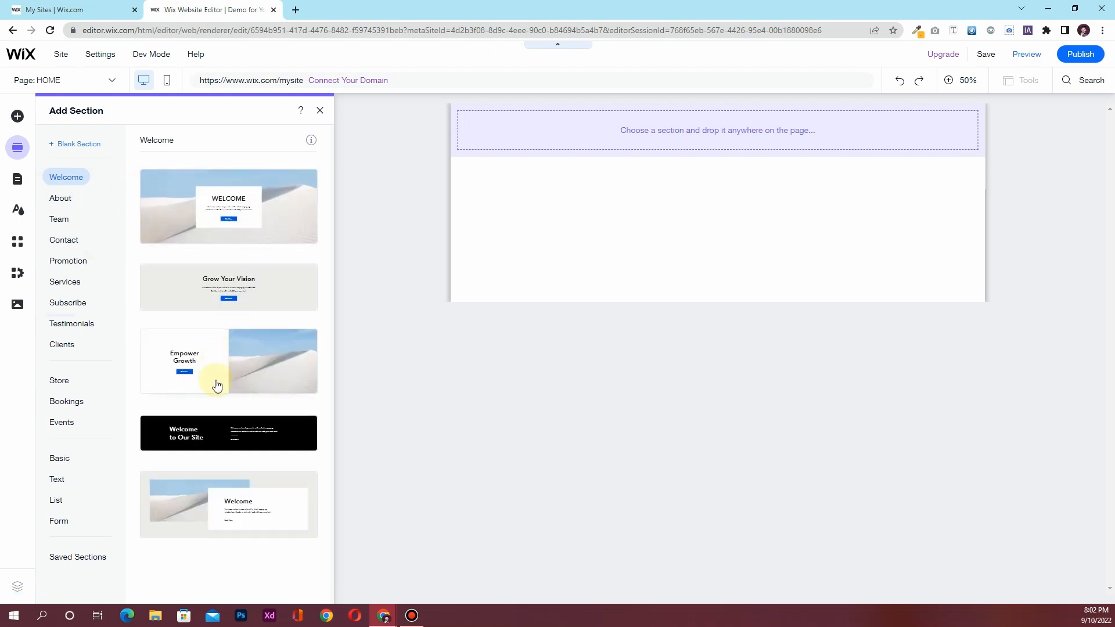
pyautogui.click(205, 198)
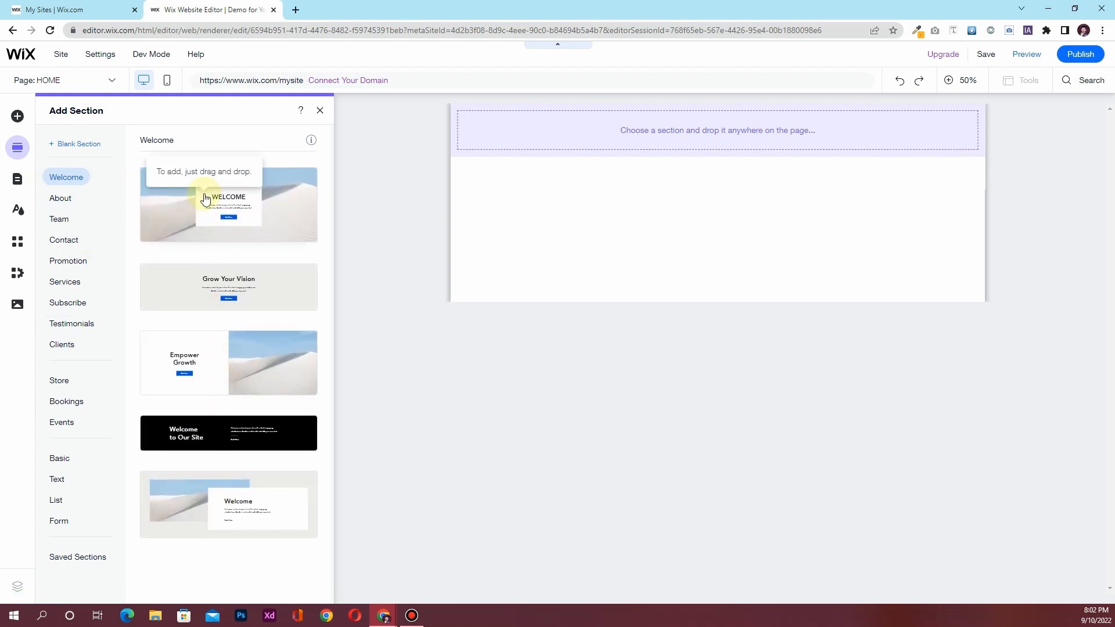
pyautogui.click(95, 150)
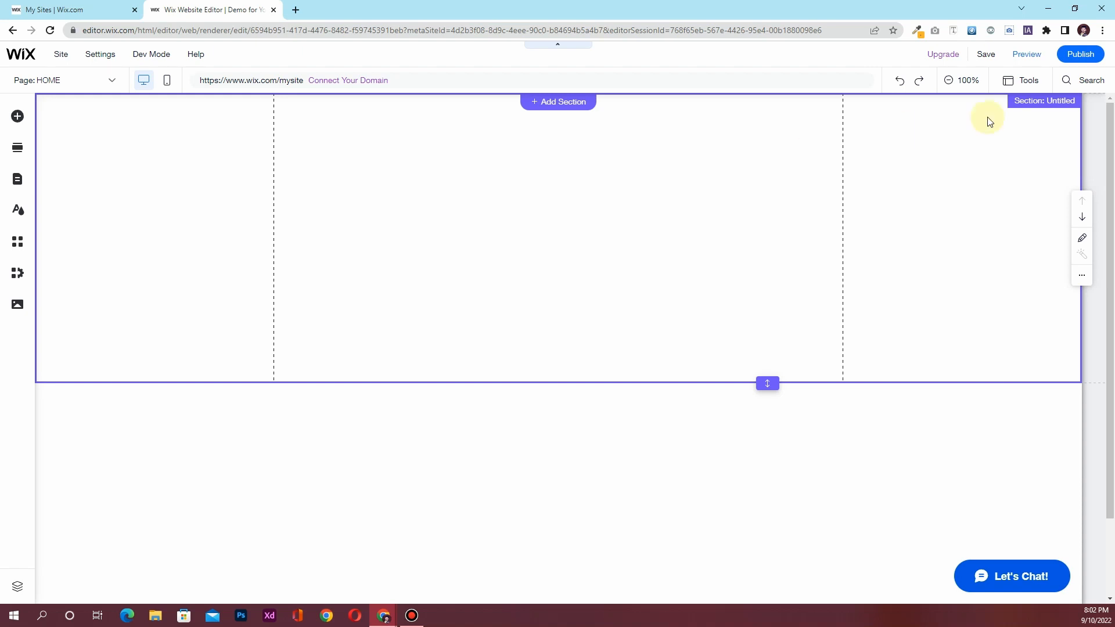
# Rename the new top section to 'Hero Section'
pyautogui.click(1056, 104)
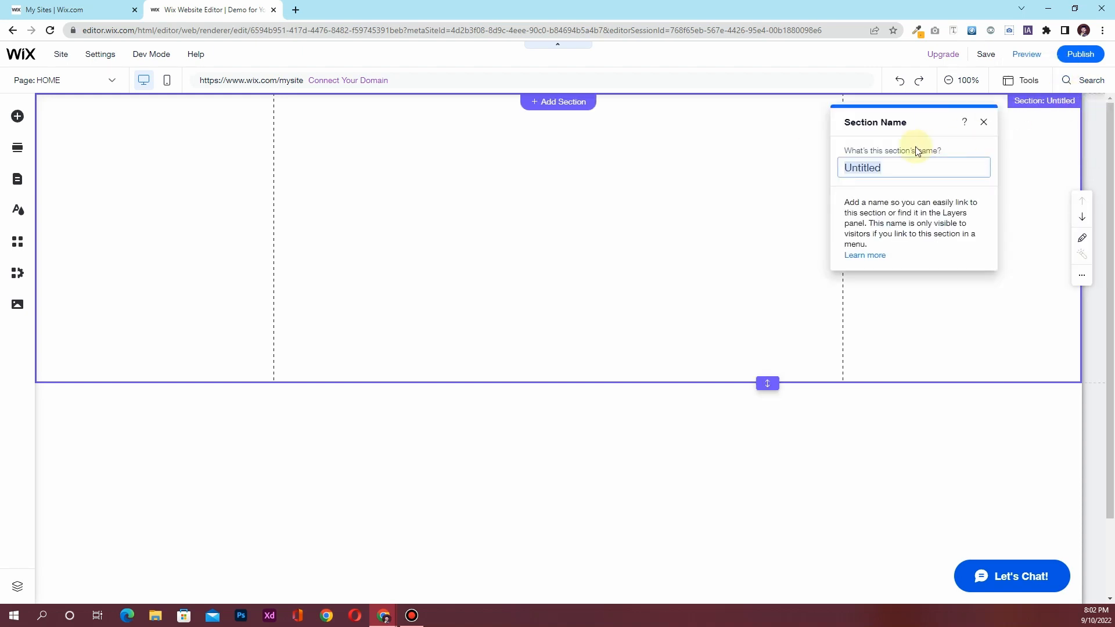
pyautogui.write('Hero Section')
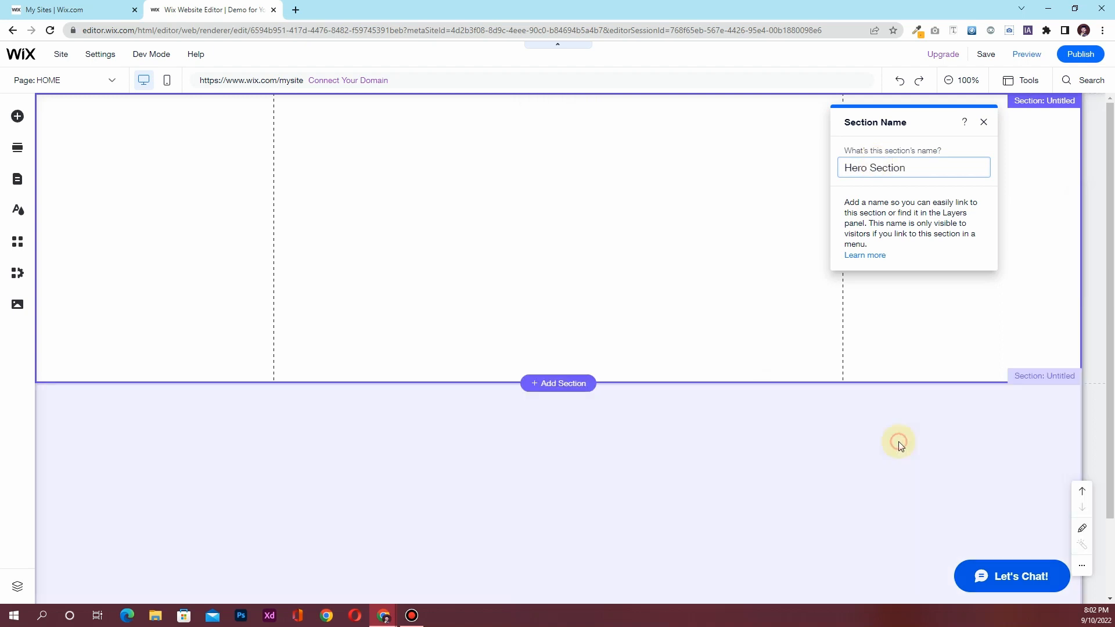
pyautogui.click(898, 442)
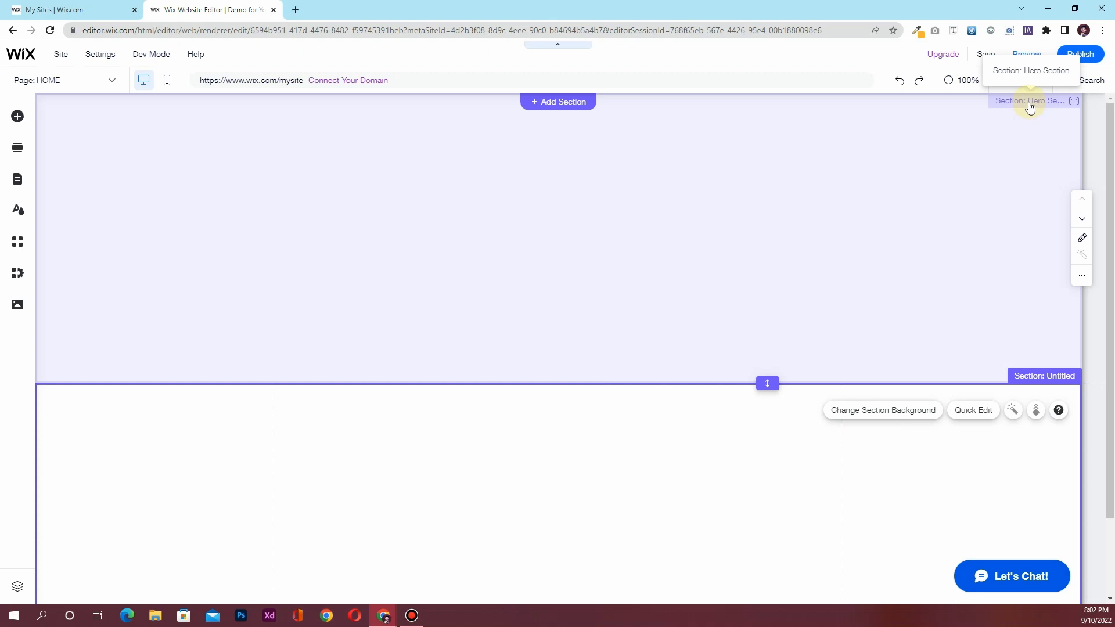
pyautogui.click(492, 172)
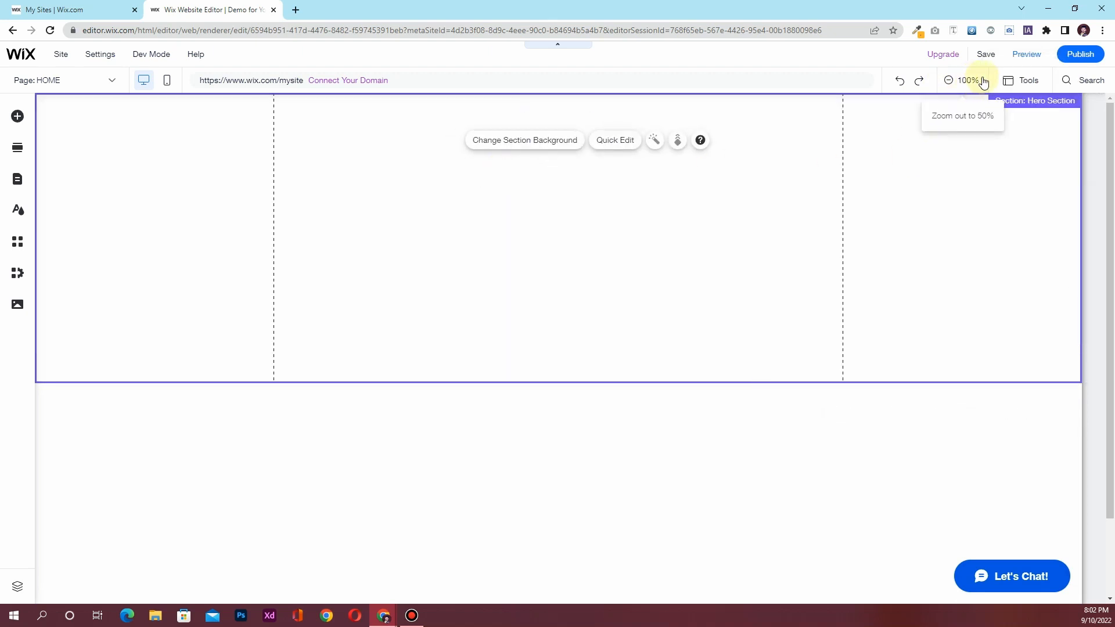
# Turn on the floating toolbar and rulers from the Tools view options
pyautogui.click(1035, 84)
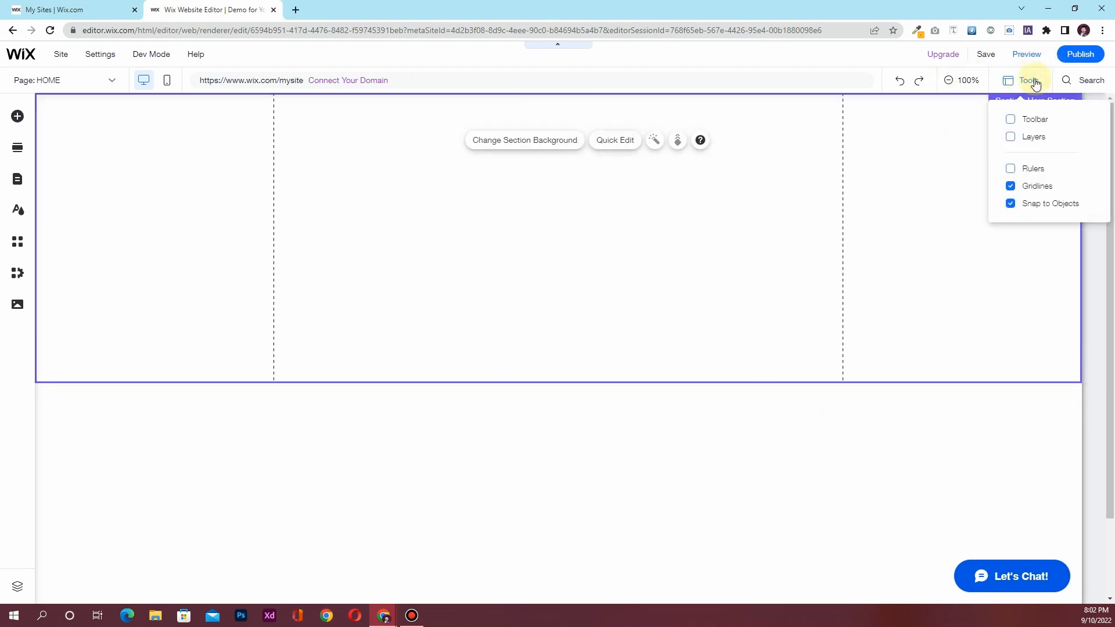
pyautogui.click(1011, 120)
pyautogui.click(1011, 169)
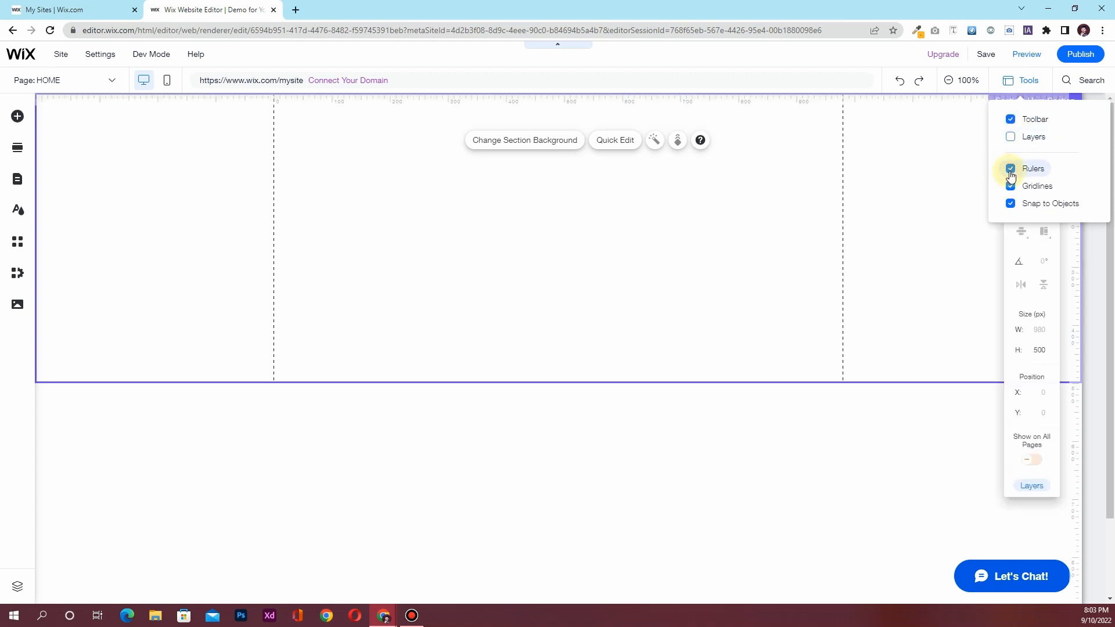
pyautogui.click(913, 170)
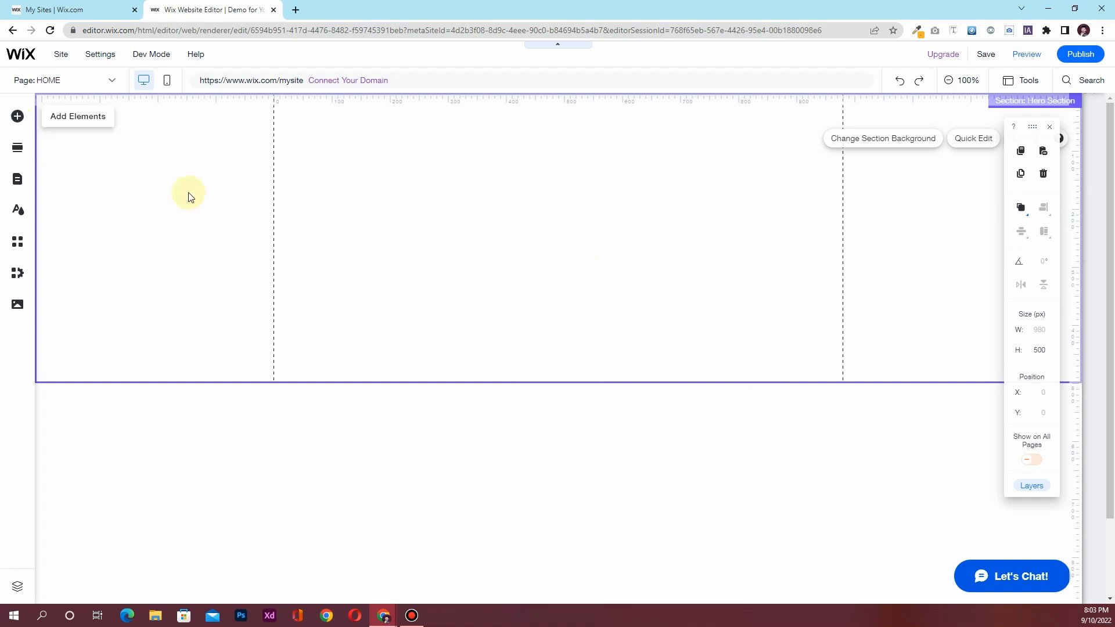
# Open the Customize Color Theme editor and copy Color 1's hex code #161821 from the notes
pyautogui.click(20, 211)
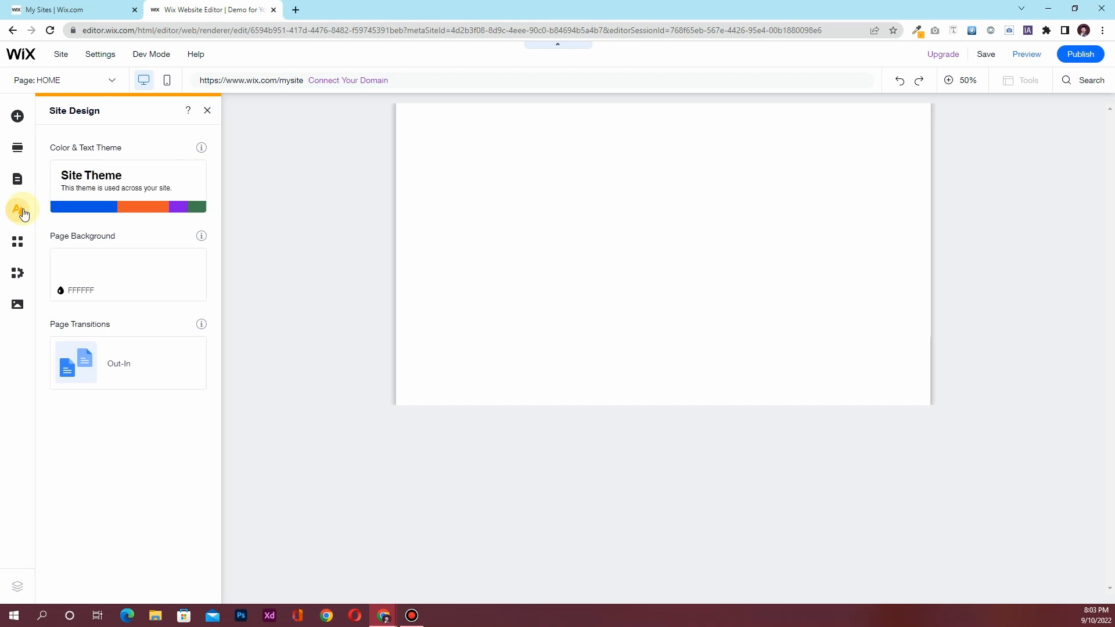
pyautogui.moveTo(108, 193)
pyautogui.click(115, 194)
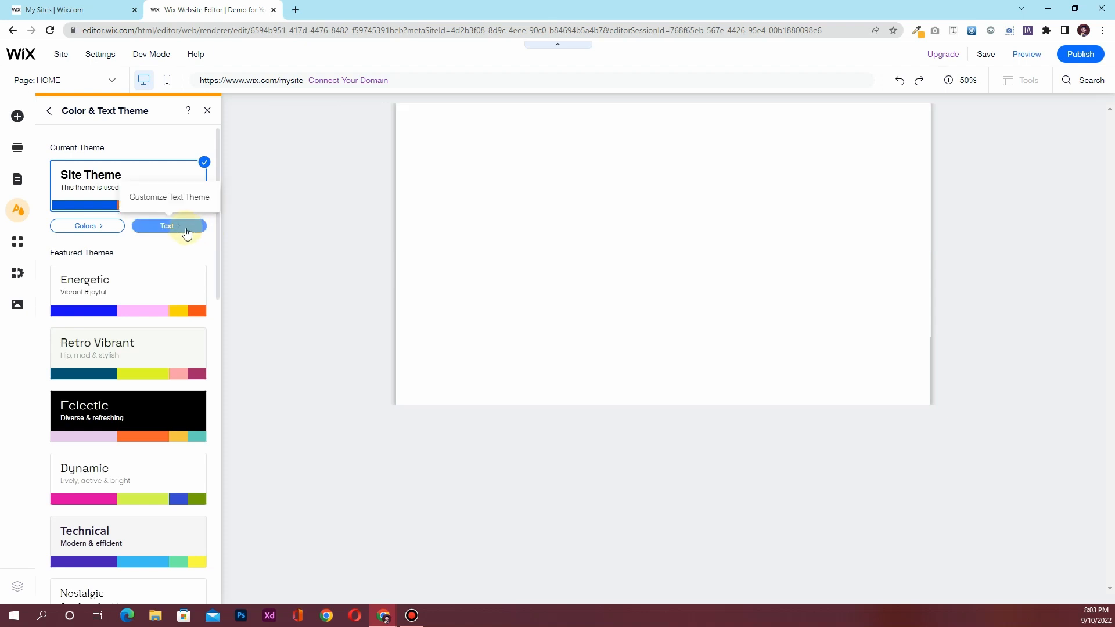
pyautogui.click(81, 230)
pyautogui.hotkey('alt', 'Tab')
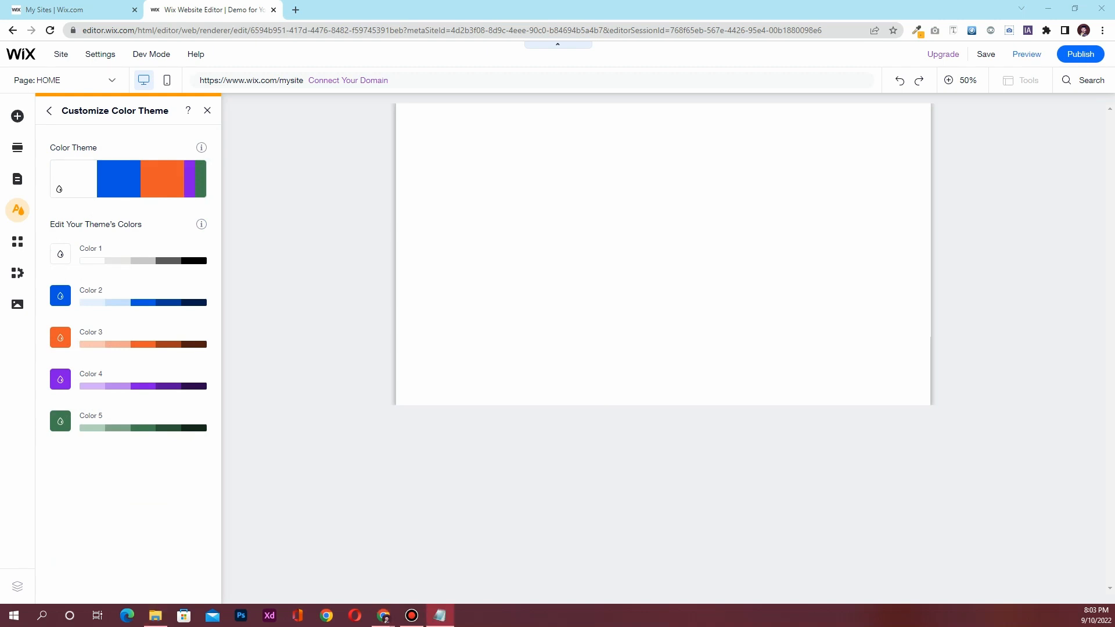
pyautogui.moveTo(633, 147); pyautogui.dragTo(586, 158)
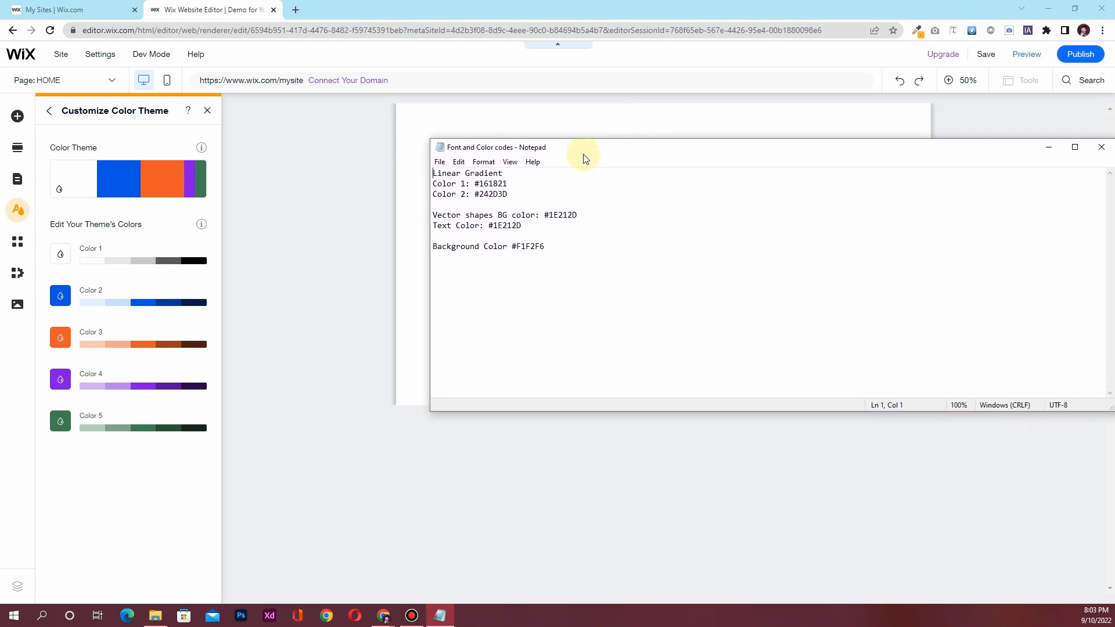
pyautogui.moveTo(514, 181); pyautogui.dragTo(474, 184)
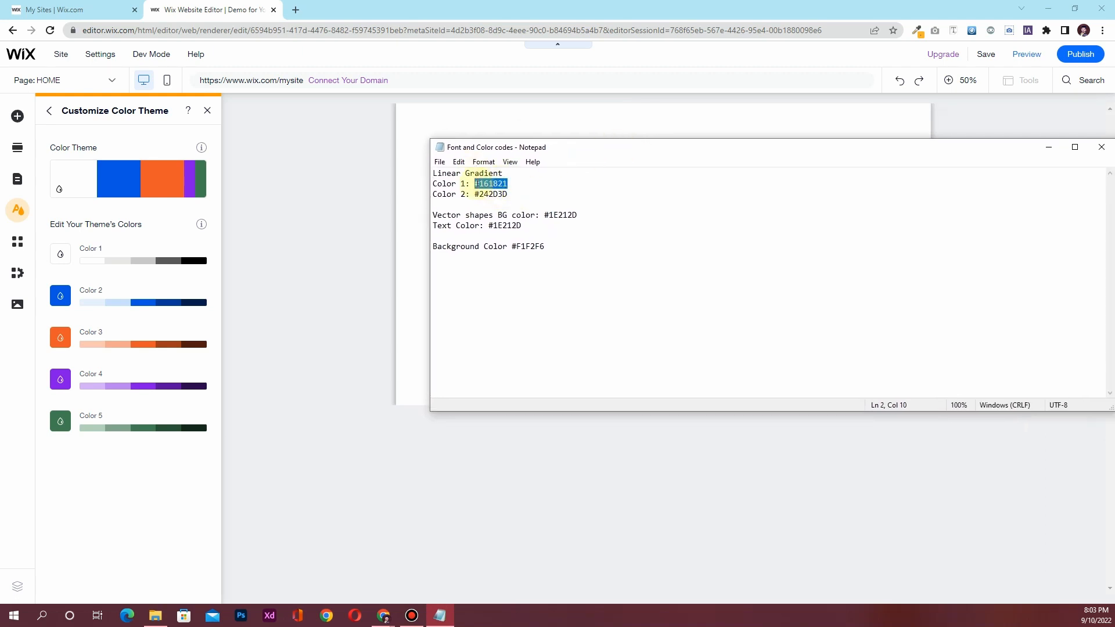
# Set theme Color 1 to #161821
pyautogui.click(60, 254)
pyautogui.click(296, 399)
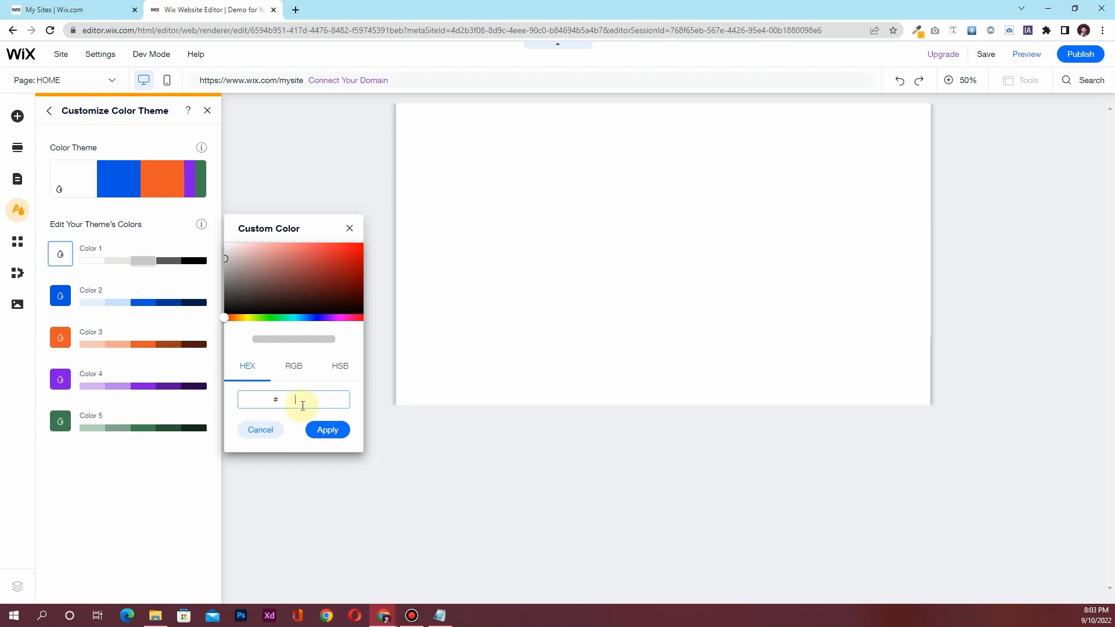
pyautogui.write('16182')
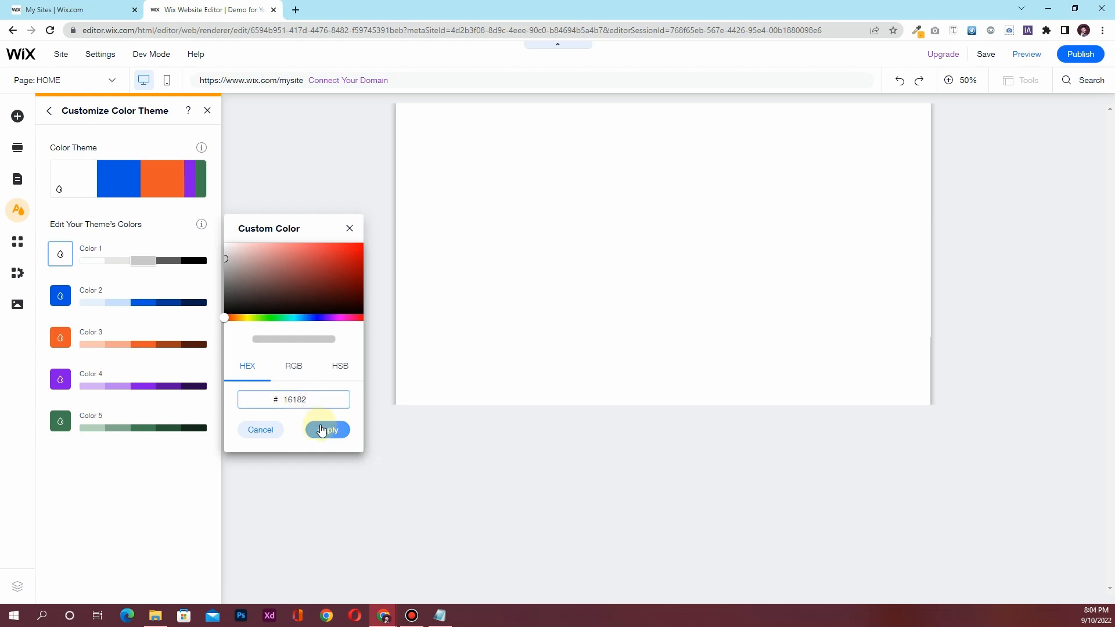
pyautogui.click(326, 430)
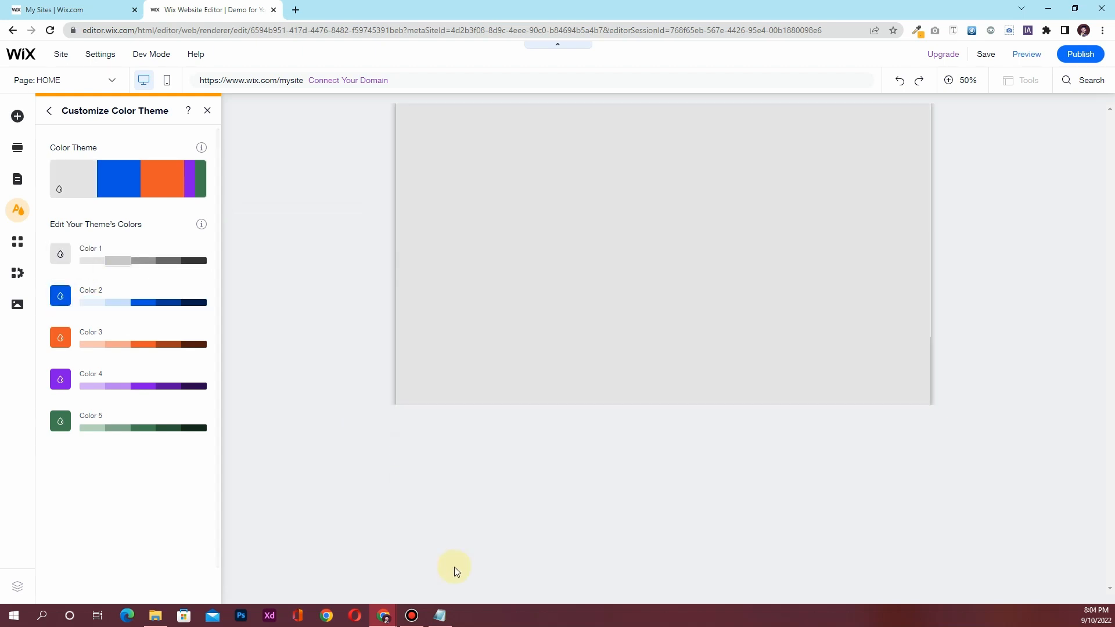
pyautogui.click(440, 616)
pyautogui.click(508, 184)
pyautogui.moveTo(508, 184); pyautogui.dragTo(494, 183)
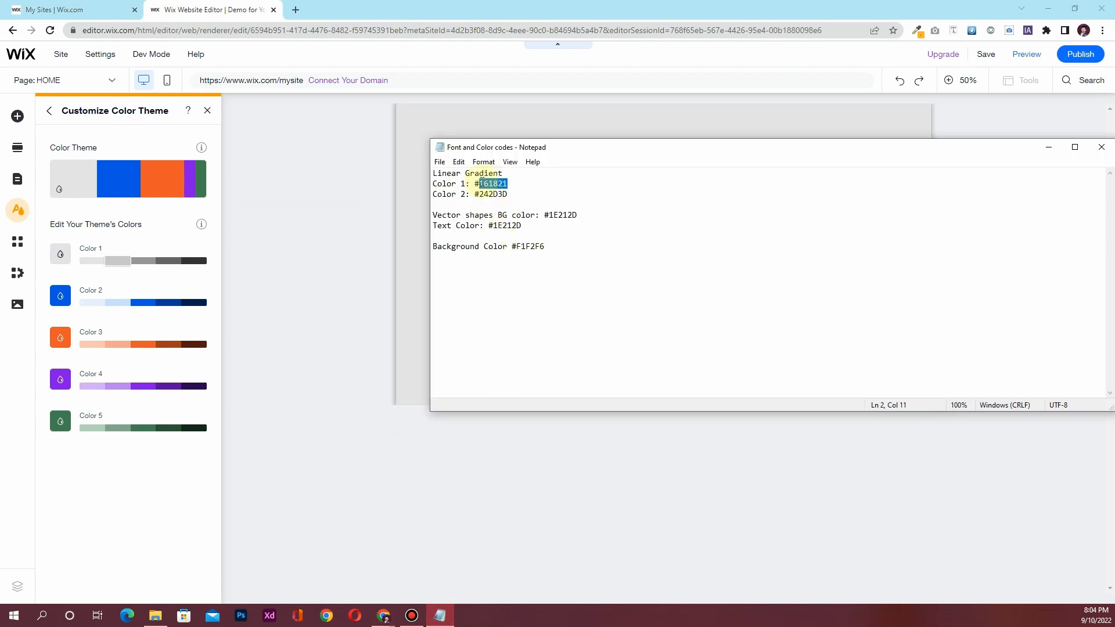
pyautogui.click(60, 252)
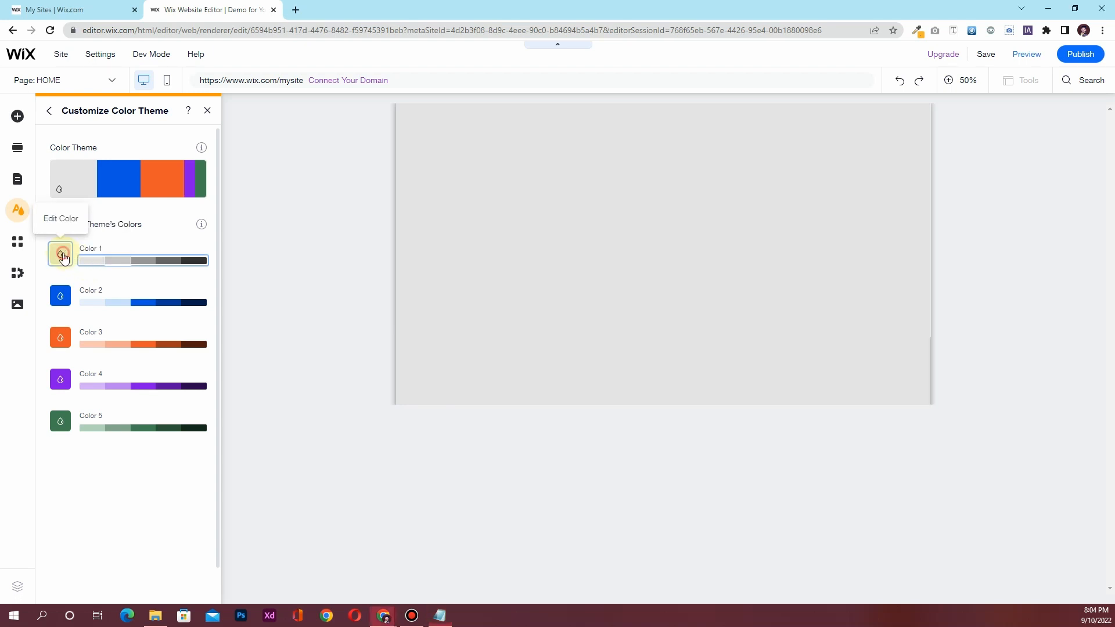
pyautogui.click(275, 399)
pyautogui.hotkey('ctrl', 'v')
pyautogui.click(327, 430)
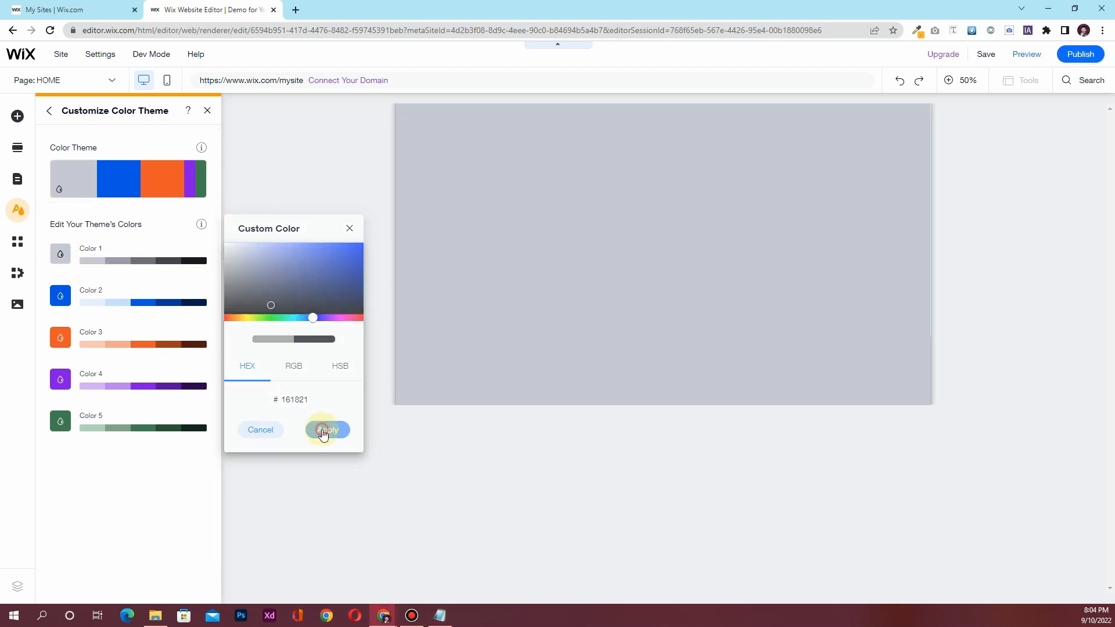
# Set theme Color 2 to #242D3D
pyautogui.click(439, 615)
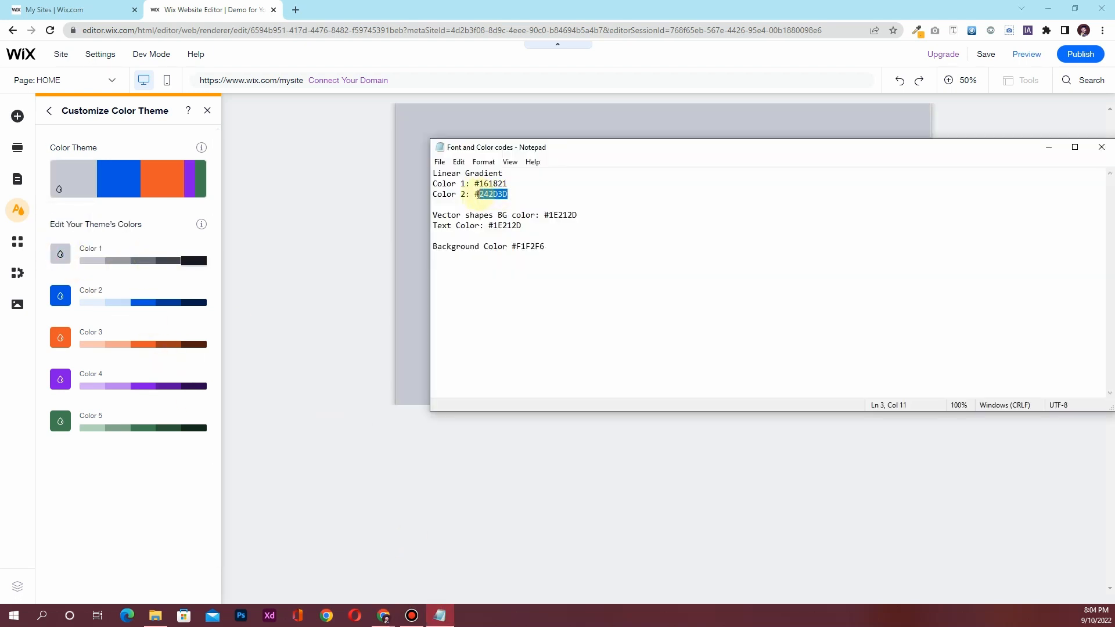
pyautogui.click(64, 295)
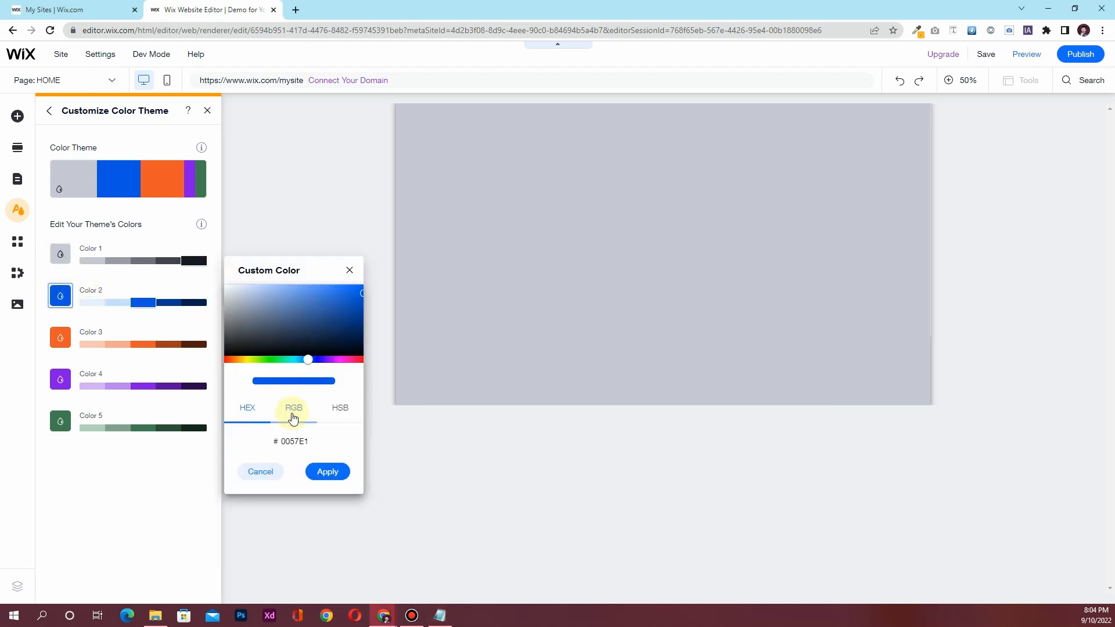
pyautogui.click(304, 441)
pyautogui.write('242D3D')
pyautogui.click(329, 471)
pyautogui.click(439, 615)
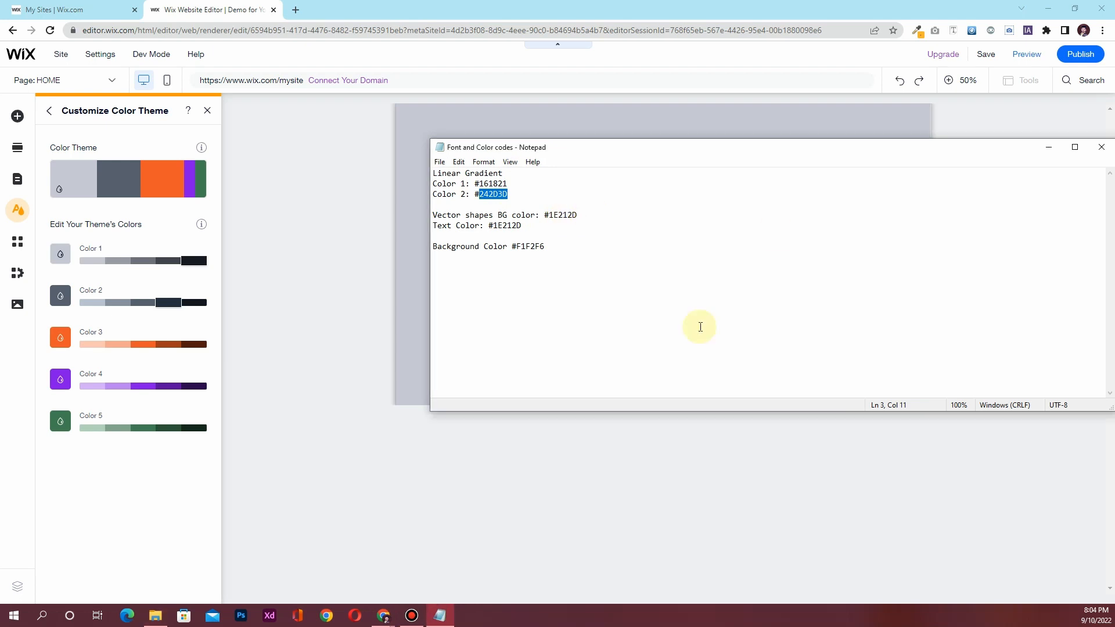
# Set theme Color 3 to the text colour 1E212D
pyautogui.moveTo(530, 225); pyautogui.dragTo(495, 228)
pyautogui.hotkey('ctrl', 'c')
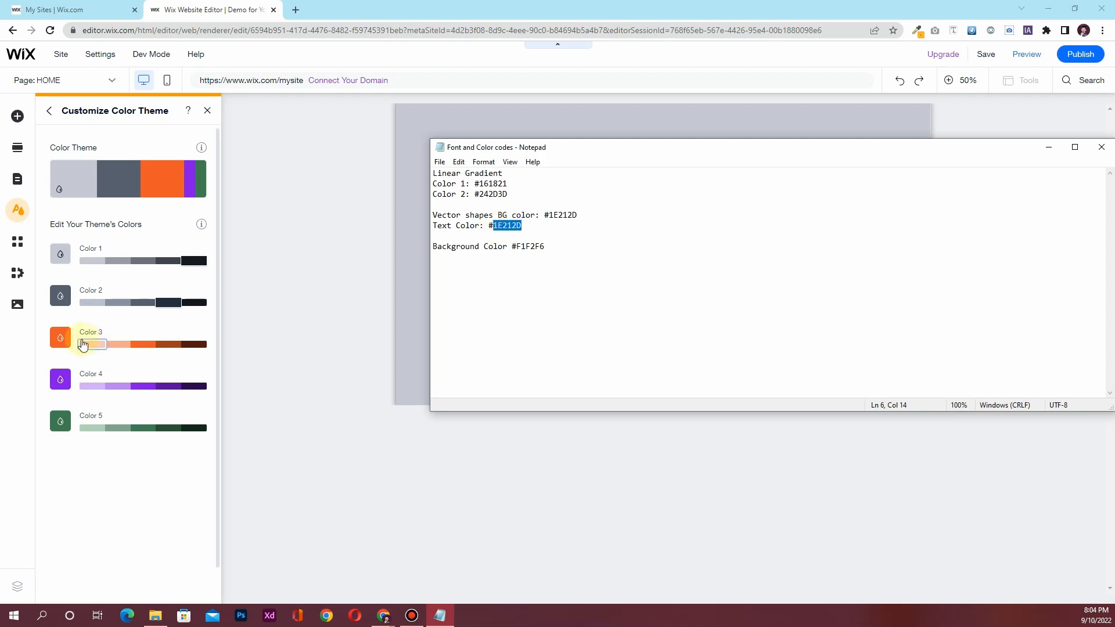
pyautogui.click(61, 337)
pyautogui.click(291, 483)
pyautogui.hotkey('ctrl', 'v')
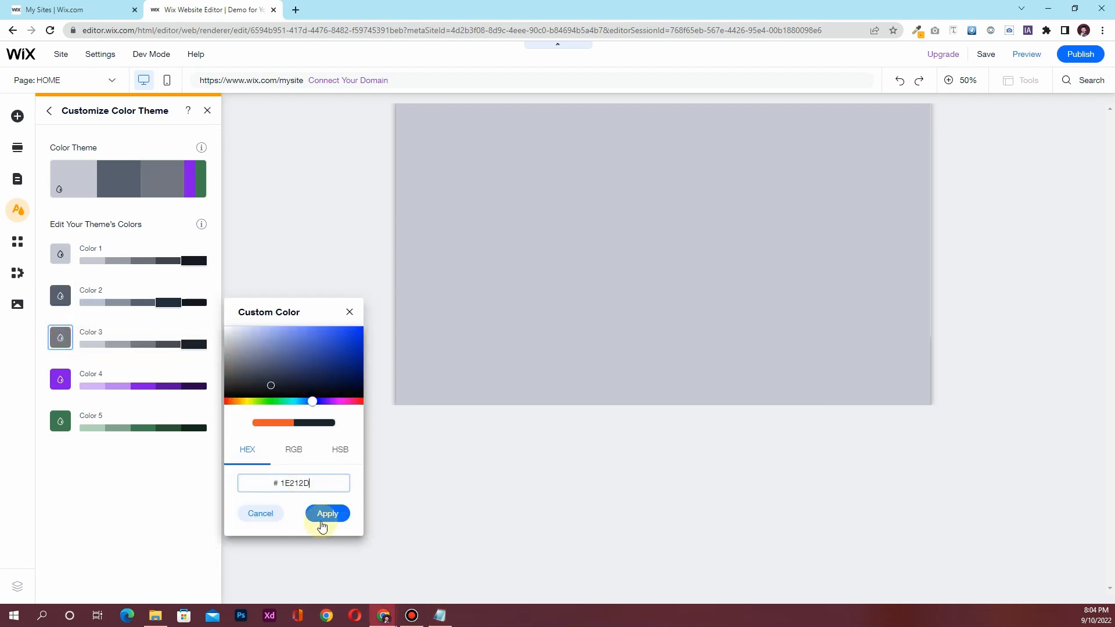
pyautogui.click(325, 513)
pyautogui.click(440, 615)
# Set theme Color 4 to F1F2F6 and Color 5 to pure white
pyautogui.moveTo(546, 248); pyautogui.dragTo(516, 247)
pyautogui.hotkey('ctrl', 'c')
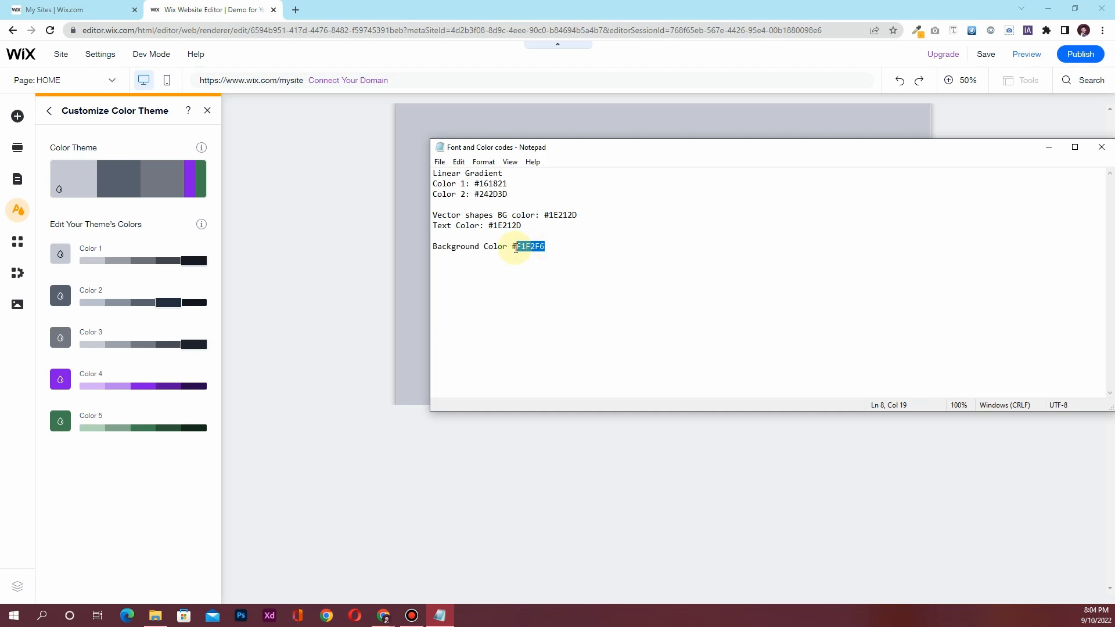
pyautogui.click(60, 379)
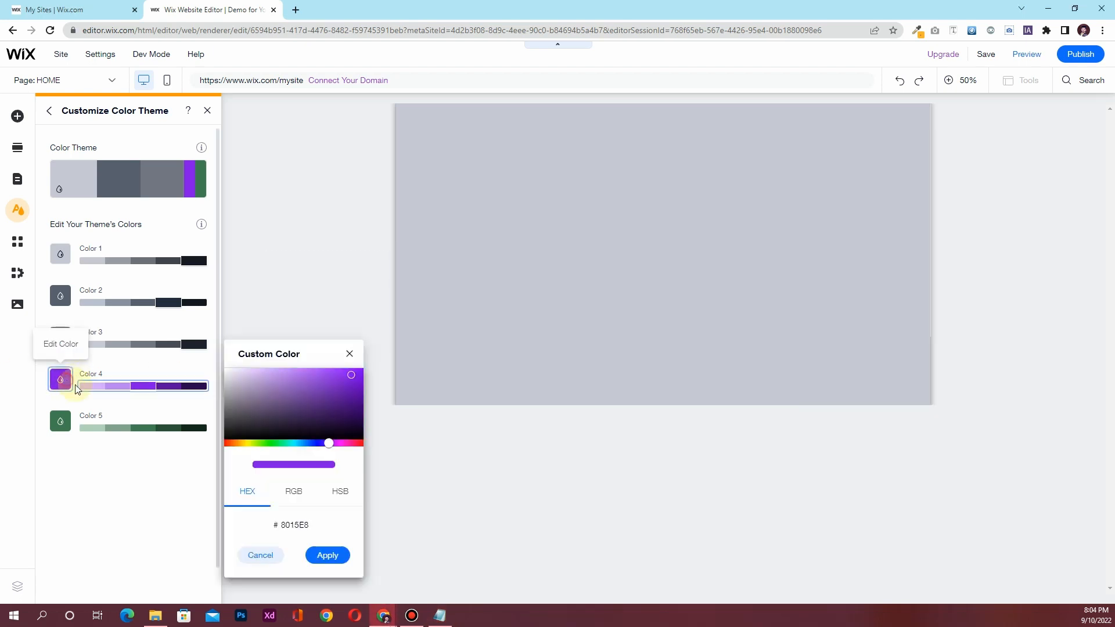
pyautogui.click(295, 525)
pyautogui.hotkey('ctrl', 'v')
pyautogui.click(328, 555)
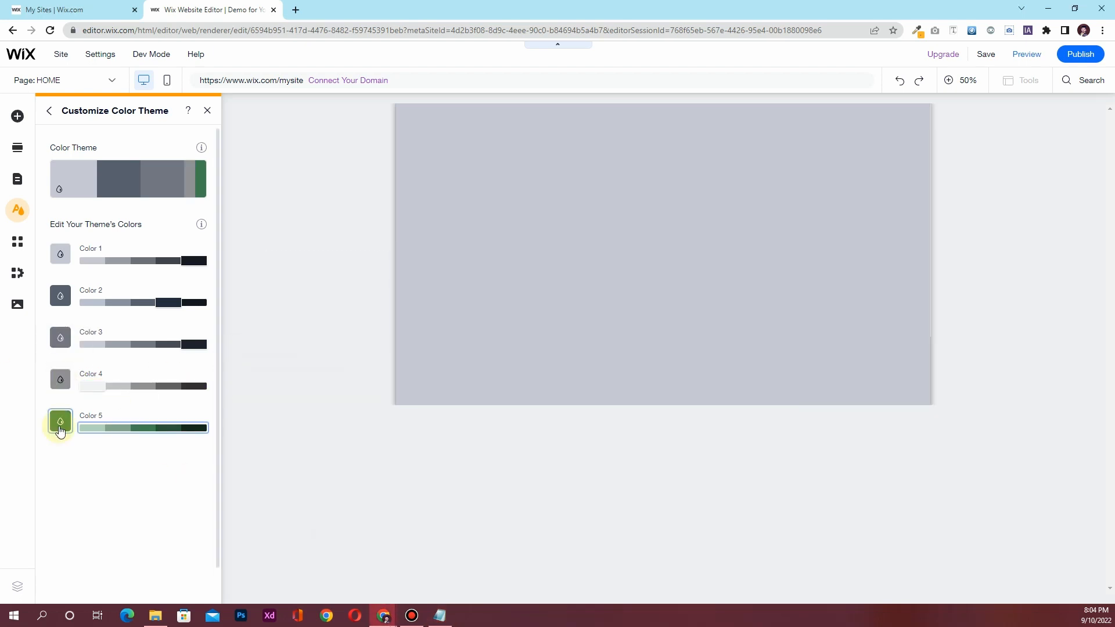
pyautogui.click(60, 421)
pyautogui.moveTo(237, 429); pyautogui.dragTo(221, 388)
pyautogui.click(327, 581)
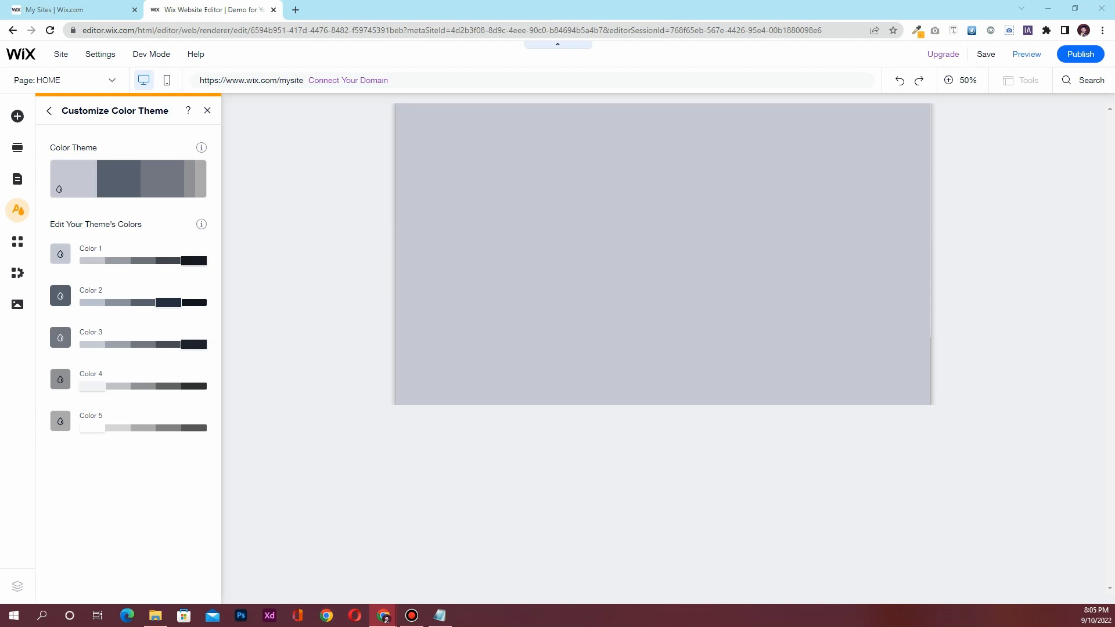
# Replace Color 4's grey with a yellow hex code and return to the overall theme
pyautogui.click(60, 378)
pyautogui.click(300, 526)
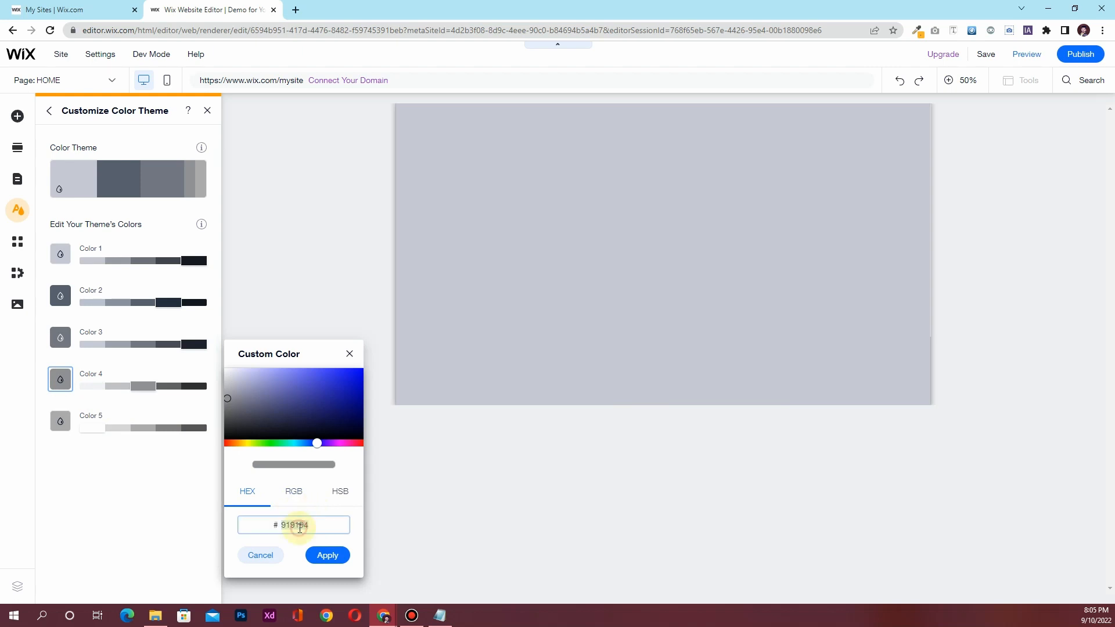
pyautogui.write('#FDD036')
pyautogui.click(327, 555)
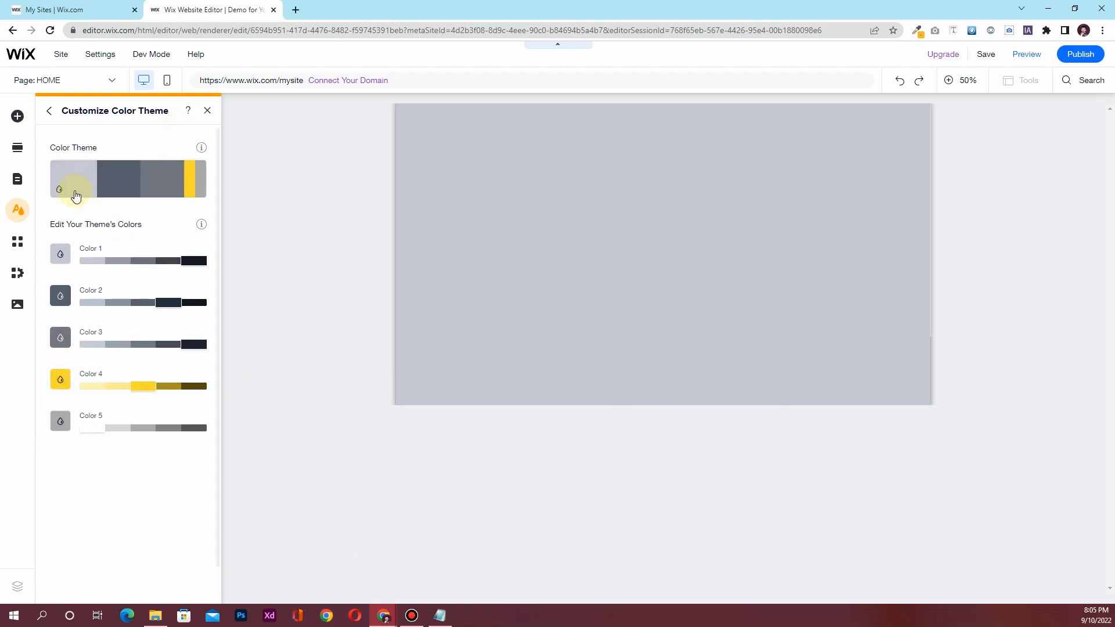
pyautogui.click(49, 110)
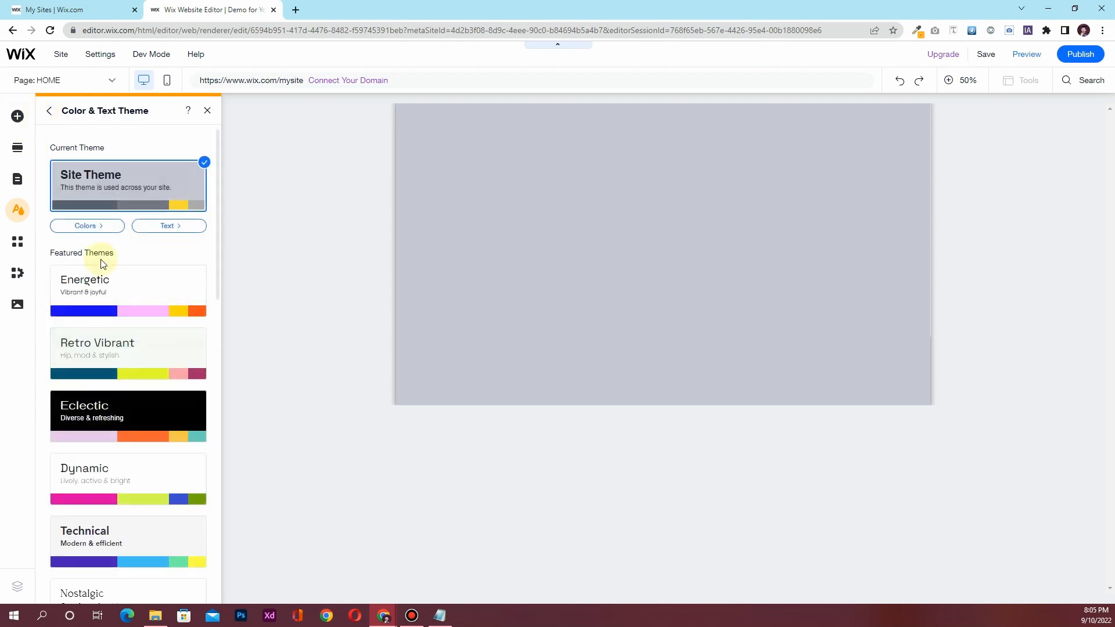
# Review the Helvetica Bold text styles, then close the theme panel back to the hero section
pyautogui.click(187, 231)
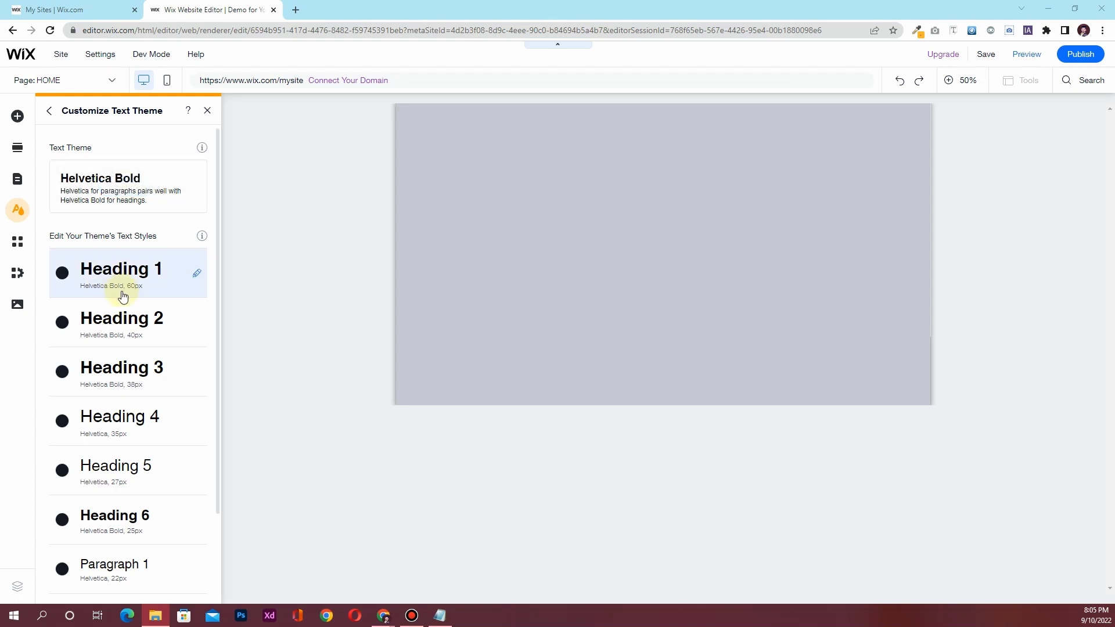
pyautogui.click(566, 228)
pyautogui.click(208, 110)
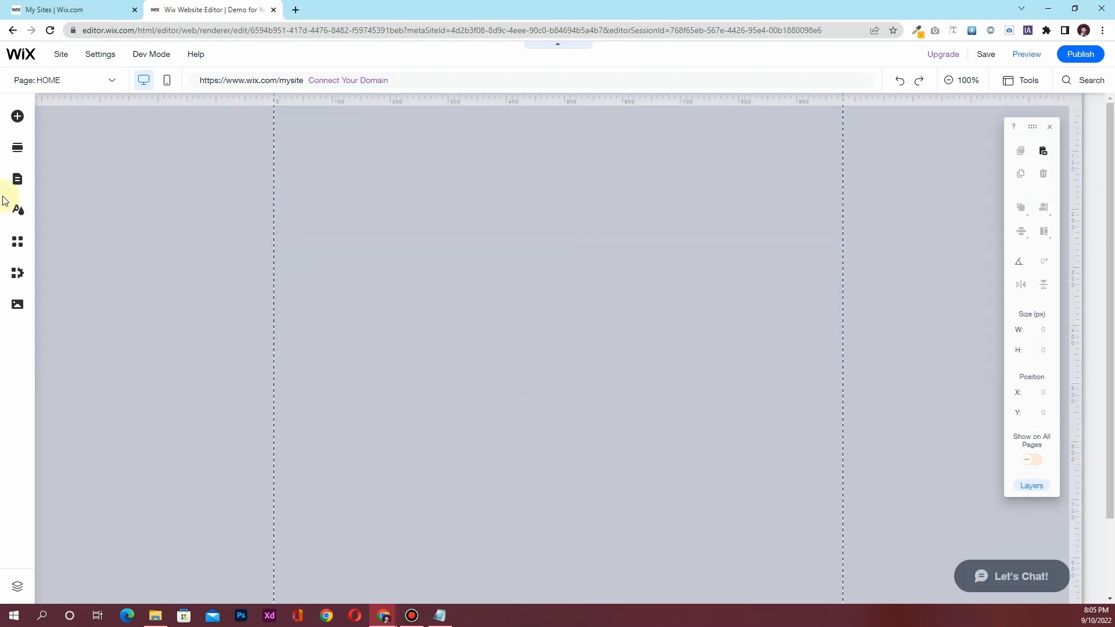
# Drag a themed paragraph text box into the hero section and open its text settings
pyautogui.click(17, 116)
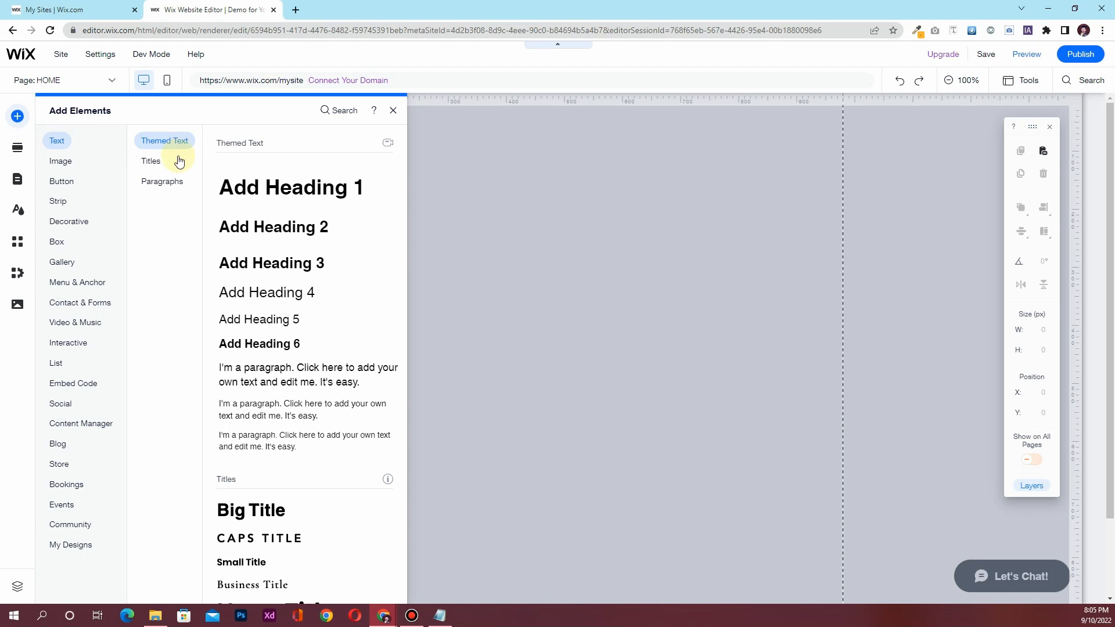
pyautogui.moveTo(279, 378); pyautogui.dragTo(602, 256)
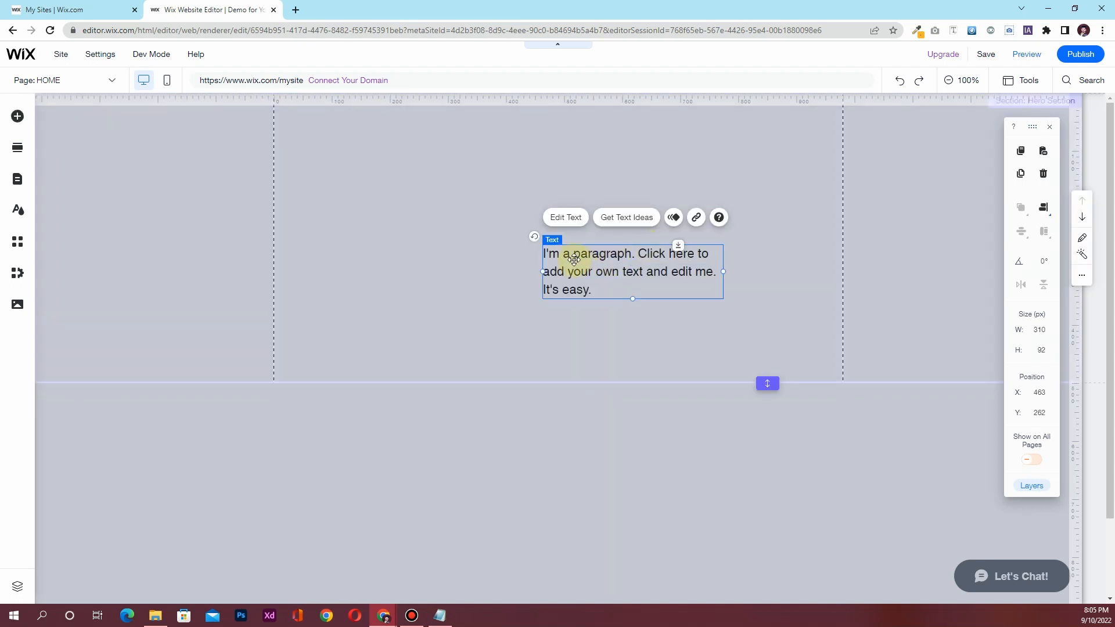
pyautogui.click(567, 227)
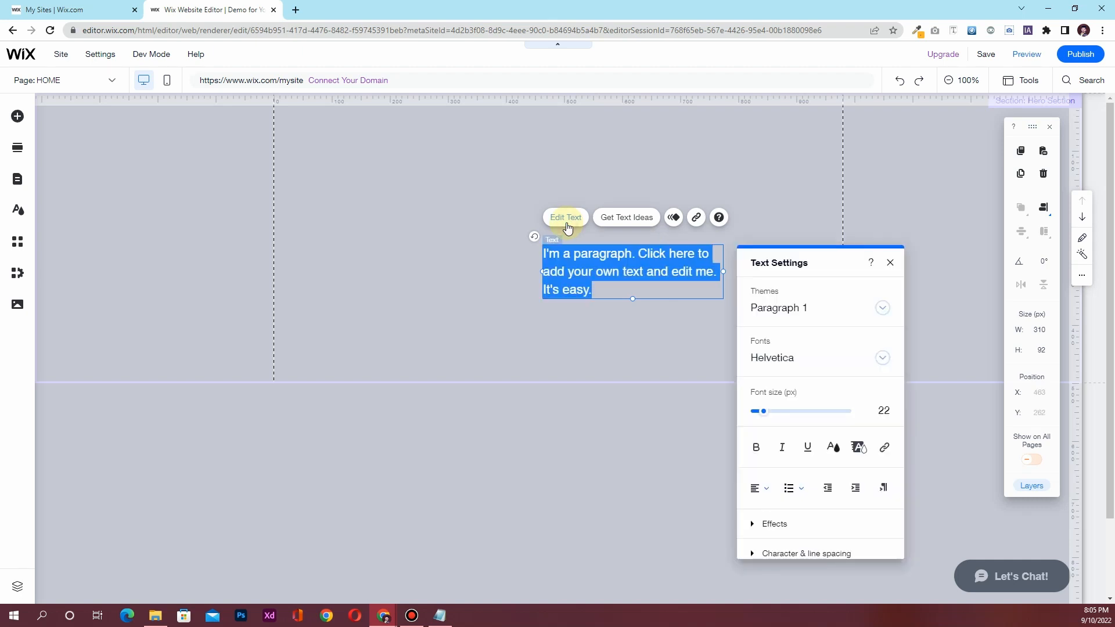
# Open the uploaded-fonts manager from the Fonts list and start a new font upload
pyautogui.click(774, 359)
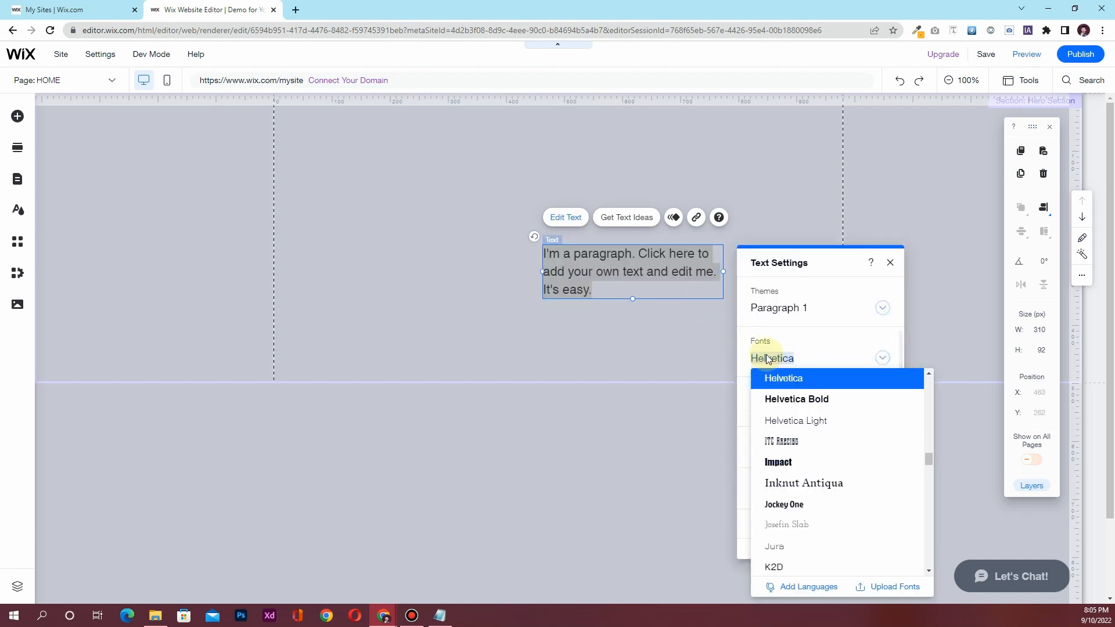
pyautogui.click(890, 587)
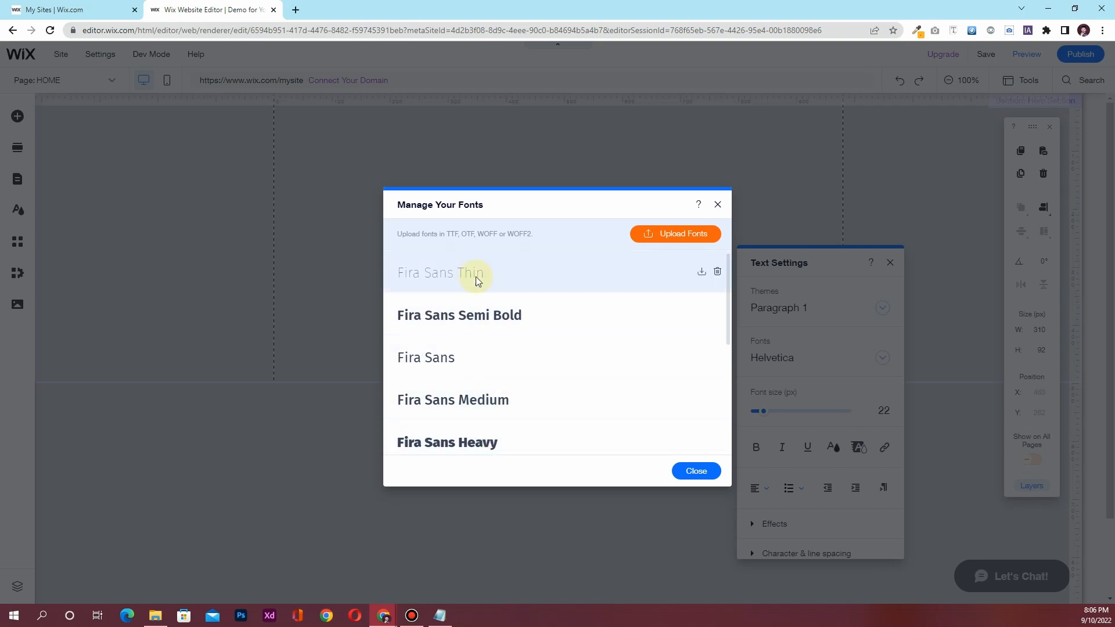
pyautogui.scroll(-5, 511, 333)
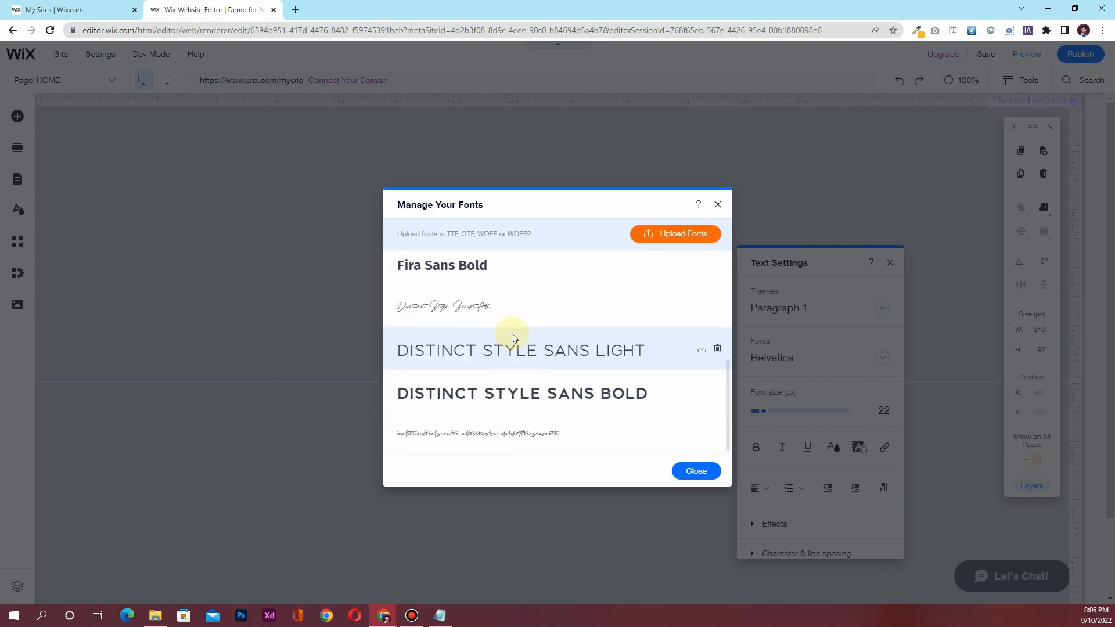
pyautogui.scroll(5, 511, 334)
pyautogui.click(714, 272)
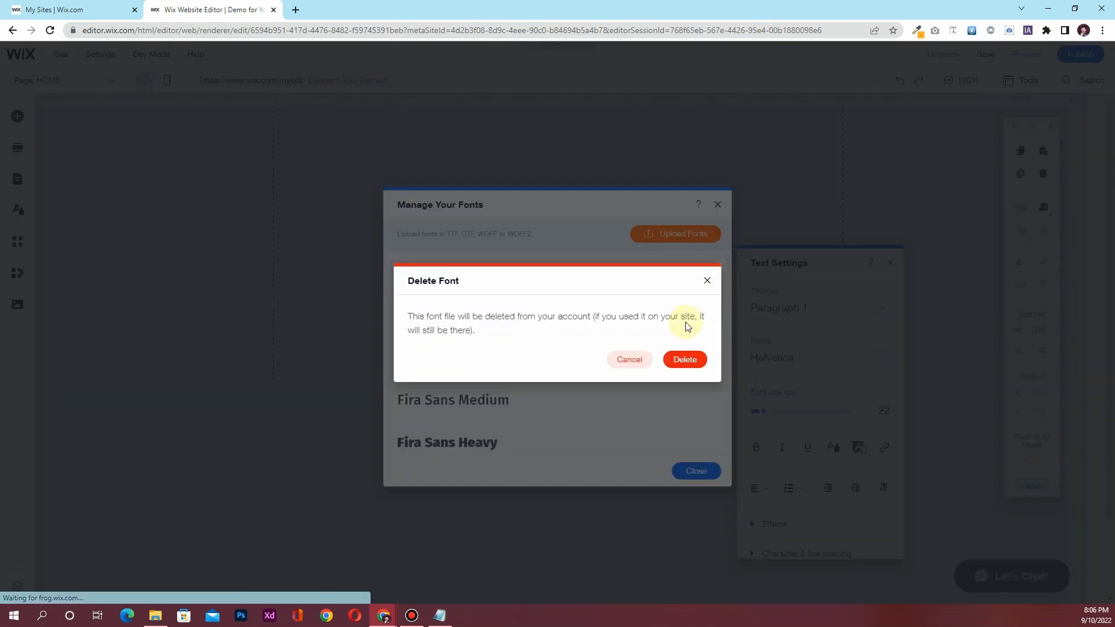
pyautogui.click(705, 276)
pyautogui.click(680, 235)
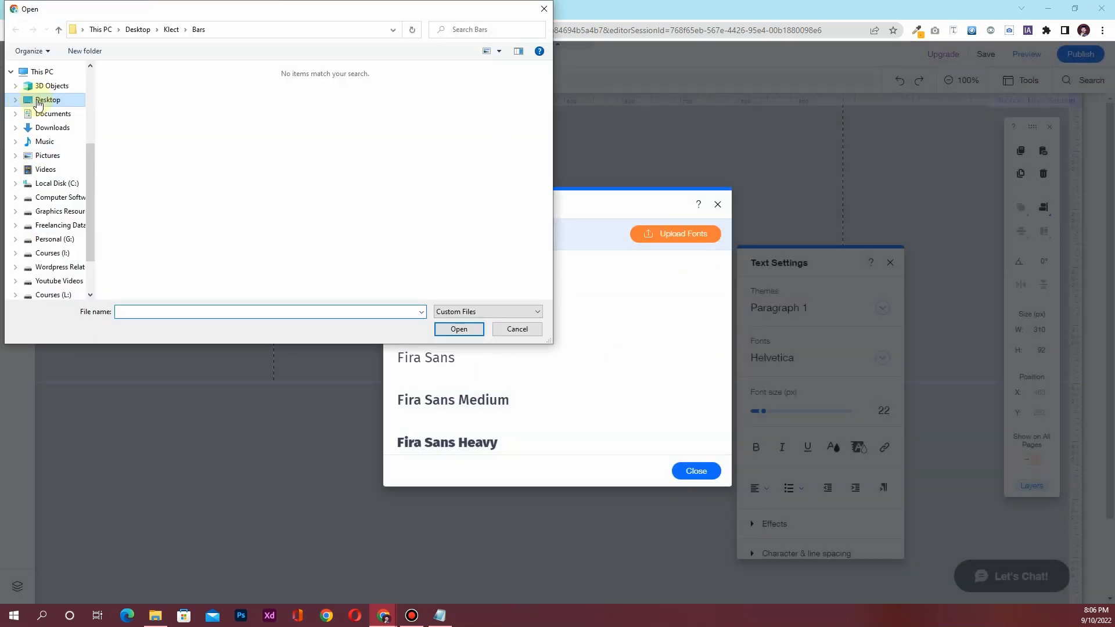
# Browse to Desktop > Klect > Font and upload all the font files at once
pyautogui.click(39, 103)
pyautogui.doubleClick(138, 96)
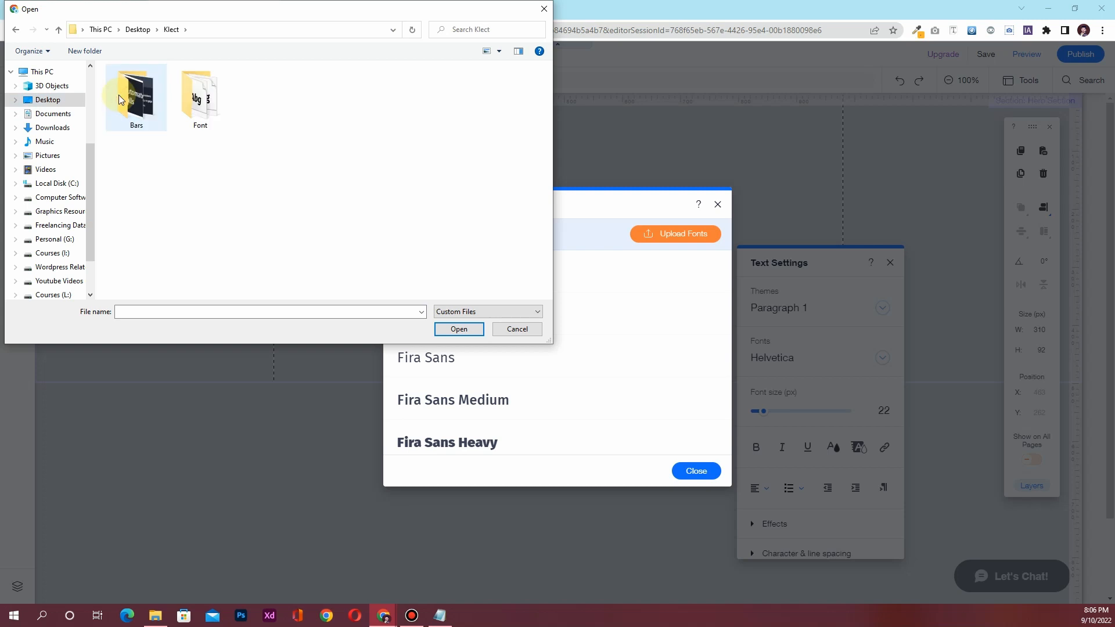
pyautogui.doubleClick(197, 93)
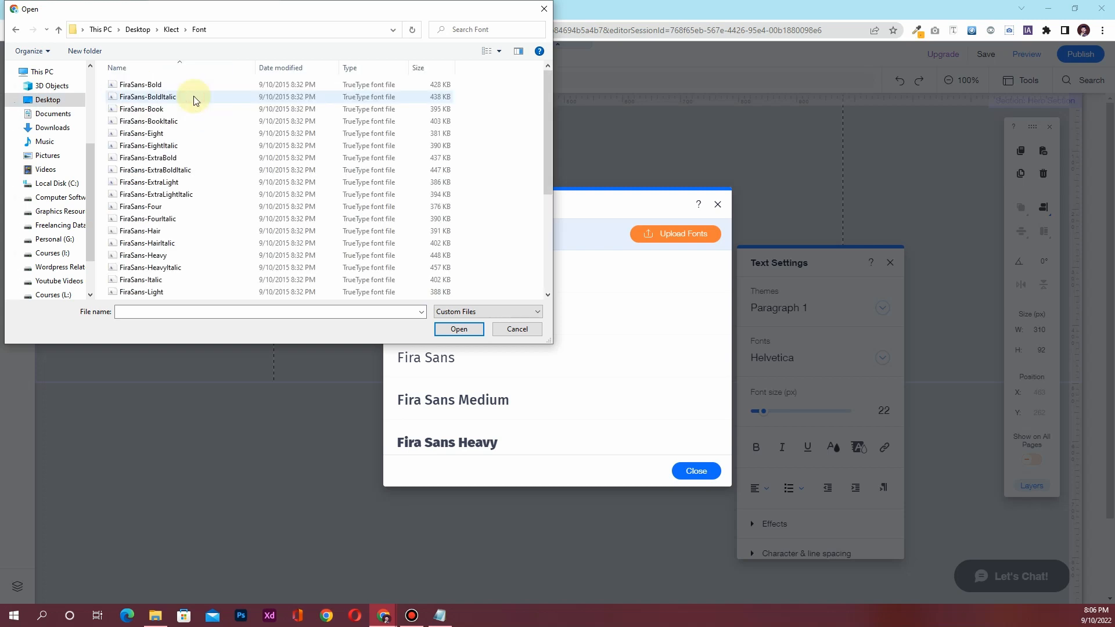
pyautogui.click(151, 98)
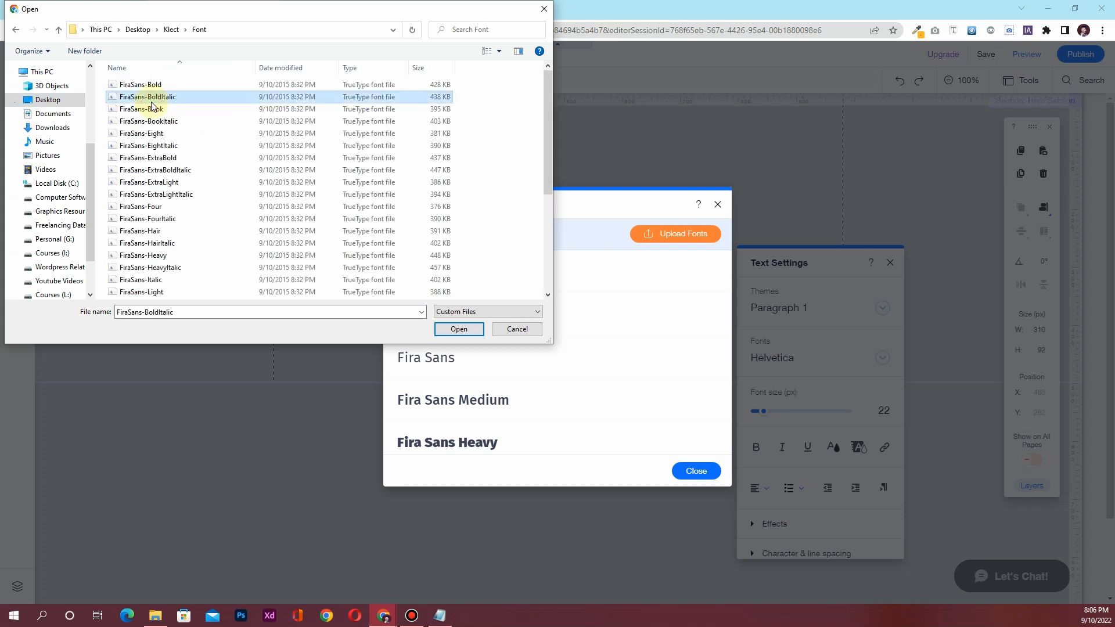
pyautogui.hotkey('shift', 'End')
pyautogui.scroll(5, 167, 199)
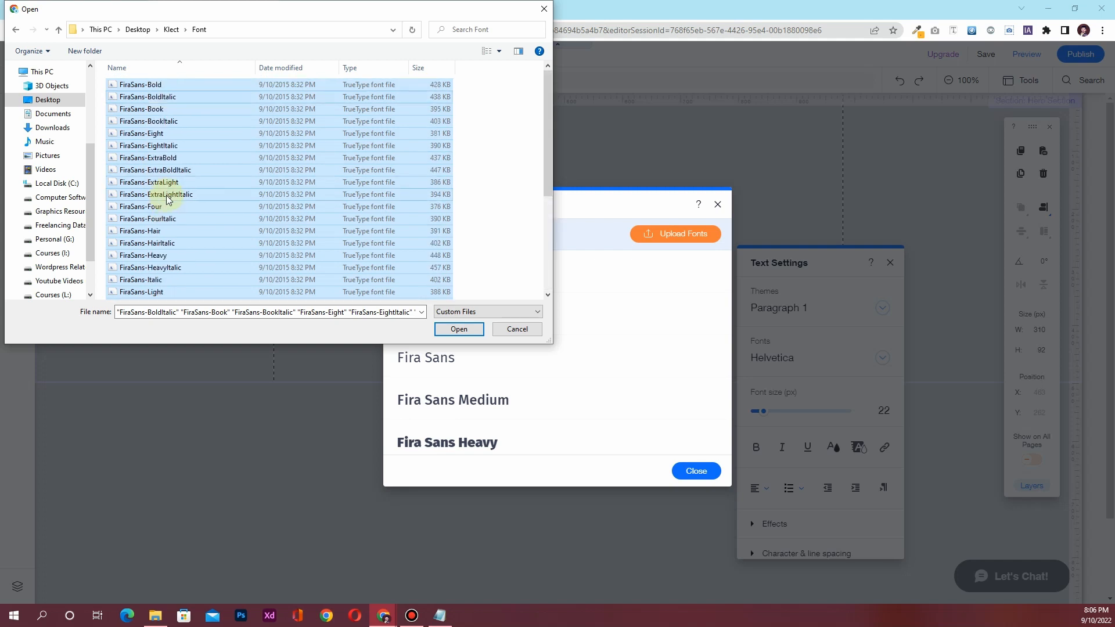
pyautogui.click(459, 328)
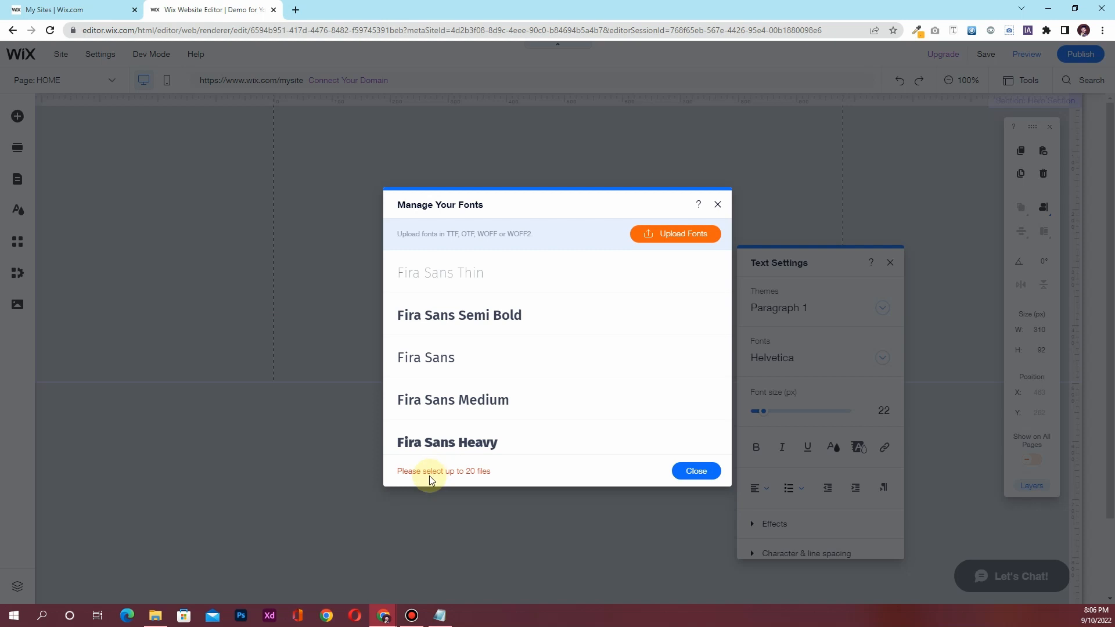
# Upload eight Fira Sans weights: Bold, ExtraBold, ExtraLight, Heavy, Light, Medium, Regular, SemiBold
pyautogui.click(678, 234)
pyautogui.click(152, 85)
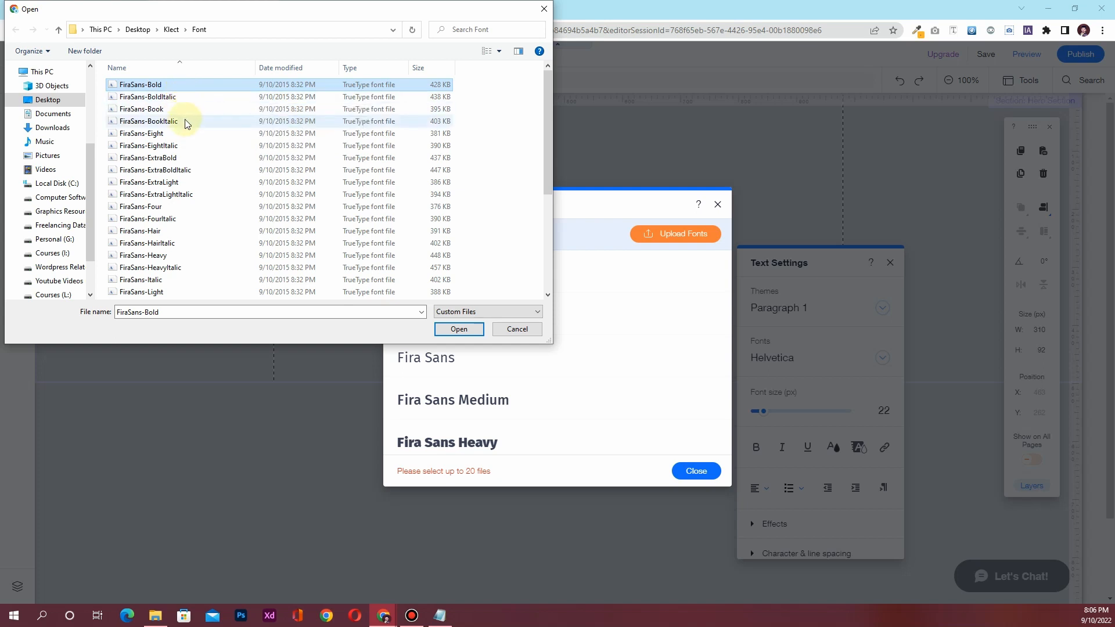
pyautogui.keyDown('ctrl'); pyautogui.click(182, 156); pyautogui.keyUp('ctrl')
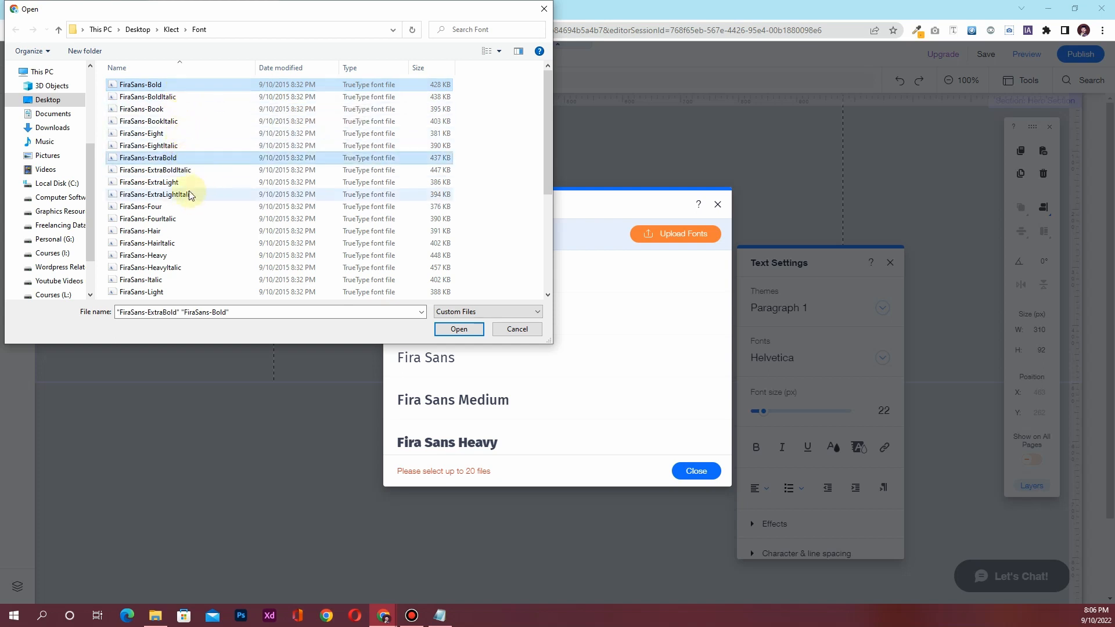
pyautogui.keyDown('ctrl'); pyautogui.click(184, 183); pyautogui.keyUp('ctrl')
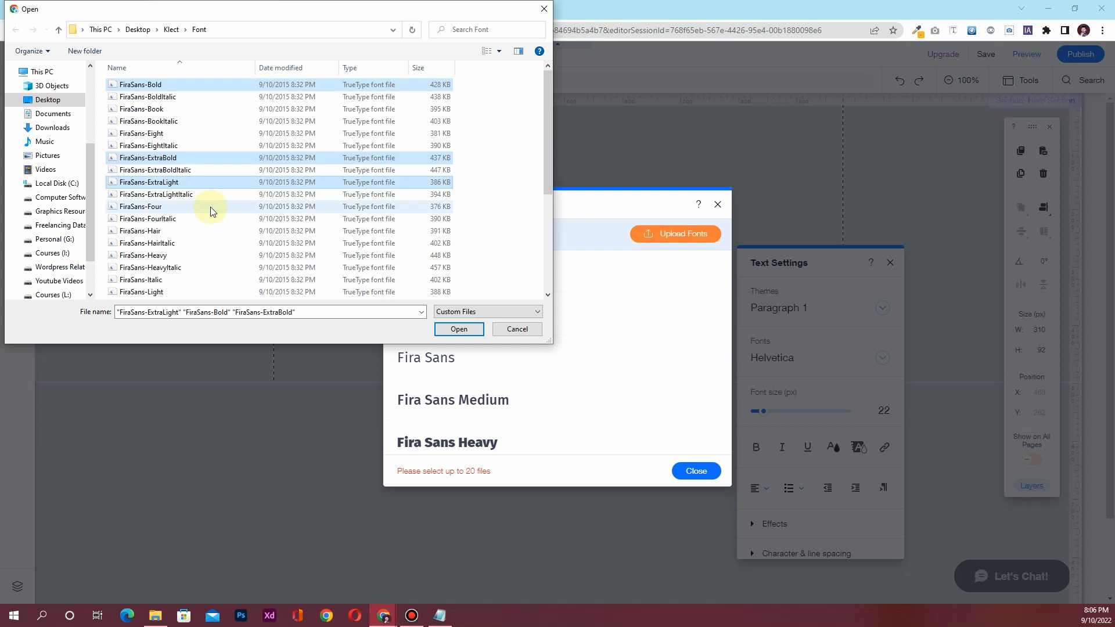
pyautogui.keyDown('ctrl'); pyautogui.click(175, 256); pyautogui.keyUp('ctrl')
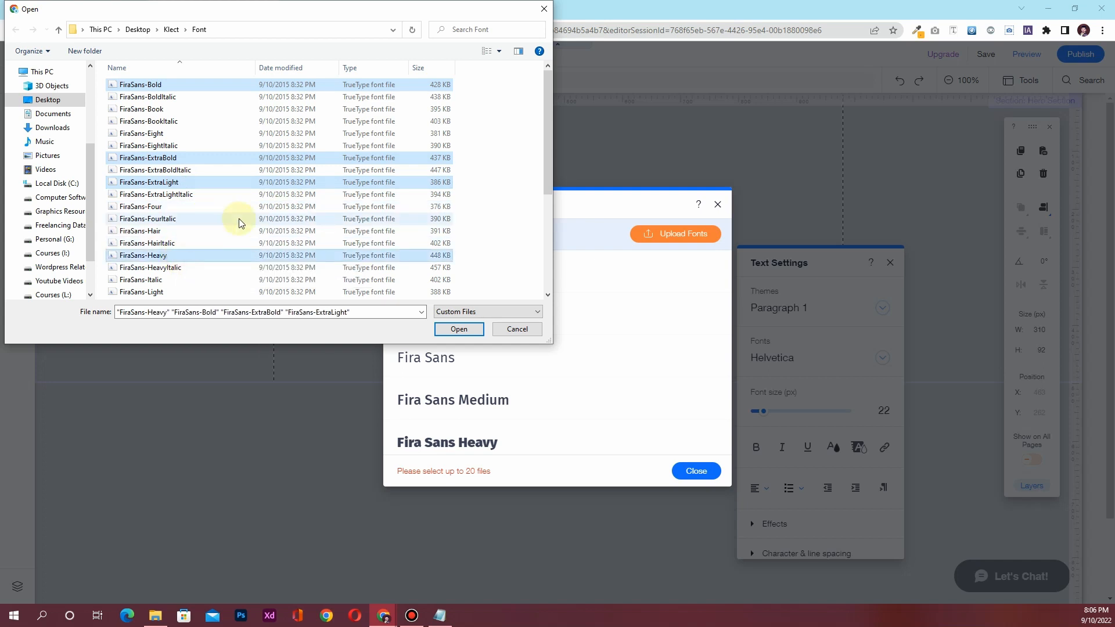
pyautogui.scroll(-1, 239, 219)
pyautogui.keyDown('ctrl'); pyautogui.click(197, 256); pyautogui.keyUp('ctrl')
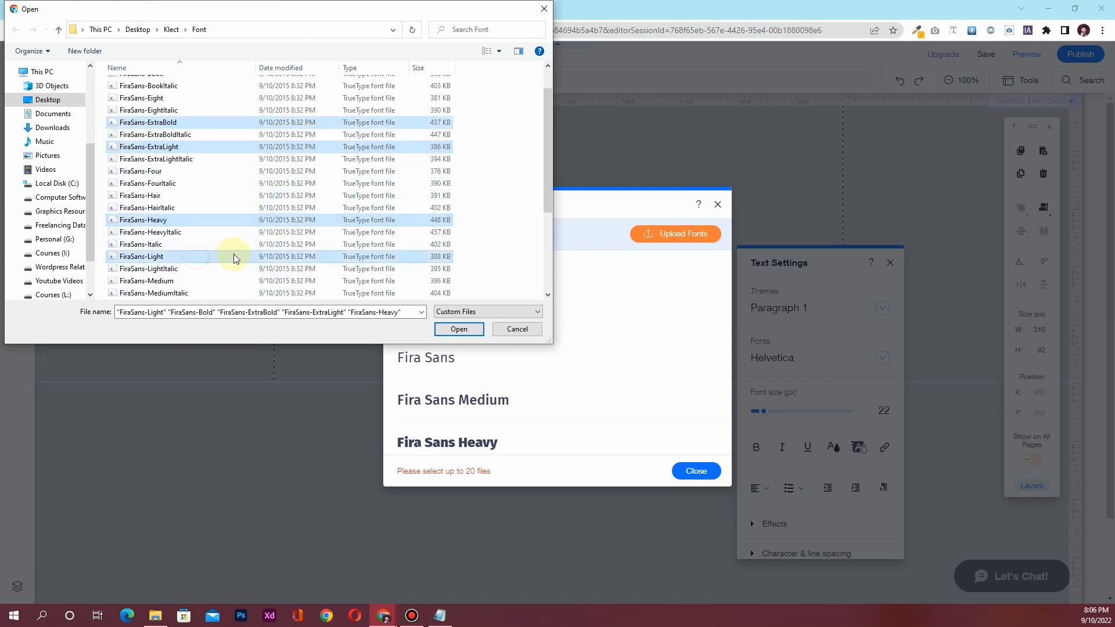
pyautogui.keyDown('ctrl'); pyautogui.click(200, 281); pyautogui.keyUp('ctrl')
pyautogui.scroll(-2, 244, 235)
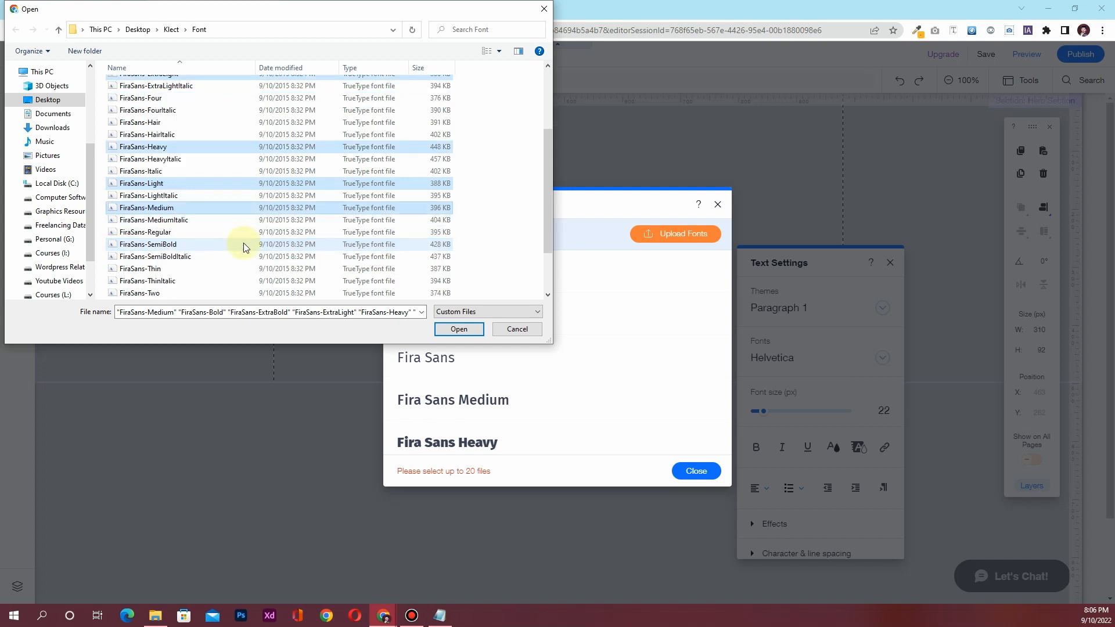
pyautogui.keyDown('ctrl'); pyautogui.click(192, 232); pyautogui.keyUp('ctrl')
pyautogui.keyDown('ctrl'); pyautogui.click(212, 245); pyautogui.keyUp('ctrl')
pyautogui.scroll(-1, 250, 245)
pyautogui.click(459, 329)
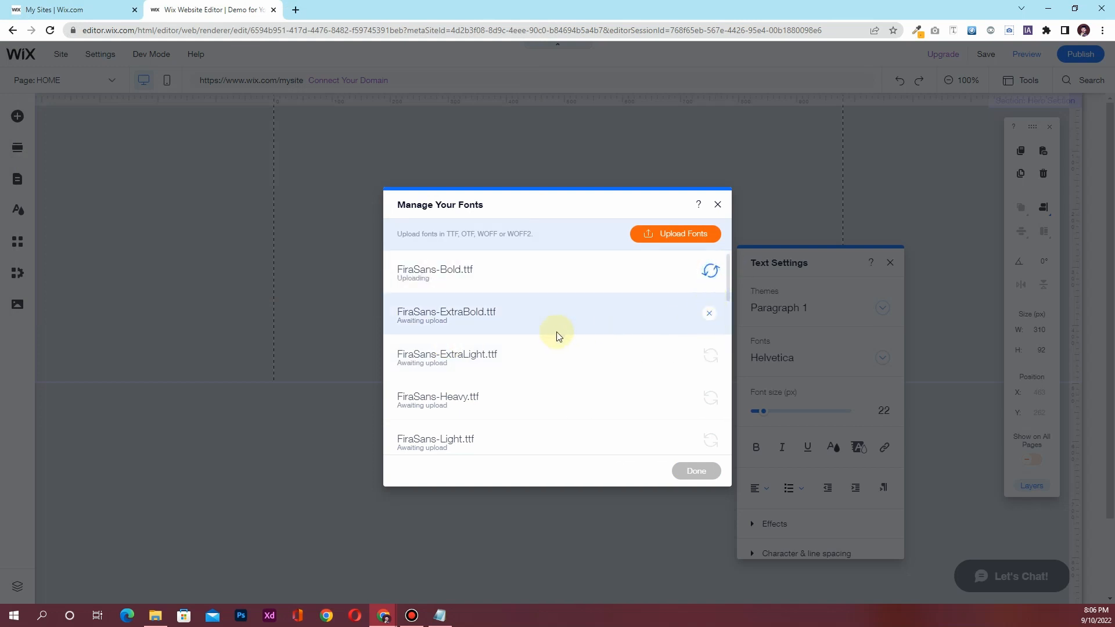
# Close the font manager once the Fira Sans uploads finish, then delete the placeholder paragraph
pyautogui.scroll(-5, 556, 335)
pyautogui.scroll(3, 548, 338)
pyautogui.scroll(3, 531, 344)
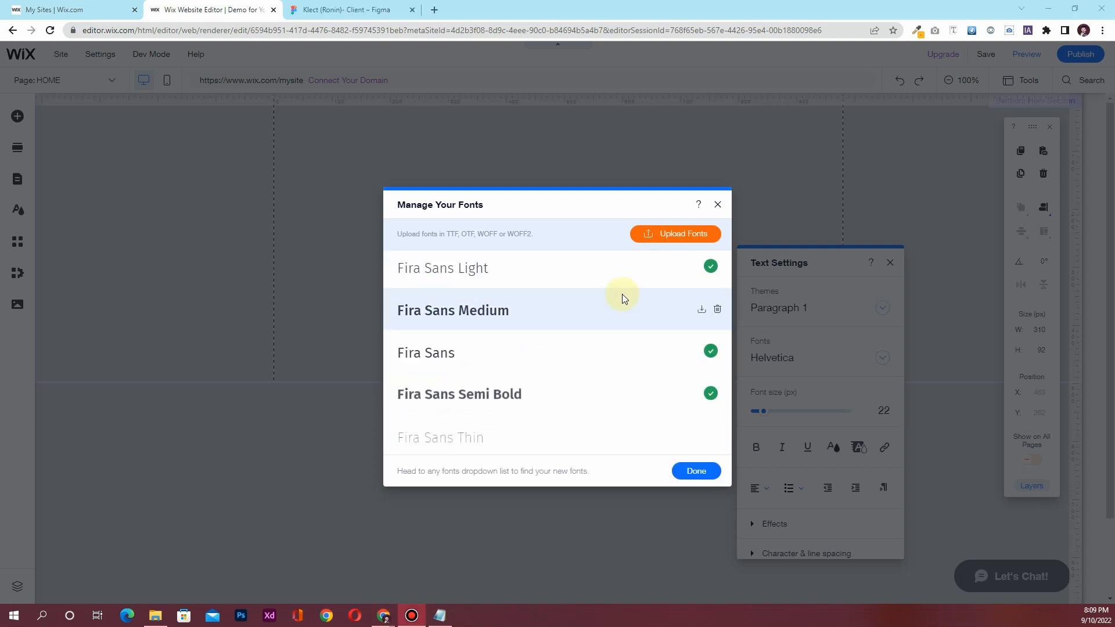
pyautogui.scroll(1, 507, 351)
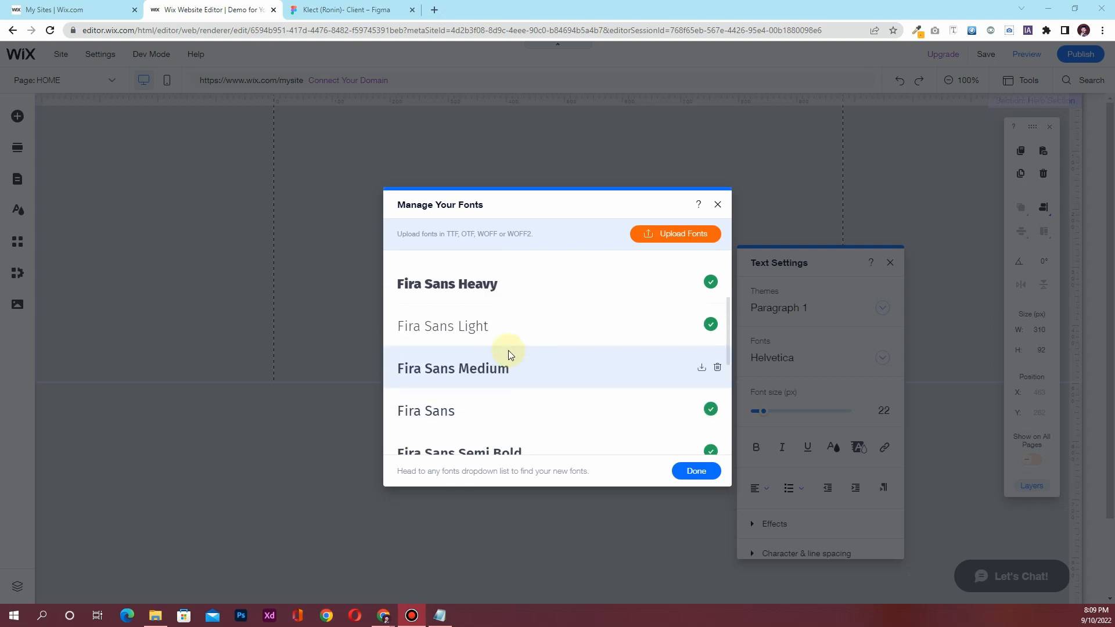
pyautogui.scroll(2, 508, 347)
pyautogui.scroll(-3, 504, 329)
pyautogui.scroll(3, 478, 388)
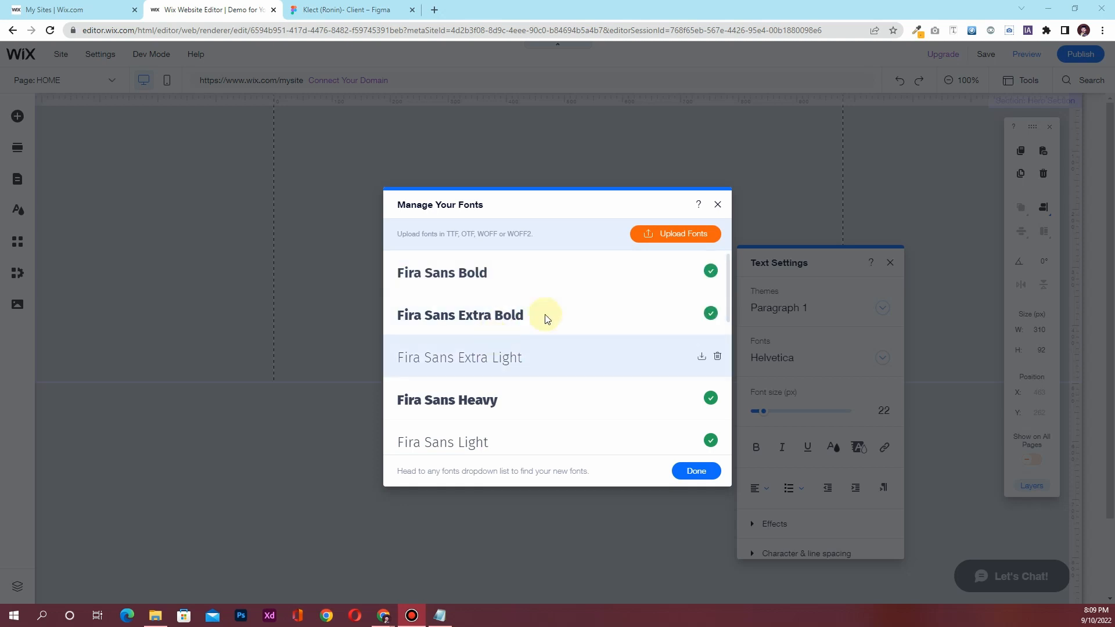
pyautogui.click(717, 205)
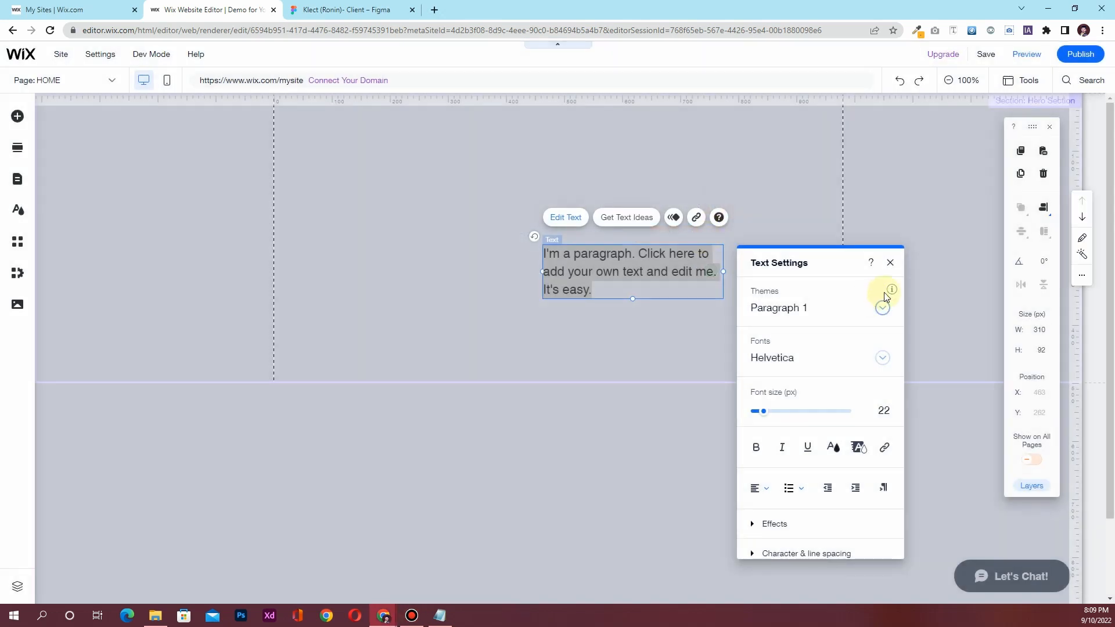
pyautogui.click(892, 264)
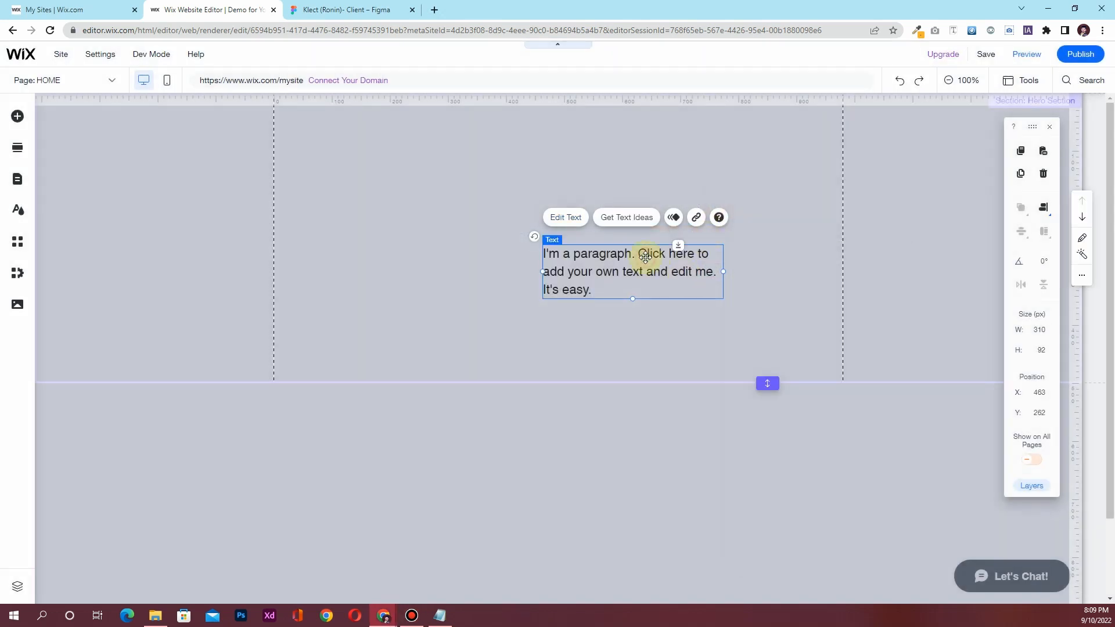
pyautogui.press('Delete')
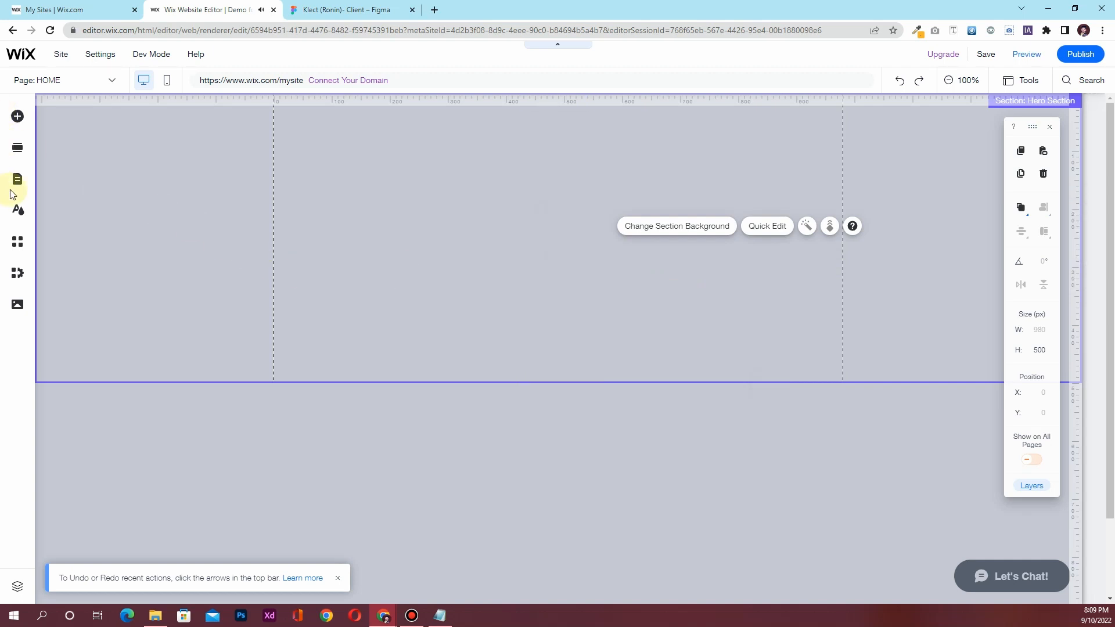
# Open the Site Design panel and go to the Color & Text Theme text styles
pyautogui.click(18, 214)
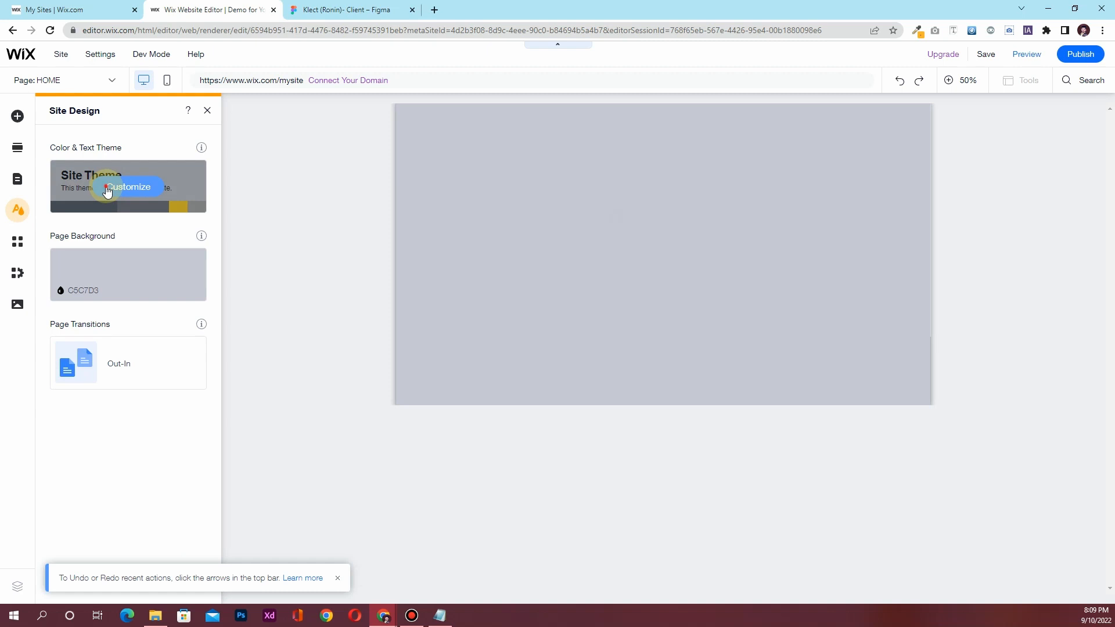
pyautogui.click(109, 189)
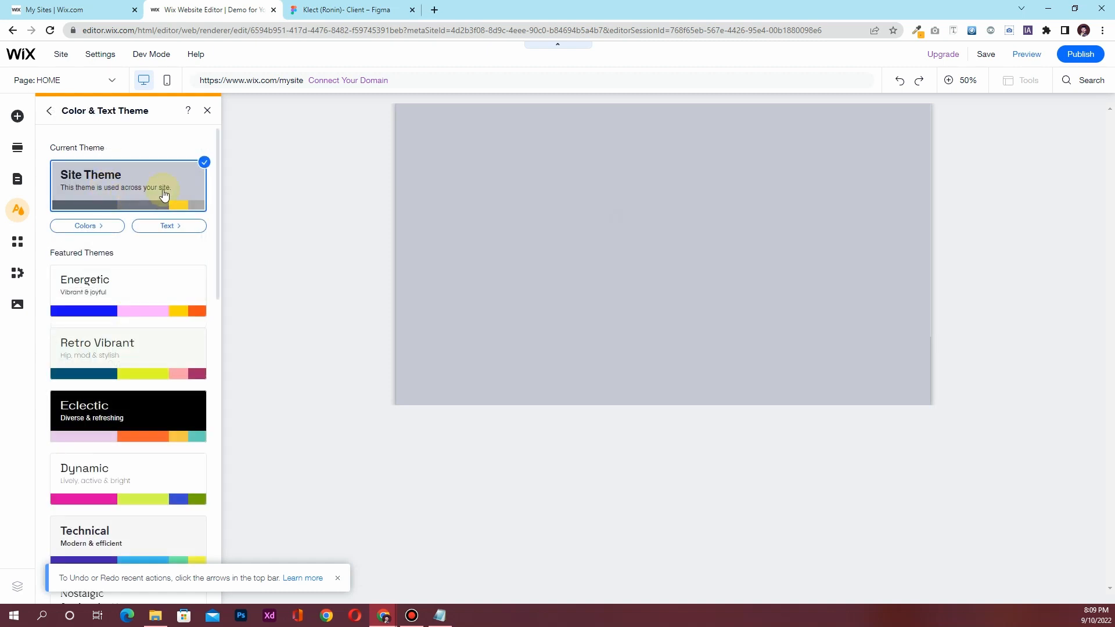
pyautogui.click(166, 230)
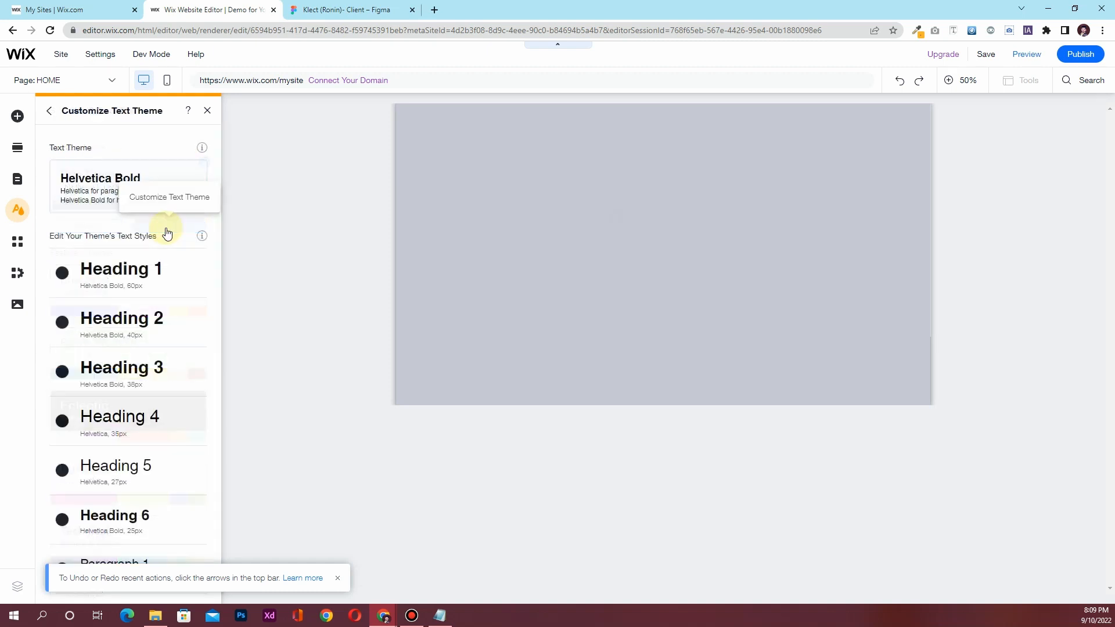
pyautogui.scroll(-2, 111, 500)
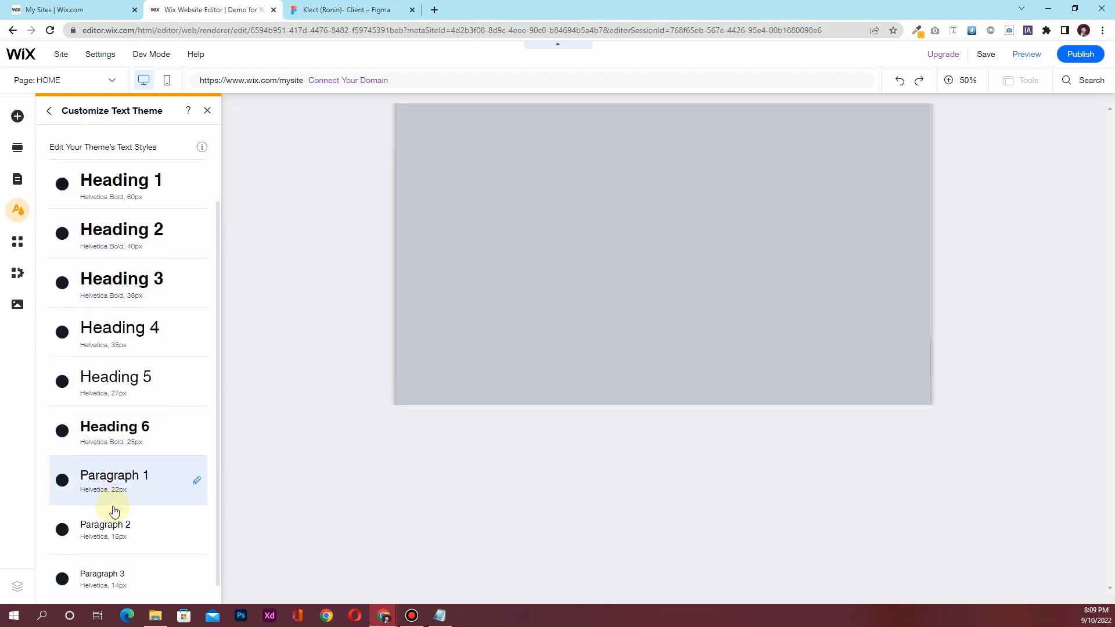
pyautogui.scroll(2, 110, 502)
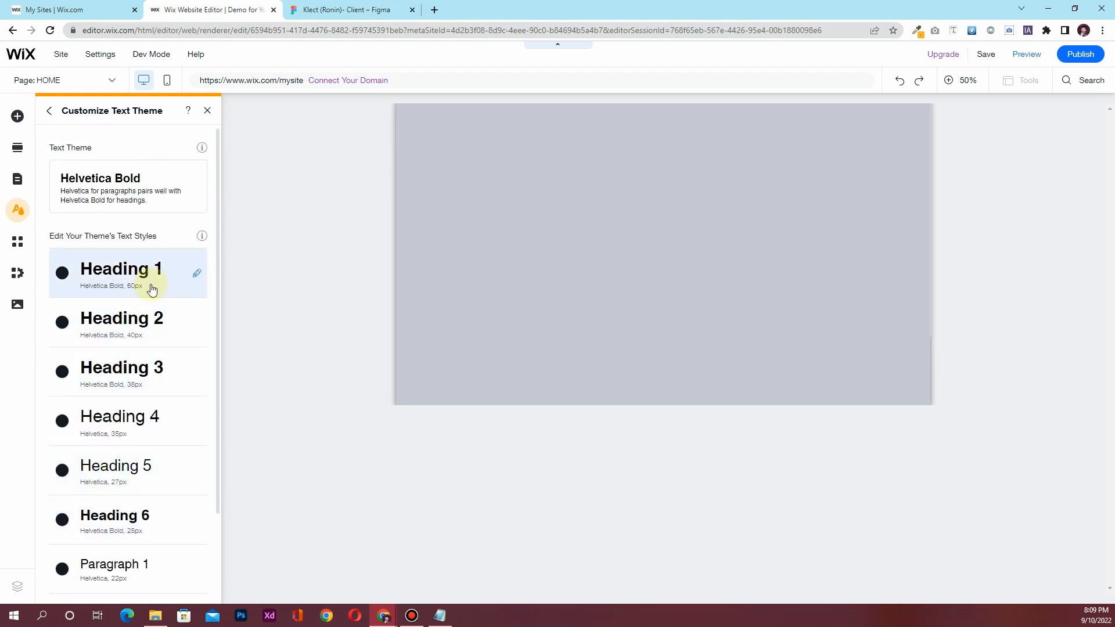
# Set Heading 1 and Heading 2 to Fira Sans Bold
pyautogui.click(193, 281)
pyautogui.click(286, 309)
pyautogui.scroll(10, 328, 495)
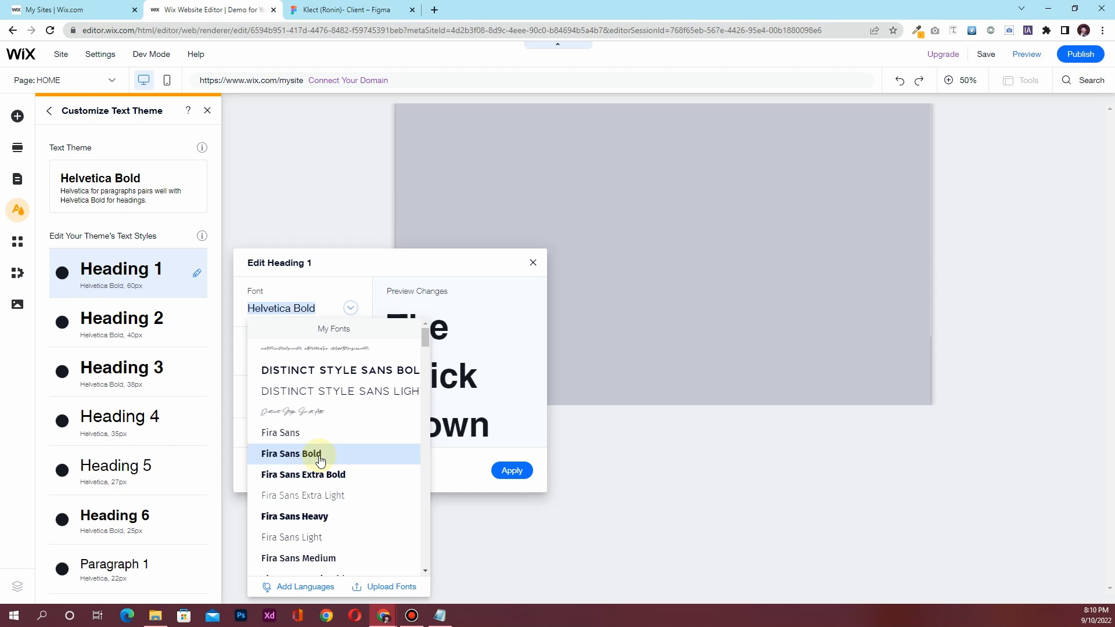
pyautogui.click(320, 459)
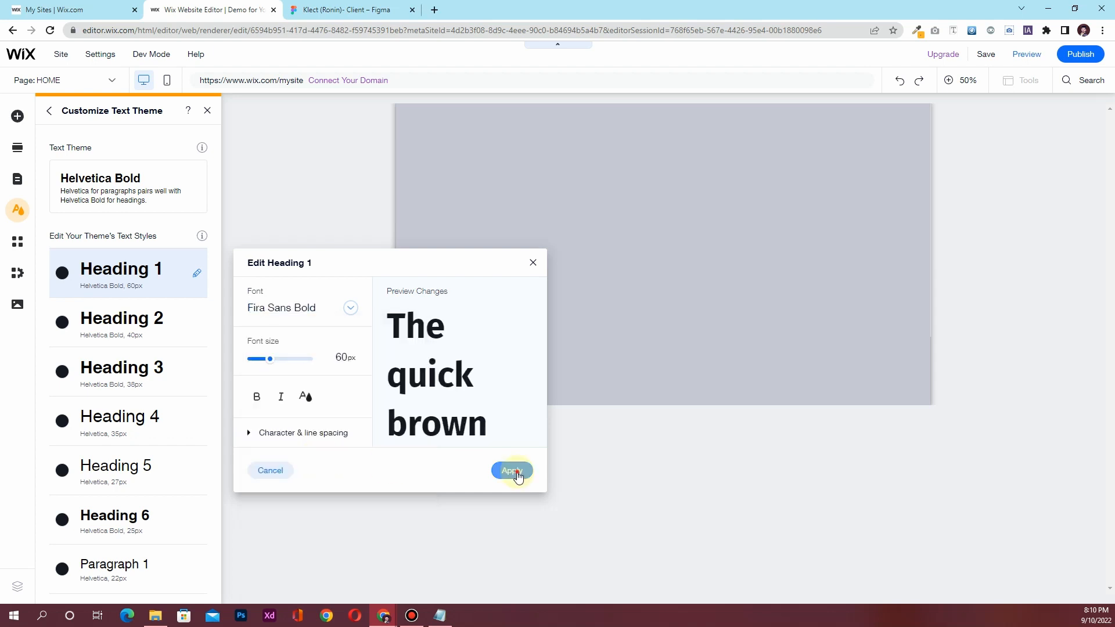
pyautogui.click(514, 471)
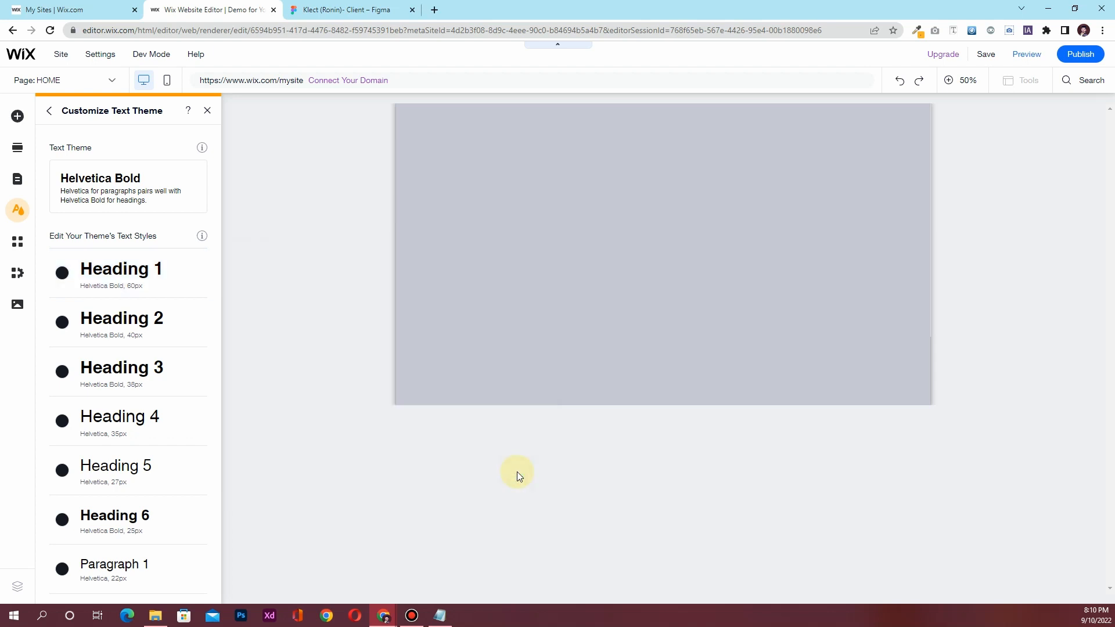
pyautogui.click(194, 326)
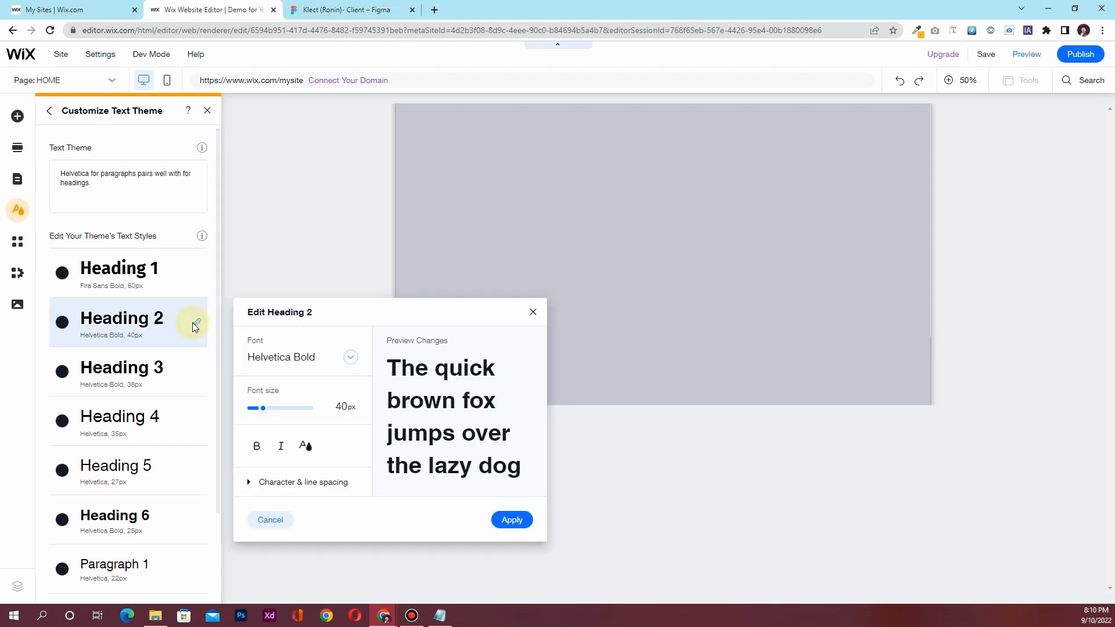
pyautogui.click(324, 357)
pyautogui.scroll(8, 341, 459)
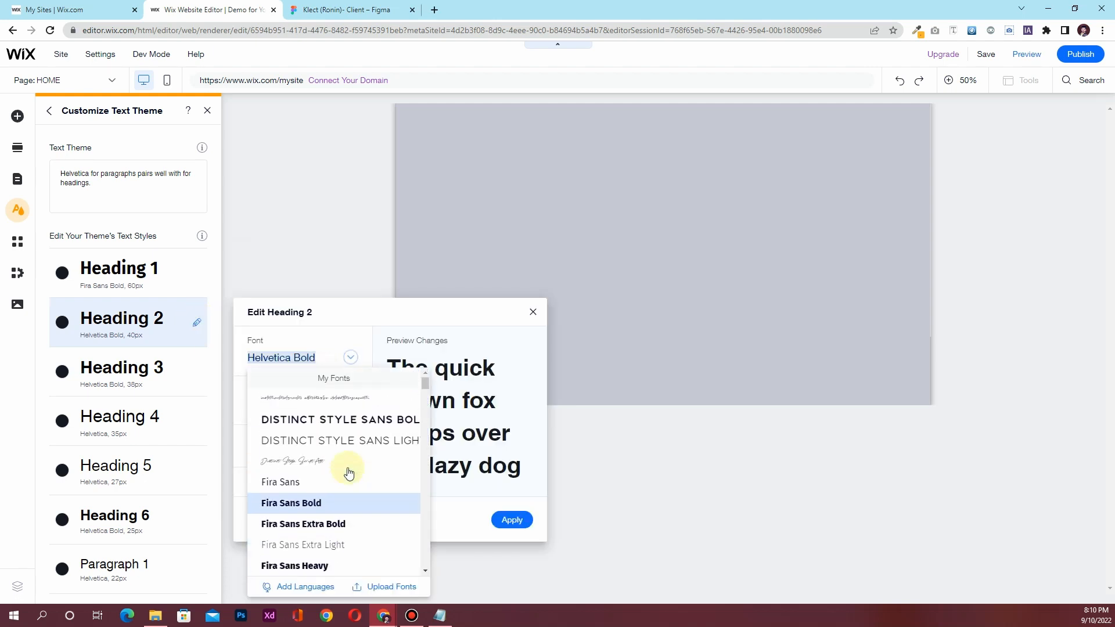
pyautogui.click(306, 506)
pyautogui.click(511, 520)
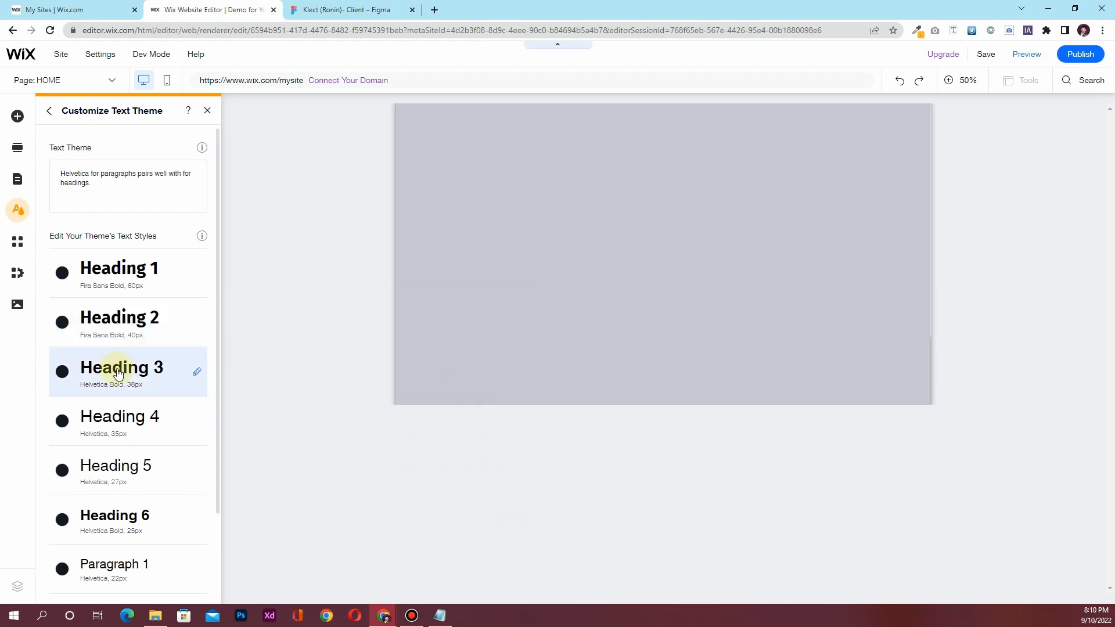
# Set Heading 3 to Fira Sans Bold and Heading 4 to Fira Sans Semi Bold
pyautogui.click(197, 372)
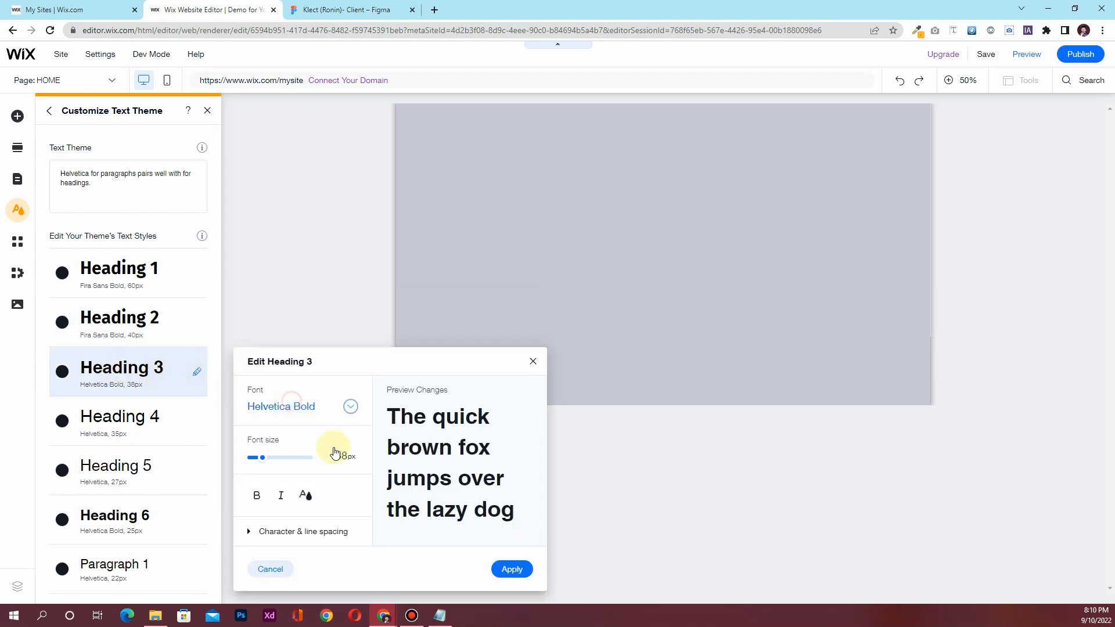
pyautogui.click(290, 406)
pyautogui.scroll(-3, 331, 505)
pyautogui.scroll(2, 331, 505)
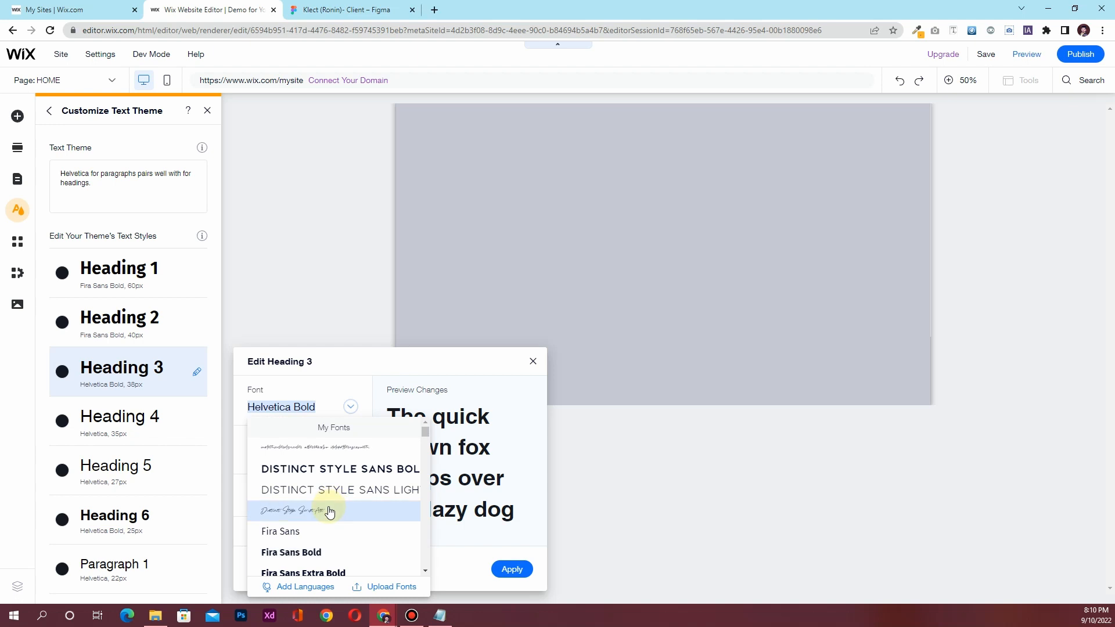
pyautogui.click(323, 553)
pyautogui.click(512, 568)
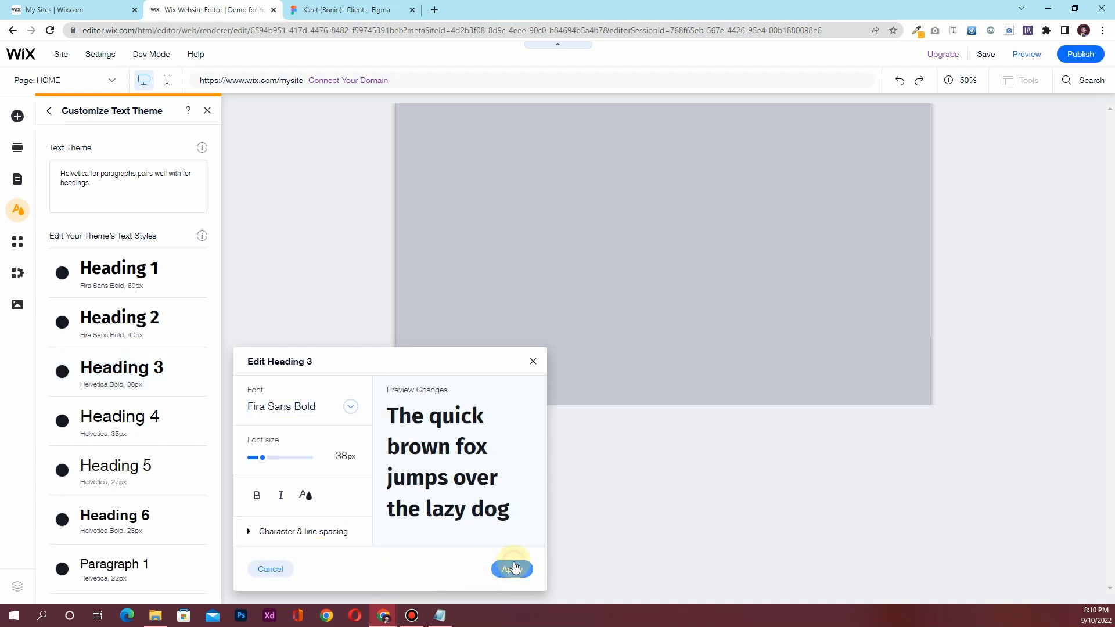
pyautogui.click(198, 423)
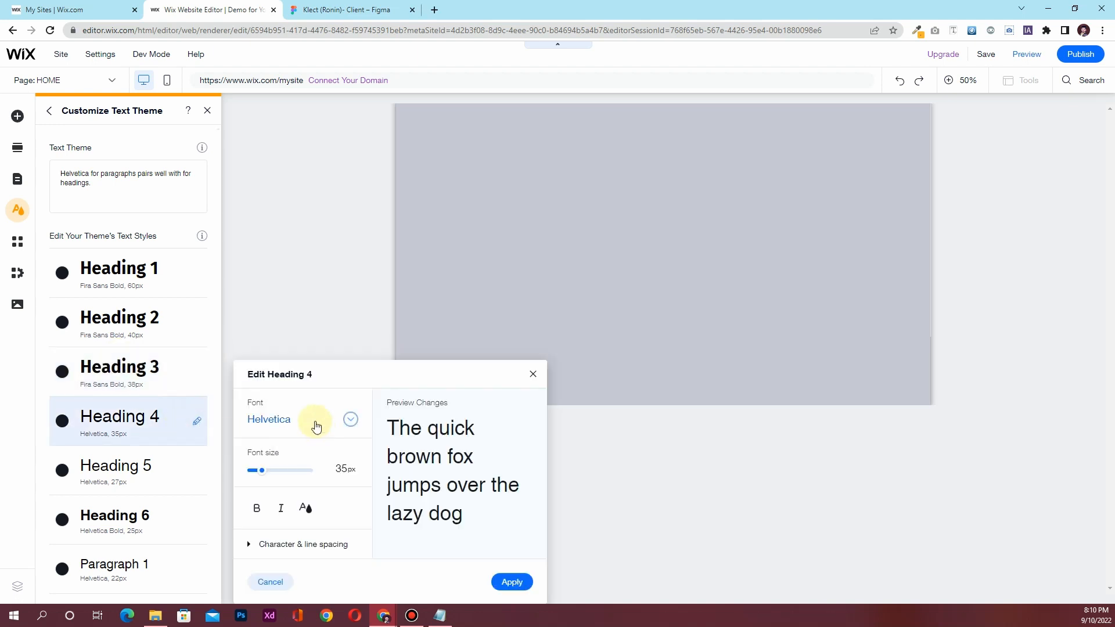
pyautogui.click(316, 423)
pyautogui.scroll(1, 382, 527)
pyautogui.scroll(6, 380, 529)
pyautogui.scroll(-4, 357, 537)
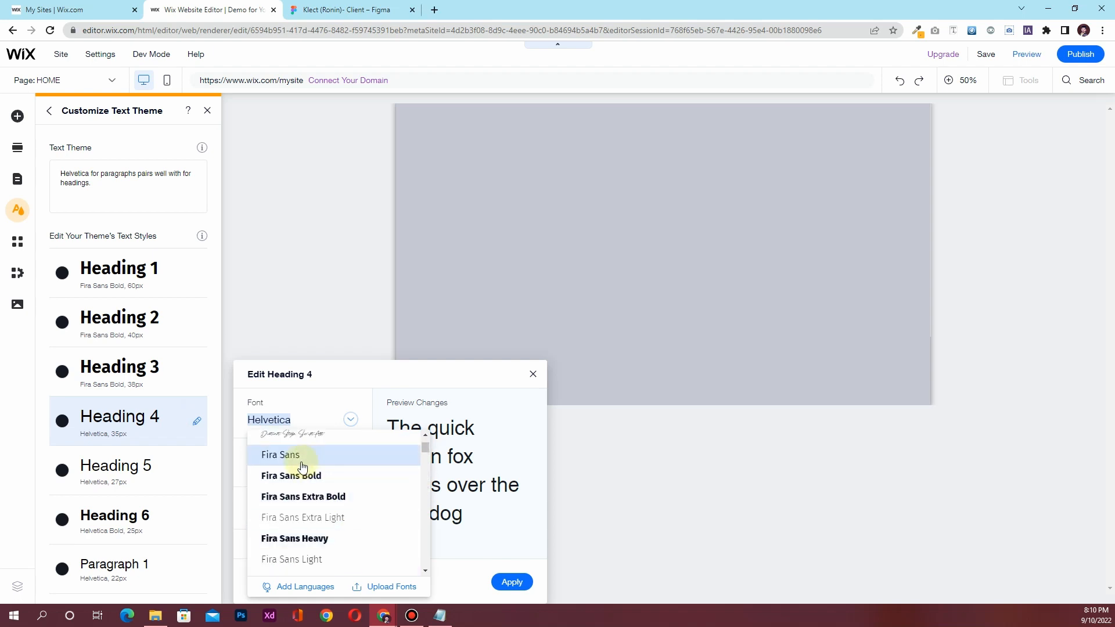
pyautogui.scroll(-3, 334, 476)
pyautogui.click(336, 543)
pyautogui.click(511, 582)
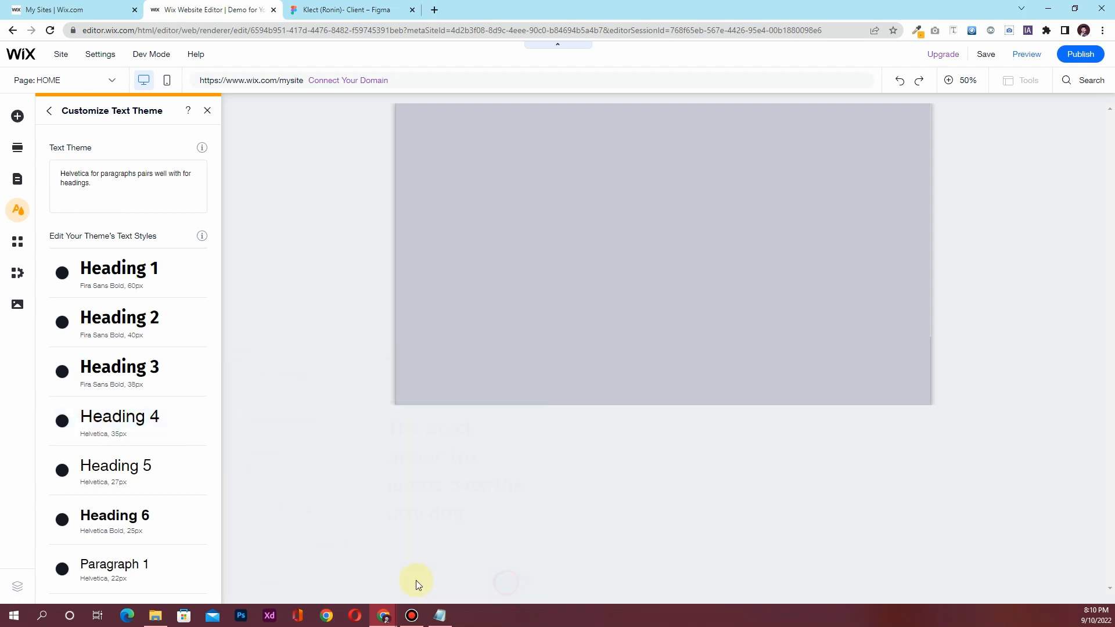
# Set Headings 5 and 6 to Fira Sans Medium
pyautogui.click(198, 471)
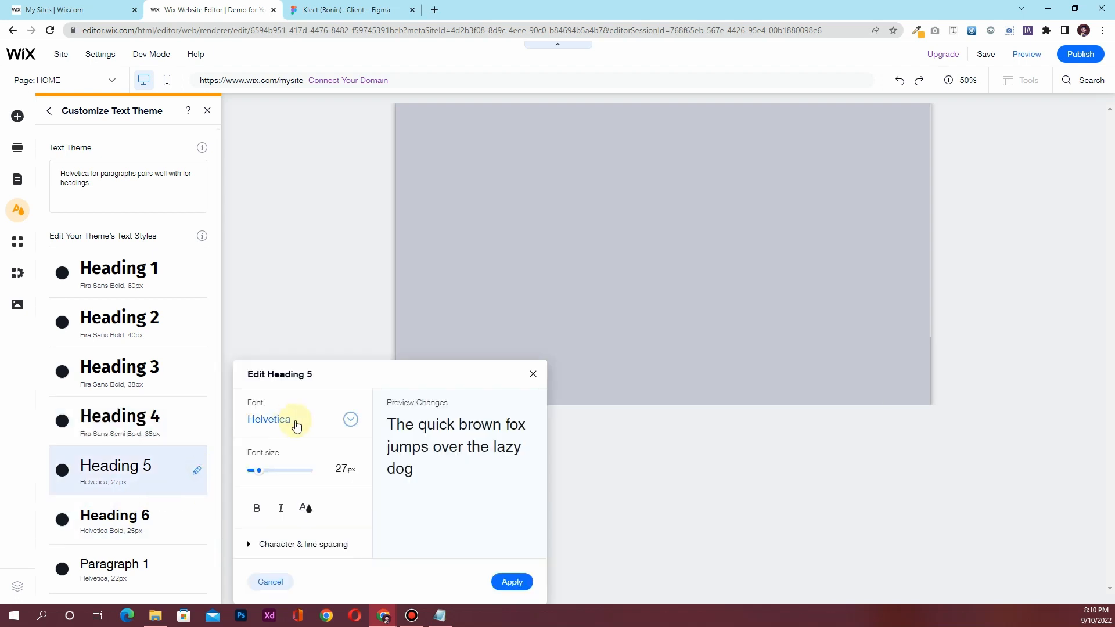
pyautogui.click(286, 419)
pyautogui.scroll(5, 337, 494)
pyautogui.scroll(-10, 337, 495)
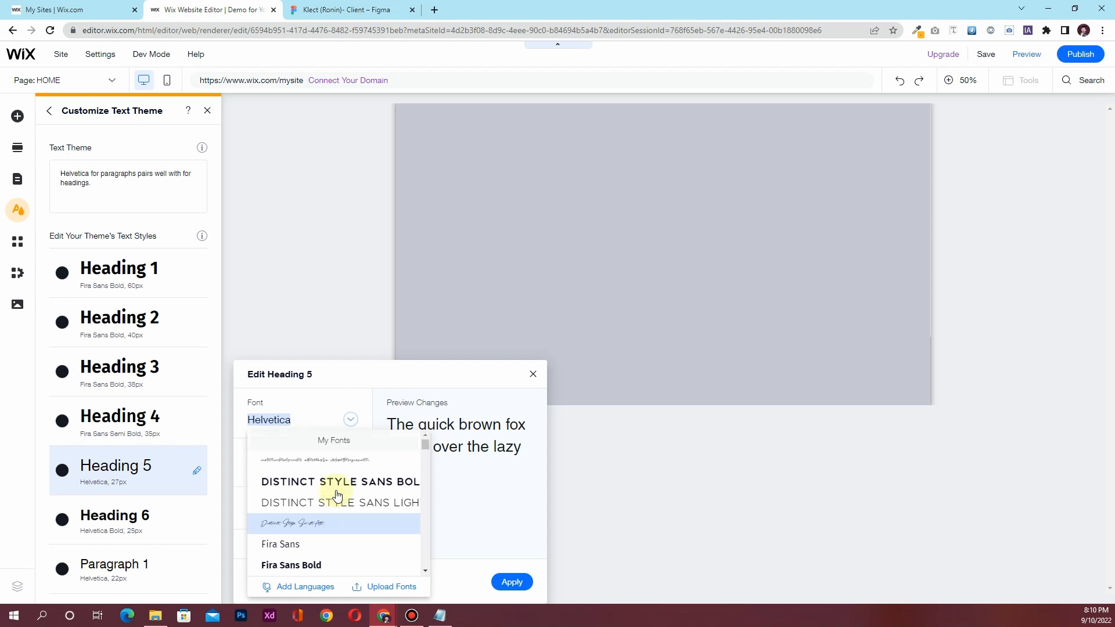
pyautogui.click(319, 498)
pyautogui.click(511, 582)
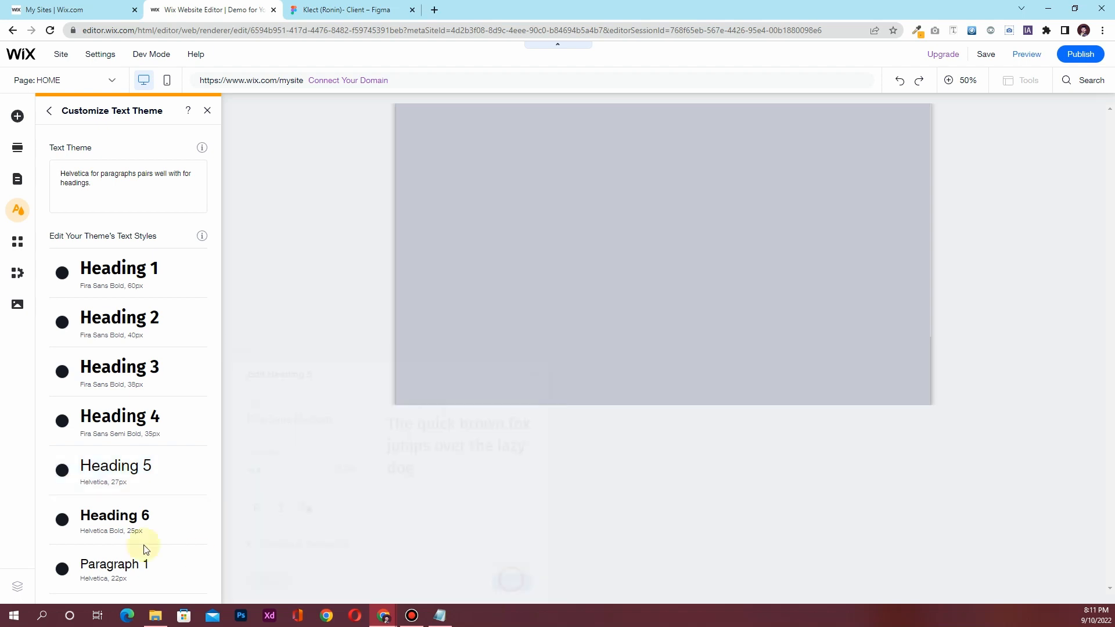
pyautogui.click(198, 522)
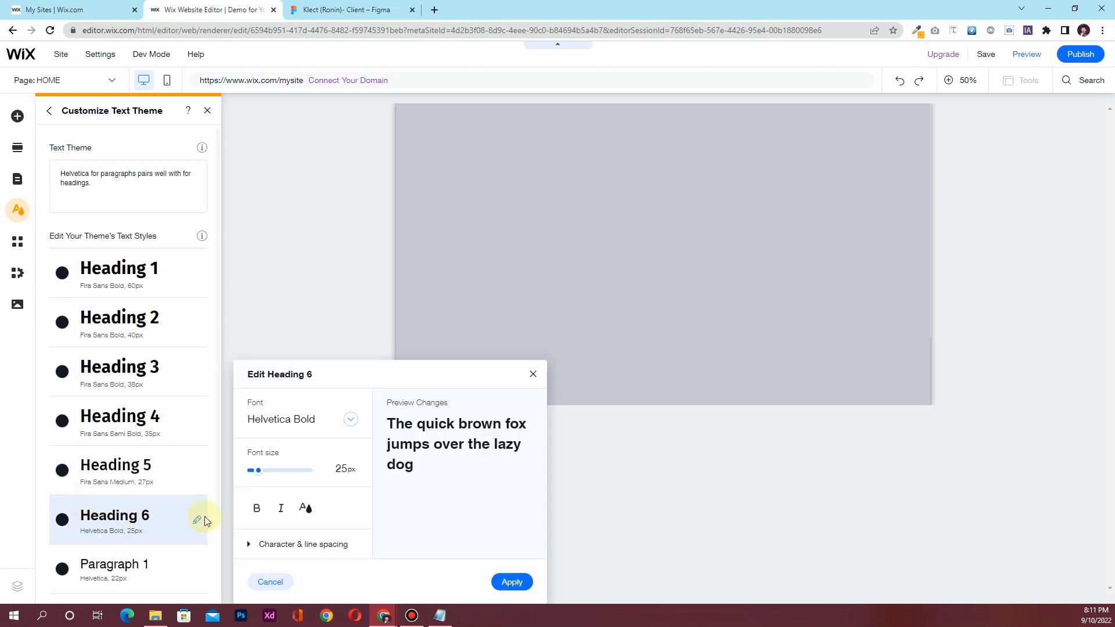
pyautogui.click(331, 421)
pyautogui.scroll(6, 353, 558)
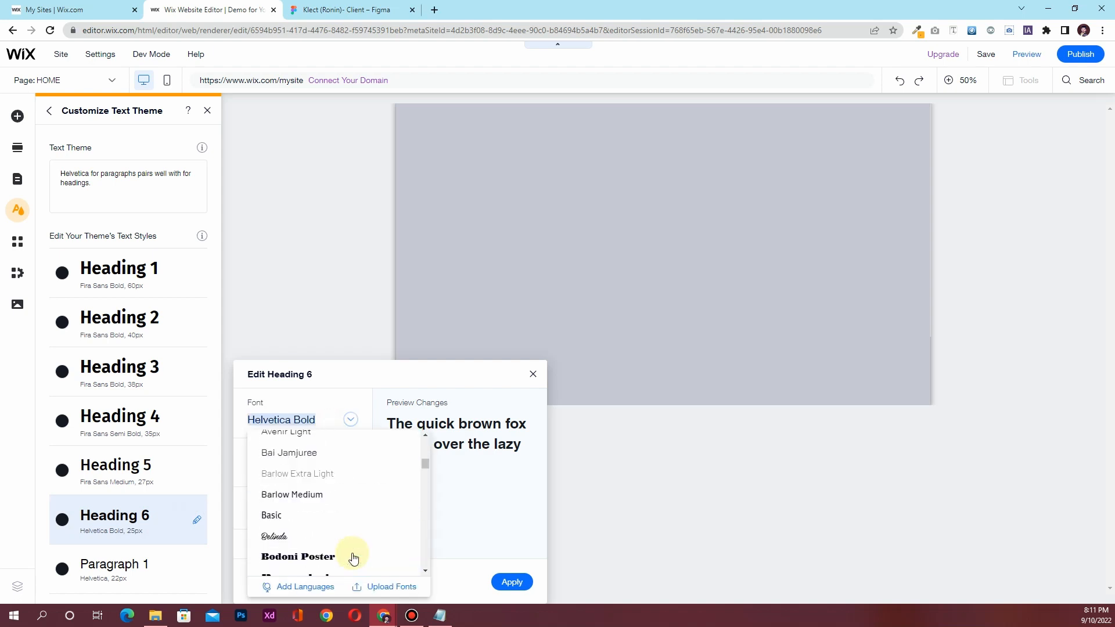
pyautogui.click(307, 499)
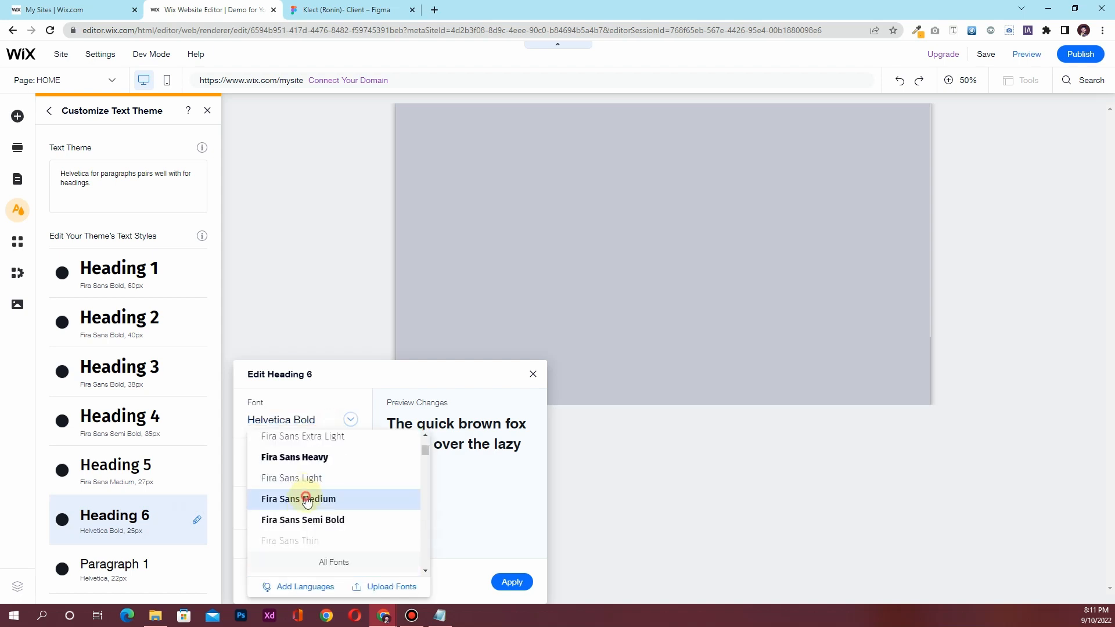
pyautogui.scroll(-2, 144, 503)
# Set Paragraphs 1 and 2 to Fira Sans and return to the theme overview
pyautogui.click(196, 466)
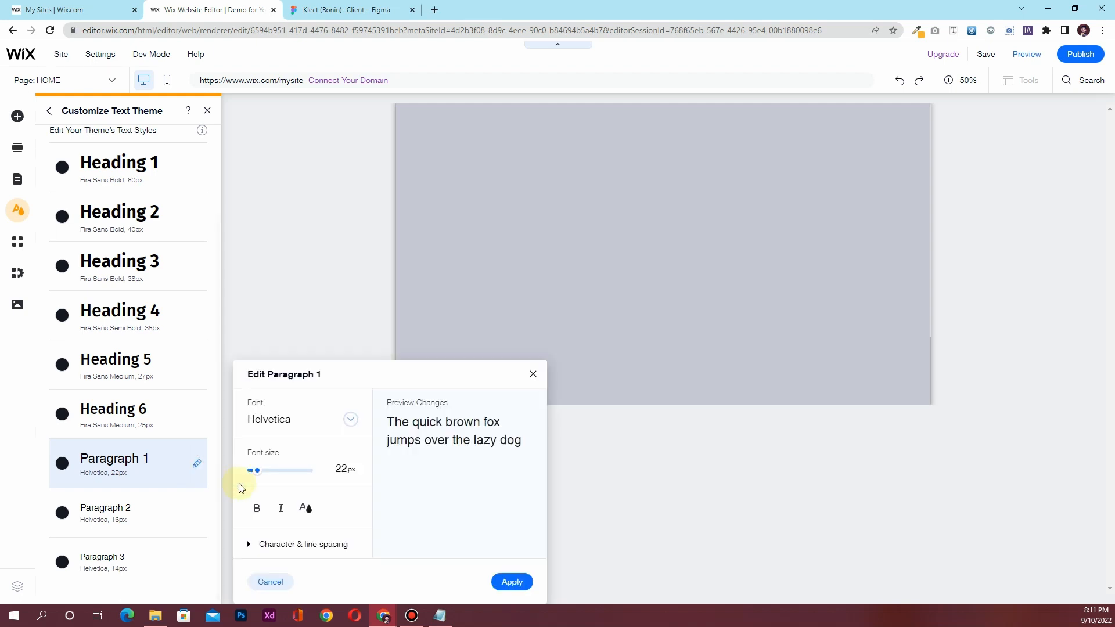
pyautogui.click(312, 434)
pyautogui.scroll(8, 349, 501)
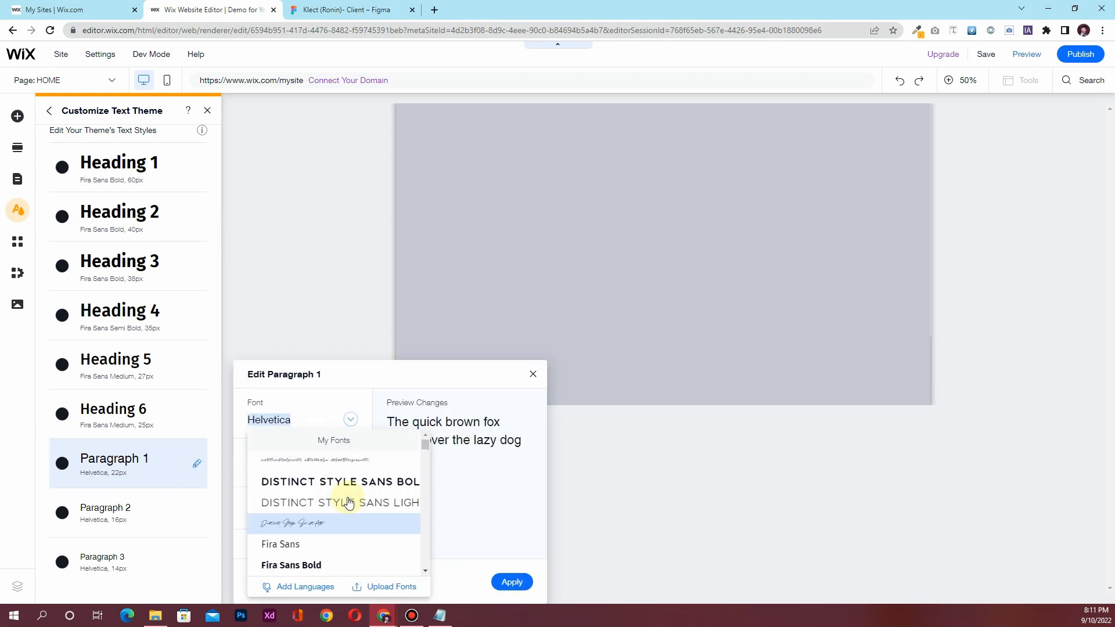
pyautogui.scroll(-1, 349, 503)
pyautogui.click(301, 491)
pyautogui.click(510, 582)
pyautogui.click(197, 512)
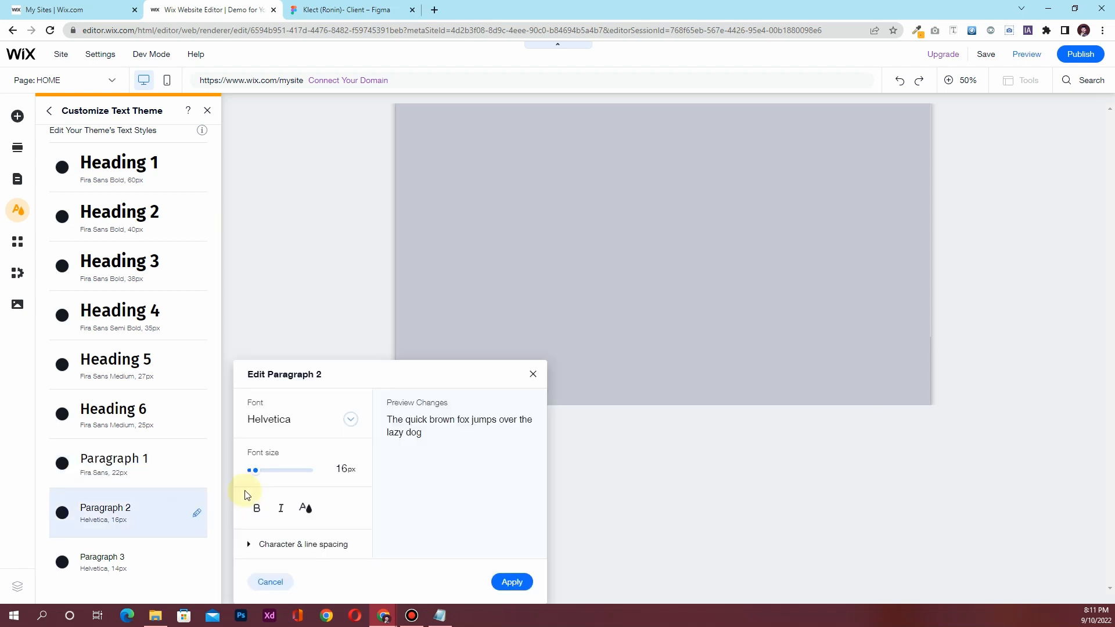
pyautogui.click(296, 430)
pyautogui.scroll(-3, 318, 492)
pyautogui.click(319, 532)
pyautogui.click(197, 562)
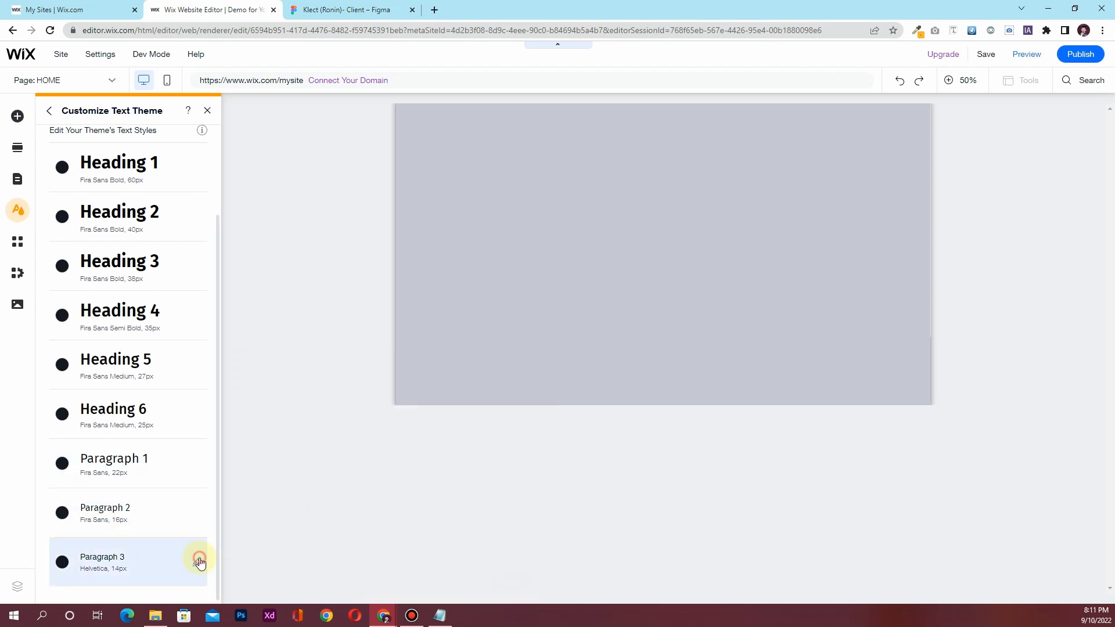
pyautogui.click(315, 429)
pyautogui.scroll(5, 328, 492)
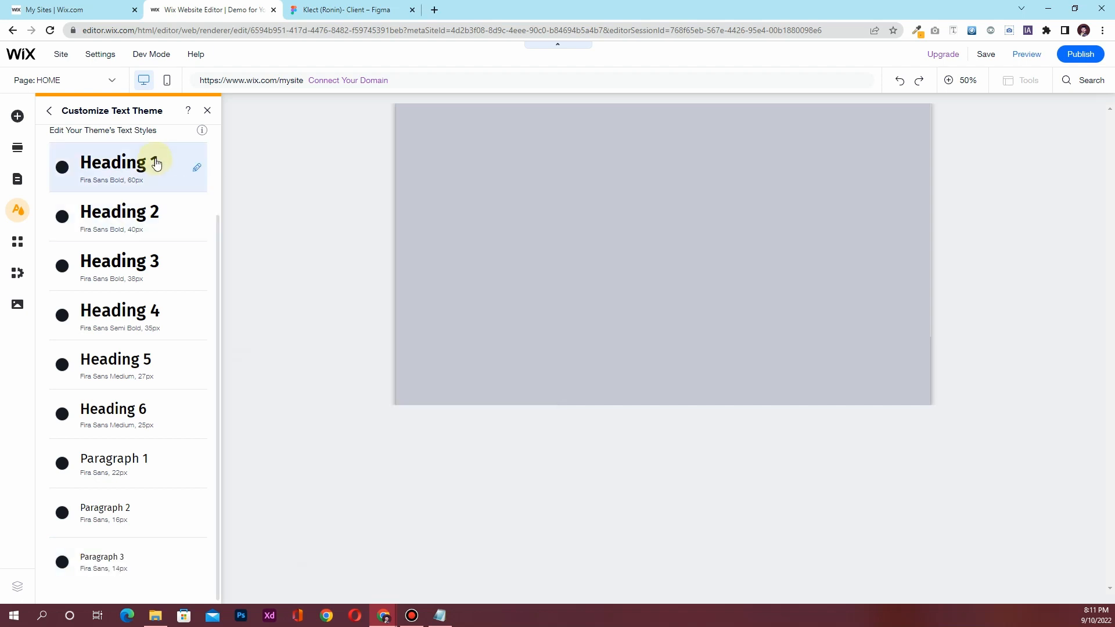
pyautogui.scroll(3, 112, 279)
pyautogui.click(49, 110)
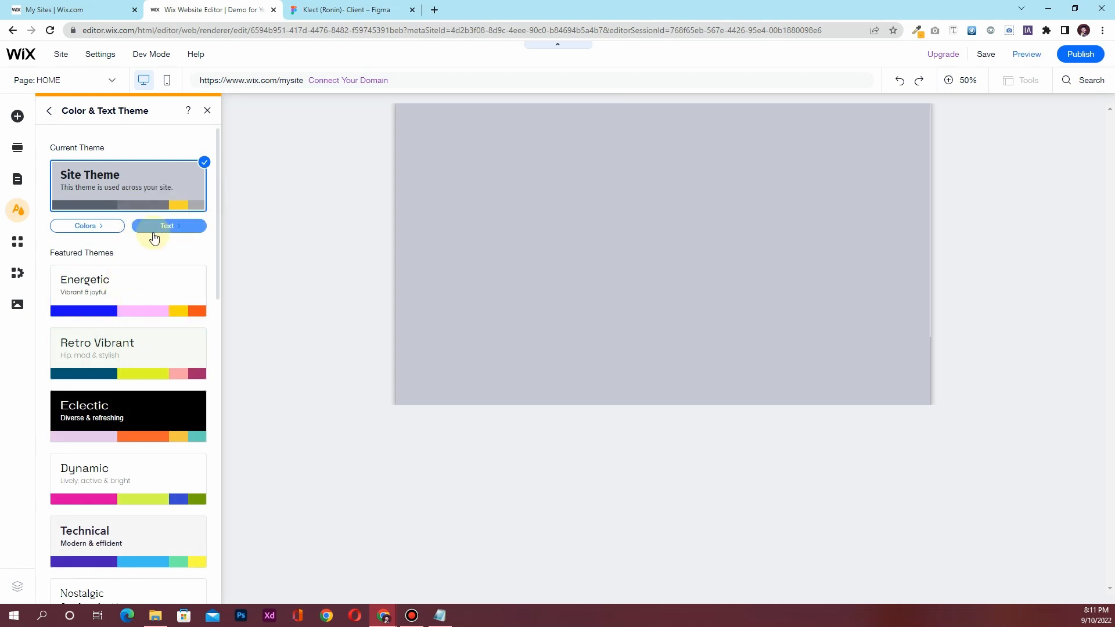
# Close the Color & Text Theme panel and scroll over the empty Hero Section
pyautogui.click(201, 111)
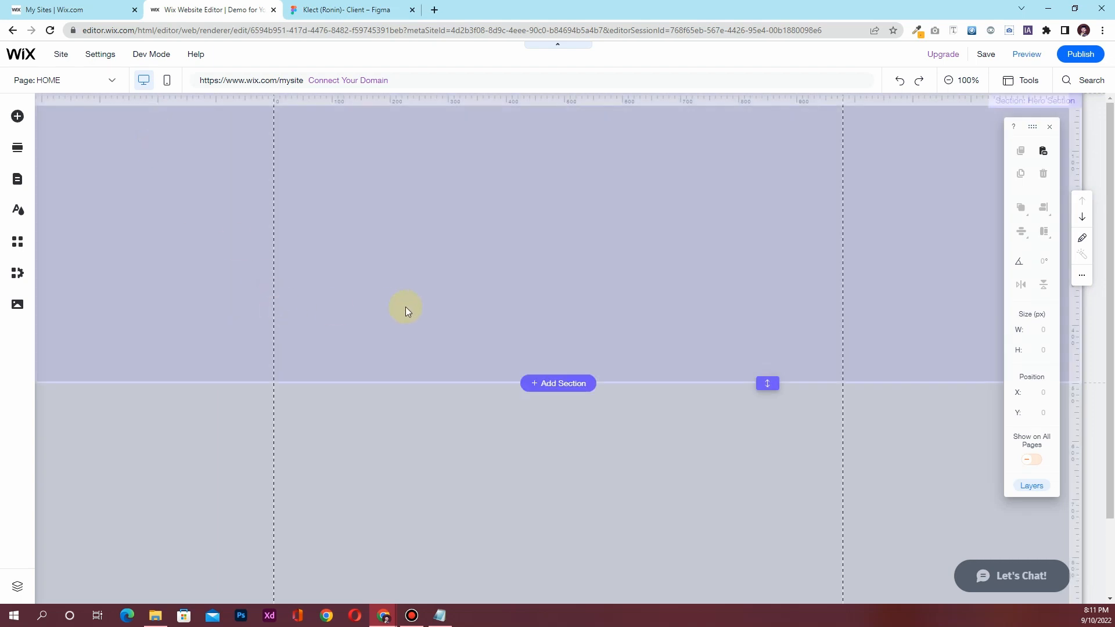
pyautogui.scroll(-2, 405, 306)
pyautogui.scroll(2, 398, 266)
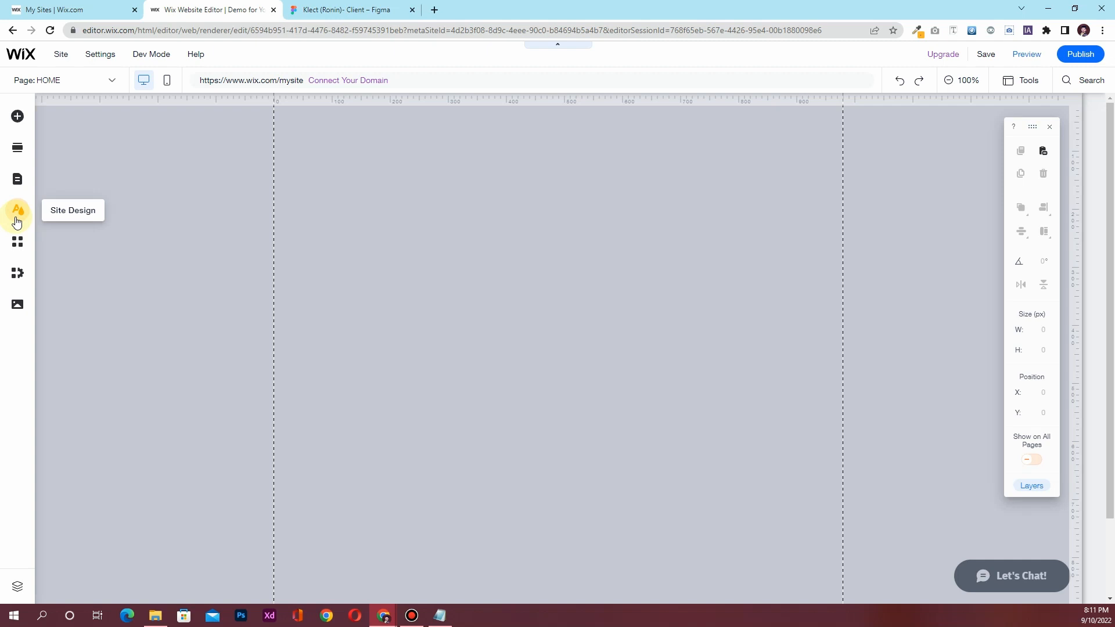
# In Figma, inspect the header's Book a demo button: 160×40 with a border
pyautogui.click(350, 12)
pyautogui.scroll(5, 515, 226)
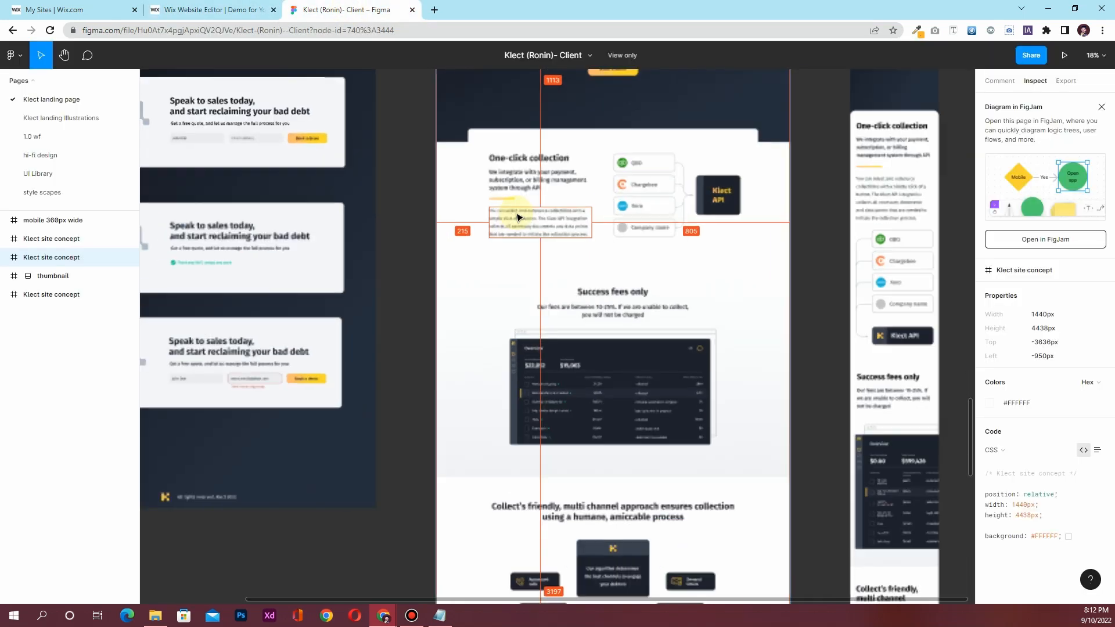
pyautogui.scroll(3, 516, 216)
pyautogui.click(618, 233)
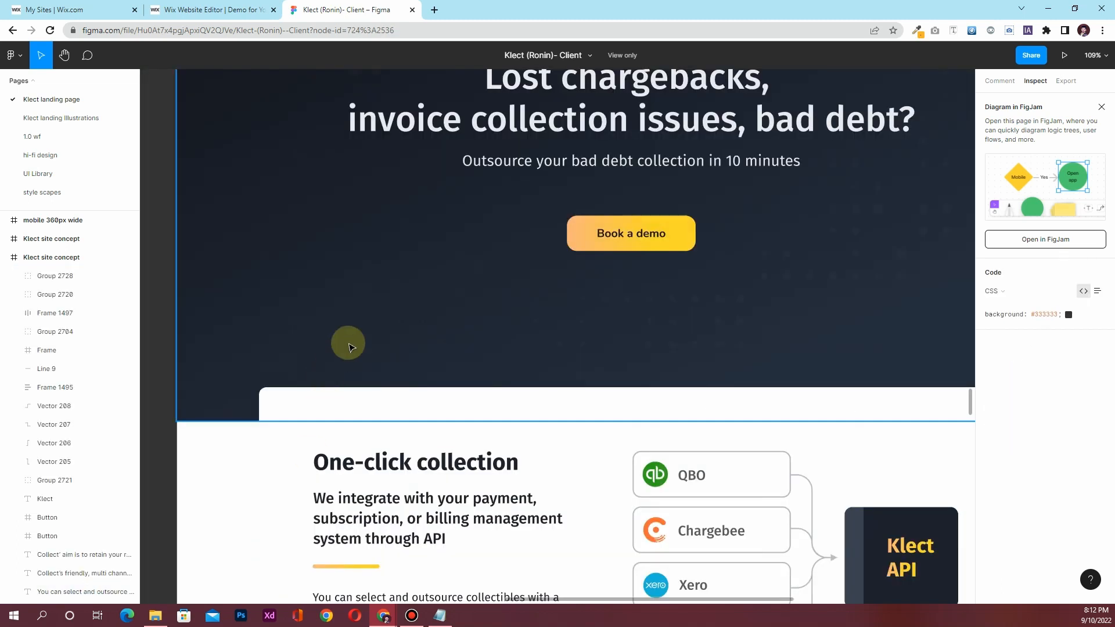
pyautogui.scroll(-1, 349, 344)
pyautogui.moveTo(383, 286); pyautogui.dragTo(351, 406)
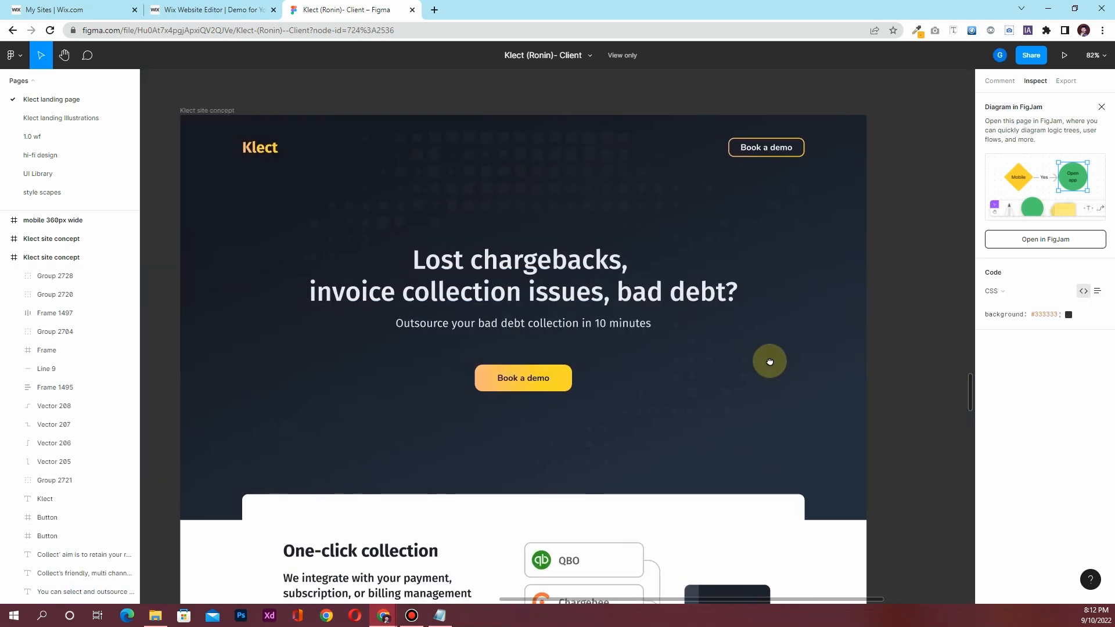
pyautogui.click(777, 143)
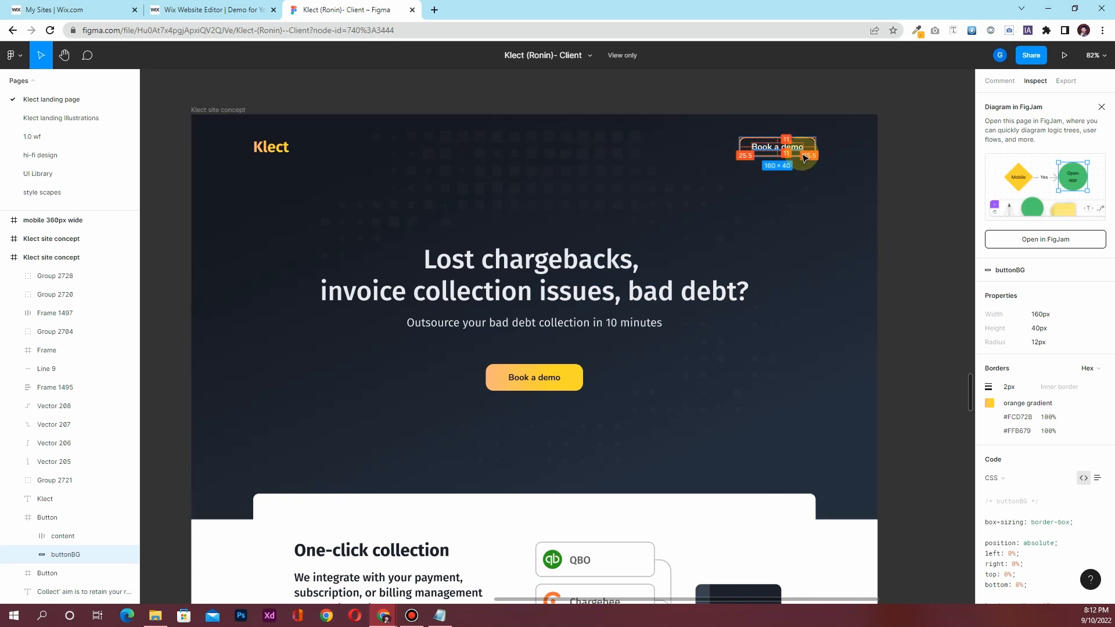
pyautogui.click(1063, 85)
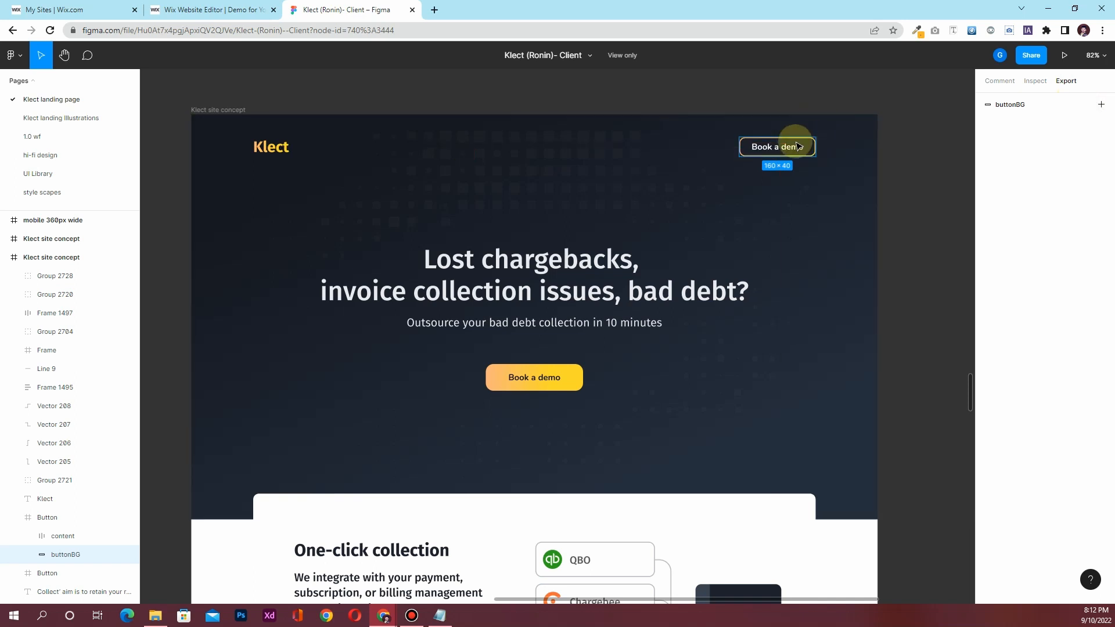
pyautogui.click(1036, 86)
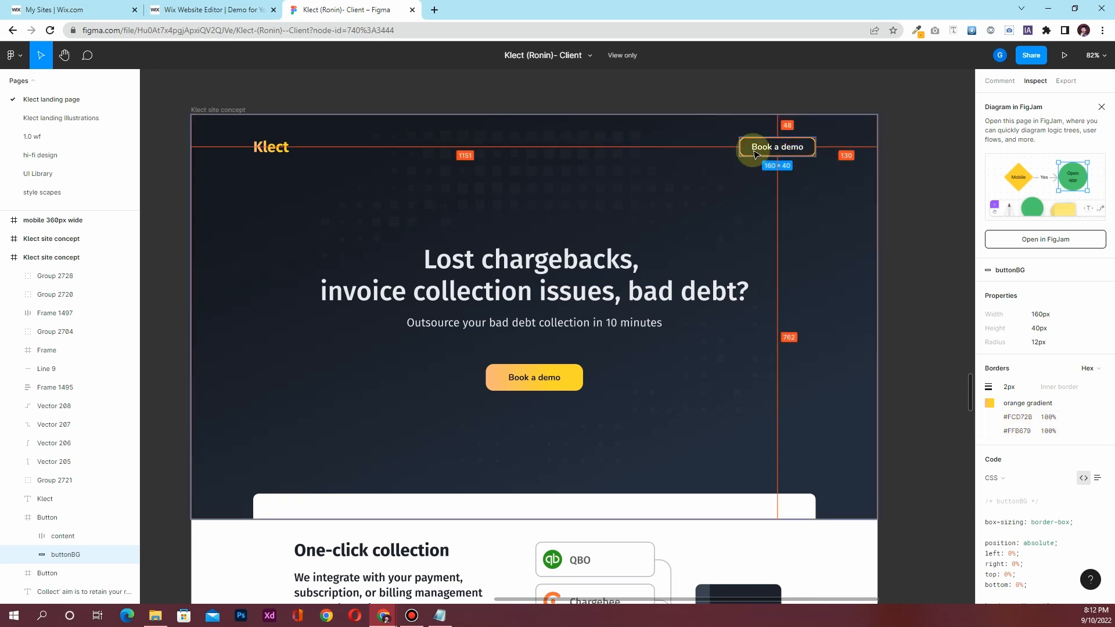
# Check the hero background rectangle's 1441×850 size and dark gradient, then select Wix's hero section
pyautogui.click(212, 362)
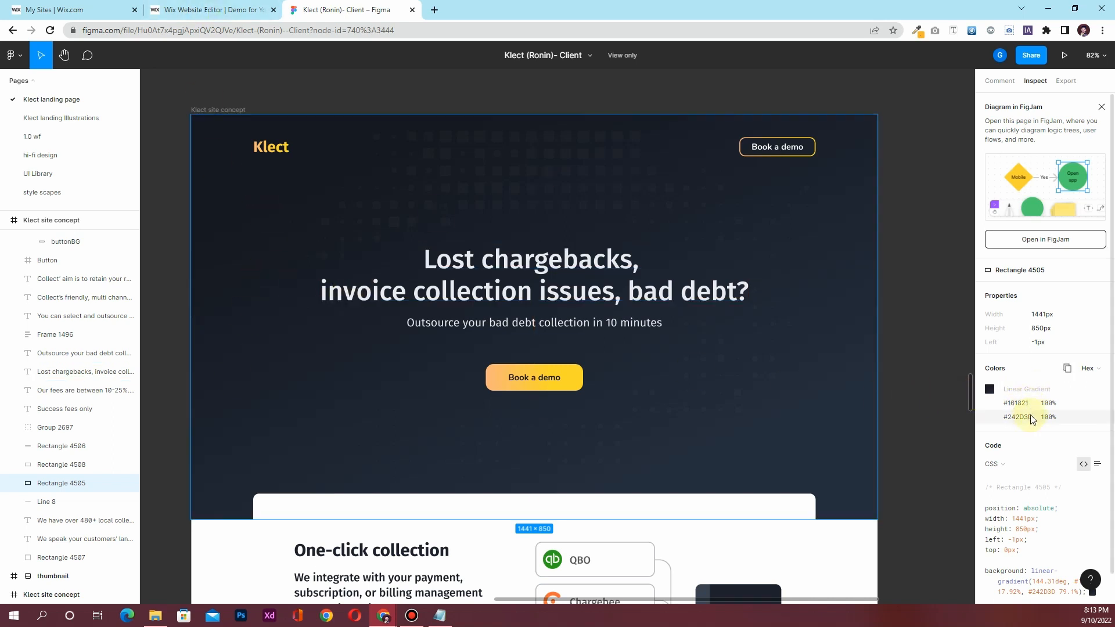
pyautogui.click(214, 10)
pyautogui.click(348, 209)
pyautogui.click(346, 10)
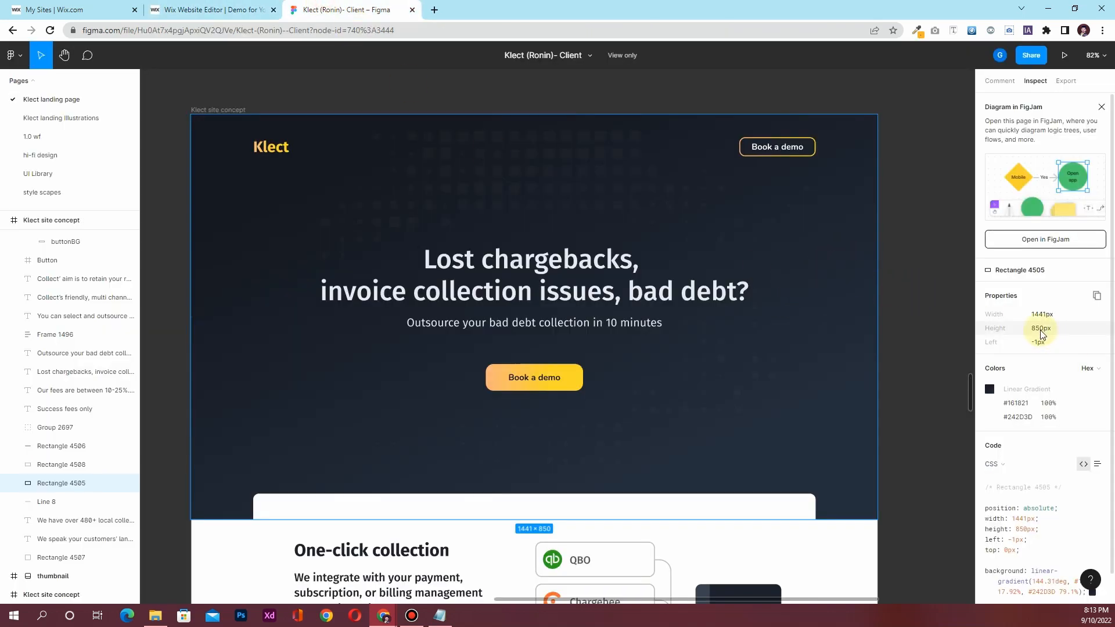
pyautogui.hotkey('ctrl', 'shift', 'Tab')
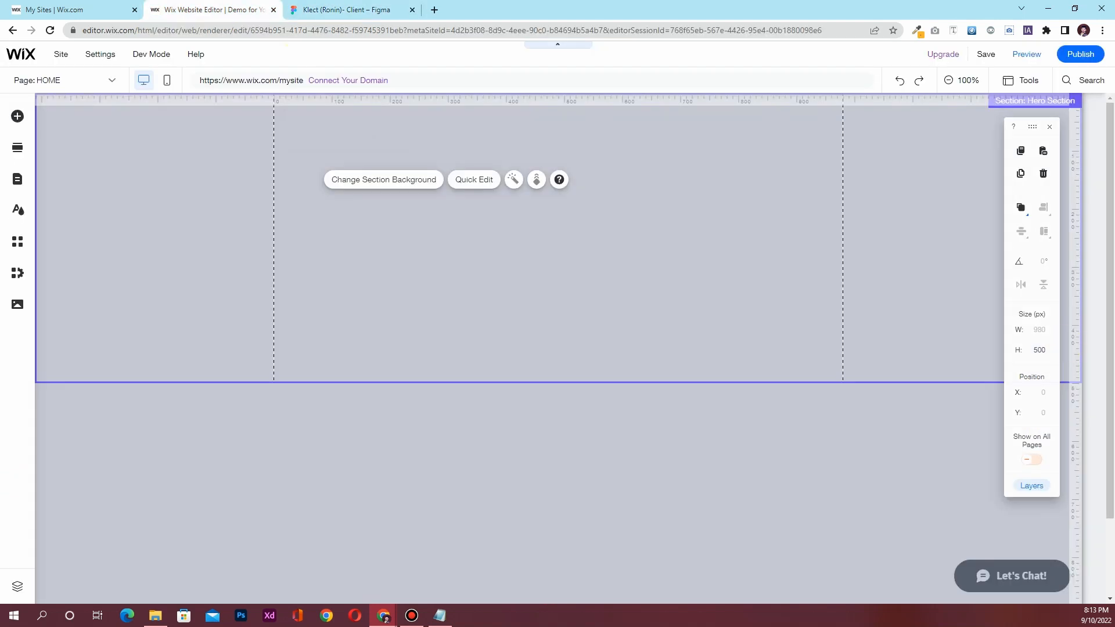
# Enter 850 as the Hero Section height, then open Change Section Background and move it up
pyautogui.click(1037, 350)
pyautogui.write('850')
pyautogui.click(393, 356)
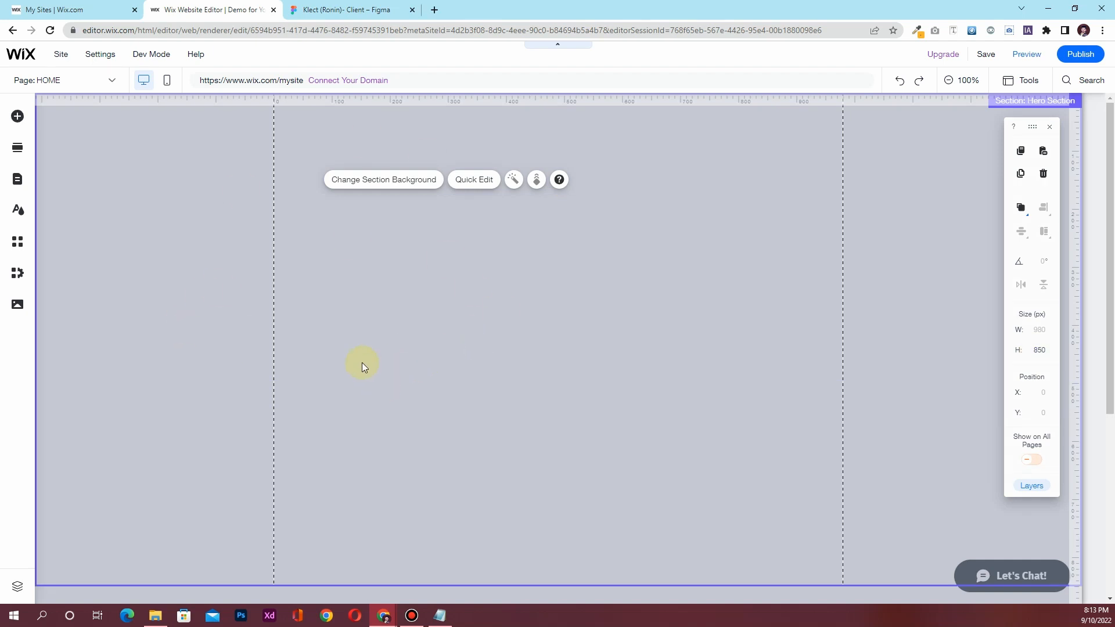
pyautogui.click(394, 185)
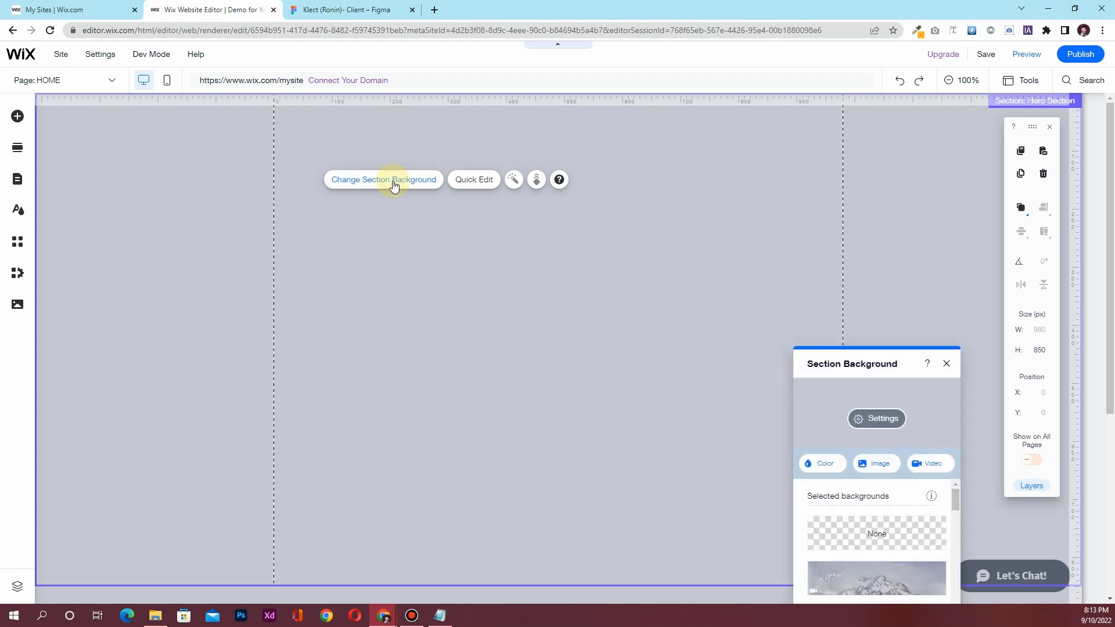
pyautogui.moveTo(866, 369); pyautogui.dragTo(695, 144)
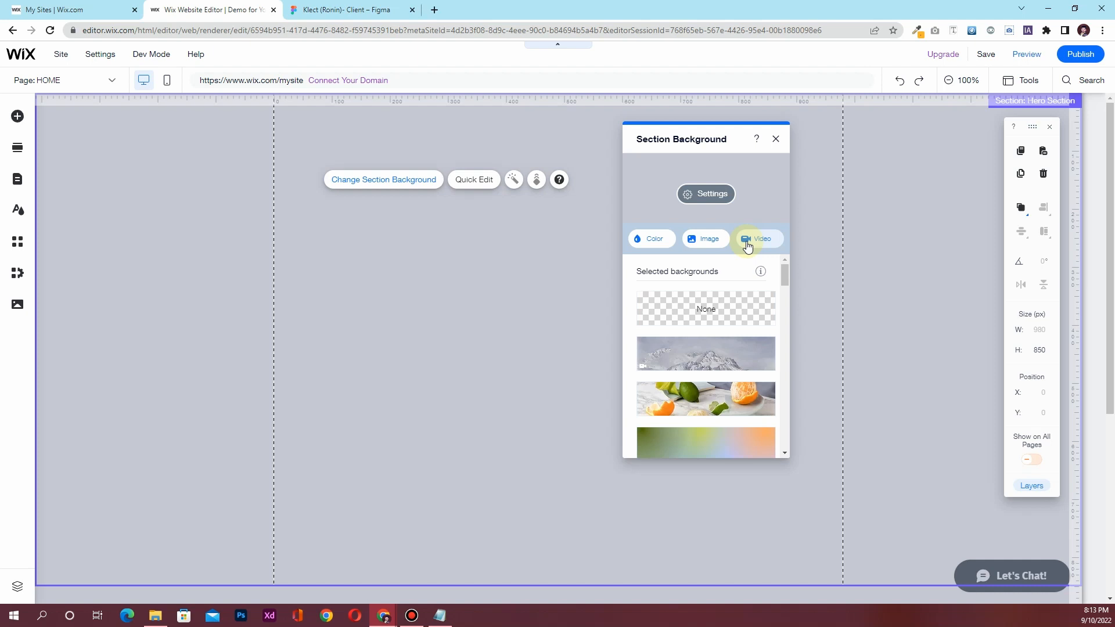
# Switch the background to a gradient with a #12171F stop and a lighter grey-blue stop
pyautogui.click(655, 246)
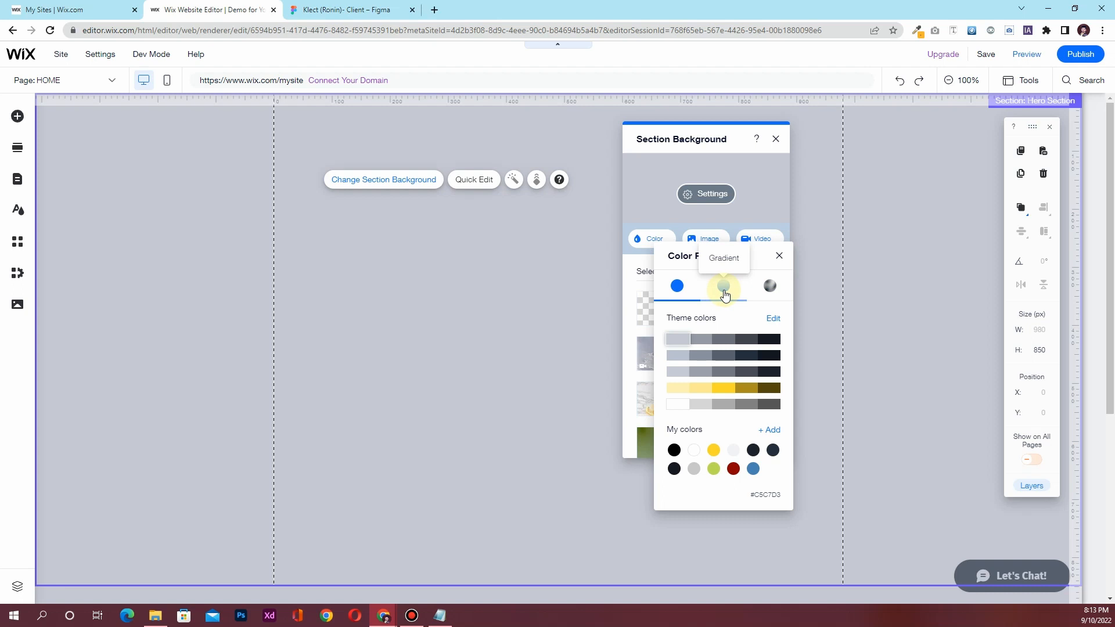
pyautogui.click(724, 287)
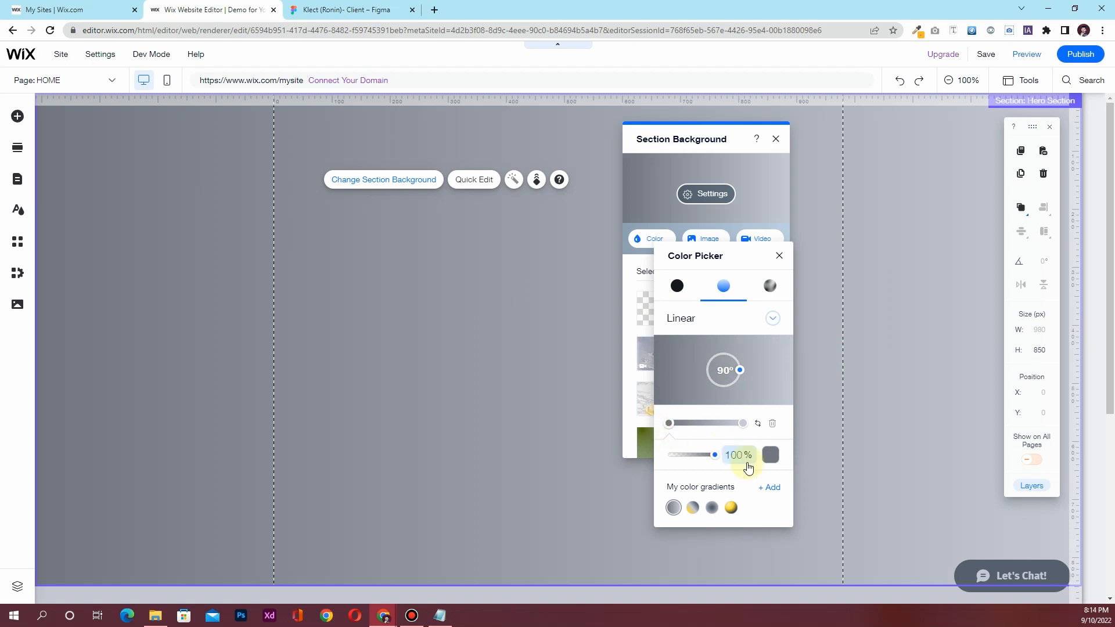
pyautogui.click(772, 463)
pyautogui.click(884, 330)
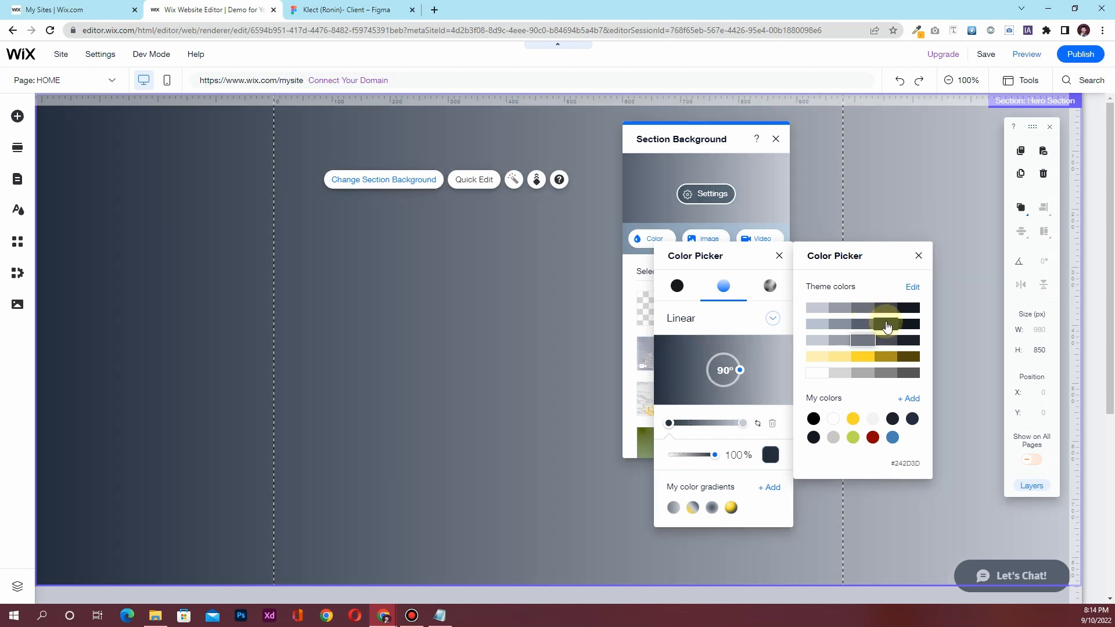
pyautogui.click(907, 326)
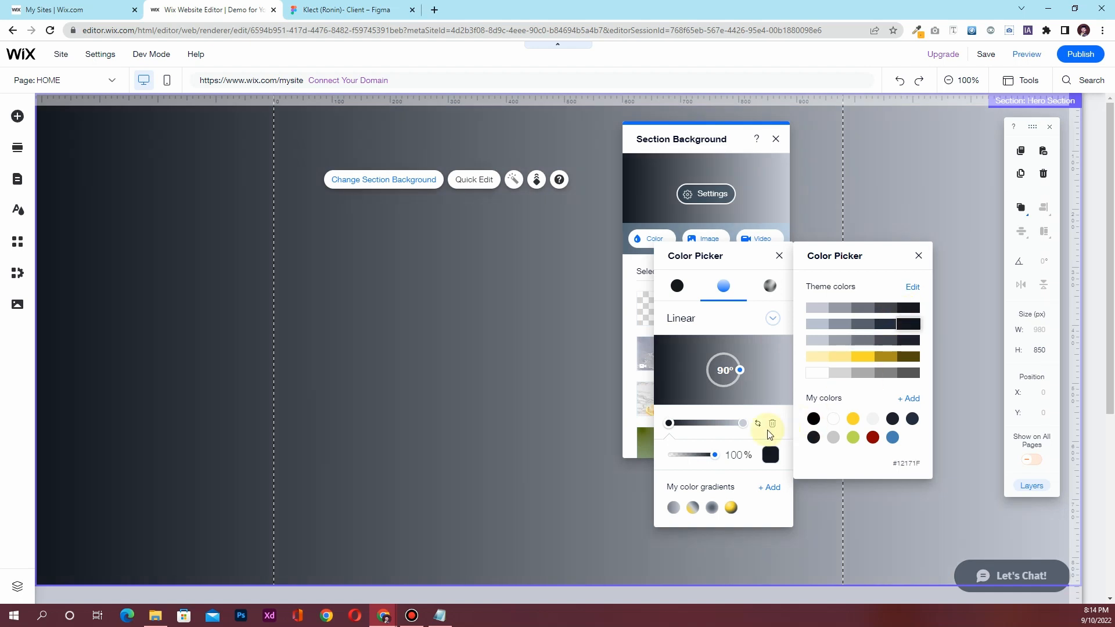
pyautogui.click(770, 454)
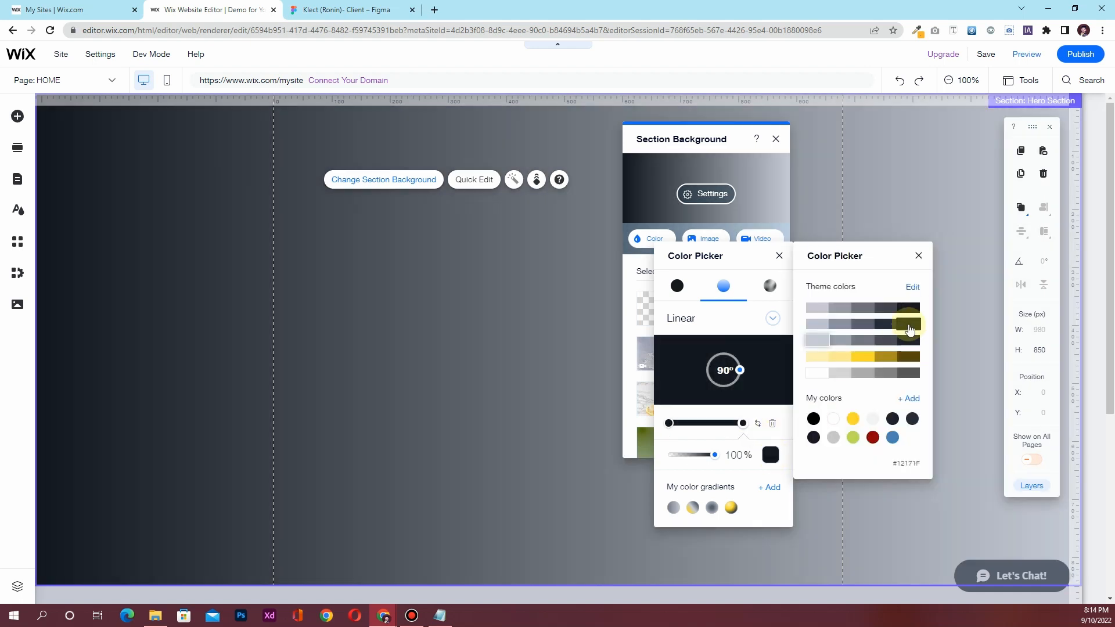
pyautogui.click(890, 330)
pyautogui.click(869, 323)
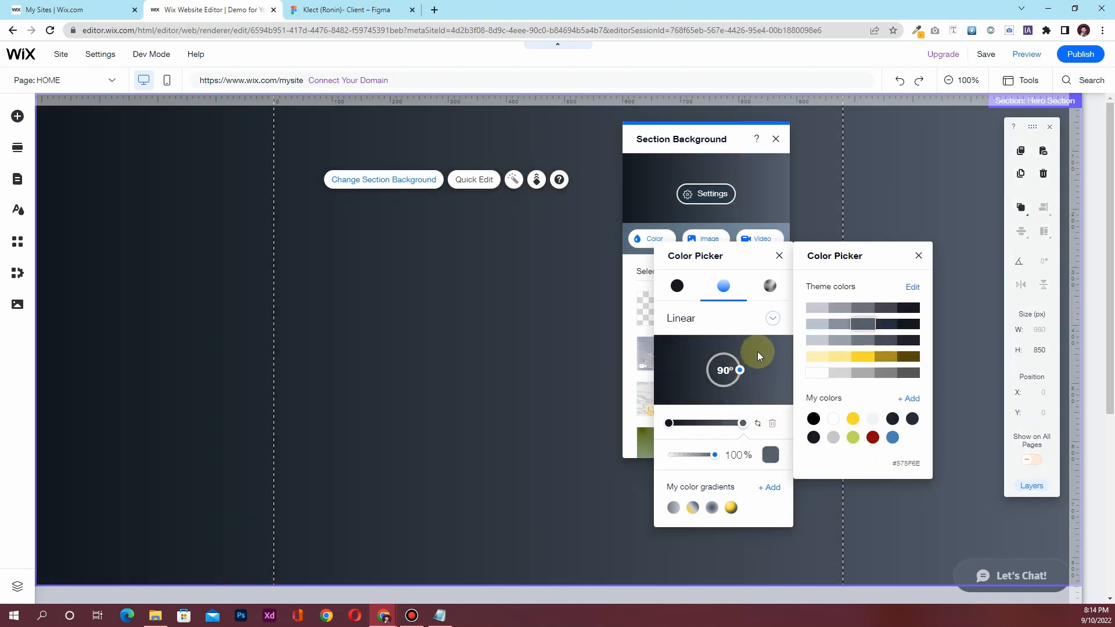
pyautogui.click(727, 369)
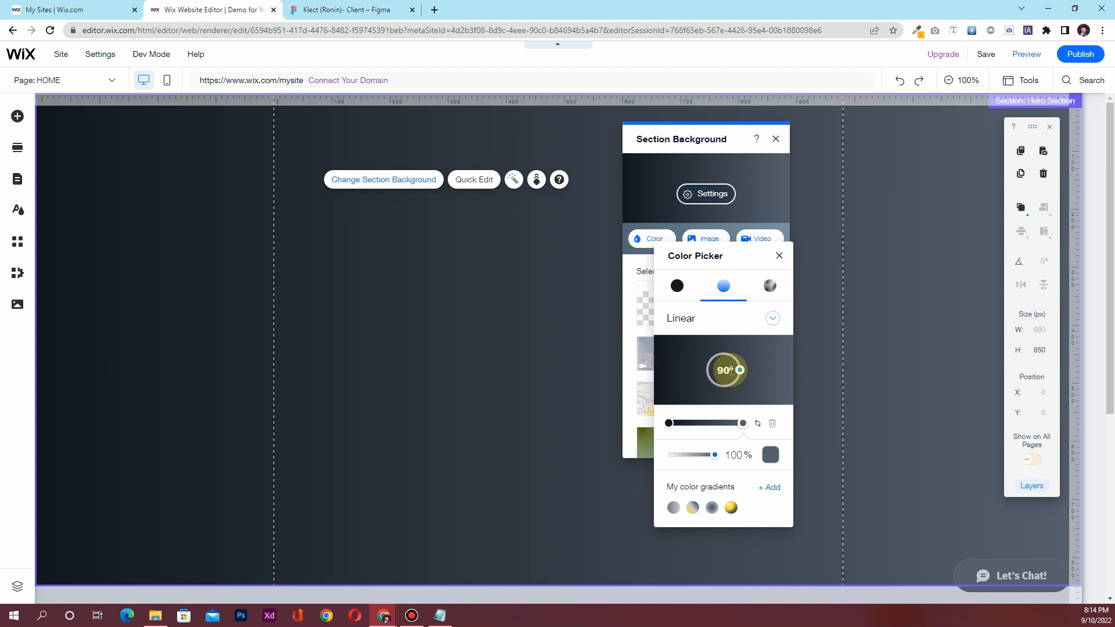
# Set the gradient angle to 120° and close the gradient picker
pyautogui.doubleClick(713, 369)
pyautogui.write('180')
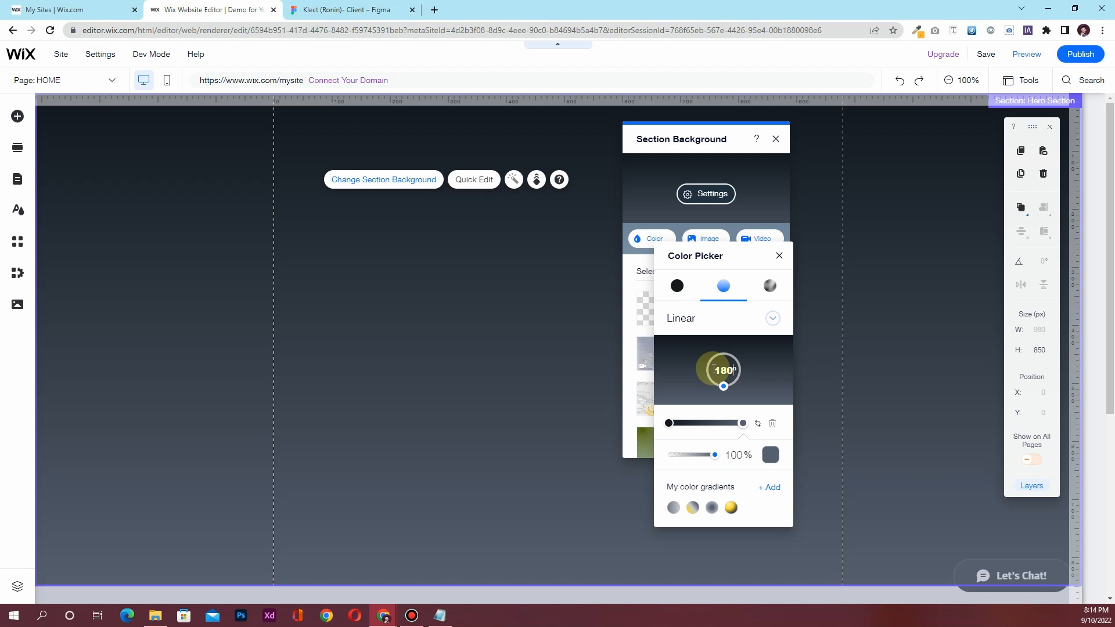
pyautogui.press('BackSpace')
pyautogui.press('BackSpace')
pyautogui.press('BackSpace')
pyautogui.write('270')
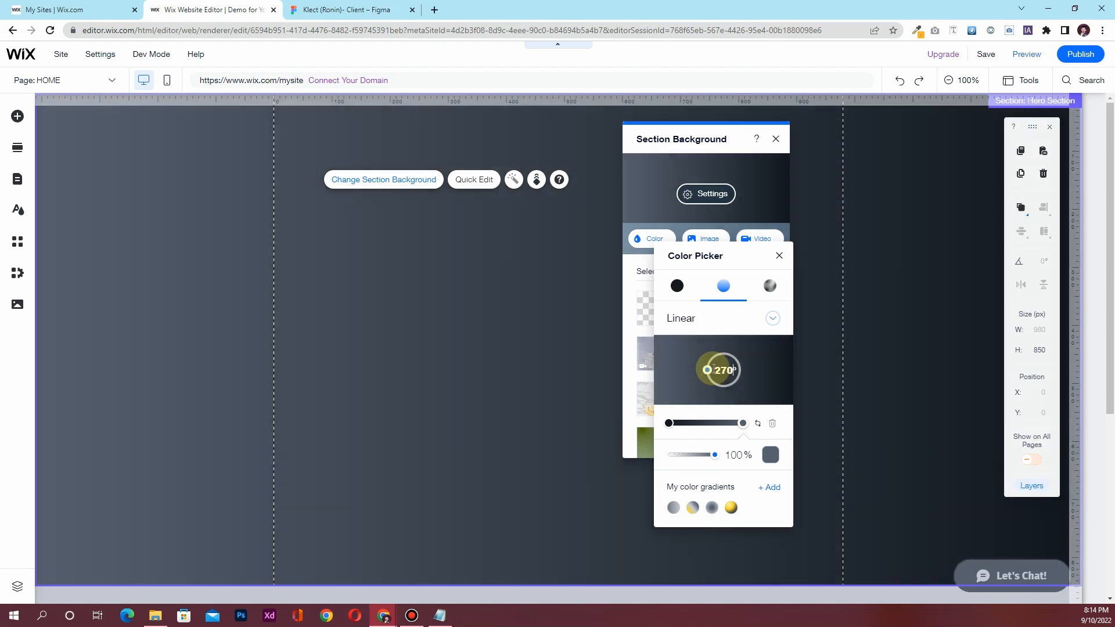
pyautogui.press('BackSpace')
pyautogui.press('BackSpace')
pyautogui.press('BackSpace')
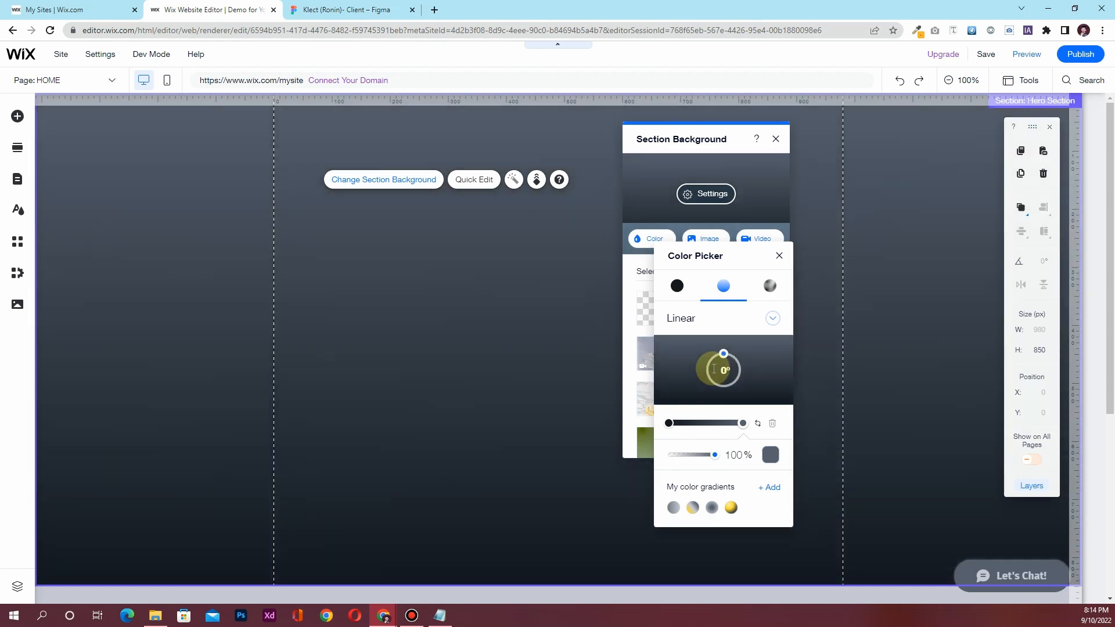
pyautogui.press('BackSpace')
pyautogui.write('180')
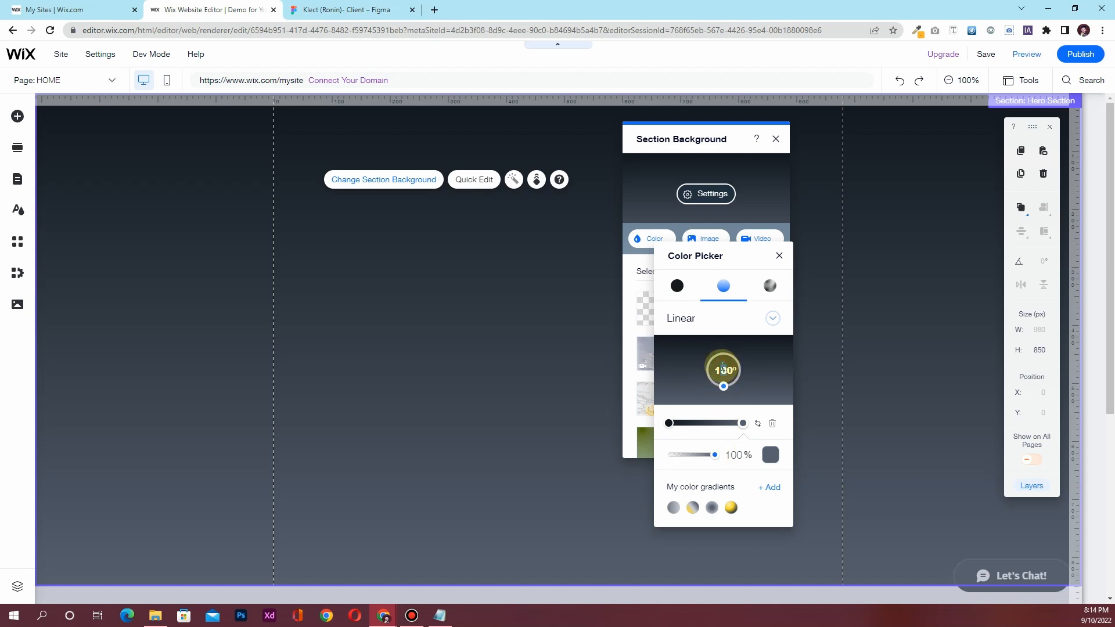
pyautogui.write('2')
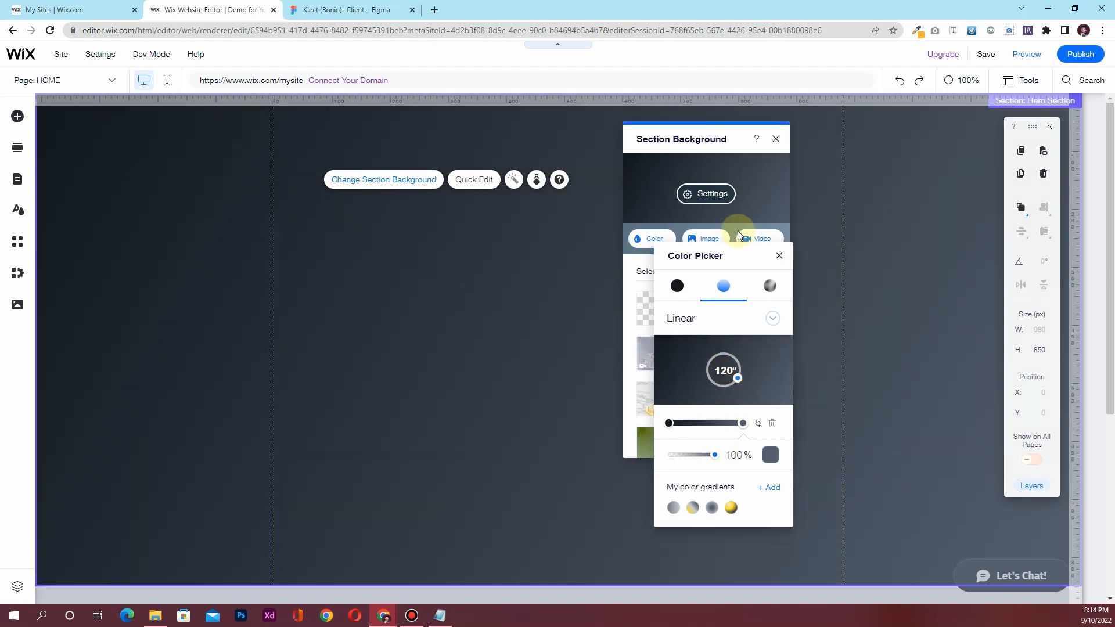
pyautogui.click(779, 255)
# Drag the gradient stops right to darken the background, comparing against Figma
pyautogui.click(348, 9)
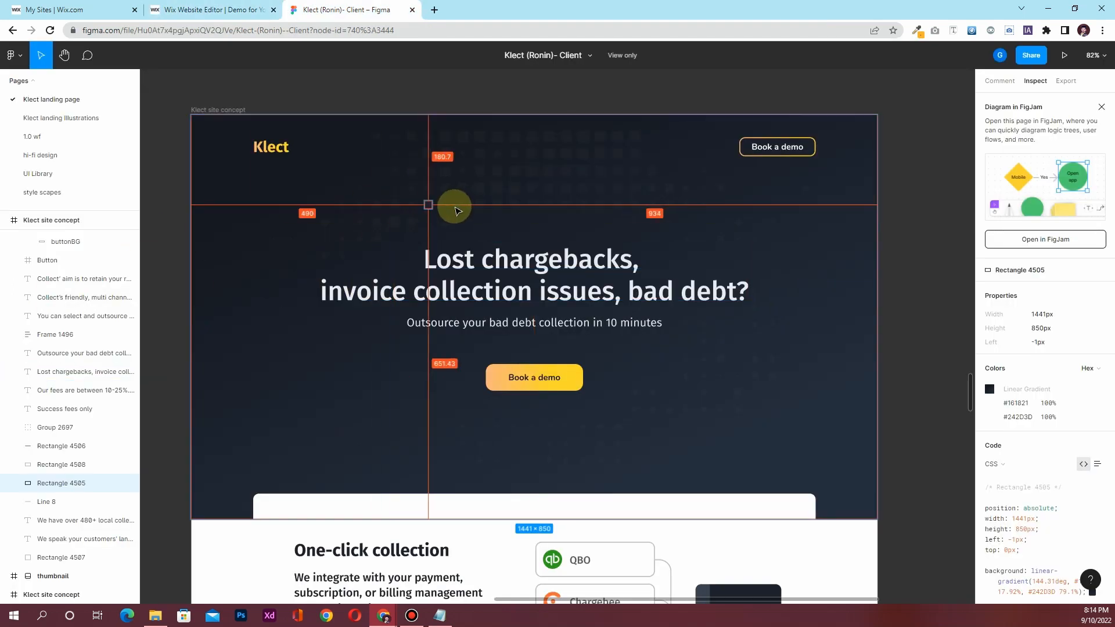
pyautogui.click(235, 5)
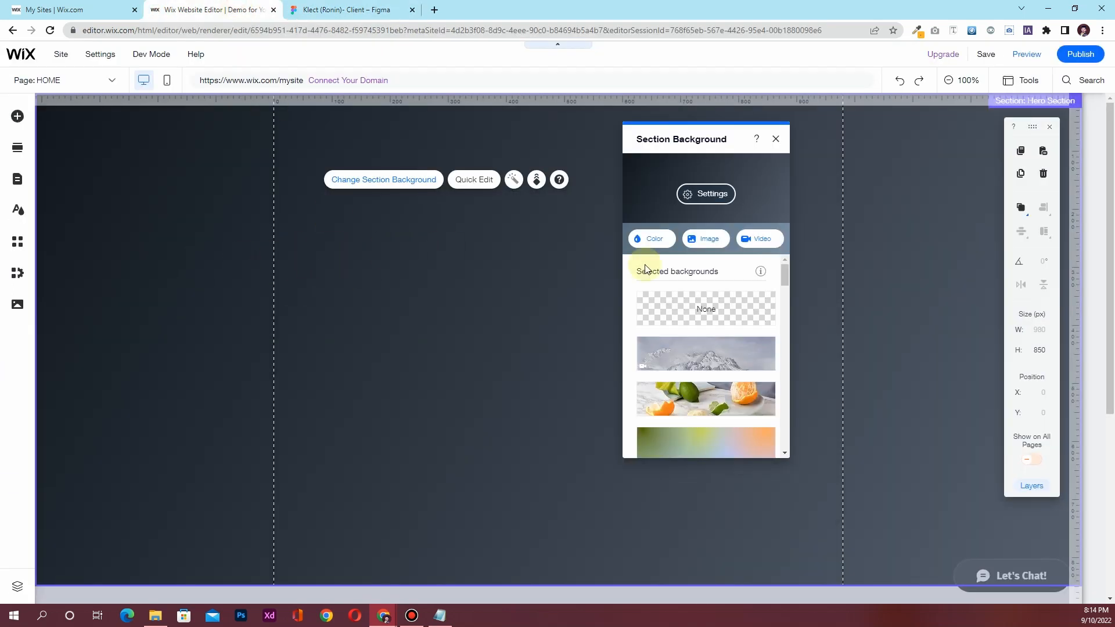
pyautogui.click(706, 194)
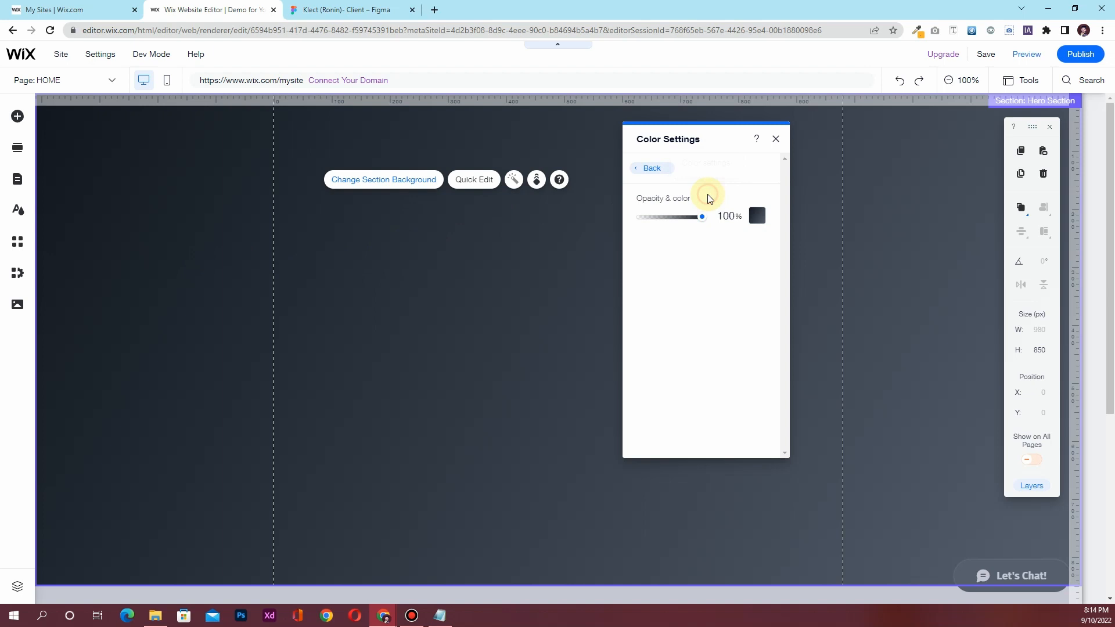
pyautogui.click(653, 174)
pyautogui.click(650, 238)
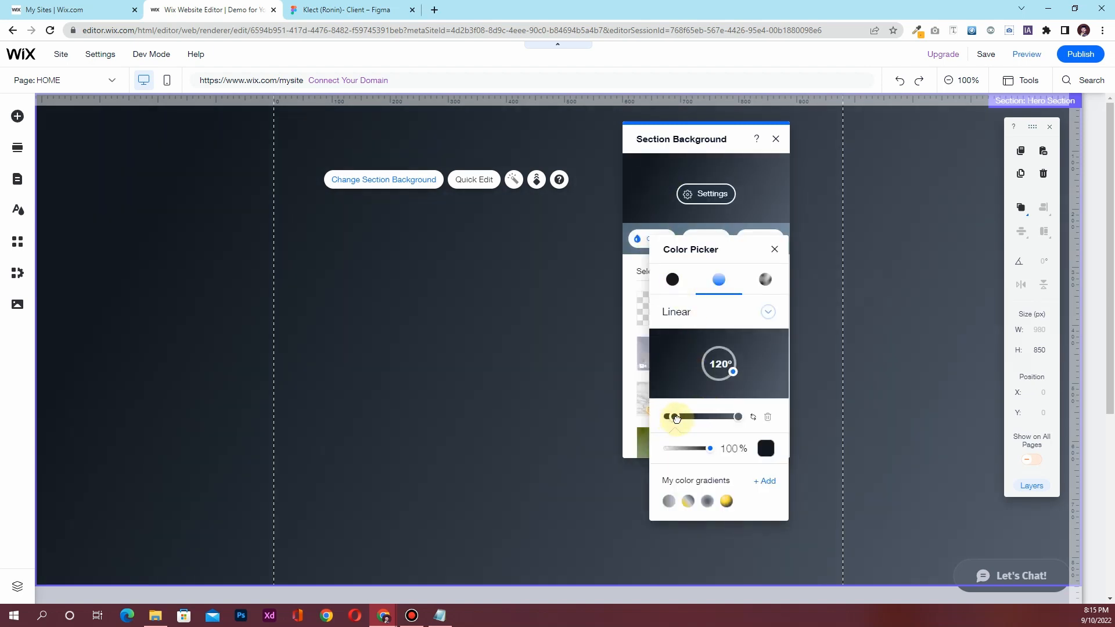
pyautogui.moveTo(685, 418); pyautogui.dragTo(710, 418)
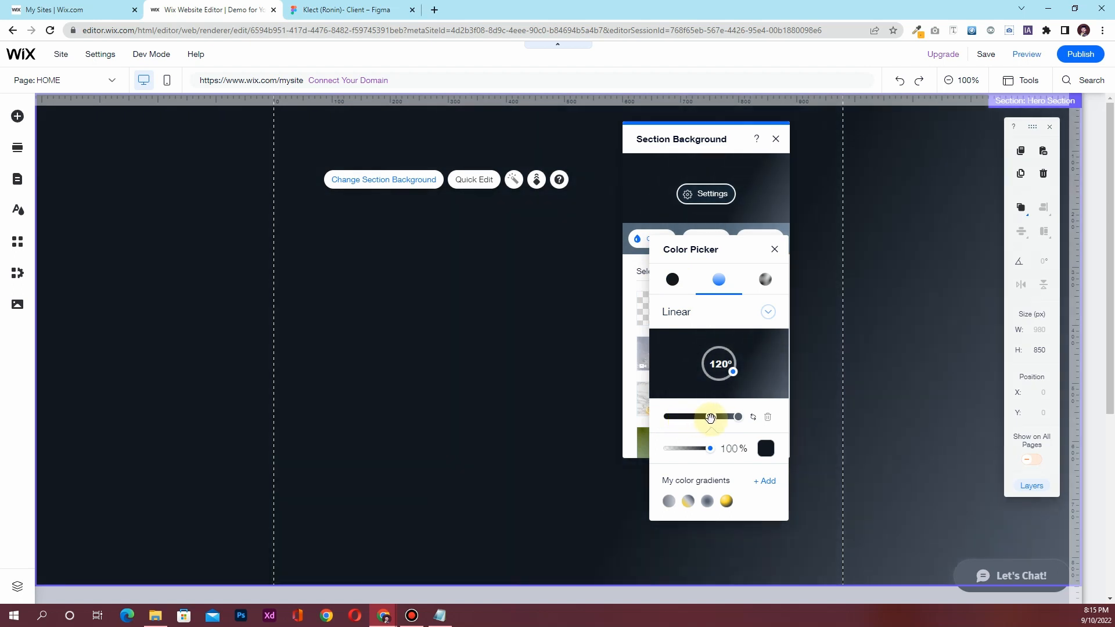
pyautogui.click(328, 10)
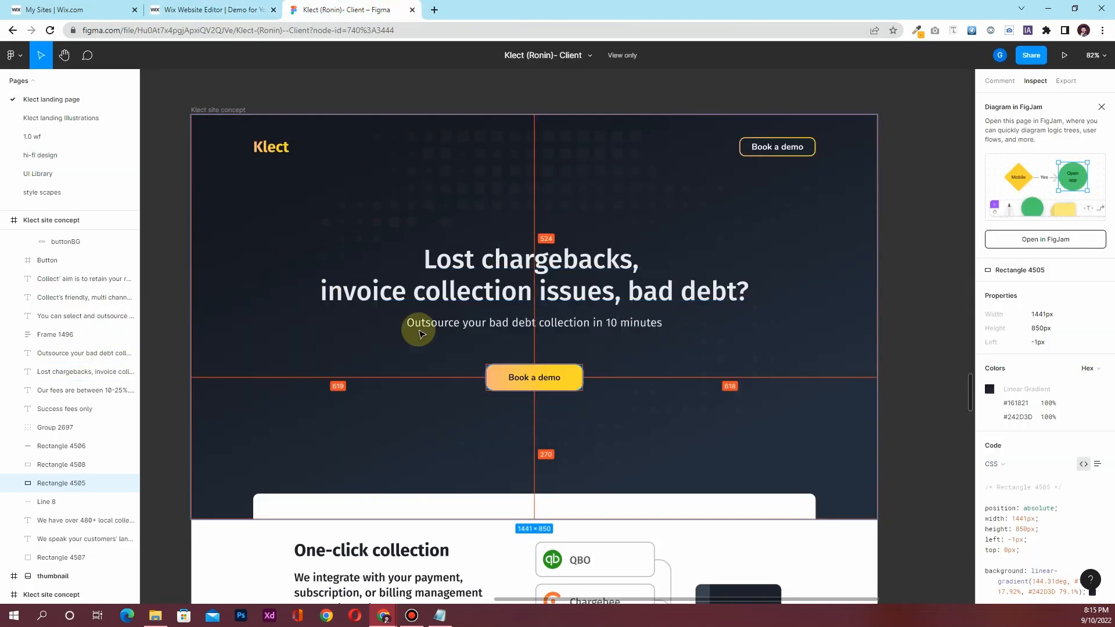
pyautogui.click(217, 8)
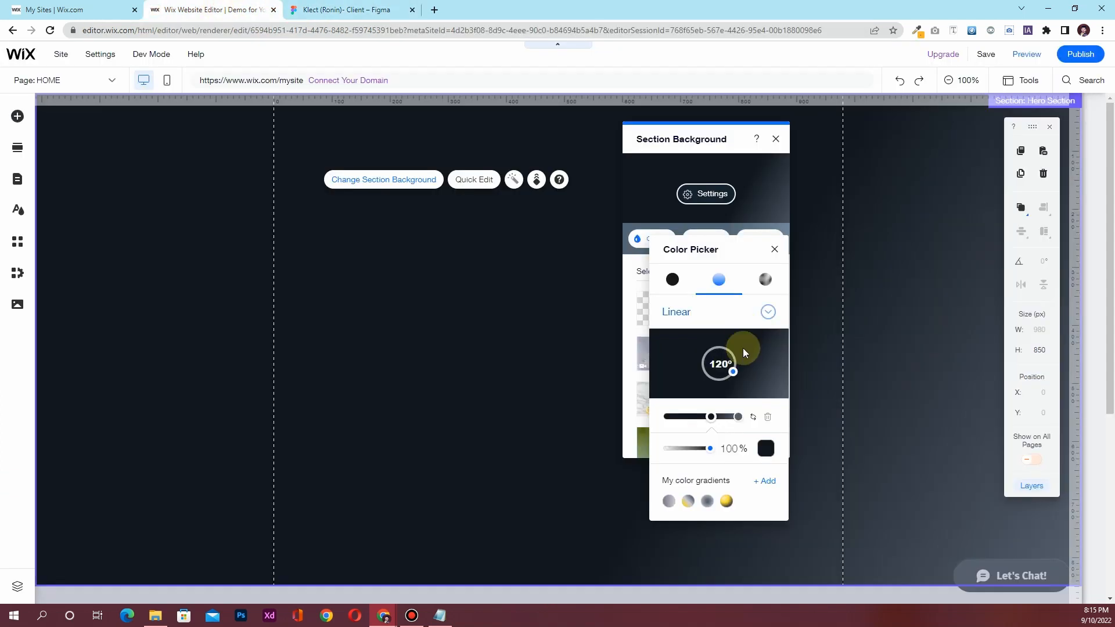
pyautogui.moveTo(711, 418); pyautogui.dragTo(716, 419)
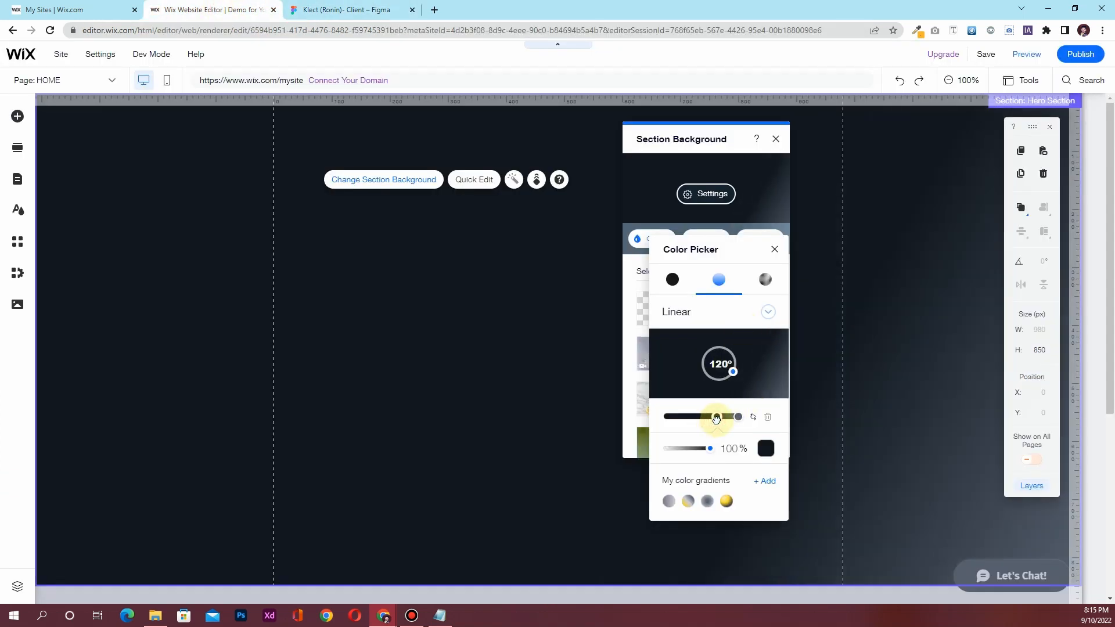
pyautogui.click(774, 249)
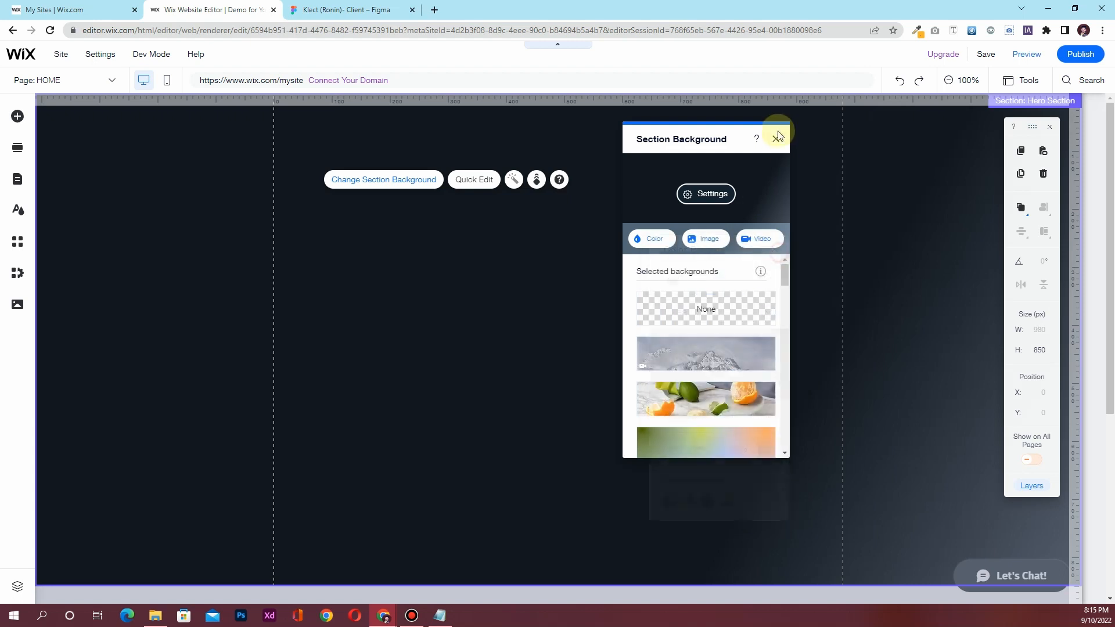
# Drag a white Classic strip from Add Elements > Strip into the hero section
pyautogui.click(775, 140)
pyautogui.click(319, 9)
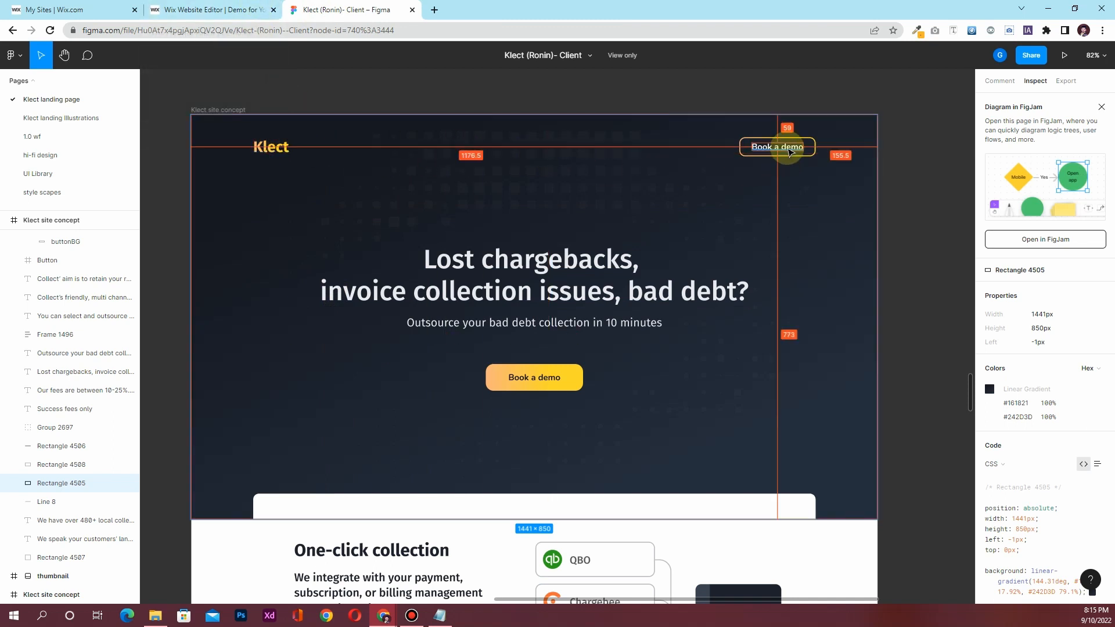
pyautogui.click(197, 10)
pyautogui.click(18, 117)
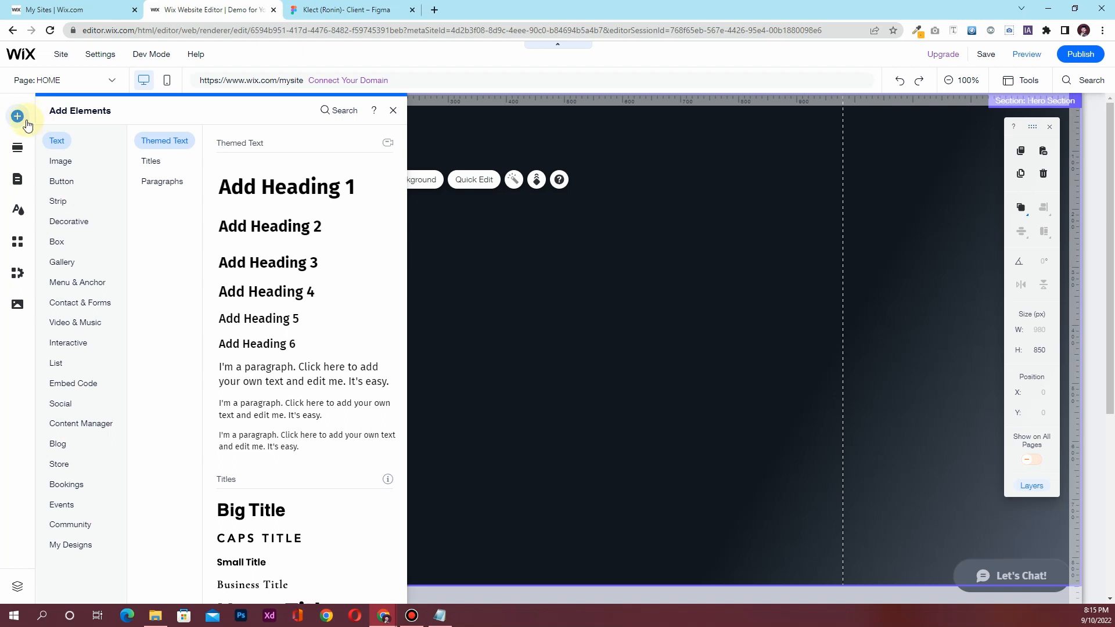
pyautogui.click(77, 222)
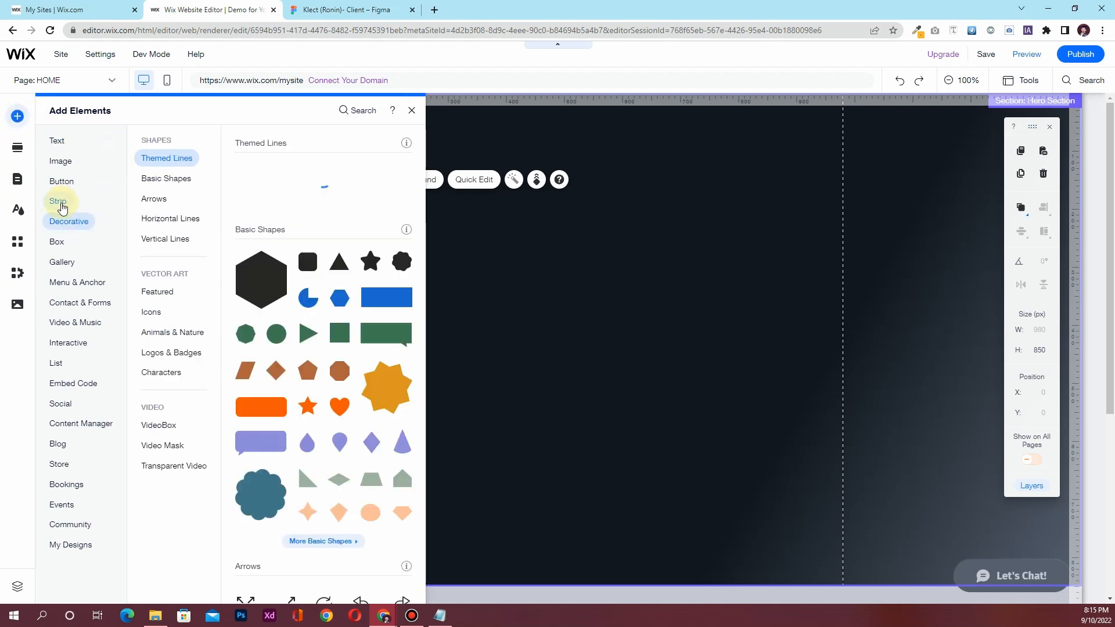
pyautogui.click(61, 203)
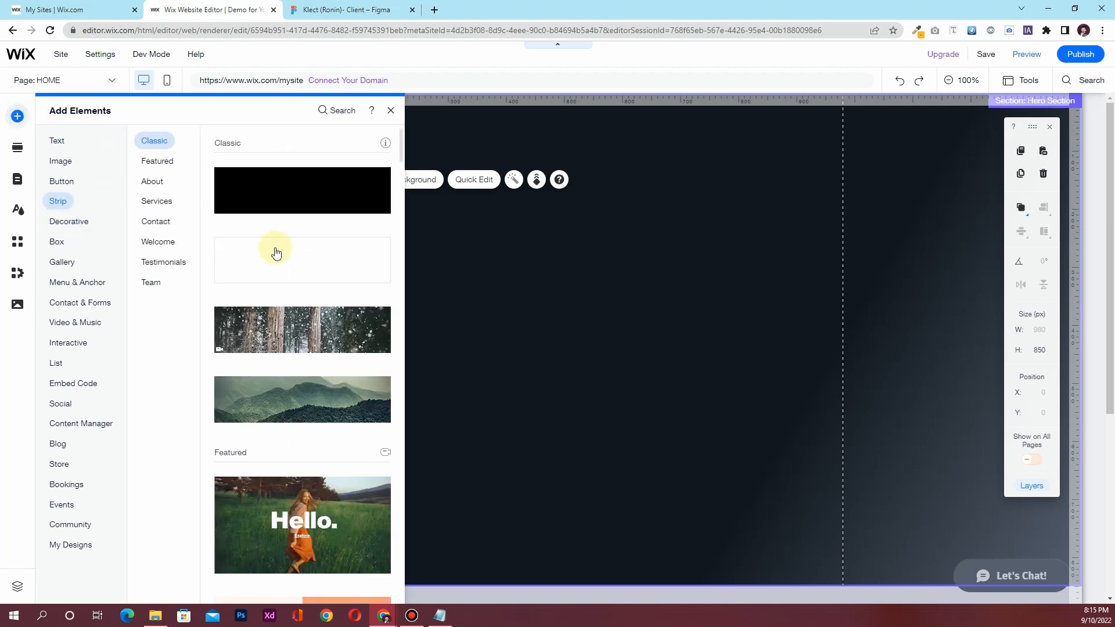
pyautogui.moveTo(272, 263); pyautogui.dragTo(564, 281)
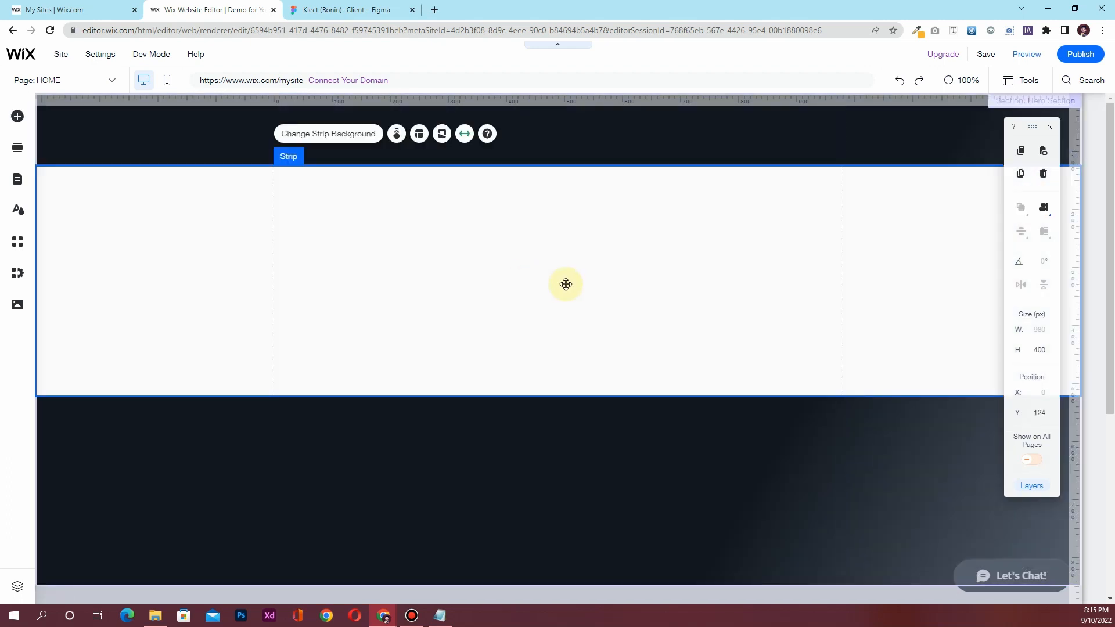
# Set the strip background opacity to 0% so it is transparent
pyautogui.click(363, 141)
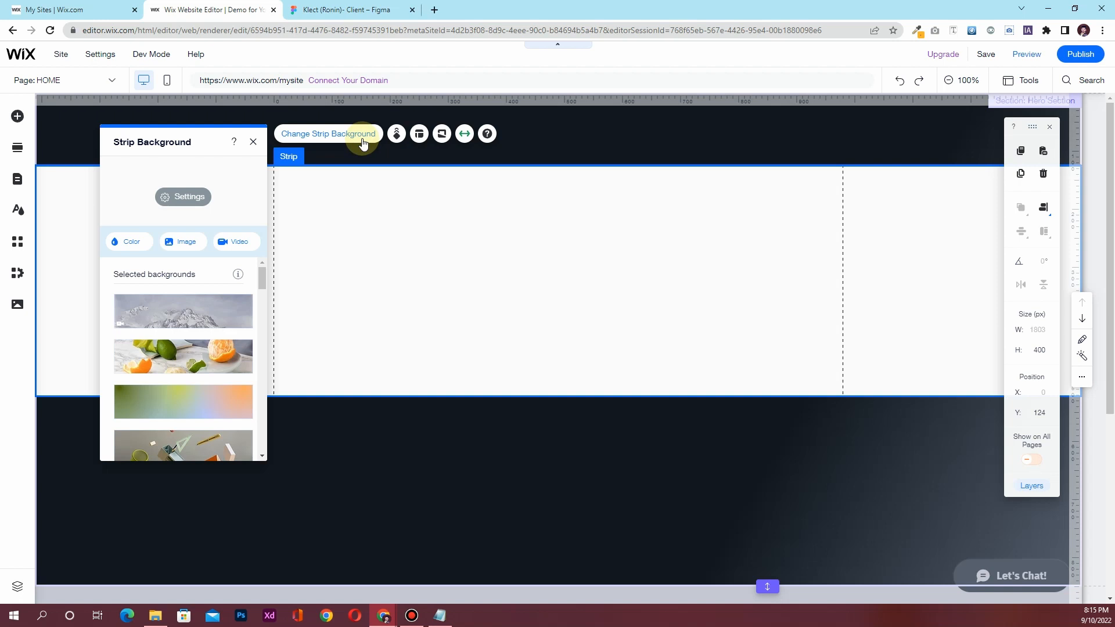
pyautogui.click(183, 197)
pyautogui.moveTo(180, 219); pyautogui.dragTo(118, 219)
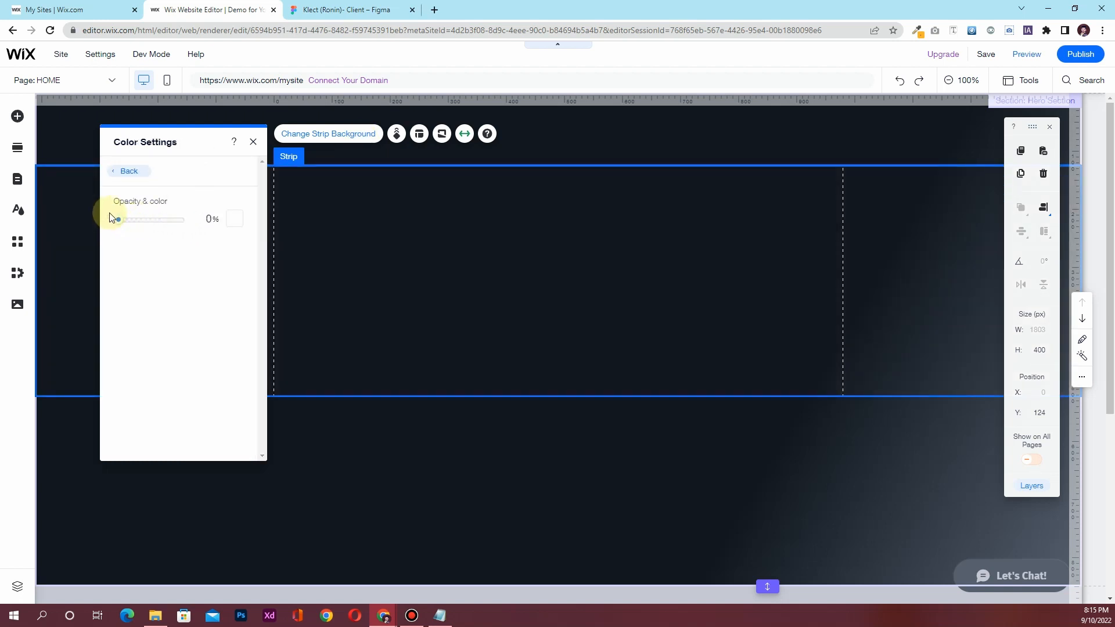
pyautogui.click(123, 171)
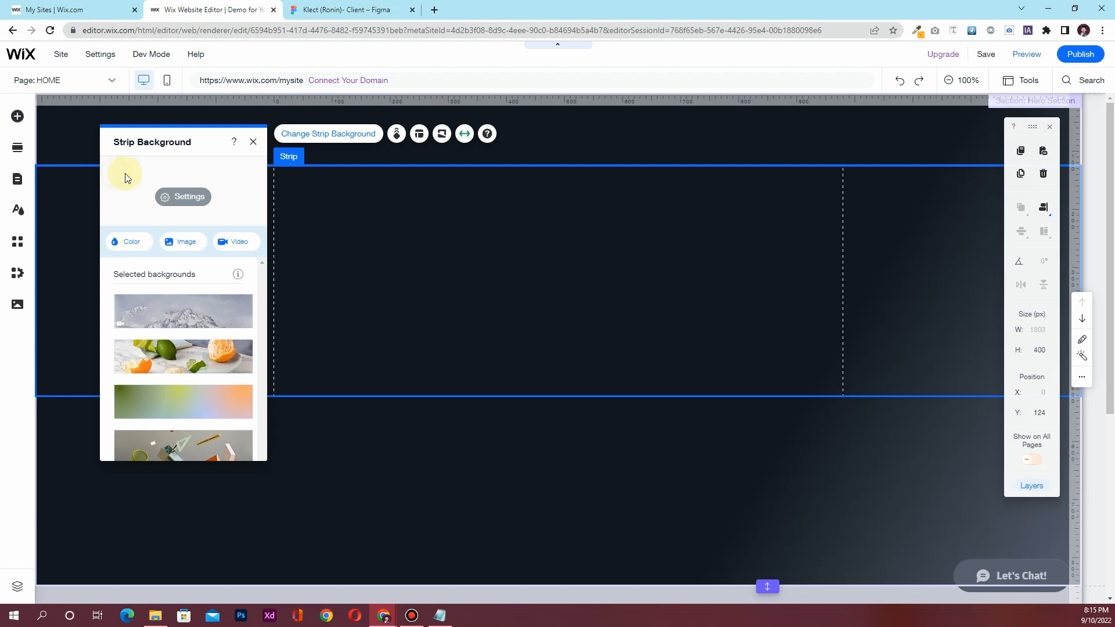
pyautogui.click(253, 142)
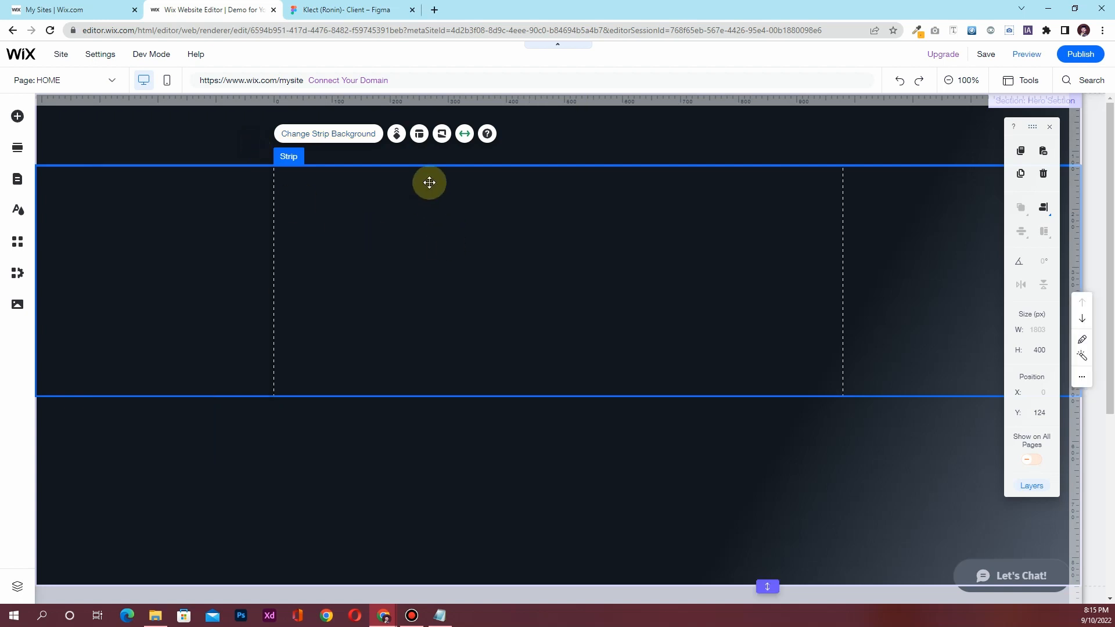
# Add a second column to the strip and set Column 1's height to 100 px
pyautogui.click(420, 134)
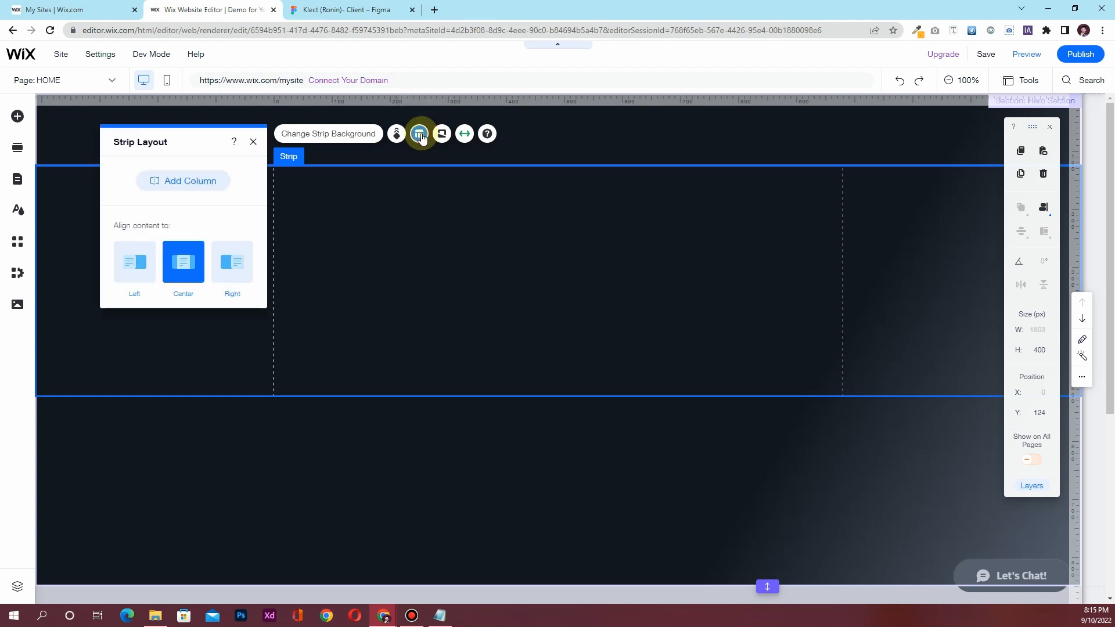
pyautogui.click(157, 183)
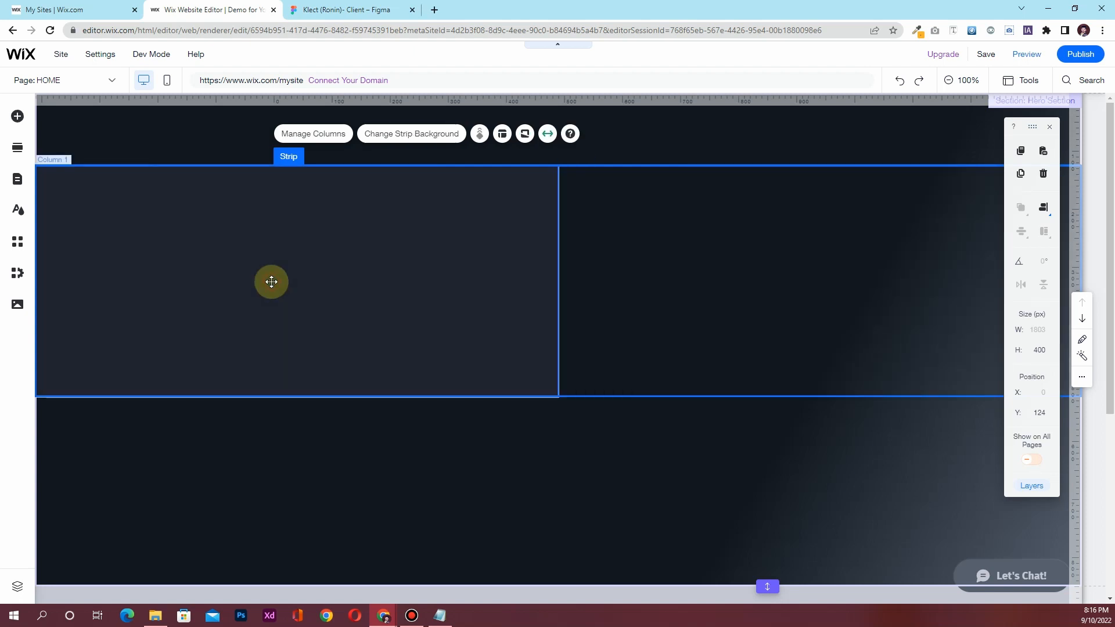
pyautogui.click(271, 282)
pyautogui.click(1040, 351)
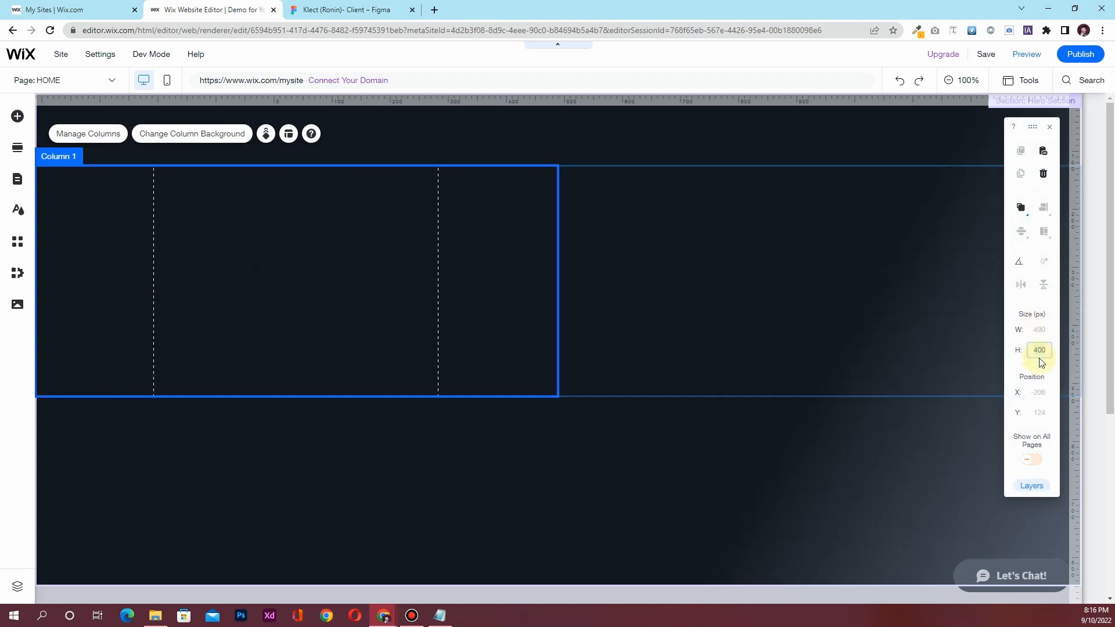
pyautogui.write('150')
pyautogui.press('Return')
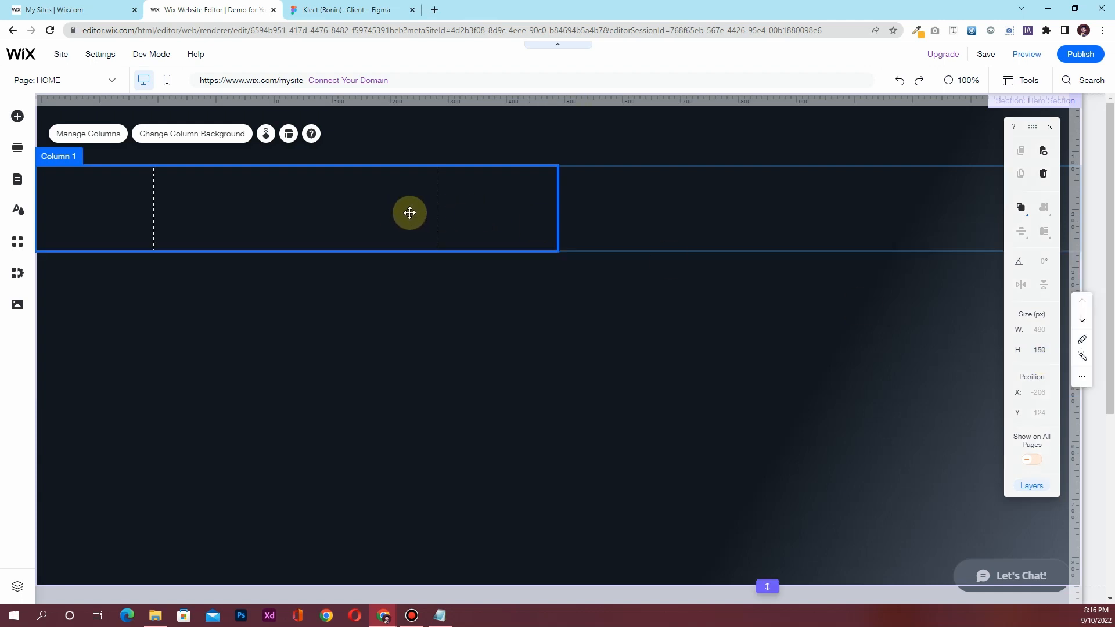
pyautogui.click(1037, 351)
pyautogui.write('1')
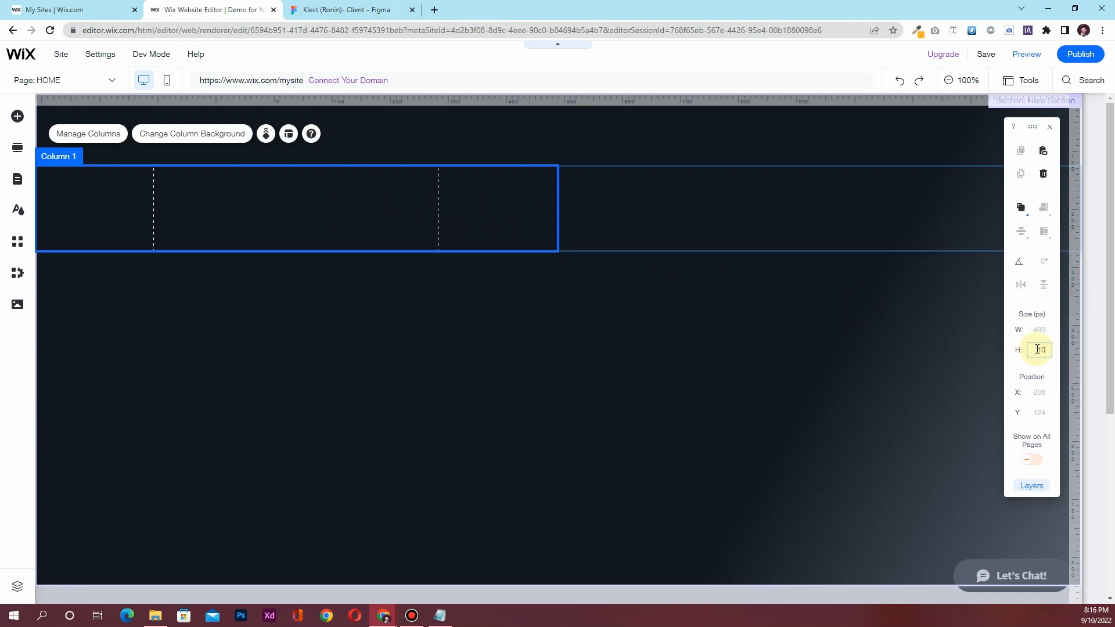
pyautogui.press('Return')
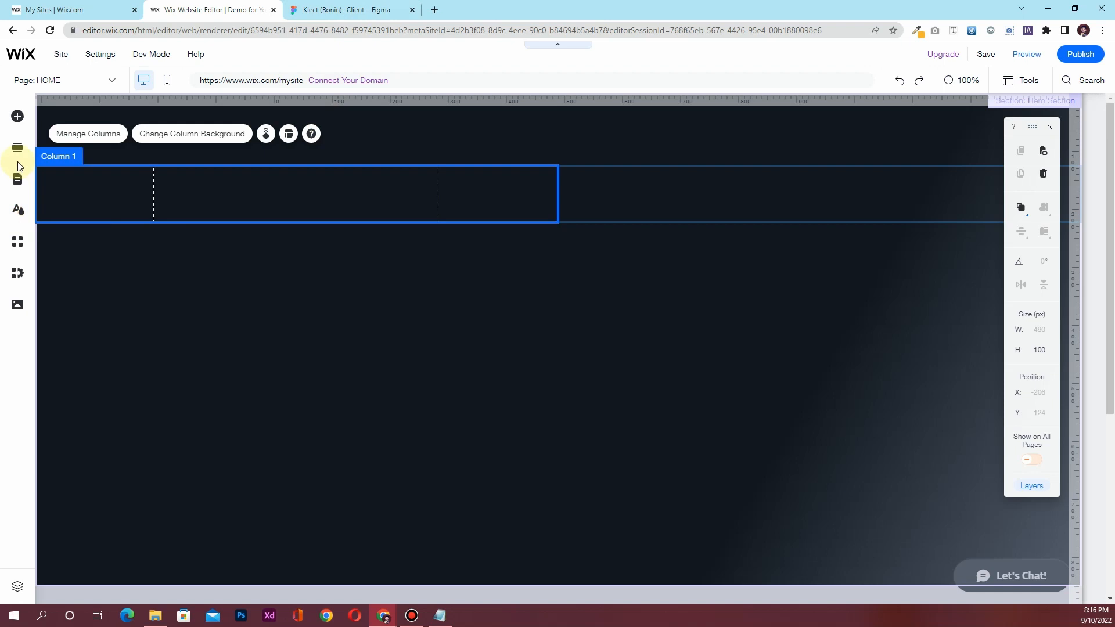
# Add Klect.png from Media and drag the logo into the strip's first column
pyautogui.click(17, 308)
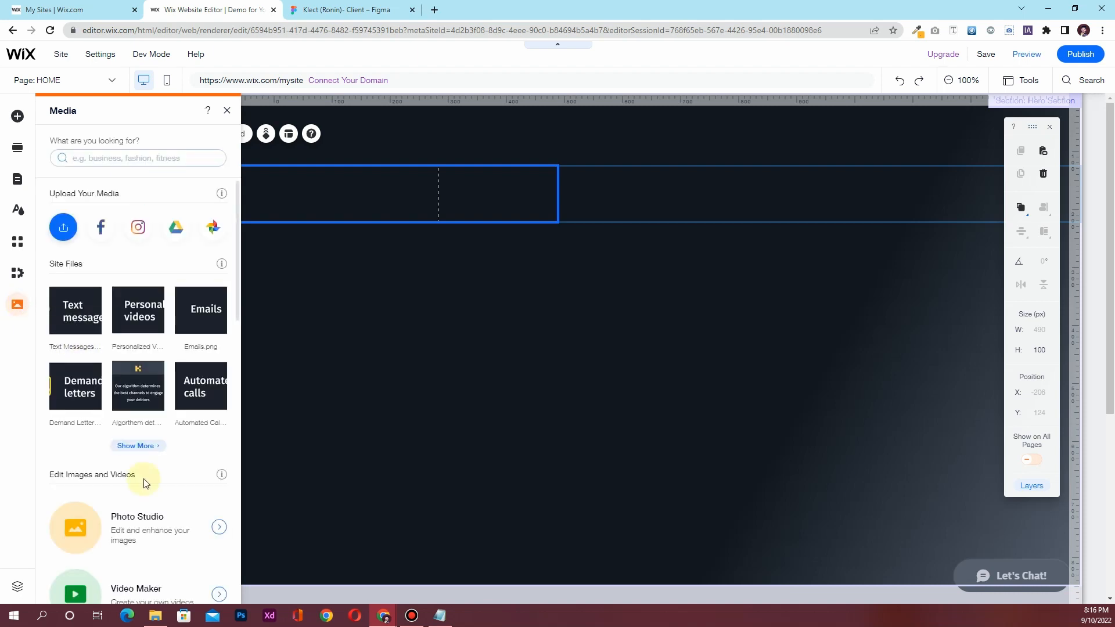
pyautogui.click(138, 446)
pyautogui.scroll(-3, 505, 348)
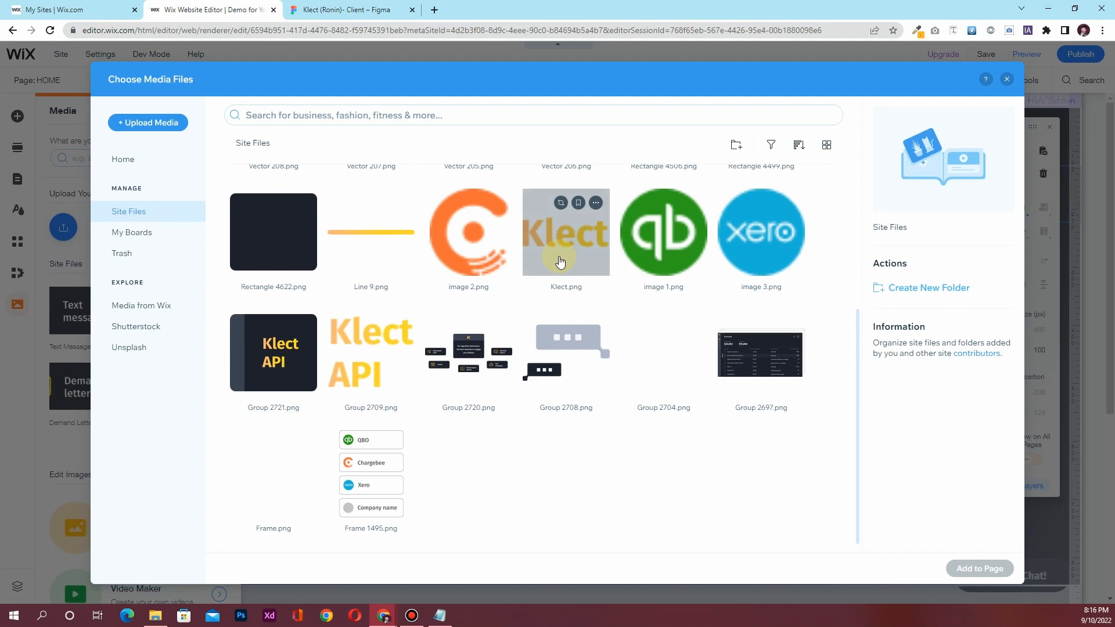
pyautogui.click(568, 261)
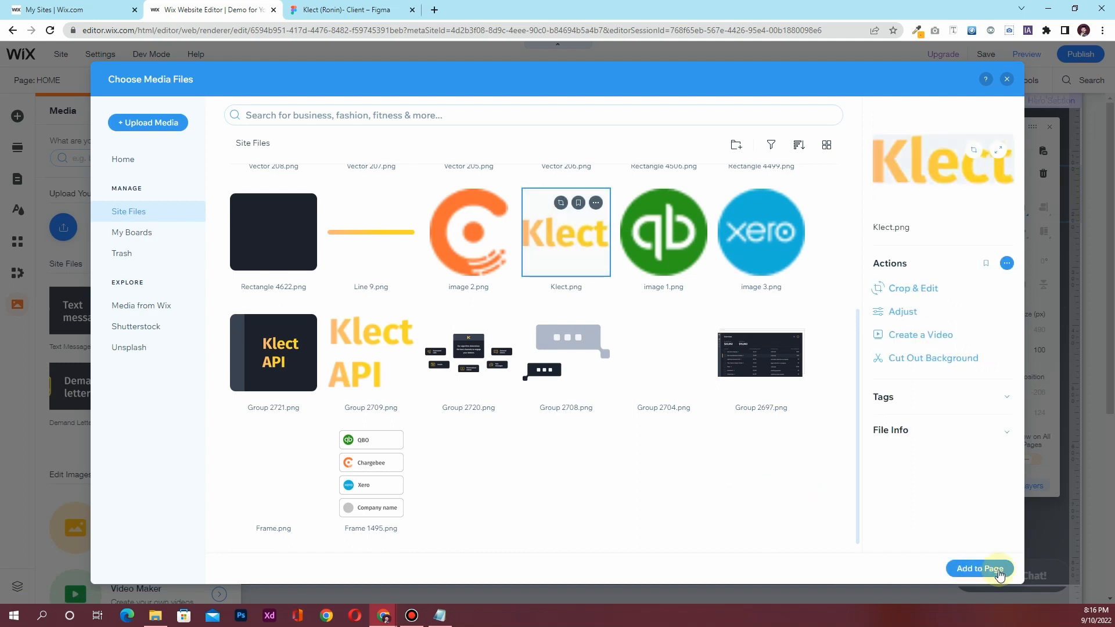
pyautogui.click(967, 572)
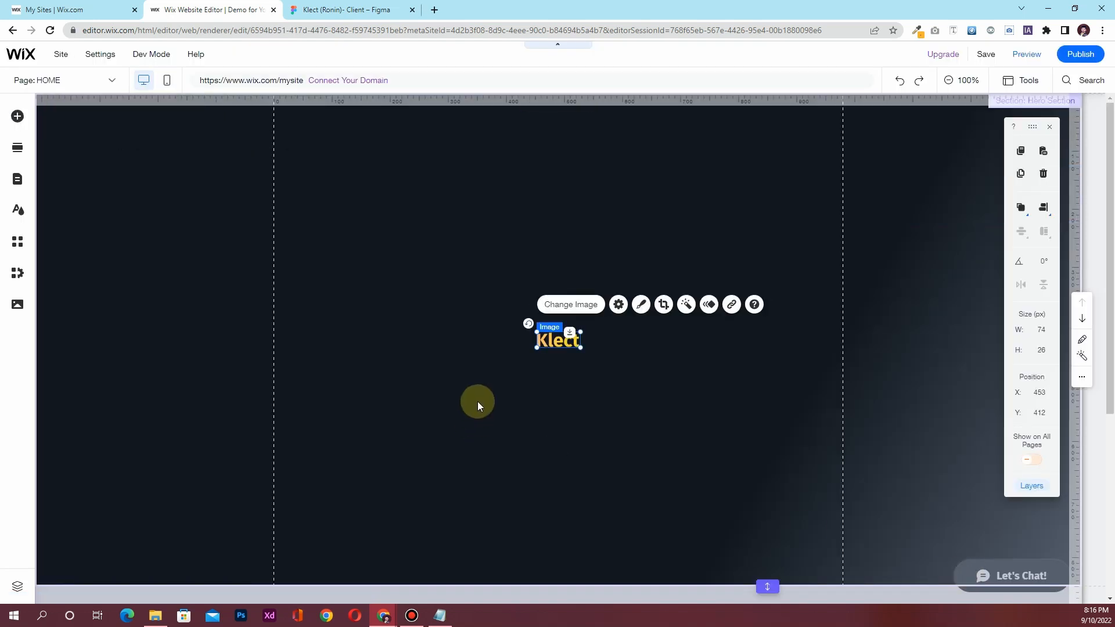
pyautogui.moveTo(558, 338); pyautogui.dragTo(297, 193)
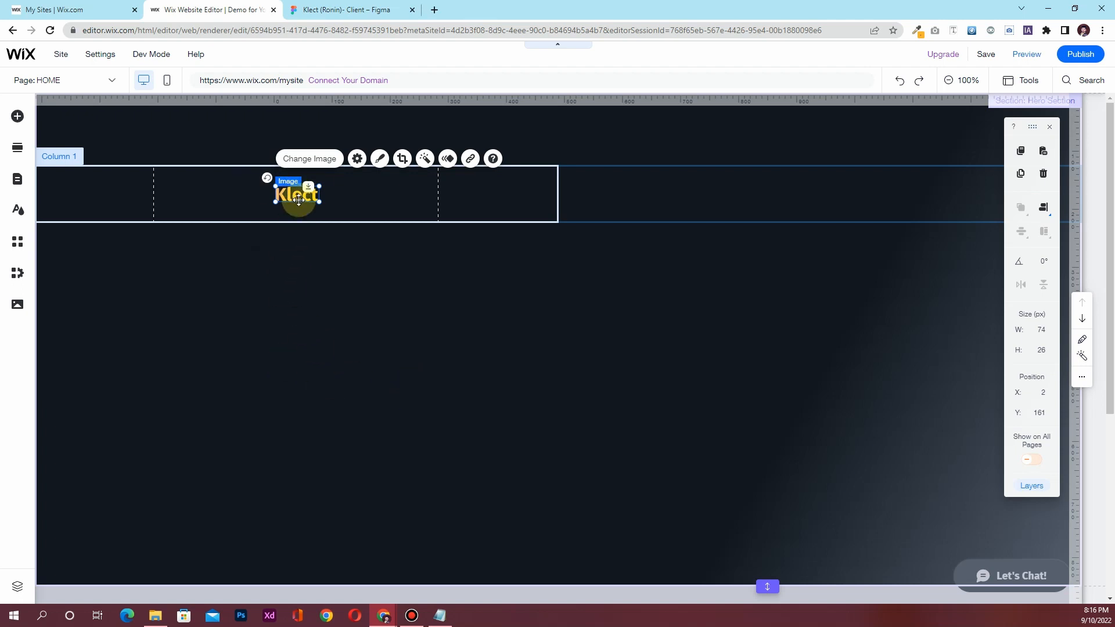
# Left-align the Klect logo in its column and set its X position to -175
pyautogui.click(1043, 210)
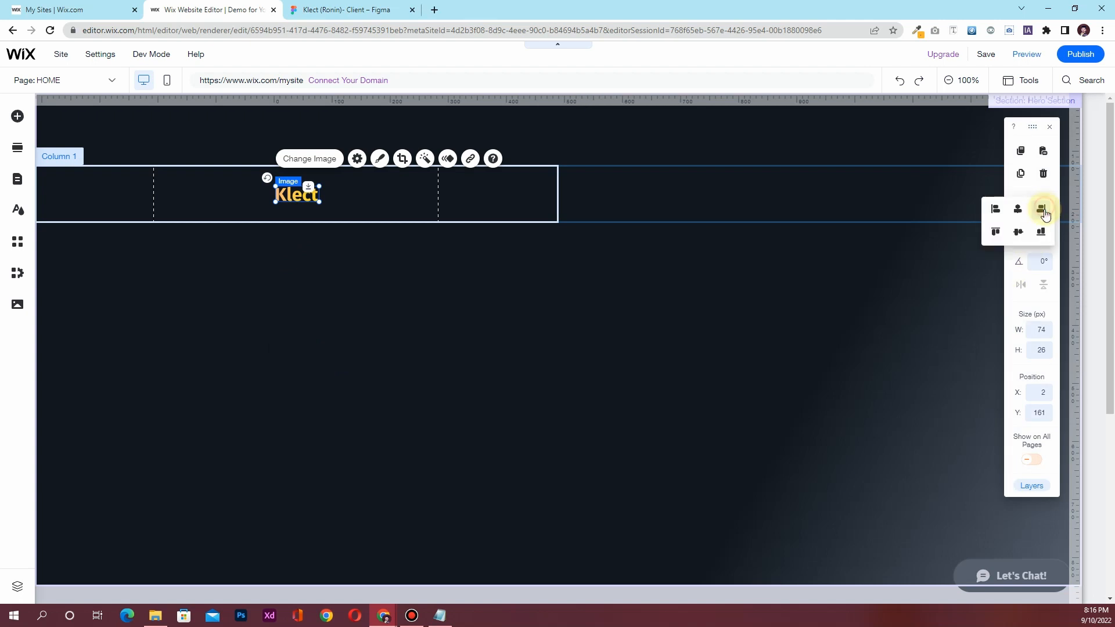
pyautogui.click(996, 210)
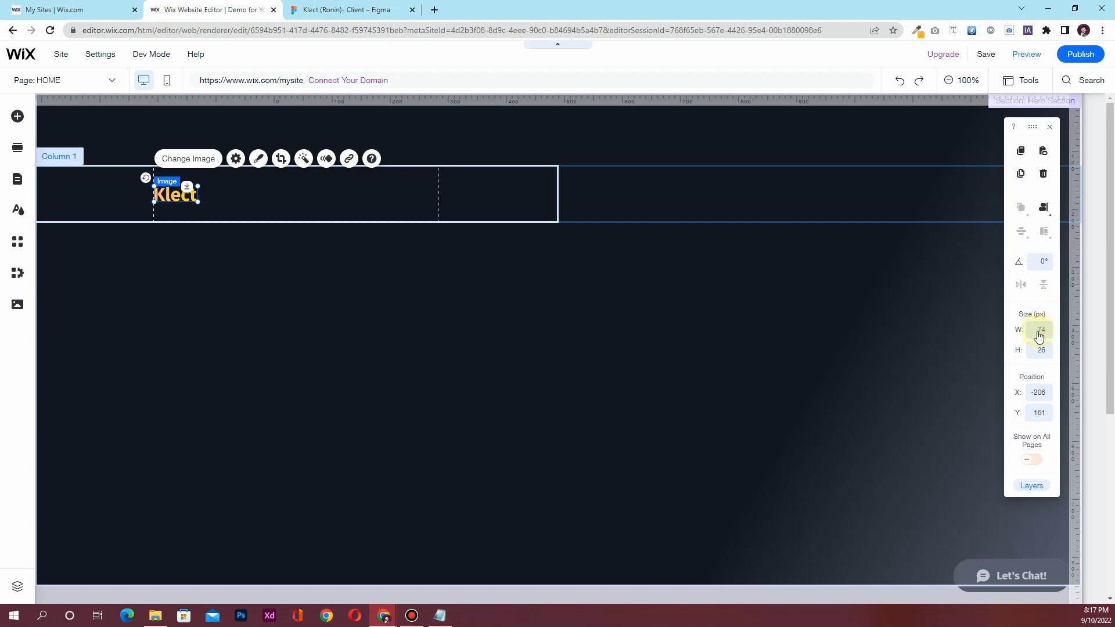
pyautogui.click(1044, 418)
pyautogui.click(1039, 392)
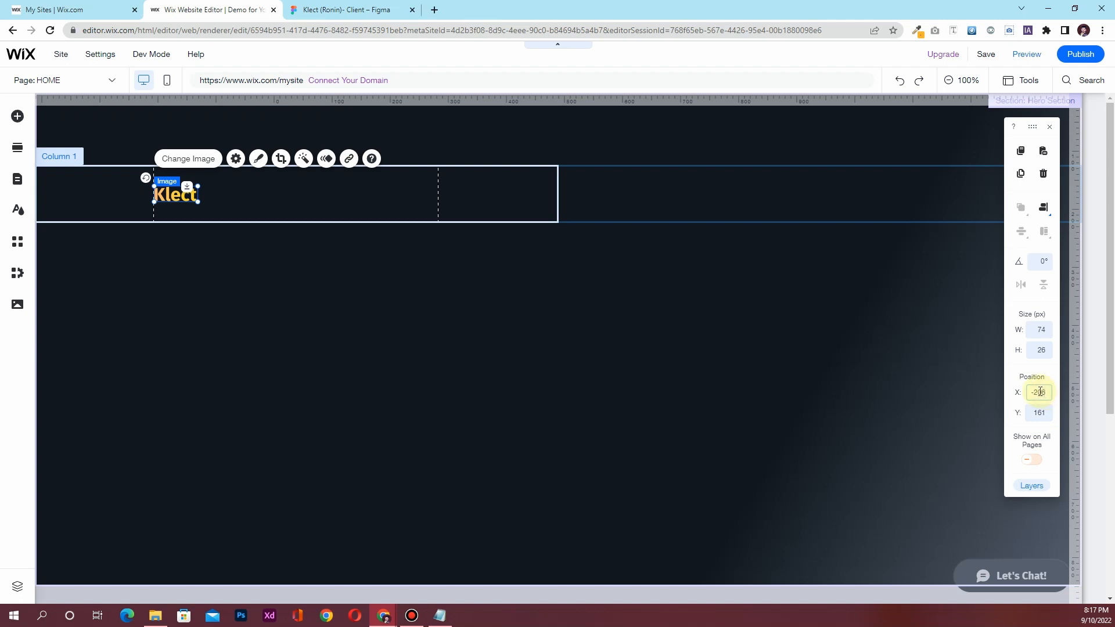
pyautogui.press('Return')
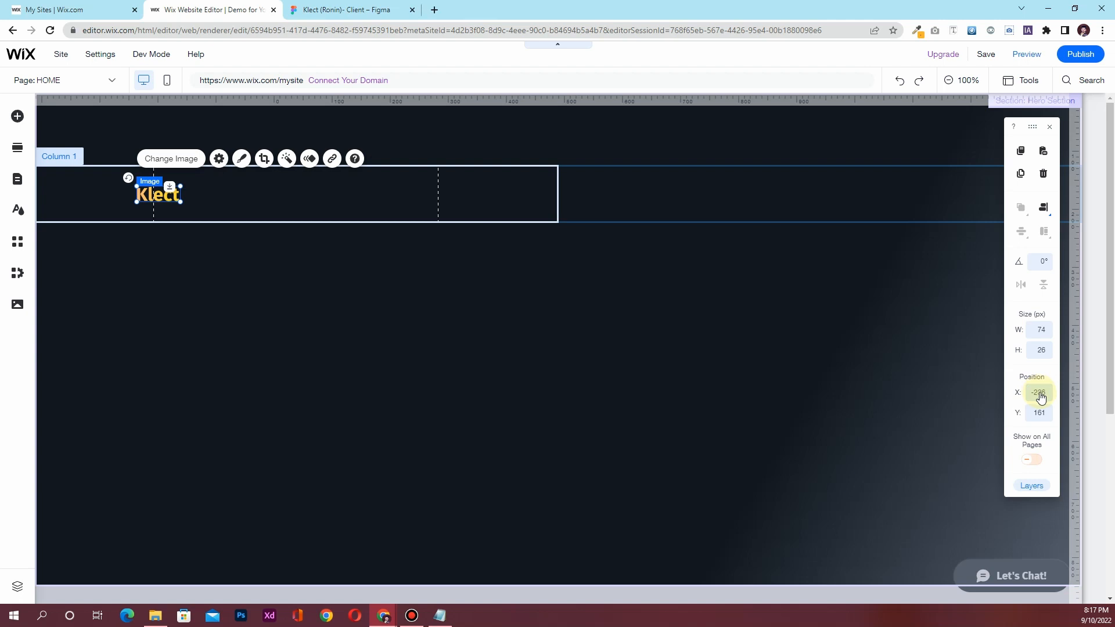
pyautogui.click(1039, 394)
pyautogui.write('-175')
pyautogui.press('Return')
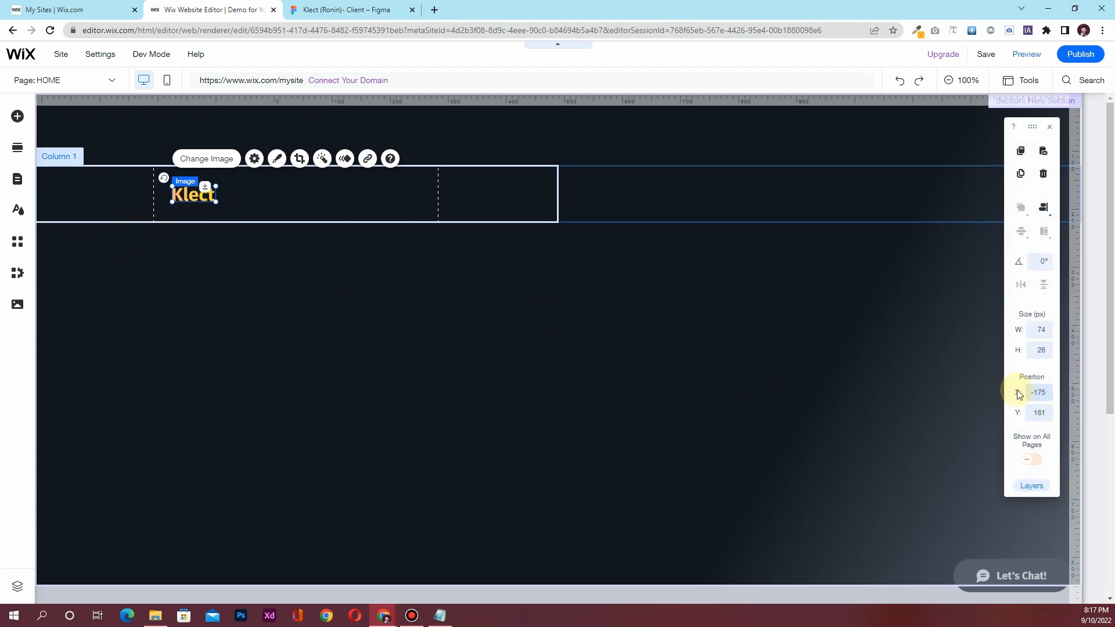
# Set Column 1's height to 80 px
pyautogui.click(258, 198)
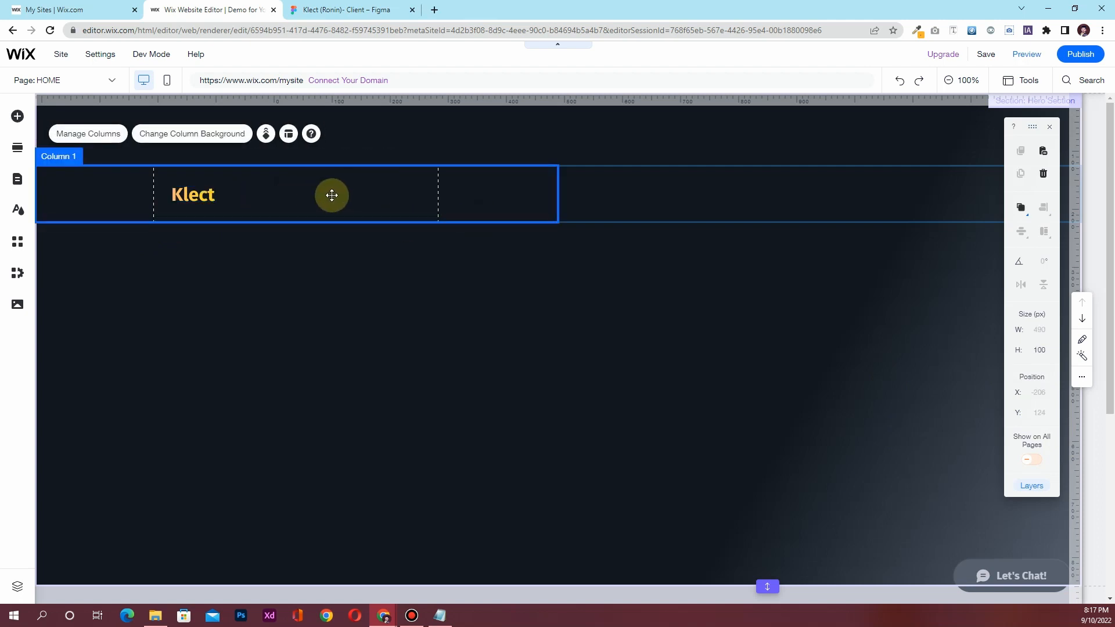
pyautogui.click(1039, 350)
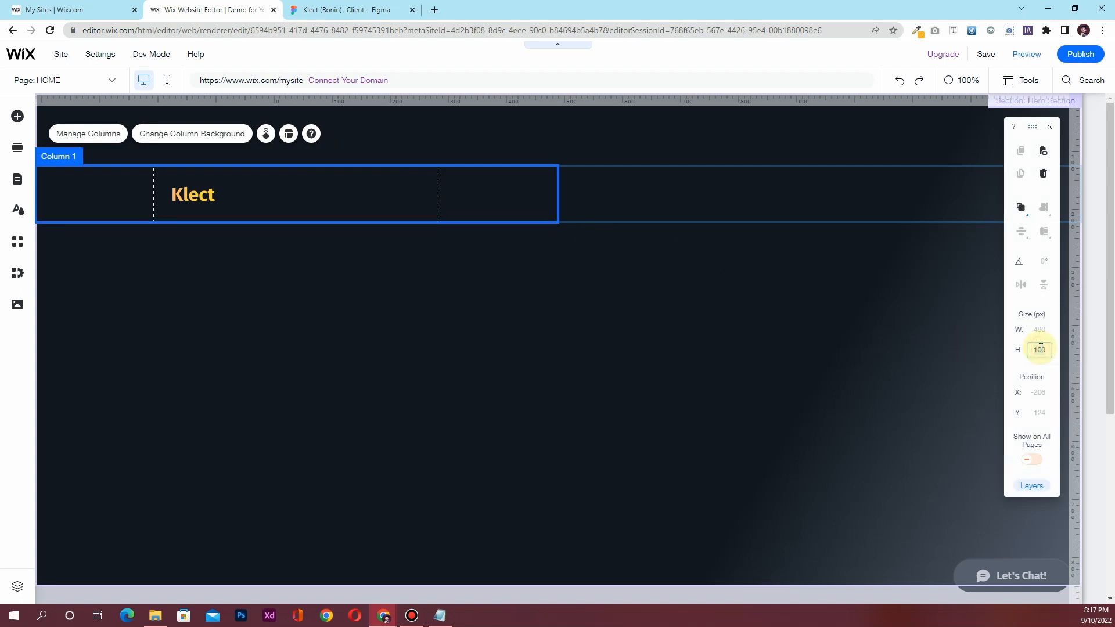
pyautogui.press('Return')
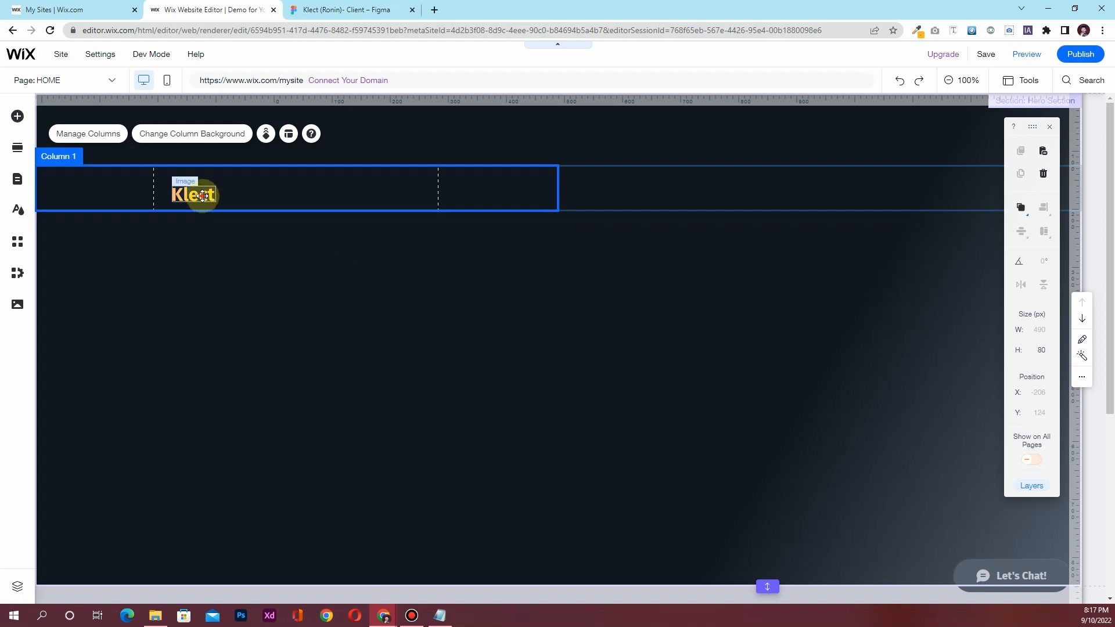
# Centre the Klect logo vertically in the column with Align to middle
pyautogui.click(194, 194)
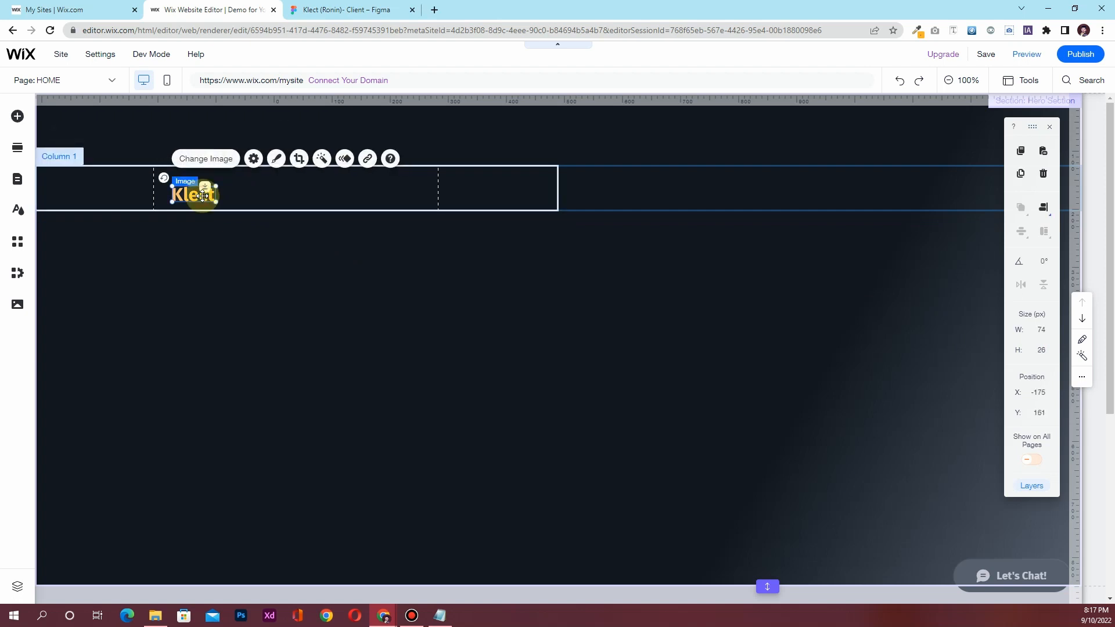
pyautogui.click(1043, 211)
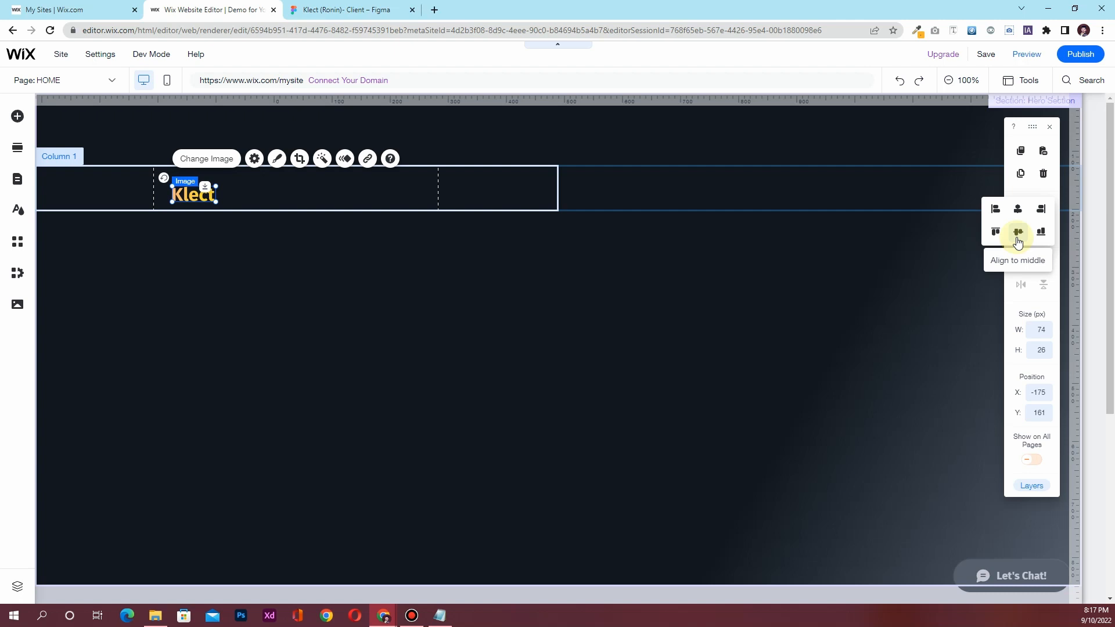
pyautogui.click(1018, 235)
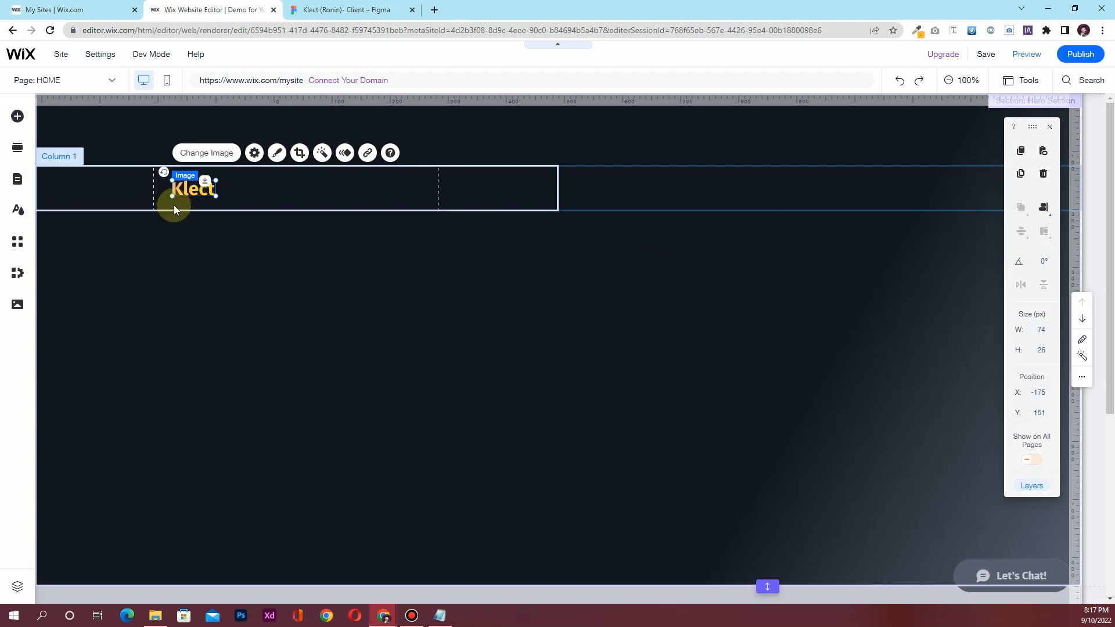
pyautogui.click(191, 239)
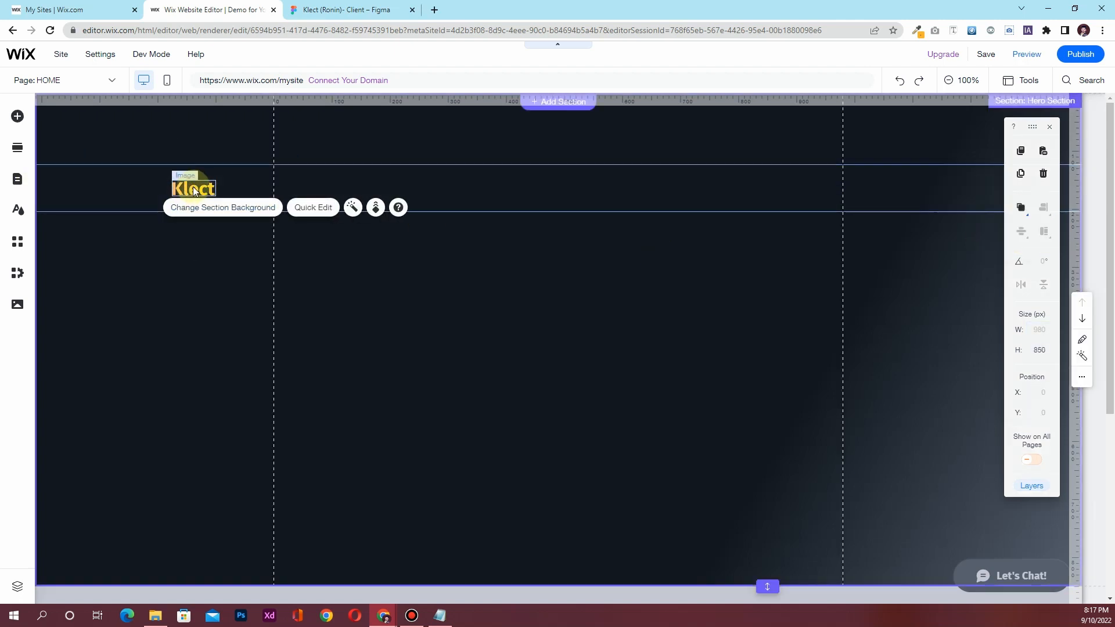
# Check the Figma design, then add a themed button to the hero section
pyautogui.click(381, 320)
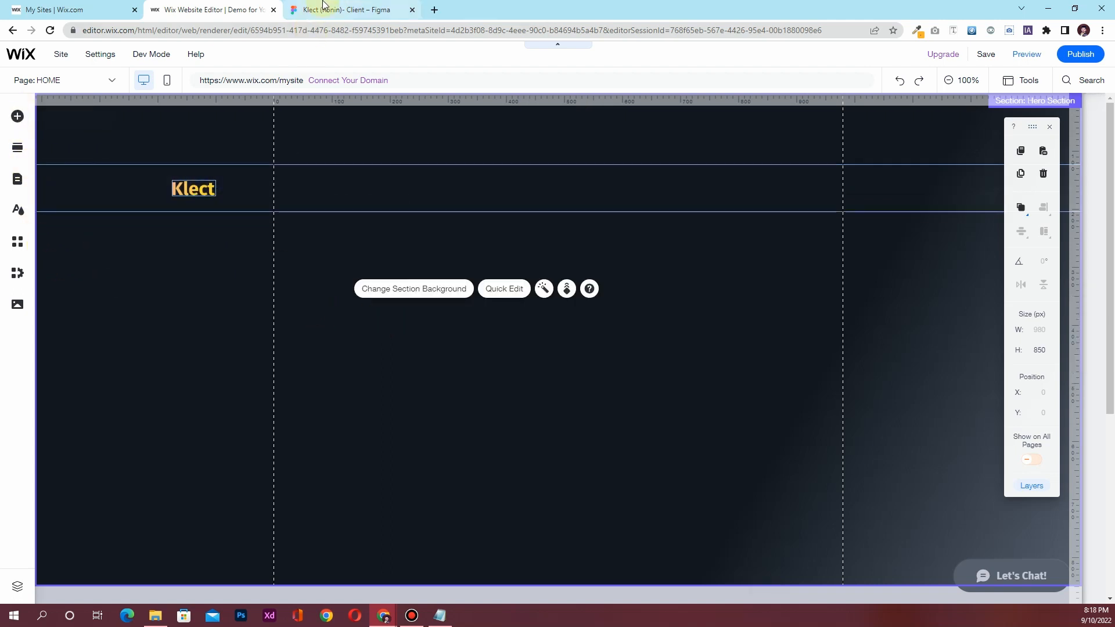
pyautogui.click(337, 10)
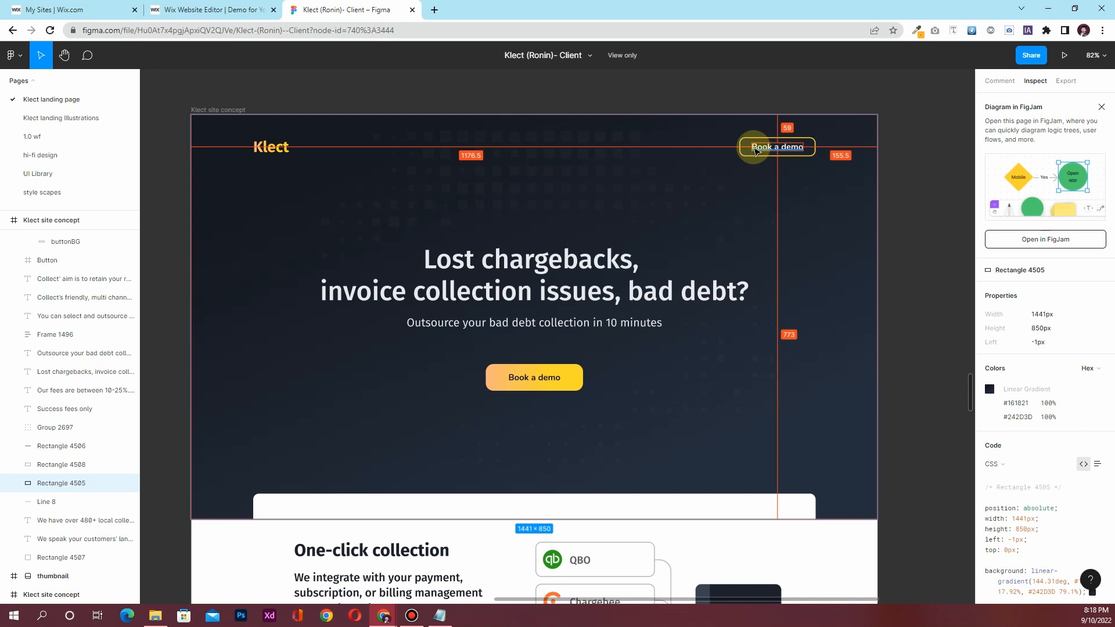
pyautogui.click(198, 9)
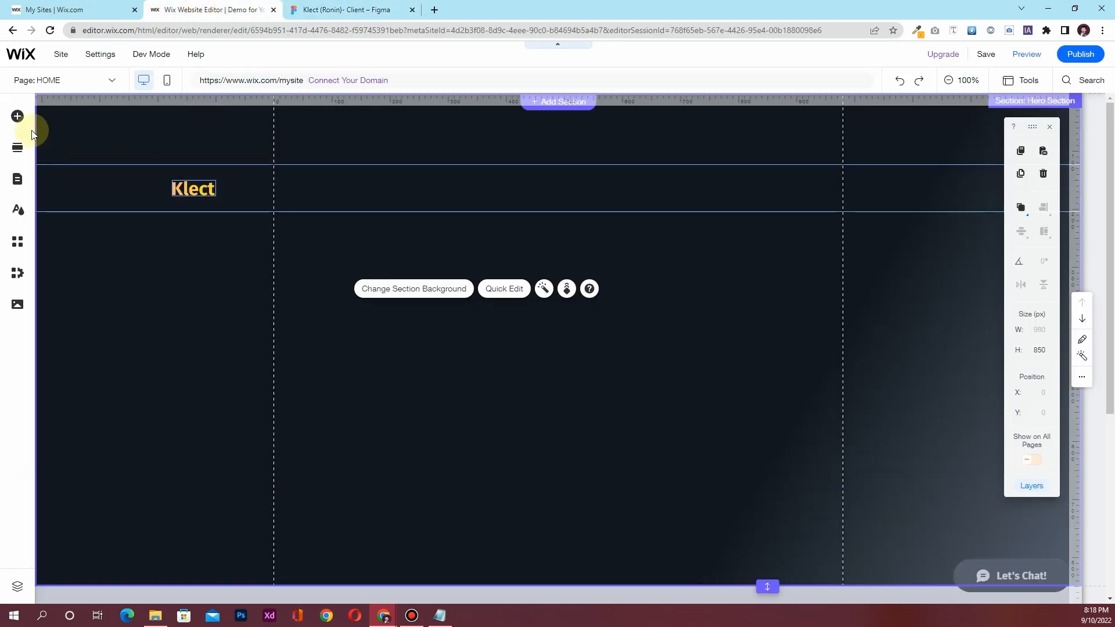
pyautogui.click(18, 118)
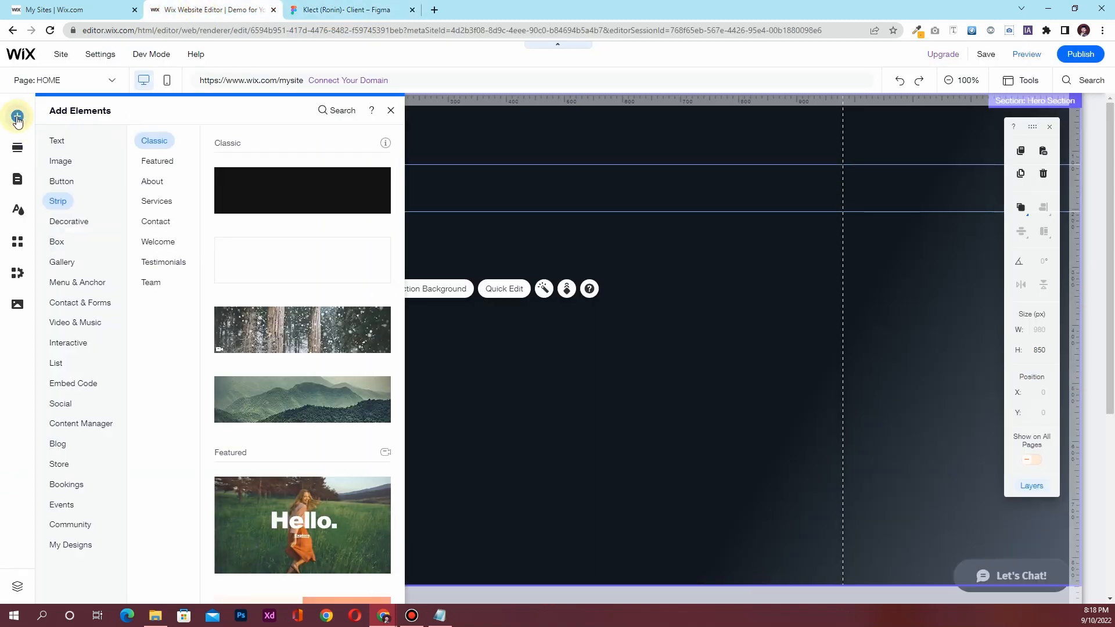
pyautogui.click(58, 183)
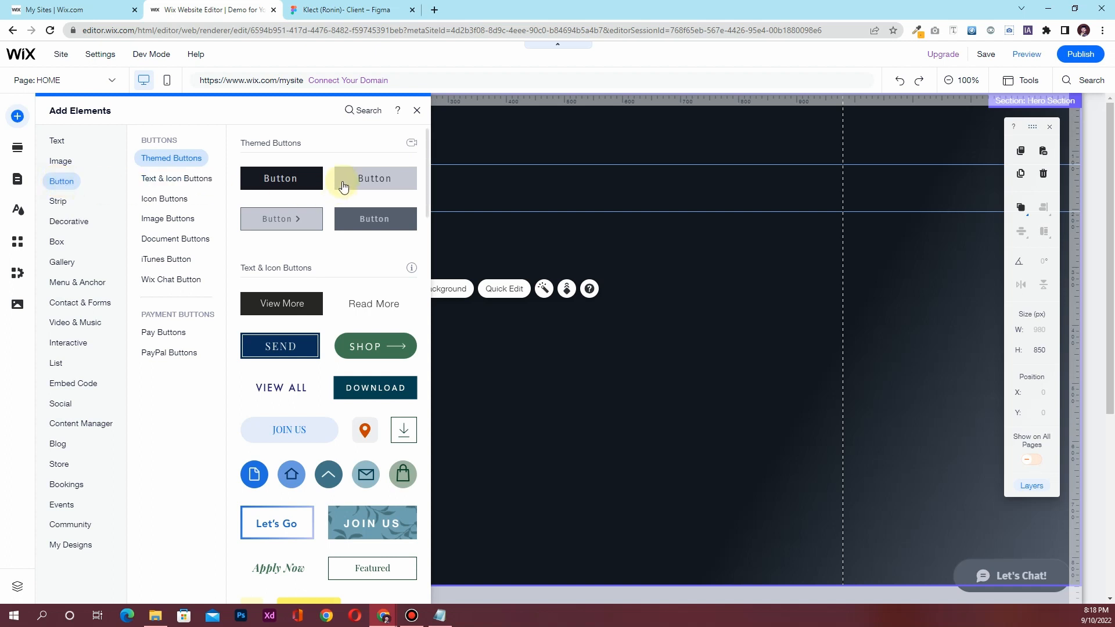
pyautogui.moveTo(343, 185); pyautogui.dragTo(587, 269)
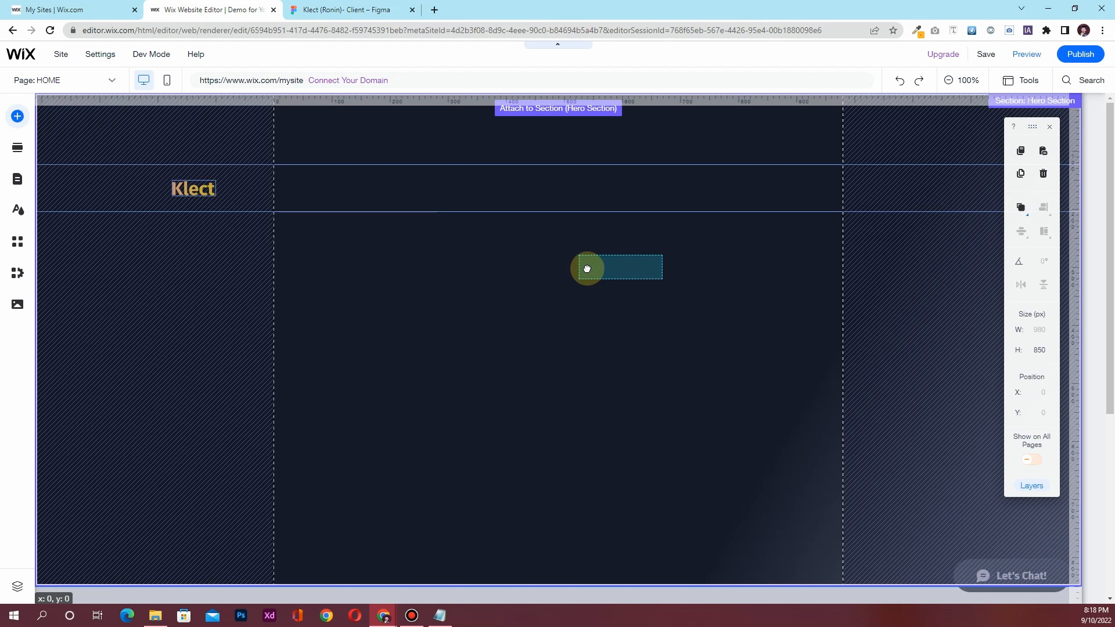
pyautogui.moveTo(587, 268); pyautogui.dragTo(587, 268)
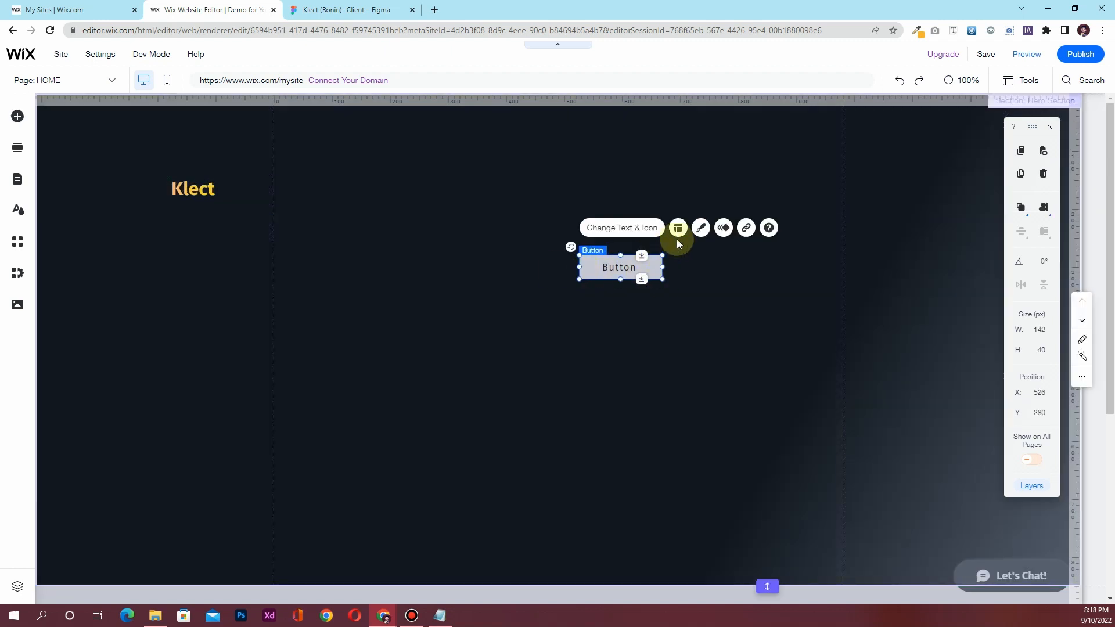
# Make the button background nearly transparent and give it a 2 px yellow border
pyautogui.click(700, 228)
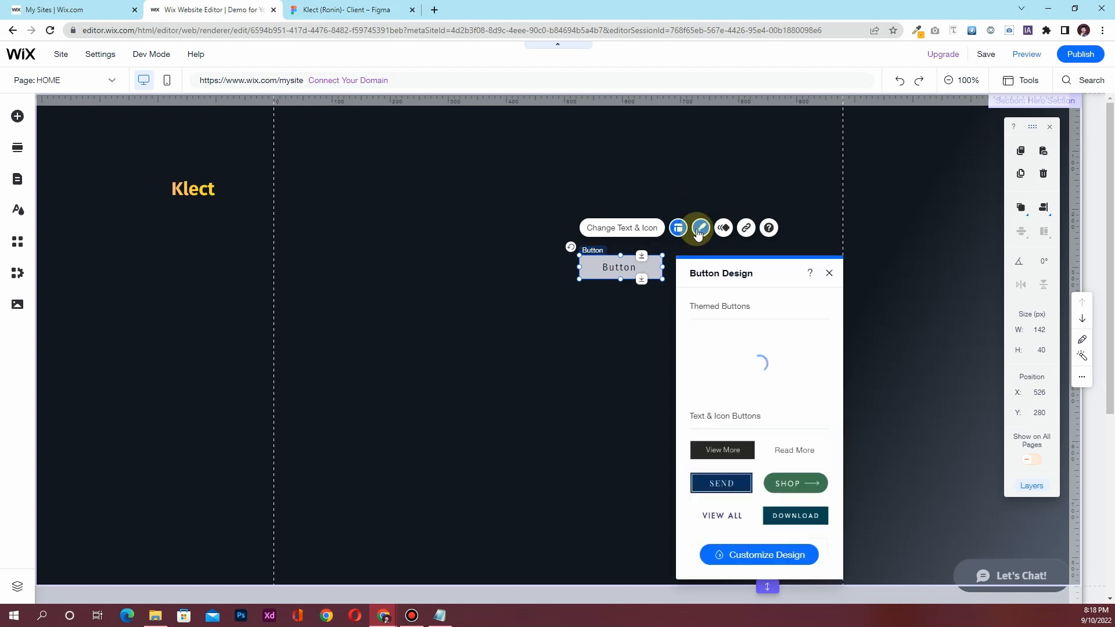
pyautogui.click(753, 555)
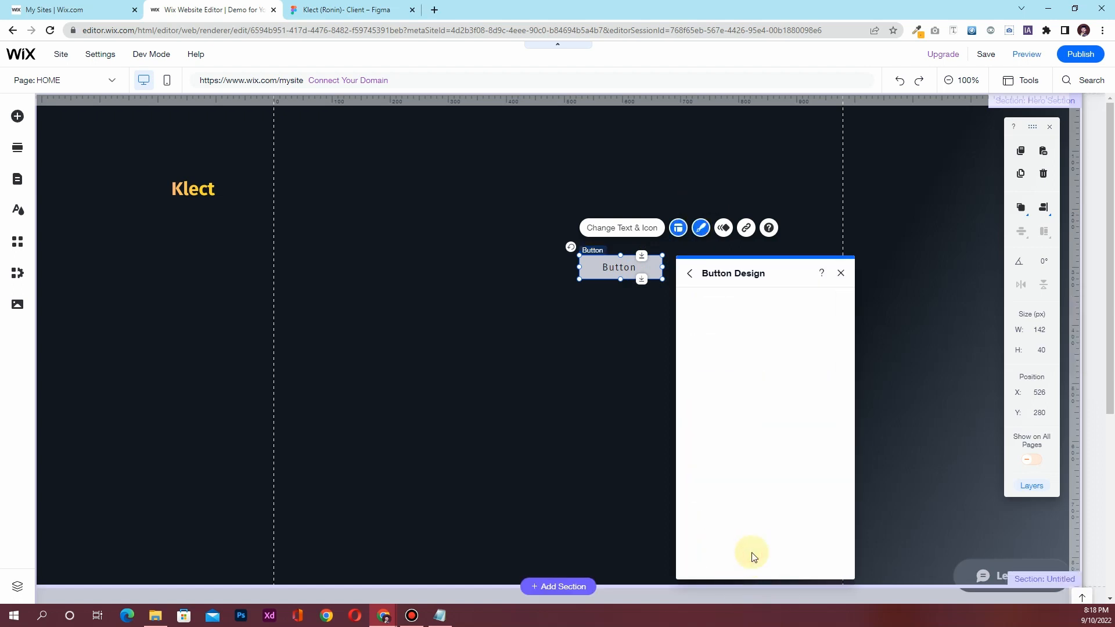
pyautogui.click(739, 341)
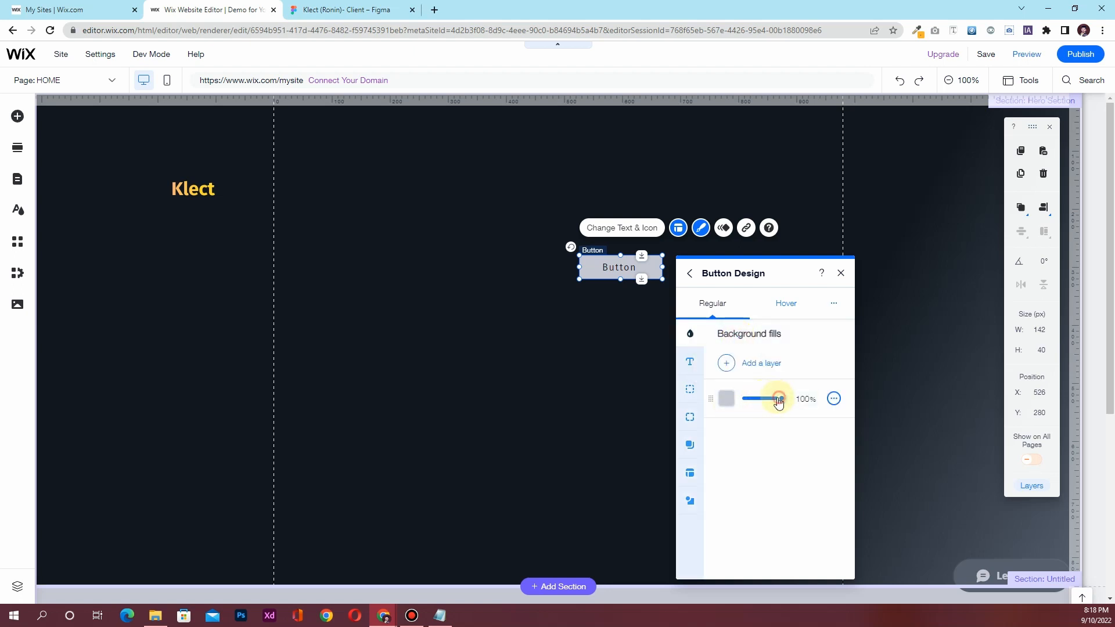
pyautogui.moveTo(780, 401); pyautogui.dragTo(746, 400)
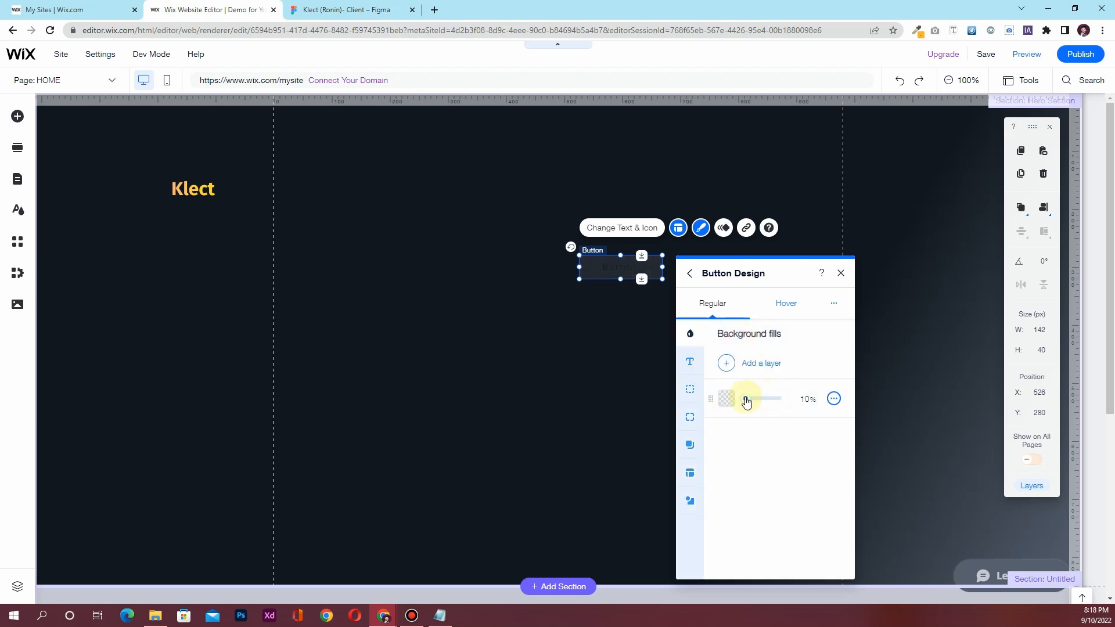
pyautogui.click(690, 387)
pyautogui.click(752, 370)
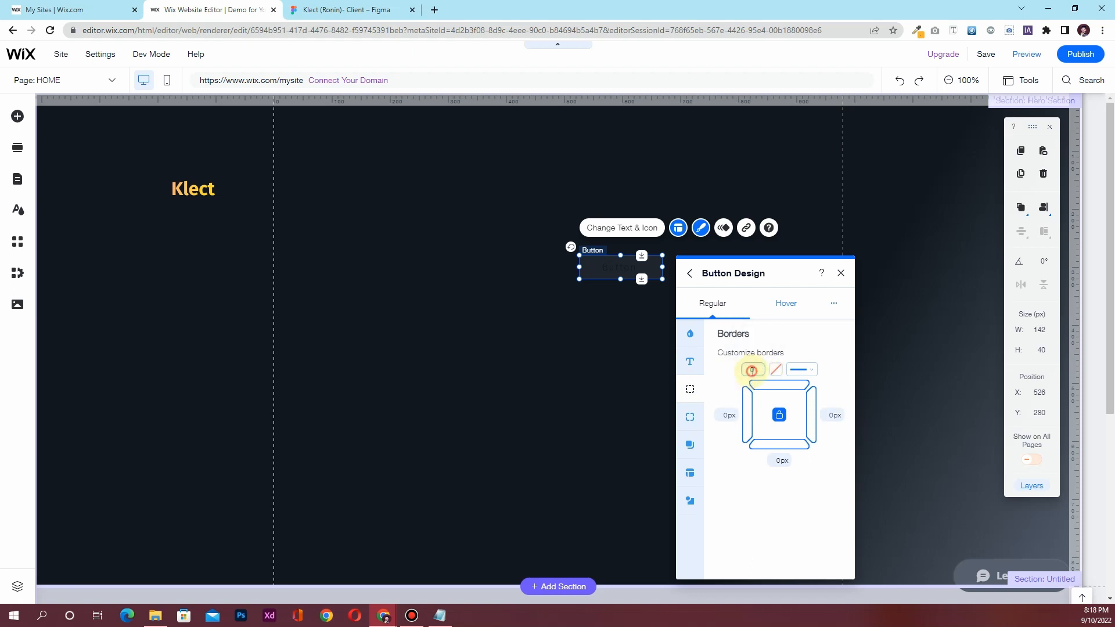
pyautogui.write('2')
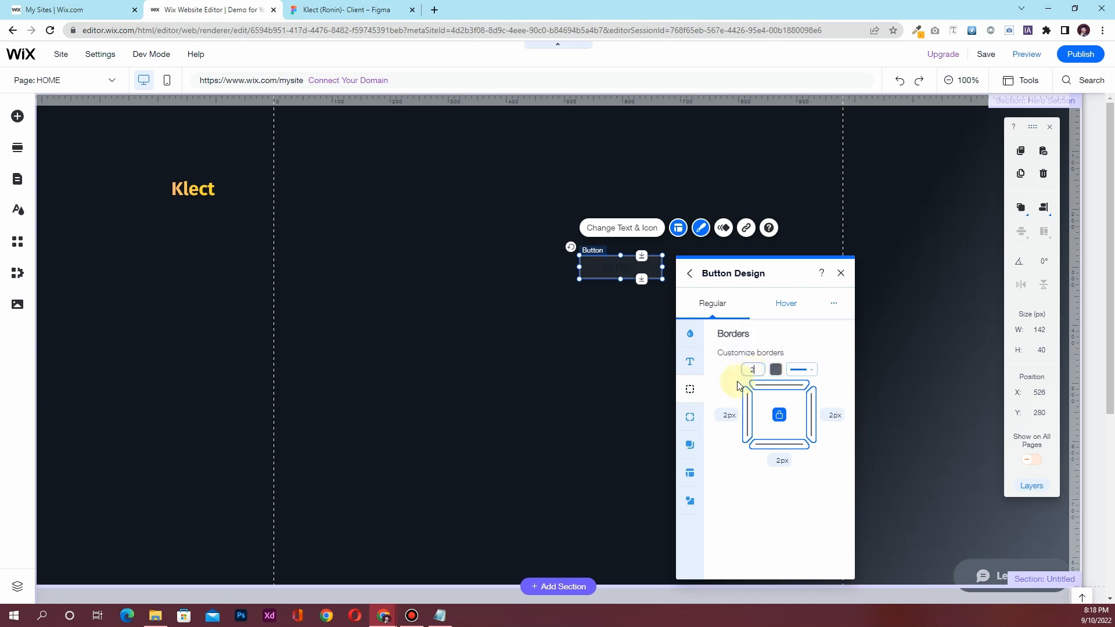
pyautogui.click(777, 371)
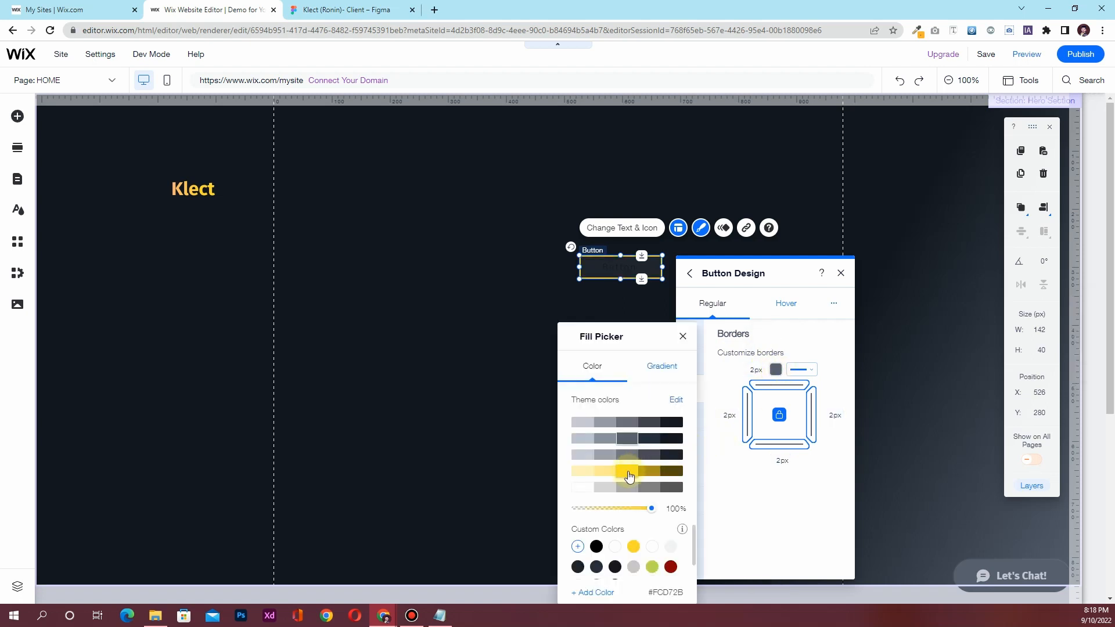
pyautogui.click(627, 477)
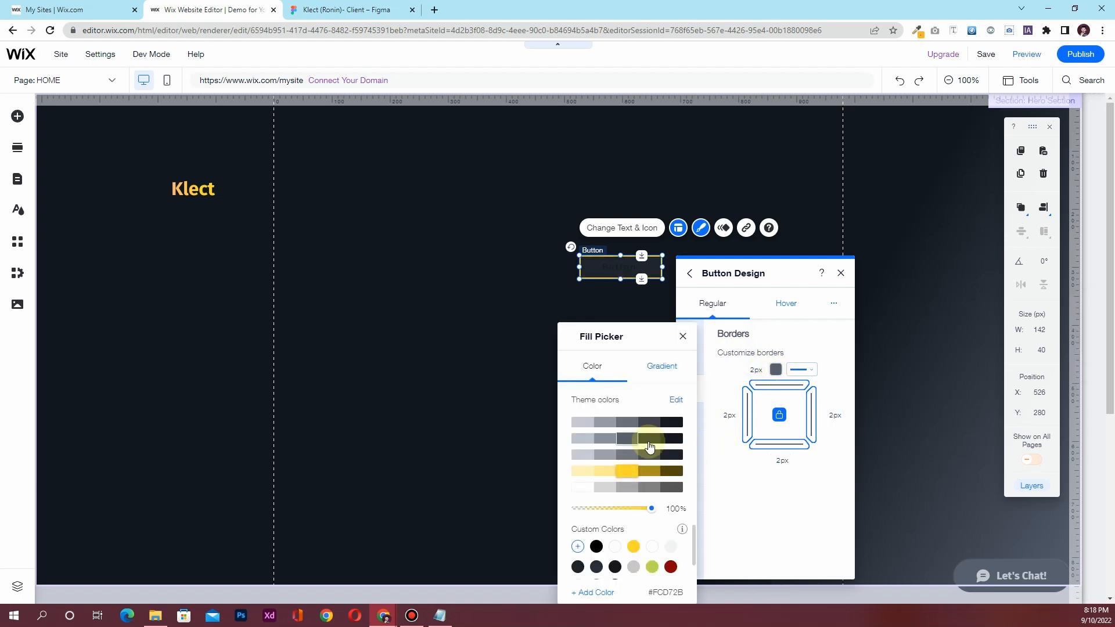
pyautogui.click(683, 337)
# Set the button's text colour to white
pyautogui.click(691, 361)
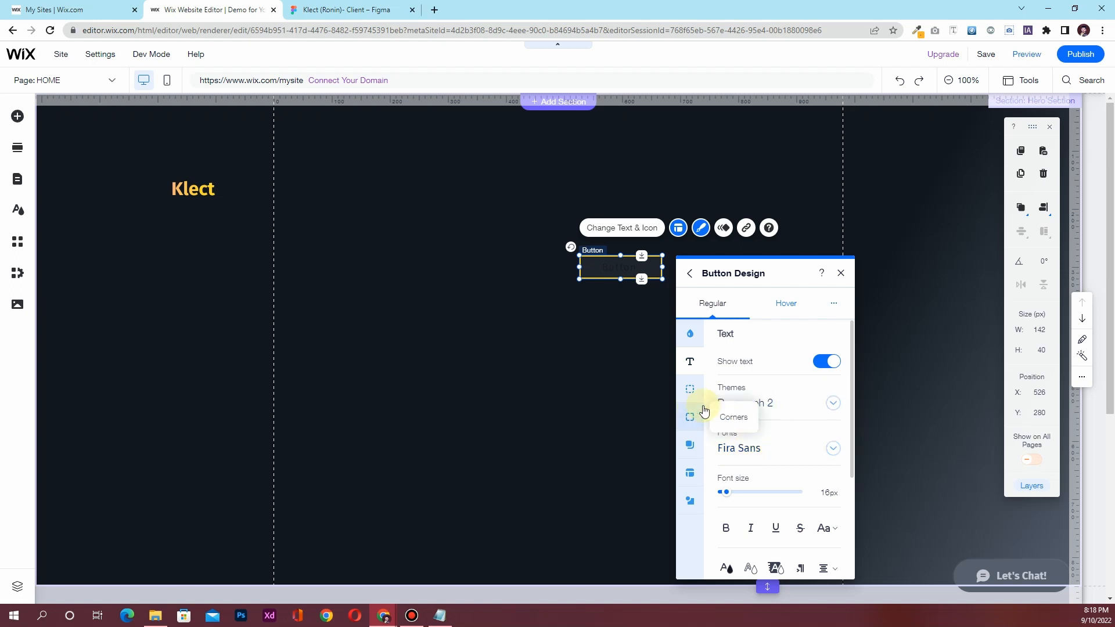
pyautogui.scroll(-1, 746, 459)
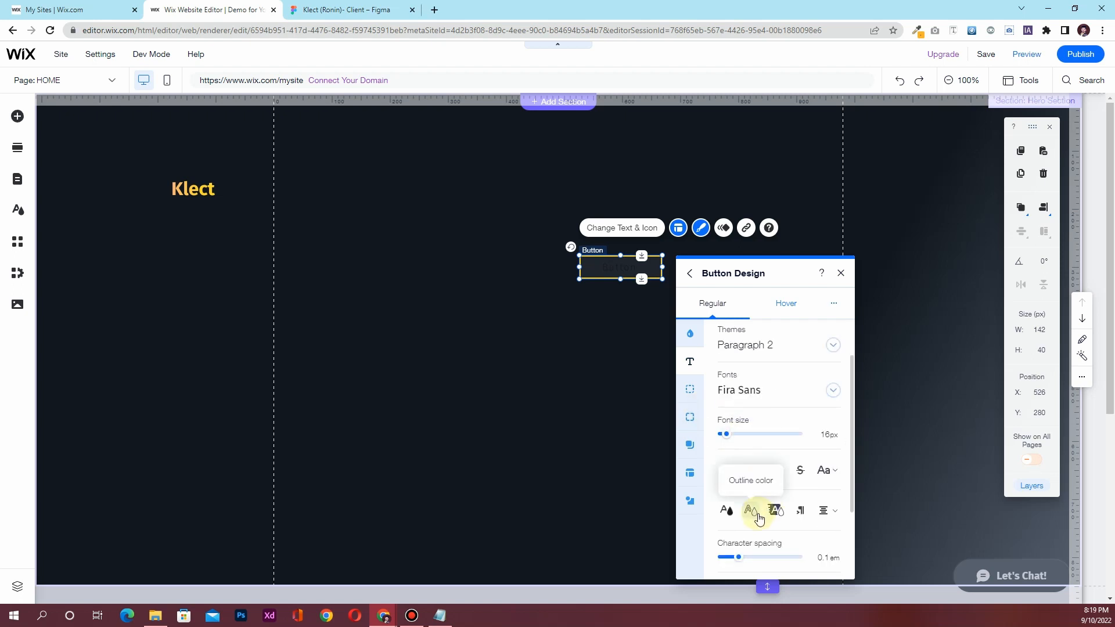
pyautogui.scroll(1, 804, 450)
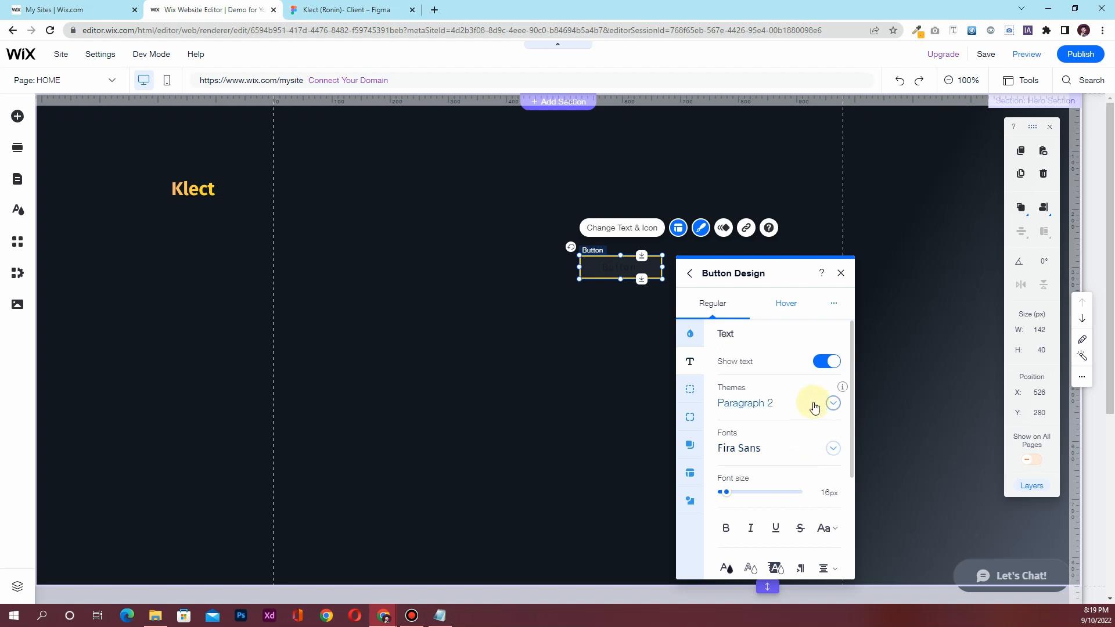
pyautogui.scroll(-2, 814, 406)
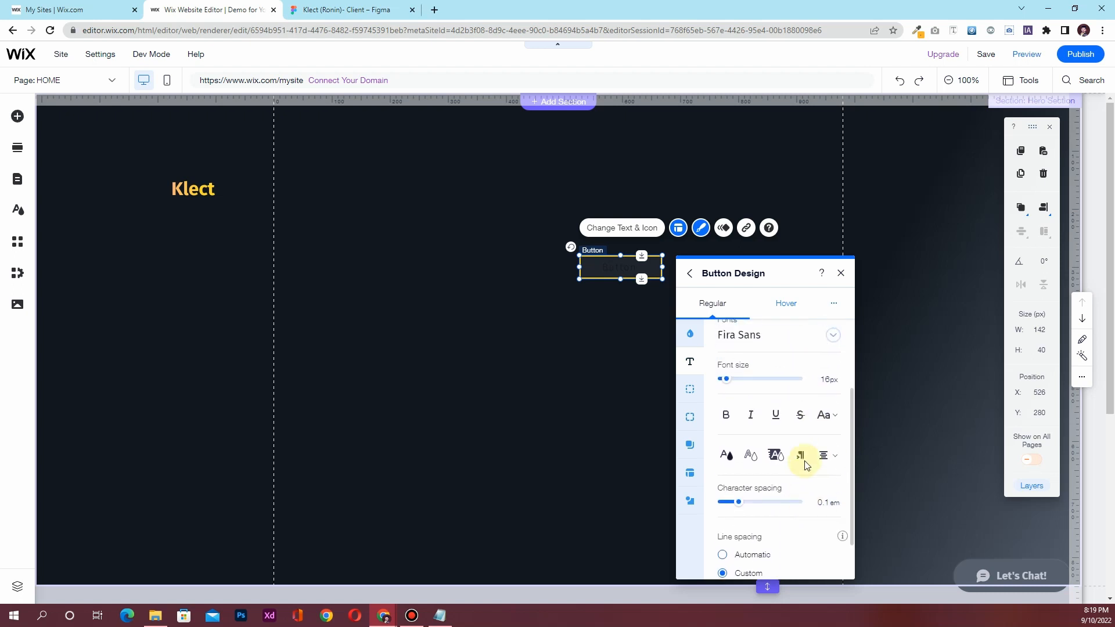
pyautogui.scroll(1, 755, 430)
pyautogui.scroll(1, 752, 426)
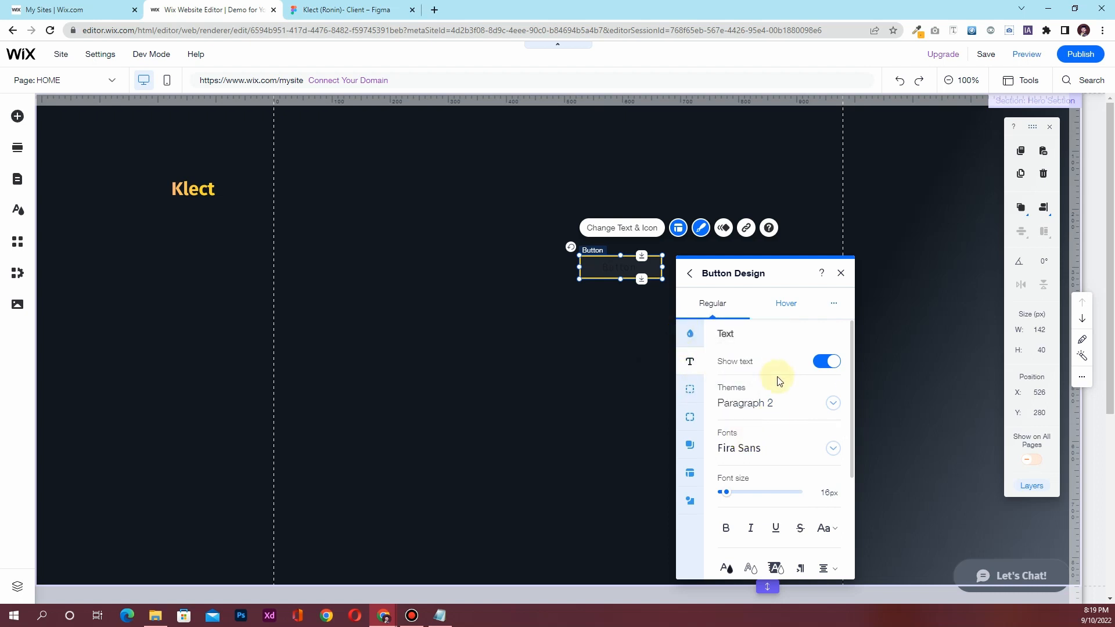
pyautogui.scroll(-2, 768, 438)
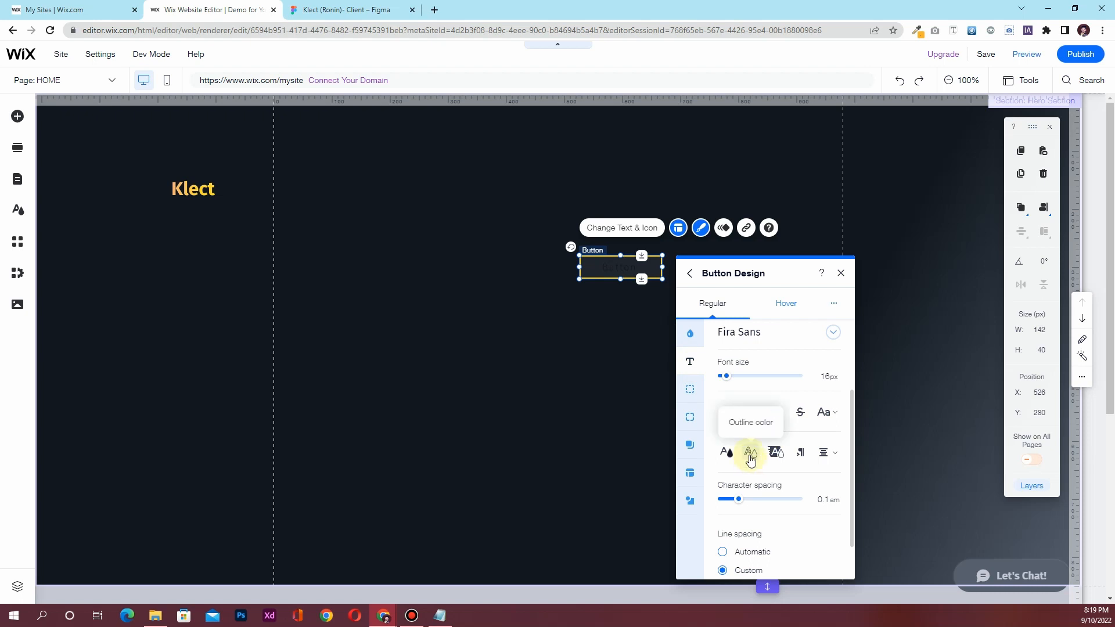
pyautogui.click(727, 453)
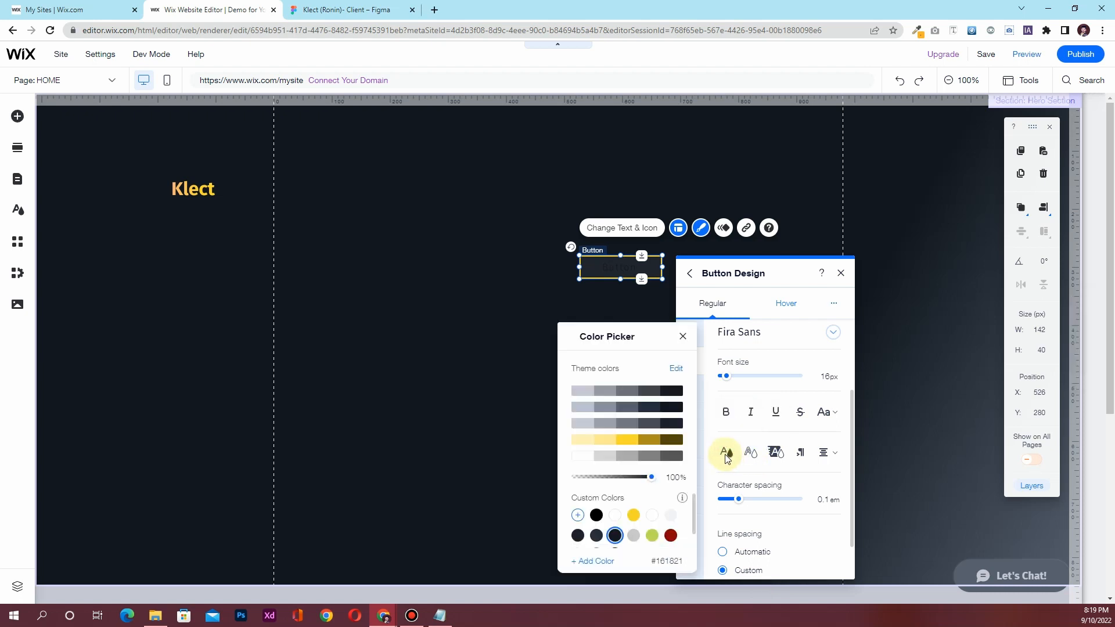
pyautogui.click(587, 457)
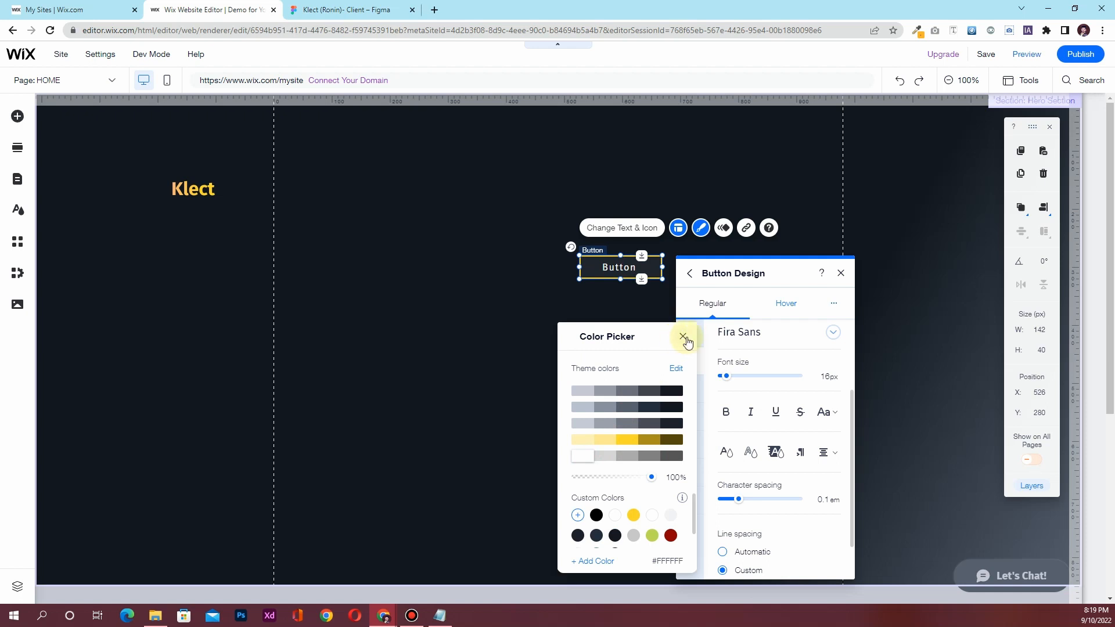
pyautogui.click(682, 337)
# Inspect Figma's Book a demo buttonBG layer: 160×40 with a 2px gradient border
pyautogui.click(345, 10)
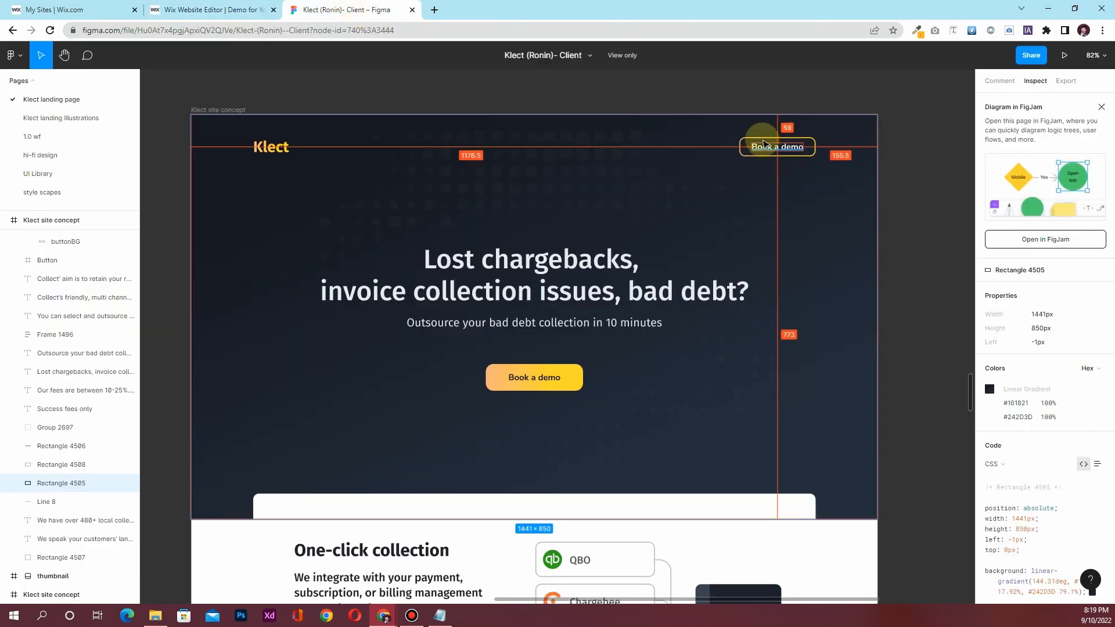
pyautogui.click(744, 145)
pyautogui.hscroll(5, 744, 145)
pyautogui.scroll(-1, 744, 145)
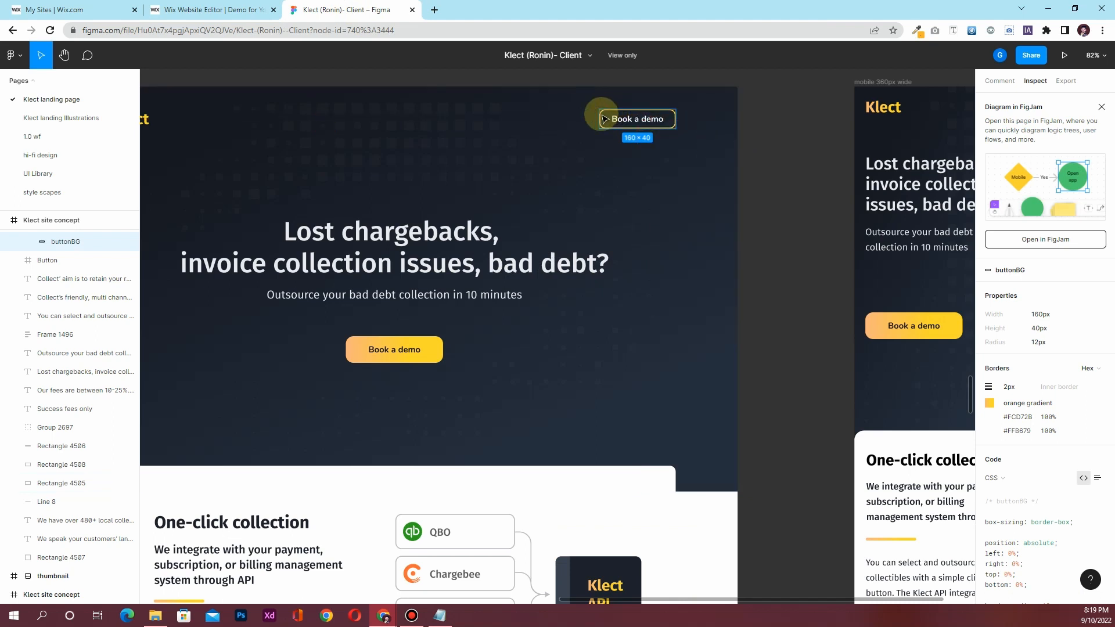
# Round the button's corners to a 10 px radius
pyautogui.click(221, 7)
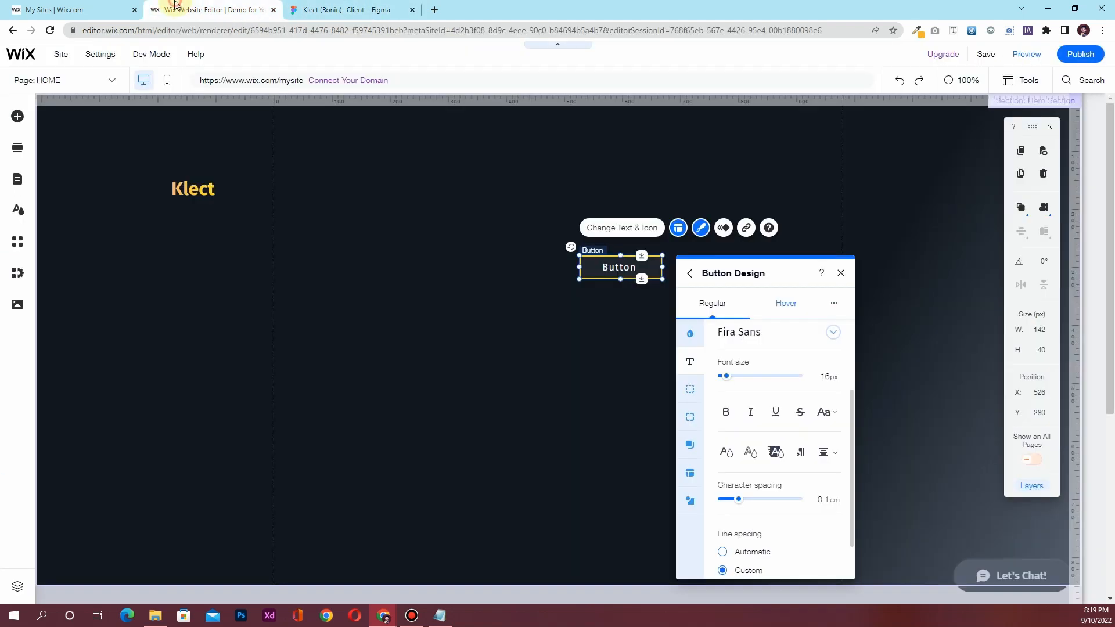
pyautogui.click(697, 425)
pyautogui.click(739, 371)
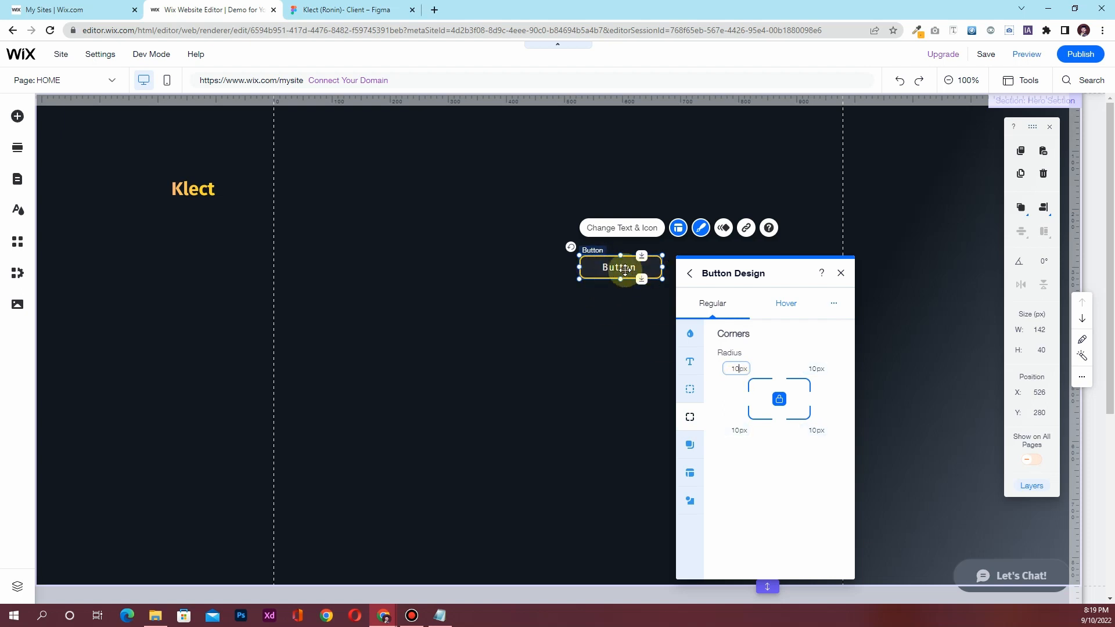
pyautogui.click(793, 311)
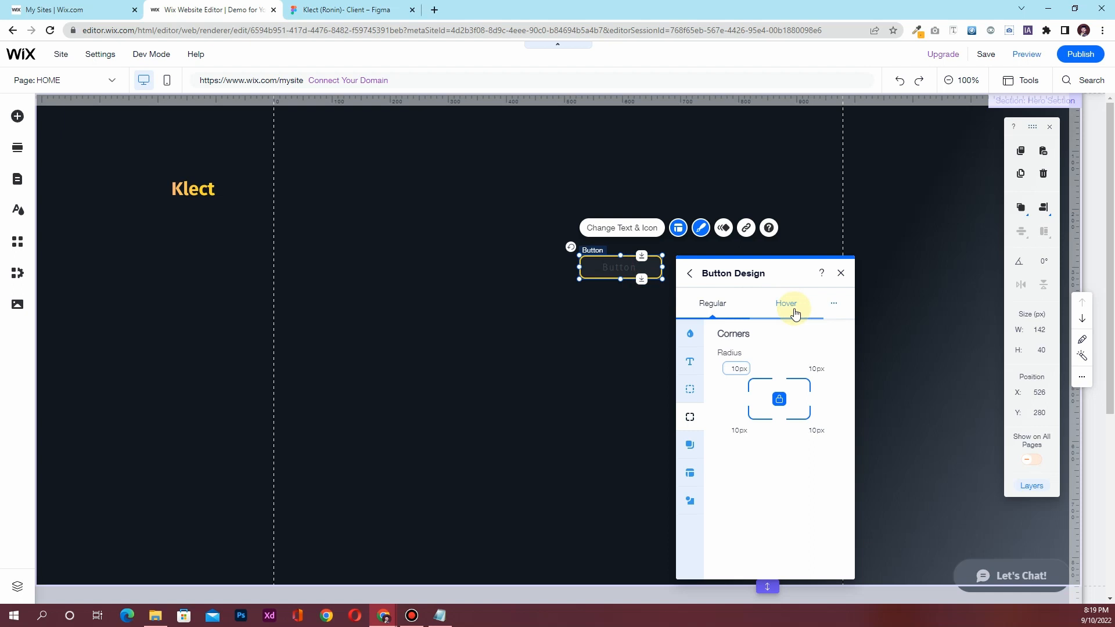
# Give the button's hover state a solid yellow background fill at 100% opacity
pyautogui.click(794, 312)
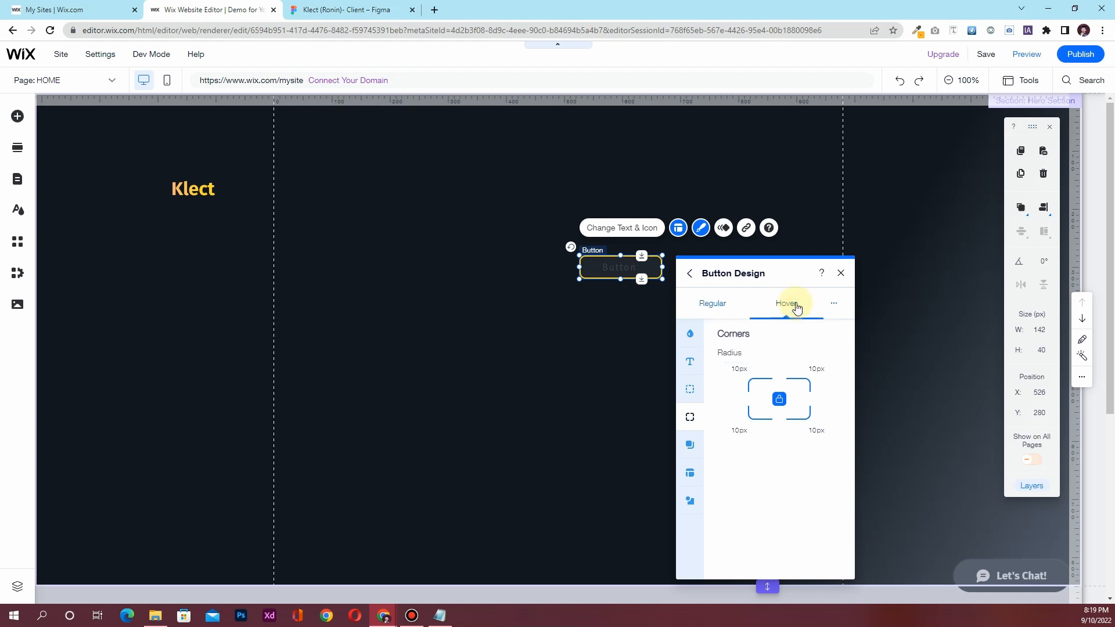
pyautogui.click(695, 337)
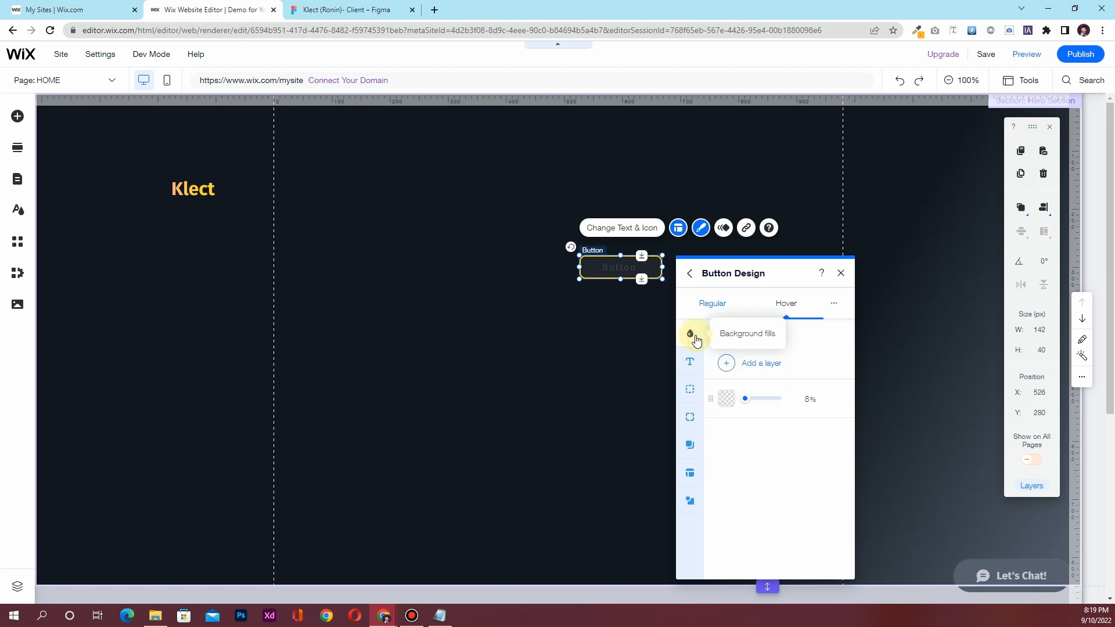
pyautogui.click(725, 399)
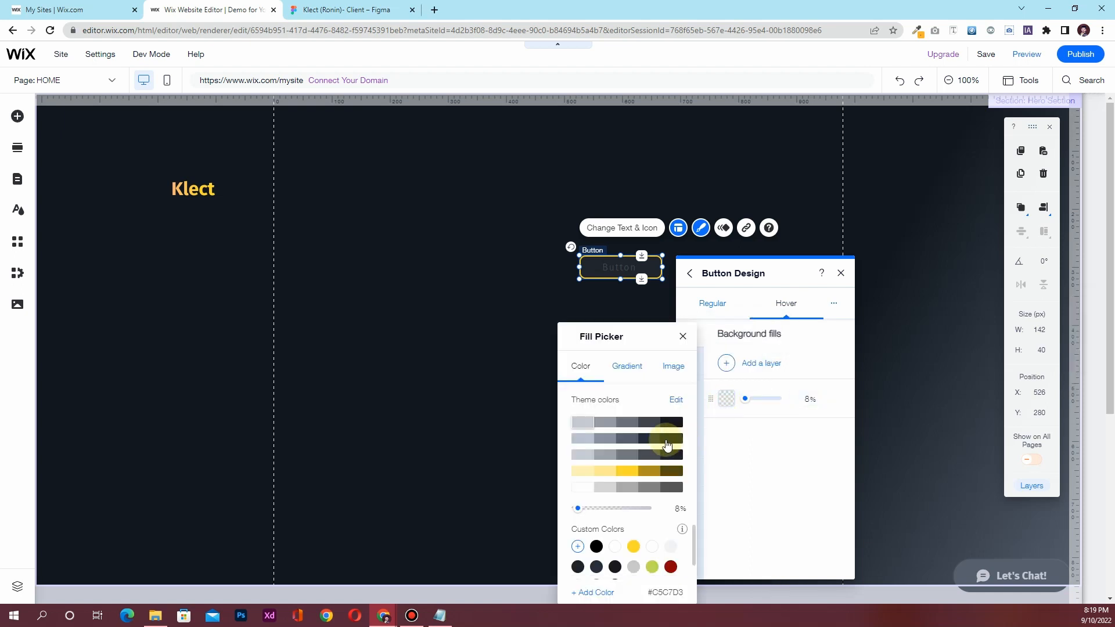
pyautogui.click(624, 471)
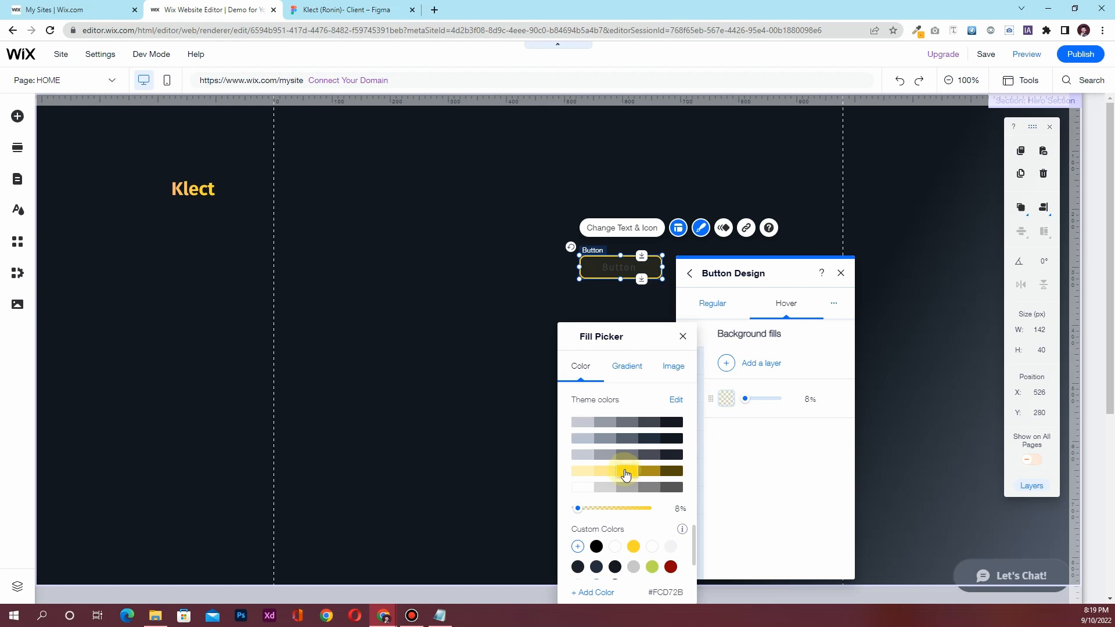
pyautogui.click(683, 338)
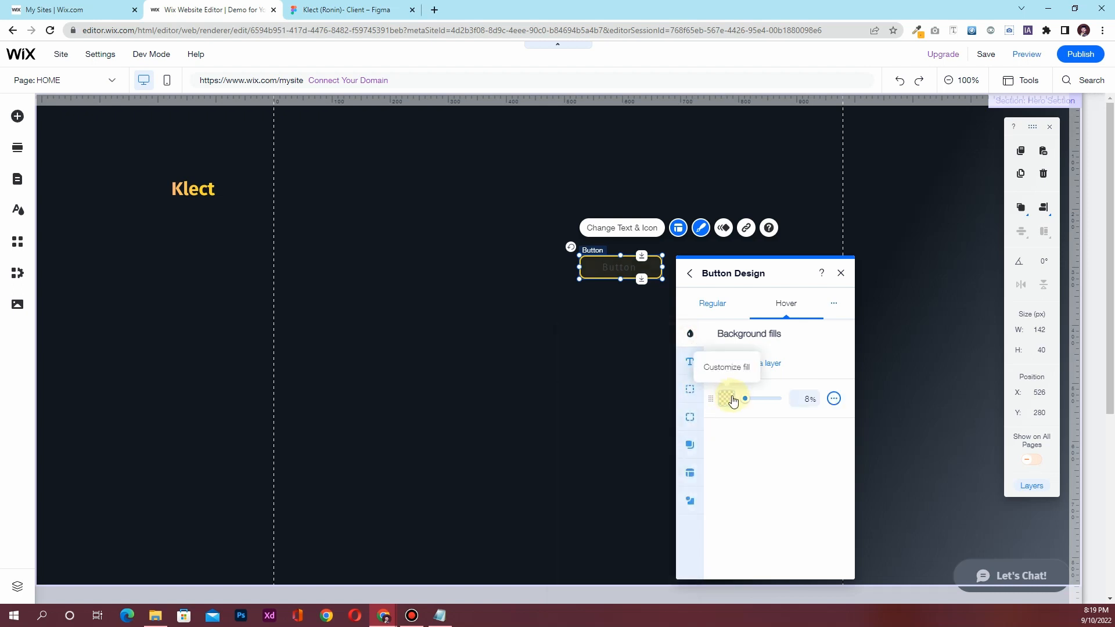
pyautogui.moveTo(745, 401); pyautogui.dragTo(785, 405)
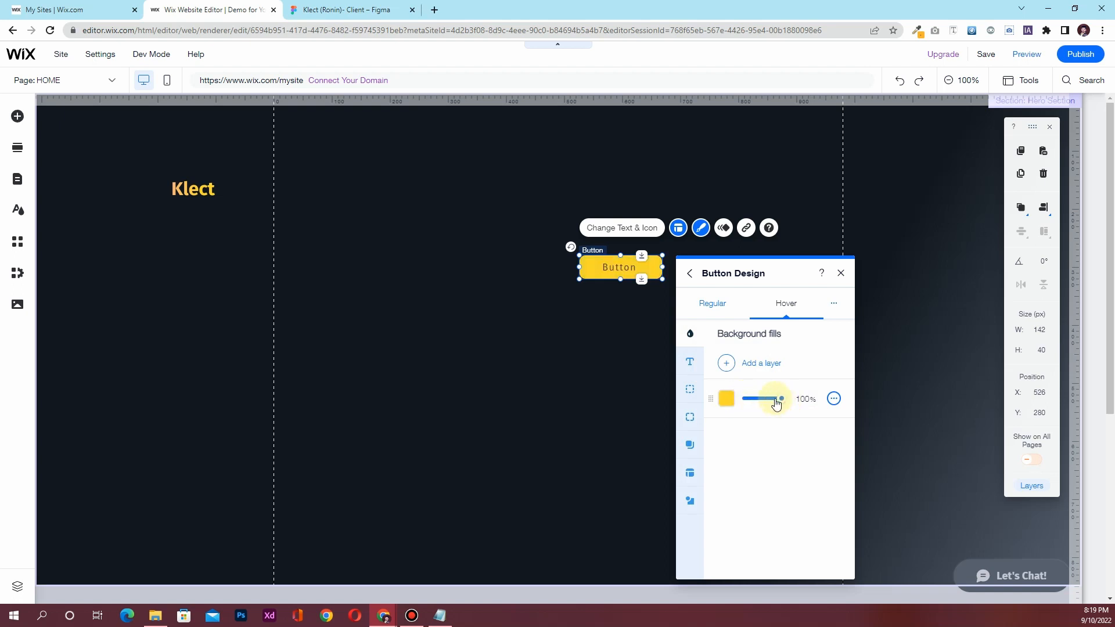
pyautogui.click(713, 305)
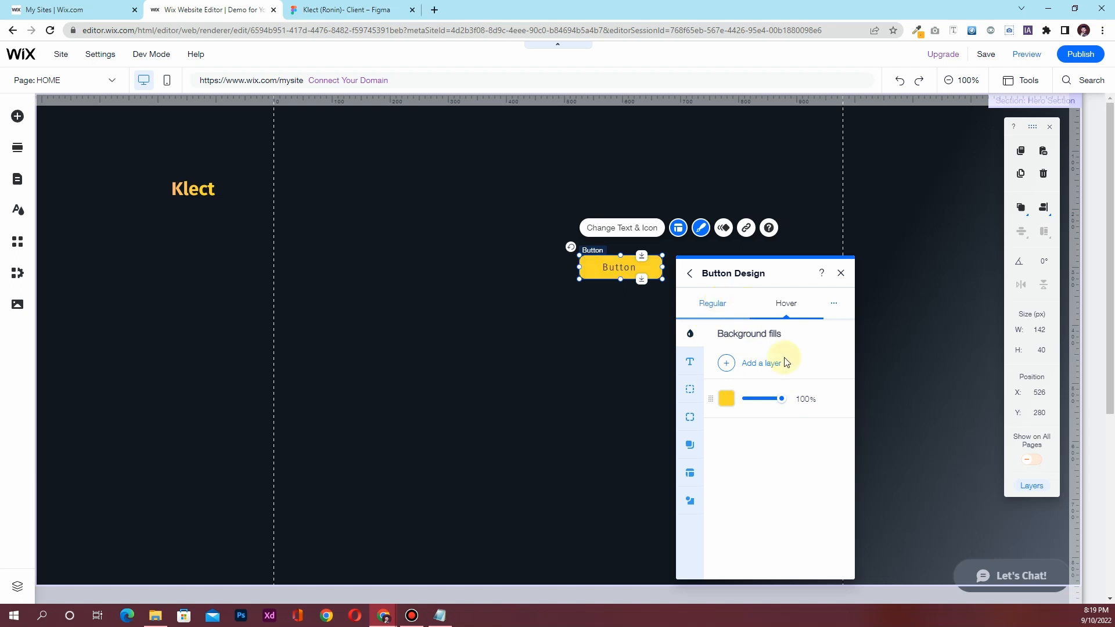
pyautogui.click(713, 303)
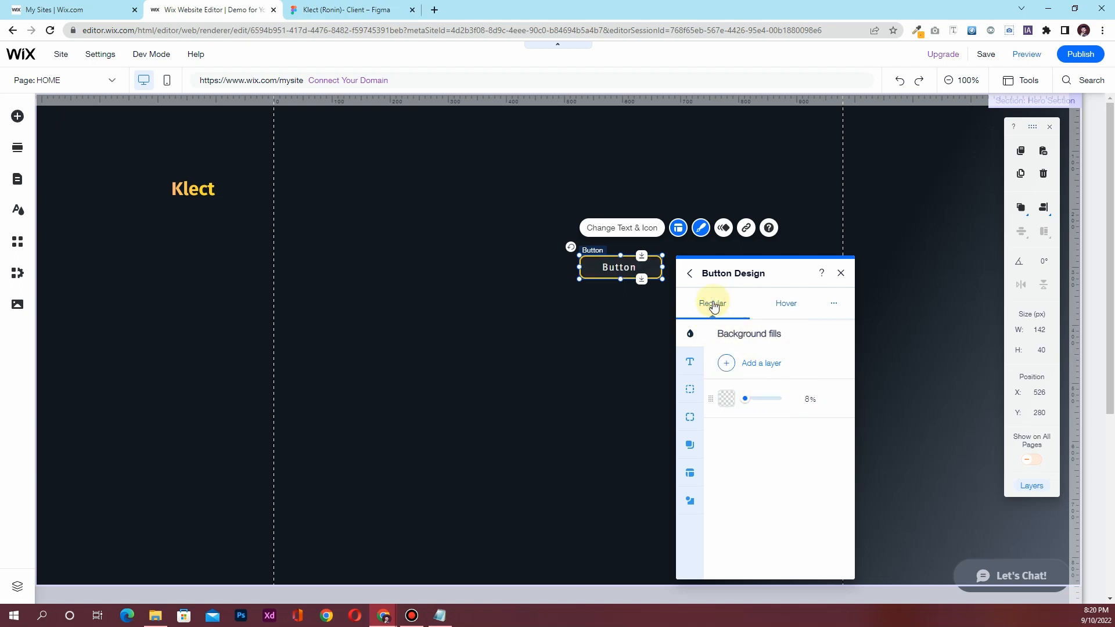
pyautogui.click(794, 310)
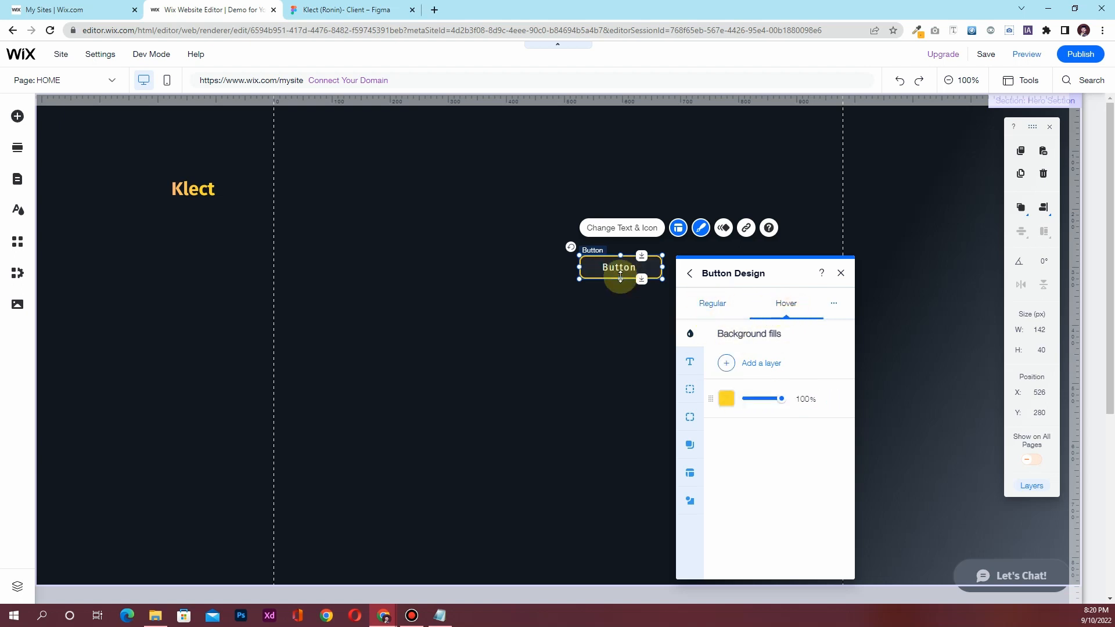
pyautogui.click(841, 274)
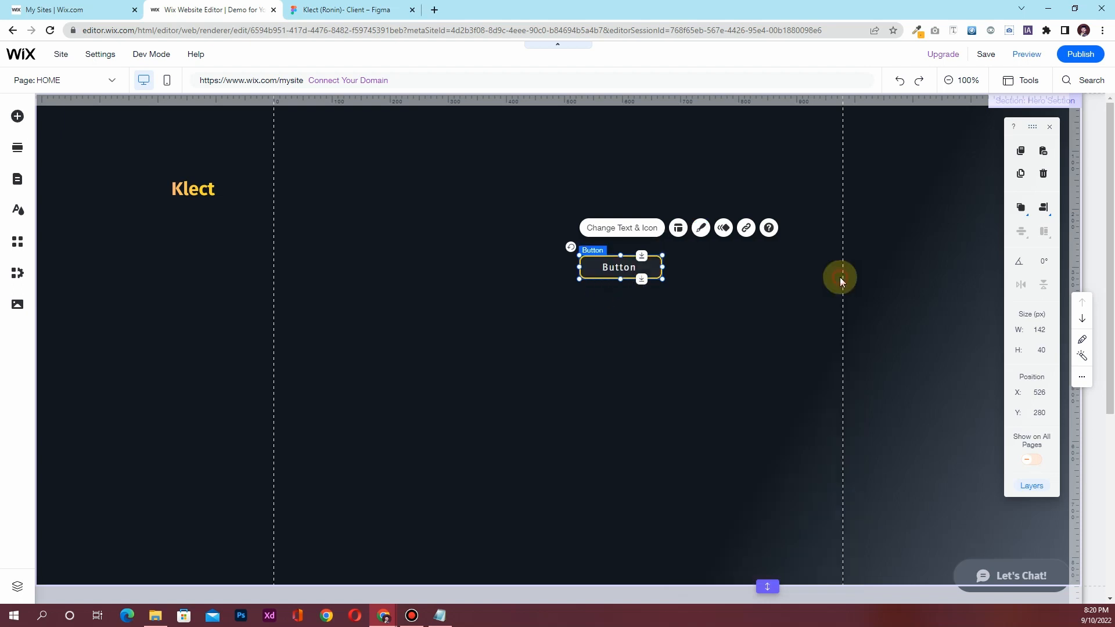
# Change the button label from 'Button' to 'Book a demo'
pyautogui.click(611, 232)
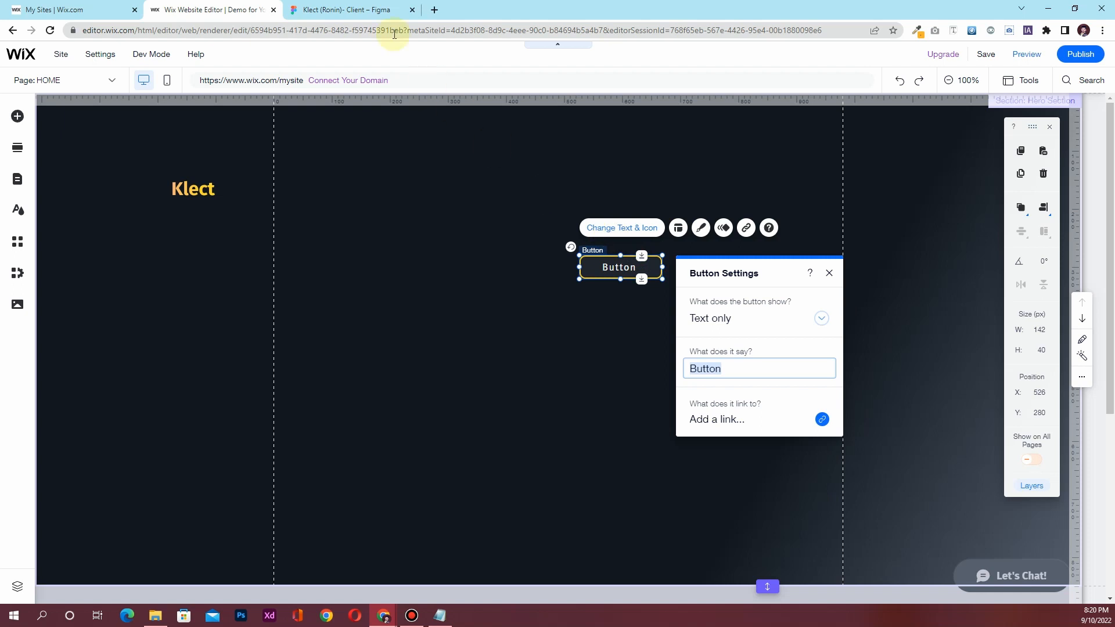
pyautogui.click(366, 6)
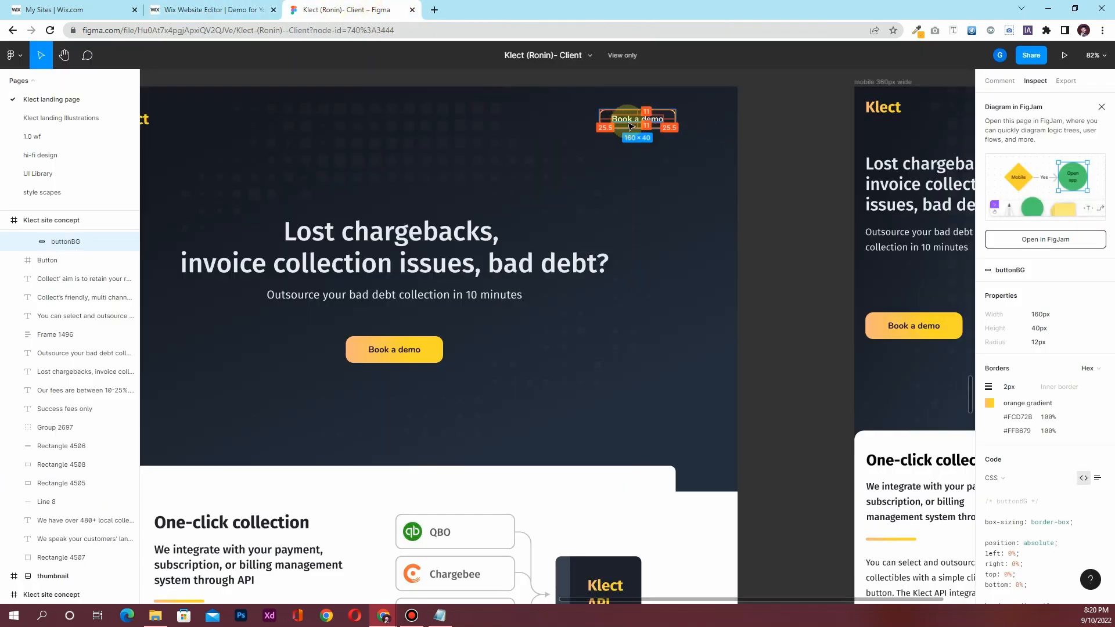
pyautogui.click(228, 11)
pyautogui.click(729, 369)
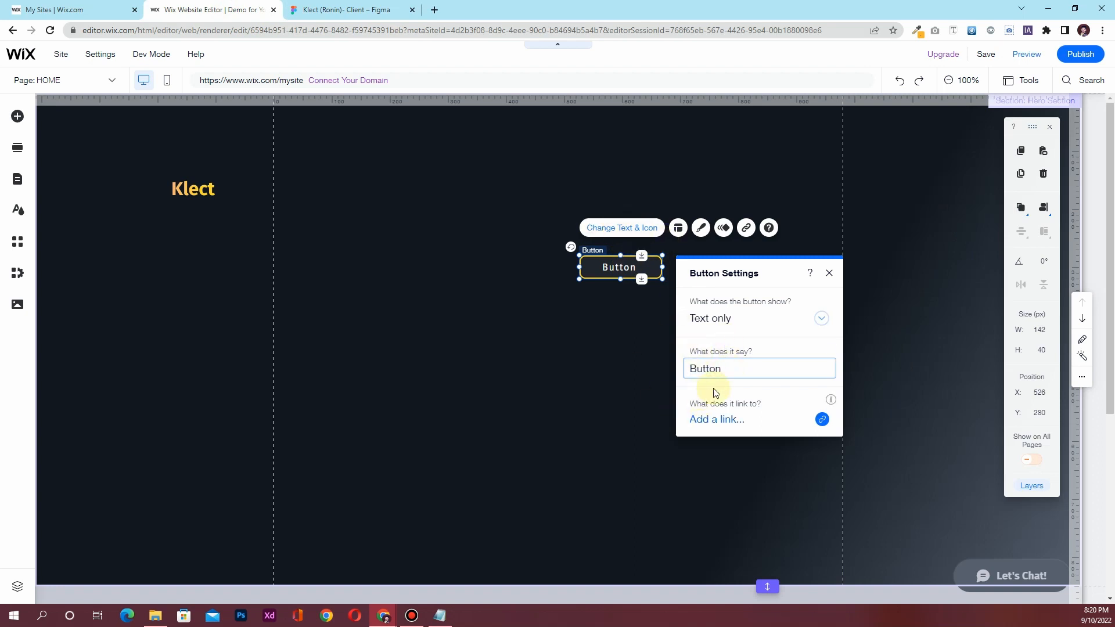
pyautogui.moveTo(722, 369); pyautogui.dragTo(695, 368)
pyautogui.press('BackSpace')
pyautogui.write('ook a ')
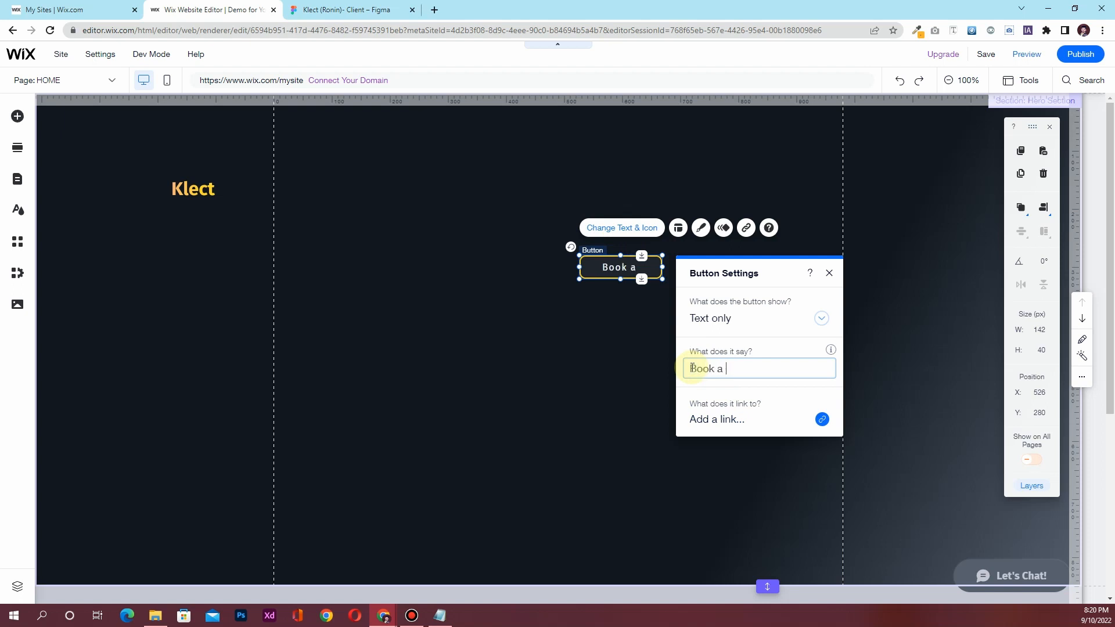
pyautogui.write('de mo')
pyautogui.click(829, 273)
# Resize the Book a demo button to 160 px wide and 50 px tall
pyautogui.click(1038, 329)
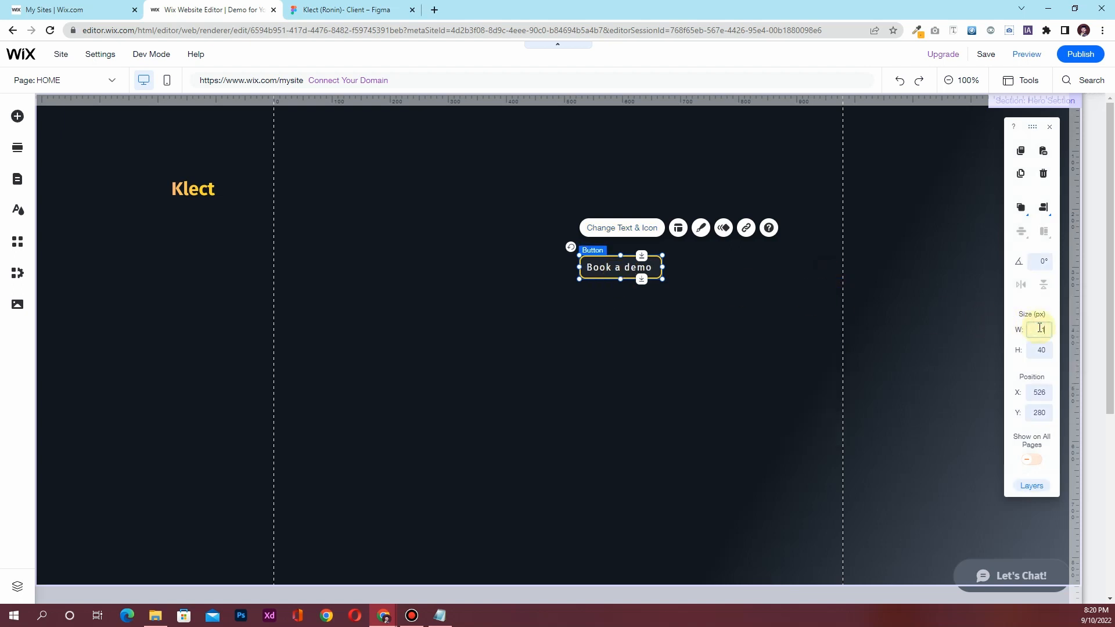
pyautogui.press('Return')
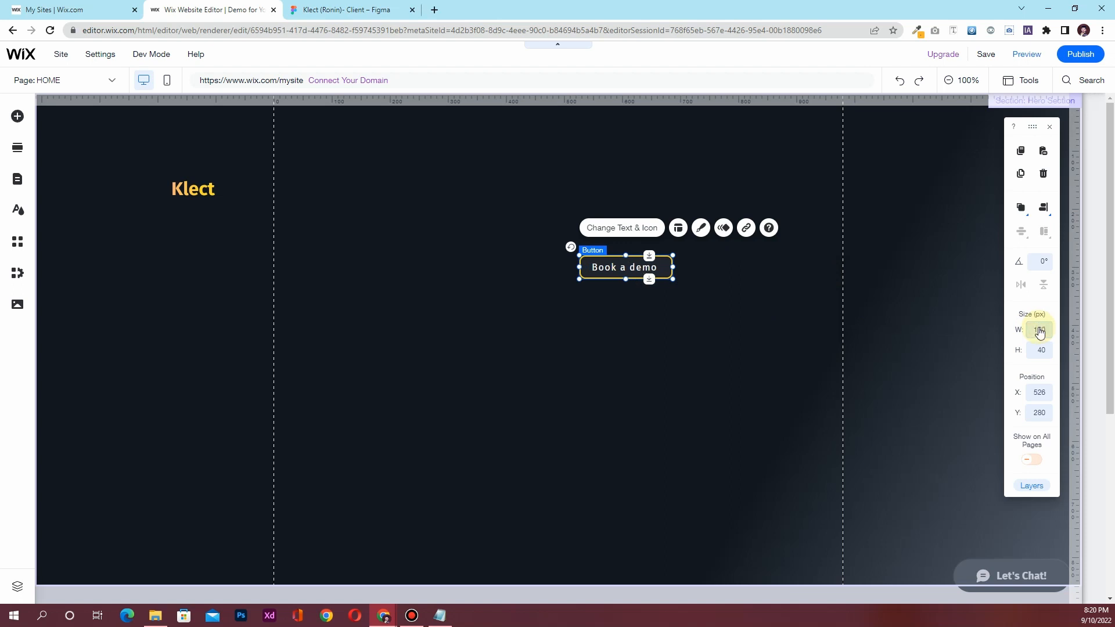
pyautogui.click(614, 320)
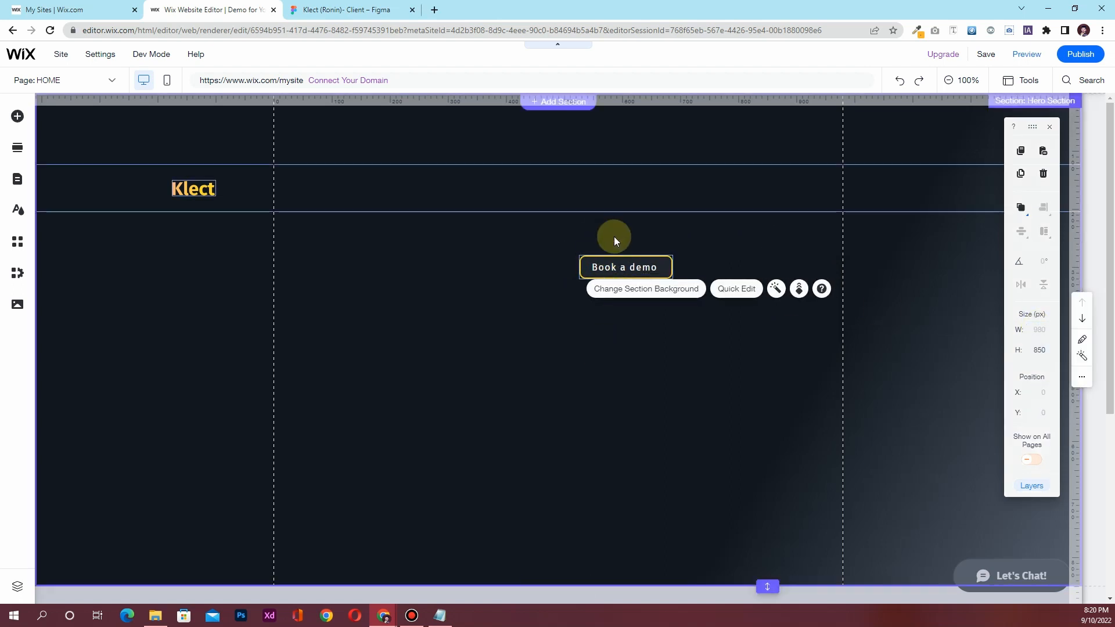
pyautogui.click(625, 266)
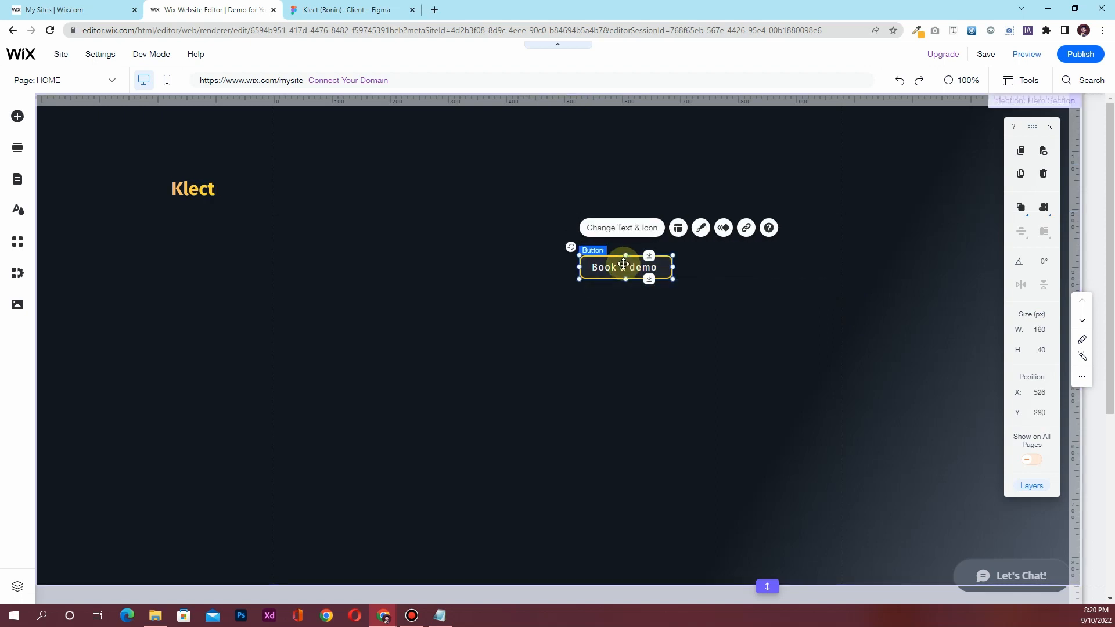
pyautogui.click(1044, 351)
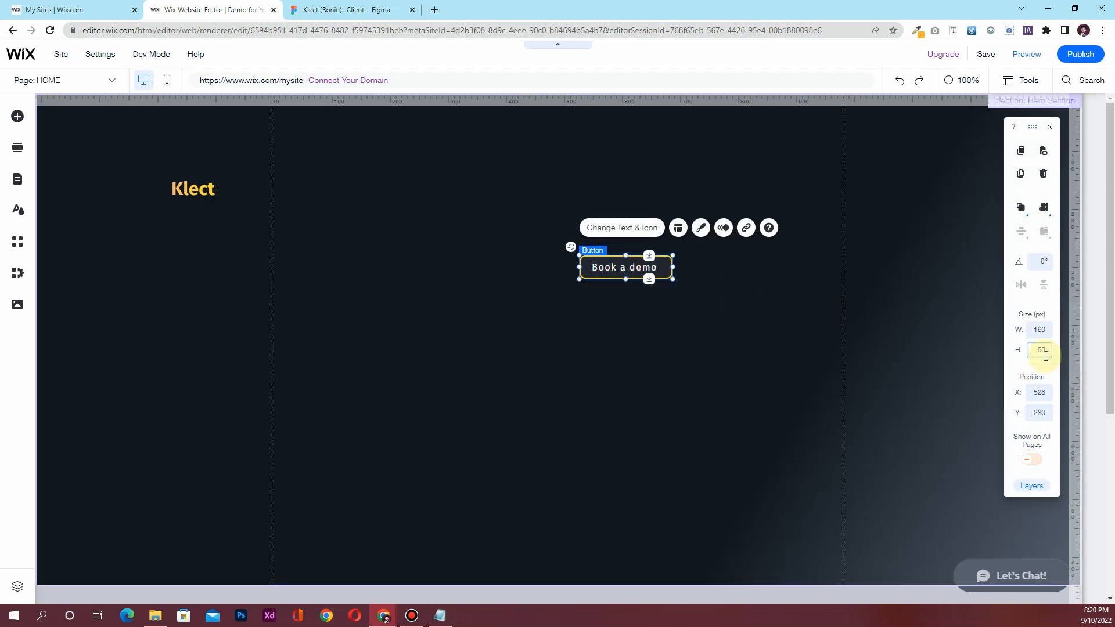
pyautogui.write('50')
pyautogui.press('Return')
pyautogui.click(665, 315)
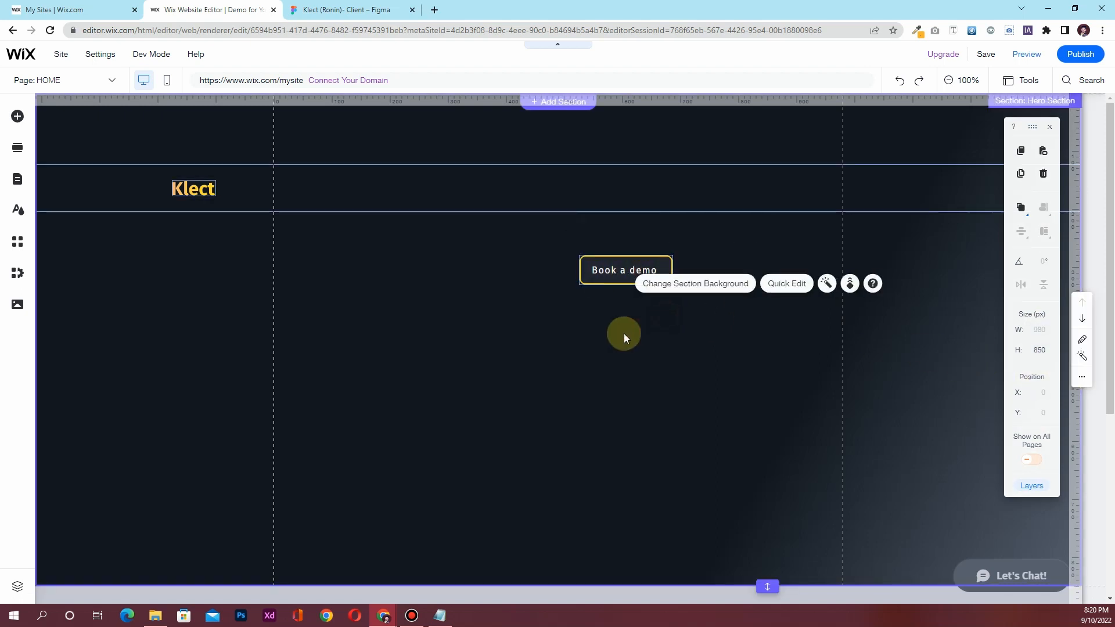
pyautogui.click(610, 278)
# Drop the Book a demo button into Column 2 and right-align it at X 1025
pyautogui.moveTo(611, 278); pyautogui.dragTo(801, 192)
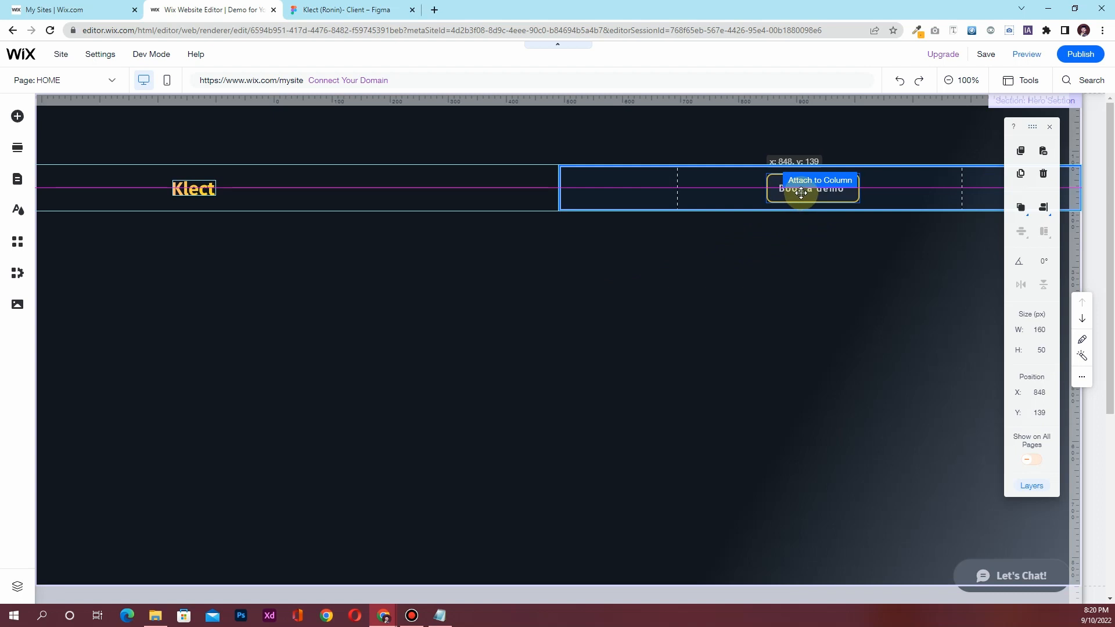
pyautogui.moveTo(802, 193); pyautogui.dragTo(802, 193)
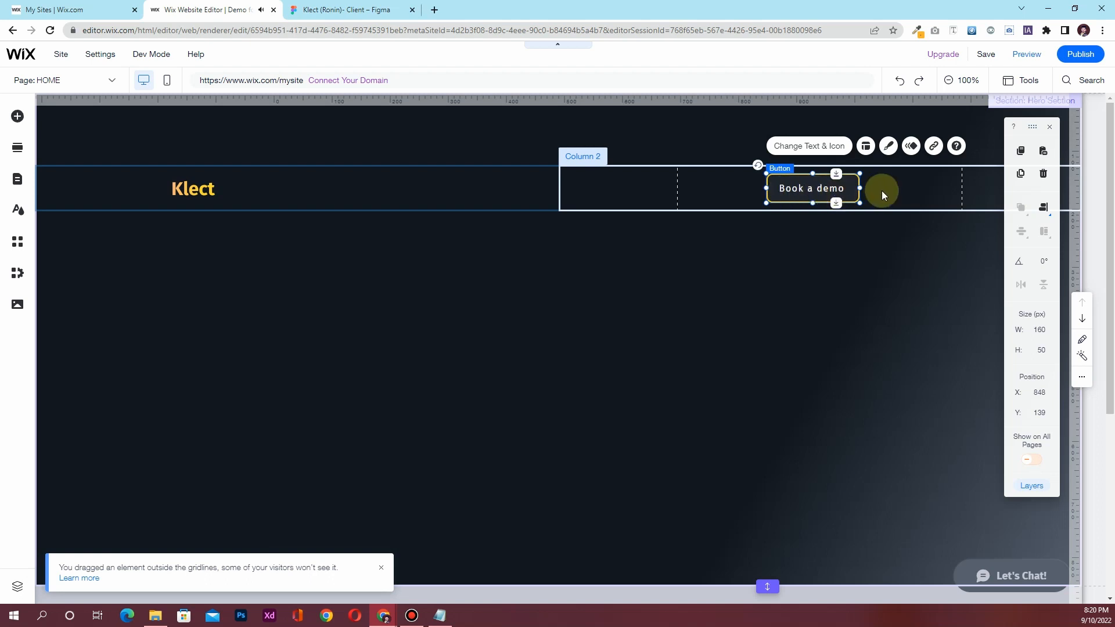
pyautogui.moveTo(1043, 209)
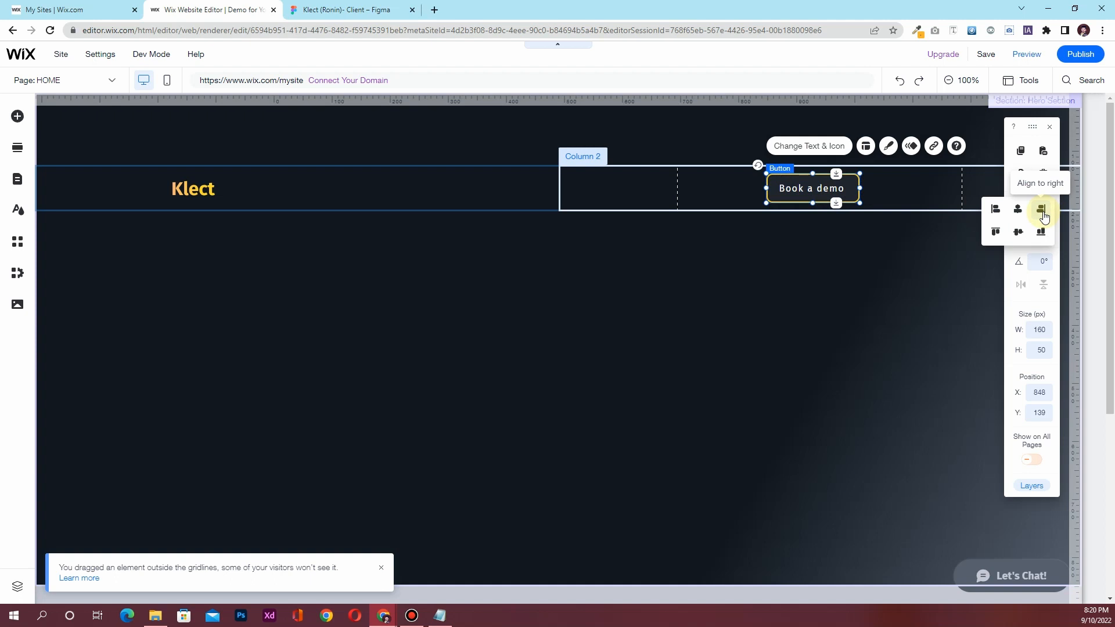
pyautogui.click(1044, 214)
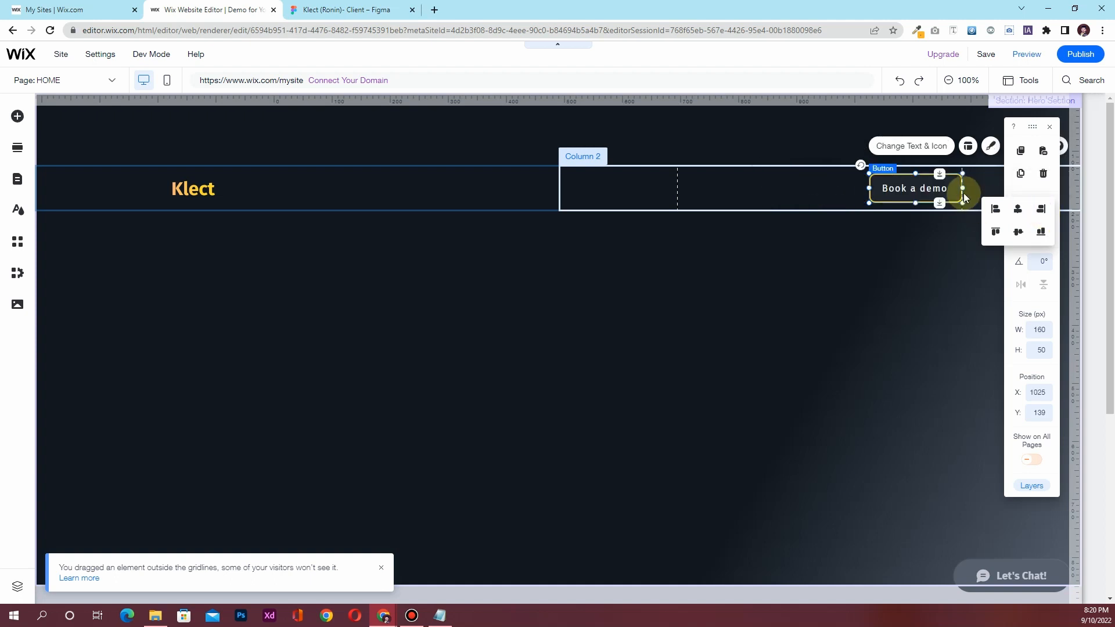
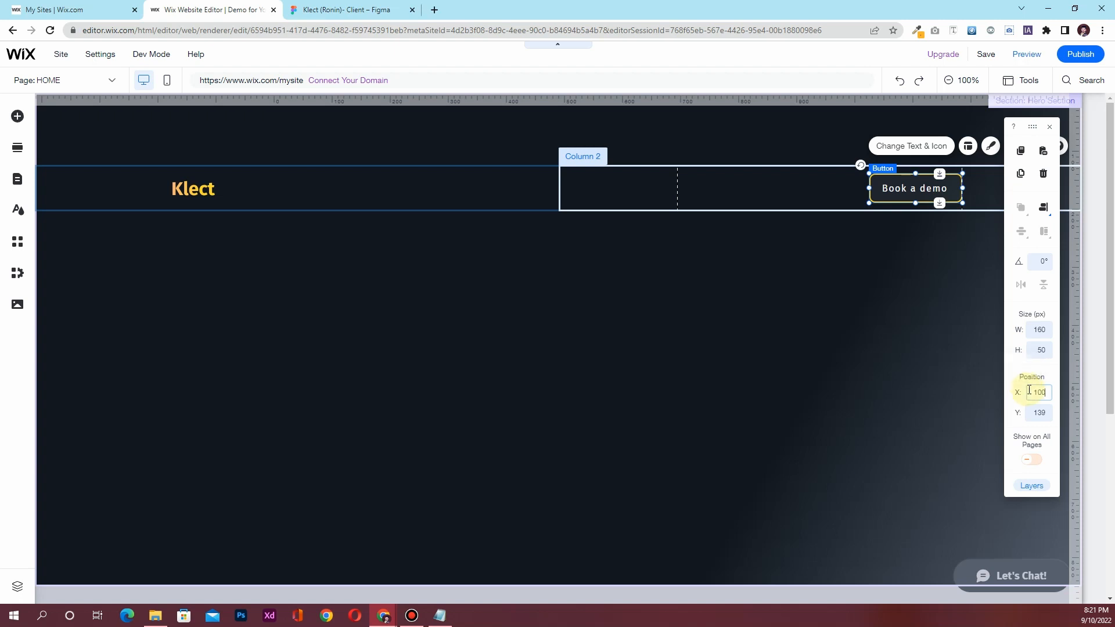
# Shift the Book a demo button to X 1000
pyautogui.press('Return')
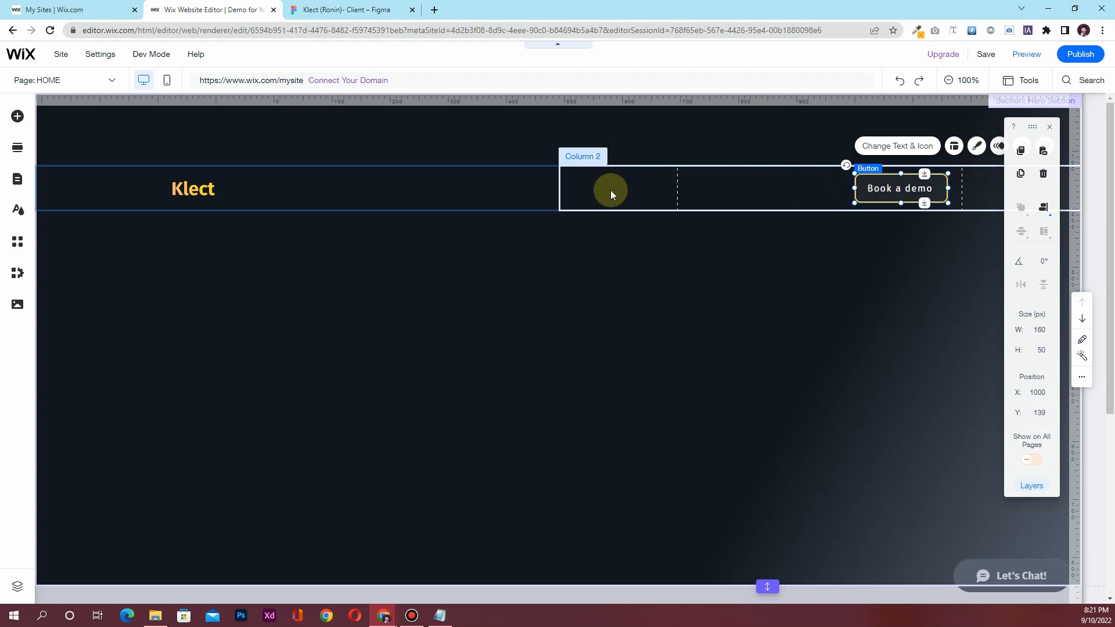
pyautogui.click(343, 193)
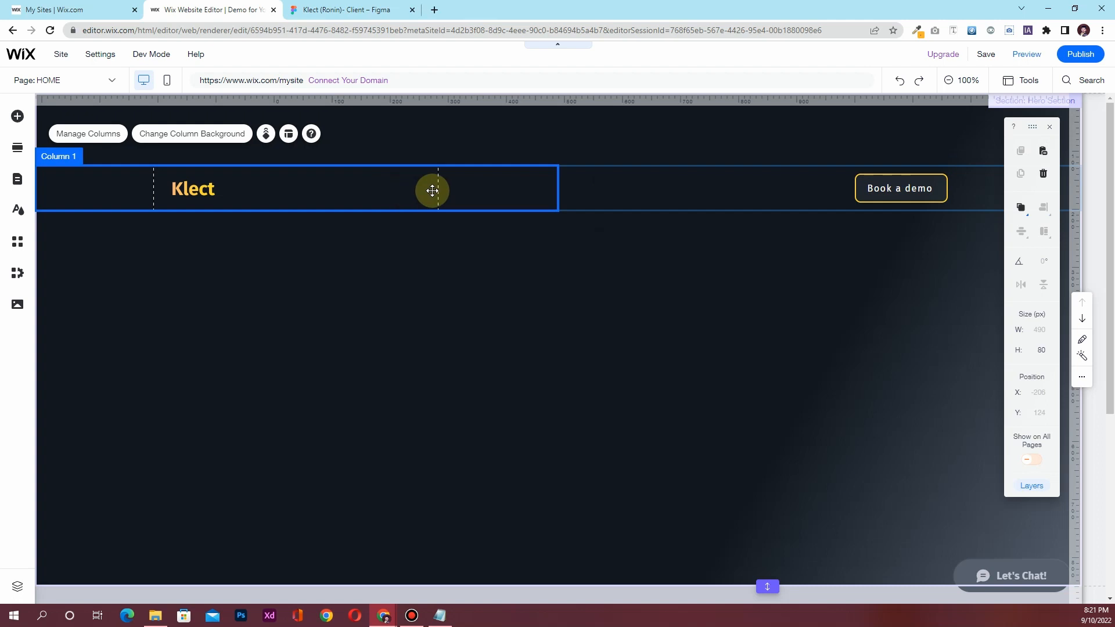
pyautogui.click(528, 298)
# Raise the header strip holding Klect and the button from Y 100 to Y 50
pyautogui.click(583, 191)
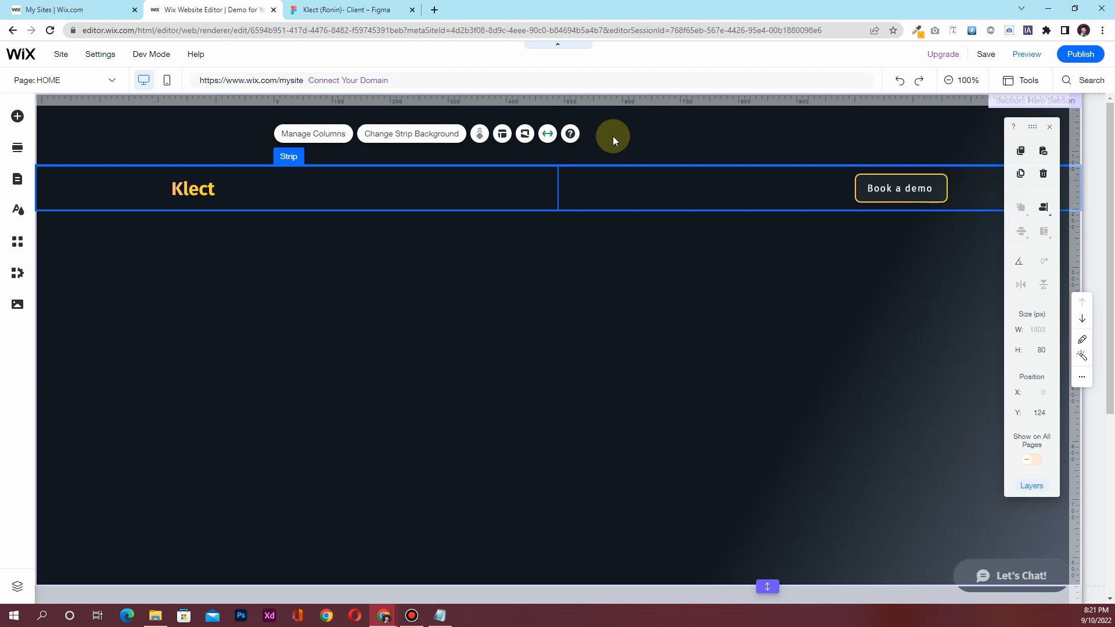
pyautogui.click(1037, 417)
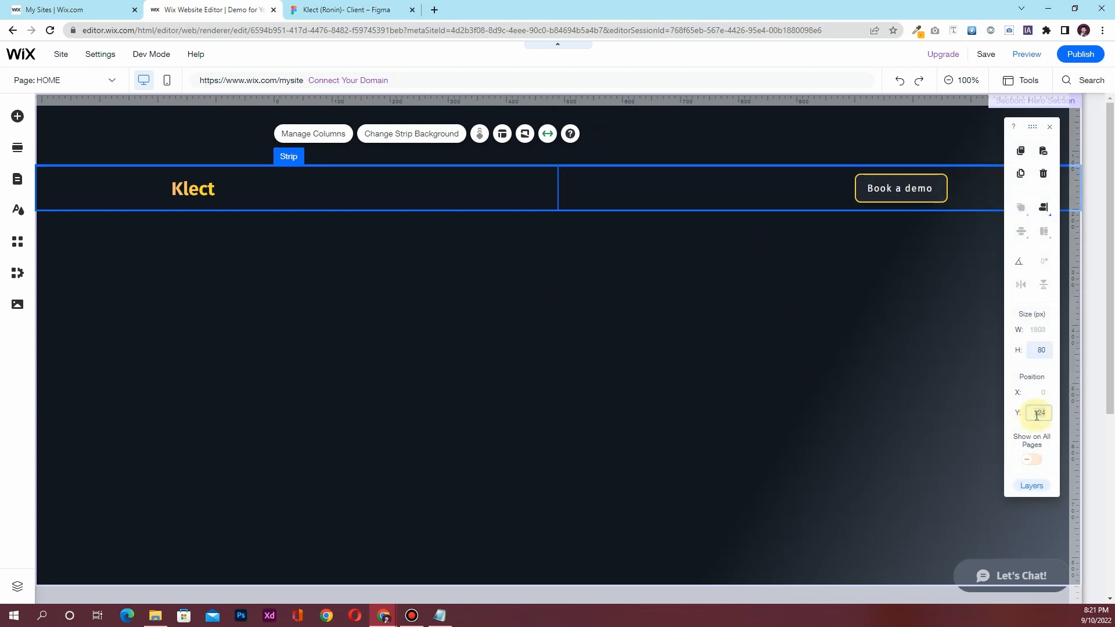
pyautogui.press('Return')
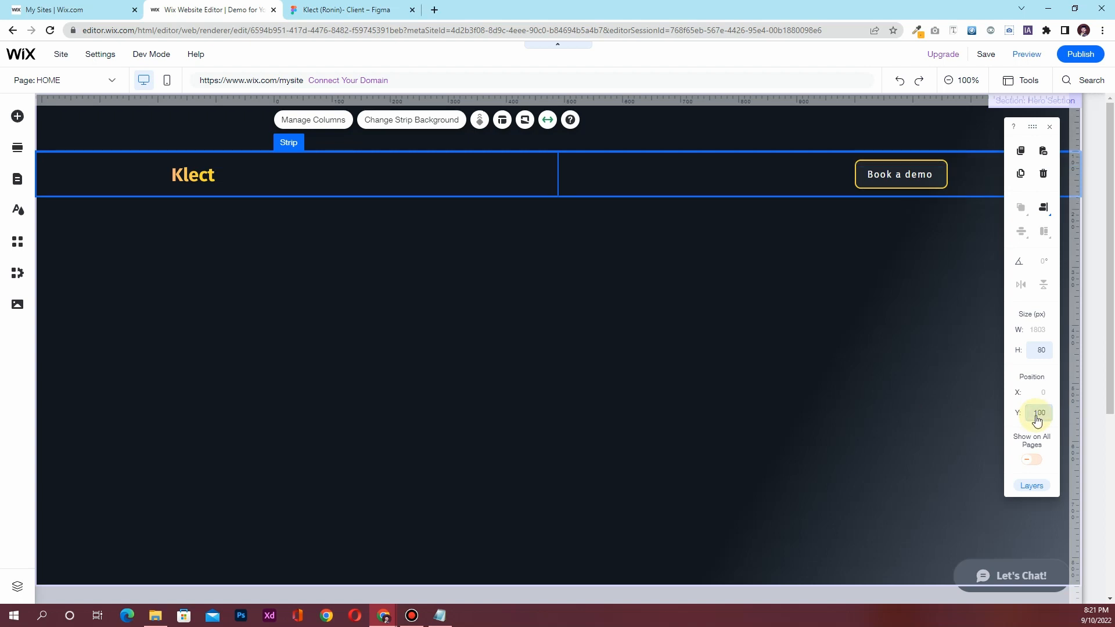
pyautogui.click(1037, 416)
pyautogui.press('Return')
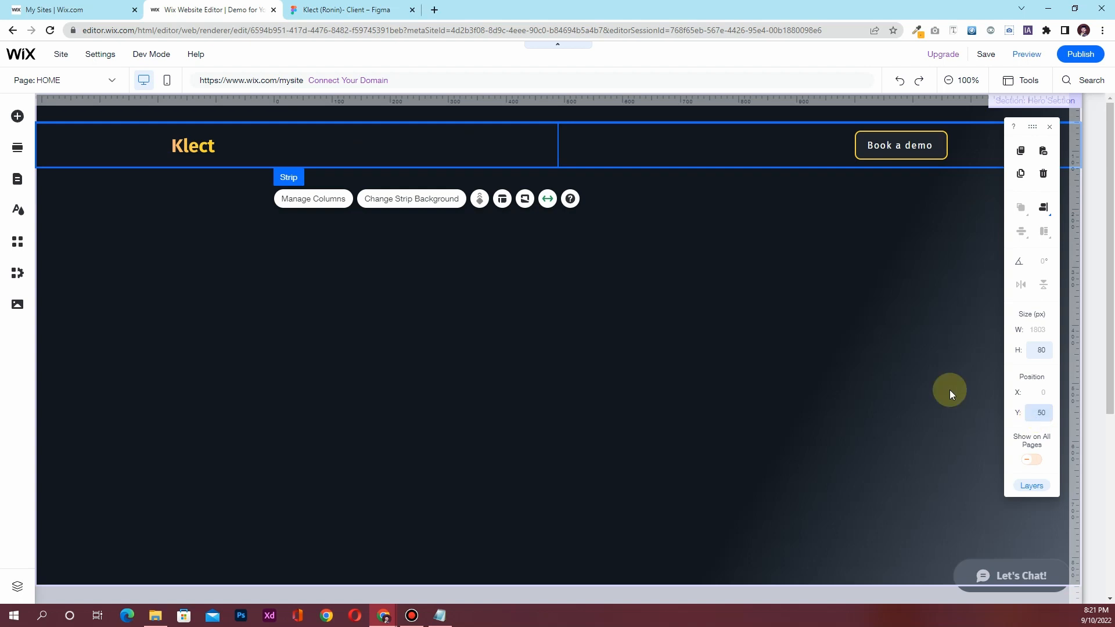
pyautogui.click(267, 290)
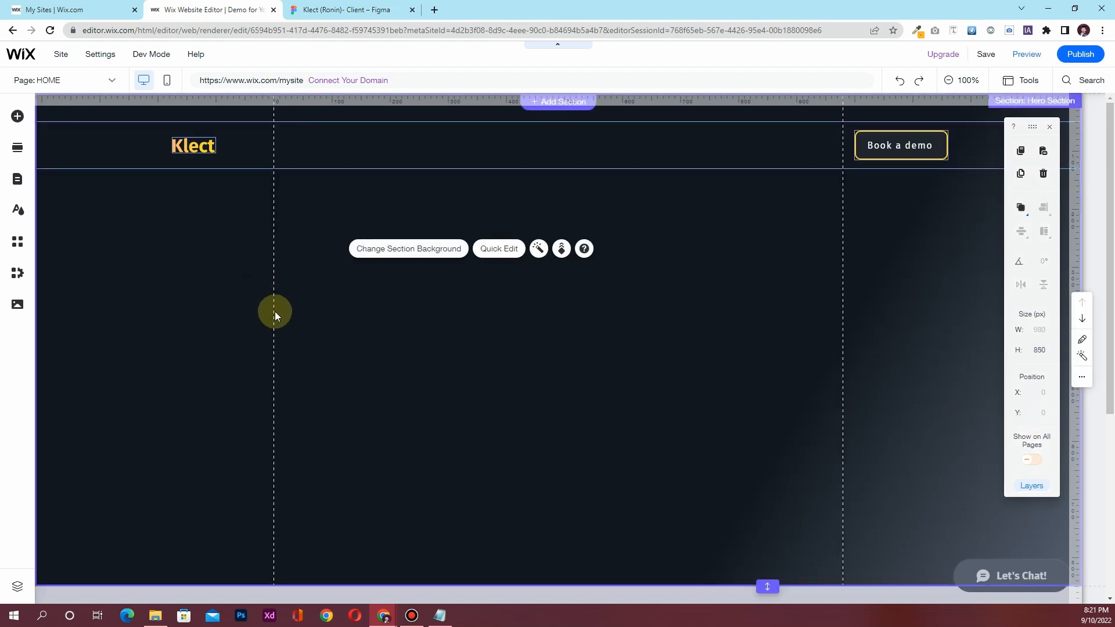
pyautogui.scroll(-3, 300, 364)
pyautogui.scroll(3, 291, 361)
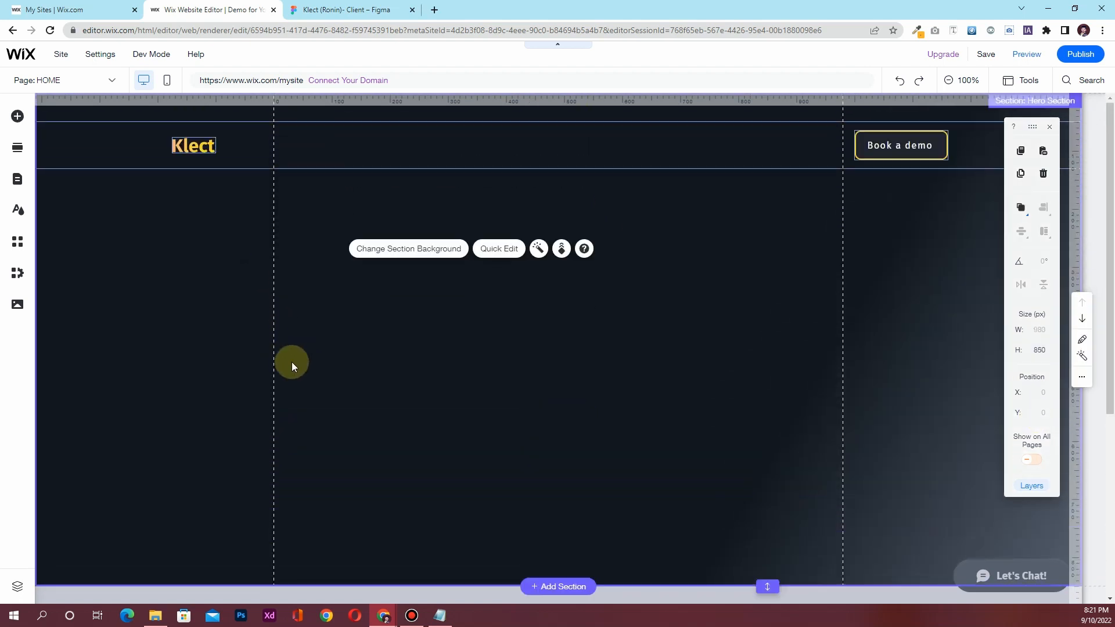
pyautogui.click(314, 10)
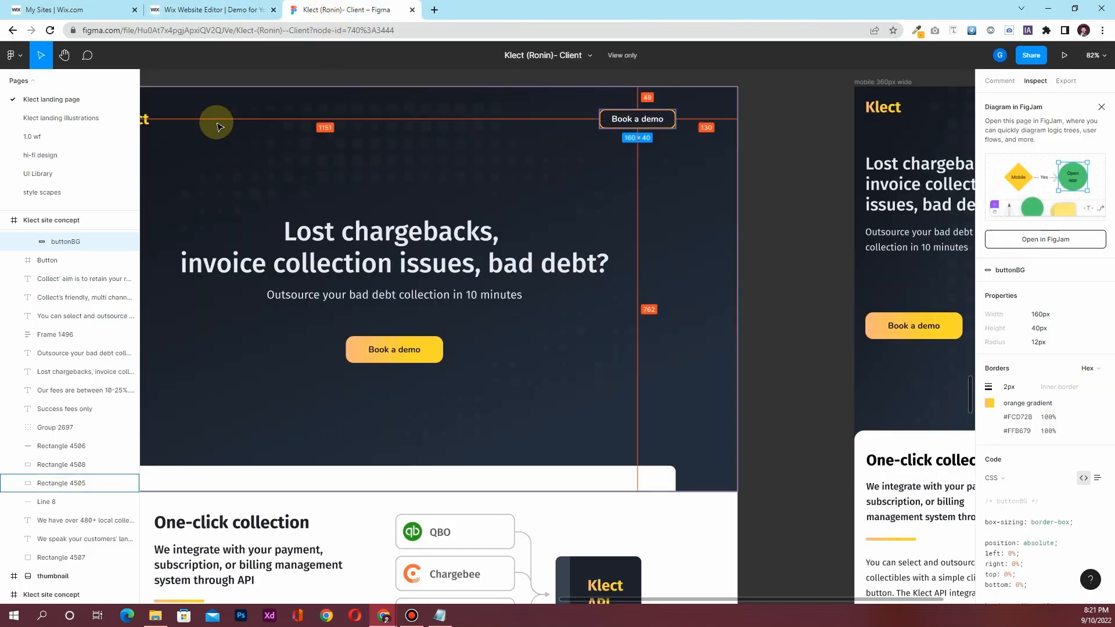
pyautogui.moveTo(660, 356); pyautogui.dragTo(789, 363)
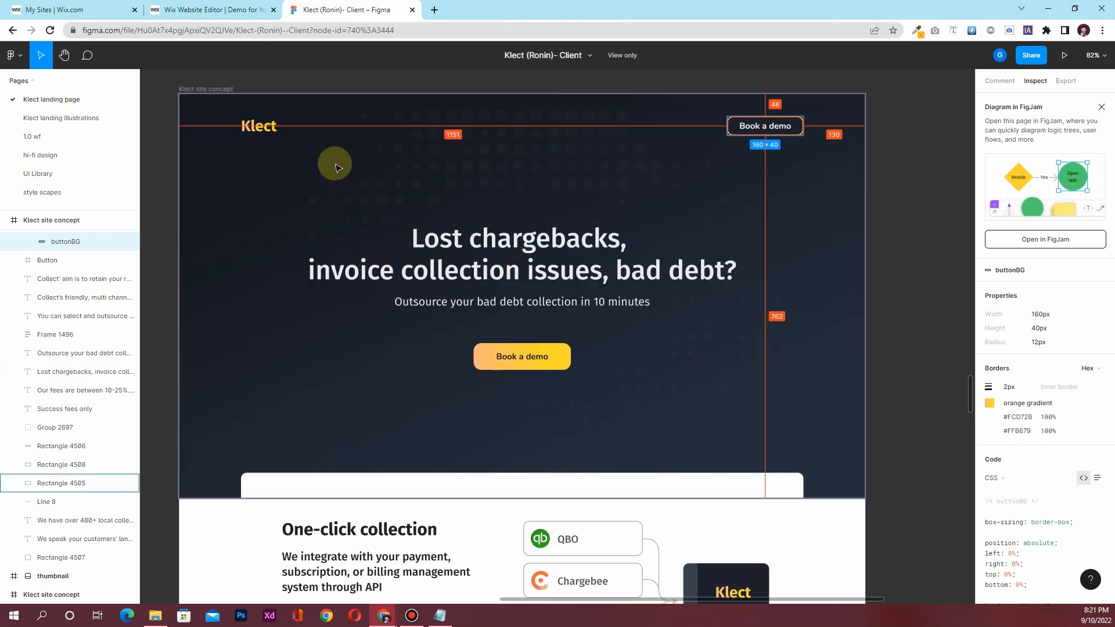
pyautogui.click(211, 9)
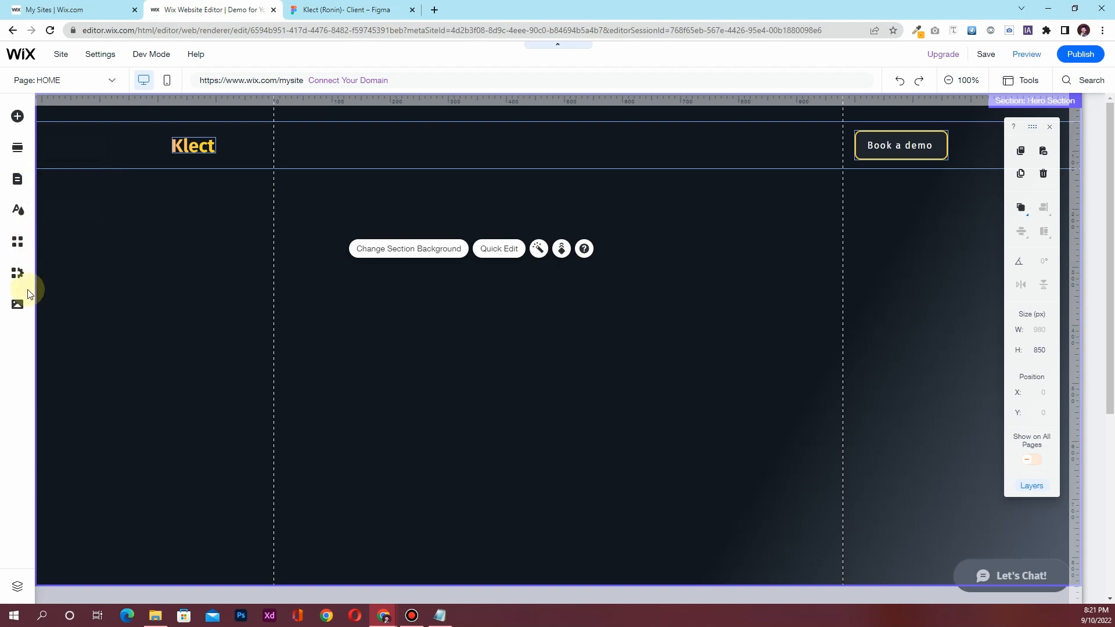
# Add Frame.png from the site files, then delete the wrongly added image
pyautogui.click(28, 305)
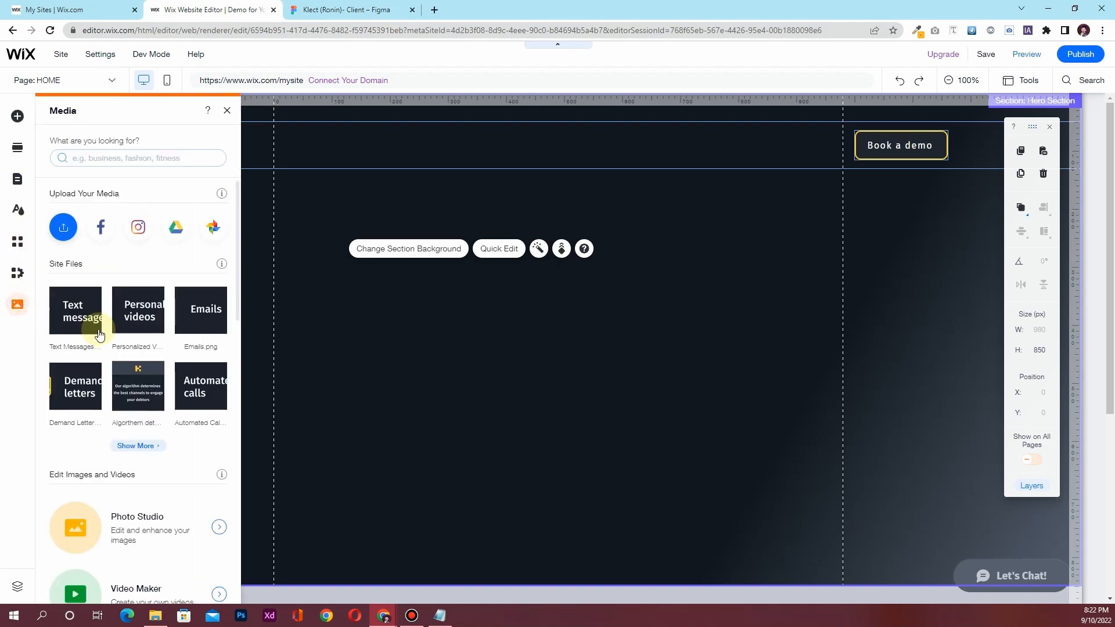
pyautogui.click(135, 446)
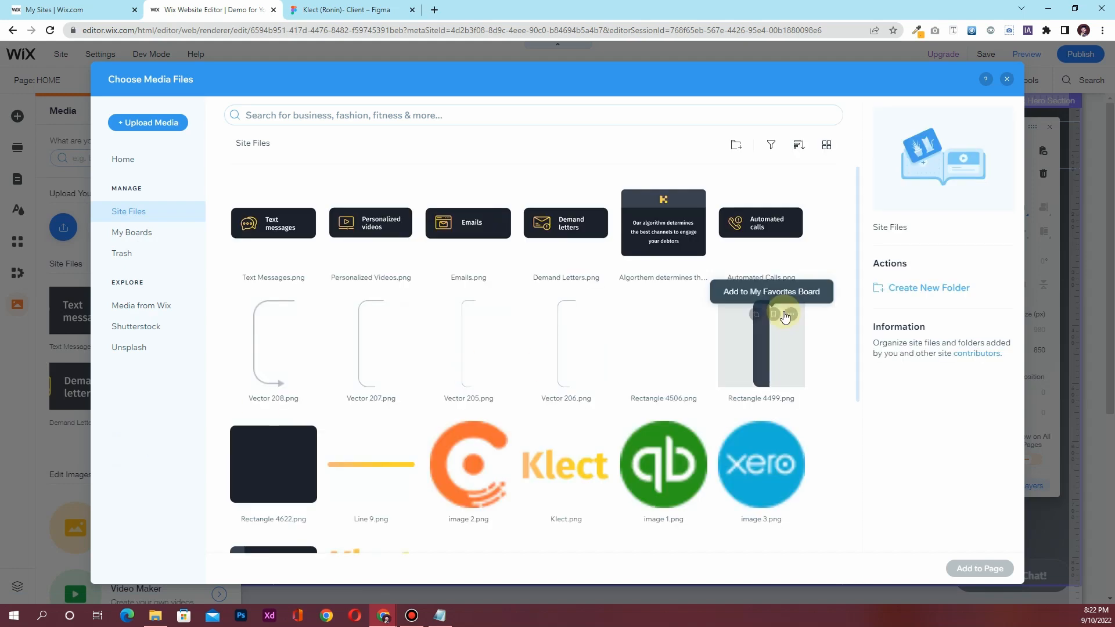
pyautogui.scroll(-4, 667, 371)
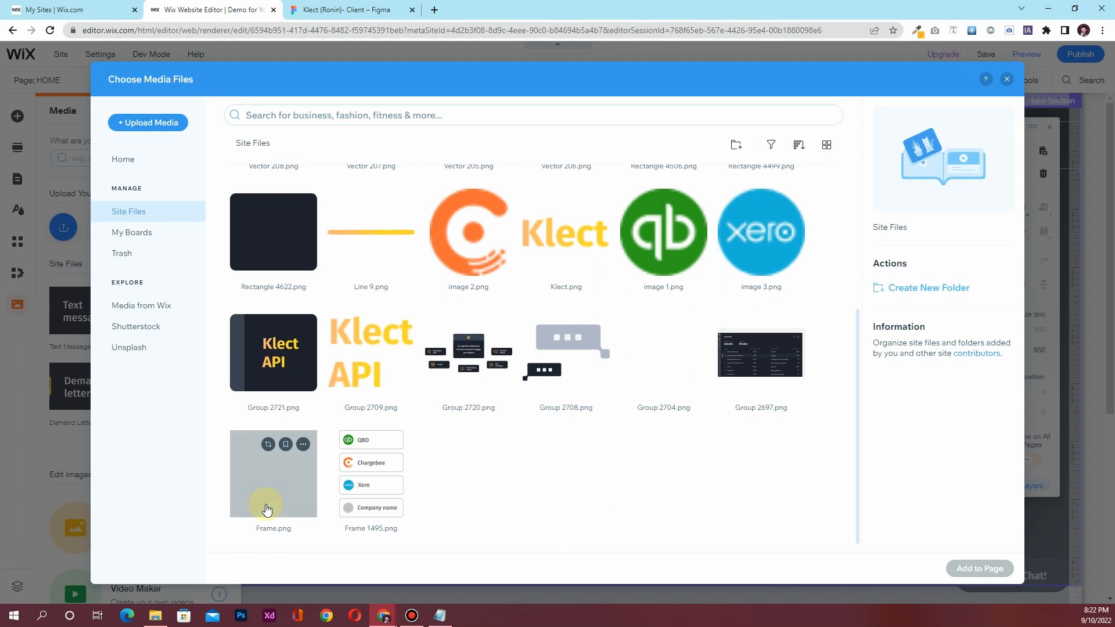
pyautogui.click(267, 510)
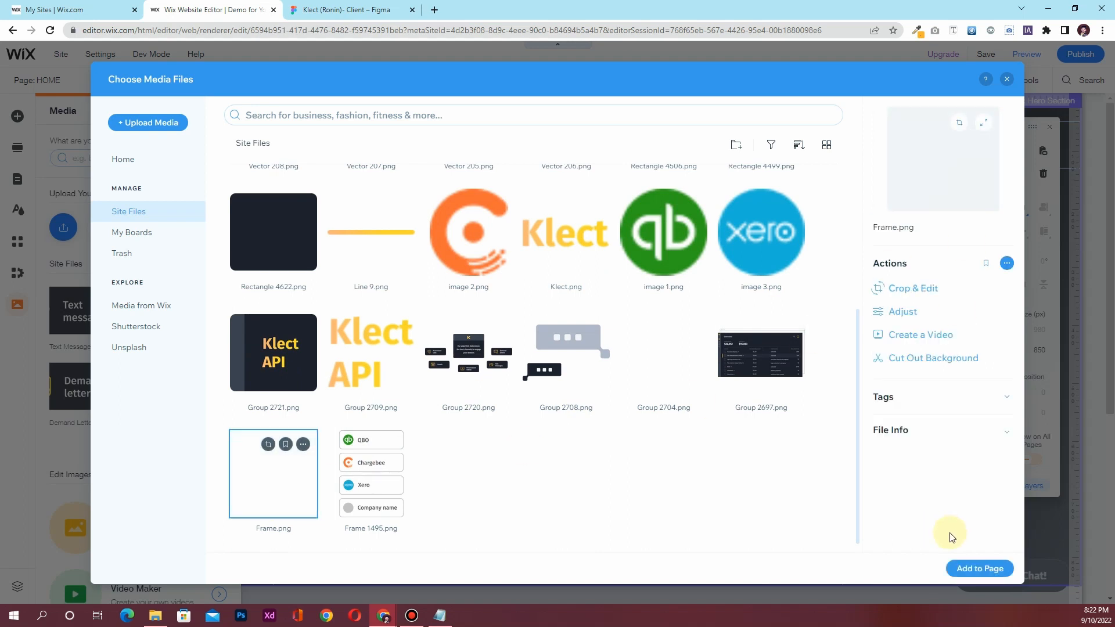
pyautogui.click(987, 568)
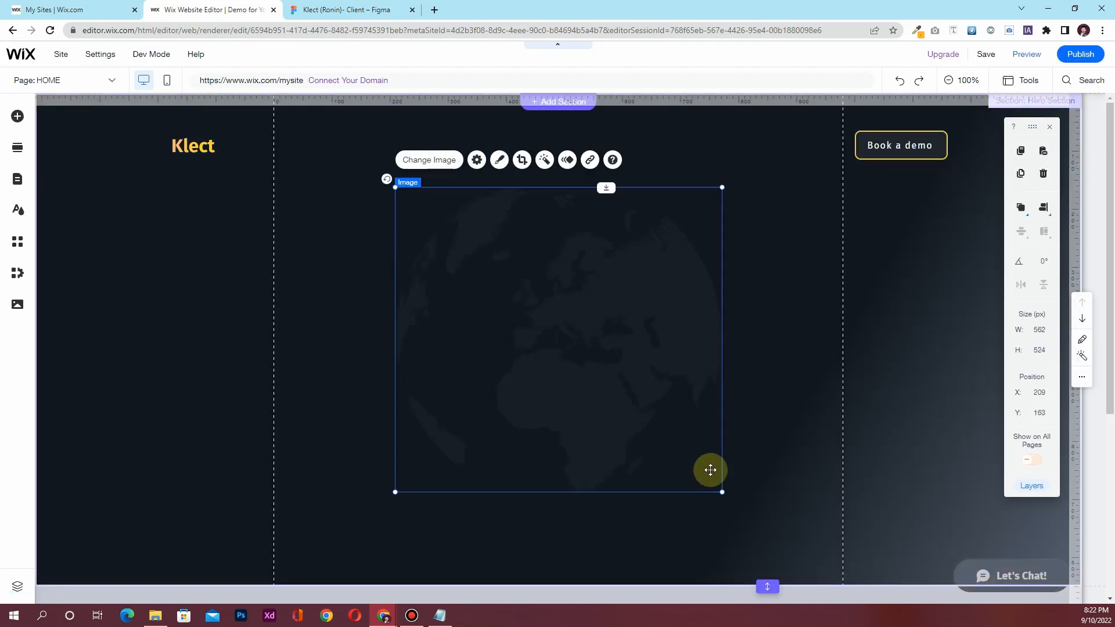
pyautogui.press('Delete')
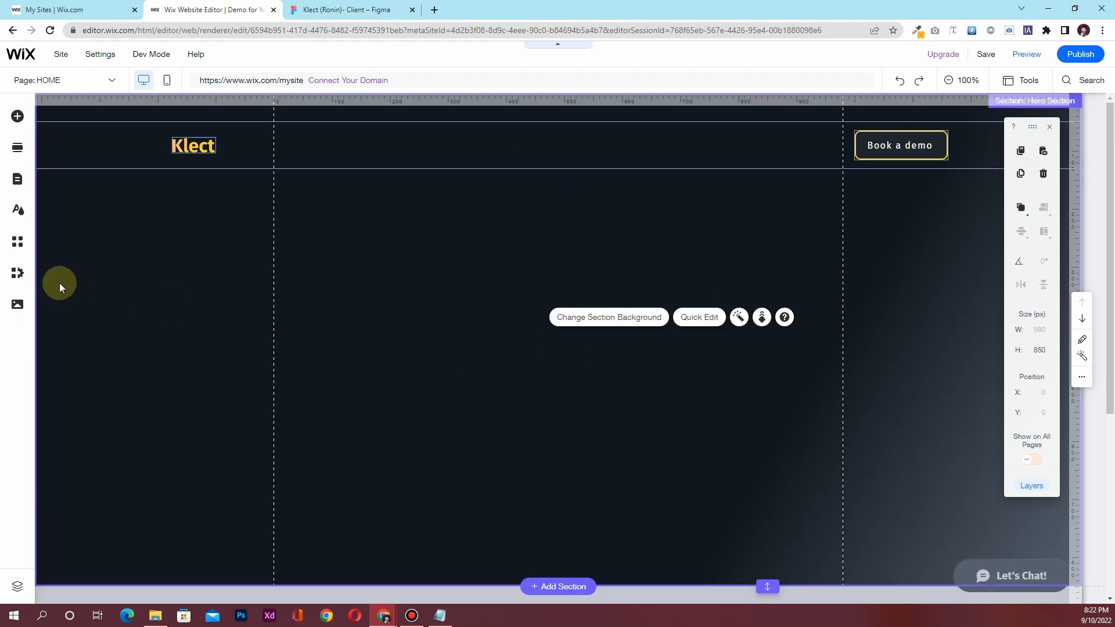
# Add Group 2704.png from the site files onto the dark hero section
pyautogui.click(17, 310)
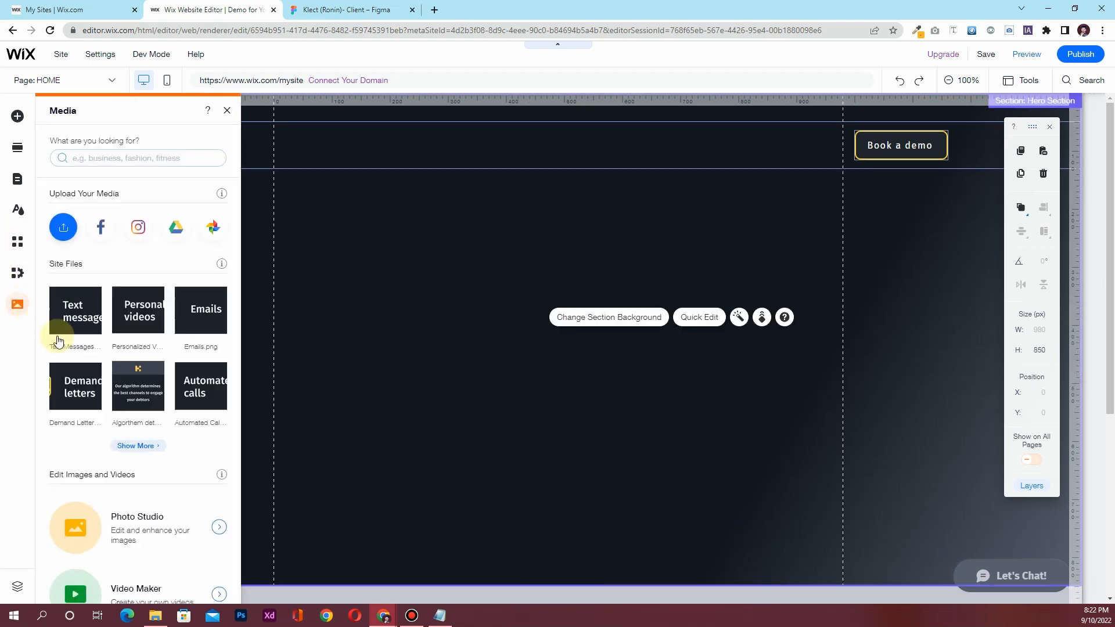
pyautogui.click(152, 449)
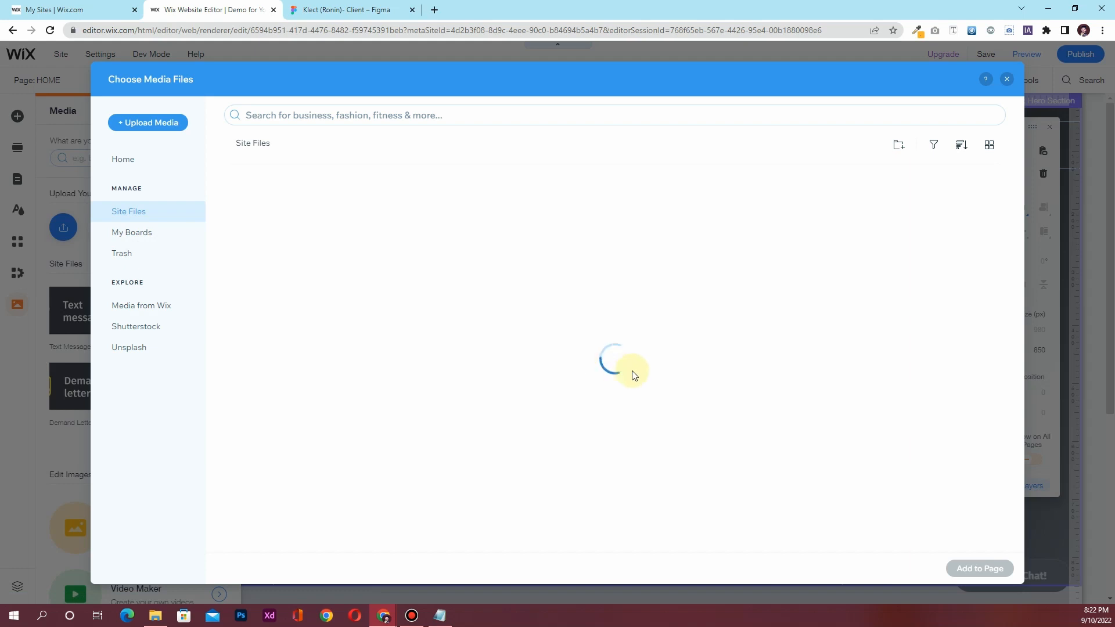
pyautogui.scroll(-3, 729, 395)
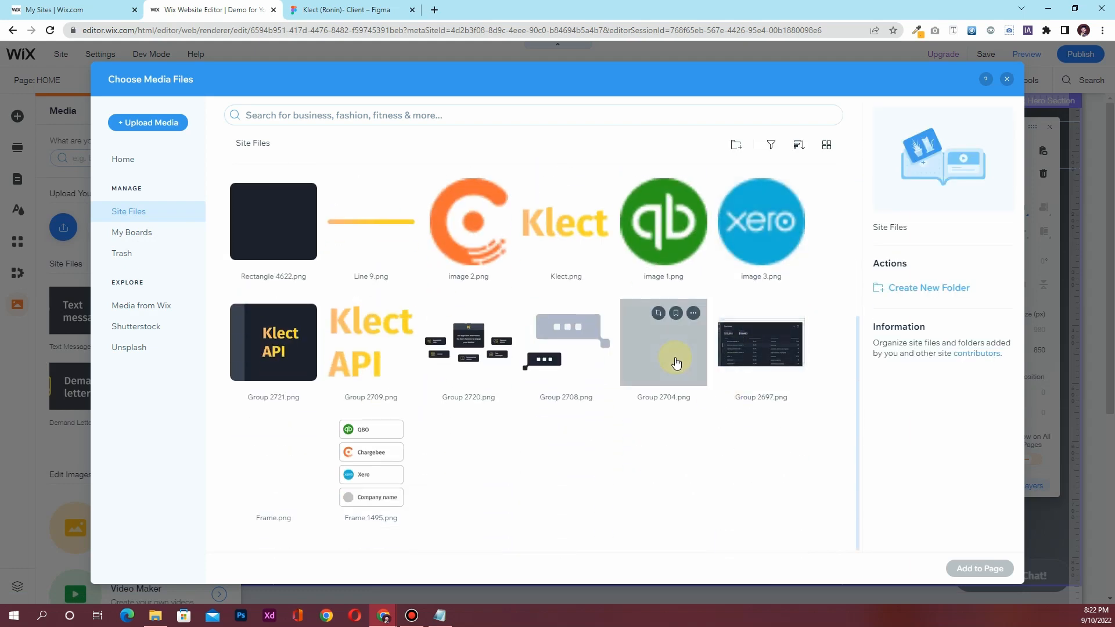
pyautogui.click(675, 363)
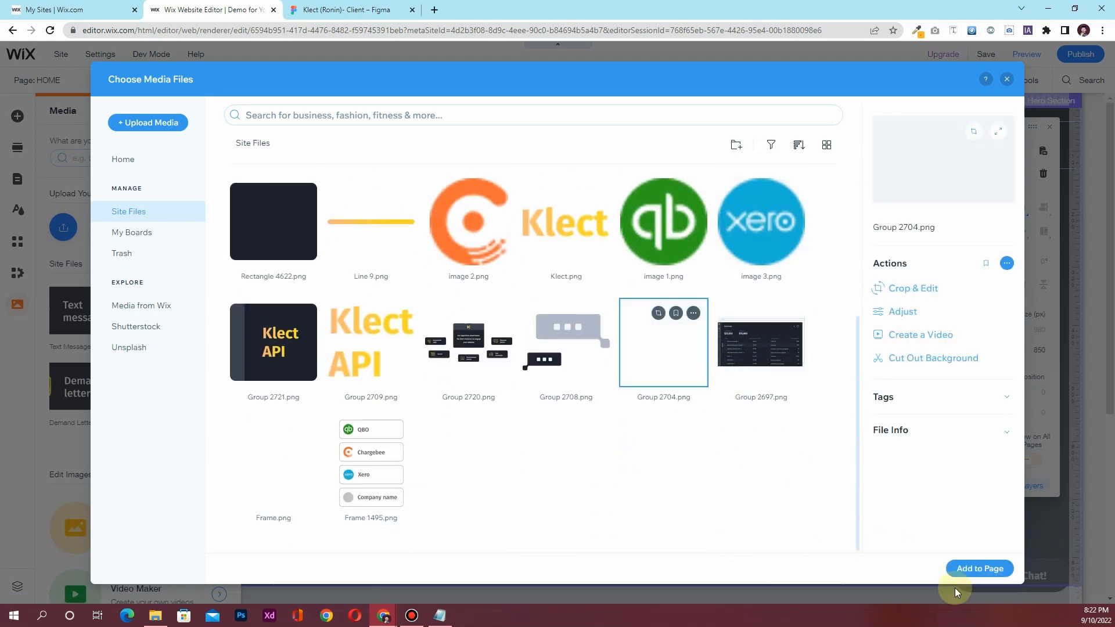
pyautogui.click(976, 569)
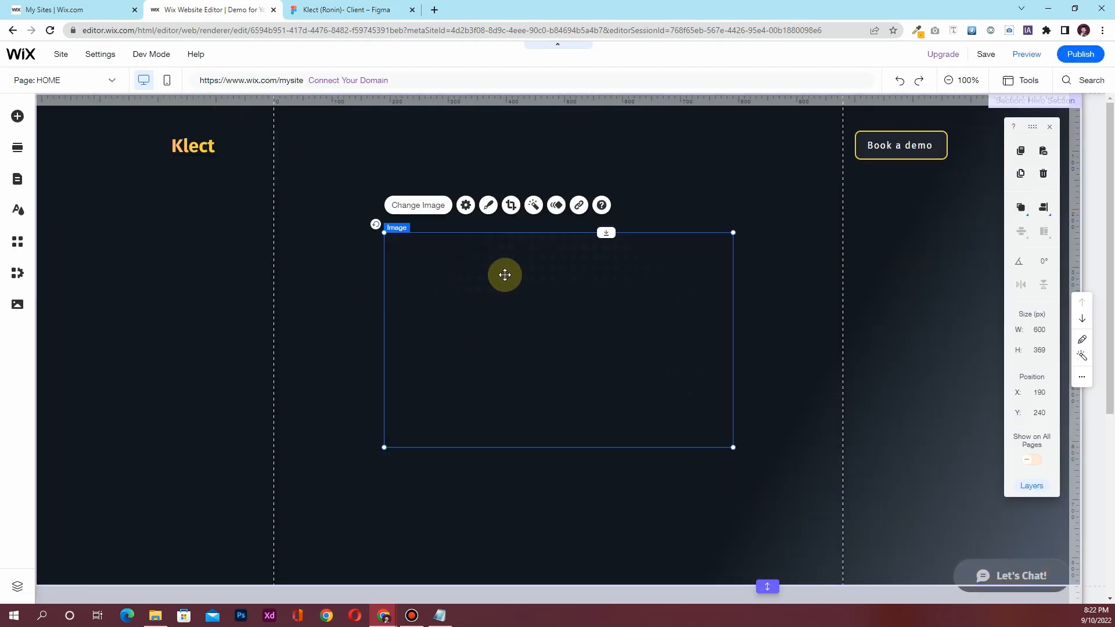
pyautogui.hotkey('ctrl', 'Tab')
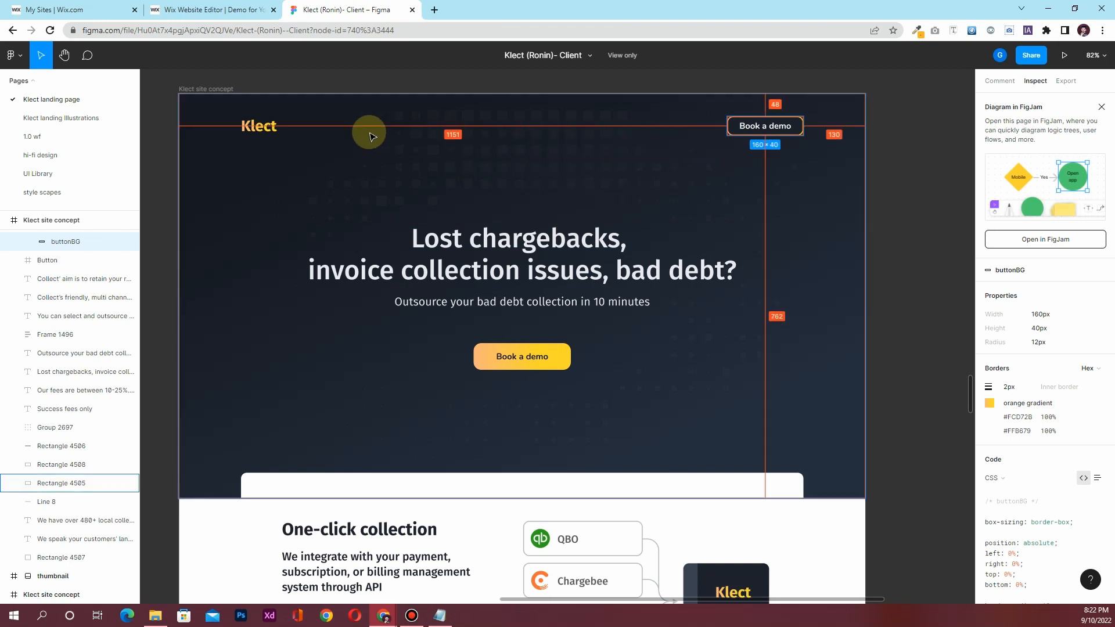
pyautogui.click(240, 9)
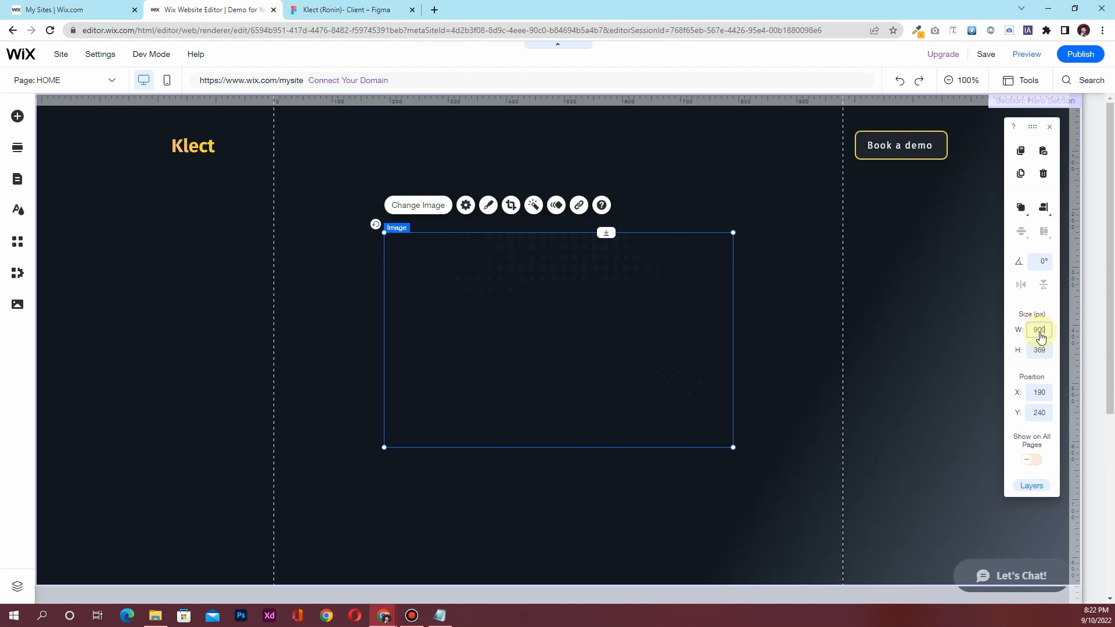
# Widen the Group 2704 image to 1200 px and move it left and up over the hero
pyautogui.press('Return')
pyautogui.moveTo(704, 267); pyautogui.dragTo(590, 208)
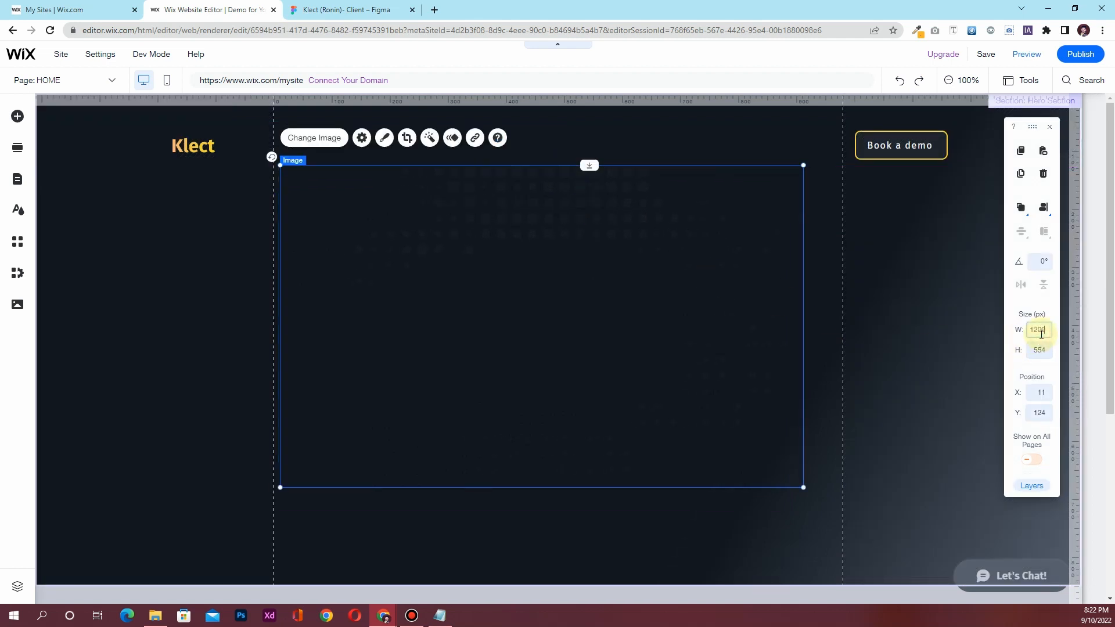
pyautogui.press('Return')
pyautogui.moveTo(631, 228); pyautogui.dragTo(560, 222)
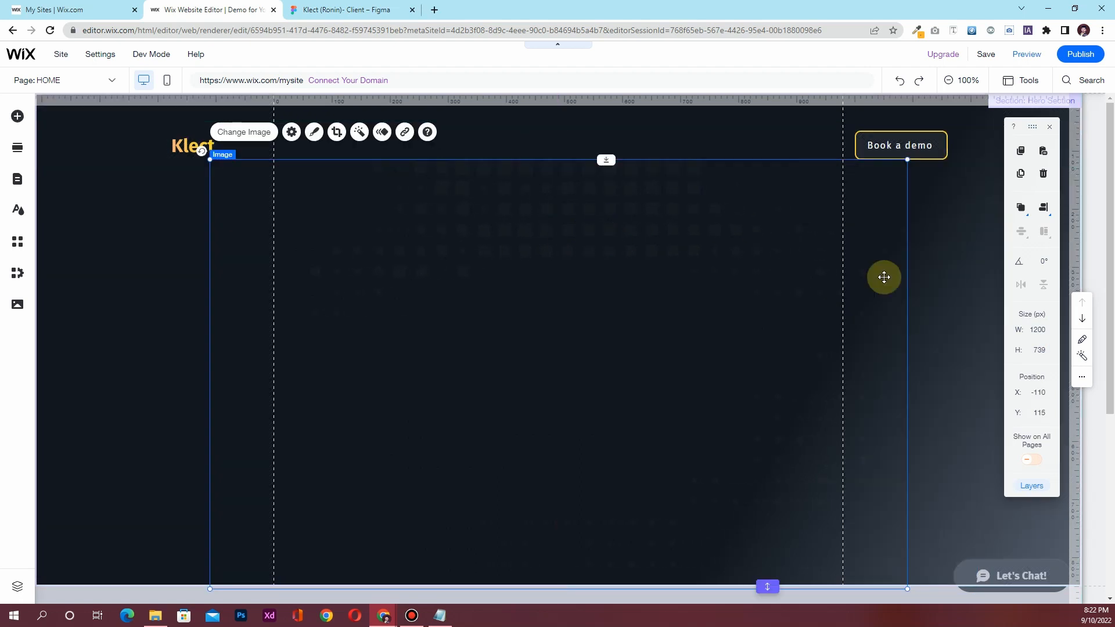
pyautogui.click(1044, 210)
pyautogui.click(1016, 212)
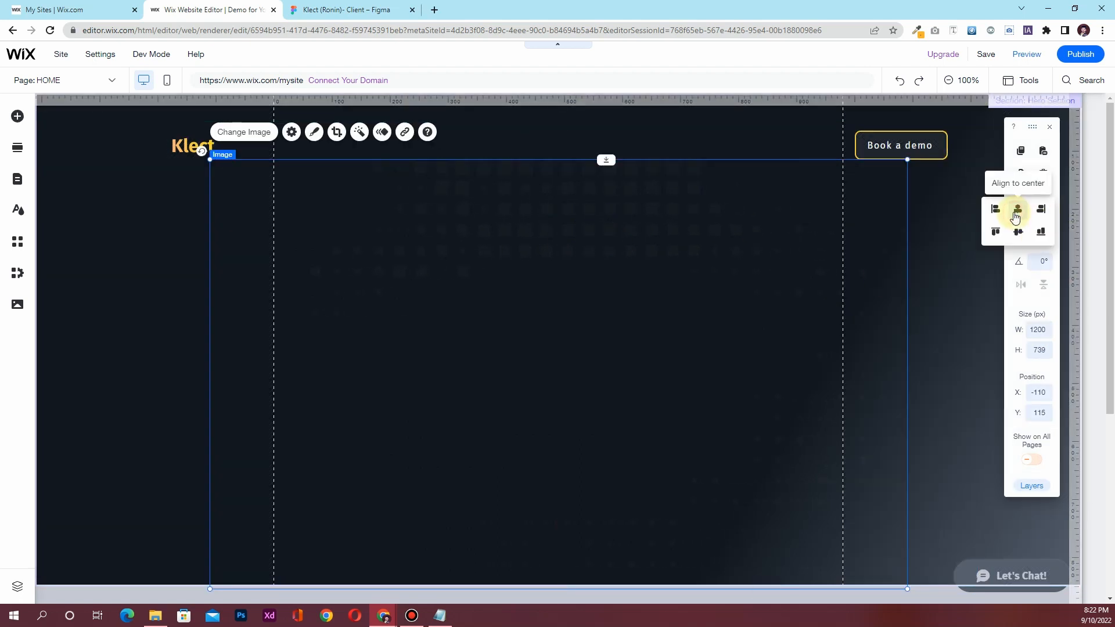
pyautogui.moveTo(550, 231); pyautogui.dragTo(552, 203)
# Nudge the hero background image up to Y 50, then bring the Figma design back
pyautogui.click(334, 10)
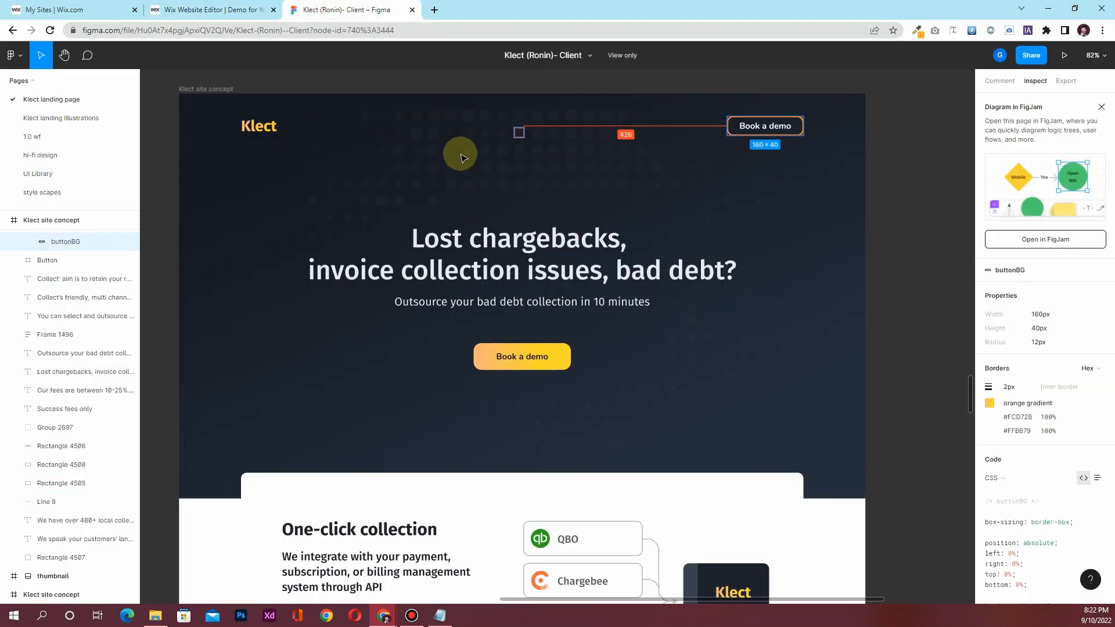
pyautogui.click(201, 12)
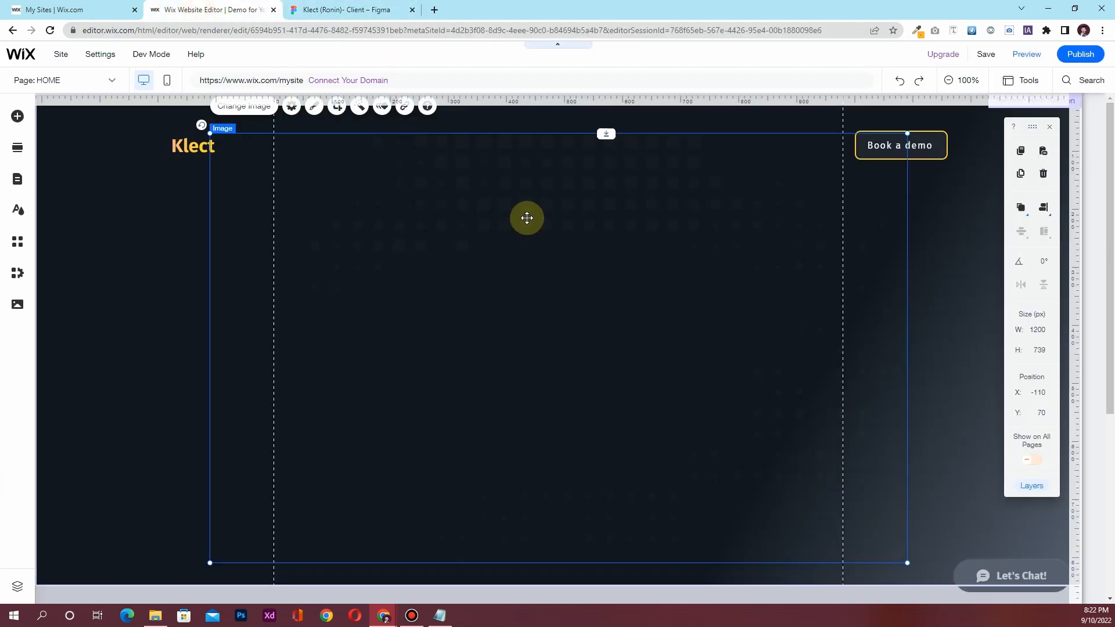
pyautogui.moveTo(540, 206); pyautogui.dragTo(542, 200)
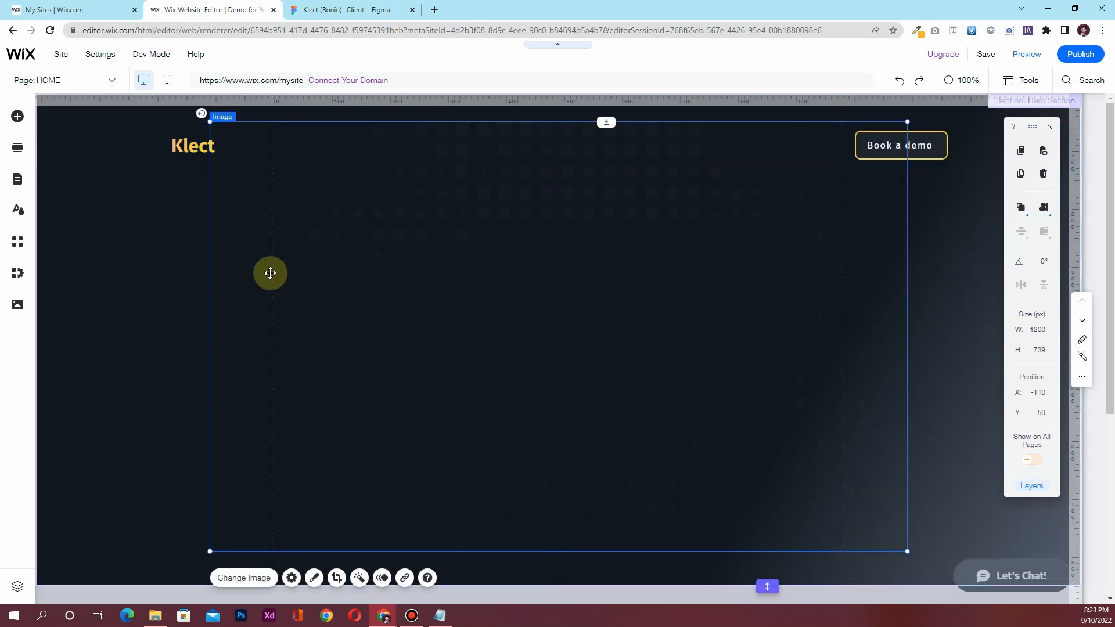
pyautogui.click(177, 294)
pyautogui.scroll(-2, 580, 383)
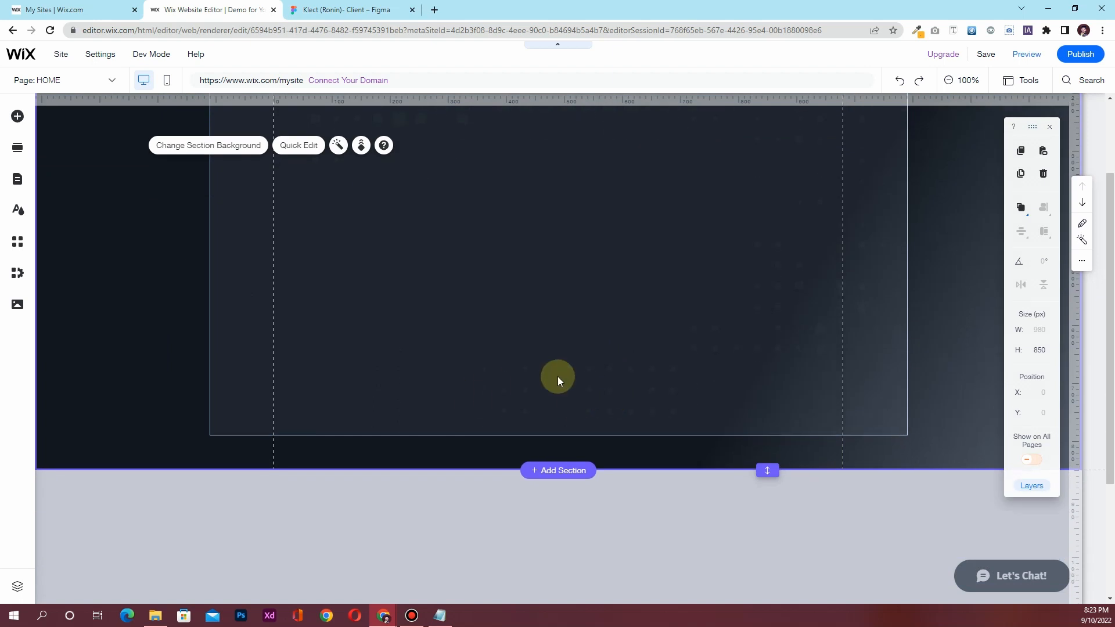
pyautogui.click(344, 10)
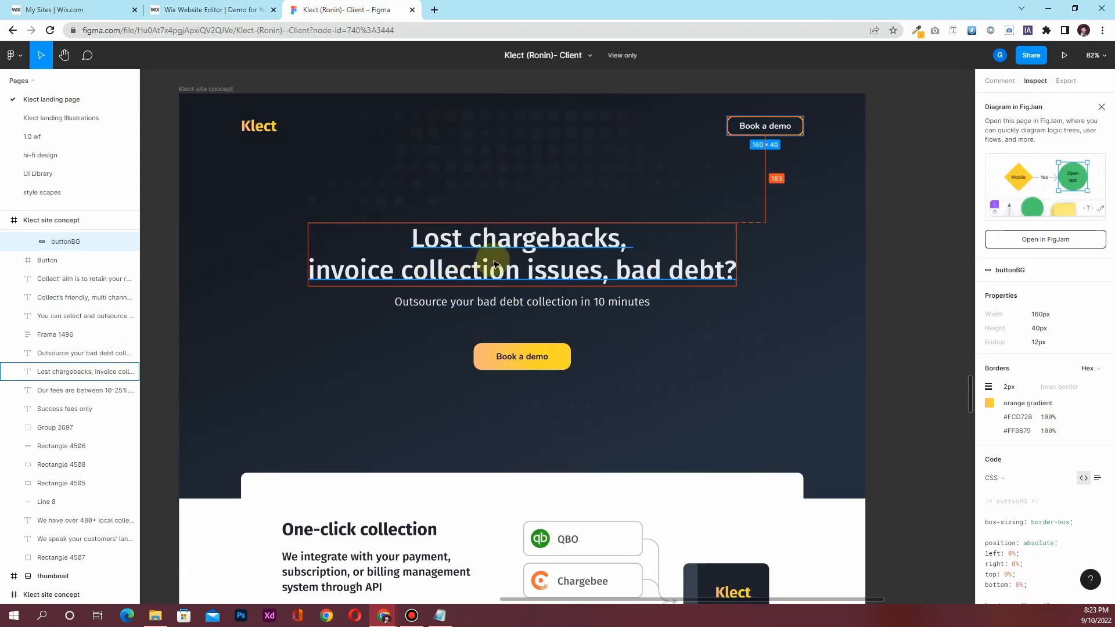
# Check the Figma headline's properties: Fira Sans 56 px, 900 × 134
pyautogui.click(478, 246)
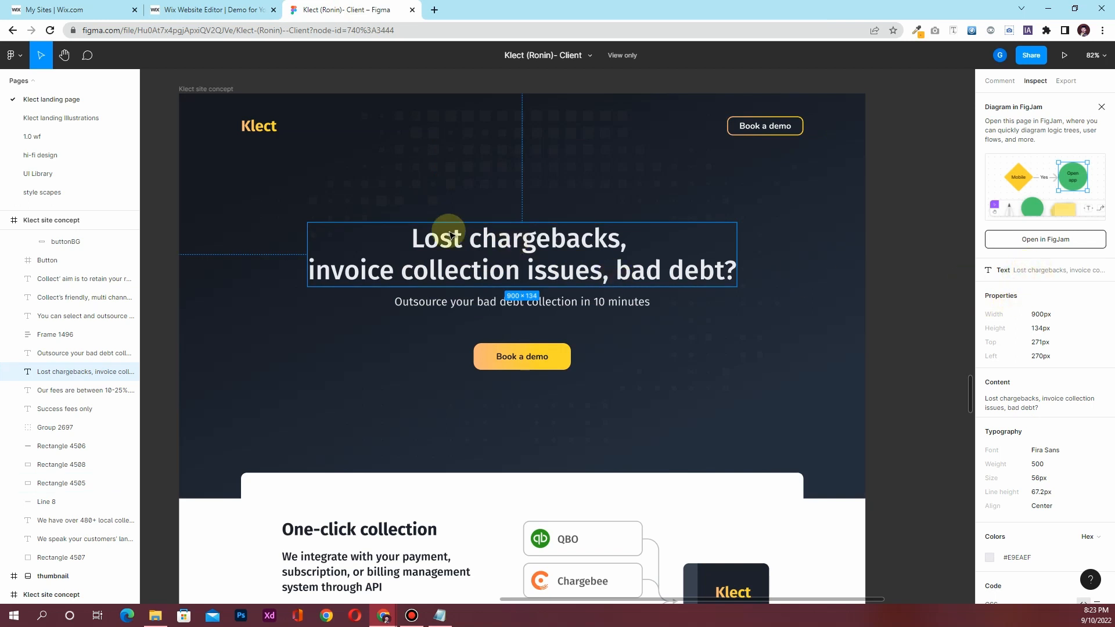
pyautogui.click(238, 12)
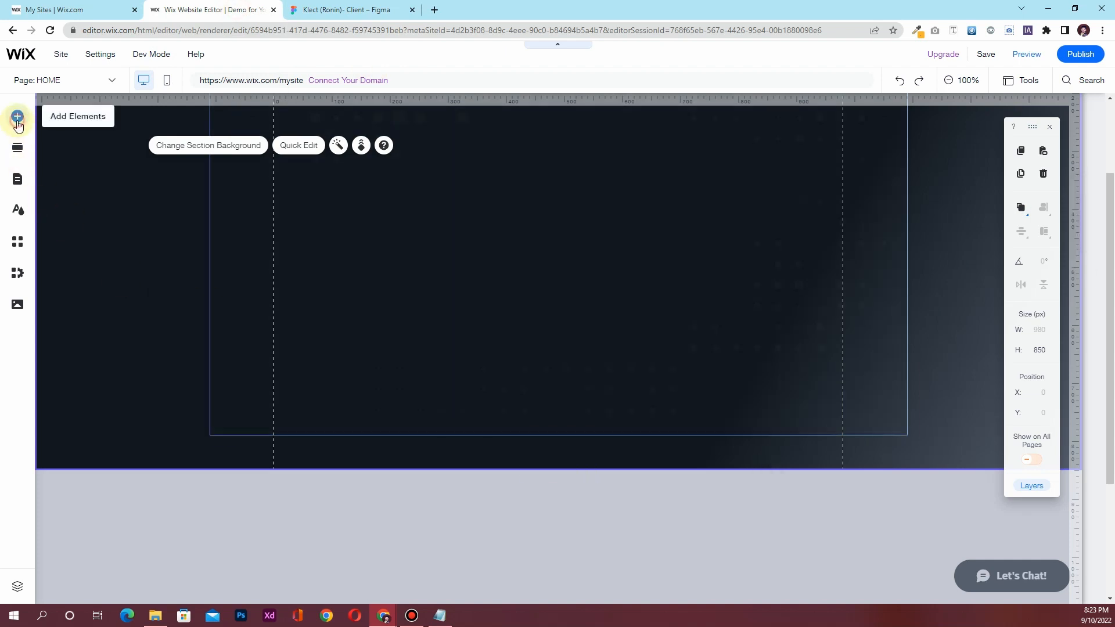
# Drop a Heading 2 text box onto the hero and make its text white
pyautogui.click(17, 123)
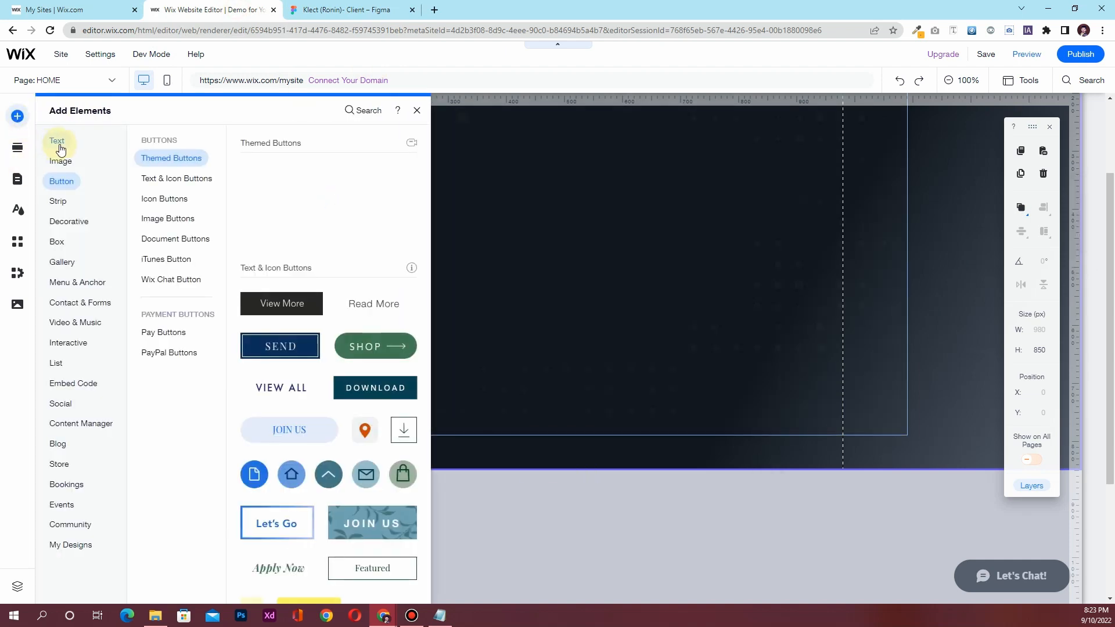
pyautogui.click(61, 145)
pyautogui.moveTo(269, 225); pyautogui.dragTo(521, 244)
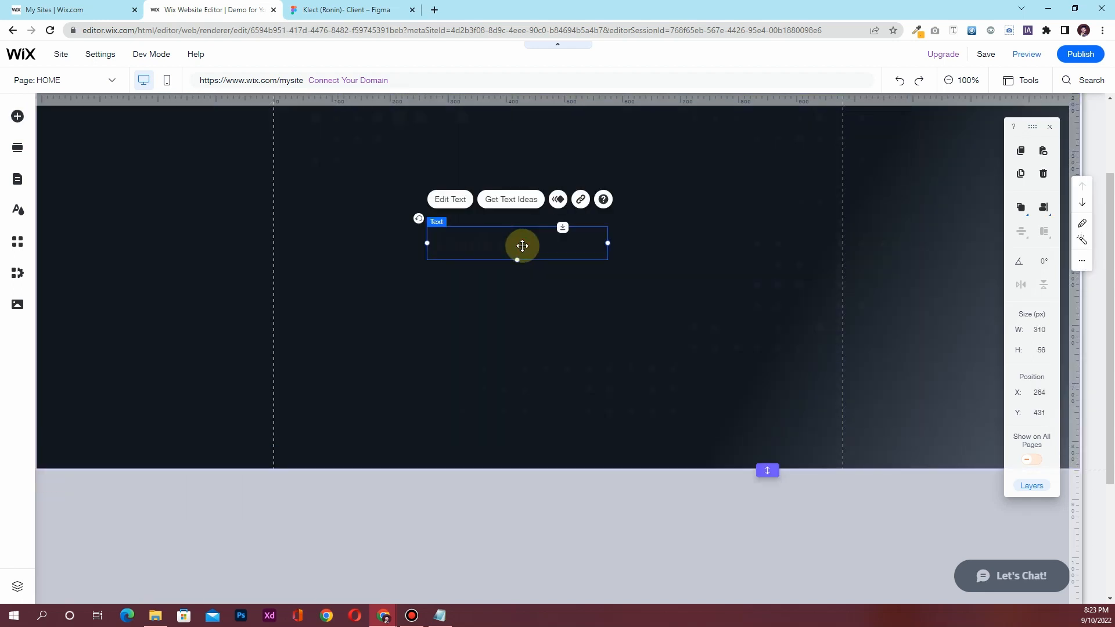
pyautogui.doubleClick(522, 244)
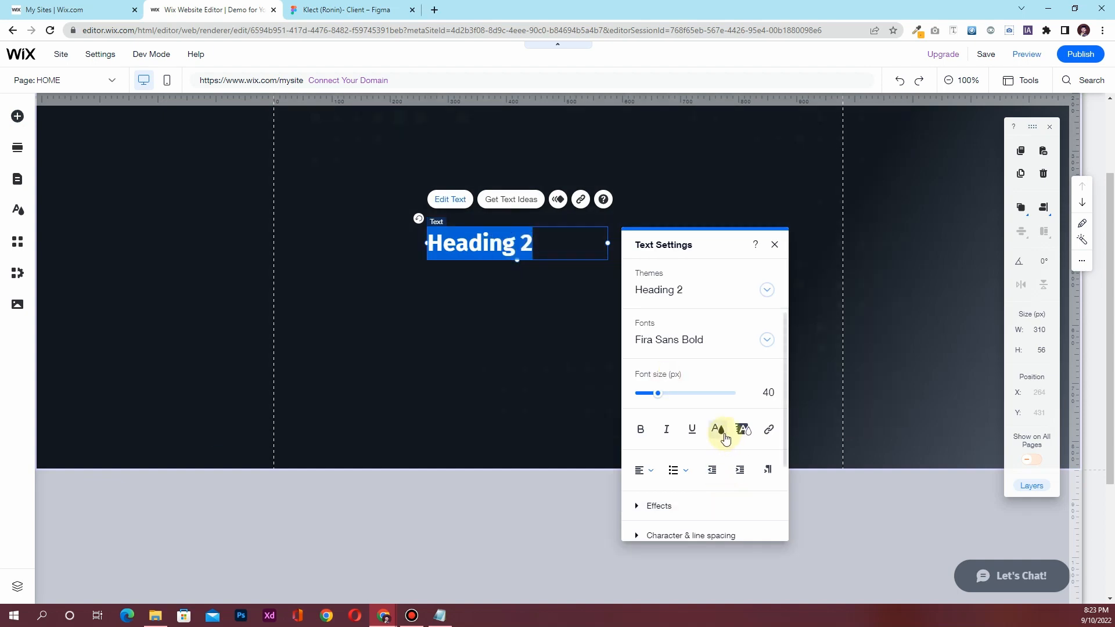
pyautogui.click(718, 430)
pyautogui.click(653, 446)
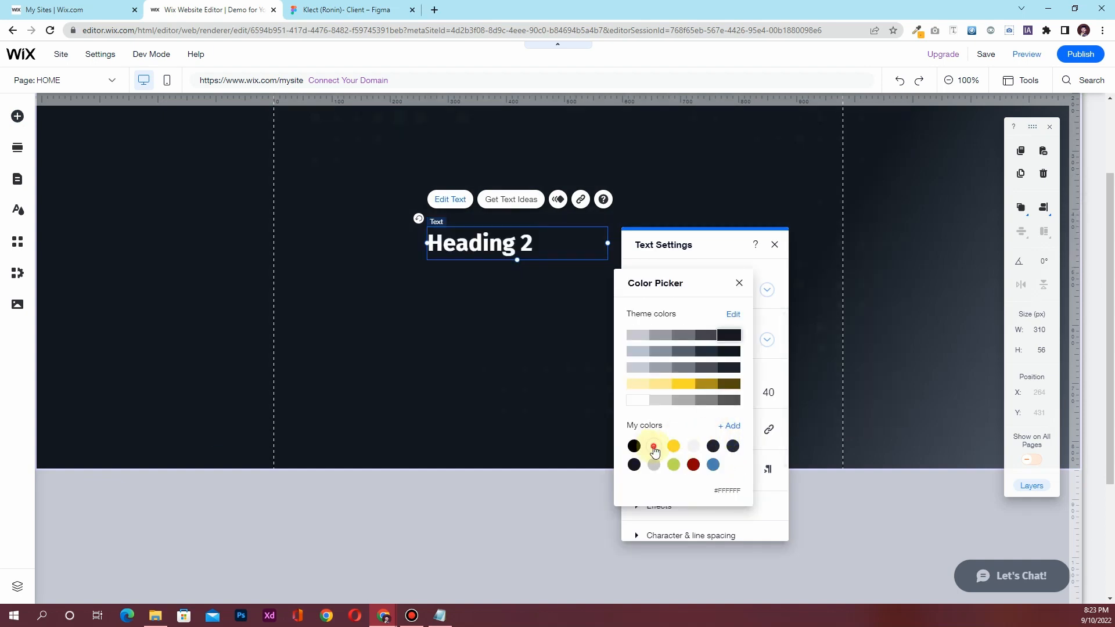
pyautogui.click(739, 283)
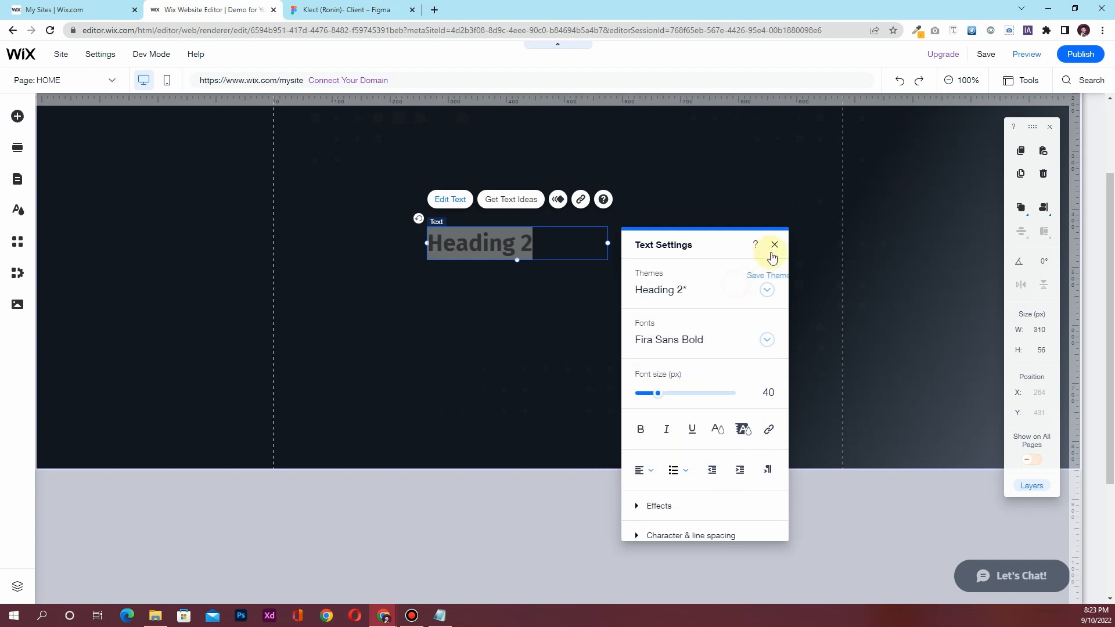
pyautogui.click(313, 7)
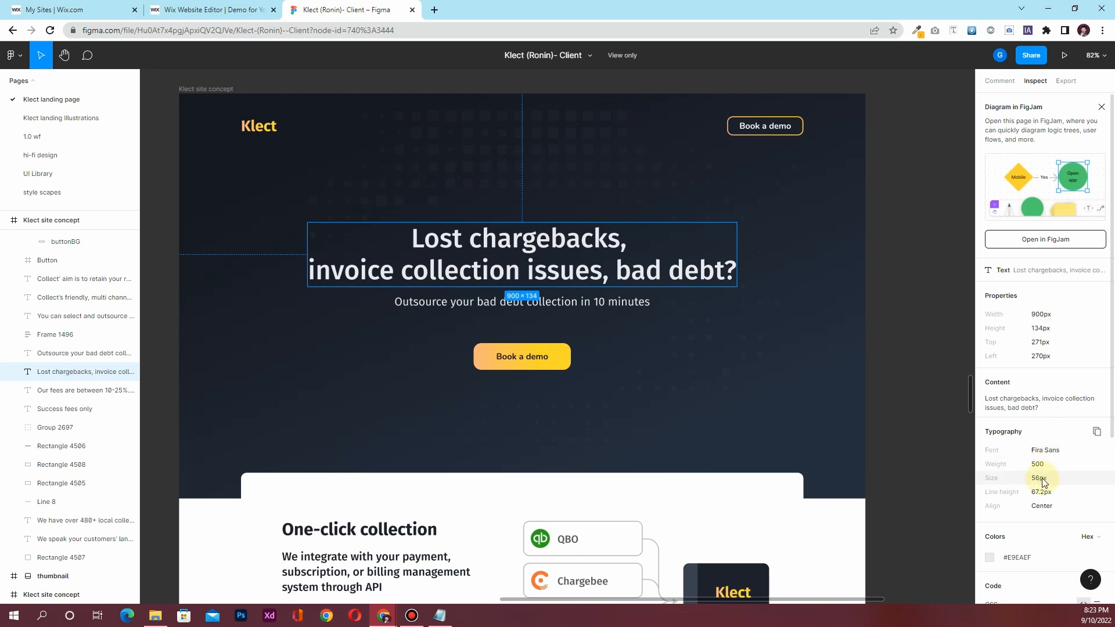
pyautogui.click(203, 12)
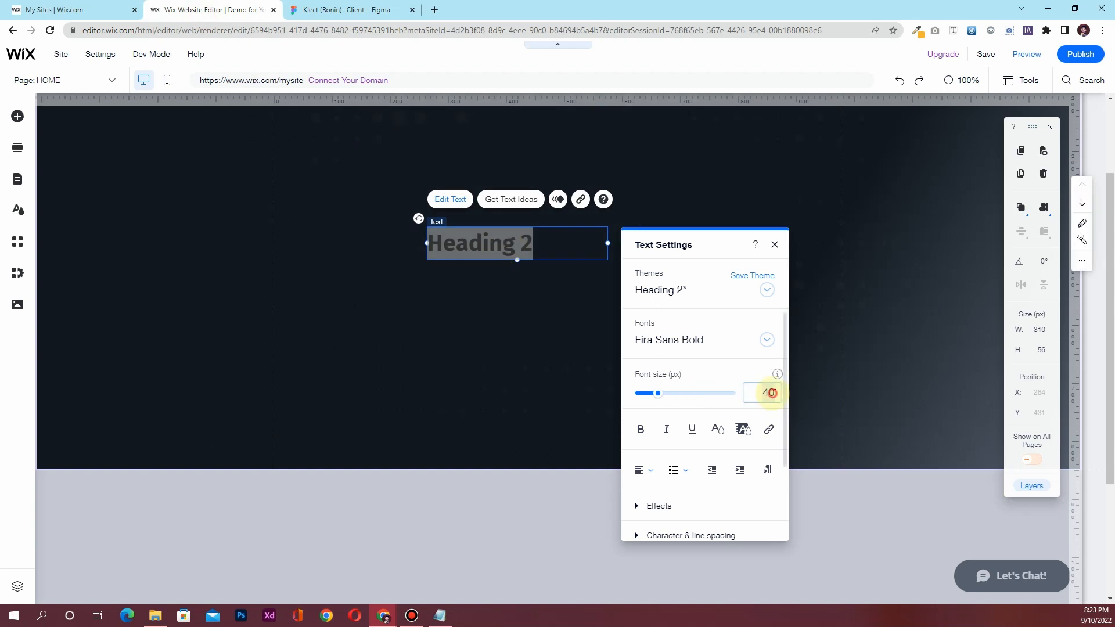
# Set the heading to 56 px font with a 900 px wide box centred horizontally
pyautogui.press('Return')
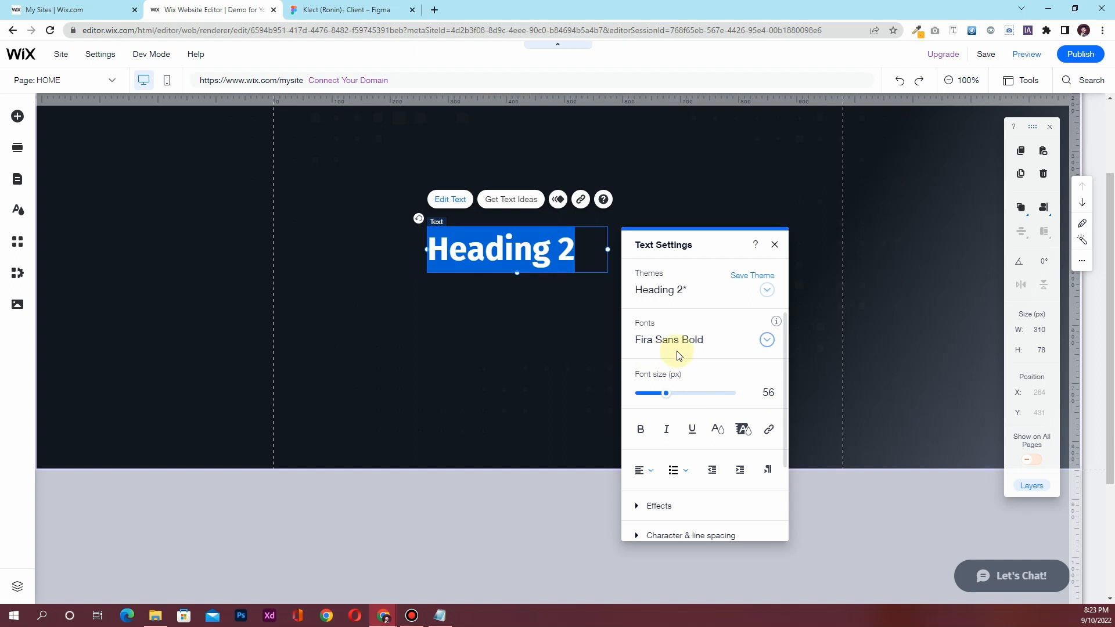
pyautogui.click(774, 245)
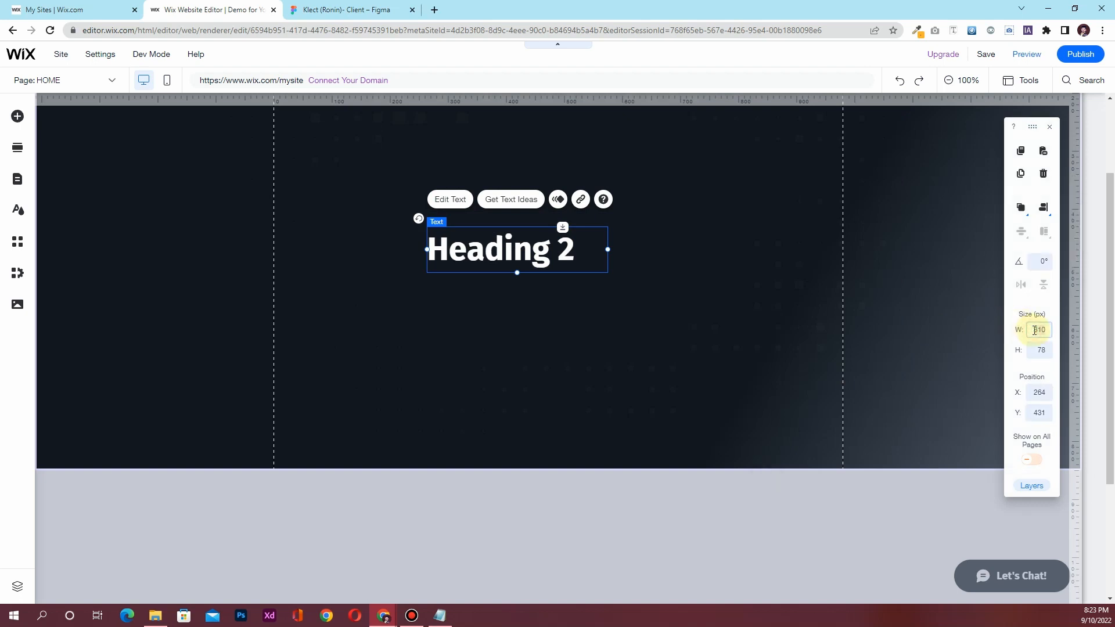
pyautogui.press('Return')
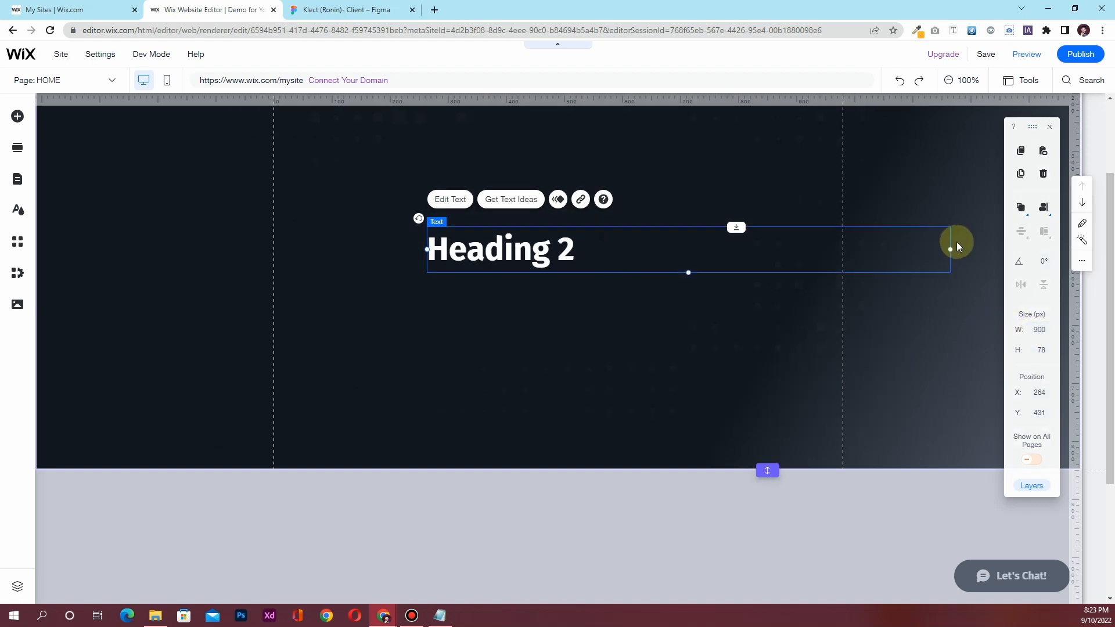
pyautogui.click(1046, 211)
pyautogui.click(1016, 209)
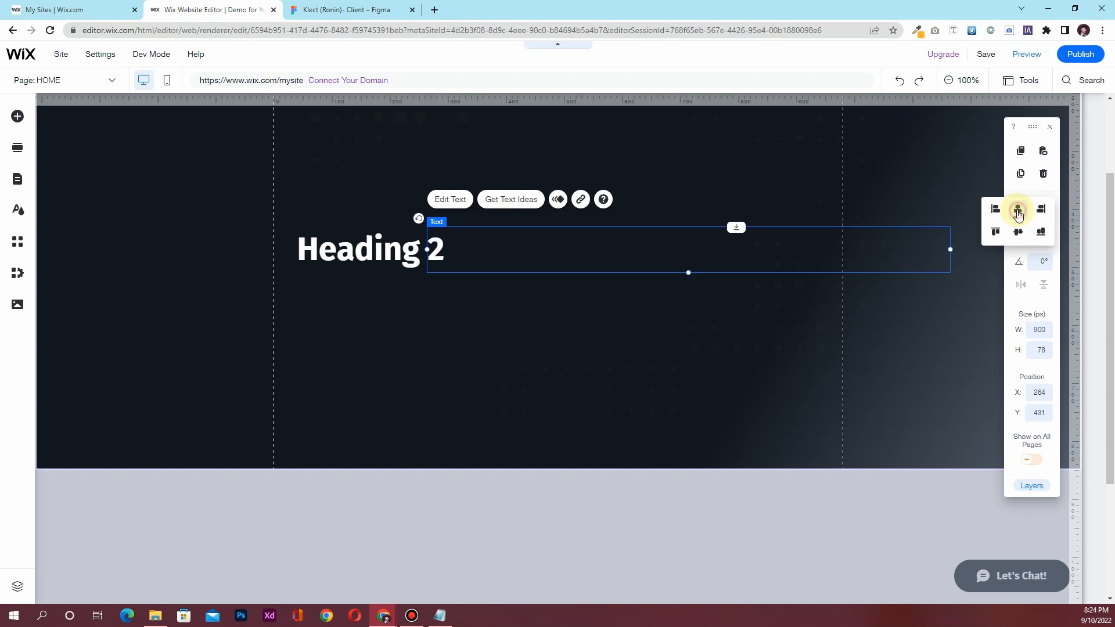
# Center-align the heading text
pyautogui.doubleClick(382, 246)
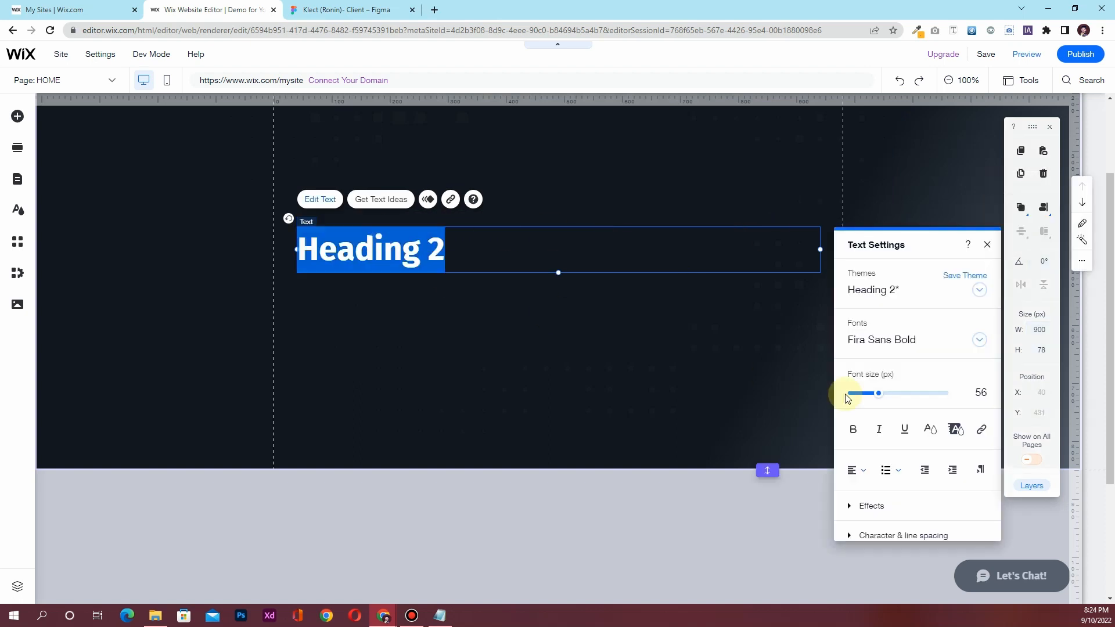
pyautogui.click(869, 468)
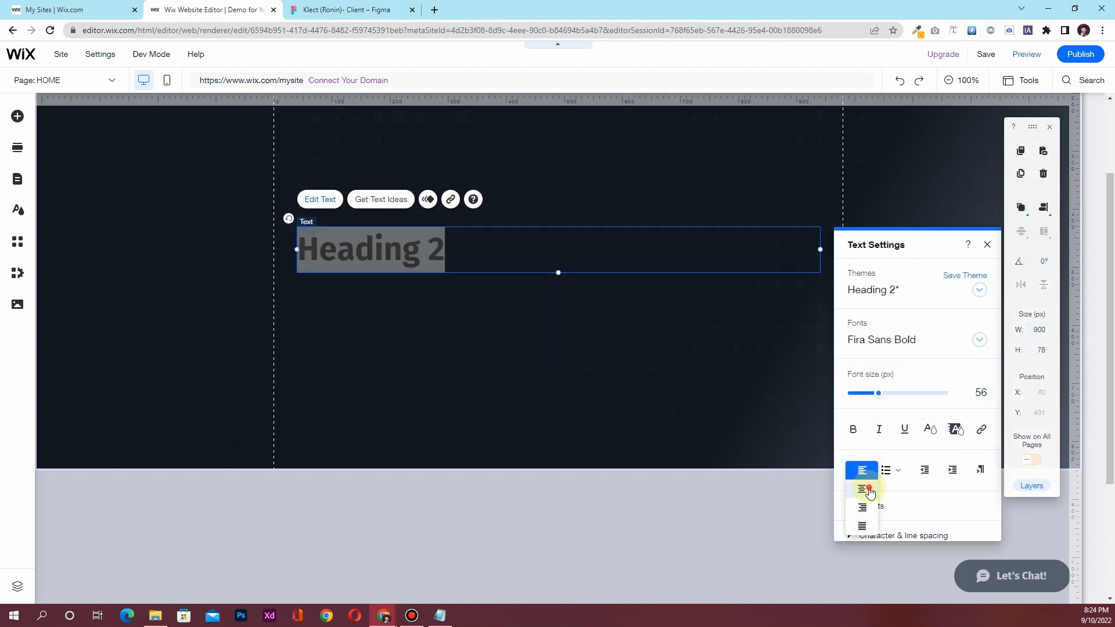
pyautogui.click(869, 489)
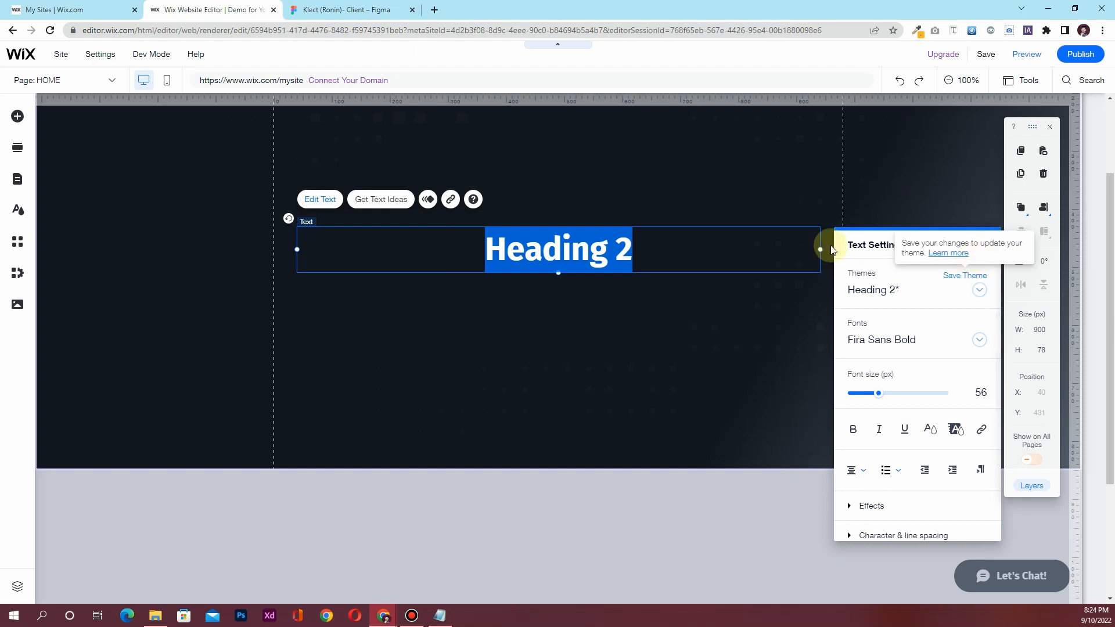
pyautogui.click(988, 246)
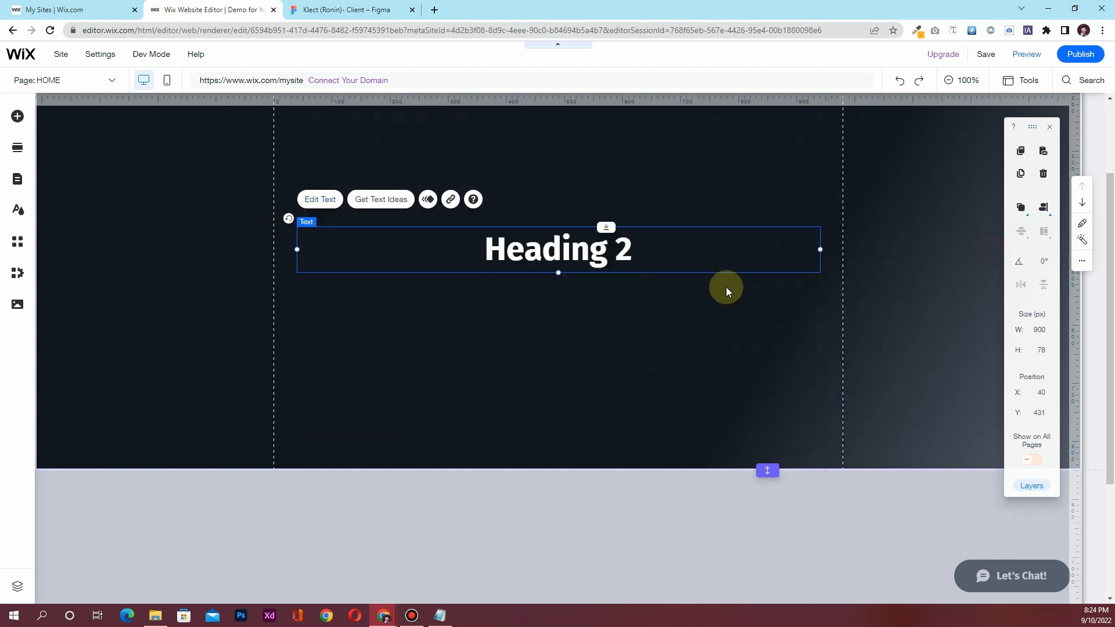
pyautogui.scroll(2, 516, 345)
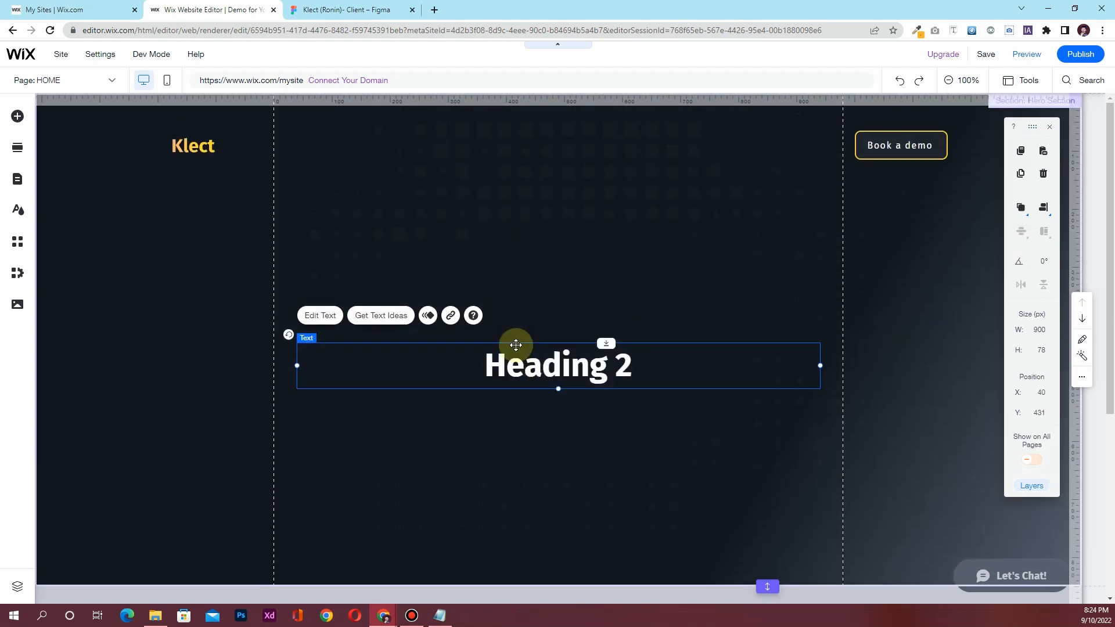
pyautogui.click(341, 9)
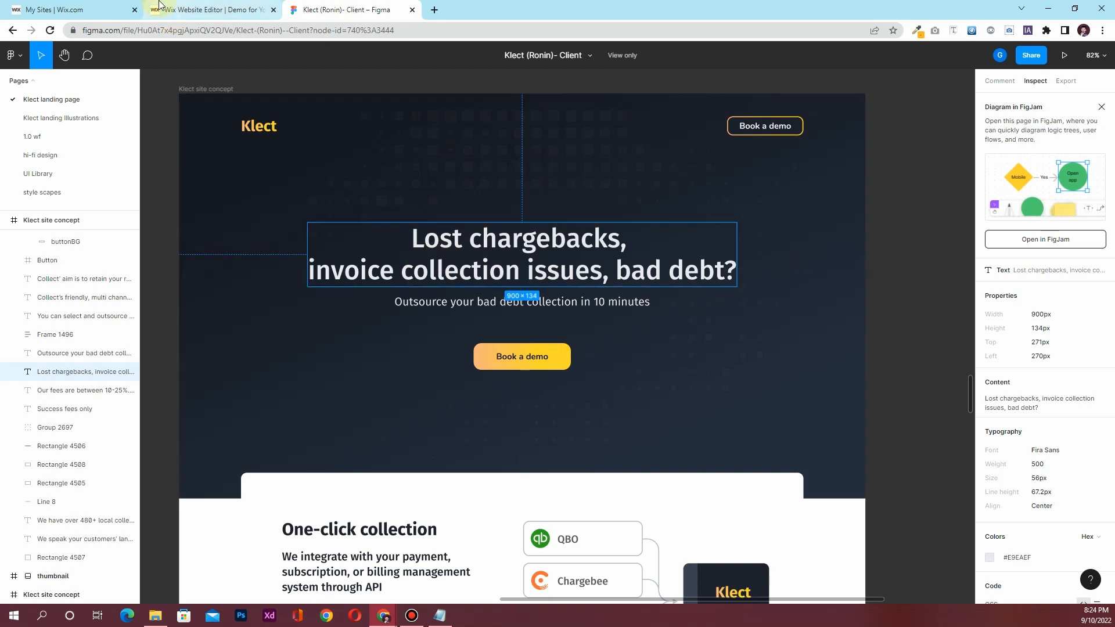
# Type the heading 'Lost Chargebacks, / Invoice collection issues, bad debt?' on two lines
pyautogui.click(184, 7)
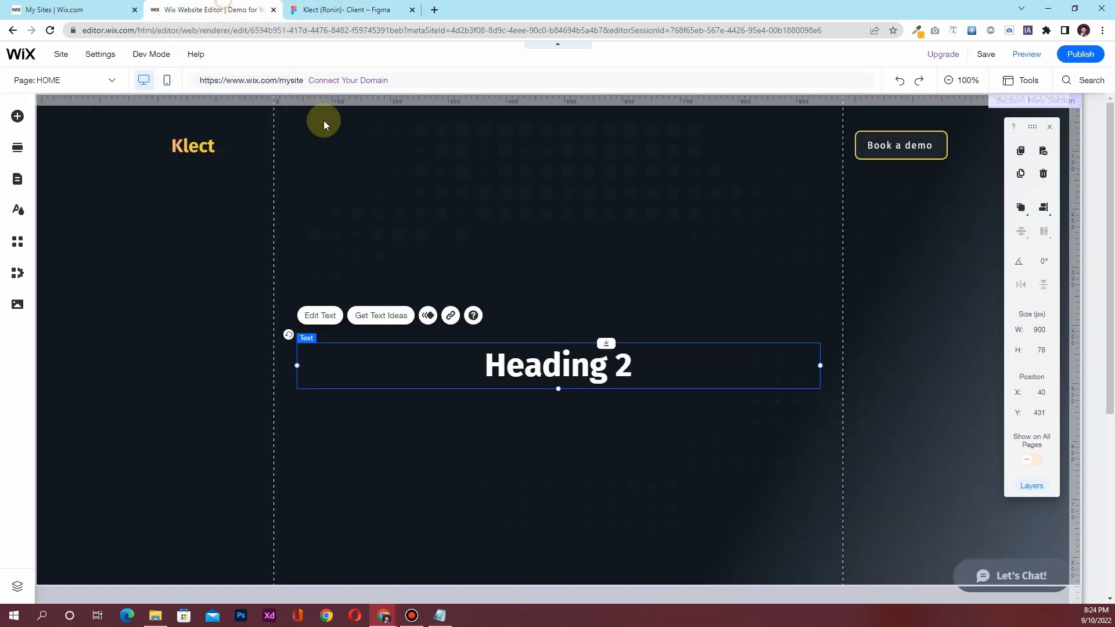
pyautogui.doubleClick(527, 367)
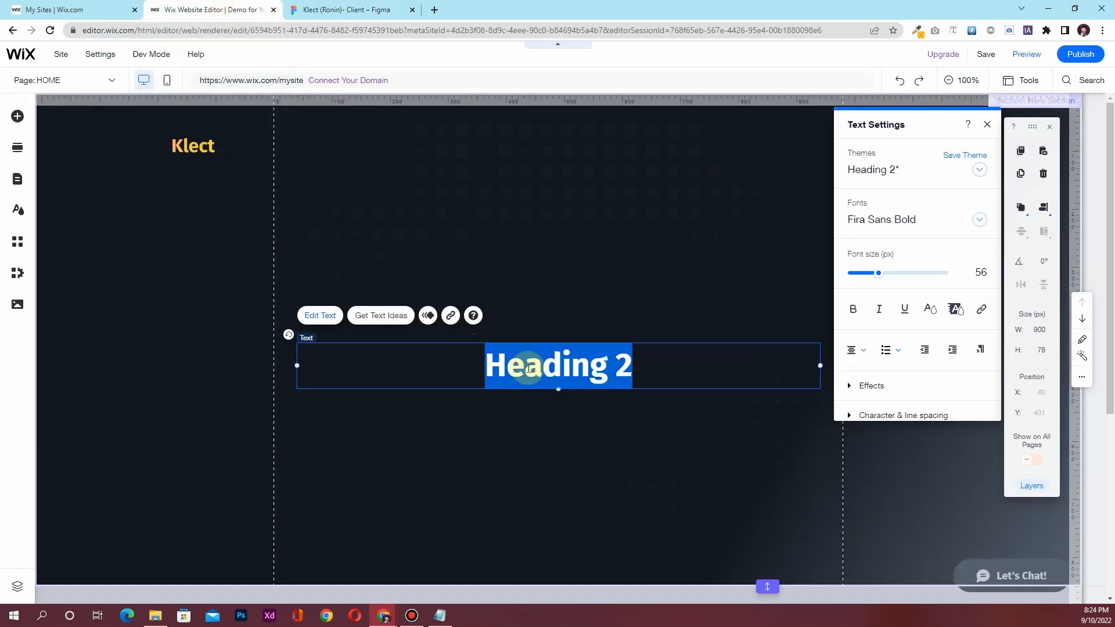
pyautogui.write('Lost Chargebacks,')
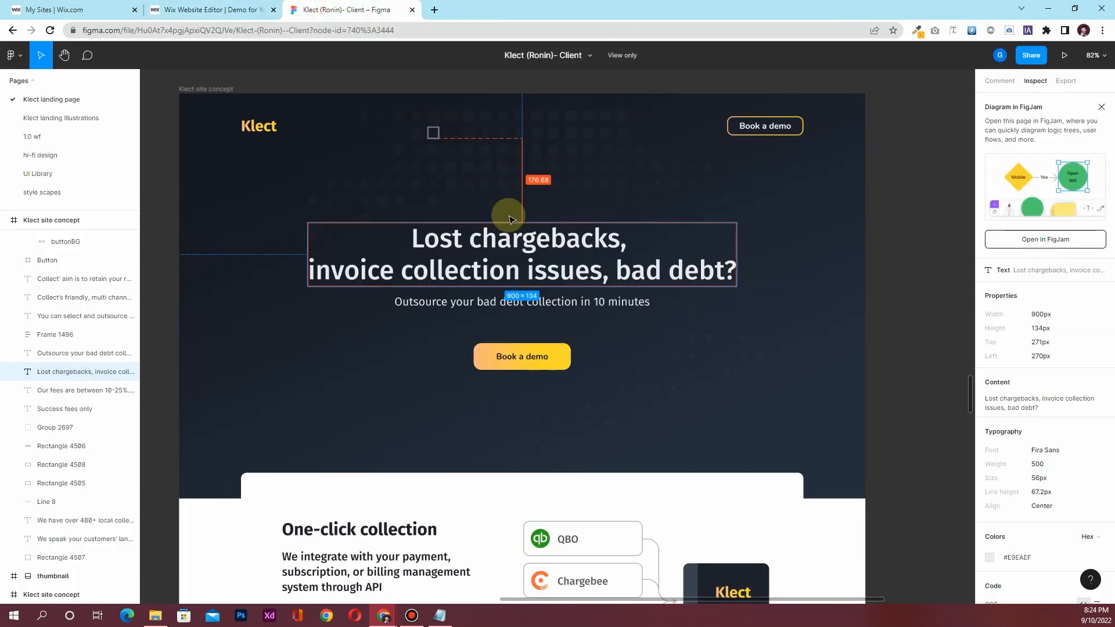
pyautogui.click(313, 9)
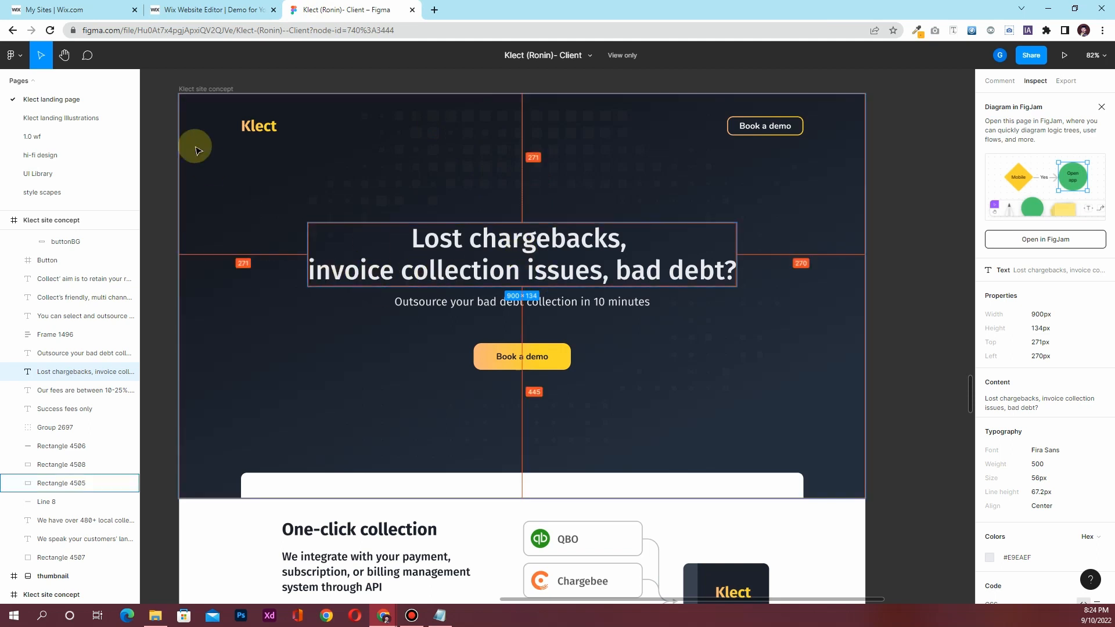
pyautogui.click(201, 9)
pyautogui.press('Return')
pyautogui.write('Invoice ')
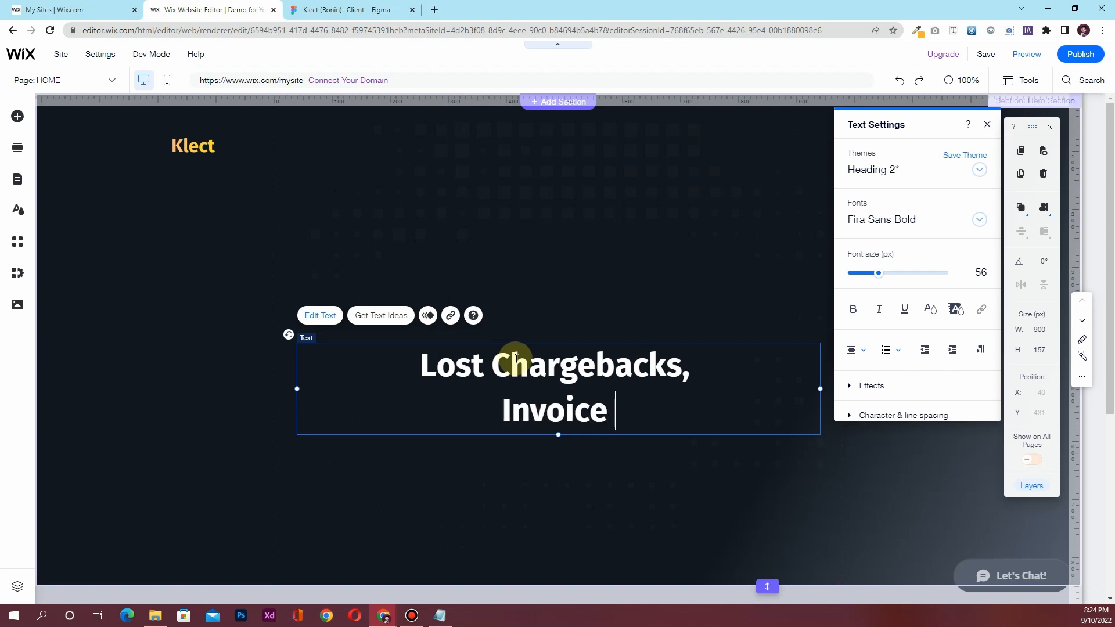
pyautogui.write('collection issues')
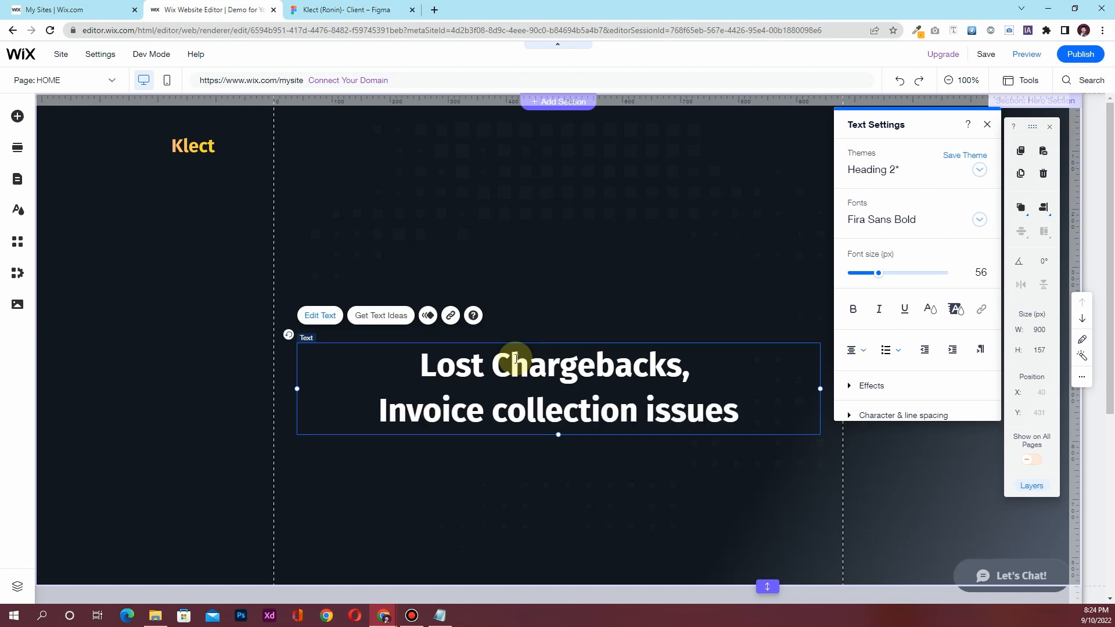
pyautogui.write(',')
pyautogui.click(378, 9)
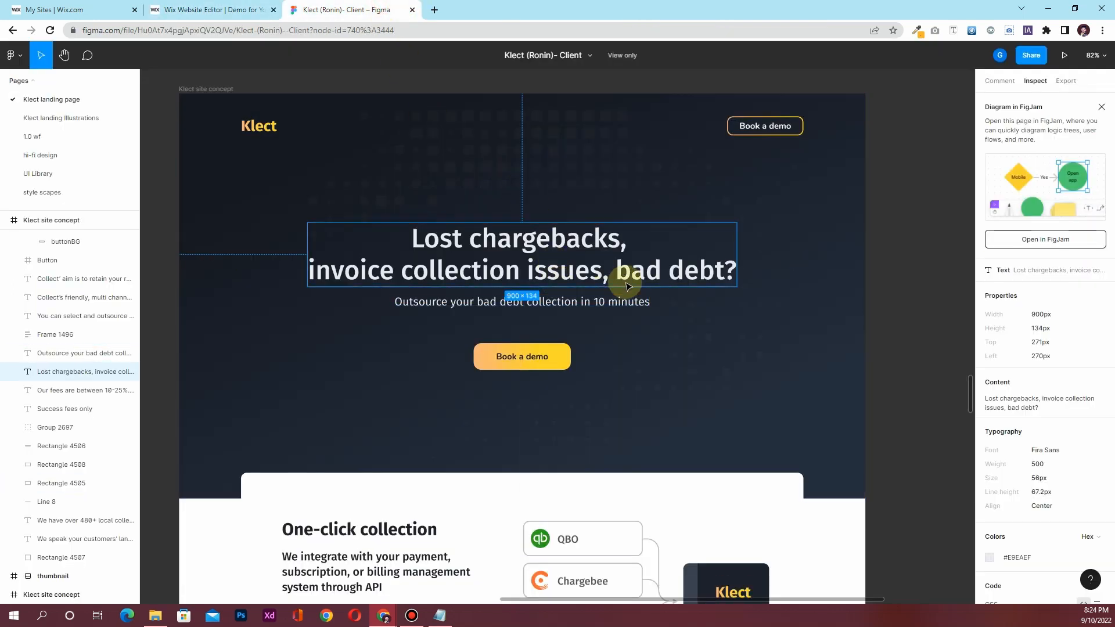
pyautogui.click(215, 10)
pyautogui.write('bad debt')
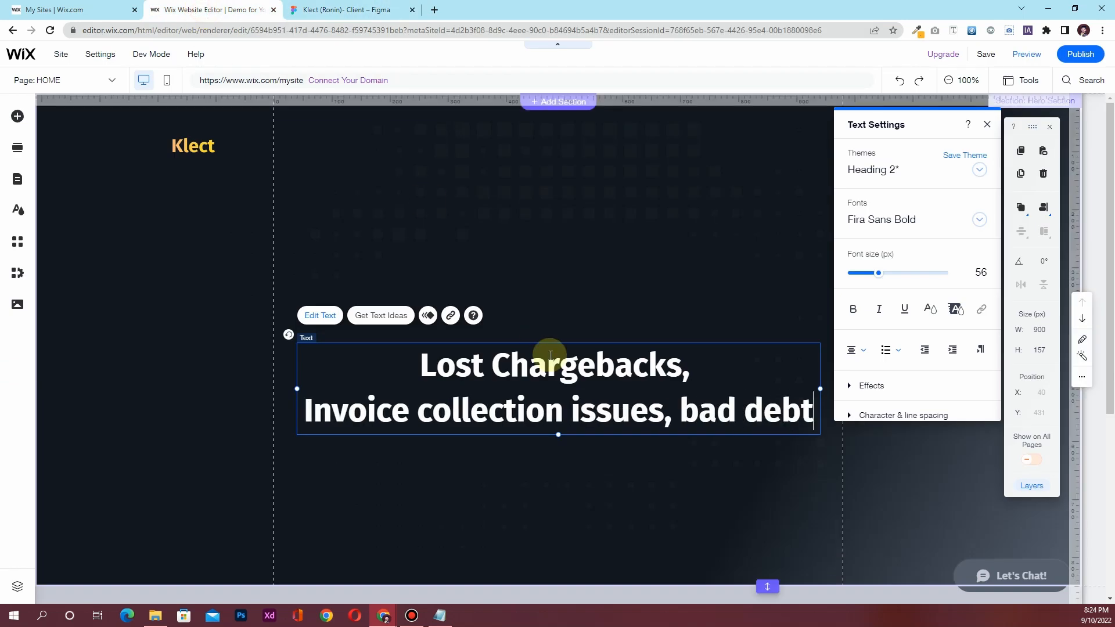
pyautogui.write('?')
# Set the whole heading text to 54 px font size
pyautogui.click(561, 397)
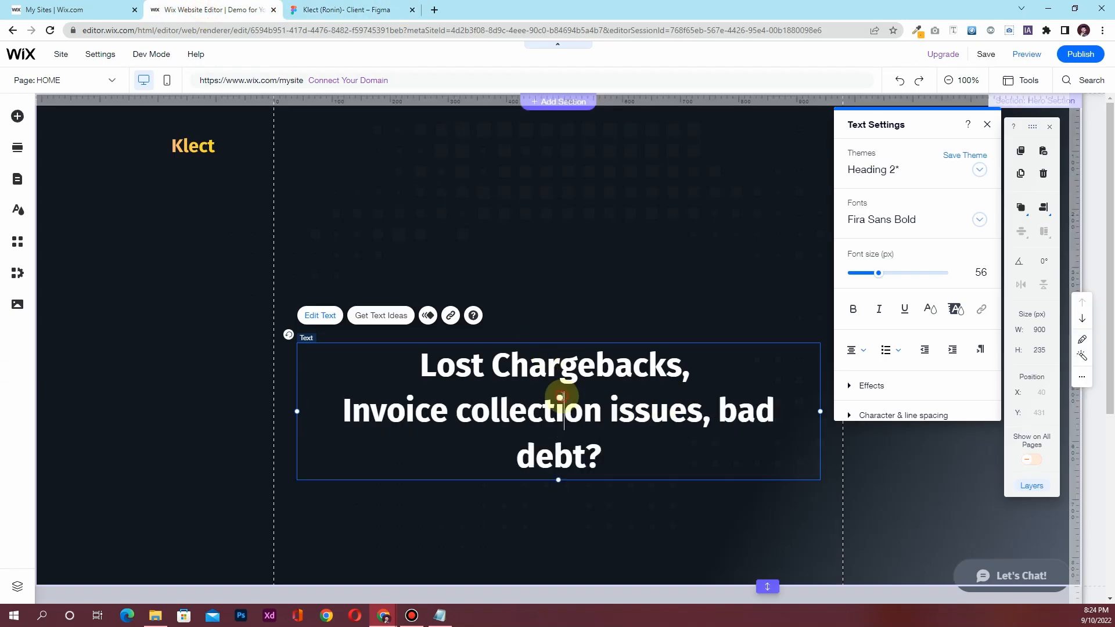
pyautogui.hotkey('ctrl', 'a')
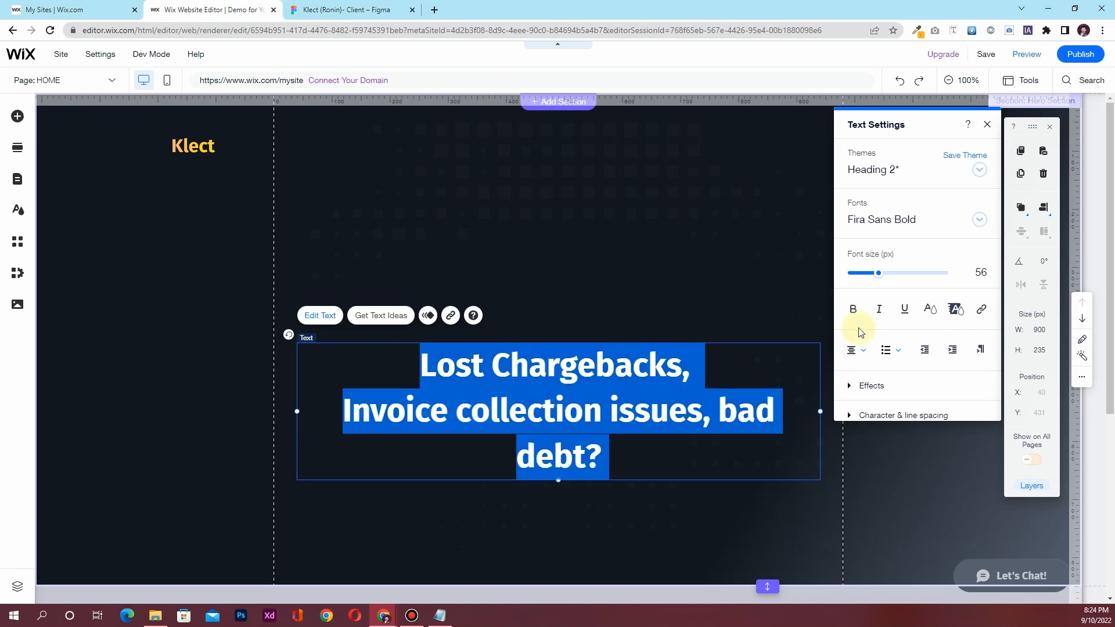
pyautogui.click(983, 268)
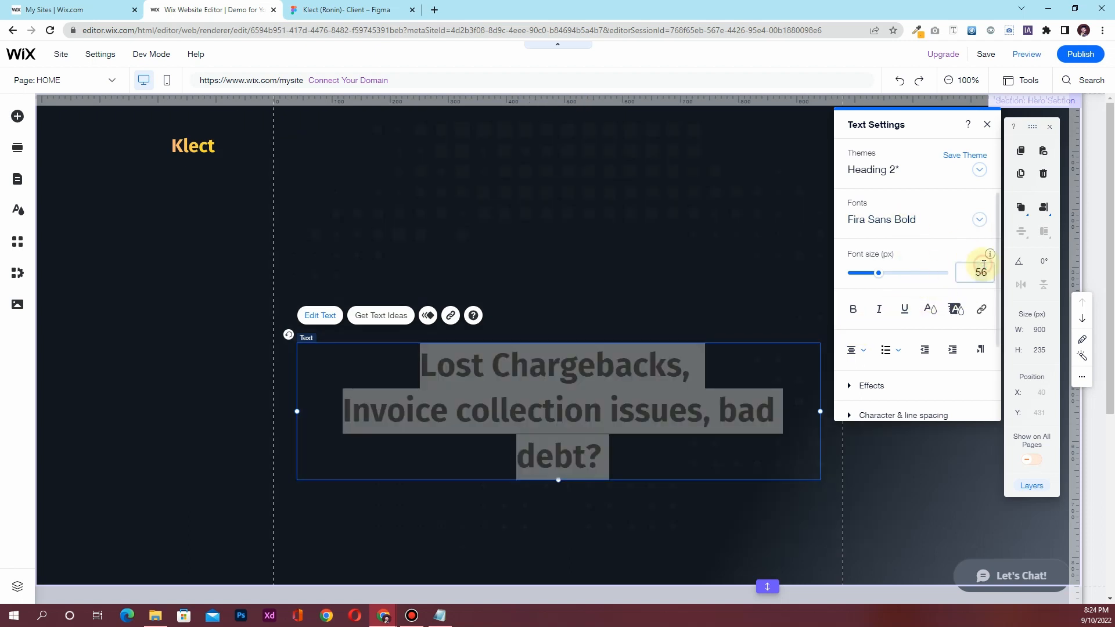
pyautogui.press('Return')
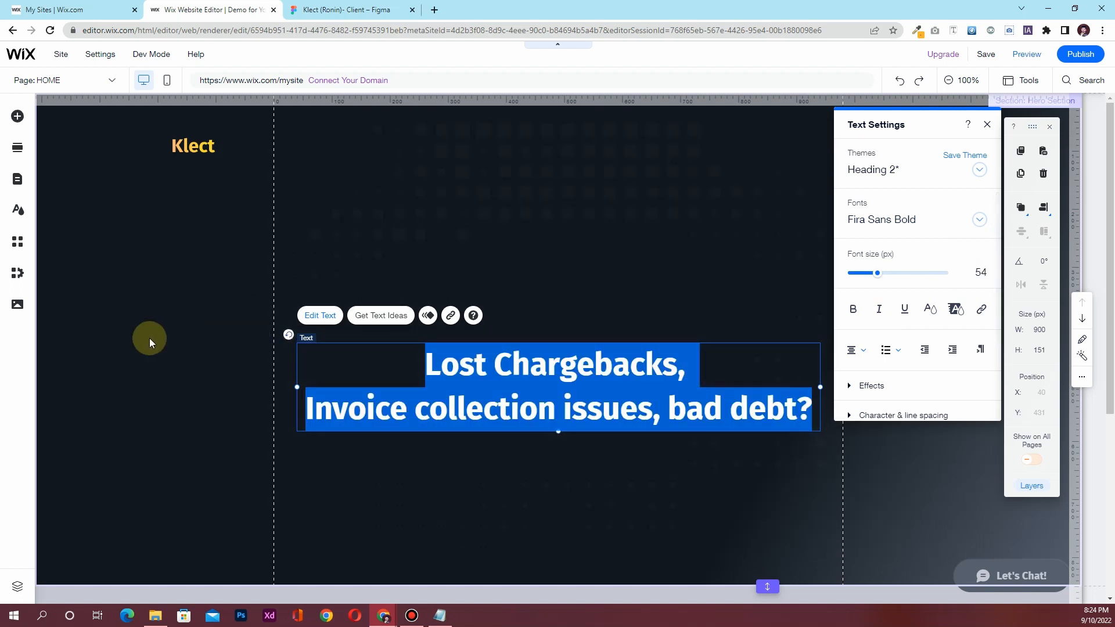
# Move the heading higher in the hero to Y 282
pyautogui.click(149, 337)
pyautogui.moveTo(539, 370); pyautogui.dragTo(537, 284)
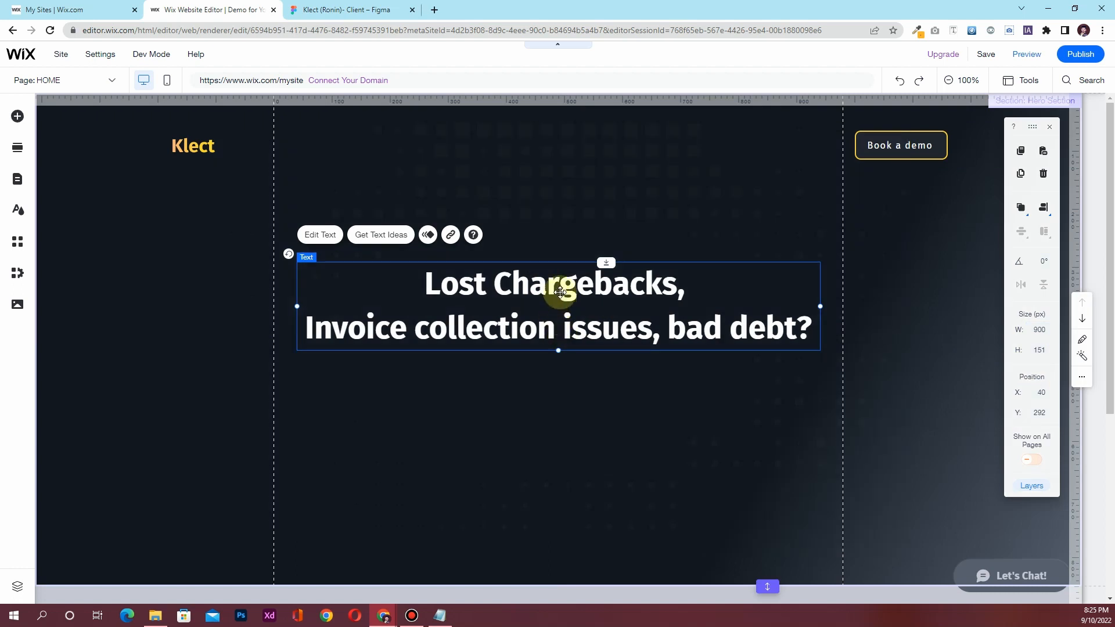
pyautogui.moveTo(562, 295); pyautogui.dragTo(561, 278)
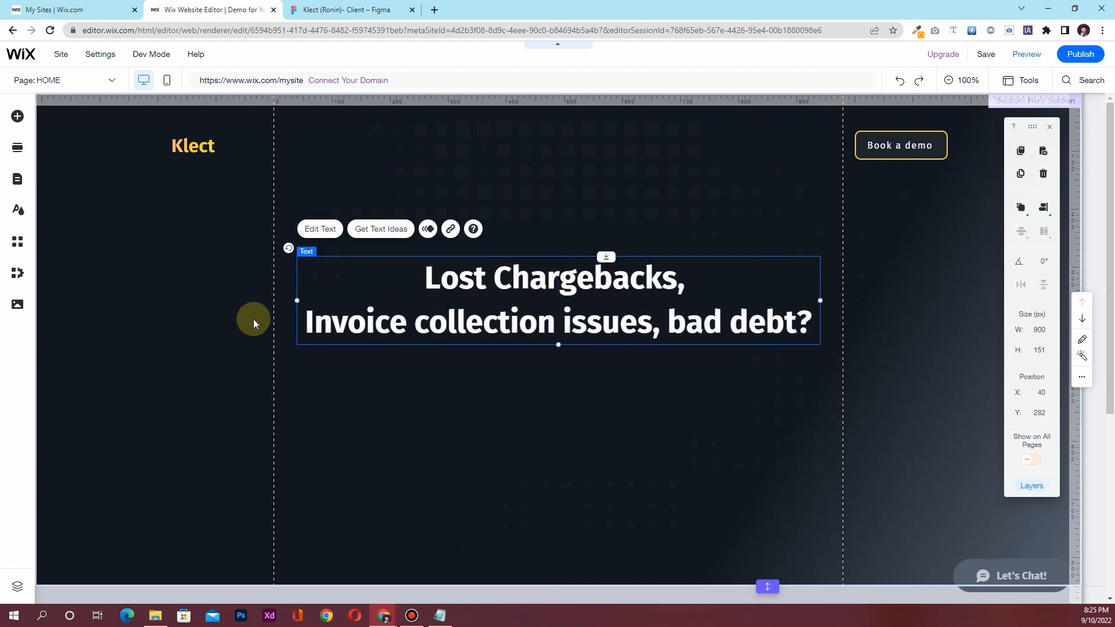
pyautogui.click(195, 321)
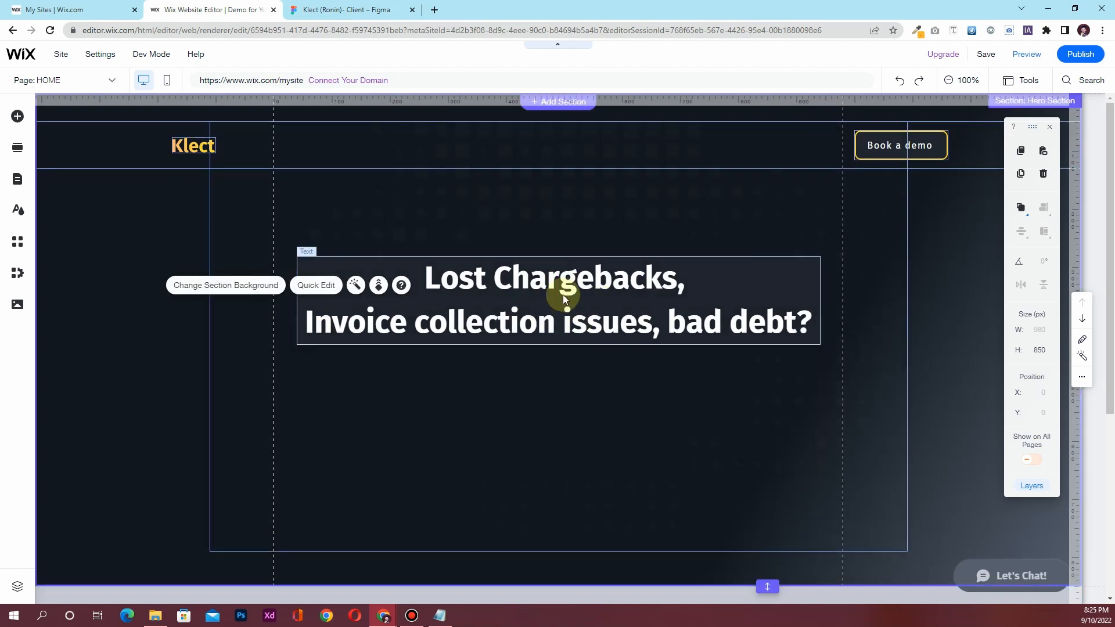
# Add a placeholder paragraph text box below the heading, referencing Figma's 24 px subtitle
pyautogui.click(384, 9)
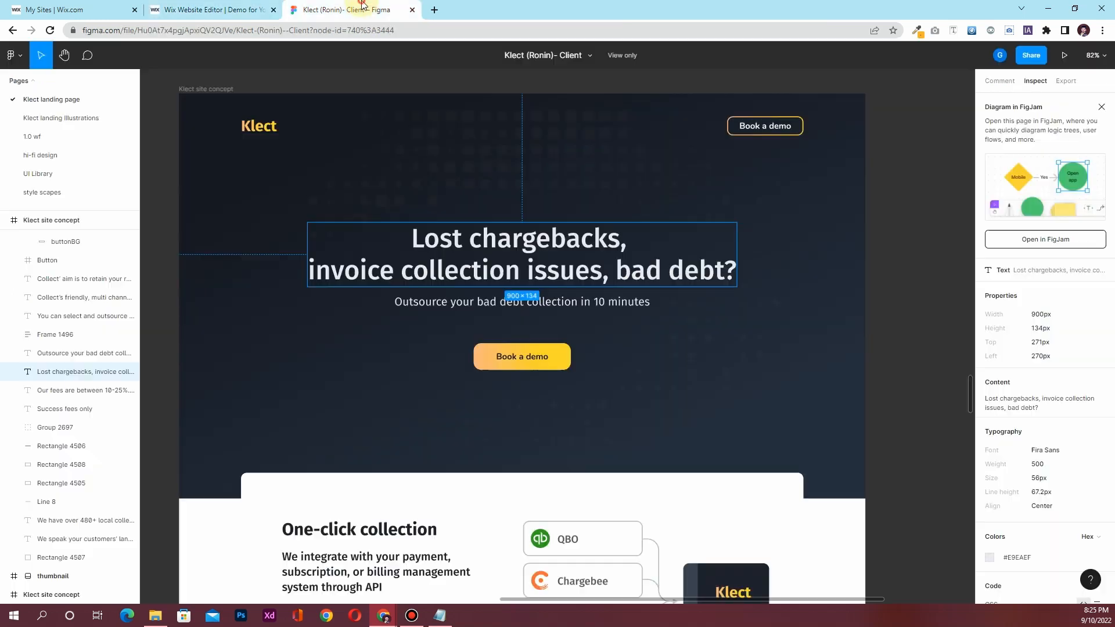
pyautogui.click(428, 307)
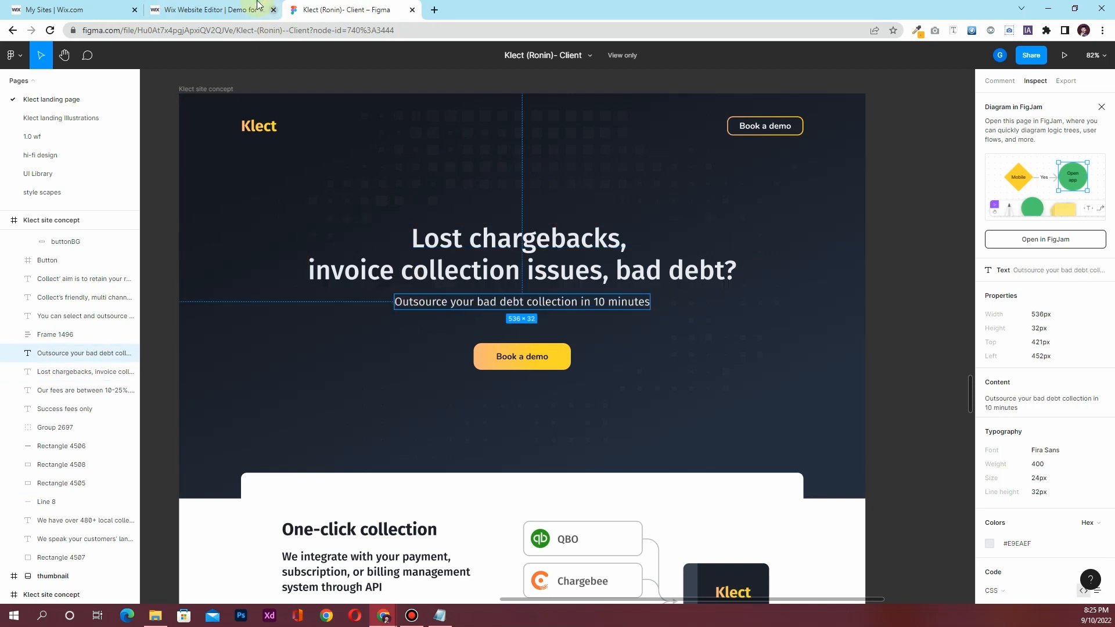
pyautogui.click(214, 9)
pyautogui.click(18, 116)
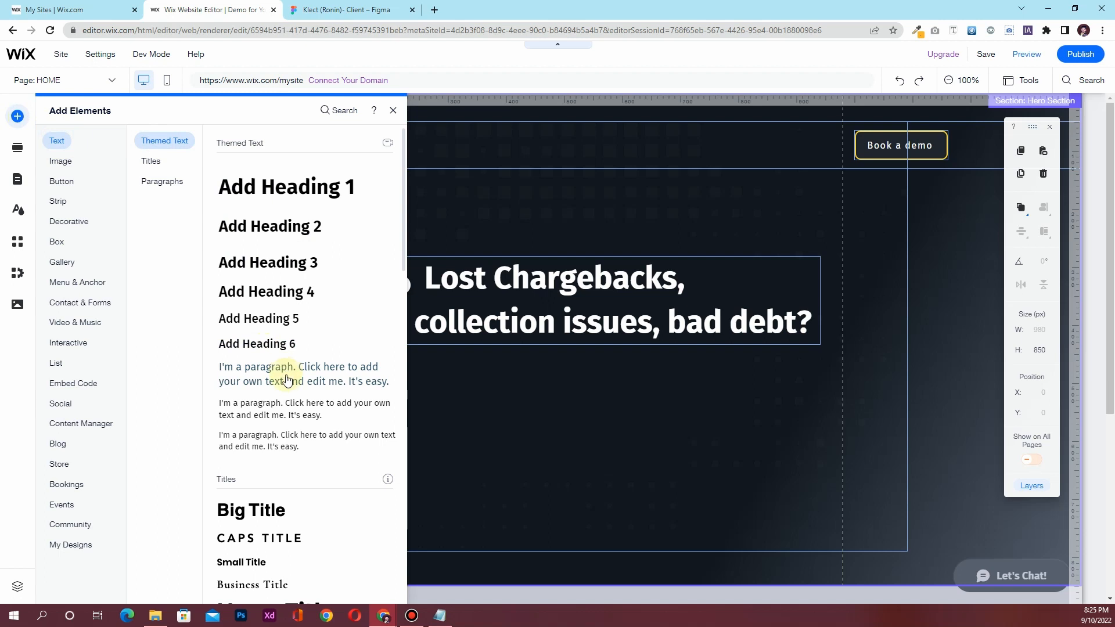
pyautogui.moveTo(288, 383); pyautogui.dragTo(552, 381)
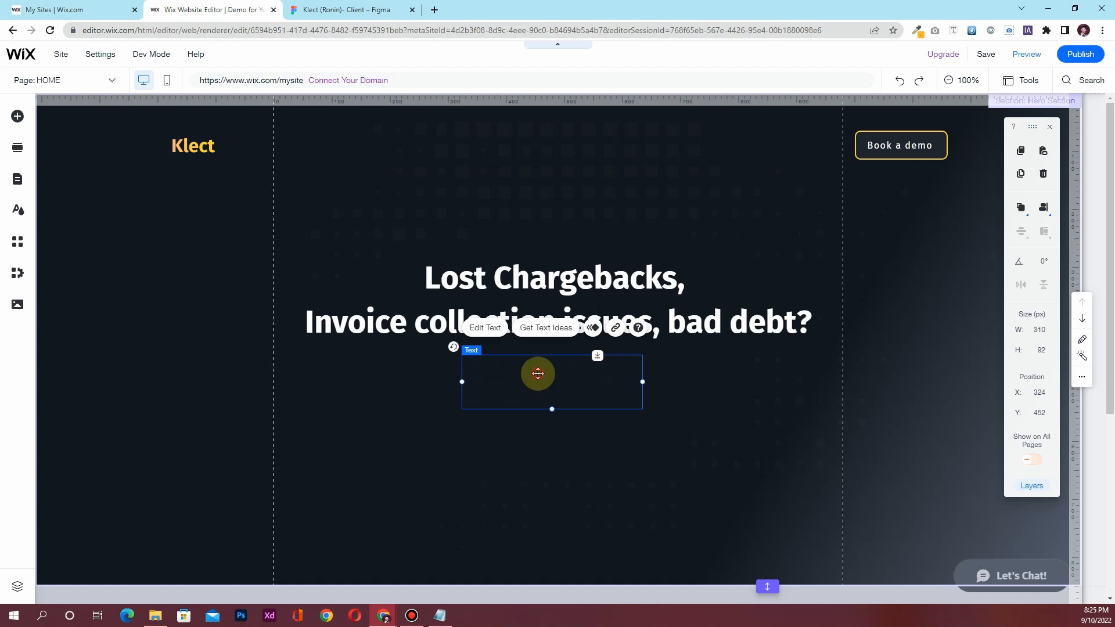
pyautogui.doubleClick(537, 374)
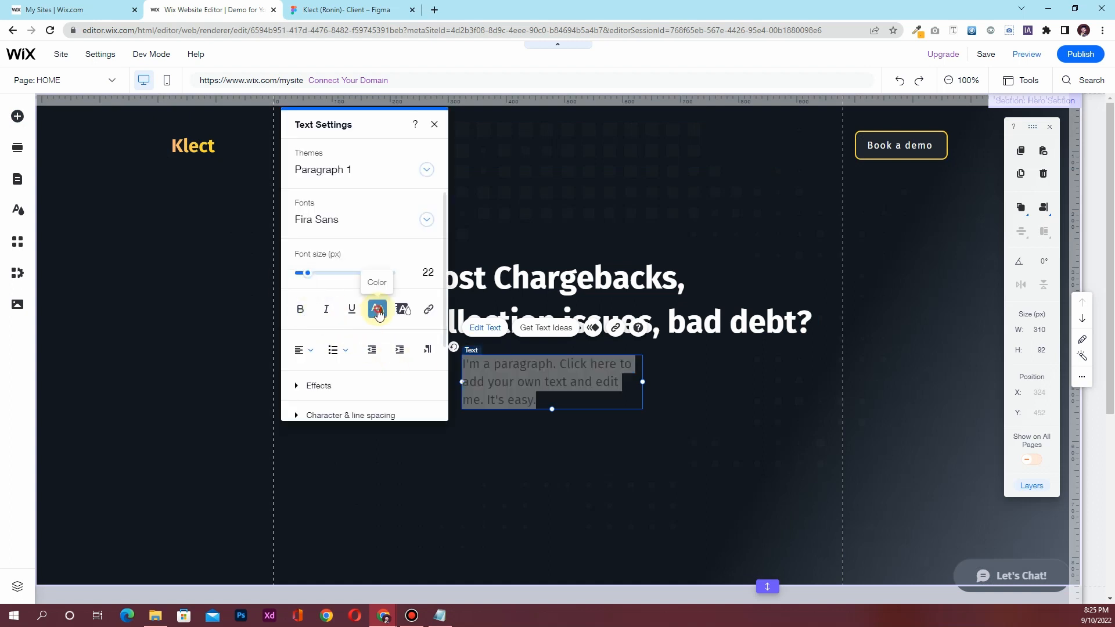
pyautogui.click(378, 310)
pyautogui.click(397, 164)
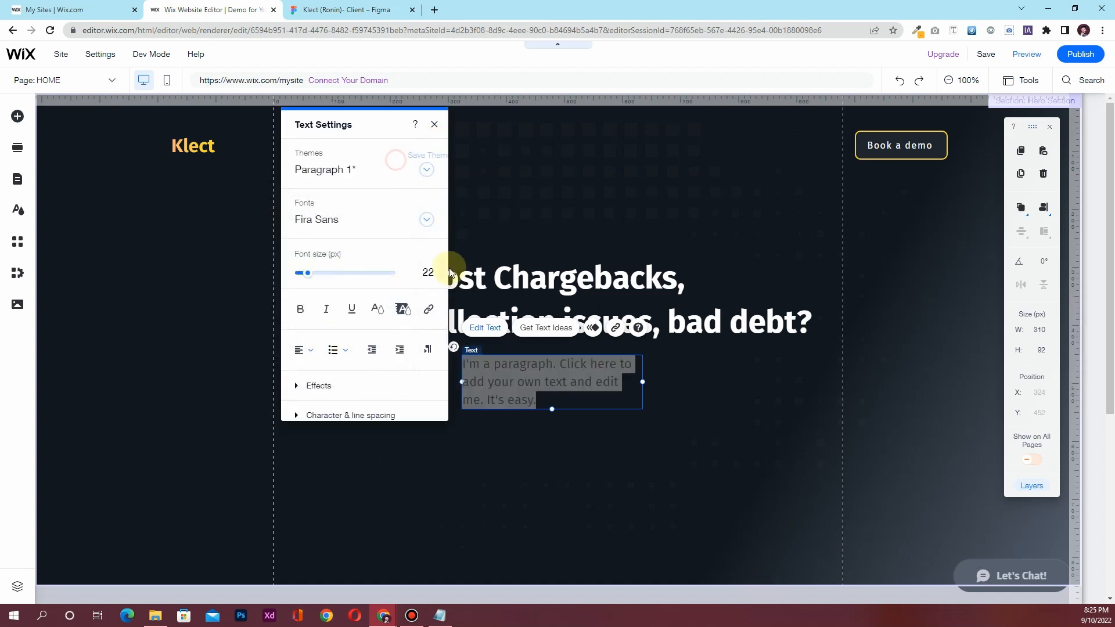
pyautogui.click(323, 9)
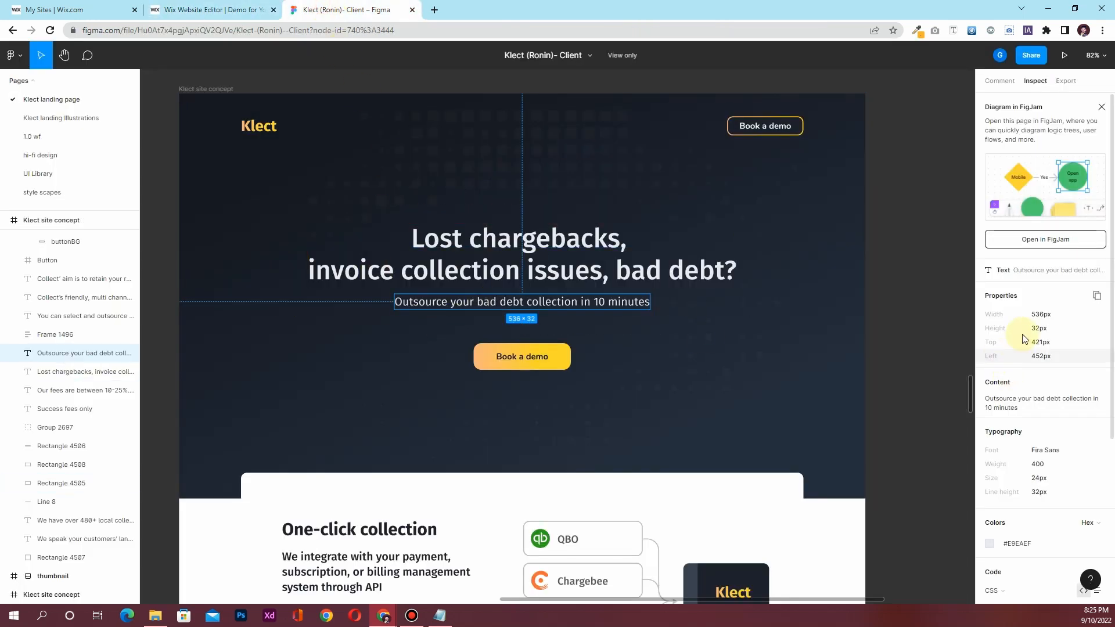
pyautogui.click(228, 8)
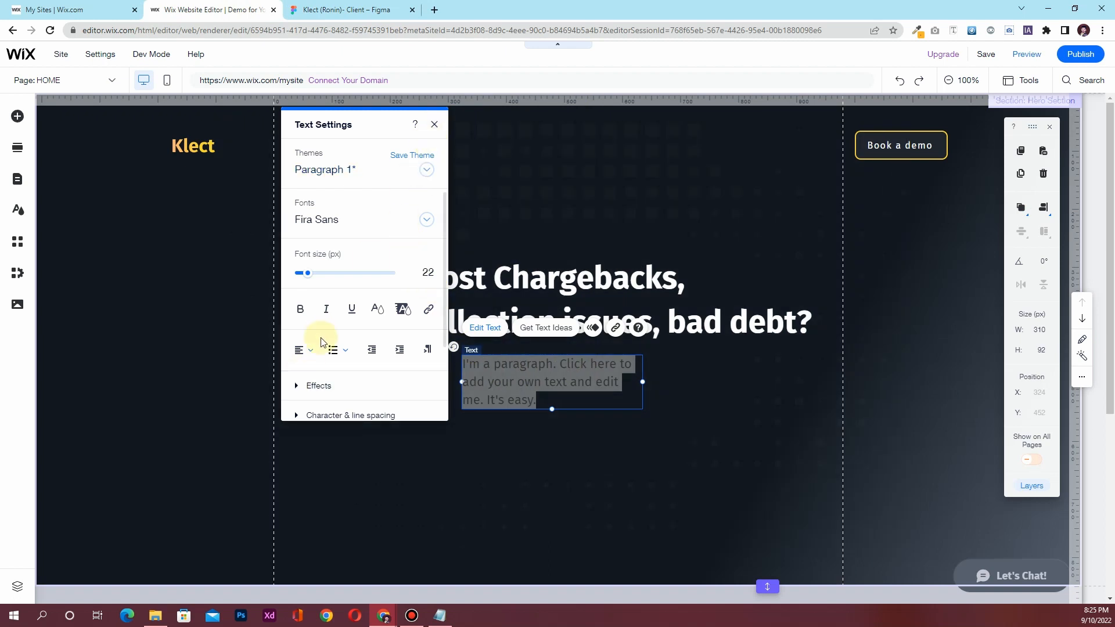
# Centre-align the paragraph text, widen it to 900 px and centre it beneath the heading
pyautogui.click(308, 350)
pyautogui.click(313, 369)
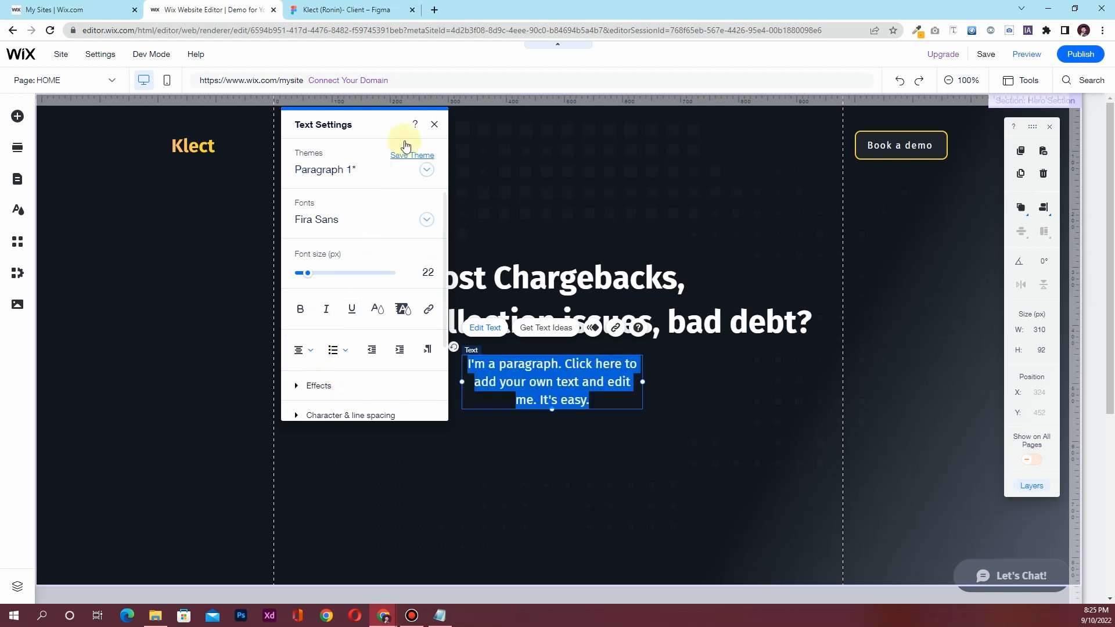
pyautogui.click(434, 124)
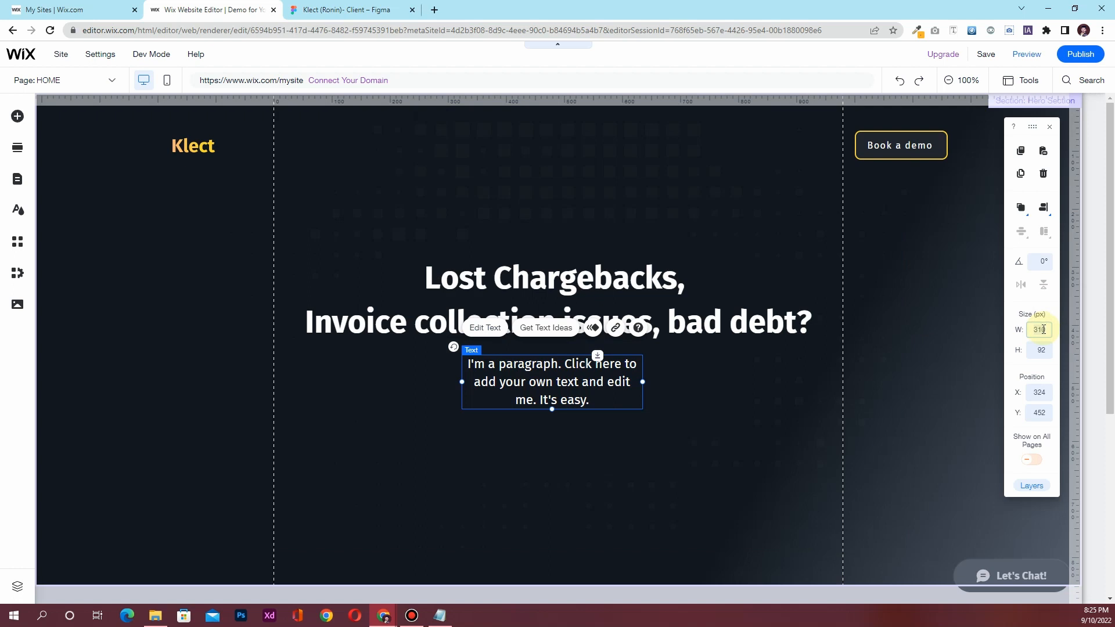
pyautogui.press('Return')
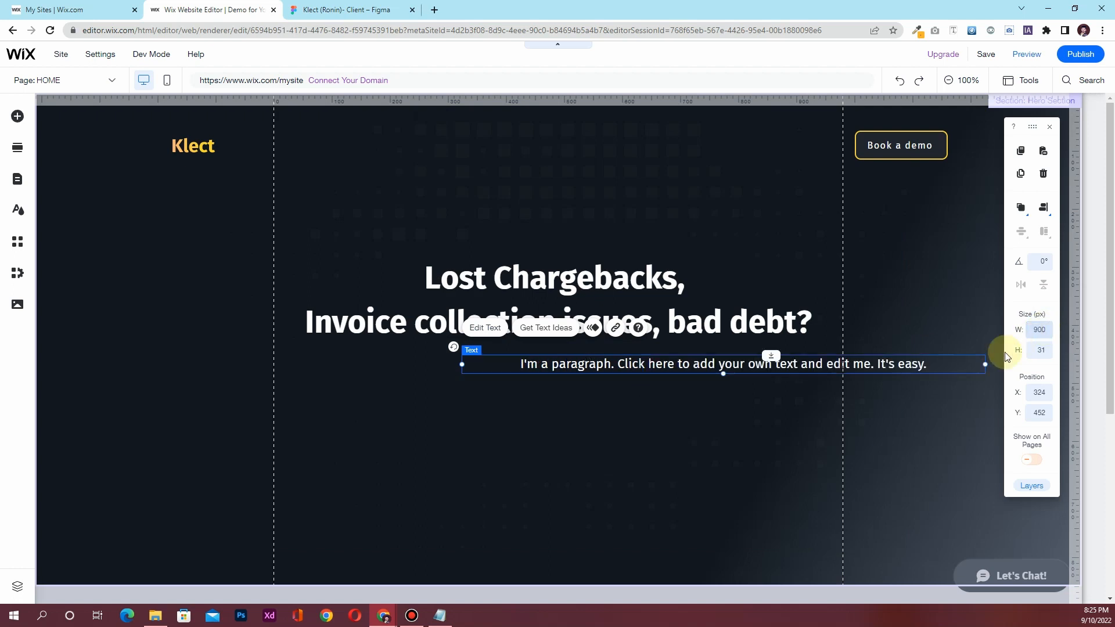
pyautogui.click(1043, 209)
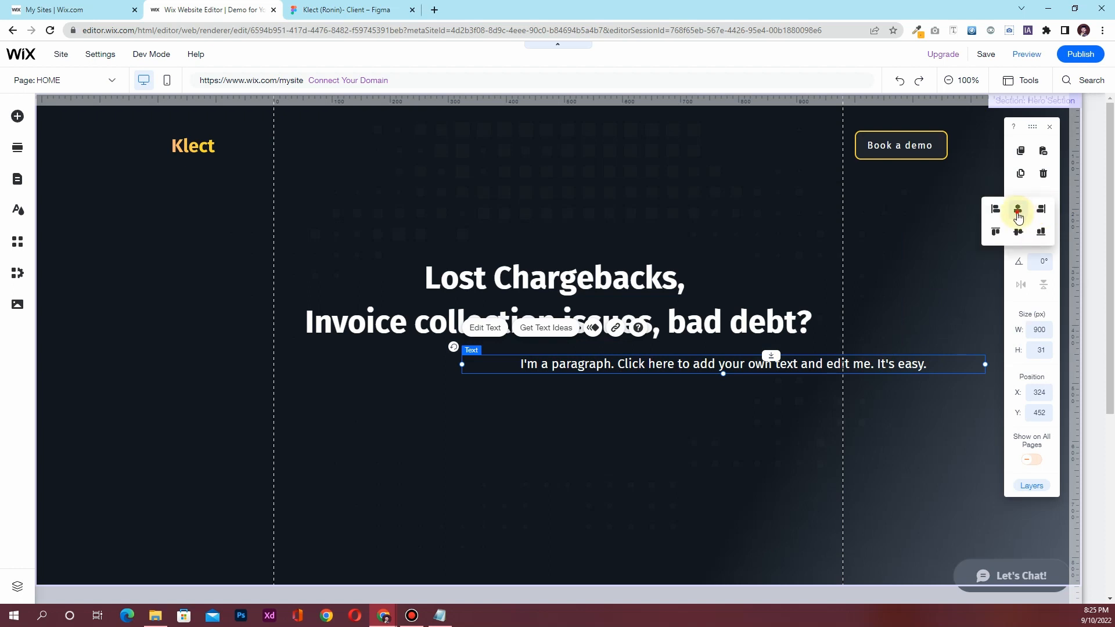
pyautogui.click(1017, 209)
pyautogui.hotkey('ctrl', 'Tab')
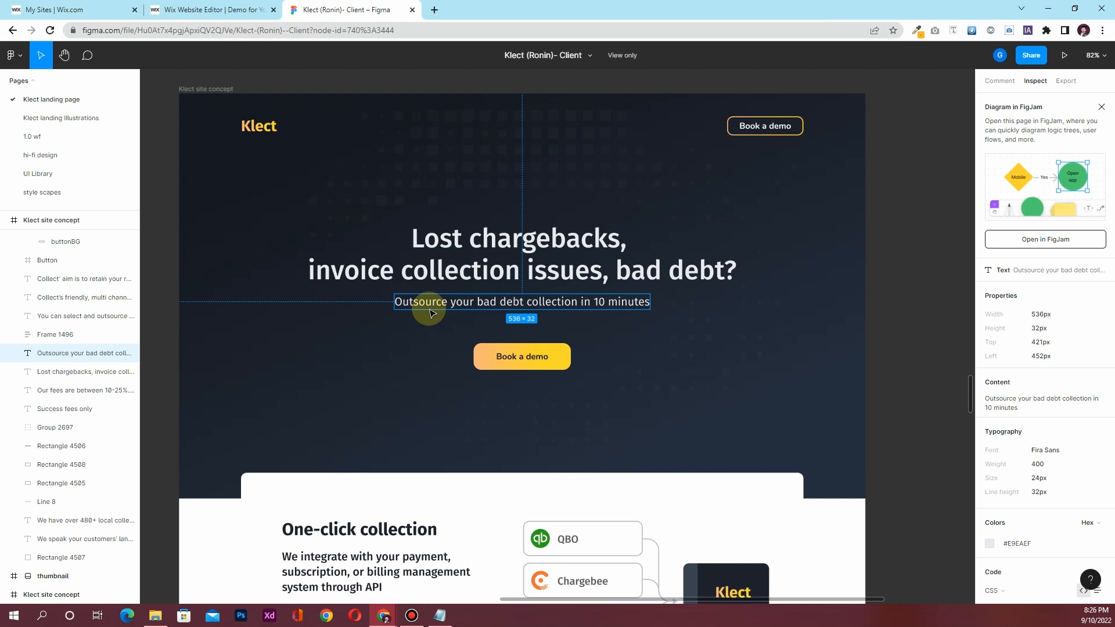
# Replace the paragraph text with 'Outsource your bad debt collections in 10 minutes.'
pyautogui.click(207, 12)
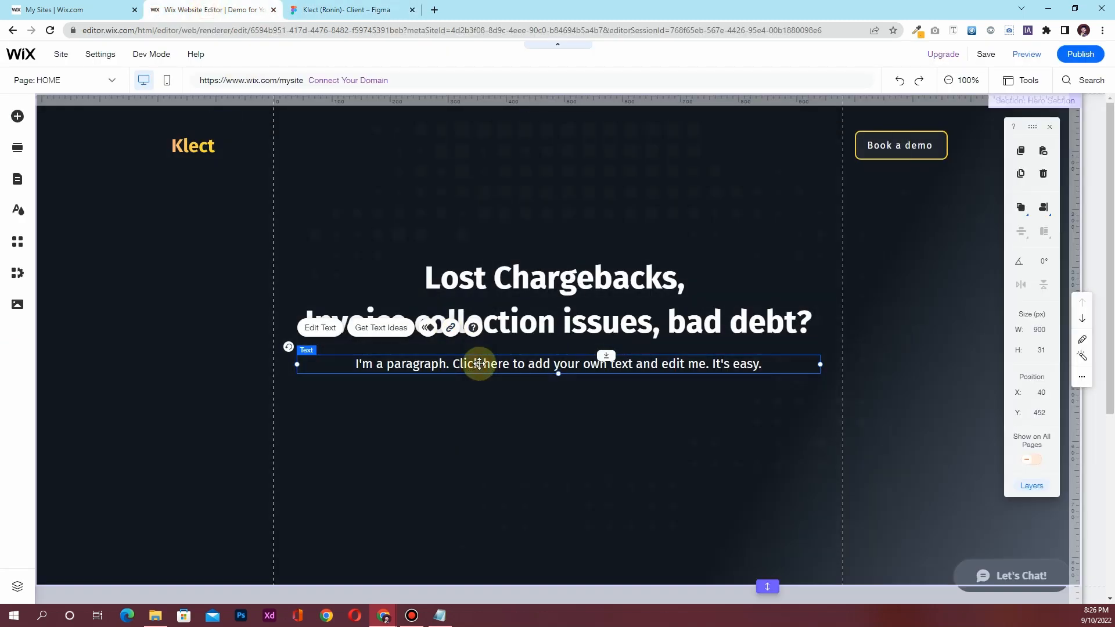
pyautogui.doubleClick(479, 364)
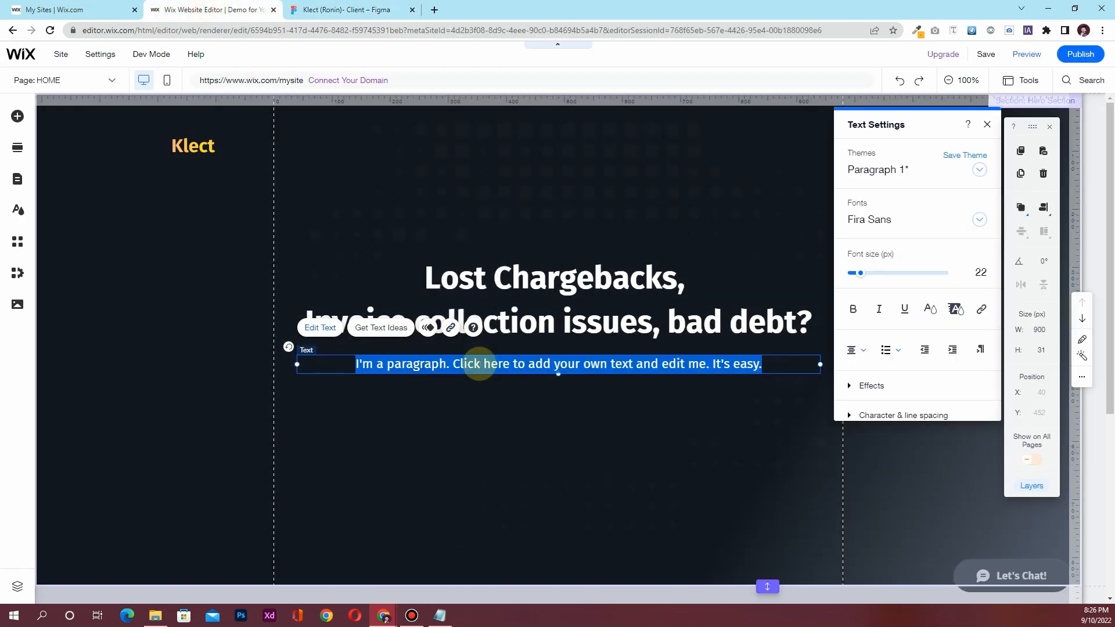
pyautogui.write('Outsour')
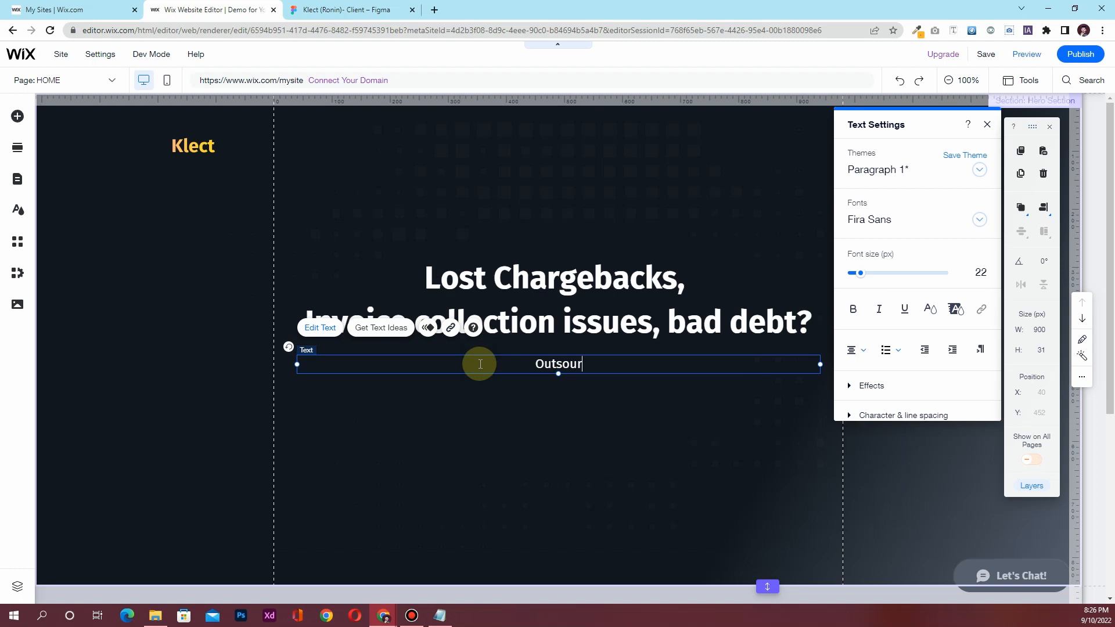
pyautogui.write('ce your b')
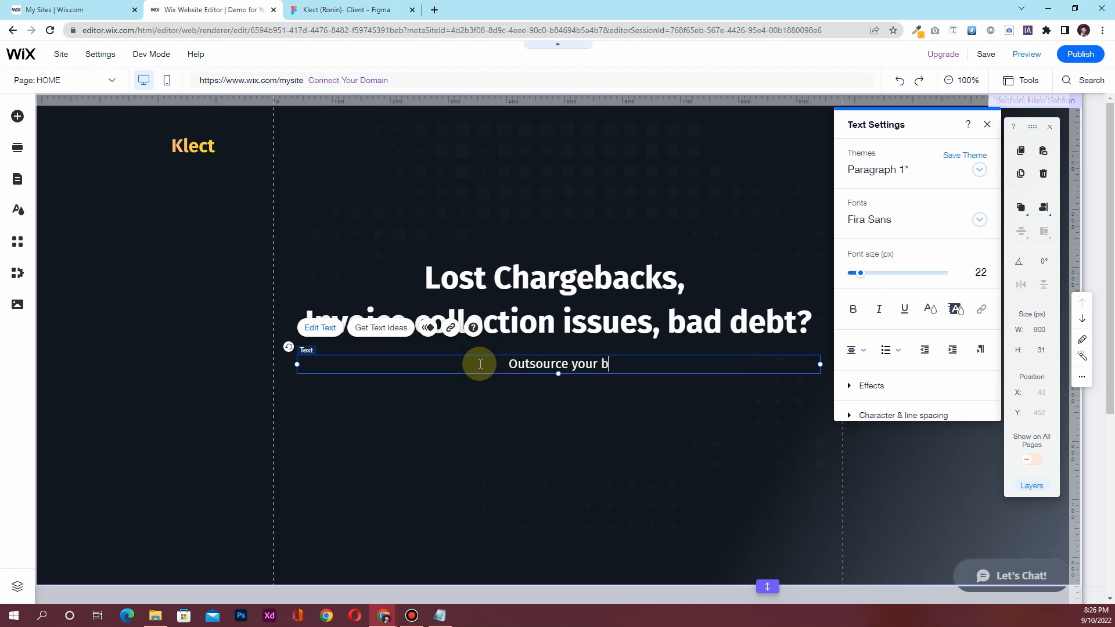
pyautogui.write('ad debt c o')
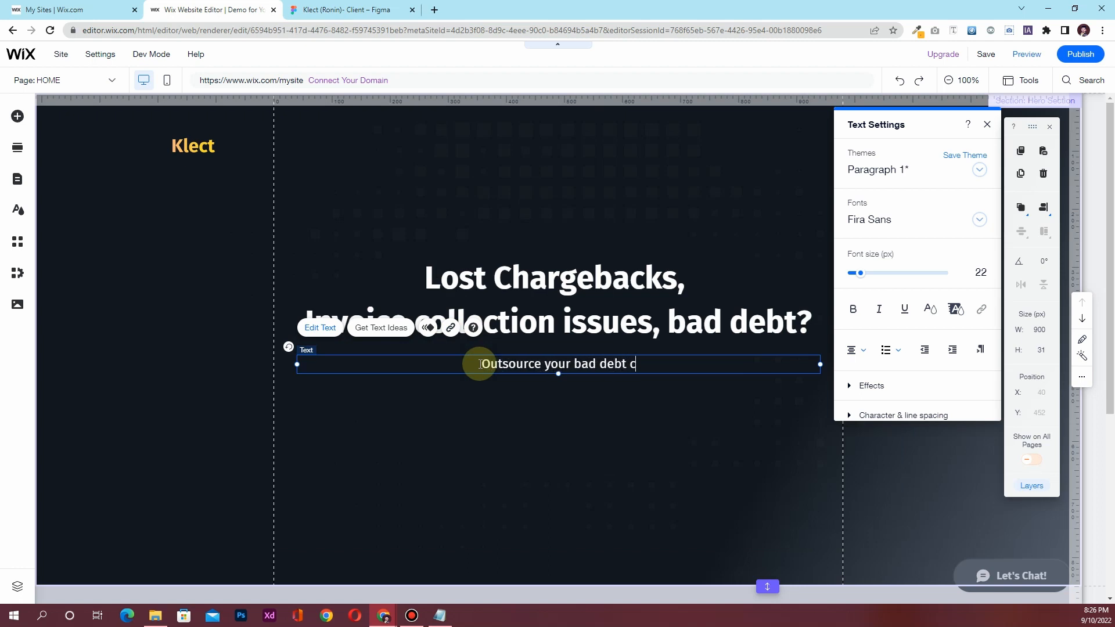
pyautogui.press('BackSpace')
pyautogui.press('BackSpace')
pyautogui.write('ol')
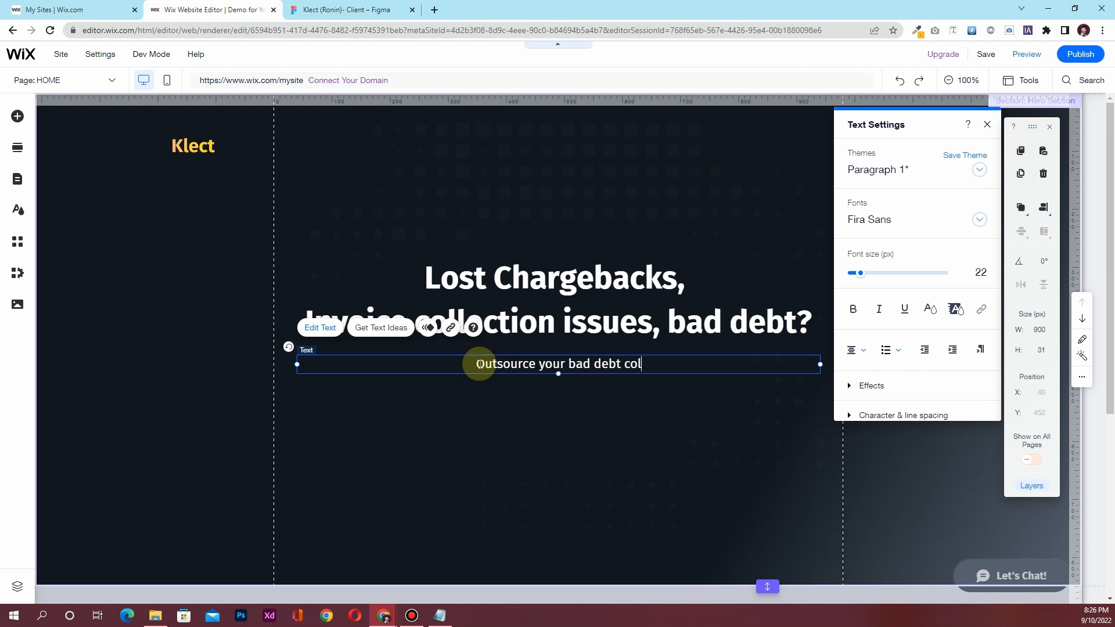
pyautogui.write('lections')
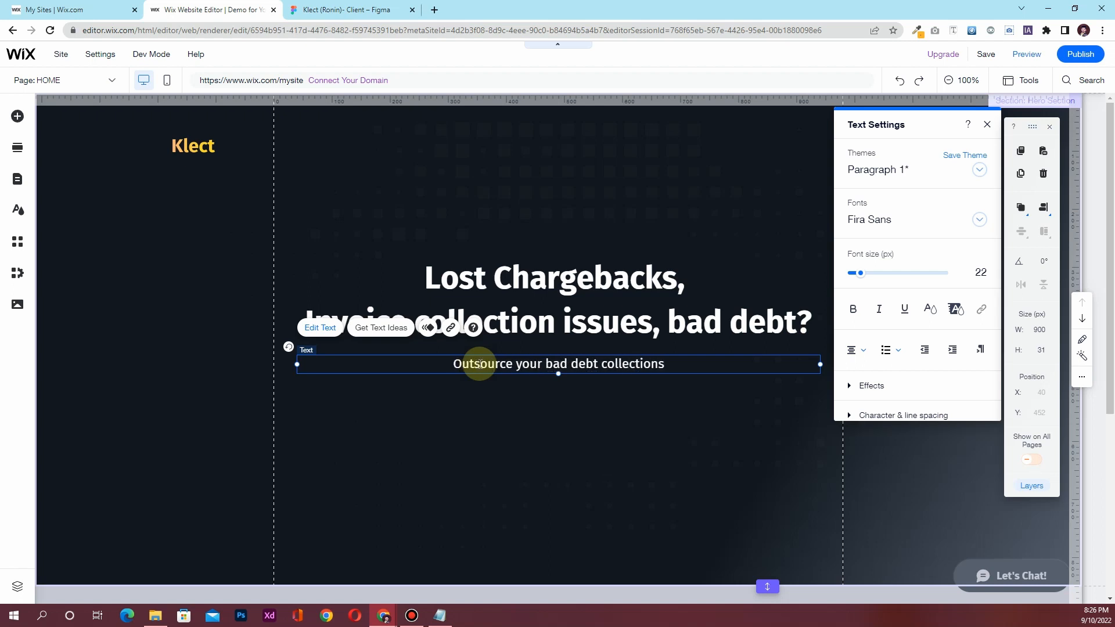
pyautogui.hotkey('ctrl', 'Tab')
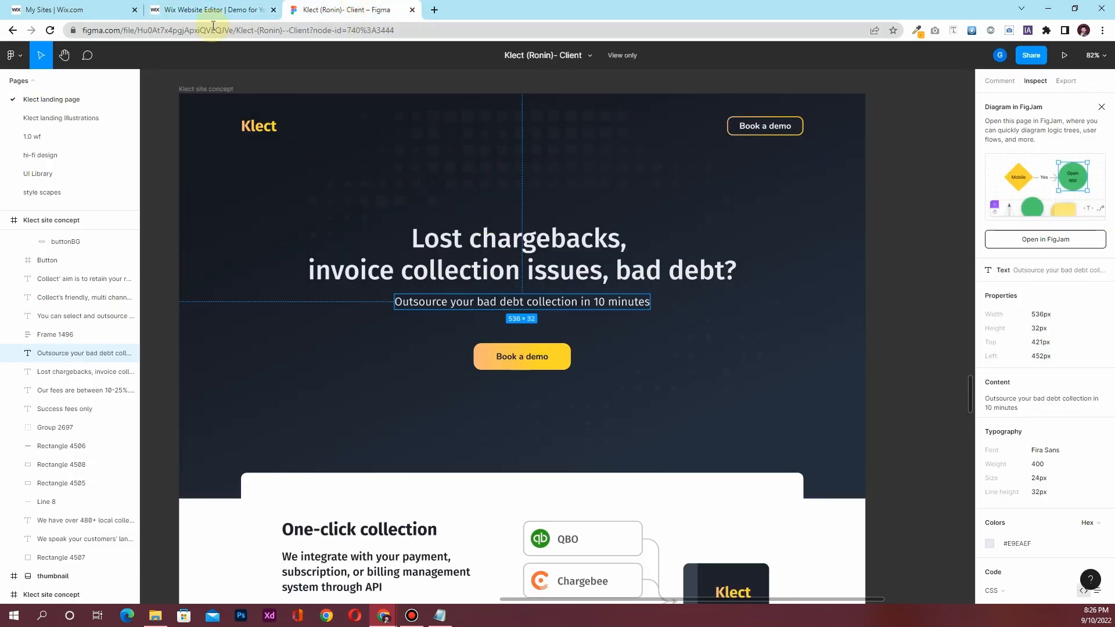
pyautogui.click(182, 16)
pyautogui.write('in ')
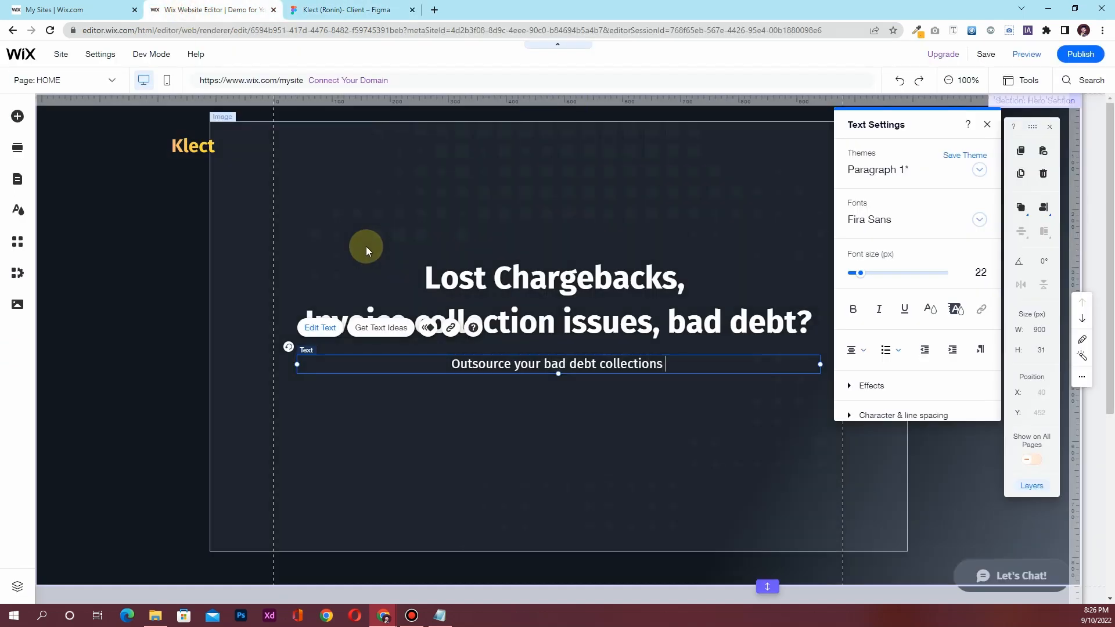
pyautogui.write('10 min')
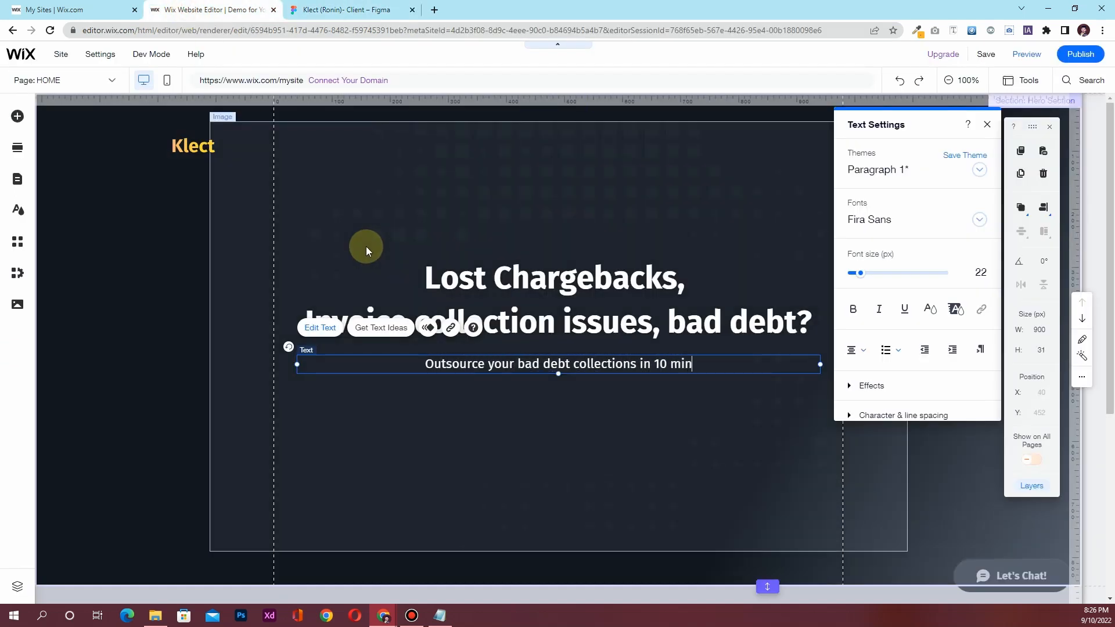
pyautogui.write('utes.')
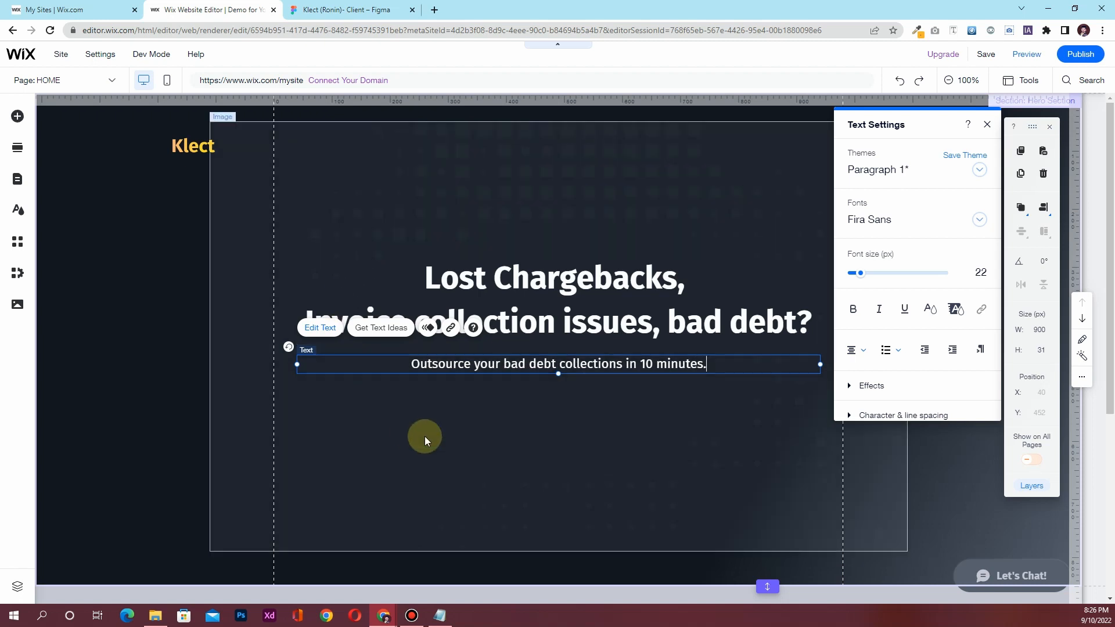
pyautogui.click(424, 437)
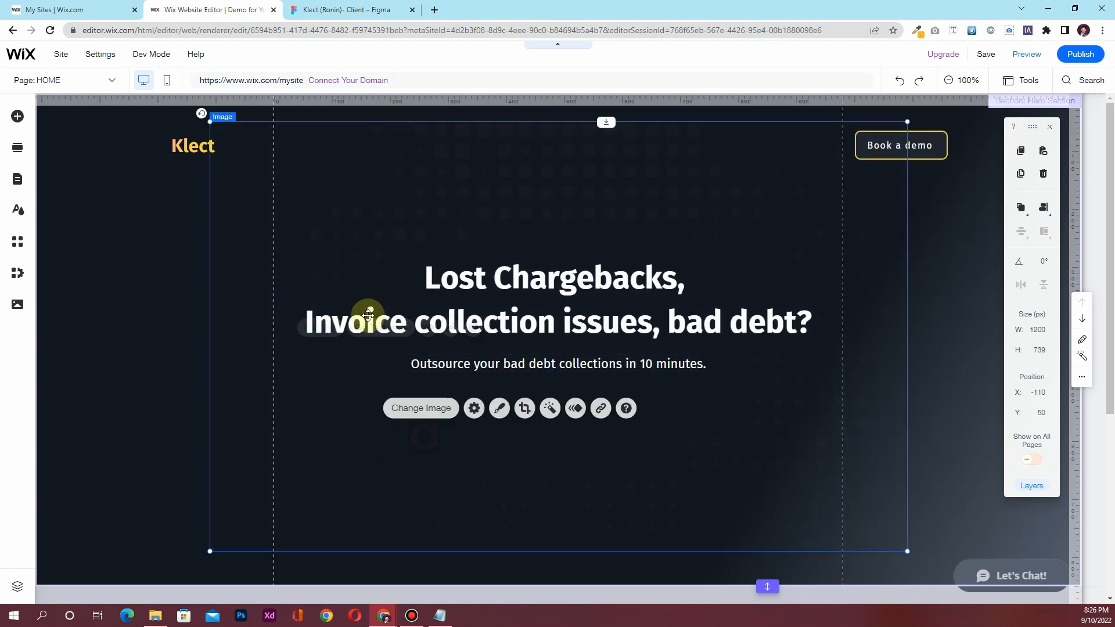
pyautogui.click(331, 10)
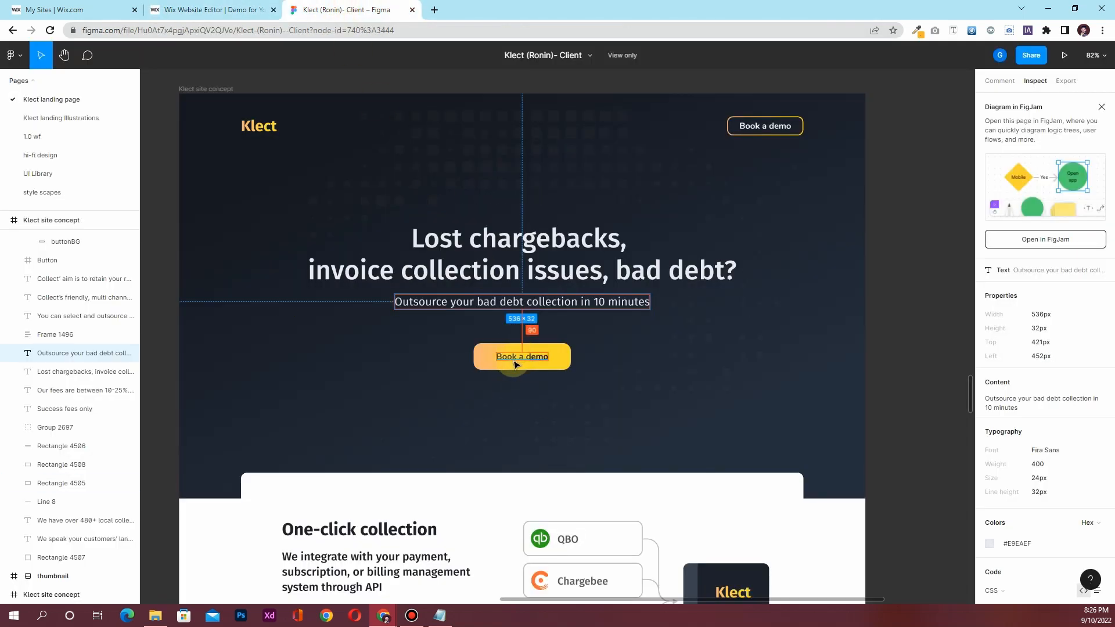
pyautogui.click(248, 7)
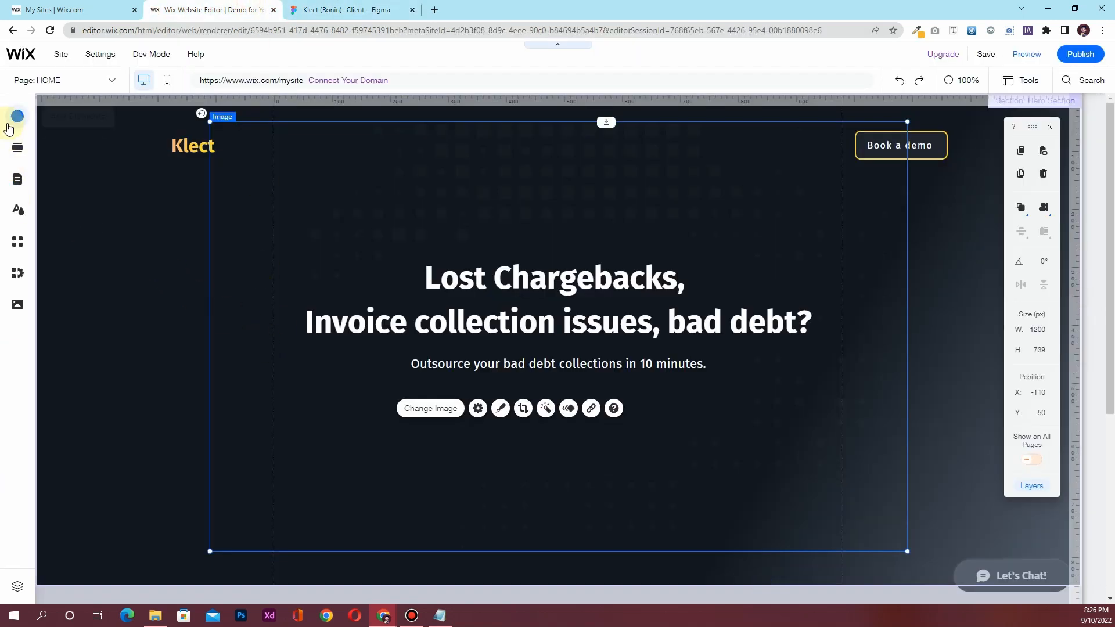
# Drag a copy of the 160 × 50 Book a demo button under the subtitle at X 410, Y 535
pyautogui.click(17, 117)
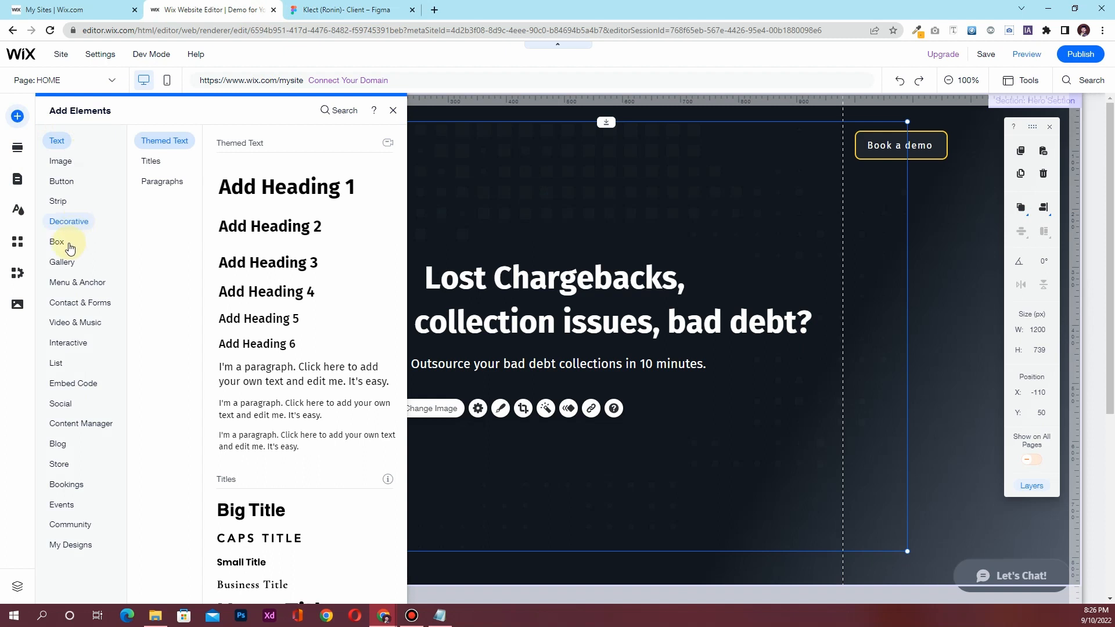
pyautogui.click(70, 249)
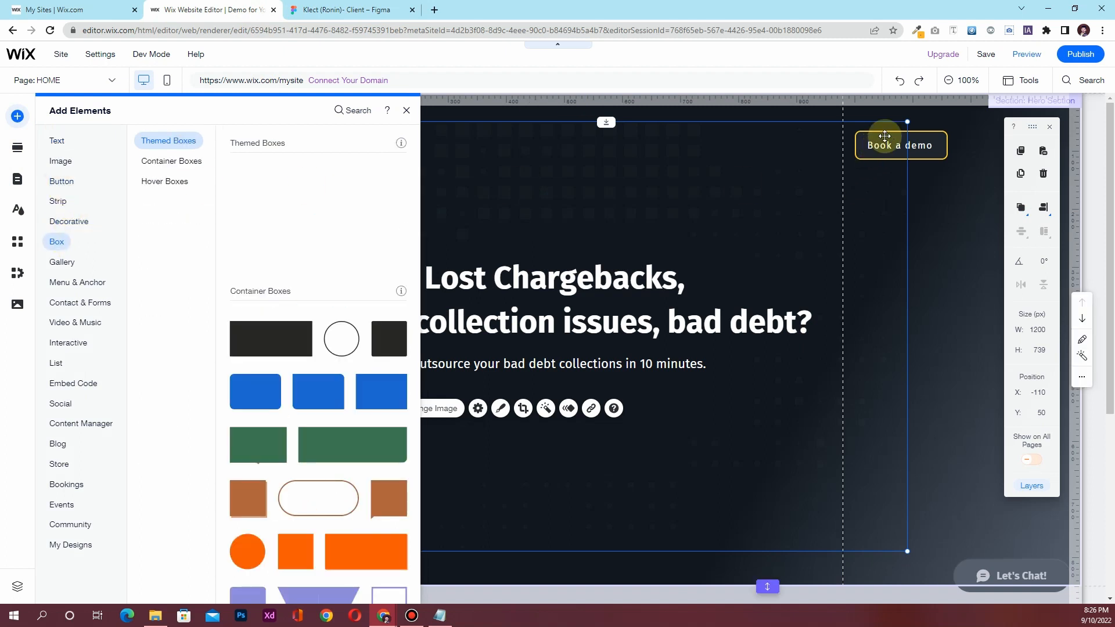
pyautogui.click(887, 142)
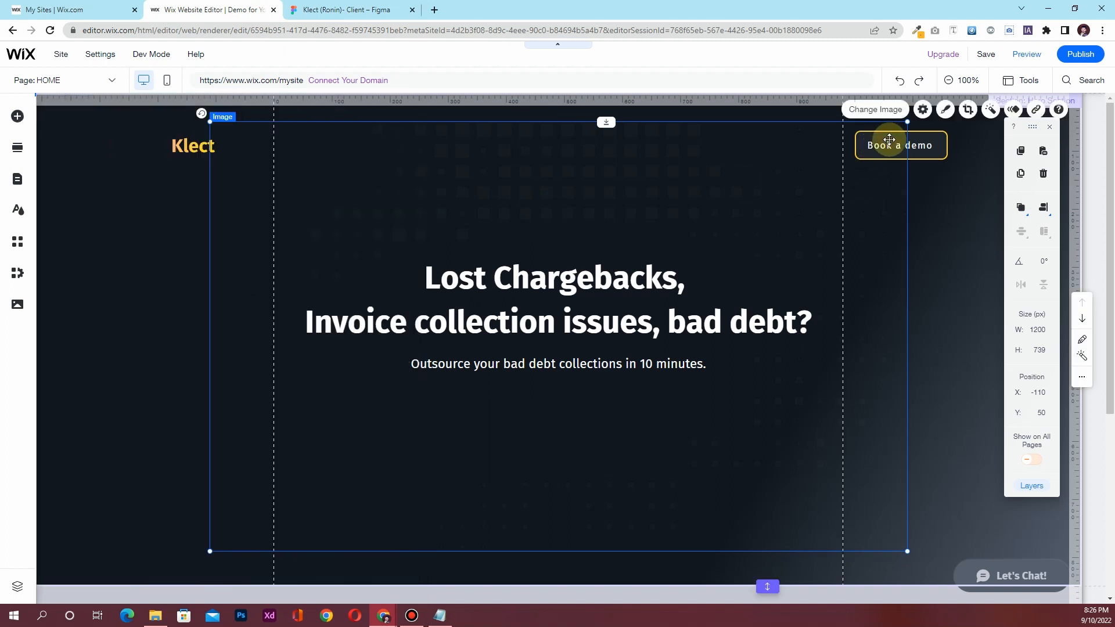
pyautogui.click(936, 141)
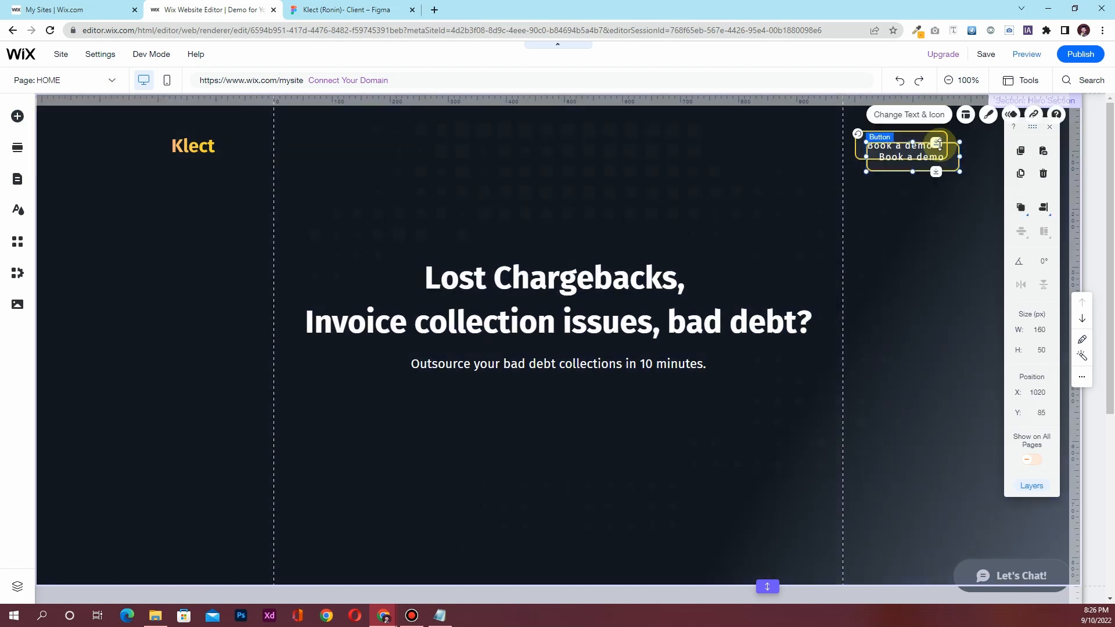
pyautogui.moveTo(937, 141)
pyautogui.mouseDown()
pyautogui.moveTo(958, 179)
pyautogui.moveTo(948, 276)
pyautogui.moveTo(828, 415)
pyautogui.moveTo(587, 413)
pyautogui.moveTo(596, 415)
pyautogui.mouseUp()
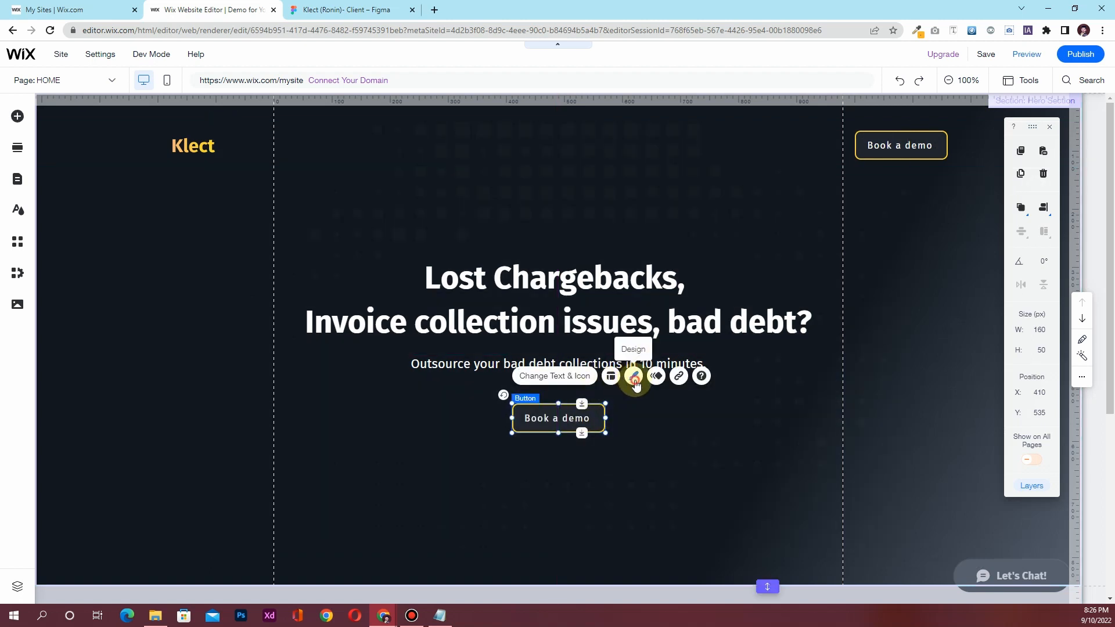
# Give the lower Book a demo button a solid yellow background fill at 100% opacity
pyautogui.click(634, 377)
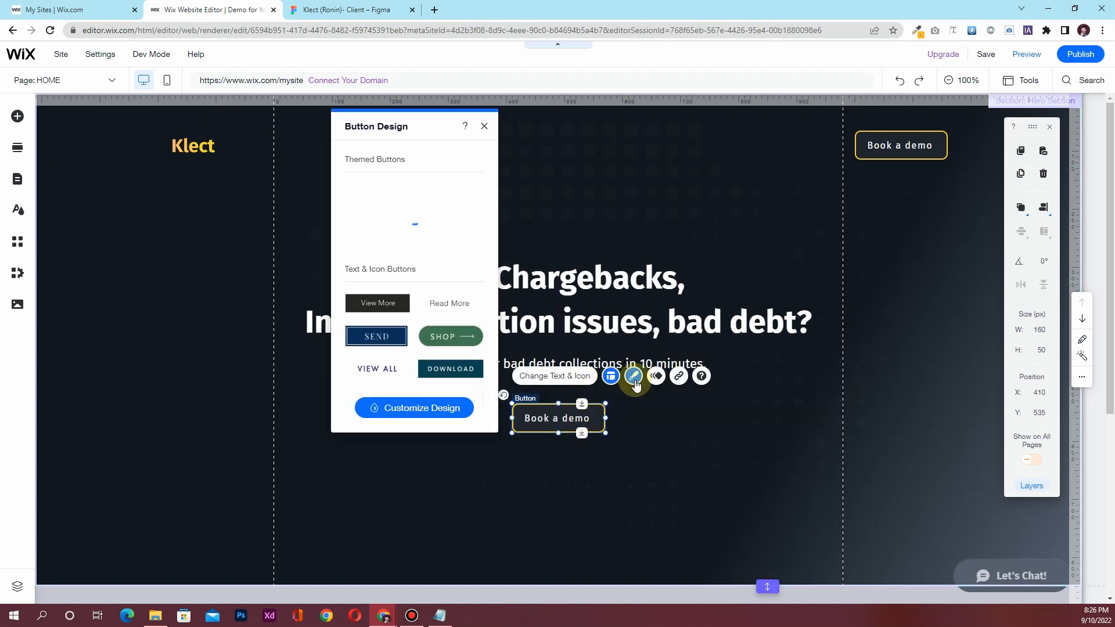
pyautogui.click(415, 409)
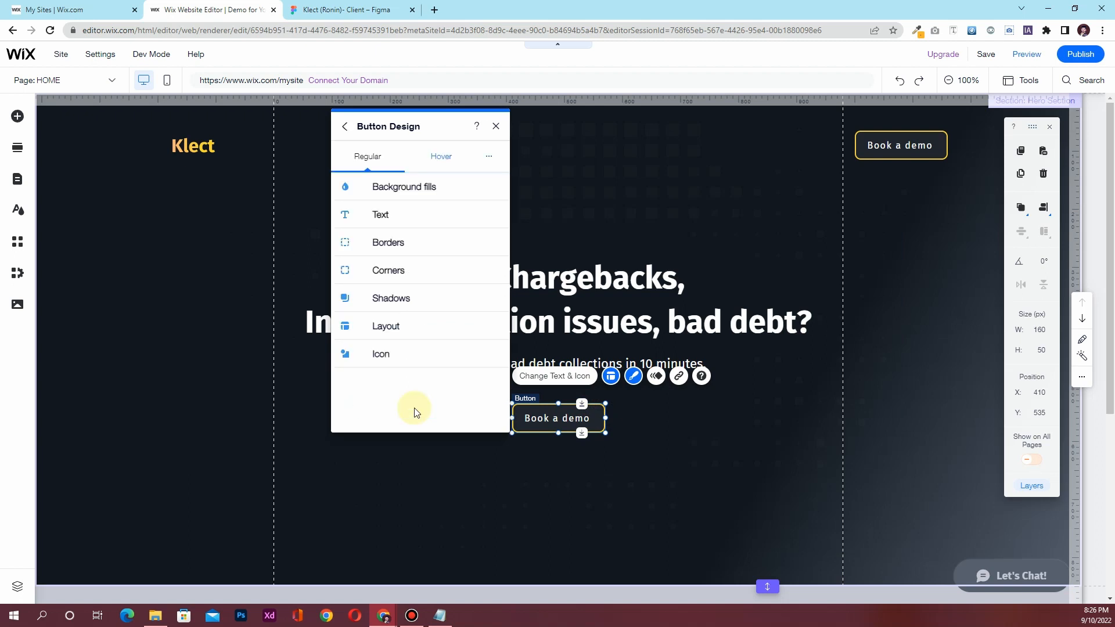
pyautogui.click(376, 187)
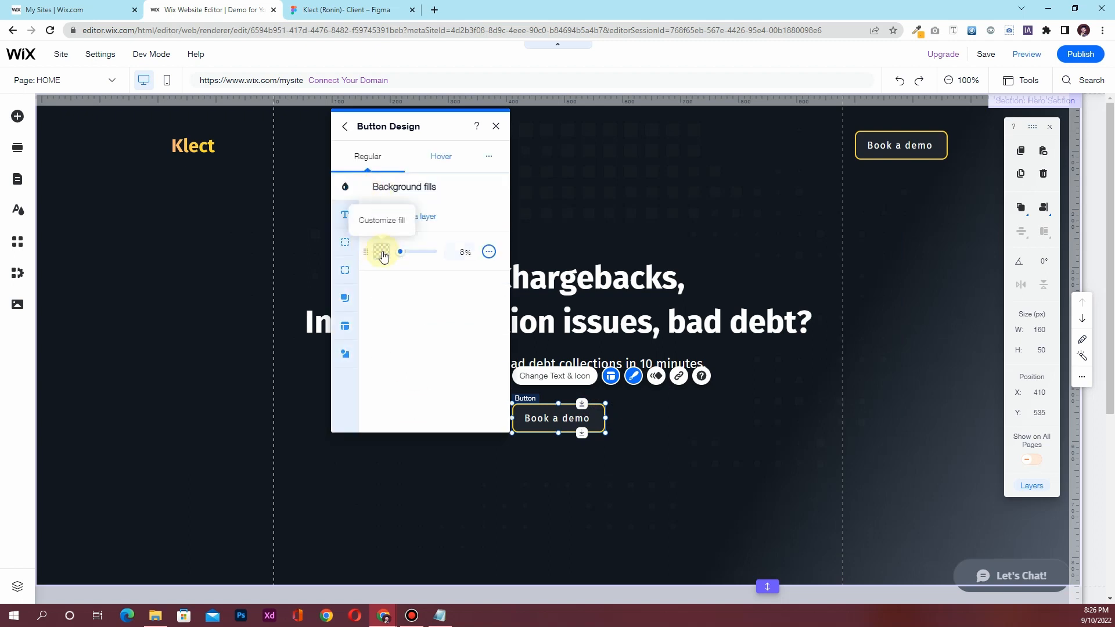
pyautogui.moveTo(414, 256); pyautogui.dragTo(448, 256)
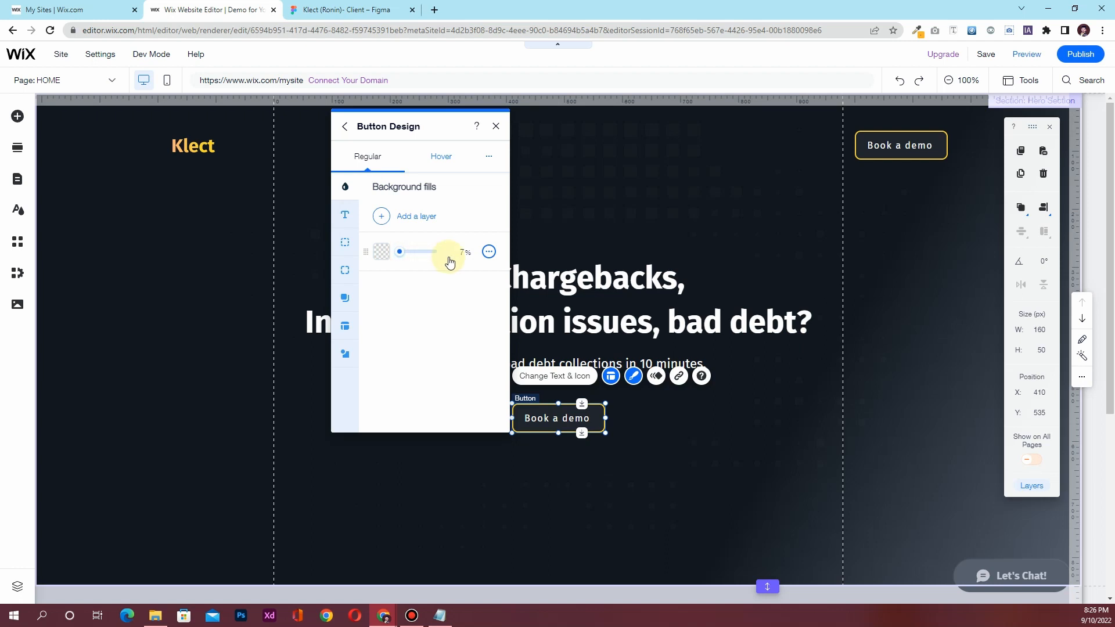
pyautogui.click(383, 254)
pyautogui.click(632, 471)
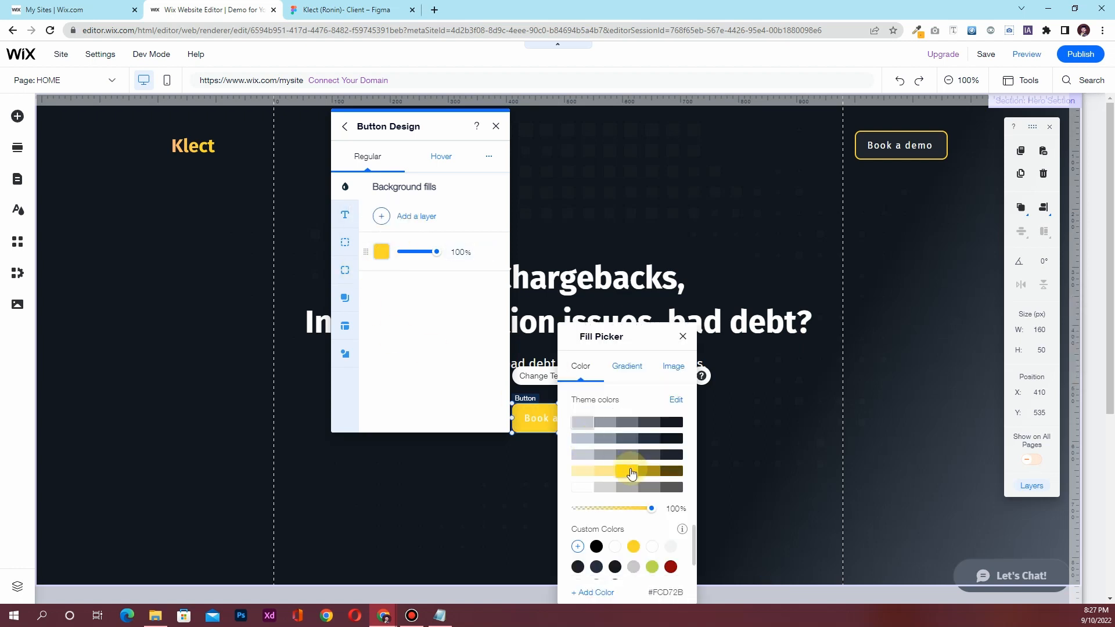
pyautogui.click(380, 217)
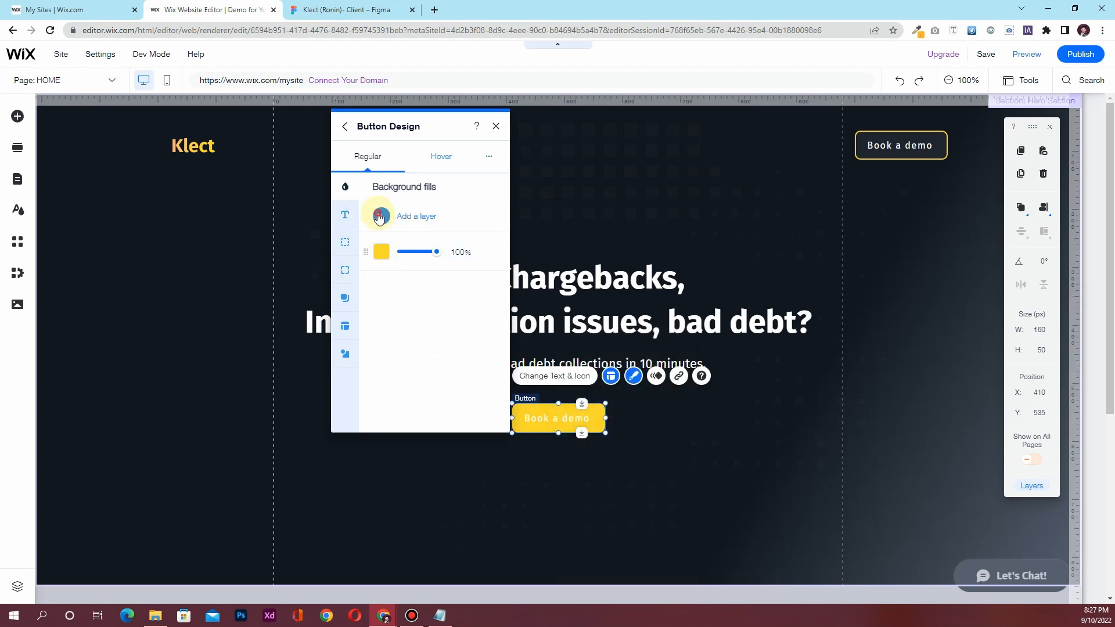
# Add a faint darker-yellow fill layer on top and compare the button with Figma
pyautogui.click(391, 221)
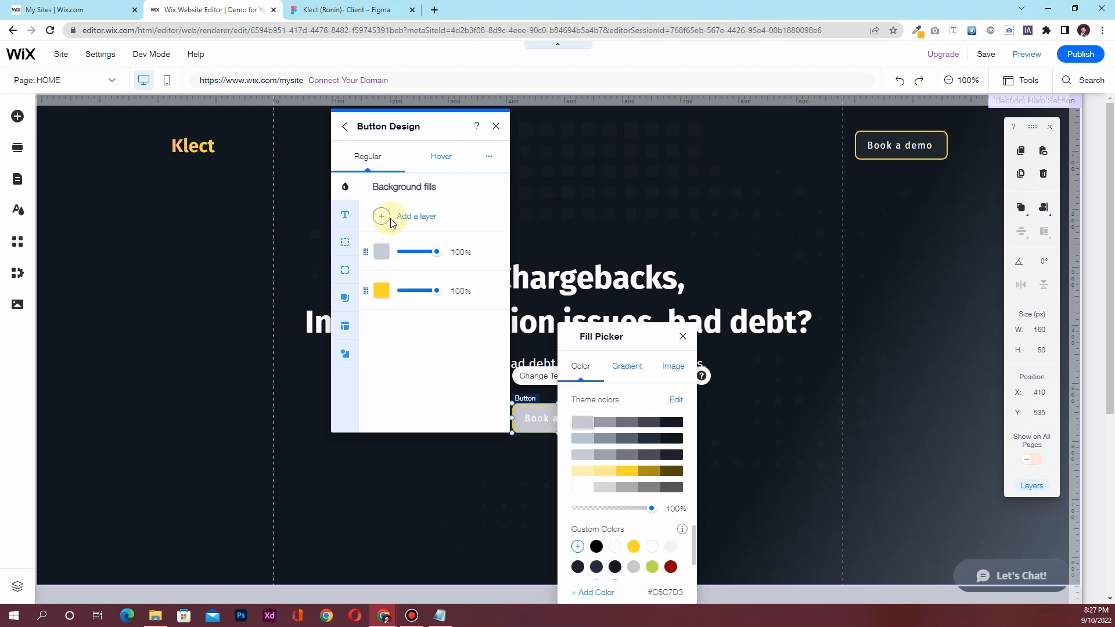
pyautogui.click(628, 472)
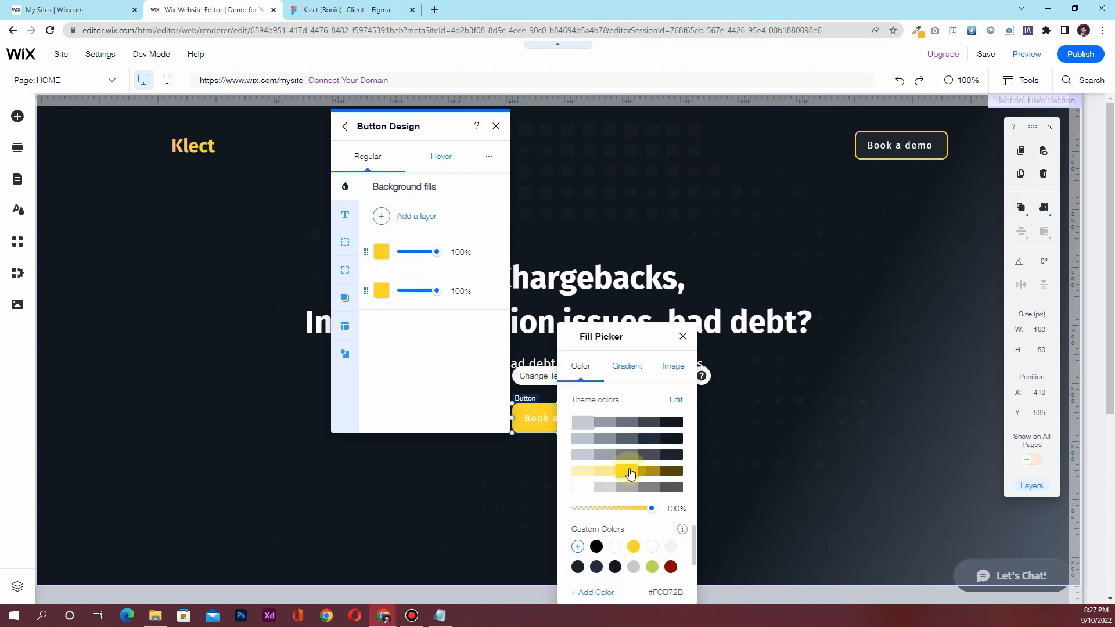
pyautogui.click(650, 472)
pyautogui.click(393, 360)
pyautogui.moveTo(428, 257); pyautogui.dragTo(404, 253)
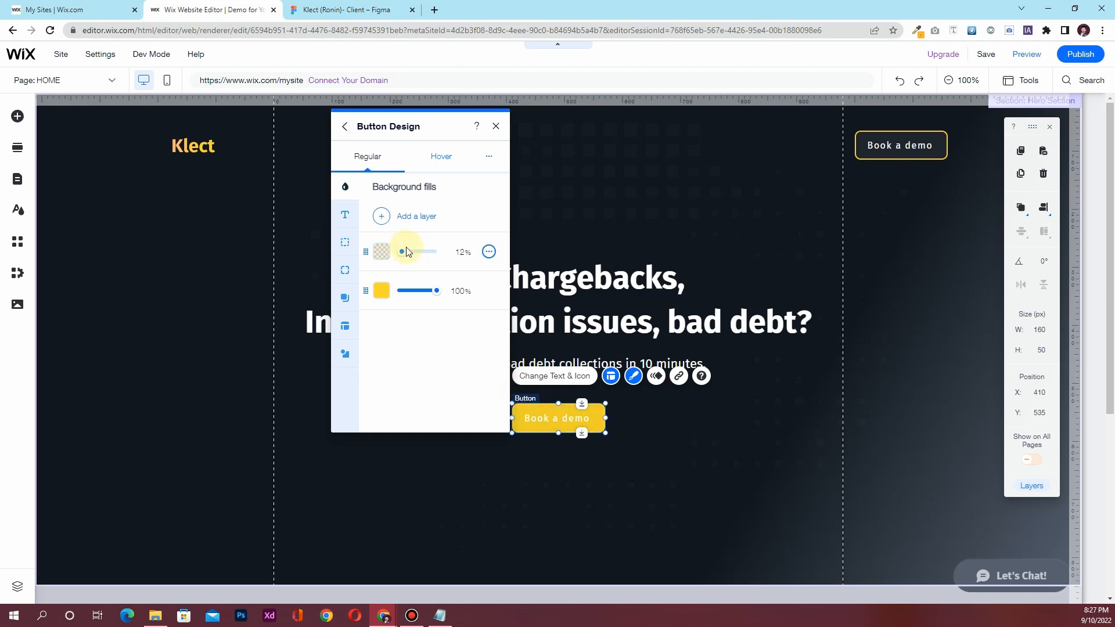
pyautogui.moveTo(408, 256); pyautogui.dragTo(407, 256)
pyautogui.click(359, 12)
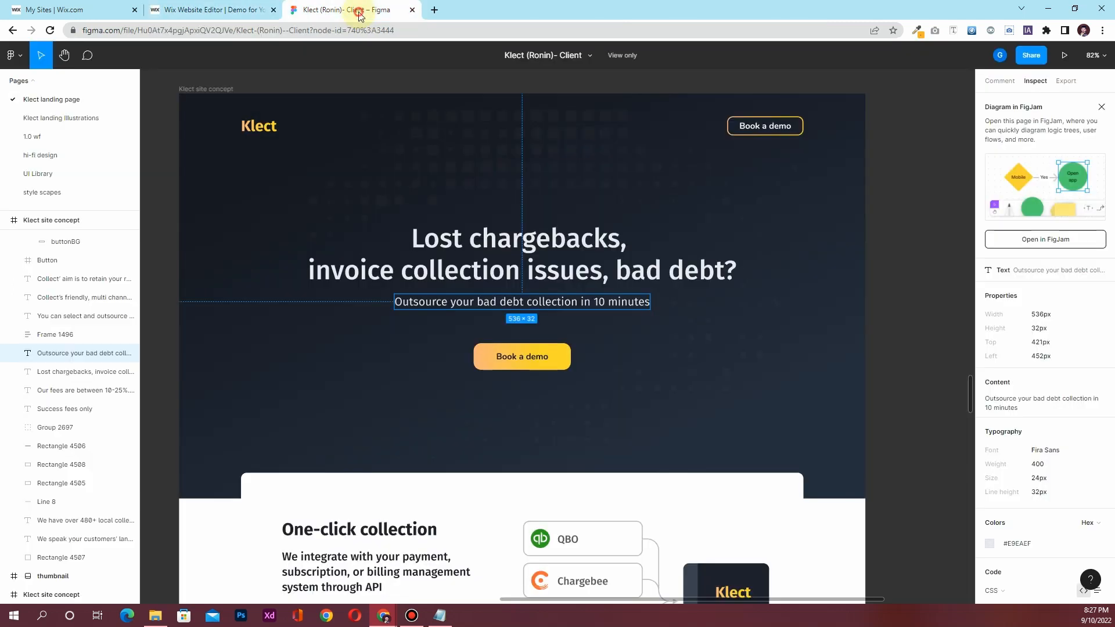
pyautogui.click(499, 359)
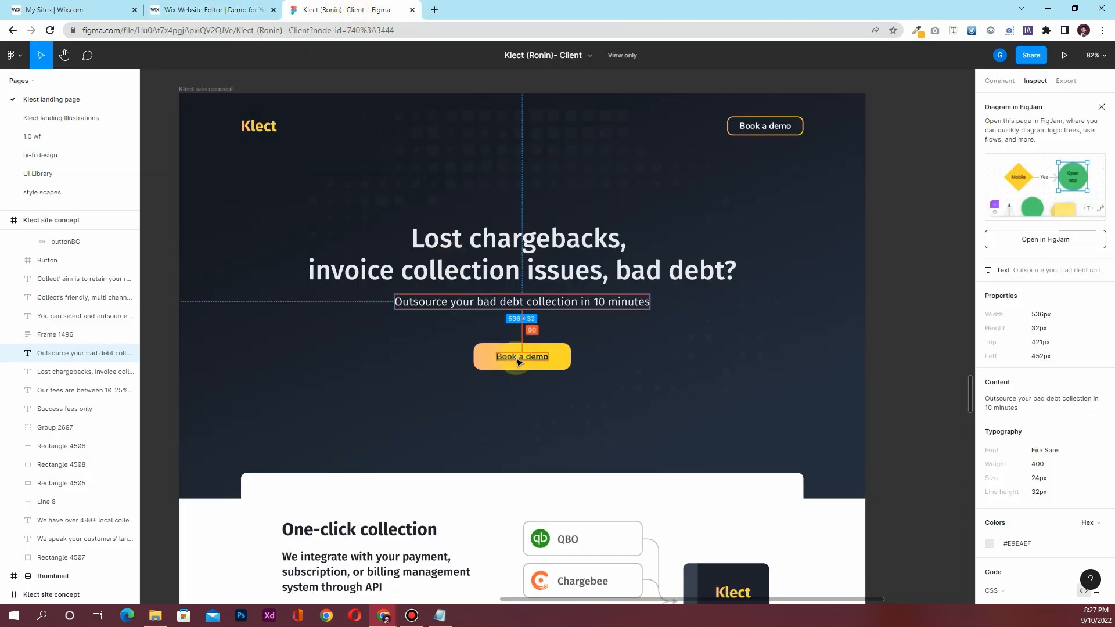
pyautogui.click(232, 10)
# Make the button text dark grey and bold, checking it against the Figma design
pyautogui.click(344, 215)
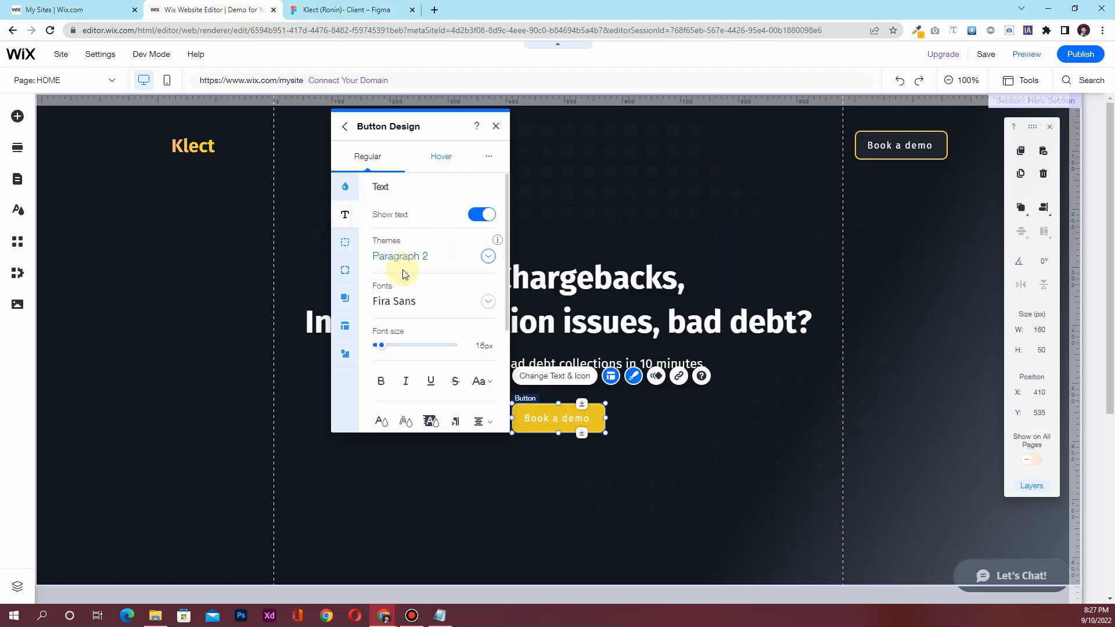
pyautogui.scroll(-1, 404, 333)
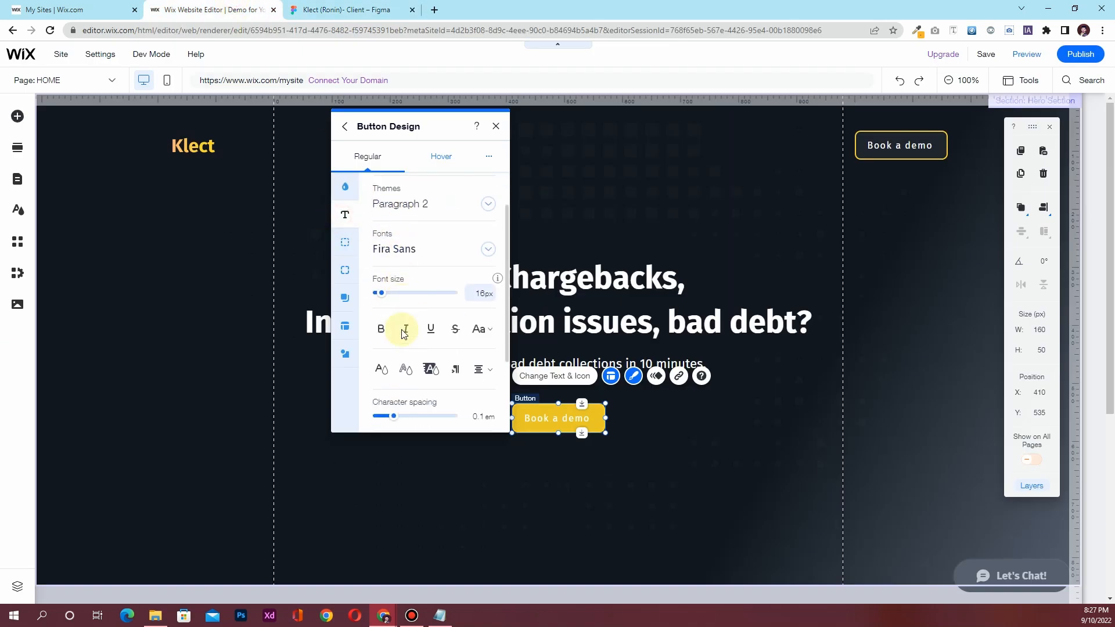
pyautogui.click(387, 368)
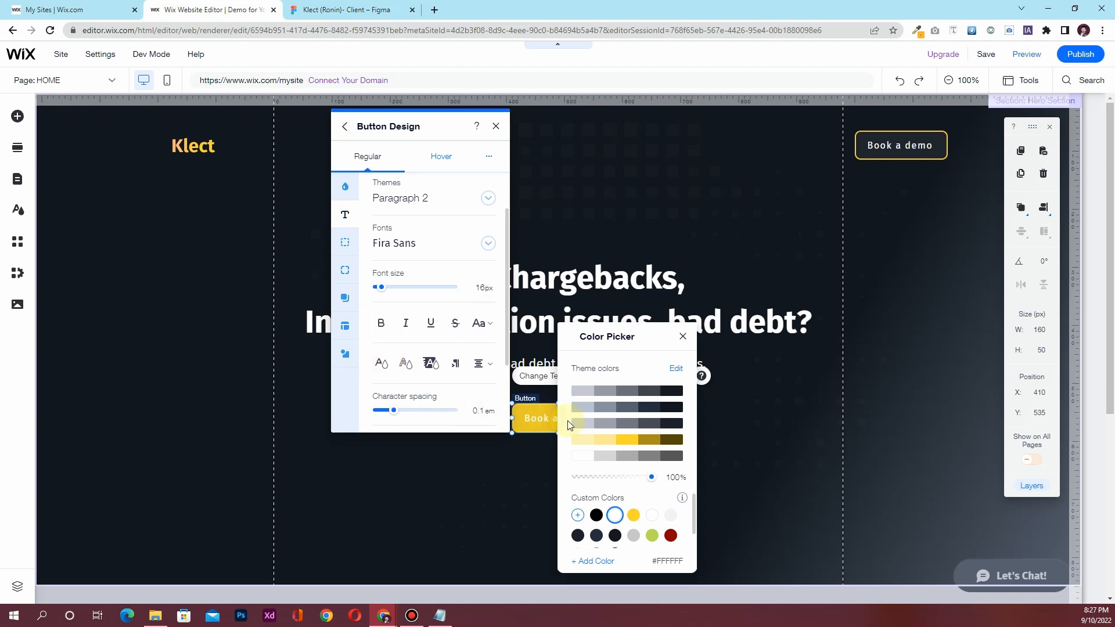
pyautogui.click(648, 412)
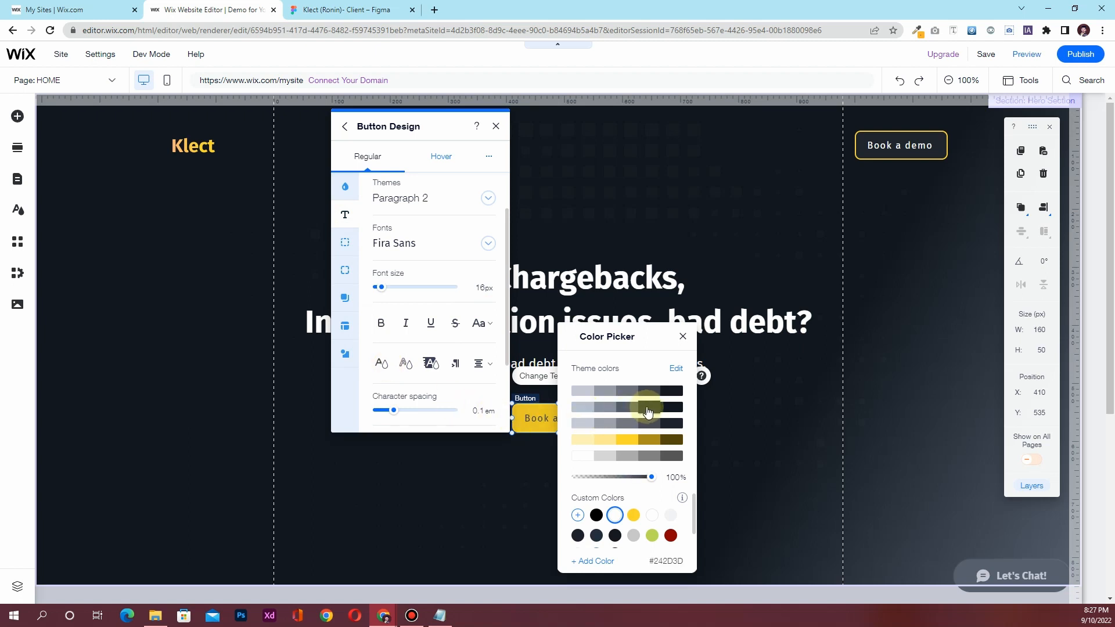
pyautogui.click(683, 337)
pyautogui.click(381, 324)
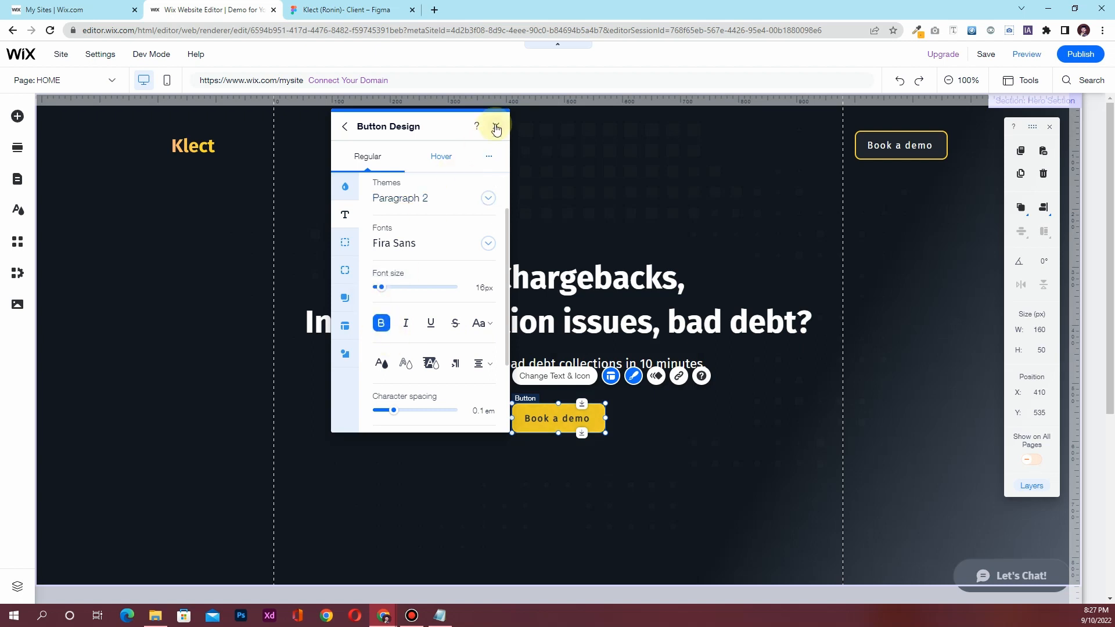
pyautogui.click(344, 9)
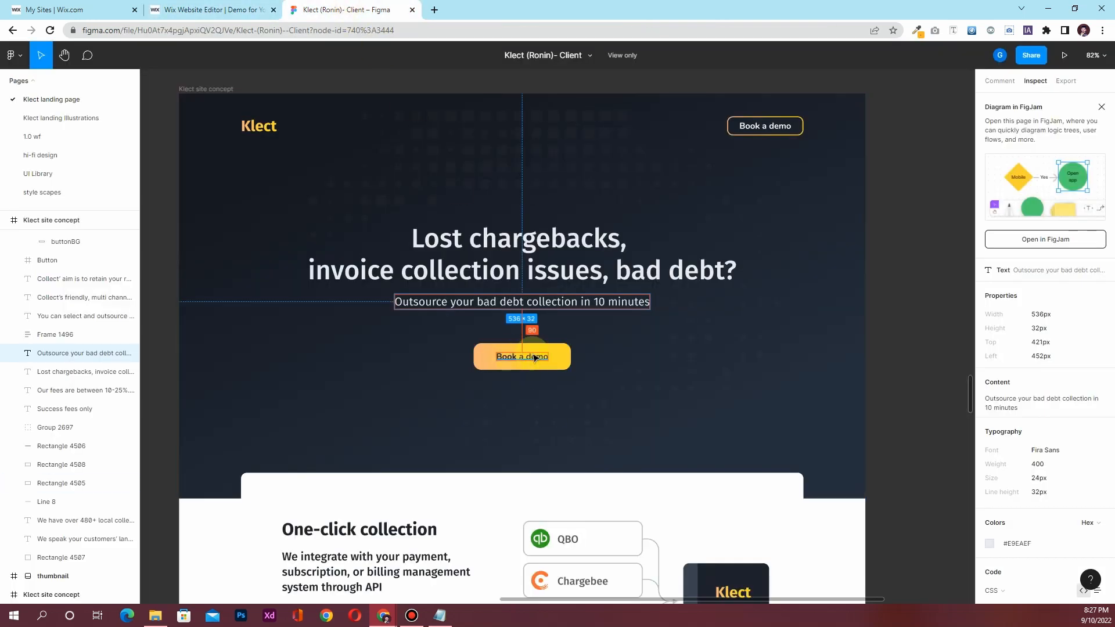
pyautogui.click(214, 9)
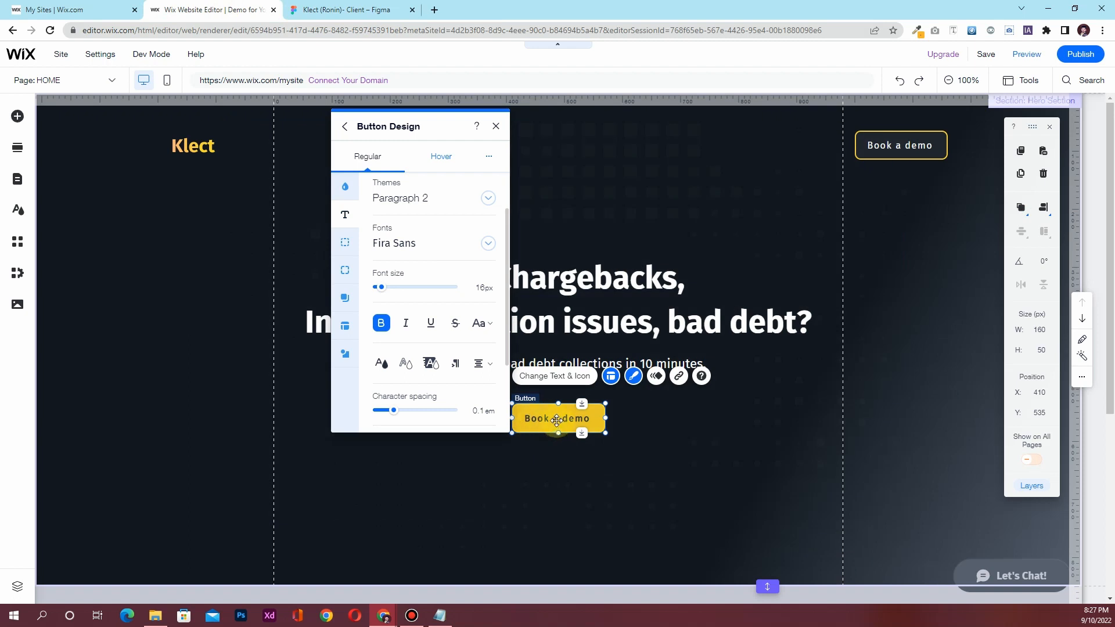
# Review the 2px yellow border and hover styling, then close the button design settings
pyautogui.click(345, 244)
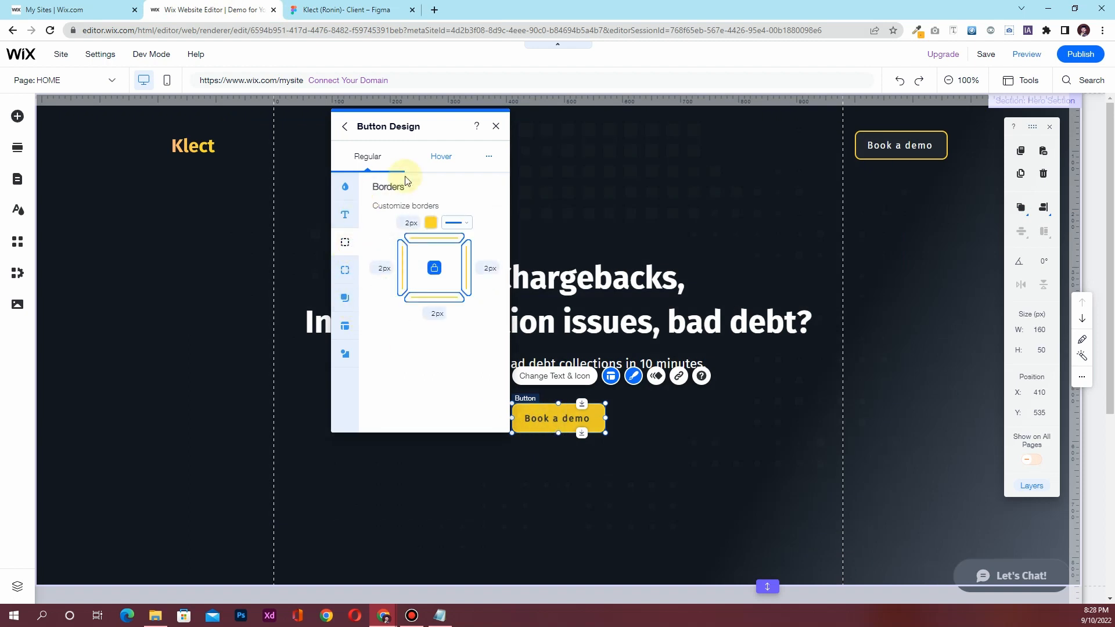
pyautogui.click(442, 158)
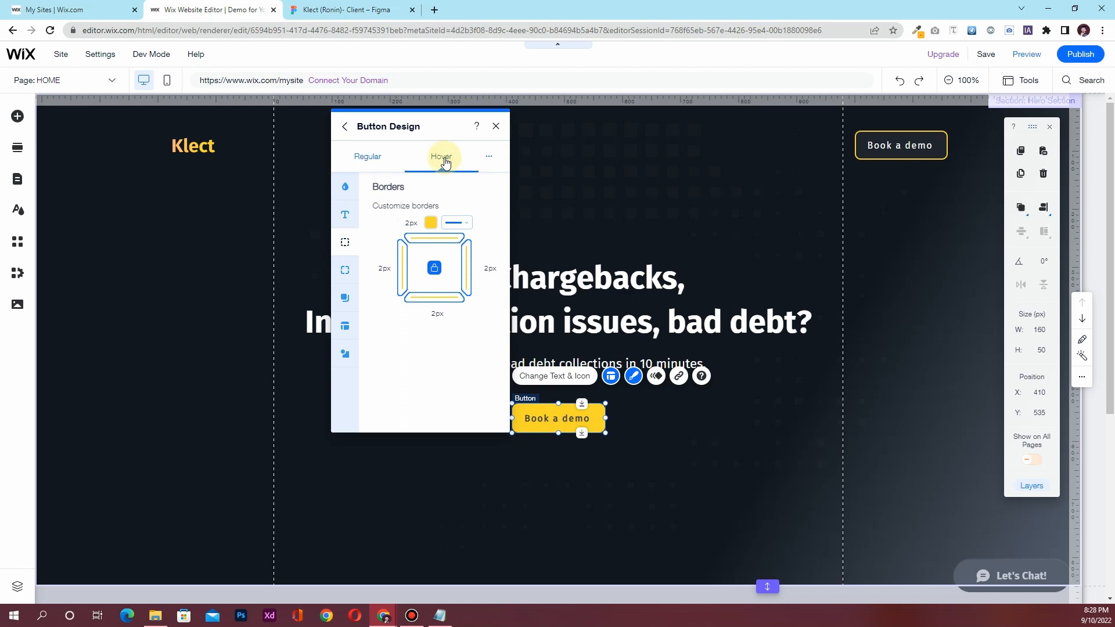
pyautogui.click(496, 126)
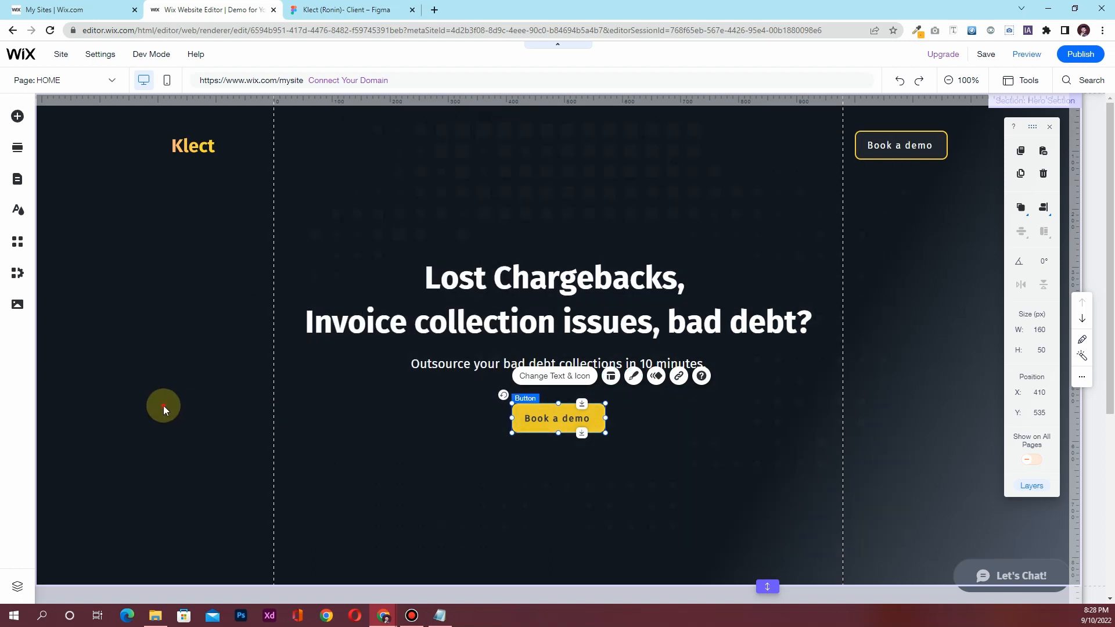
pyautogui.click(162, 405)
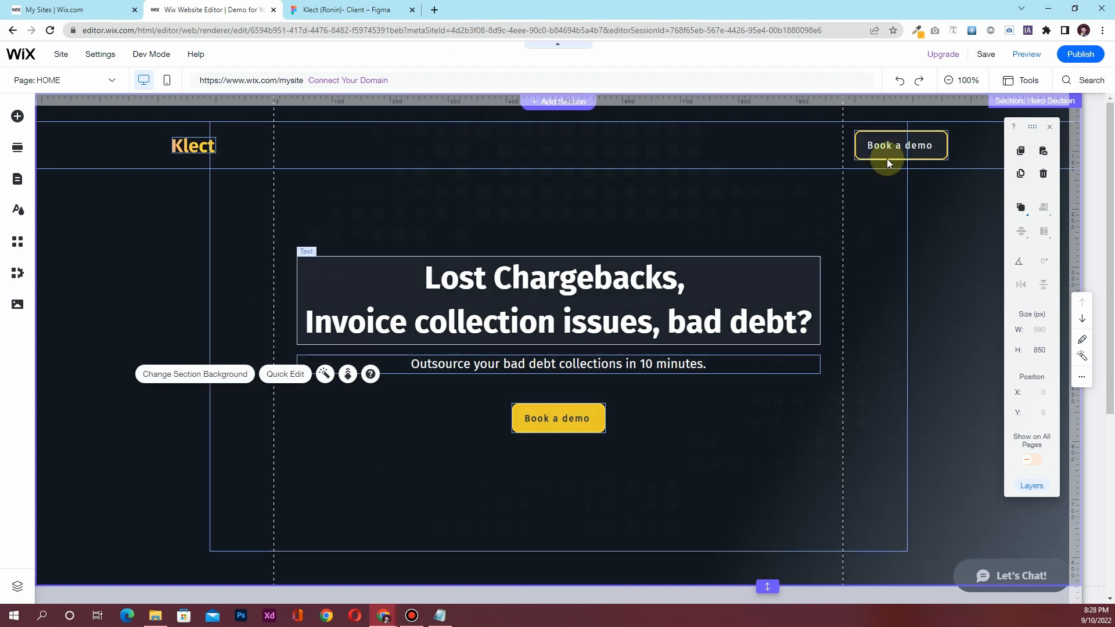
# Save the site, replacing the free Wix address name with 'demo'
pyautogui.click(987, 55)
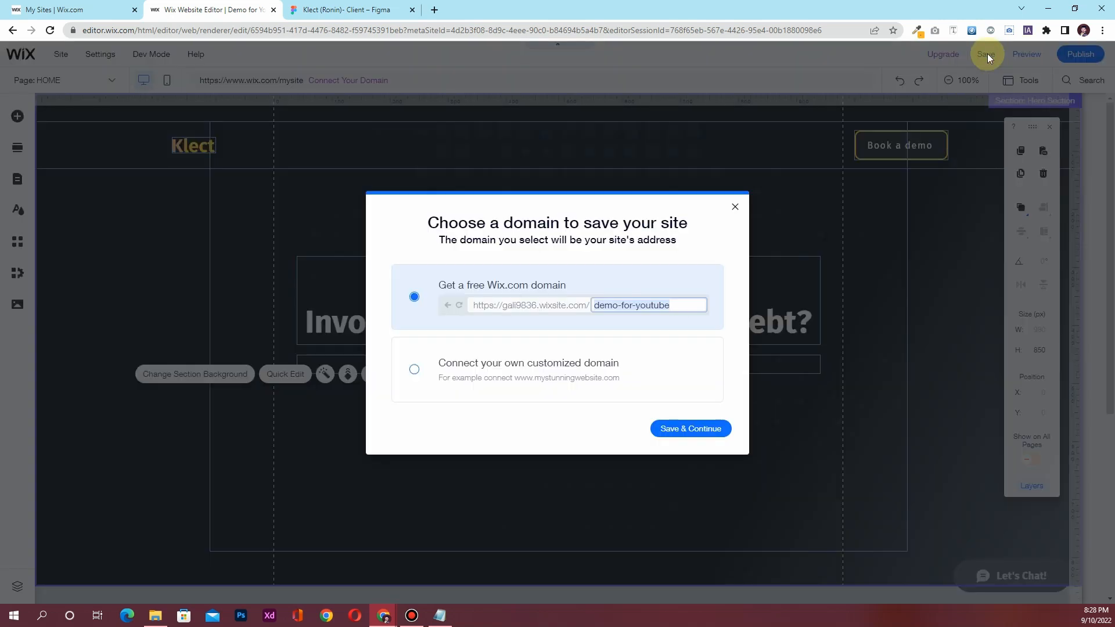
pyautogui.click(641, 308)
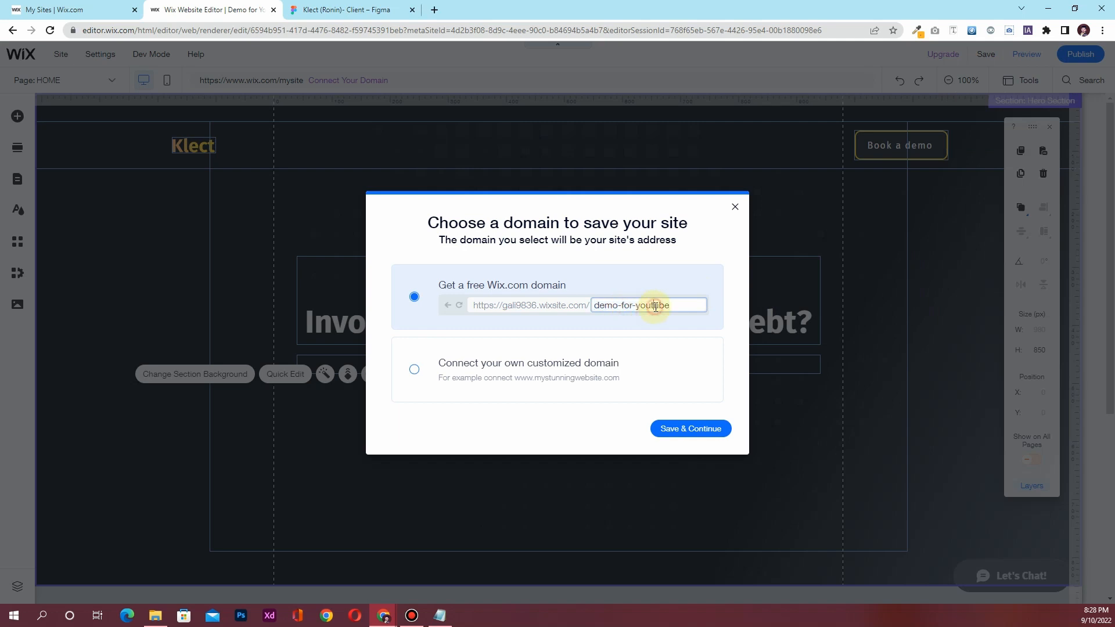
pyautogui.moveTo(671, 308); pyautogui.dragTo(599, 302)
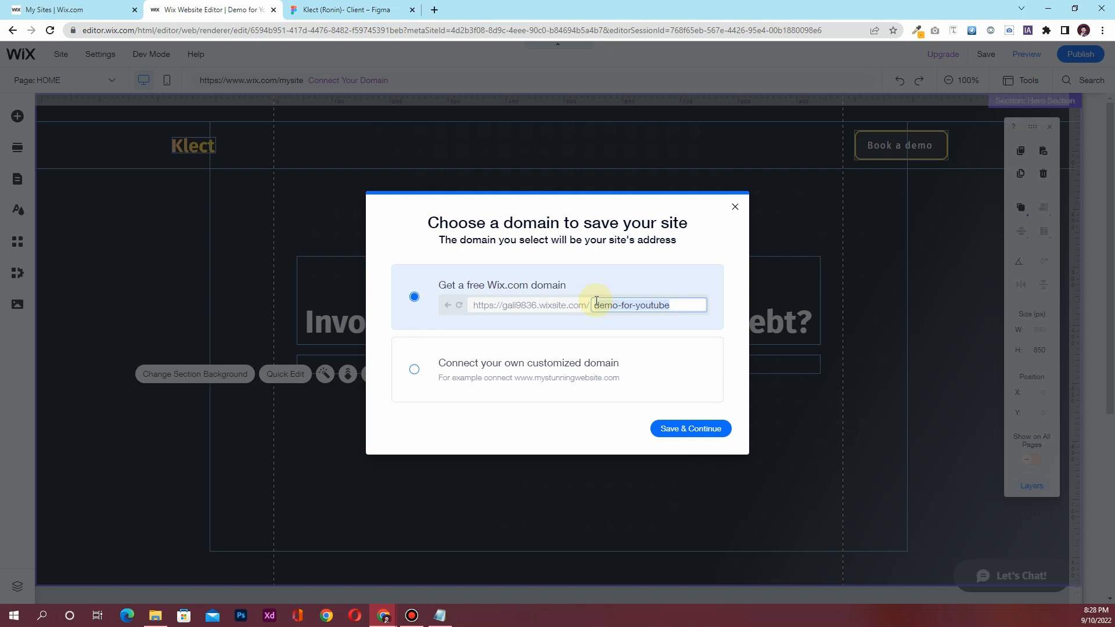
pyautogui.write('demo')
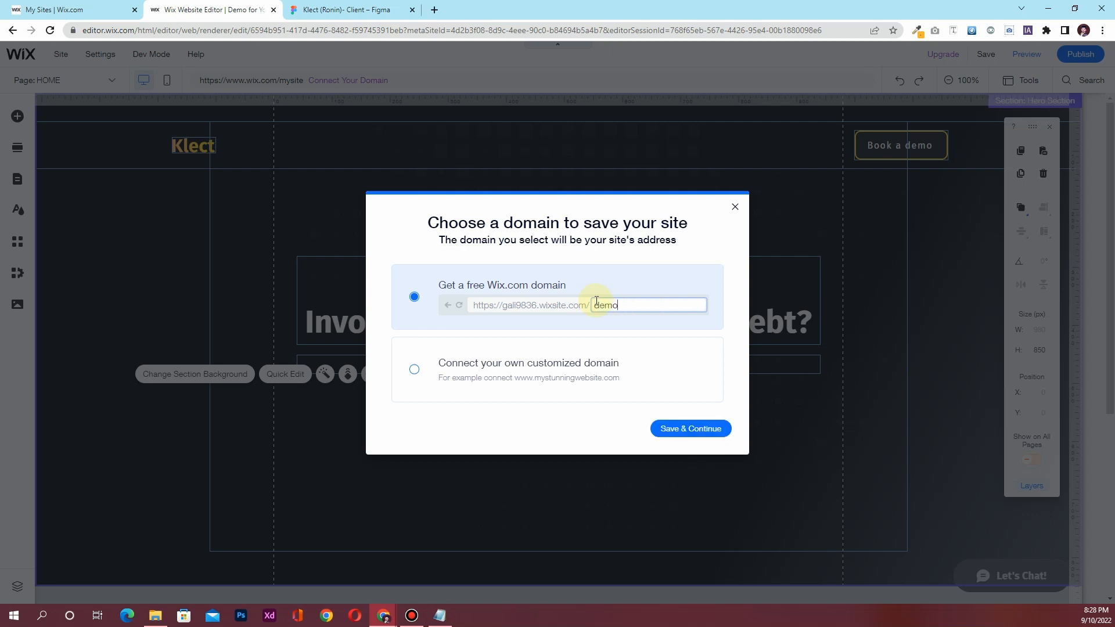
pyautogui.click(679, 432)
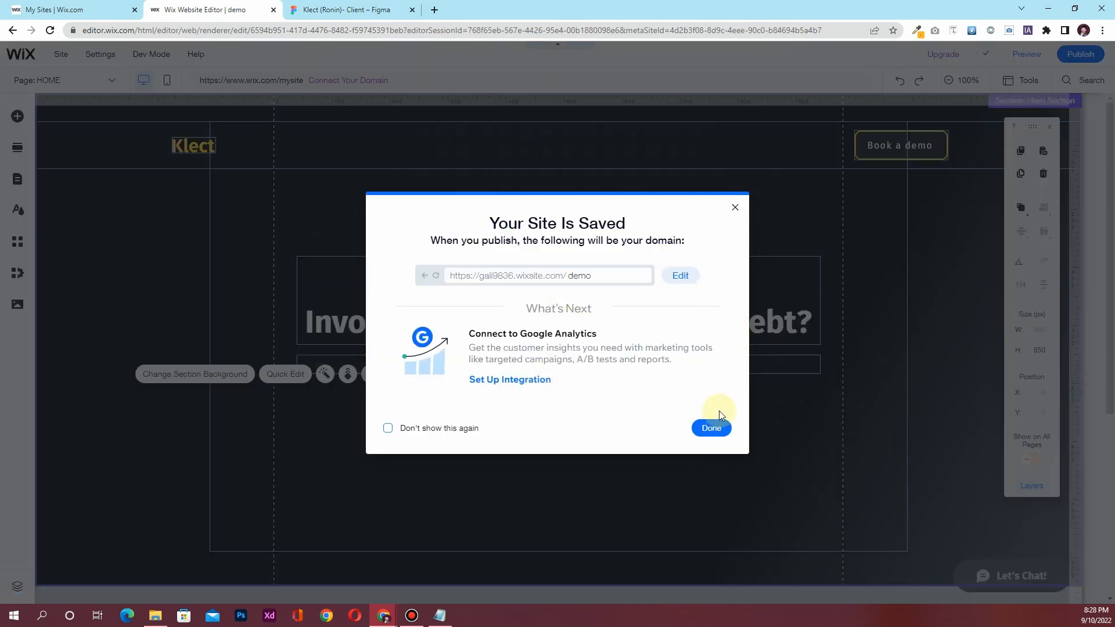
pyautogui.click(715, 427)
pyautogui.click(1022, 58)
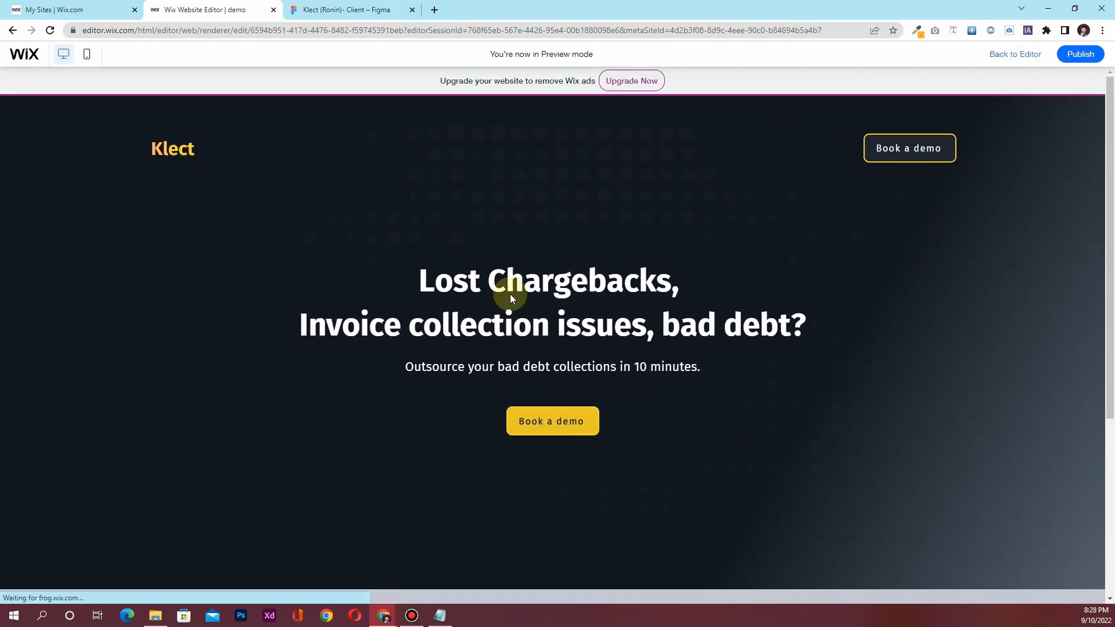
pyautogui.scroll(-3, 522, 492)
pyautogui.scroll(3, 523, 494)
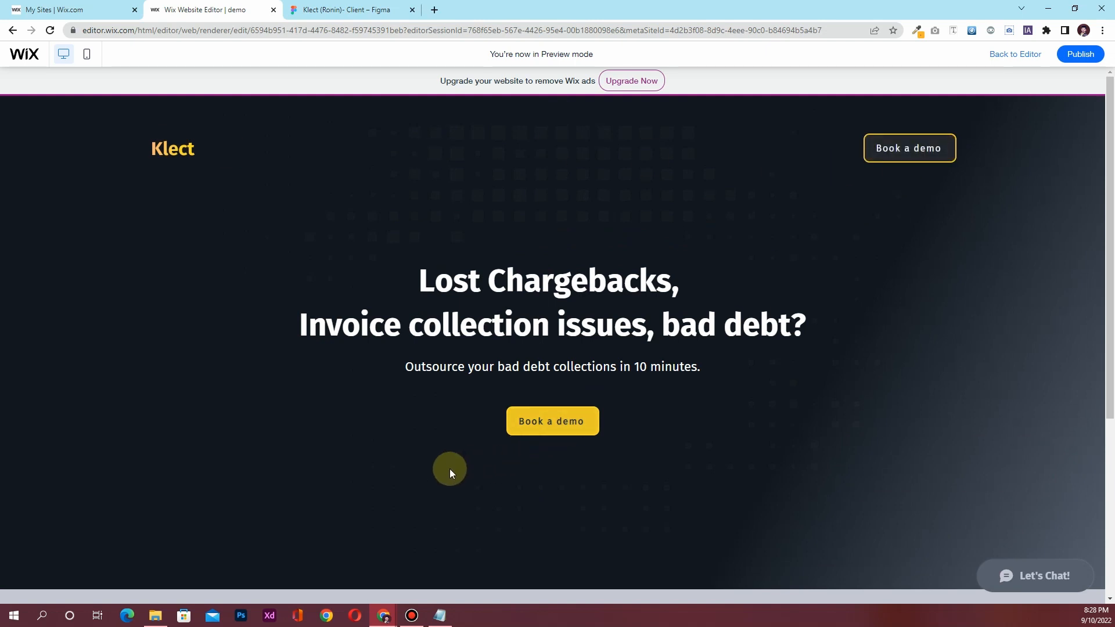
pyautogui.click(1000, 54)
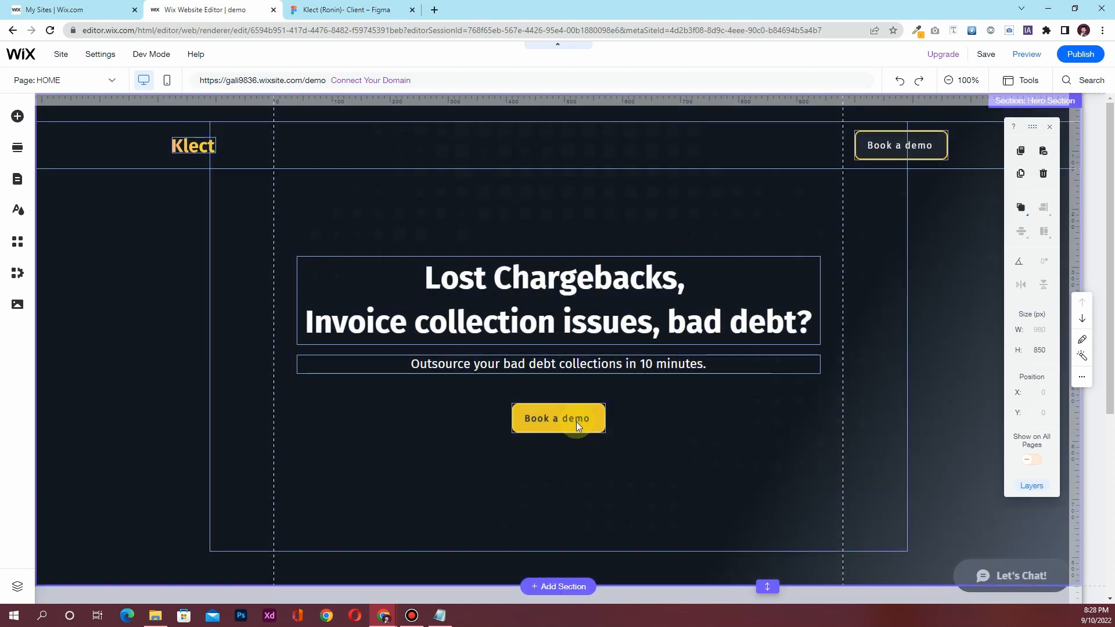
# Move the centre Book a demo button down to Y 570
pyautogui.click(576, 422)
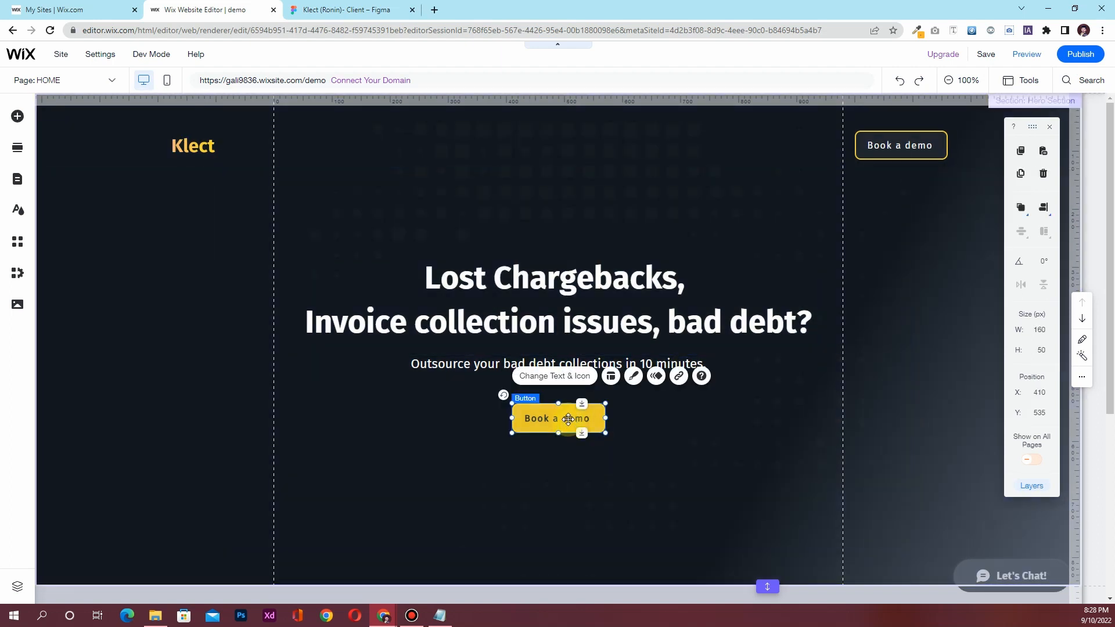
pyautogui.moveTo(567, 419); pyautogui.dragTo(567, 436)
pyautogui.click(1037, 411)
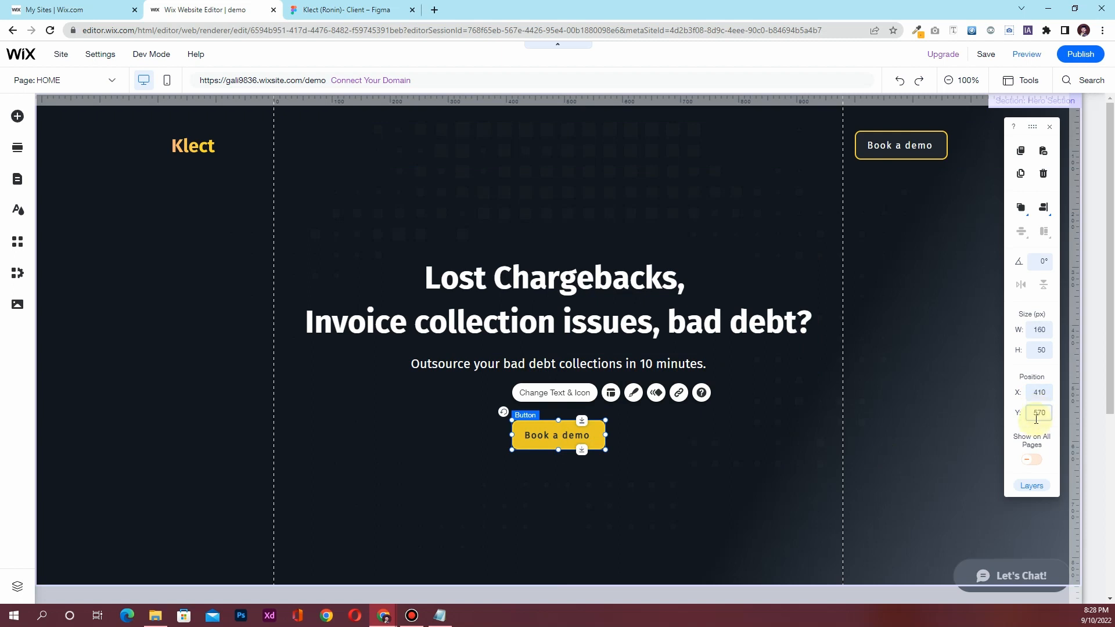
pyautogui.press('Return')
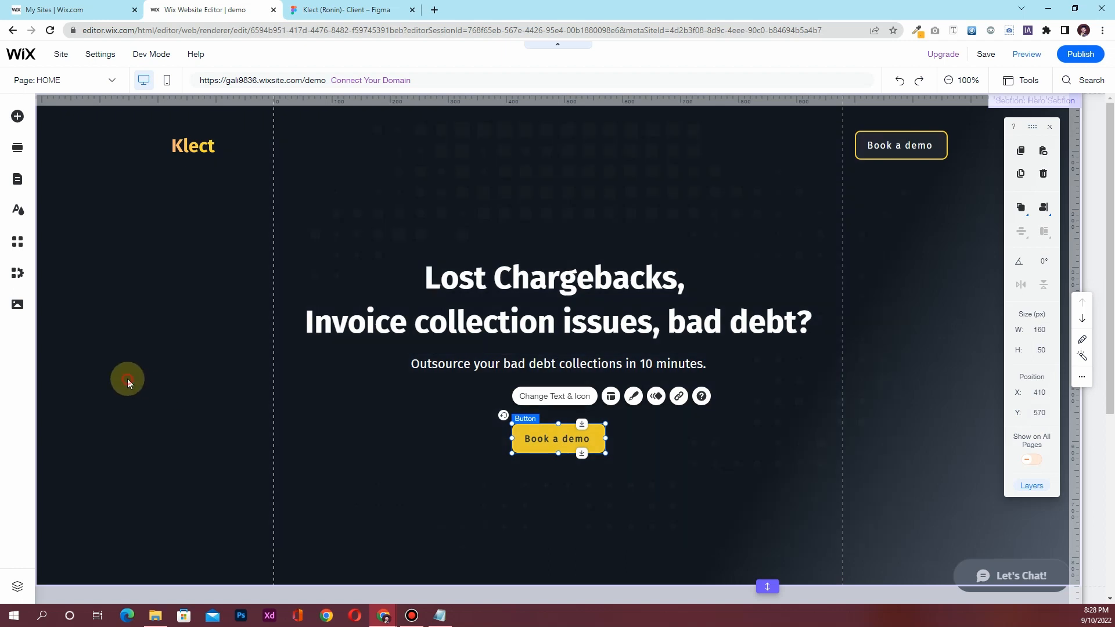
pyautogui.click(127, 378)
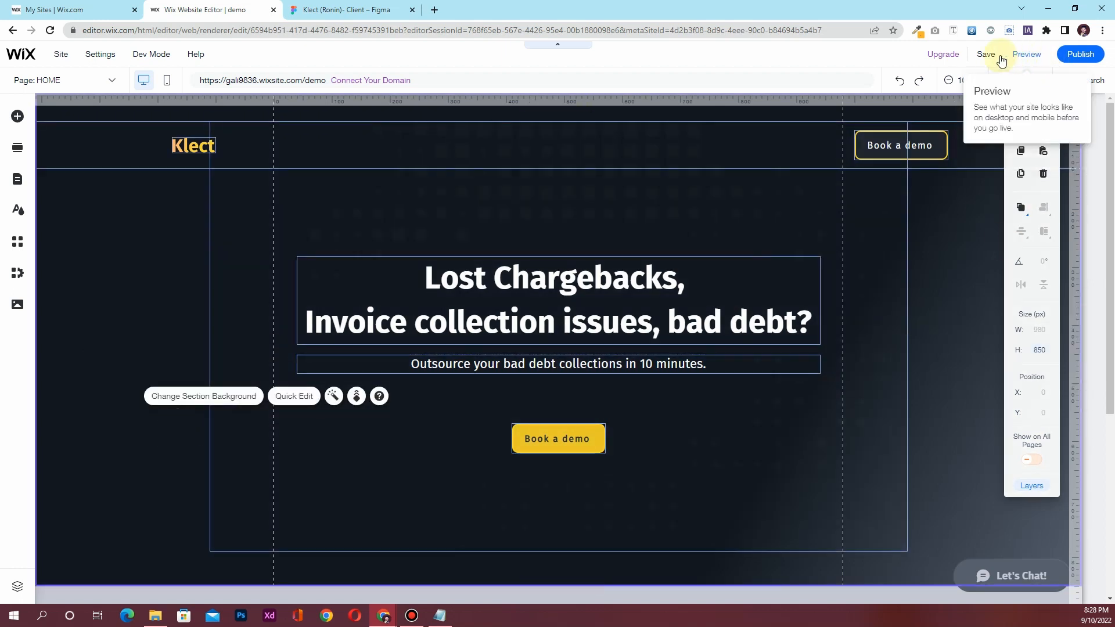
# Save the site and bring up the Klect design in Figma
pyautogui.click(994, 55)
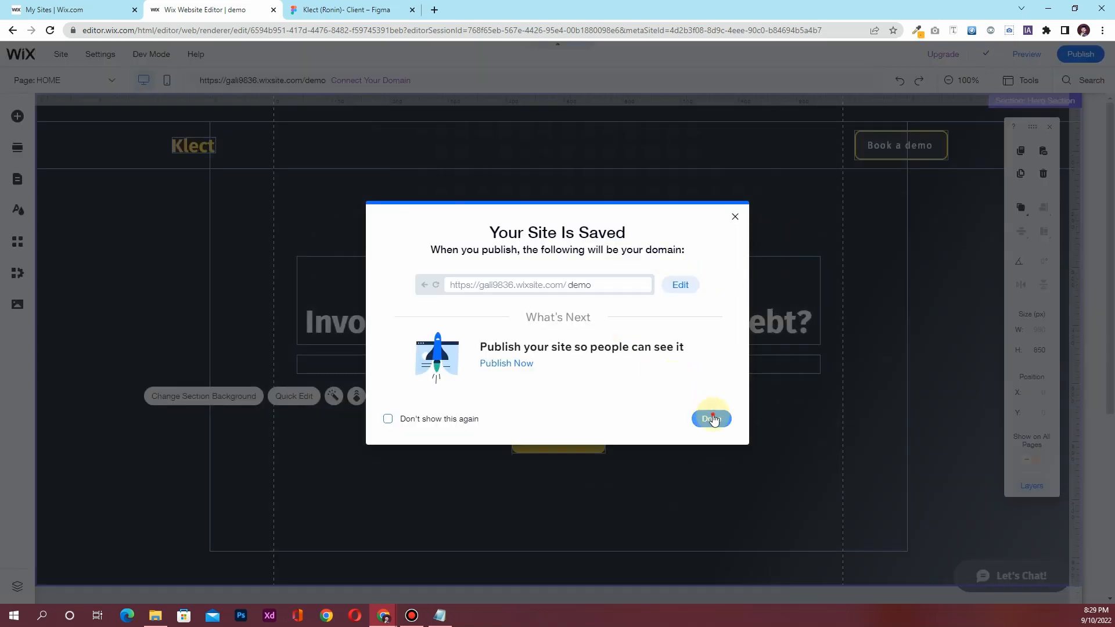
pyautogui.click(714, 419)
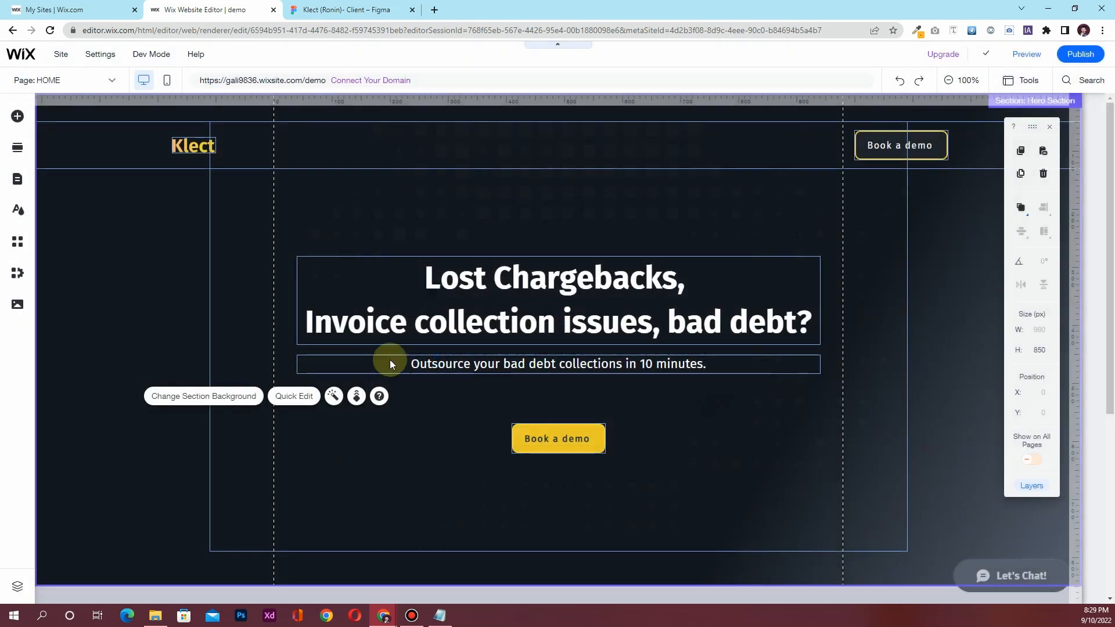
pyautogui.click(782, 201)
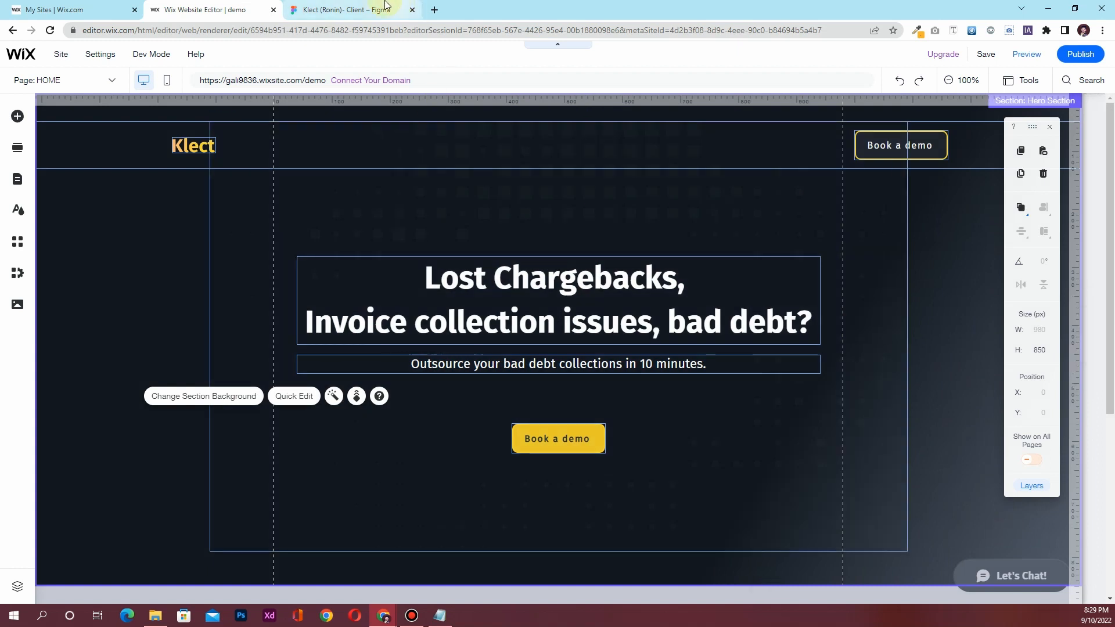
pyautogui.click(371, 9)
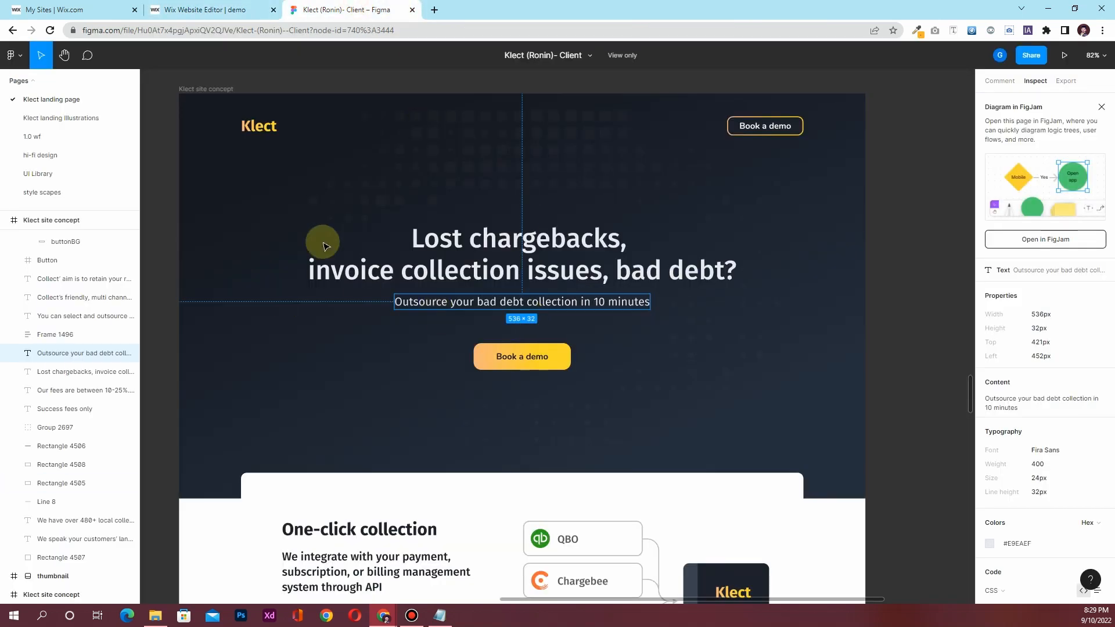
# Check the Figma subtext spacing and One-click collection section, then view Wix below the hero
pyautogui.scroll(-1, 427, 323)
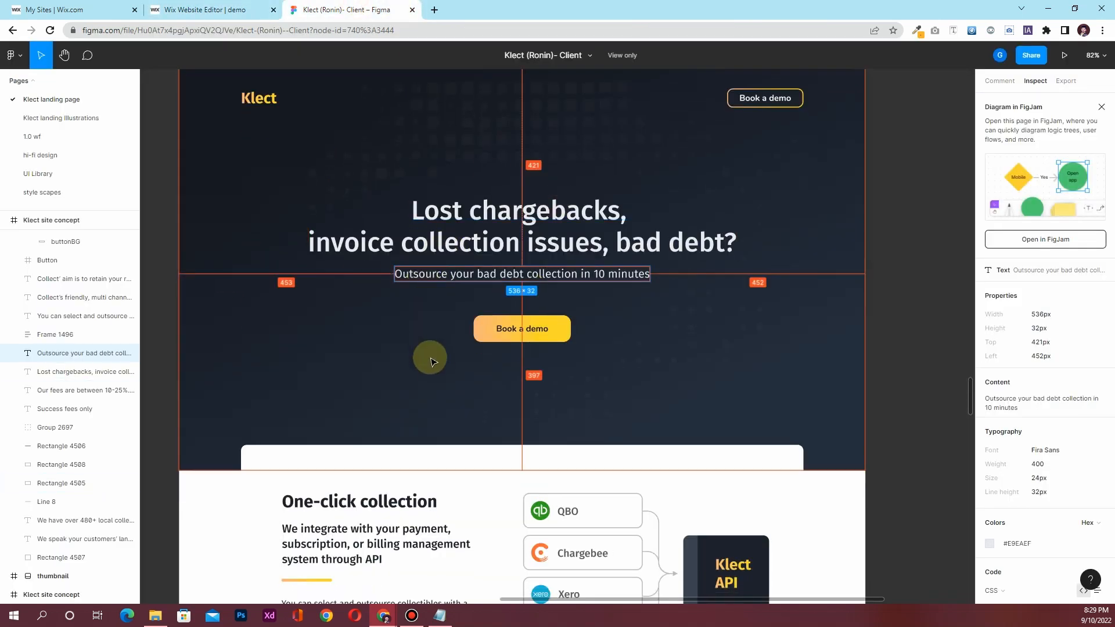
pyautogui.scroll(-6, 430, 361)
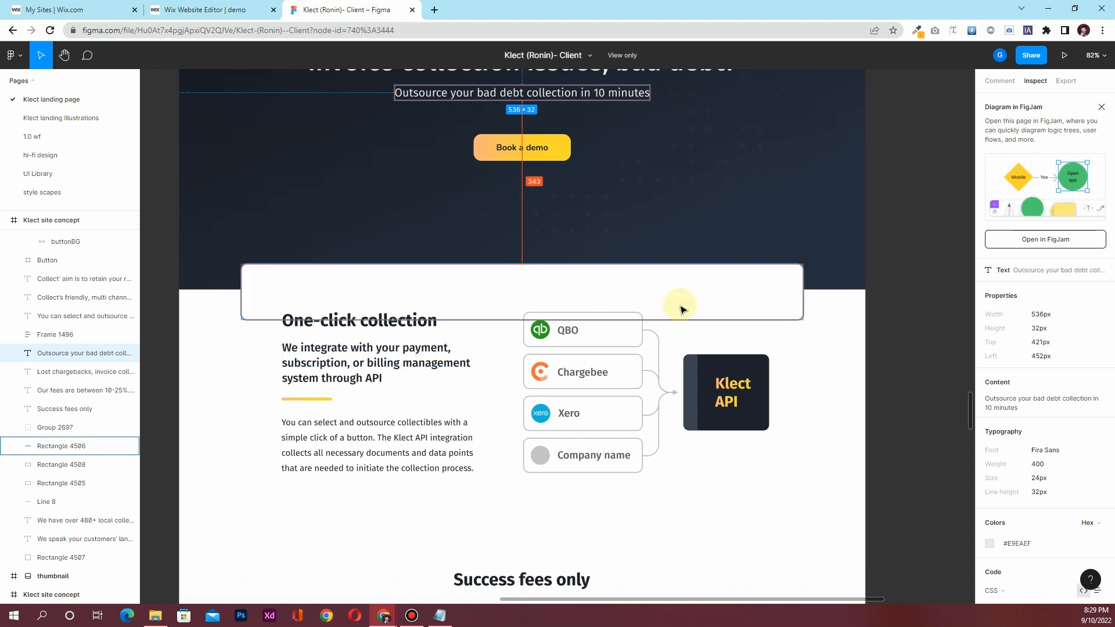
pyautogui.click(203, 7)
pyautogui.scroll(-5, 398, 323)
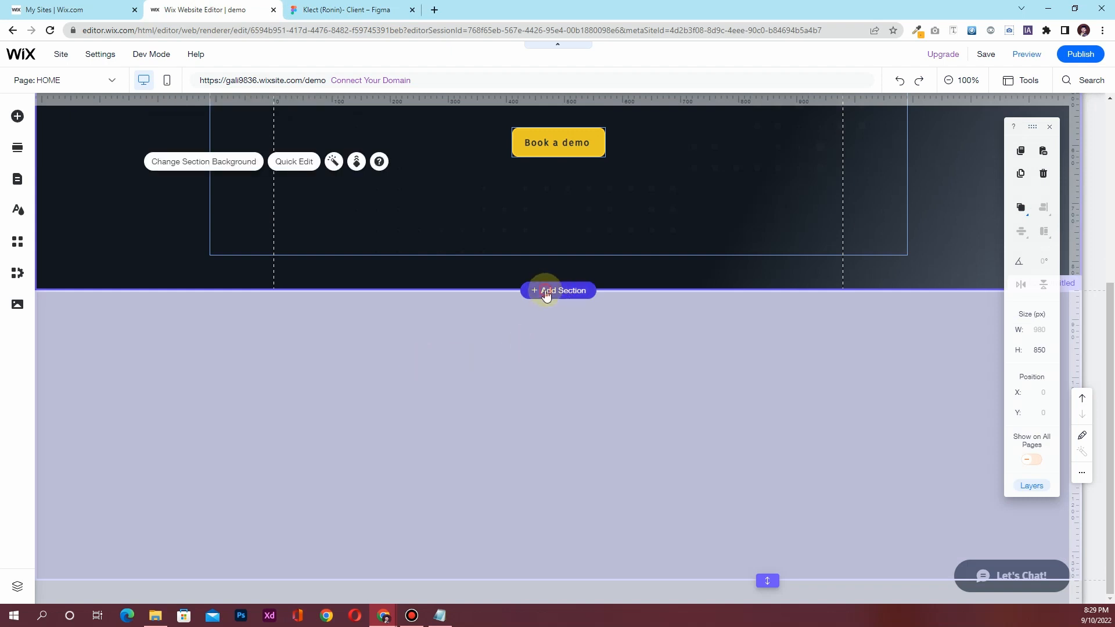
# Add a blank section below the hero with a solid white background
pyautogui.click(546, 293)
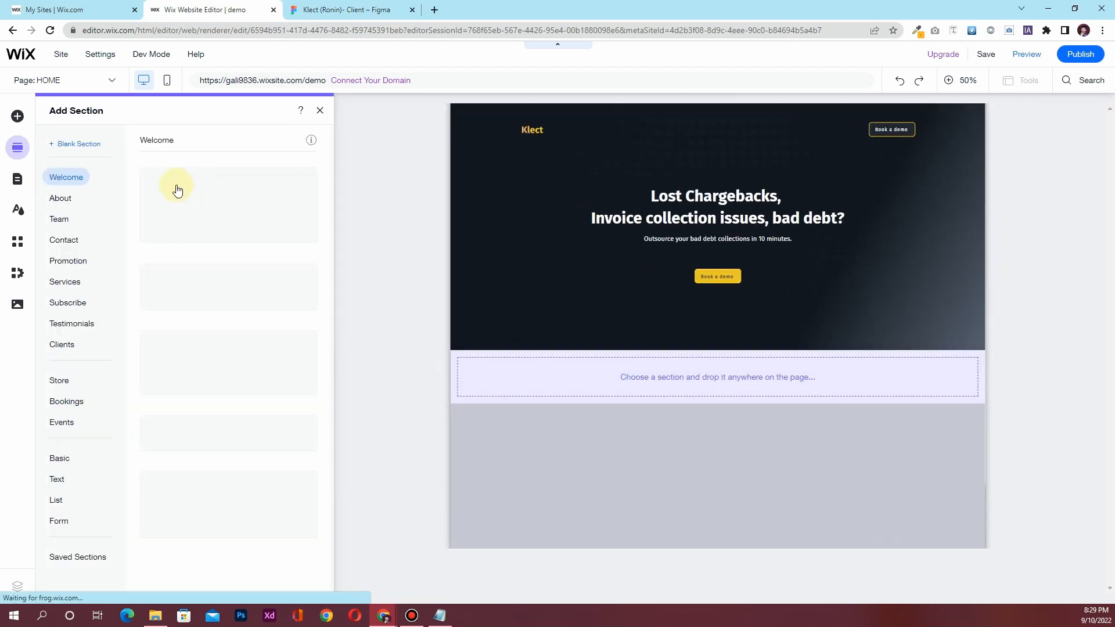
pyautogui.click(66, 145)
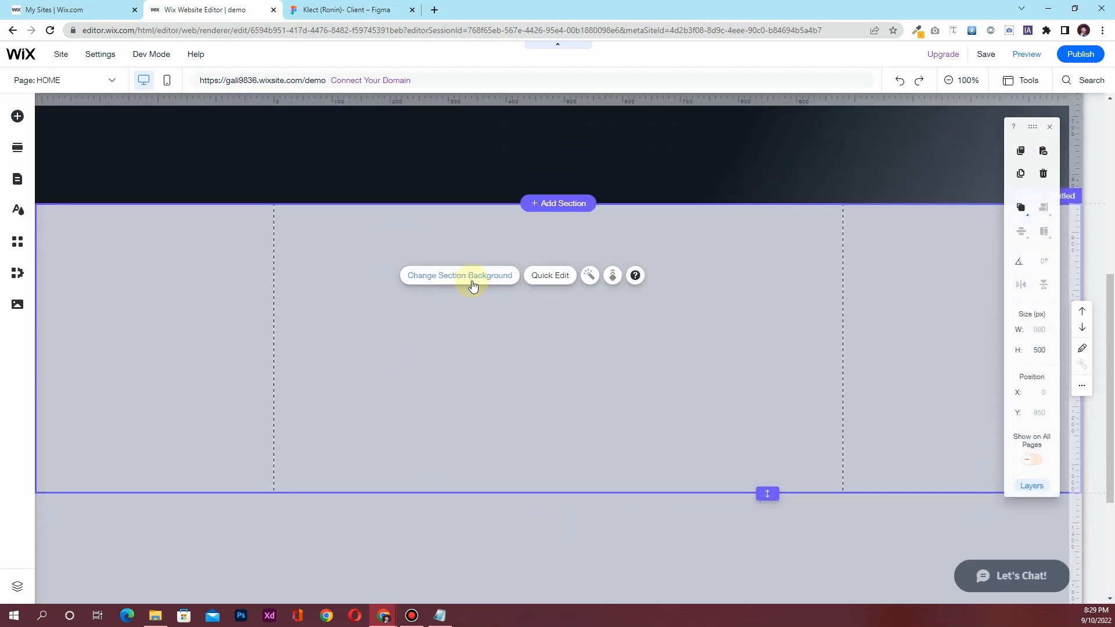
pyautogui.click(473, 286)
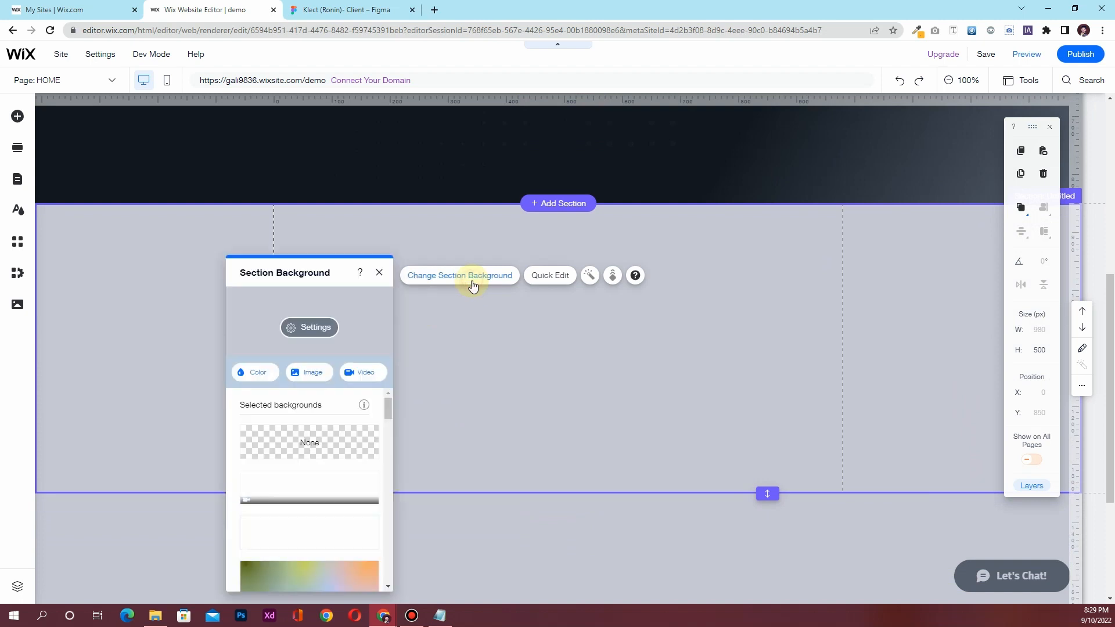
pyautogui.click(268, 378)
pyautogui.click(294, 498)
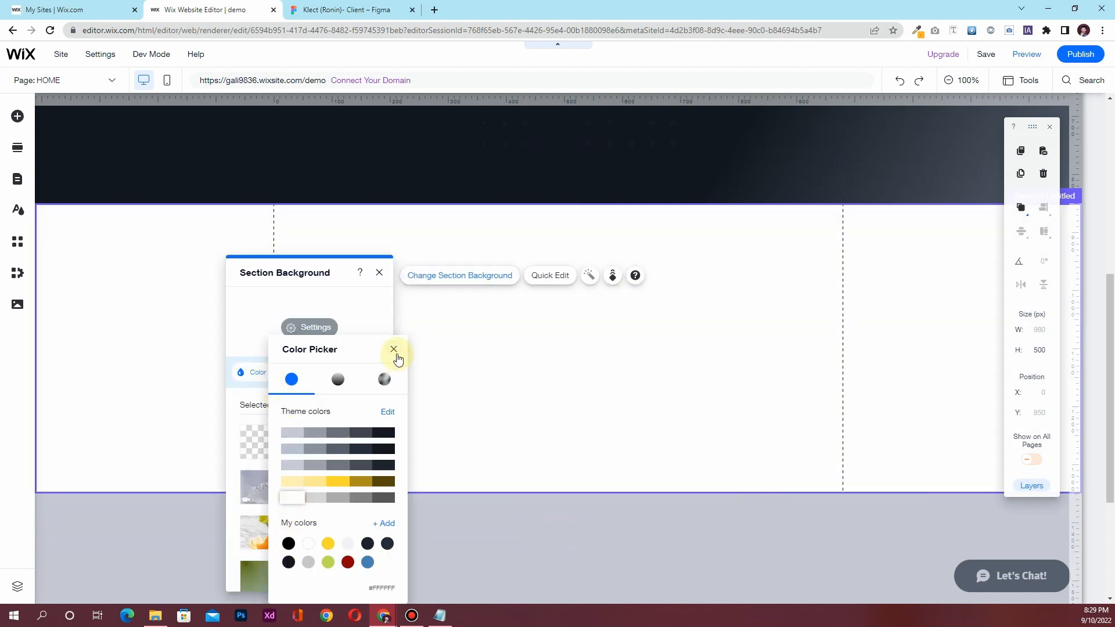
pyautogui.click(394, 349)
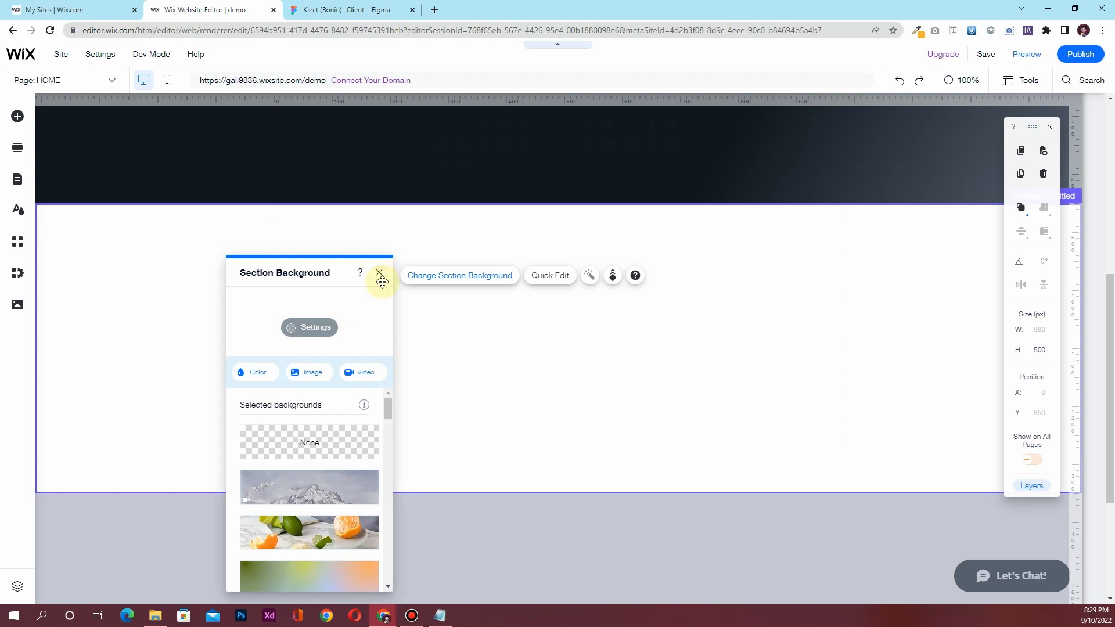
pyautogui.click(383, 273)
# Inspect the white box's size in the Figma design for reference
pyautogui.click(348, 10)
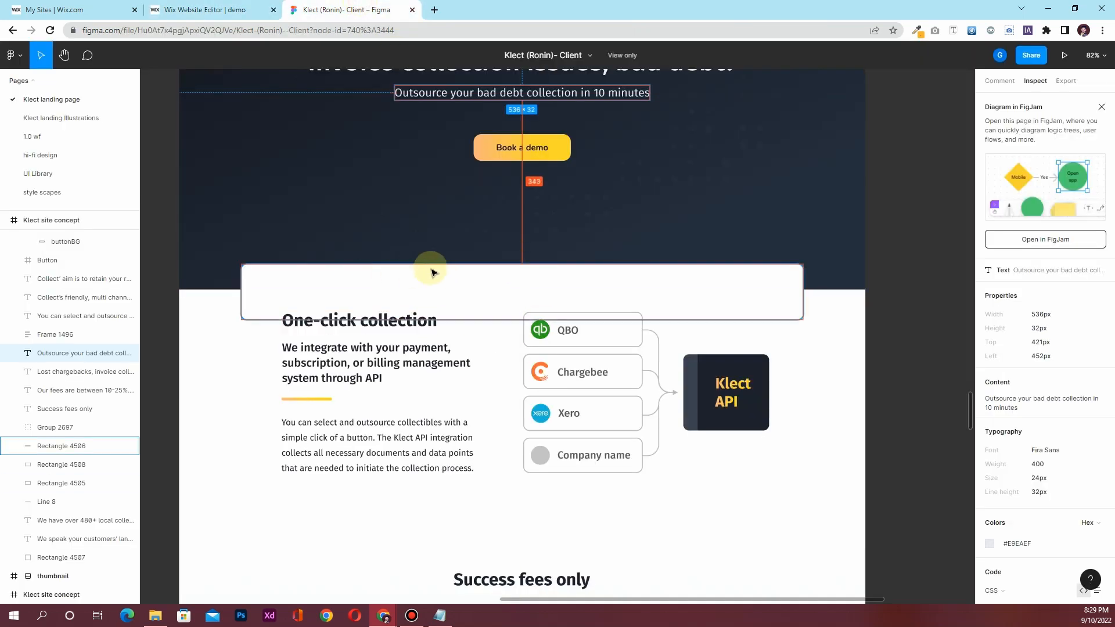
pyautogui.click(404, 278)
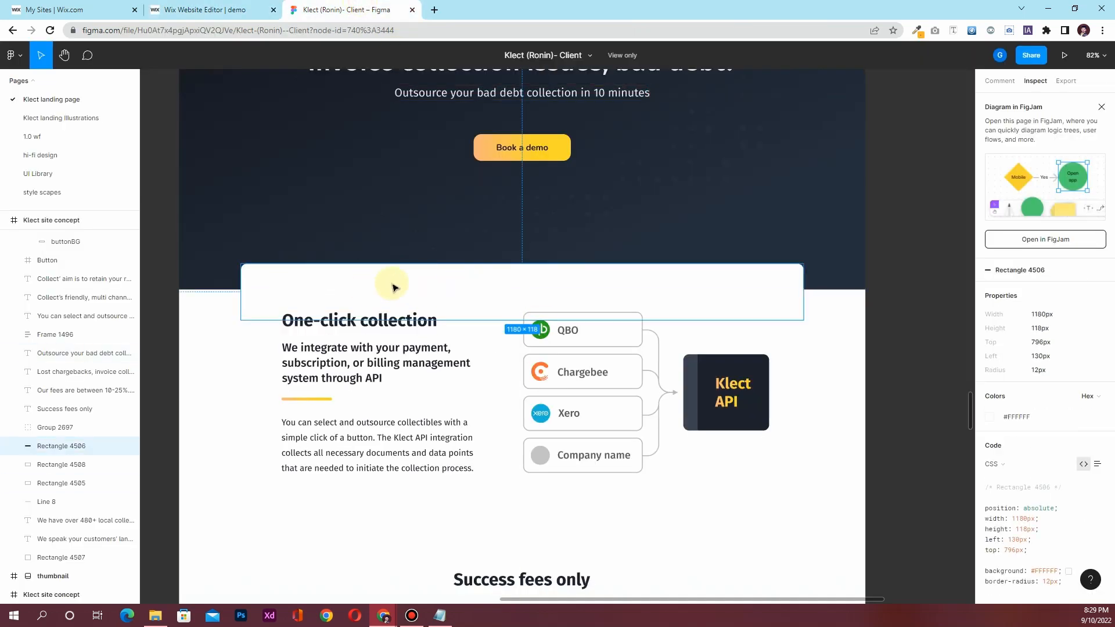
pyautogui.click(209, 10)
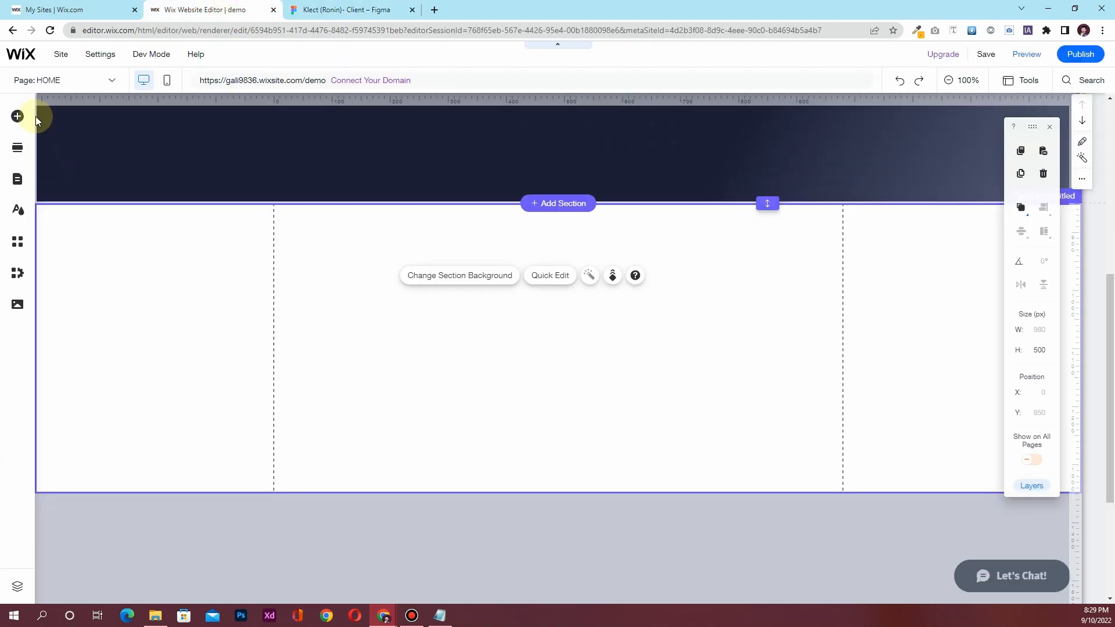
# Place a container box from Add Elements below the hero
pyautogui.click(18, 117)
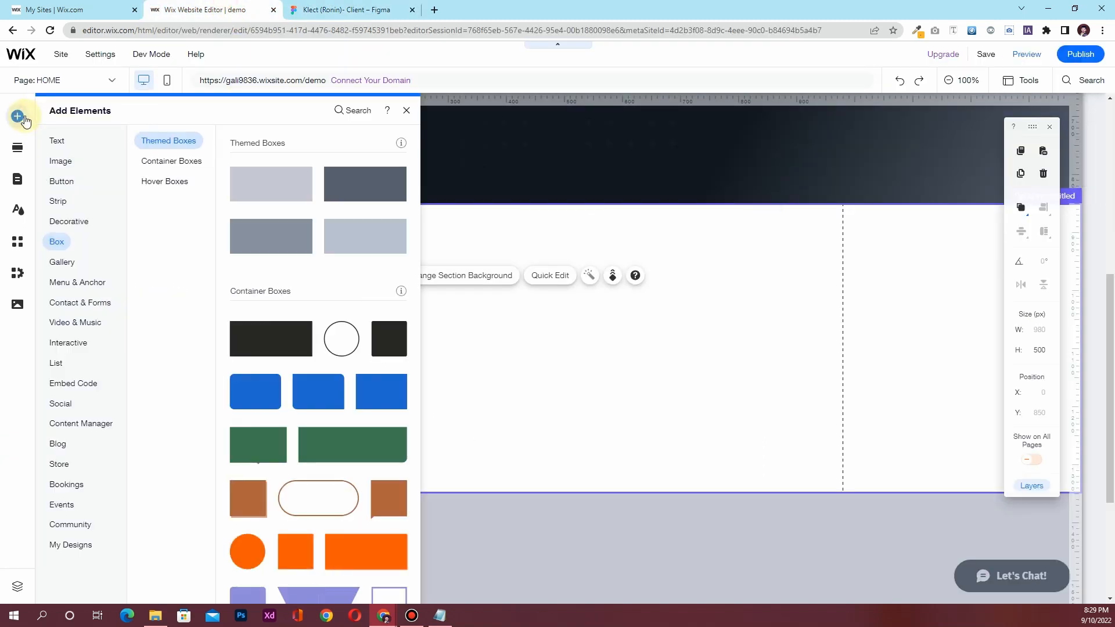
pyautogui.click(77, 262)
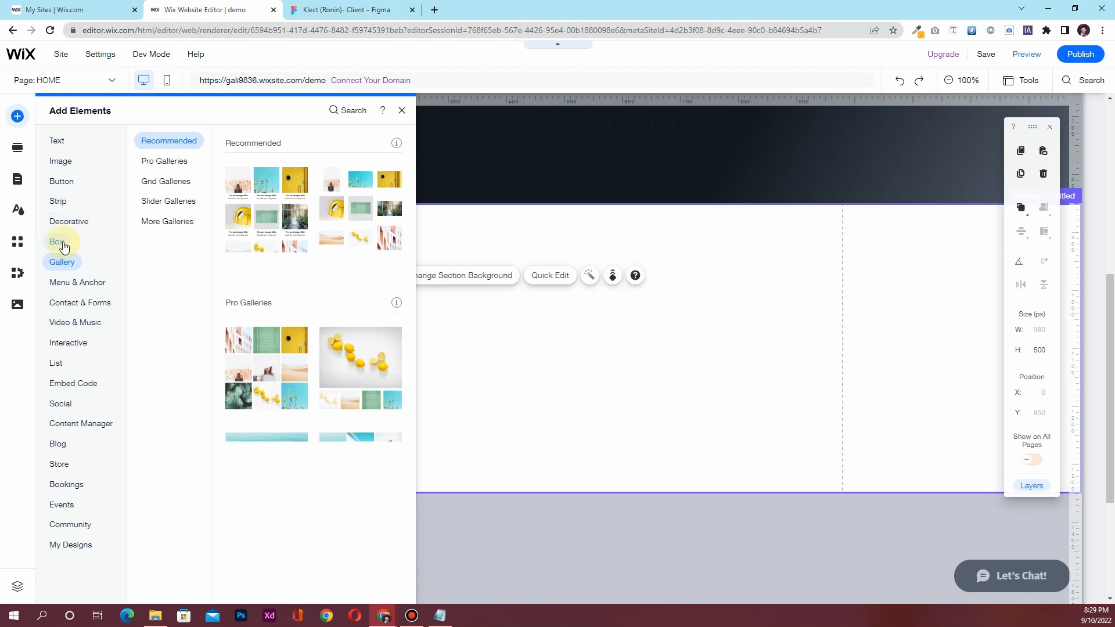
pyautogui.click(55, 246)
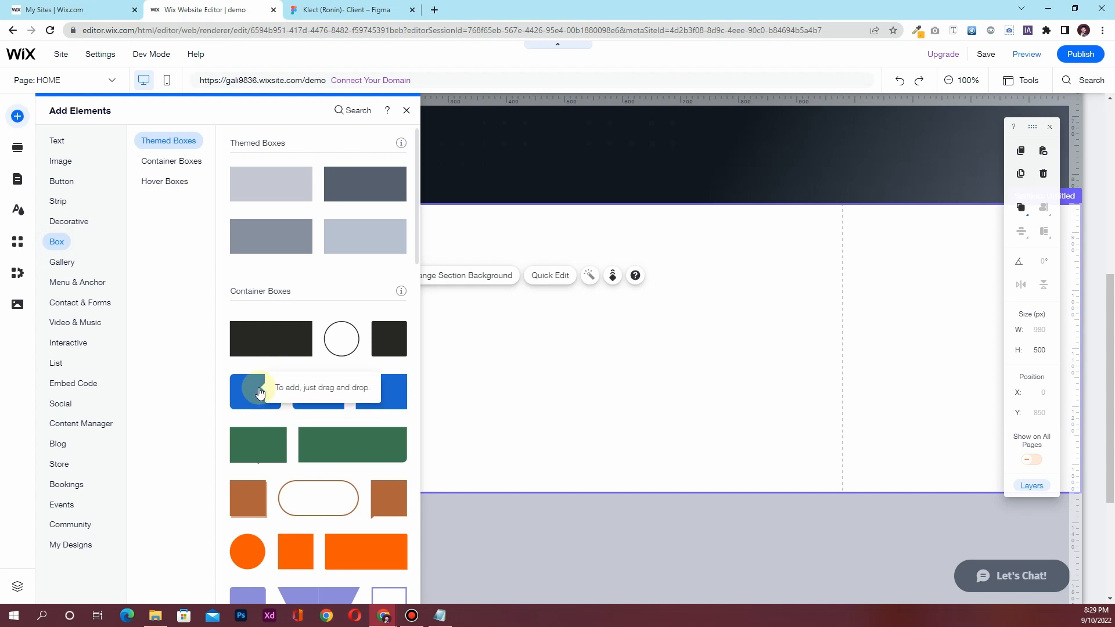
pyautogui.moveTo(259, 393); pyautogui.dragTo(574, 227)
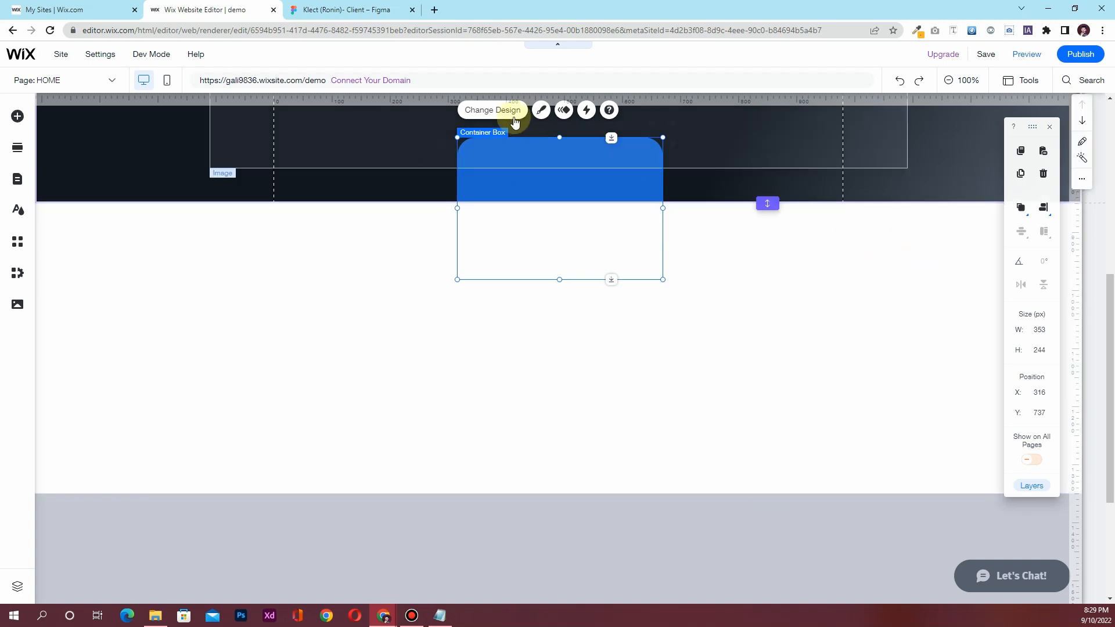
# Give the box a white fill and 980 px width, centred on the page
pyautogui.scroll(3, 534, 229)
pyautogui.click(540, 284)
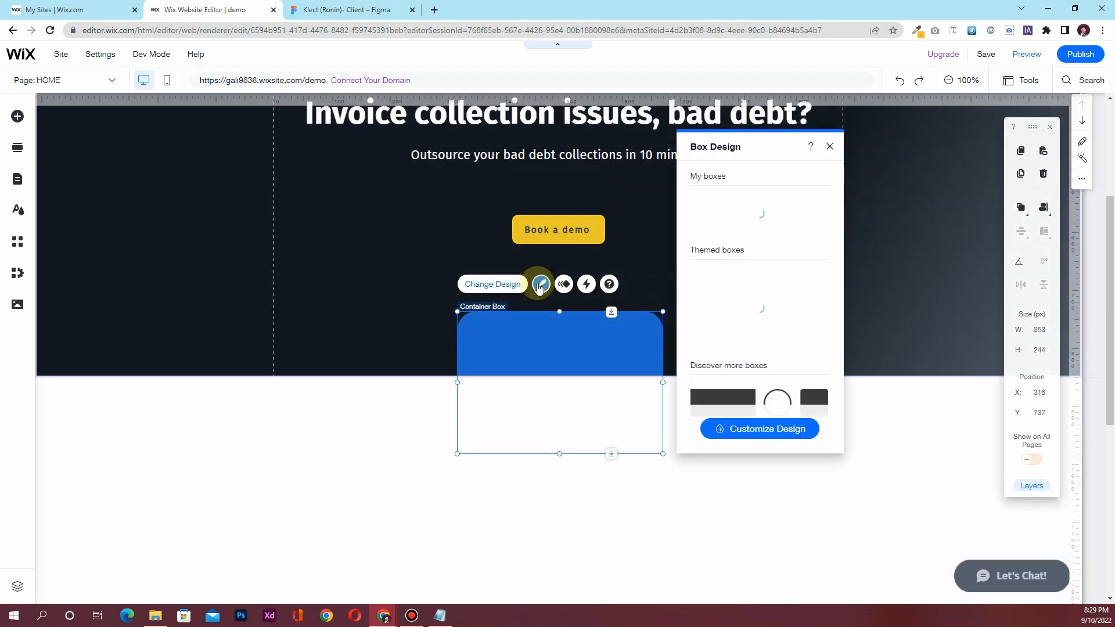
pyautogui.click(749, 428)
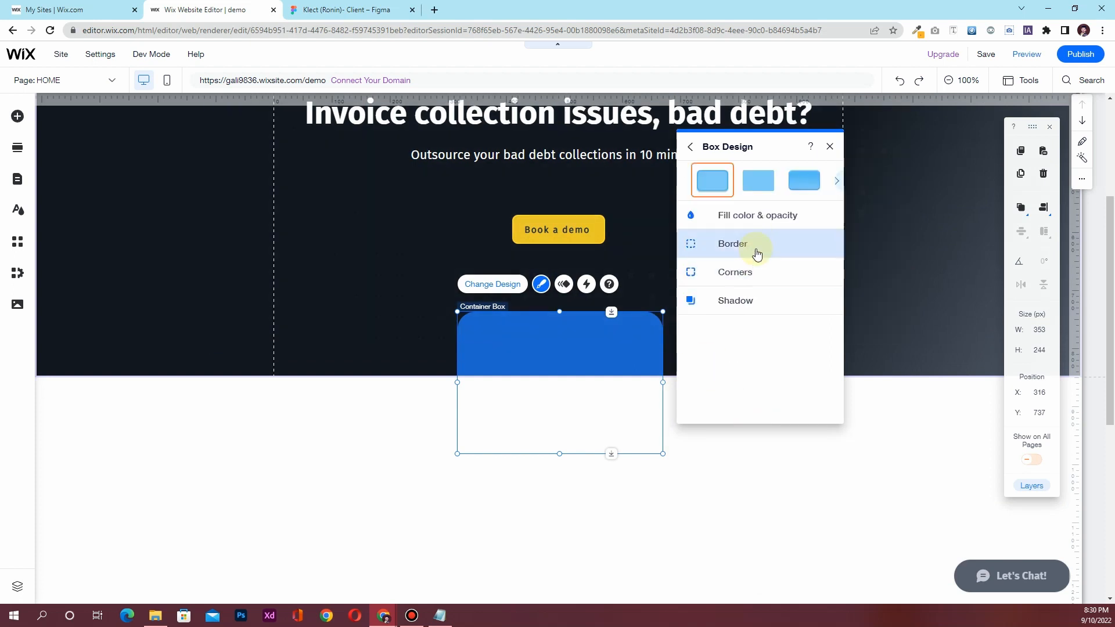
pyautogui.click(756, 226)
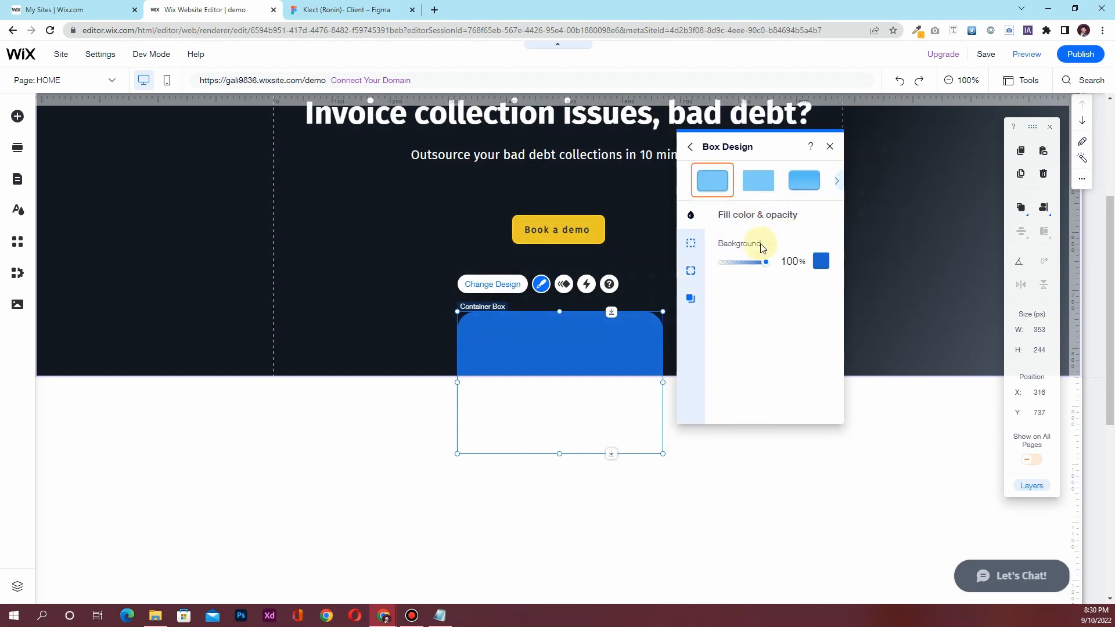
pyautogui.click(821, 262)
pyautogui.click(842, 392)
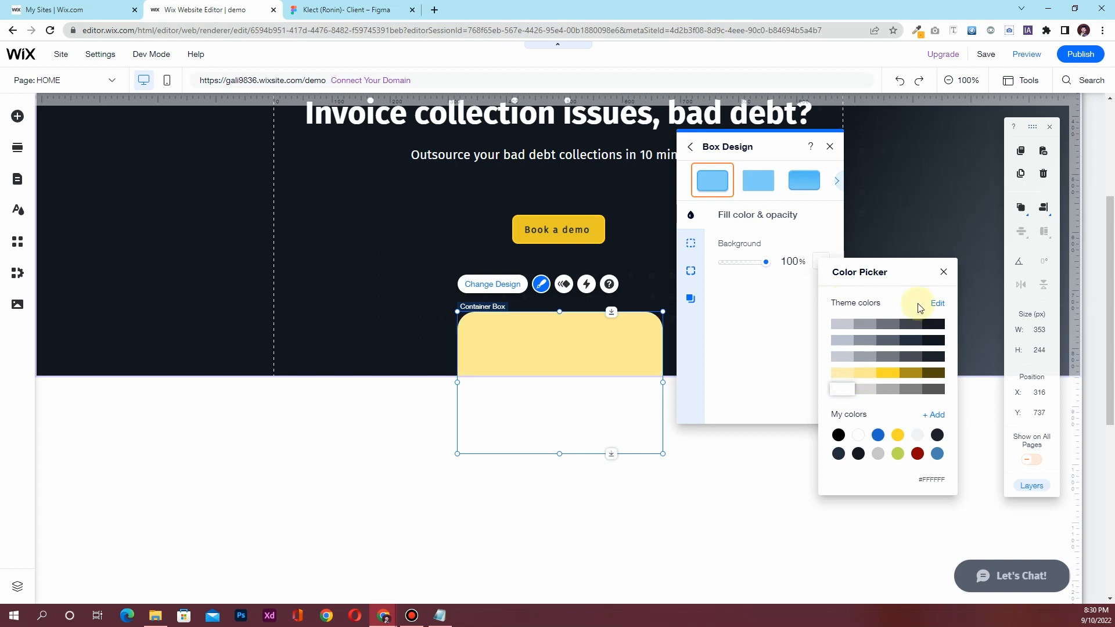
pyautogui.click(944, 271)
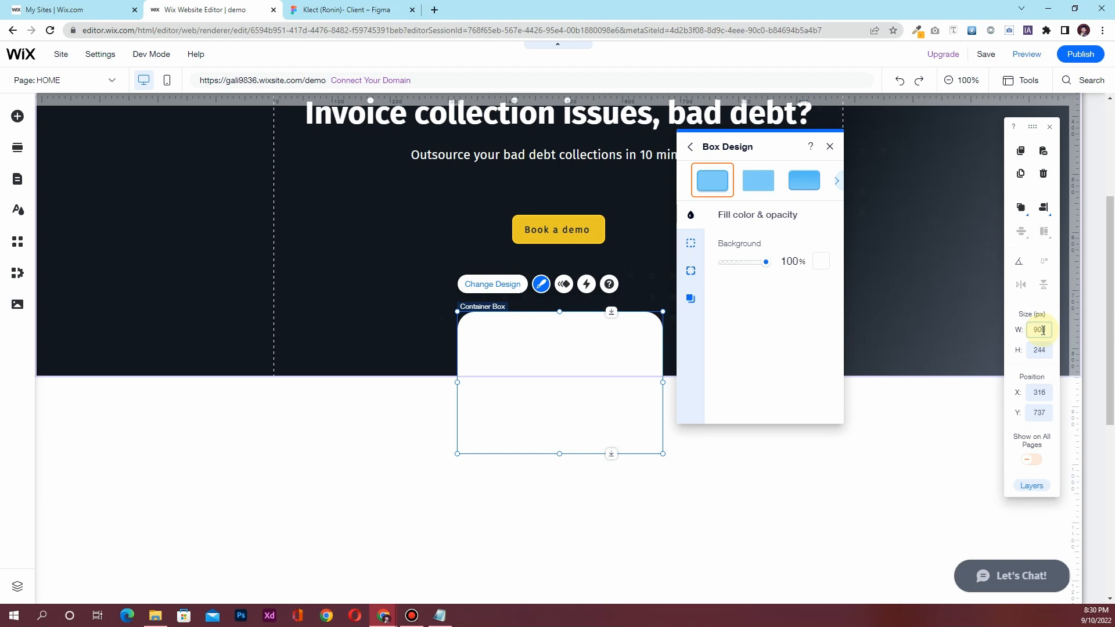
pyautogui.press('Return')
pyautogui.click(1043, 208)
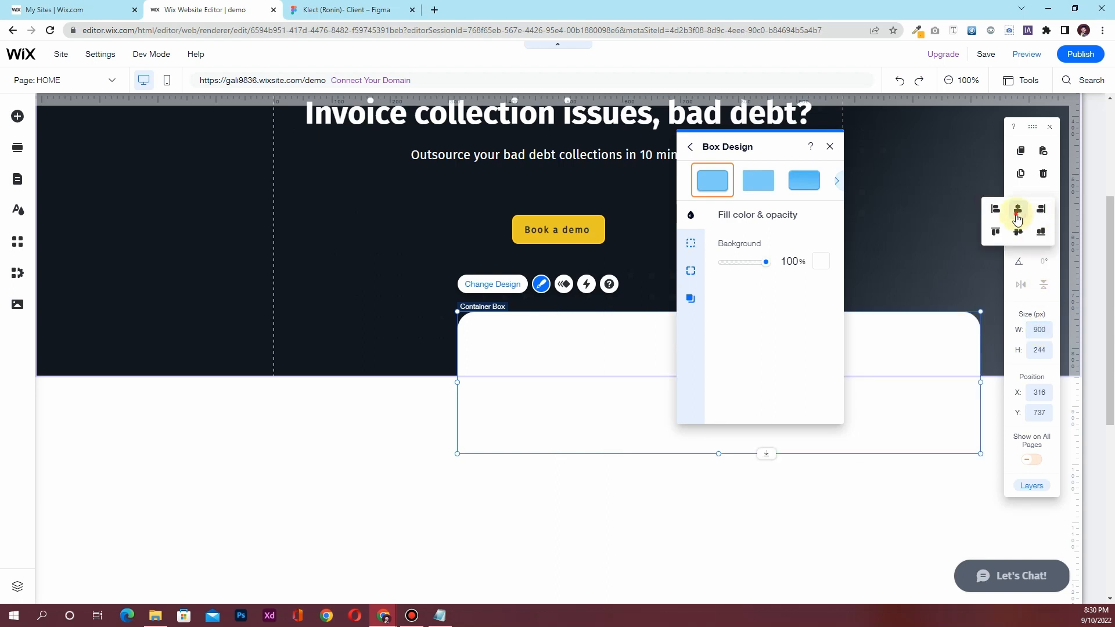
pyautogui.click(1017, 209)
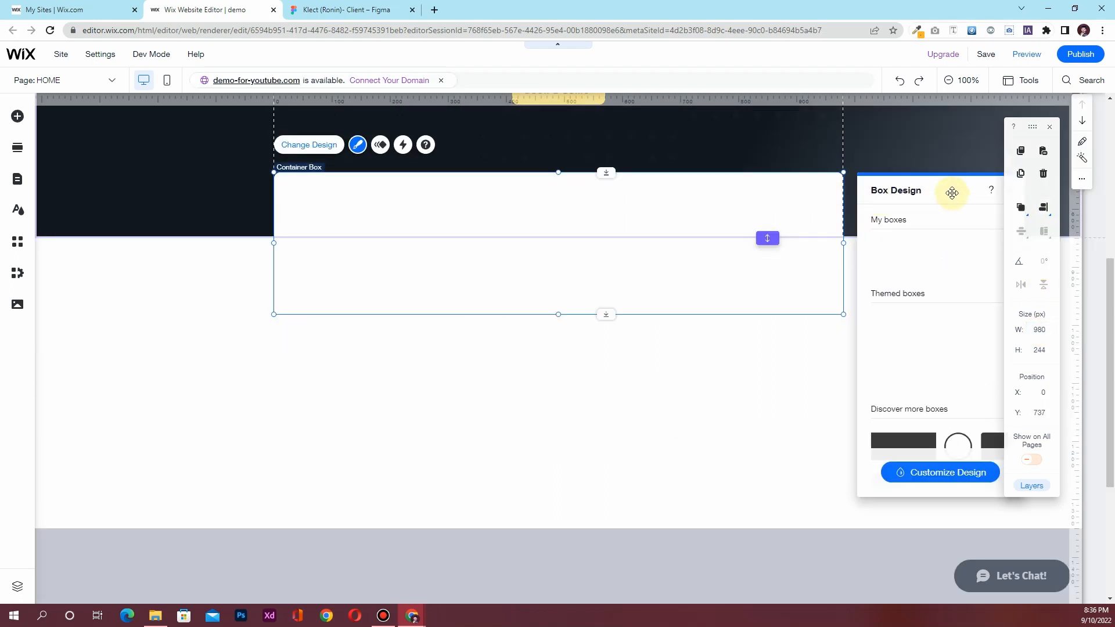
# Round the box corners to 10px, set height 100, and lower it across the section boundary
pyautogui.moveTo(948, 194); pyautogui.dragTo(681, 199)
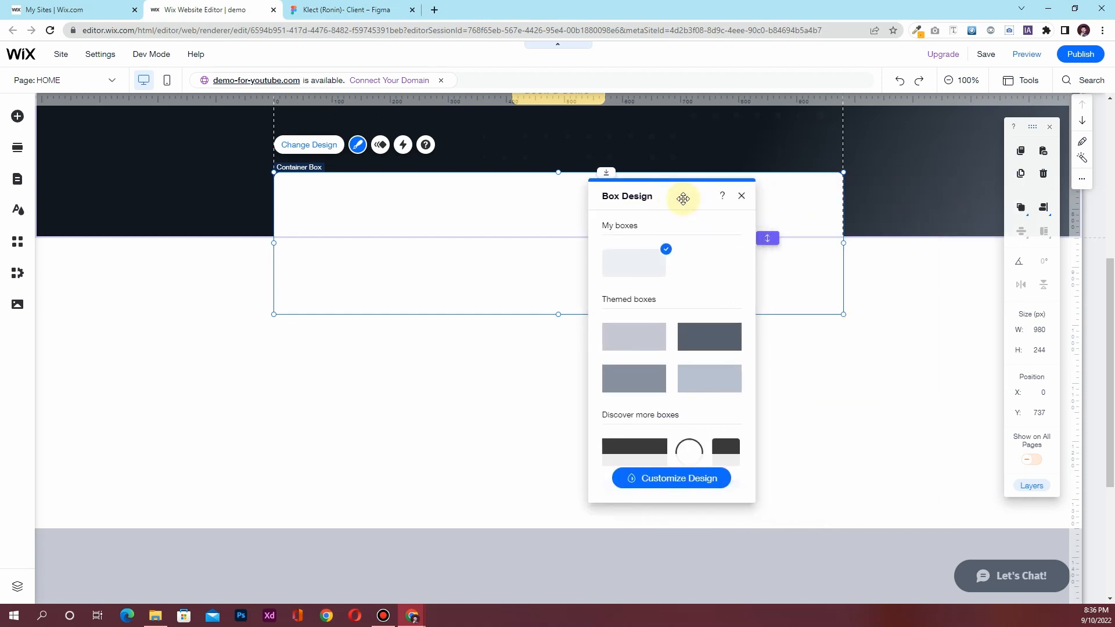
pyautogui.click(667, 484)
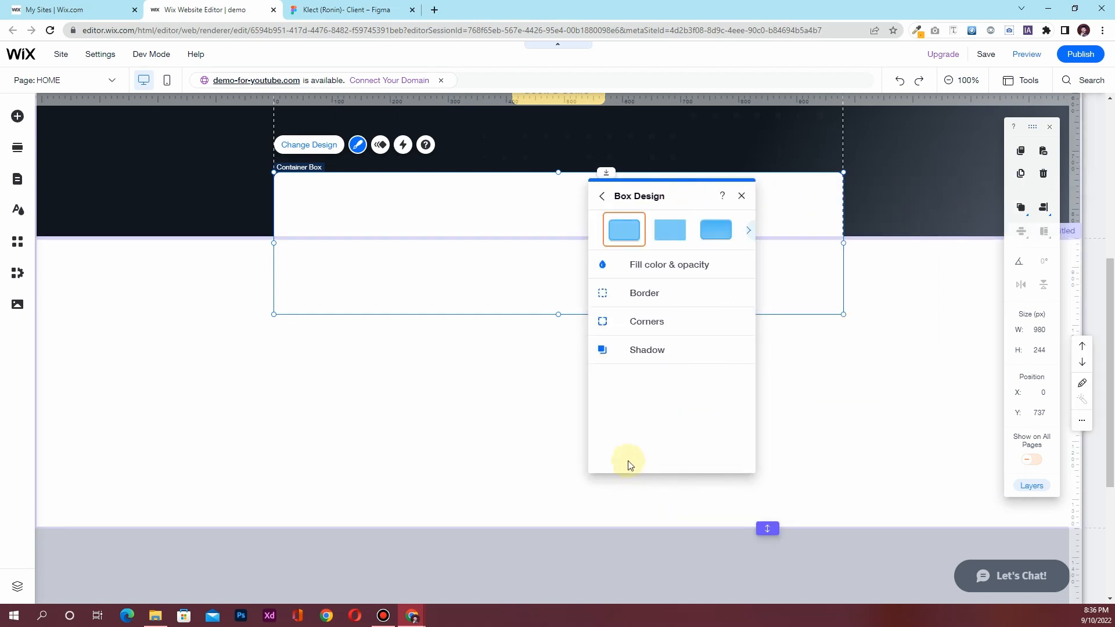
pyautogui.click(646, 321)
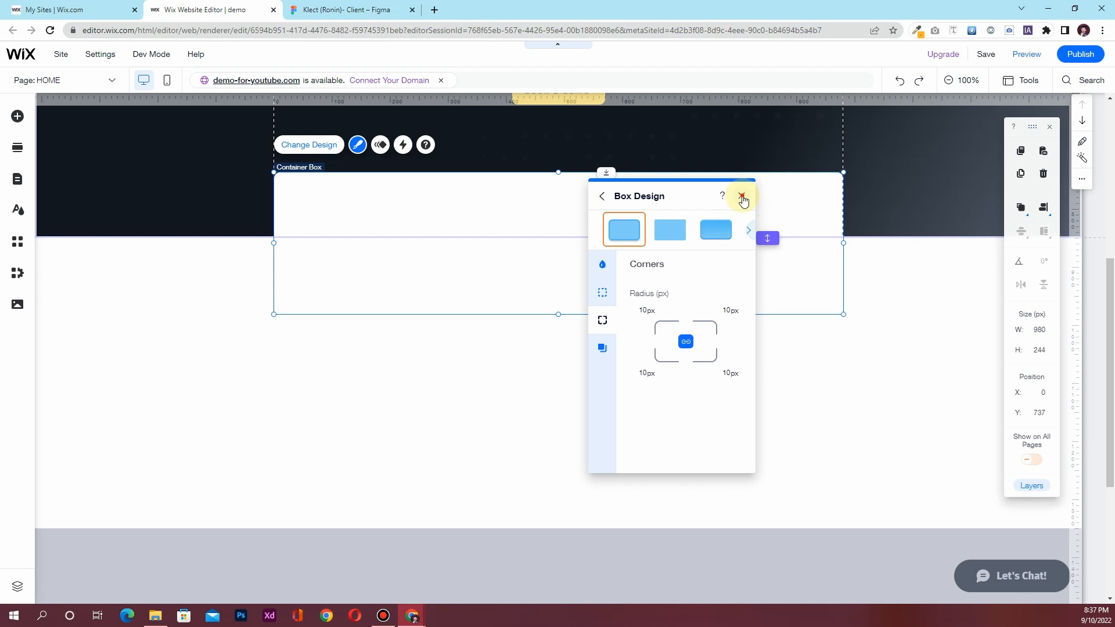
pyautogui.click(742, 196)
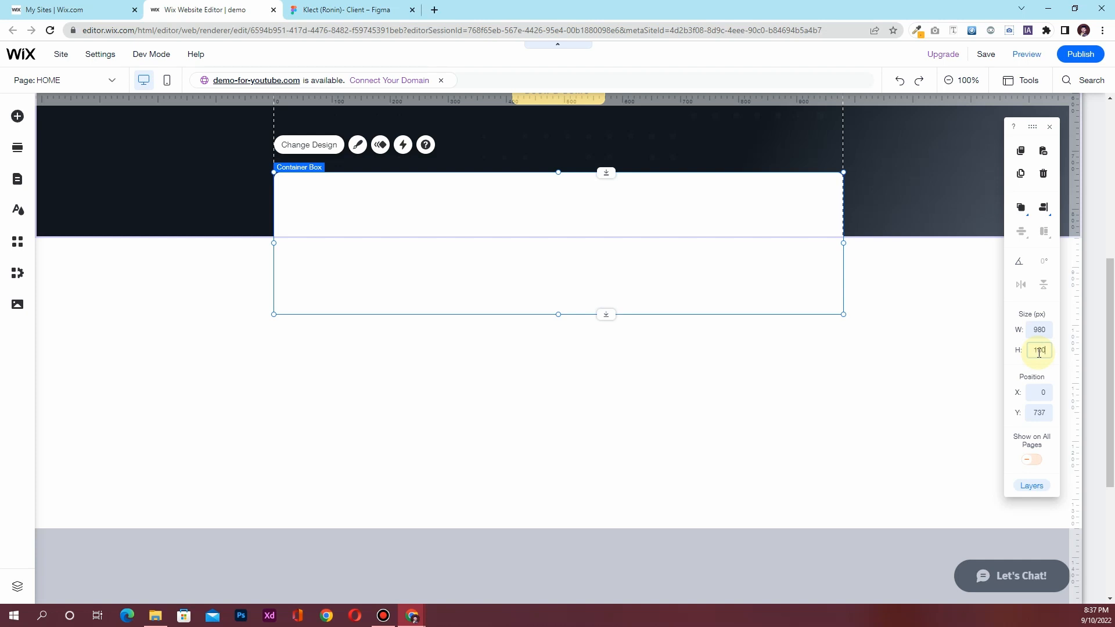
pyautogui.press('Return')
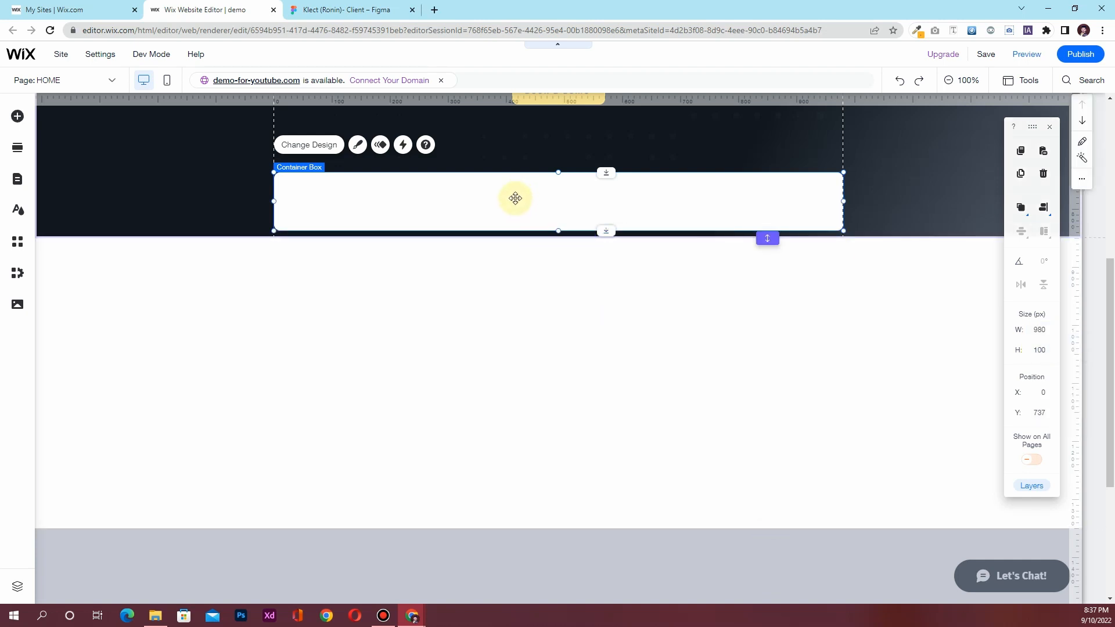
pyautogui.moveTo(515, 214); pyautogui.dragTo(515, 243)
# Compare the Figma box overlapping the hero with the Wix box attached to the white section
pyautogui.click(373, 9)
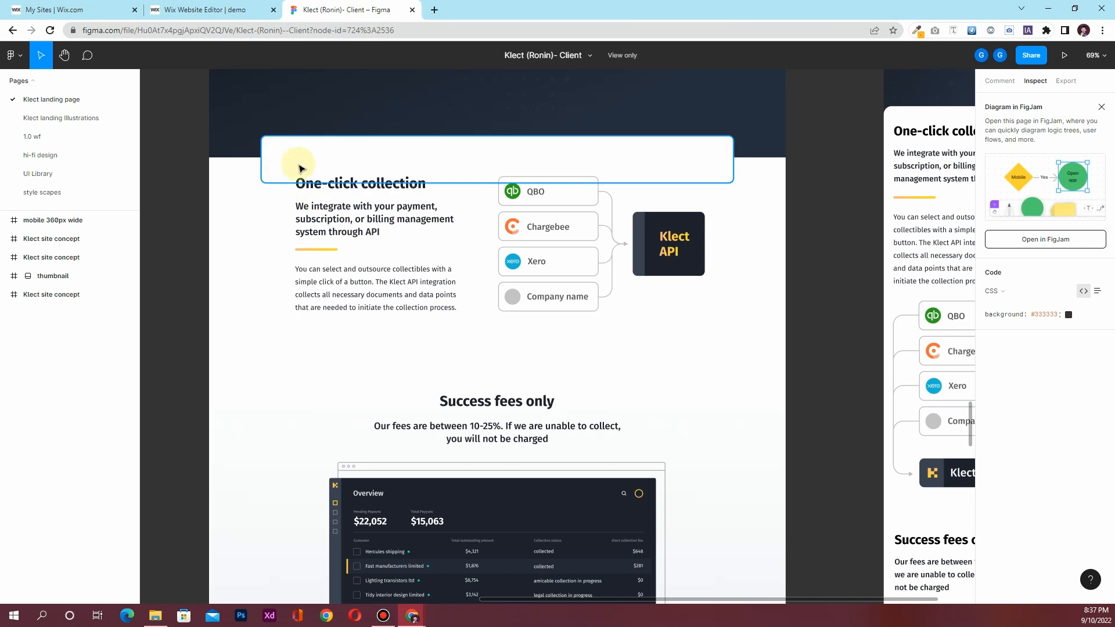
pyautogui.scroll(2, 360, 215)
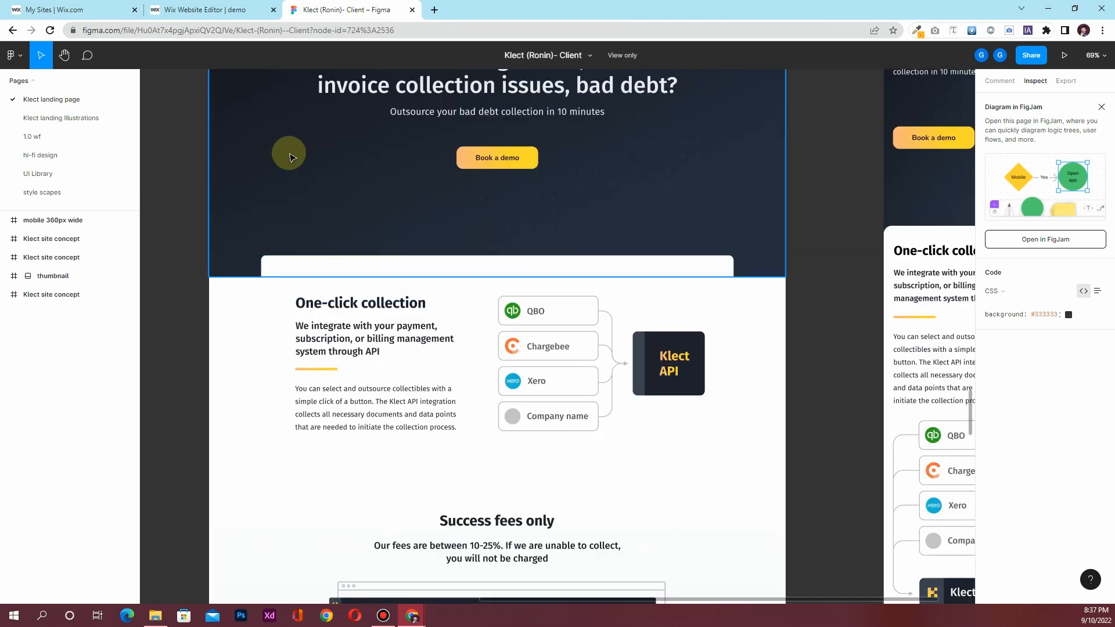
pyautogui.scroll(-1, 331, 311)
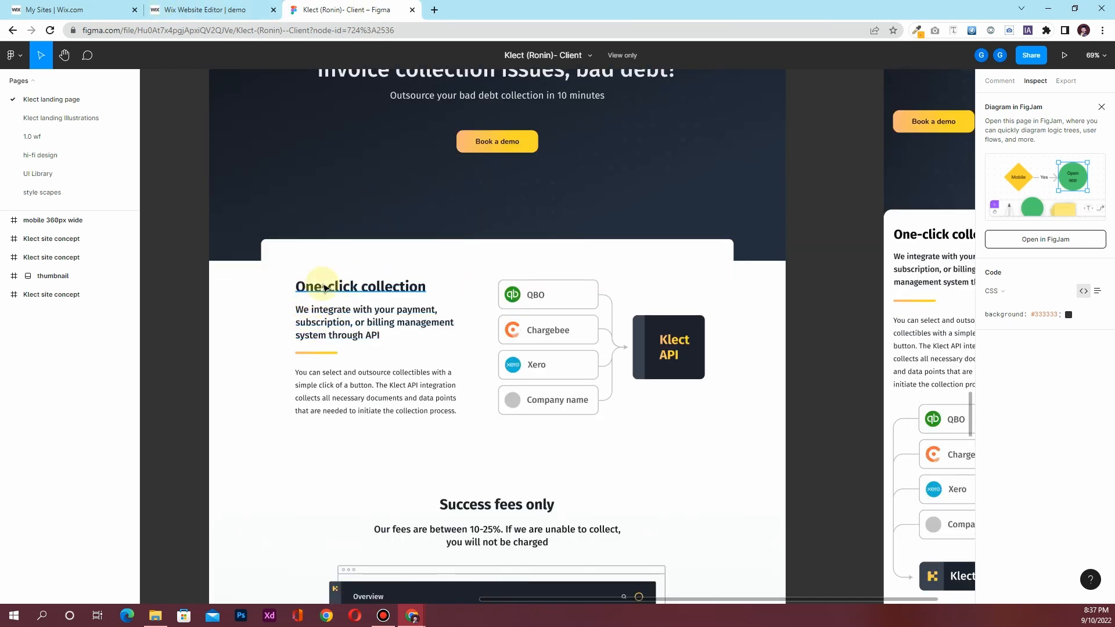
pyautogui.click(193, 7)
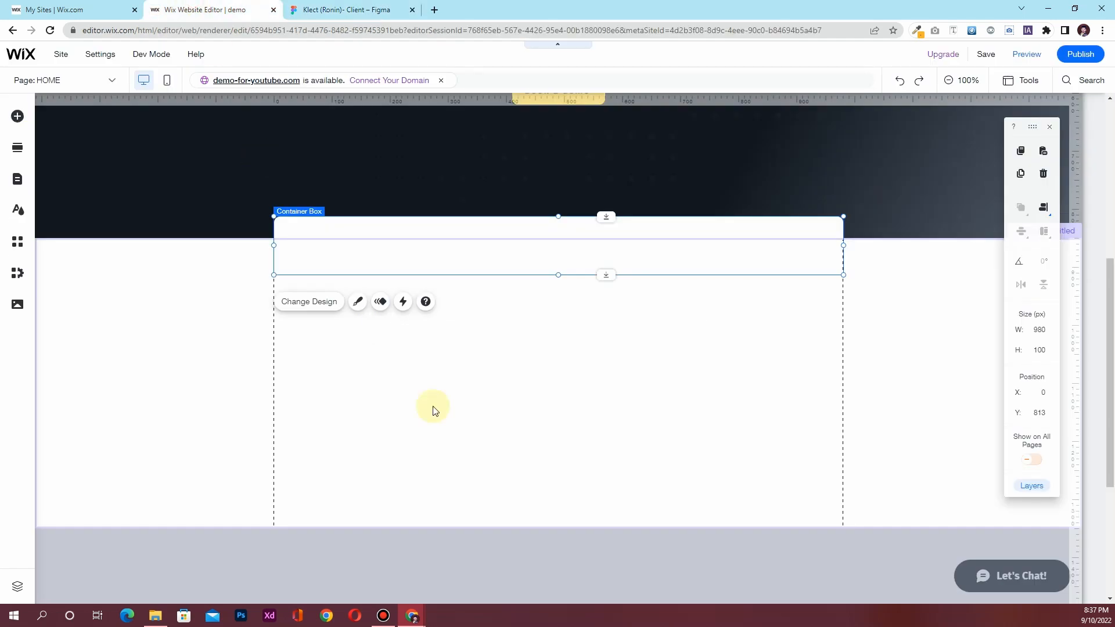
pyautogui.click(304, 9)
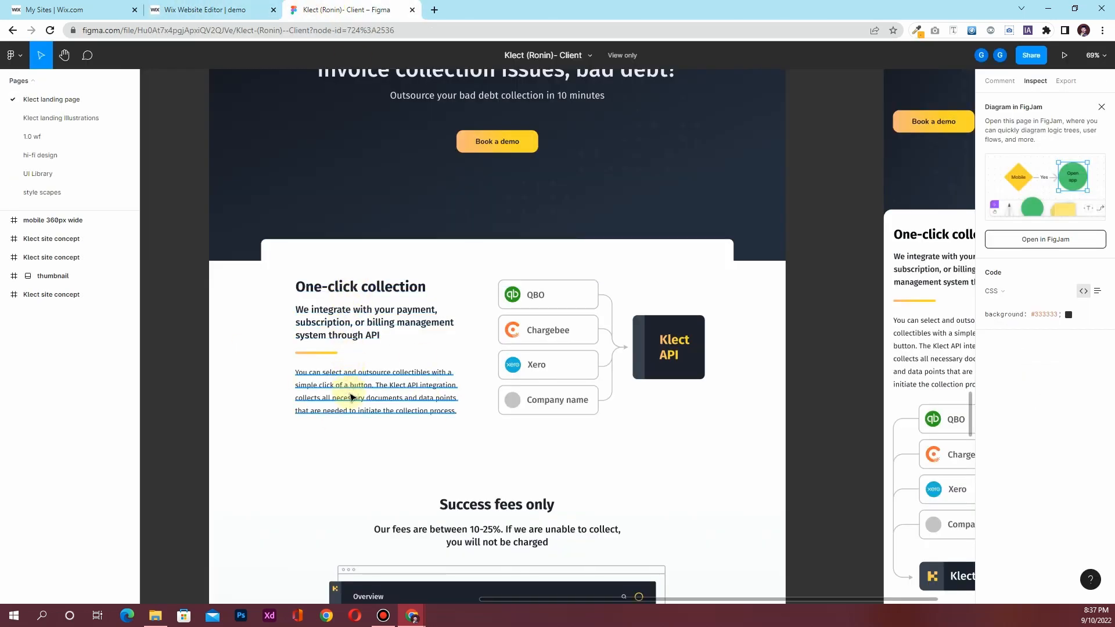
pyautogui.click(237, 7)
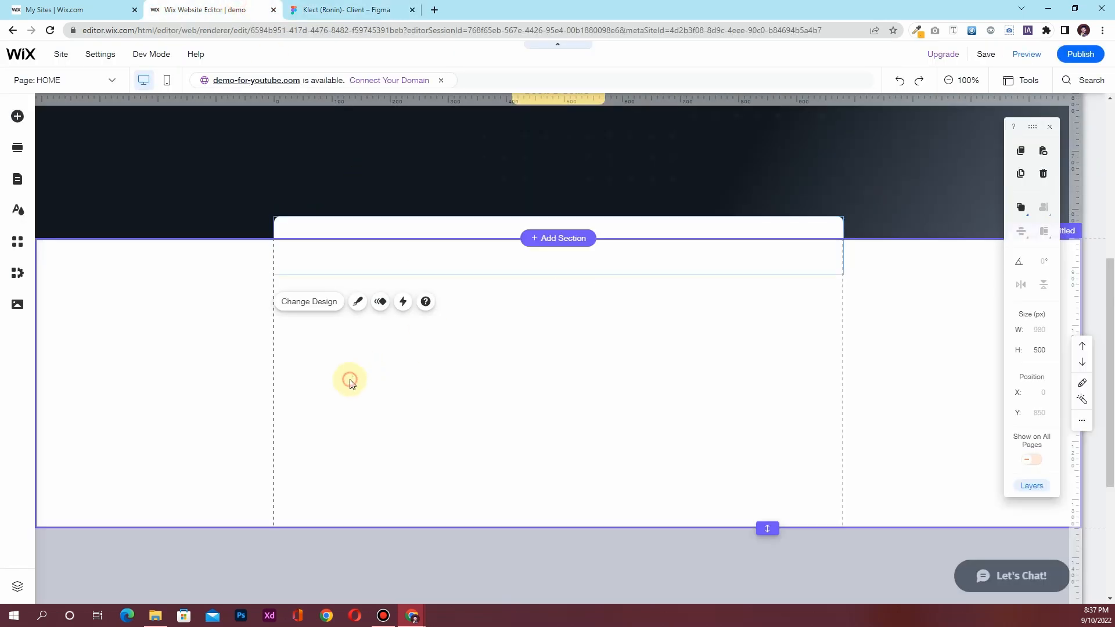
pyautogui.scroll(6, 207, 388)
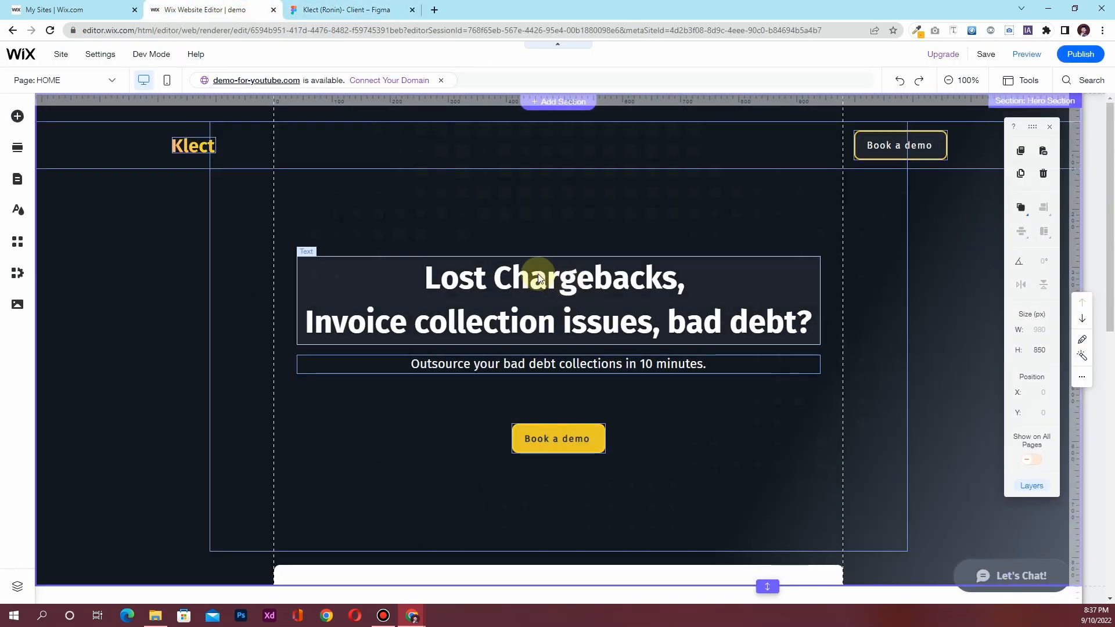
# Duplicate the hero headline into the white section and make its text dark
pyautogui.click(538, 276)
pyautogui.hotkey('ctrl', 'd')
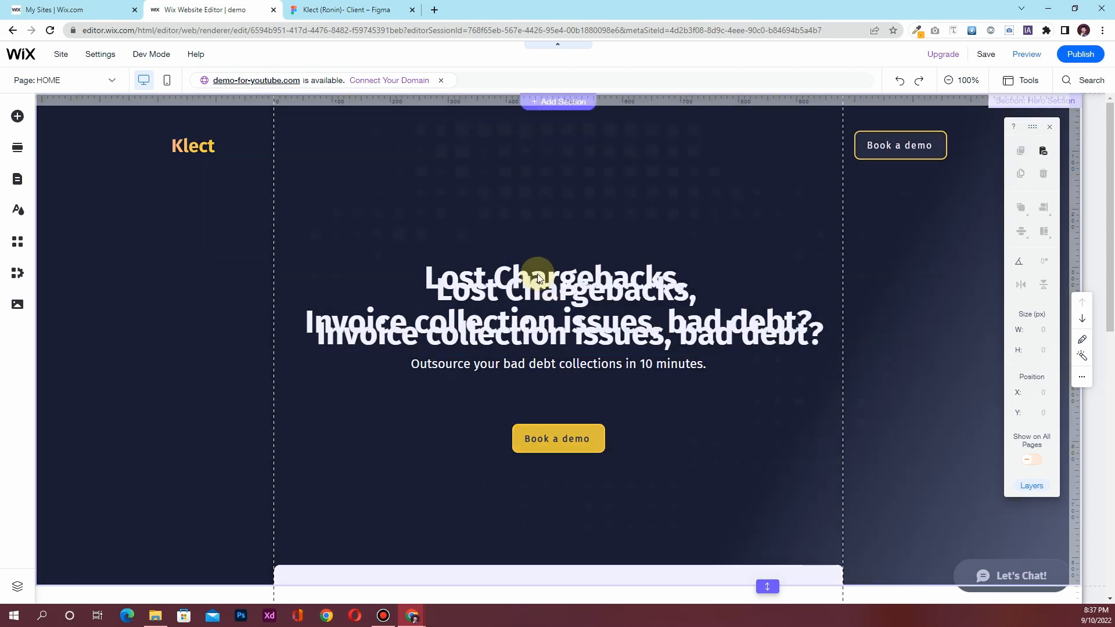
pyautogui.moveTo(528, 289); pyautogui.dragTo(506, 432)
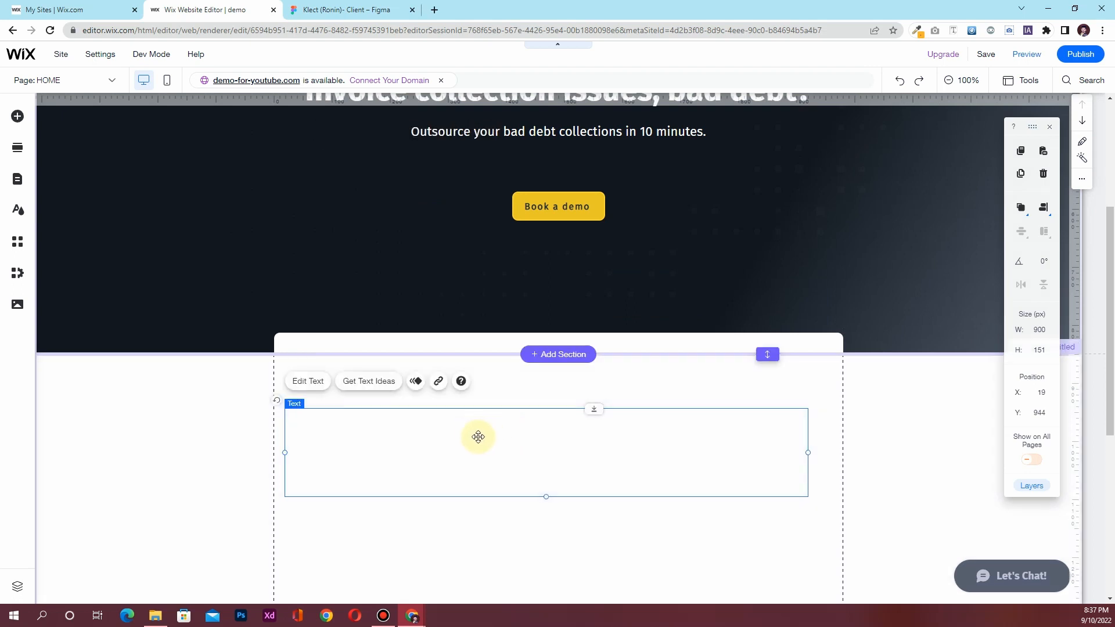
pyautogui.doubleClick(496, 430)
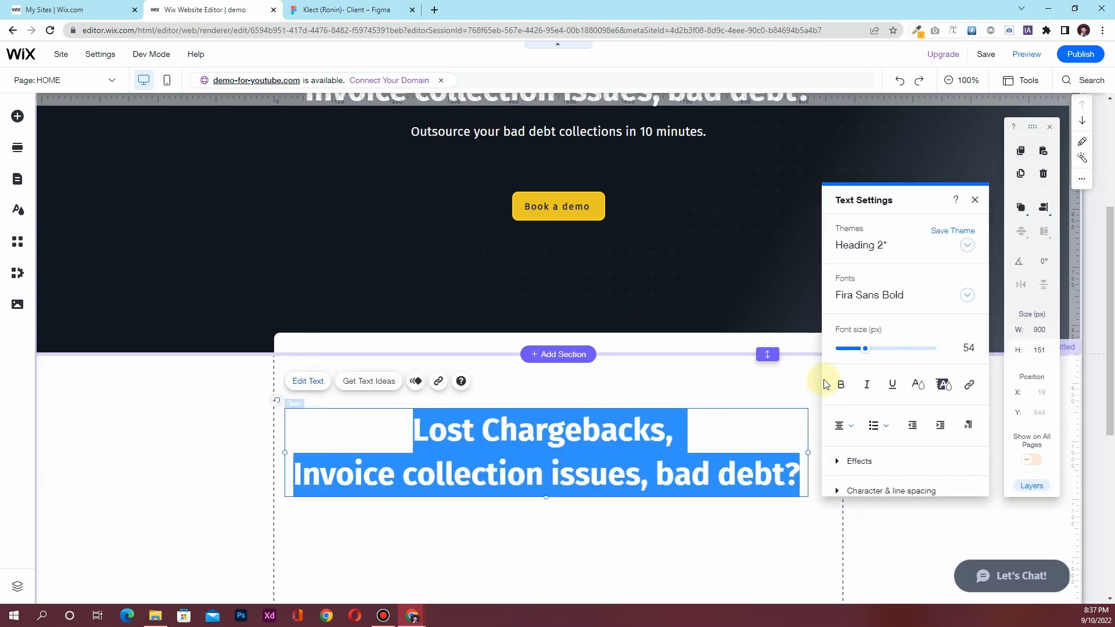
pyautogui.click(916, 383)
pyautogui.click(932, 292)
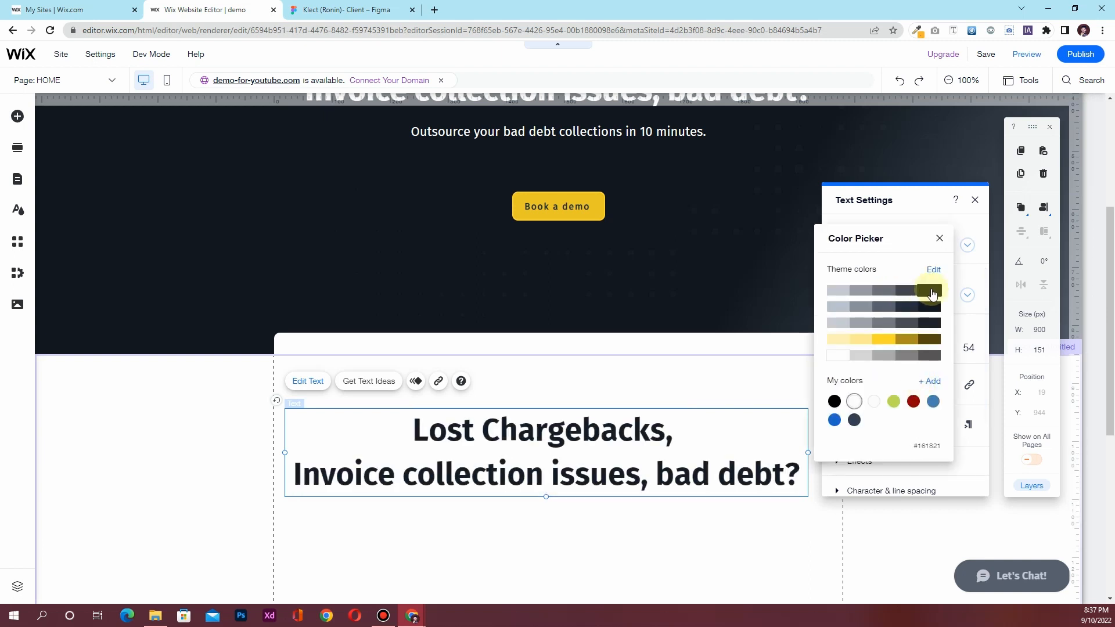
pyautogui.click(939, 237)
pyautogui.click(975, 200)
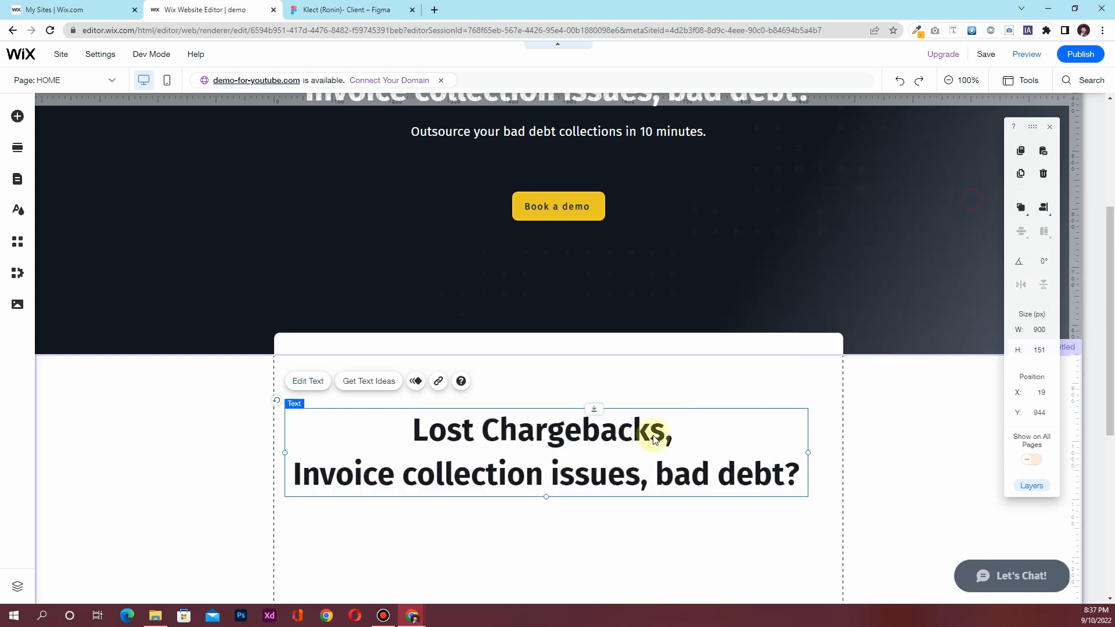
pyautogui.doubleClick(526, 432)
# Match the Figma typography: font size 34, left alignment, text box width 400
pyautogui.click(349, 9)
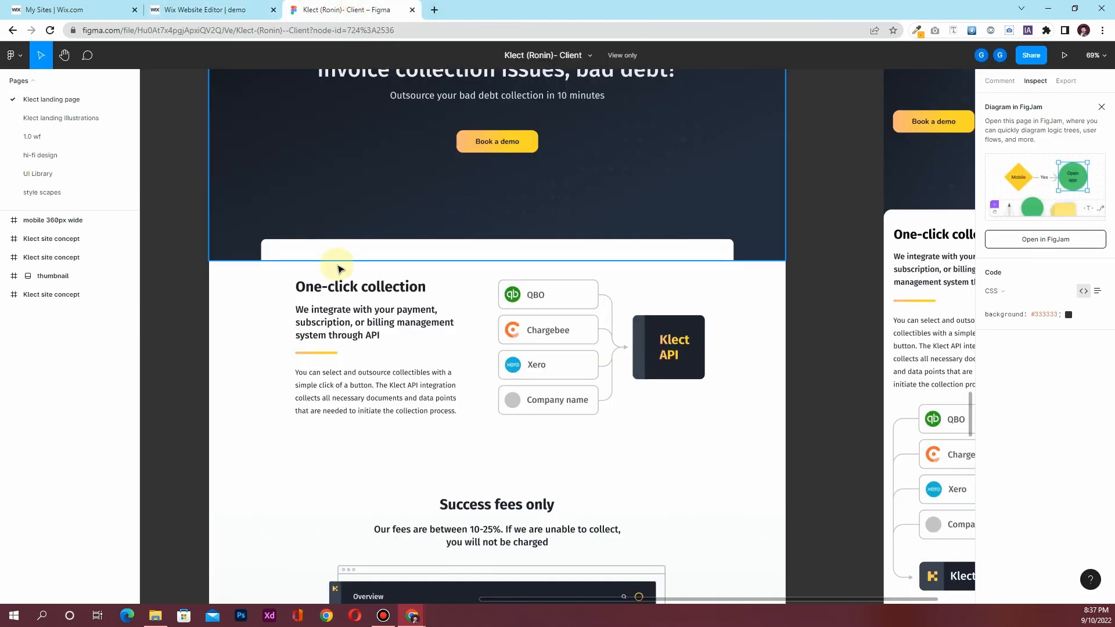
pyautogui.click(372, 297)
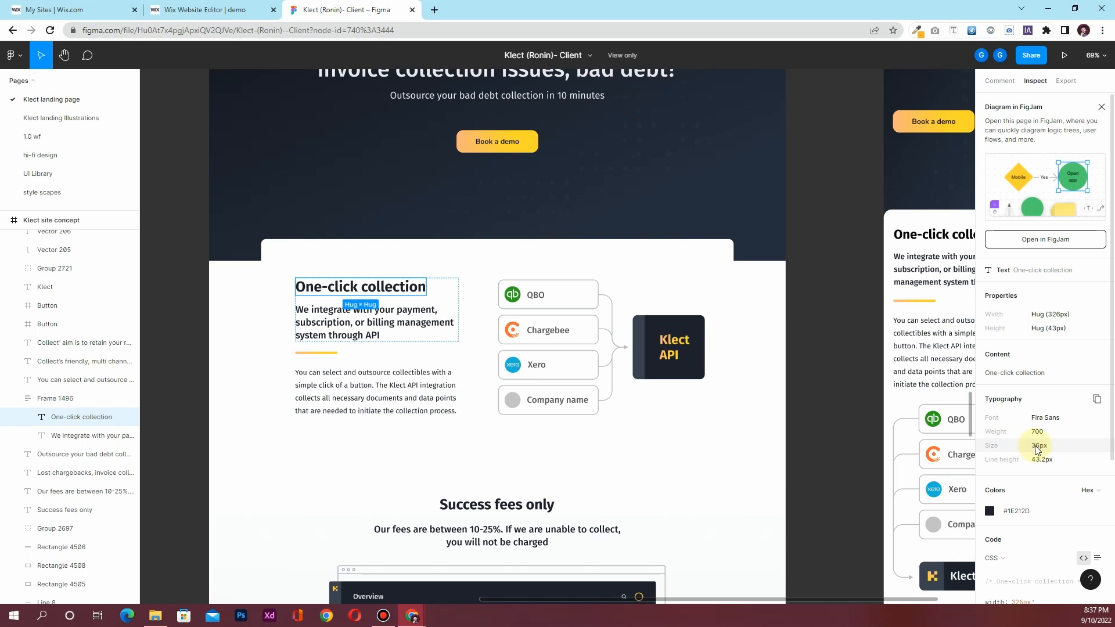
pyautogui.click(204, 9)
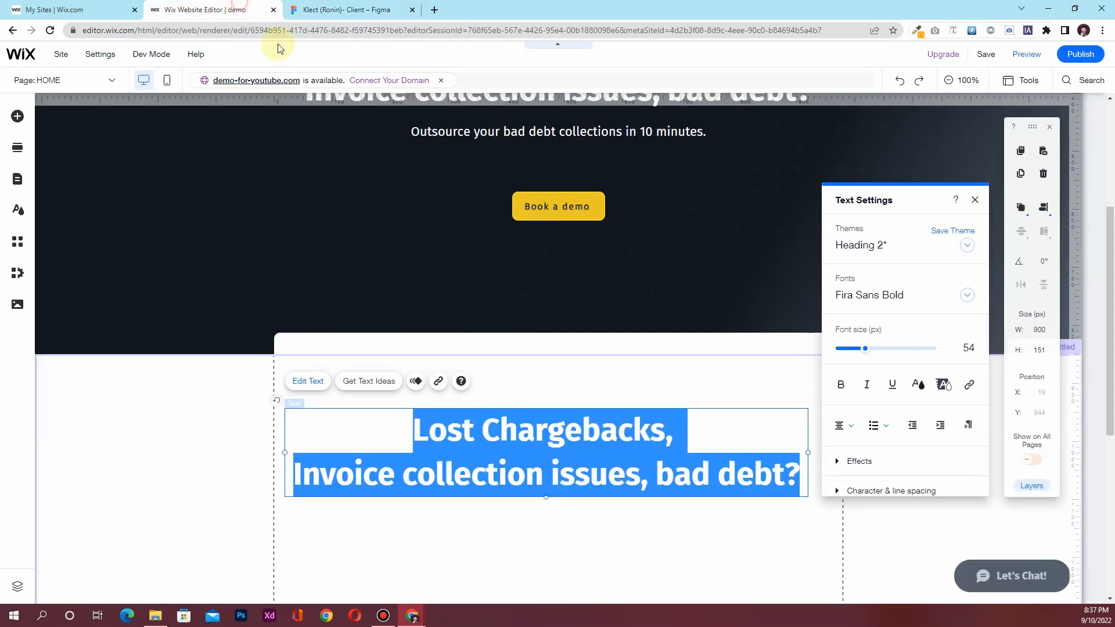
pyautogui.click(957, 349)
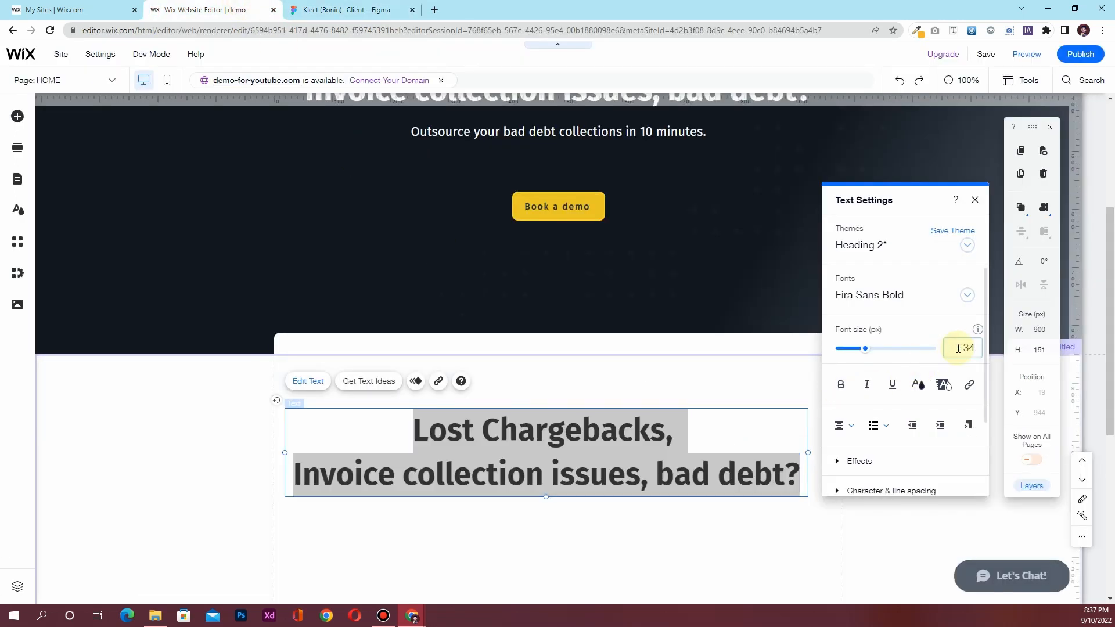
pyautogui.write('34')
pyautogui.press('Return')
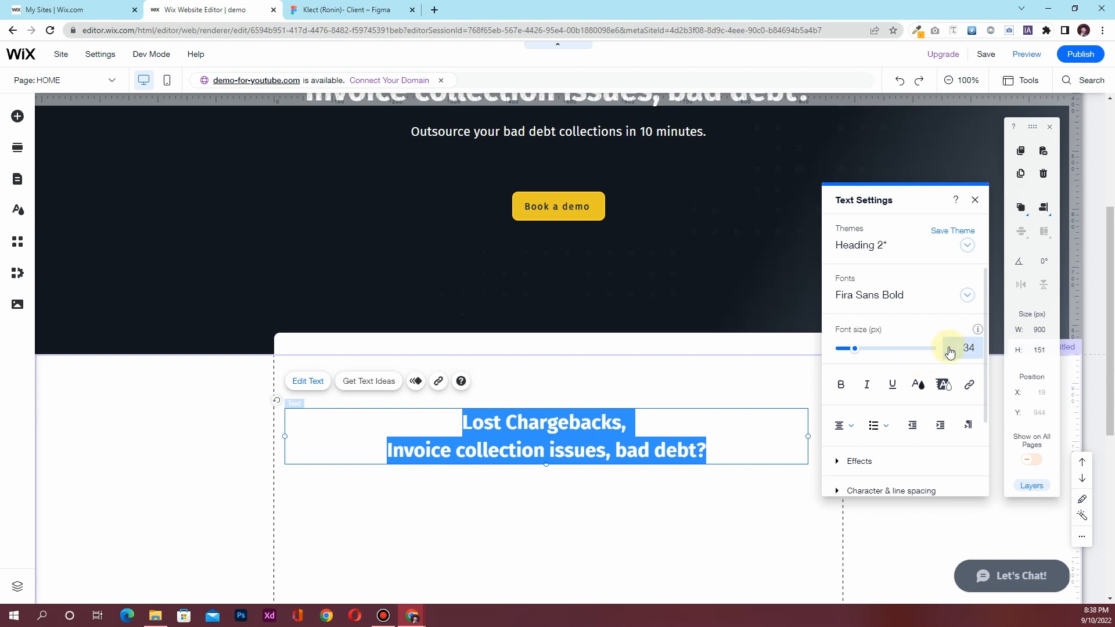
pyautogui.click(843, 426)
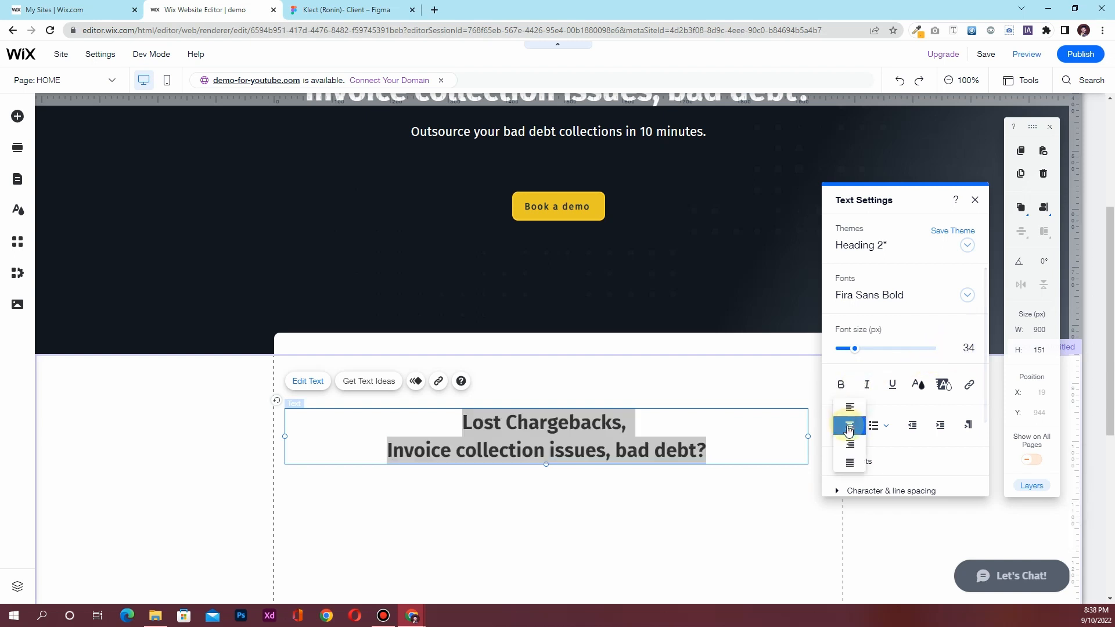
pyautogui.click(850, 410)
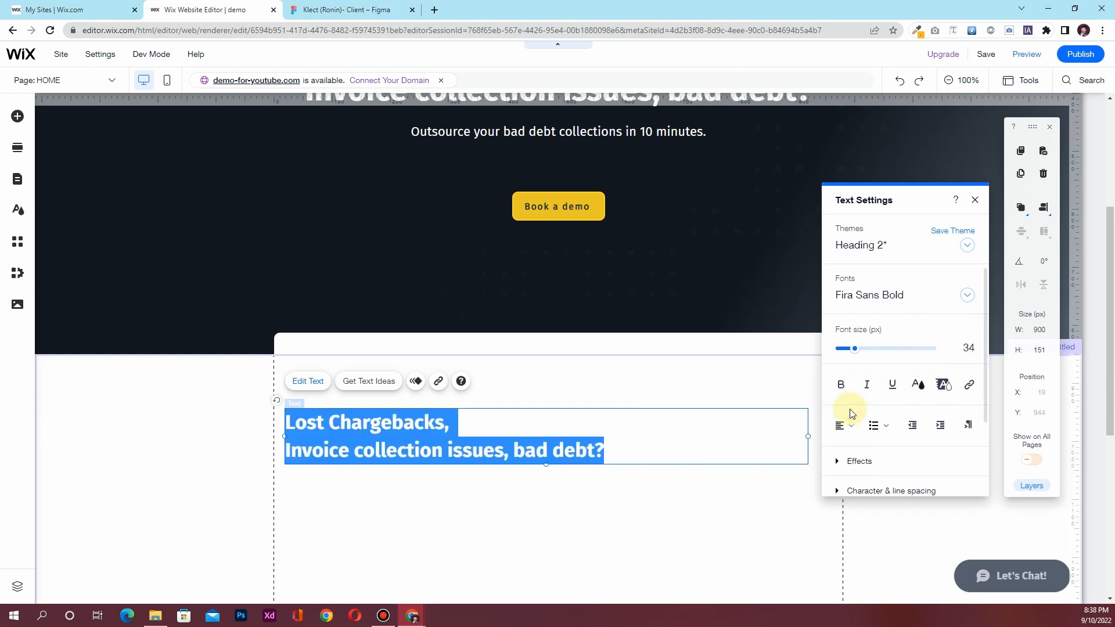
pyautogui.click(974, 200)
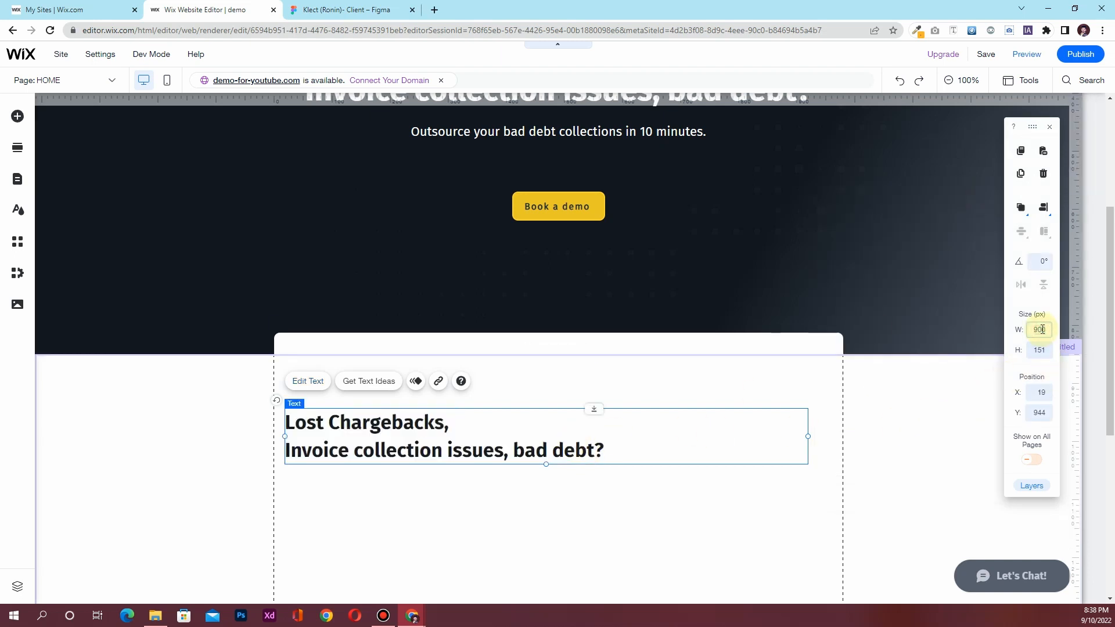
pyautogui.press('Return')
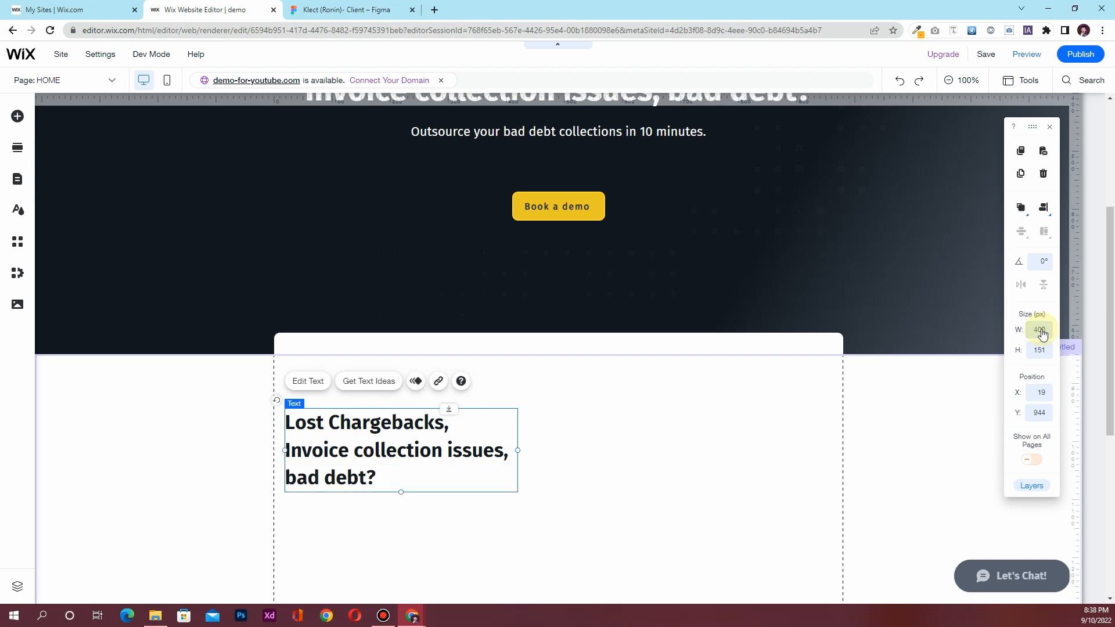
# Retype the heading as 'One-Click Collection' using the Figma wording
pyautogui.click(350, 5)
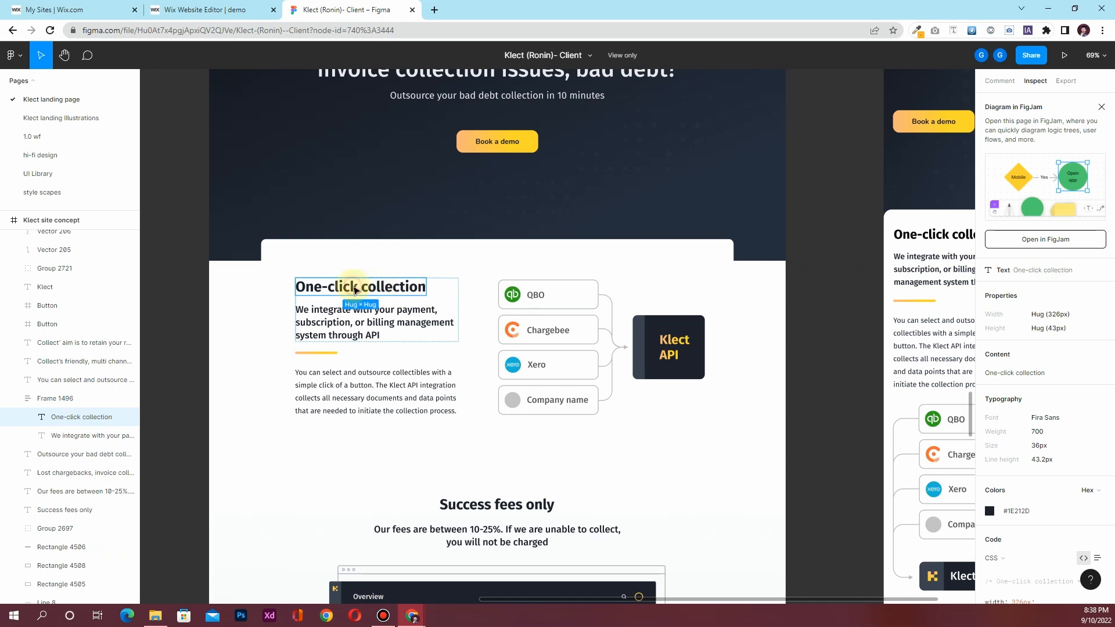
pyautogui.click(217, 8)
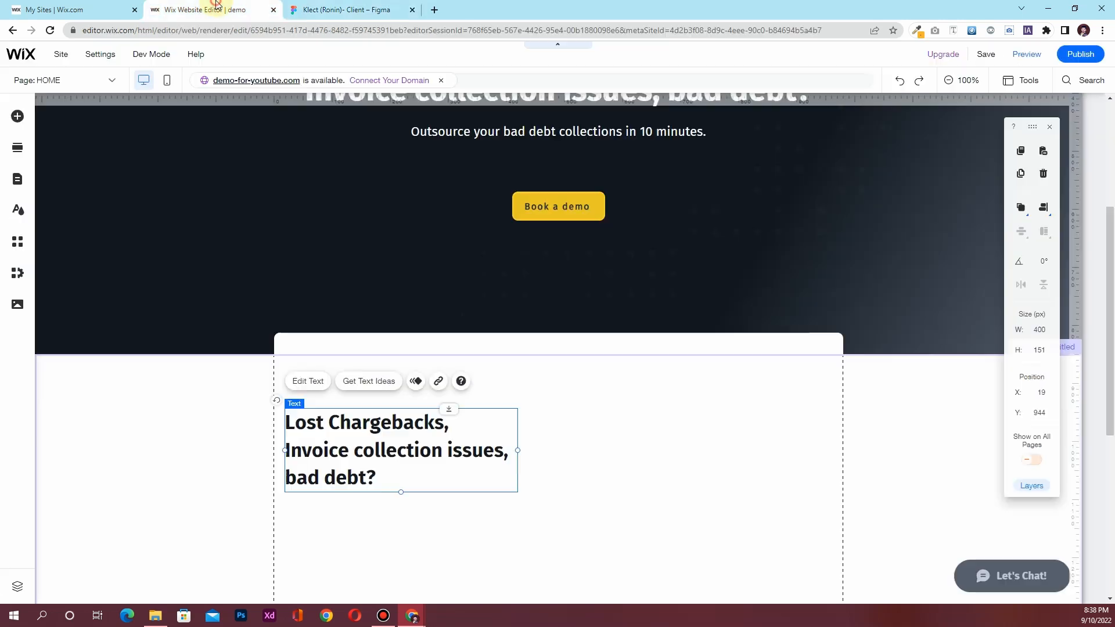
pyautogui.doubleClick(374, 426)
pyautogui.write('One-Click Collection')
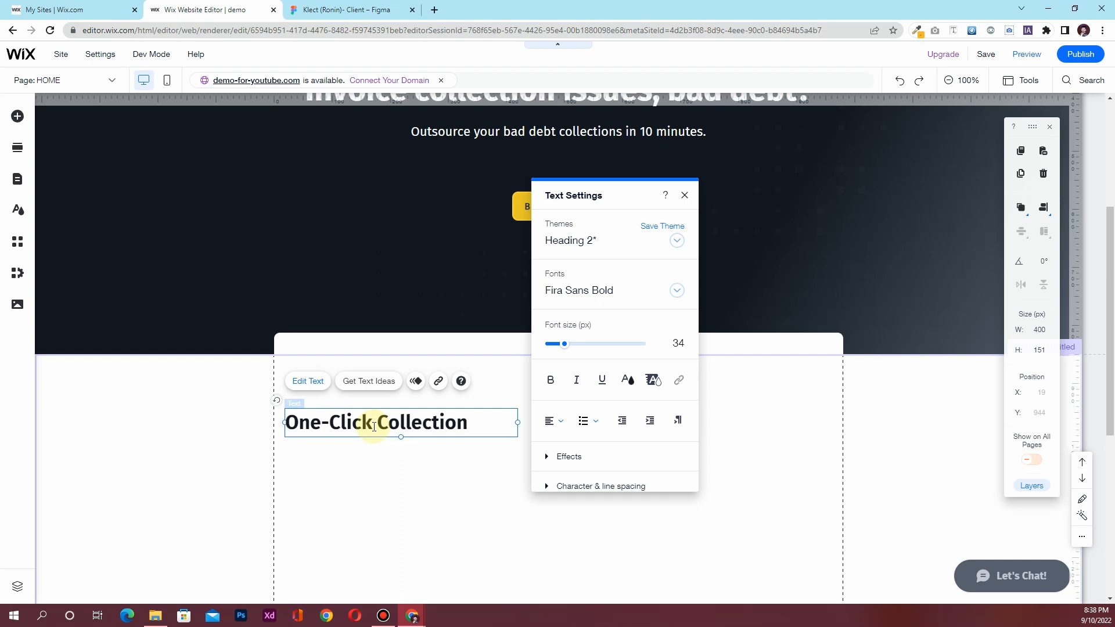
pyautogui.click(349, 10)
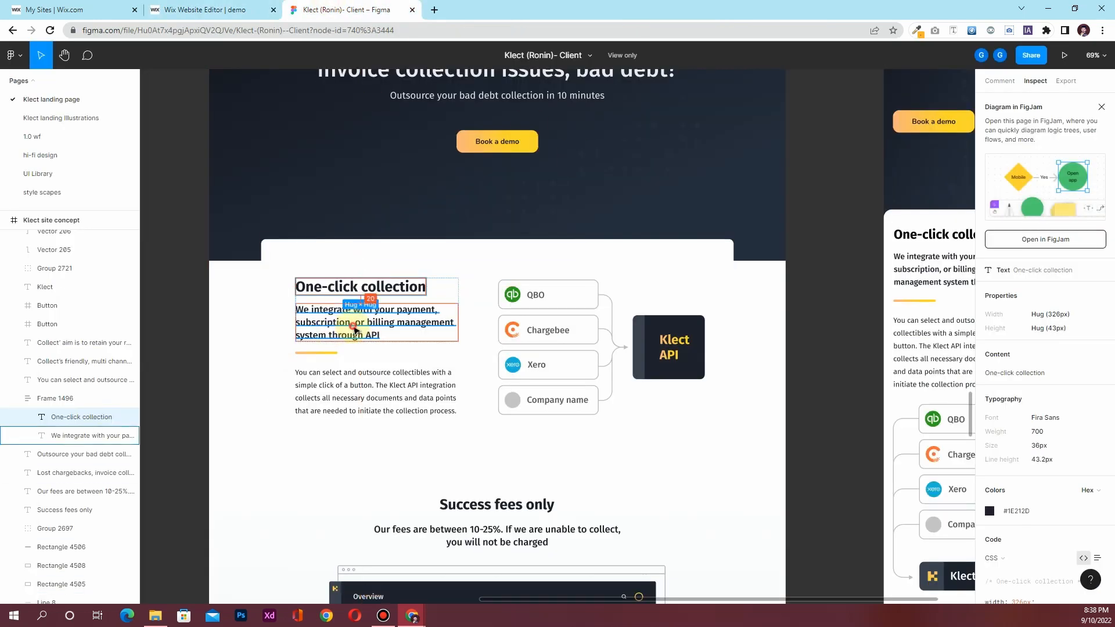
pyautogui.click(356, 330)
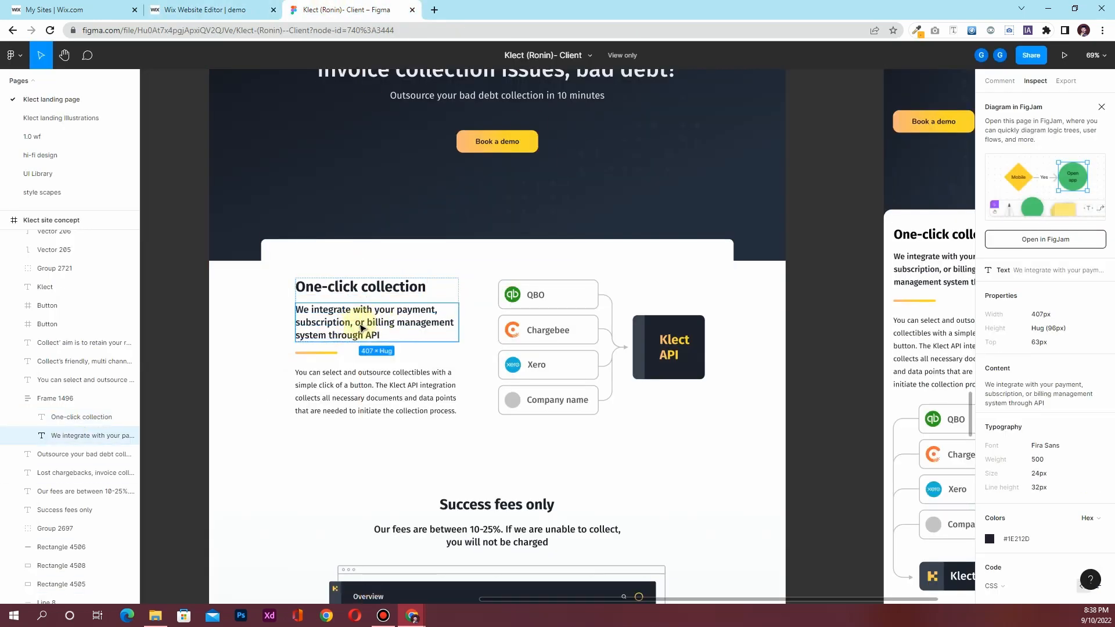
pyautogui.click(244, 10)
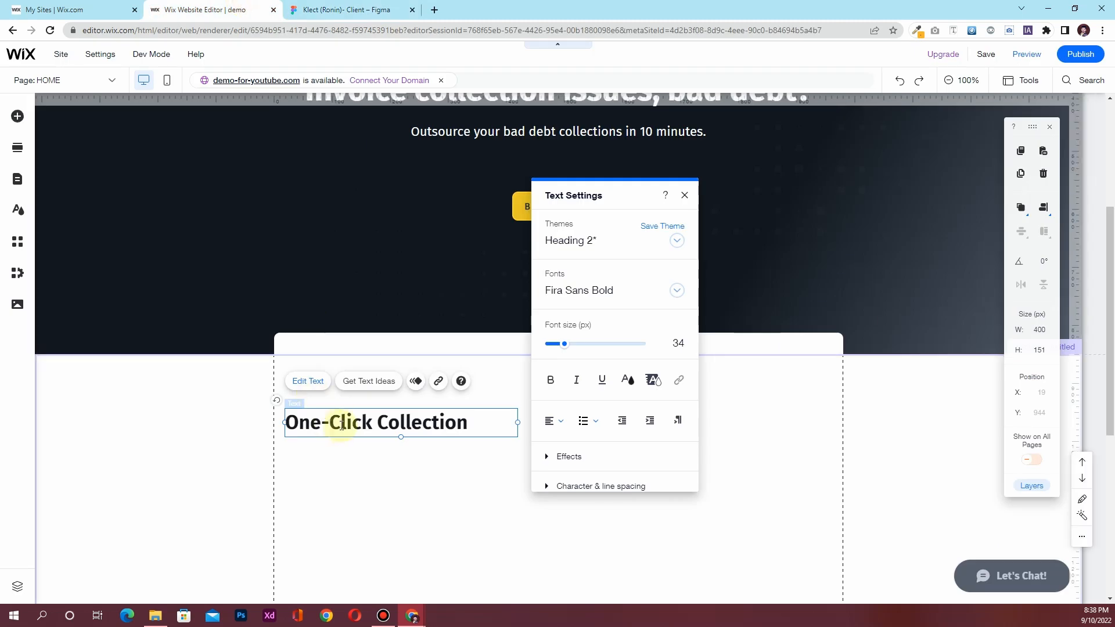
pyautogui.click(353, 471)
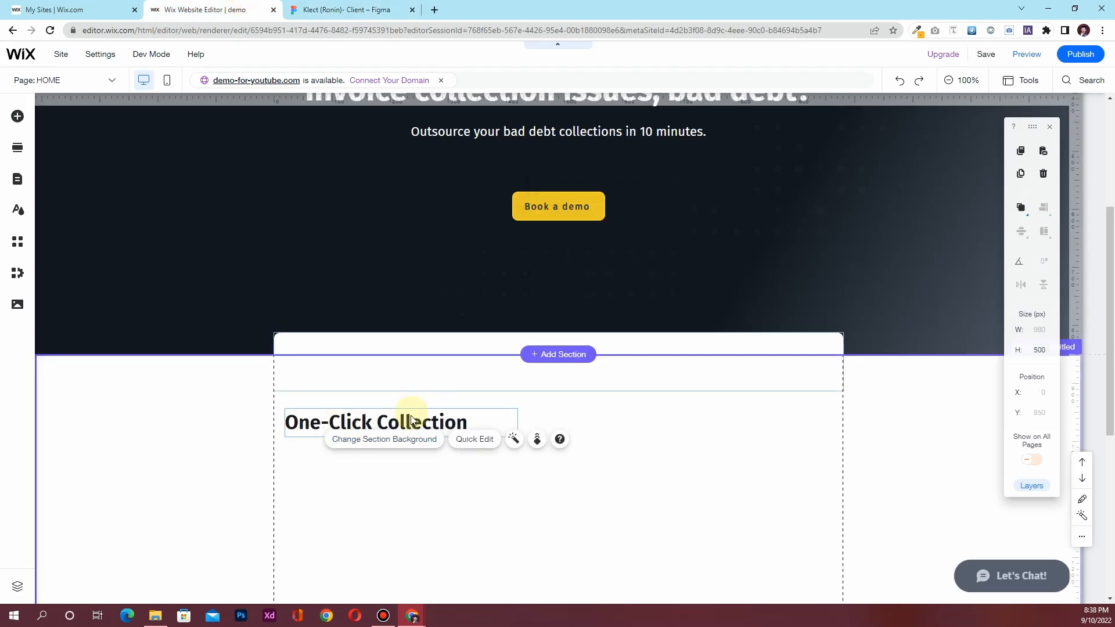
# Paste a copy of the One-Click Collection heading just below the original
pyautogui.click(410, 418)
pyautogui.hotkey('ctrl', 'c')
pyautogui.hotkey('ctrl', 'v')
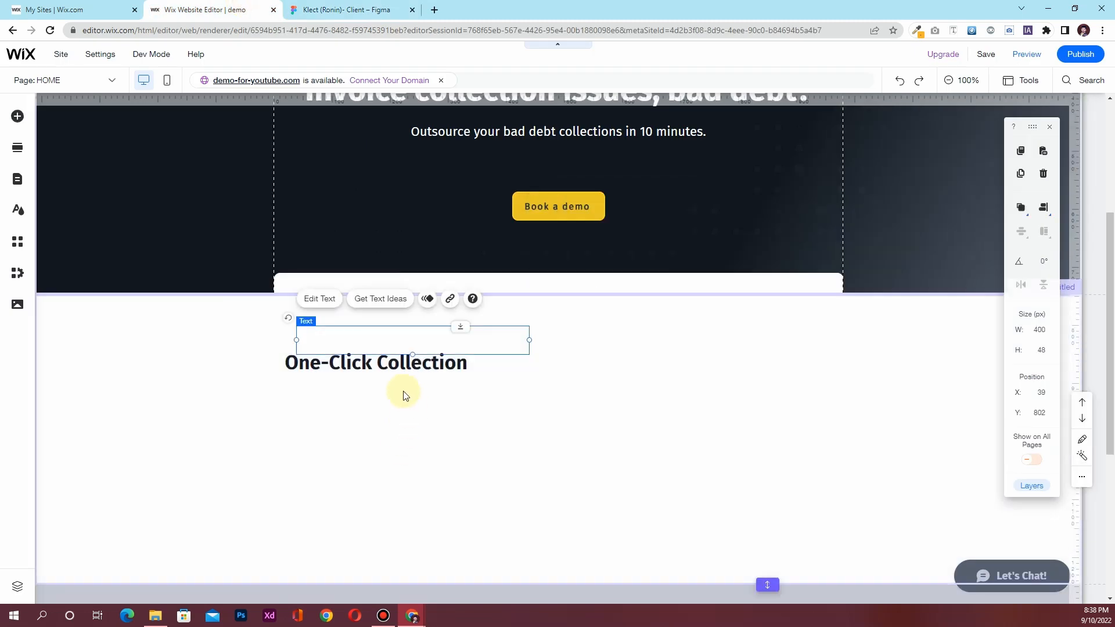
pyautogui.hotkey('ctrl', 'z')
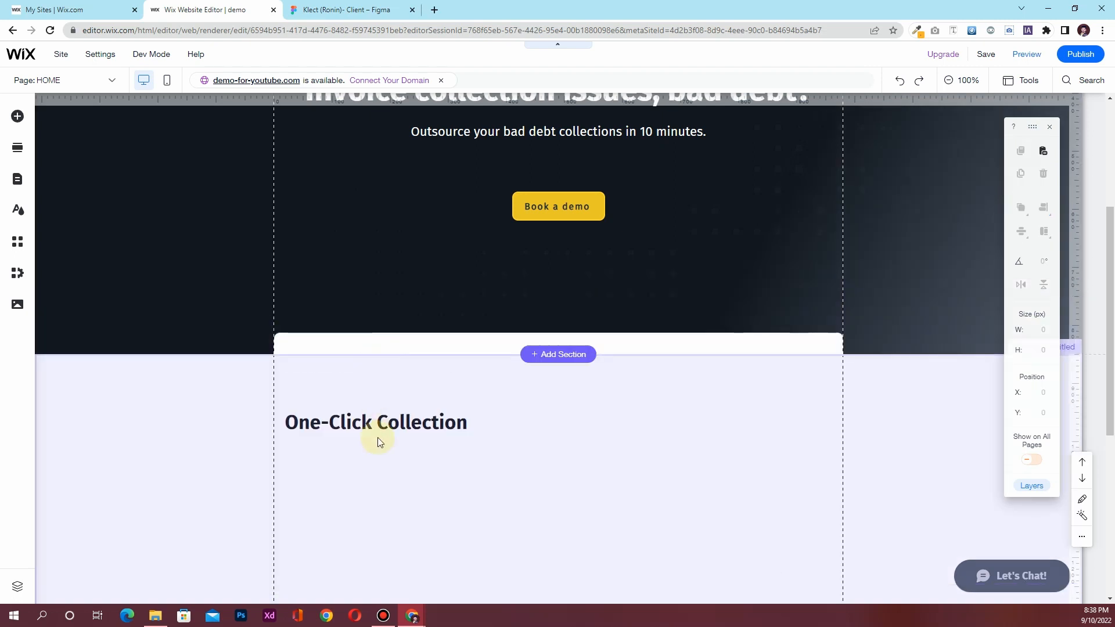
pyautogui.click(383, 420)
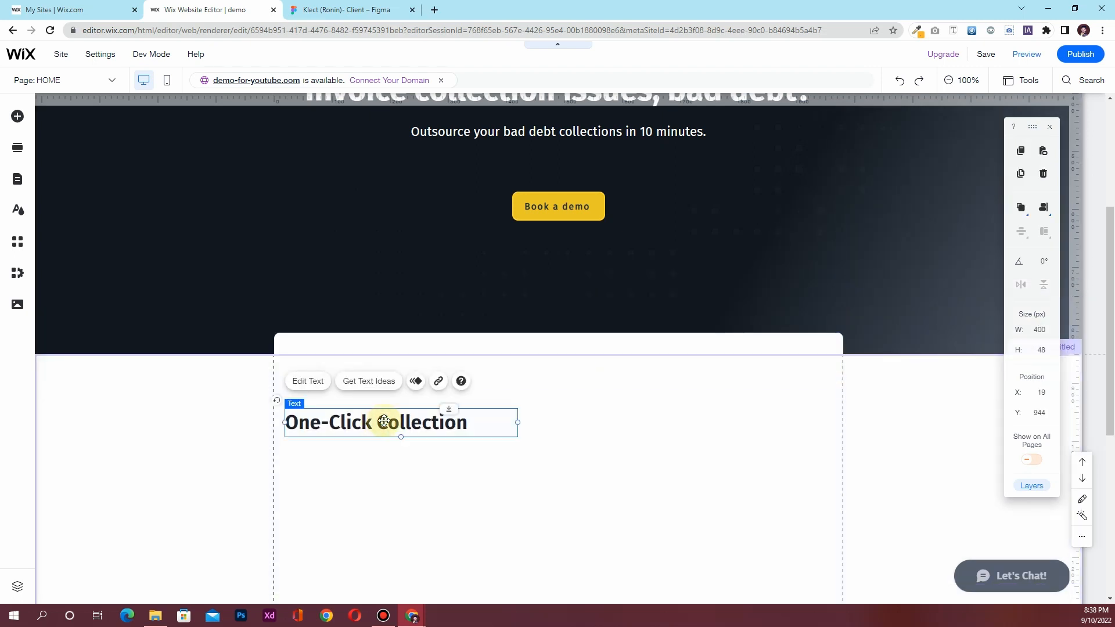
pyautogui.hotkey('ctrl', 'v')
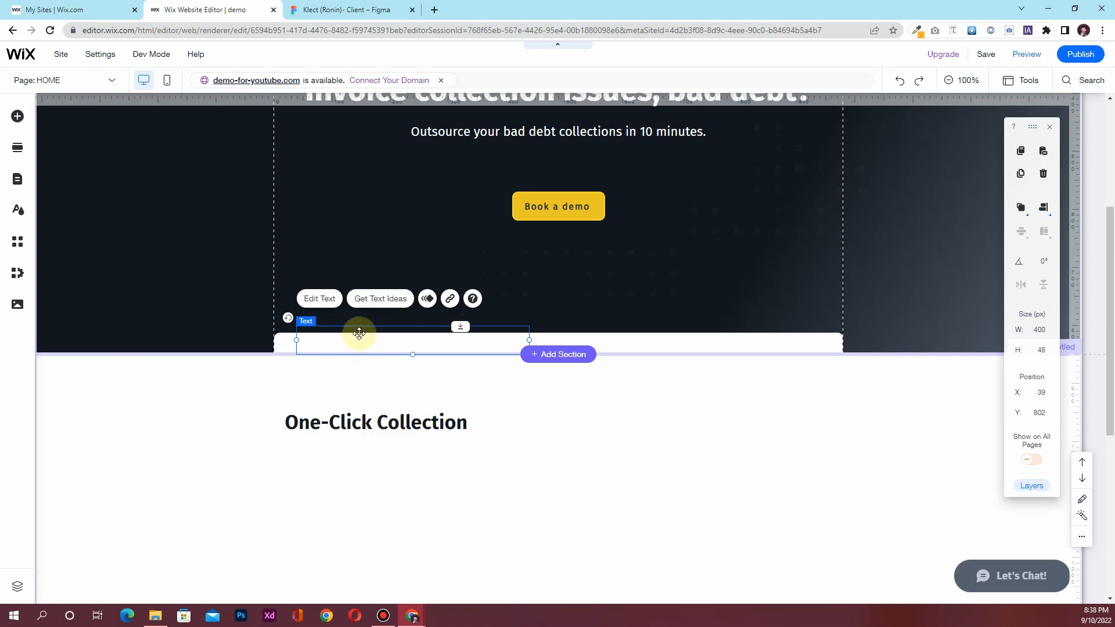
pyautogui.moveTo(361, 329); pyautogui.dragTo(350, 442)
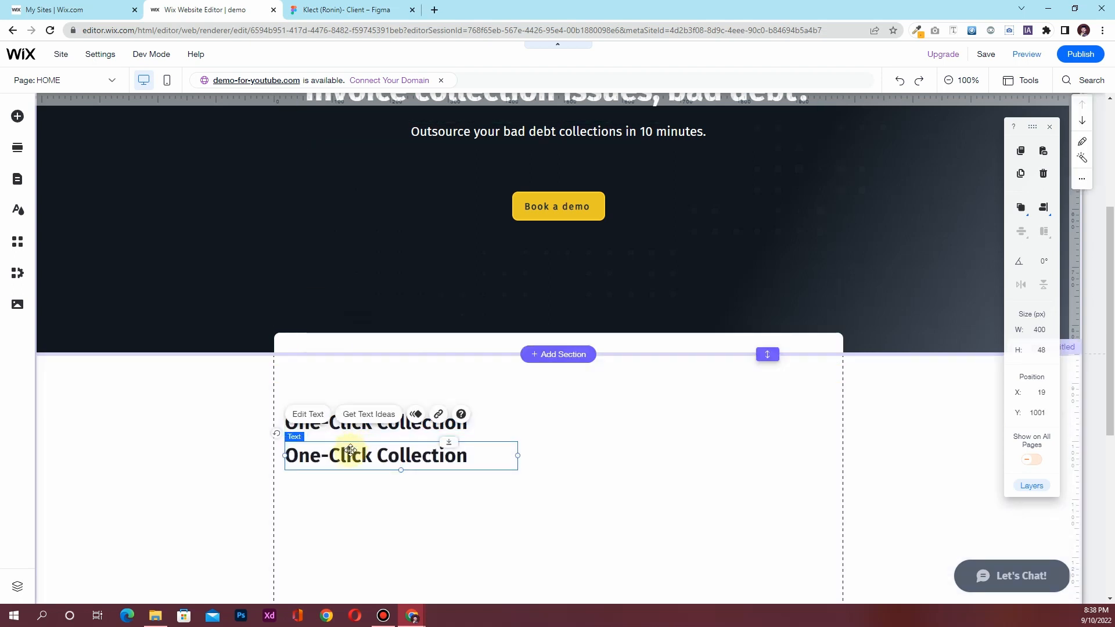
pyautogui.click(343, 7)
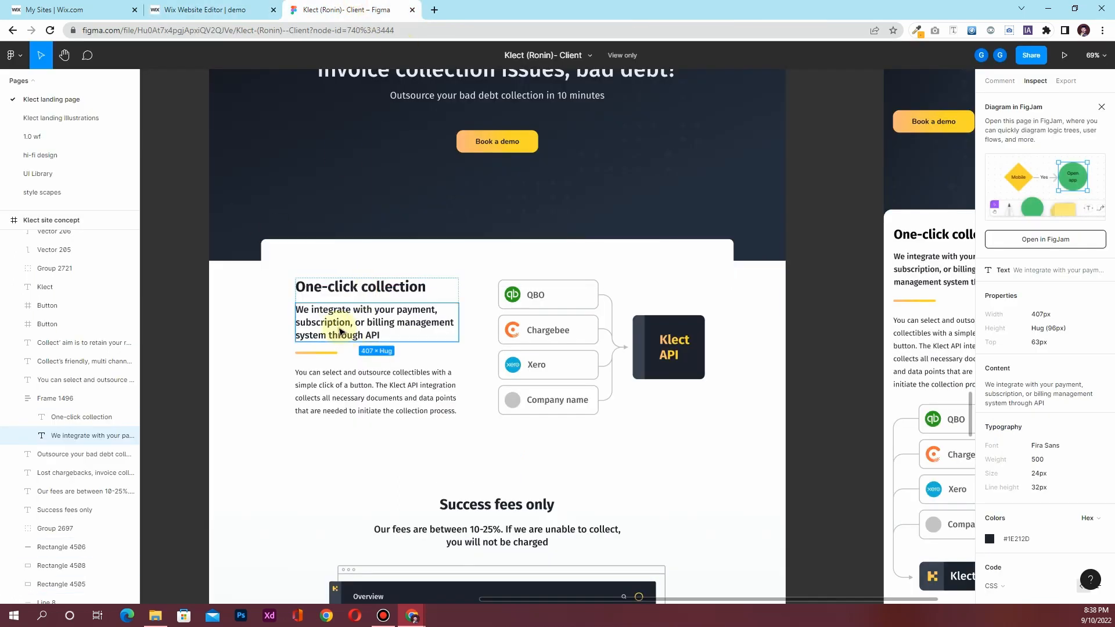
pyautogui.click(203, 7)
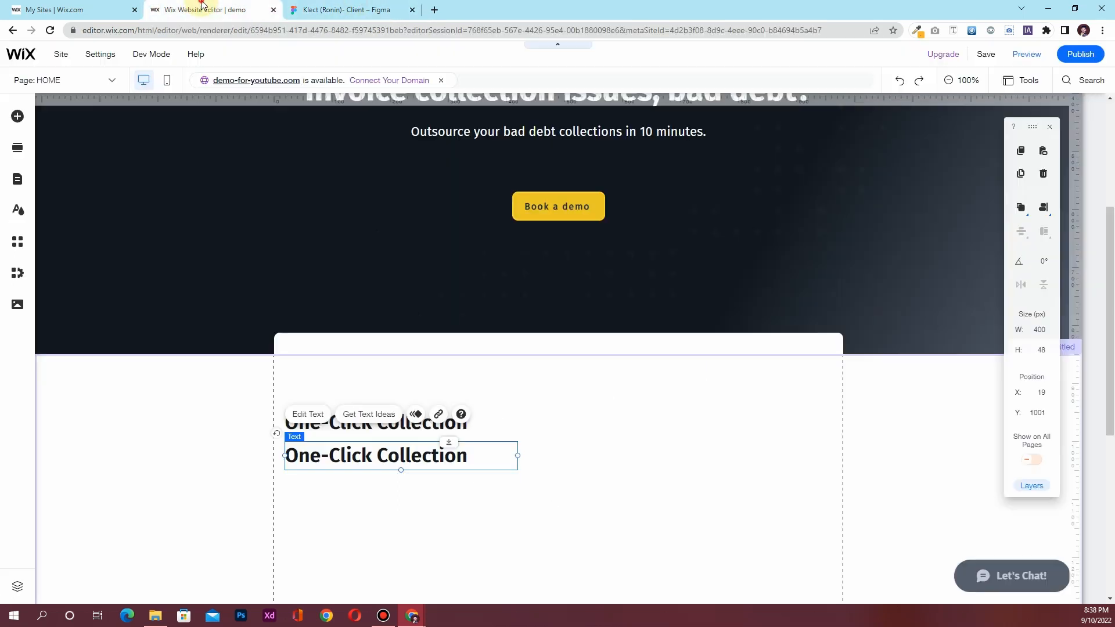
# Type 'We integrate with your payment, subscription or billing management system through API' in the copy
pyautogui.doubleClick(360, 452)
pyautogui.write('We integrate with your')
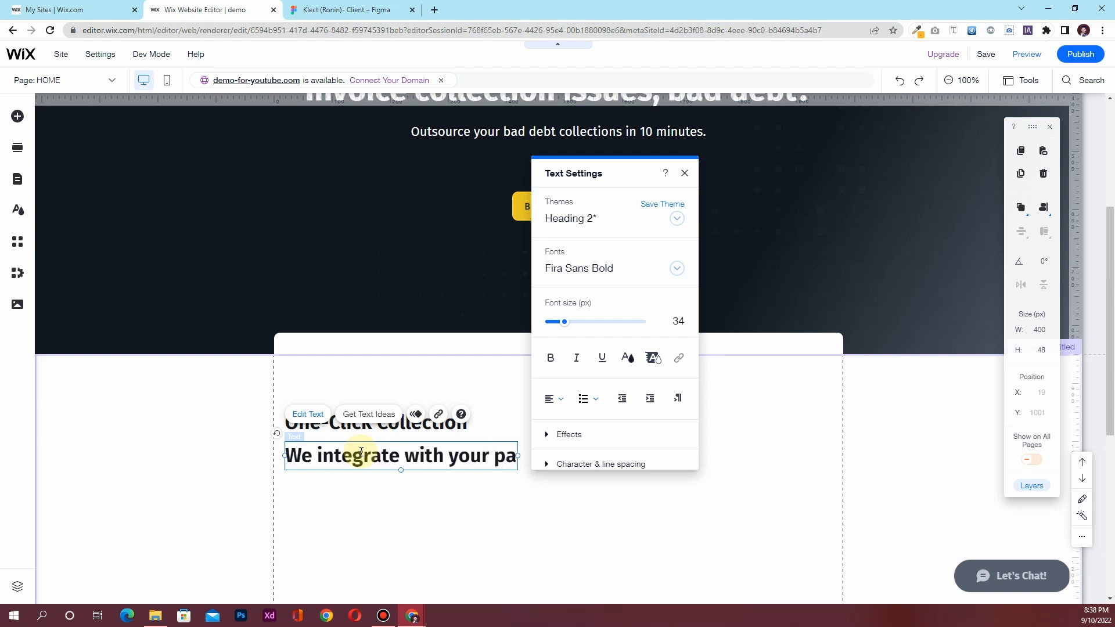
pyautogui.write('payment,')
pyautogui.click(348, 10)
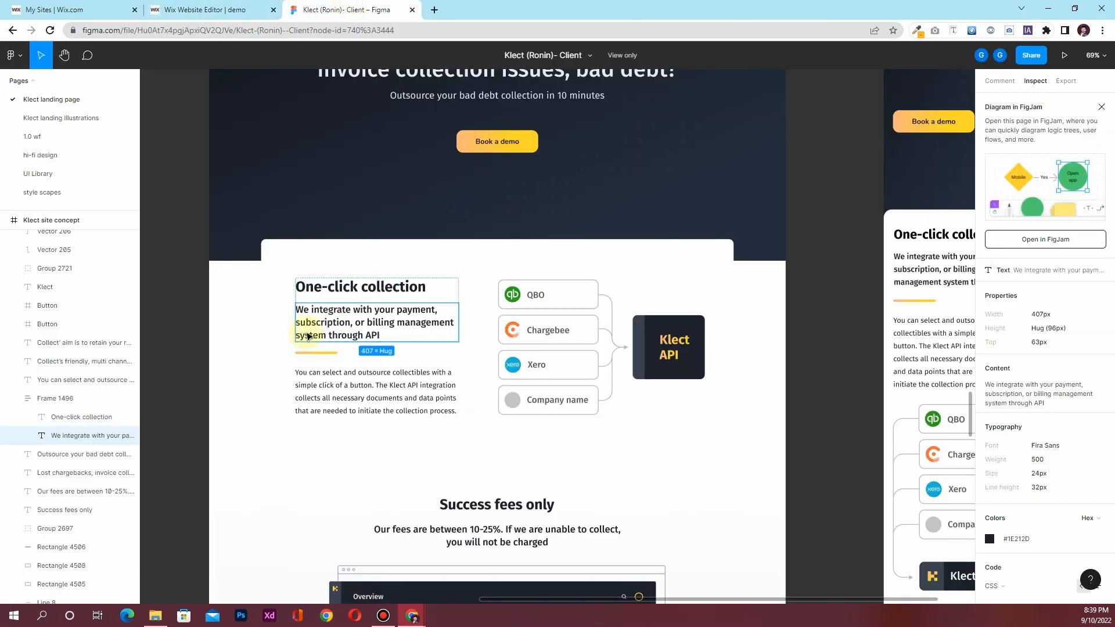
pyautogui.click(218, 7)
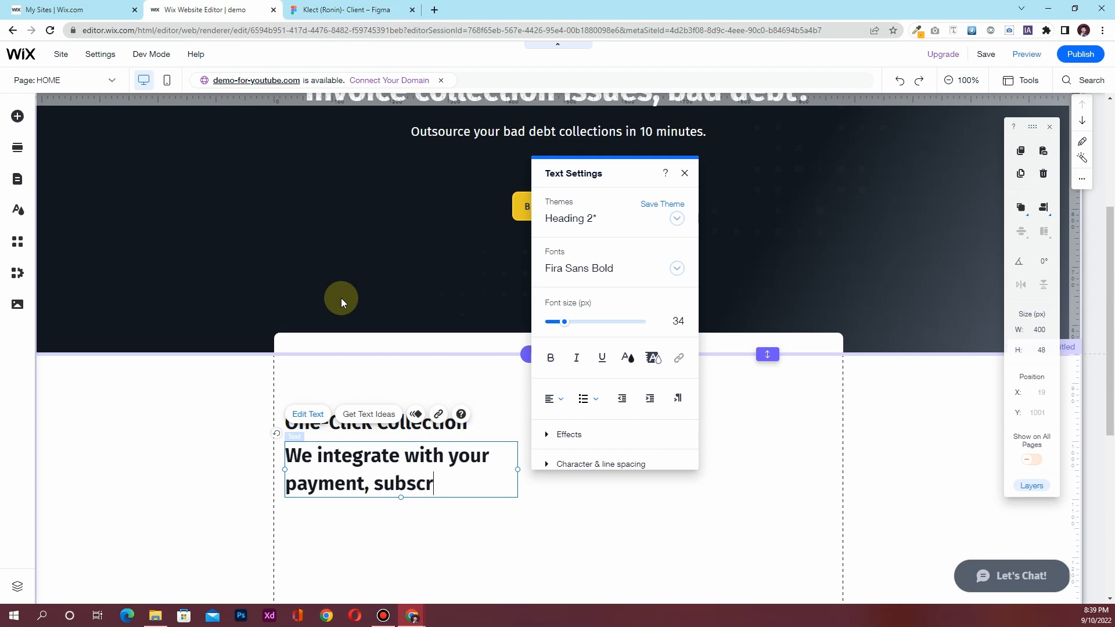
pyautogui.write('subscription or billing management')
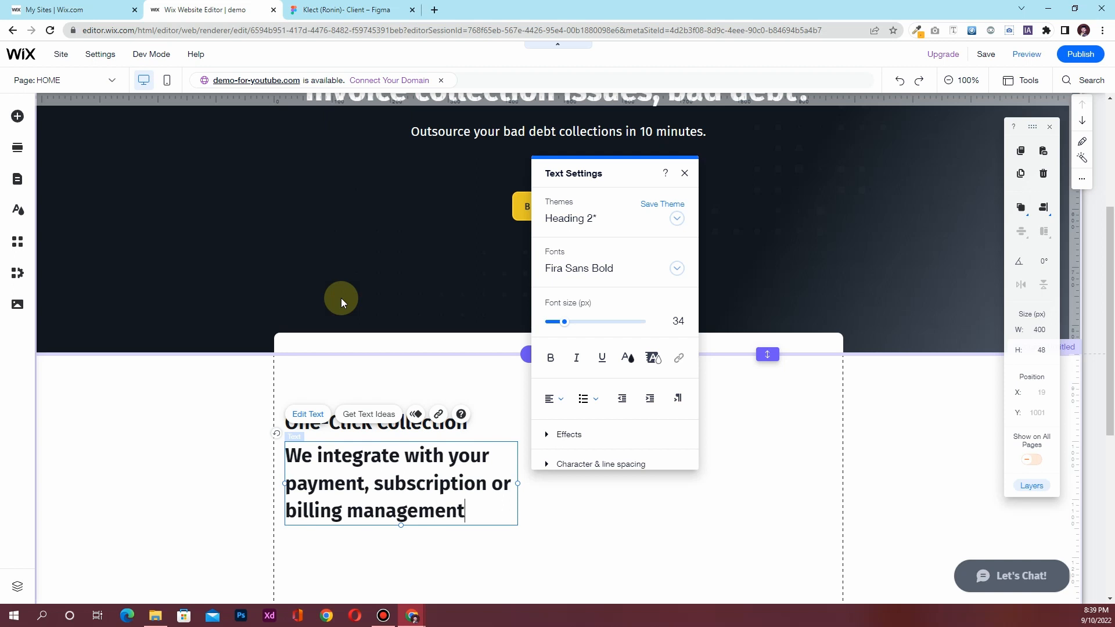
pyautogui.click(349, 10)
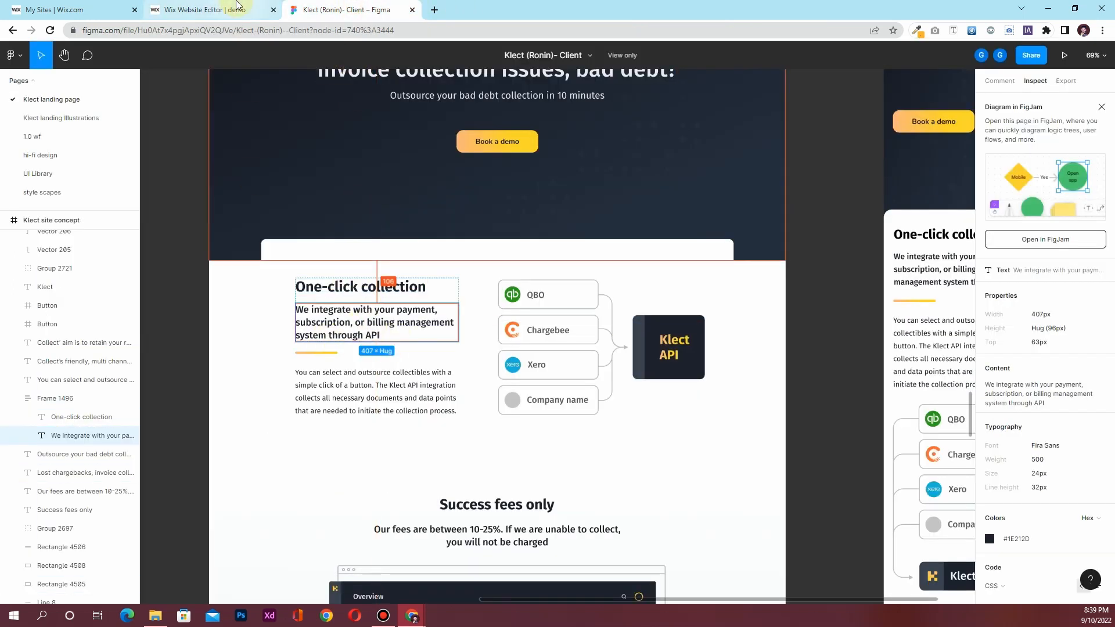
pyautogui.click(216, 13)
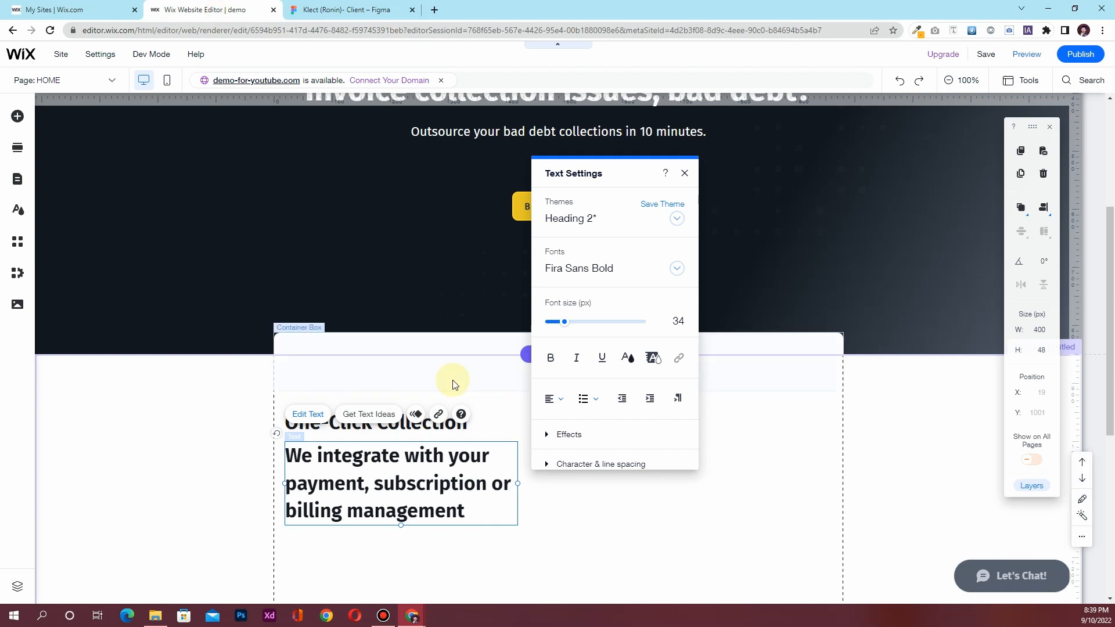
pyautogui.write('system through API')
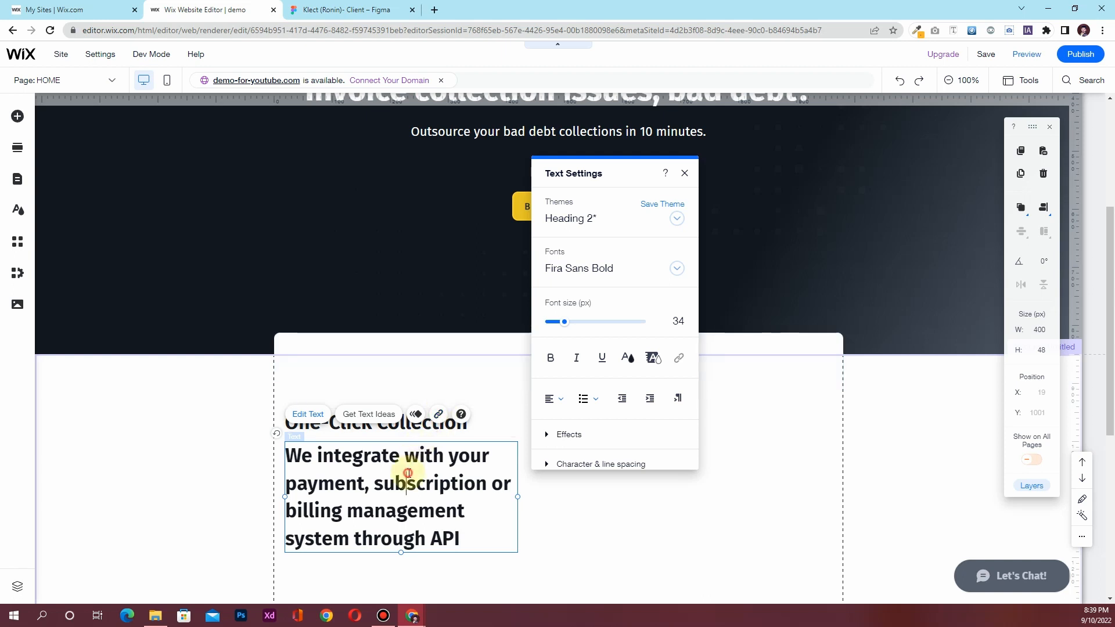
pyautogui.hotkey('ctrl', 'a')
# Restyle the body paragraph under 'One-Click Collection' as bold Fira Sans at 24 px
pyautogui.click(599, 269)
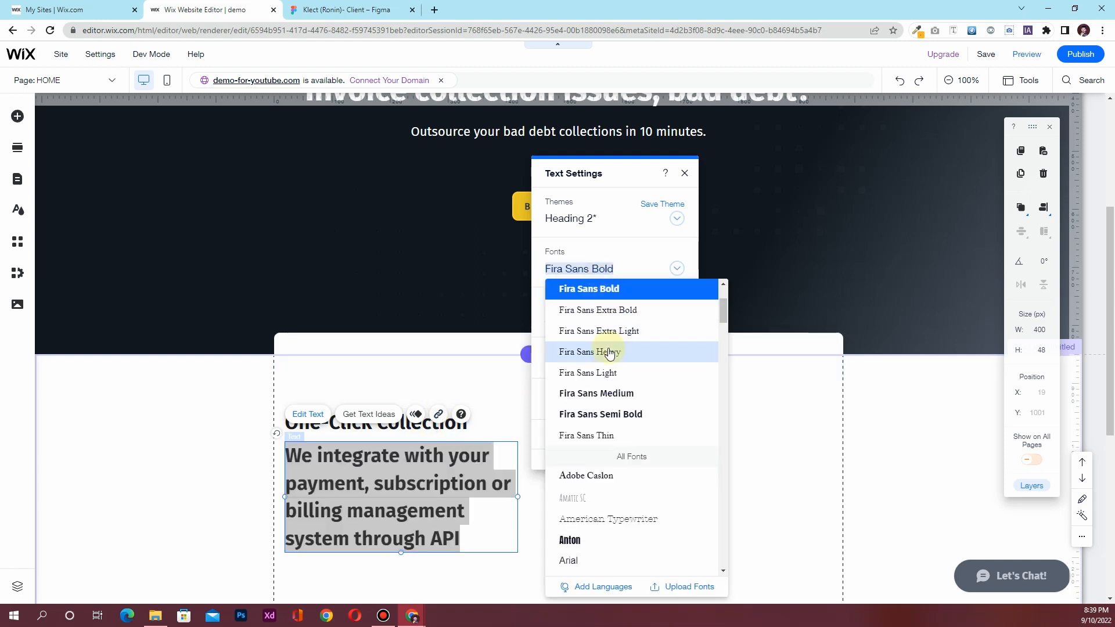
pyautogui.scroll(3, 609, 352)
pyautogui.click(608, 390)
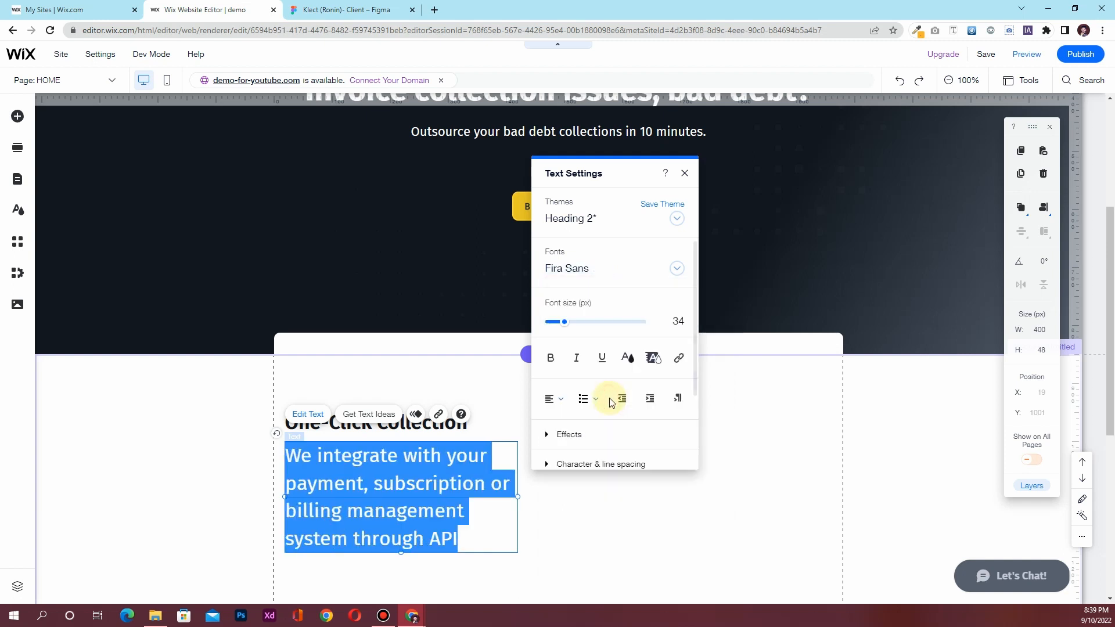
pyautogui.click(680, 329)
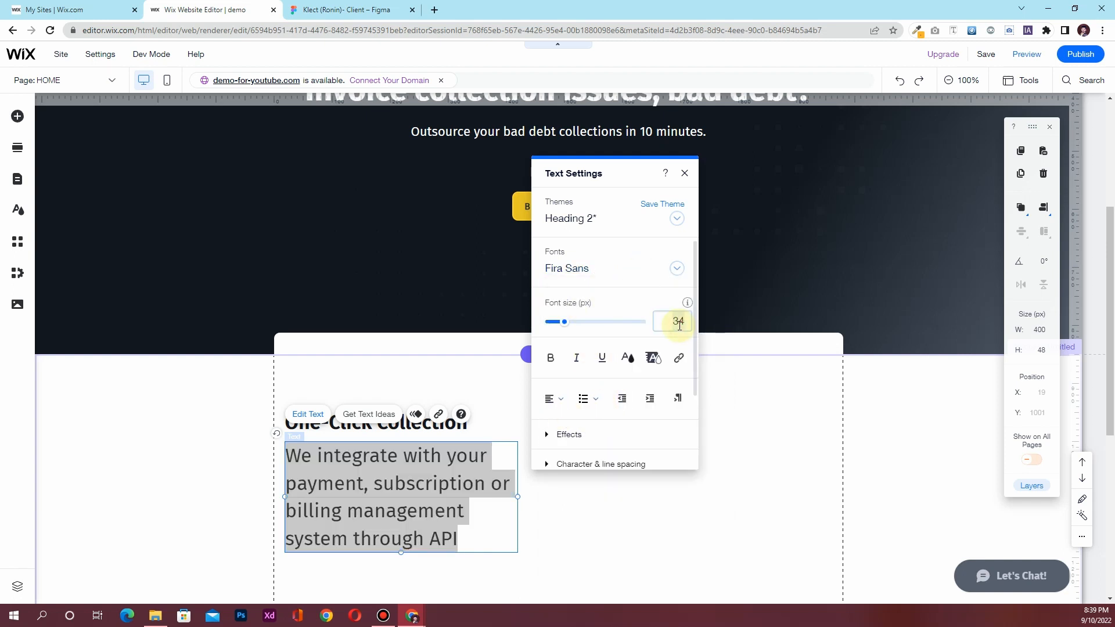
pyautogui.write('24')
pyautogui.press('Return')
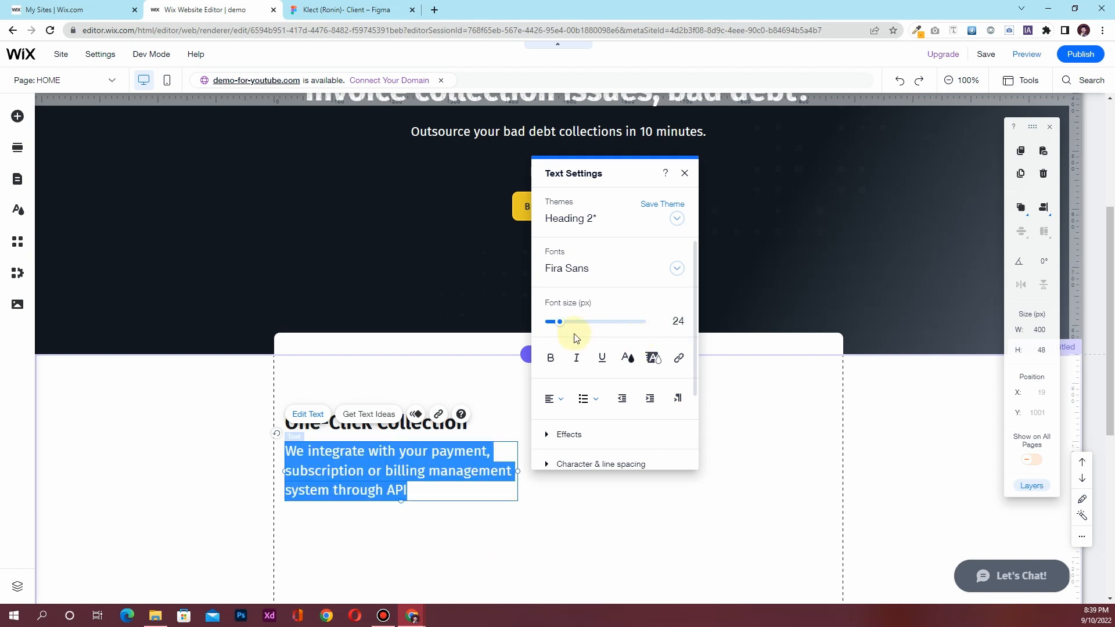
pyautogui.click(550, 358)
# Finish editing the paragraph and scroll further down the page
pyautogui.click(417, 471)
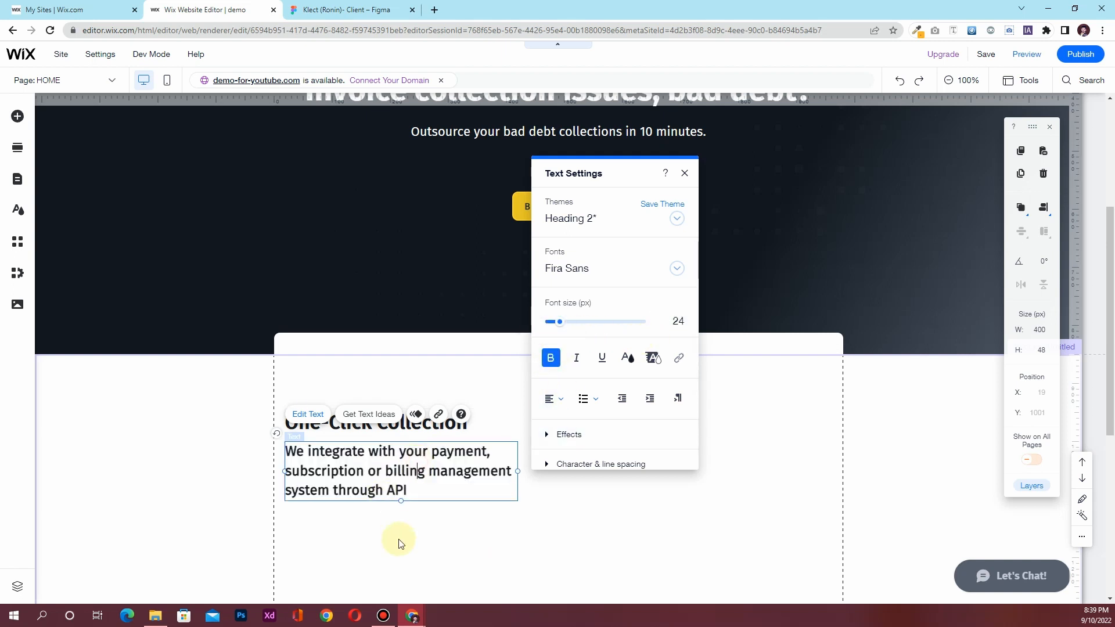
pyautogui.click(399, 542)
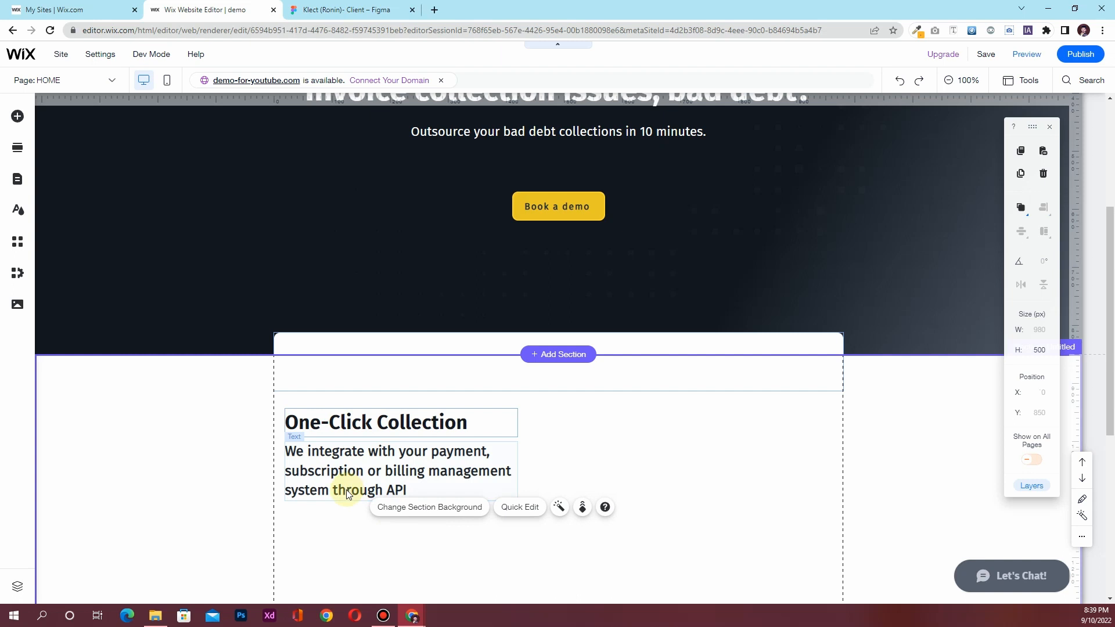
pyautogui.scroll(-1, 346, 493)
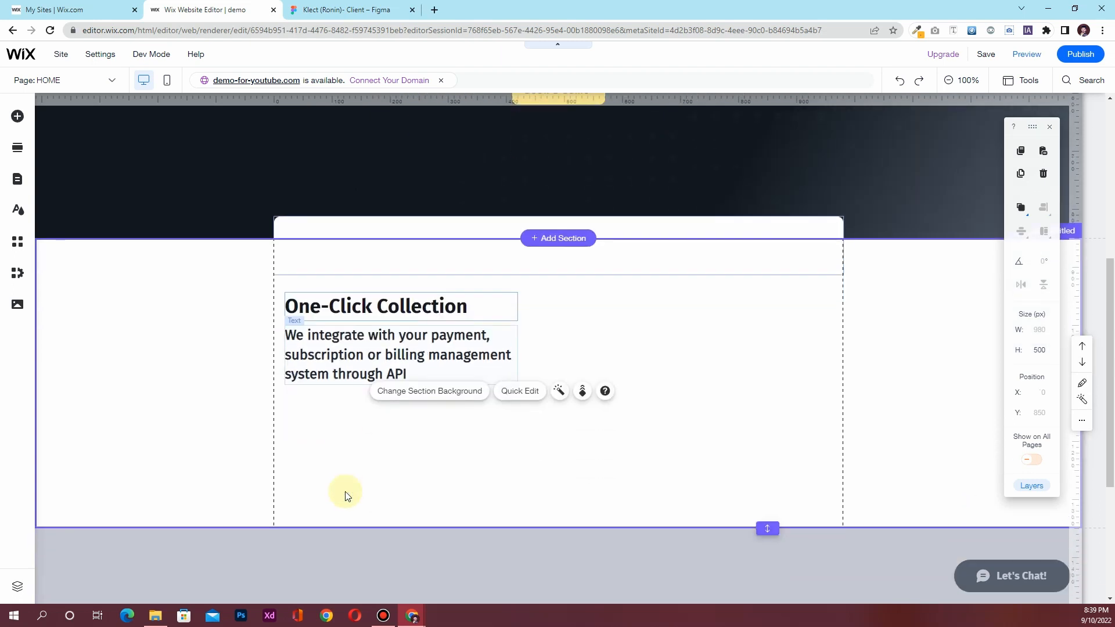
pyautogui.scroll(-1, 353, 465)
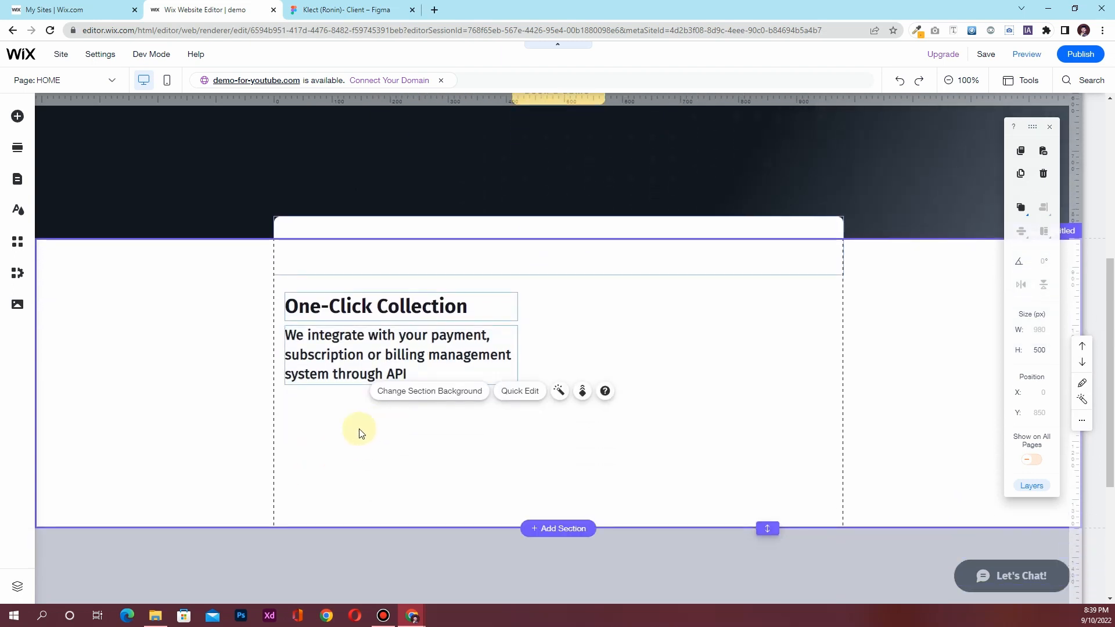
# Check the yellow underline Line 9 in the Figma design
pyautogui.hotkey('ctrl', 'Tab')
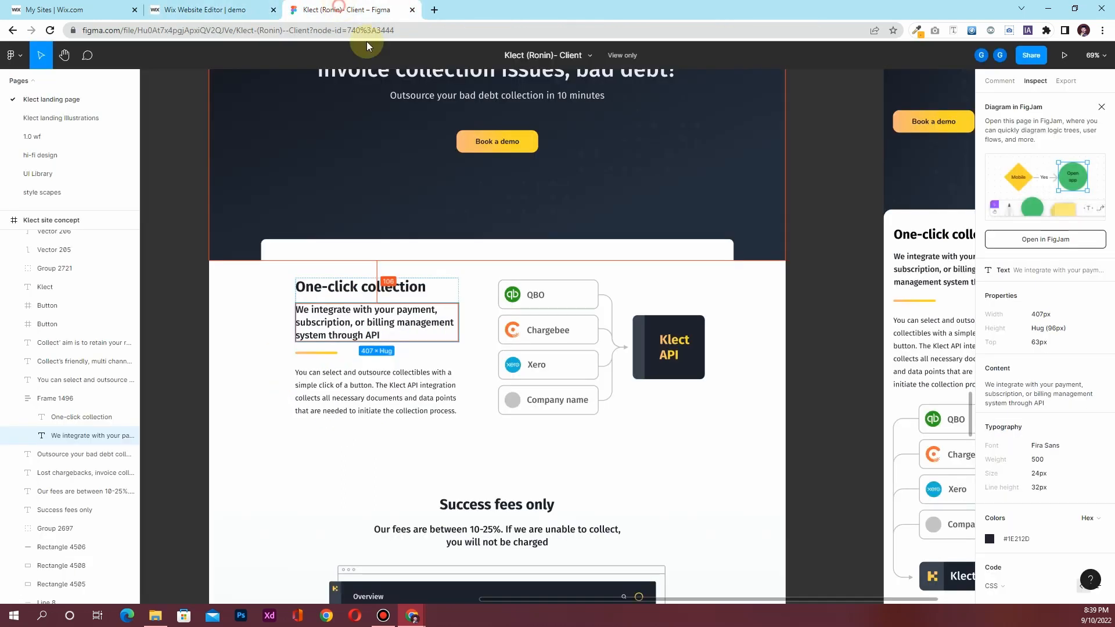
pyautogui.click(322, 353)
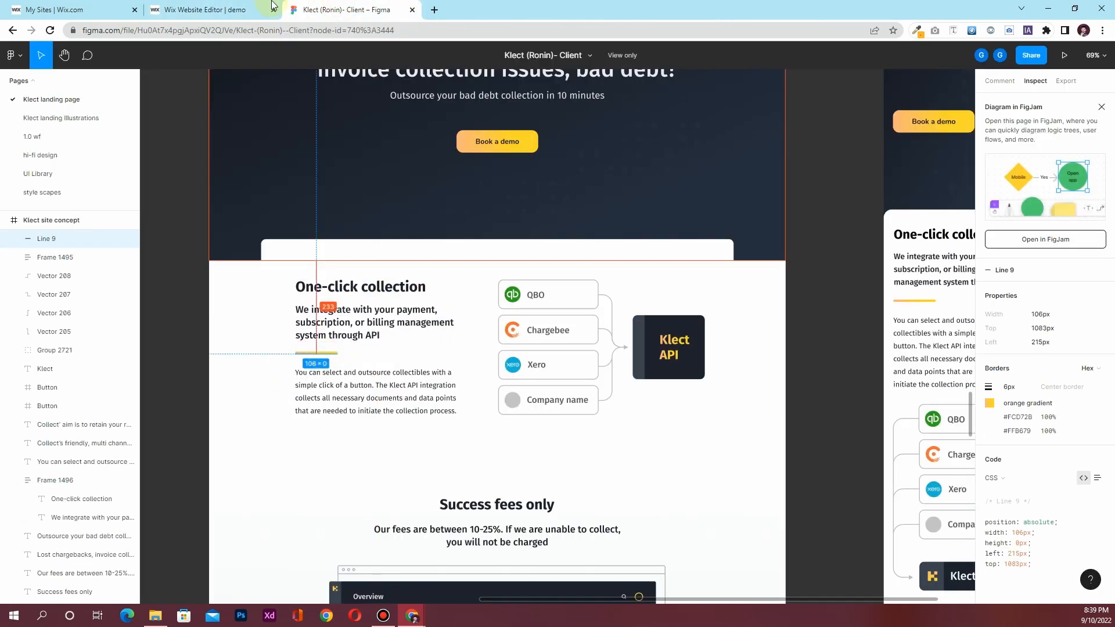
pyautogui.hotkey('ctrl', 'shift', 'Tab')
# Add Line 9.png from the site files to the page below the paragraph
pyautogui.click(16, 305)
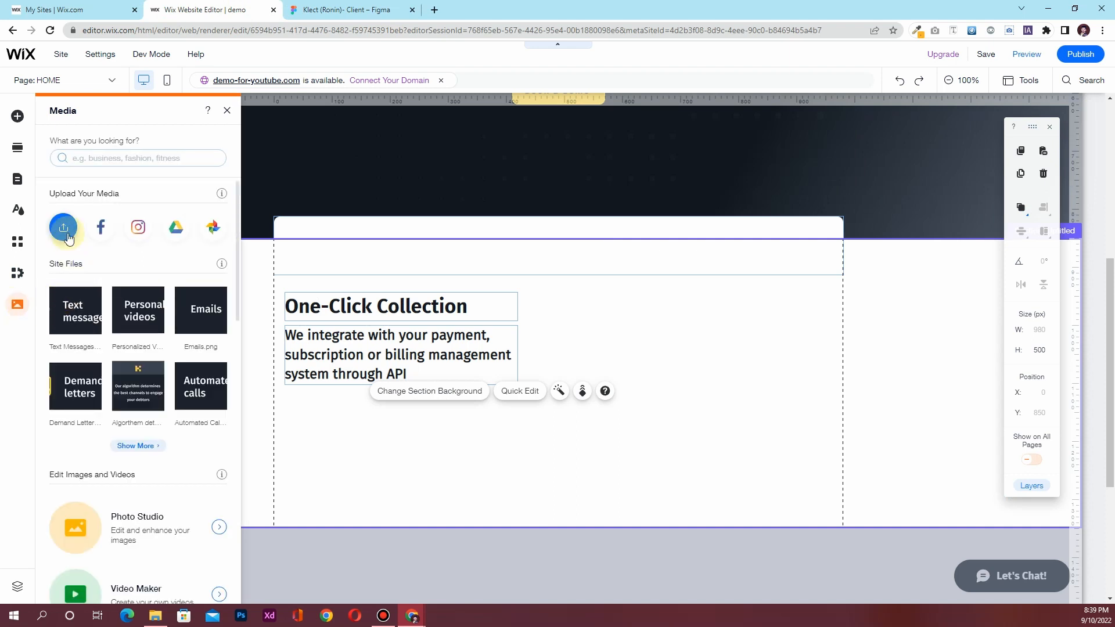
pyautogui.click(137, 446)
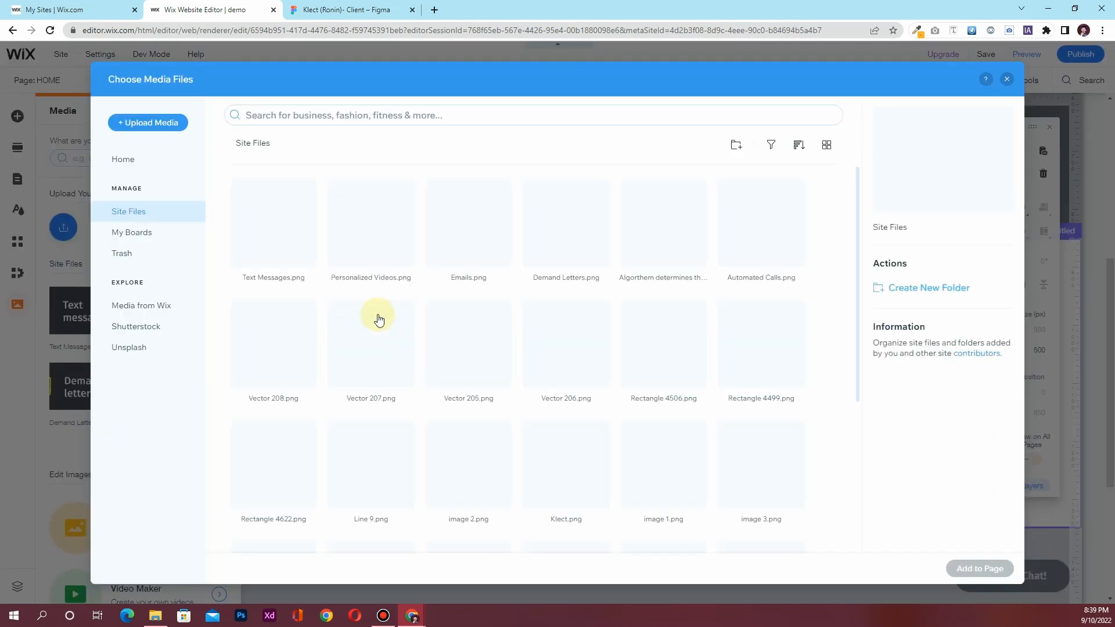
pyautogui.scroll(-3, 307, 319)
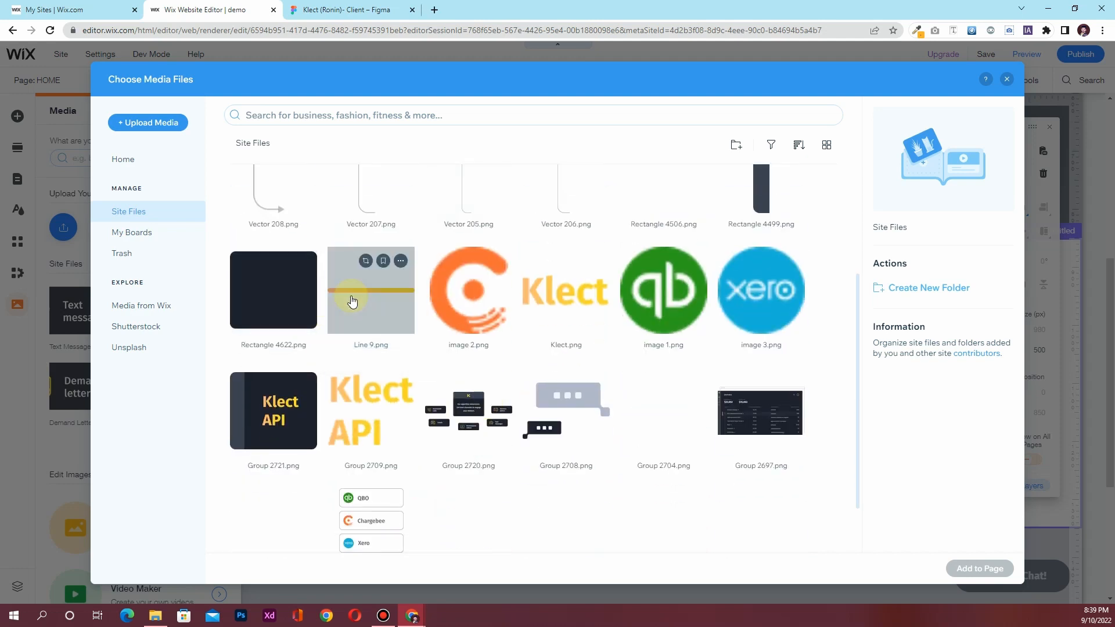
pyautogui.click(352, 300)
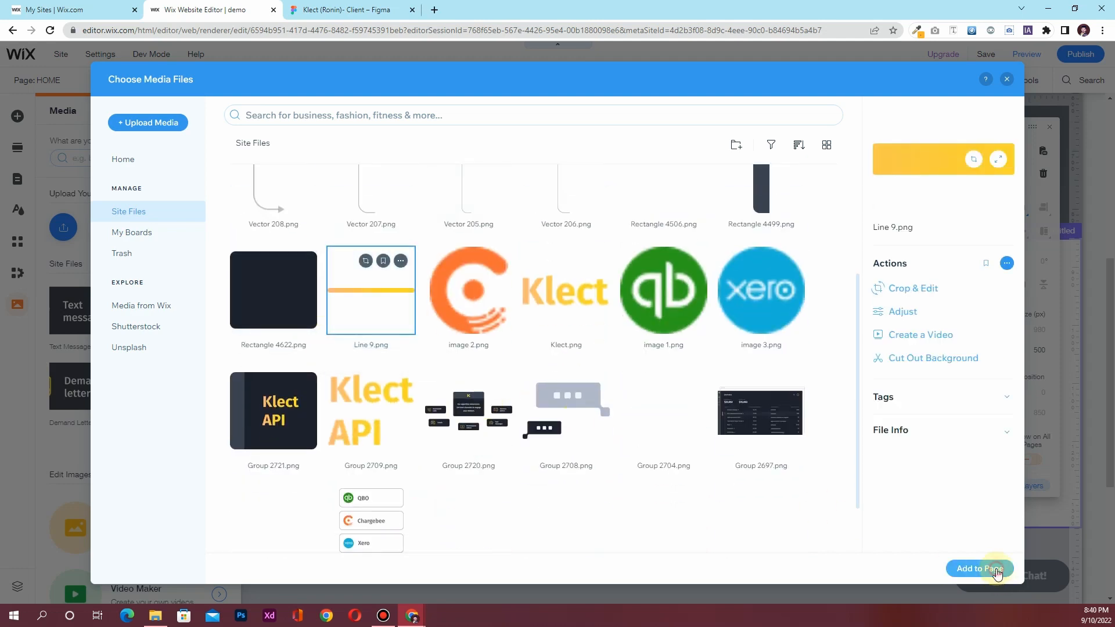
pyautogui.click(995, 569)
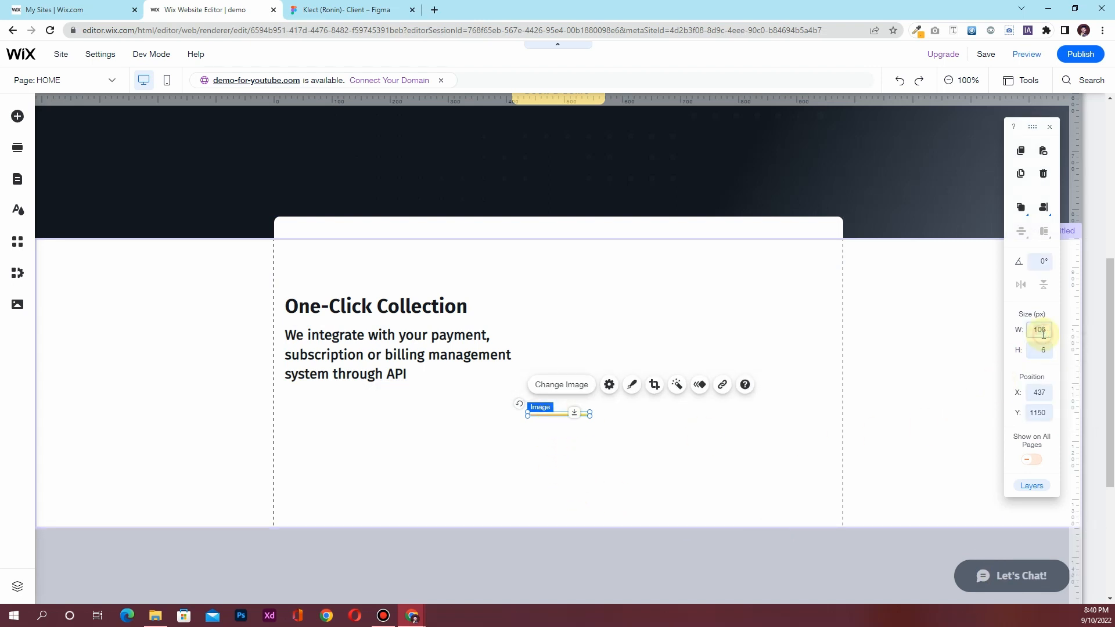
# Widen the yellow underline to 130 px and move it beneath the body paragraph
pyautogui.write('0')
pyautogui.press('Return')
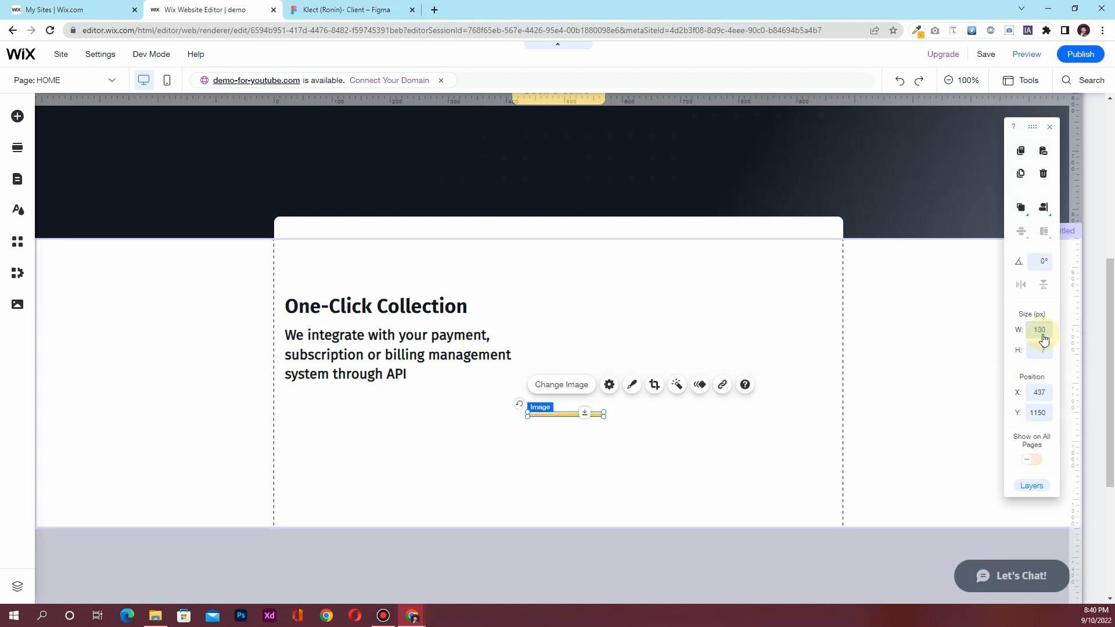
pyautogui.moveTo(557, 413); pyautogui.dragTo(314, 403)
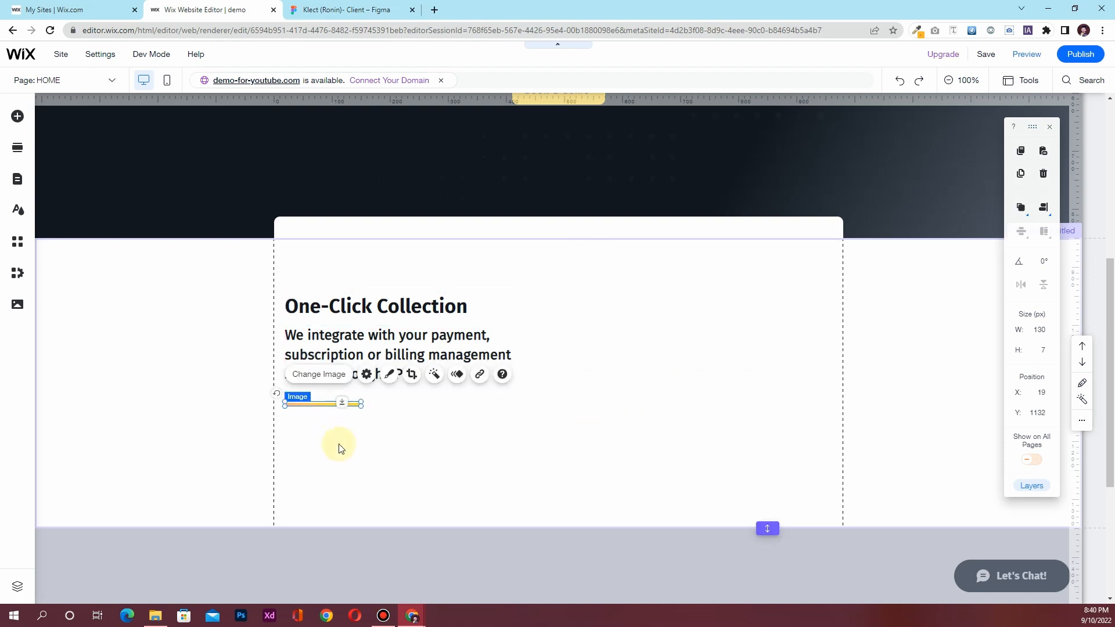
pyautogui.click(340, 450)
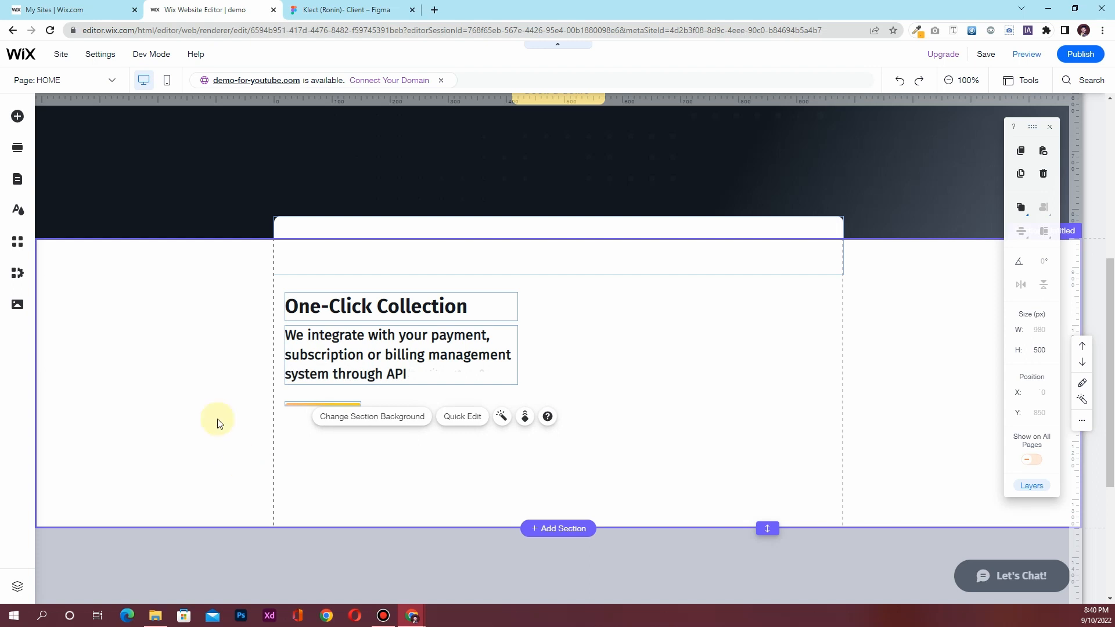
# Compare the underline's placement against Line 9's specs in the Figma design
pyautogui.click(357, 10)
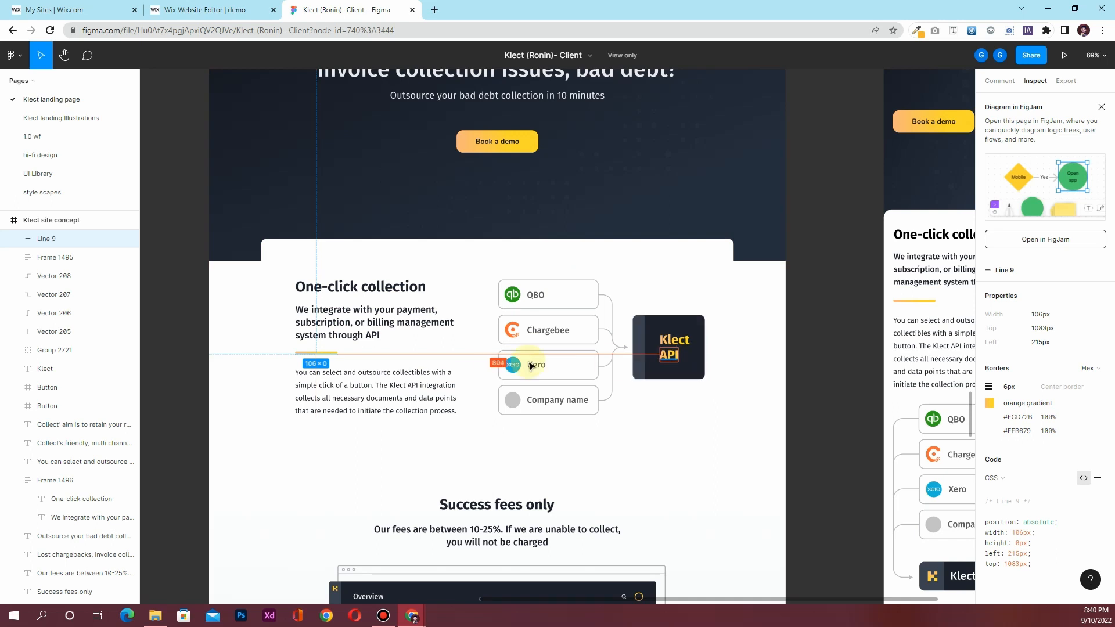
pyautogui.click(251, 9)
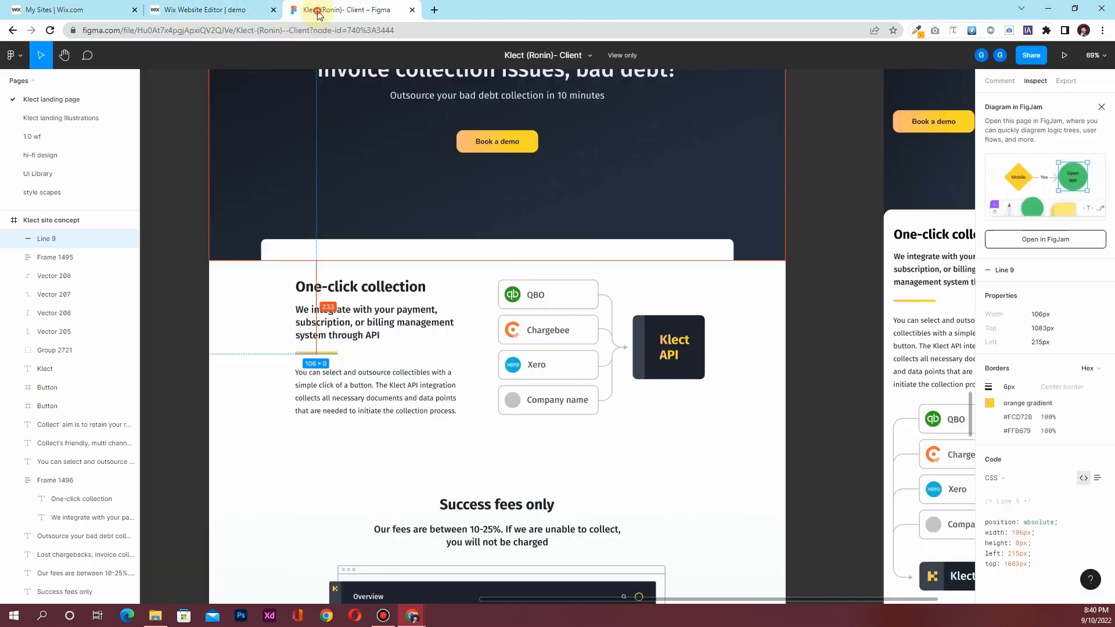
pyautogui.click(312, 10)
pyautogui.click(223, 6)
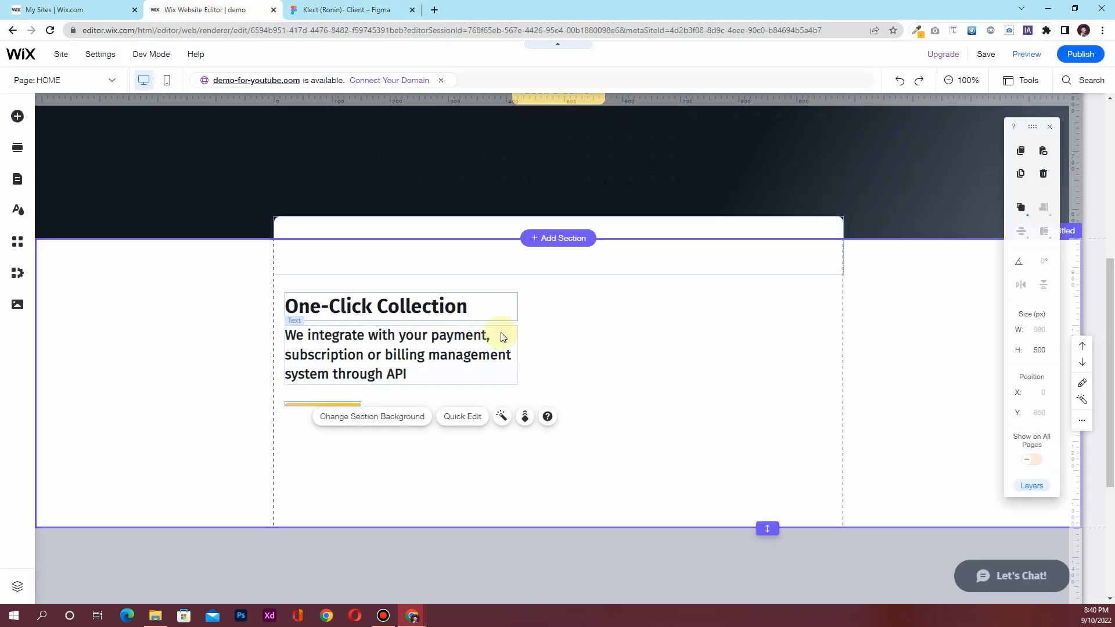
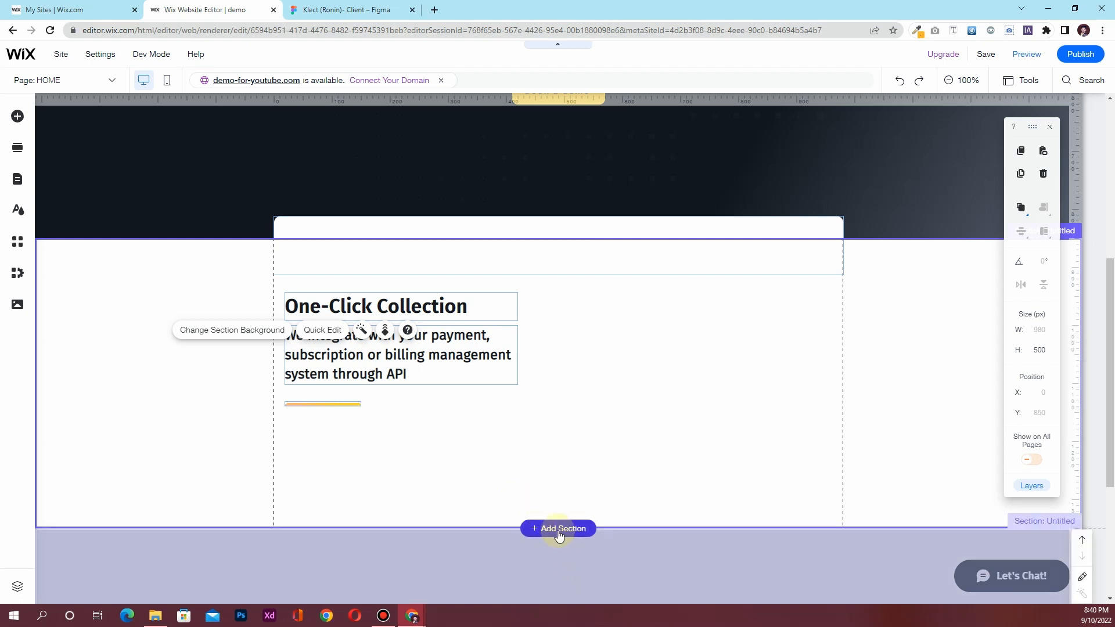
# Add a blank Welcome section below the One-Click Collection section
pyautogui.click(555, 529)
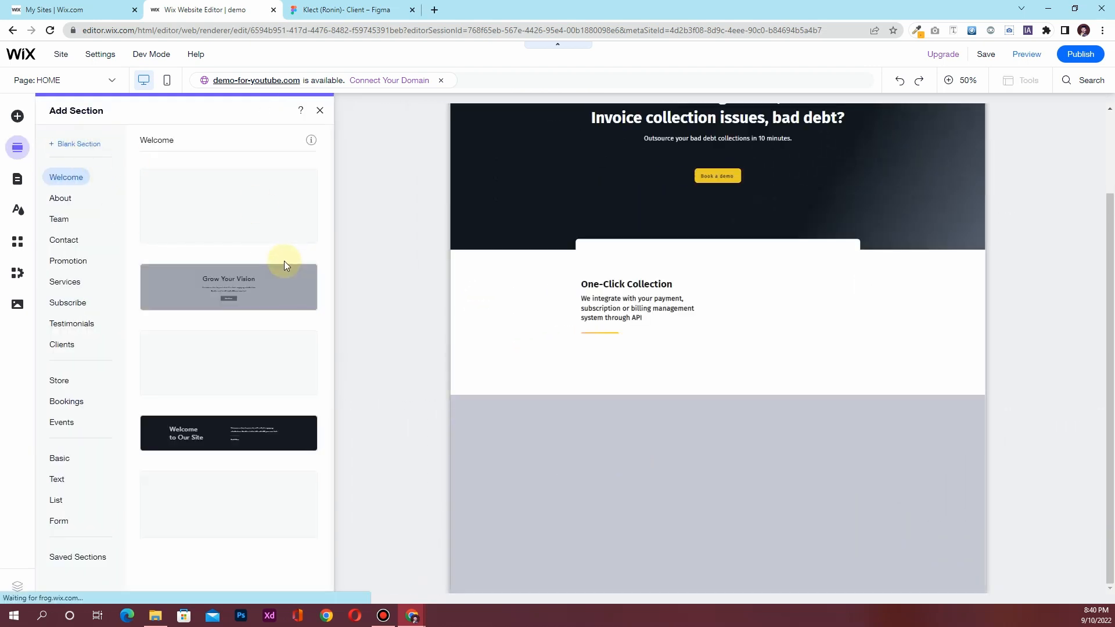
pyautogui.click(216, 226)
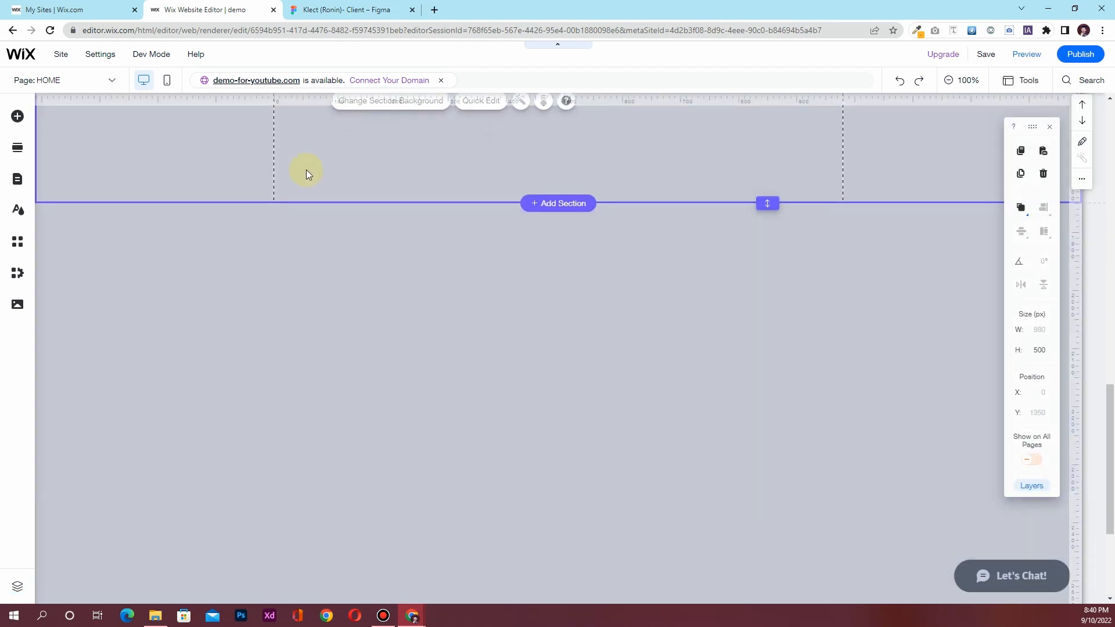
pyautogui.scroll(3, 306, 170)
# Give the new section a white background colour
pyautogui.click(253, 271)
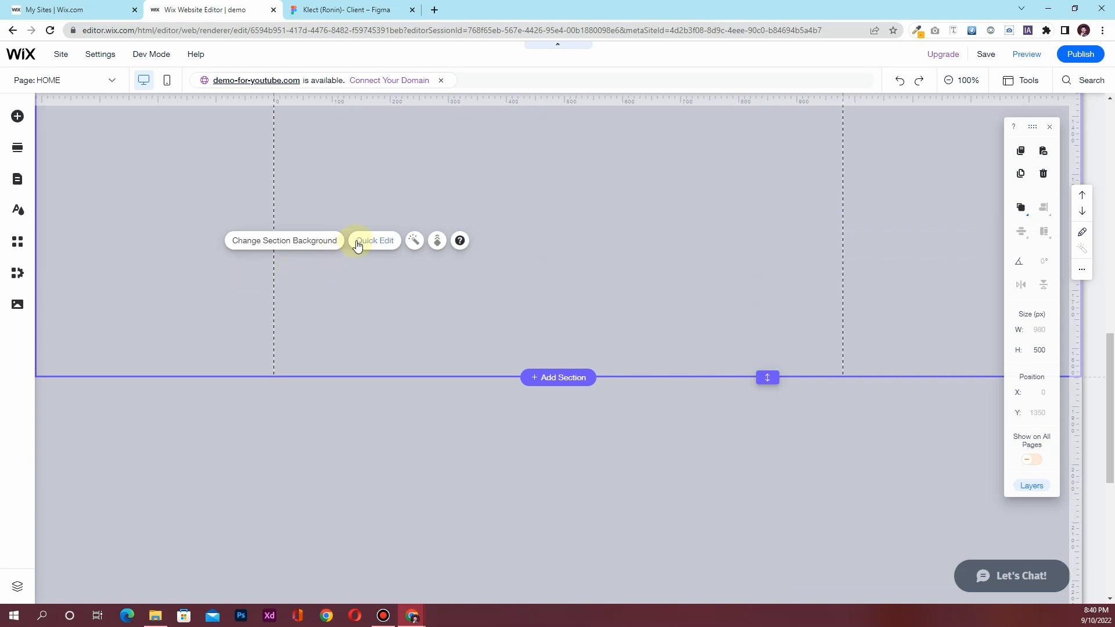
pyautogui.click(264, 226)
pyautogui.click(289, 193)
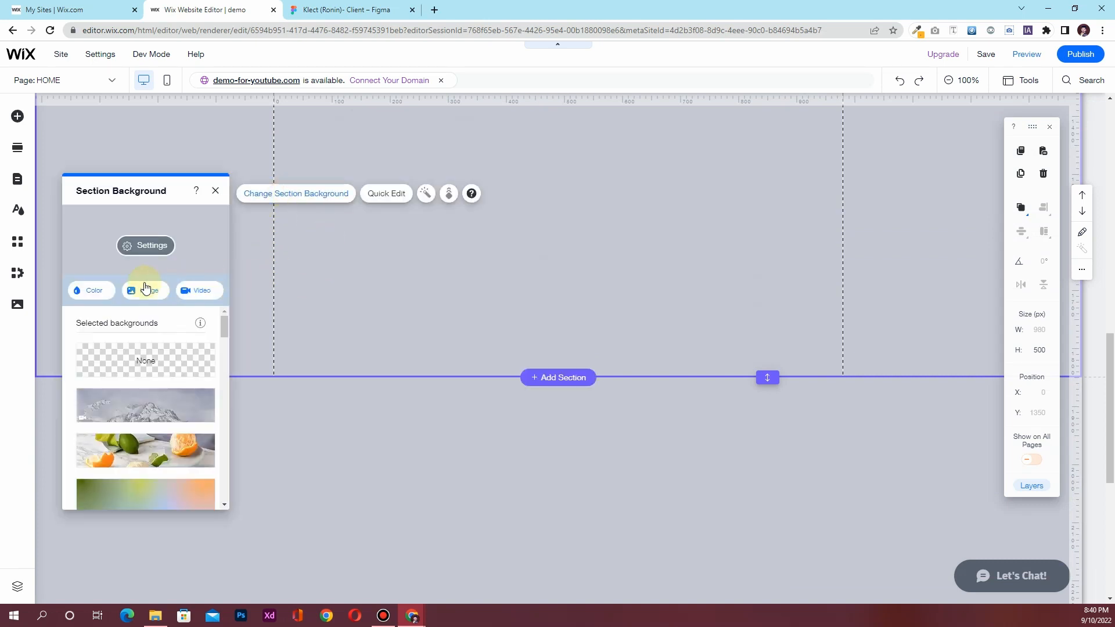
pyautogui.click(107, 295)
pyautogui.click(127, 454)
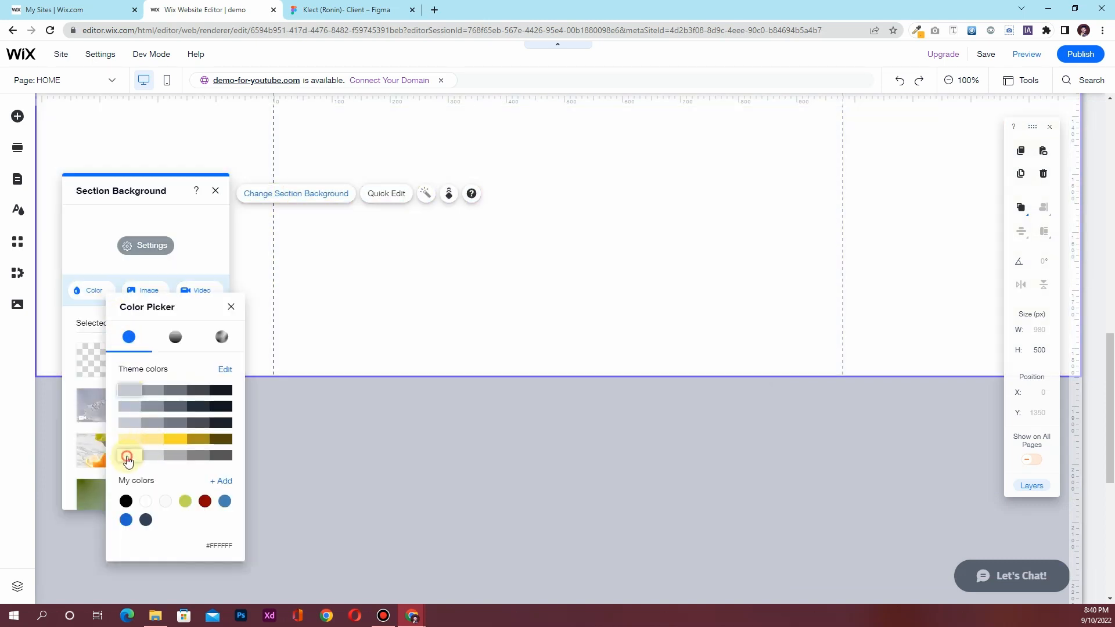
pyautogui.click(231, 308)
pyautogui.click(217, 191)
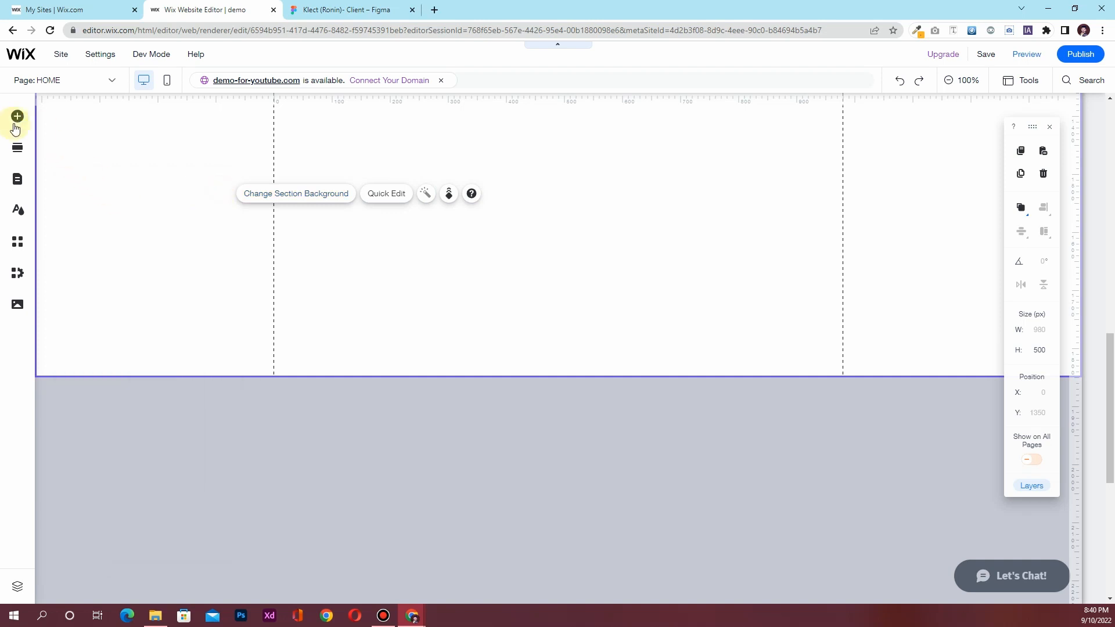
pyautogui.click(17, 116)
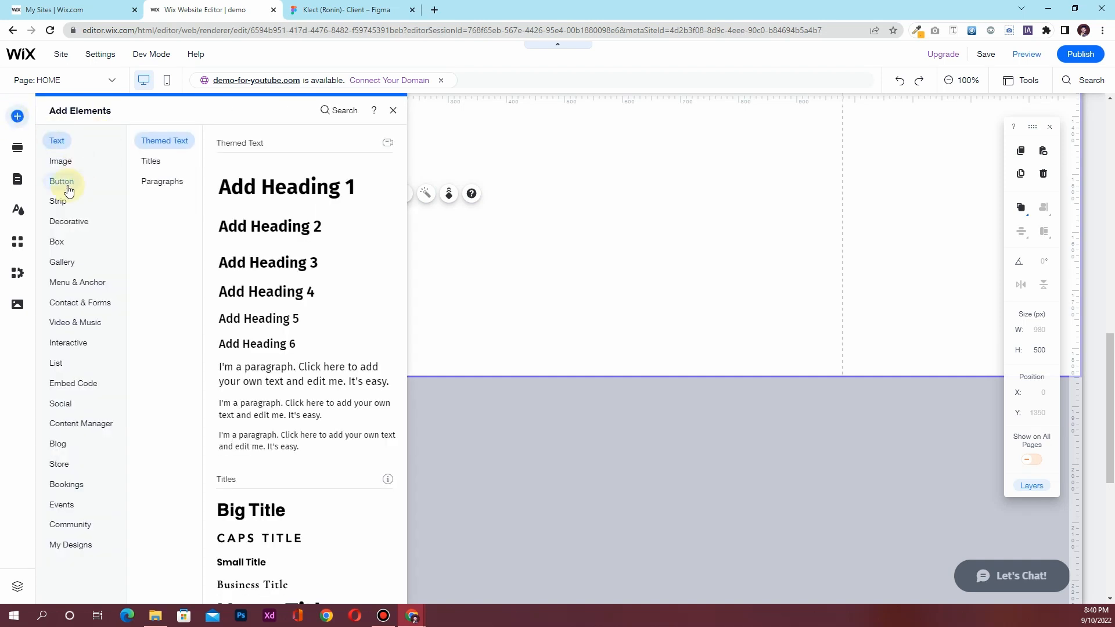
# Add a white Classic strip to the new section and set its background opacity to 0%
pyautogui.click(58, 201)
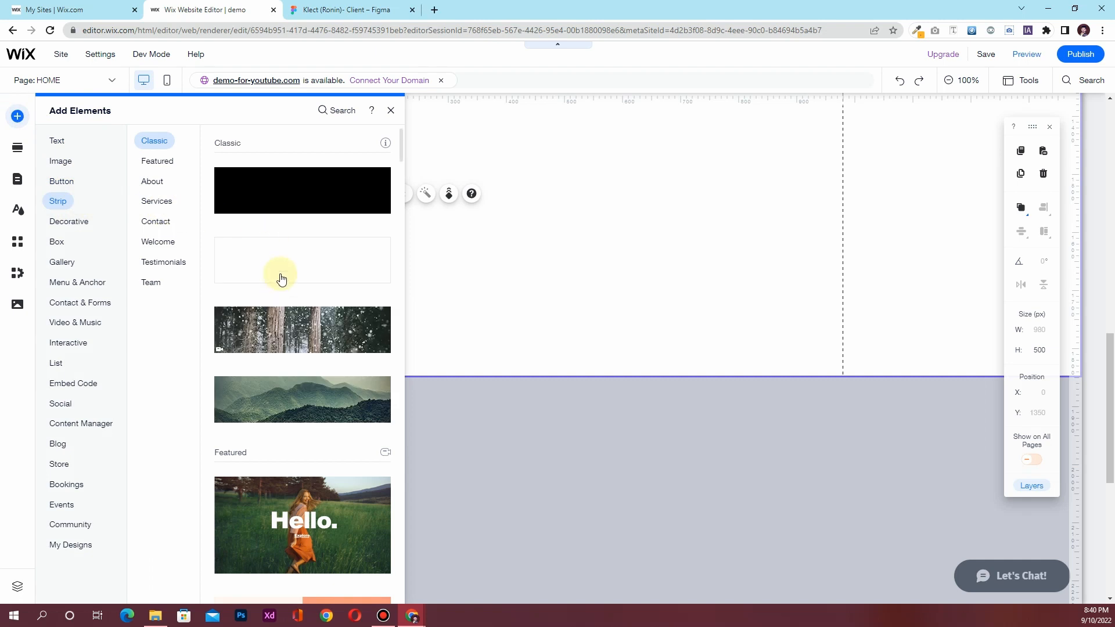
pyautogui.moveTo(281, 256); pyautogui.dragTo(625, 231)
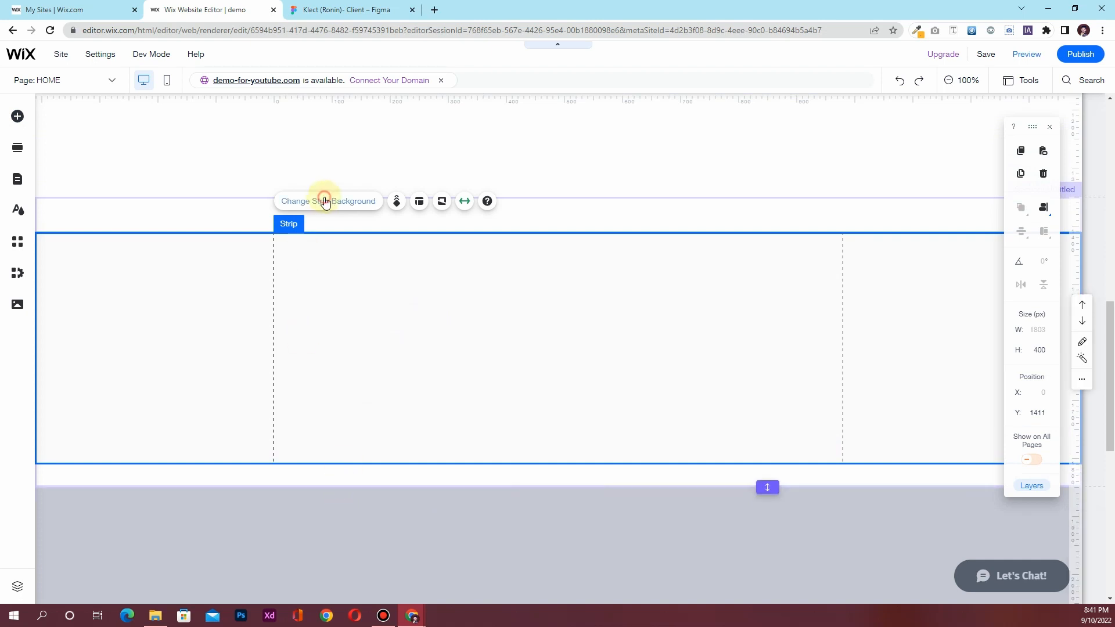
pyautogui.click(324, 201)
pyautogui.click(171, 263)
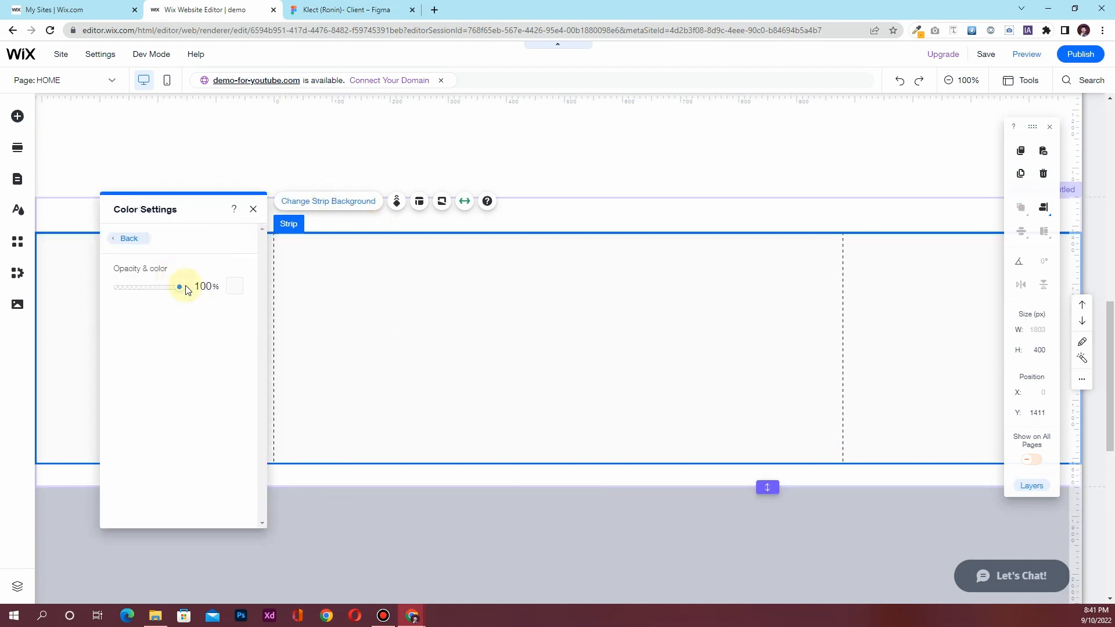
pyautogui.moveTo(182, 289); pyautogui.dragTo(109, 291)
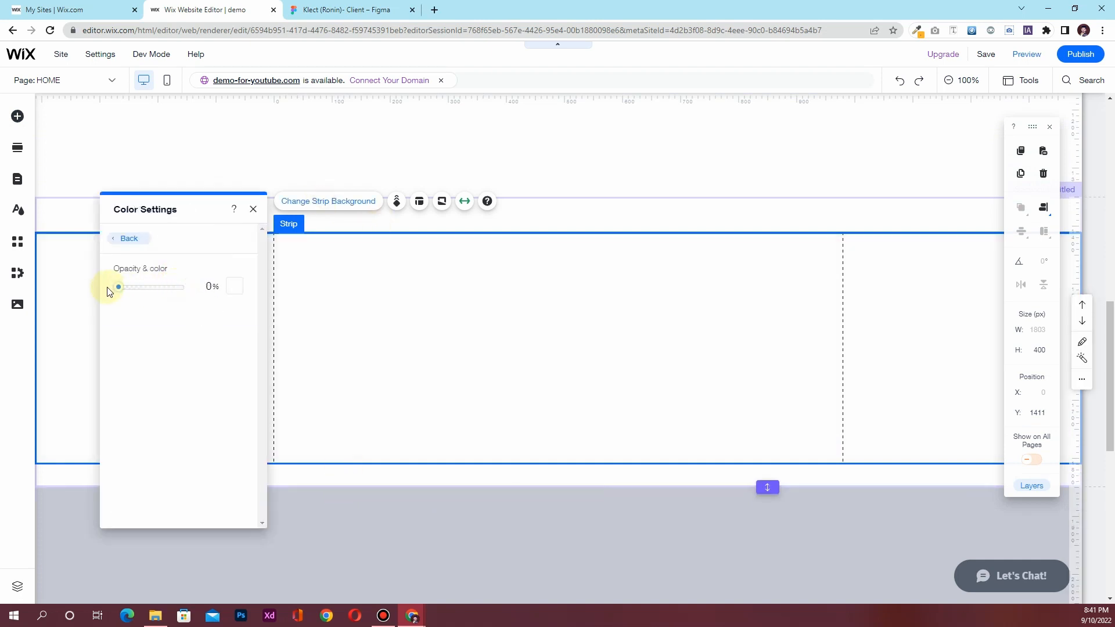
pyautogui.click(256, 209)
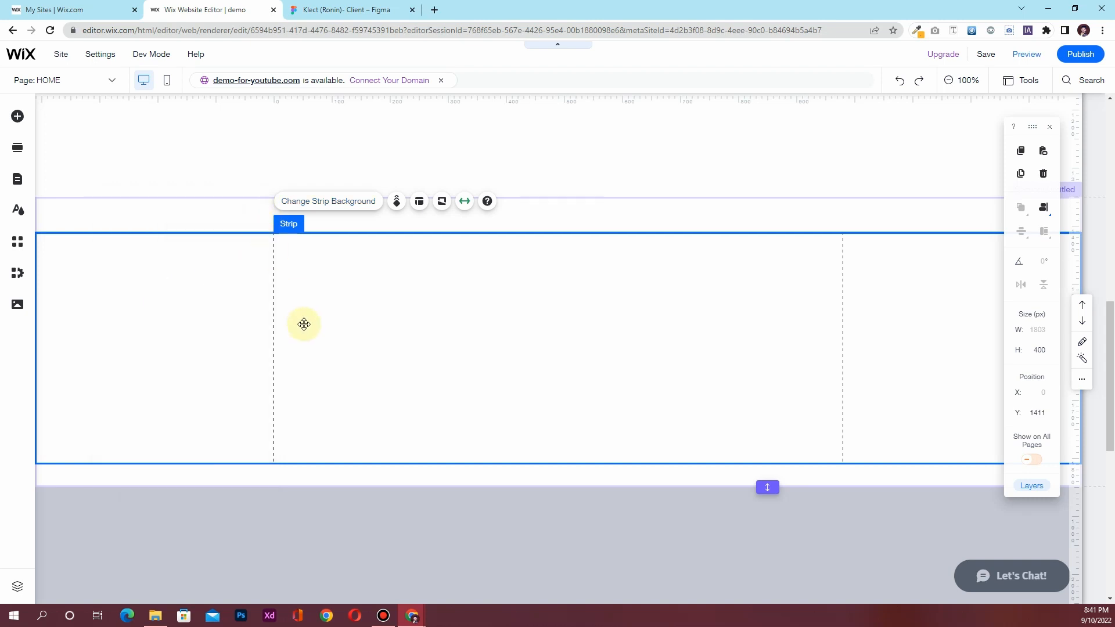
# Split the strip into two columns using Add Column
pyautogui.click(419, 201)
pyautogui.click(188, 256)
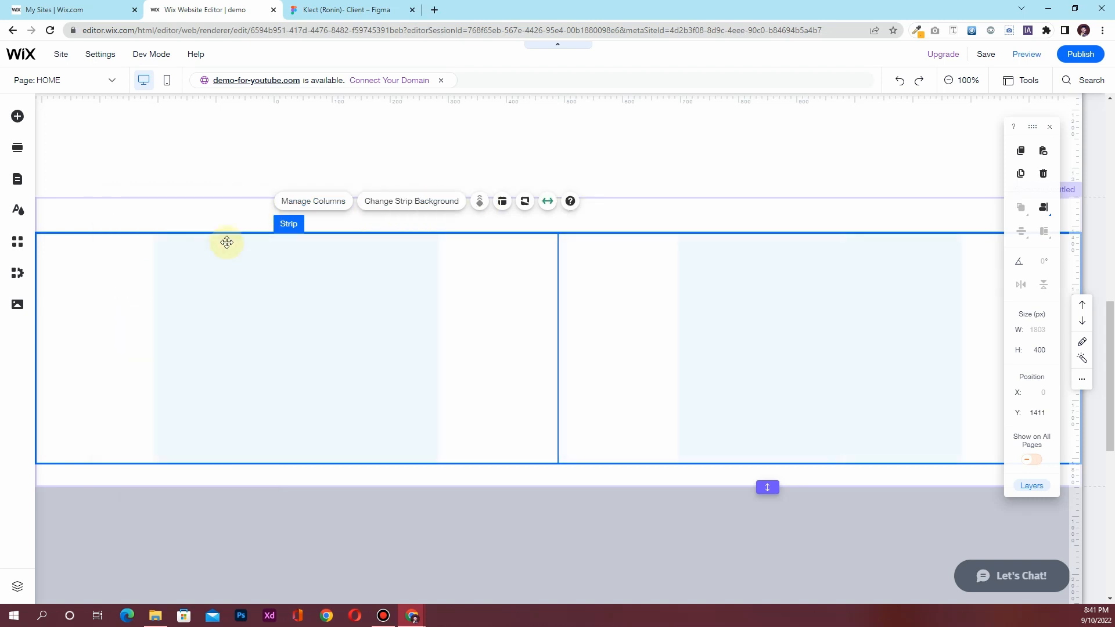
pyautogui.scroll(5, 293, 376)
pyautogui.scroll(-2, 293, 381)
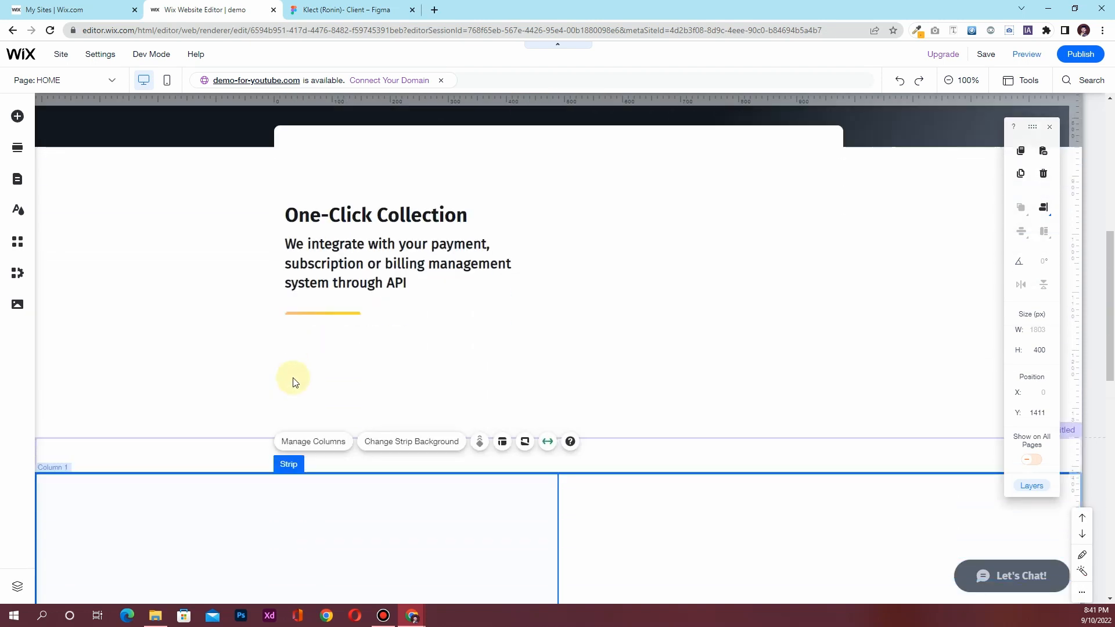
# Move the One-Click Collection heading, paragraph and yellow line into Column 1, nudged left
pyautogui.click(368, 151)
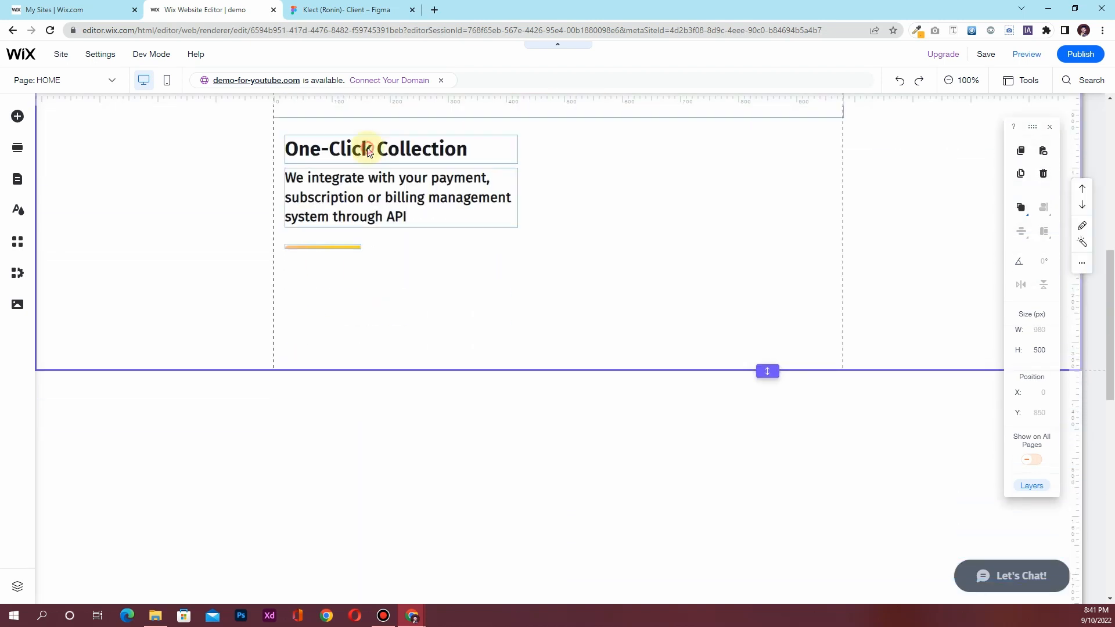
pyautogui.click(368, 151)
pyautogui.keyDown('shift'); pyautogui.click(362, 191); pyautogui.keyUp('shift')
pyautogui.keyDown('shift'); pyautogui.click(328, 246); pyautogui.keyUp('shift')
pyautogui.moveTo(345, 151); pyautogui.dragTo(254, 460)
pyautogui.scroll(-2, 291, 405)
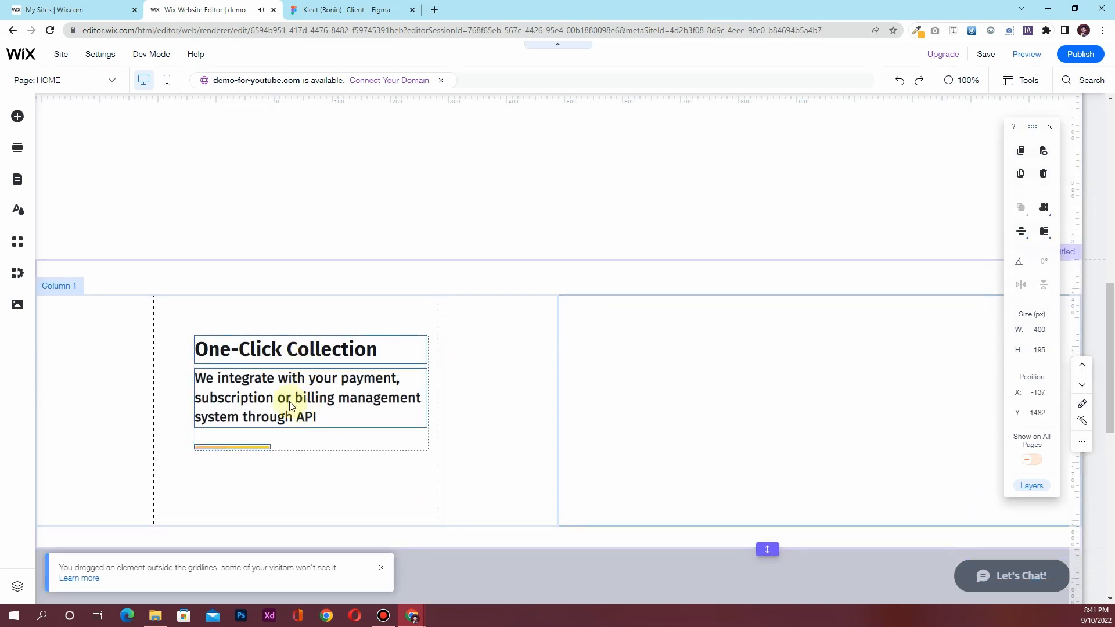
pyautogui.moveTo(236, 348); pyautogui.dragTo(211, 342)
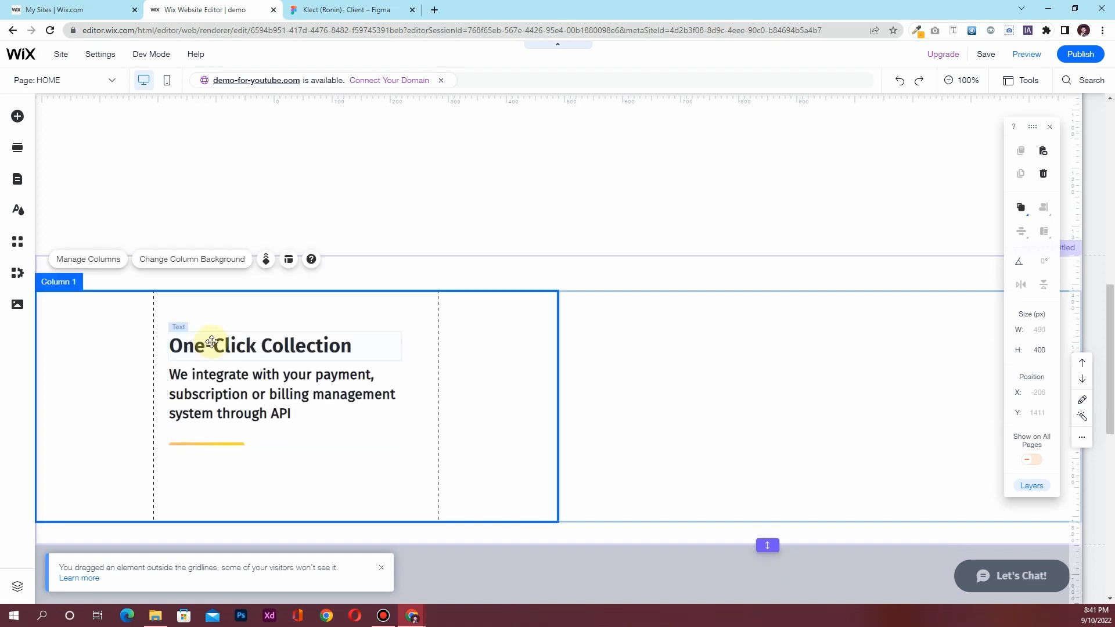
pyautogui.scroll(4, 362, 331)
# Delete the now-empty section above, then undo the deletion
pyautogui.click(473, 341)
pyautogui.press('Delete')
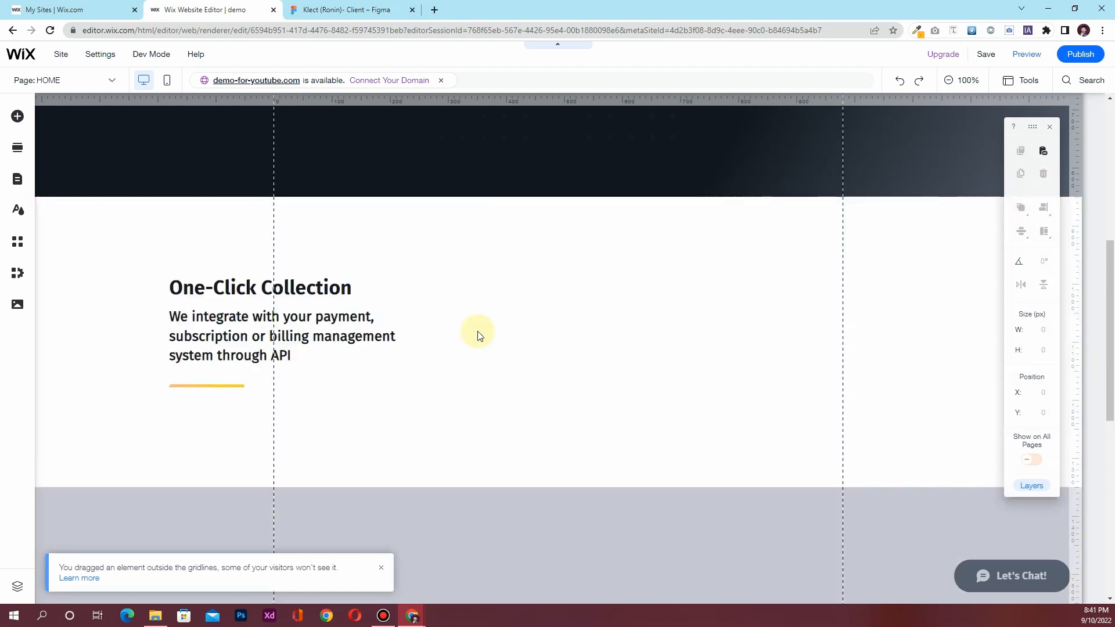
pyautogui.hotkey('ctrl', 'z')
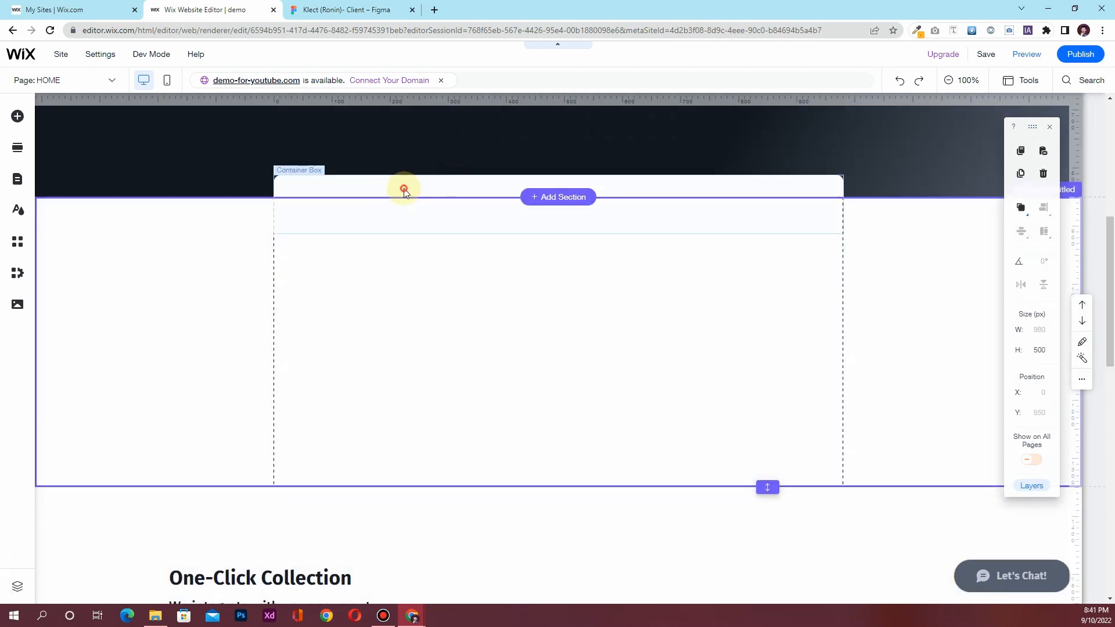
# Delete the empty section and attach the white card to the One-Click Collection section
pyautogui.click(405, 188)
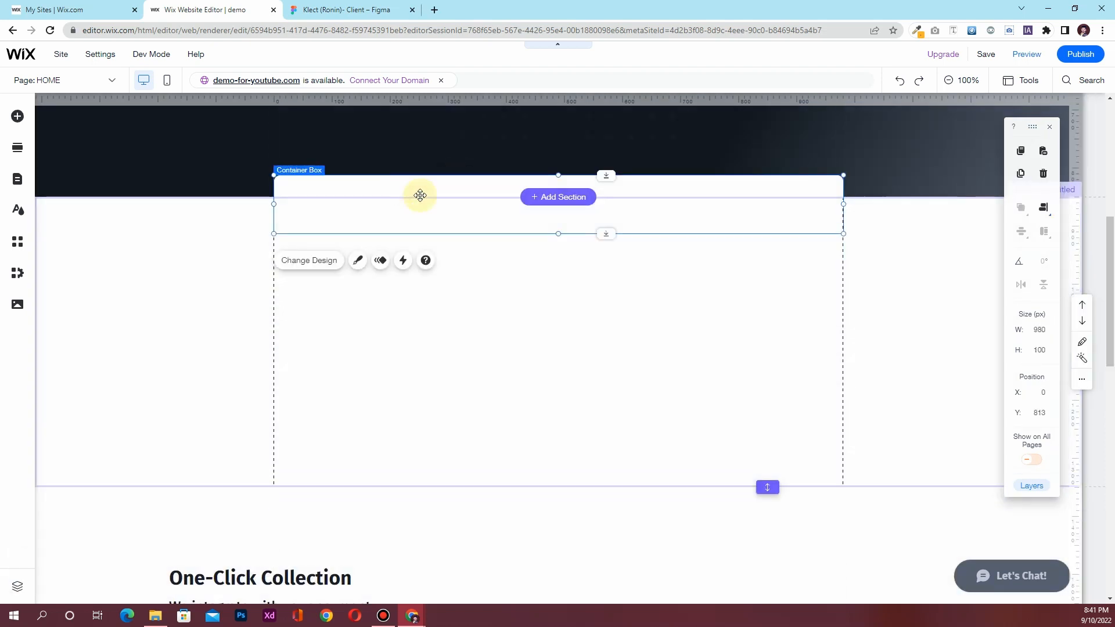
pyautogui.scroll(3, 419, 194)
pyautogui.moveTo(421, 358); pyautogui.dragTo(421, 288)
pyautogui.scroll(-2, 413, 407)
pyautogui.click(345, 407)
pyautogui.press('Delete')
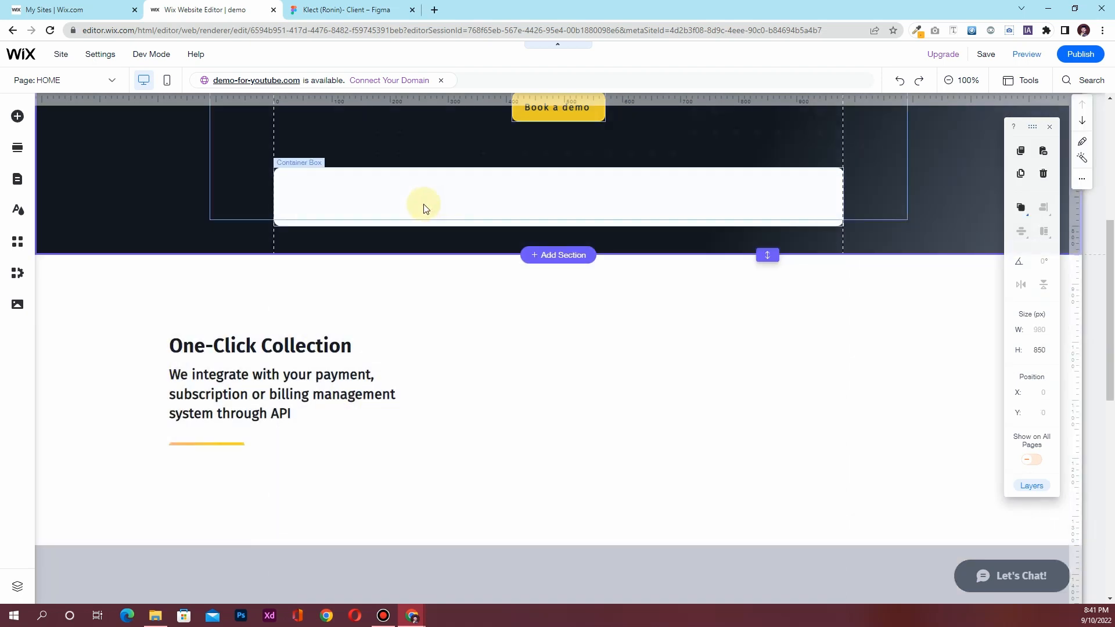
pyautogui.click(392, 224)
pyautogui.moveTo(392, 223); pyautogui.dragTo(390, 286)
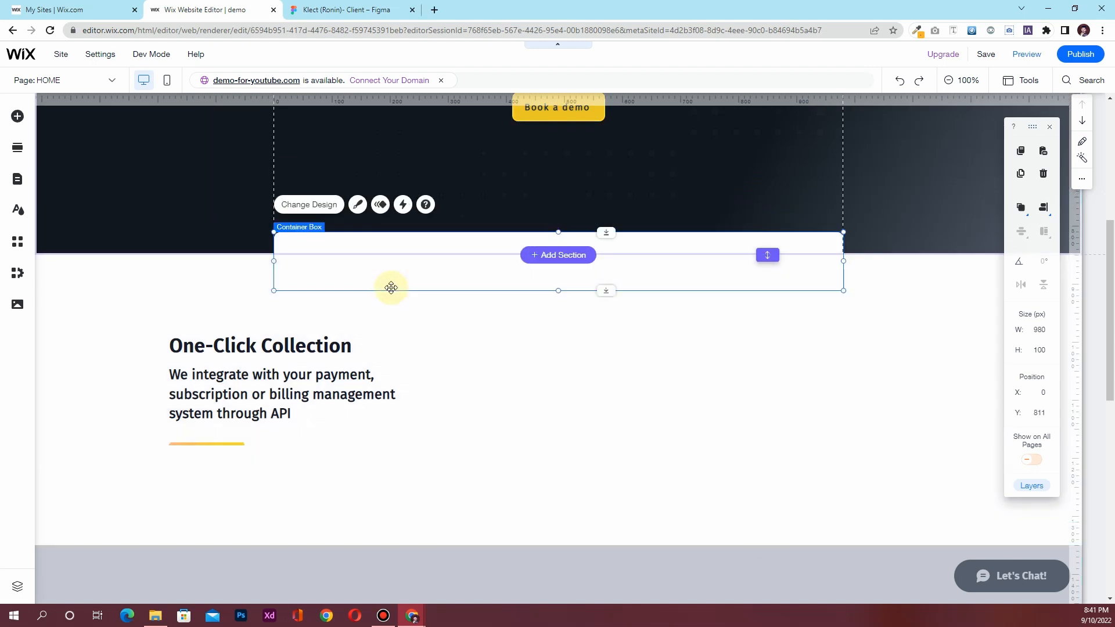
pyautogui.scroll(5, 490, 349)
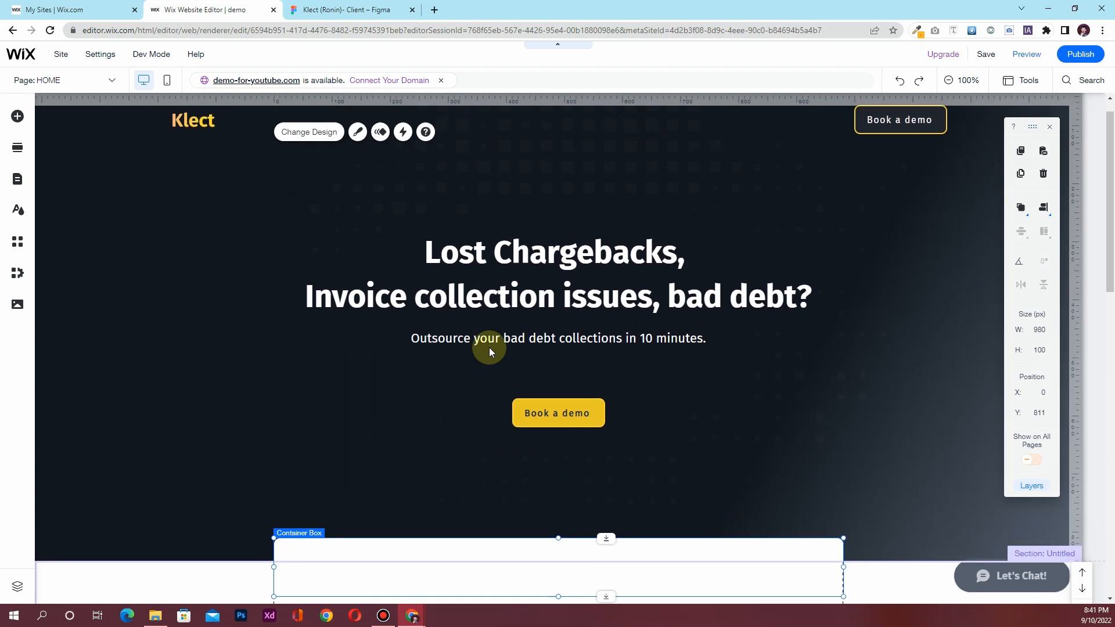
pyautogui.scroll(-6, 488, 354)
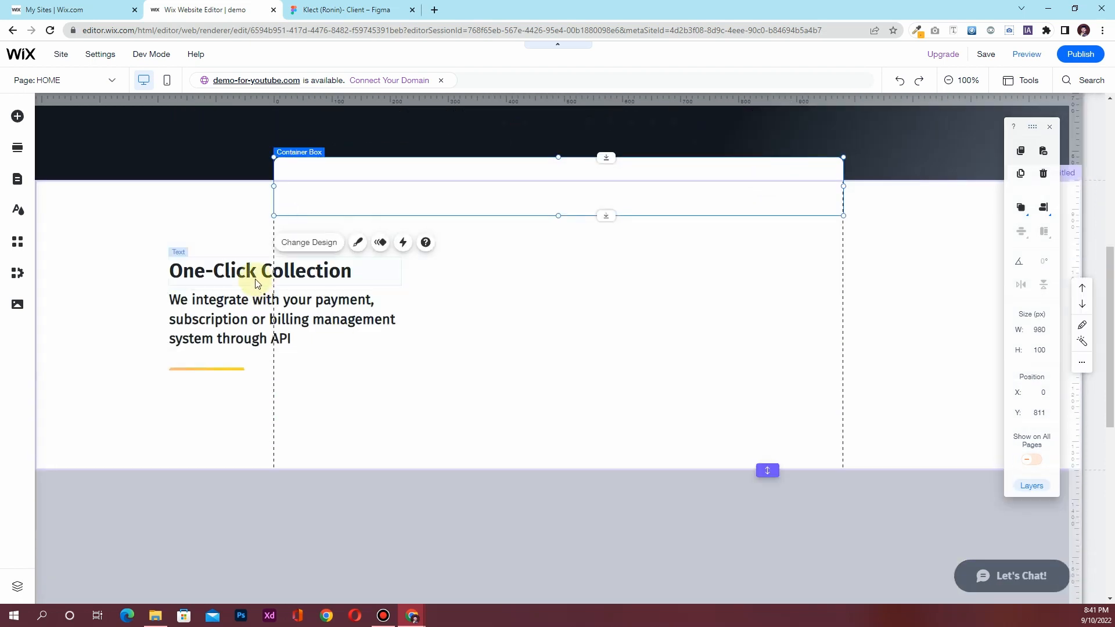
# Set the section height to 700 px and Column 1 height to 550 px
pyautogui.click(395, 402)
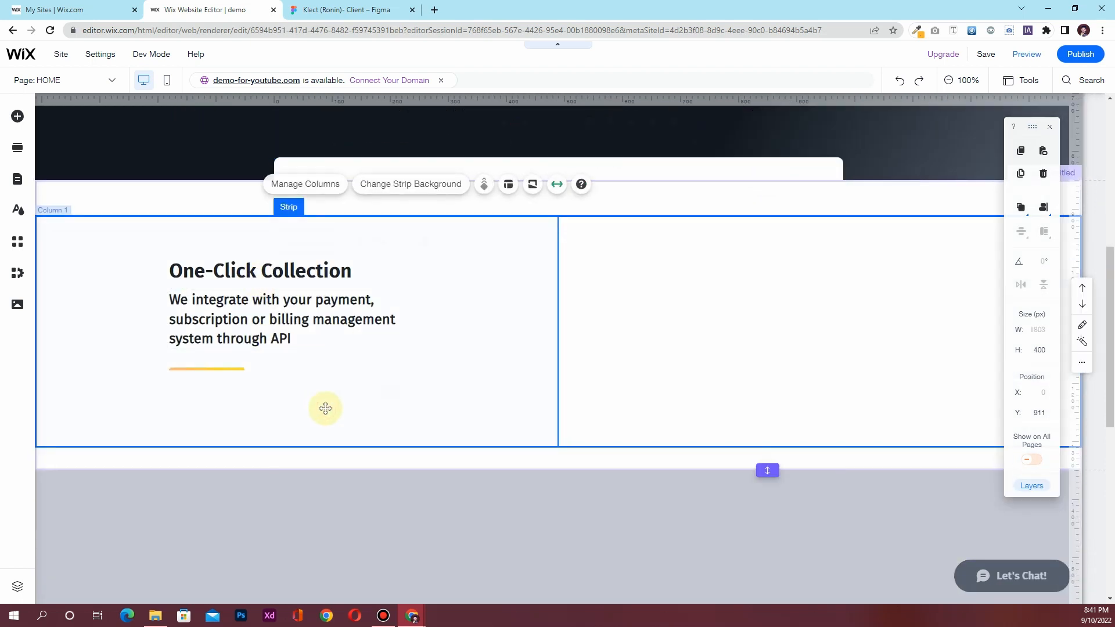
pyautogui.click(326, 462)
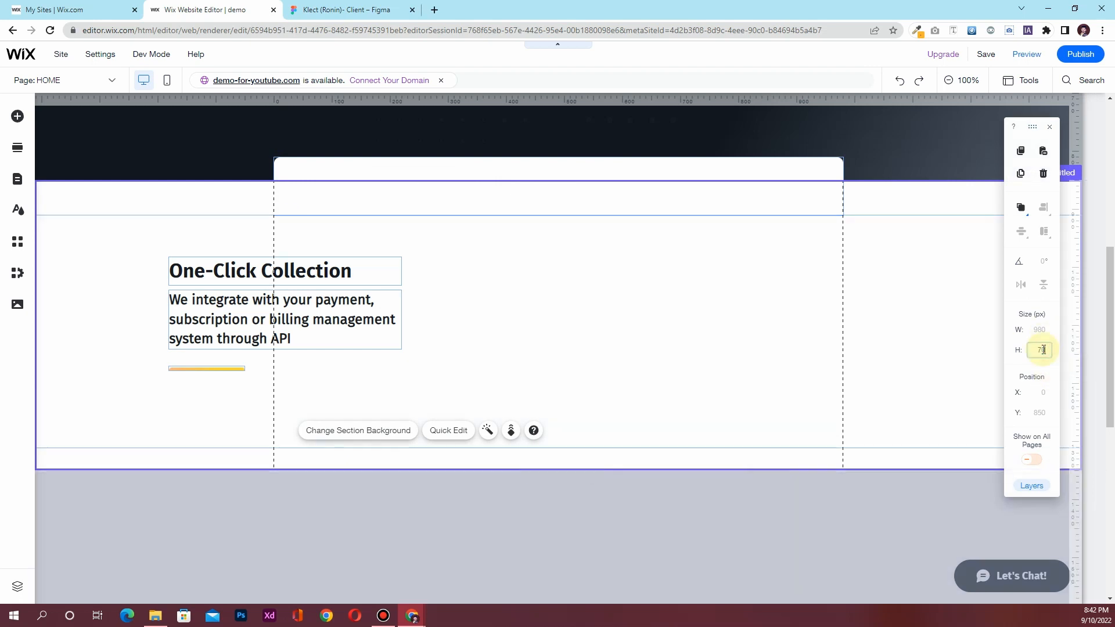
pyautogui.press('Return')
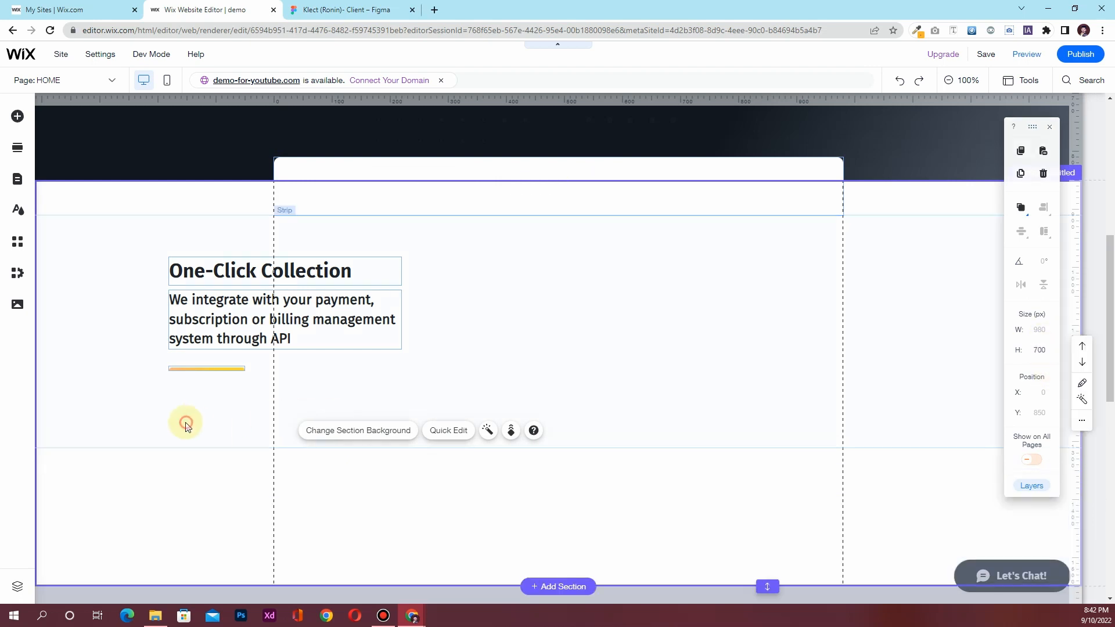
pyautogui.click(186, 426)
pyautogui.click(286, 417)
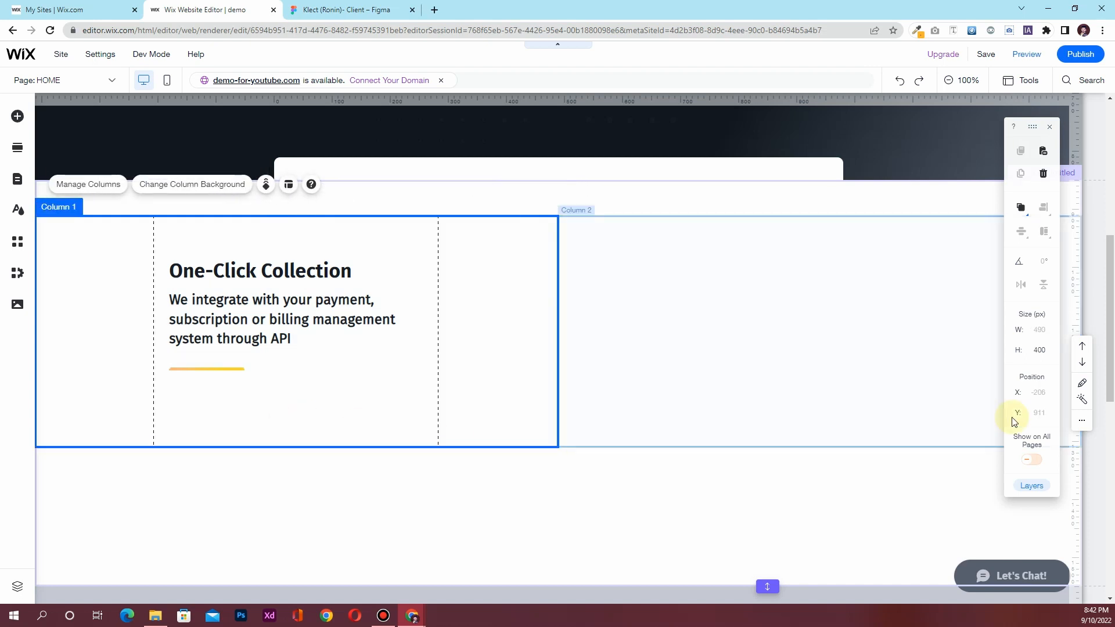
pyautogui.click(1040, 350)
pyautogui.write('550')
pyautogui.press('Return')
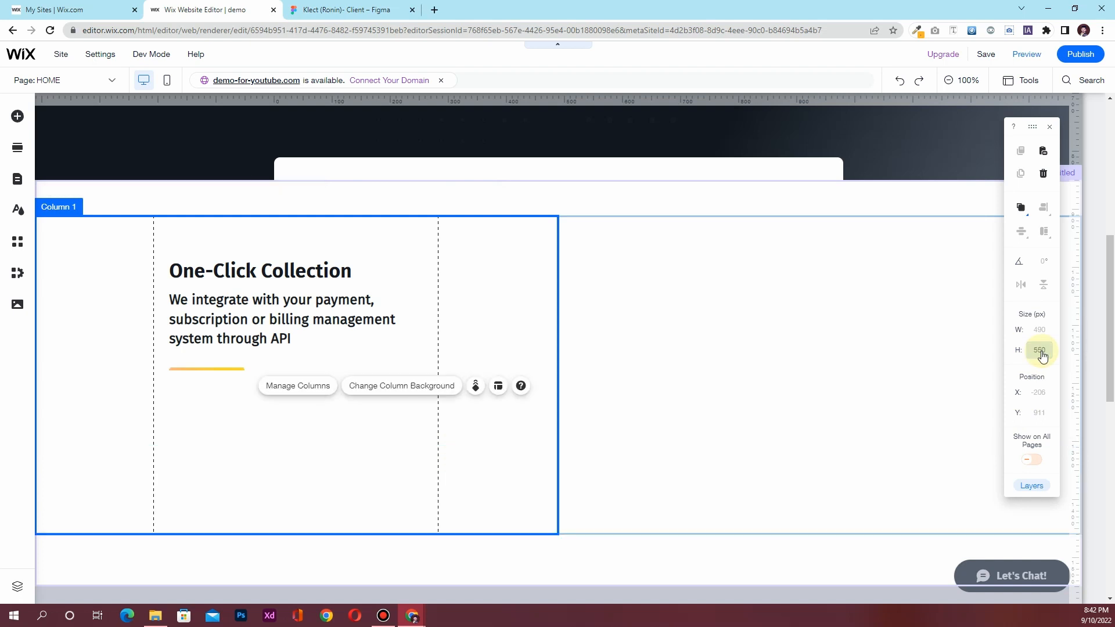
pyautogui.click(343, 6)
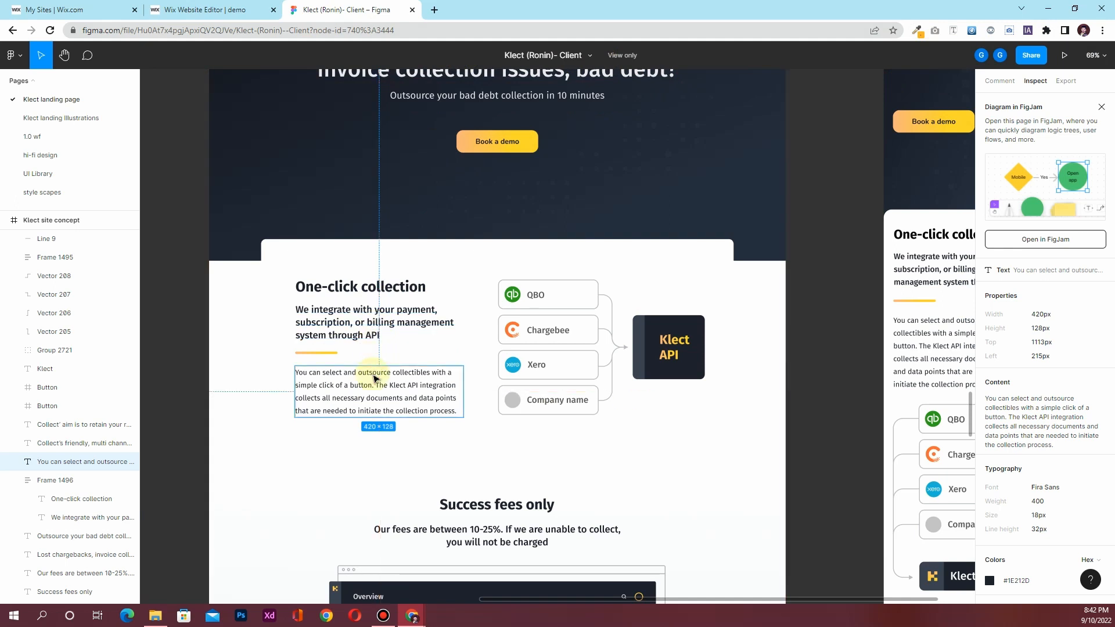
# Check the paragraph specs in the Figma design, then go back to the Wix editor
pyautogui.click(207, 12)
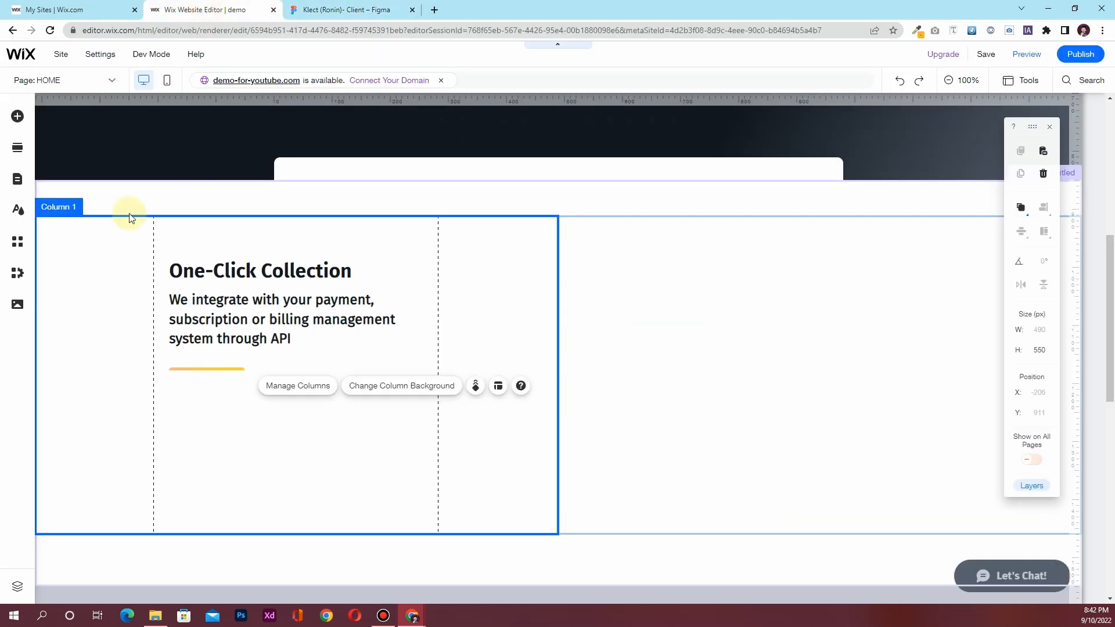
# Add a paragraph from Text elements below the subheading in Column 1
pyautogui.click(17, 117)
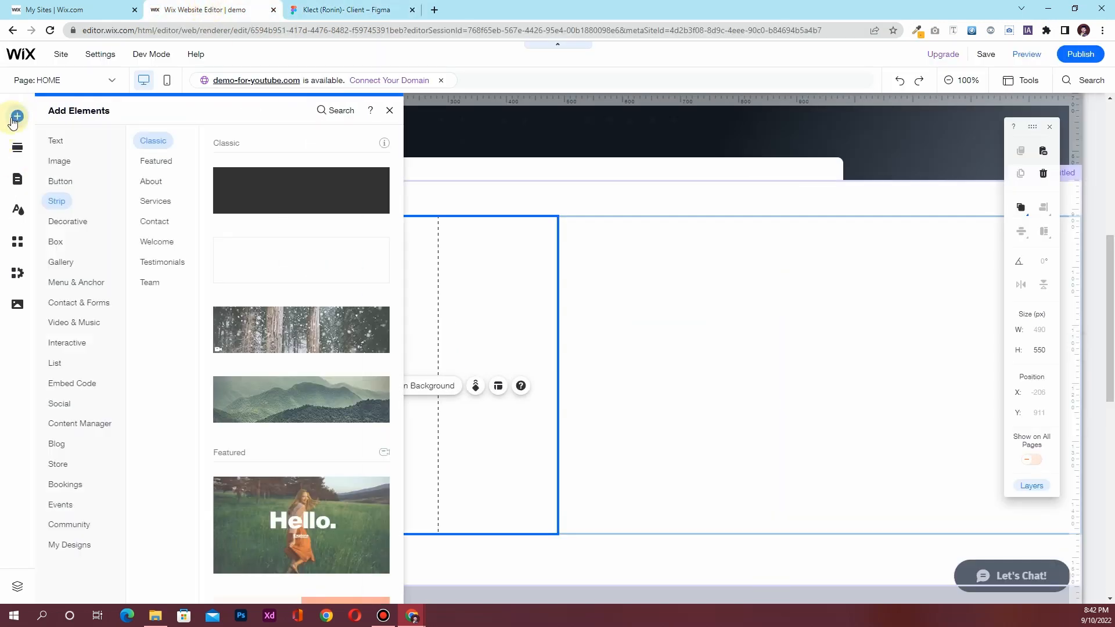
pyautogui.click(62, 143)
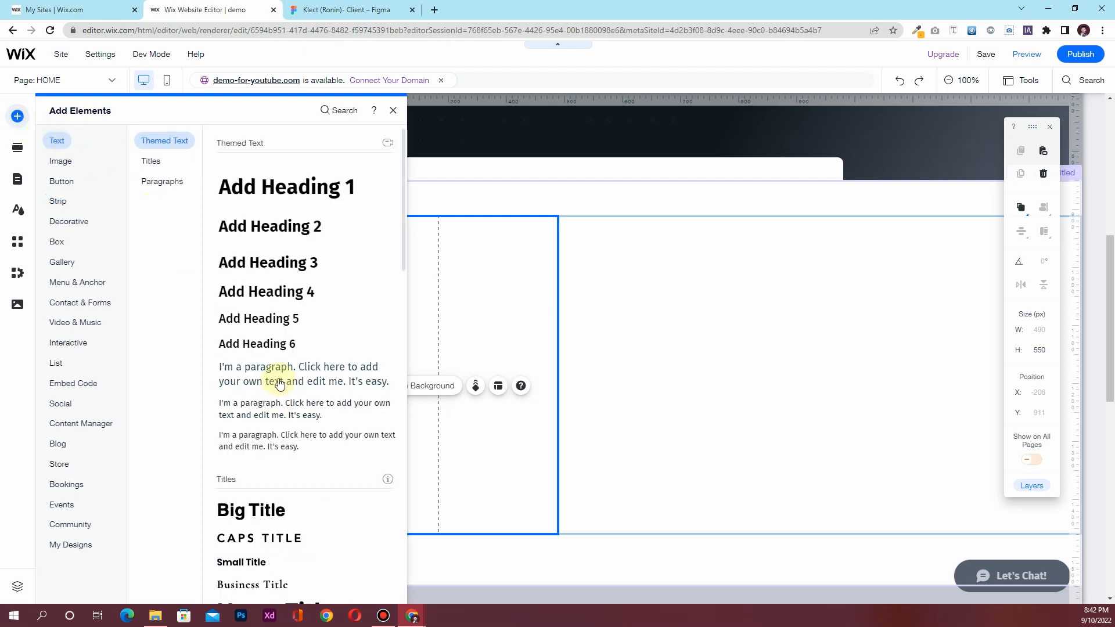
pyautogui.moveTo(279, 383); pyautogui.dragTo(233, 400)
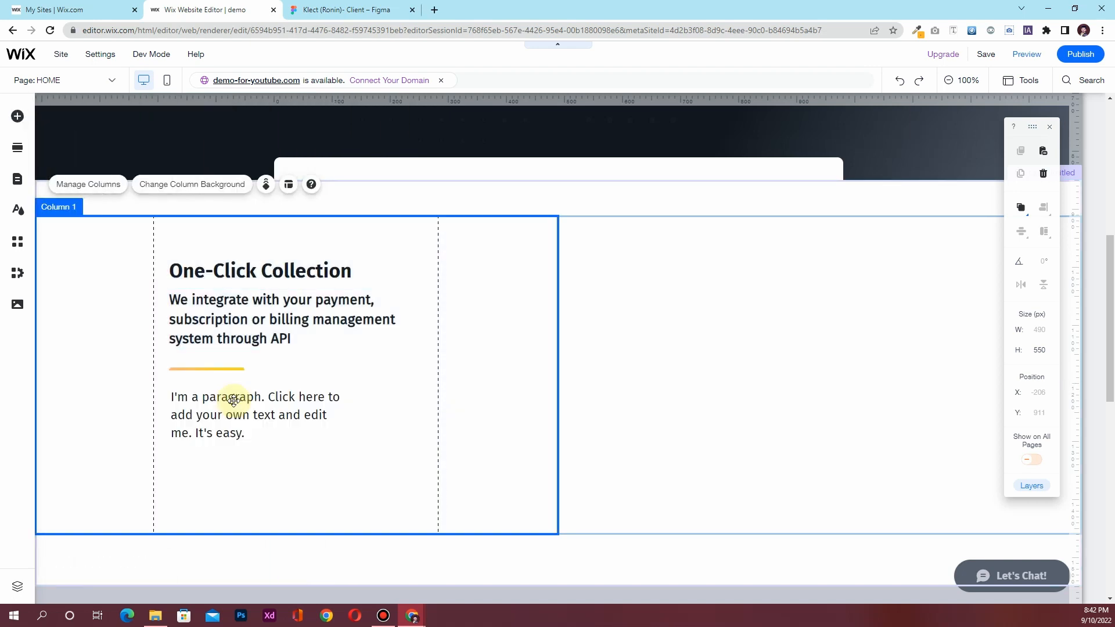
pyautogui.click(339, 315)
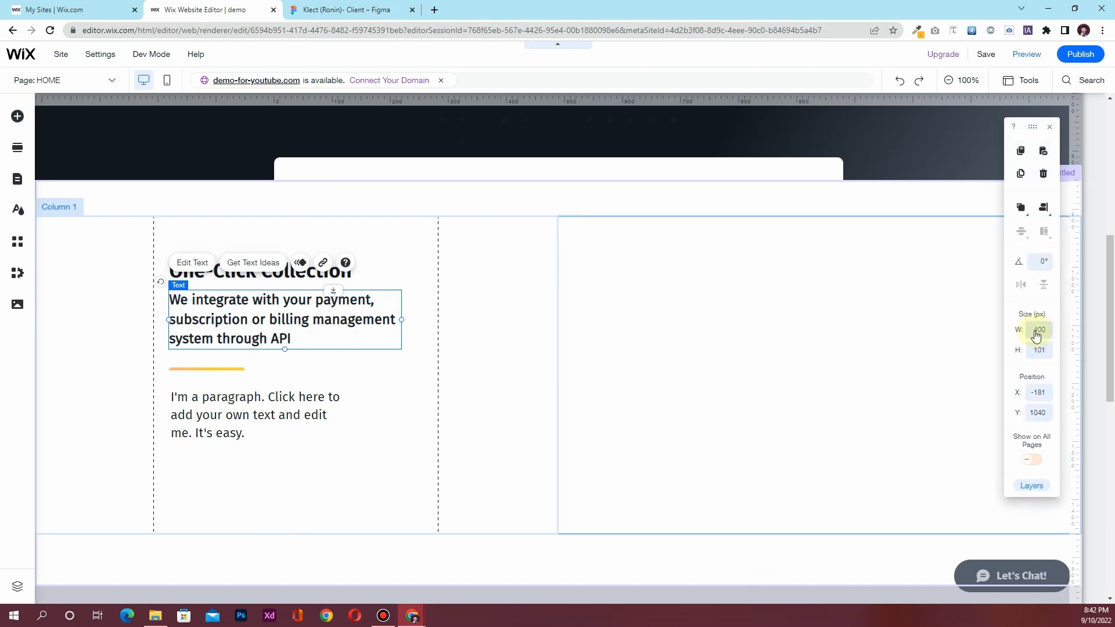
pyautogui.click(262, 416)
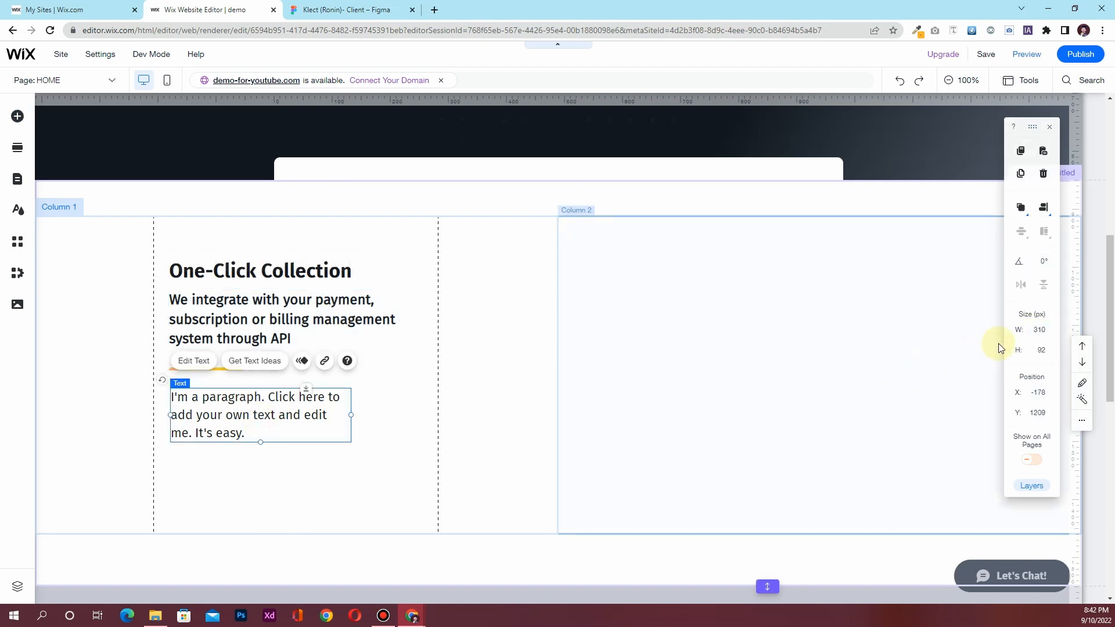
# Make the paragraph 400 px wide with font size 20
pyautogui.click(1039, 330)
pyautogui.write('400')
pyautogui.press('Return')
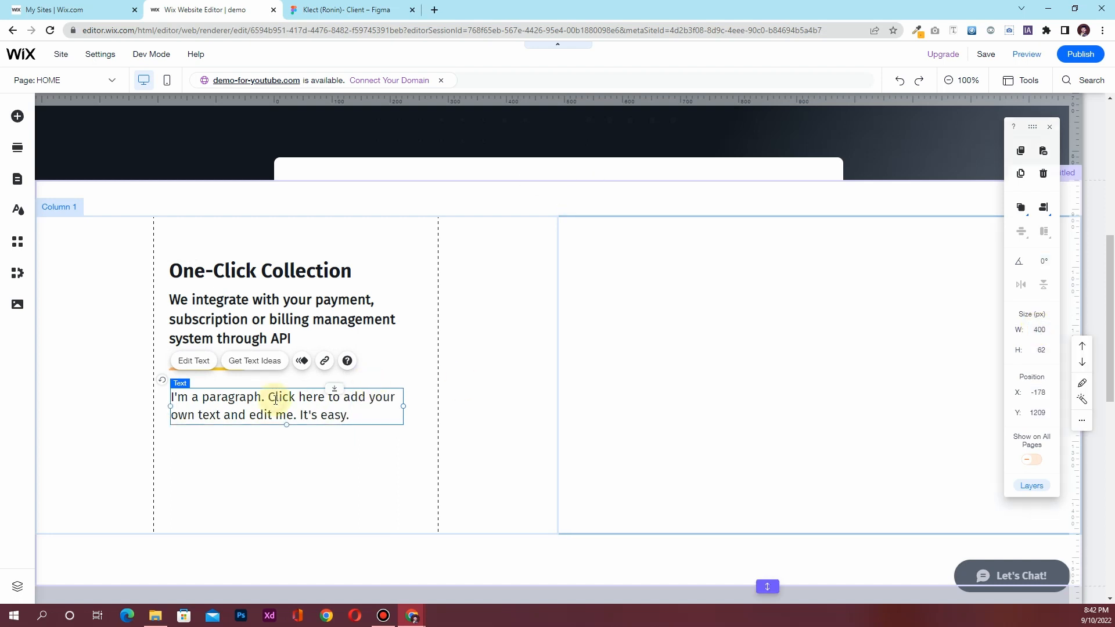
pyautogui.doubleClick(275, 400)
pyautogui.click(572, 279)
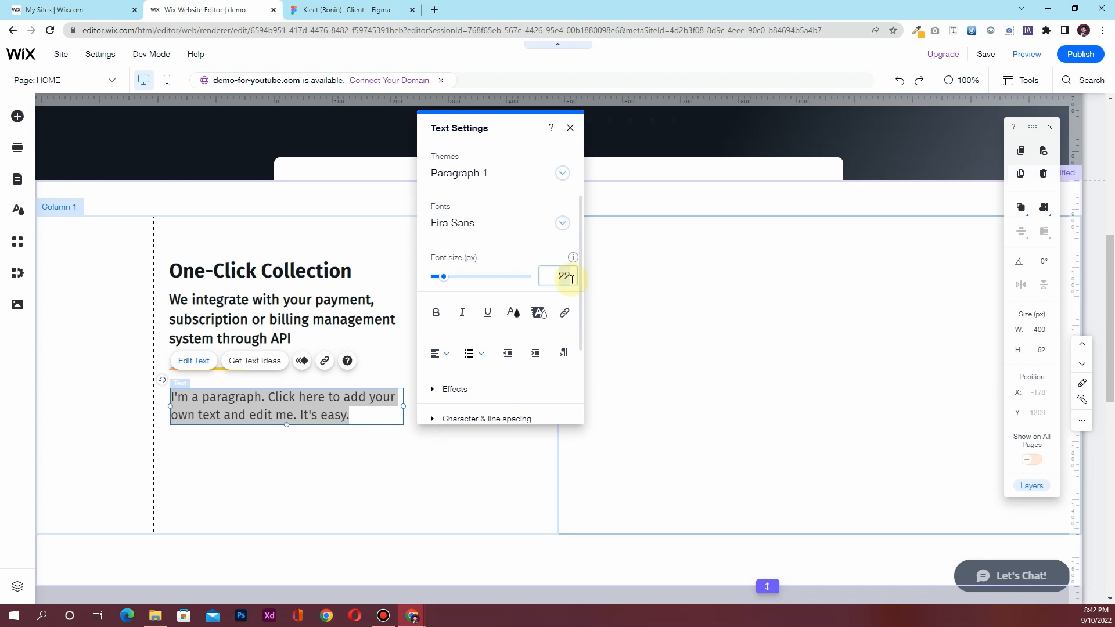
pyautogui.write('20')
pyautogui.press('Return')
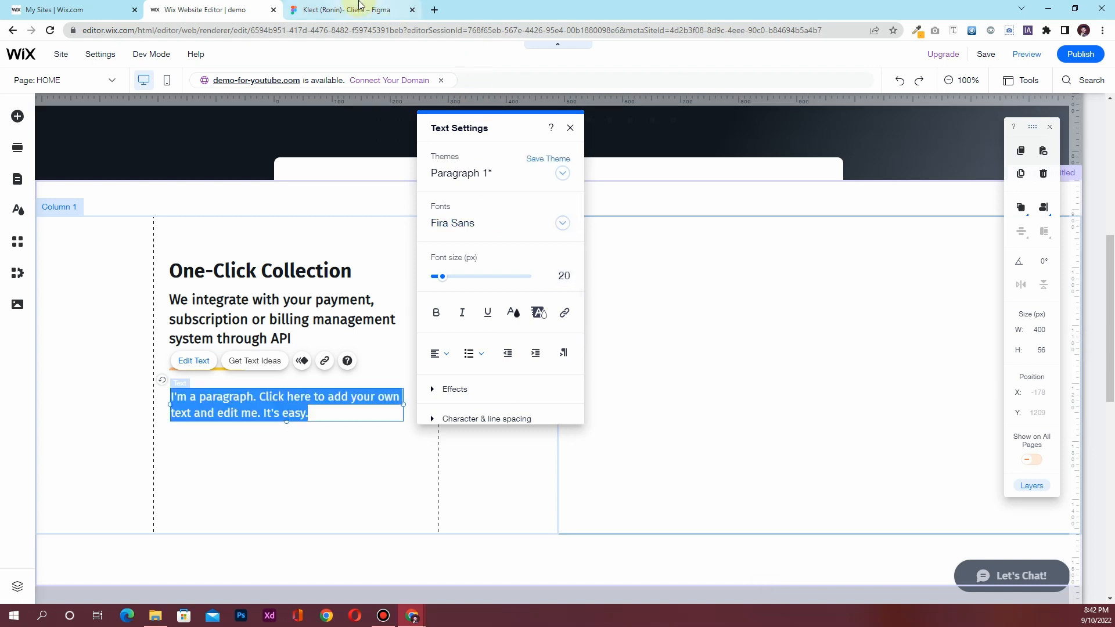
# Replace the placeholder with the Klect API description copied from Figma Inspect
pyautogui.click(360, 8)
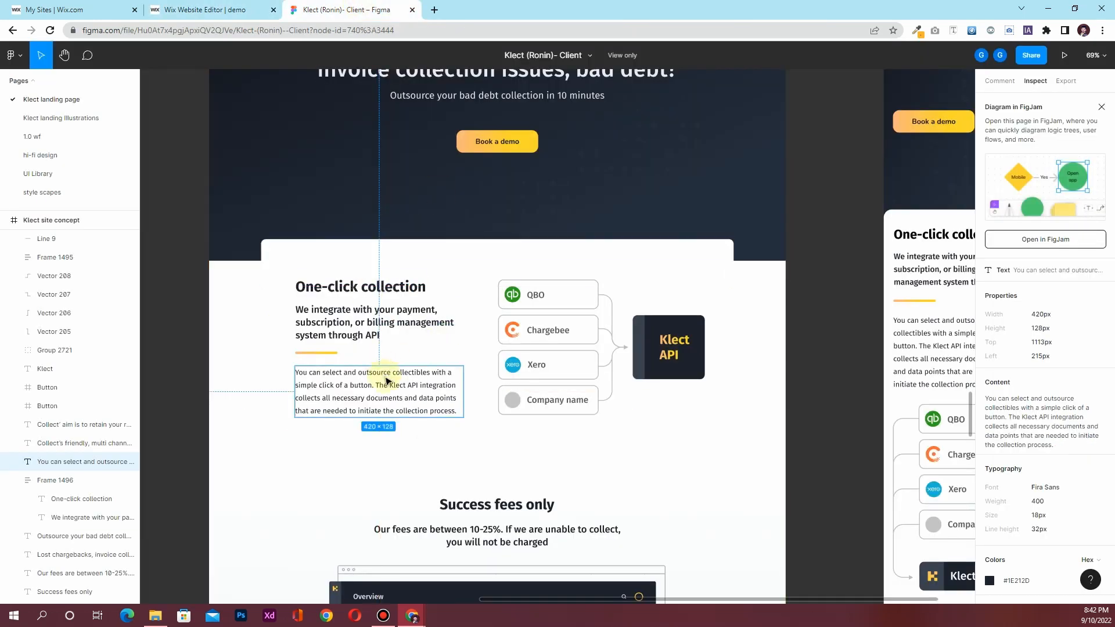
pyautogui.click(1060, 398)
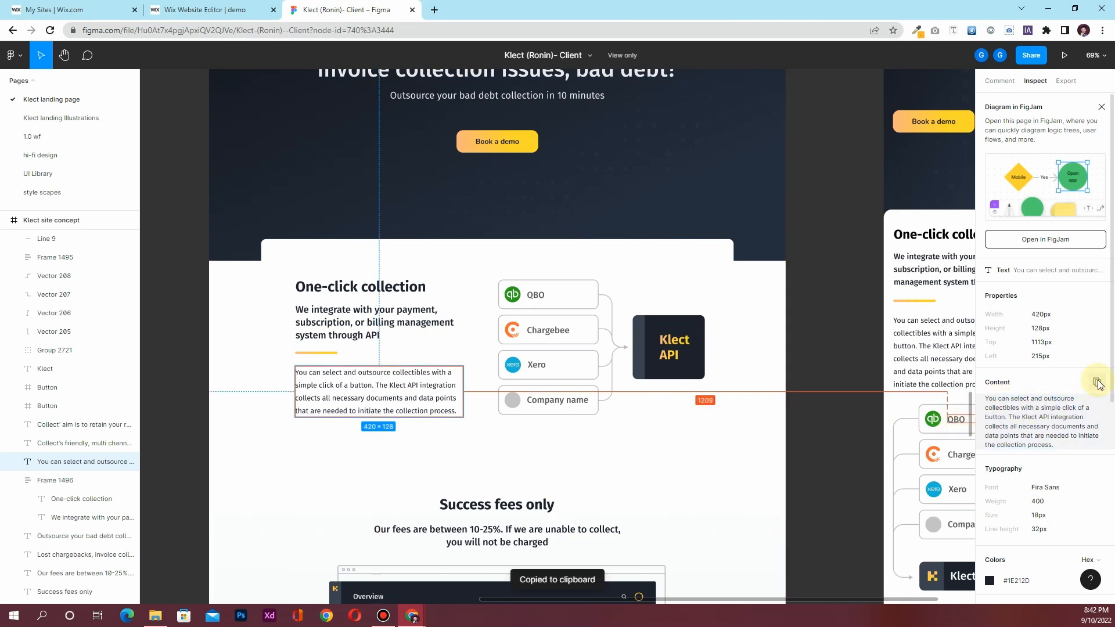
pyautogui.click(223, 10)
pyautogui.click(286, 396)
pyautogui.hotkey('ctrl', 'a')
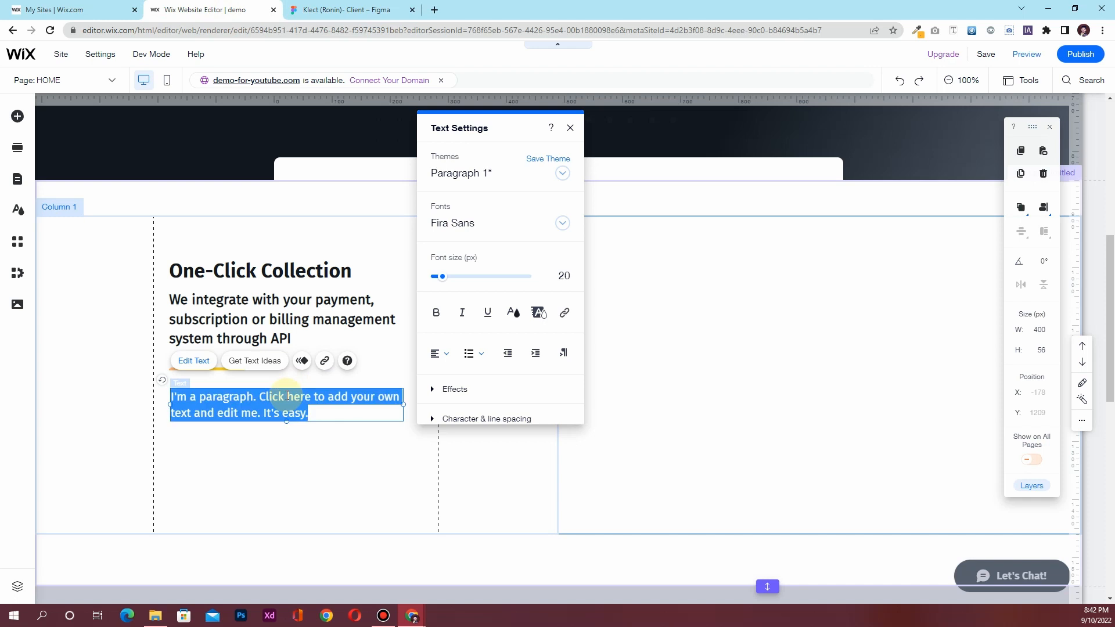
pyautogui.hotkey('ctrl', 'v')
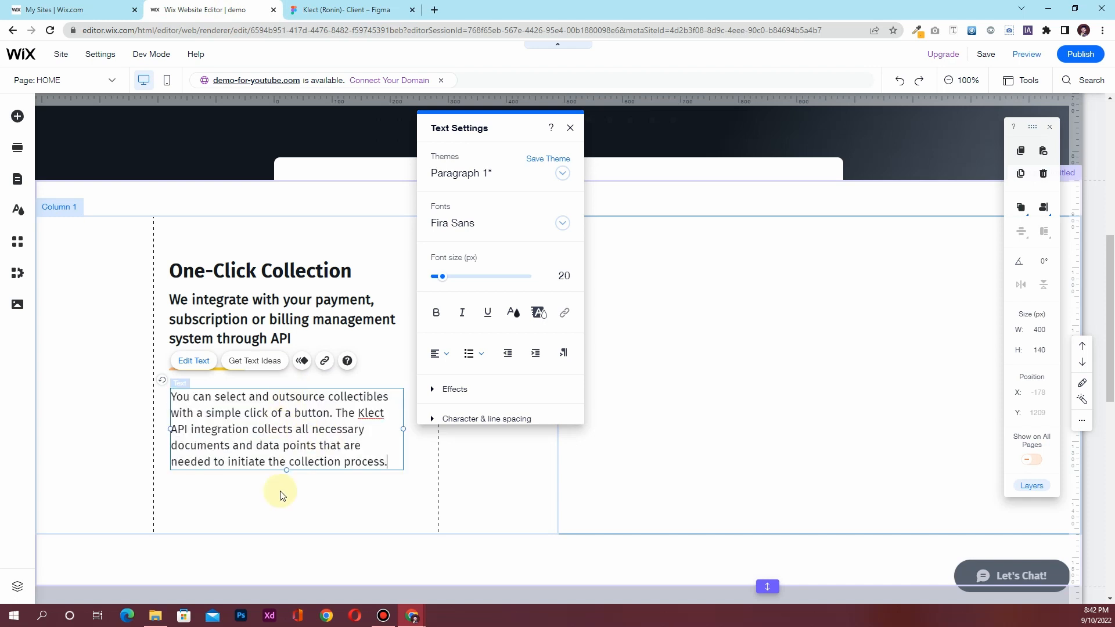
pyautogui.click(280, 491)
# Compare the new paragraph against the Figma design
pyautogui.click(346, 10)
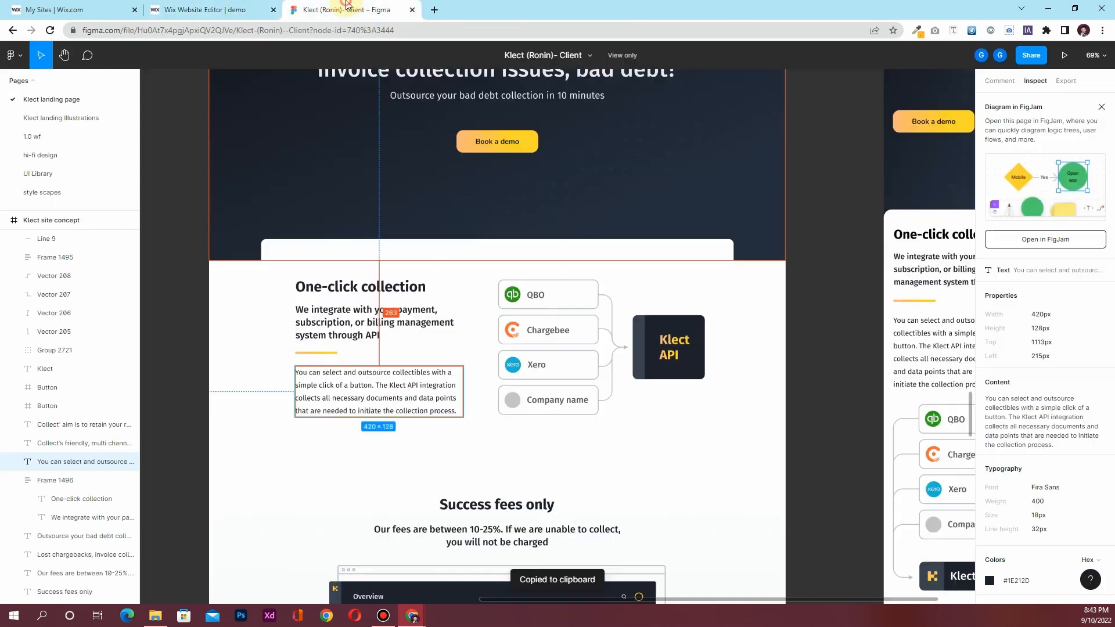
pyautogui.click(223, 10)
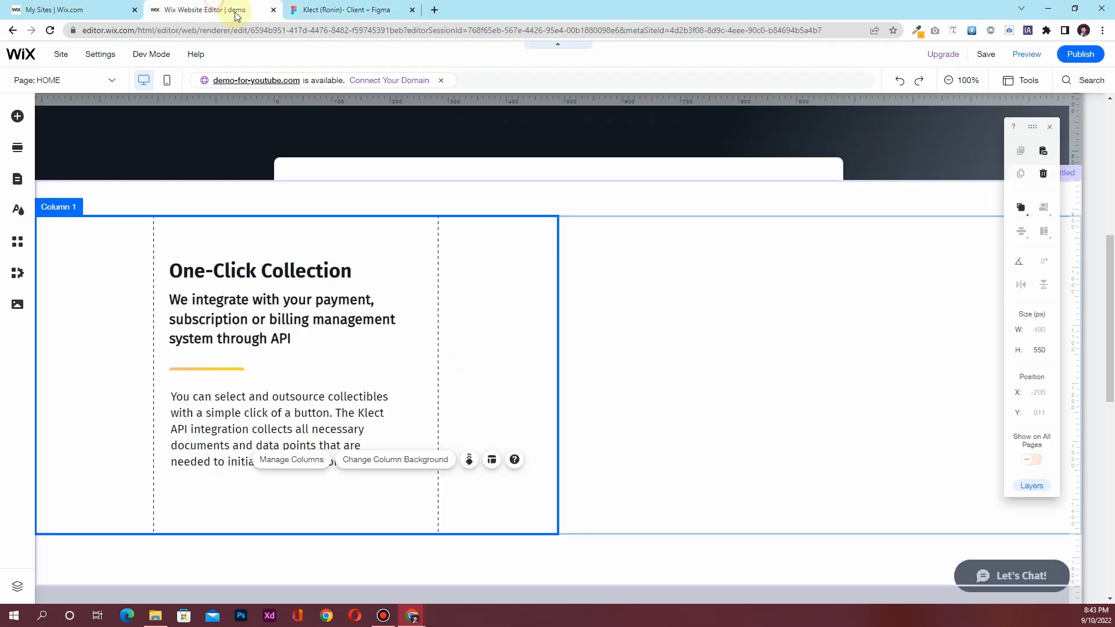
pyautogui.click(366, 9)
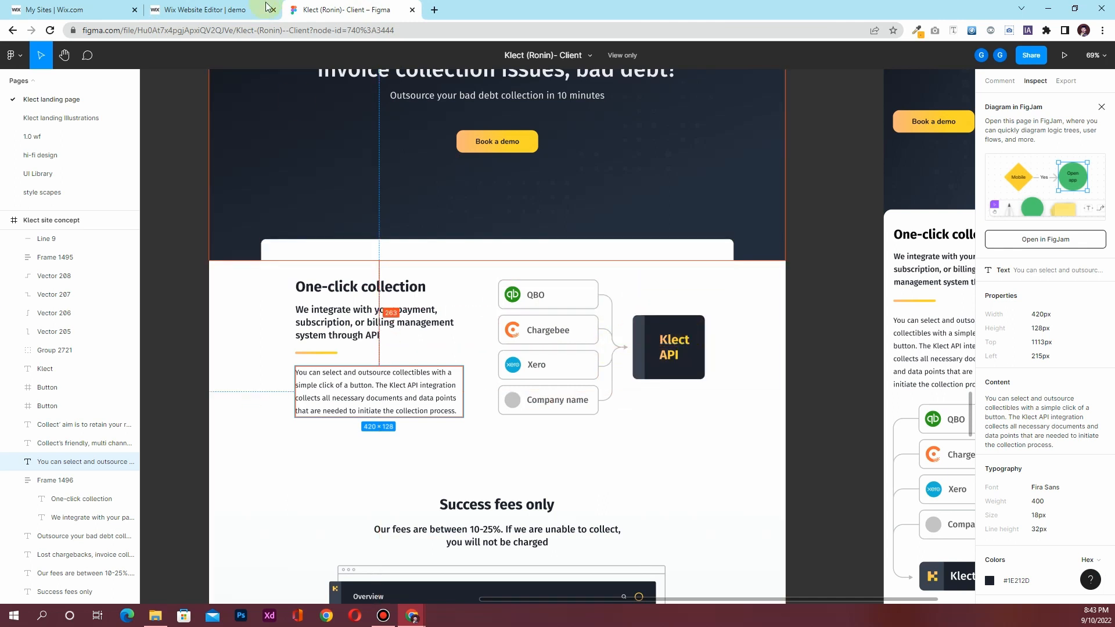
pyautogui.click(245, 12)
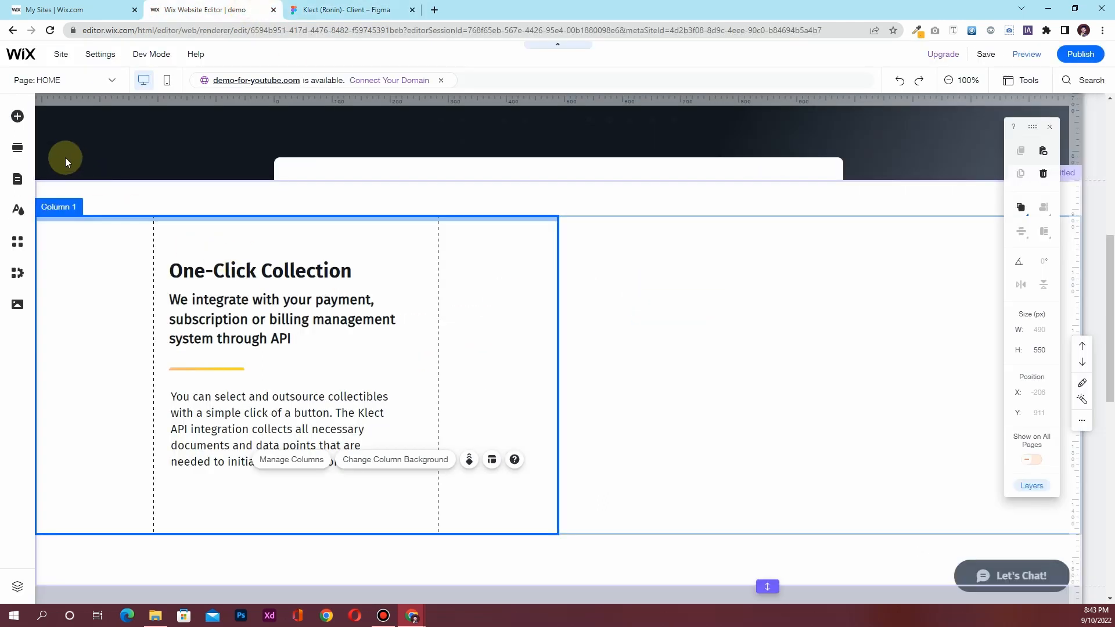
pyautogui.click(14, 117)
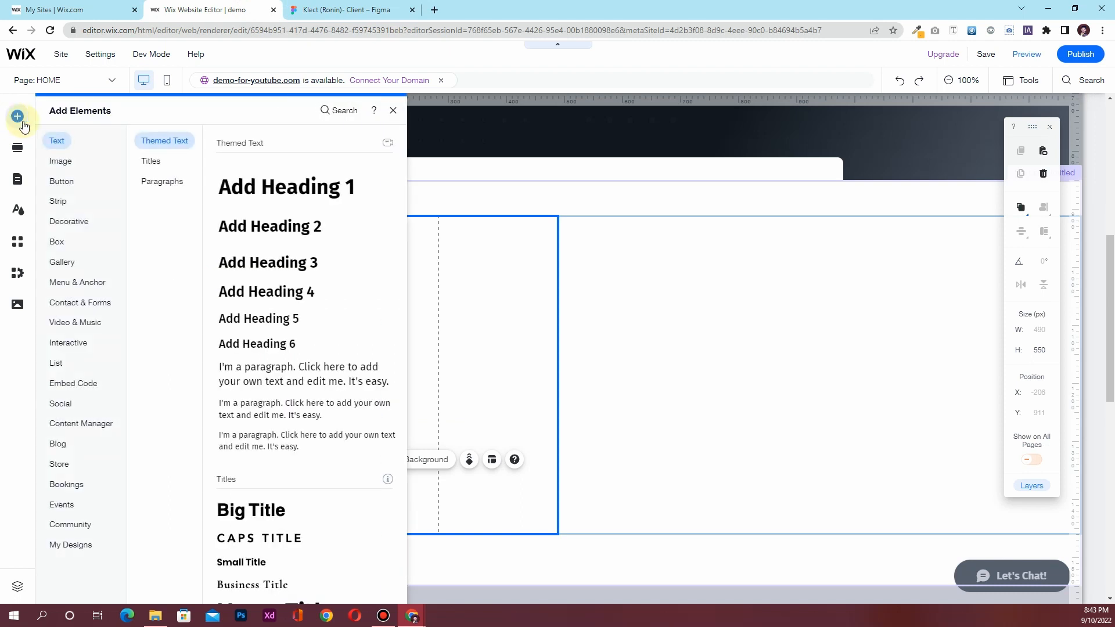
# Drag the yellow quote repeater from List > Repeaters beside the One-Click Collection text
pyautogui.click(64, 248)
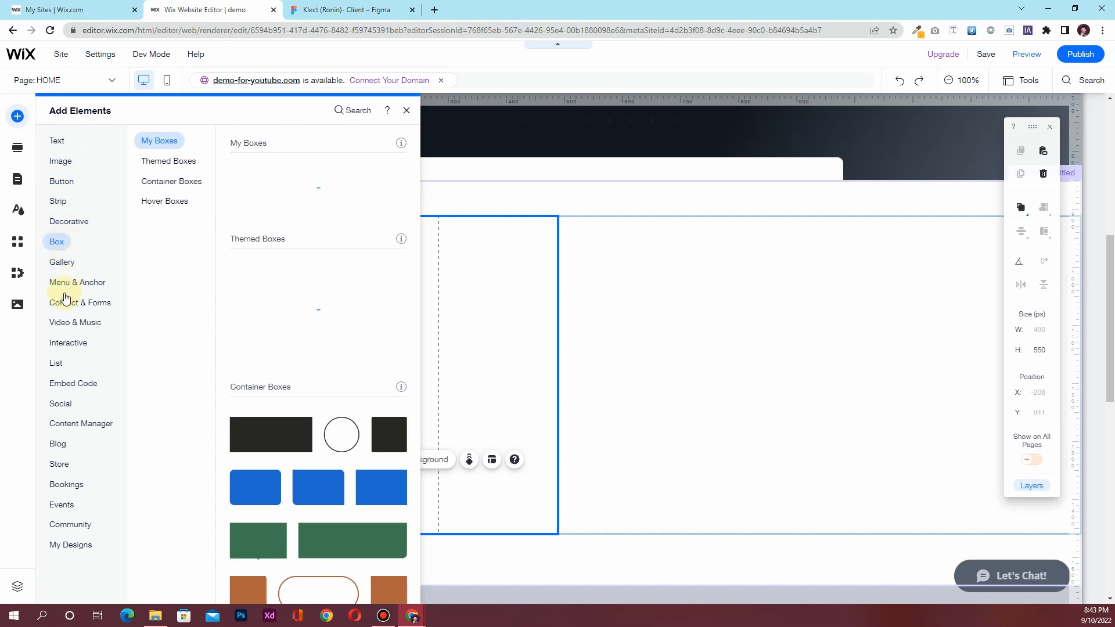
pyautogui.click(66, 364)
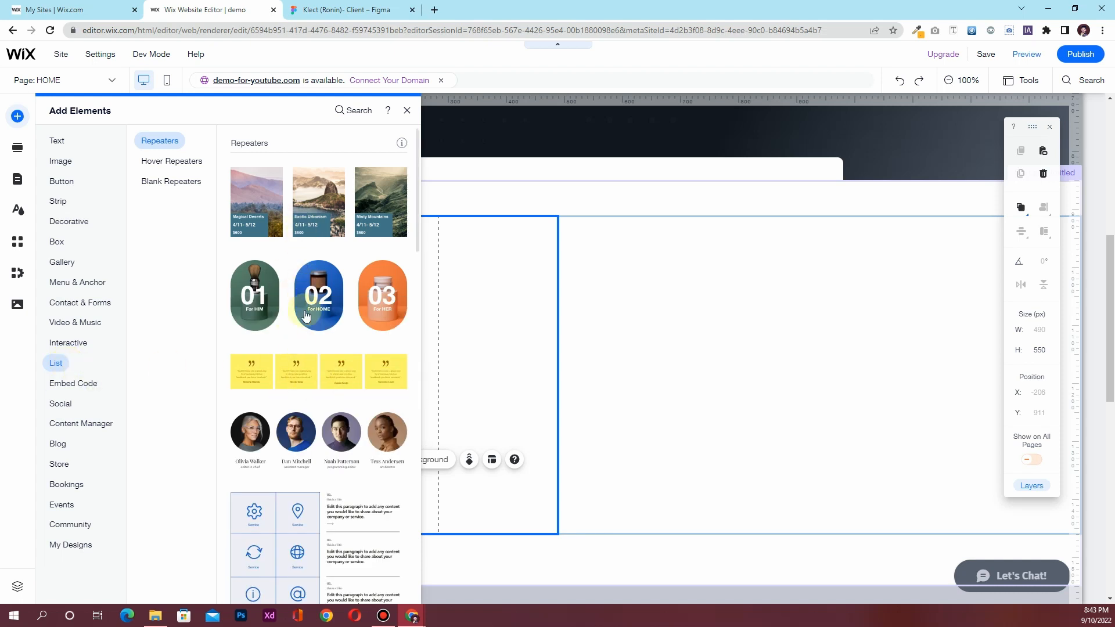
pyautogui.moveTo(288, 374); pyautogui.dragTo(626, 337)
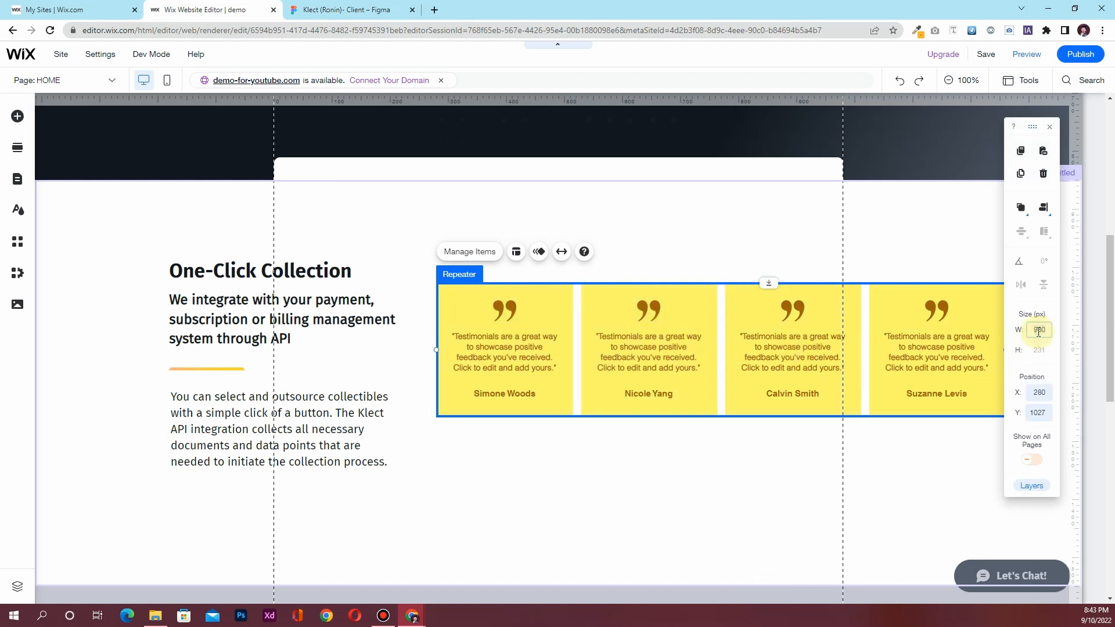
# Set the repeater width to 400 px and review its layout settings
pyautogui.press('Return')
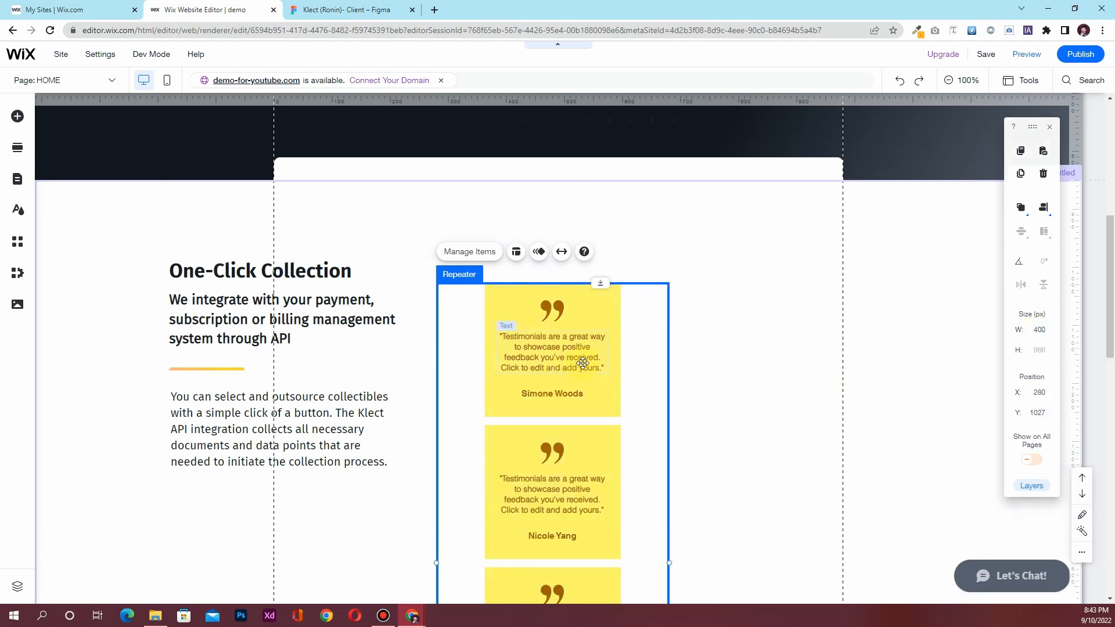
pyautogui.scroll(-4, 463, 398)
pyautogui.scroll(5, 511, 418)
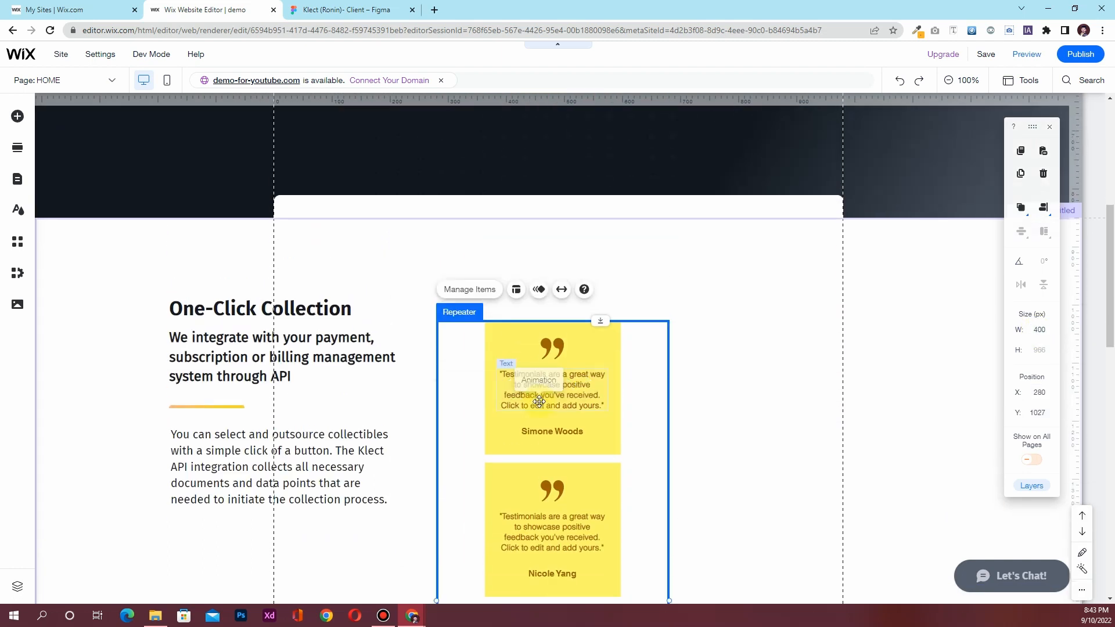
pyautogui.scroll(-7, 537, 416)
pyautogui.scroll(7, 534, 420)
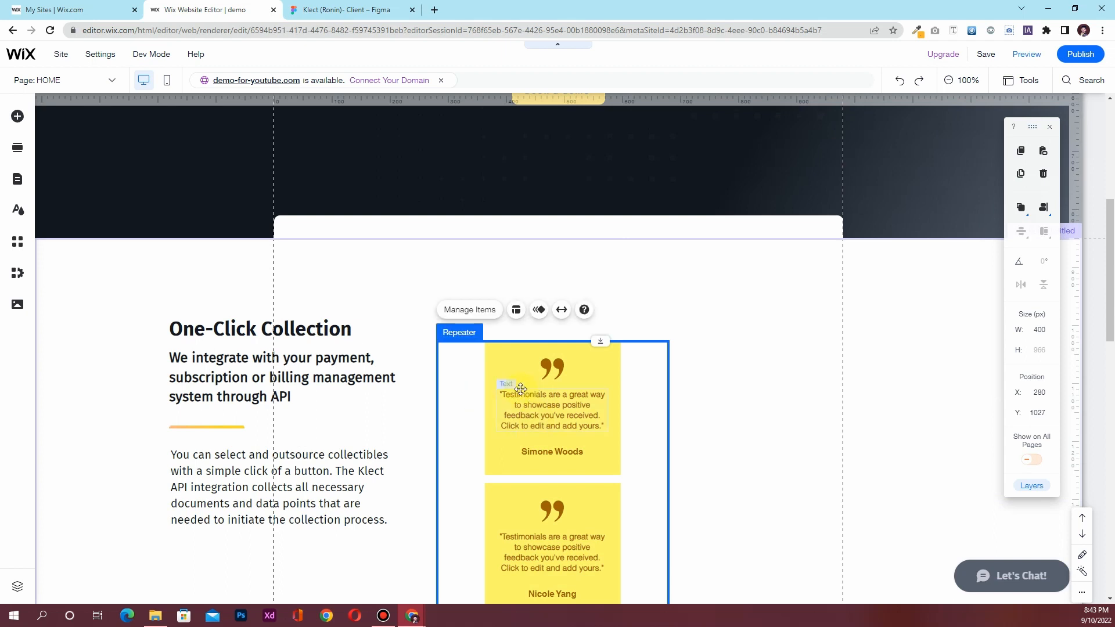
pyautogui.click(515, 311)
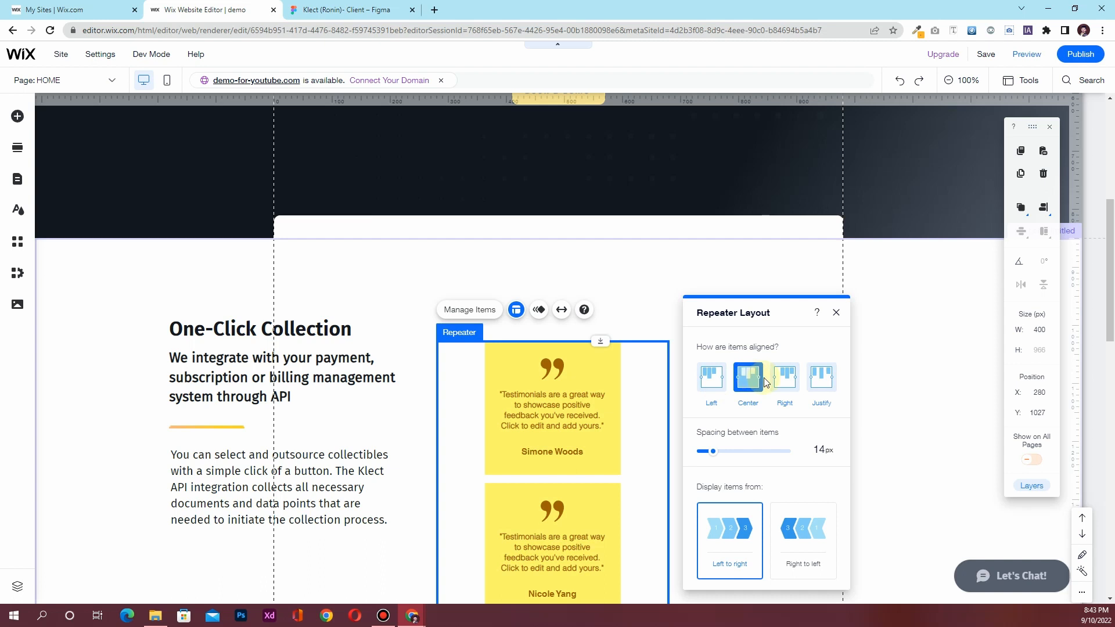
pyautogui.click(836, 312)
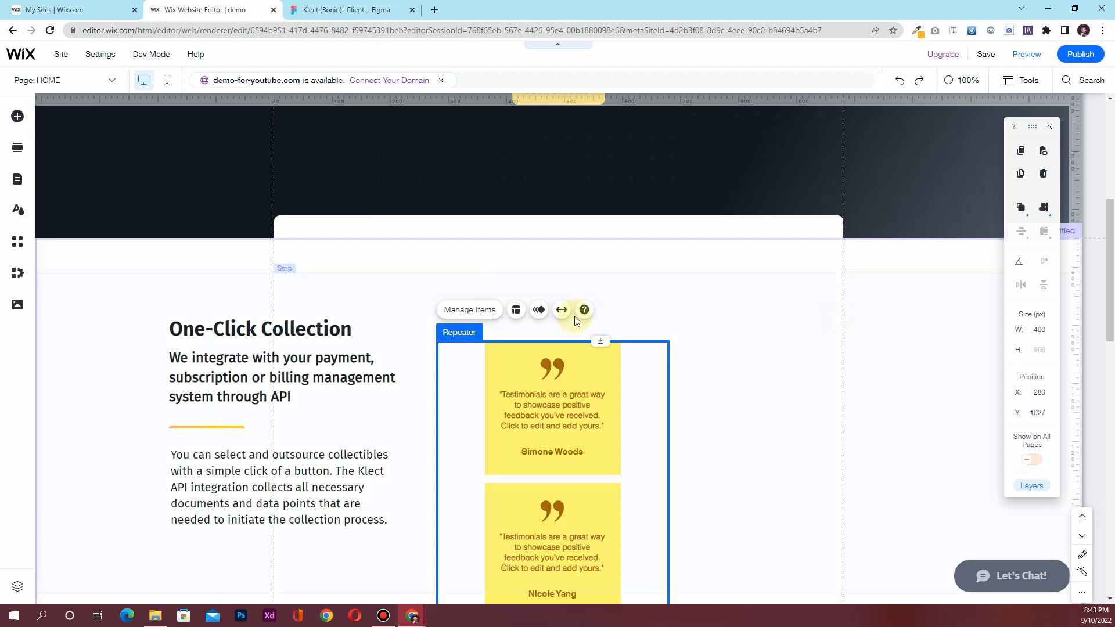
# Delete repeater Items 2, 3 and 4 in Manage Items, leaving one card
pyautogui.click(495, 313)
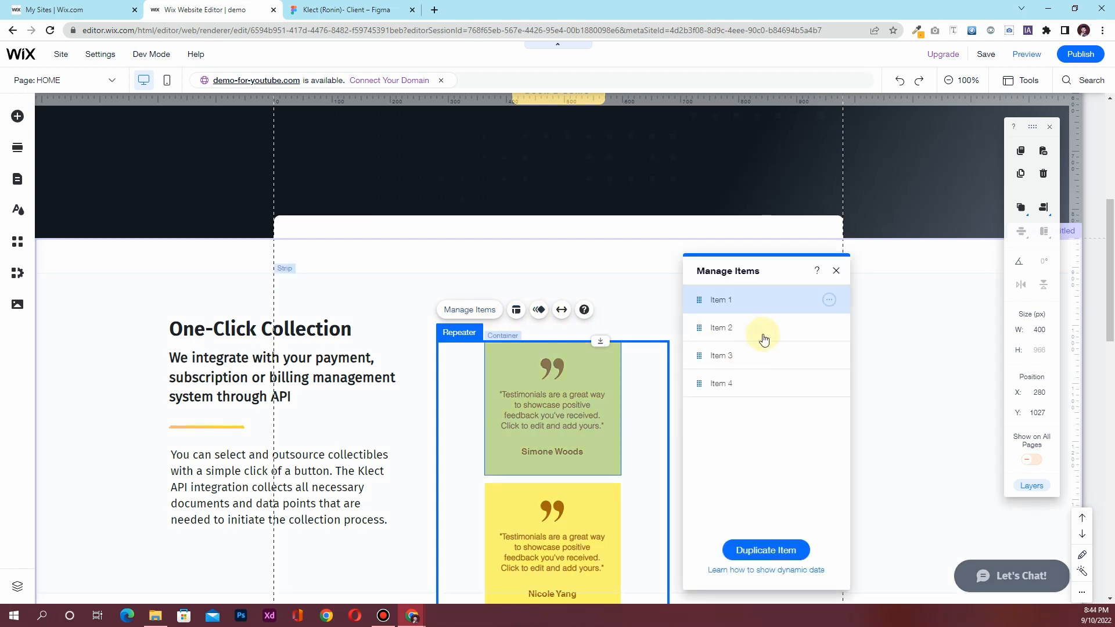
pyautogui.click(829, 328)
pyautogui.click(862, 344)
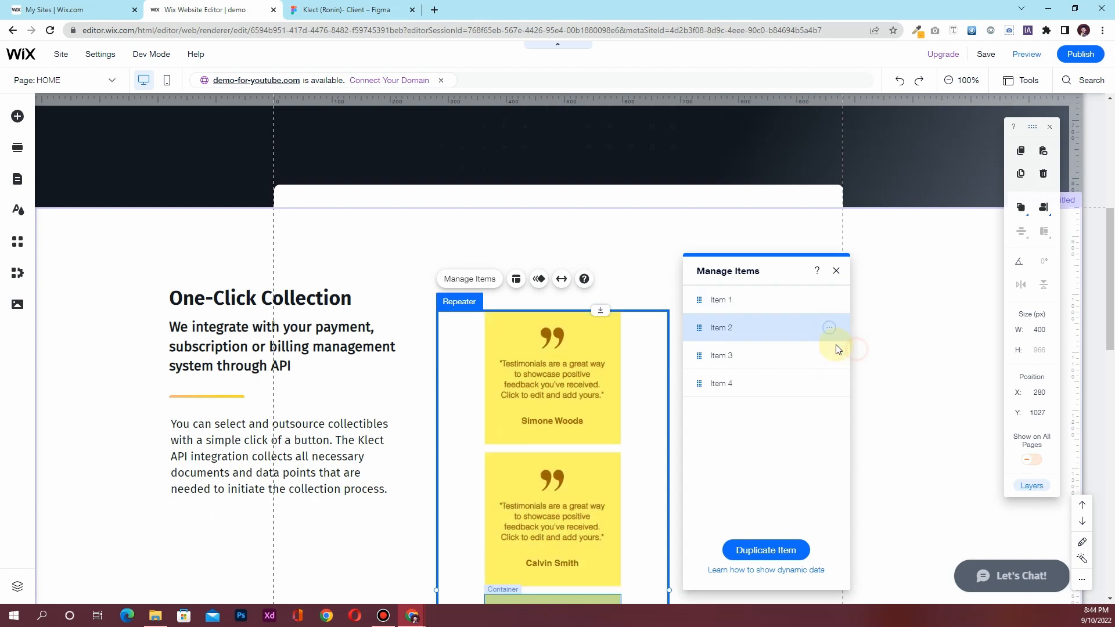
pyautogui.click(829, 328)
pyautogui.click(865, 345)
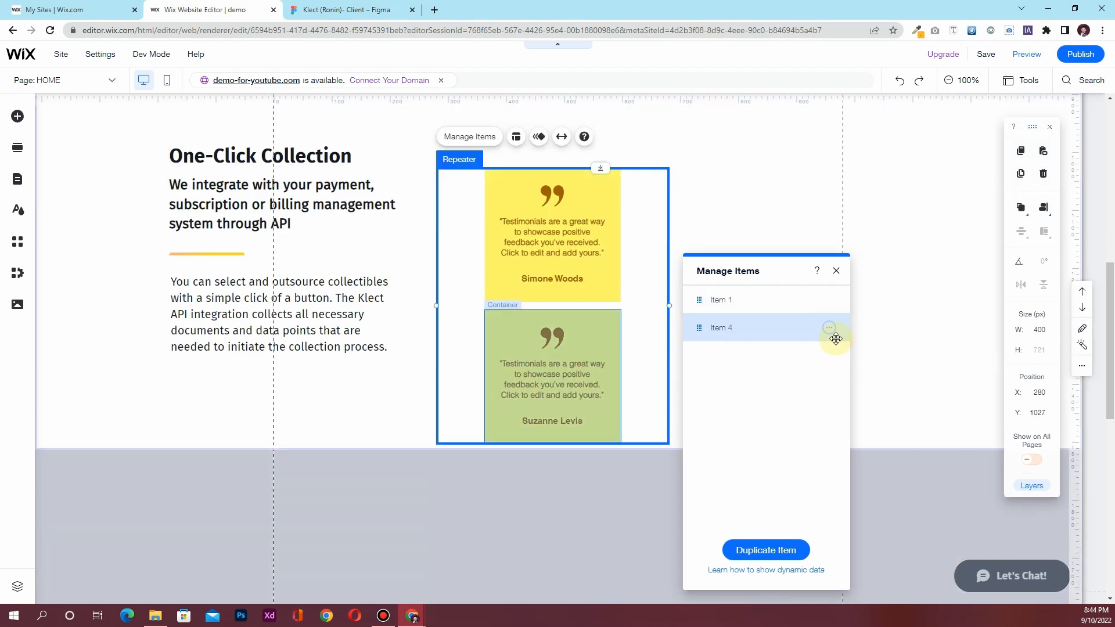
pyautogui.click(829, 328)
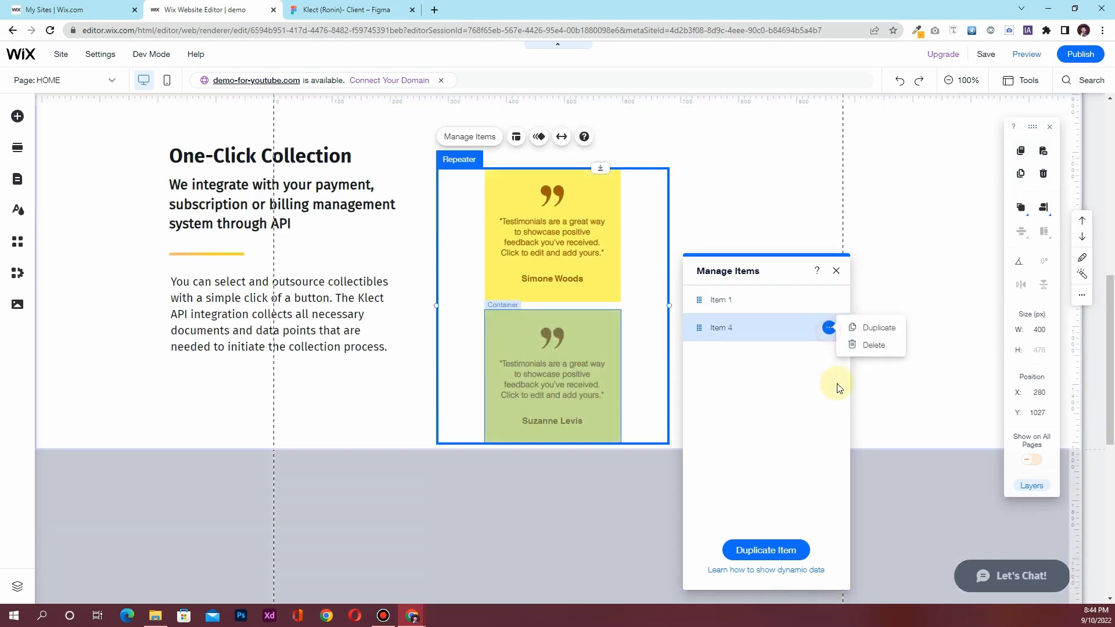
pyautogui.click(865, 345)
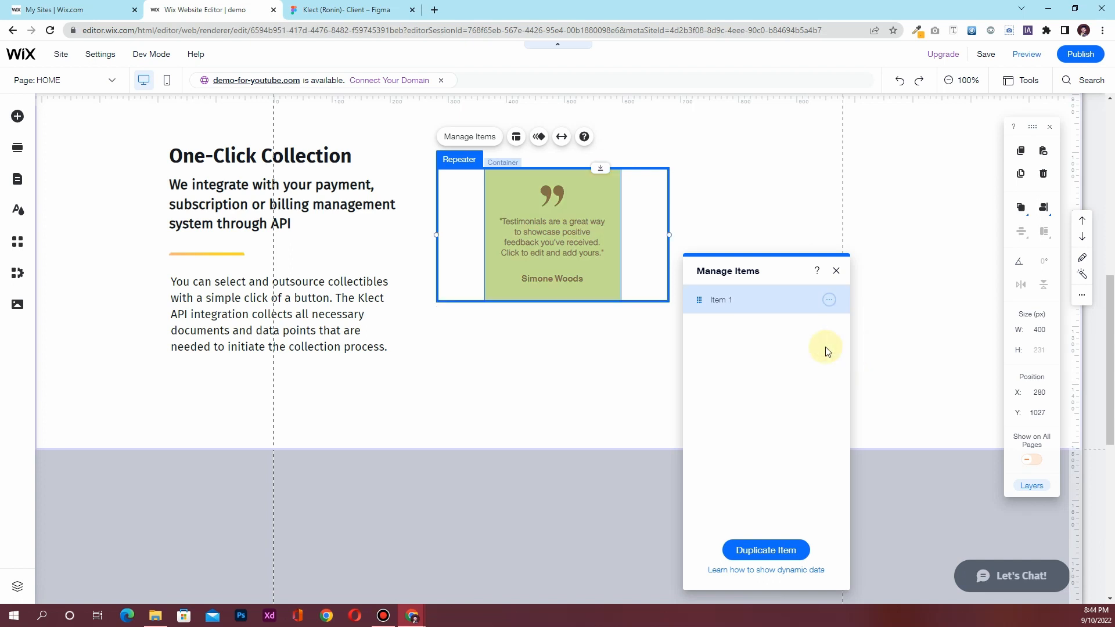
pyautogui.click(552, 198)
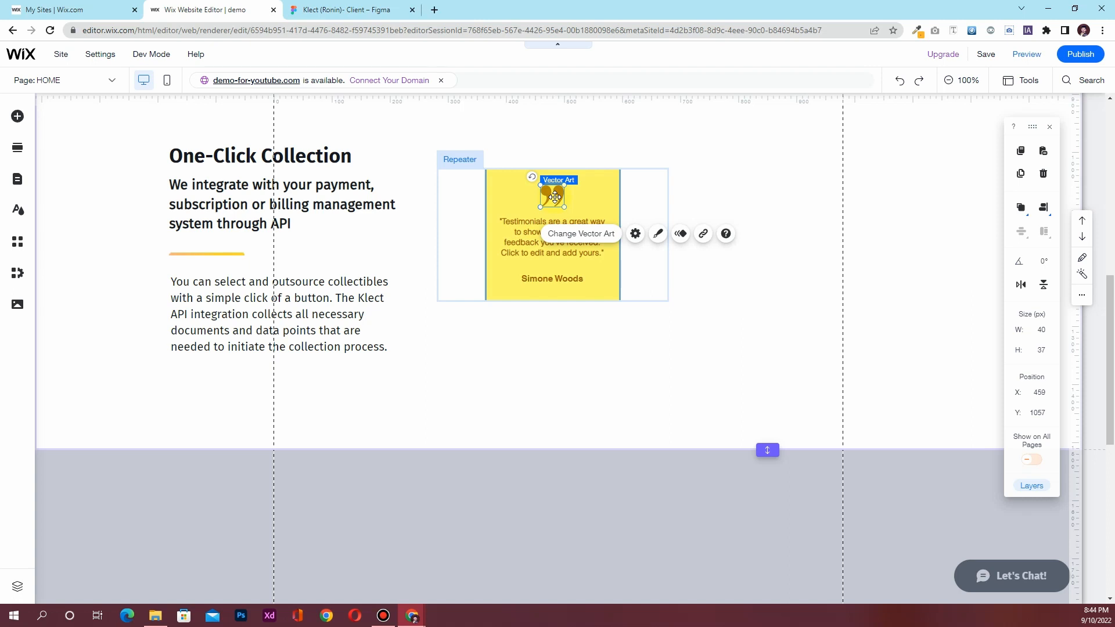
# Remove the quote icon and the name line from the card
pyautogui.press('Delete')
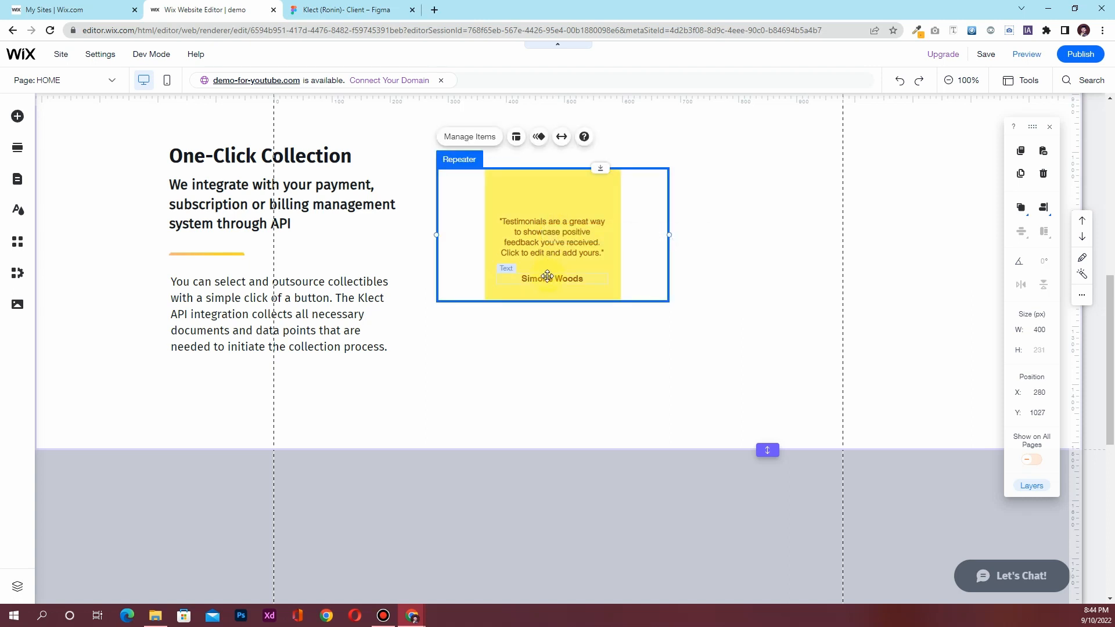
pyautogui.click(347, 10)
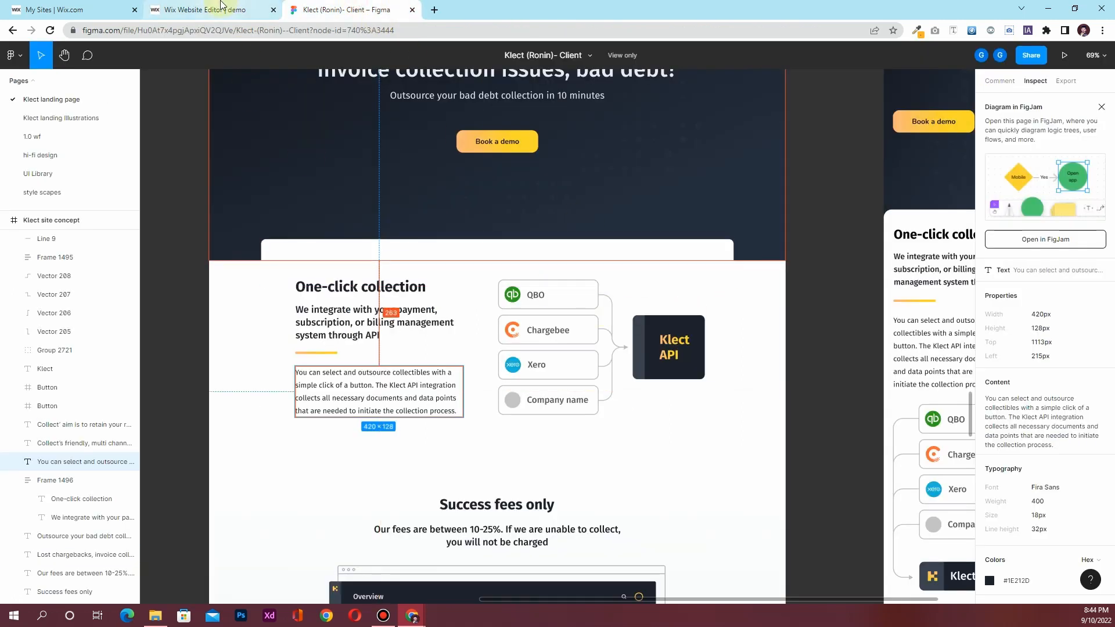
pyautogui.click(209, 9)
pyautogui.click(554, 280)
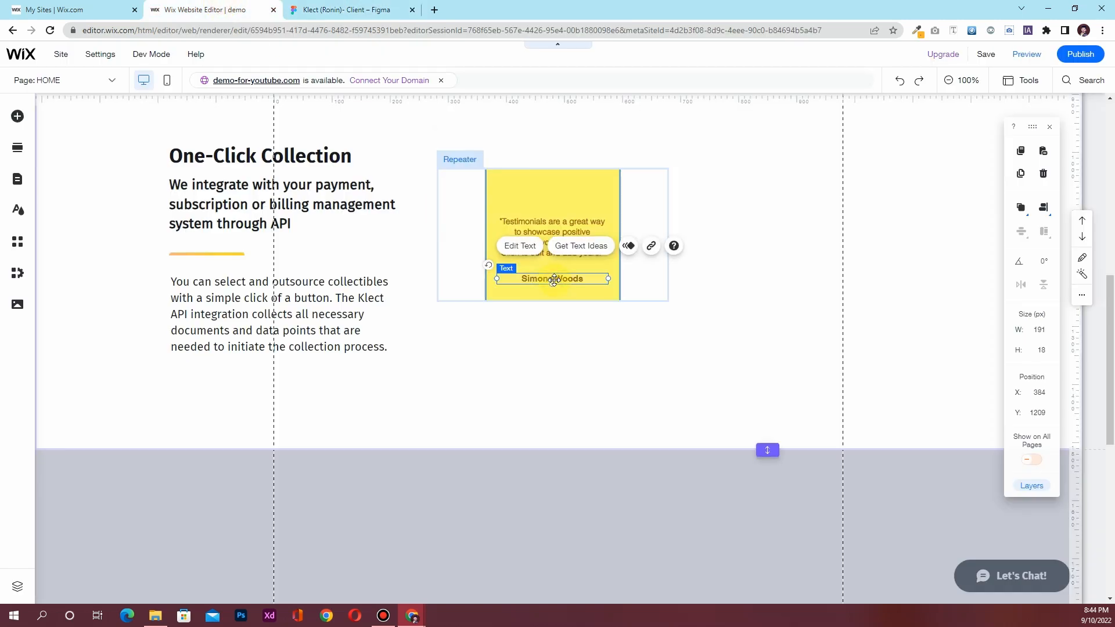
pyautogui.press('Delete')
# Widen the yellow card to 250 px and bring up its background colour choices
pyautogui.click(533, 189)
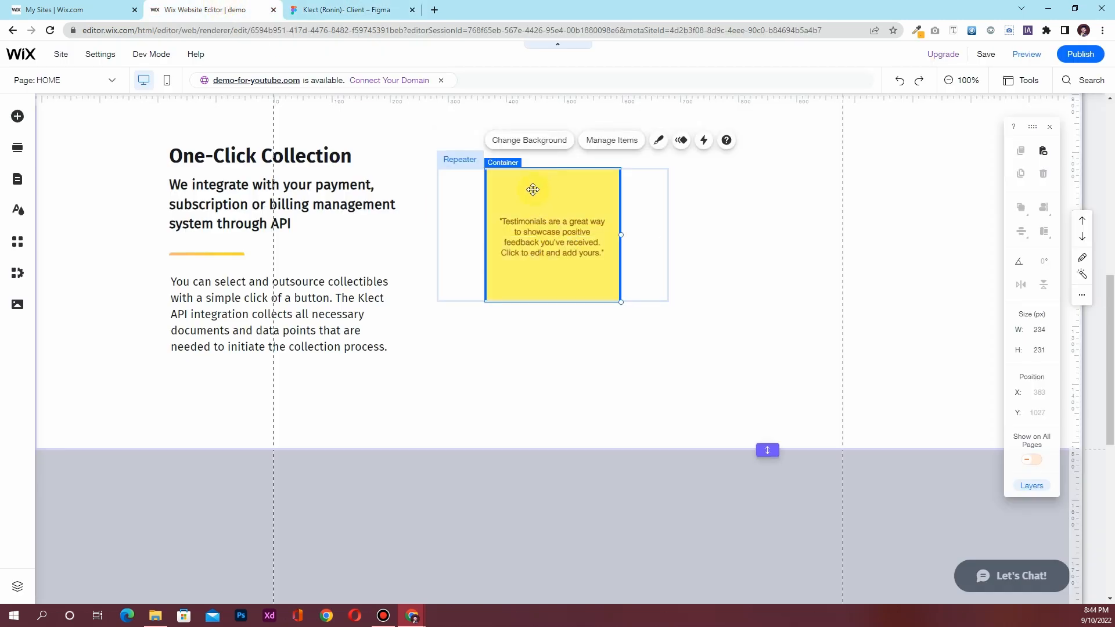
pyautogui.click(1033, 329)
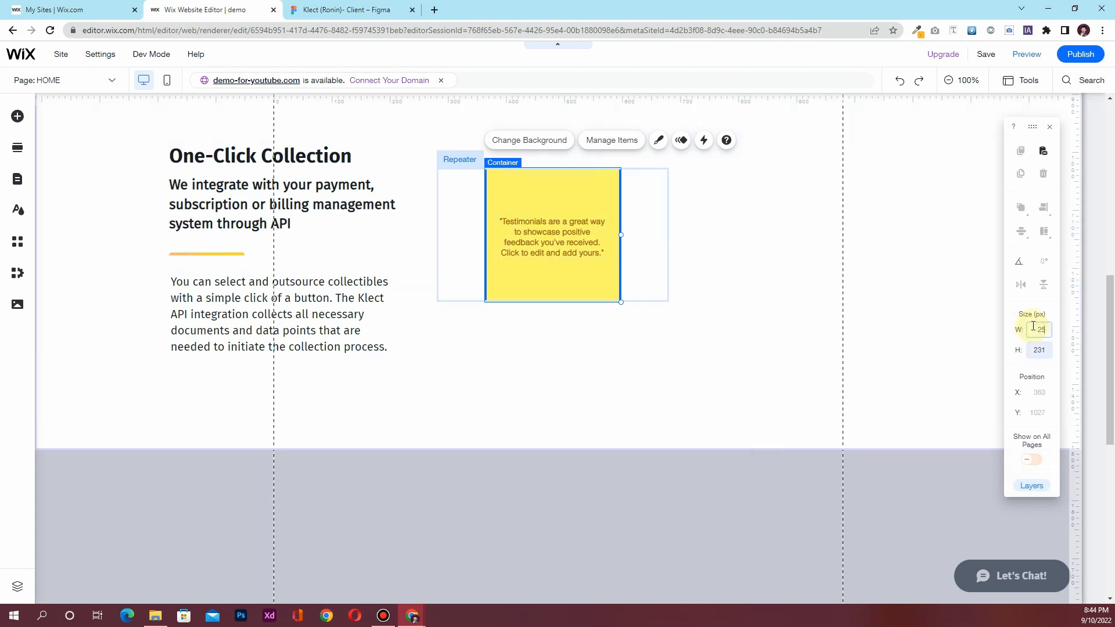
pyautogui.press('Return')
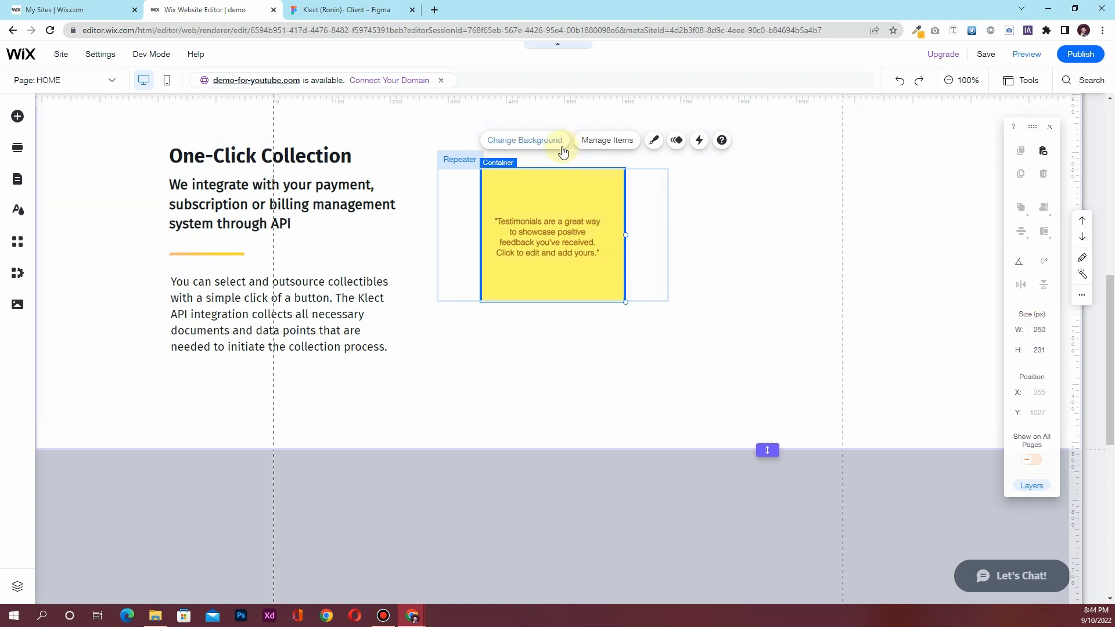
pyautogui.click(1039, 356)
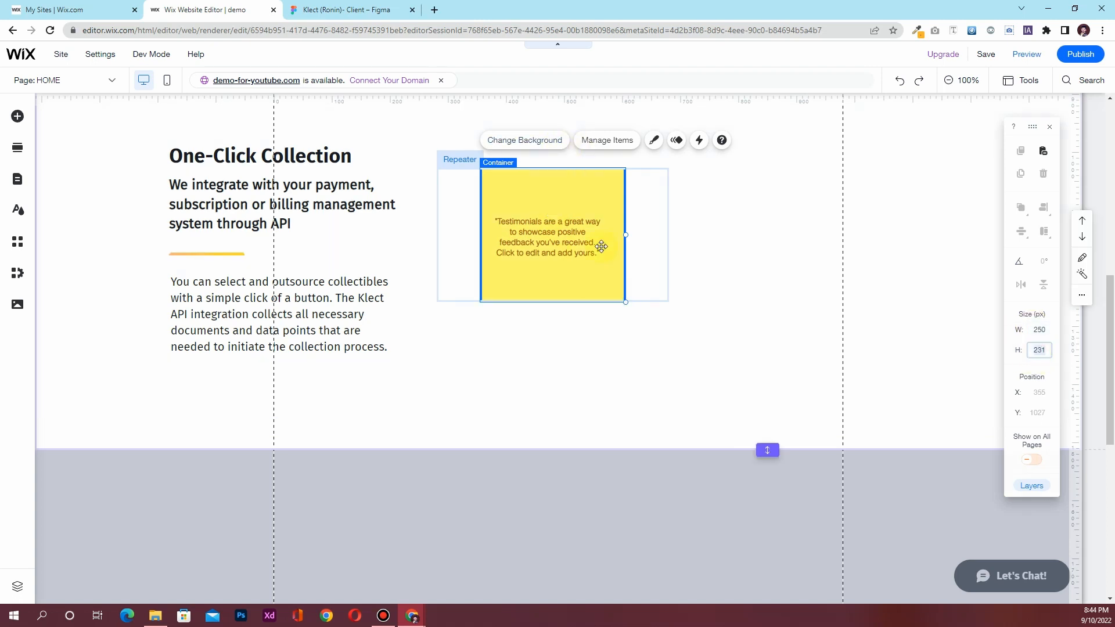
pyautogui.click(560, 241)
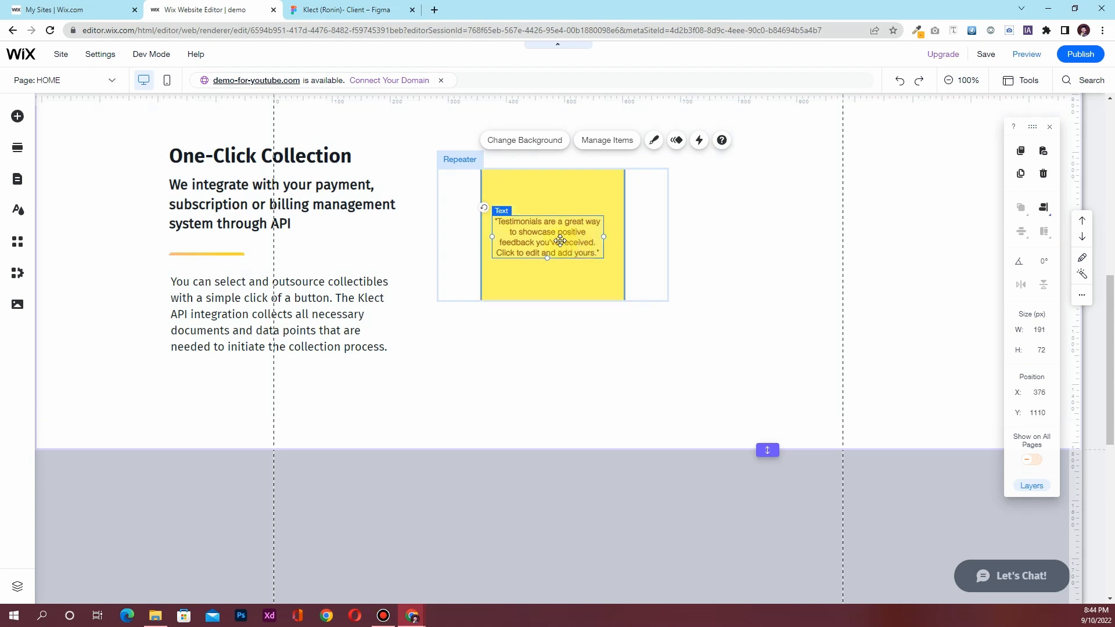
pyautogui.click(538, 178)
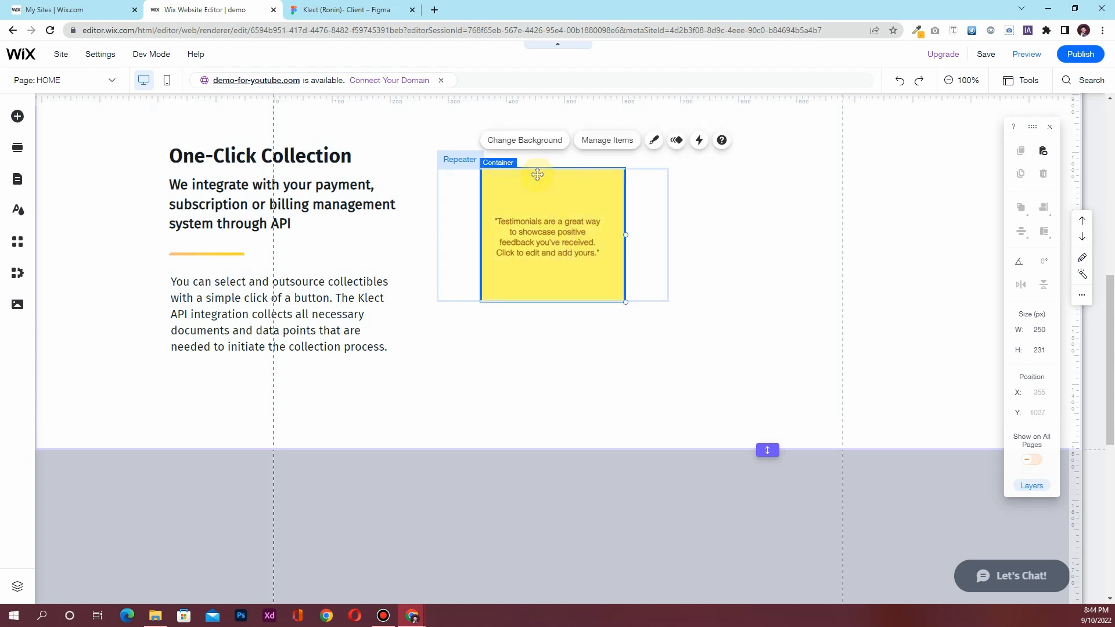
pyautogui.click(537, 144)
pyautogui.click(680, 290)
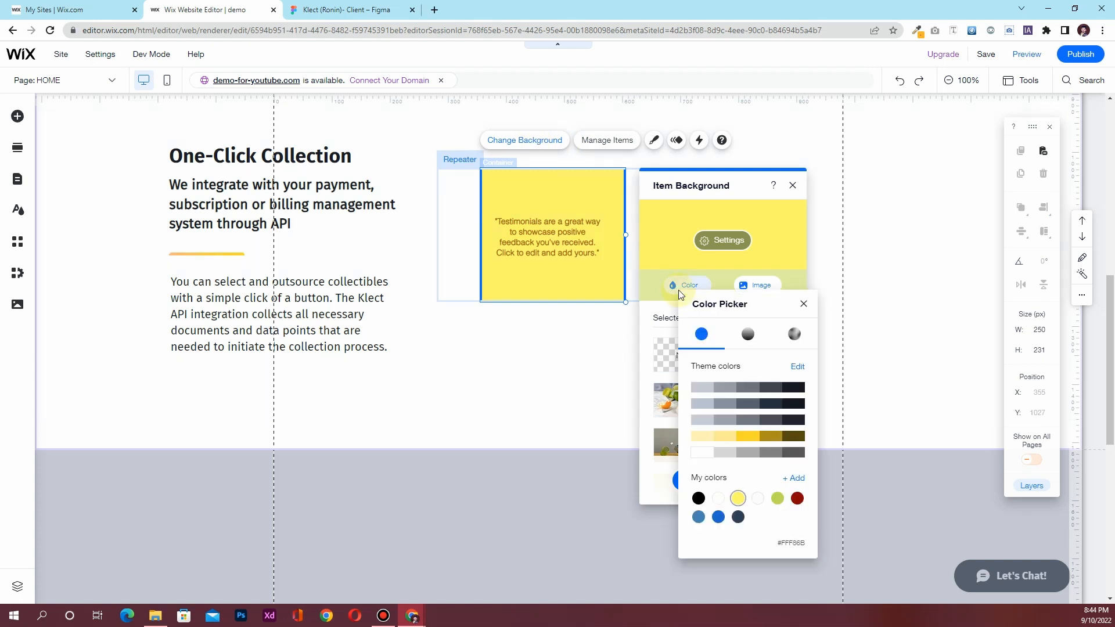
# Make the card background white and apply it to all items
pyautogui.click(702, 452)
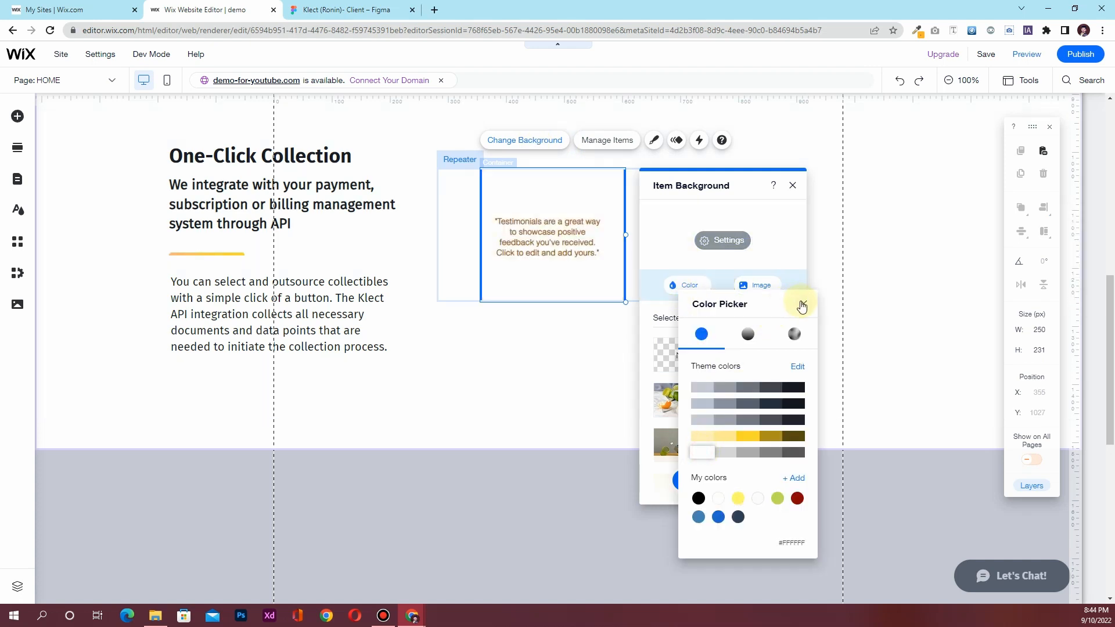
pyautogui.click(802, 305)
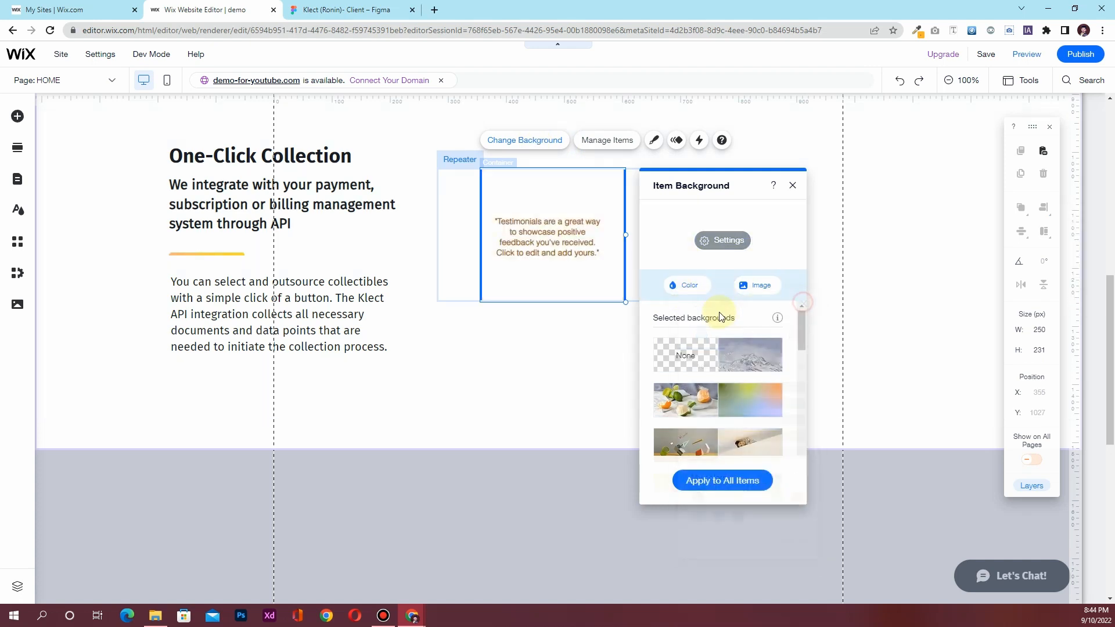
pyautogui.click(713, 487)
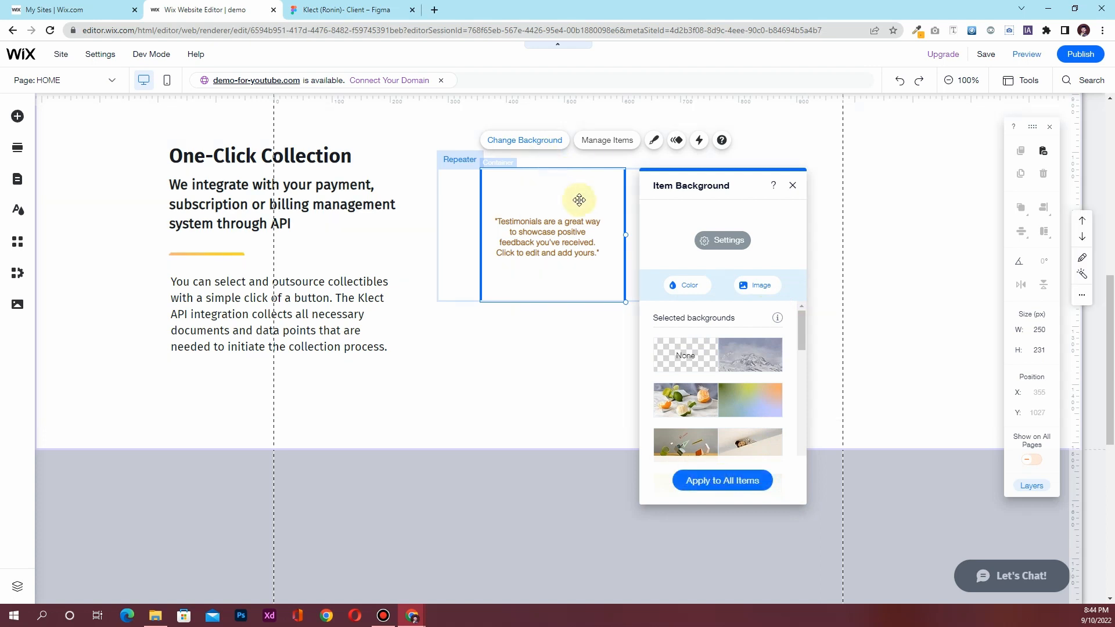
# Give the card a 2 px grey-blue border at 30% opacity
pyautogui.click(652, 143)
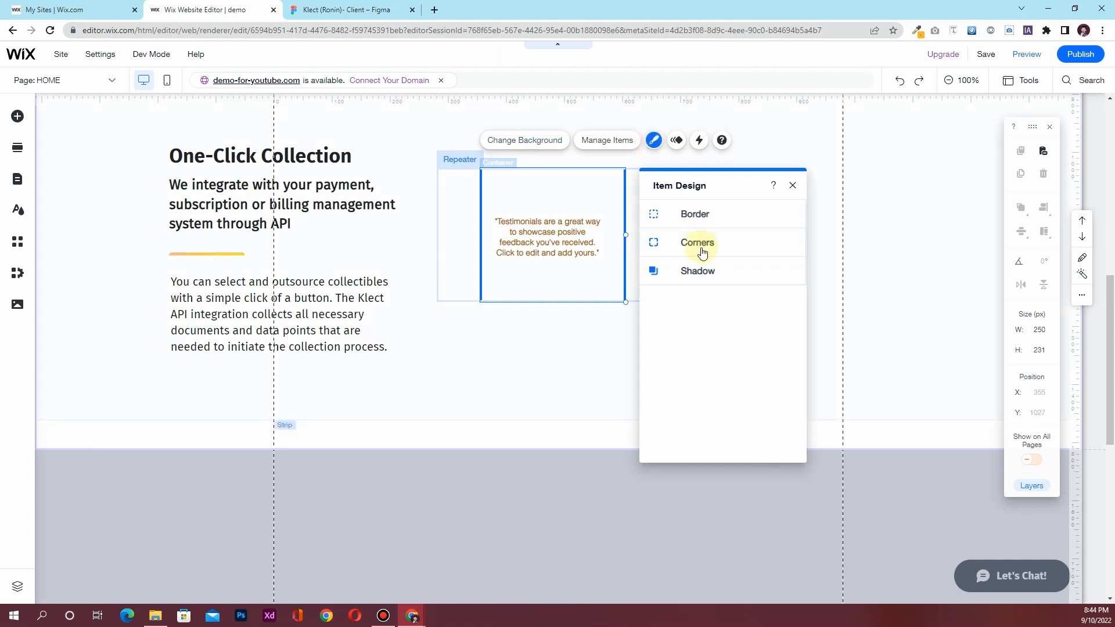
pyautogui.click(701, 215)
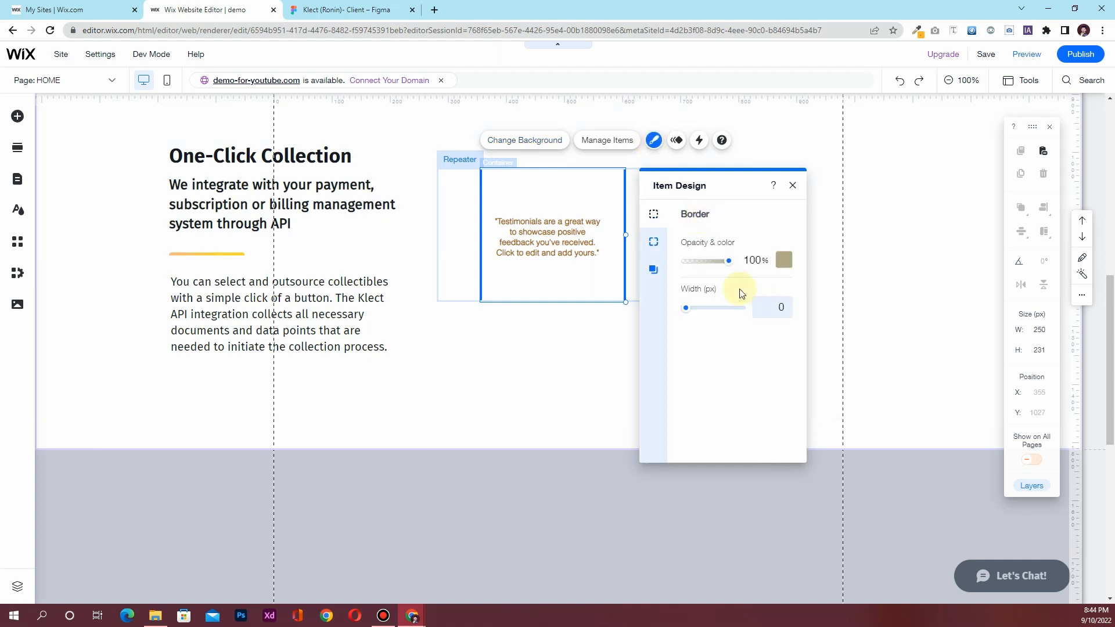
pyautogui.click(761, 305)
pyautogui.click(783, 260)
pyautogui.click(828, 348)
pyautogui.click(827, 348)
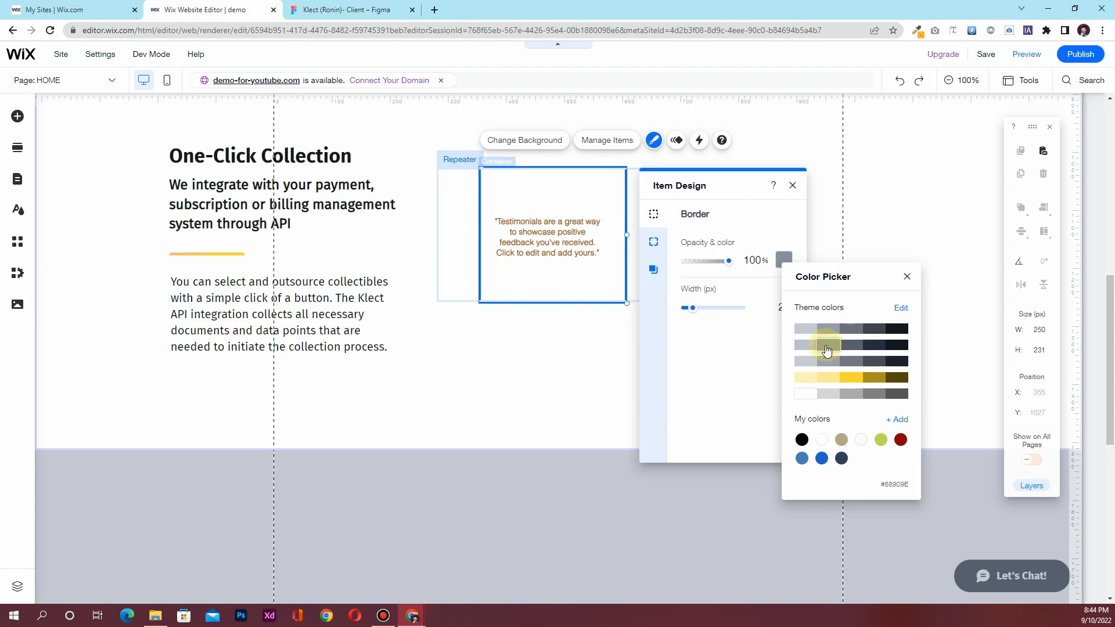
pyautogui.click(726, 273)
pyautogui.moveTo(730, 265); pyautogui.dragTo(708, 262)
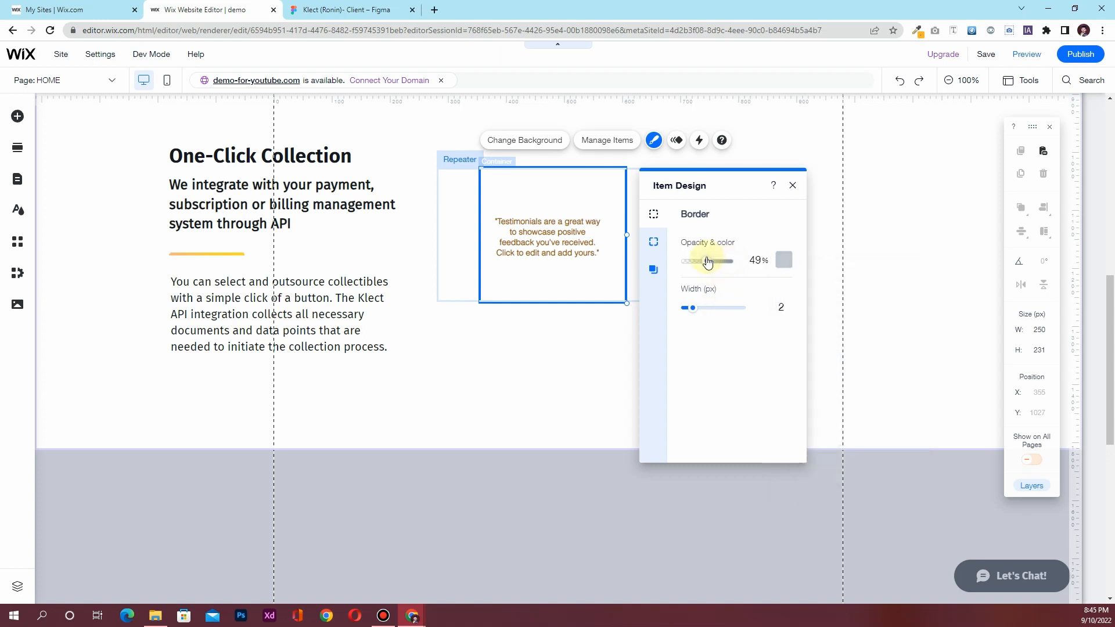
pyautogui.click(754, 259)
pyautogui.write('30')
pyautogui.press('Return')
# Move the testimonial text higher in the card and colour it near-black
pyautogui.click(564, 224)
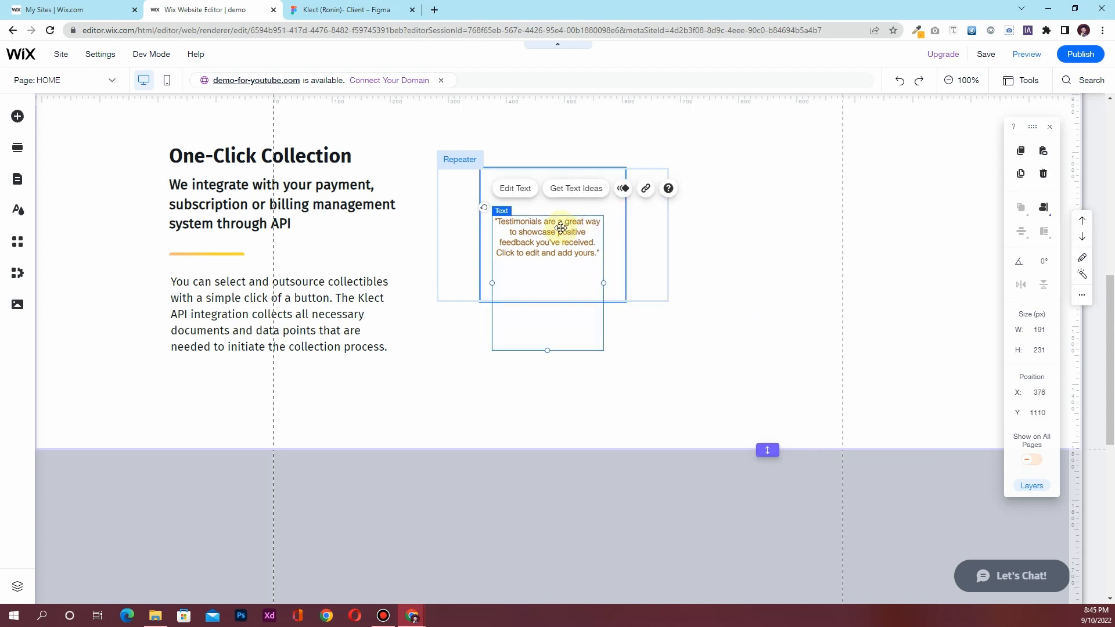
pyautogui.moveTo(565, 225); pyautogui.dragTo(566, 213)
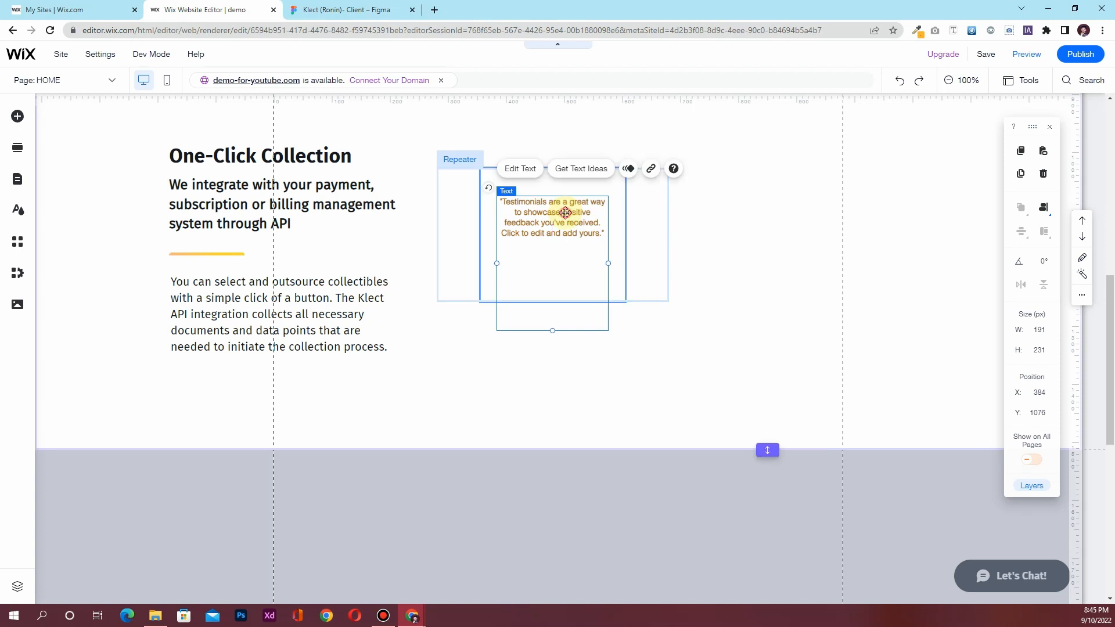
pyautogui.doubleClick(565, 213)
pyautogui.click(546, 270)
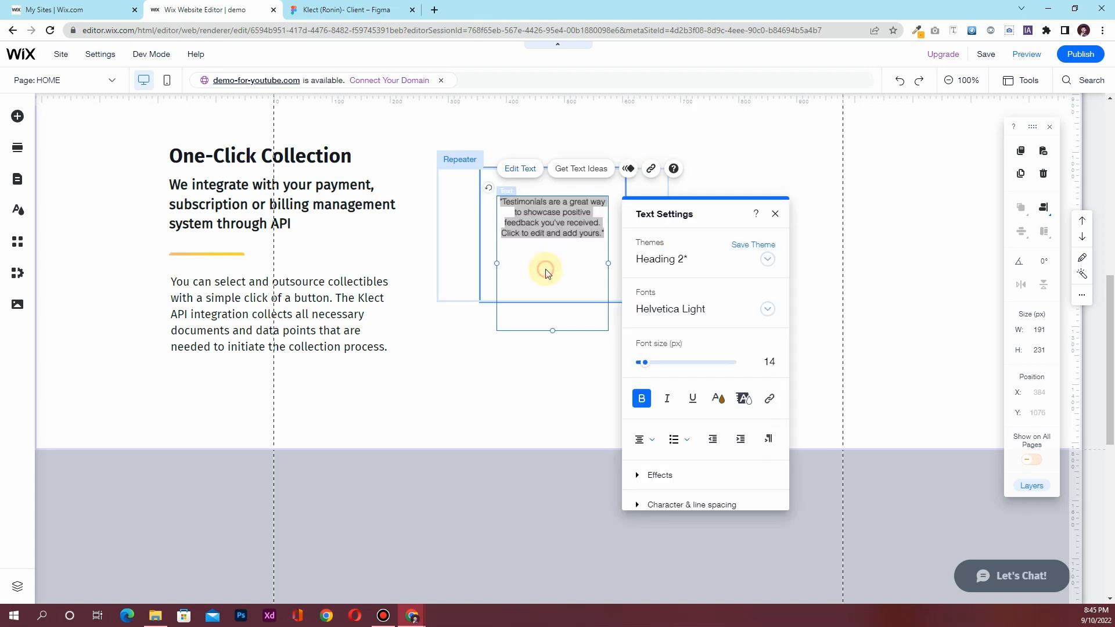
pyautogui.click(556, 232)
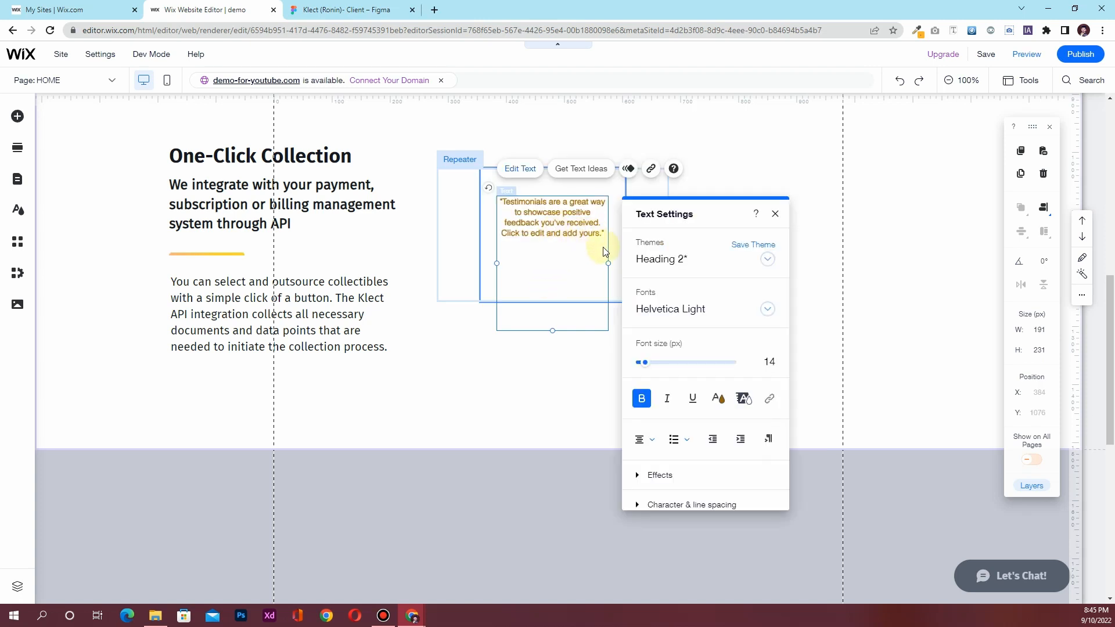
pyautogui.hotkey('ctrl', 'a')
pyautogui.click(717, 399)
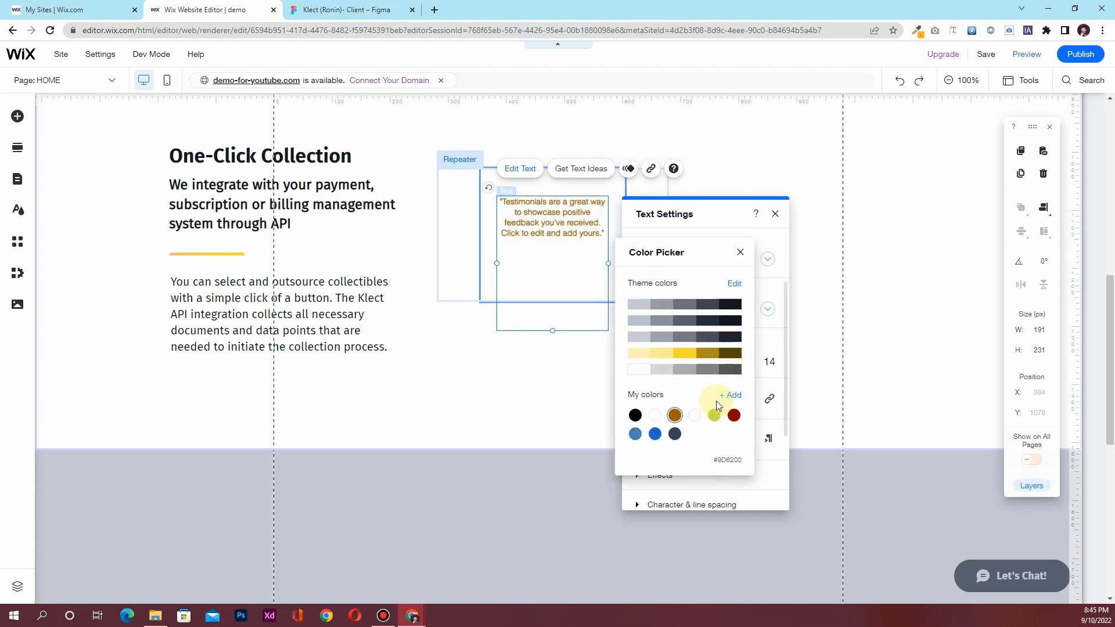
pyautogui.click(729, 306)
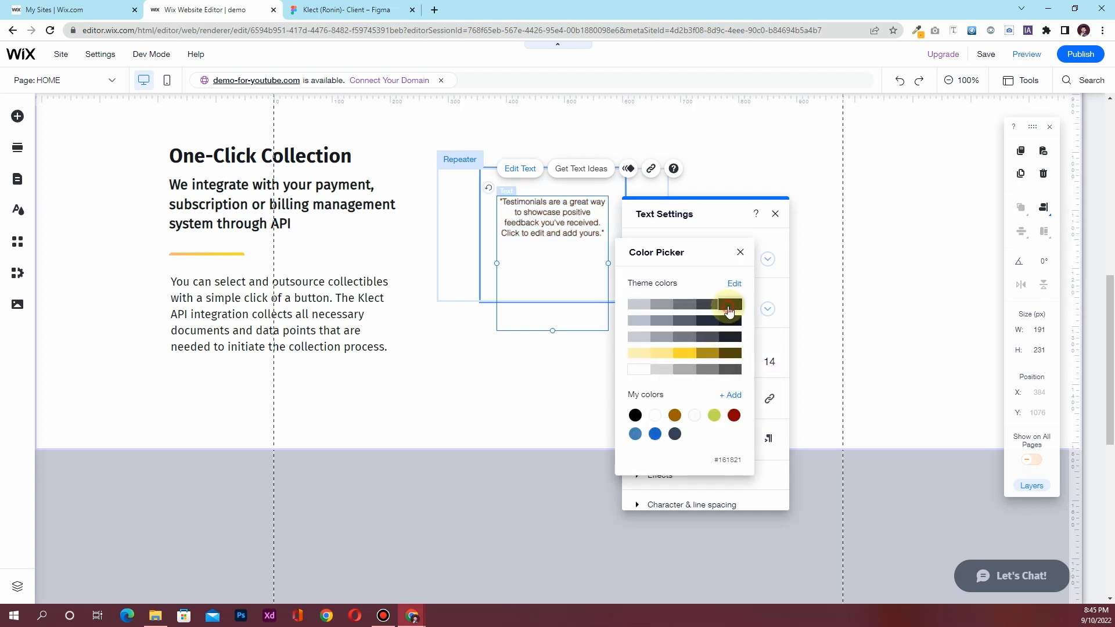
pyautogui.click(741, 255)
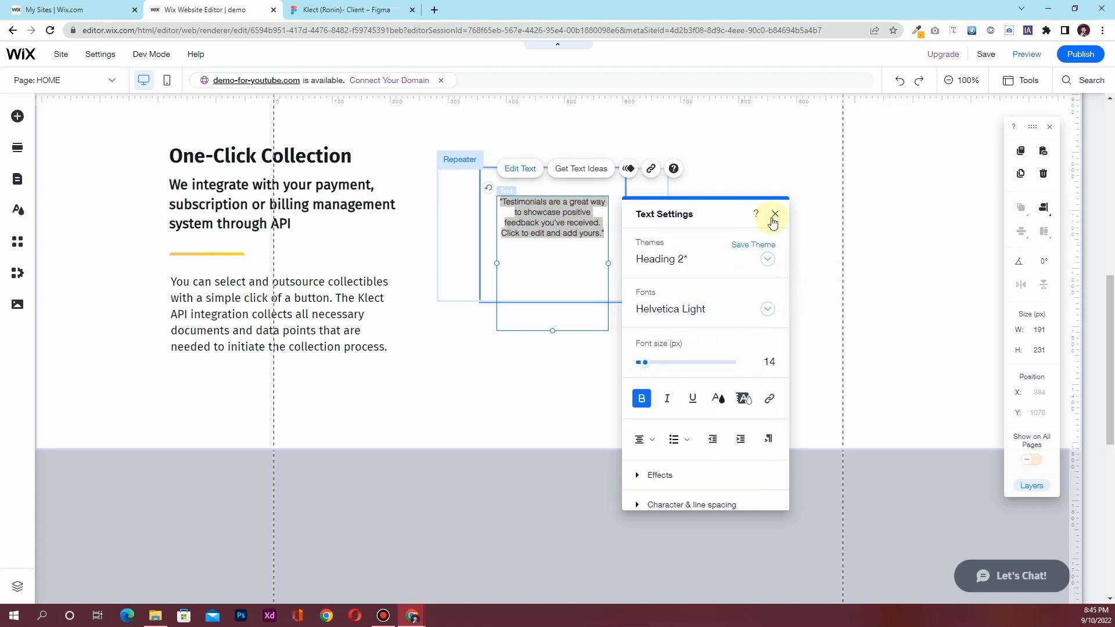
# Change the testimonial font to Fira Sans and turn off bold
pyautogui.click(707, 313)
pyautogui.scroll(5, 701, 405)
pyautogui.scroll(10, 704, 406)
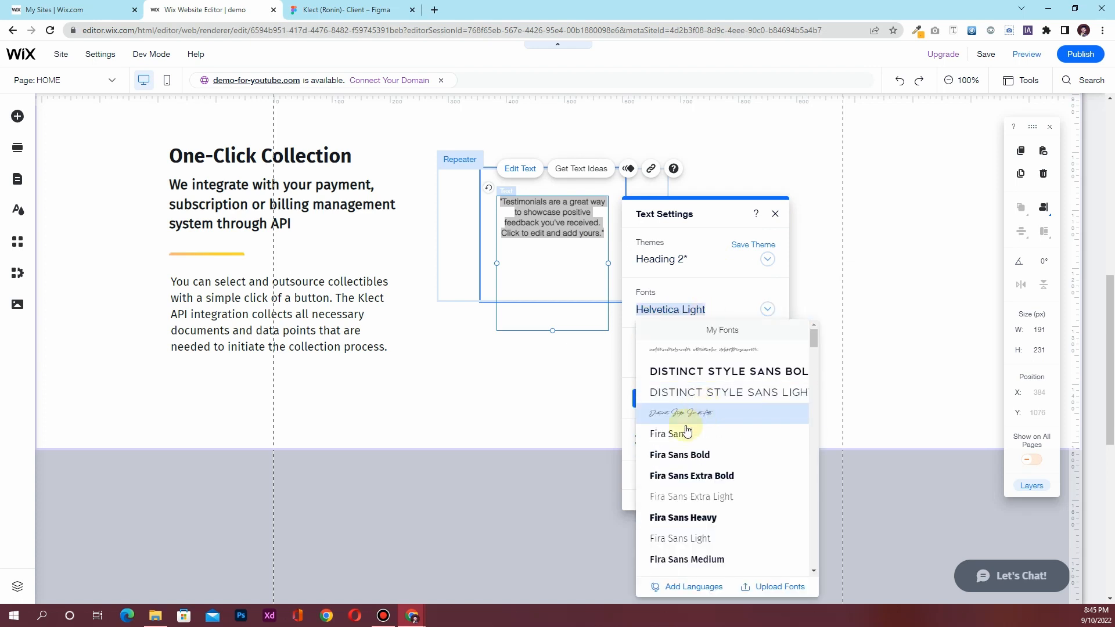
pyautogui.click(677, 434)
pyautogui.click(533, 220)
pyautogui.tripleClick(533, 219)
pyautogui.click(642, 398)
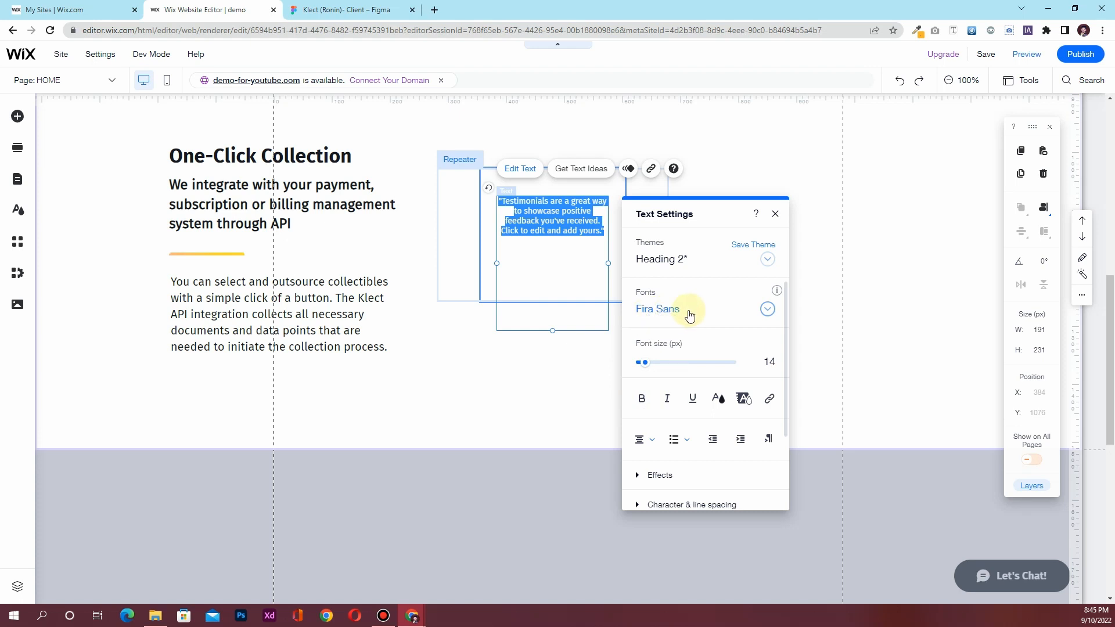
# Apply the Paragraph 1 text theme at 18 px, then bring up the Figma design
pyautogui.click(686, 259)
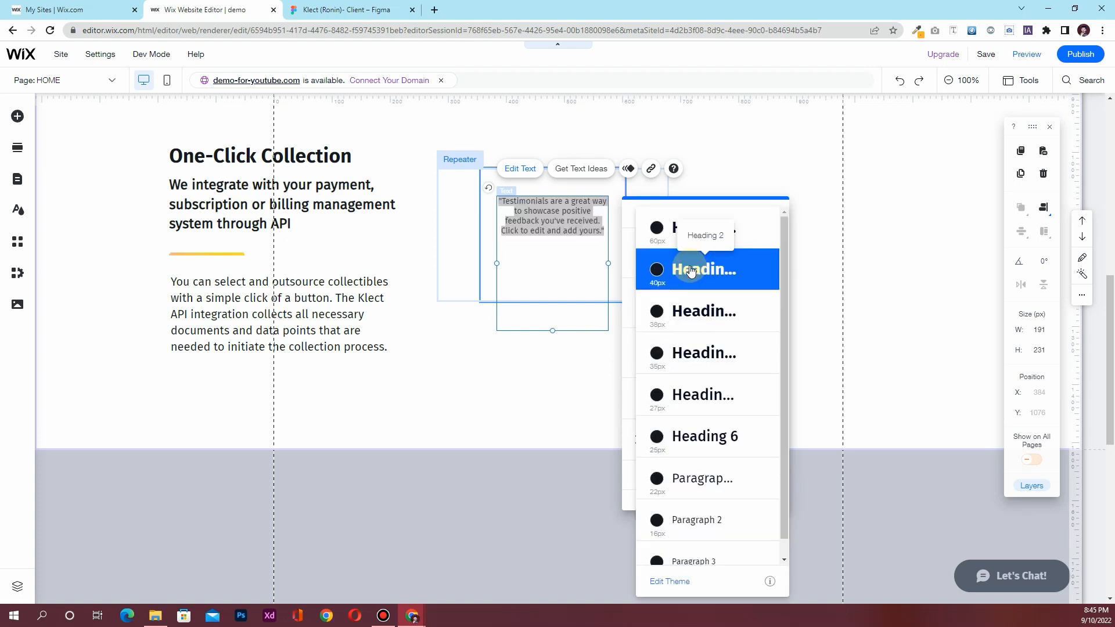
pyautogui.click(708, 490)
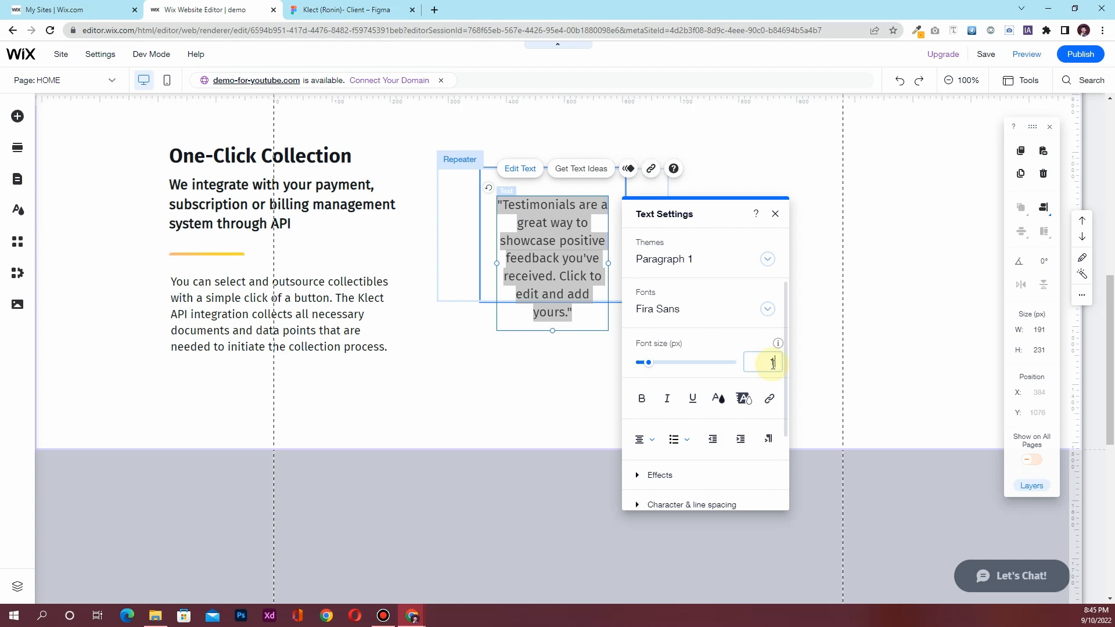
pyautogui.click(772, 364)
pyautogui.write('16')
pyautogui.press('Return')
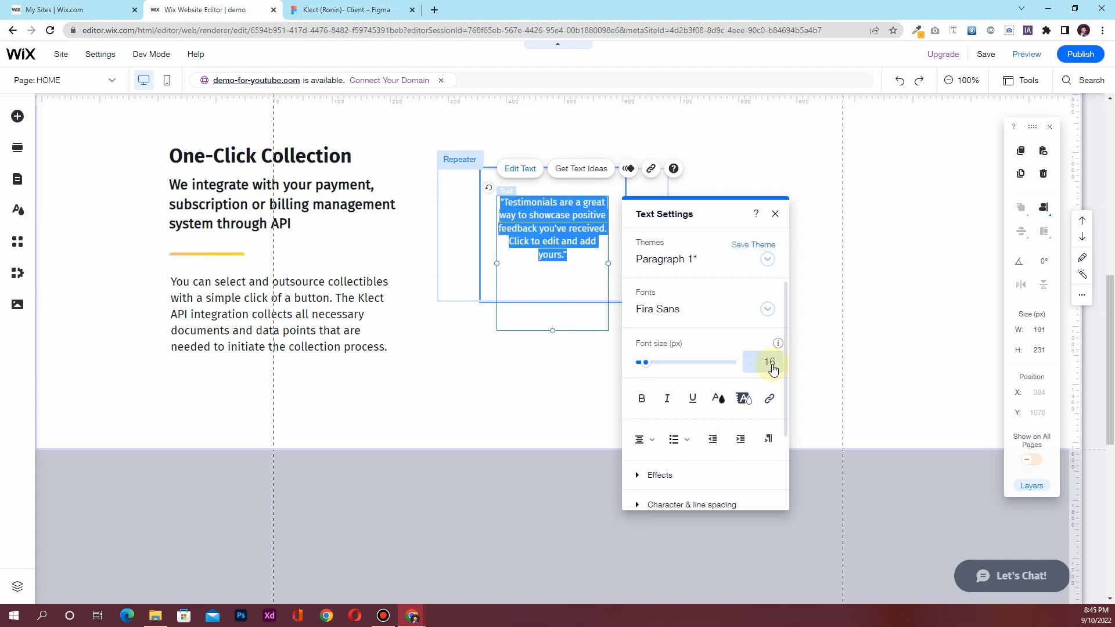
pyautogui.click(773, 366)
pyautogui.press('Return')
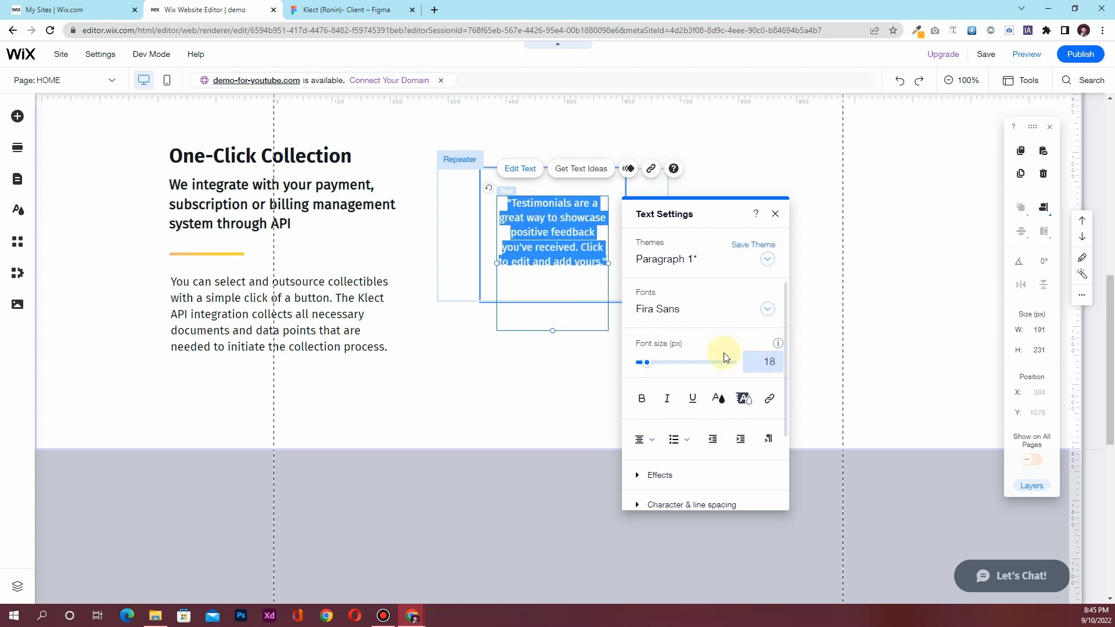
pyautogui.click(563, 248)
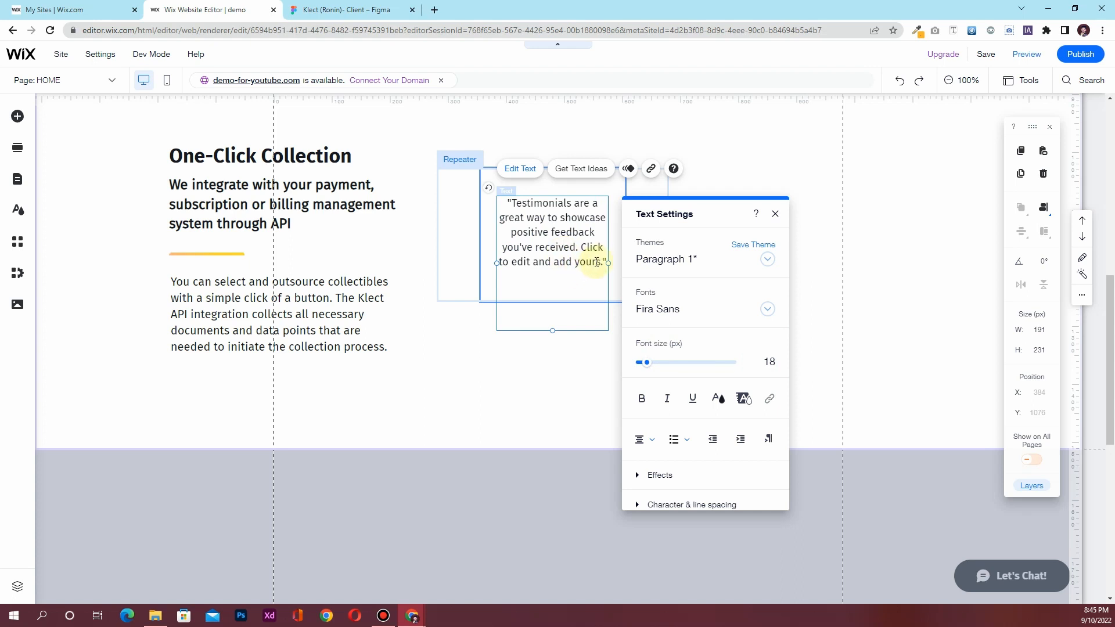
pyautogui.click(348, 10)
# Copy the QBO text content from Figma's Inspect panel and return to Wix
pyautogui.click(535, 296)
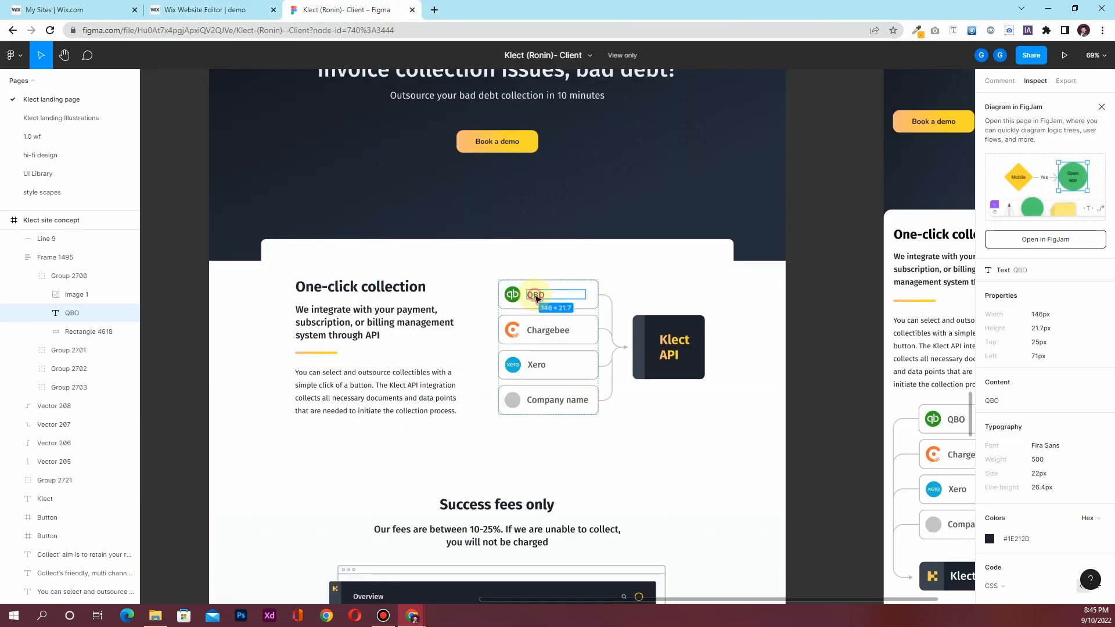
pyautogui.scroll(-3, 1032, 382)
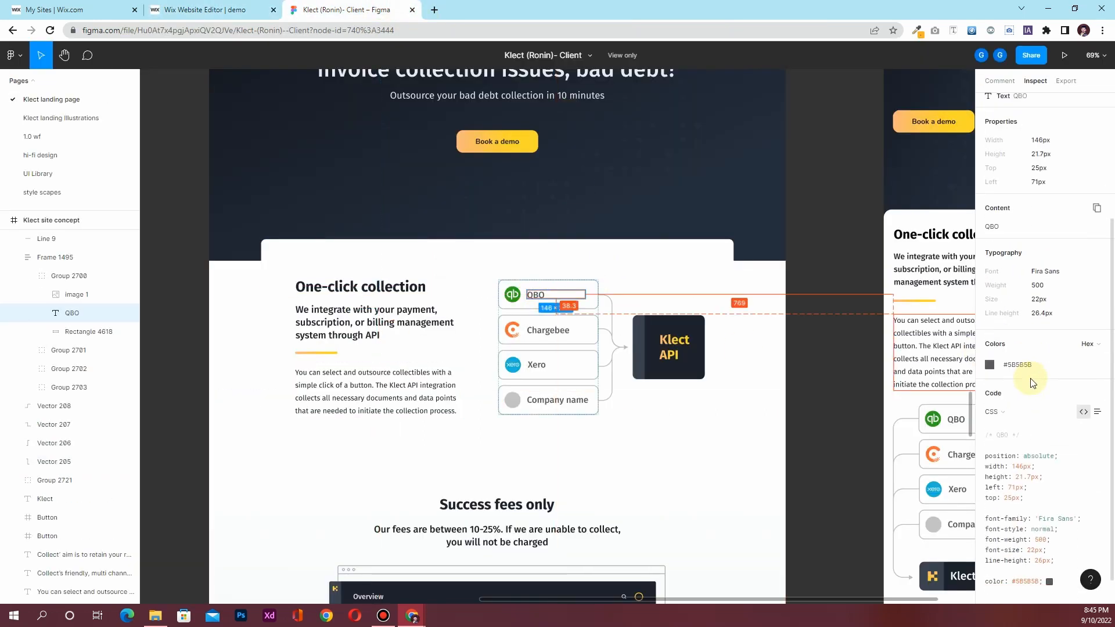
pyautogui.scroll(3, 1032, 380)
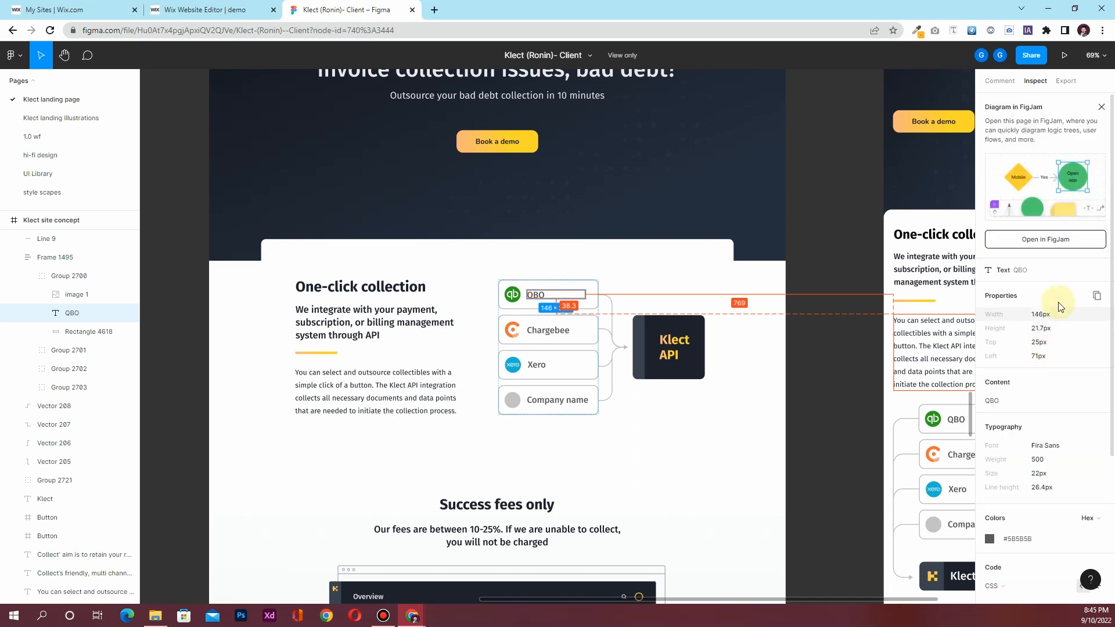
pyautogui.click(1095, 383)
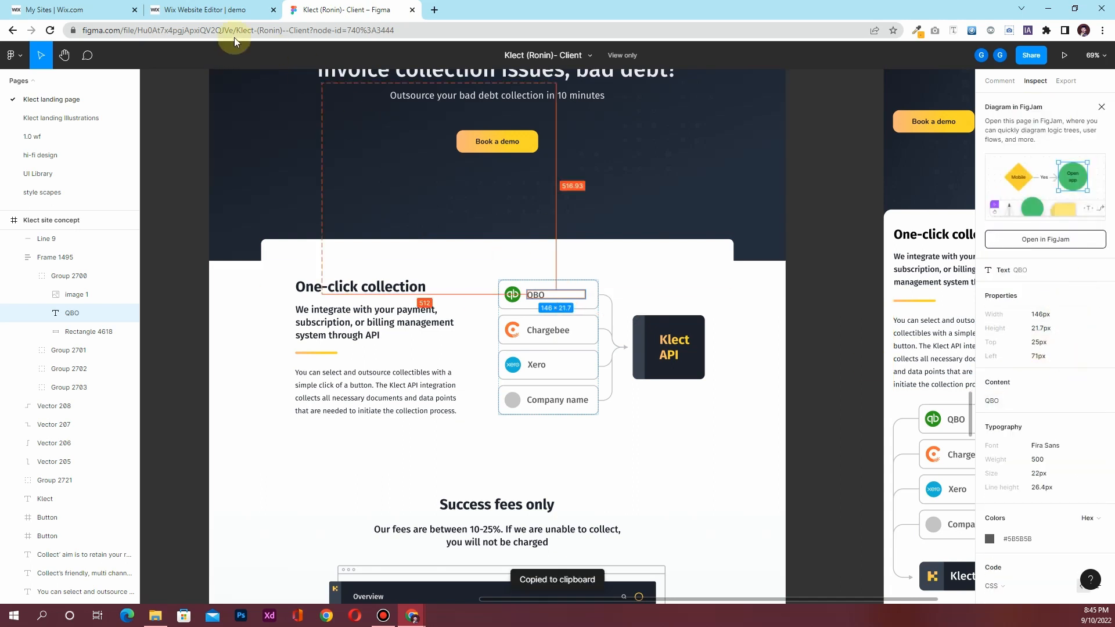
pyautogui.click(214, 10)
# Replace the card text with QBO, shrink the box to fit, and left-align it
pyautogui.hotkey('ctrl', 'a')
pyautogui.hotkey('ctrl', 'v')
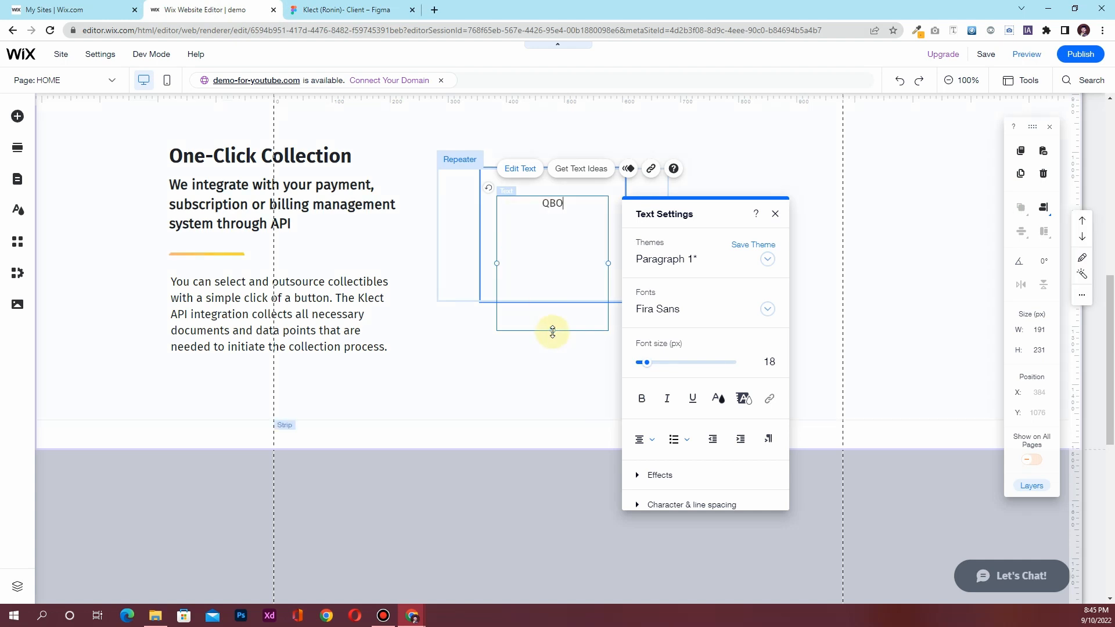
pyautogui.moveTo(548, 289); pyautogui.dragTo(552, 217)
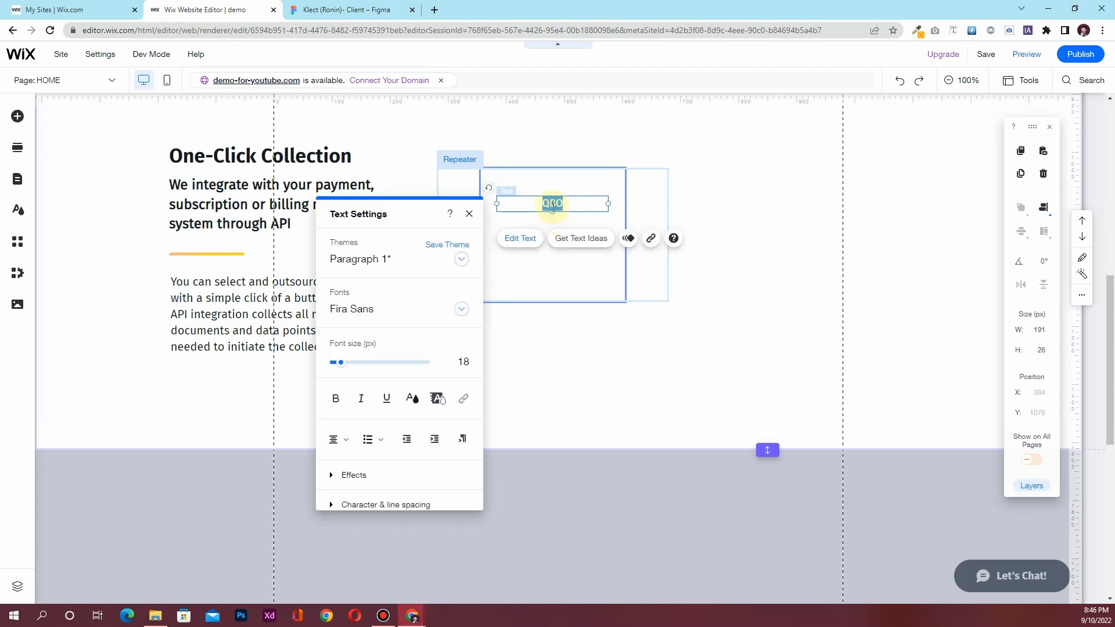
pyautogui.click(335, 439)
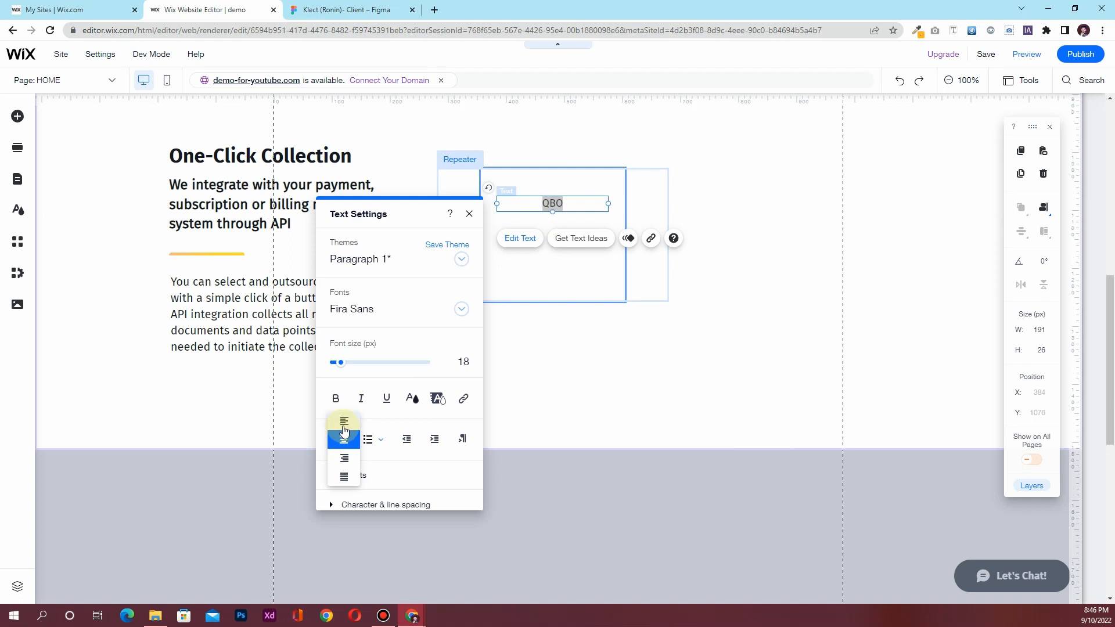
pyautogui.click(344, 423)
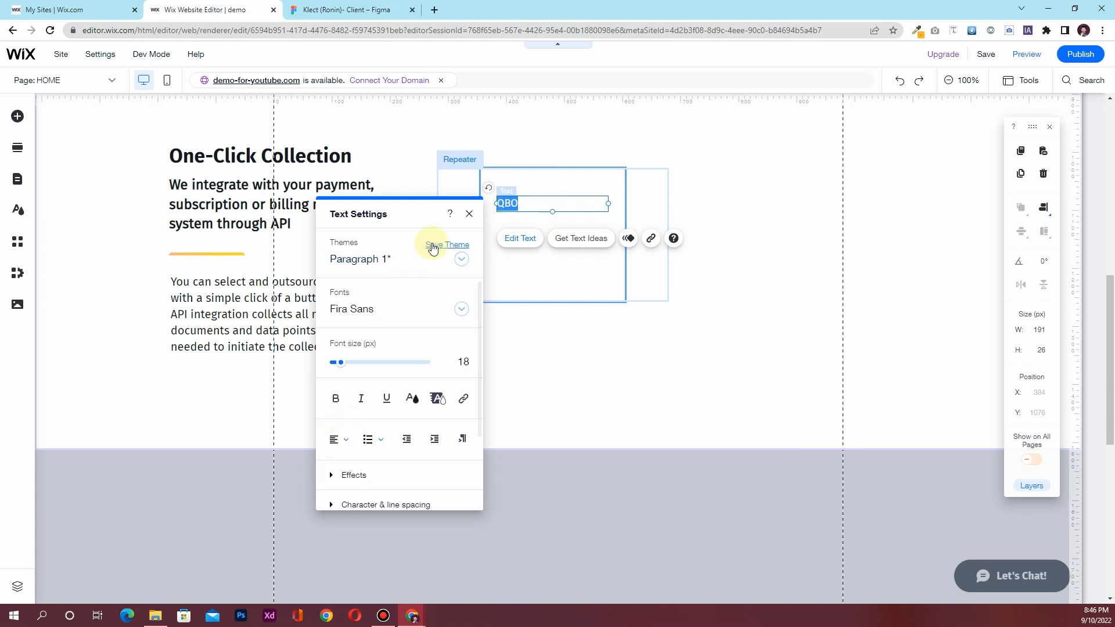
pyautogui.click(468, 214)
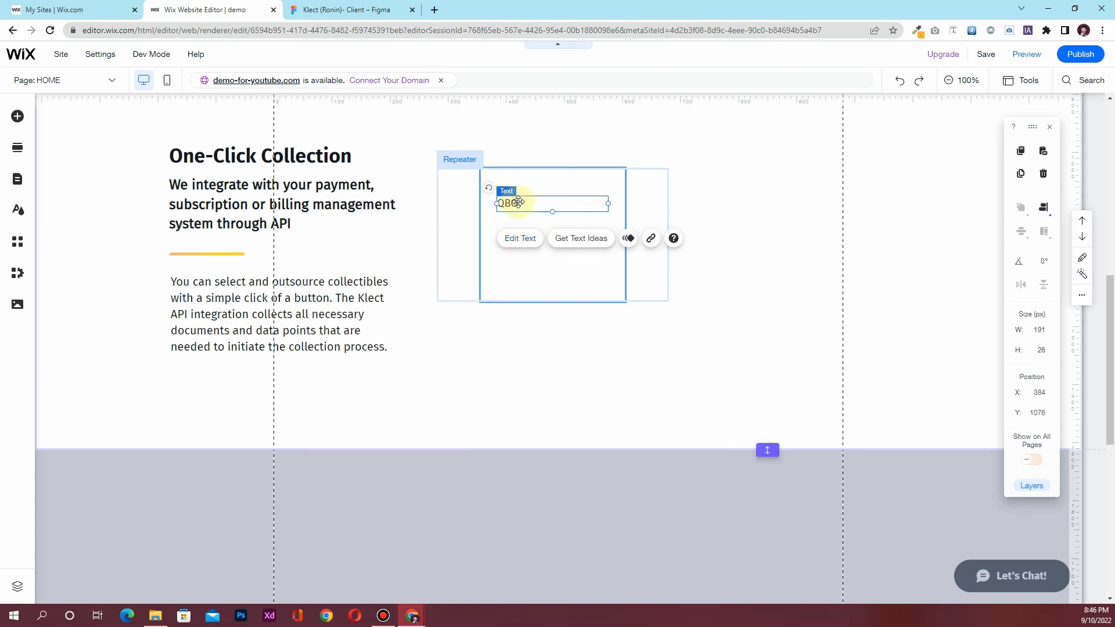
# Set the QBO text box width to 100 and shift it right in the card
pyautogui.click(1032, 335)
pyautogui.write('100')
pyautogui.press('Return')
pyautogui.moveTo(507, 202); pyautogui.dragTo(535, 204)
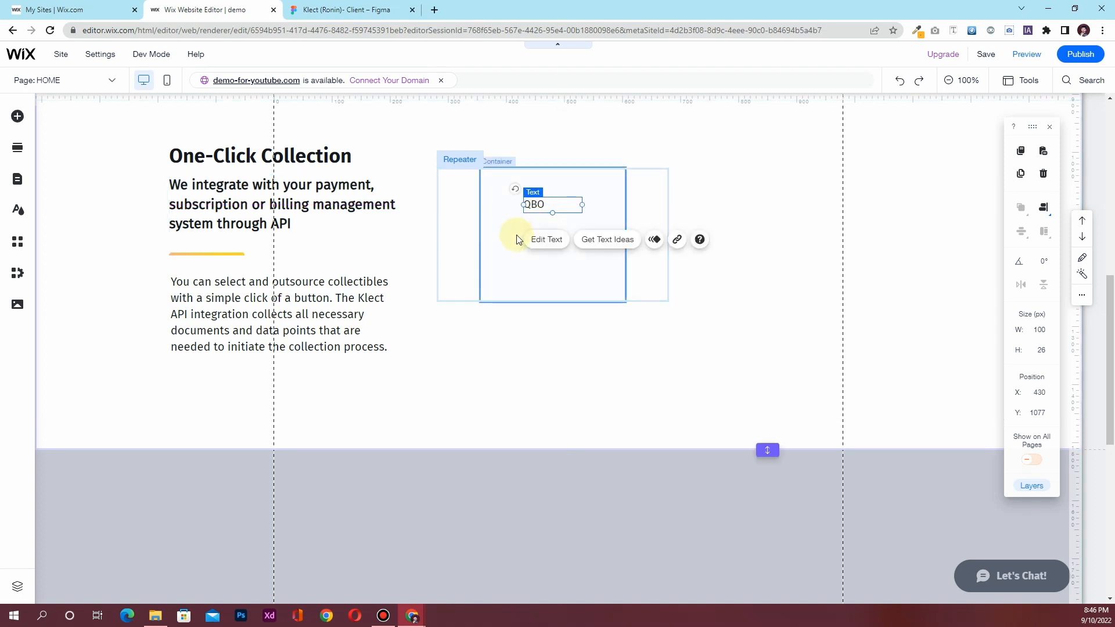
pyautogui.press('Escape')
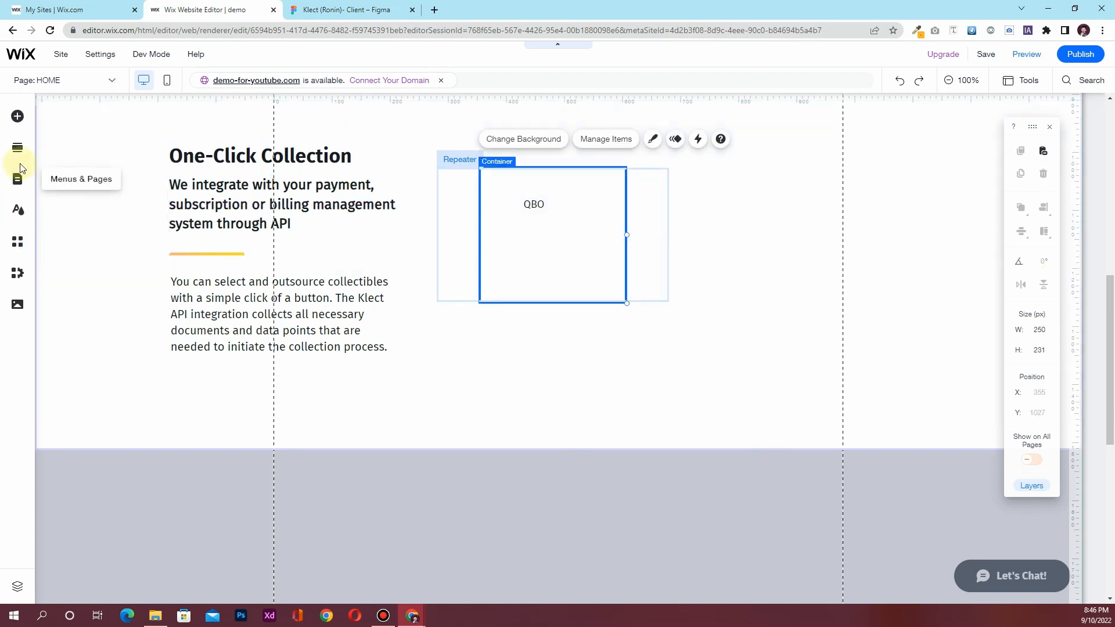
pyautogui.click(347, 10)
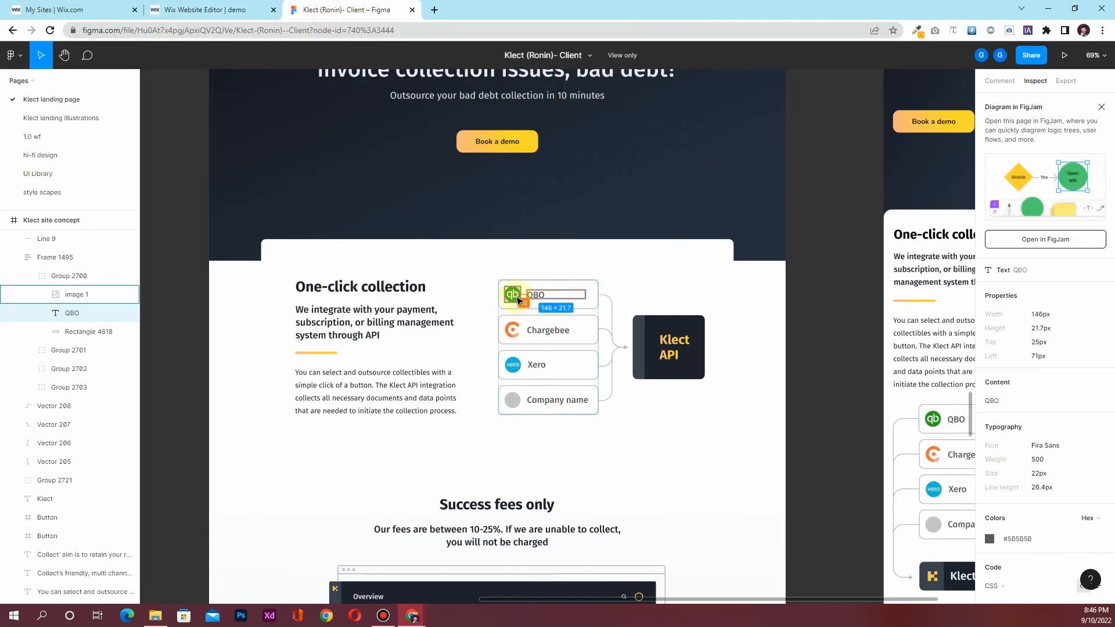
# Add the QuickBooks logo 1.png from site media and place it left of QBO
pyautogui.click(209, 10)
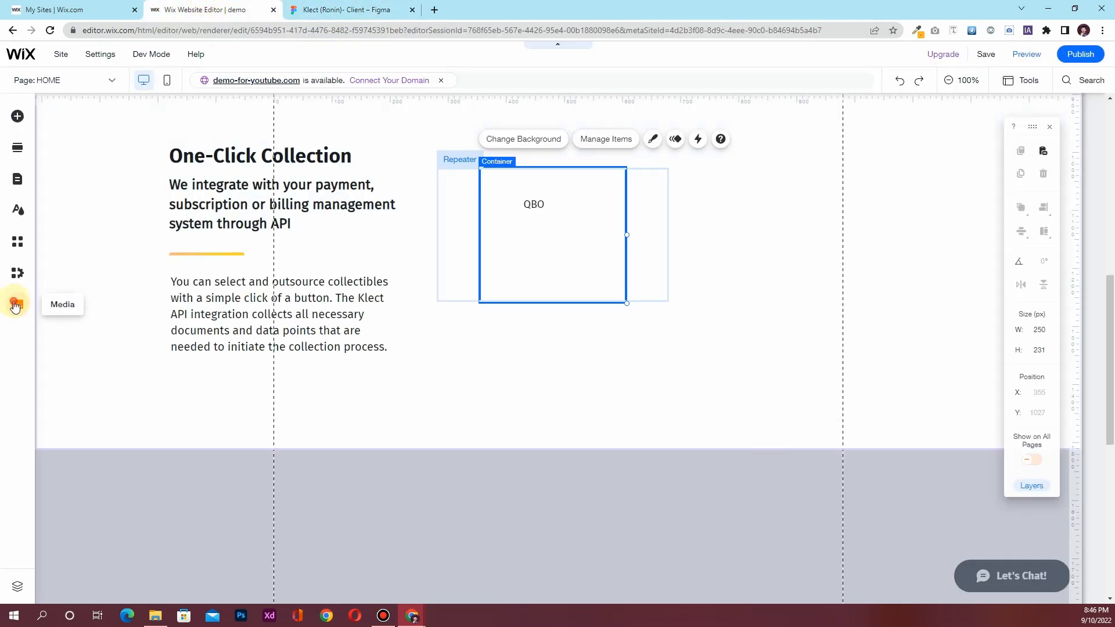
pyautogui.click(17, 305)
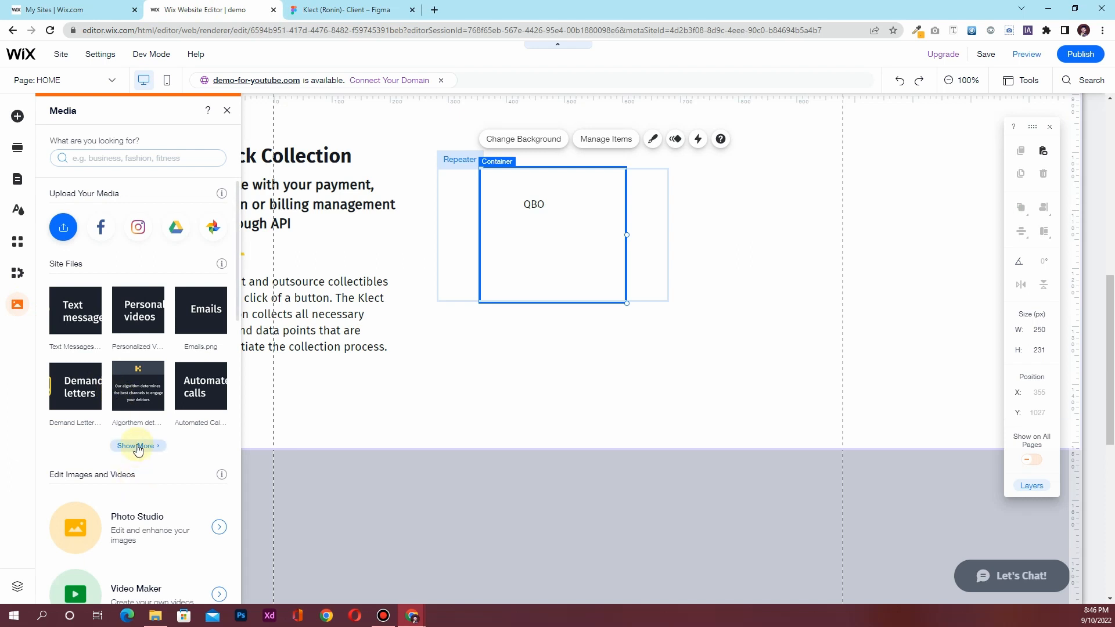
pyautogui.click(137, 446)
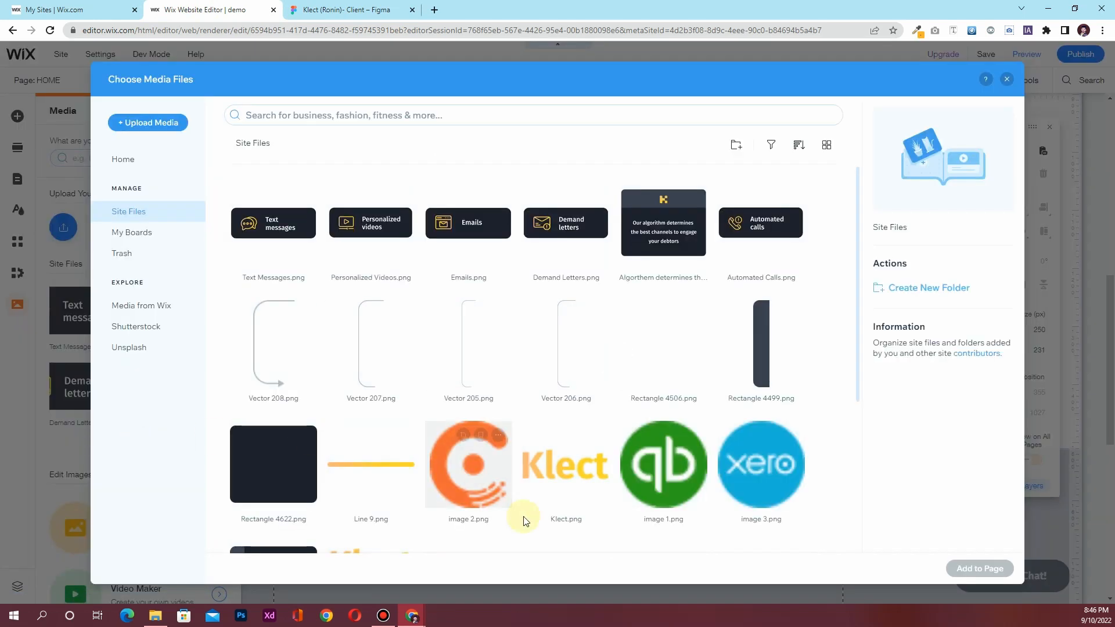
pyautogui.click(643, 495)
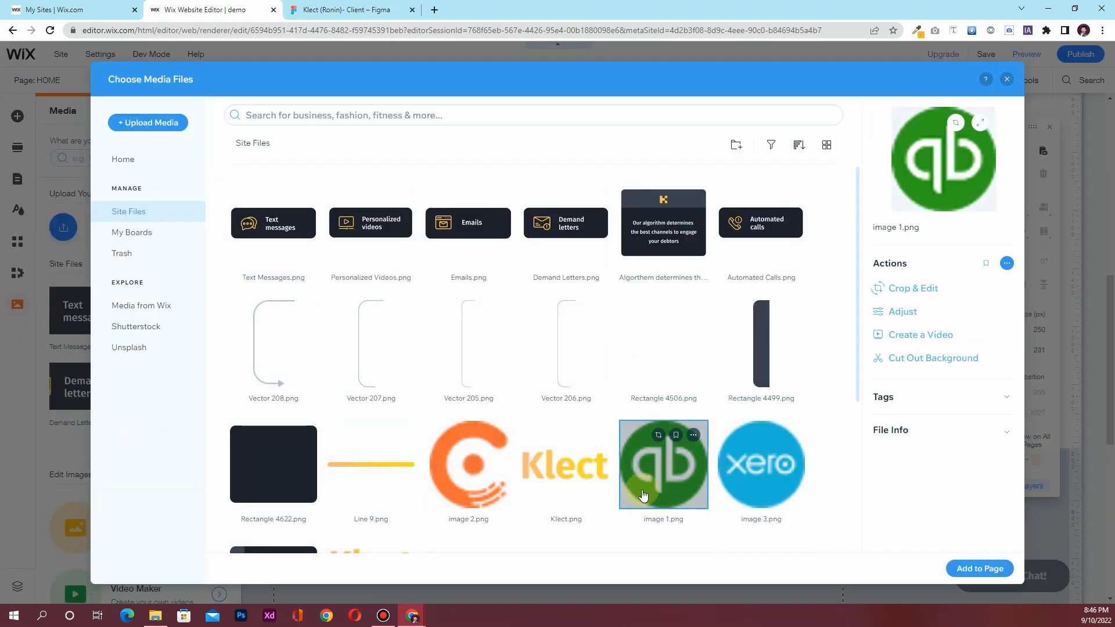
pyautogui.click(971, 568)
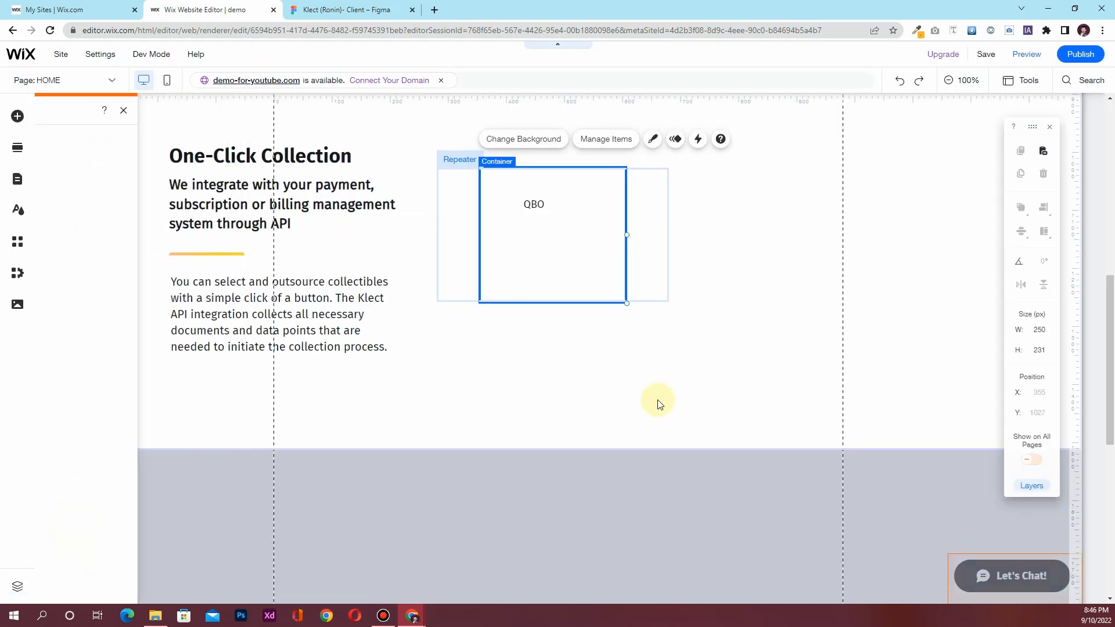
pyautogui.moveTo(550, 247); pyautogui.dragTo(509, 205)
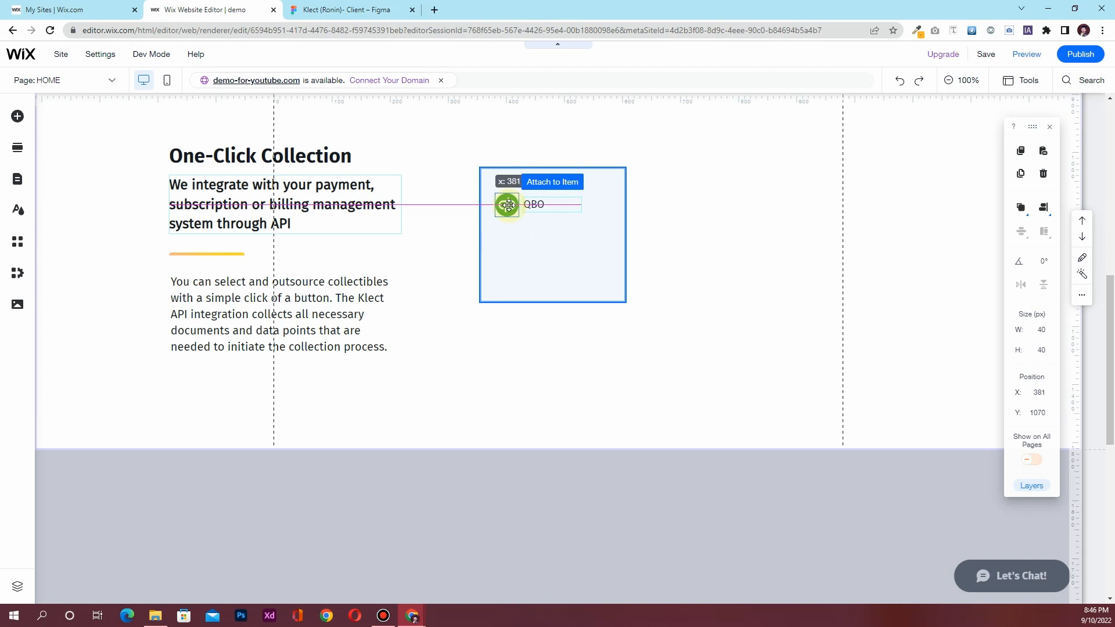
pyautogui.moveTo(509, 209); pyautogui.dragTo(509, 209)
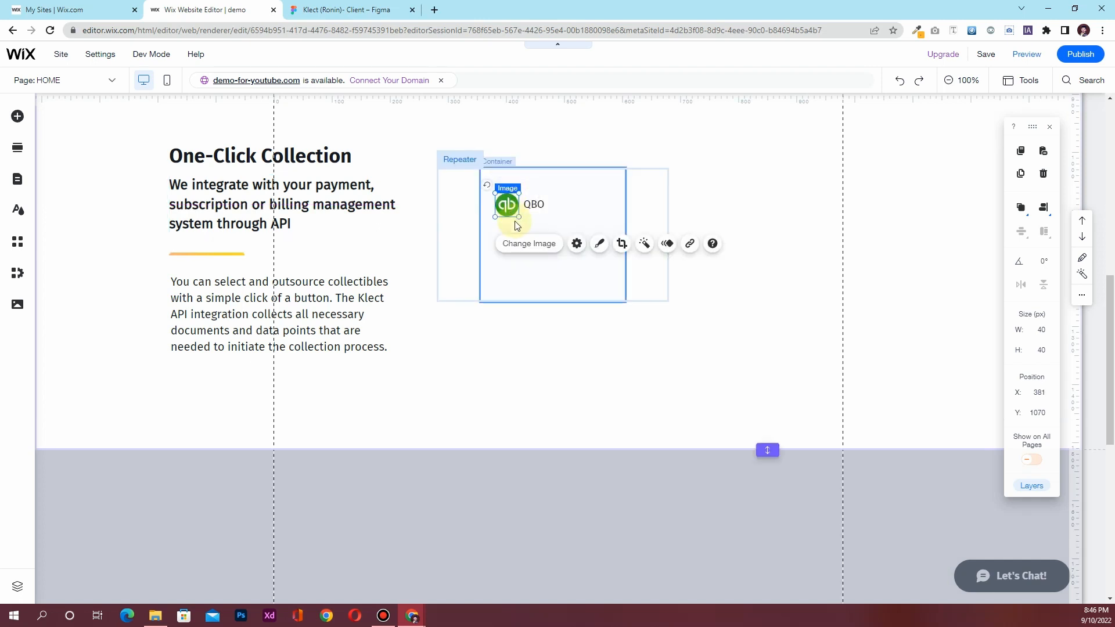
# Set the QBO label text to 20 px and bold
pyautogui.click(559, 218)
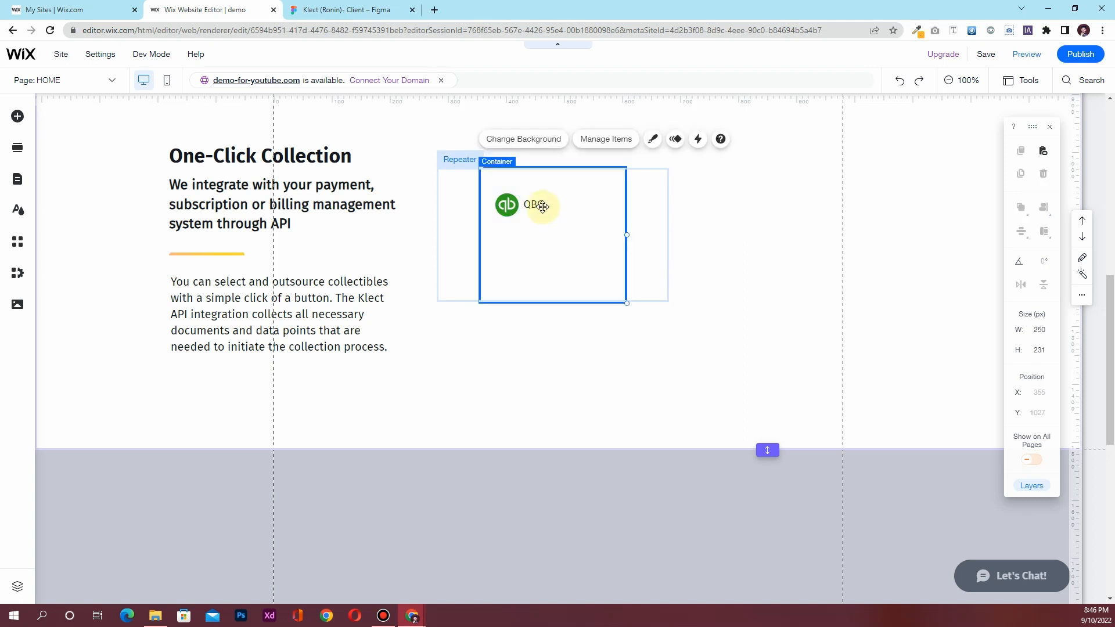
pyautogui.doubleClick(541, 205)
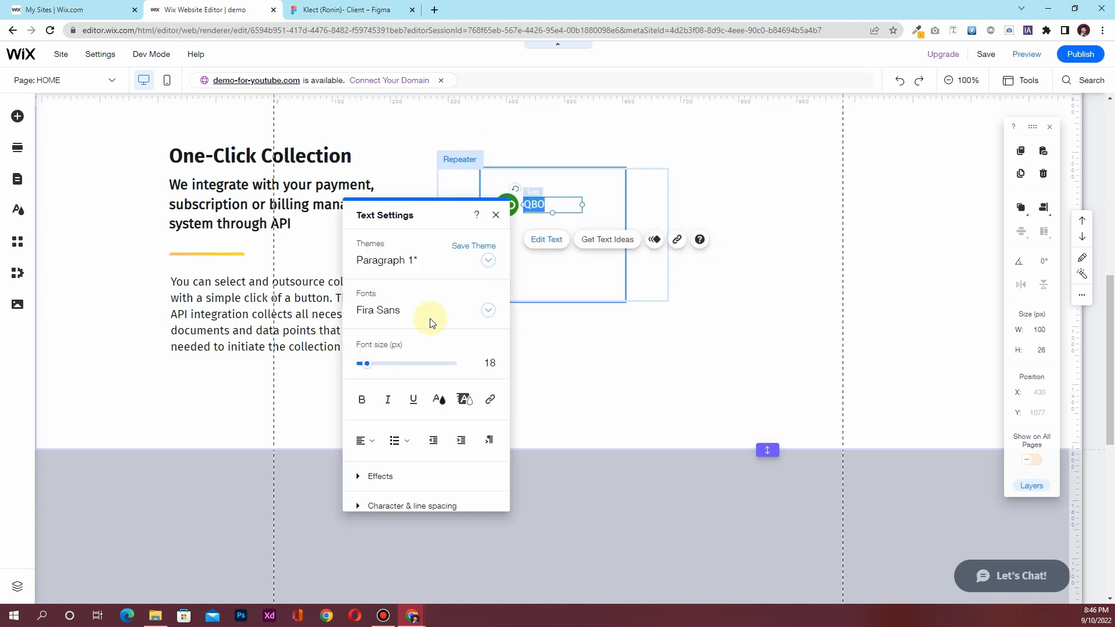
pyautogui.click(488, 361)
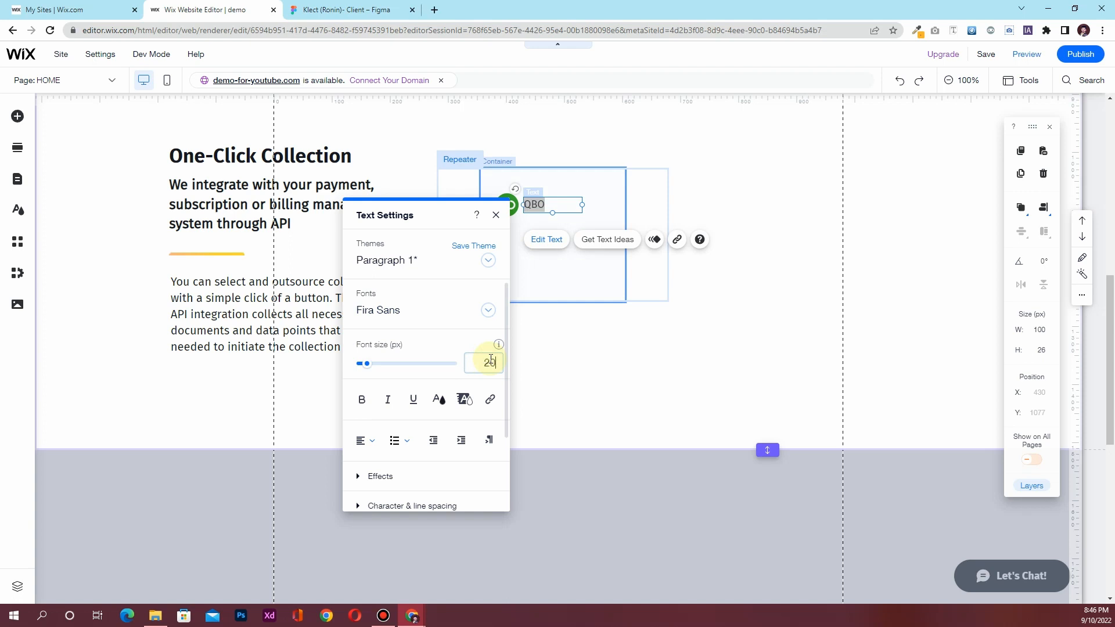
pyautogui.press('Return')
pyautogui.click(362, 399)
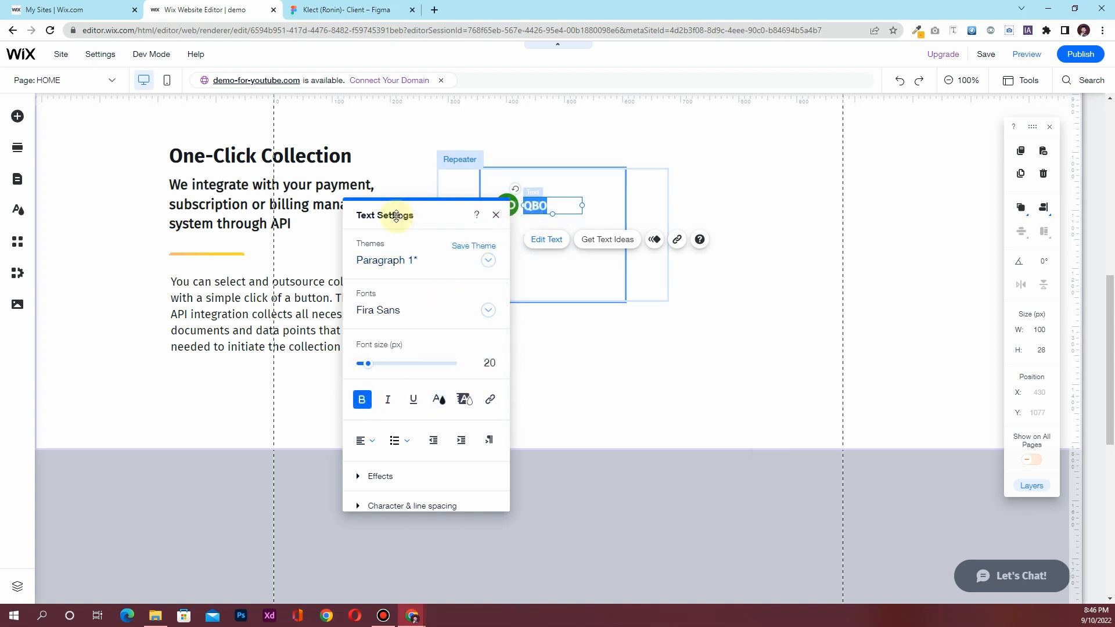
pyautogui.click(548, 282)
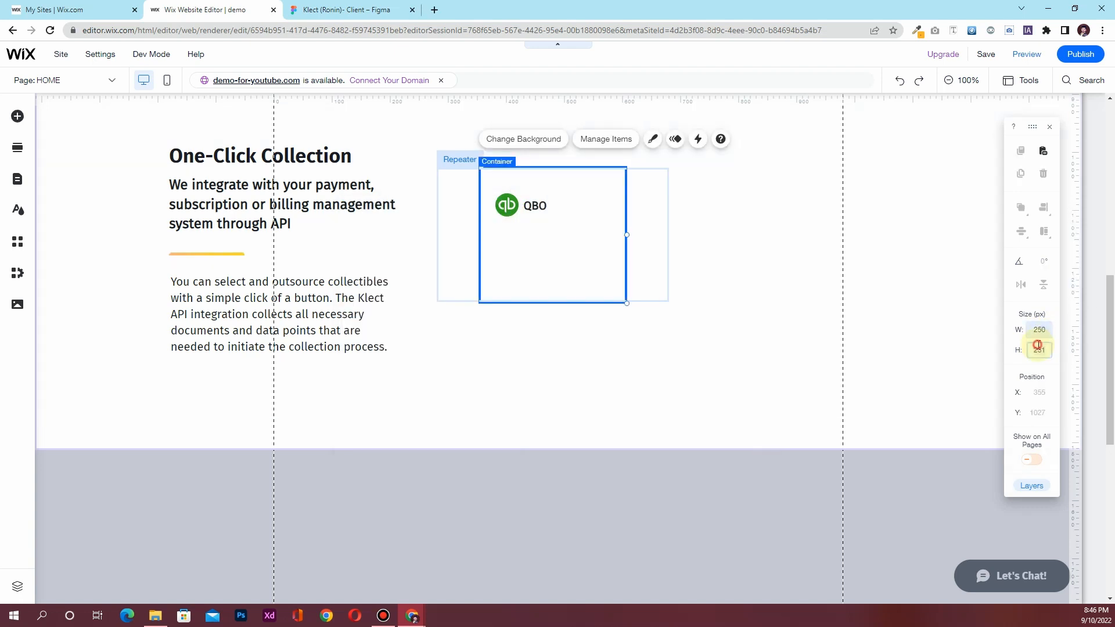
# Move the logo and QBO up together and shrink the card to 60 px tall
pyautogui.press('Return')
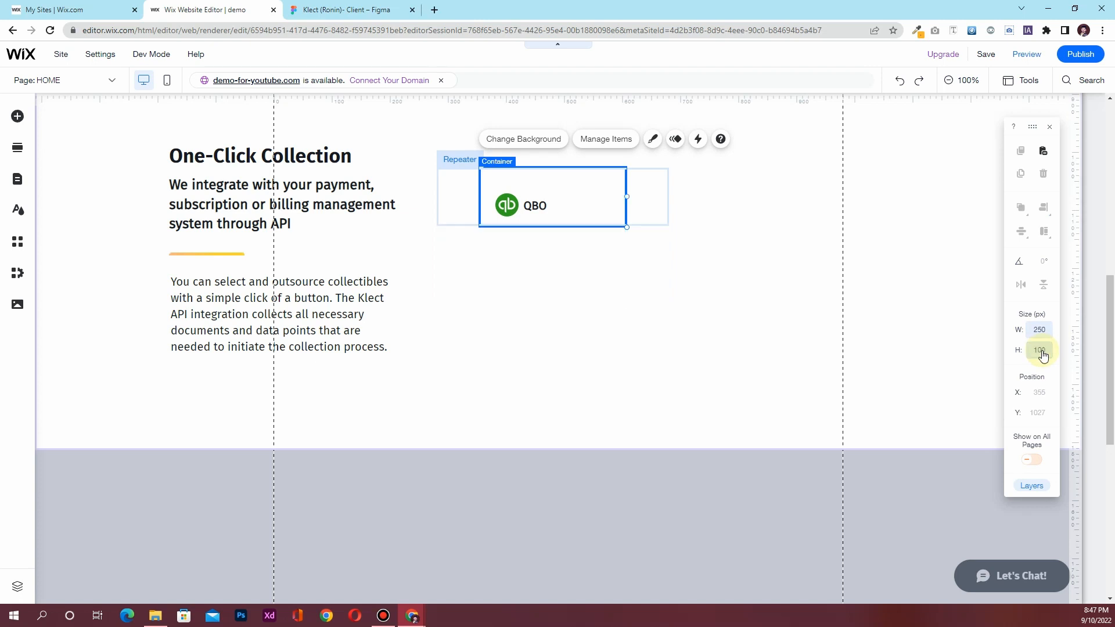
pyautogui.click(546, 205)
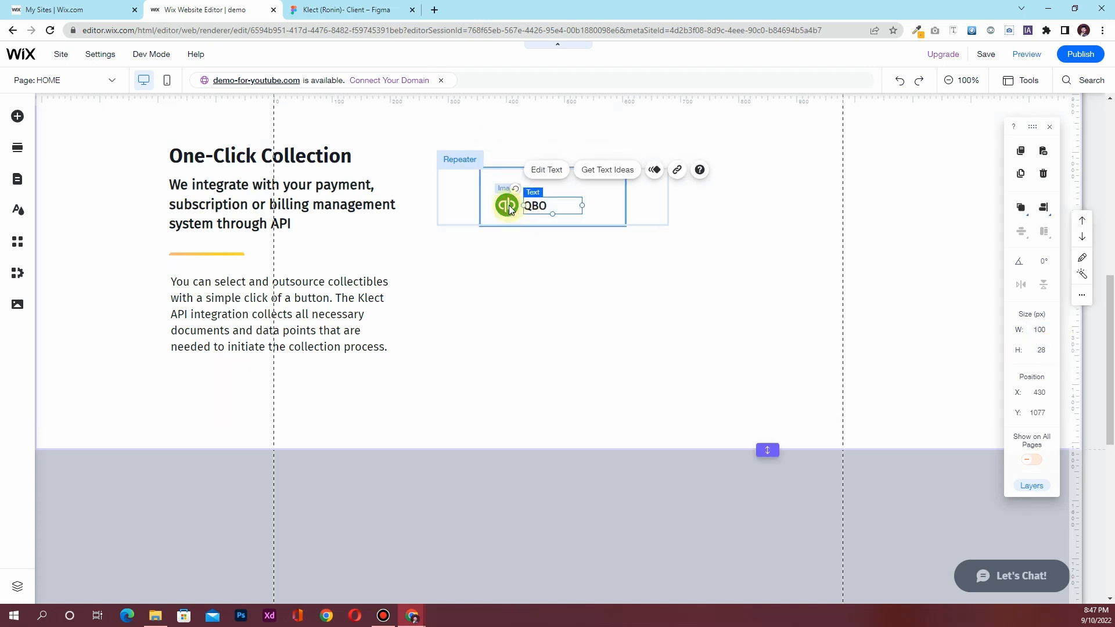
pyautogui.keyDown('shift'); pyautogui.click(509, 209); pyautogui.keyUp('shift')
pyautogui.moveTo(509, 208); pyautogui.dragTo(508, 189)
pyautogui.click(589, 204)
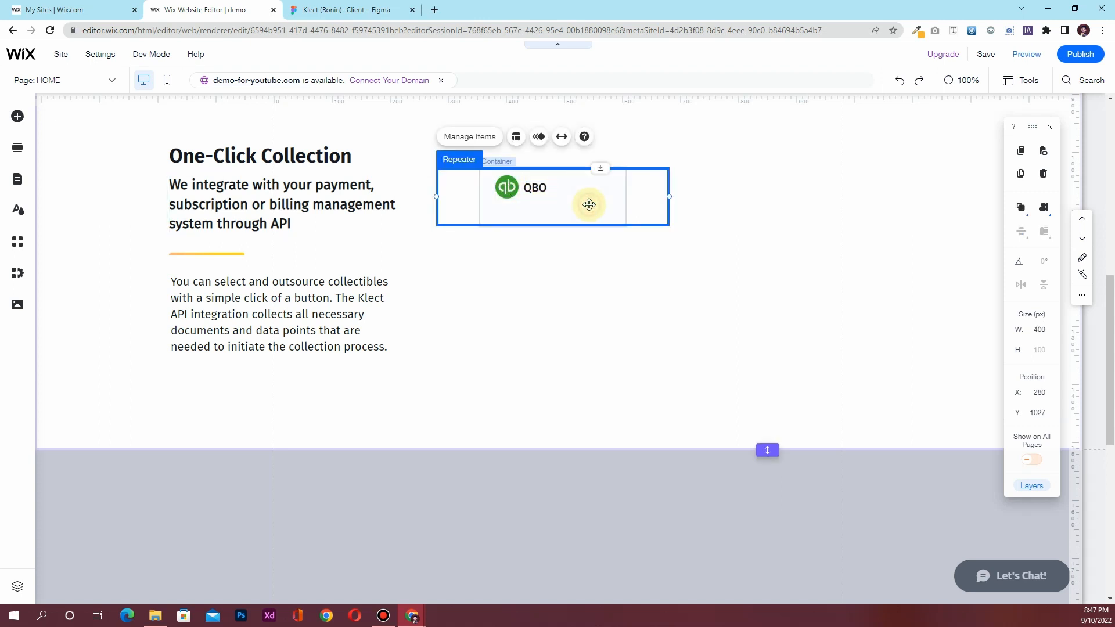
pyautogui.click(589, 204)
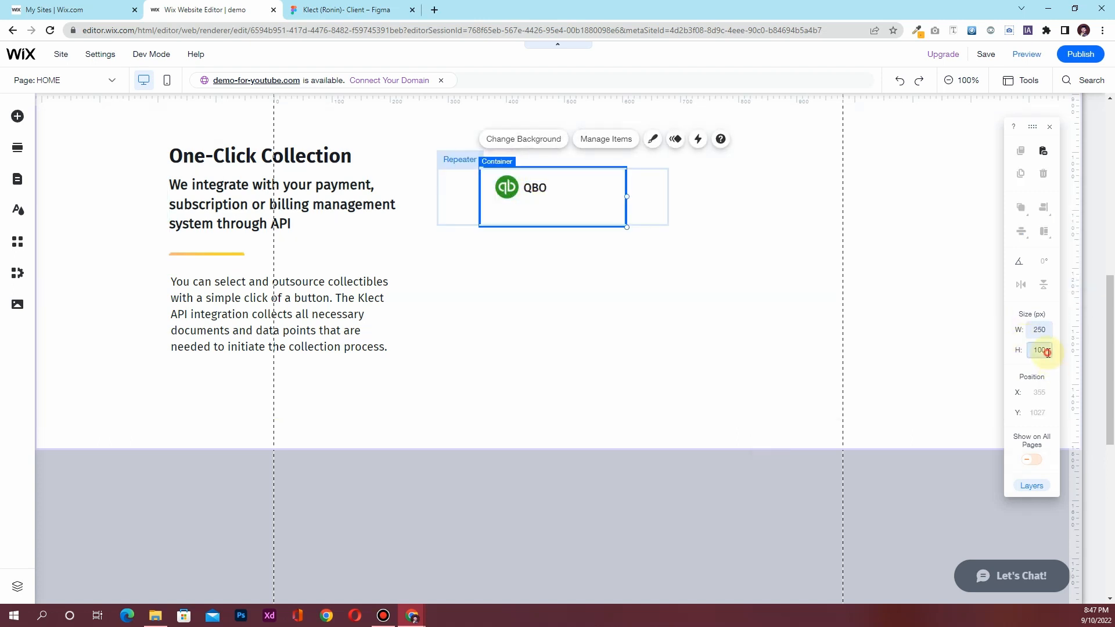
pyautogui.press('Return')
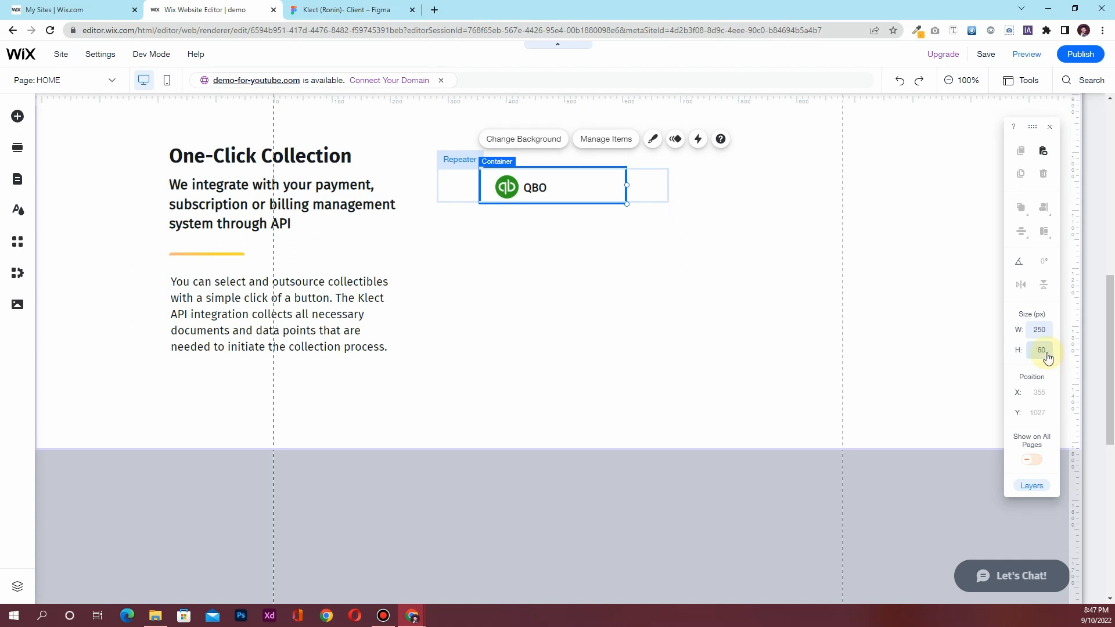
# Align the QuickBooks logo and QBO text to the middle vertically
pyautogui.click(514, 188)
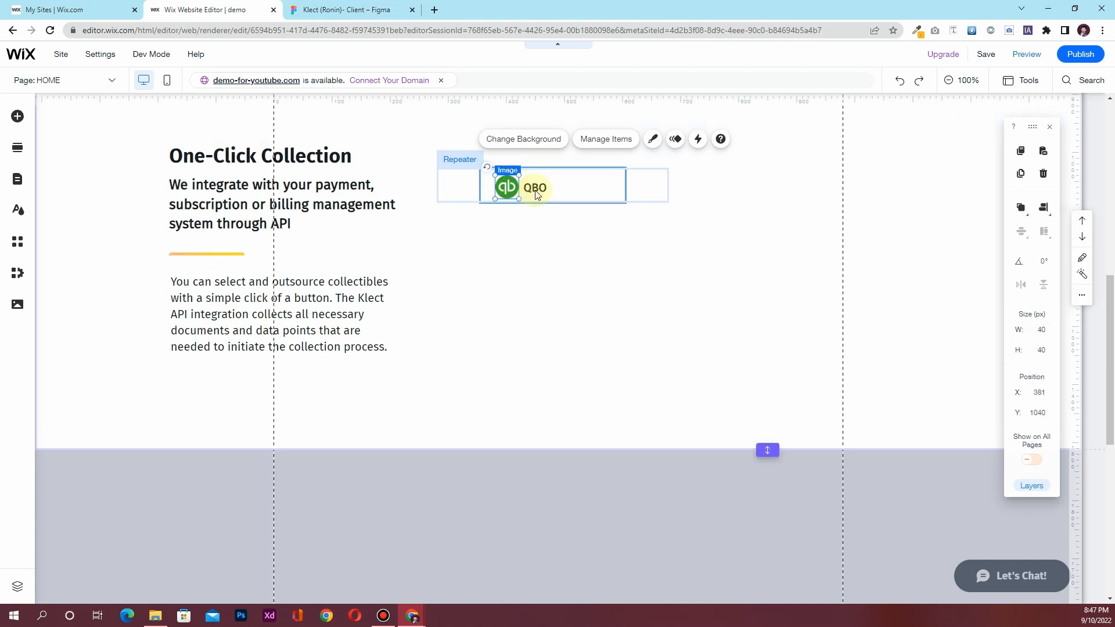
pyautogui.keyDown('shift'); pyautogui.click(534, 186); pyautogui.keyUp('shift')
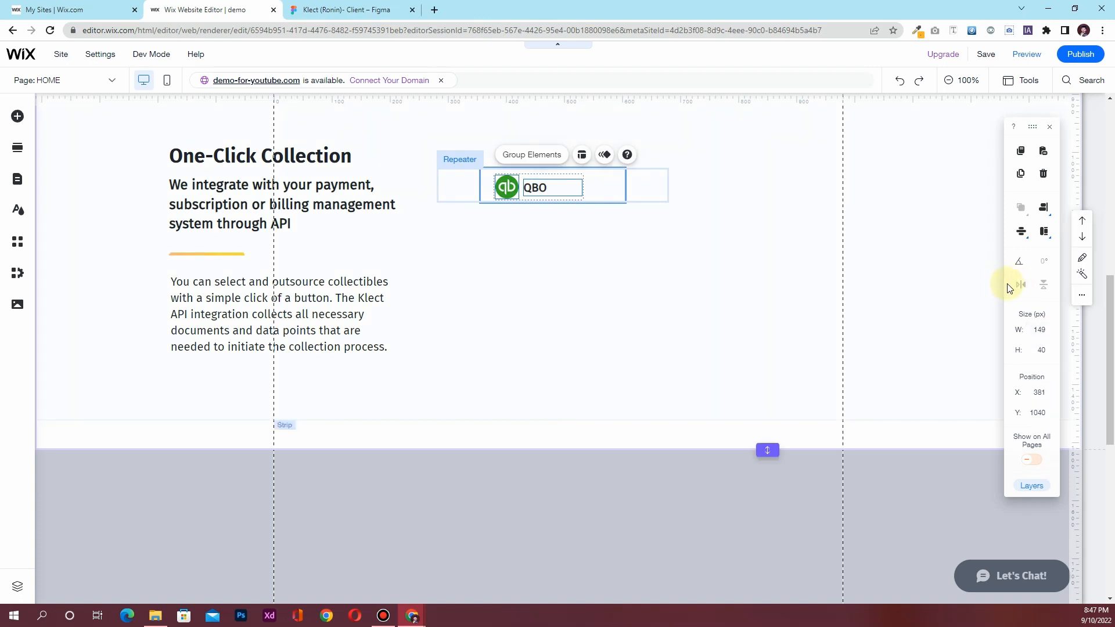
pyautogui.click(1044, 209)
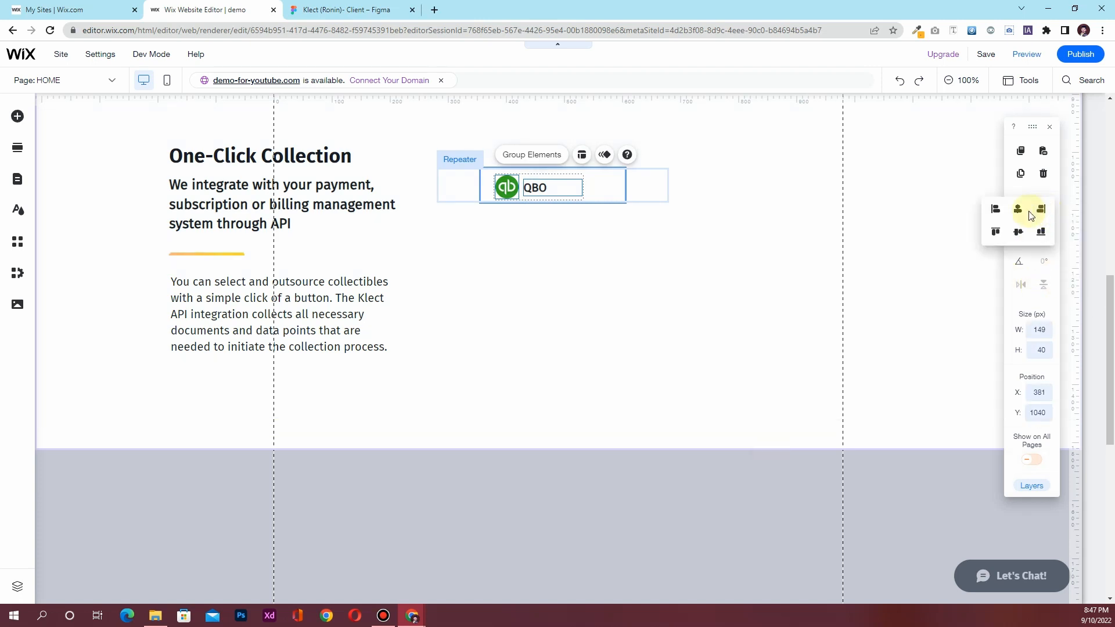
pyautogui.click(1019, 233)
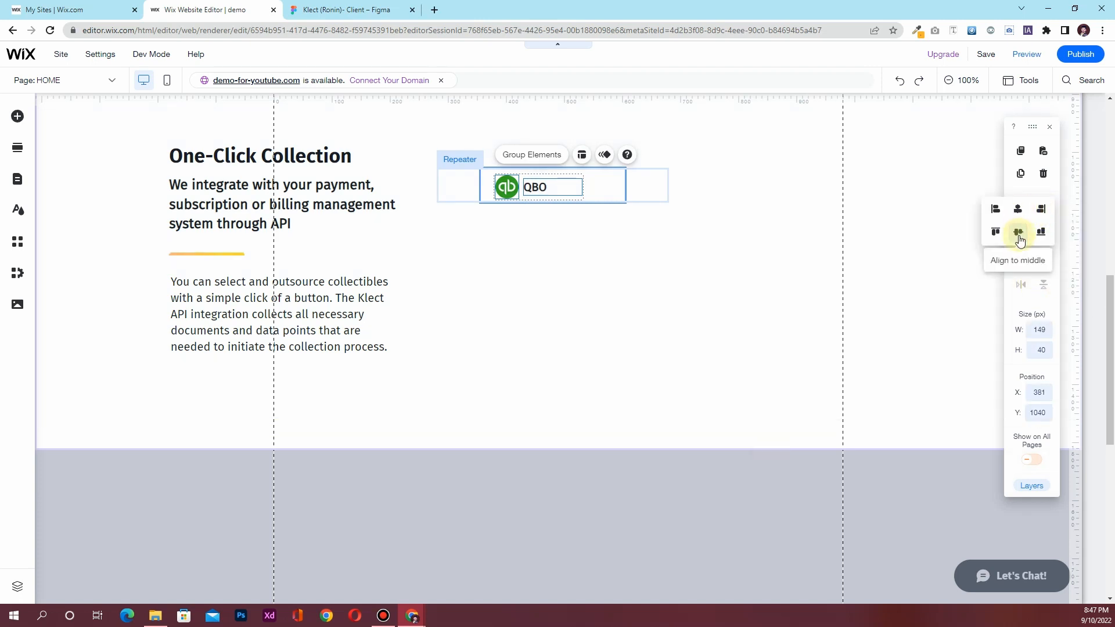
pyautogui.click(620, 266)
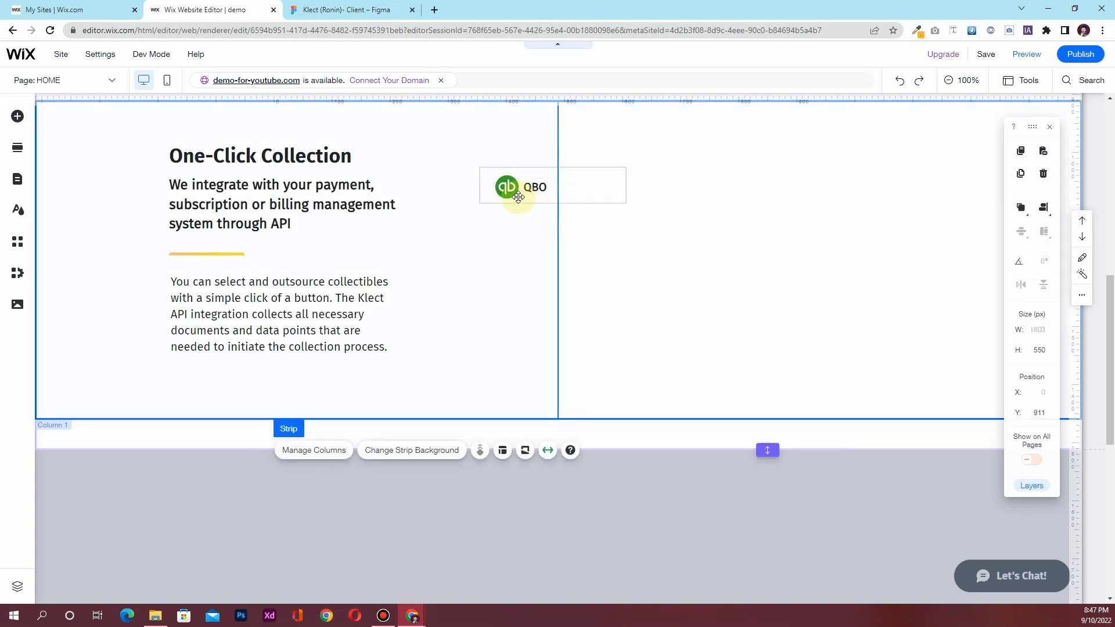
pyautogui.click(510, 186)
pyautogui.click(509, 187)
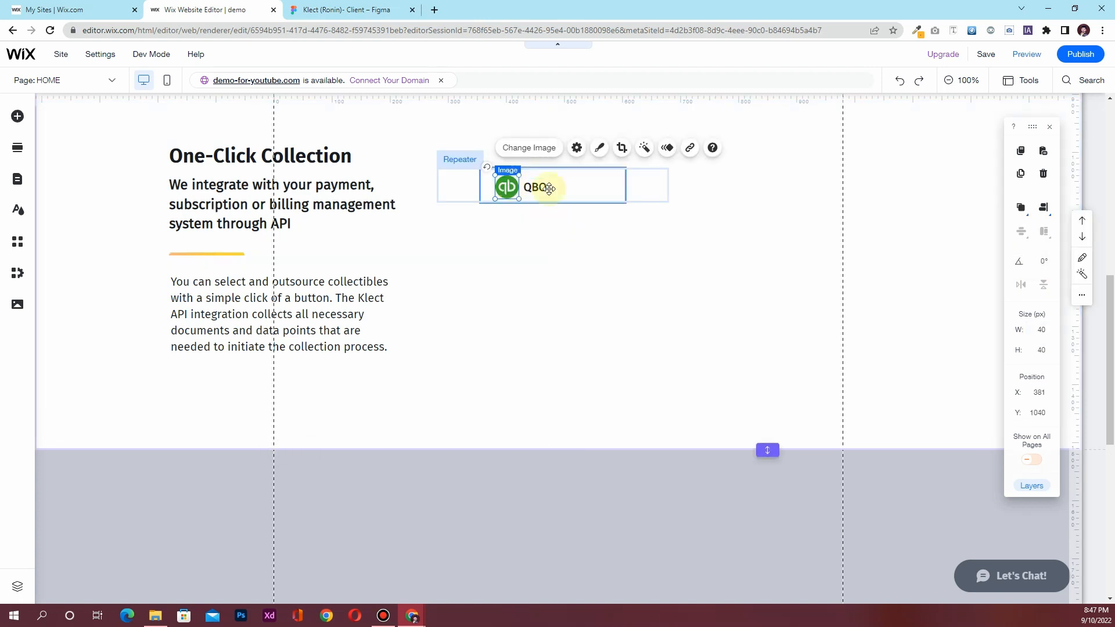
pyautogui.click(1042, 215)
pyautogui.click(1018, 230)
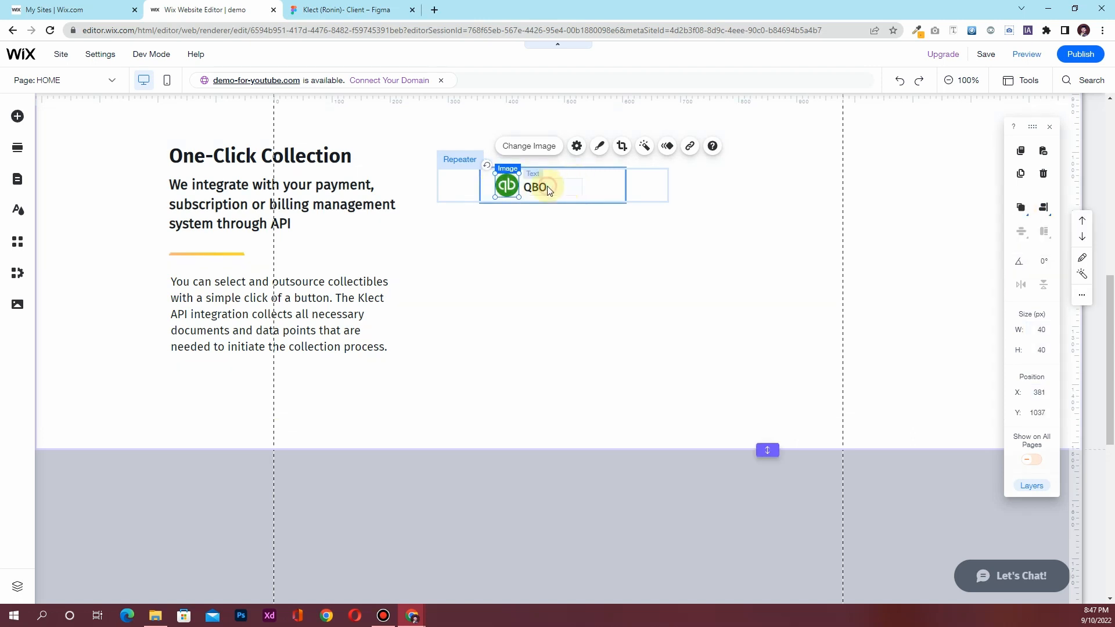
pyautogui.click(548, 191)
pyautogui.click(1042, 210)
pyautogui.click(1022, 233)
# Give the QBO item container a 10px corner radius on all corners
pyautogui.click(613, 187)
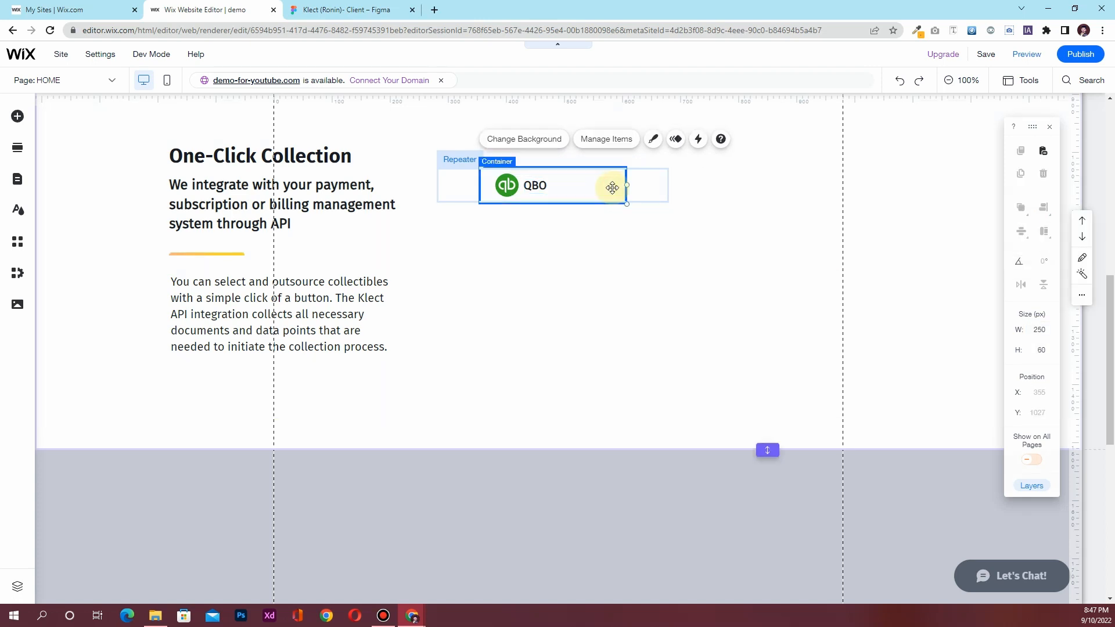
pyautogui.click(653, 138)
pyautogui.click(699, 248)
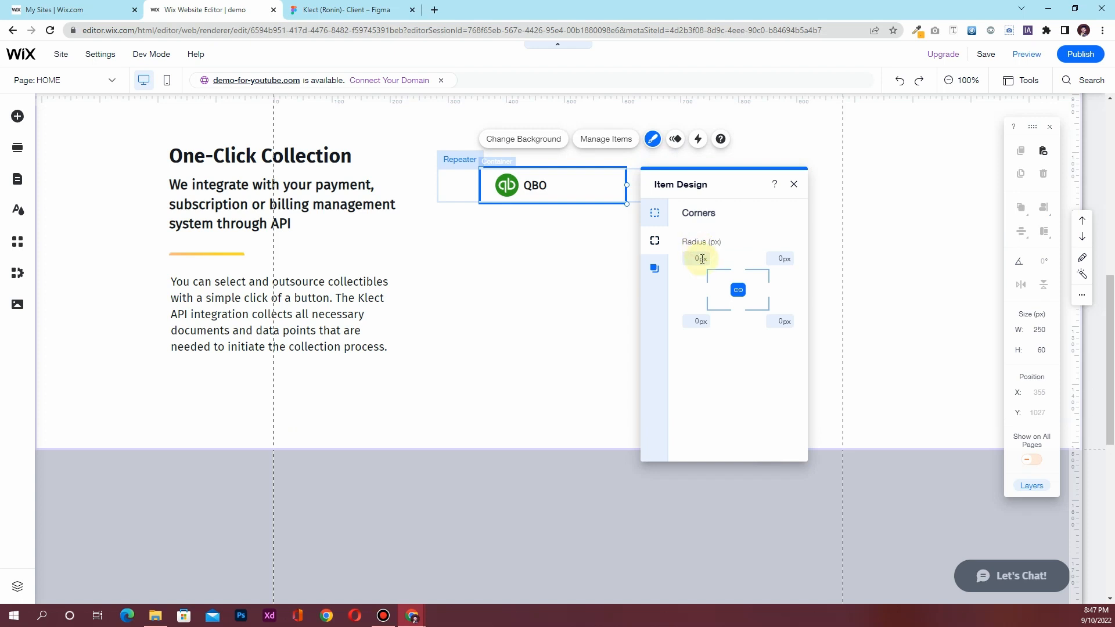
pyautogui.click(702, 260)
pyautogui.press('Return')
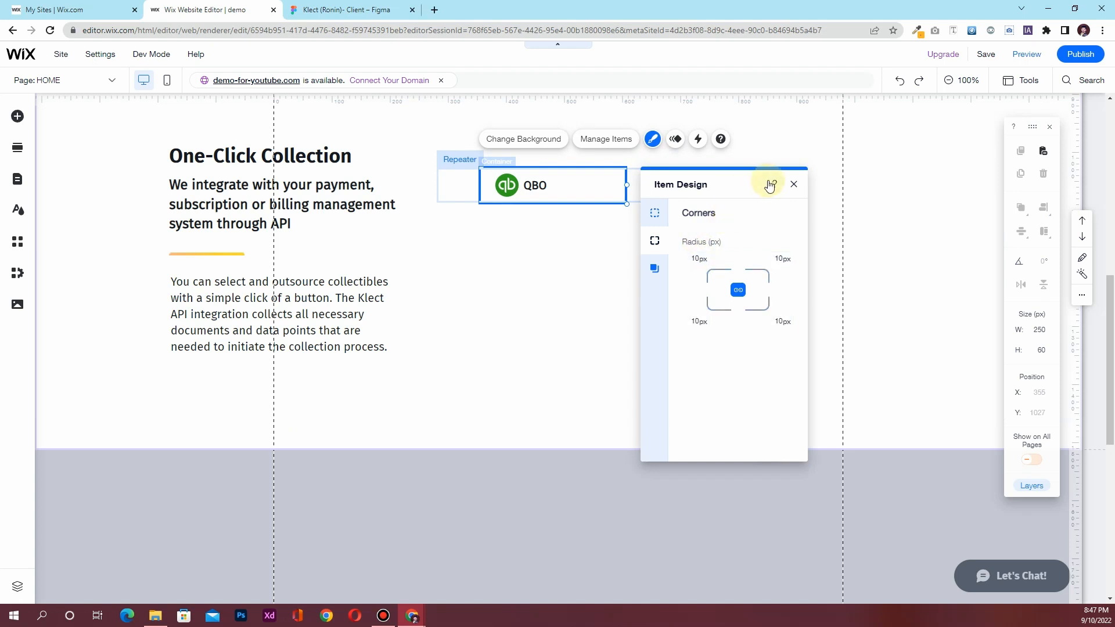
pyautogui.click(793, 184)
# Set the repeater width to 270 px
pyautogui.click(656, 190)
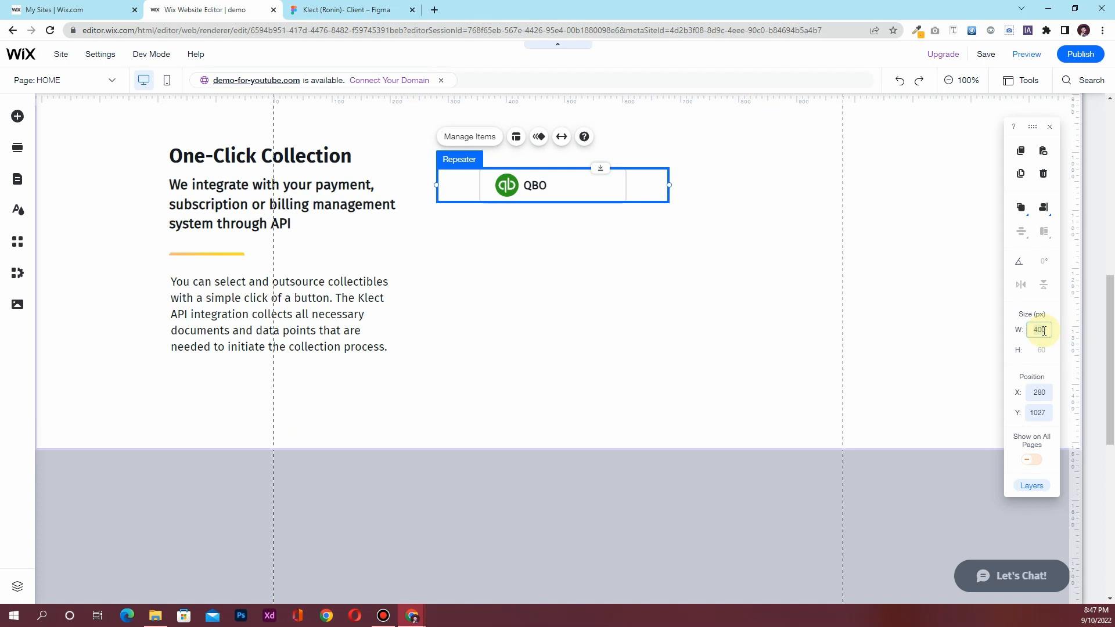
pyautogui.press('Return')
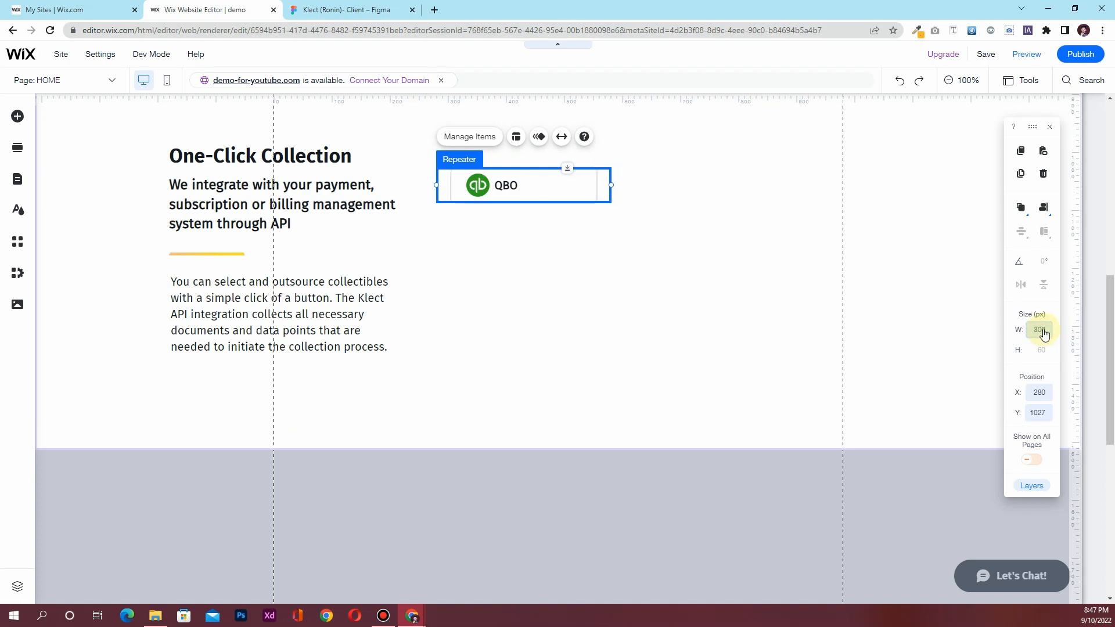
pyautogui.write('250')
pyautogui.press('Return')
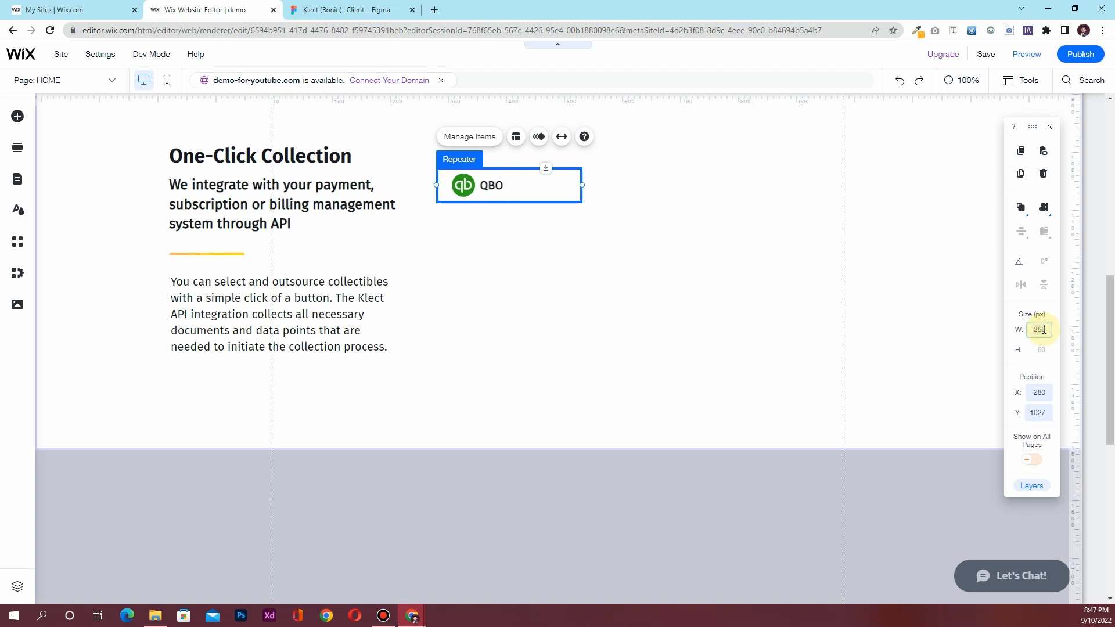
pyautogui.press('Return')
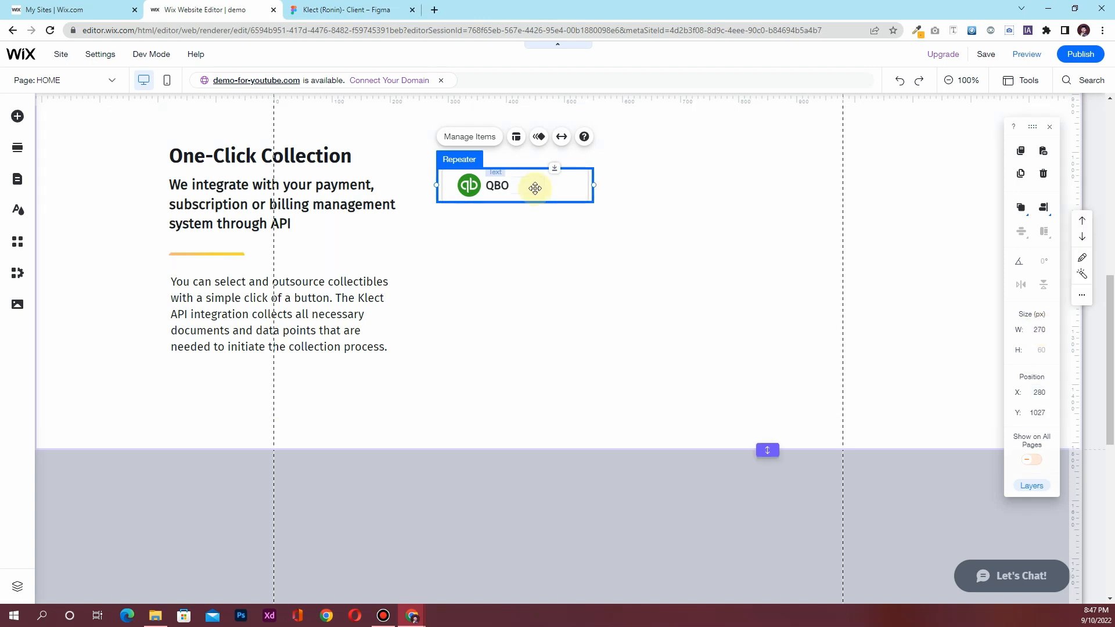
# Duplicate the repeater item three times for four QBO items
pyautogui.click(476, 140)
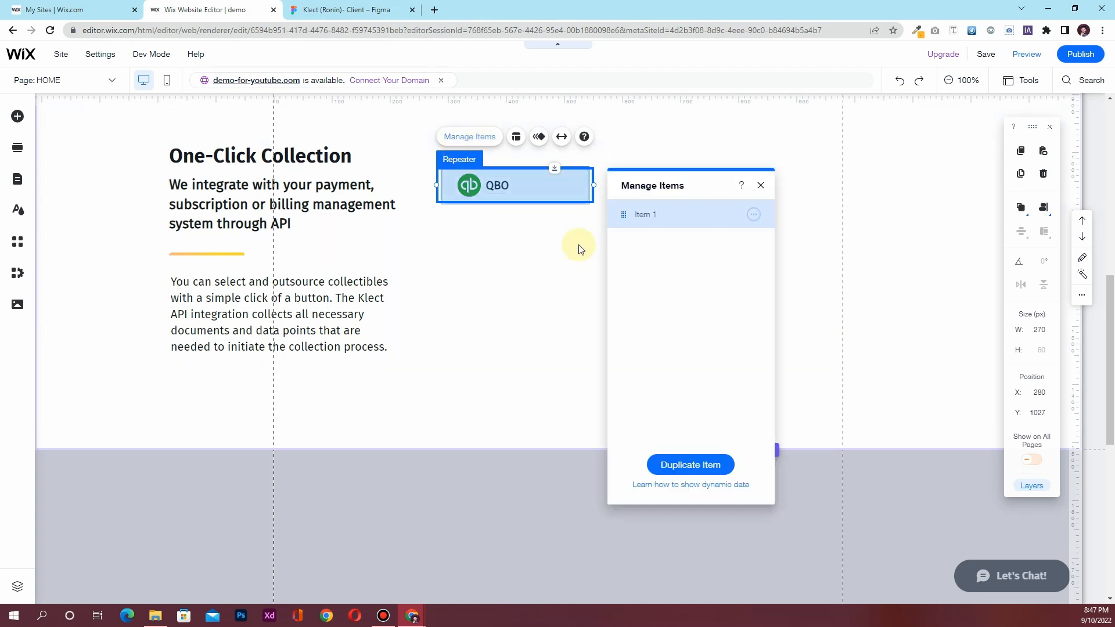
pyautogui.click(347, 9)
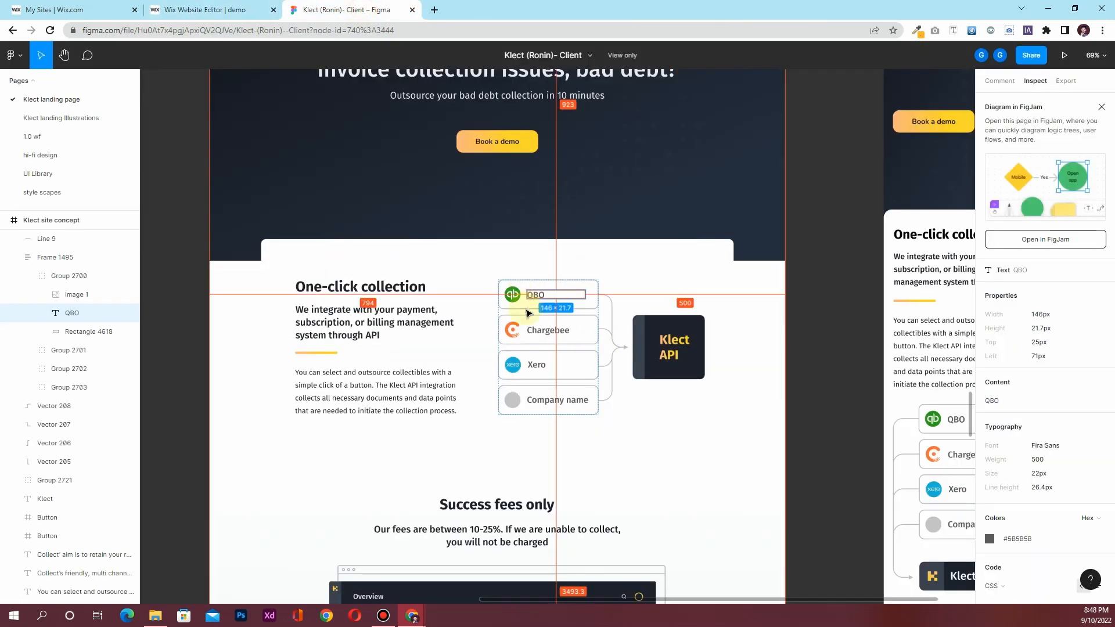
pyautogui.click(203, 9)
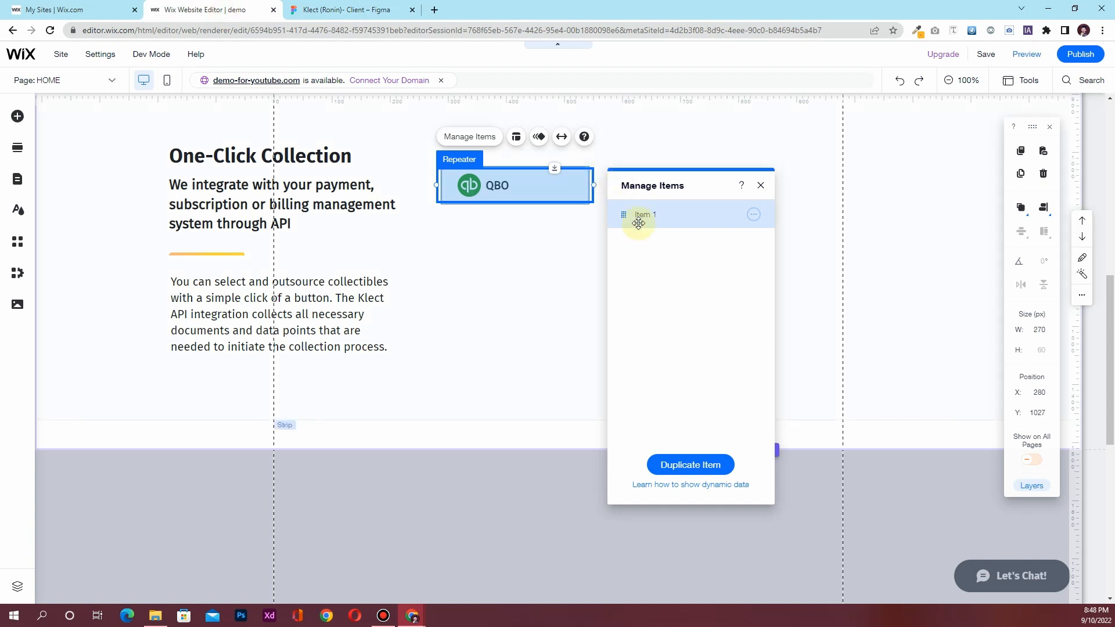
pyautogui.click(752, 215)
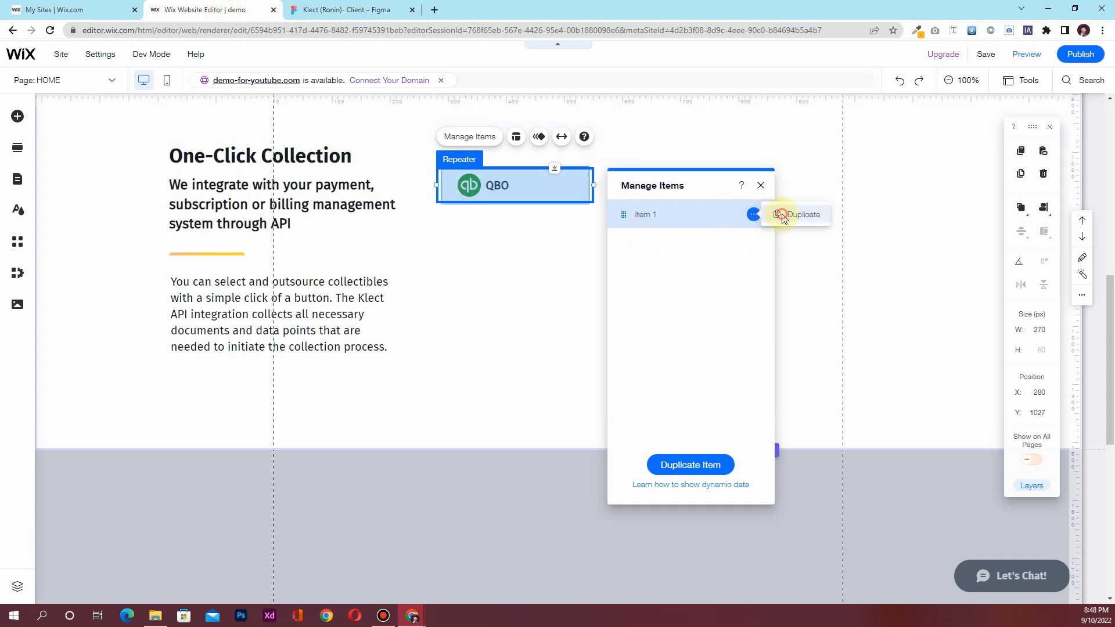
pyautogui.click(782, 216)
pyautogui.click(756, 248)
pyautogui.click(781, 243)
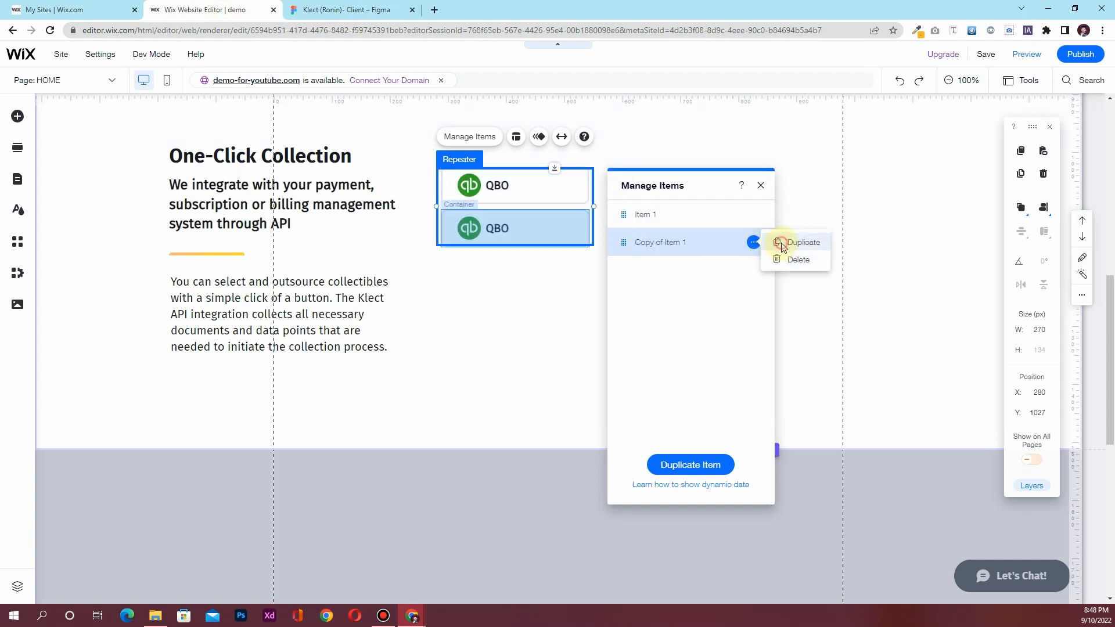
pyautogui.click(755, 273)
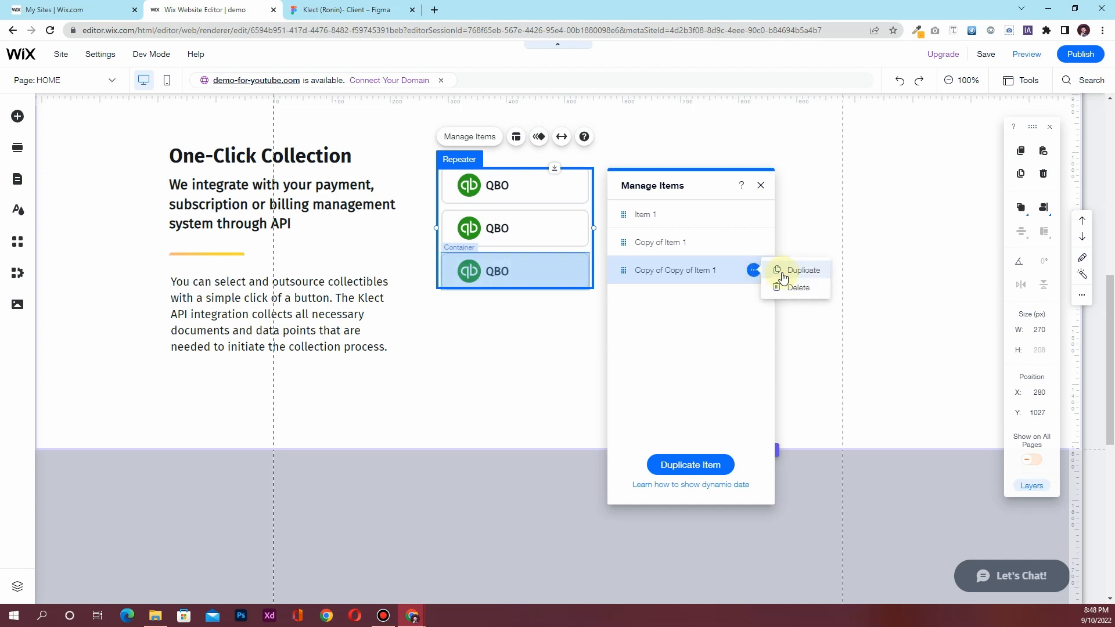
pyautogui.click(782, 272)
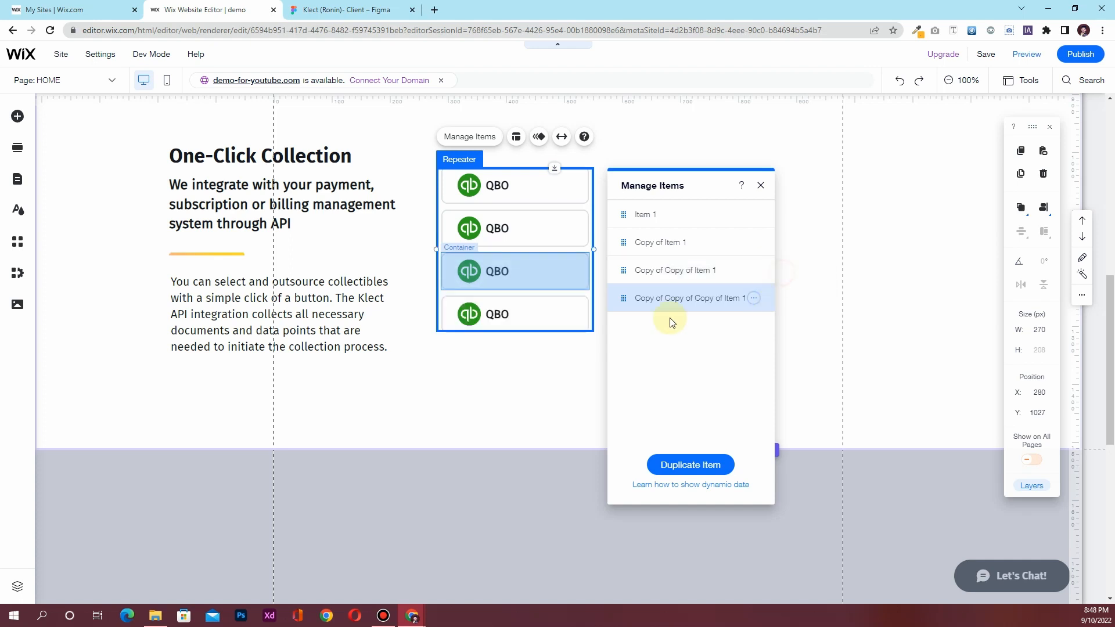
pyautogui.click(760, 185)
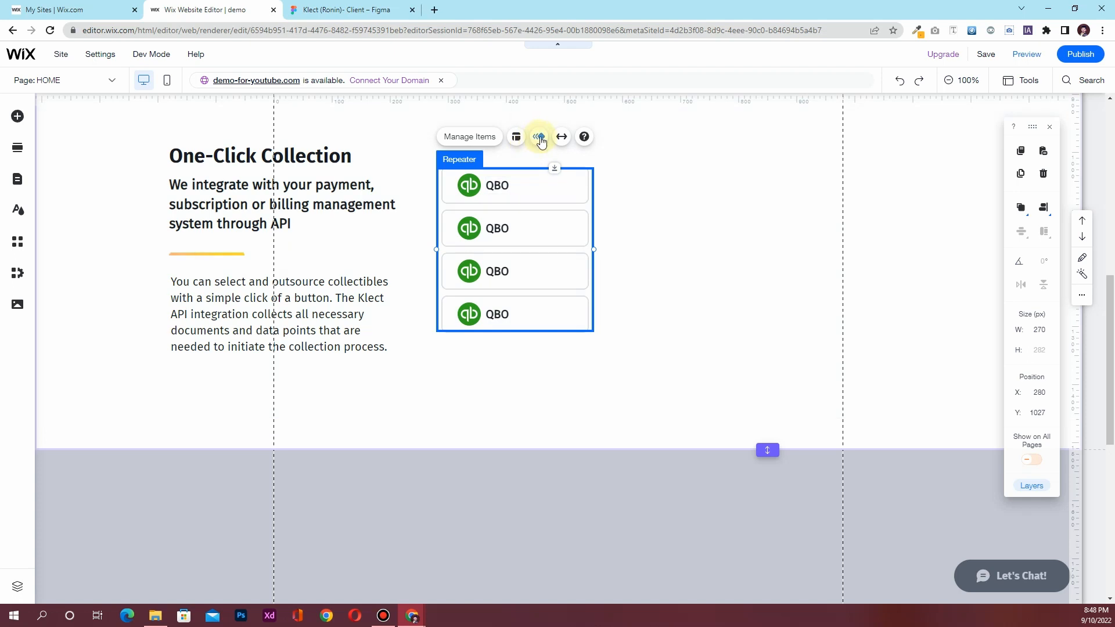
# Increase the repeater item spacing to 26 px and compare with the Figma design
pyautogui.click(515, 140)
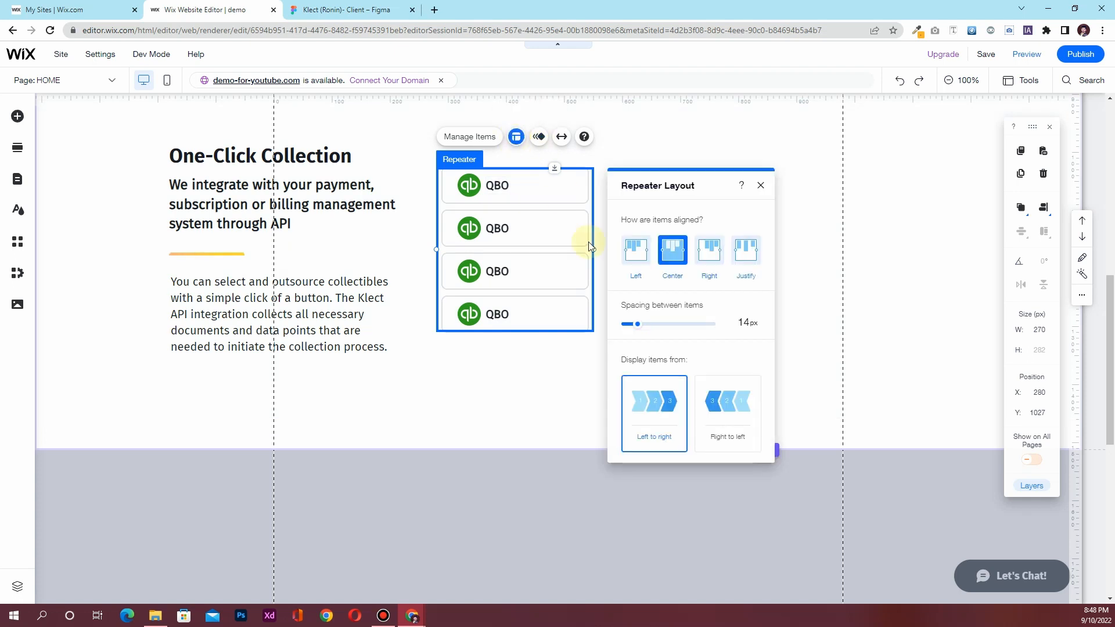
pyautogui.moveTo(639, 327); pyautogui.dragTo(647, 327)
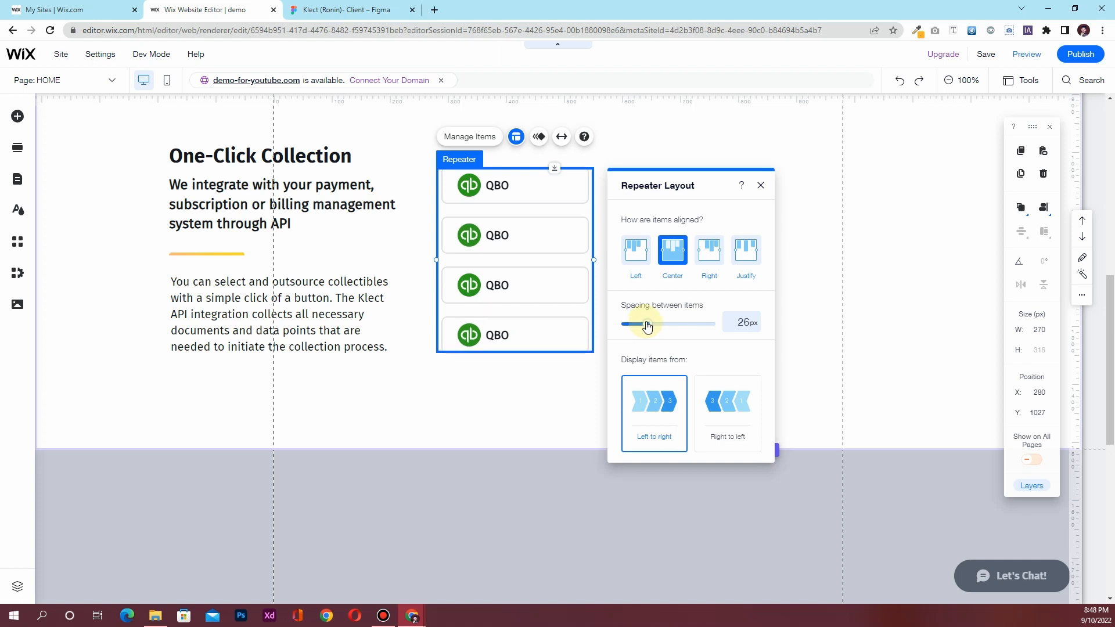
pyautogui.click(761, 186)
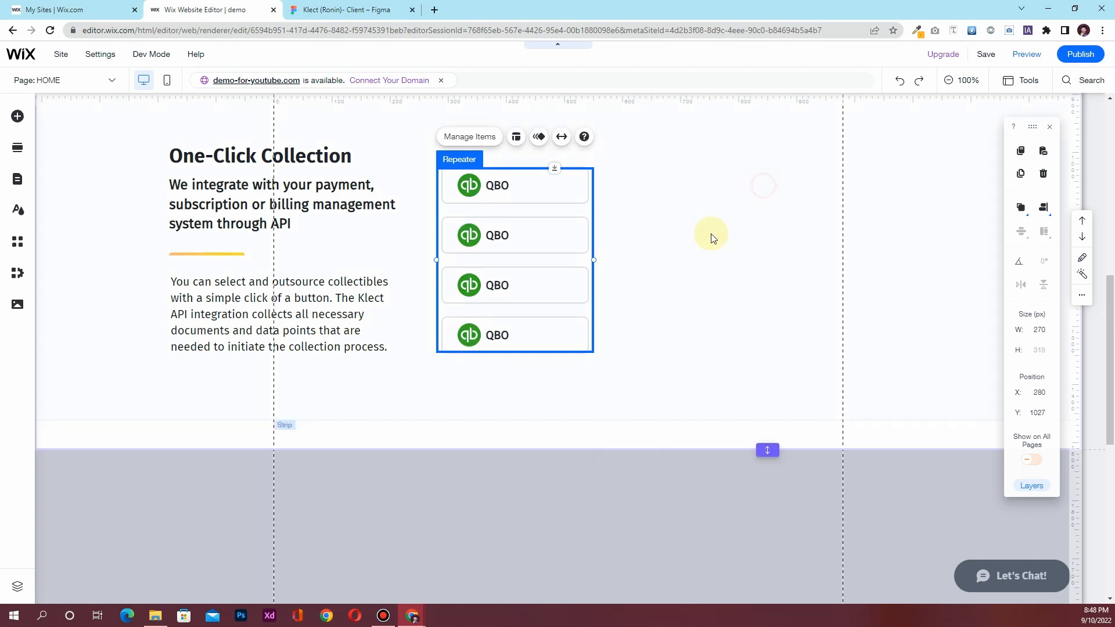
pyautogui.click(359, 10)
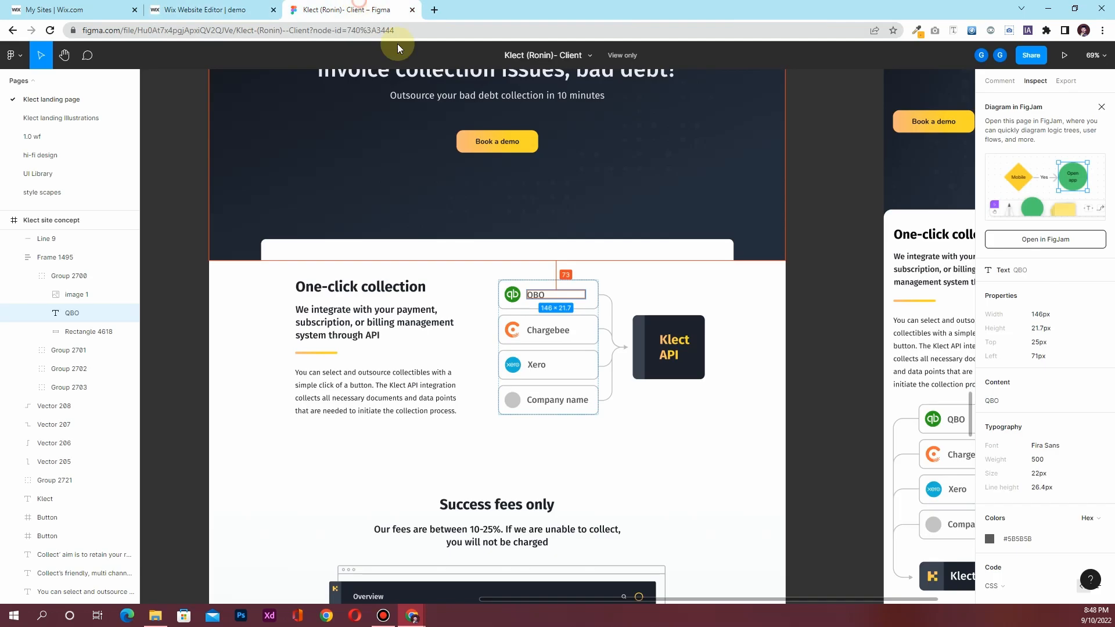
# Move the QBO list into the right column and left-align that column's content
pyautogui.click(219, 10)
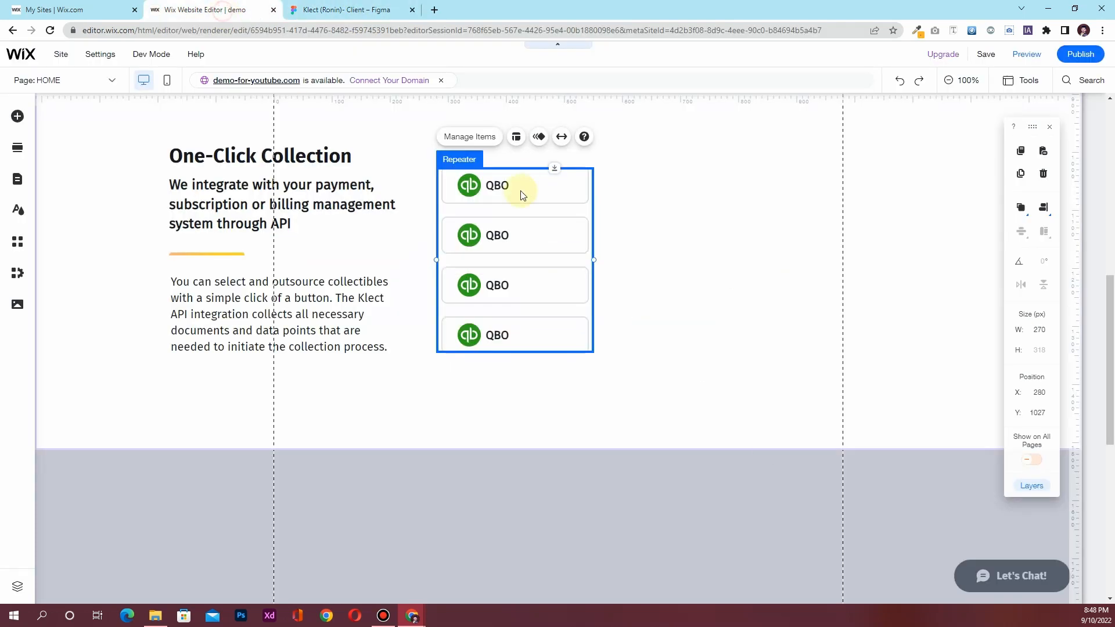
pyautogui.moveTo(592, 176); pyautogui.dragTo(840, 170)
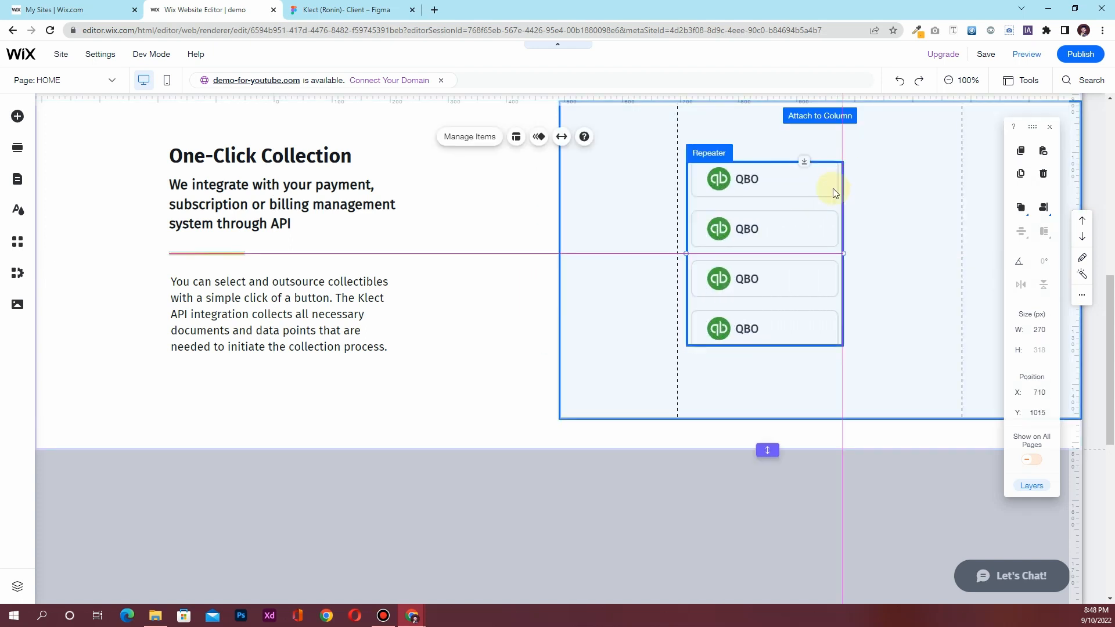
pyautogui.click(672, 291)
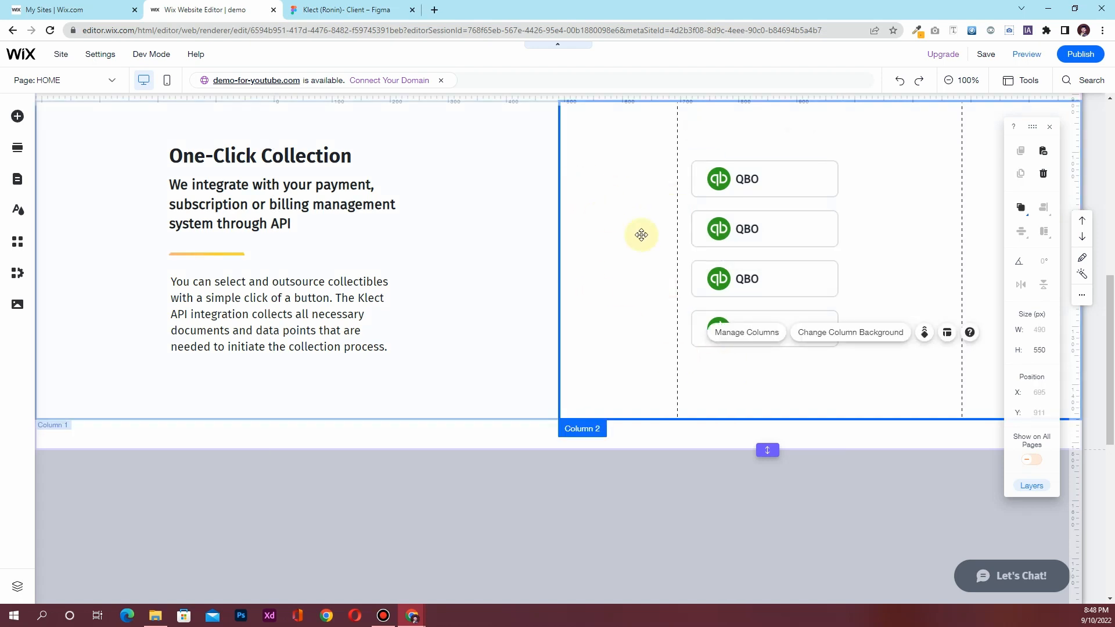
pyautogui.click(946, 334)
pyautogui.click(413, 203)
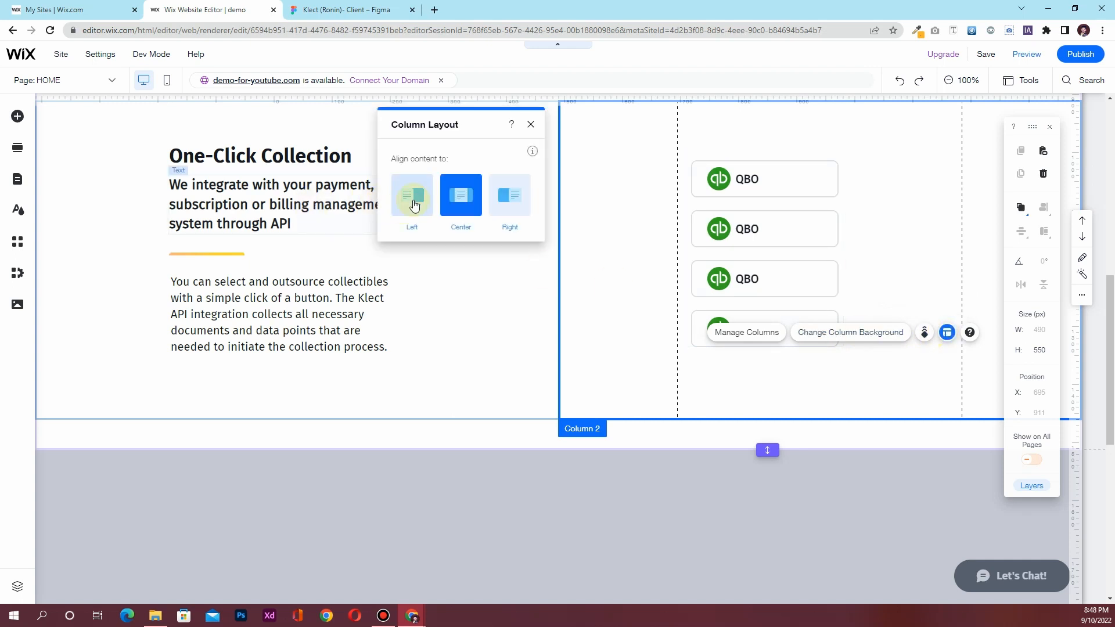
pyautogui.click(530, 125)
# Right-align the left column's content, then view the Figma design
pyautogui.click(487, 244)
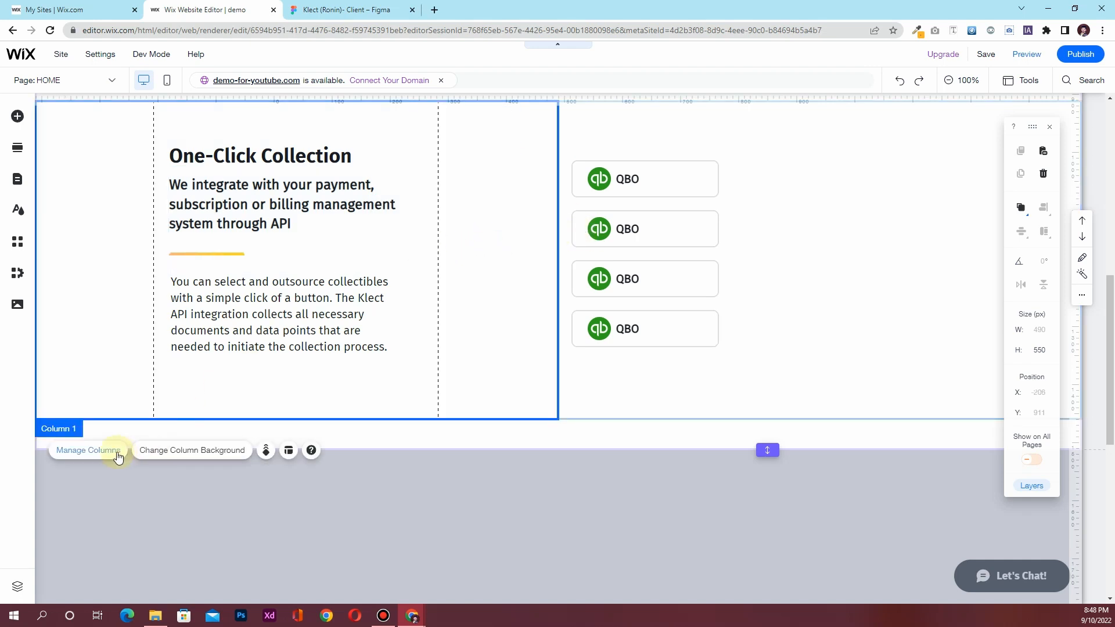
pyautogui.click(290, 451)
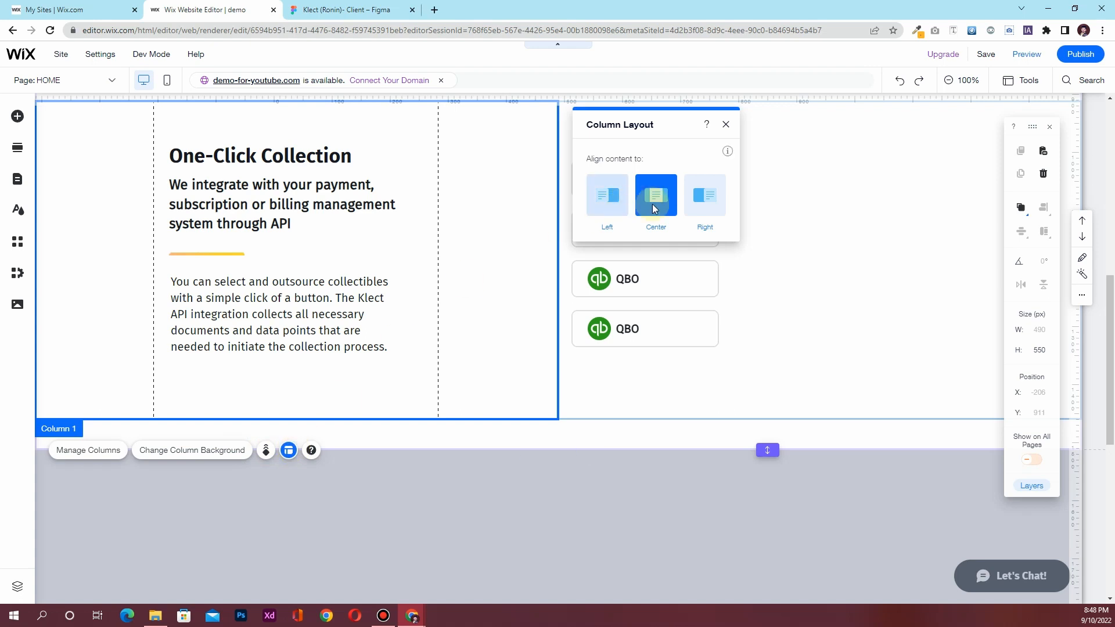
pyautogui.click(704, 195)
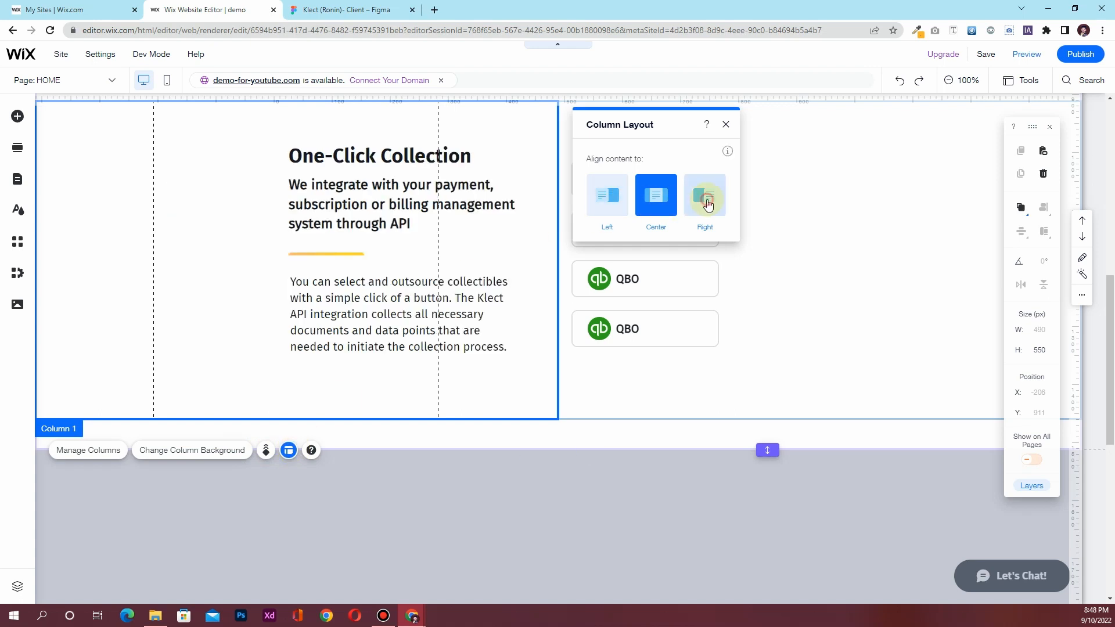
pyautogui.click(726, 125)
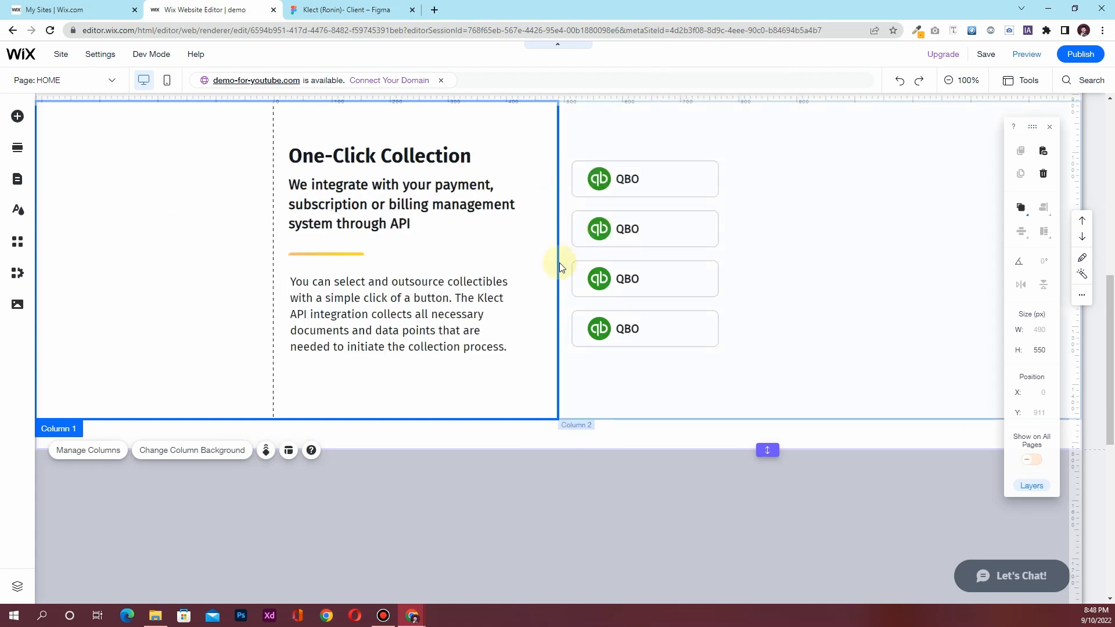
pyautogui.scroll(1, 560, 259)
pyautogui.click(332, 6)
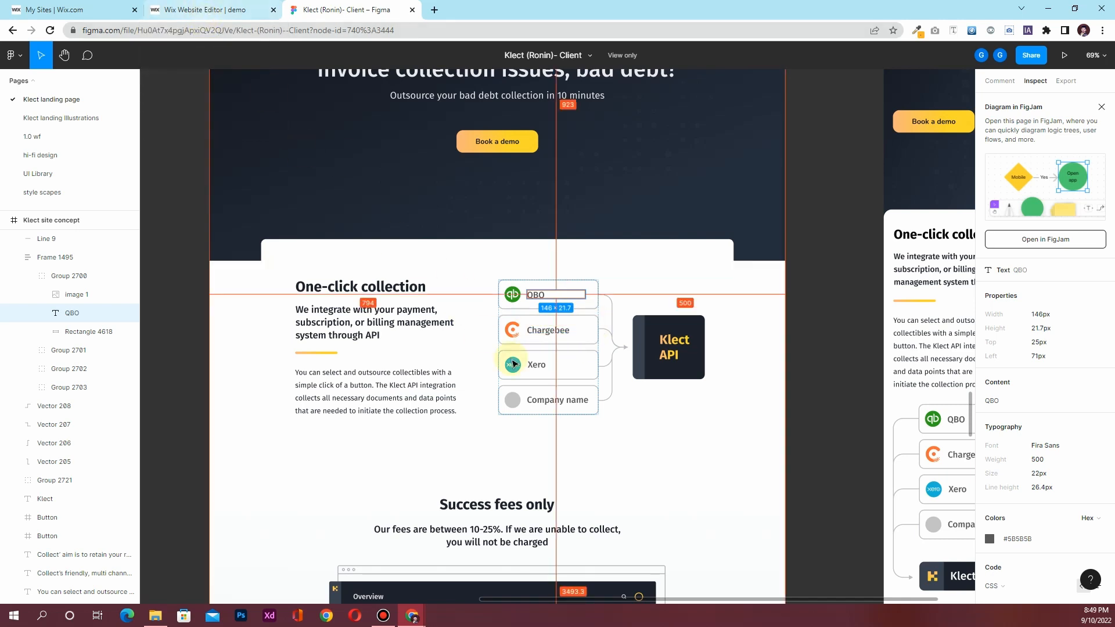
# Read the Chargebee label specs (Fira Sans 500, 22px, 146×21.7px) and return to Wix
pyautogui.click(543, 337)
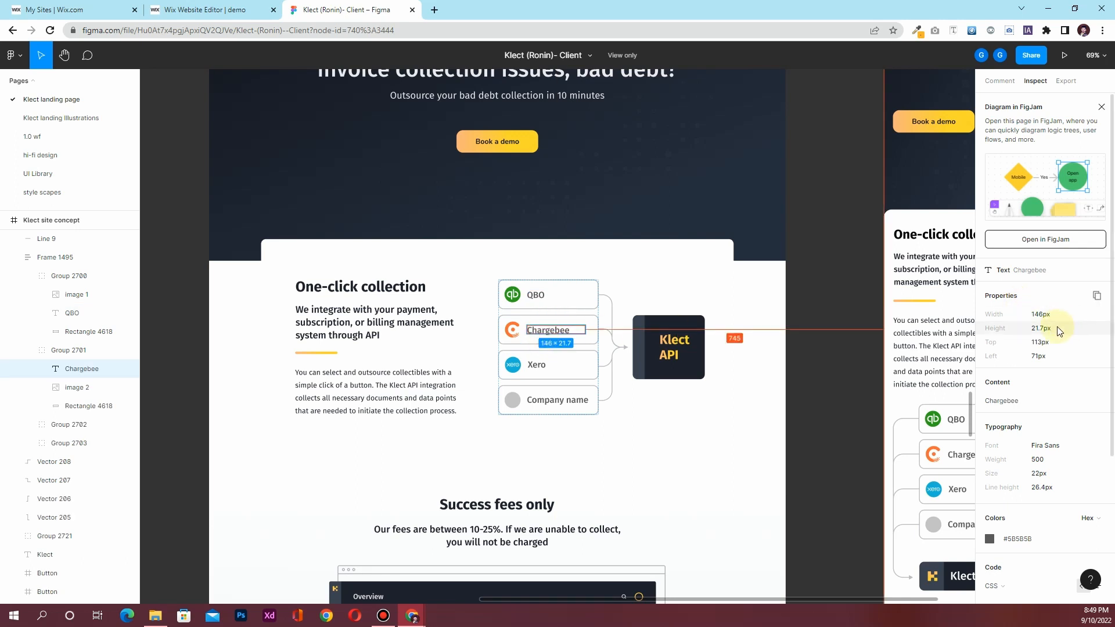
pyautogui.scroll(-2, 1068, 293)
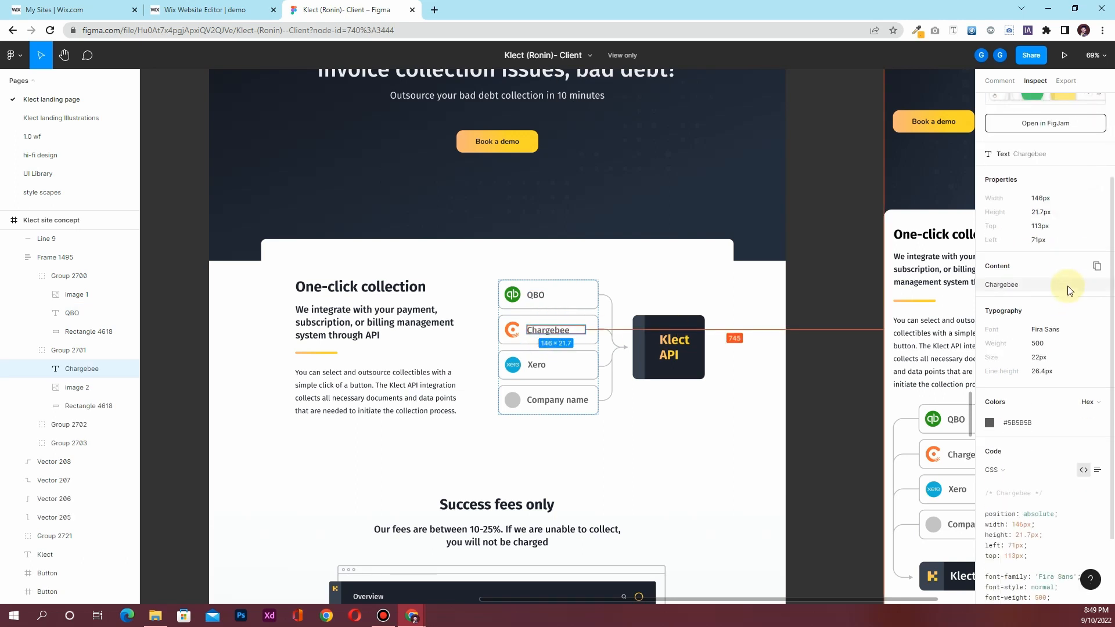
pyautogui.scroll(2, 1066, 287)
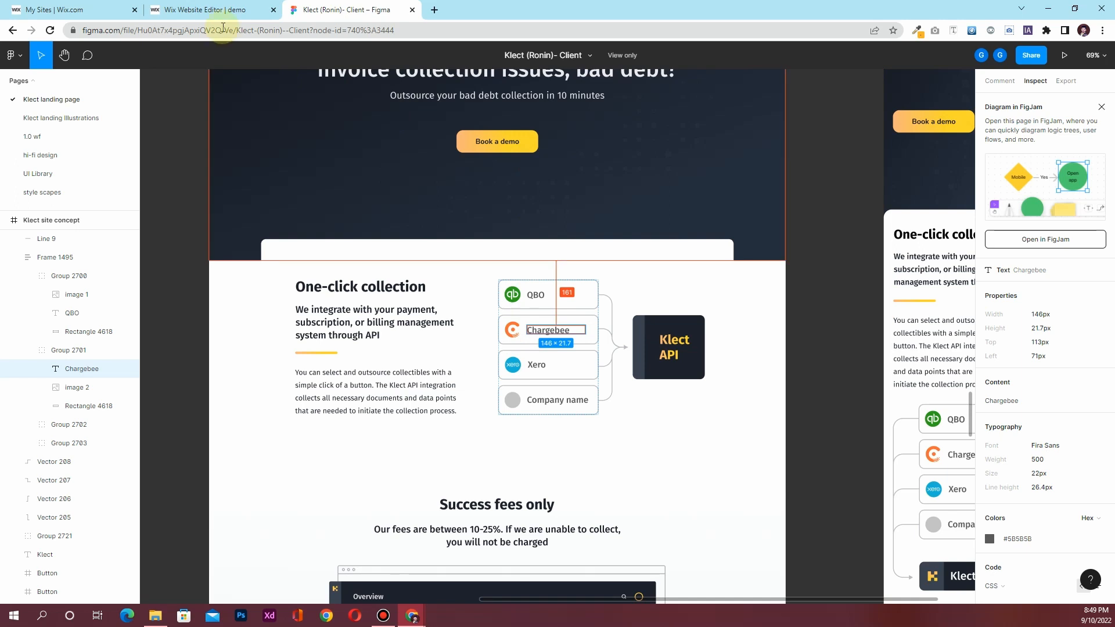
pyautogui.click(209, 9)
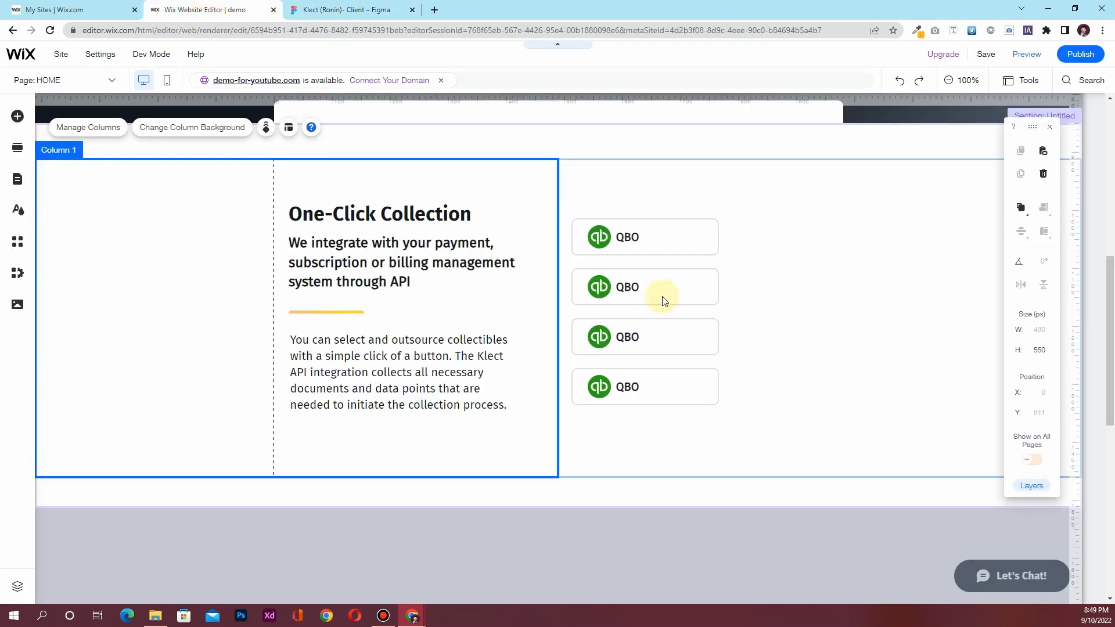
# Set the second integration item's label width to 150
pyautogui.click(631, 289)
pyautogui.click(631, 286)
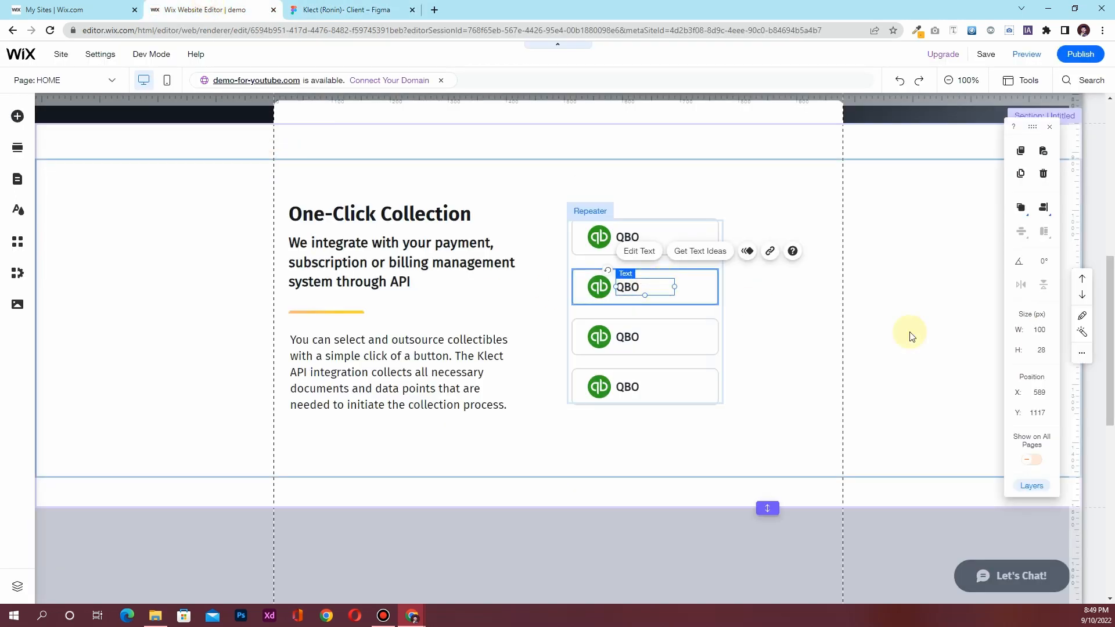
pyautogui.click(1039, 332)
pyautogui.write('150')
pyautogui.press('Return')
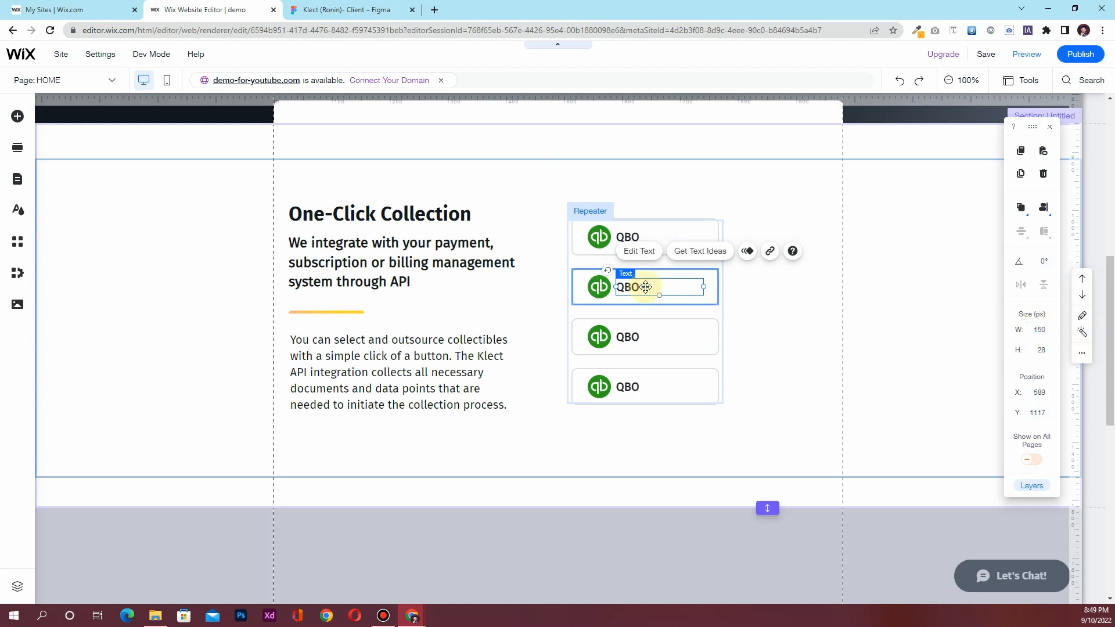
# Relabel the second and third integration items as Chargebee and Xero
pyautogui.doubleClick(645, 286)
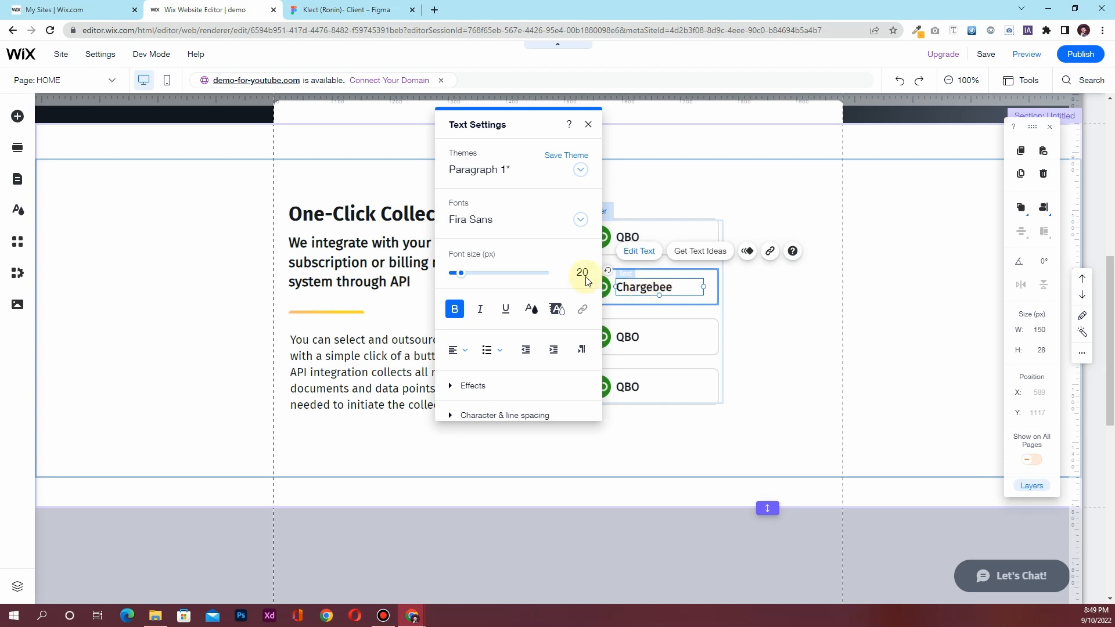
pyautogui.click(588, 124)
pyautogui.click(349, 10)
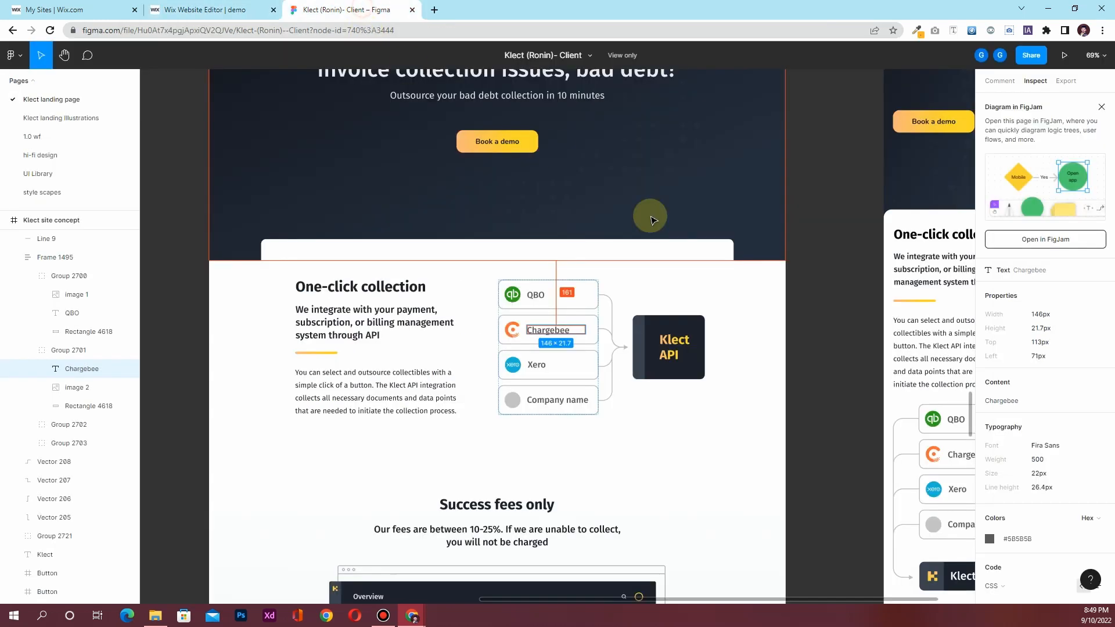
pyautogui.click(211, 10)
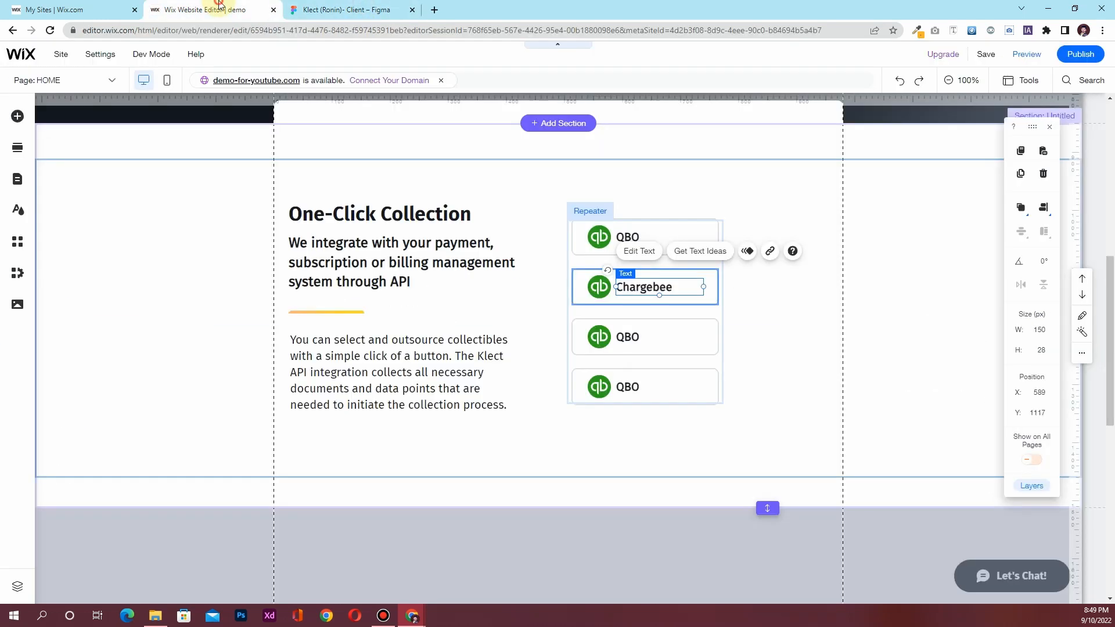
pyautogui.doubleClick(623, 337)
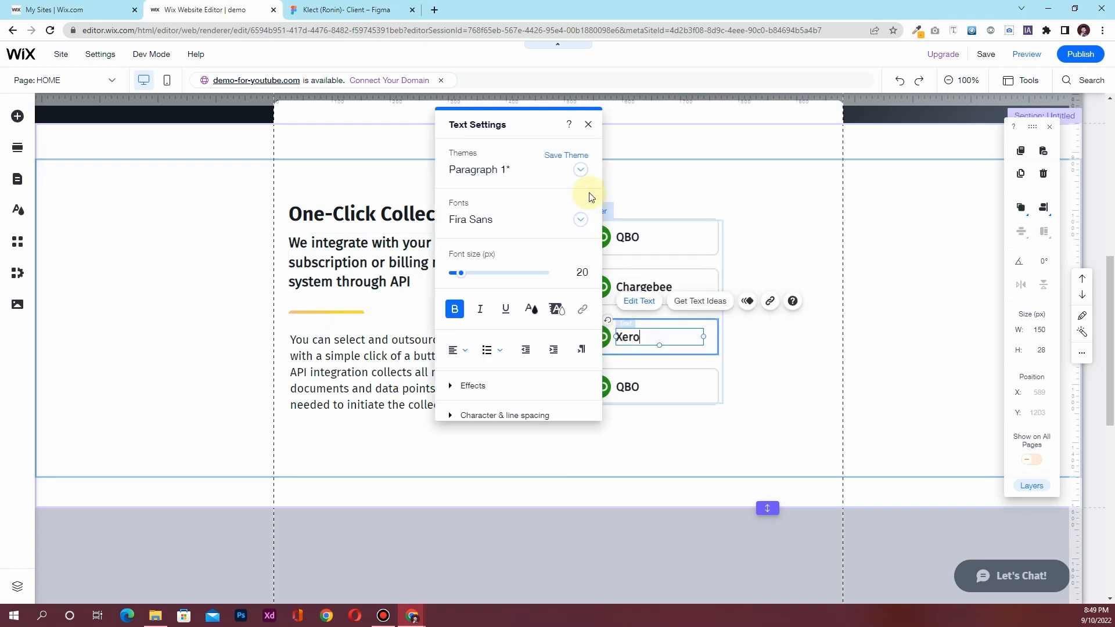
pyautogui.click(587, 125)
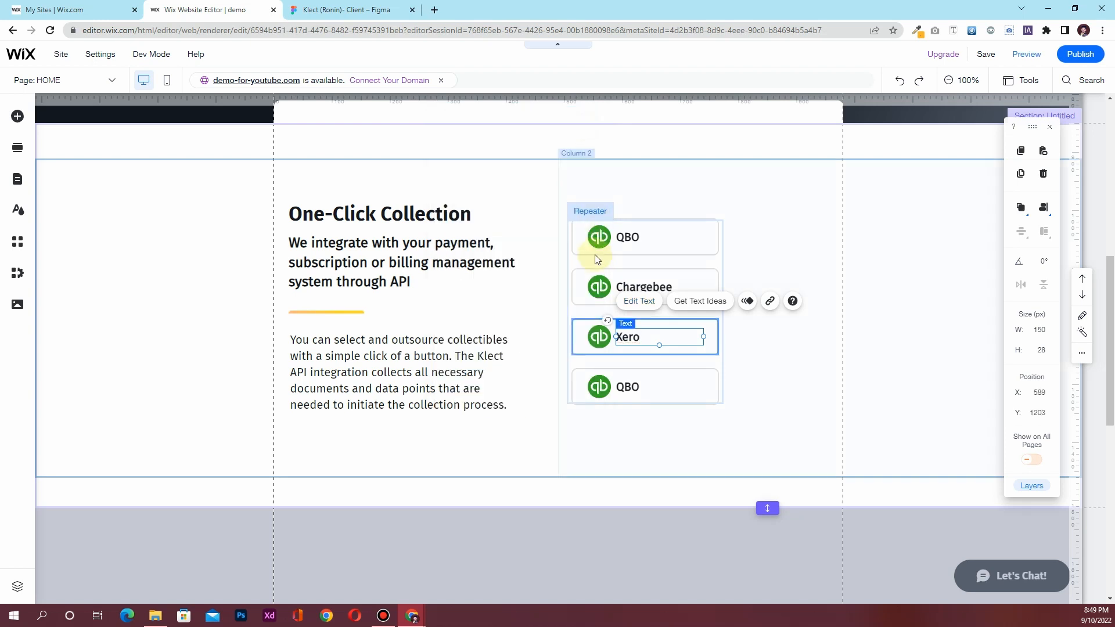
# Swap the logos to image 2.png for Chargebee and image 3.png for Xero
pyautogui.click(599, 286)
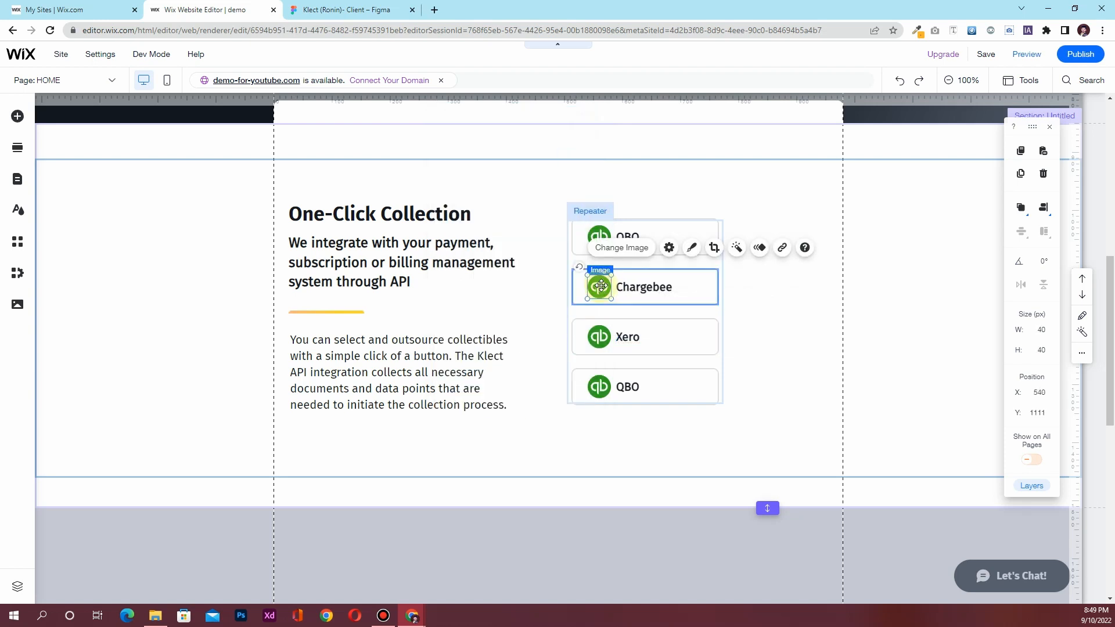
pyautogui.click(630, 250)
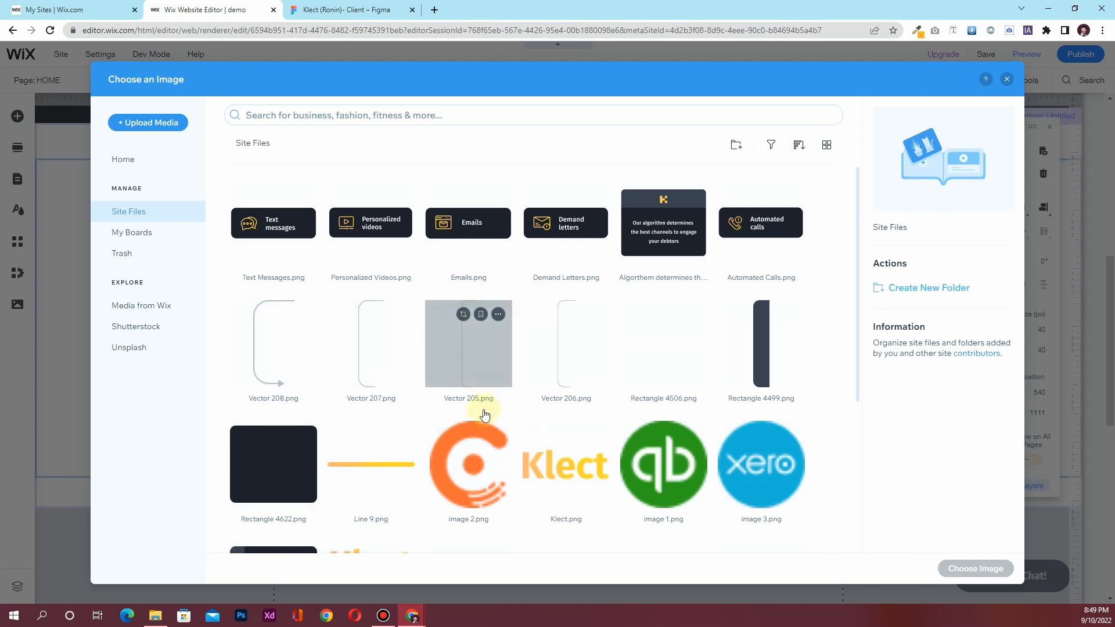
pyautogui.click(483, 471)
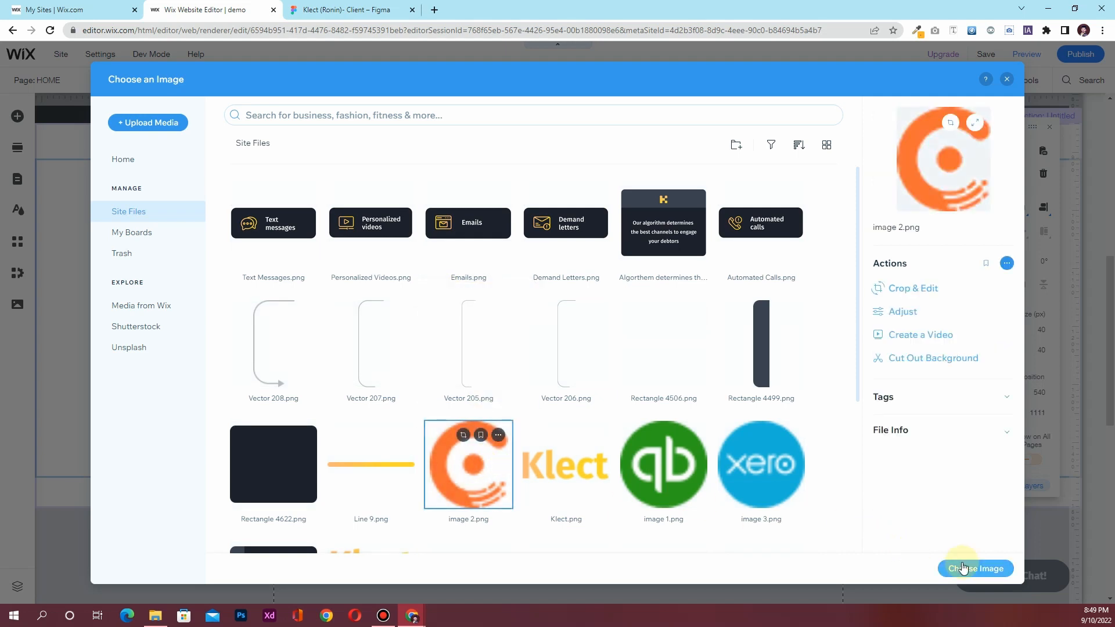
pyautogui.click(975, 568)
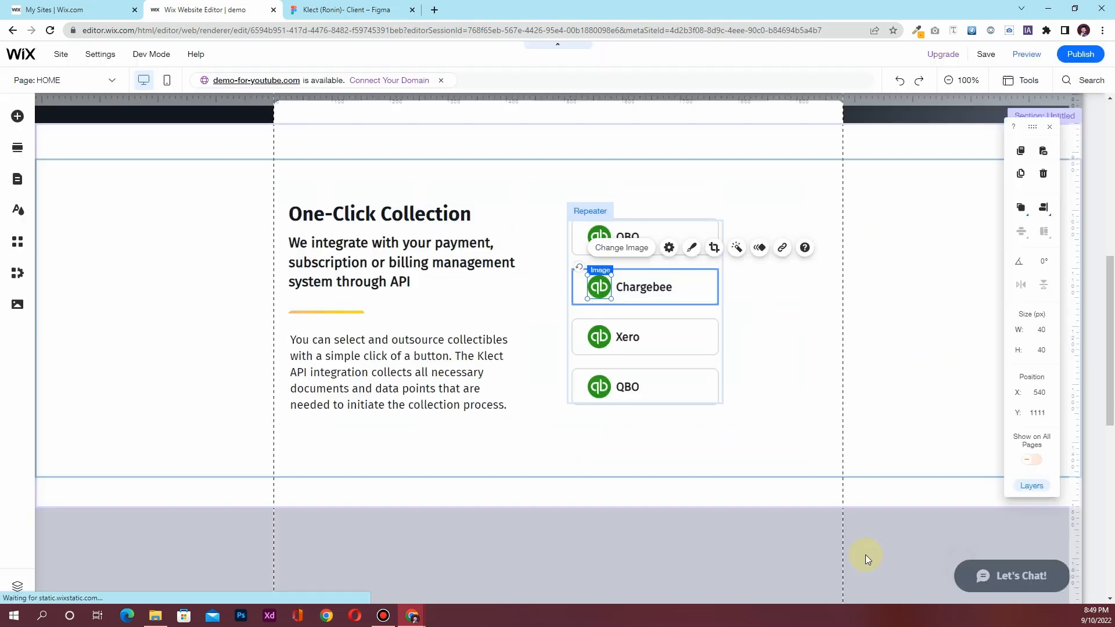
pyautogui.click(597, 335)
pyautogui.click(619, 298)
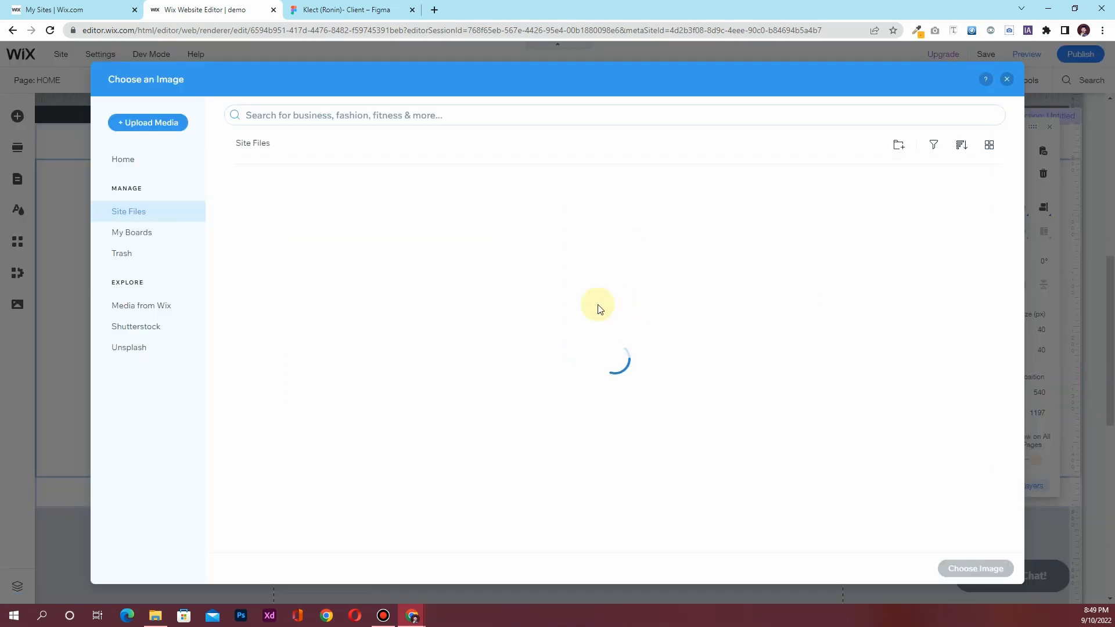
pyautogui.click(743, 457)
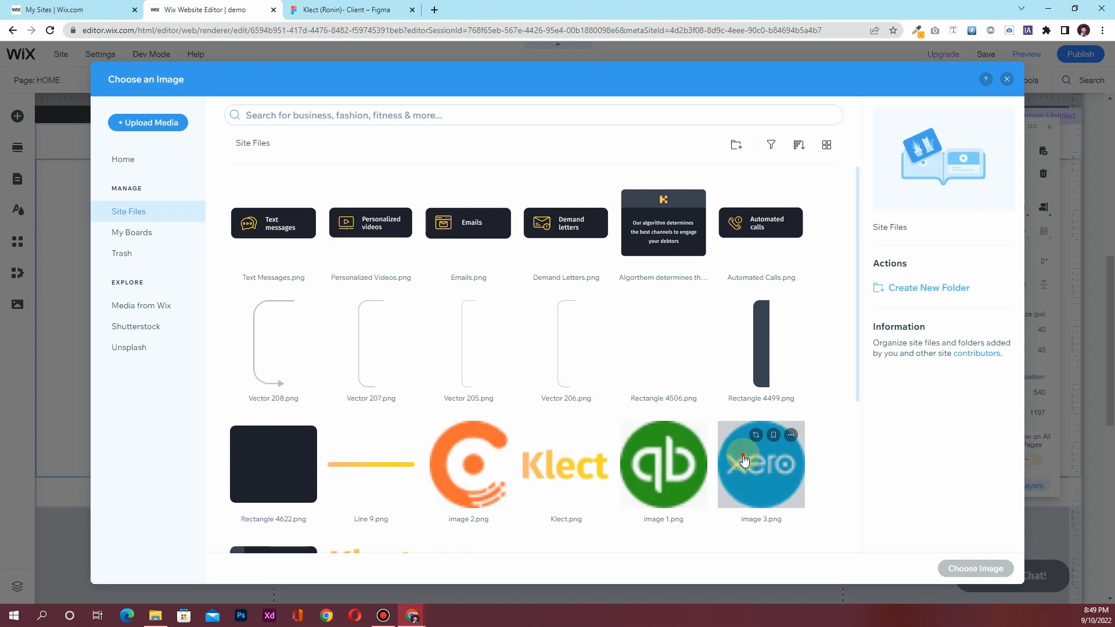
pyautogui.click(953, 568)
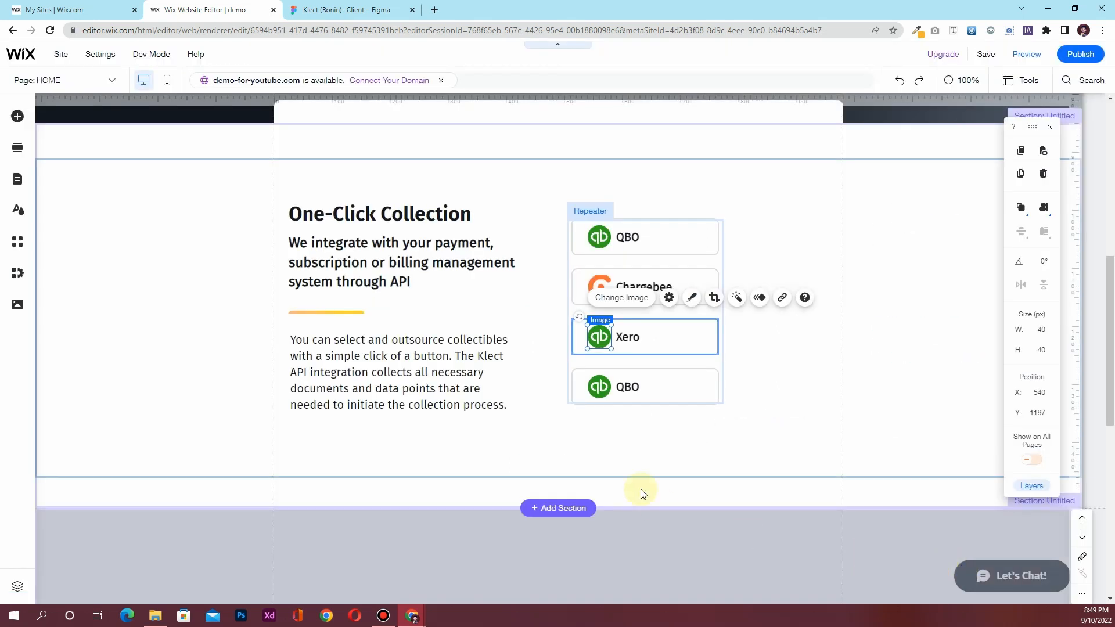
pyautogui.click(766, 417)
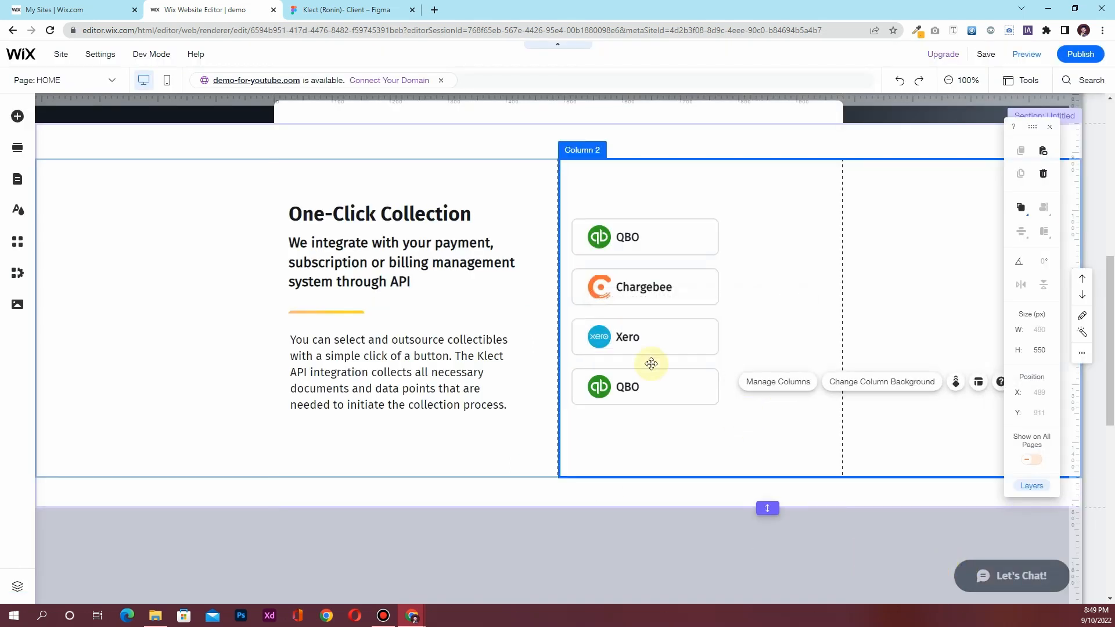
pyautogui.click(317, 5)
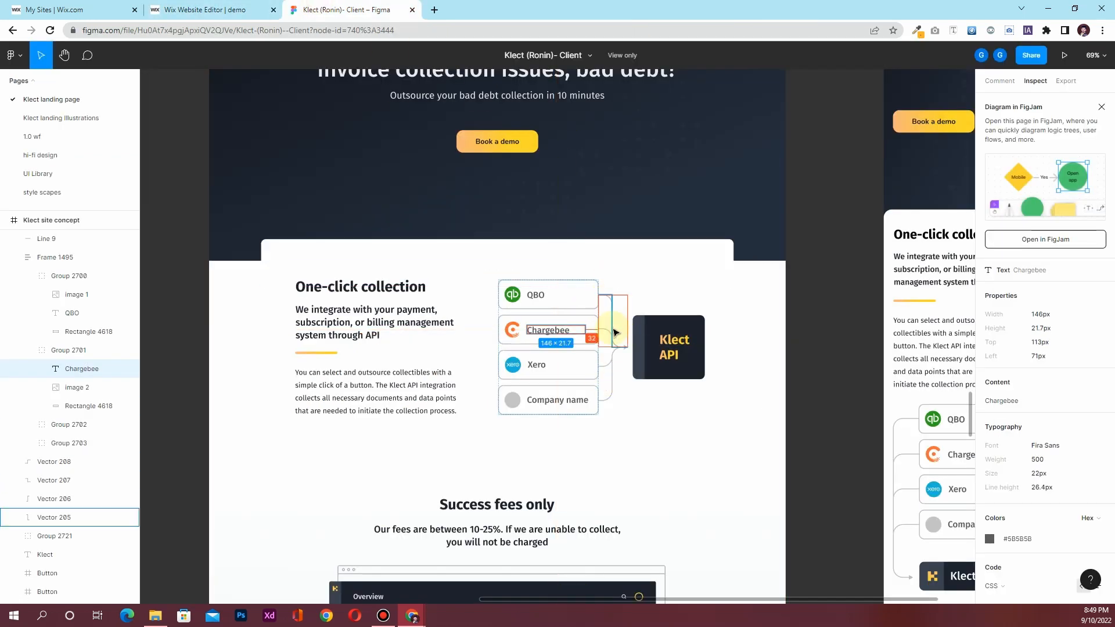
pyautogui.click(209, 10)
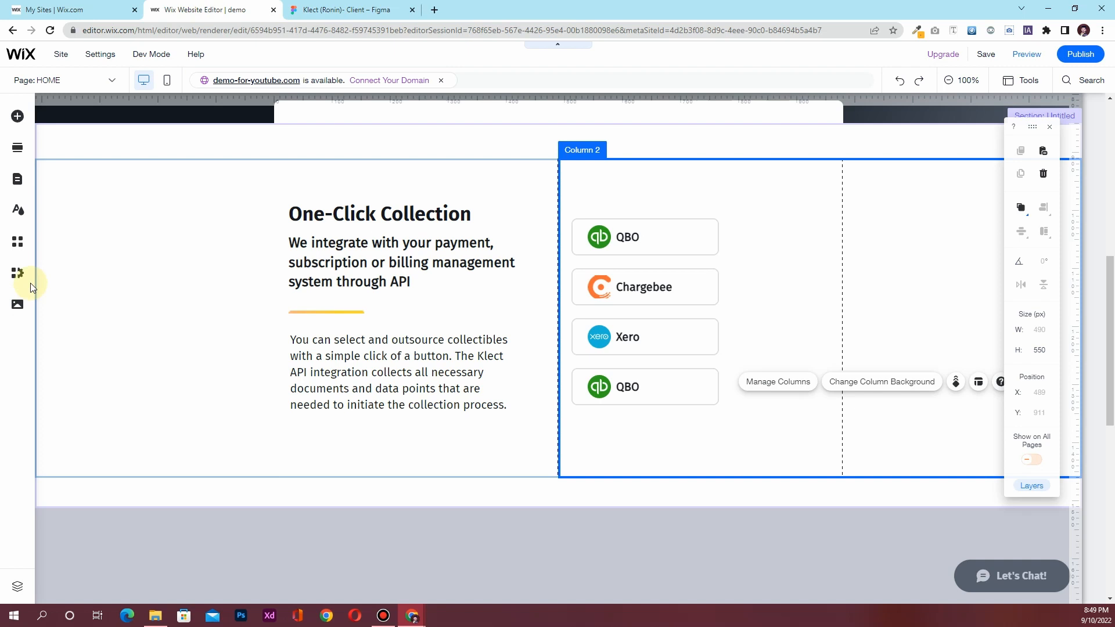
pyautogui.click(19, 302)
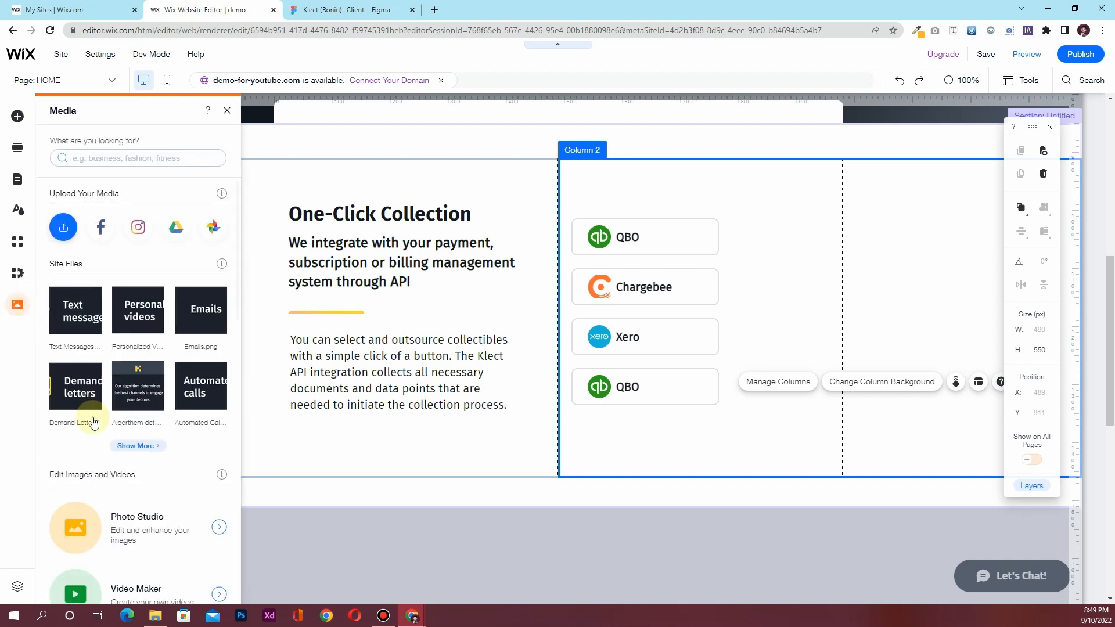
pyautogui.click(133, 446)
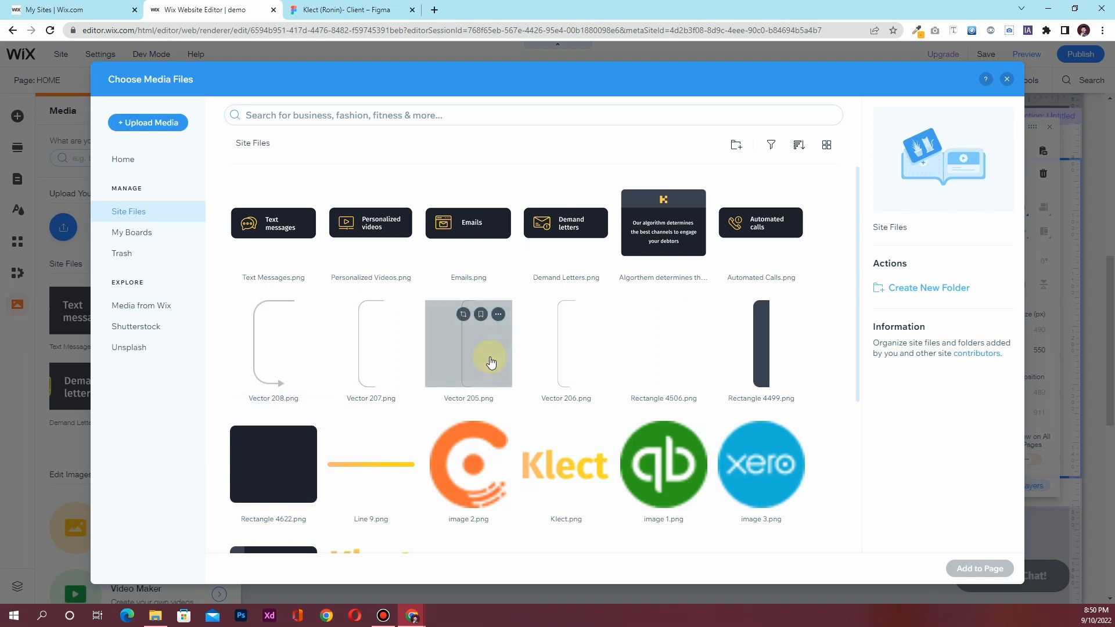
pyautogui.scroll(-3, 552, 343)
pyautogui.scroll(-2, 551, 346)
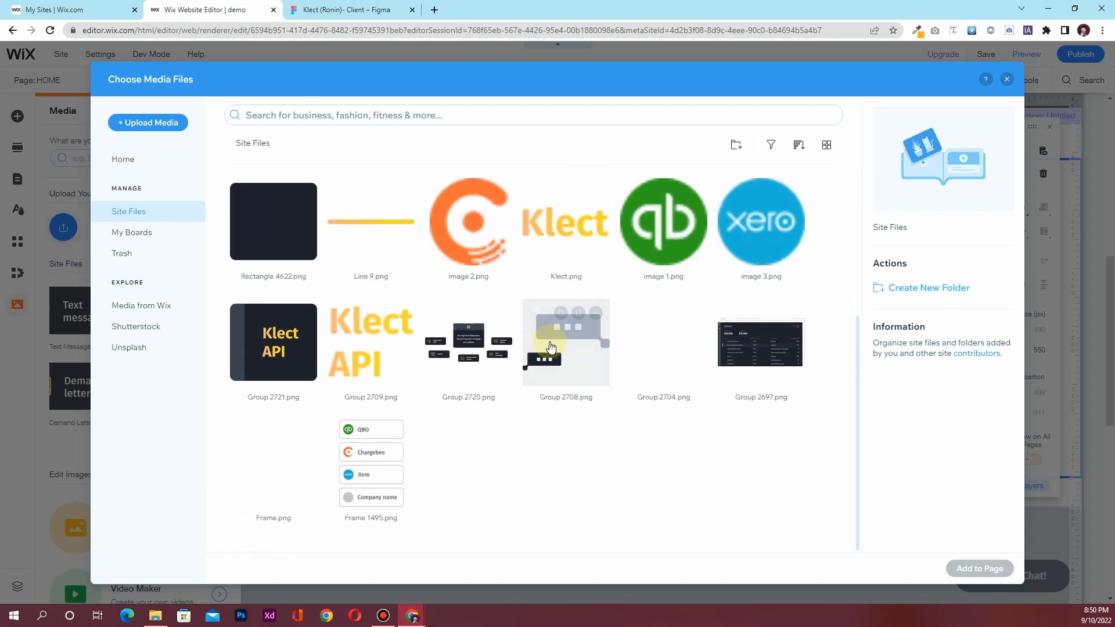
pyautogui.scroll(5, 552, 347)
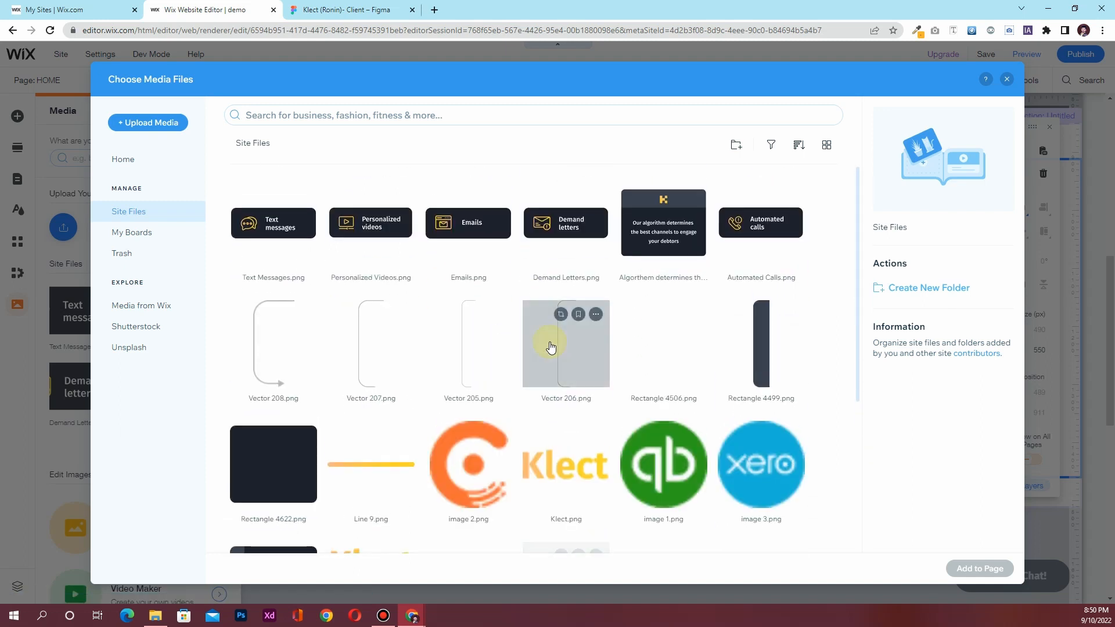
pyautogui.click(332, 10)
# Export connector lines Vector 205 and Vector 207 as PNG files
pyautogui.click(611, 304)
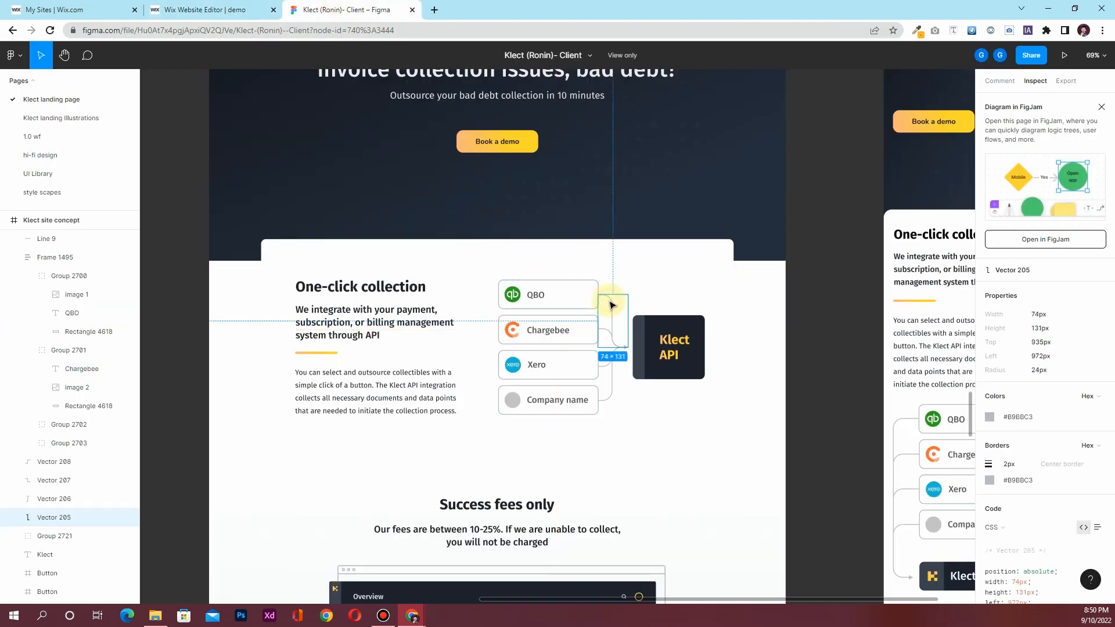
pyautogui.click(606, 334)
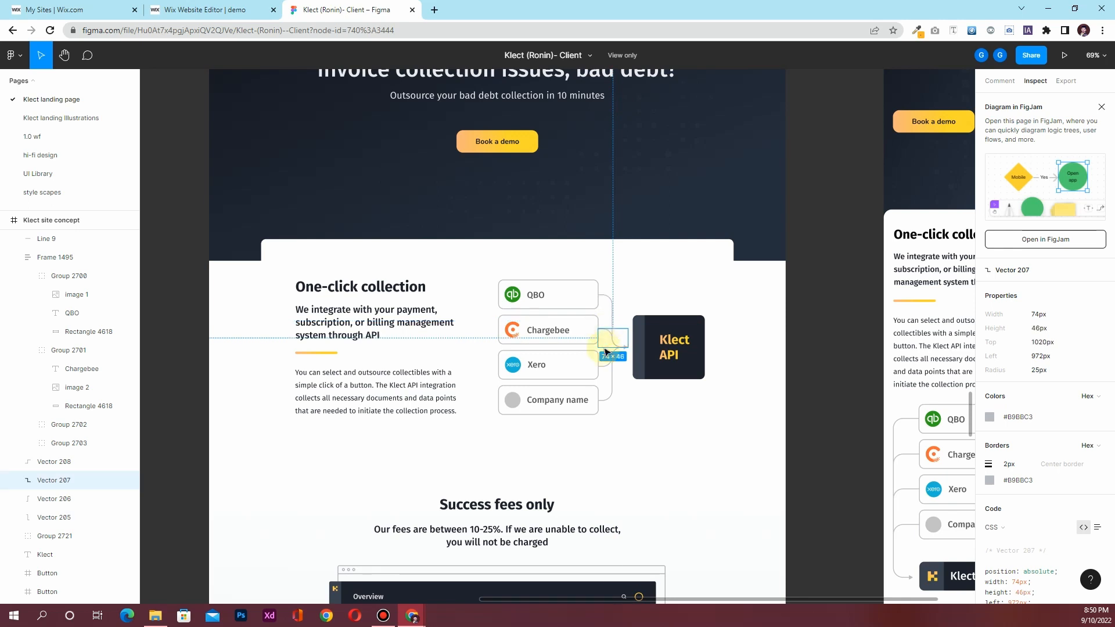
pyautogui.click(611, 299)
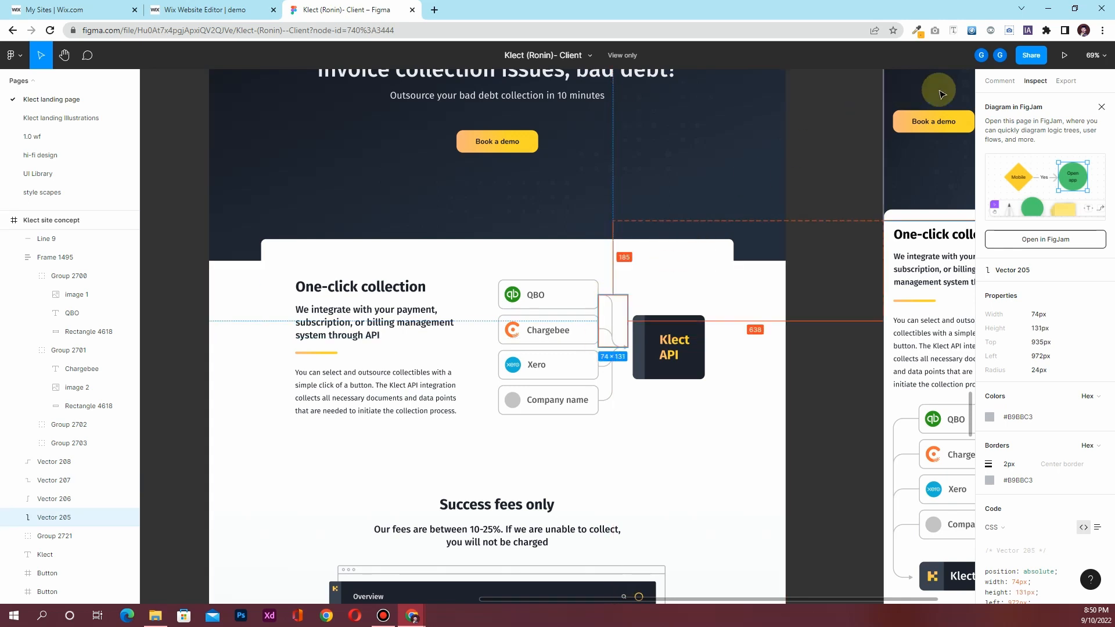
pyautogui.click(1067, 81)
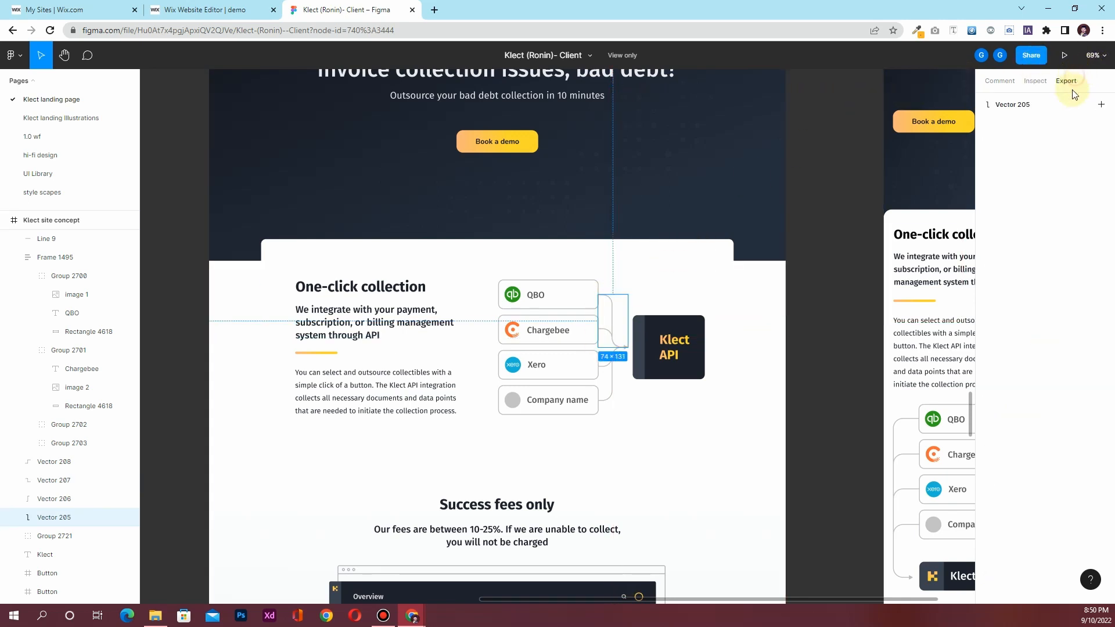
pyautogui.click(1102, 104)
pyautogui.click(1046, 150)
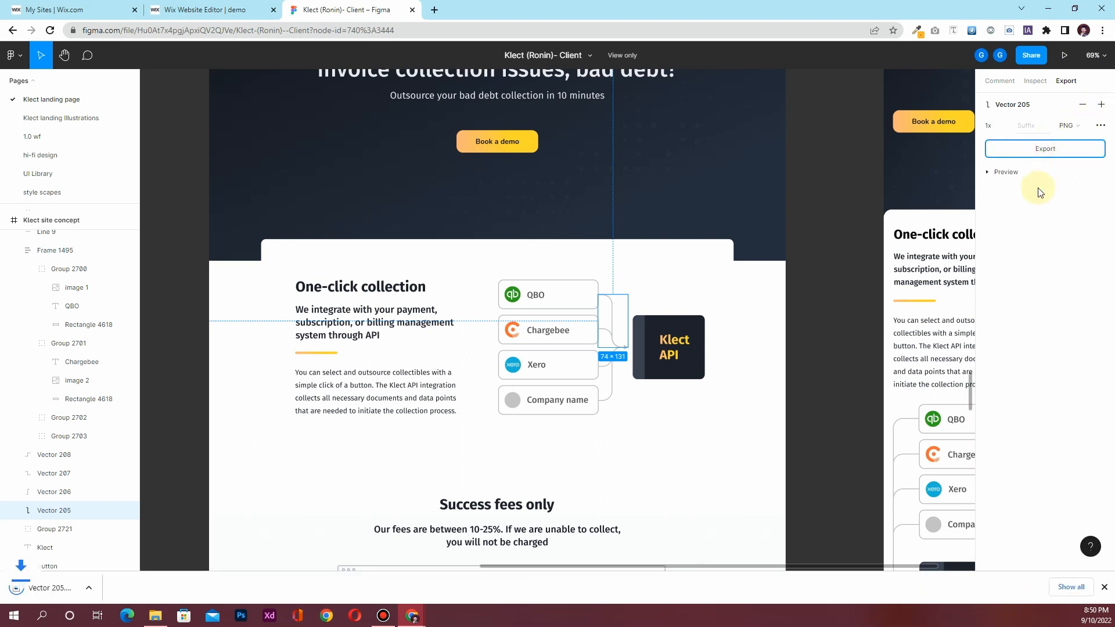
pyautogui.click(608, 335)
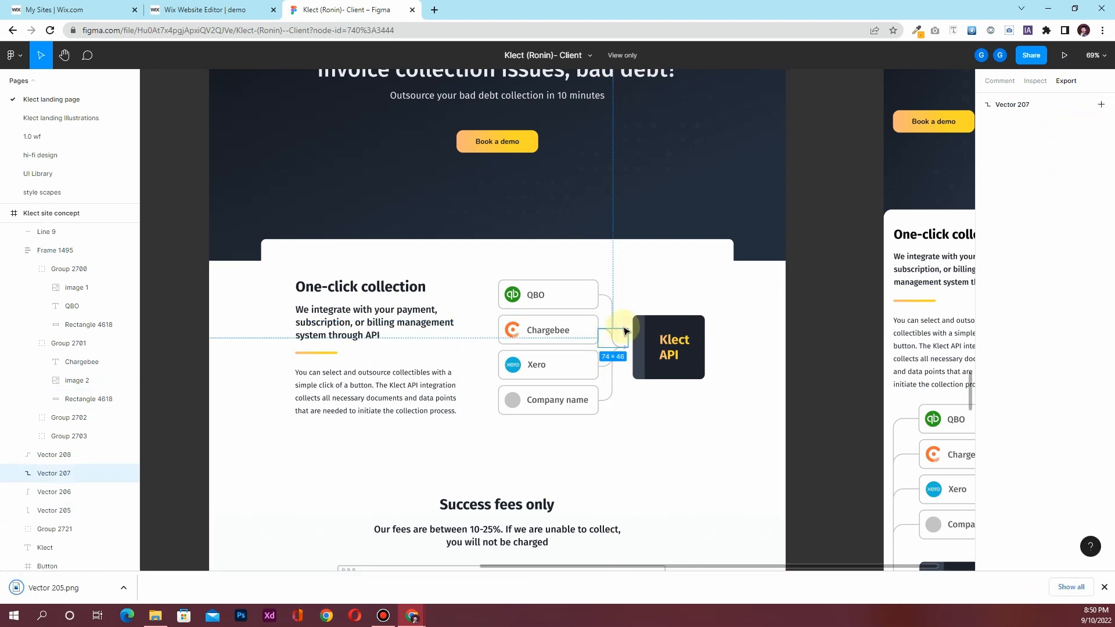
pyautogui.click(1101, 105)
pyautogui.click(1045, 149)
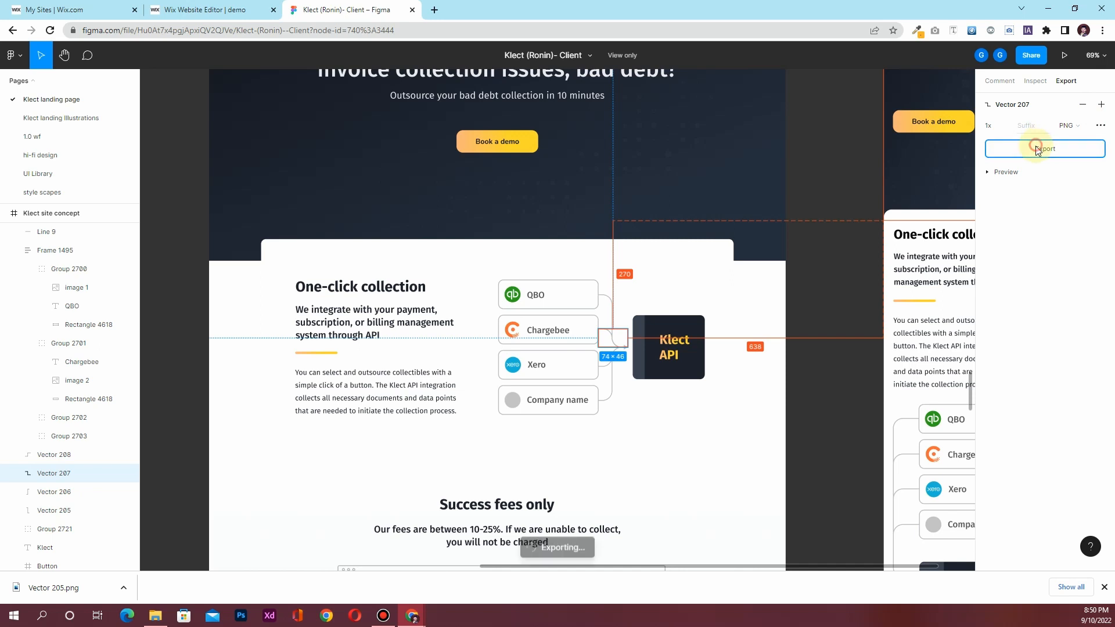
# Export Vector 208 and Vector 206 as PNG files and return to Wix
pyautogui.click(601, 364)
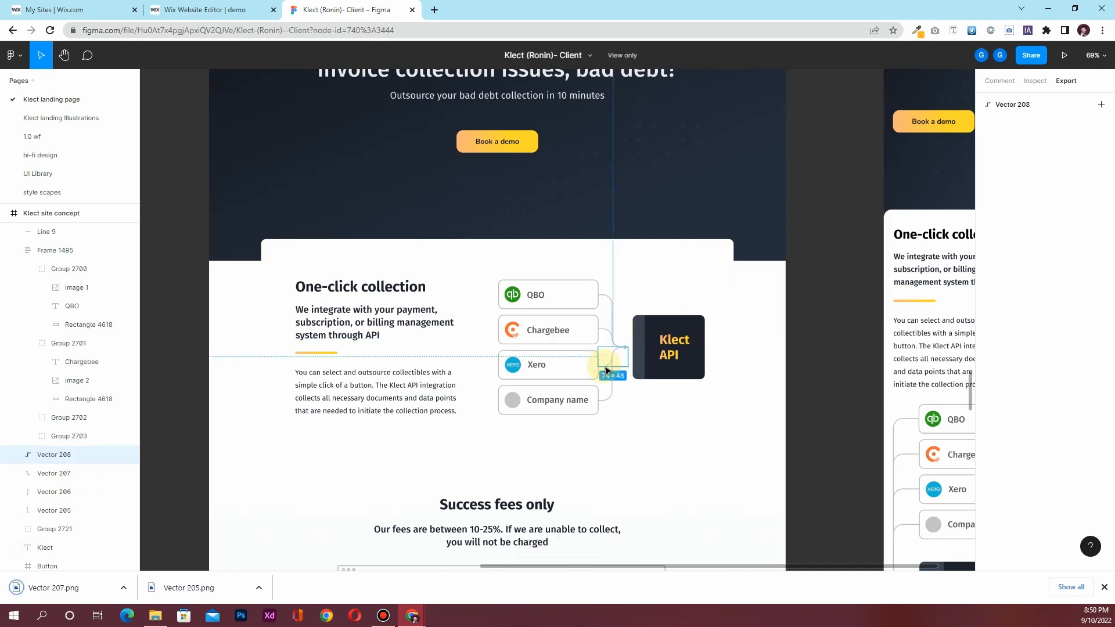
pyautogui.click(1101, 105)
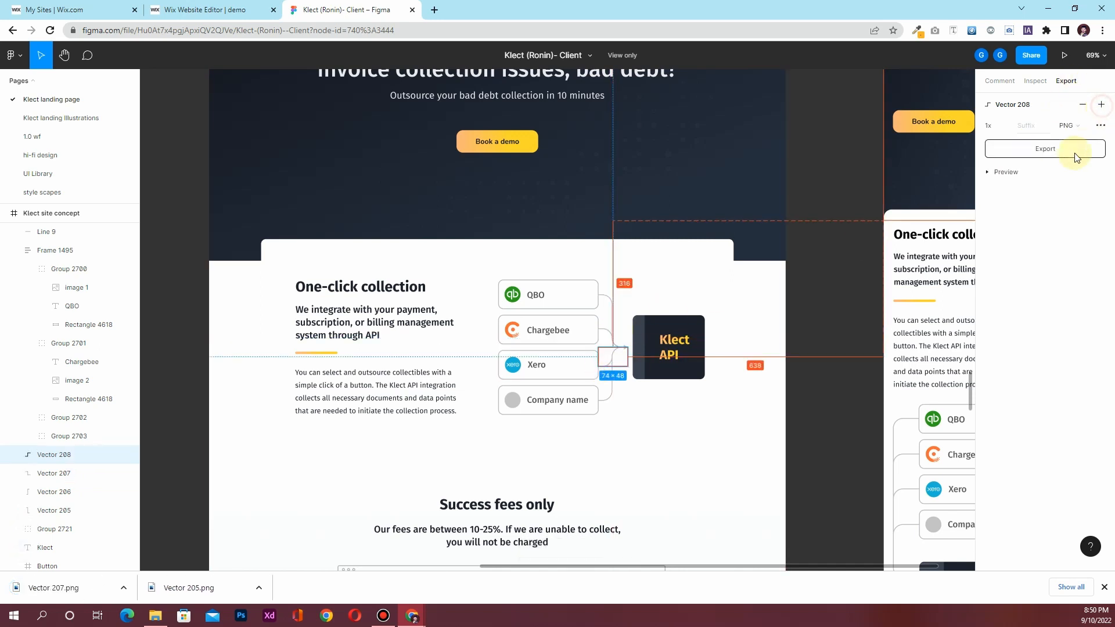
pyautogui.click(1044, 150)
pyautogui.click(610, 395)
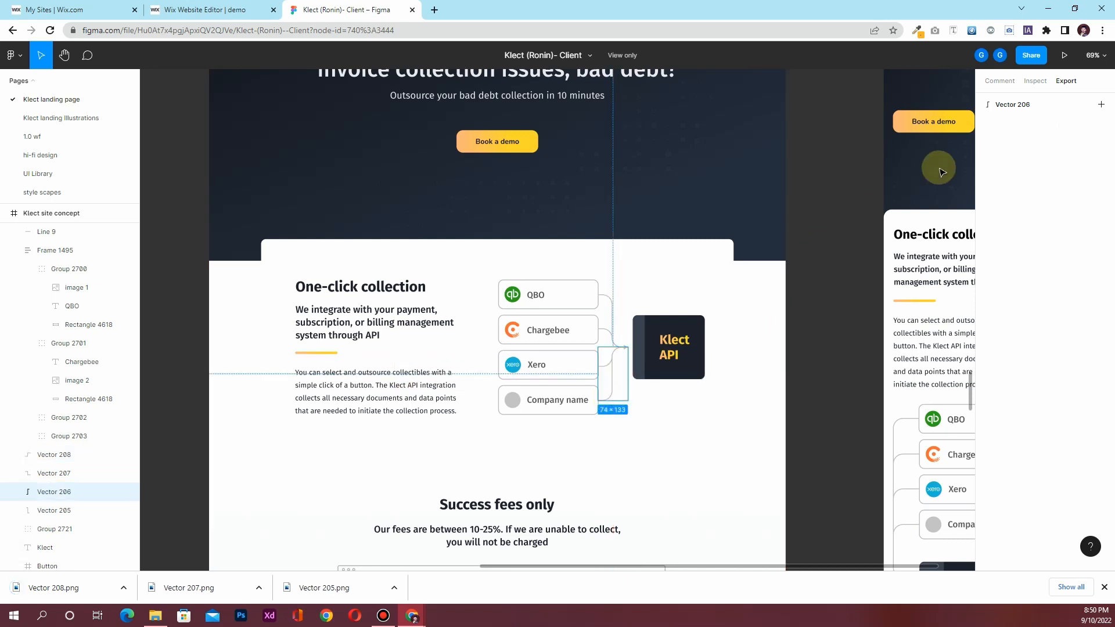
pyautogui.click(1100, 105)
pyautogui.click(1042, 150)
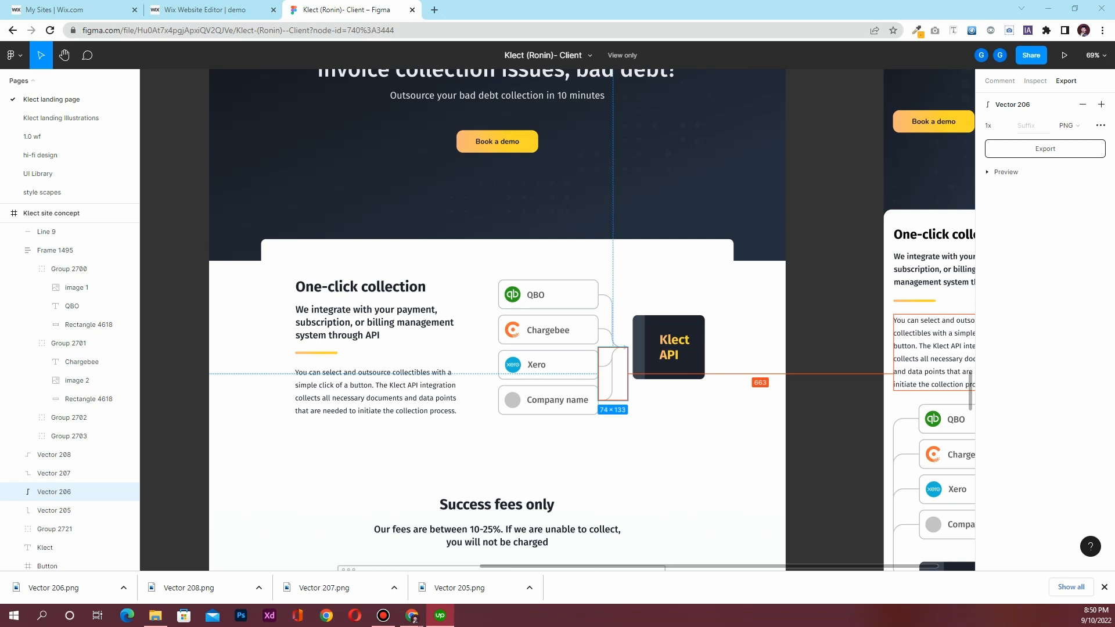
pyautogui.press('super+d')
pyautogui.press('super+d')
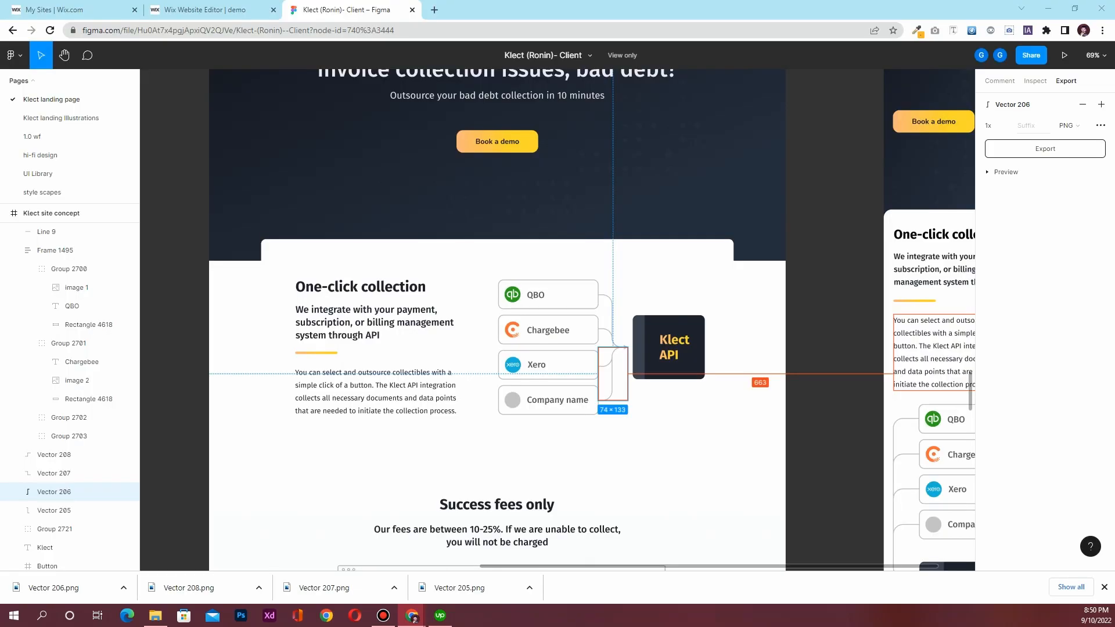
pyautogui.hotkey('ctrl', 'shift', 'Tab')
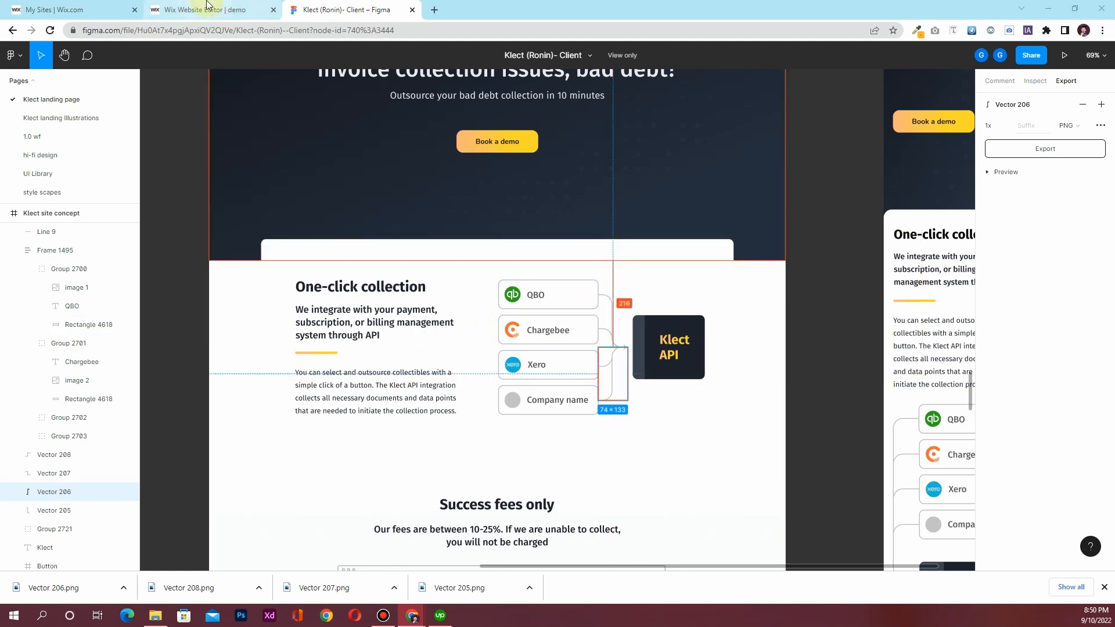
# Upload the Vector 205, 207, 208 and 206 PNGs to Site Files
pyautogui.moveTo(483, 593); pyautogui.dragTo(428, 398)
pyautogui.moveTo(322, 595); pyautogui.dragTo(343, 376)
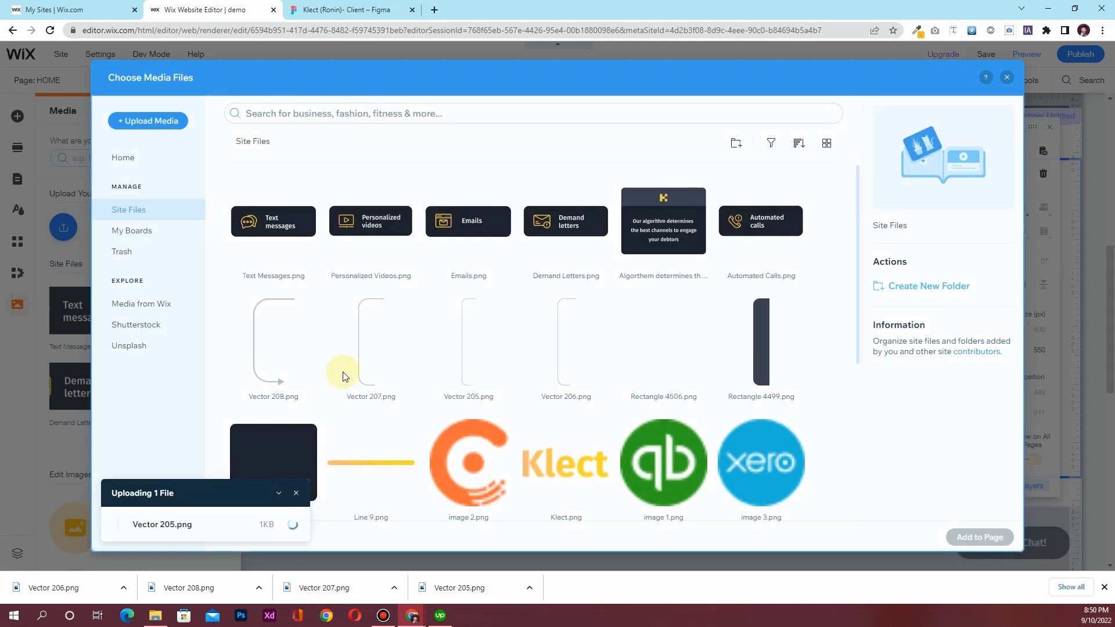
pyautogui.moveTo(181, 592); pyautogui.dragTo(289, 353)
pyautogui.moveTo(59, 588); pyautogui.dragTo(195, 343)
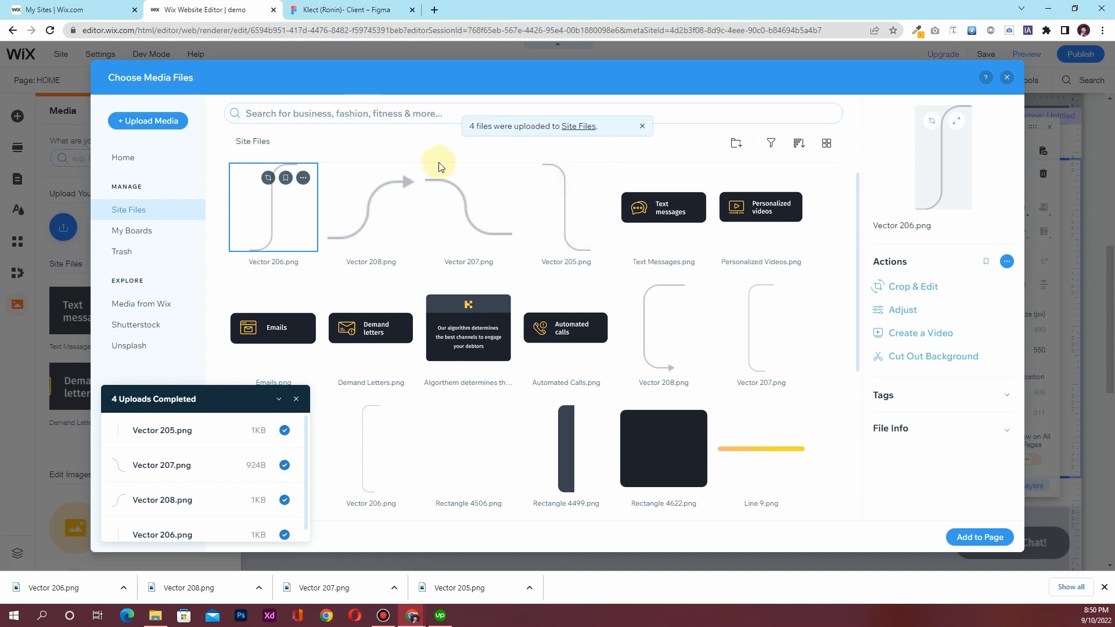
# Select all four connector images and add them to the page
pyautogui.click(547, 220)
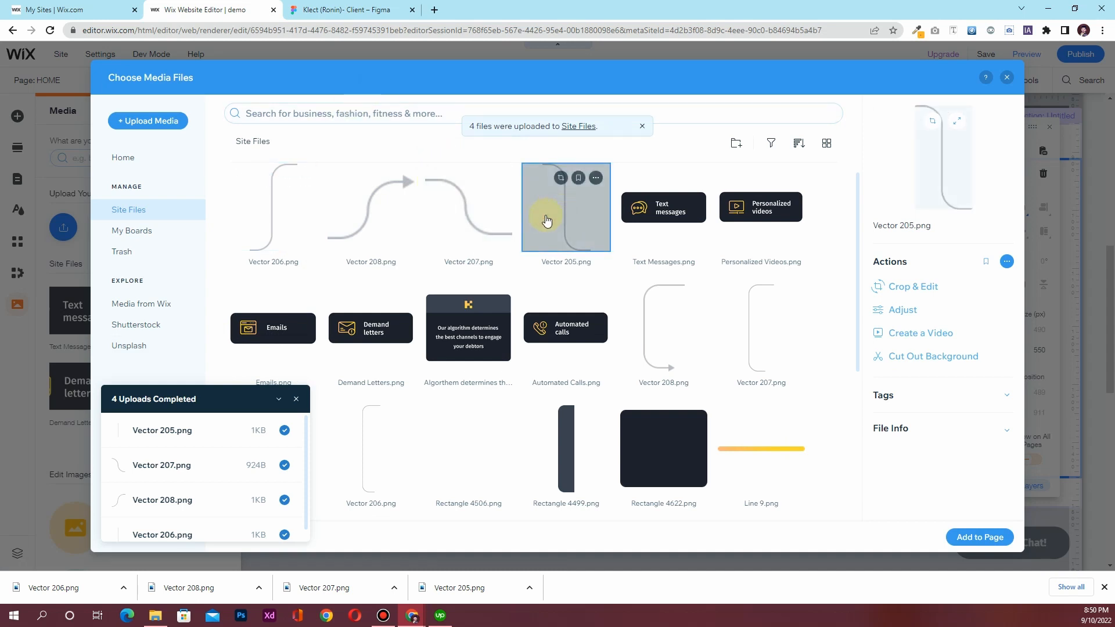
pyautogui.keyDown('ctrl'); pyautogui.click(473, 215); pyautogui.keyUp('ctrl')
pyautogui.keyDown('ctrl'); pyautogui.click(373, 212); pyautogui.keyUp('ctrl')
pyautogui.keyDown('ctrl'); pyautogui.click(269, 207); pyautogui.keyUp('ctrl')
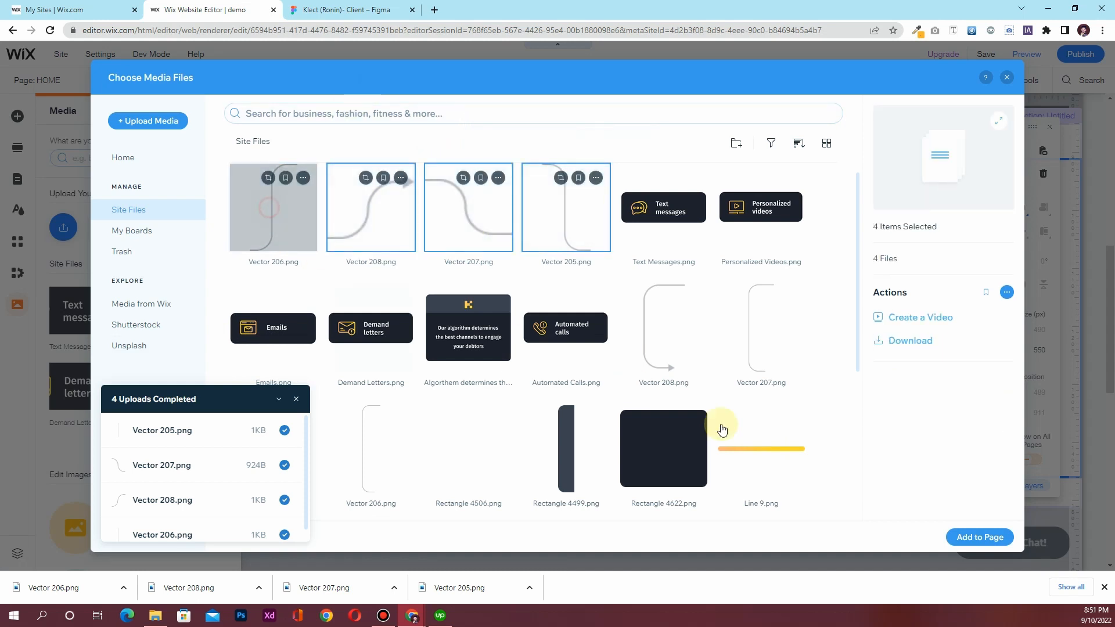
pyautogui.click(953, 535)
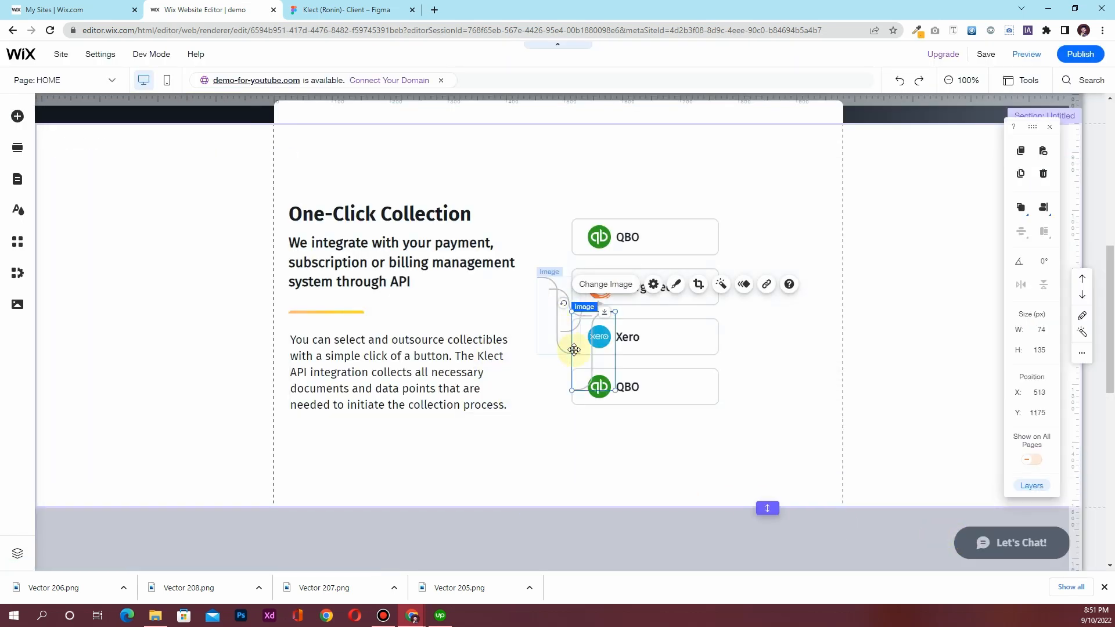
# Drag the four curved connector lines beside the integration boxes so they converge into an arrow
pyautogui.moveTo(595, 330); pyautogui.dragTo(741, 332)
pyautogui.moveTo(547, 283); pyautogui.dragTo(729, 236)
pyautogui.moveTo(553, 292); pyautogui.dragTo(723, 287)
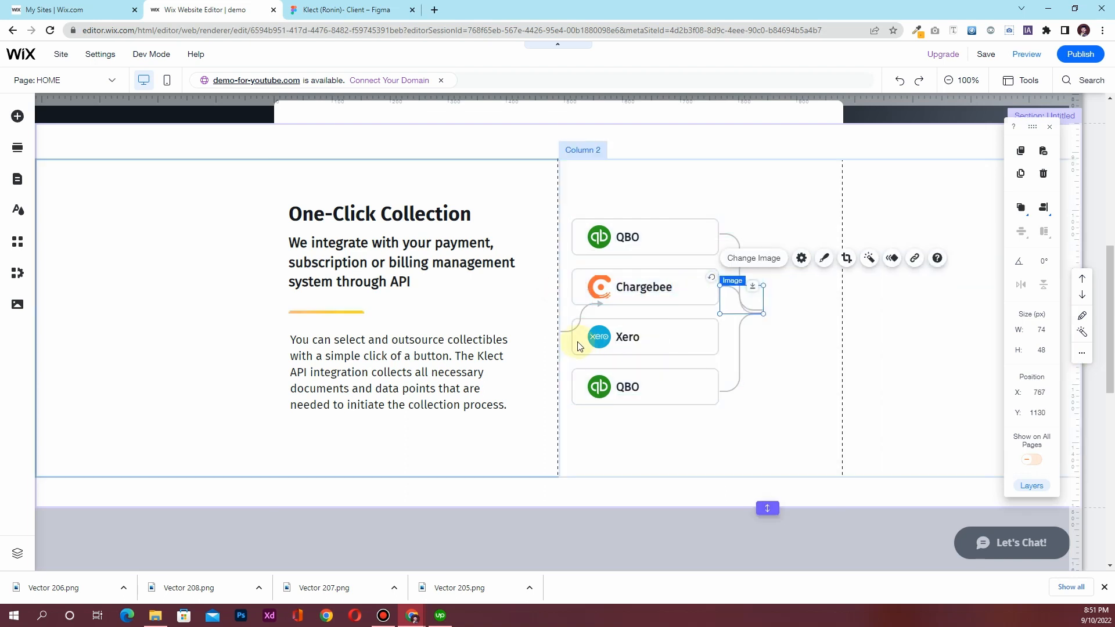
pyautogui.moveTo(566, 332); pyautogui.dragTo(726, 338)
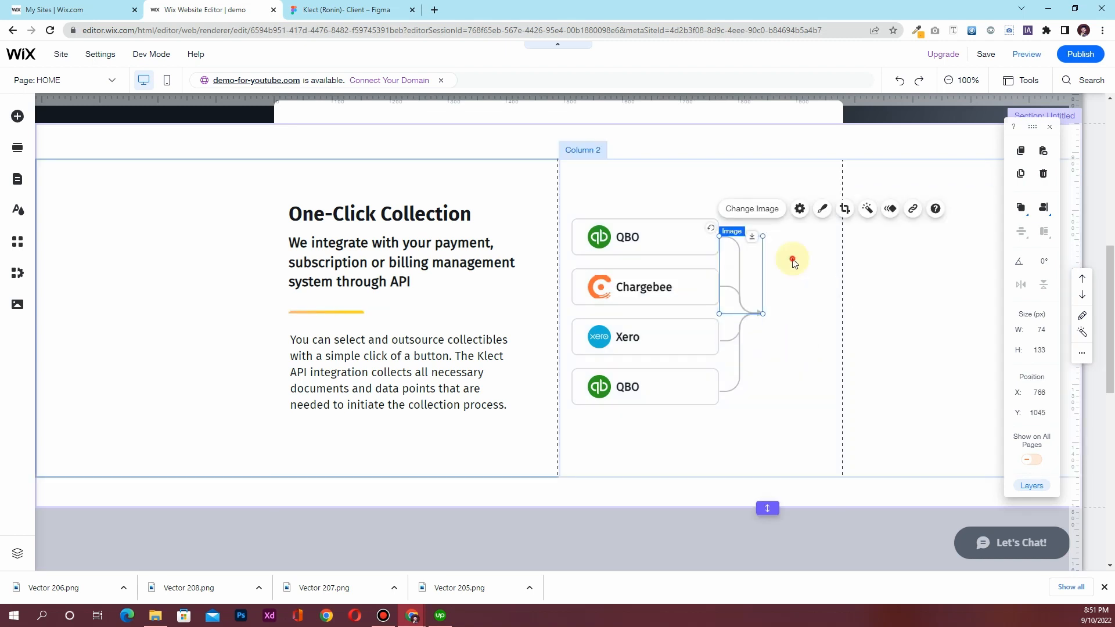
pyautogui.click(848, 359)
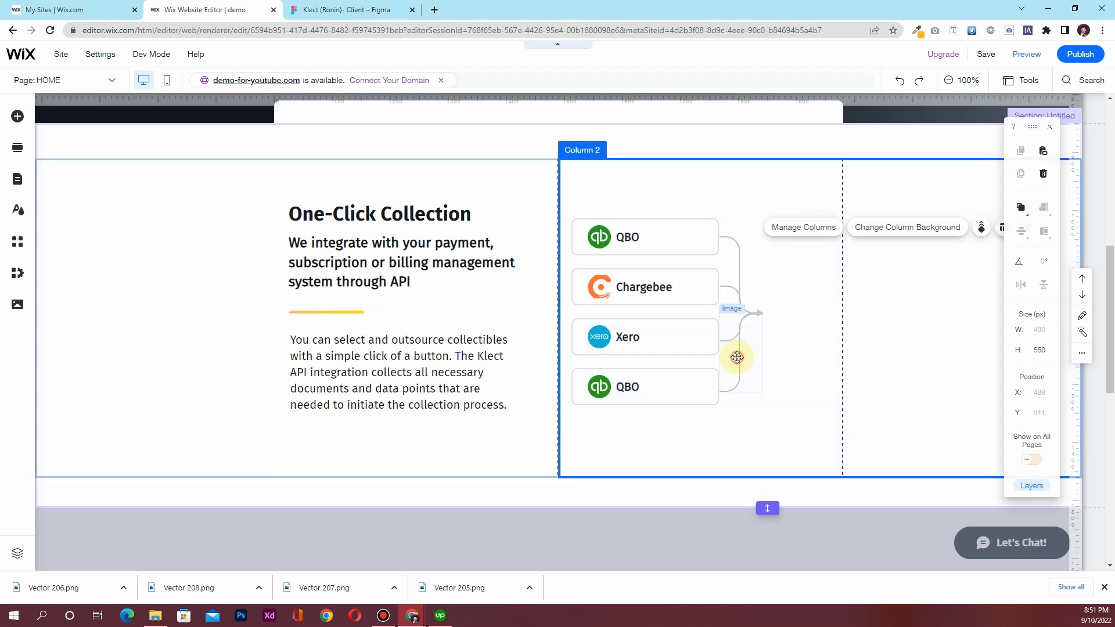
pyautogui.click(737, 357)
pyautogui.click(832, 359)
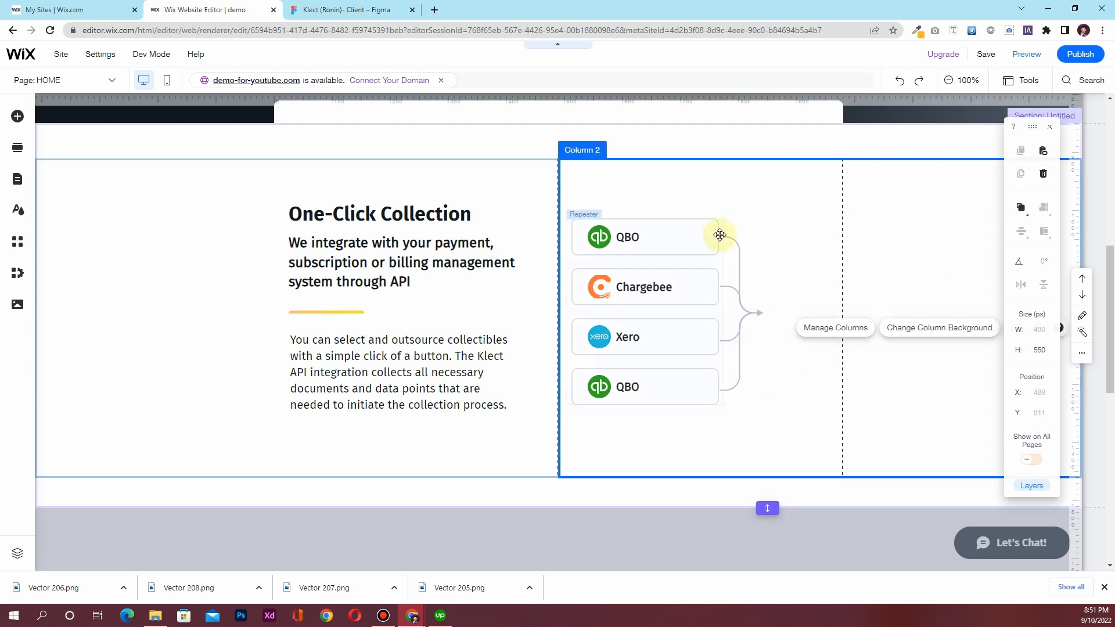
pyautogui.click(364, 8)
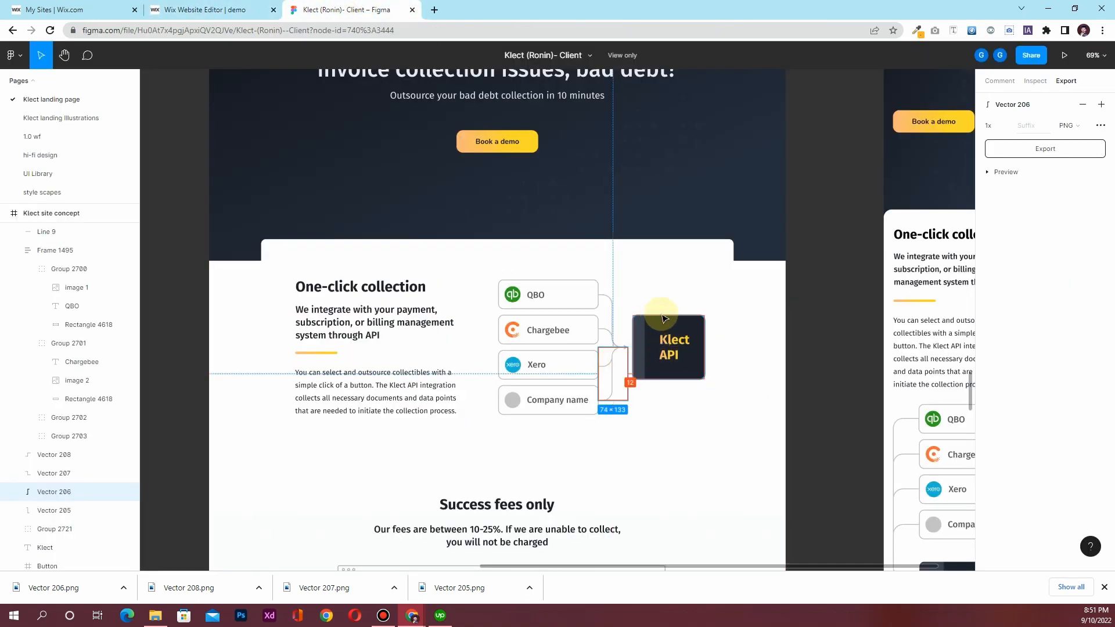
# Add Rectangle 4622 and Rectangle 4499 from Site Files to the page
pyautogui.click(258, 10)
pyautogui.click(16, 305)
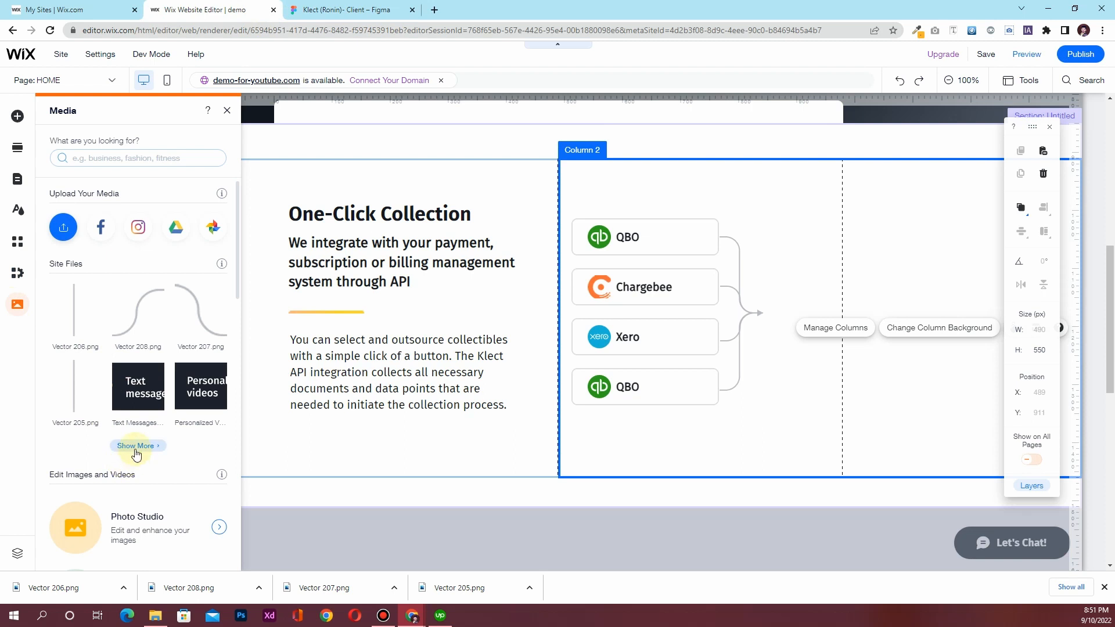
pyautogui.click(135, 448)
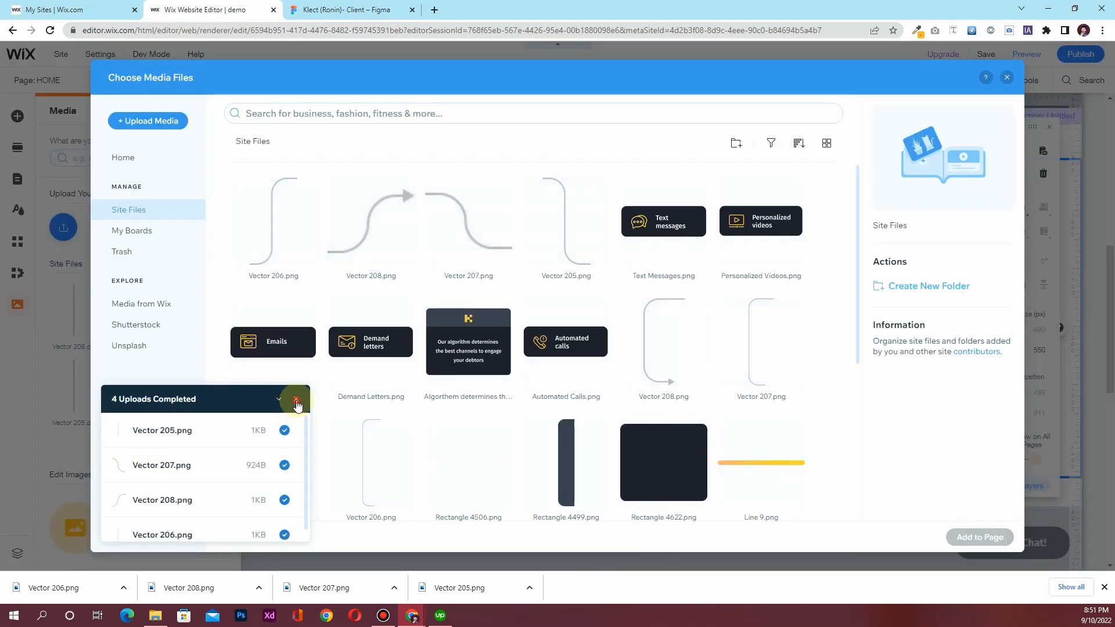
pyautogui.click(296, 401)
pyautogui.click(651, 470)
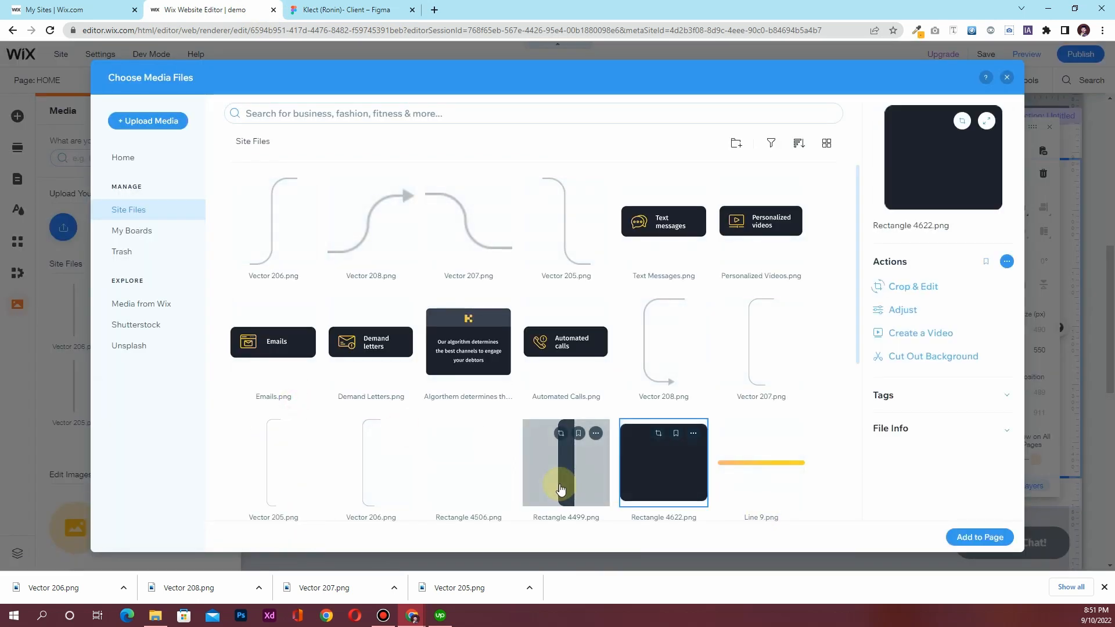
pyautogui.click(560, 489)
pyautogui.click(964, 536)
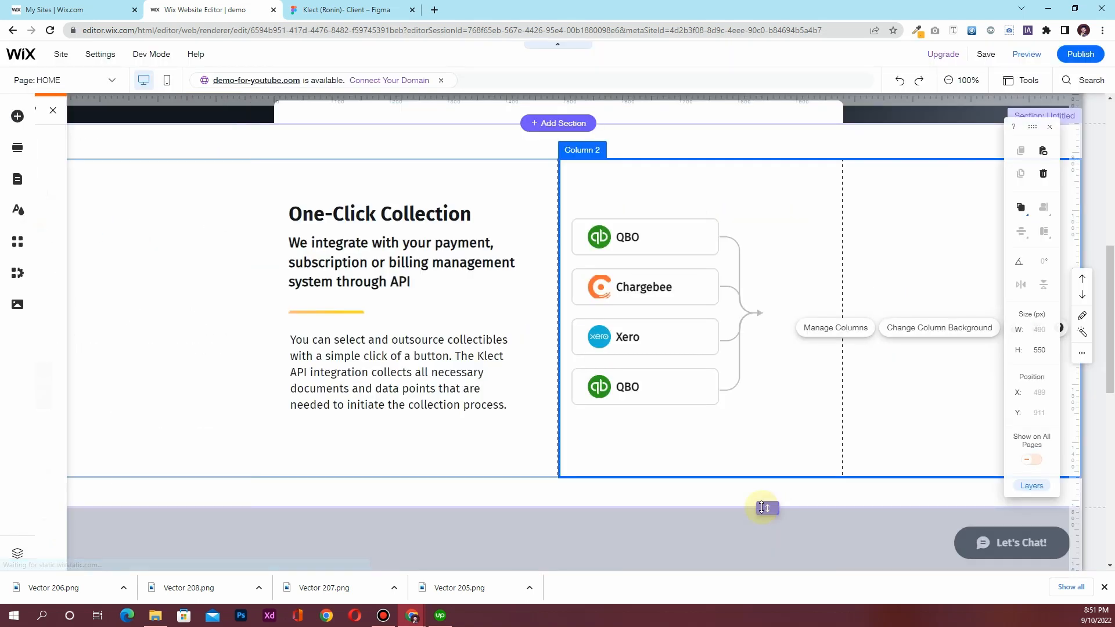
# Place the dark rectangle at the arrow's tip with the narrow strip along its left edge
pyautogui.moveTo(635, 349); pyautogui.dragTo(817, 329)
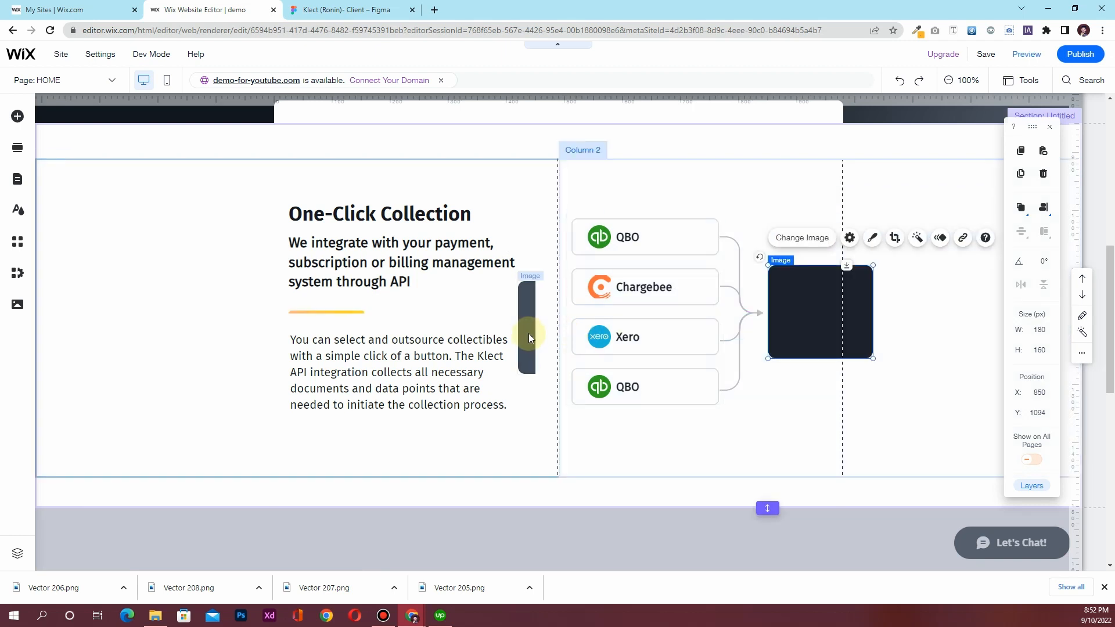
pyautogui.moveTo(524, 334); pyautogui.dragTo(775, 321)
pyautogui.click(785, 414)
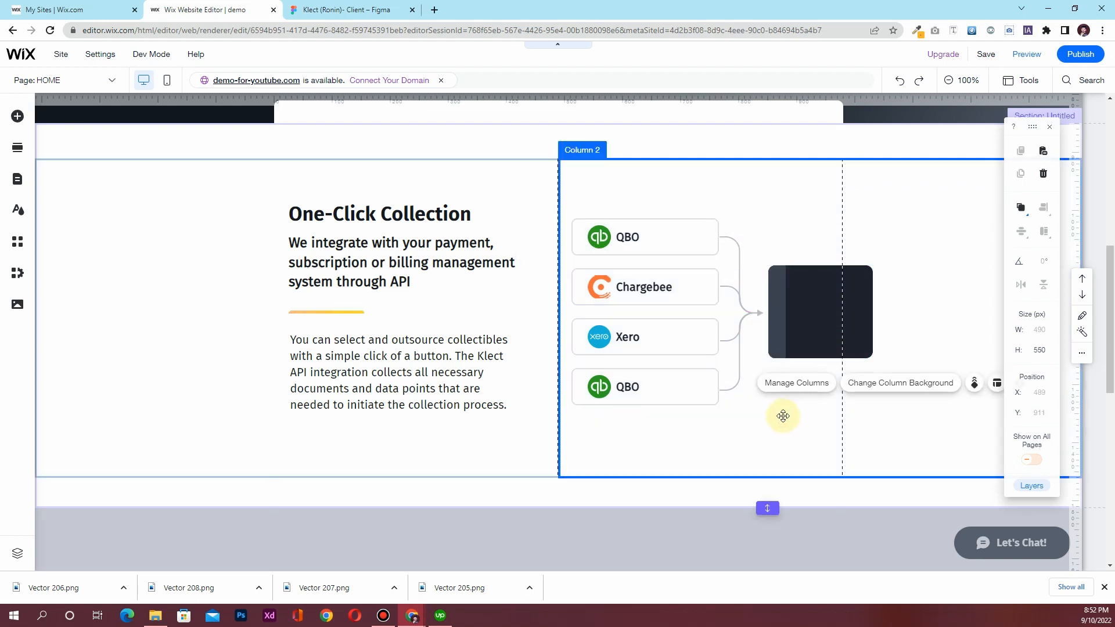
pyautogui.scroll(5, 683, 439)
pyautogui.scroll(-4, 679, 441)
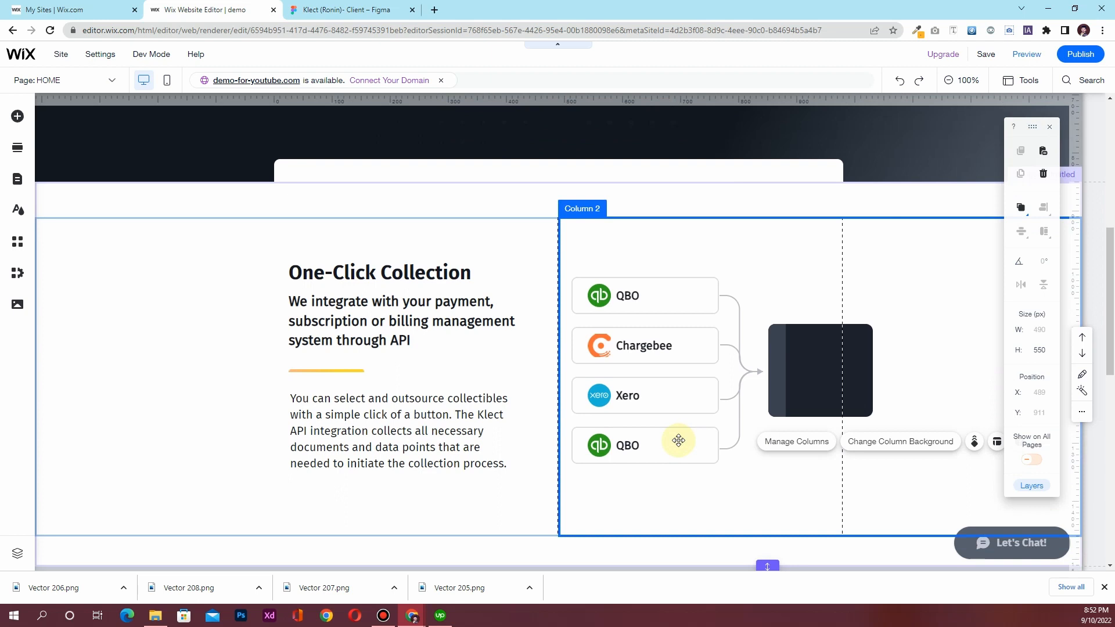
pyautogui.click(346, 10)
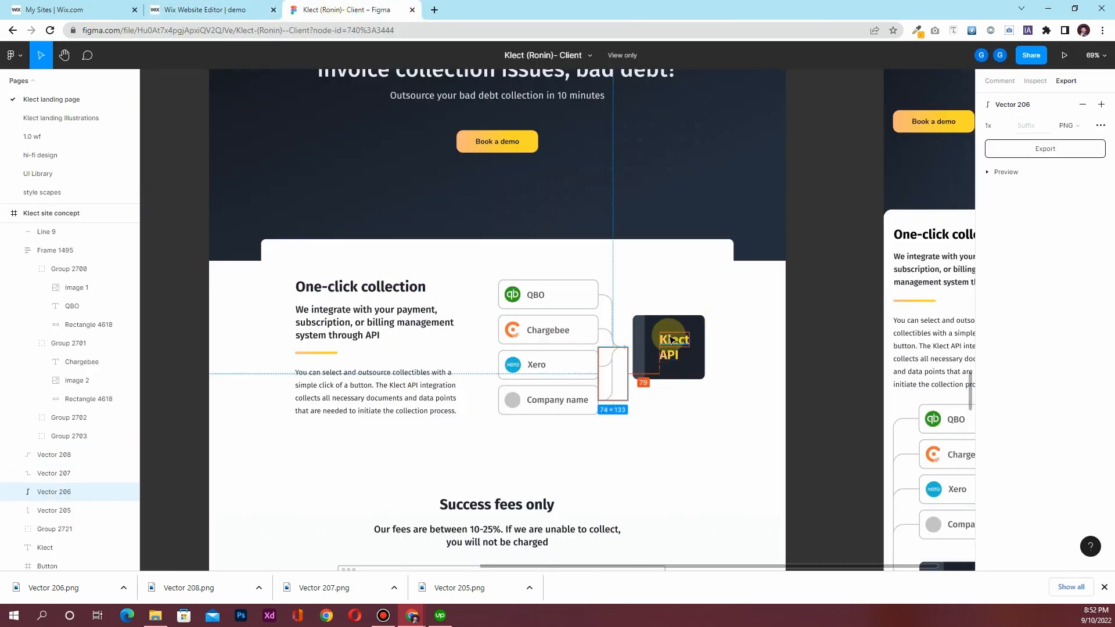
# Reopen the full Site Files library from the Media panel
pyautogui.click(225, 19)
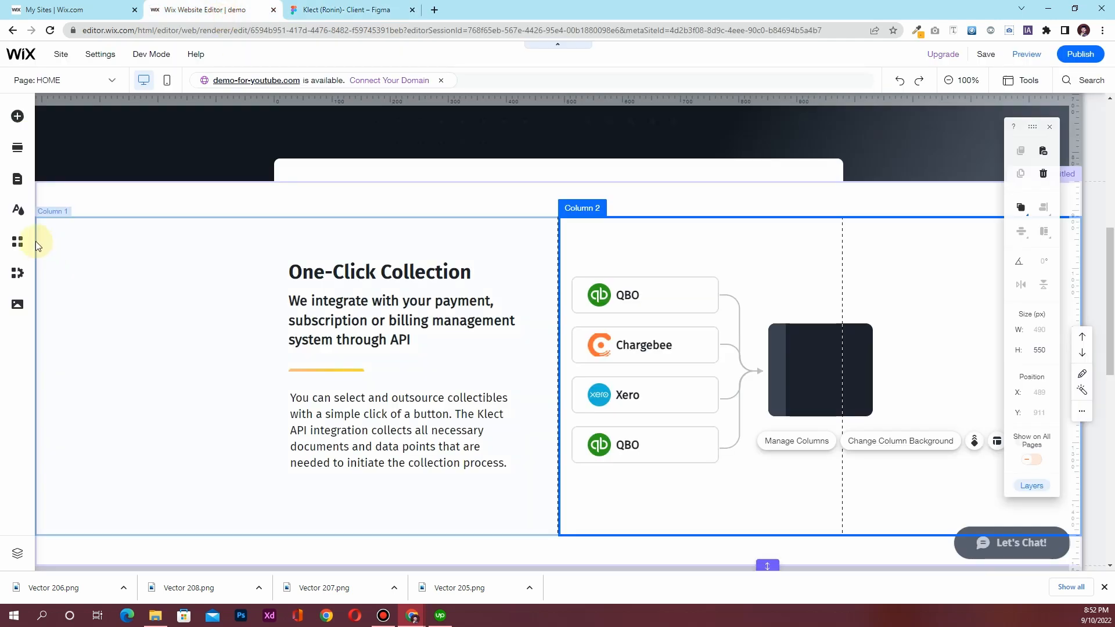
pyautogui.click(17, 317)
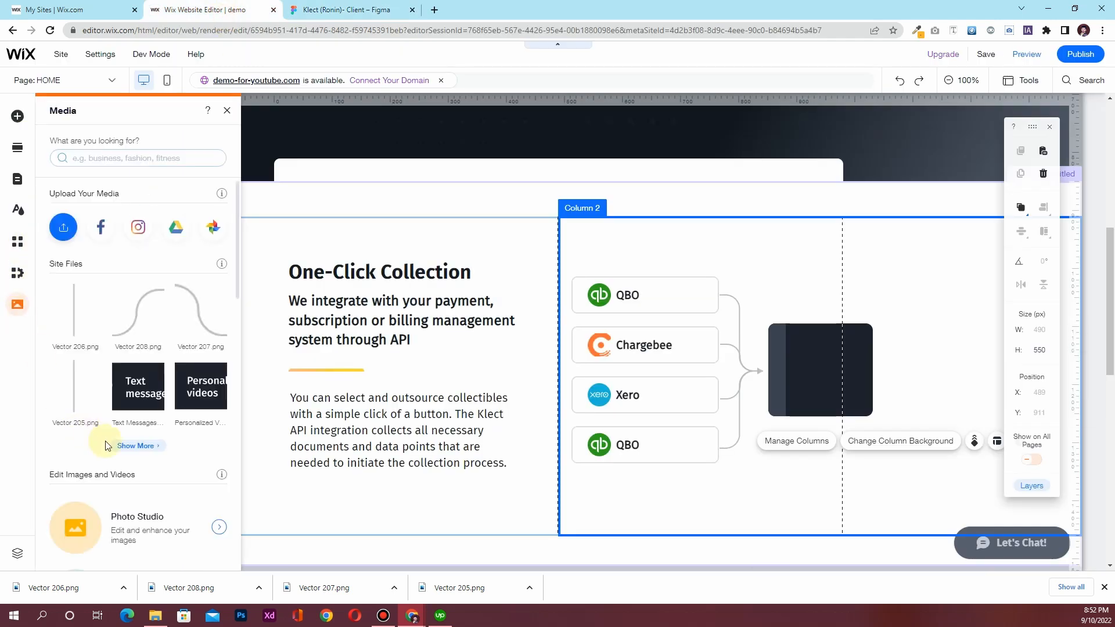
pyautogui.click(134, 446)
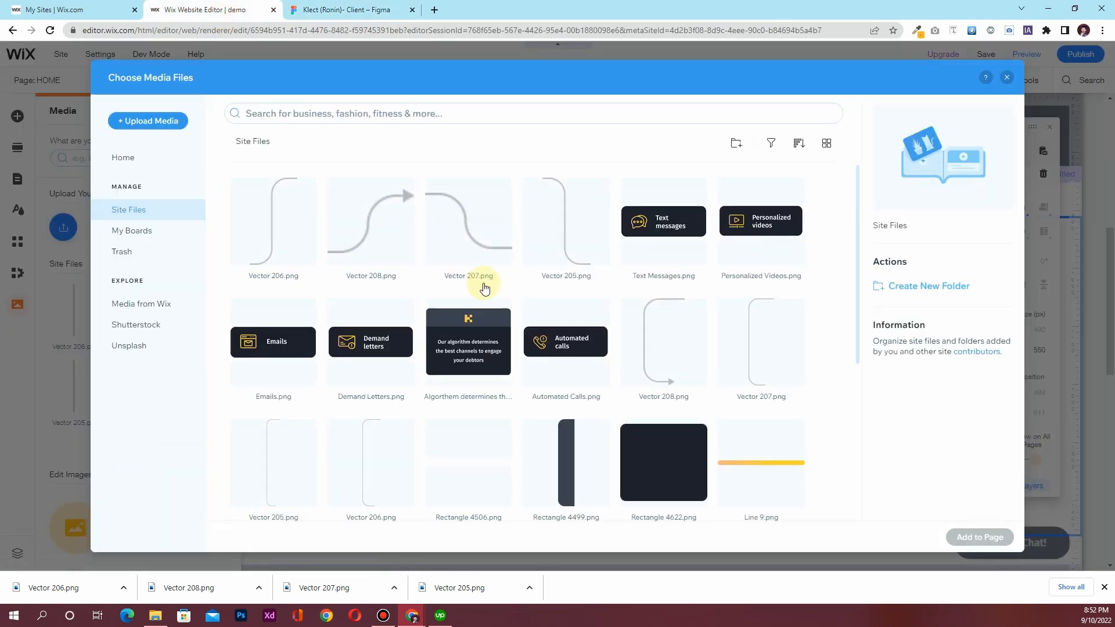
# Add the Group 2709.png Klect API lettering and position it on the dark block
pyautogui.scroll(-4, 485, 319)
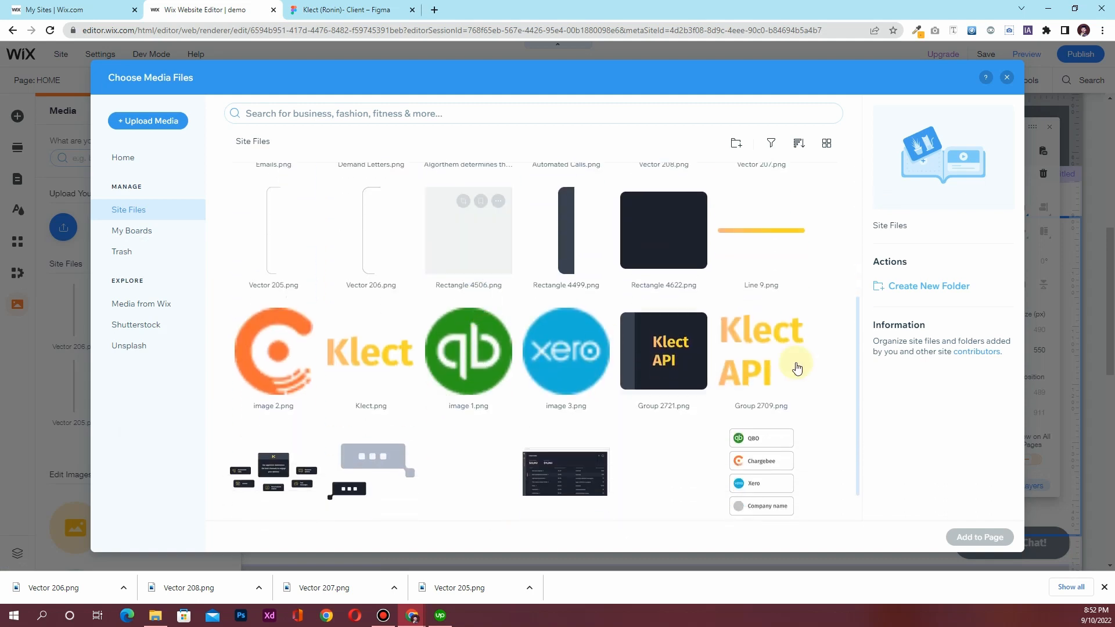
pyautogui.click(737, 364)
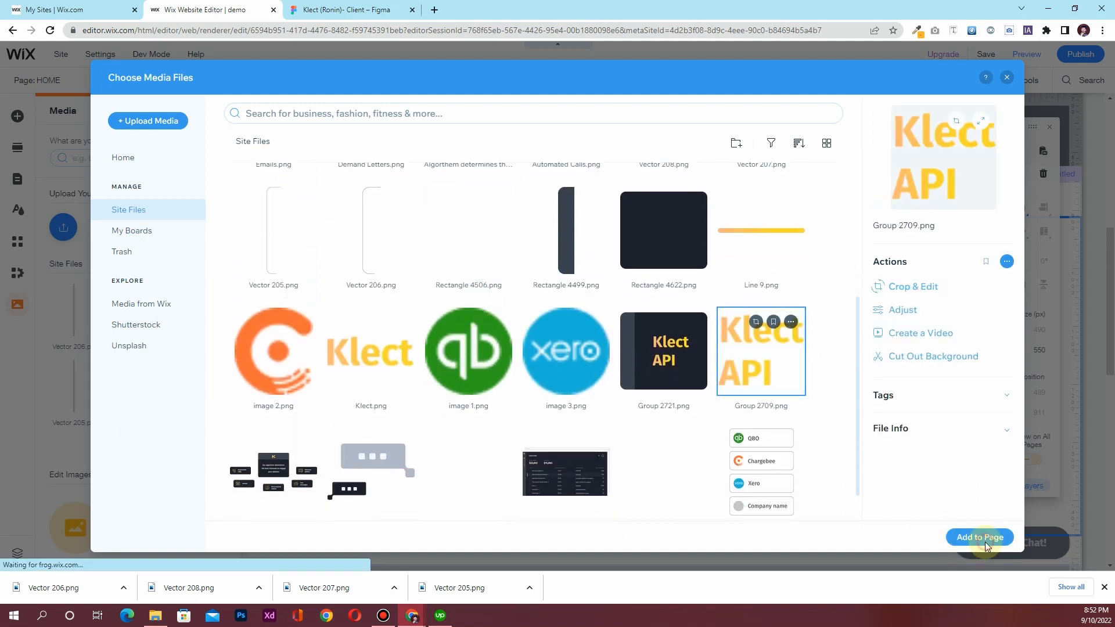
pyautogui.click(981, 536)
pyautogui.moveTo(553, 372); pyautogui.dragTo(817, 367)
pyautogui.moveTo(819, 368); pyautogui.dragTo(834, 363)
pyautogui.click(910, 372)
pyautogui.click(836, 329)
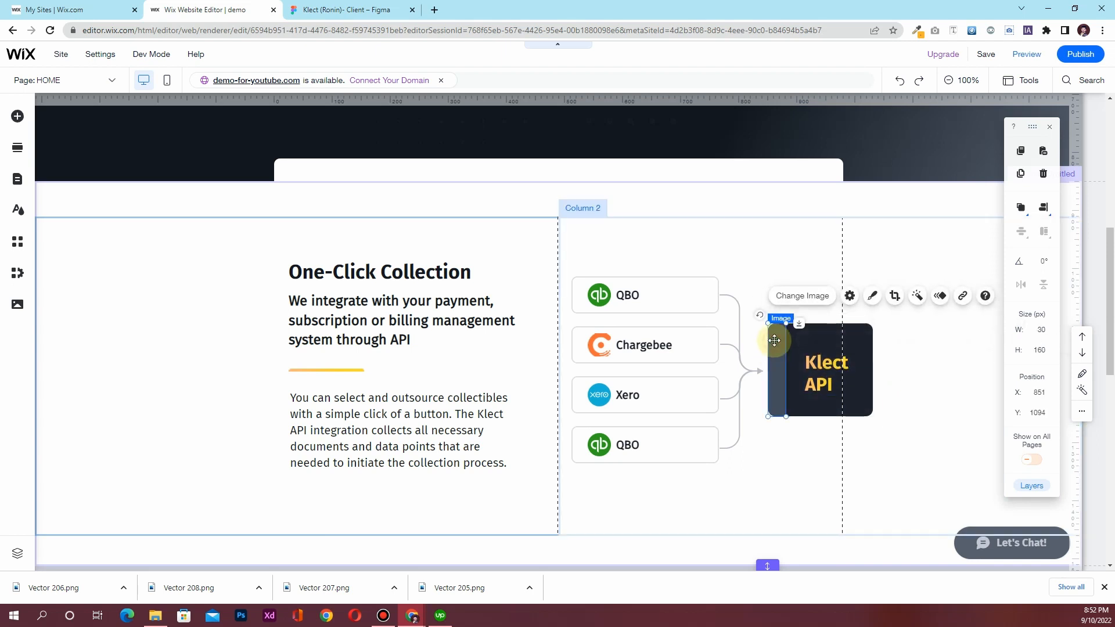
# Group the API block pieces, then group the two connector line images
pyautogui.keyDown('shift'); pyautogui.click(837, 331); pyautogui.keyUp('shift')
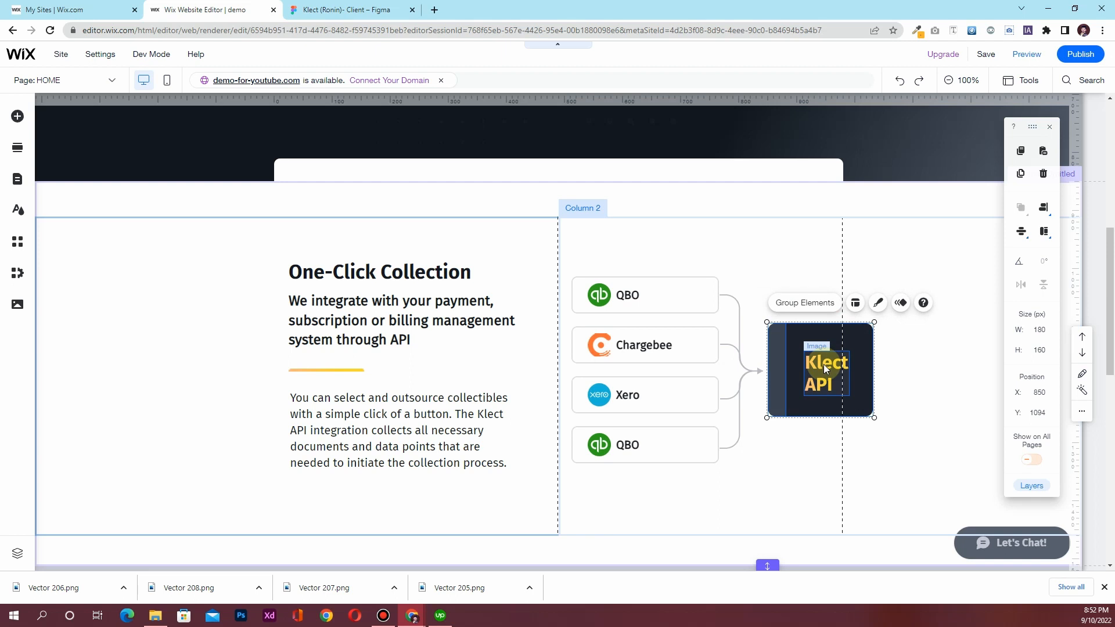
pyautogui.click(802, 303)
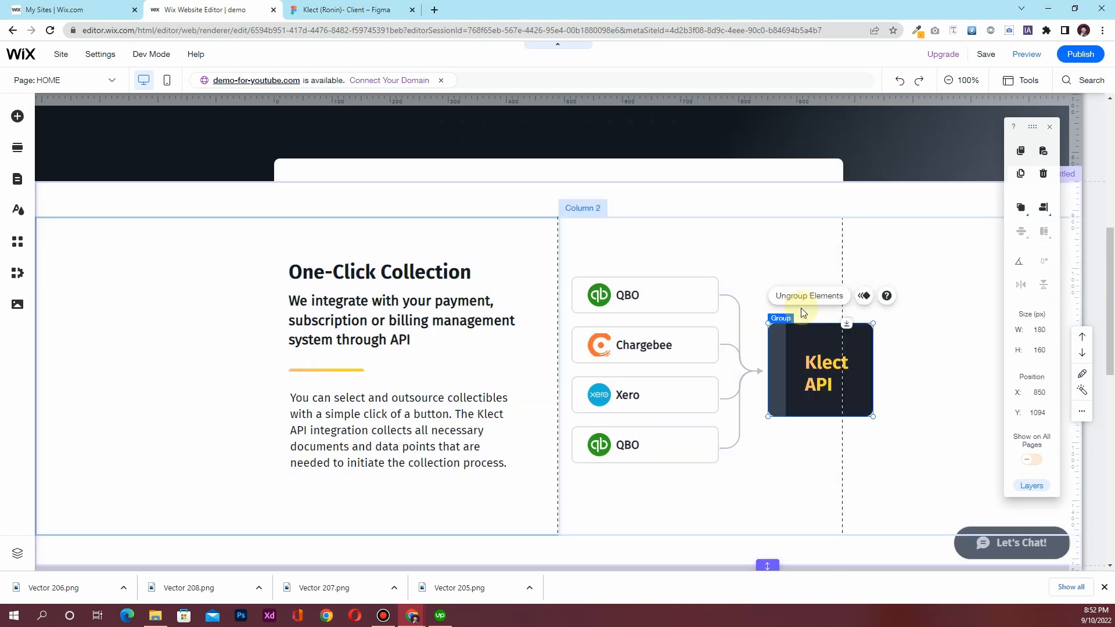
pyautogui.click(730, 298)
pyautogui.click(735, 304)
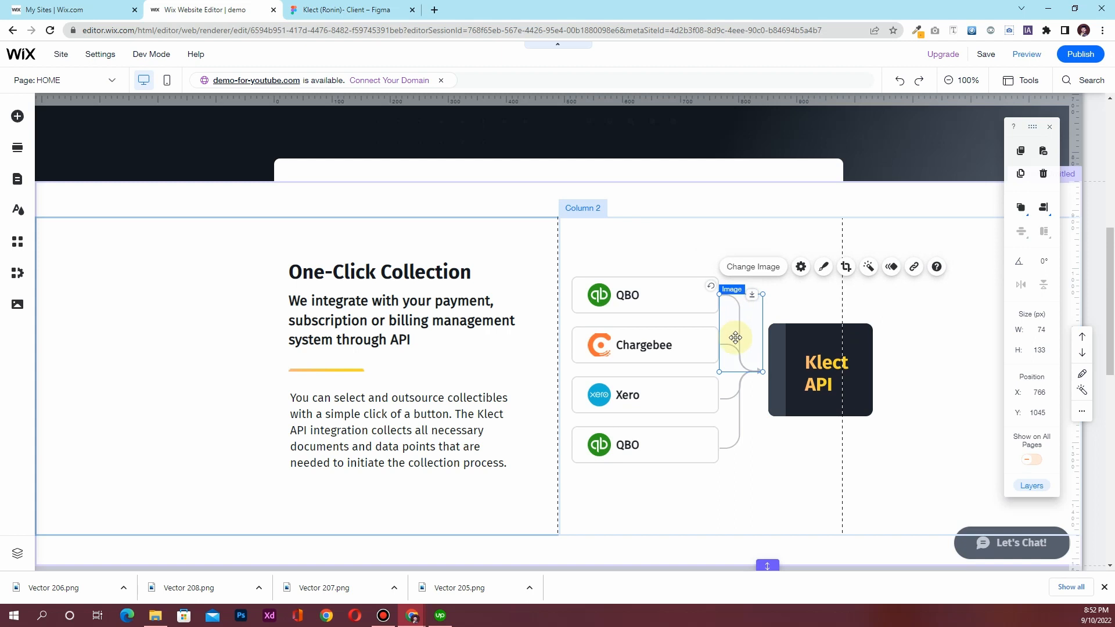
pyautogui.keyDown('shift'); pyautogui.click(729, 347); pyautogui.keyUp('shift')
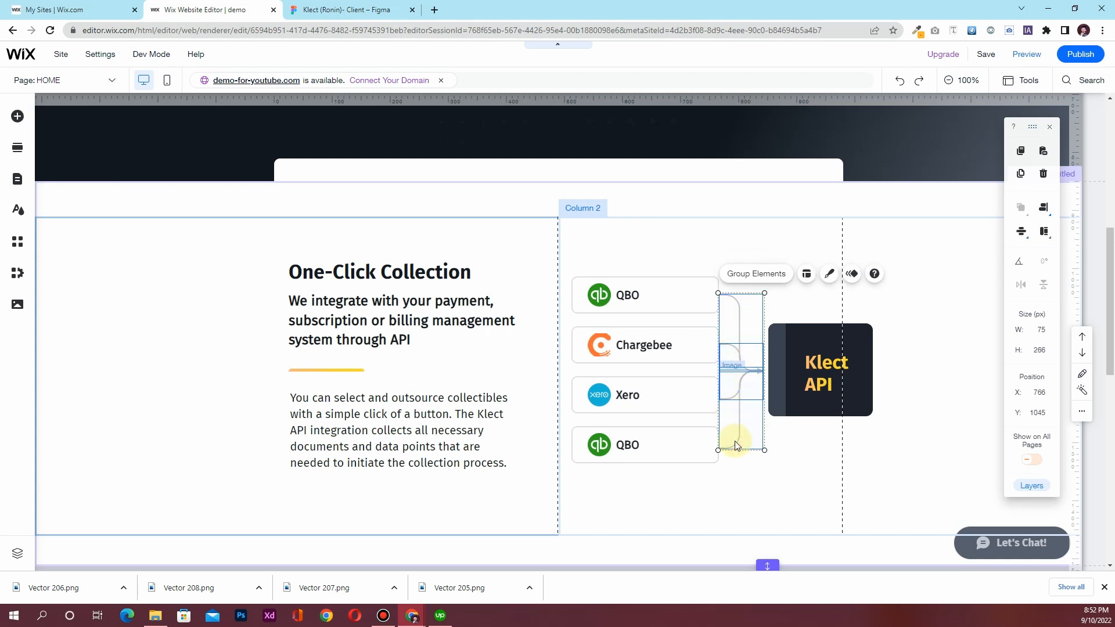
pyautogui.hotkey('ctrl', 'g')
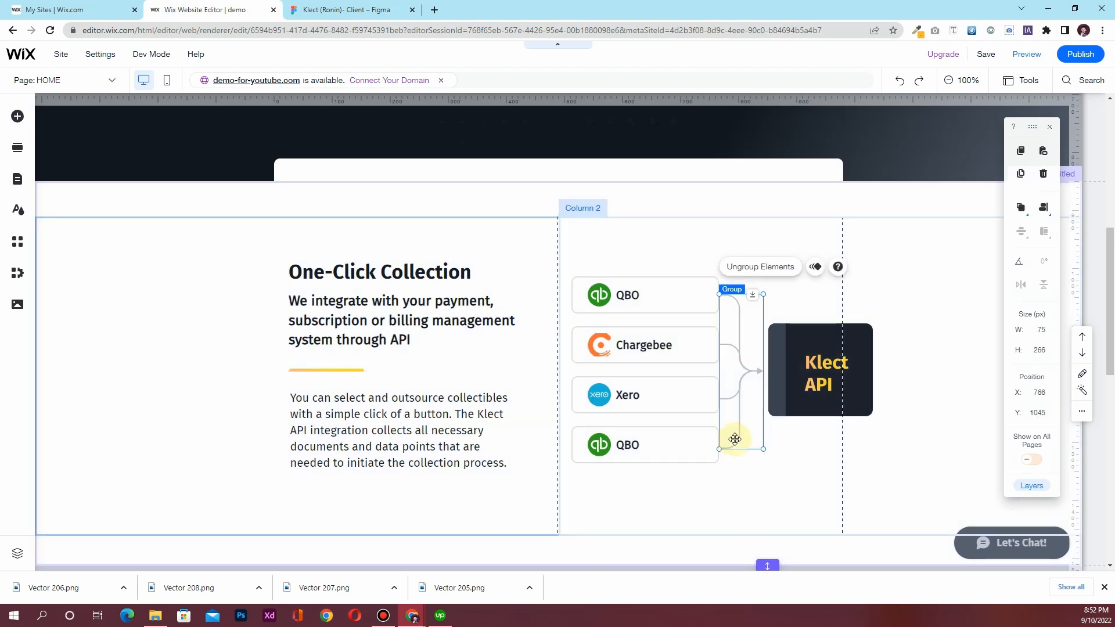
# Select the One-Click Collection title, subtitle, paragraph and divider together
pyautogui.click(321, 276)
pyautogui.keyDown('shift'); pyautogui.click(406, 343); pyautogui.keyUp('shift')
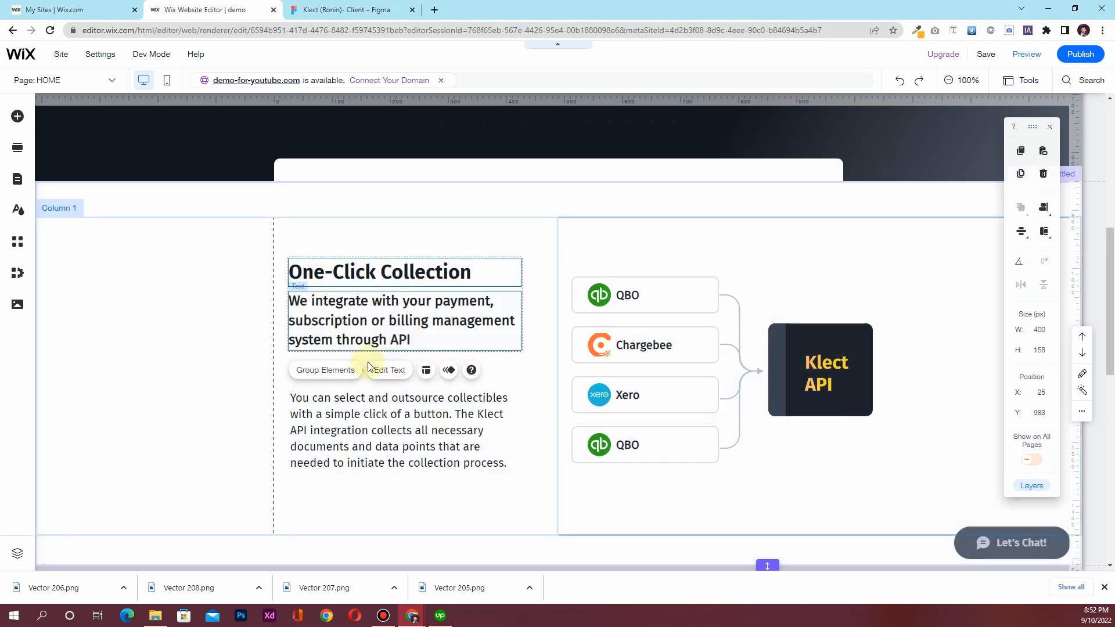
pyautogui.keyDown('shift'); pyautogui.click(360, 429); pyautogui.keyUp('shift')
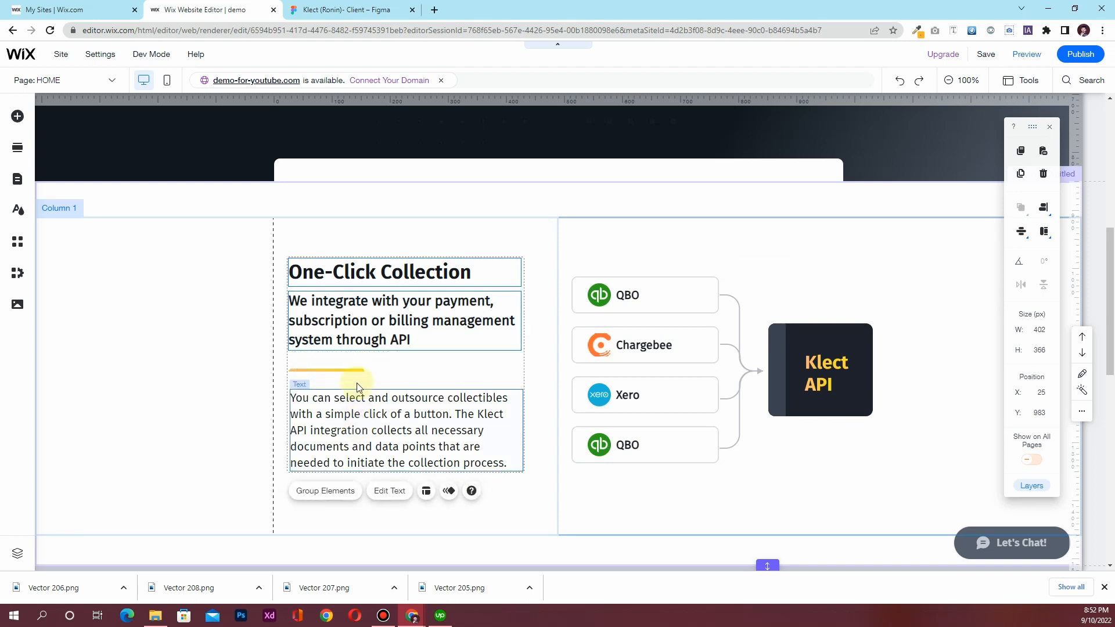
pyautogui.keyDown('shift'); pyautogui.click(355, 372); pyautogui.keyUp('shift')
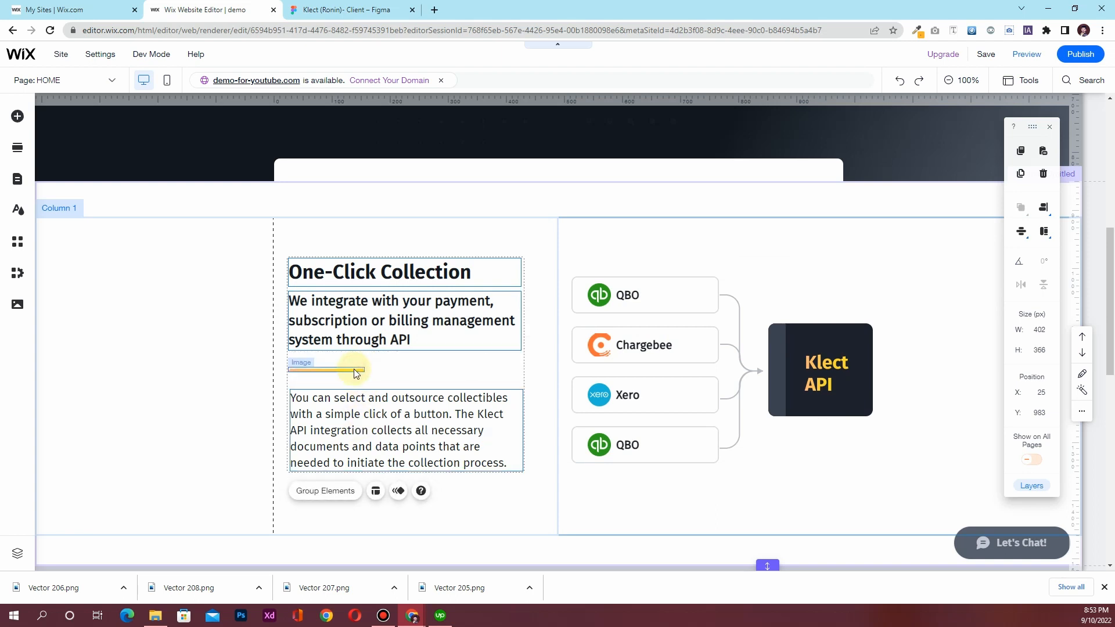
pyautogui.scroll(8, 368, 380)
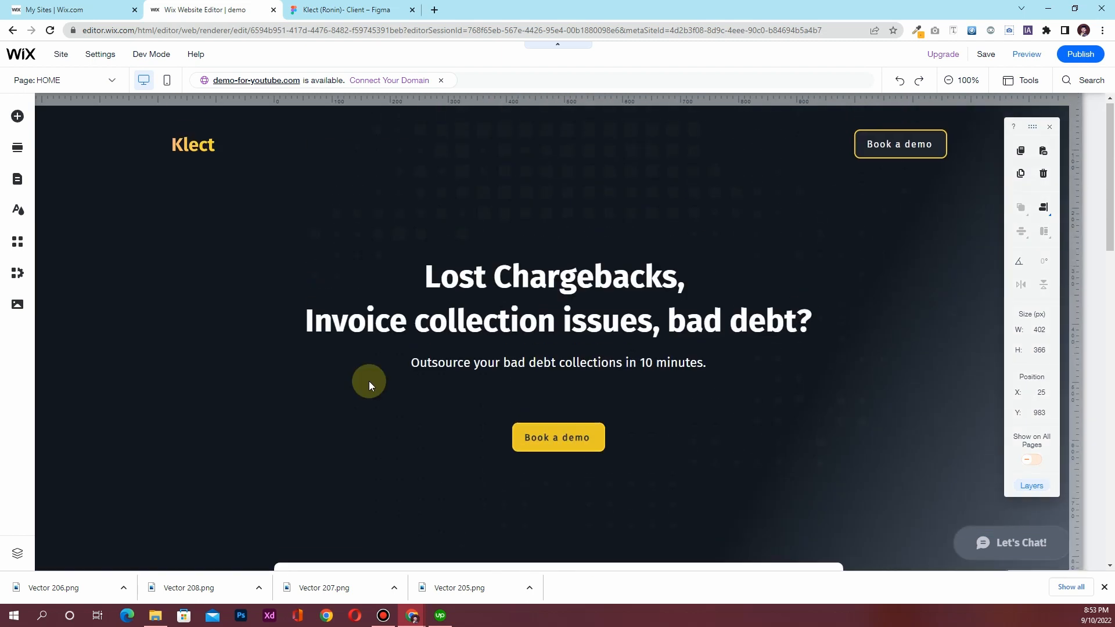
# Group the hero heading, subtitle and Book a demo button into one 900×338 group
pyautogui.click(536, 283)
pyautogui.click(541, 285)
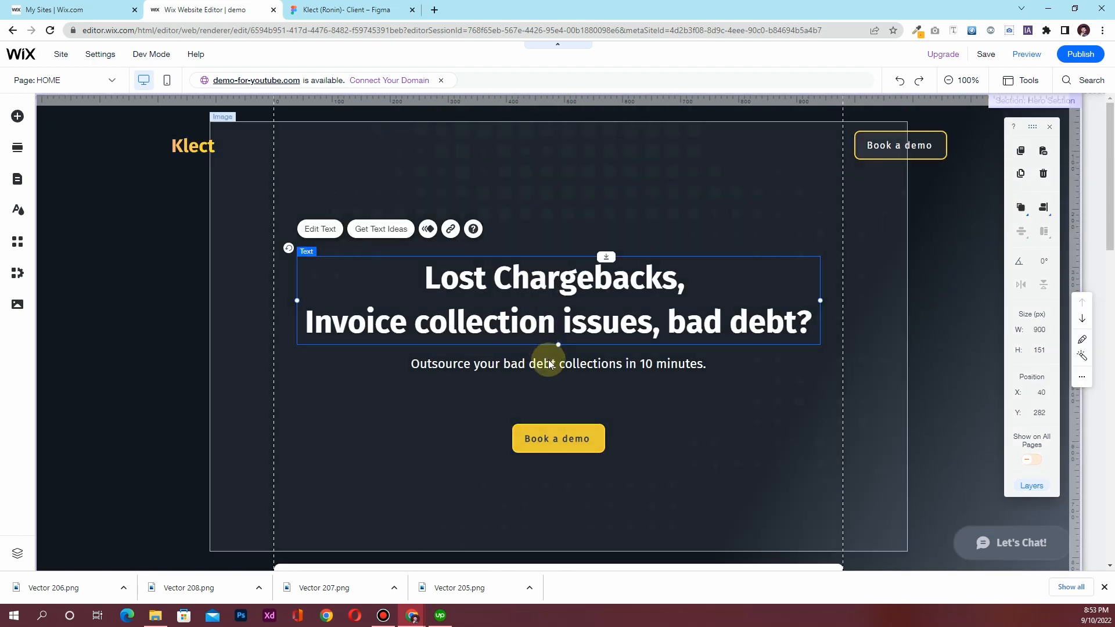
pyautogui.keyDown('shift'); pyautogui.click(553, 370); pyautogui.keyUp('shift')
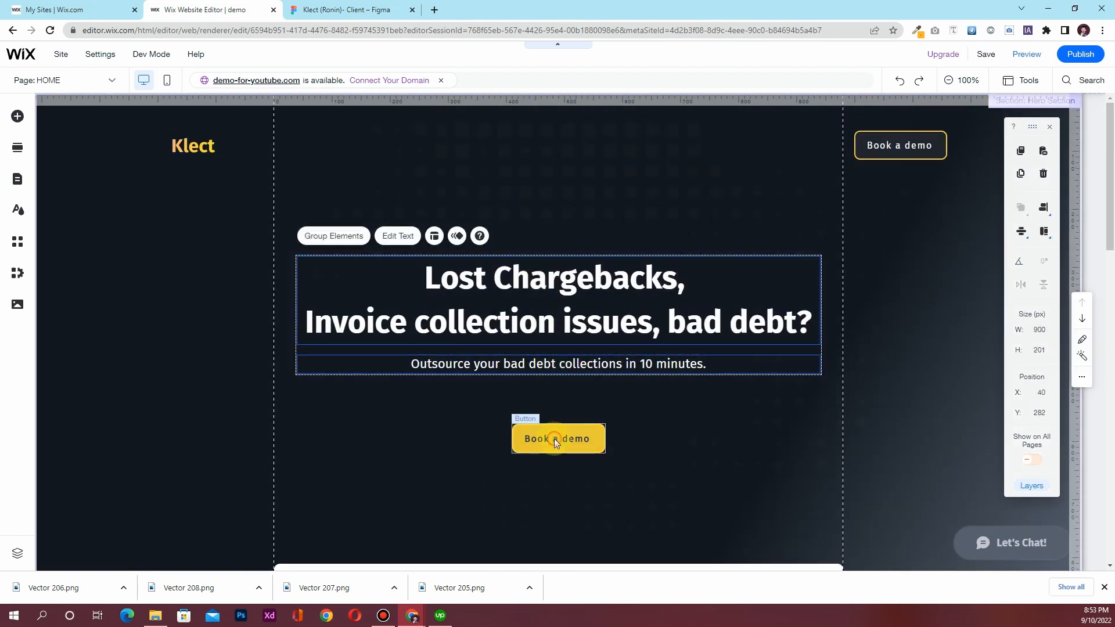
pyautogui.keyDown('shift'); pyautogui.click(554, 438); pyautogui.keyUp('shift')
pyautogui.hotkey('ctrl', 'g')
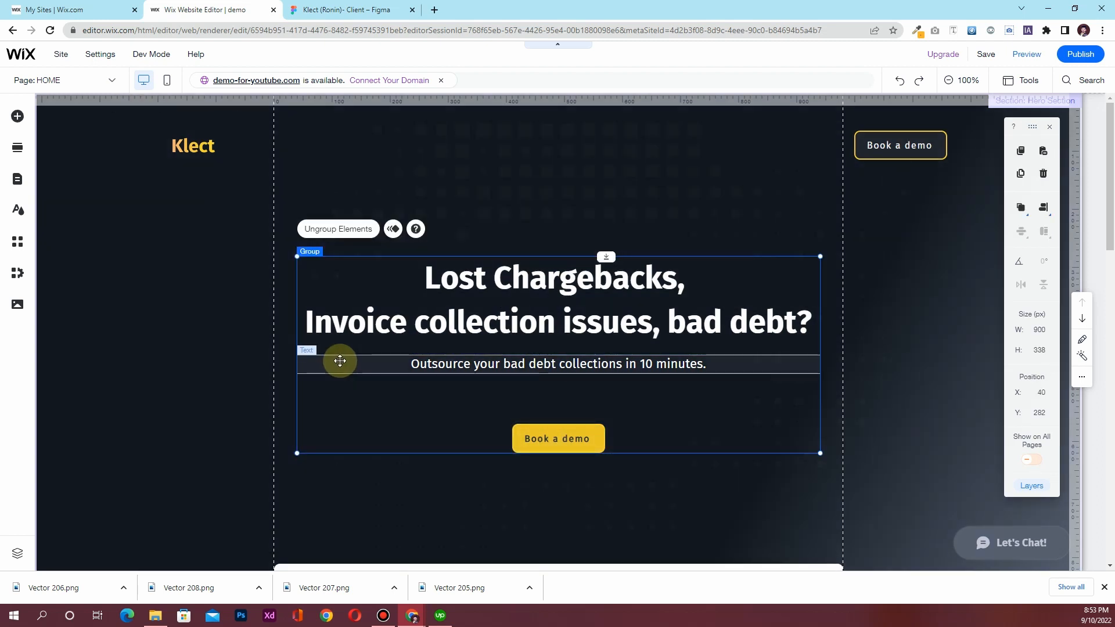
pyautogui.scroll(-10, 340, 363)
pyautogui.scroll(3, 340, 363)
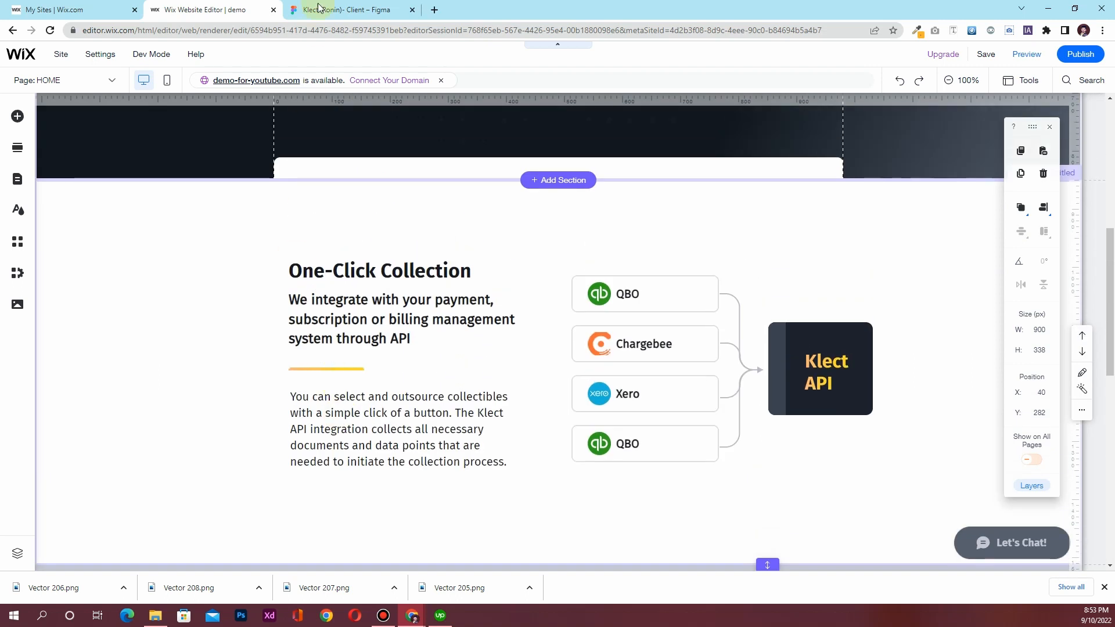
pyautogui.click(318, 7)
pyautogui.scroll(-1, 441, 313)
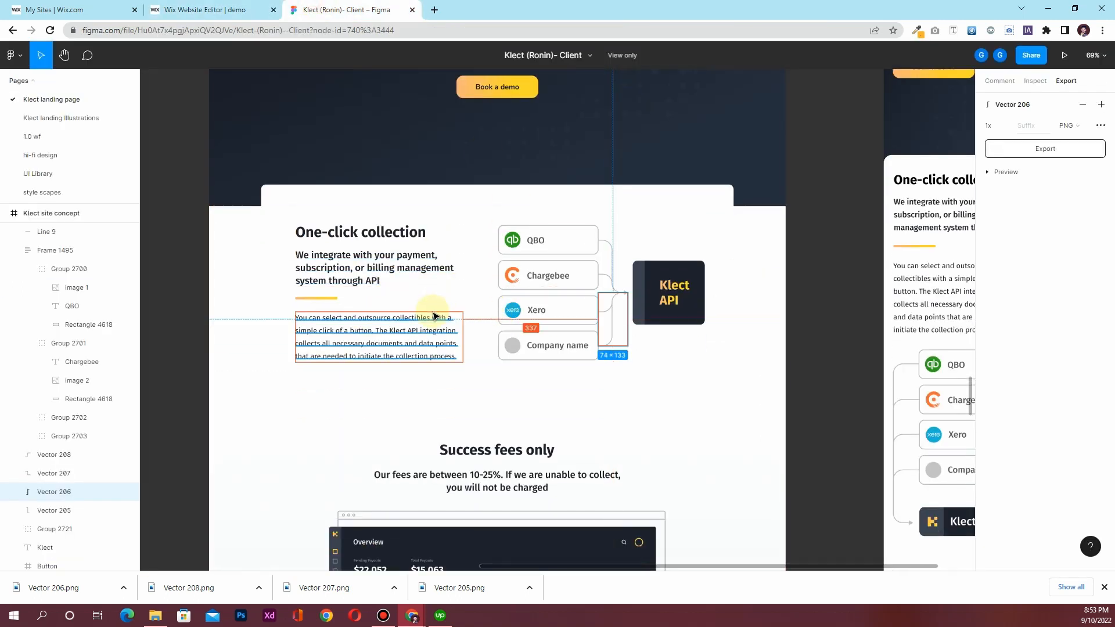
pyautogui.scroll(-3, 434, 316)
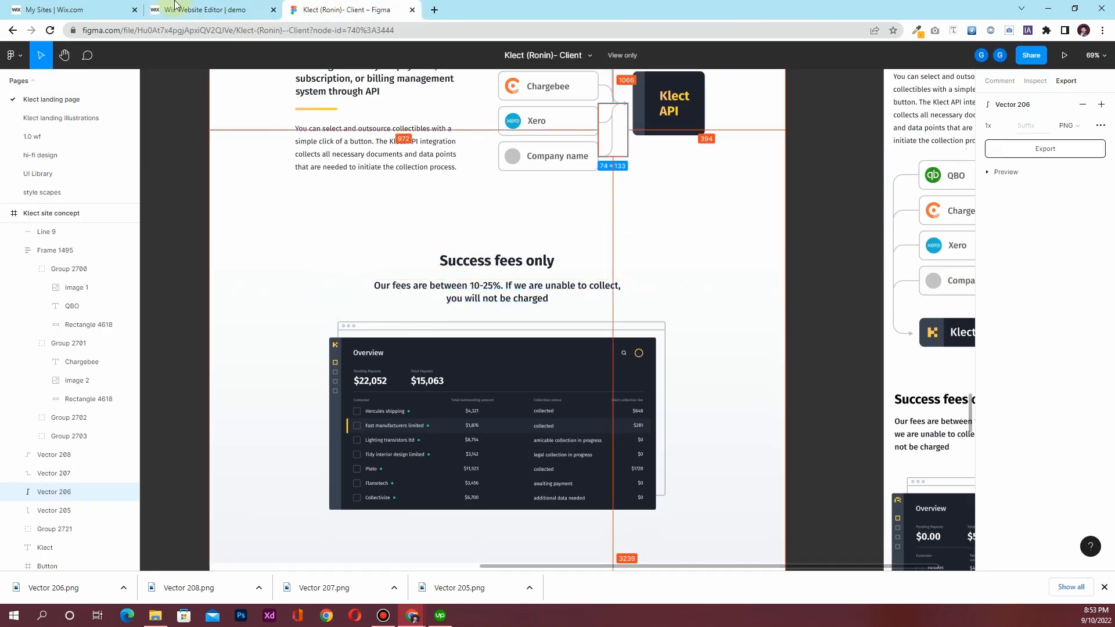
pyautogui.click(180, 7)
pyautogui.scroll(-5, 456, 290)
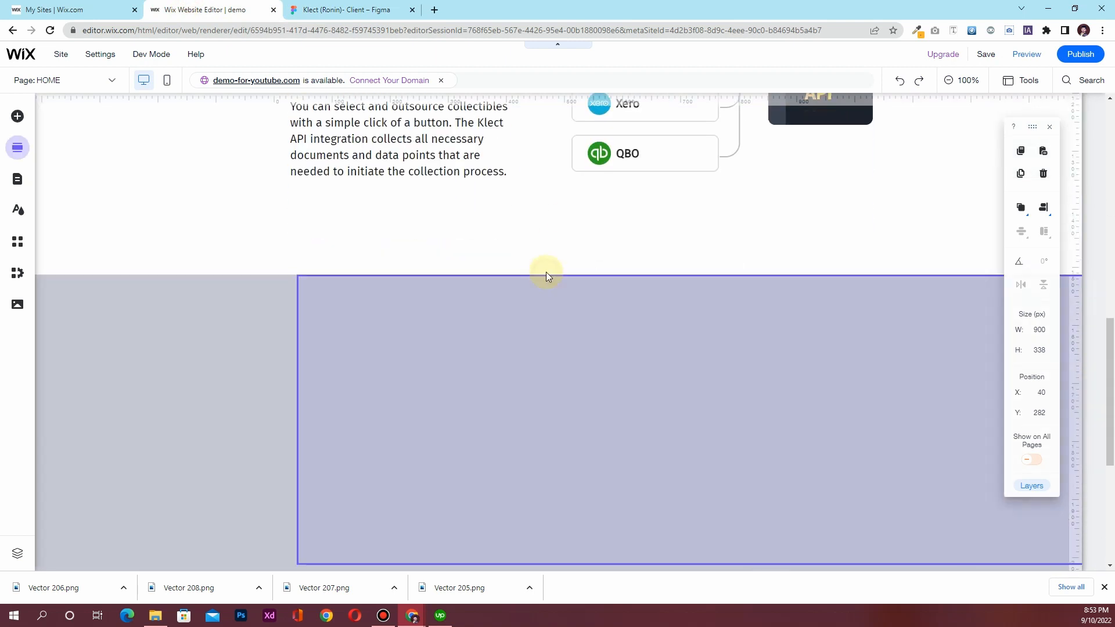
# Add a blank section below One-Click Collection with a white background
pyautogui.click(546, 274)
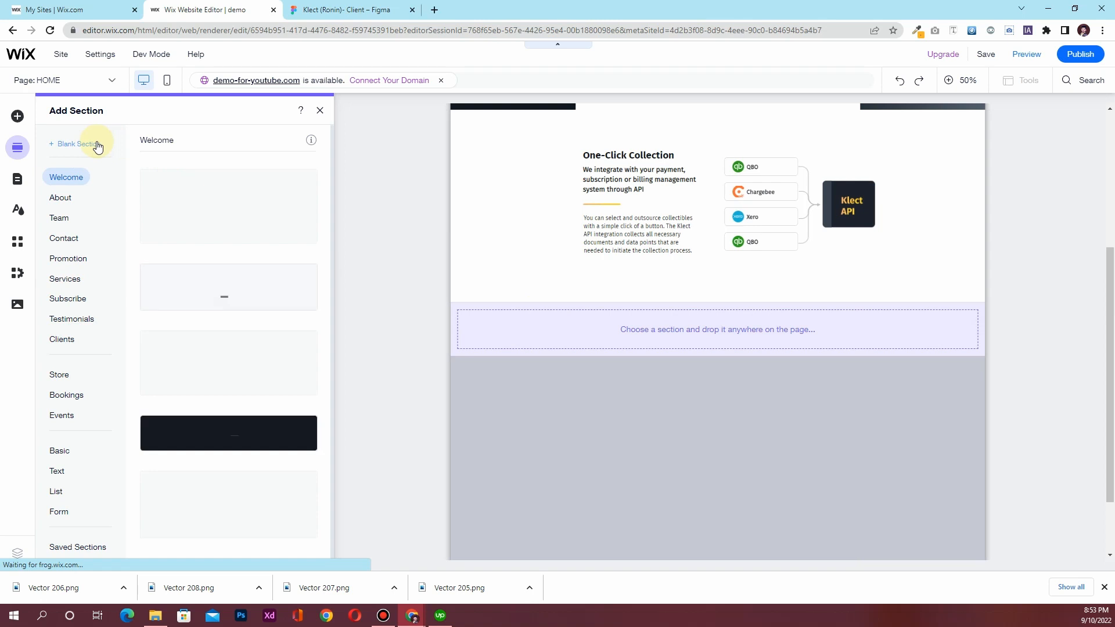
pyautogui.click(100, 150)
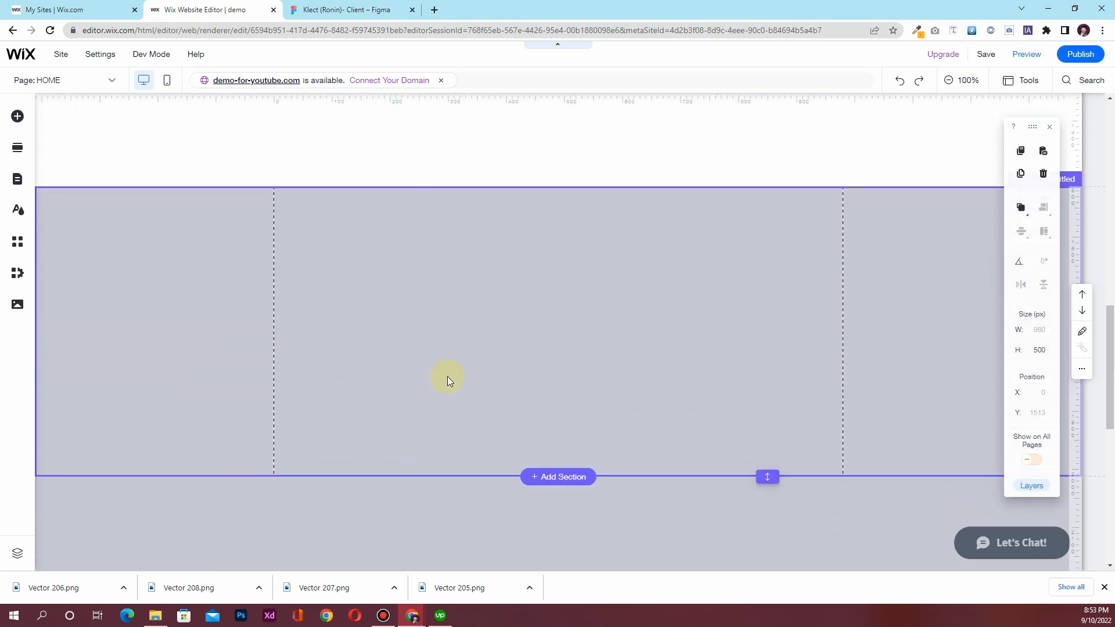
pyautogui.click(476, 343)
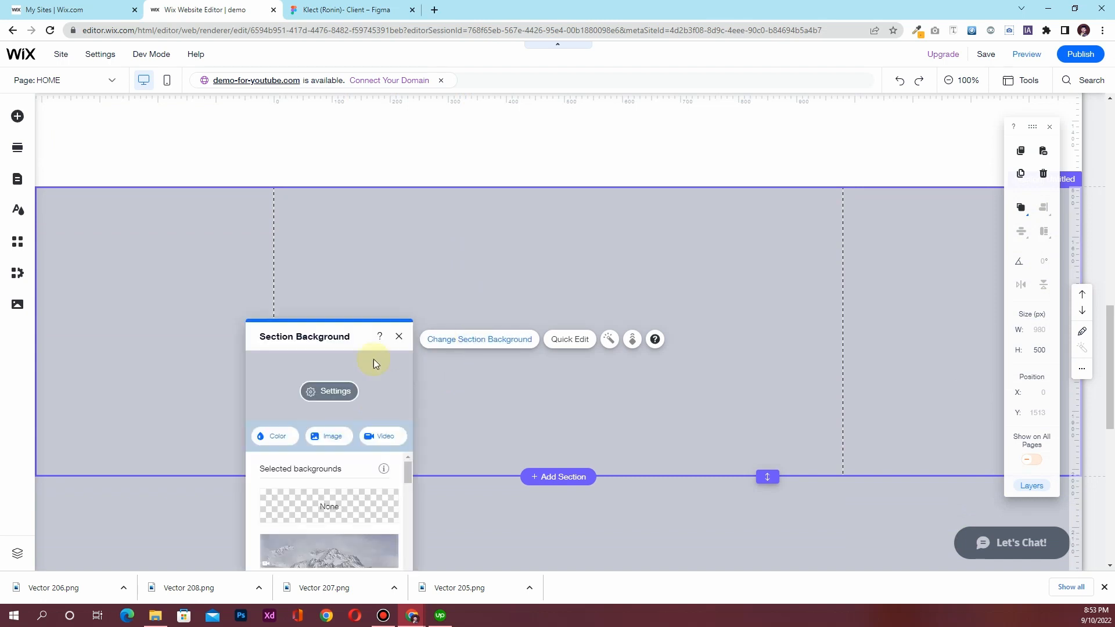
pyautogui.click(290, 437)
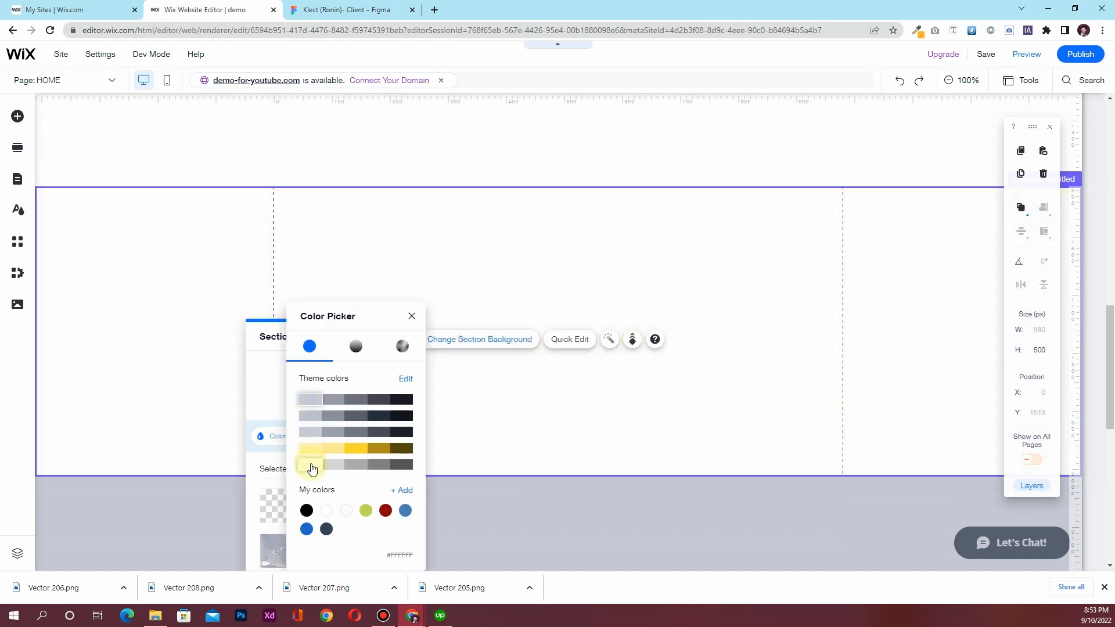
pyautogui.click(333, 432)
pyautogui.click(410, 316)
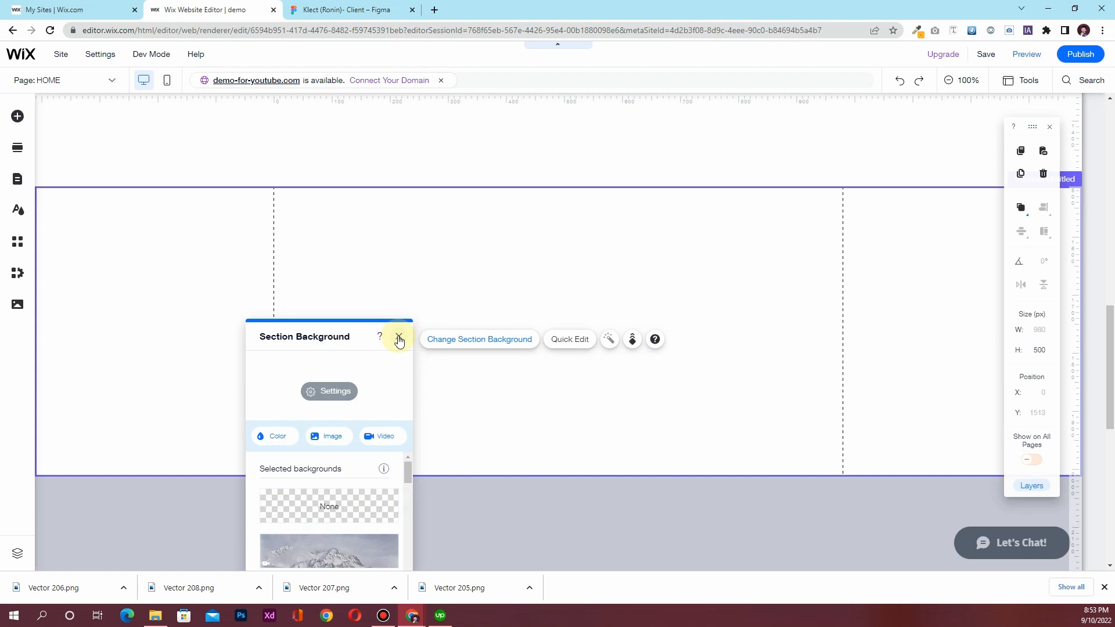
pyautogui.click(398, 335)
# Set the One-Click Collection strip and section heights to 500
pyautogui.scroll(4, 401, 295)
pyautogui.click(490, 393)
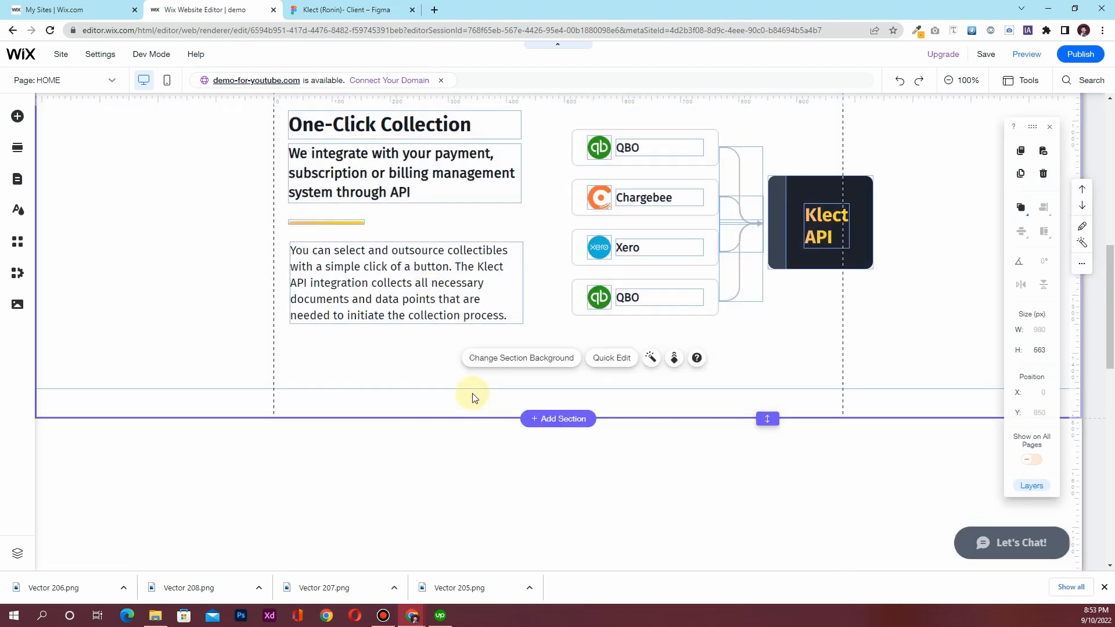
pyautogui.click(435, 374)
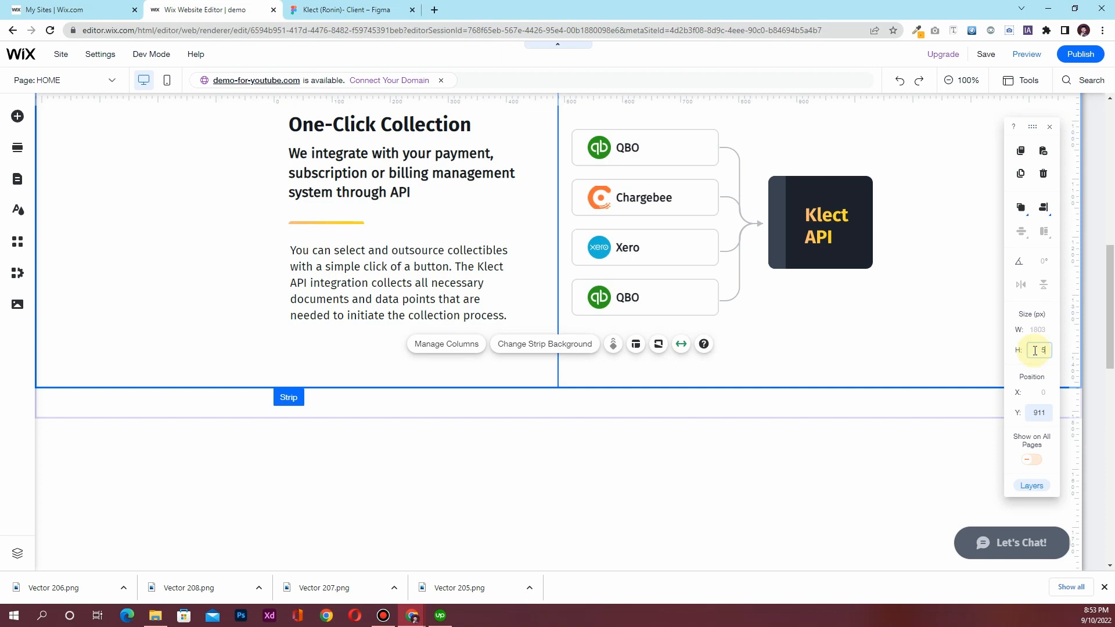
pyautogui.press('Return')
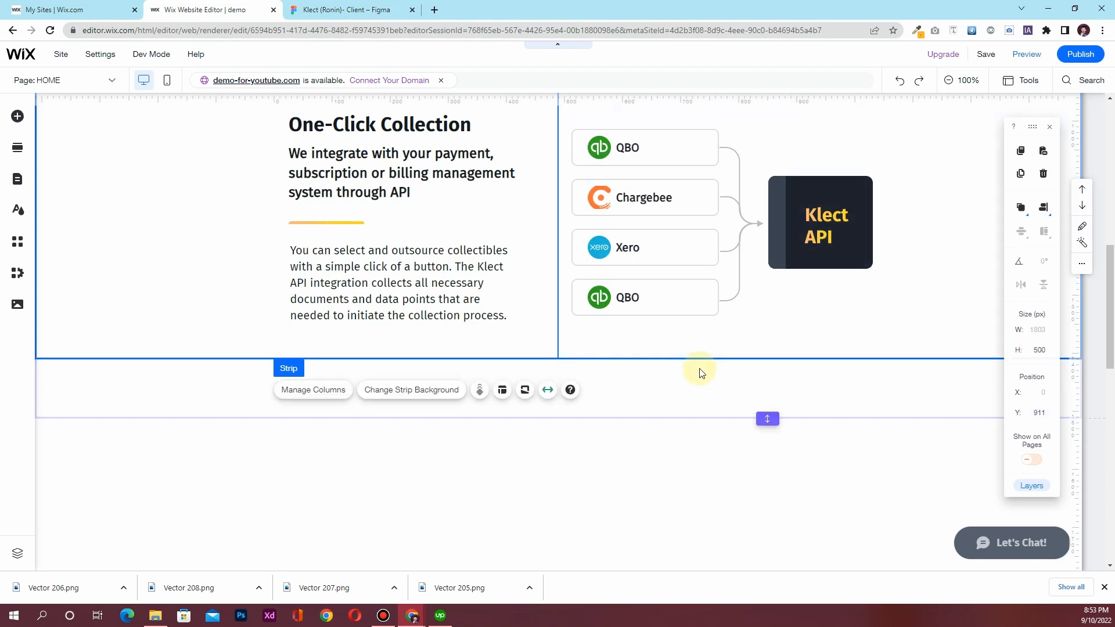
pyautogui.click(670, 402)
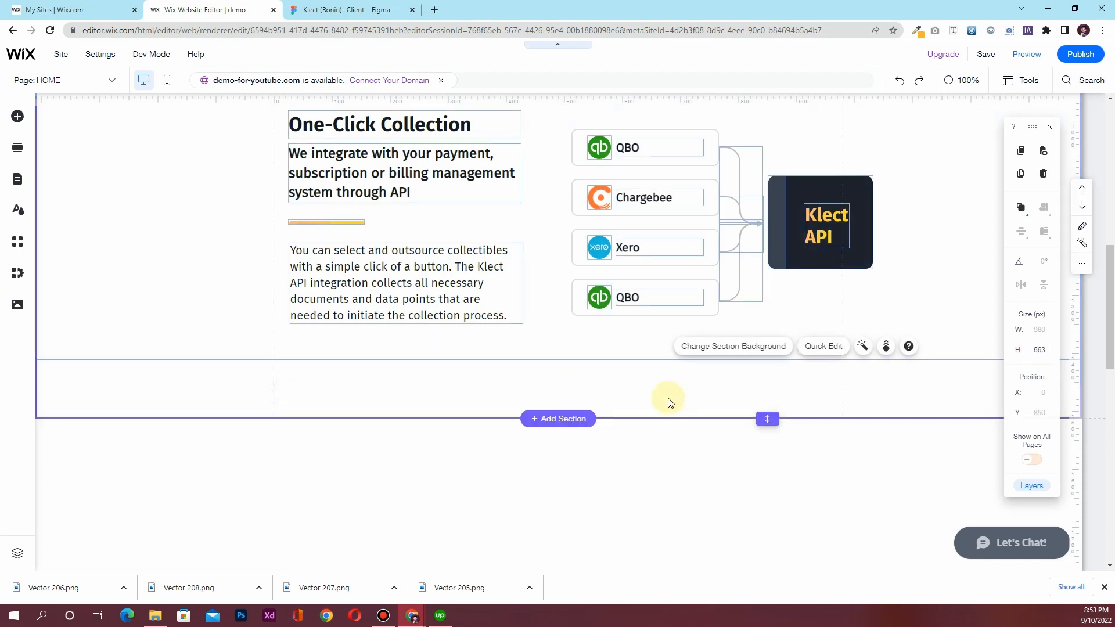
pyautogui.click(1041, 351)
pyautogui.write('500')
pyautogui.press('Return')
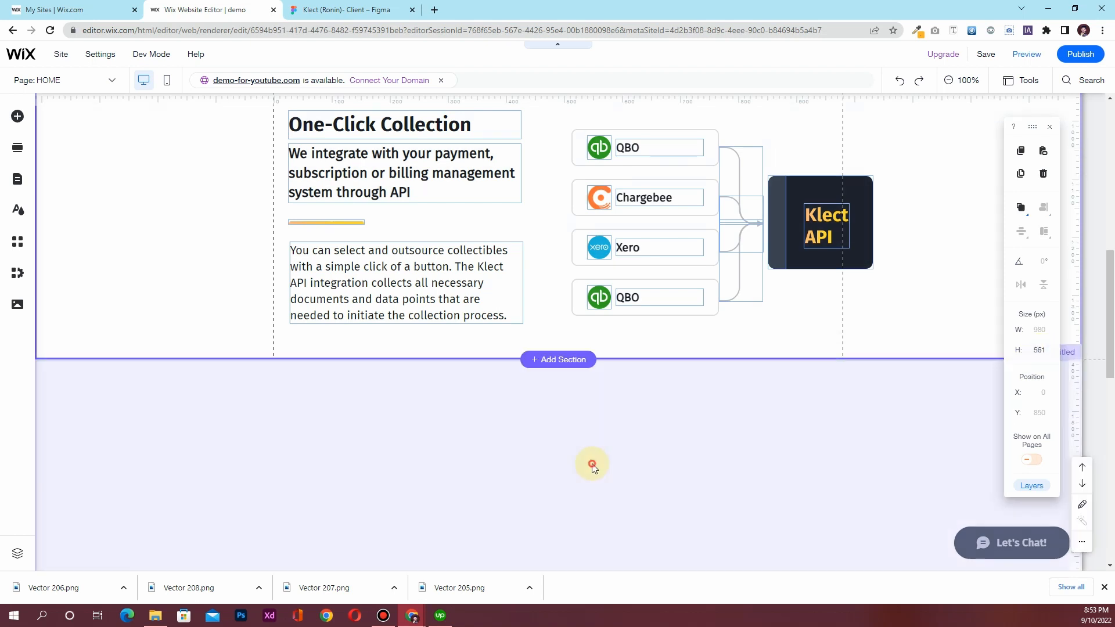
pyautogui.click(597, 471)
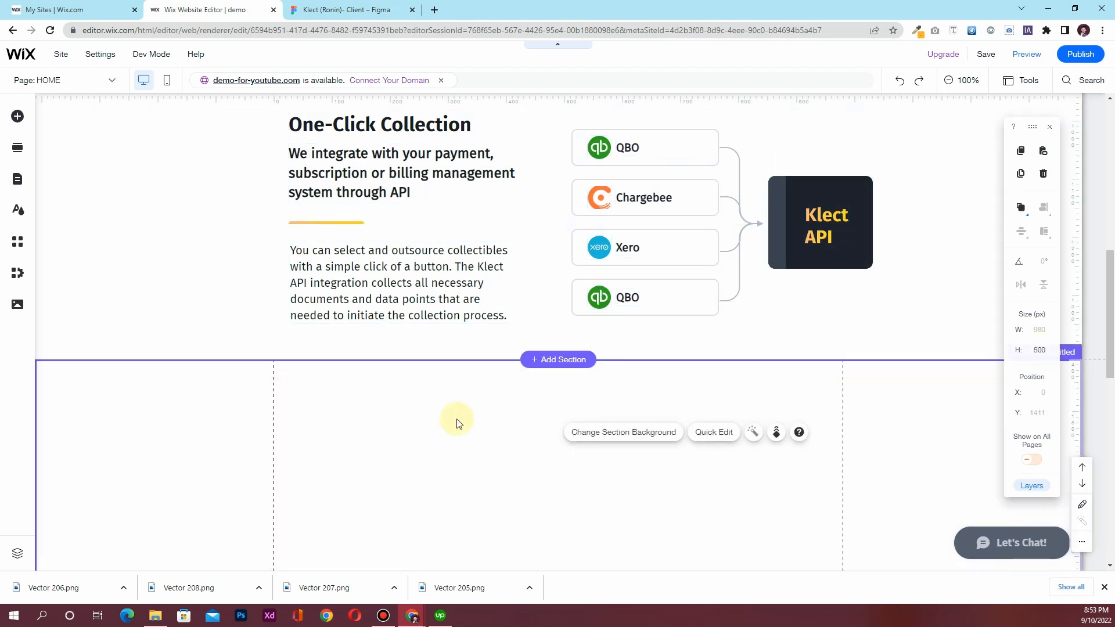
pyautogui.scroll(5, 457, 423)
pyautogui.scroll(-8, 356, 398)
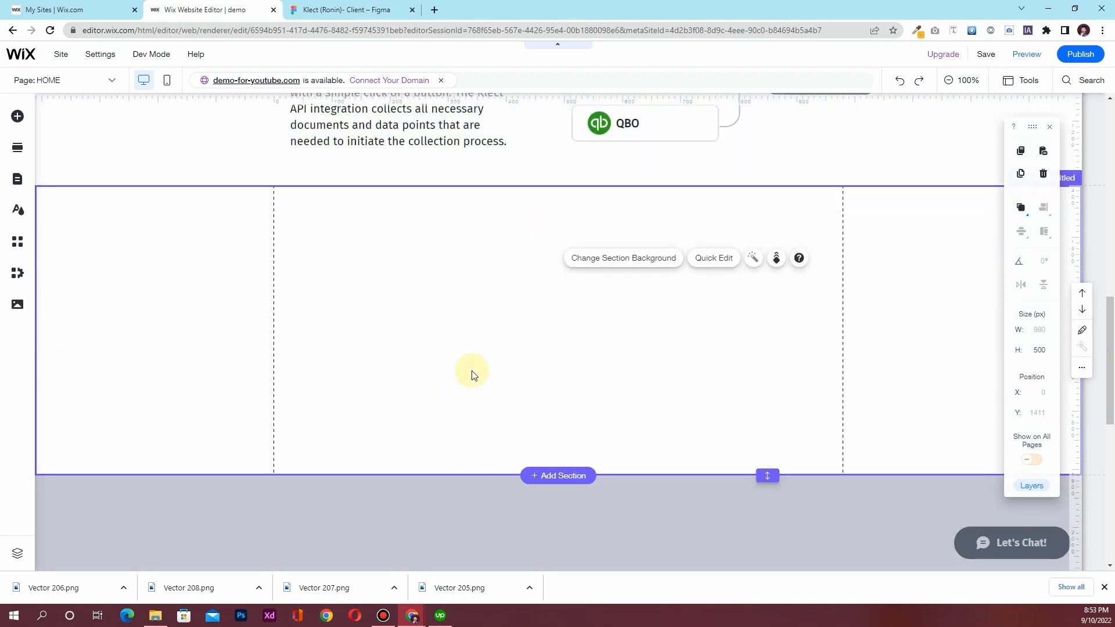
# Read the Success fees only heading's Figma specs: Fira Sans, 700, 36px, #1E212D
pyautogui.click(328, 9)
pyautogui.click(486, 269)
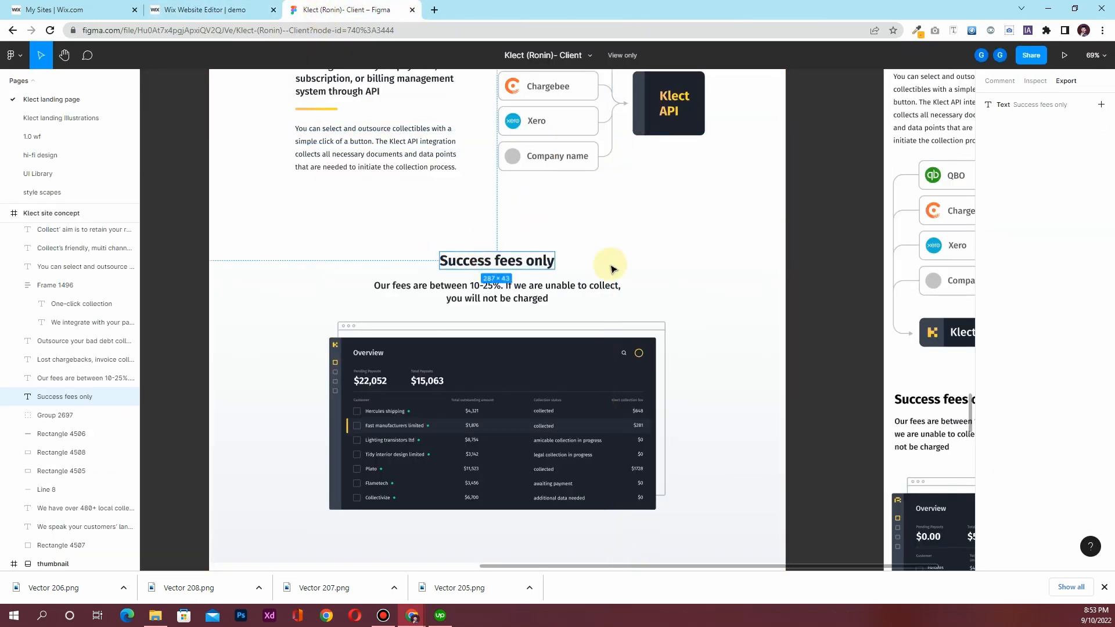
pyautogui.click(1049, 84)
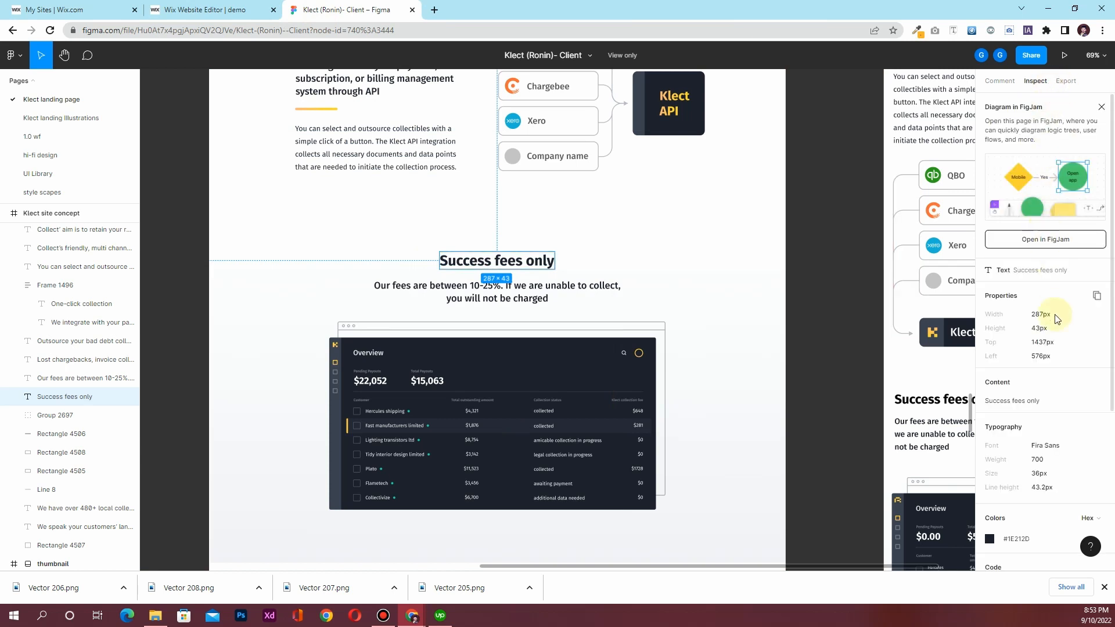
pyautogui.scroll(-1, 1057, 343)
pyautogui.scroll(-5, 1056, 342)
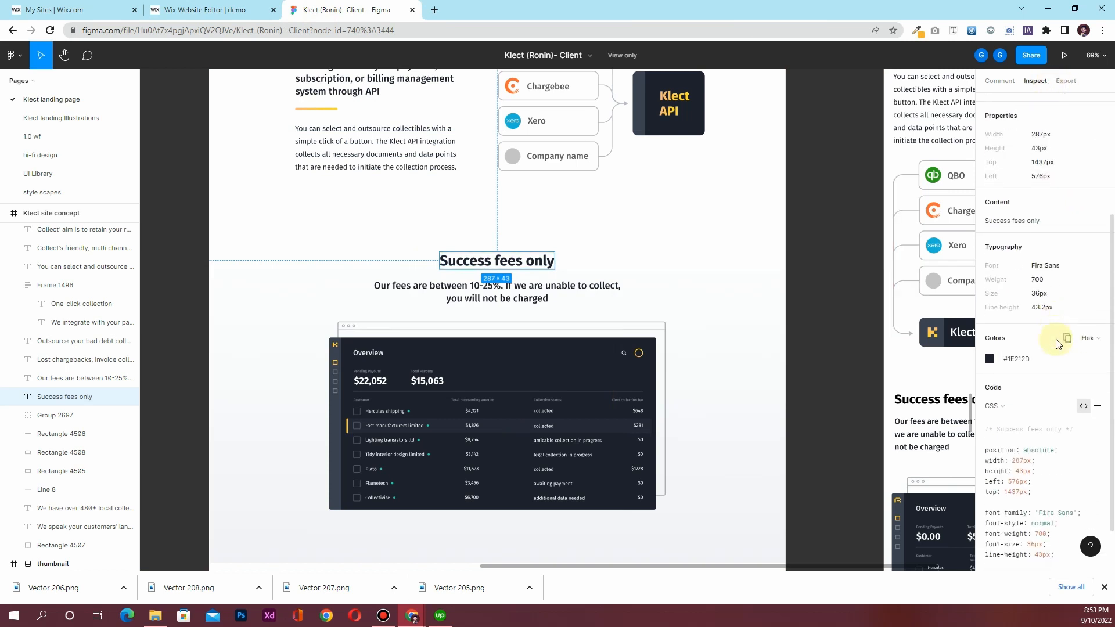
pyautogui.scroll(8, 1075, 340)
# Pull a copy of the One-Click Collection heading from its group into the new blank section, 400×48 px
pyautogui.click(204, 10)
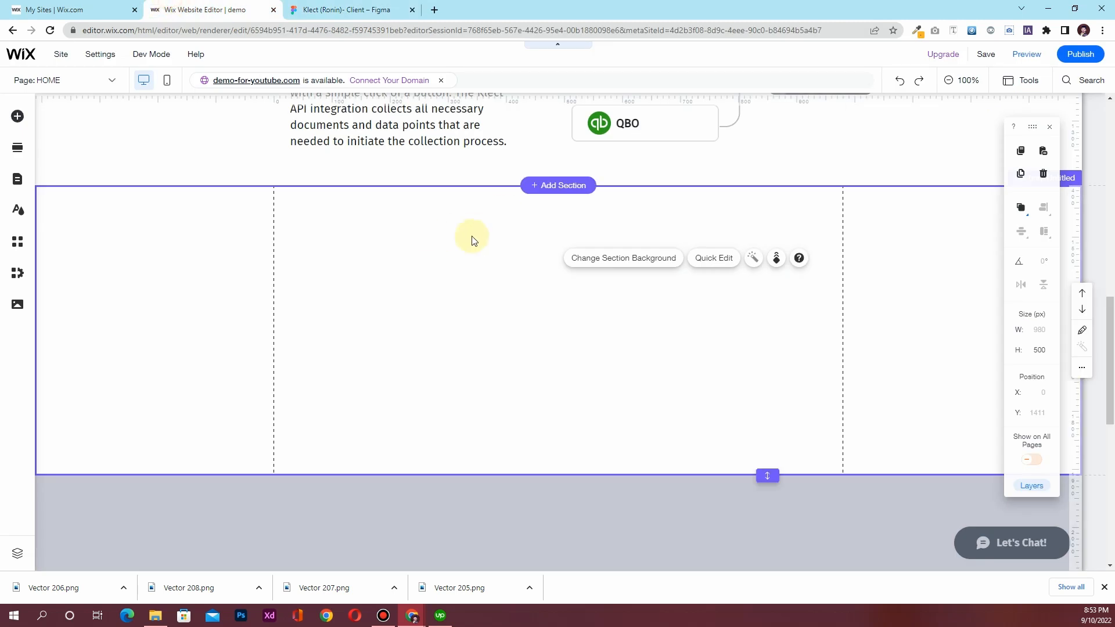
pyautogui.scroll(5, 385, 242)
pyautogui.click(358, 235)
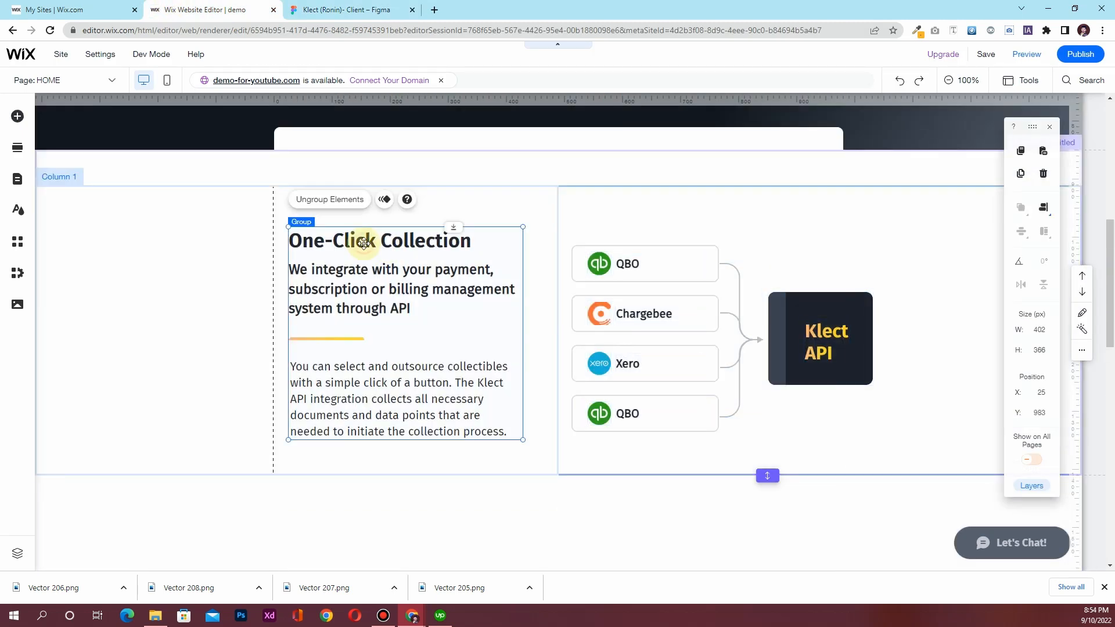
pyautogui.click(363, 242)
pyautogui.moveTo(364, 243); pyautogui.dragTo(533, 257)
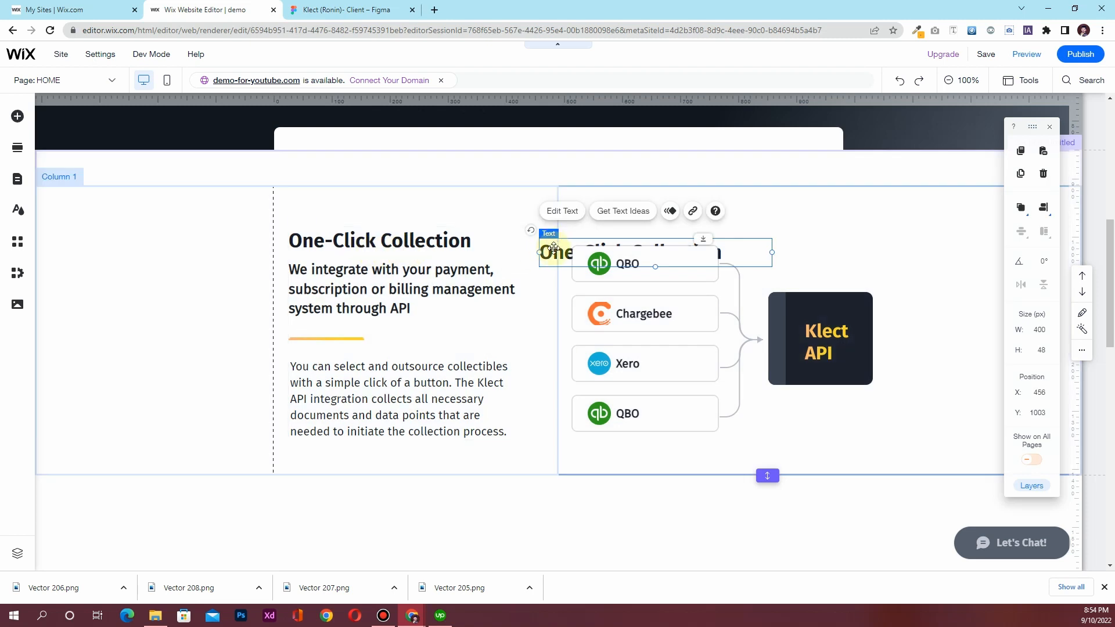
pyautogui.moveTo(547, 397); pyautogui.dragTo(534, 522)
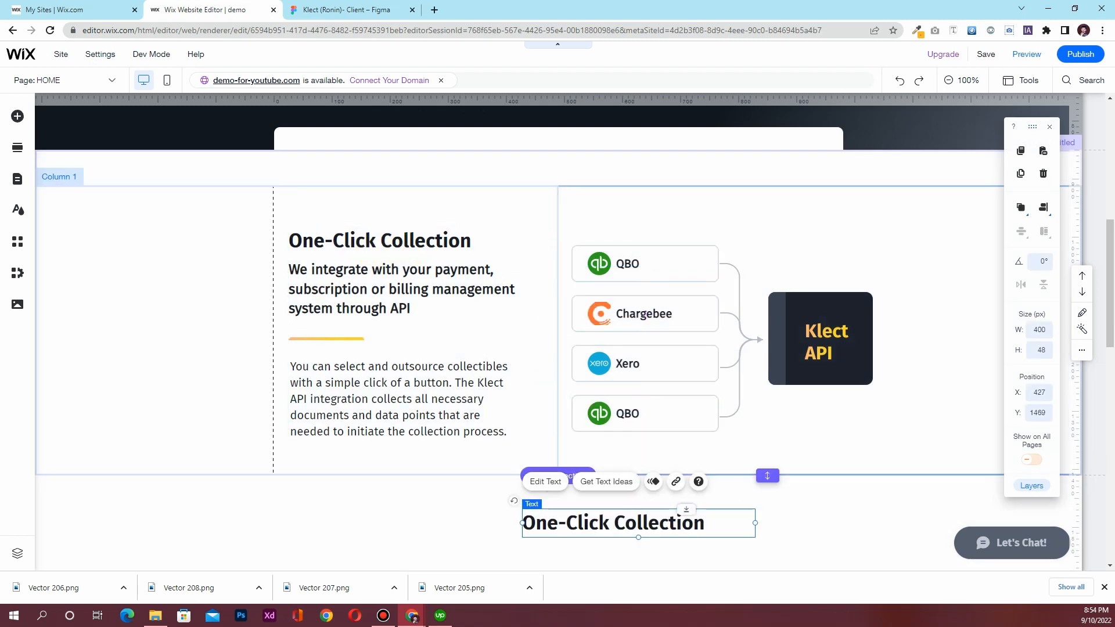
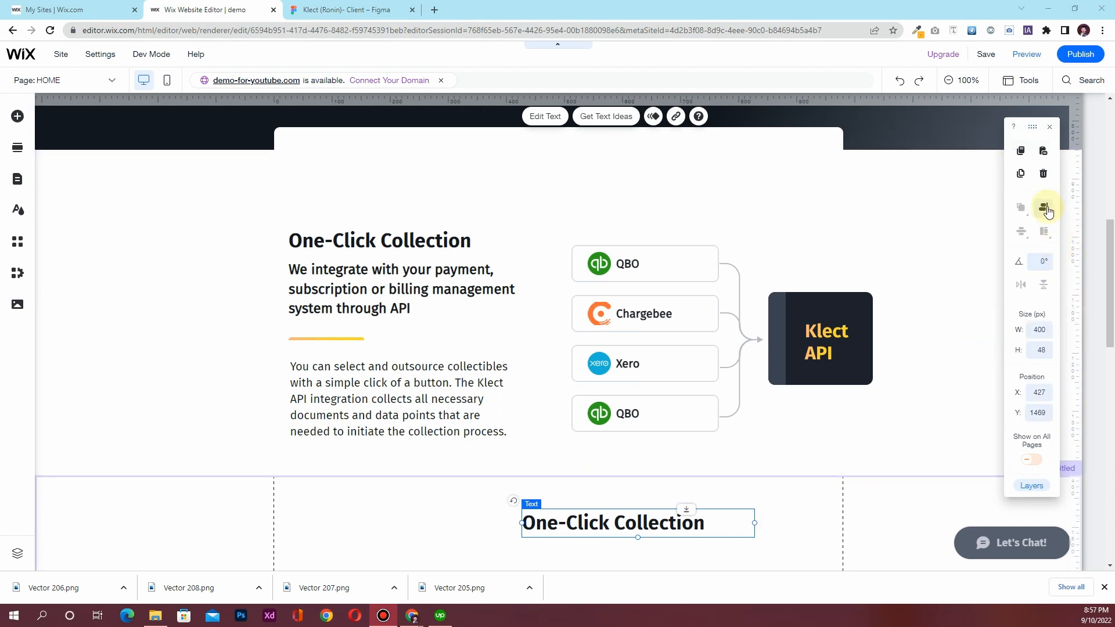
# Centre the copied heading on the page and centre-align its text
pyautogui.click(1047, 210)
pyautogui.click(1019, 212)
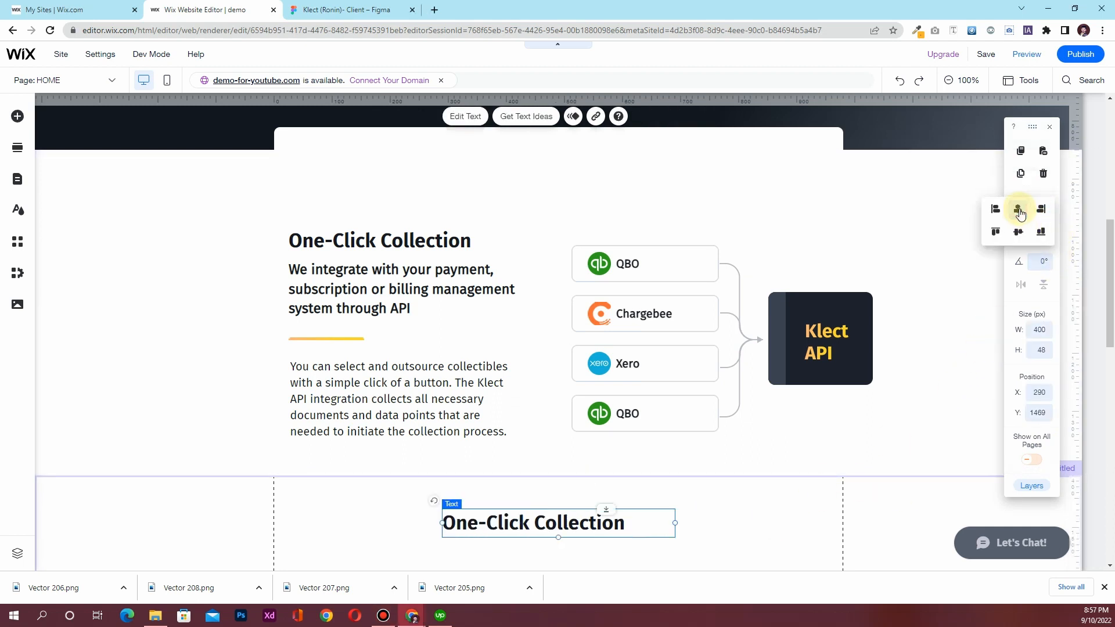
pyautogui.doubleClick(535, 515)
pyautogui.click(716, 465)
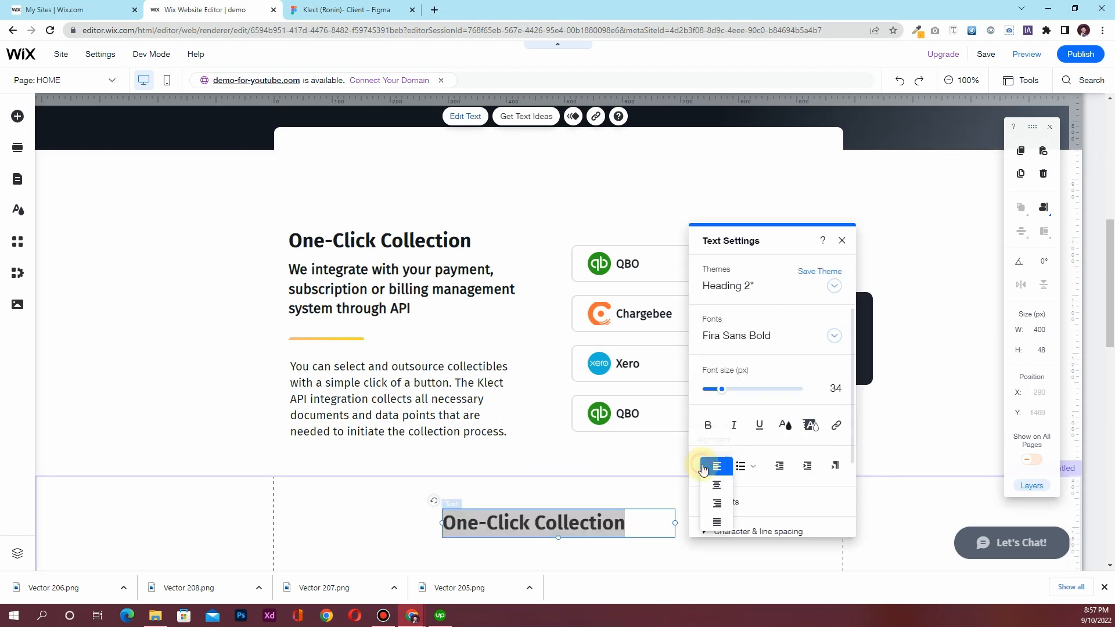
pyautogui.click(718, 487)
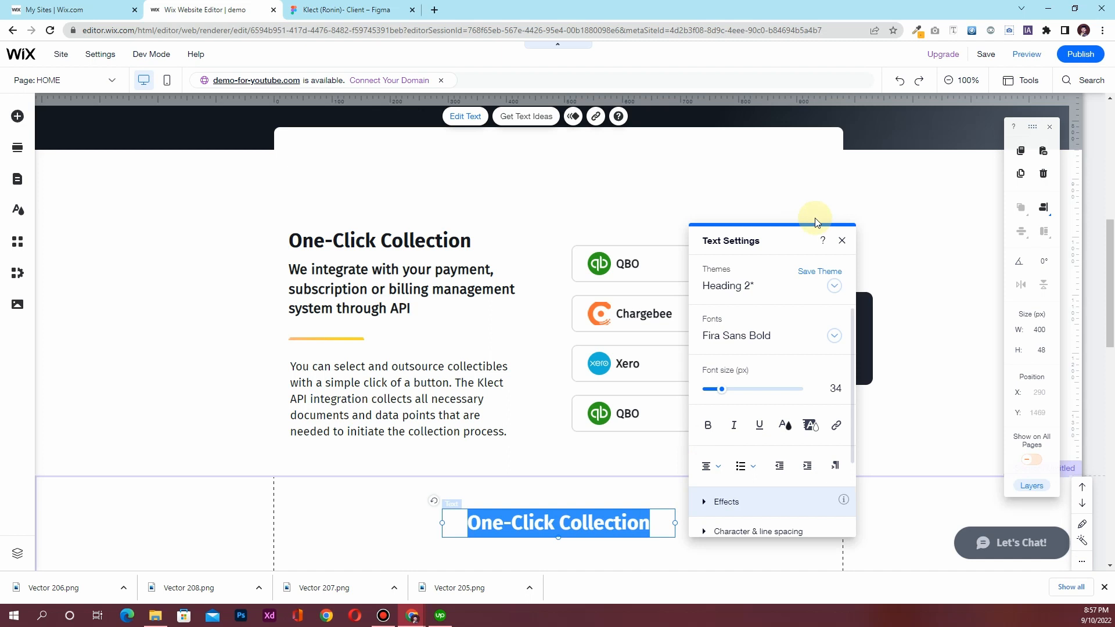
pyautogui.click(841, 243)
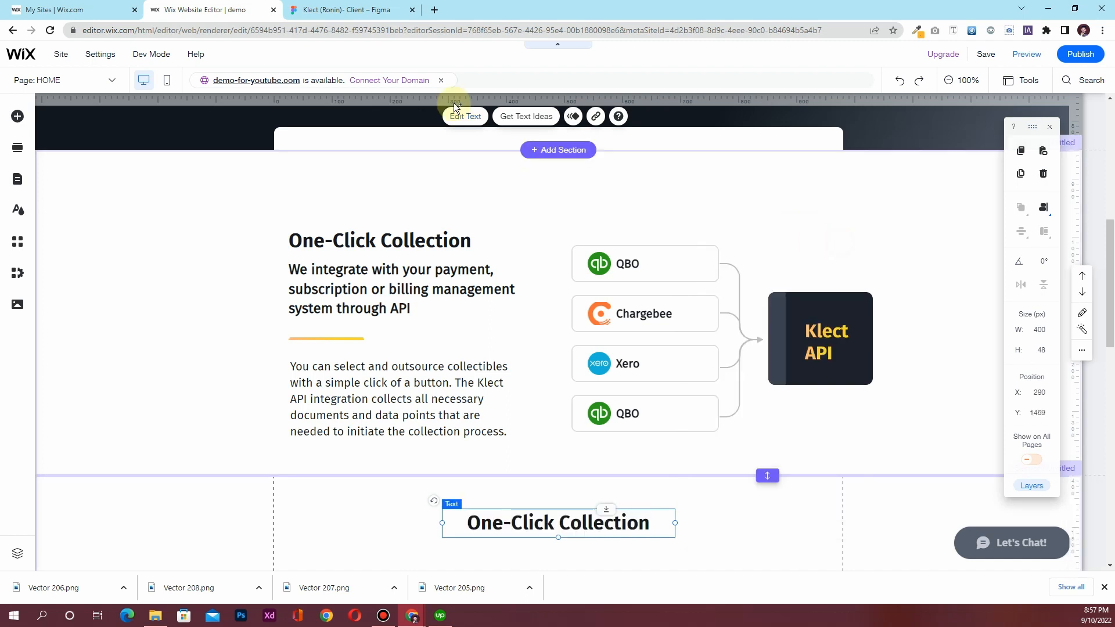
# Retype the heading as 'Success-fees only'
pyautogui.click(364, 11)
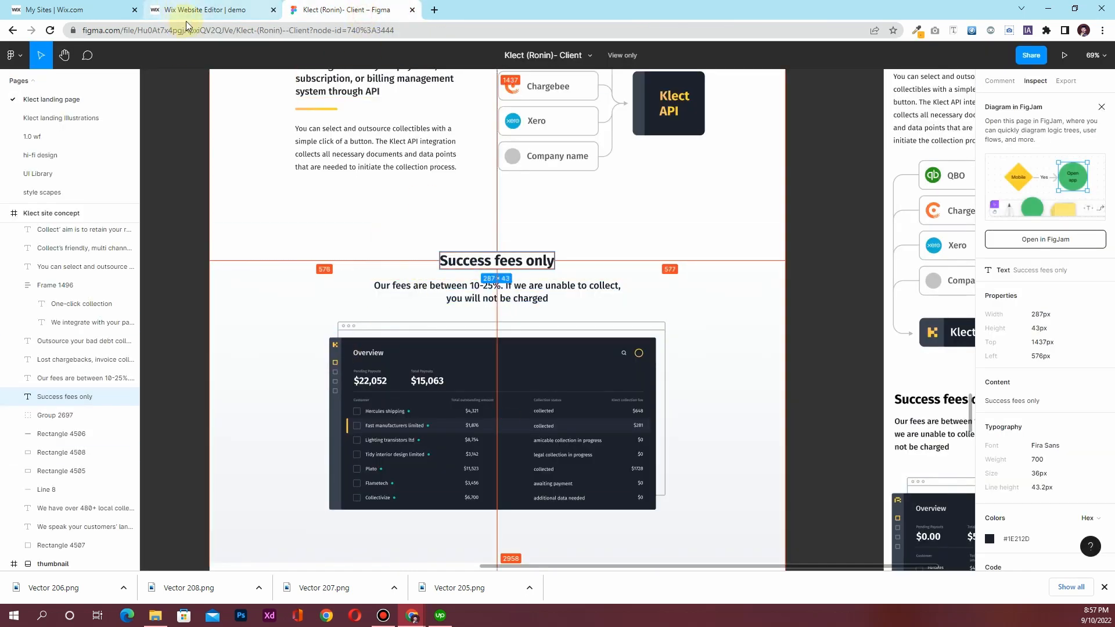
pyautogui.click(198, 10)
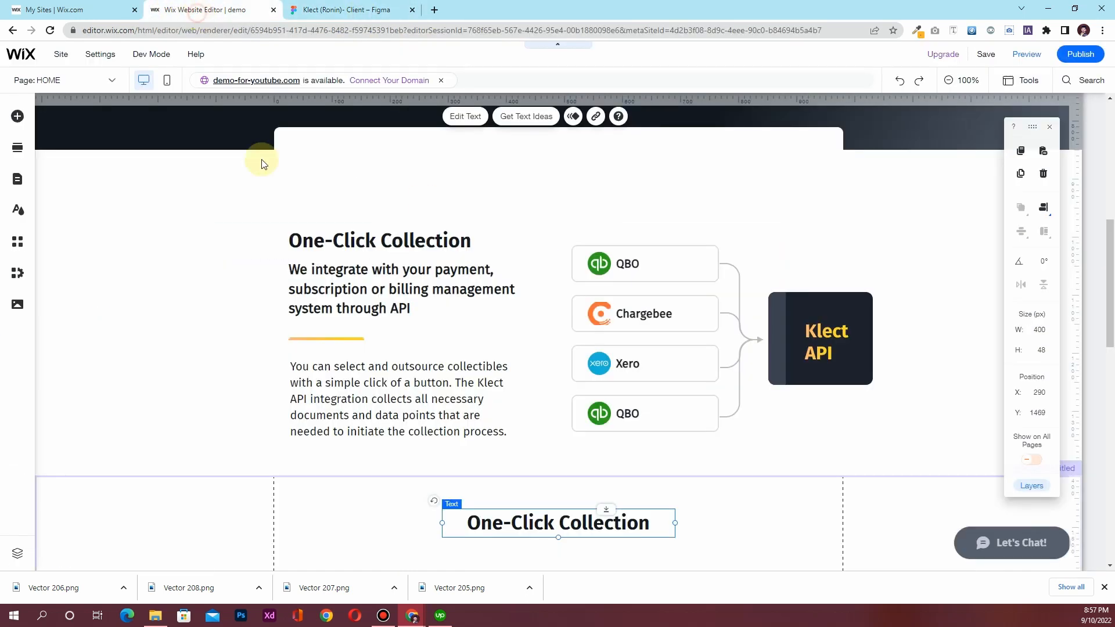
pyautogui.doubleClick(528, 518)
pyautogui.write('Su')
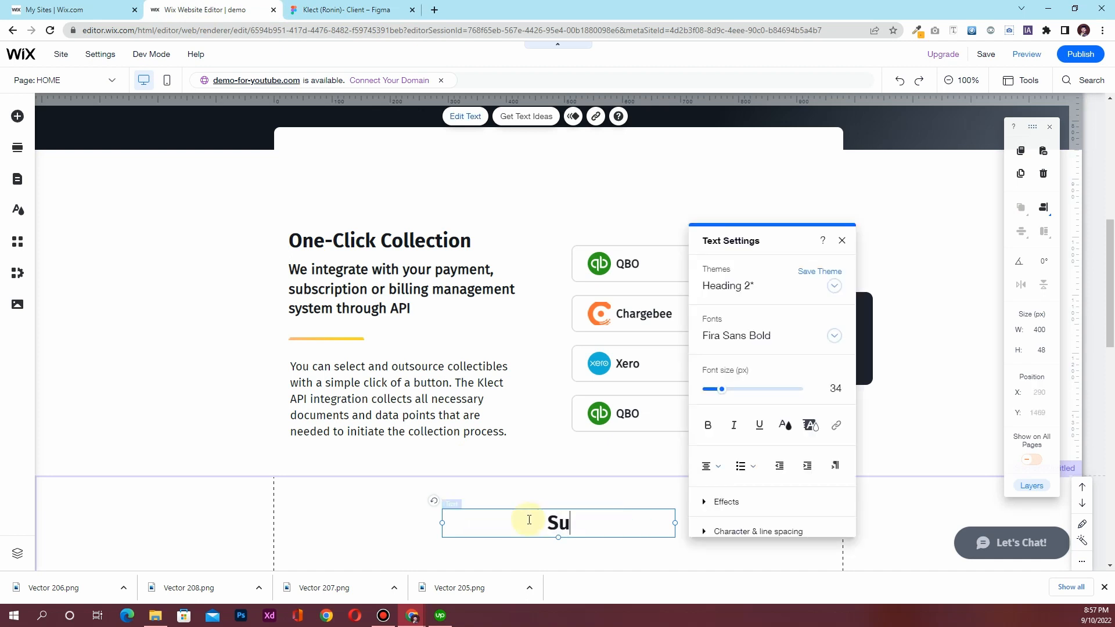
pyautogui.write('ccess-fees only')
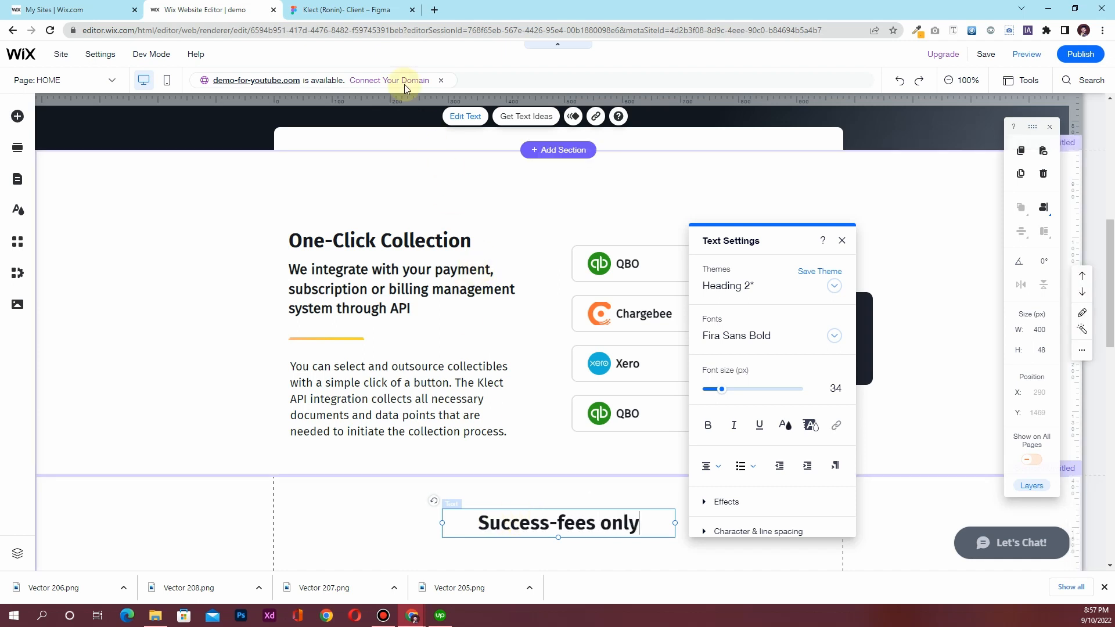
# Copy the fees description text from the Figma design's Inspect panel
pyautogui.click(349, 10)
pyautogui.click(451, 299)
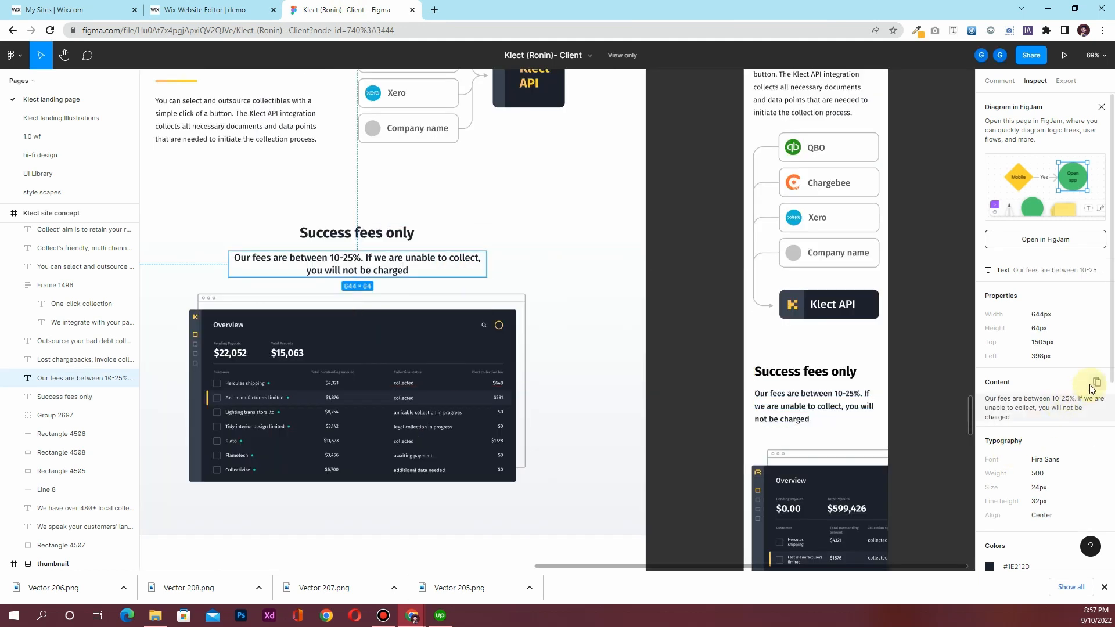
pyautogui.click(1091, 385)
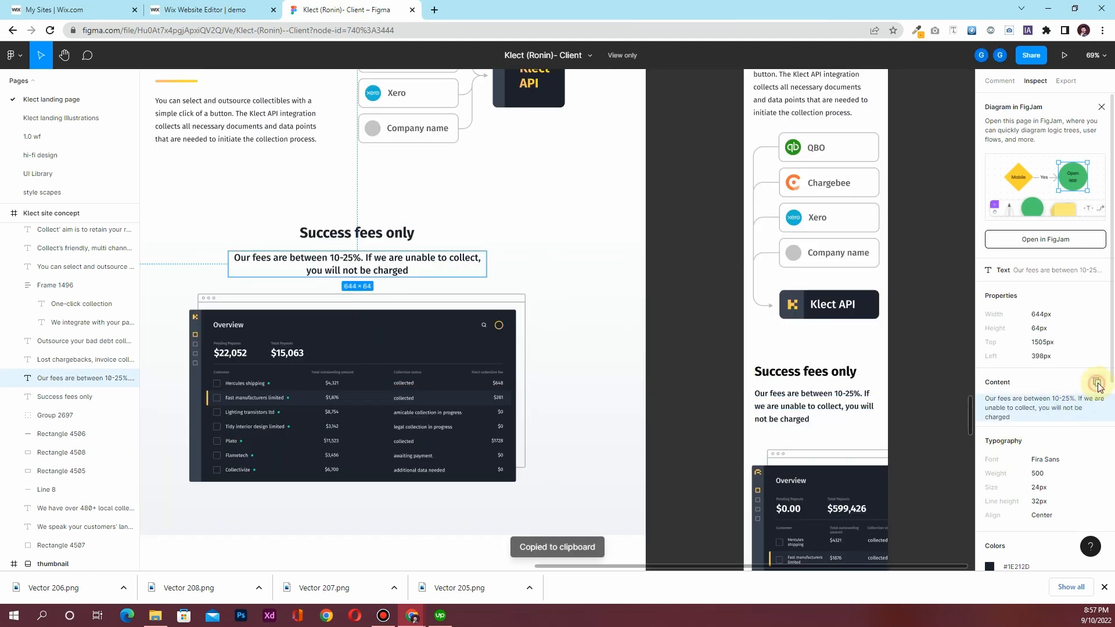
pyautogui.click(201, 10)
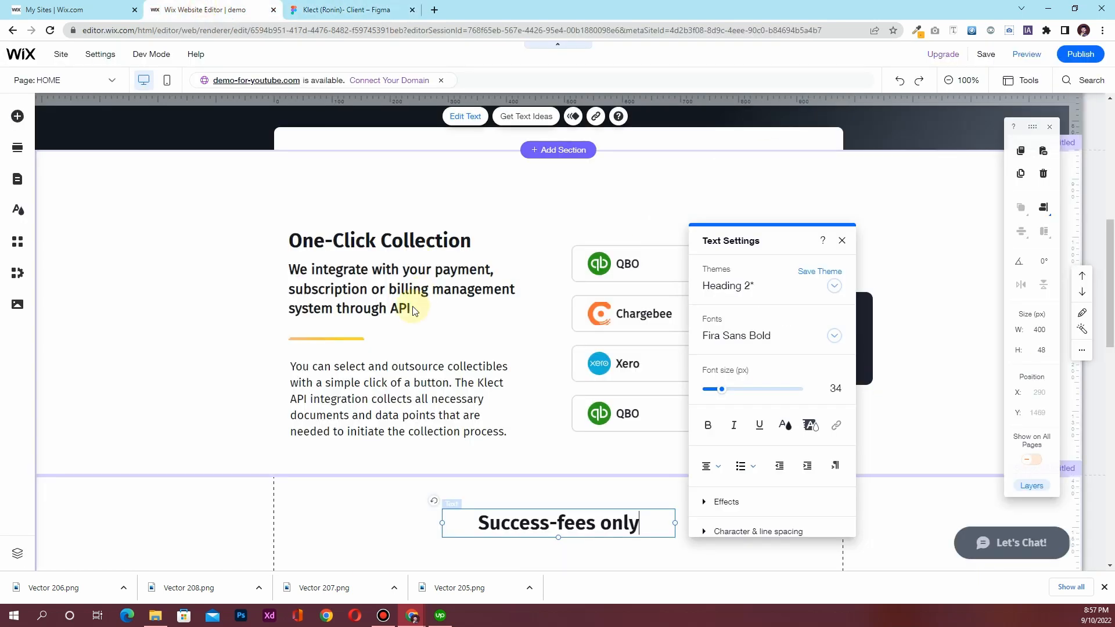
# Duplicate the payment-integration paragraph and move the copy below Success-fees only
pyautogui.click(395, 291)
pyautogui.click(373, 293)
pyautogui.click(372, 292)
pyautogui.hotkey('ctrl', 'c')
pyautogui.hotkey('ctrl', 'v')
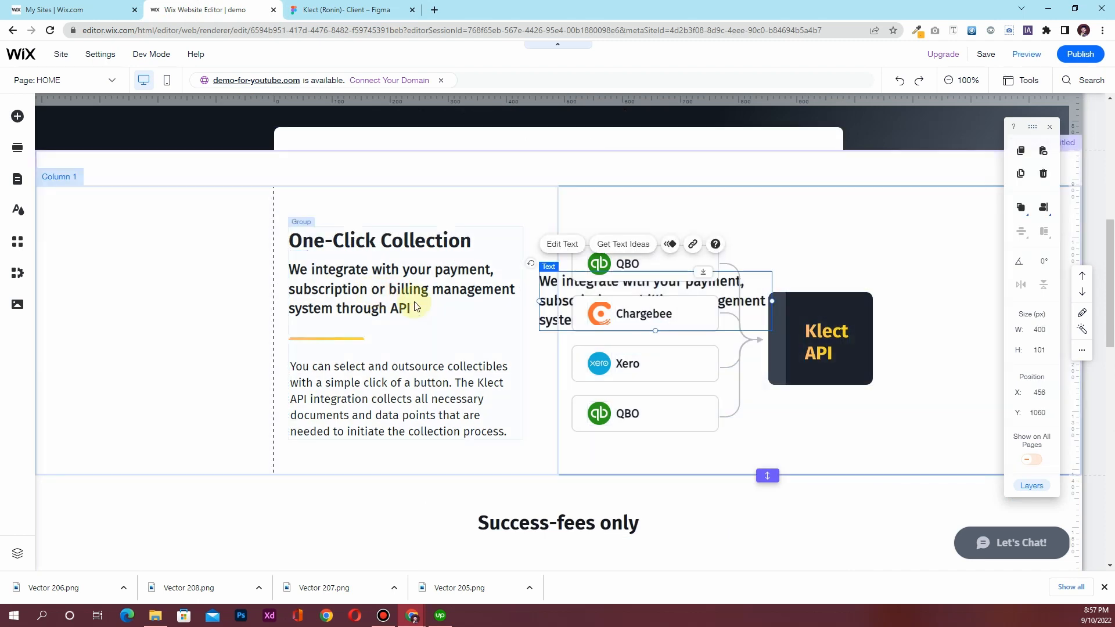
pyautogui.moveTo(550, 290); pyautogui.dragTo(476, 445)
# Centre-align the paragraph text, set its width to 550 px, and centre it on the page
pyautogui.doubleClick(507, 449)
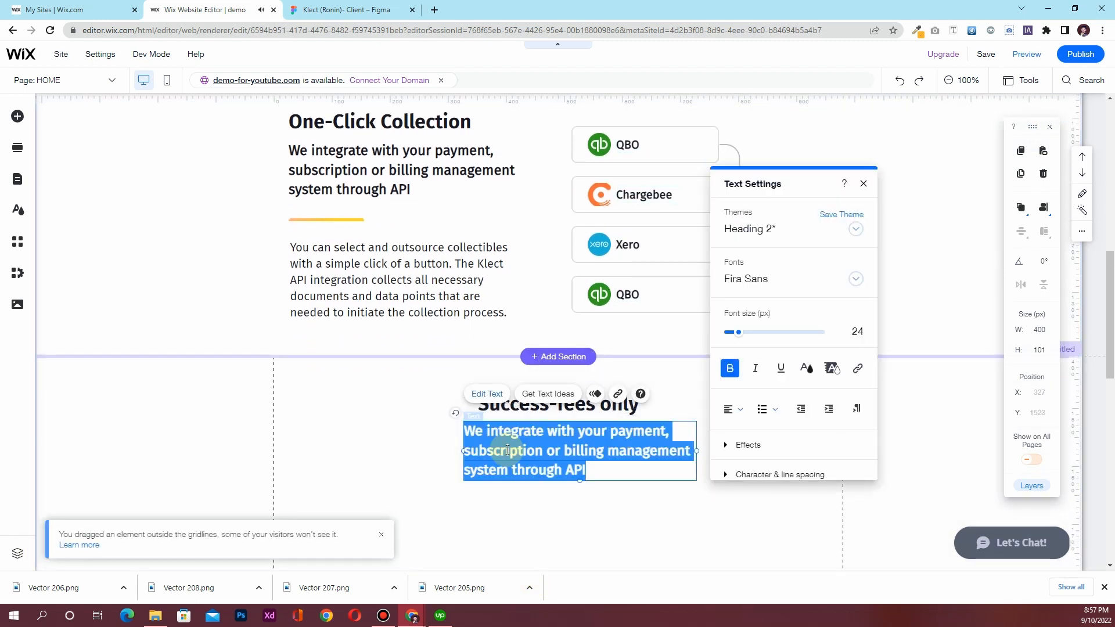
pyautogui.click(738, 408)
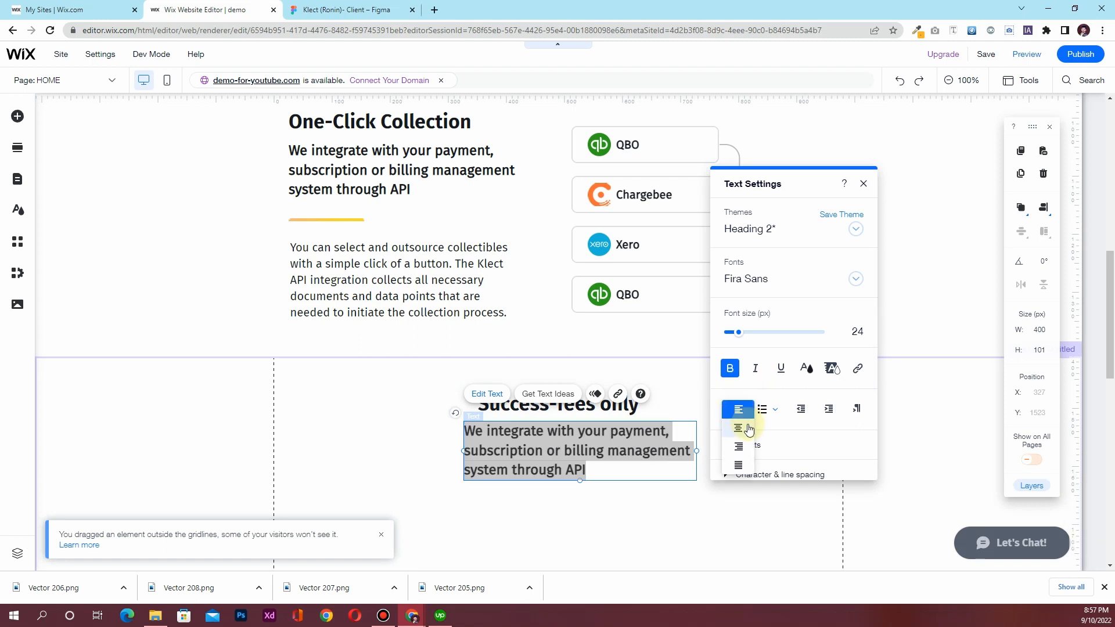
pyautogui.click(738, 428)
pyautogui.click(864, 184)
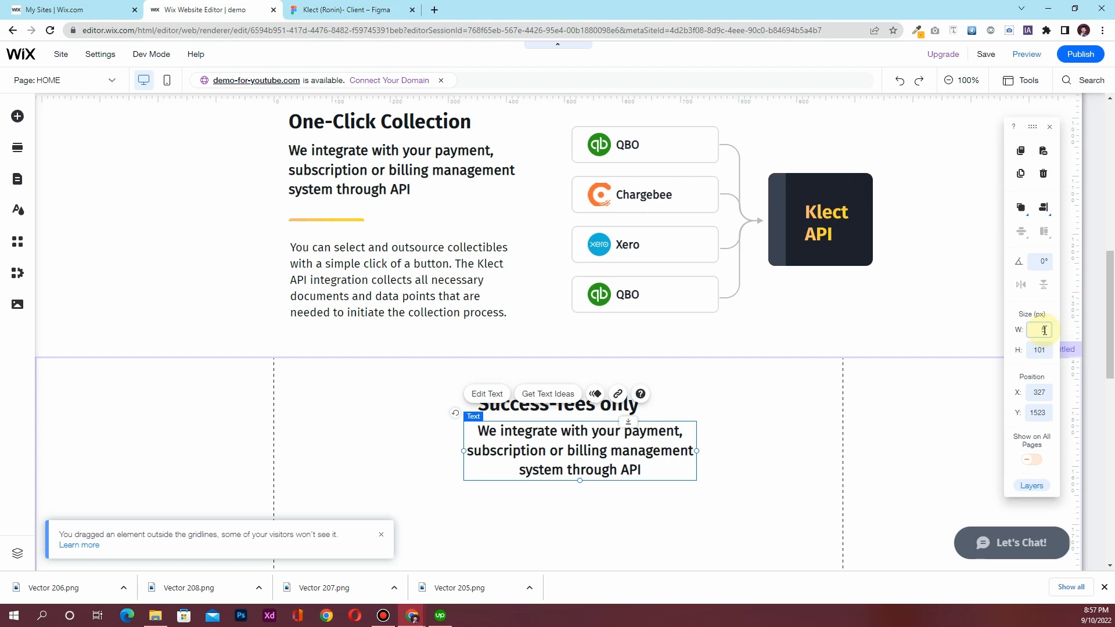
pyautogui.press('Return')
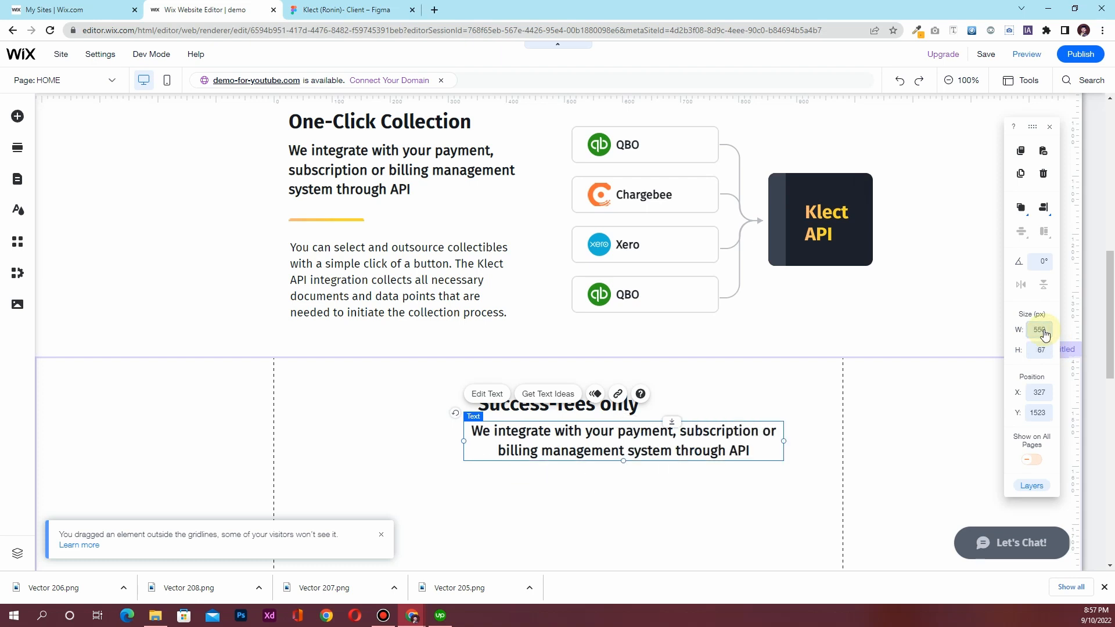
pyautogui.click(1041, 213)
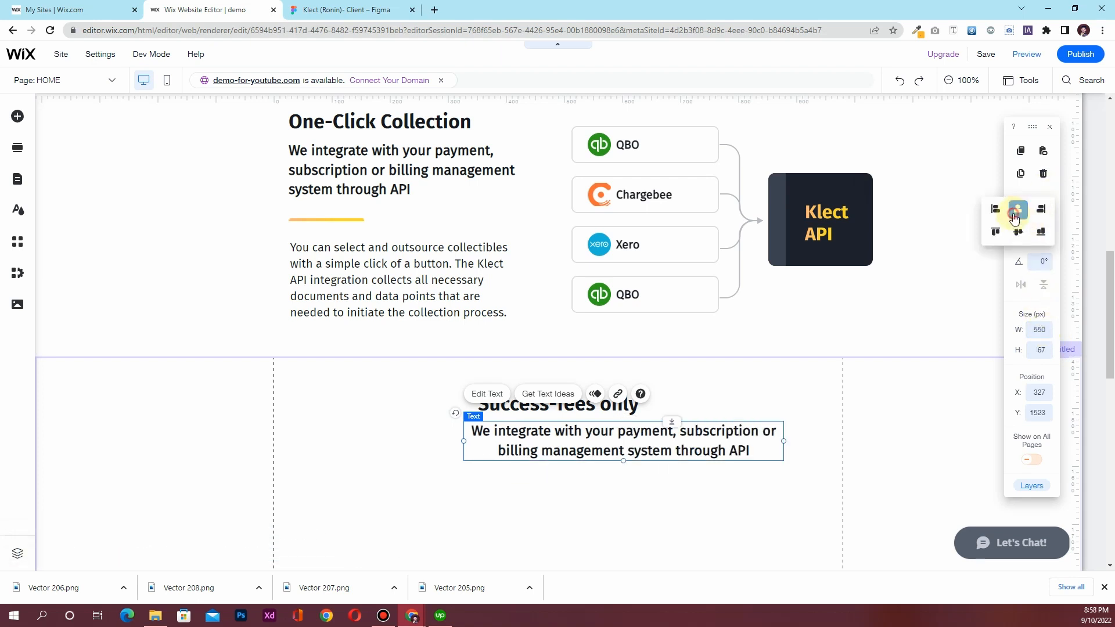
pyautogui.click(1014, 218)
# Replace the paragraph with the pasted 'Our fees are between 10-25%…' description
pyautogui.doubleClick(546, 444)
pyautogui.hotkey('ctrl', 'v')
pyautogui.click(333, 457)
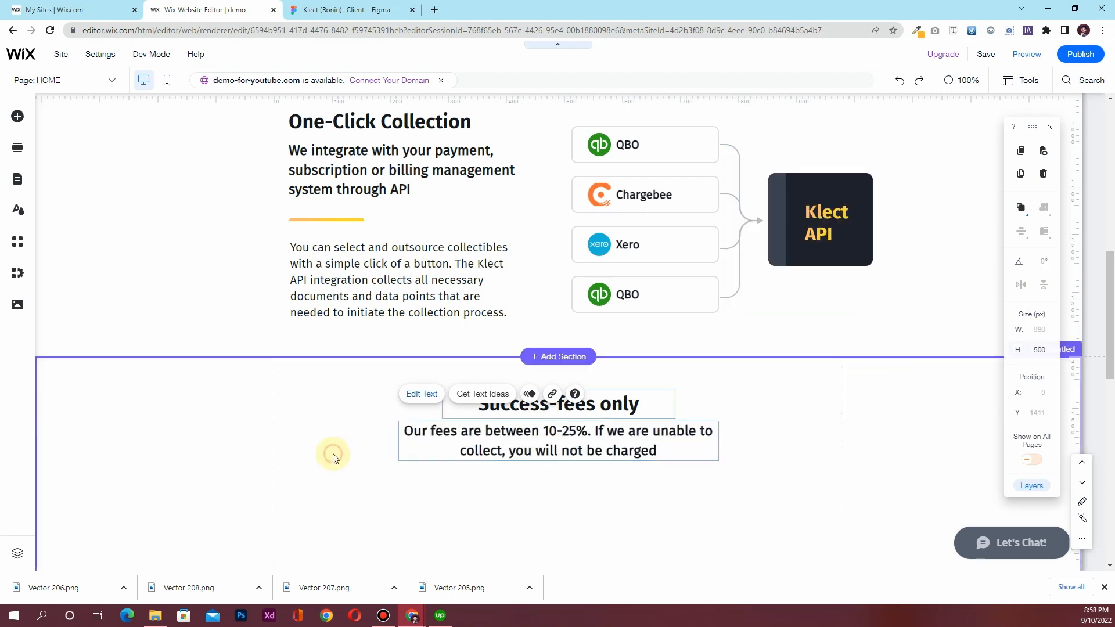
# Scroll the Figma canvas to review the multi-channel section and its background
pyautogui.click(347, 9)
pyautogui.scroll(-2, 444, 270)
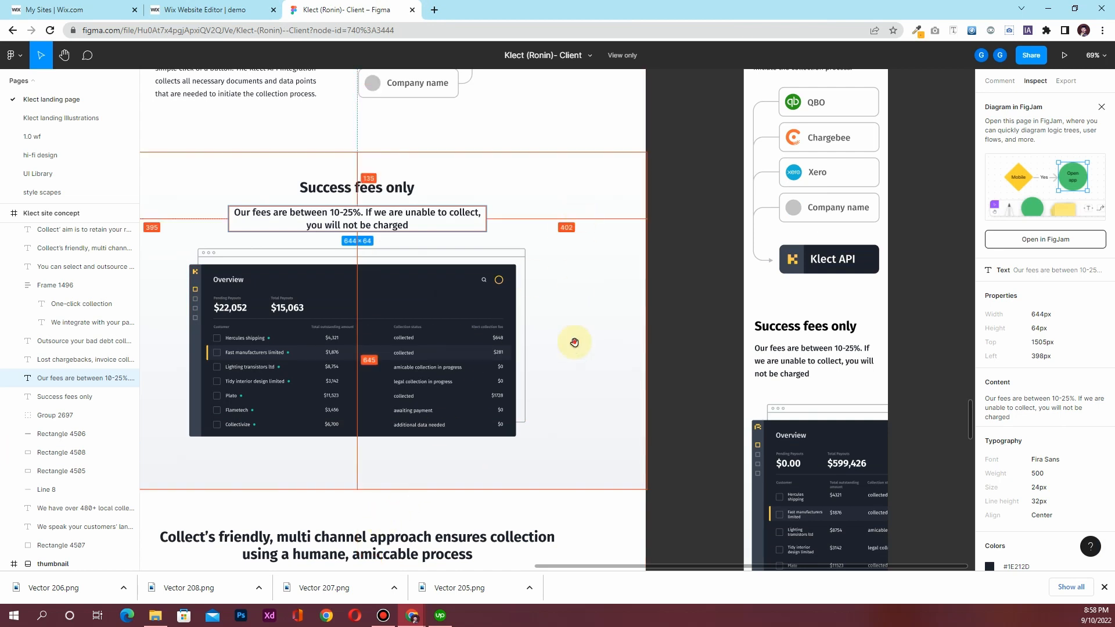
pyautogui.hscroll(-5, 575, 341)
pyautogui.scroll(-6, 693, 376)
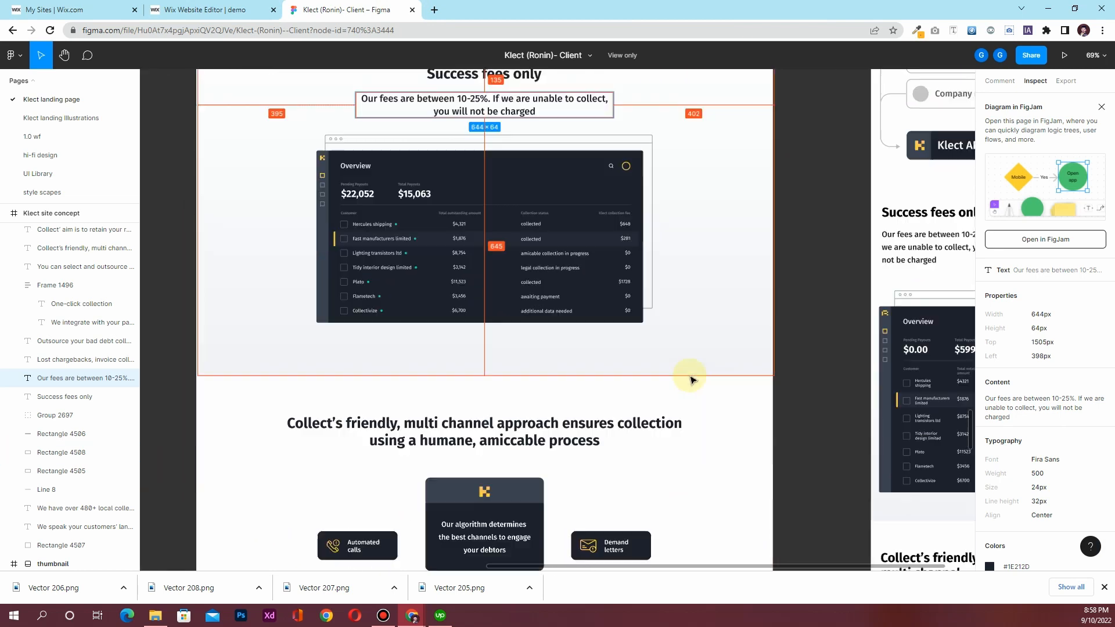
pyautogui.click(703, 348)
pyautogui.scroll(1, 749, 354)
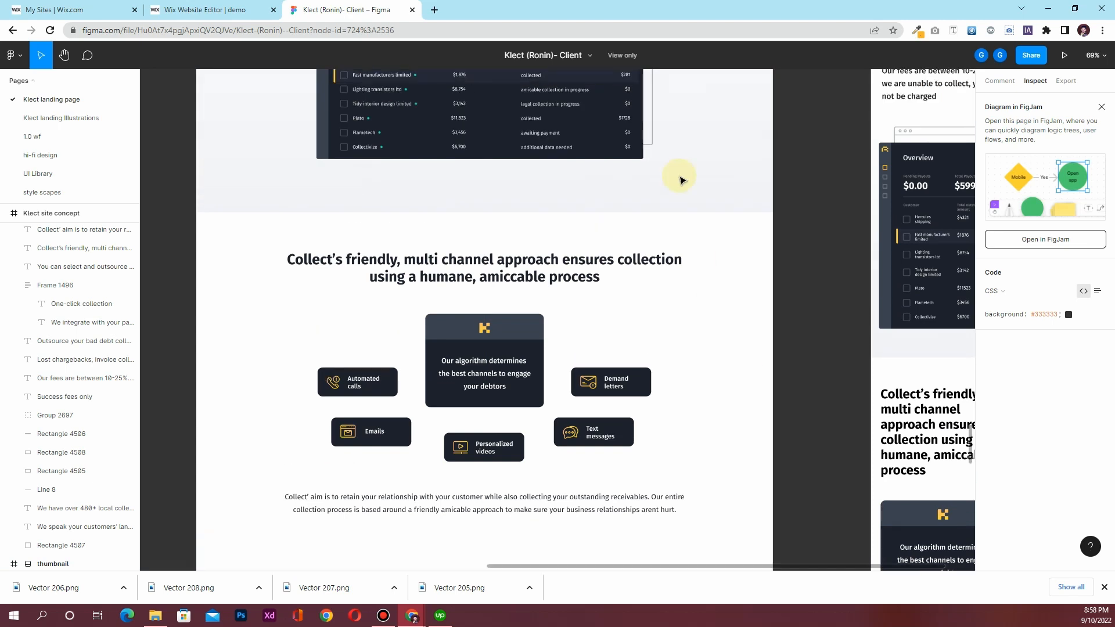
pyautogui.scroll(6, 692, 197)
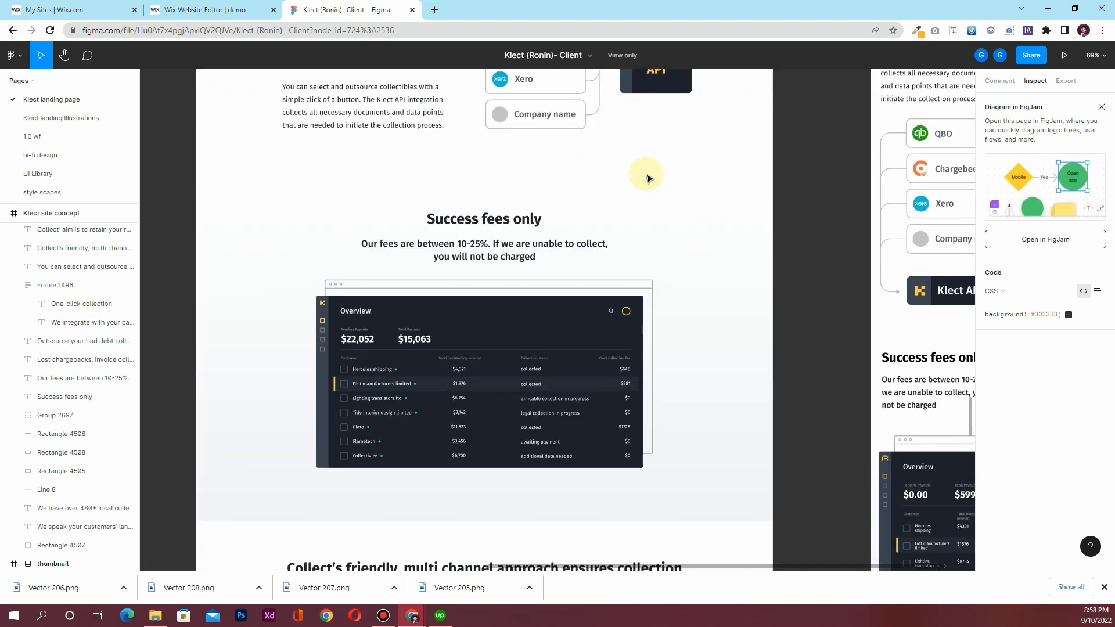
pyautogui.scroll(5, 689, 182)
pyautogui.scroll(-4, 691, 326)
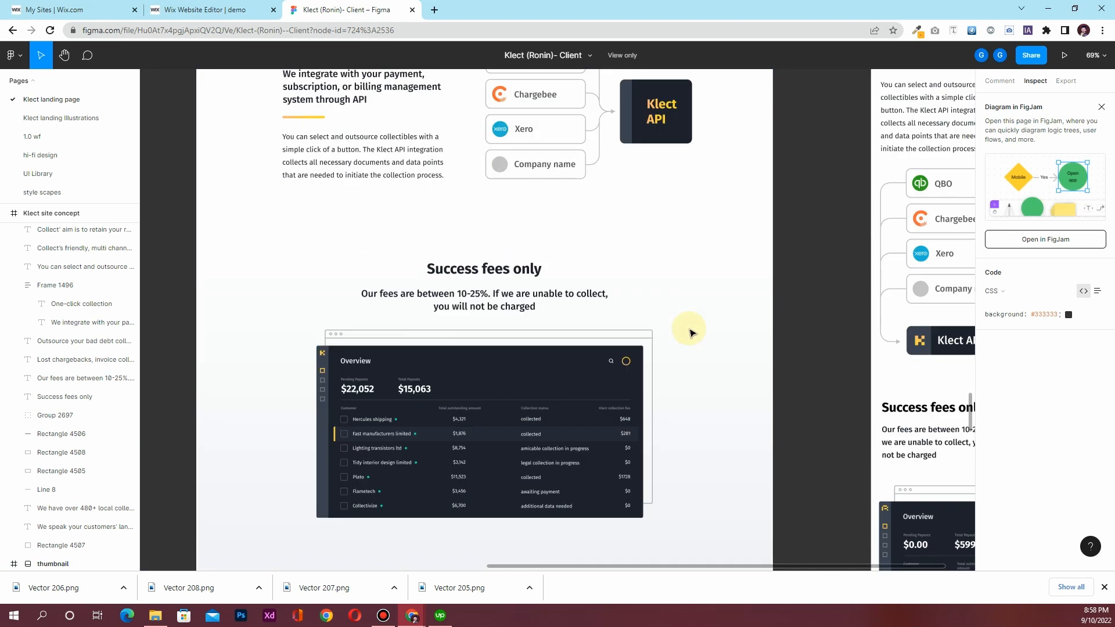
pyautogui.scroll(-4, 689, 332)
# Set the Success-fees section height to 700 px
pyautogui.click(186, 7)
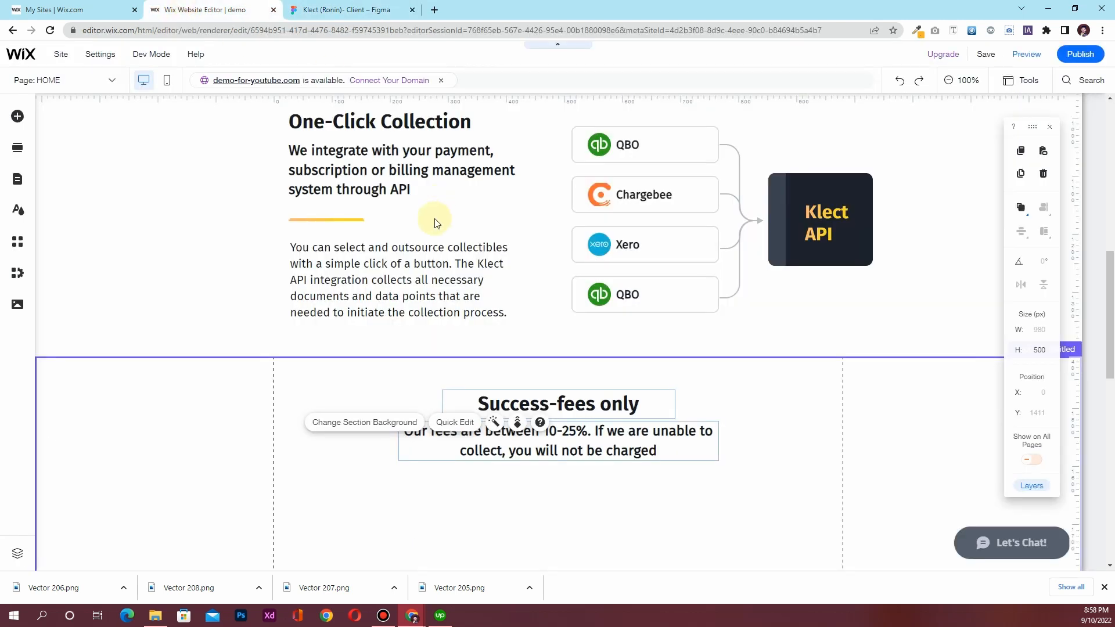
pyautogui.scroll(-6, 436, 223)
pyautogui.scroll(3, 308, 366)
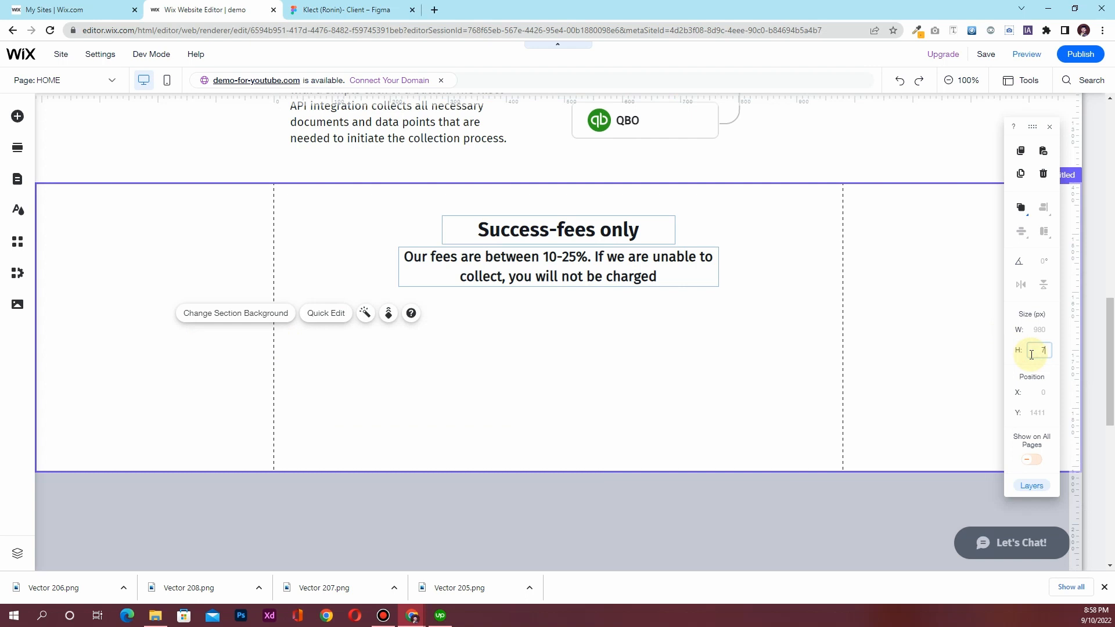
pyautogui.press('Return')
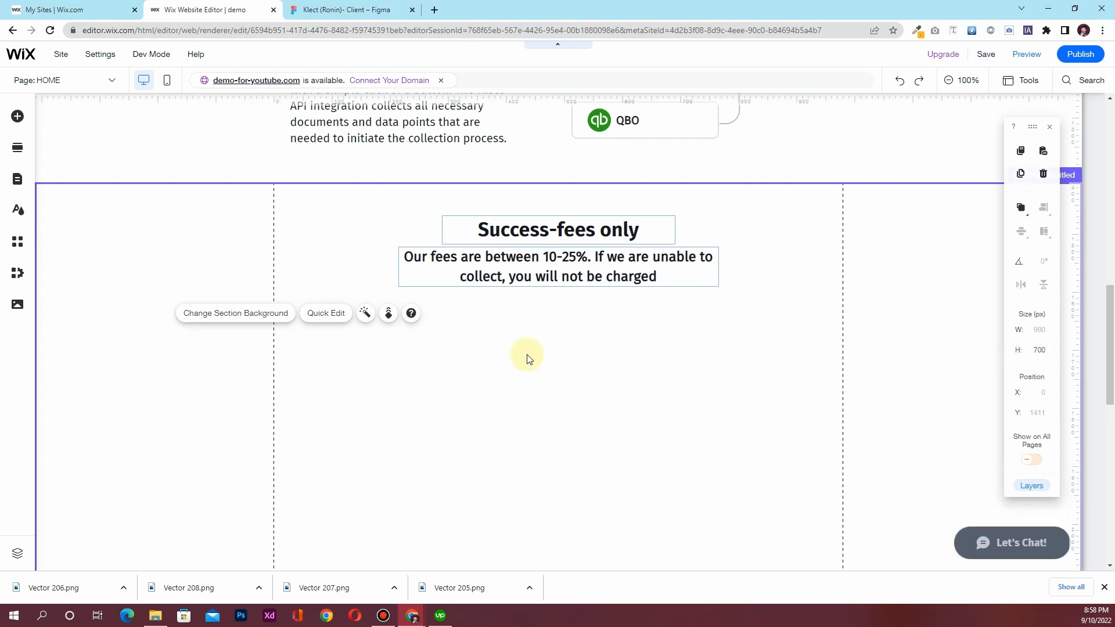
pyautogui.click(373, 10)
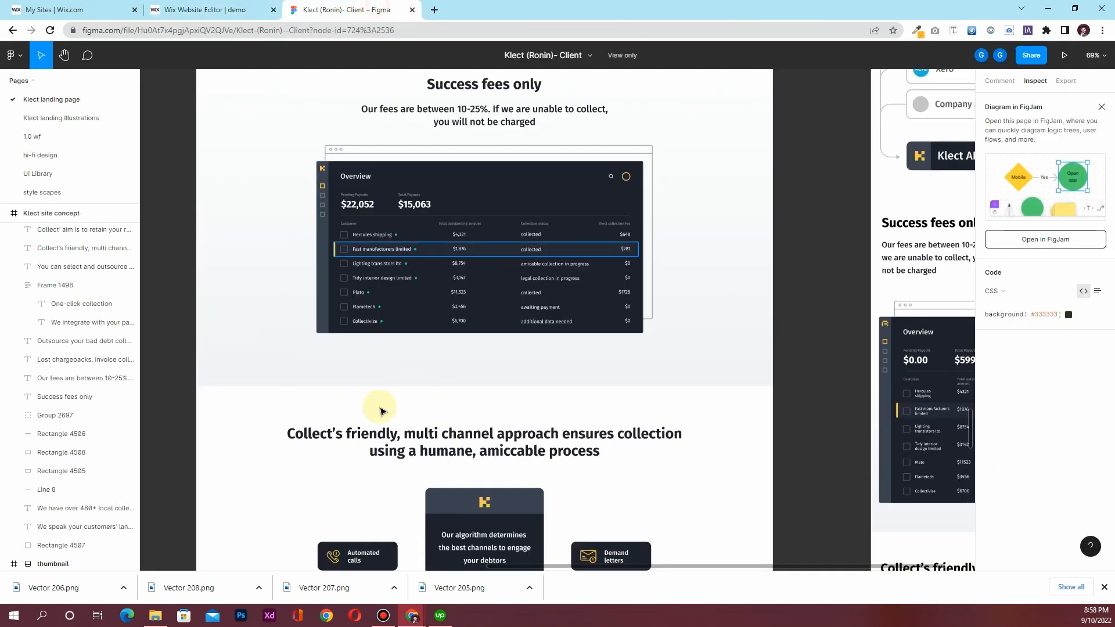
pyautogui.click(203, 9)
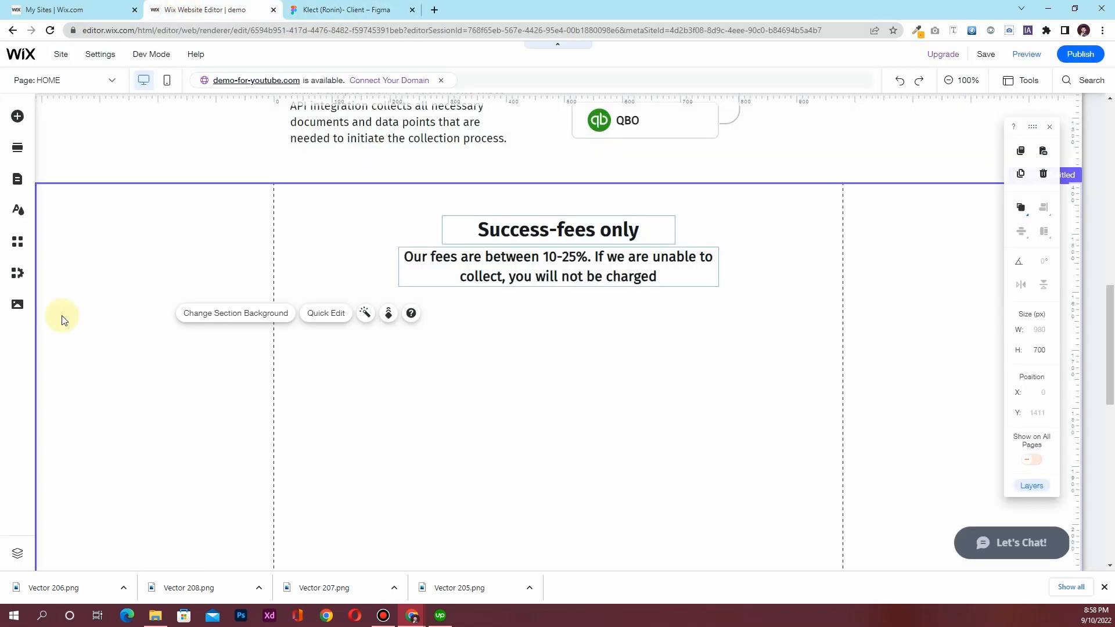
# Add the Group 2697 dashboard image from site files below the subtitle
pyautogui.click(18, 306)
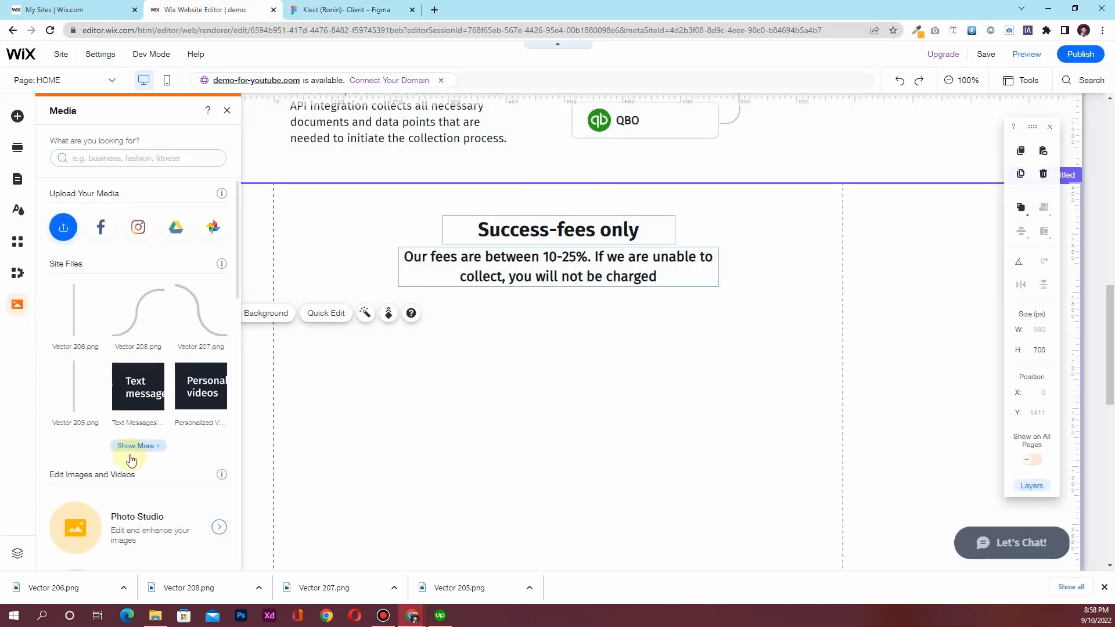
pyautogui.click(136, 450)
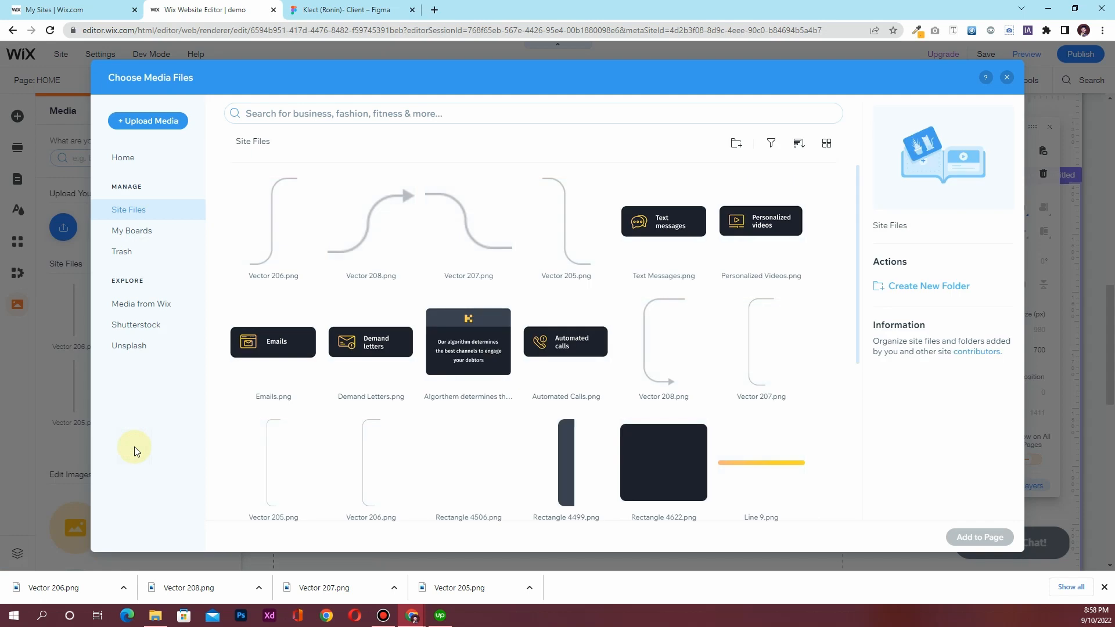
pyautogui.scroll(-5, 639, 357)
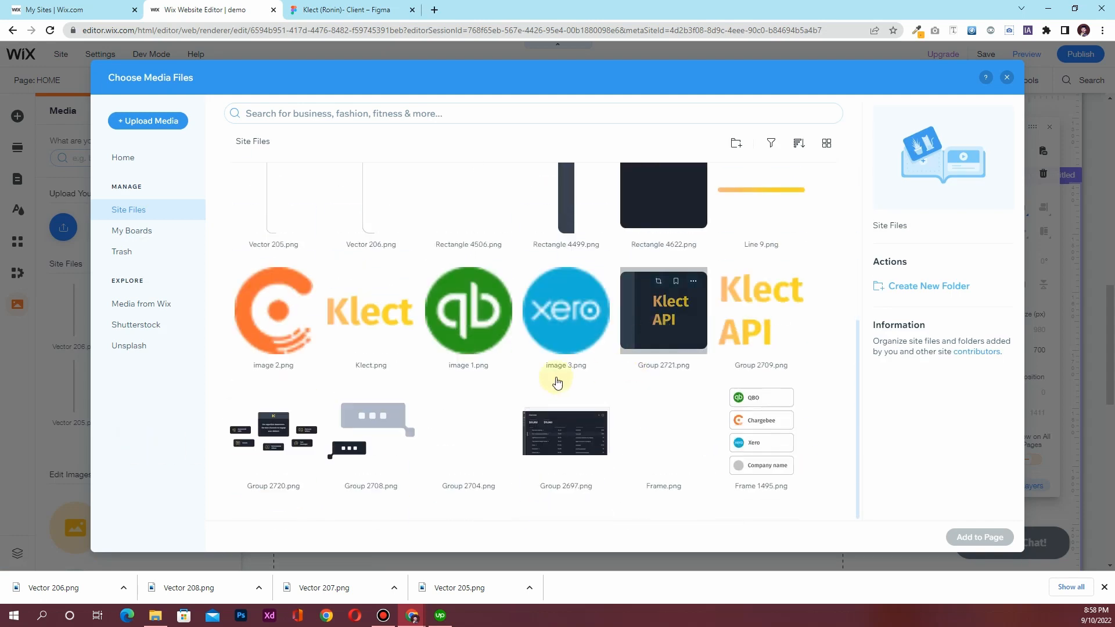
pyautogui.click(559, 428)
pyautogui.click(973, 539)
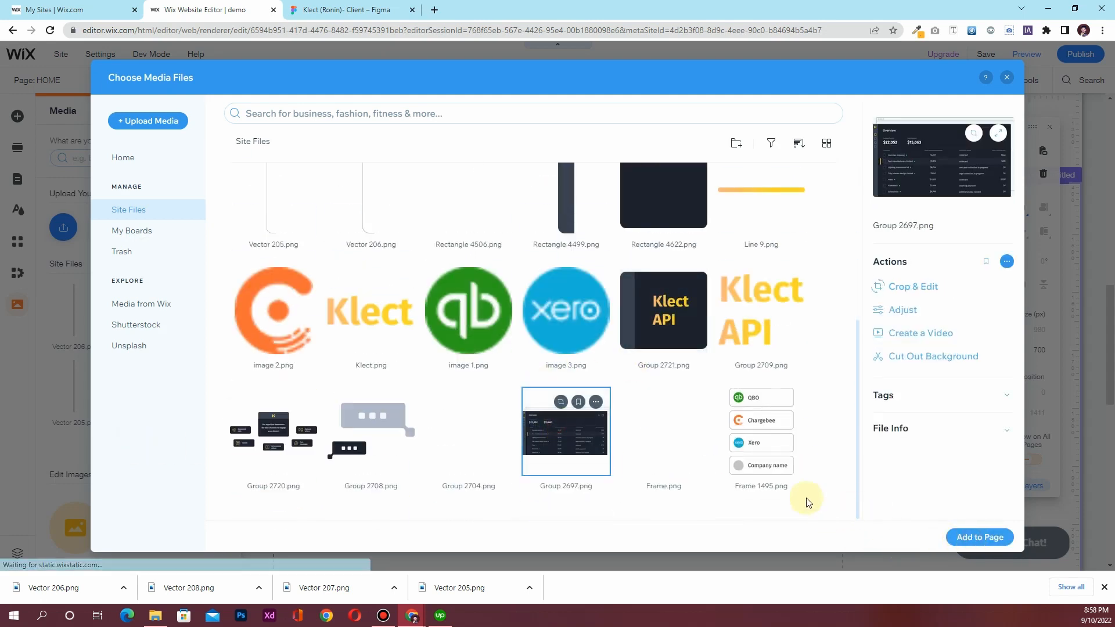
pyautogui.moveTo(553, 405); pyautogui.dragTo(552, 424)
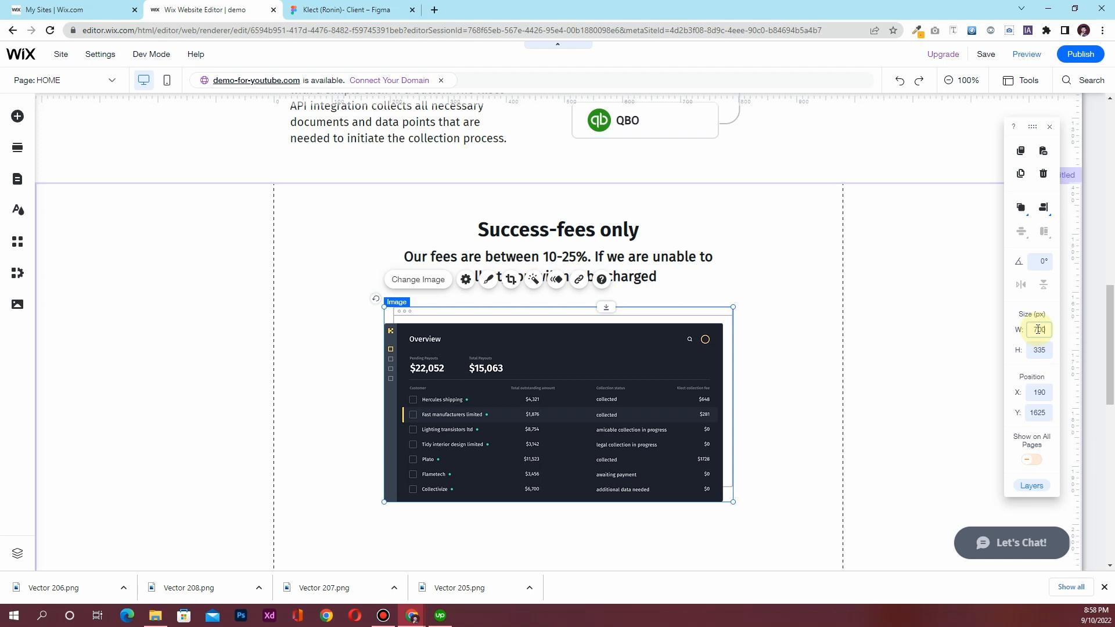
# Set the dashboard image width to 900 px and centre it on the page
pyautogui.press('Return')
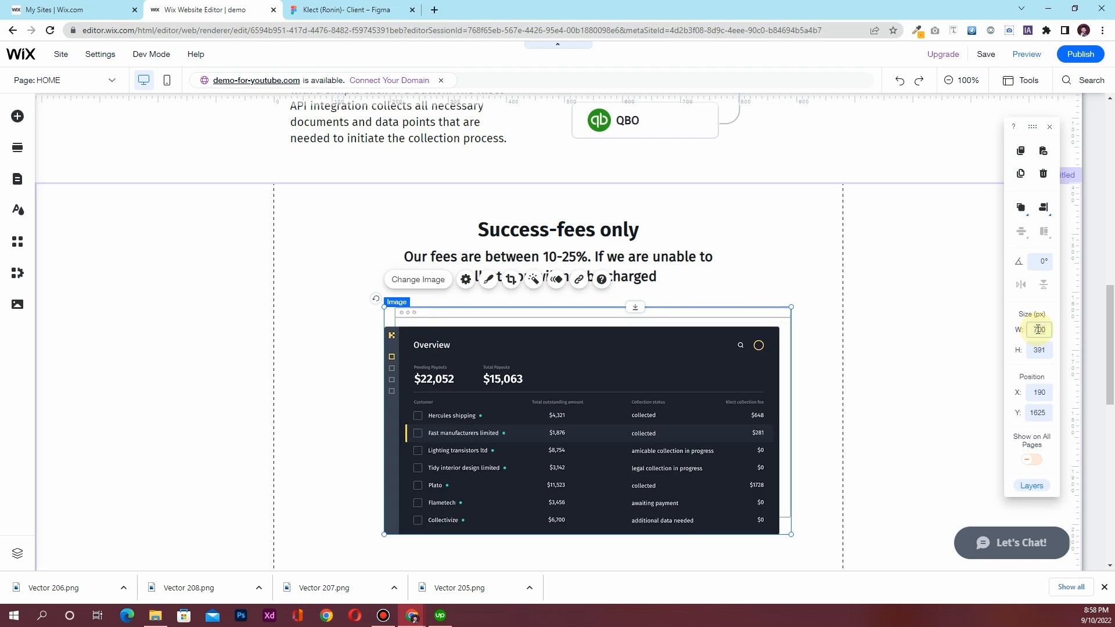
pyautogui.press('Return')
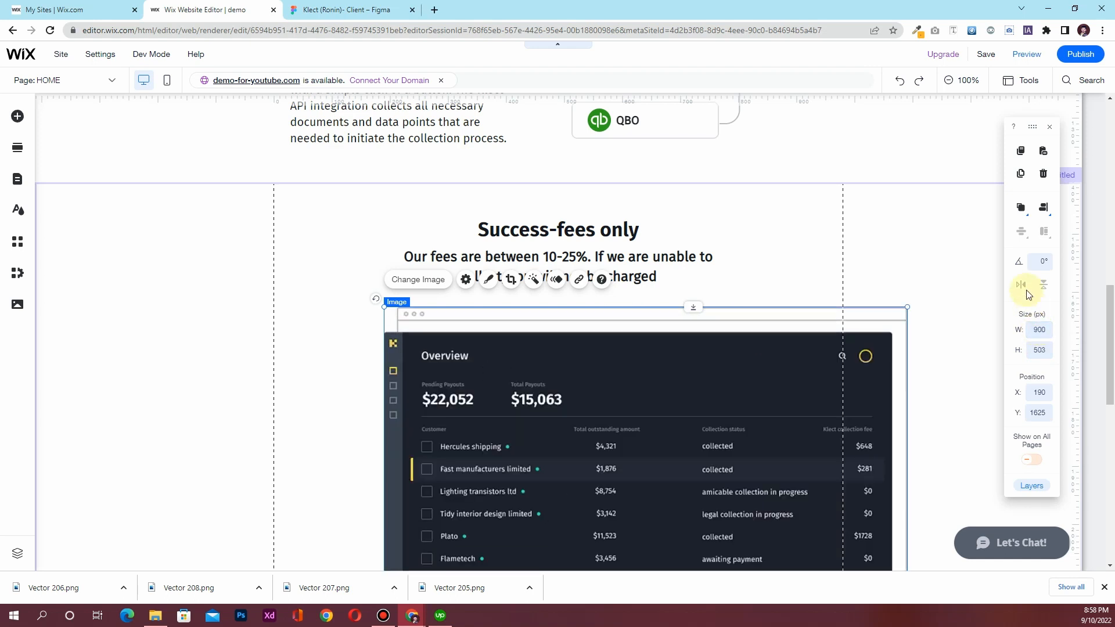
pyautogui.click(1044, 210)
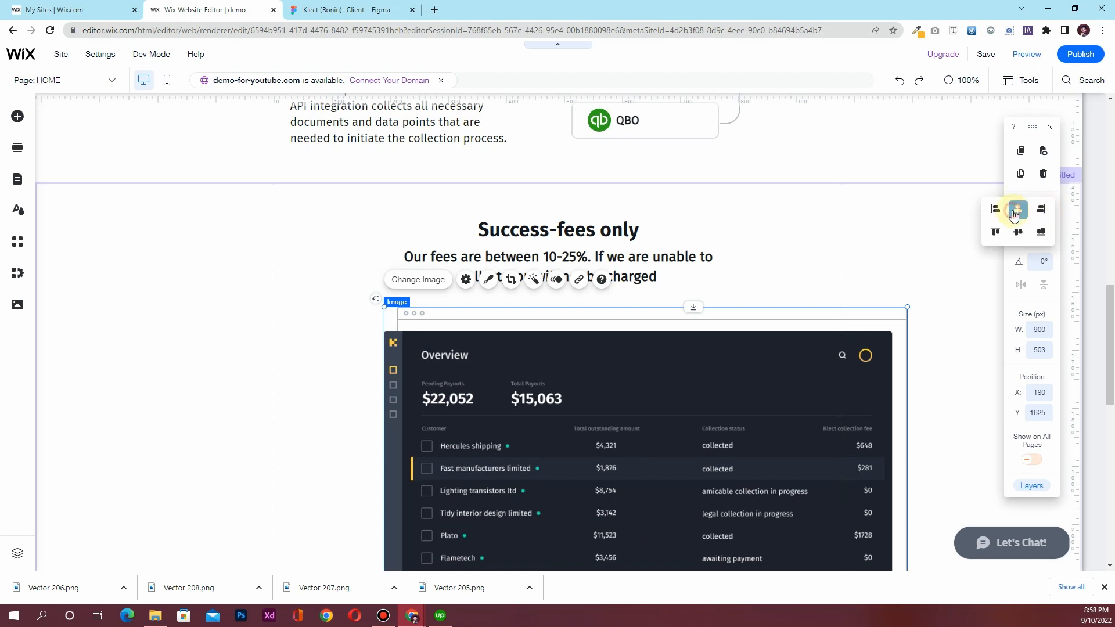
pyautogui.click(1013, 215)
# Set the Success-fees section height to 800 px
pyautogui.scroll(-5, 602, 376)
pyautogui.scroll(4, 603, 376)
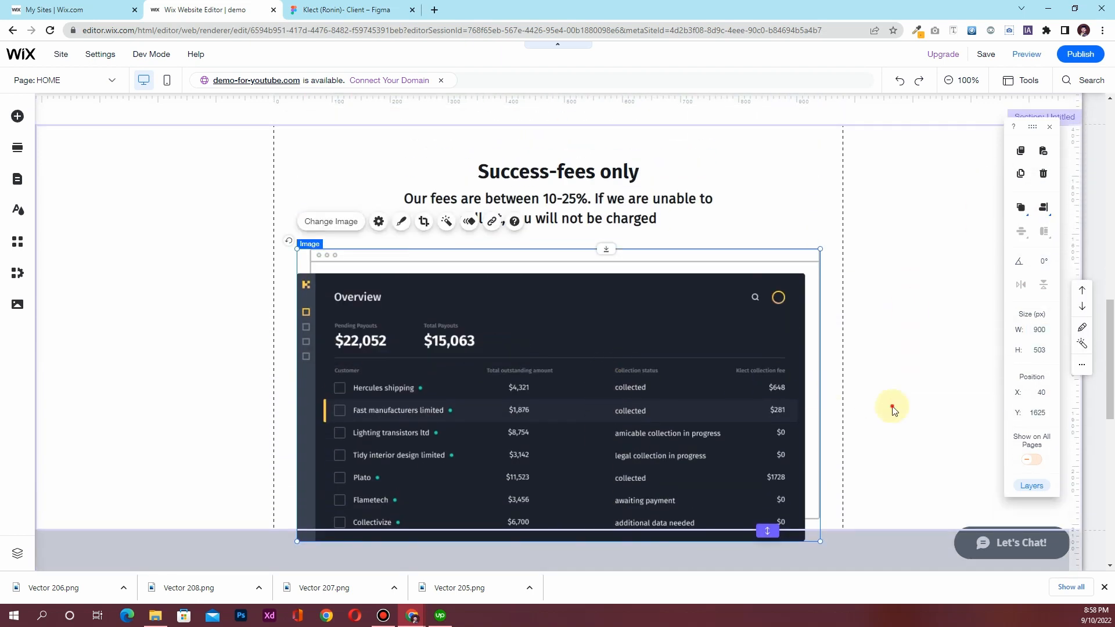
pyautogui.click(892, 411)
pyautogui.click(1035, 349)
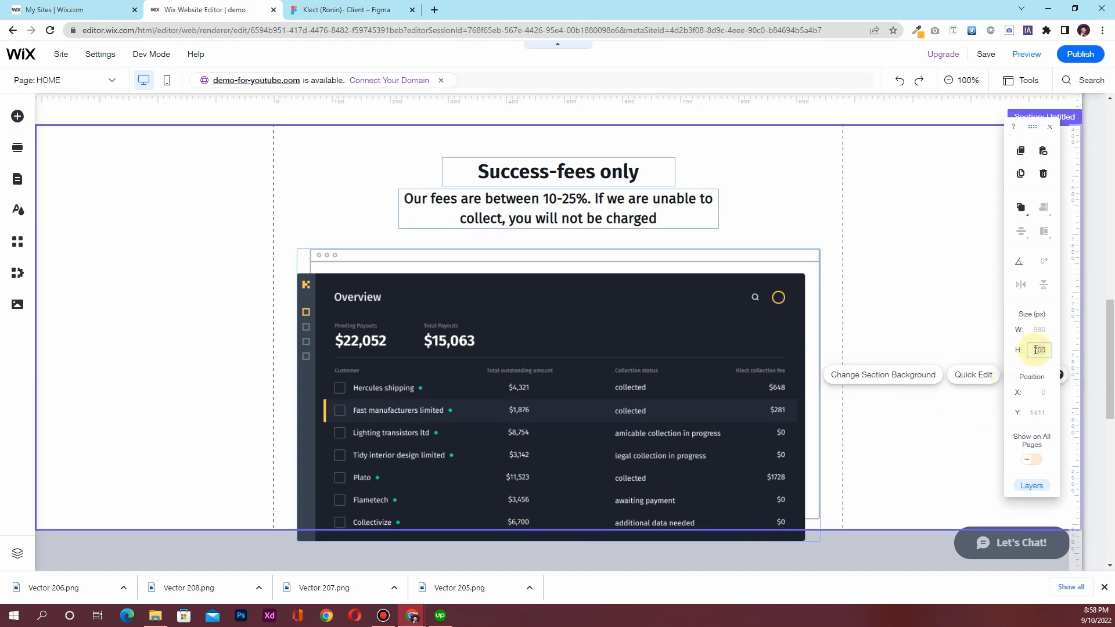
pyautogui.press('Return')
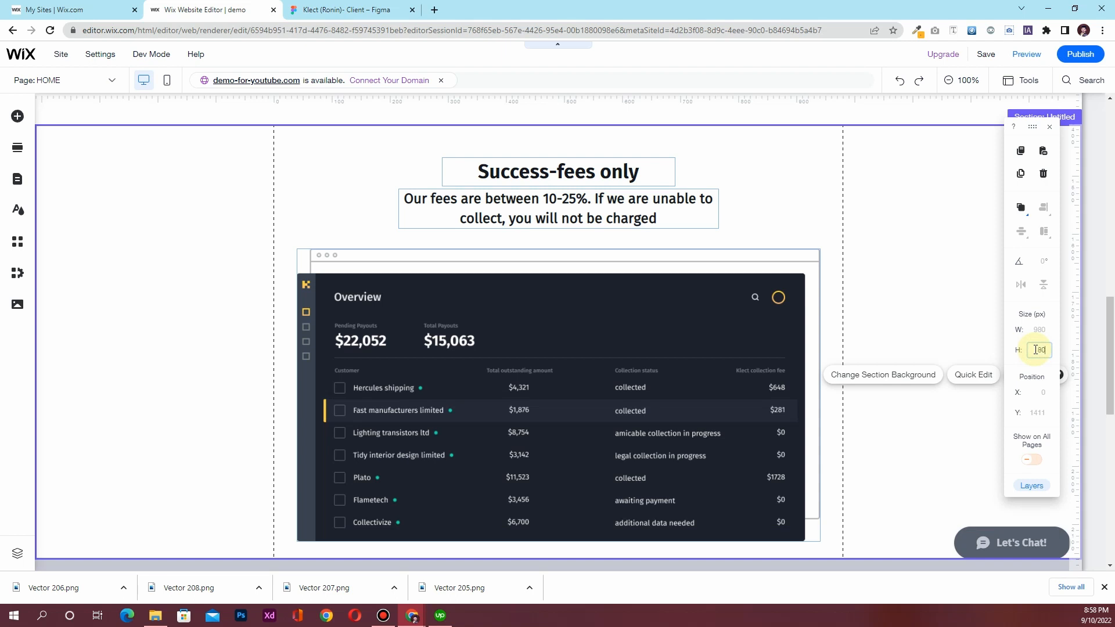
pyautogui.press('Return')
pyautogui.scroll(-5, 659, 326)
pyautogui.scroll(6, 658, 327)
pyautogui.scroll(-3, 657, 326)
pyautogui.scroll(1, 180, 352)
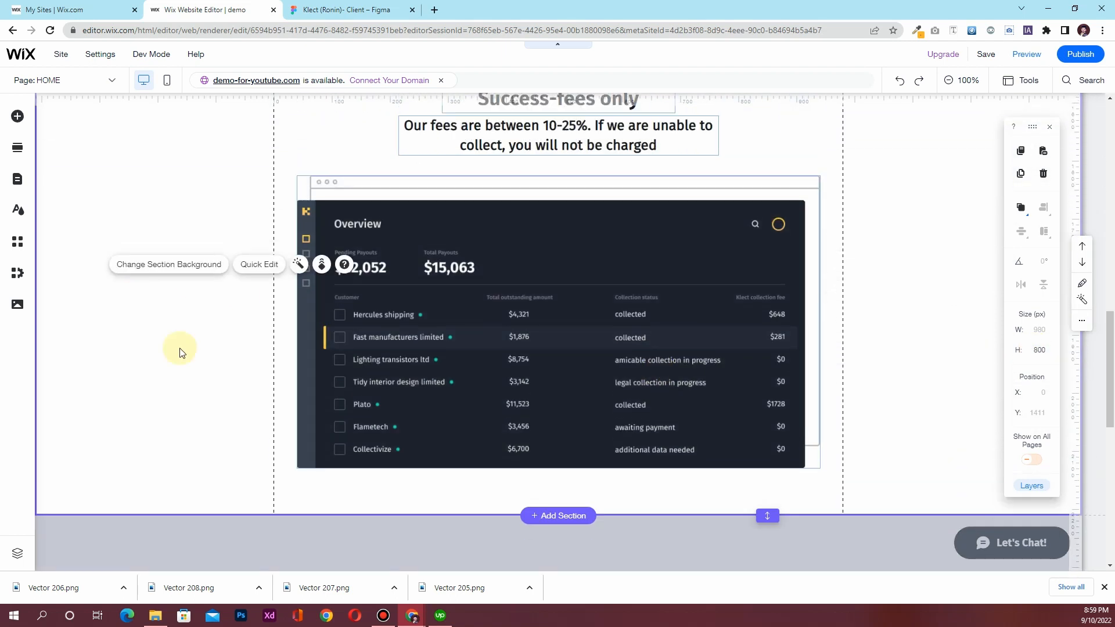
pyautogui.scroll(3, 180, 352)
pyautogui.scroll(-2, 180, 350)
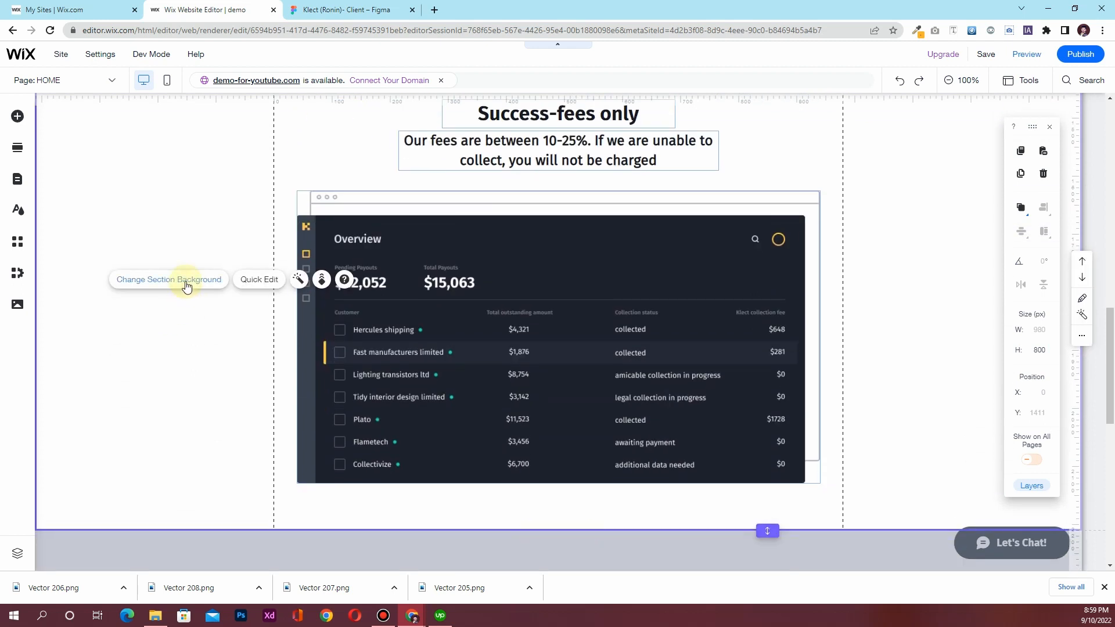
# Switch the section background to a linear gradient with a white stop, angled at 180°
pyautogui.click(185, 285)
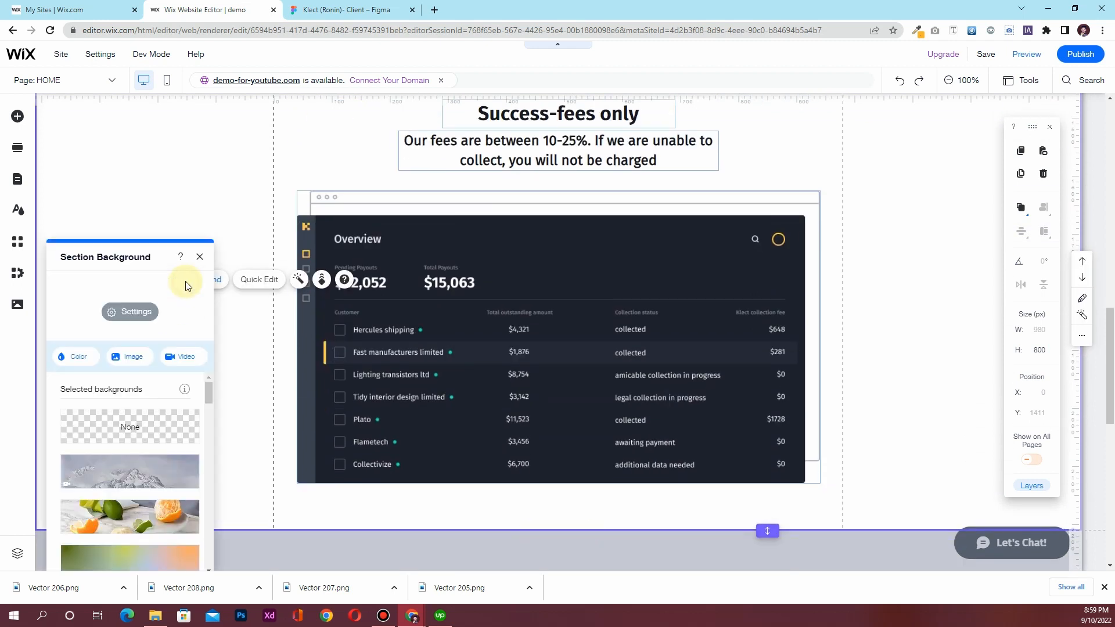
pyautogui.click(65, 365)
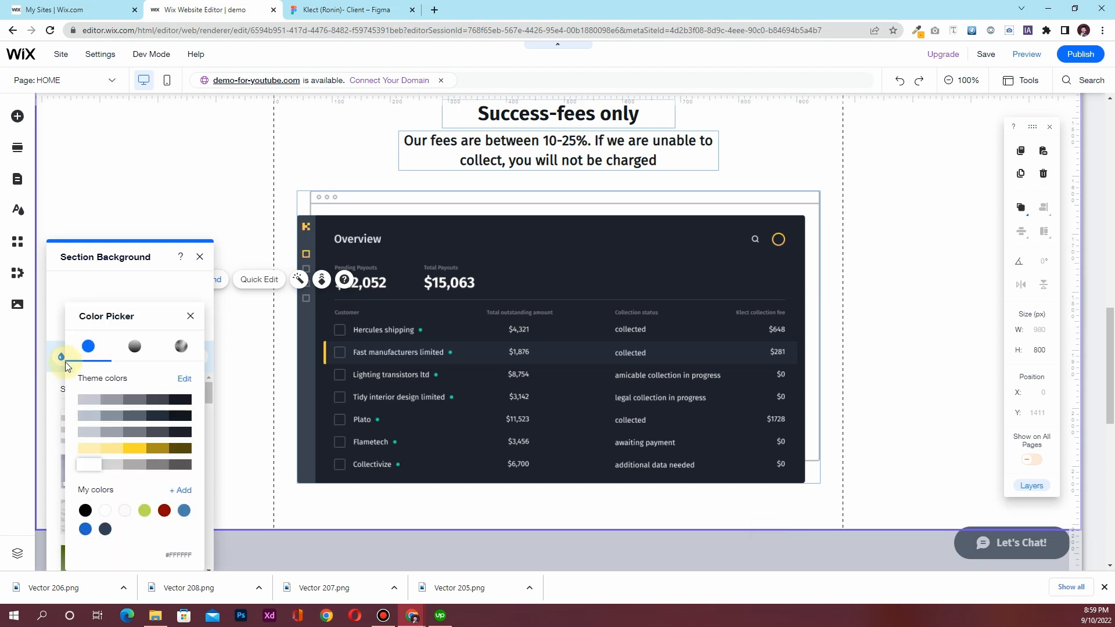
pyautogui.click(139, 348)
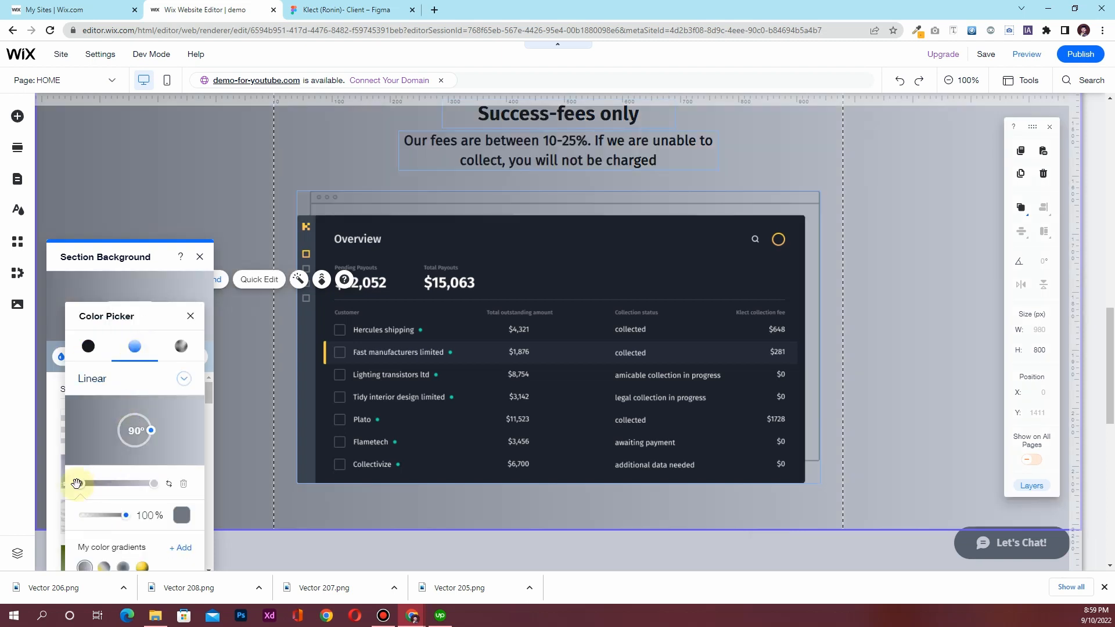
pyautogui.click(184, 516)
pyautogui.click(220, 465)
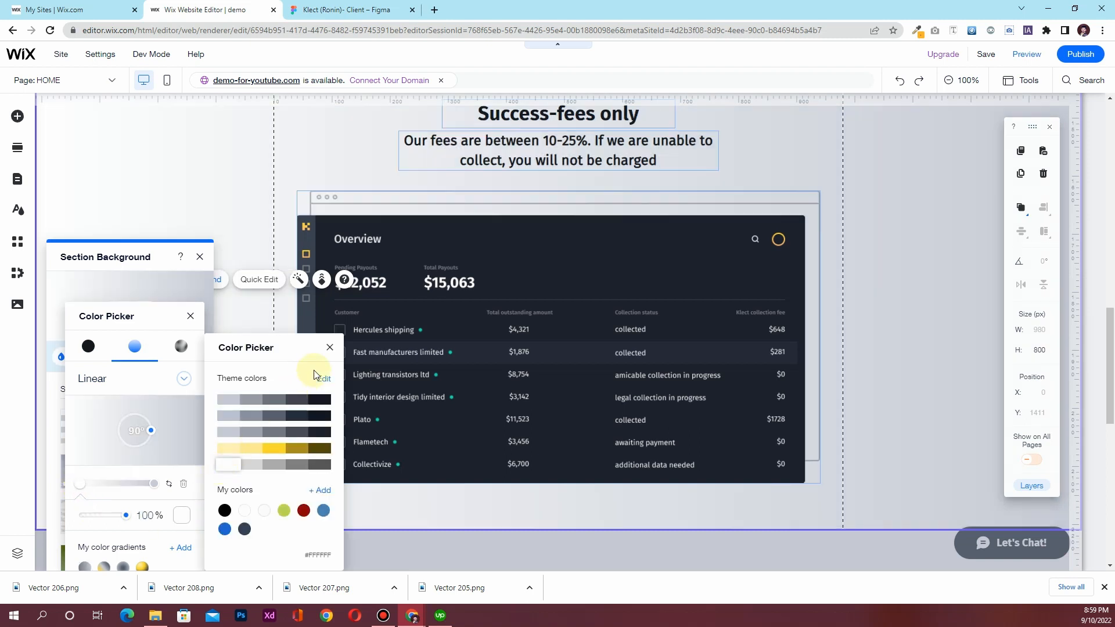
pyautogui.click(329, 349)
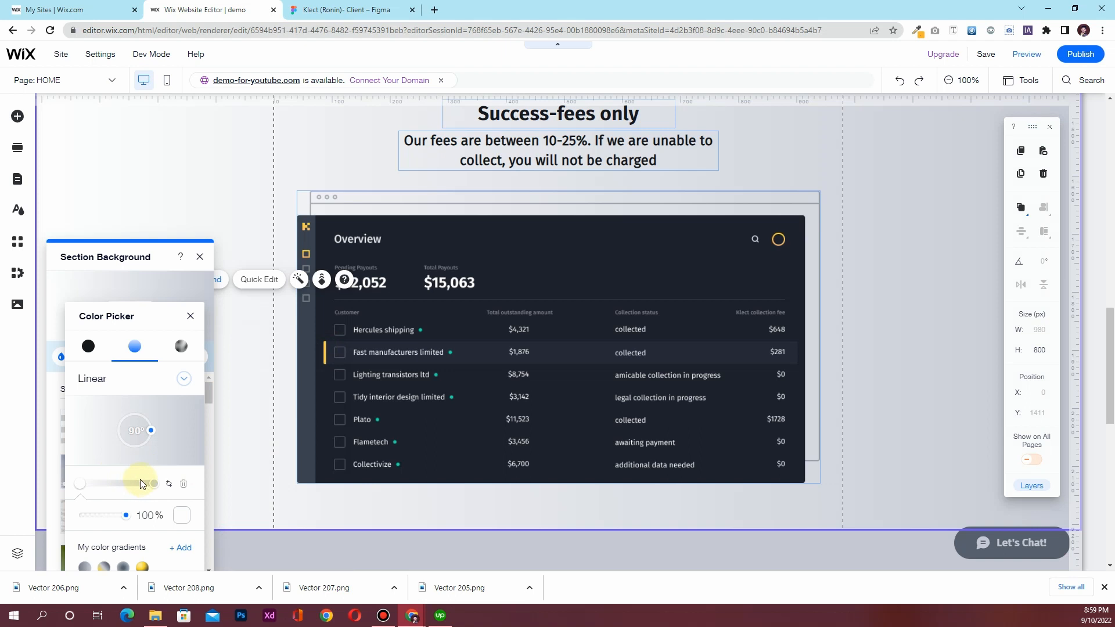
pyautogui.click(134, 430)
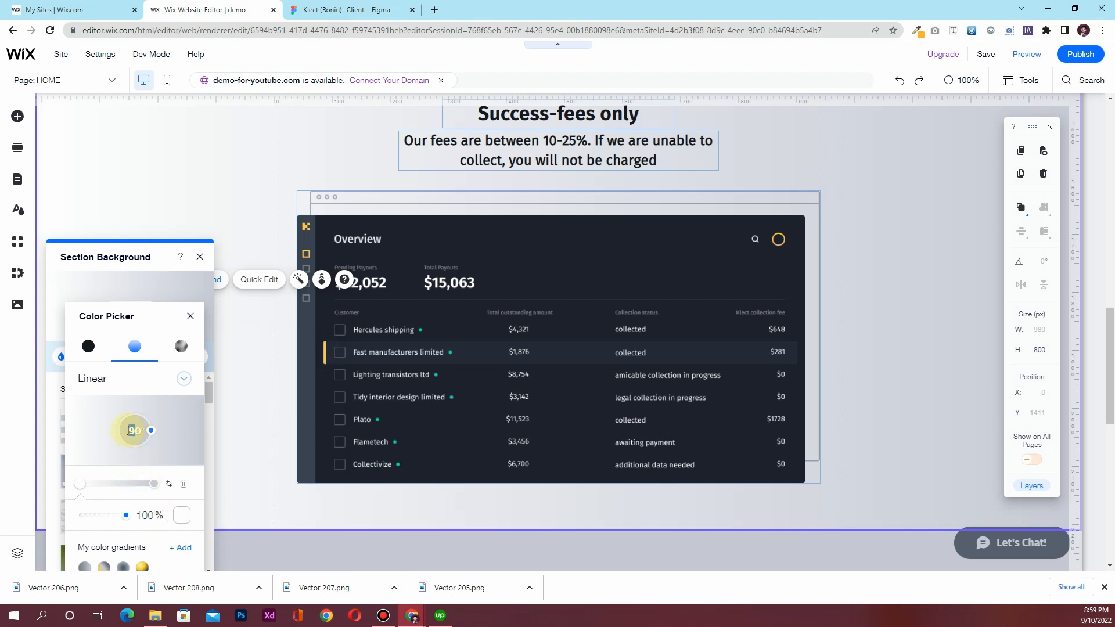
pyautogui.write('108')
pyautogui.write('180')
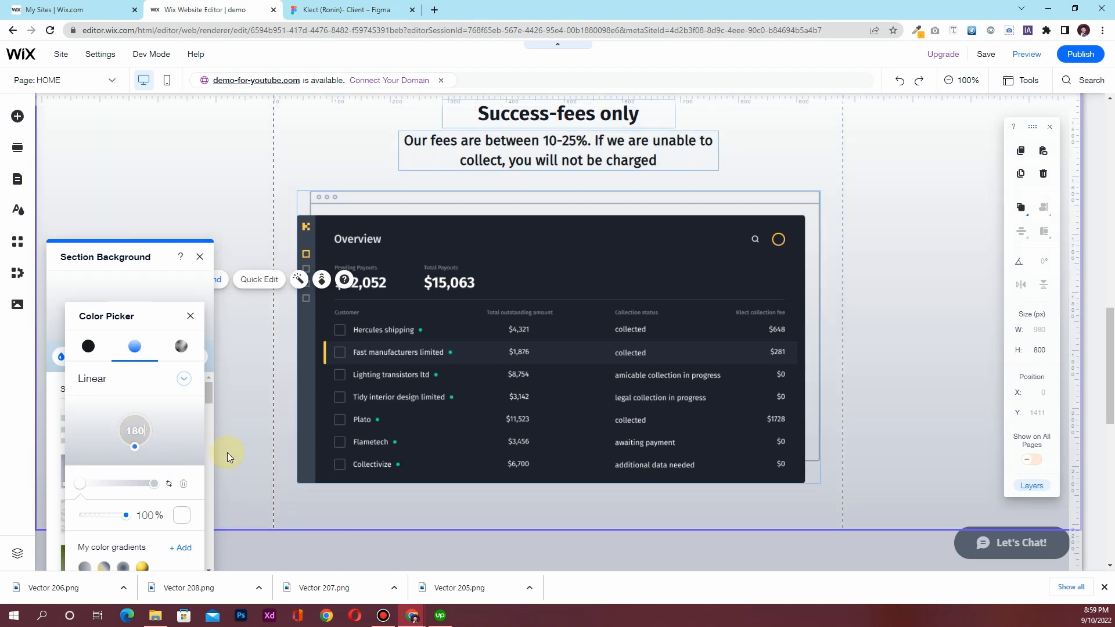
pyautogui.click(191, 316)
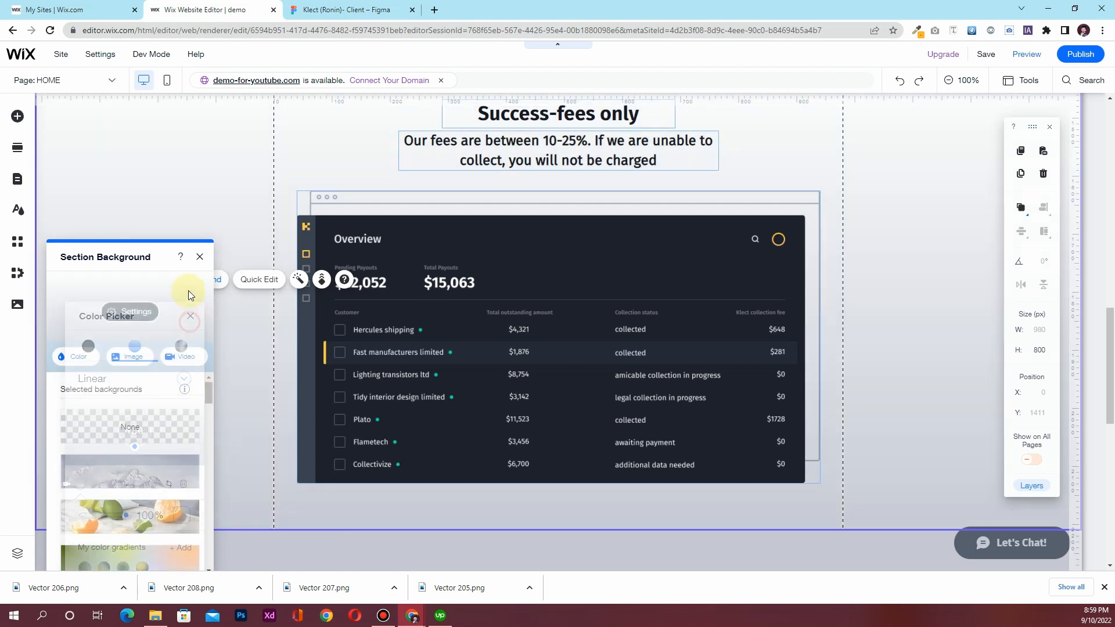
# Give the empty section below the Success-fees section a white theme-colour background
pyautogui.click(200, 257)
pyautogui.scroll(5, 228, 435)
pyautogui.scroll(5, 228, 435)
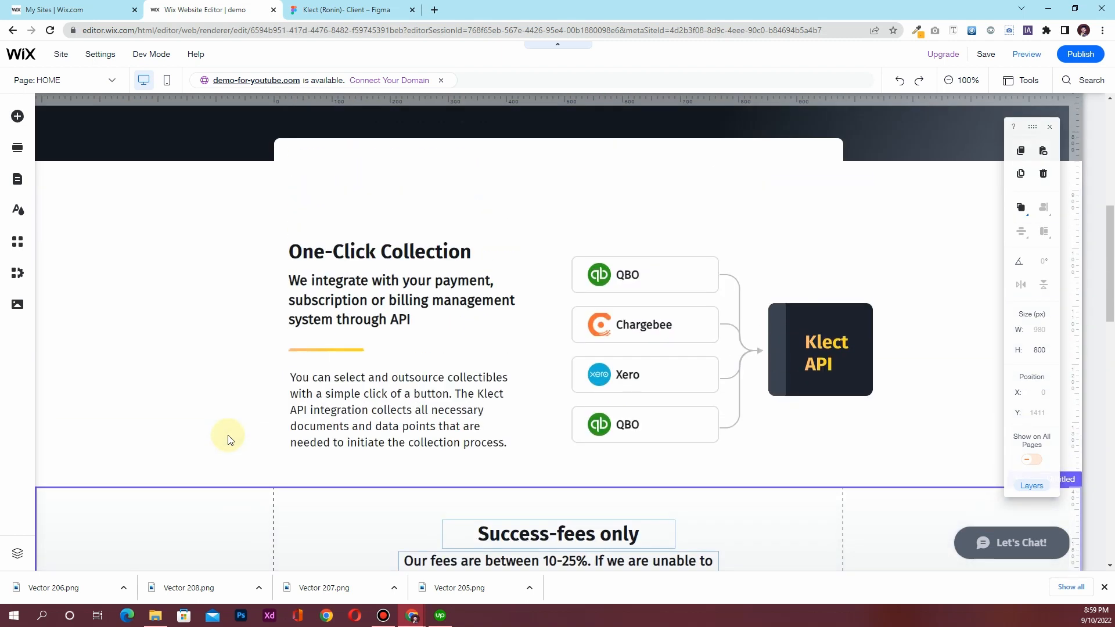
pyautogui.scroll(-8, 228, 435)
pyautogui.scroll(-4, 228, 434)
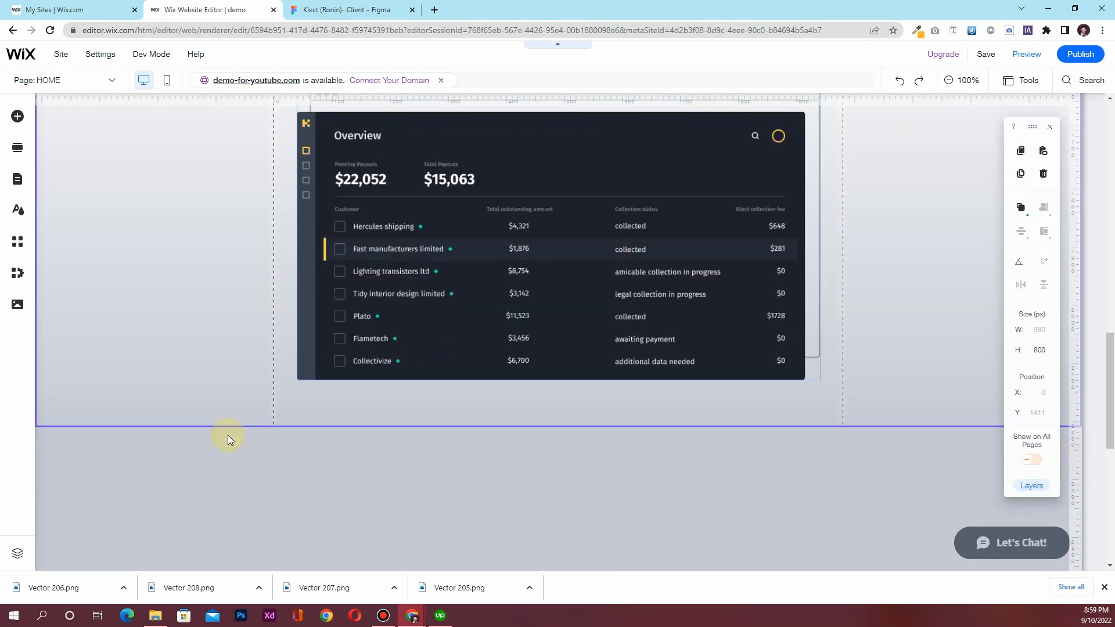
pyautogui.scroll(6, 228, 435)
pyautogui.scroll(-7, 228, 436)
pyautogui.scroll(-2, 227, 435)
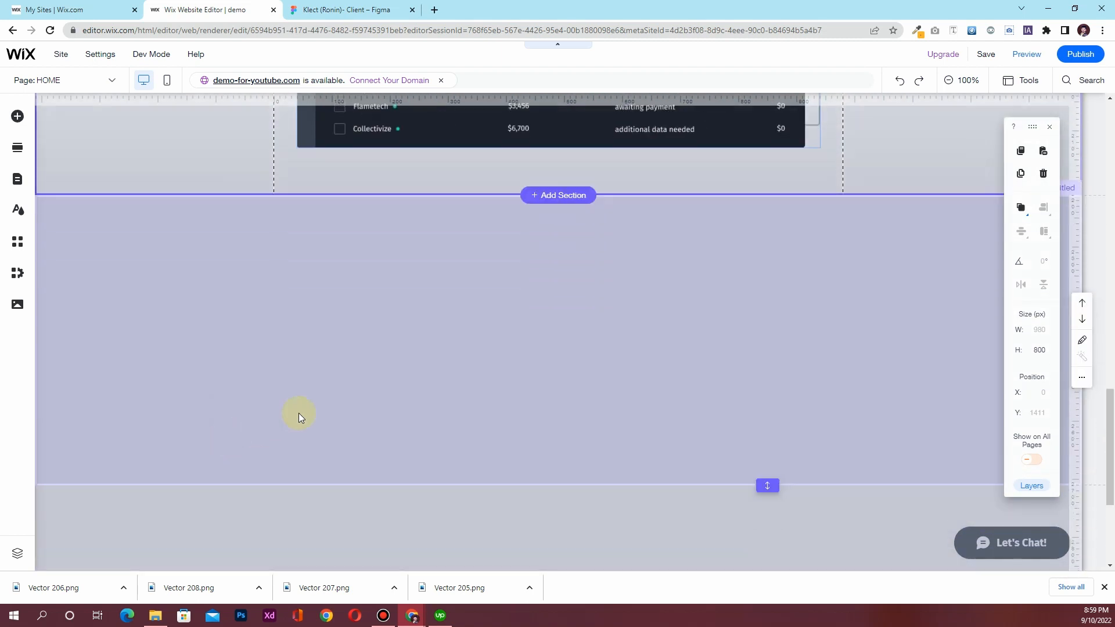
pyautogui.click(520, 302)
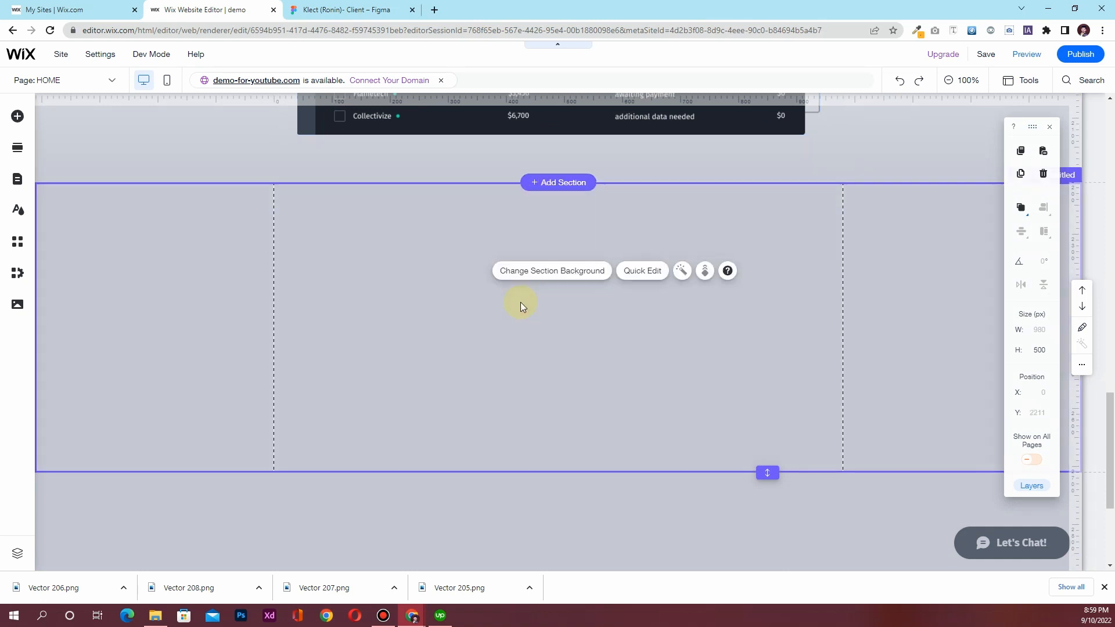
pyautogui.click(548, 272)
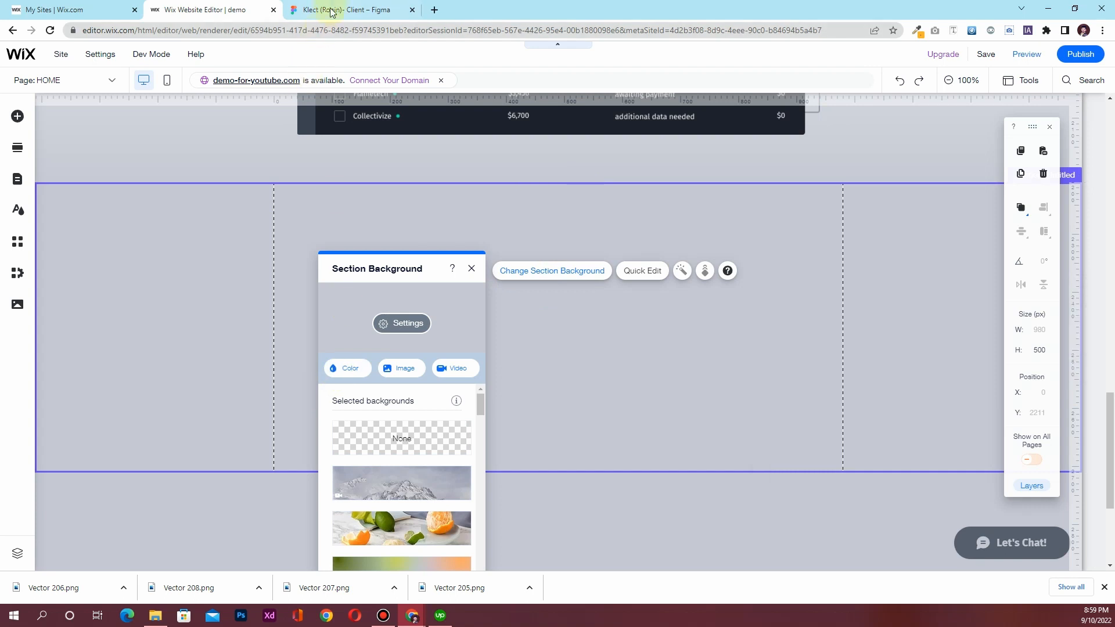
pyautogui.click(354, 370)
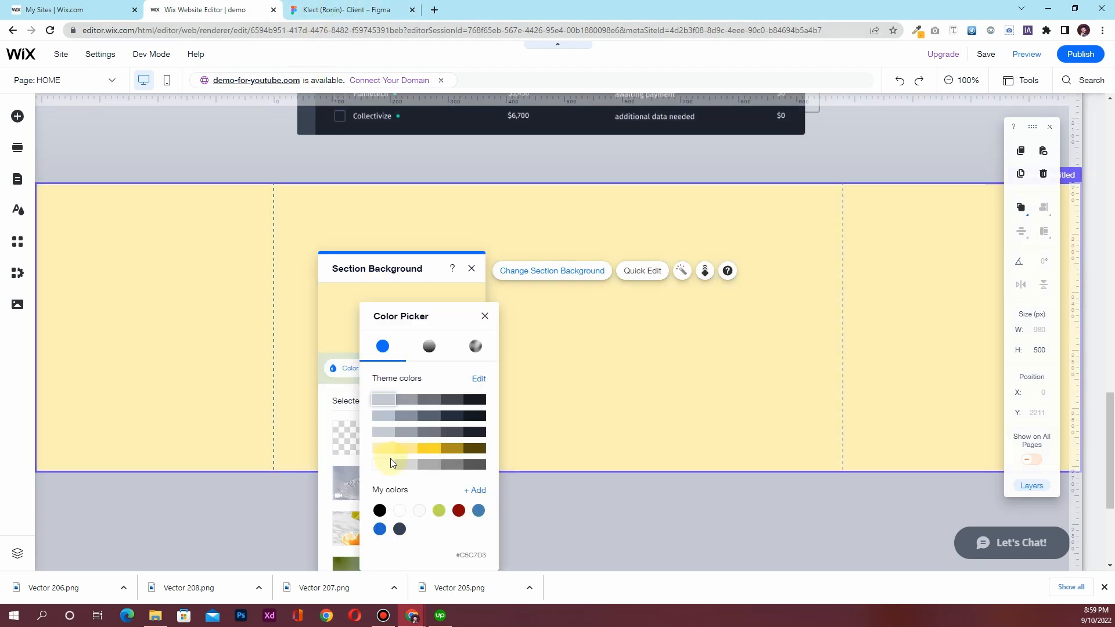
pyautogui.click(383, 464)
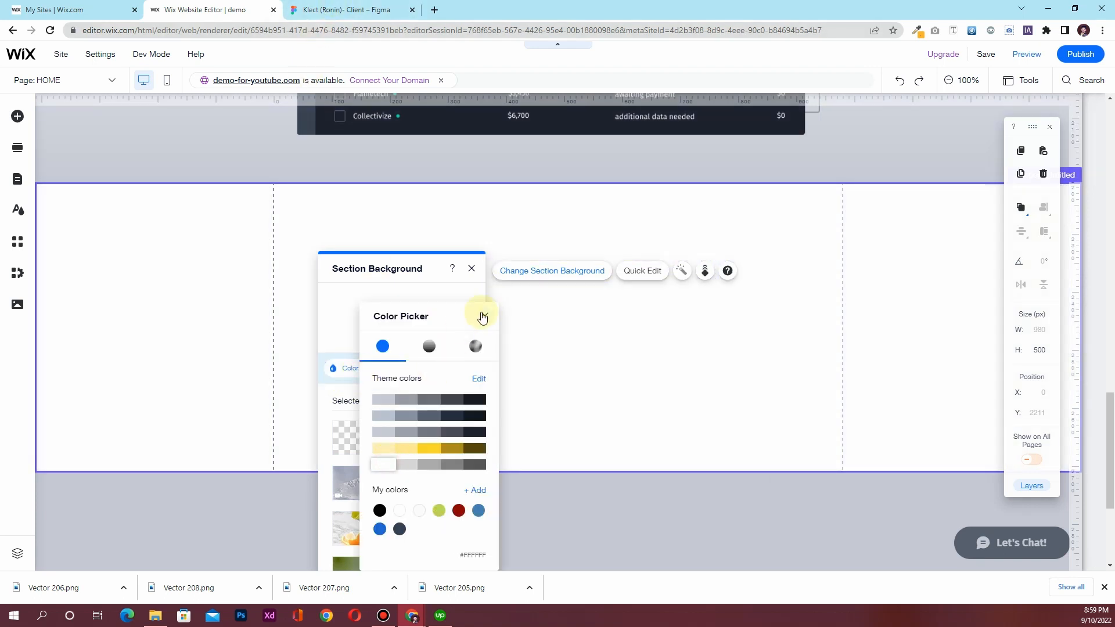
pyautogui.click(471, 268)
pyautogui.click(343, 9)
# Copy the 'Collect's friendly, multi channel approach…' heading text from Figma Inspect
pyautogui.scroll(-4, 325, 418)
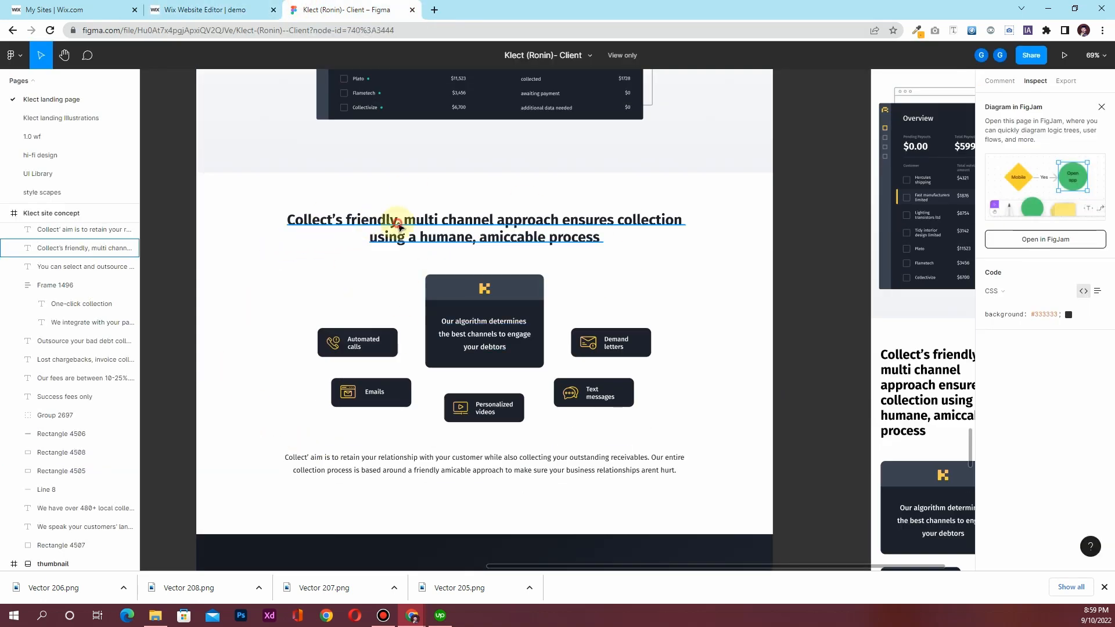
pyautogui.click(399, 227)
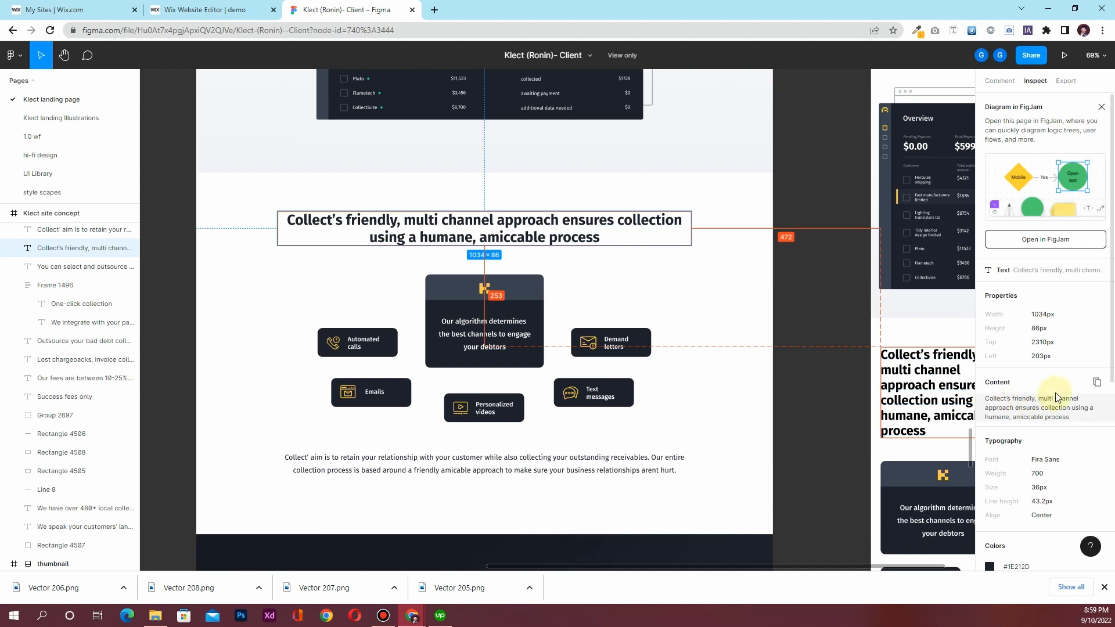
pyautogui.click(1096, 383)
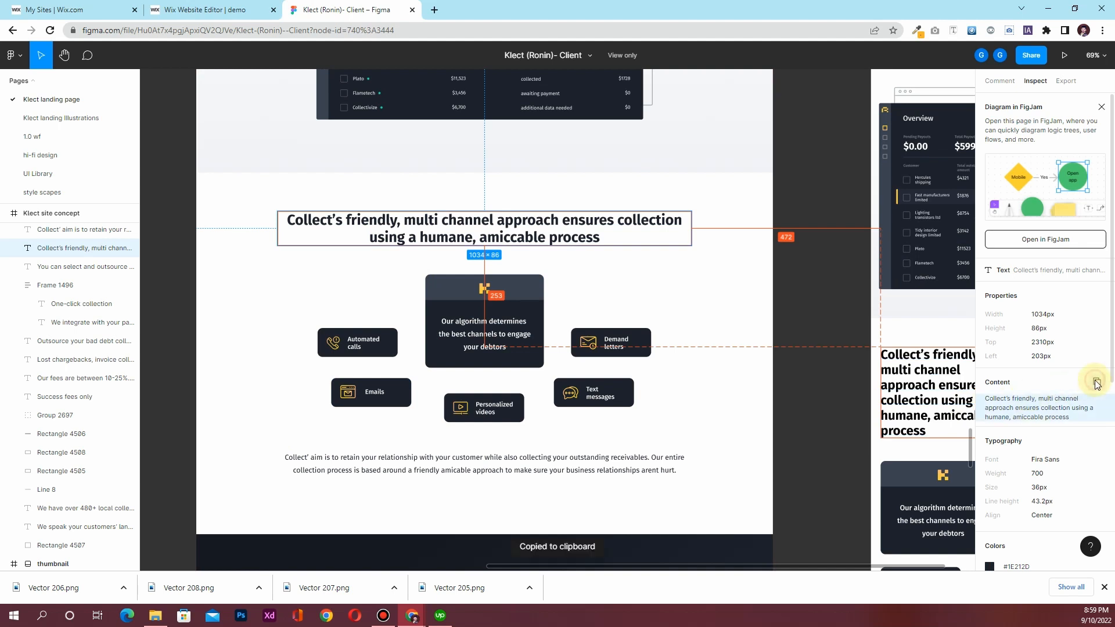
pyautogui.click(247, 10)
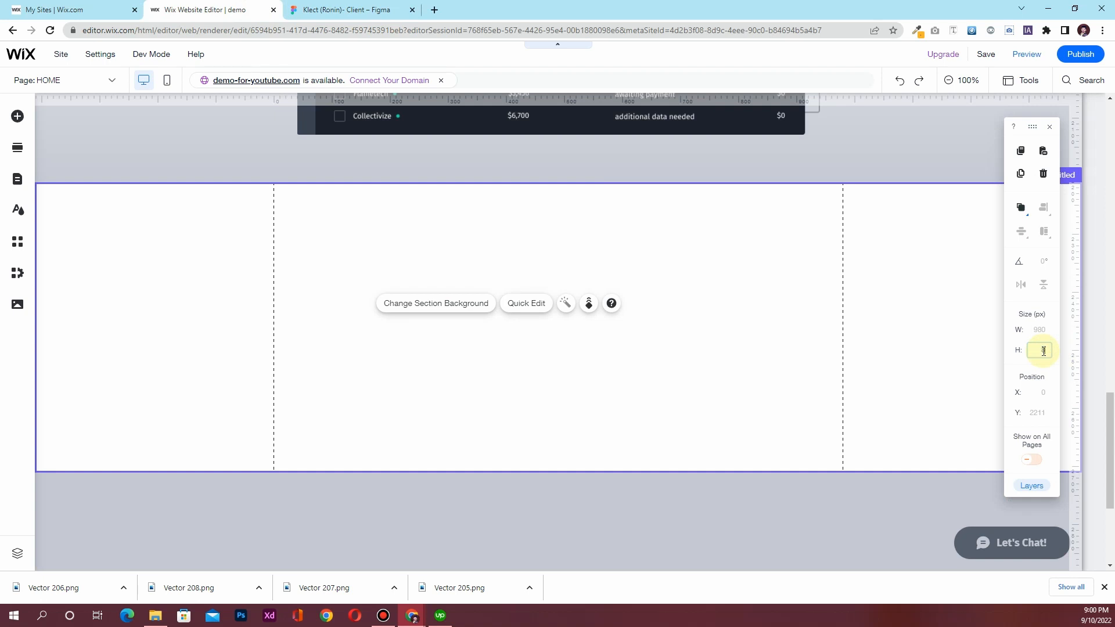
# Move the heading copy lower in the white section and centre it on the page
pyautogui.scroll(8, 500, 378)
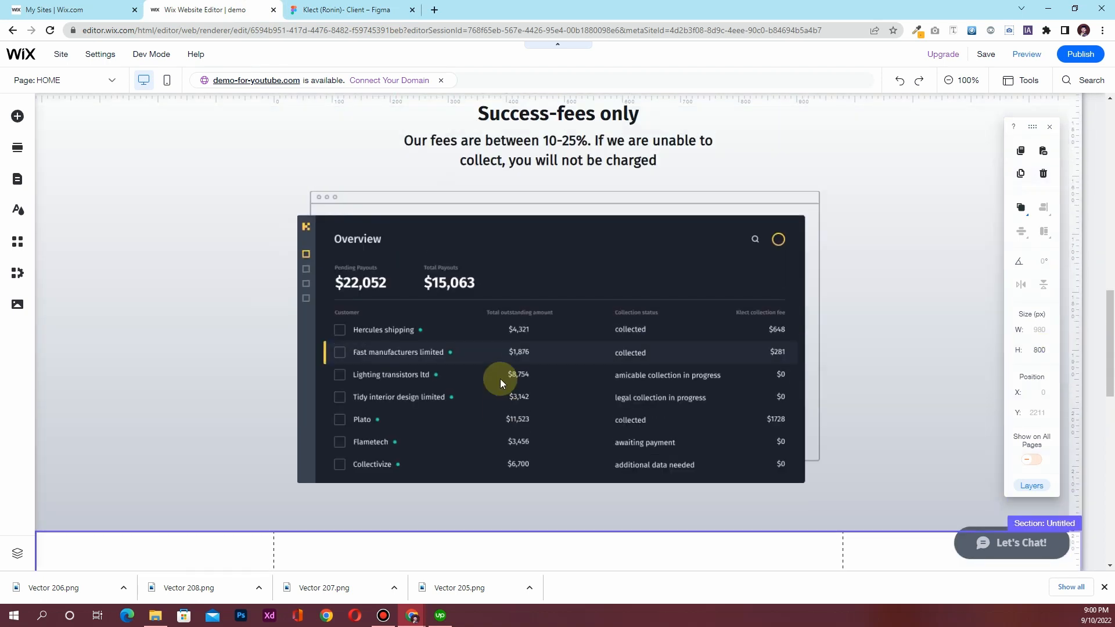
pyautogui.scroll(1, 504, 377)
pyautogui.scroll(-5, 903, 483)
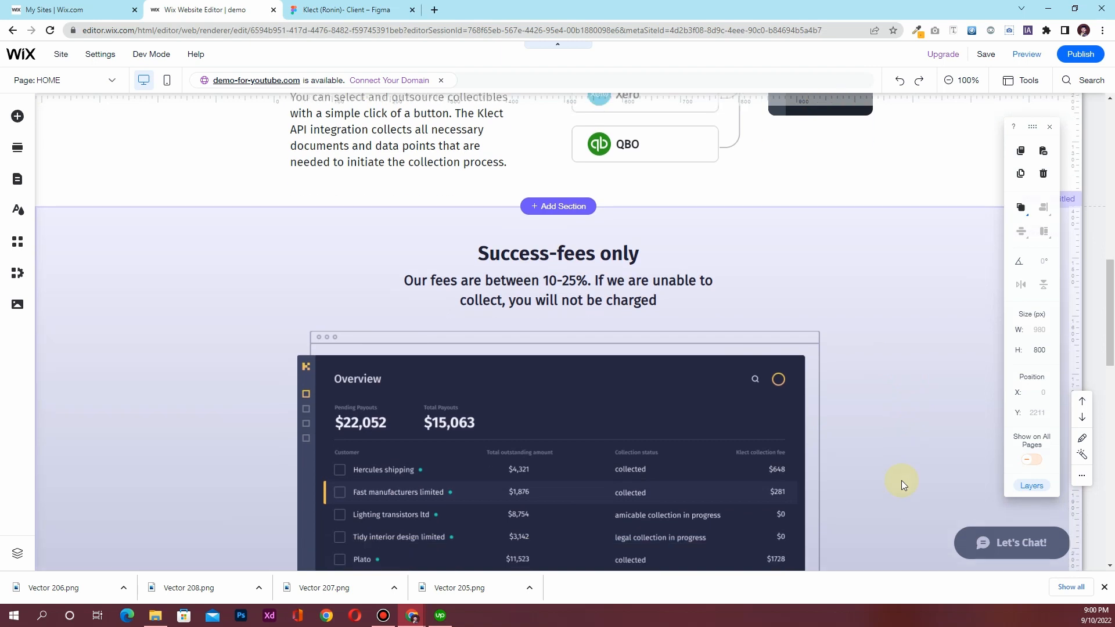
pyautogui.scroll(3, 463, 207)
pyautogui.click(522, 175)
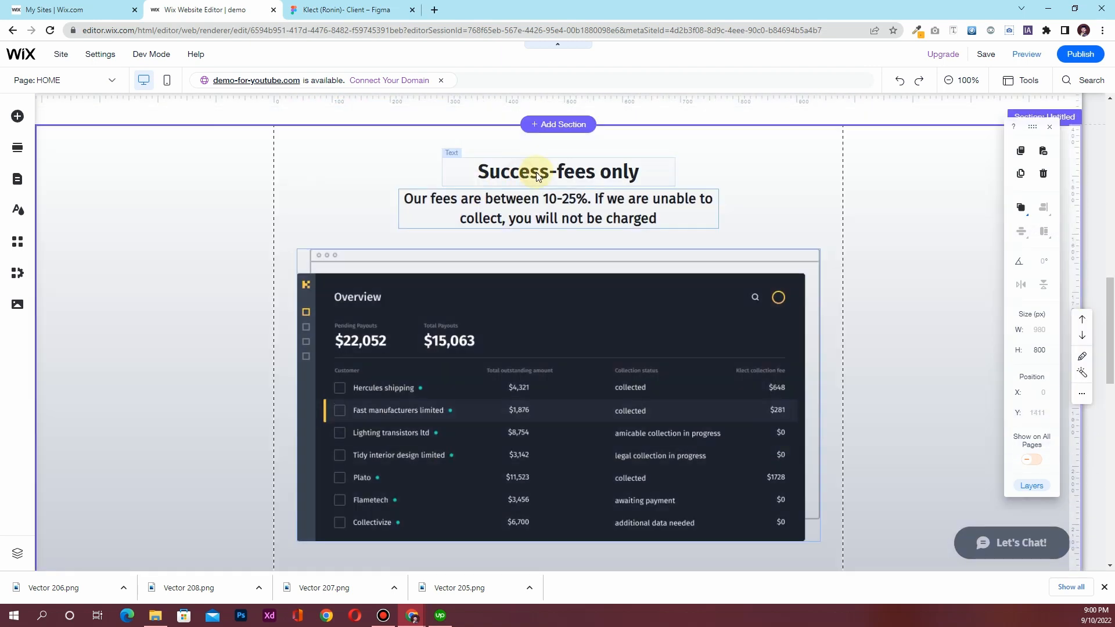
pyautogui.moveTo(535, 172); pyautogui.dragTo(537, 236)
pyautogui.click(1043, 207)
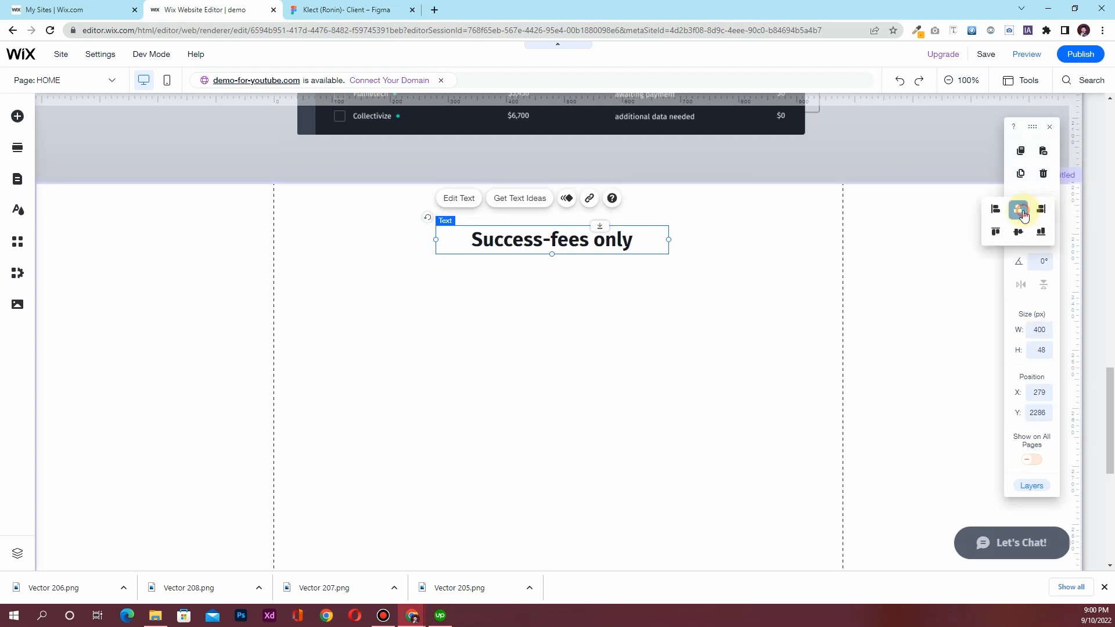
pyautogui.click(1023, 215)
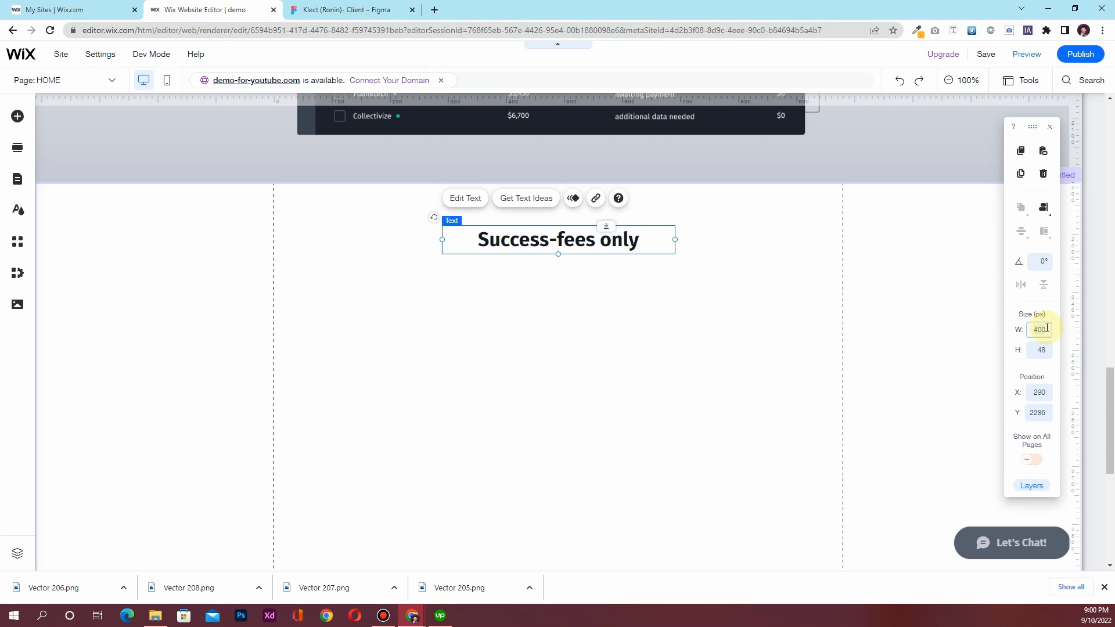
# Set the heading to 600 px wide, recentre it, and paste in the multi-channel sentence
pyautogui.press('Return')
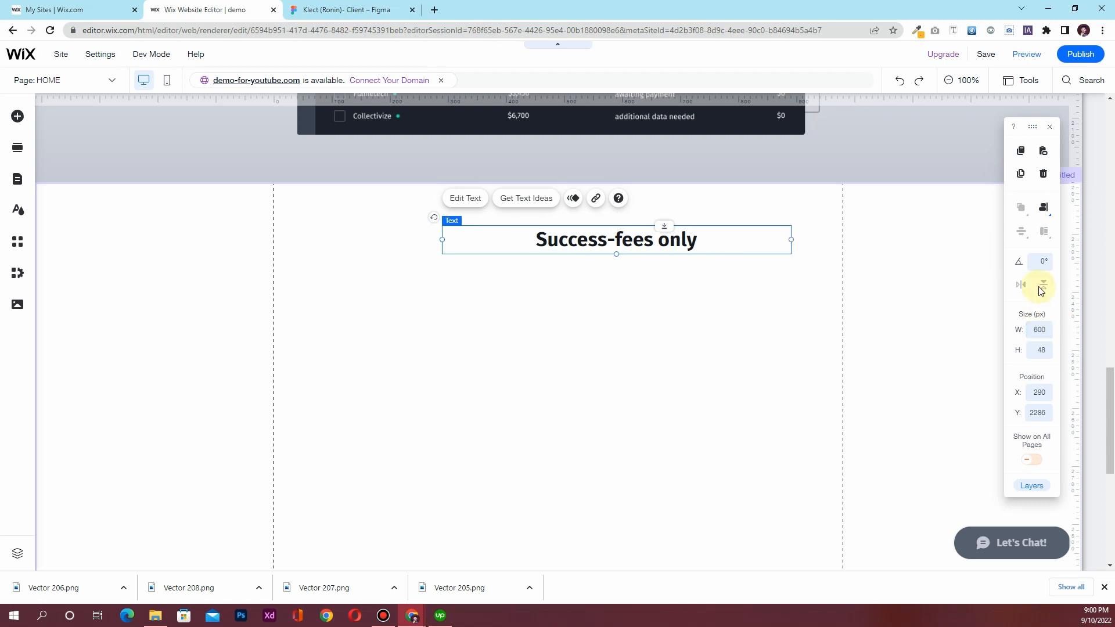
pyautogui.click(1043, 208)
pyautogui.click(1022, 221)
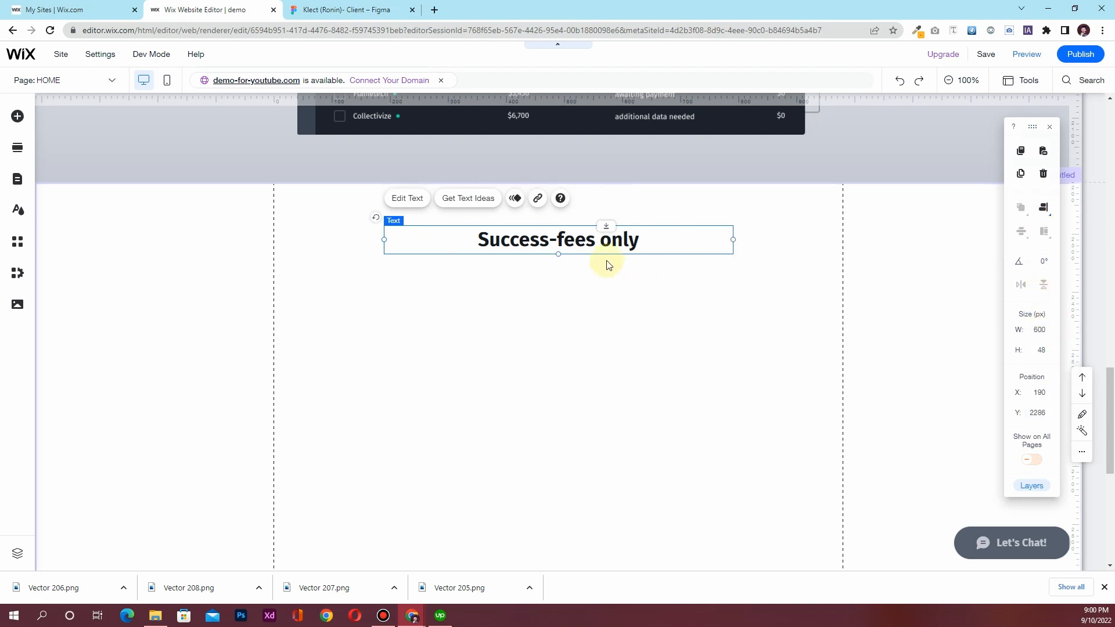
pyautogui.doubleClick(581, 244)
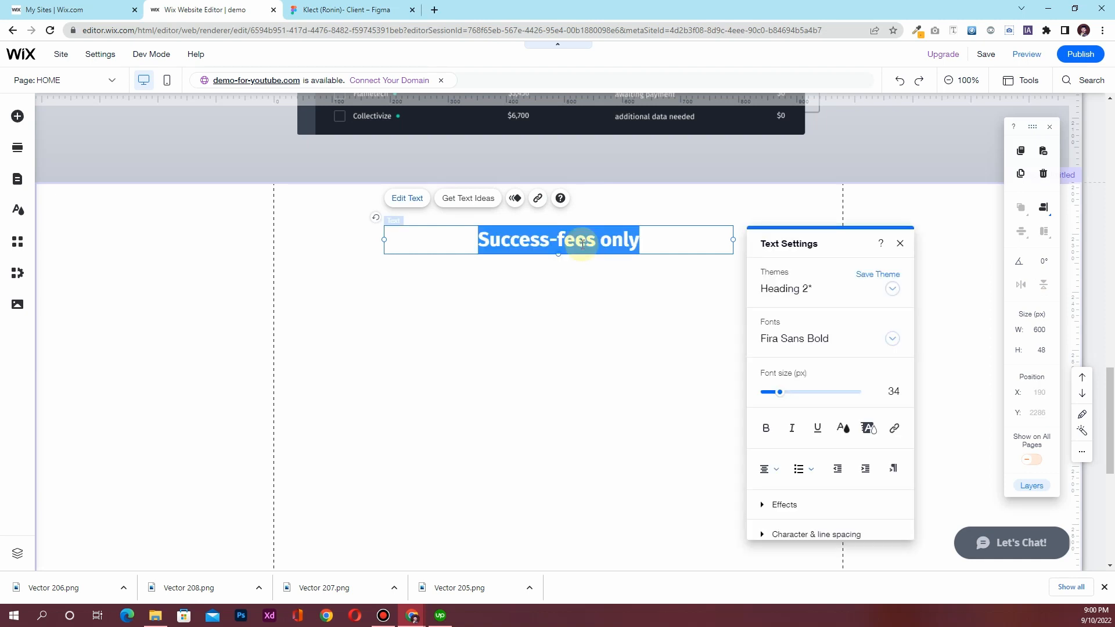
pyautogui.write('Collect’s friendly, multi channel approach ensures collection using a humane, amiccable process')
# Widen the heading box to 950 px to match the Figma design
pyautogui.click(340, 9)
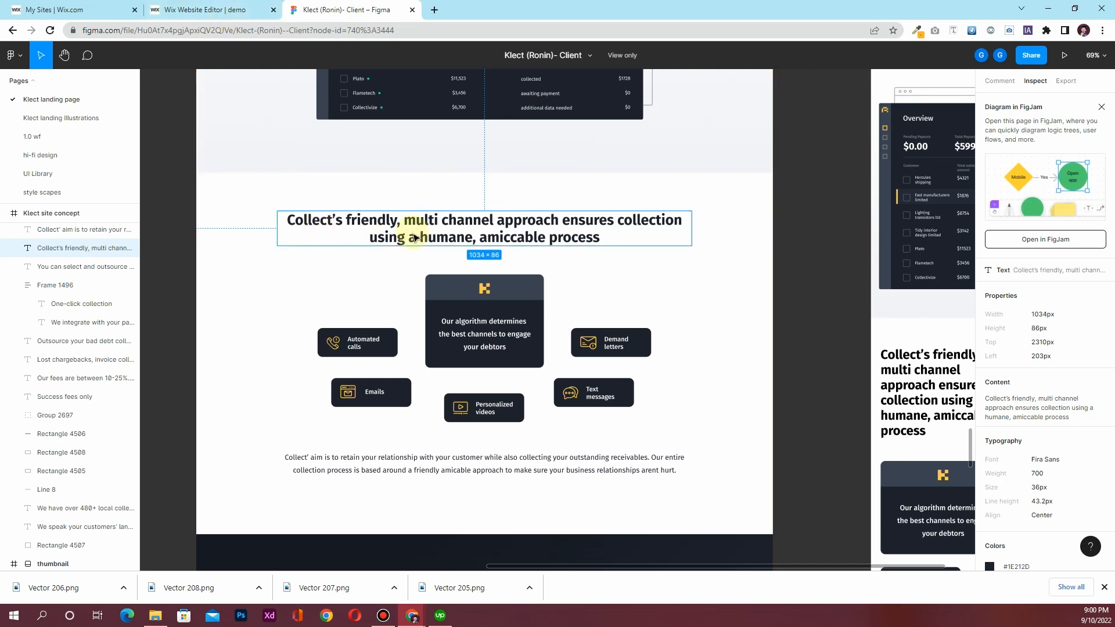
pyautogui.click(192, 10)
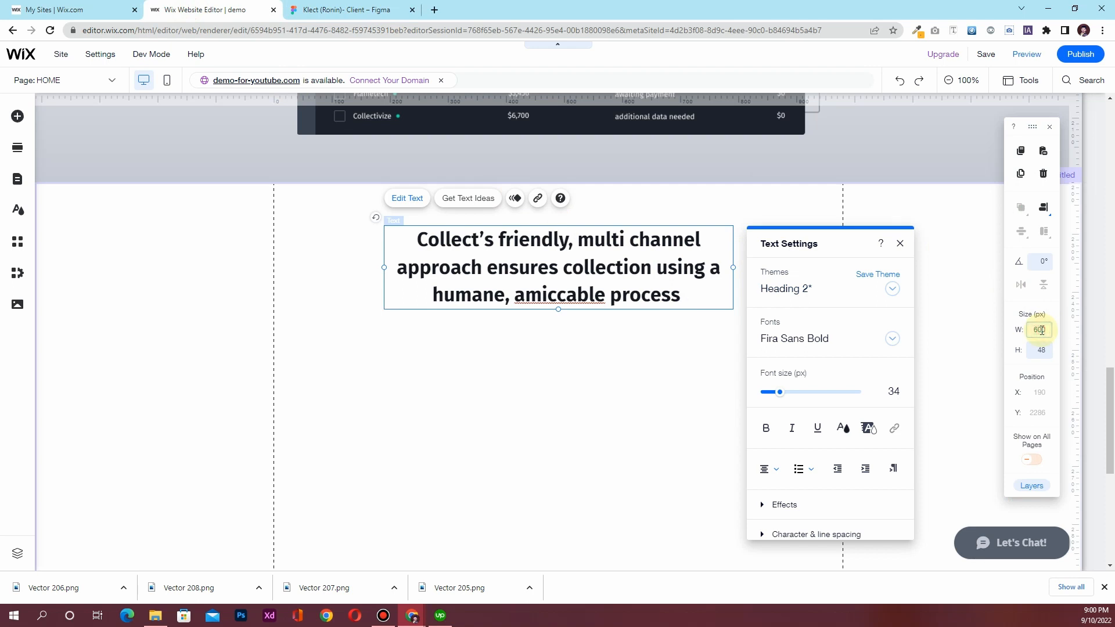
pyautogui.press('Return')
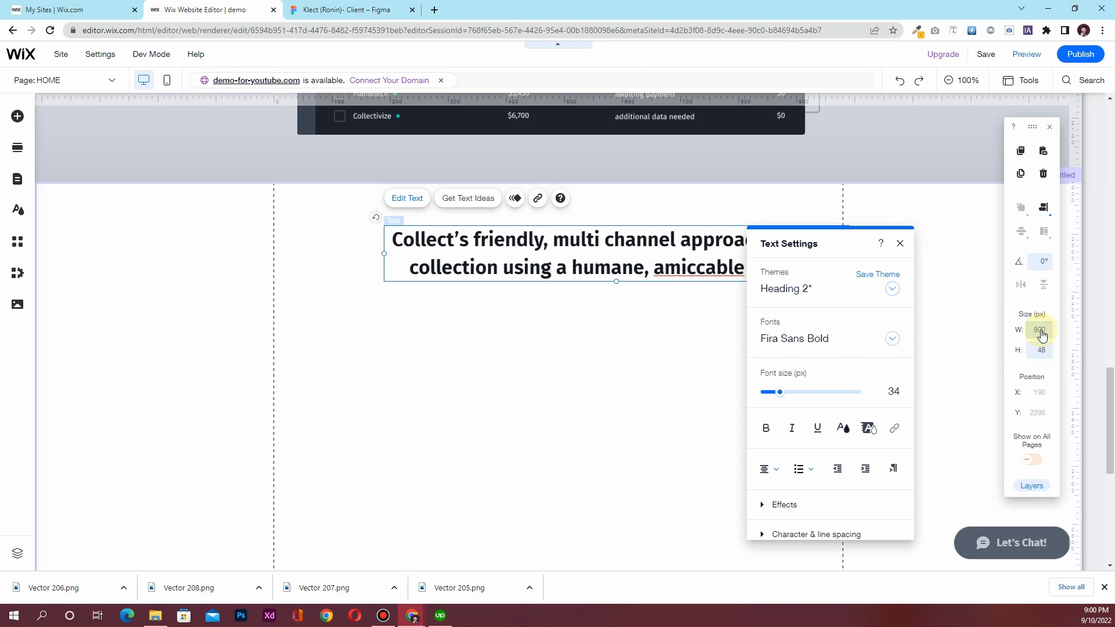
pyautogui.click(311, 17)
pyautogui.click(229, 10)
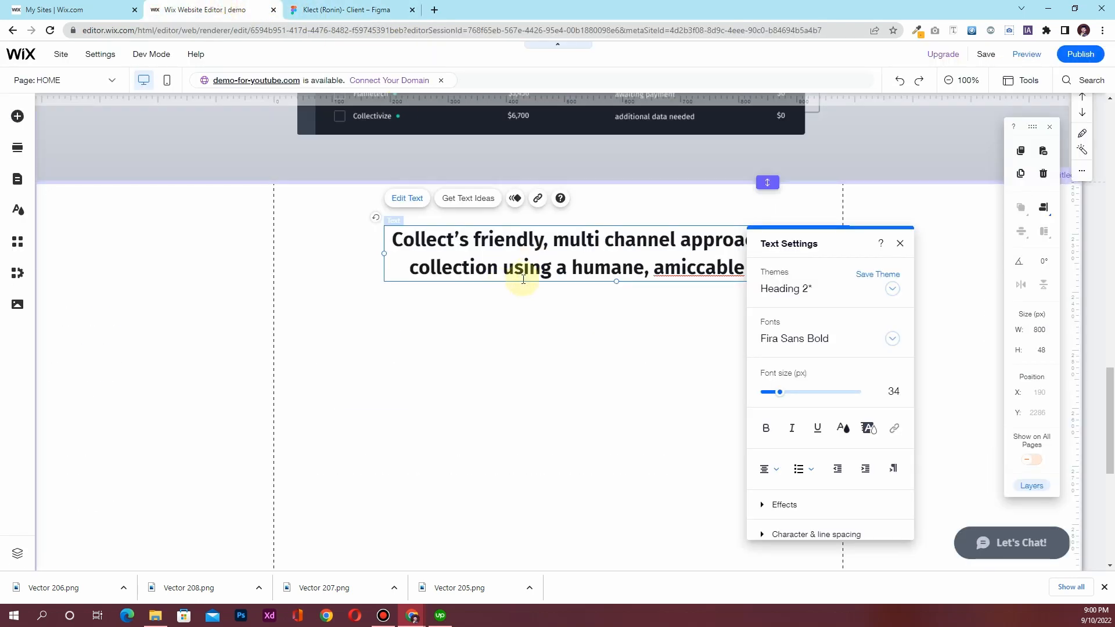
pyautogui.click(1030, 331)
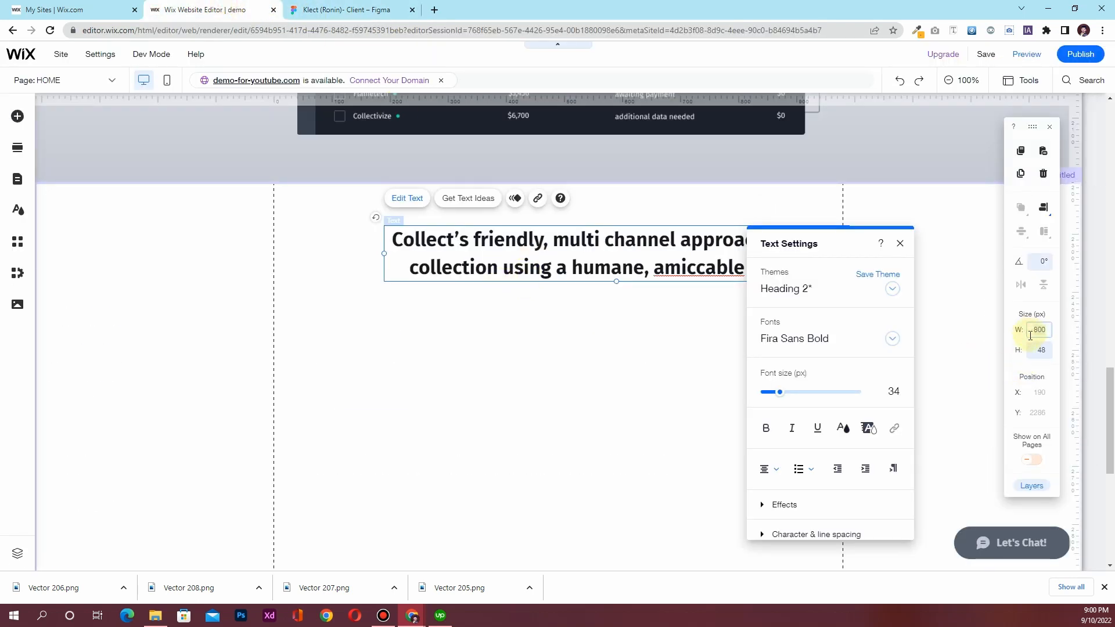
pyautogui.write('850')
pyautogui.press('Return')
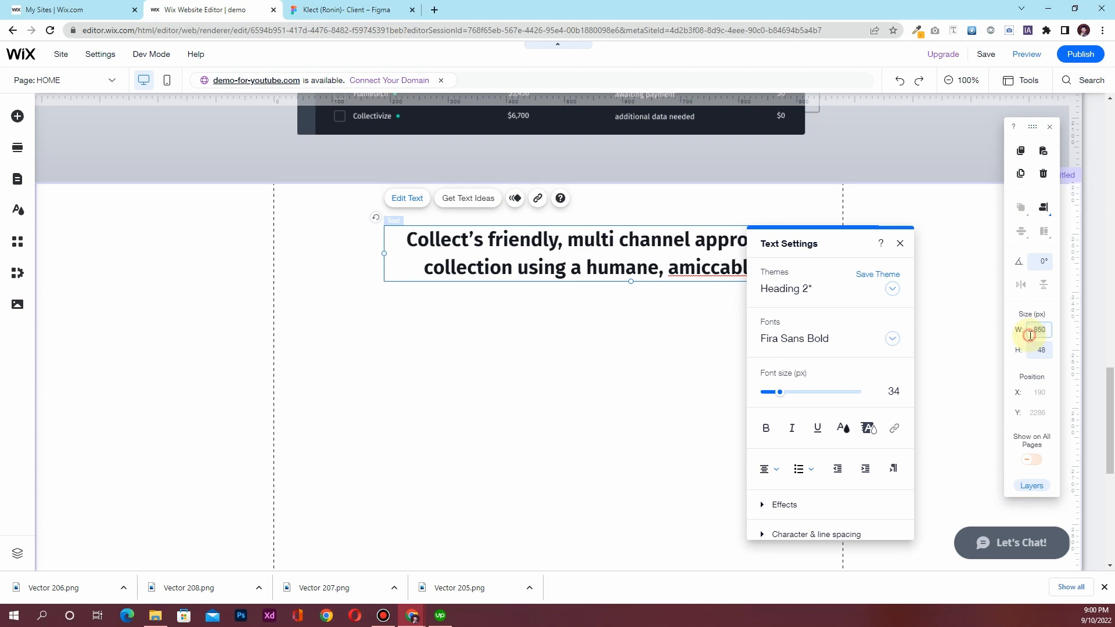
pyautogui.press('Return')
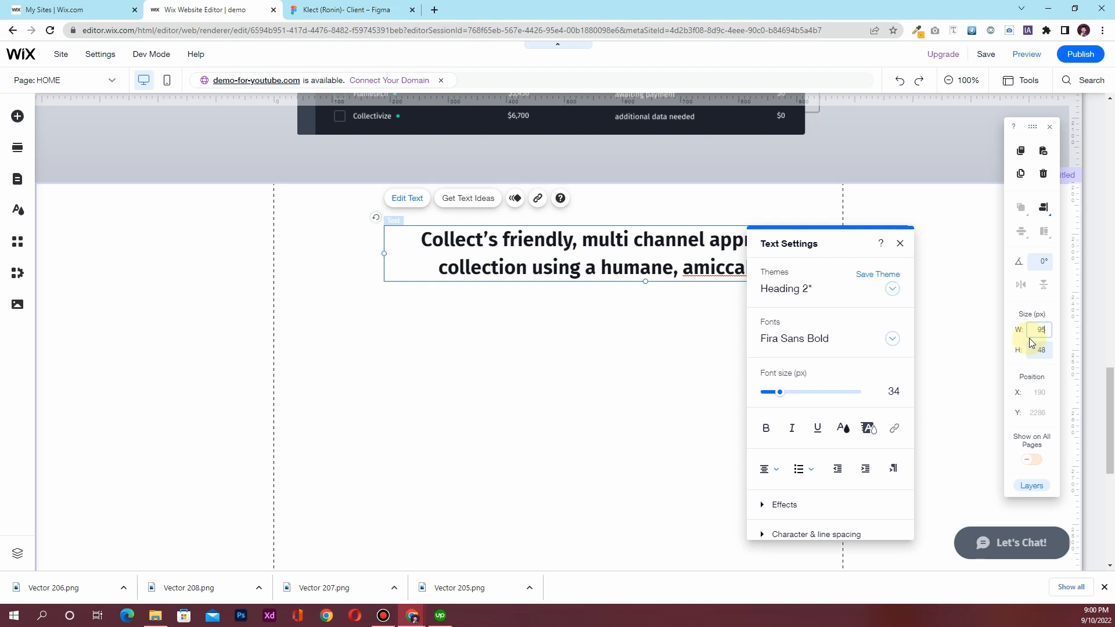
pyautogui.press('Return')
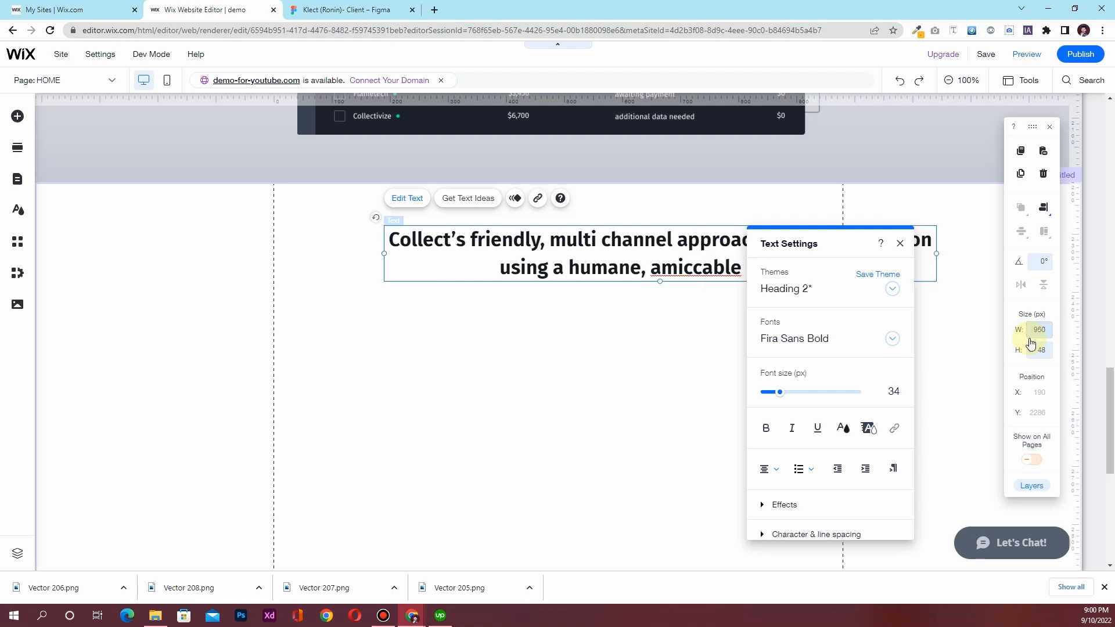
# Recentre the 950 px heading on the page and close Text Settings
pyautogui.click(1041, 212)
pyautogui.click(1022, 211)
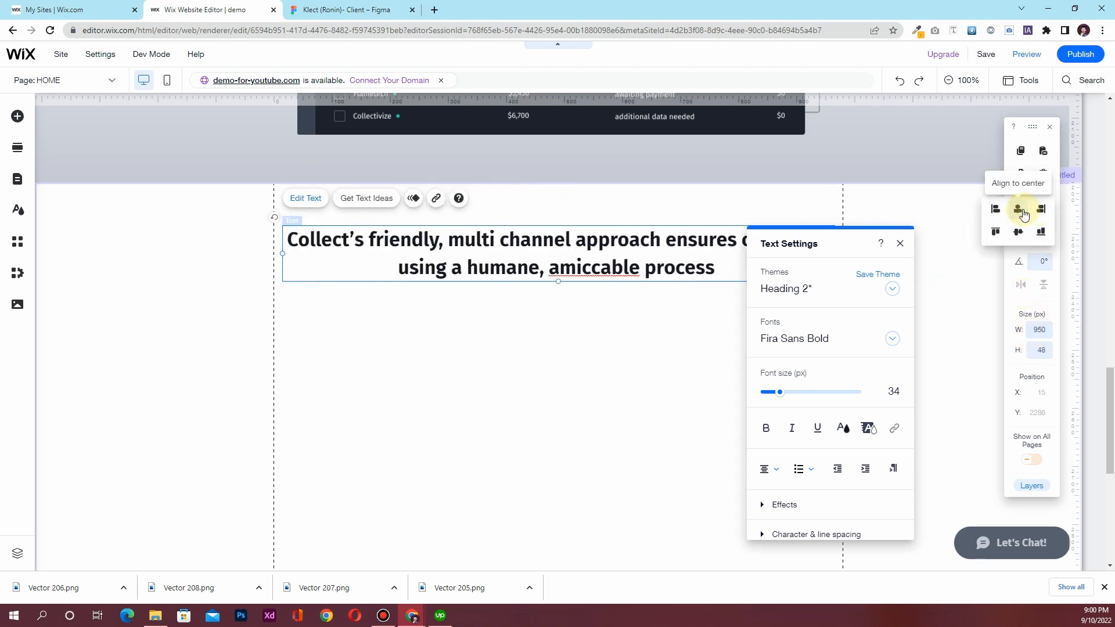
pyautogui.click(900, 243)
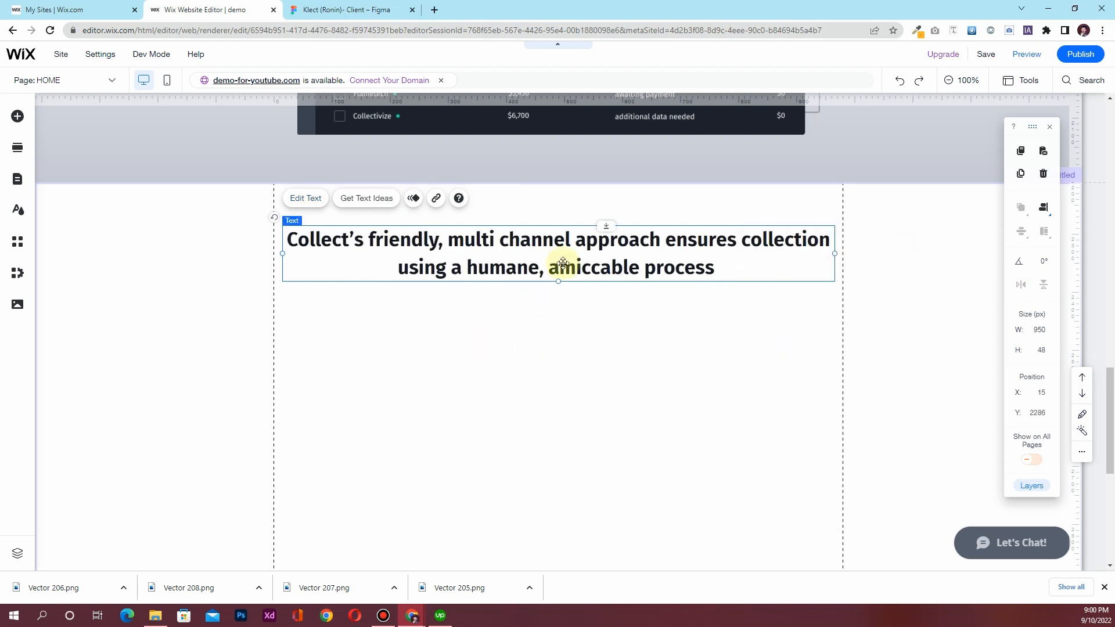
pyautogui.click(330, 9)
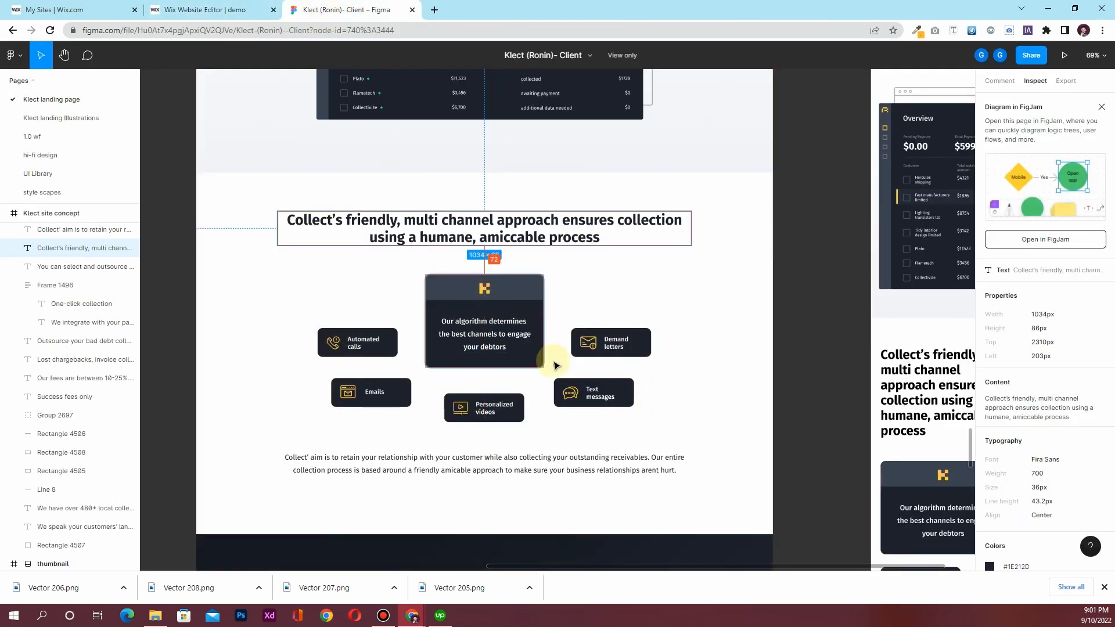
pyautogui.click(208, 10)
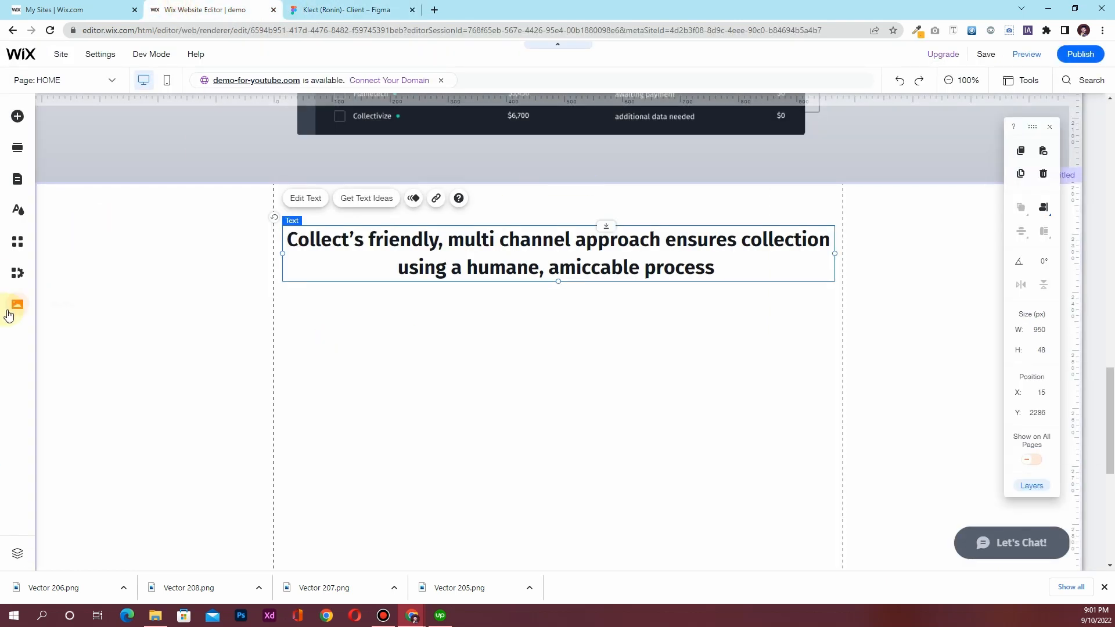
# Add the algorithm card plus Automated Calls, Emails, Demand Letters, Personalized Videos and Text Messages images from site files
pyautogui.click(9, 310)
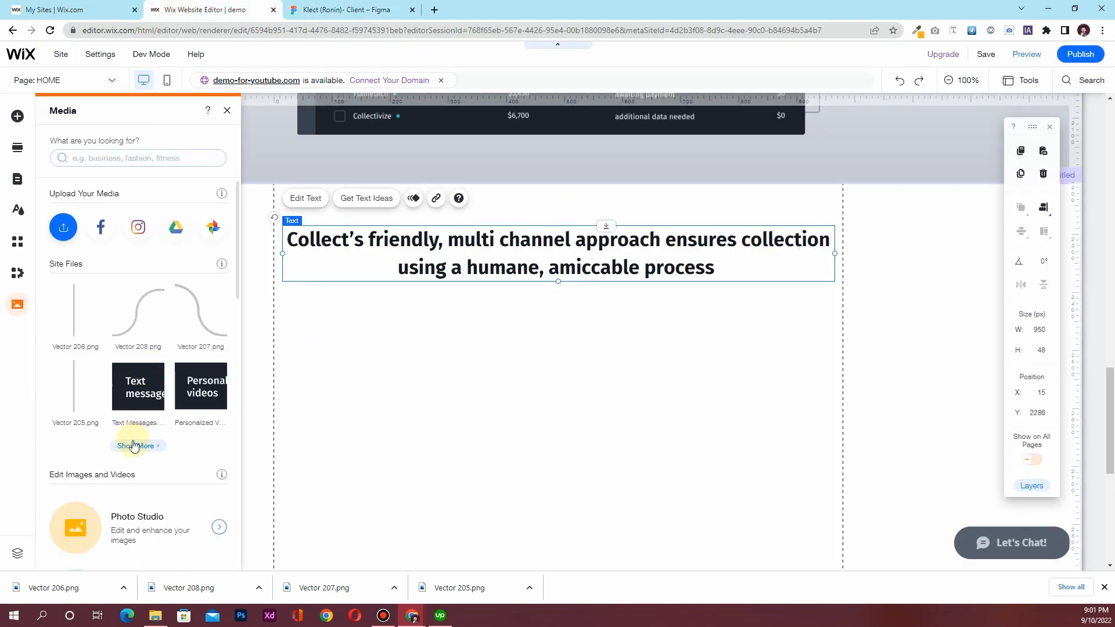
pyautogui.click(133, 442)
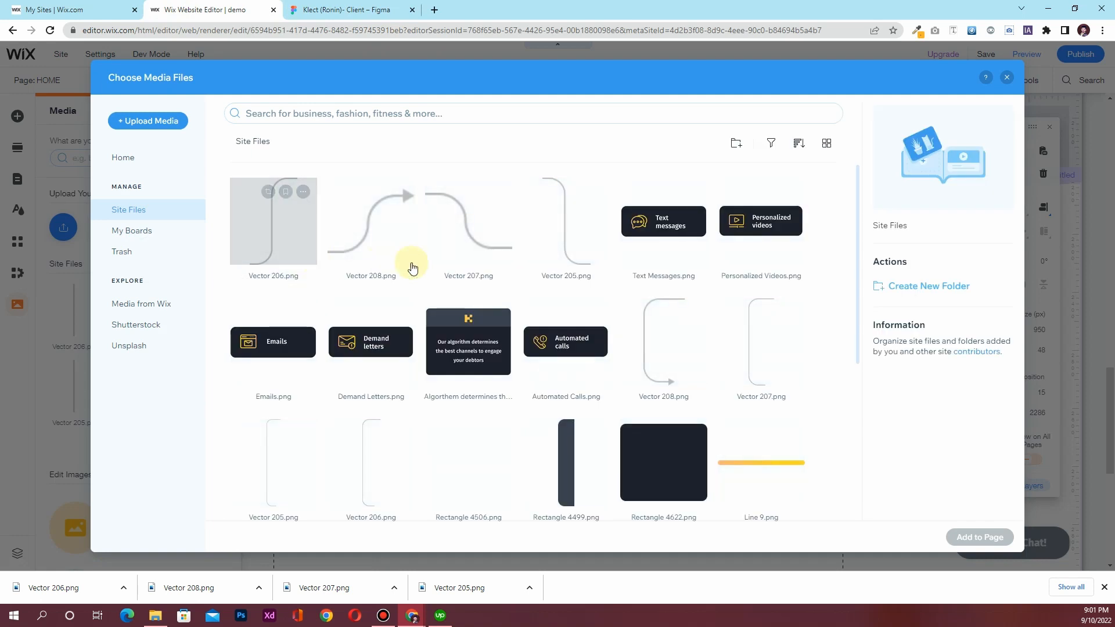
pyautogui.click(467, 348)
pyautogui.keyDown('ctrl'); pyautogui.click(542, 342); pyautogui.keyUp('ctrl')
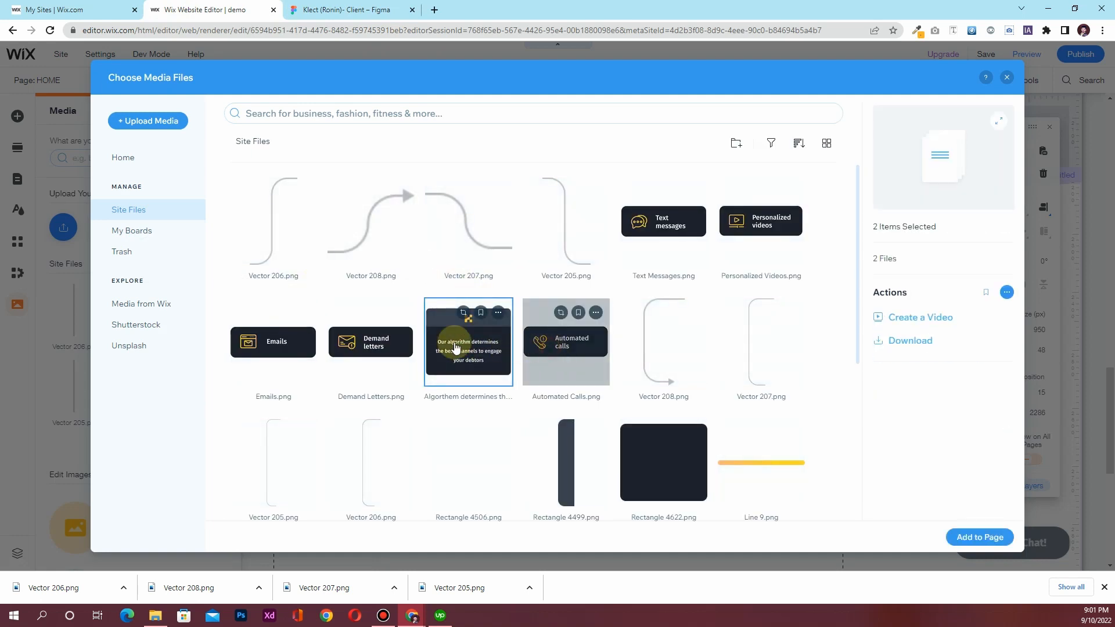
pyautogui.keyDown('ctrl'); pyautogui.click(273, 345); pyautogui.keyUp('ctrl')
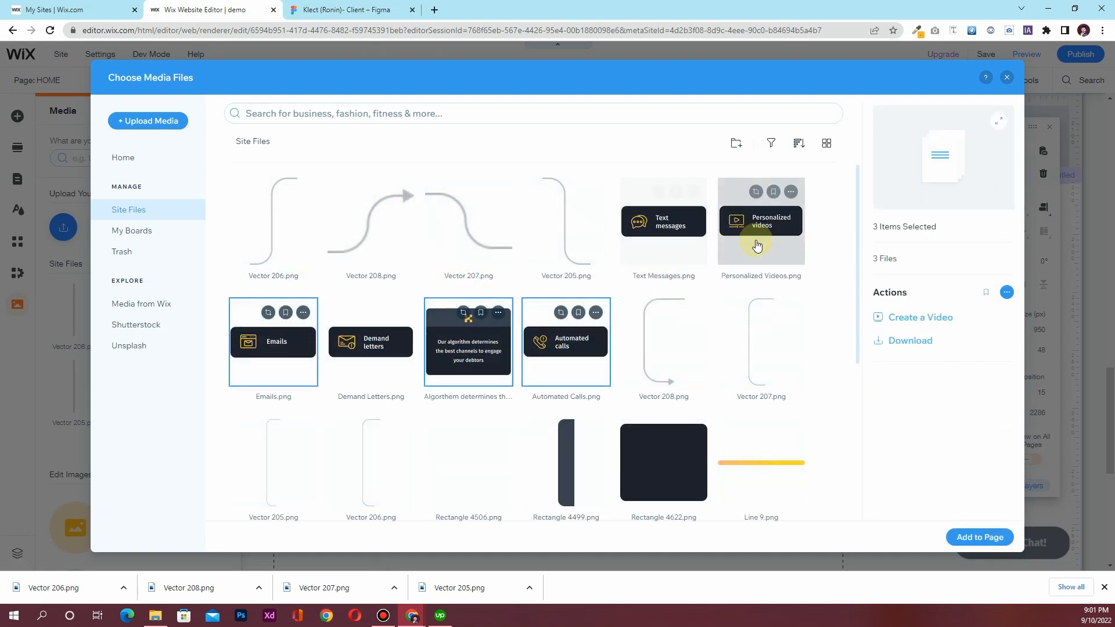
pyautogui.keyDown('ctrl'); pyautogui.click(360, 352); pyautogui.keyUp('ctrl')
pyautogui.keyDown('ctrl'); pyautogui.click(730, 226); pyautogui.keyUp('ctrl')
pyautogui.keyDown('ctrl'); pyautogui.click(682, 238); pyautogui.keyUp('ctrl')
pyautogui.click(965, 533)
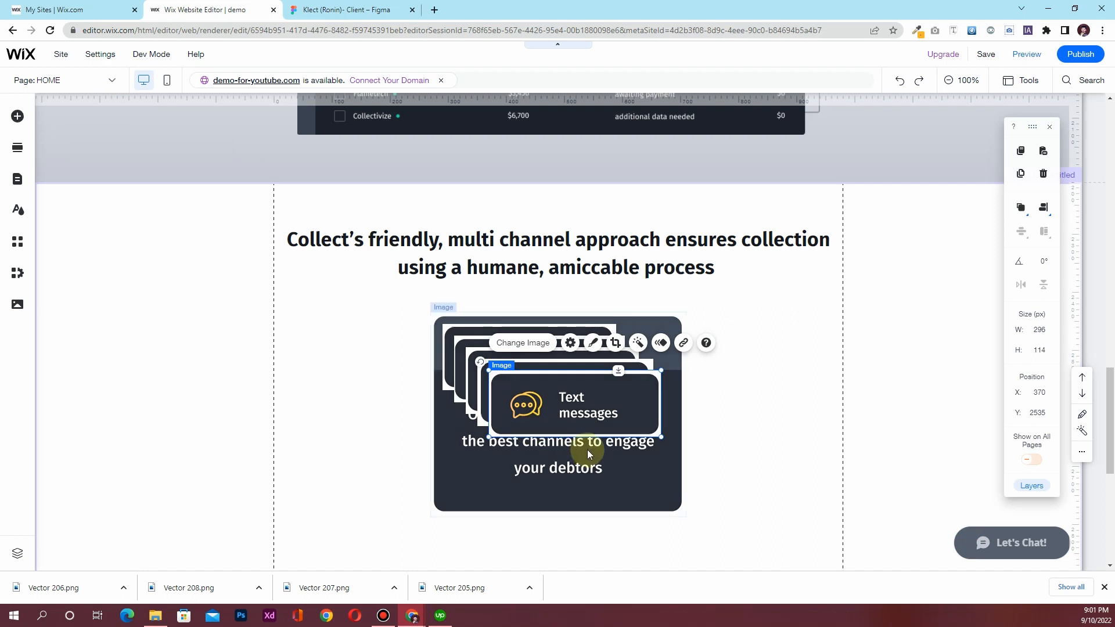
# Spread the five channel cards around the centre: Text messages and Emails right, others left and below
pyautogui.moveTo(565, 410); pyautogui.dragTo(837, 416)
pyautogui.click(559, 386)
pyautogui.moveTo(560, 385); pyautogui.dragTo(218, 404)
pyautogui.moveTo(525, 385); pyautogui.dragTo(292, 490)
pyautogui.moveTo(560, 365); pyautogui.dragTo(837, 495)
pyautogui.moveTo(540, 380); pyautogui.dragTo(558, 502)
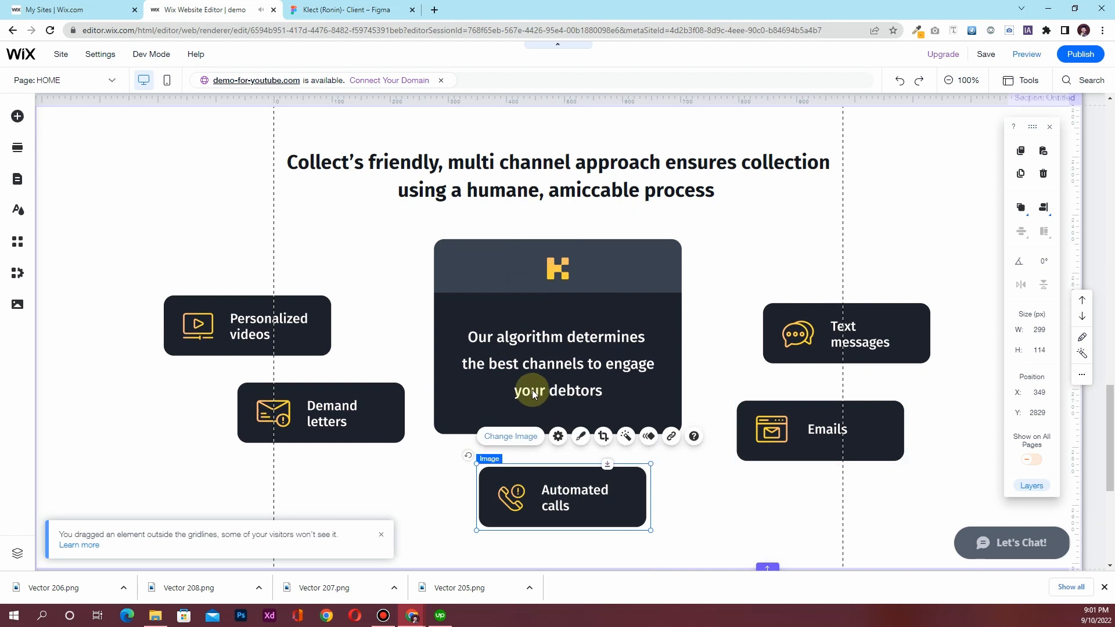
# Resize the central algorithm card to 300 px wide and centre it horizontally
pyautogui.click(550, 368)
pyautogui.click(1043, 208)
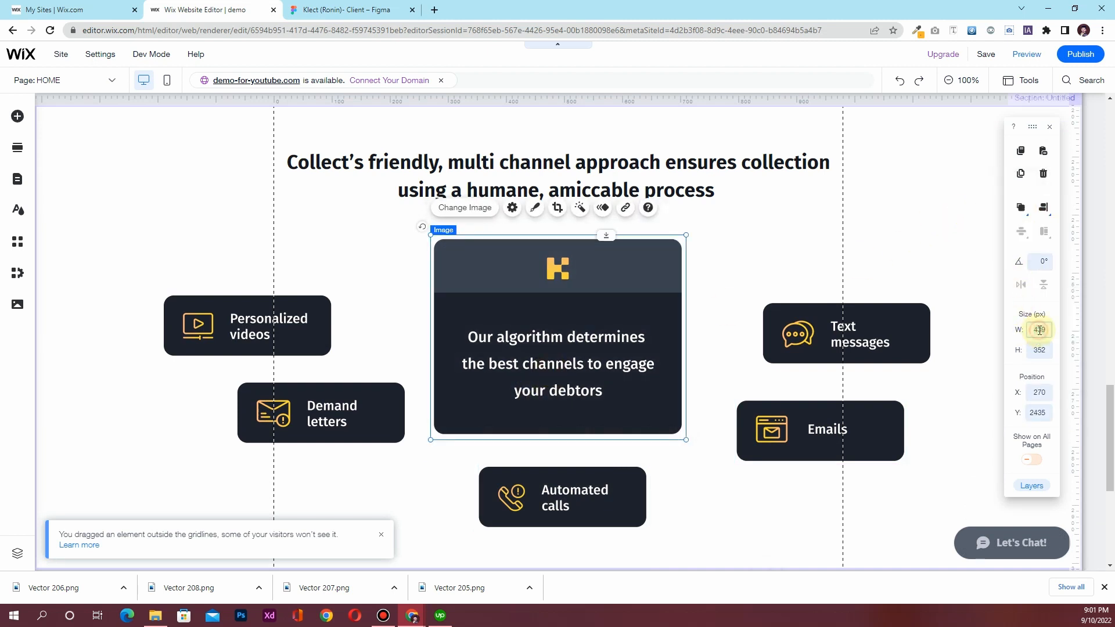
pyautogui.press('Return')
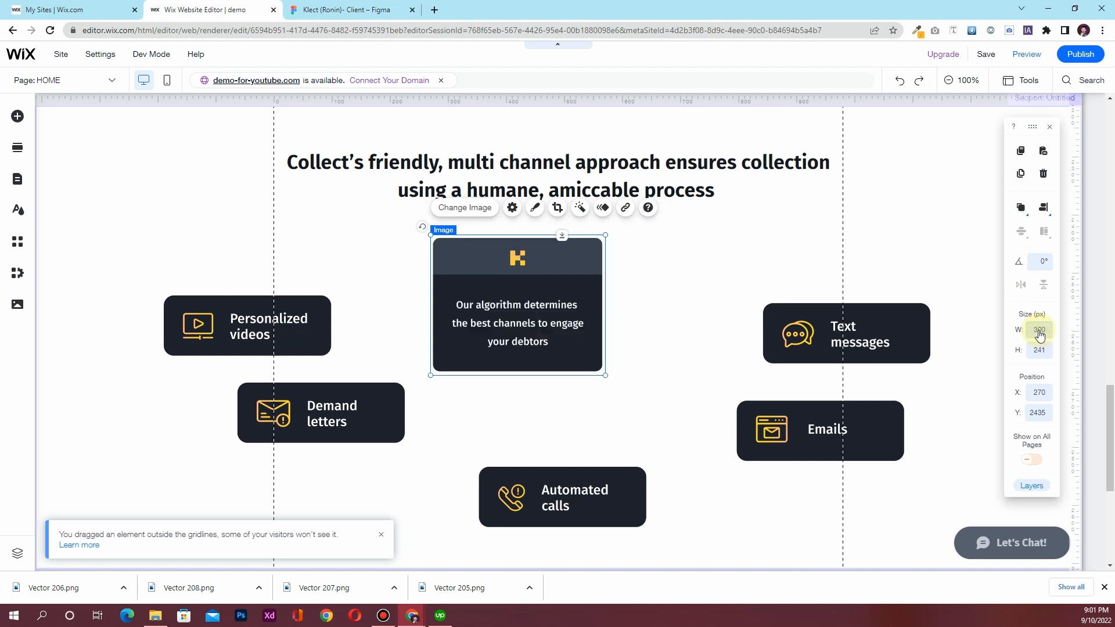
pyautogui.click(1044, 210)
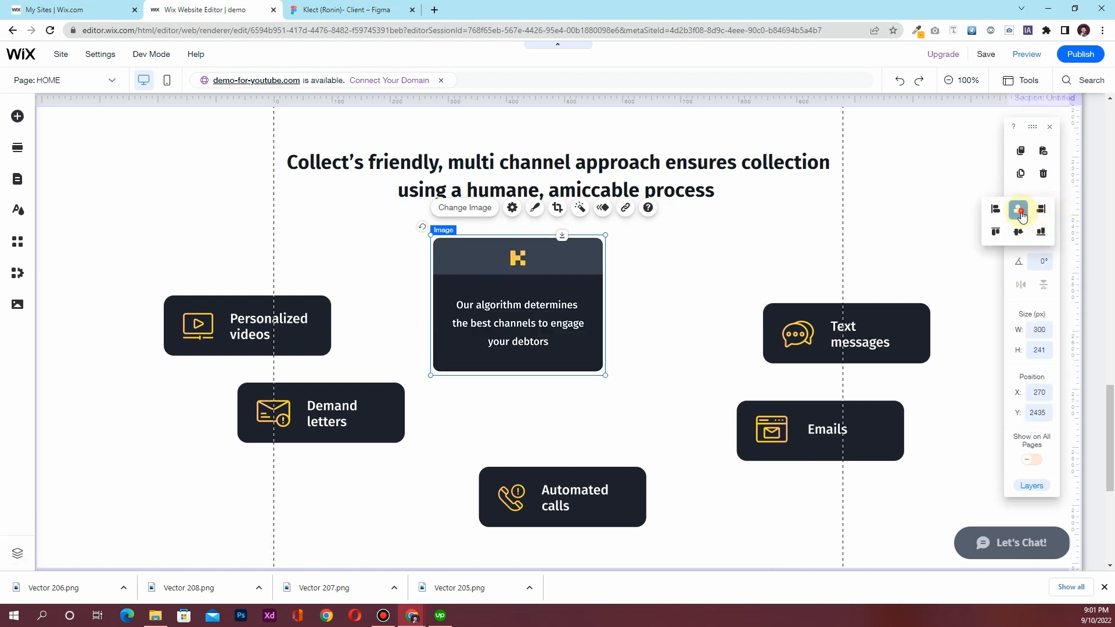
pyautogui.click(1018, 209)
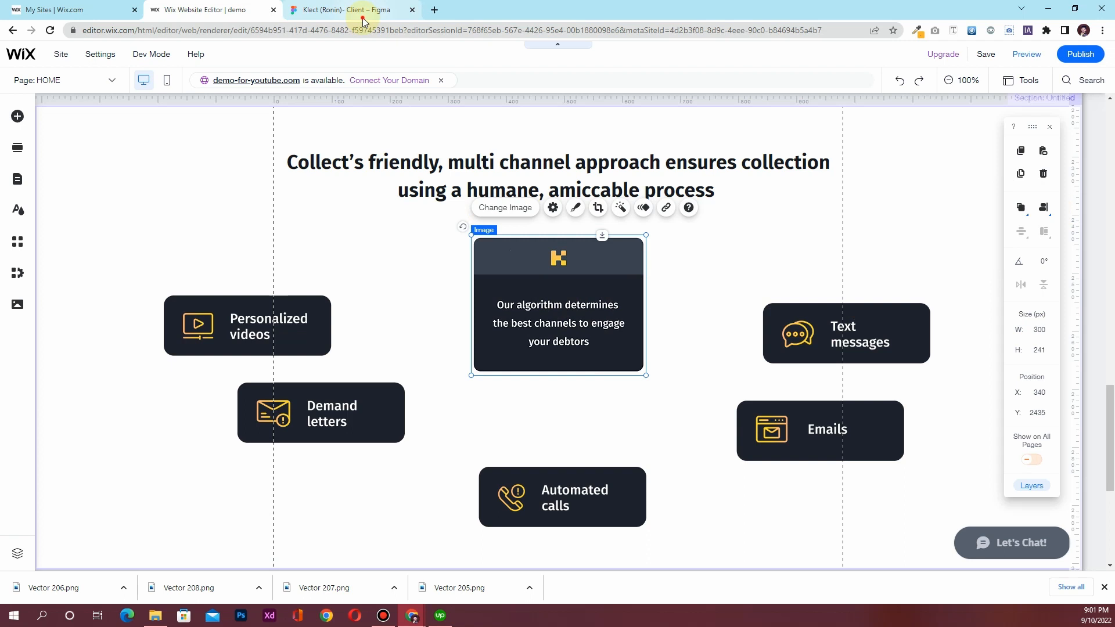
# Check the layout against the Figma design, then move Automated calls upper left and Personalized videos lower
pyautogui.click(365, 11)
pyautogui.click(247, 5)
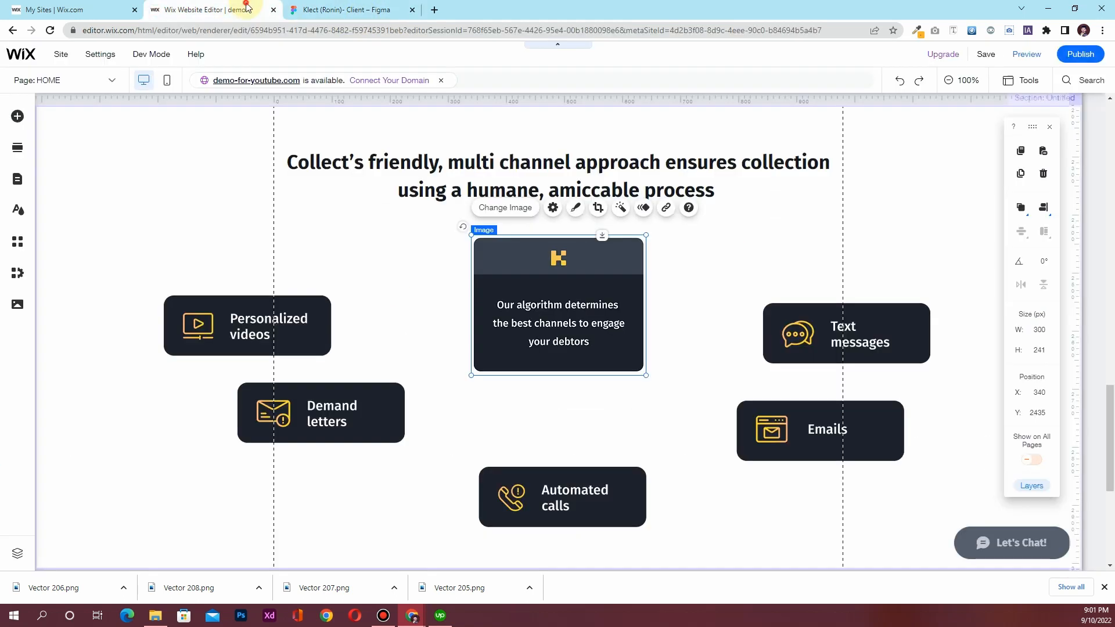
pyautogui.moveTo(566, 513); pyautogui.dragTo(348, 333)
pyautogui.click(218, 326)
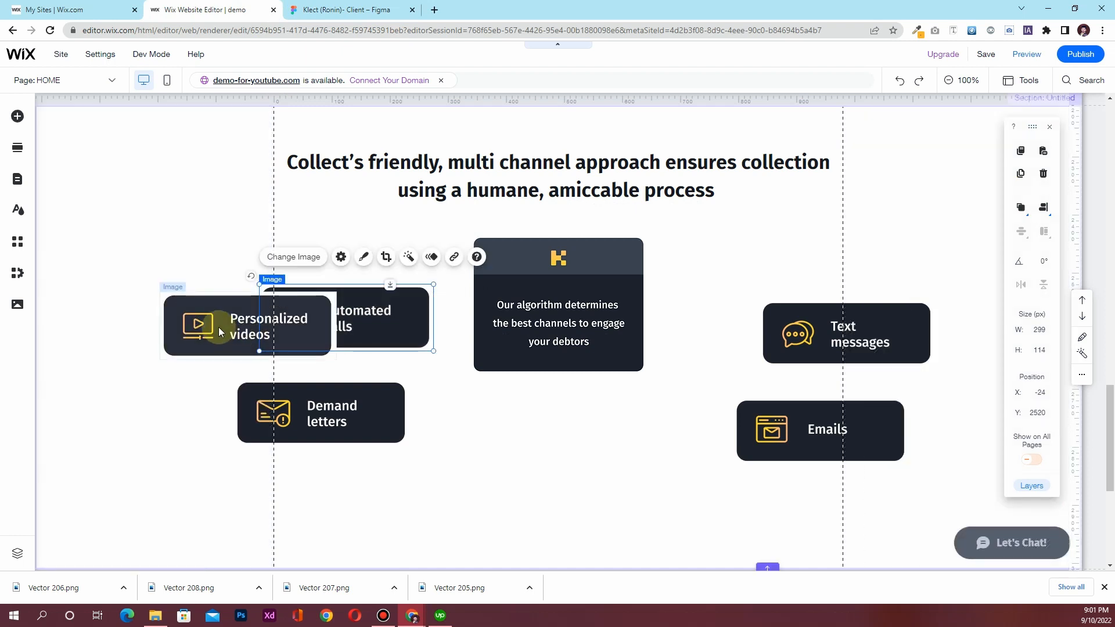
pyautogui.moveTo(247, 318); pyautogui.dragTo(435, 503)
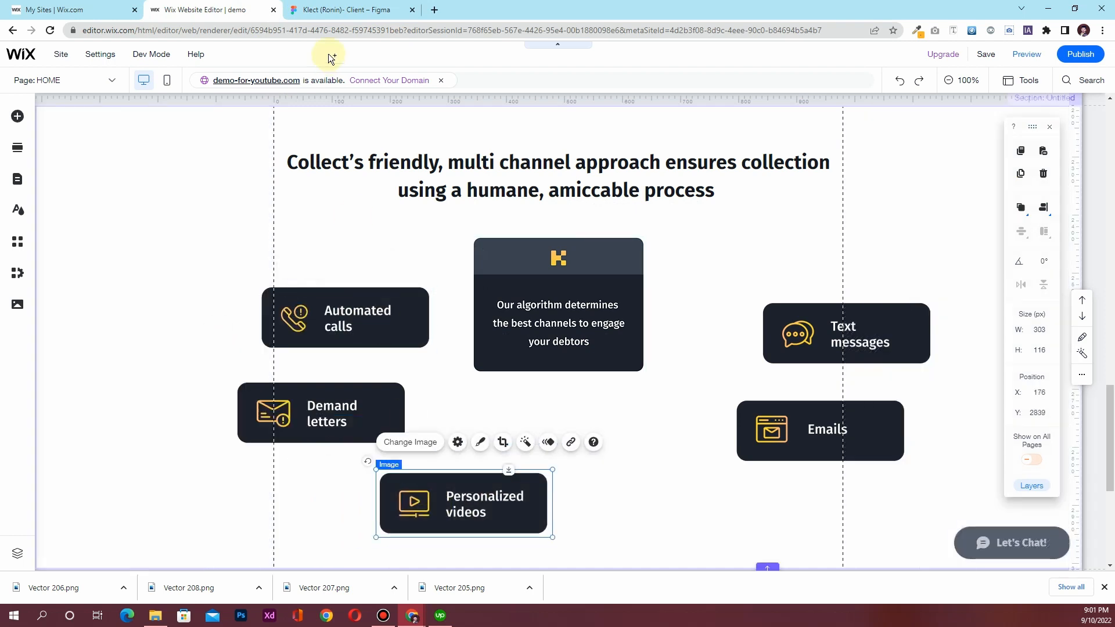
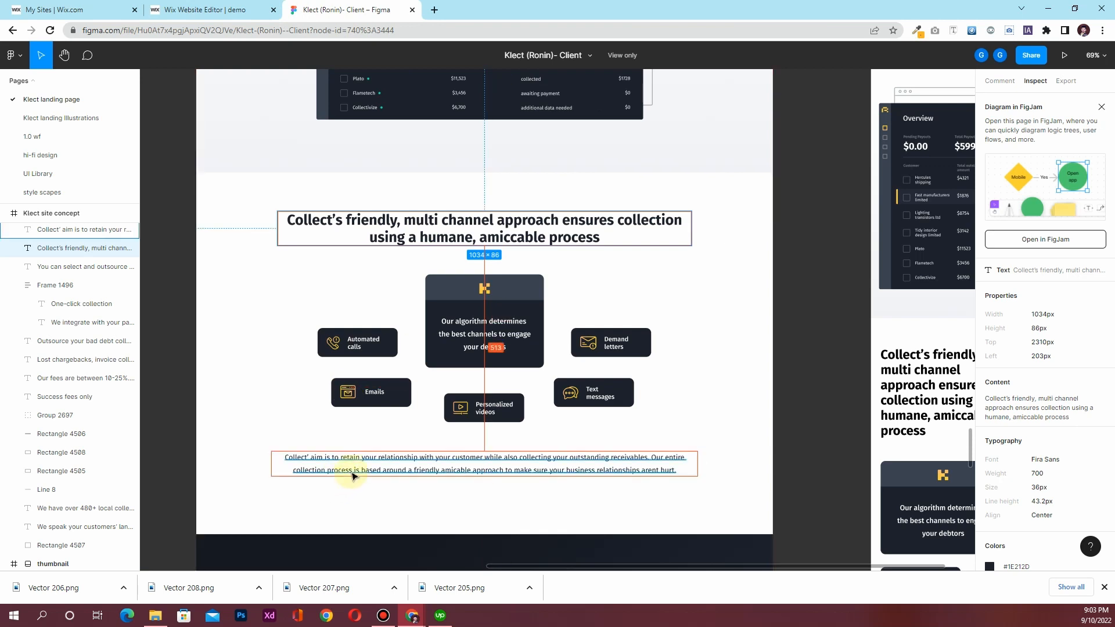
# Copy the Collect' aim paragraph text from the Figma Inspect panel
pyautogui.click(369, 461)
pyautogui.click(1097, 382)
pyautogui.click(209, 10)
# Move the description text box below the channel cards, set it 900 px wide and centre it on the page
pyautogui.scroll(5, 479, 379)
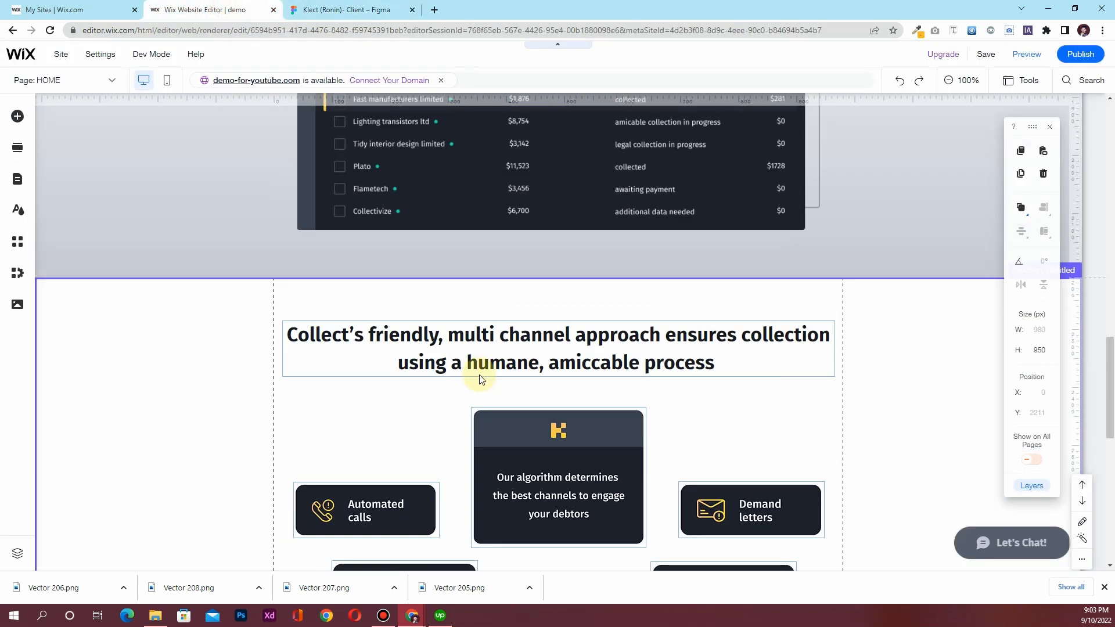
pyautogui.scroll(10, 479, 378)
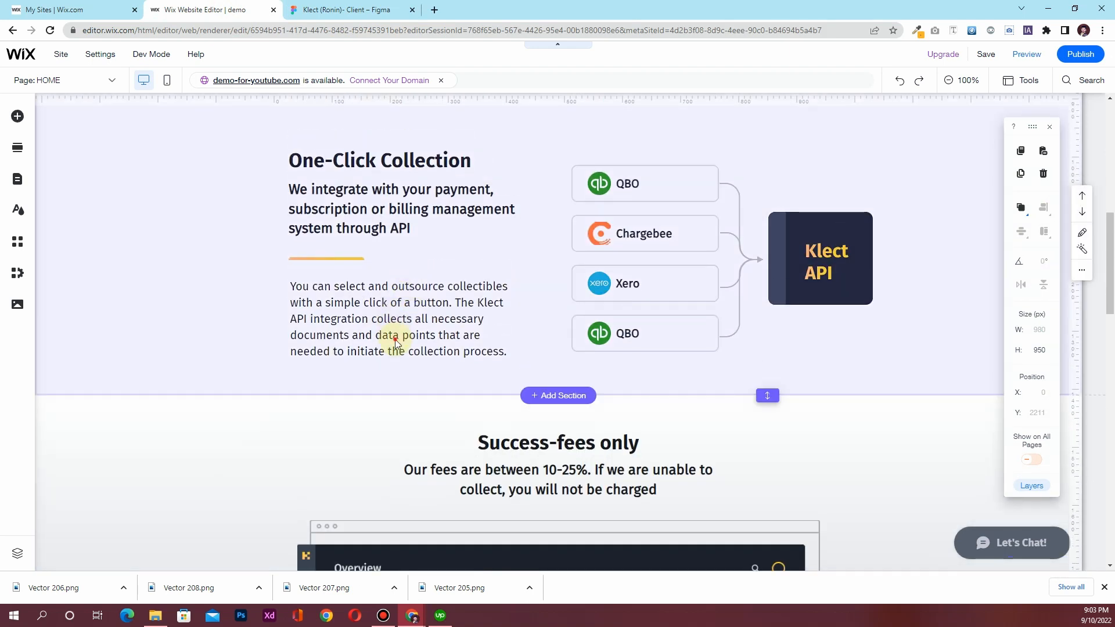
pyautogui.click(359, 319)
pyautogui.click(383, 308)
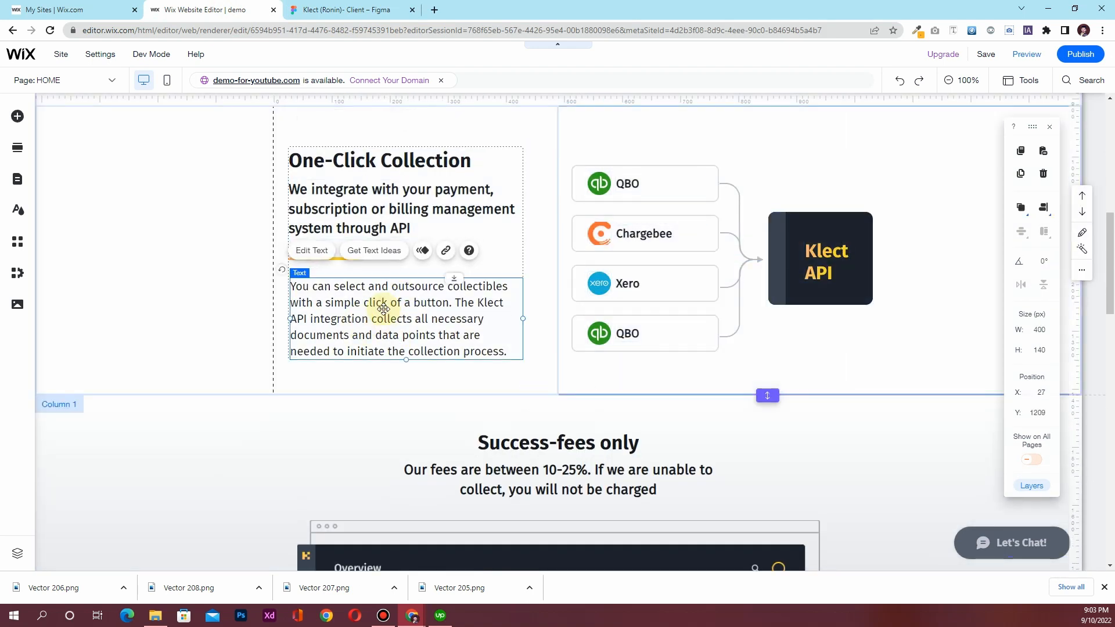
pyautogui.moveTo(383, 313); pyautogui.dragTo(470, 278)
pyautogui.scroll(-5, 523, 378)
pyautogui.scroll(-5, 522, 378)
pyautogui.scroll(-5, 514, 398)
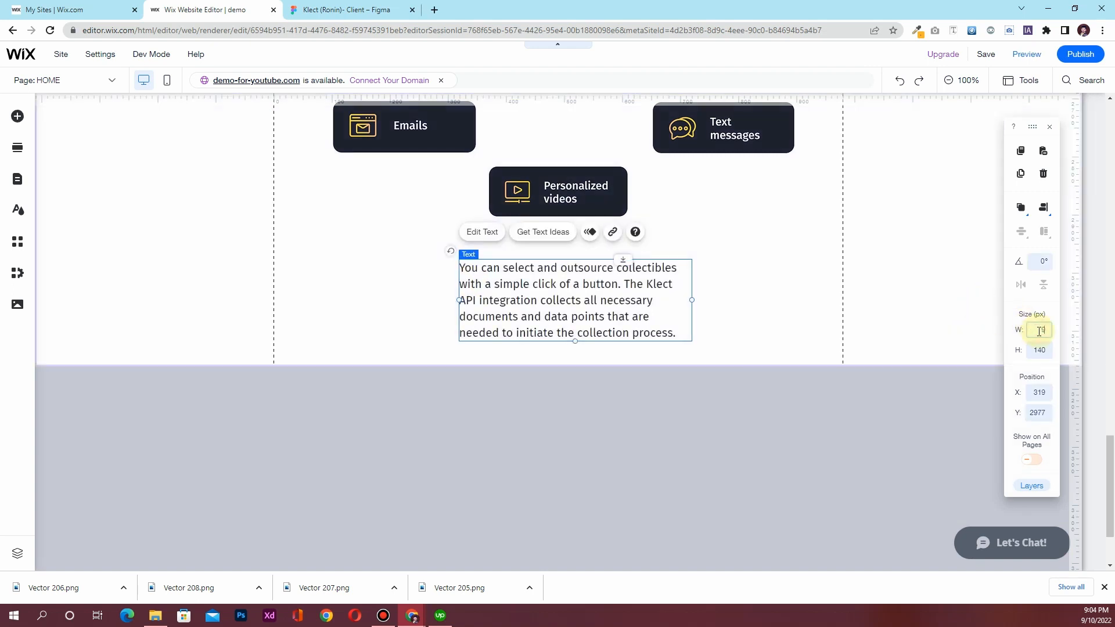
pyautogui.press('Return')
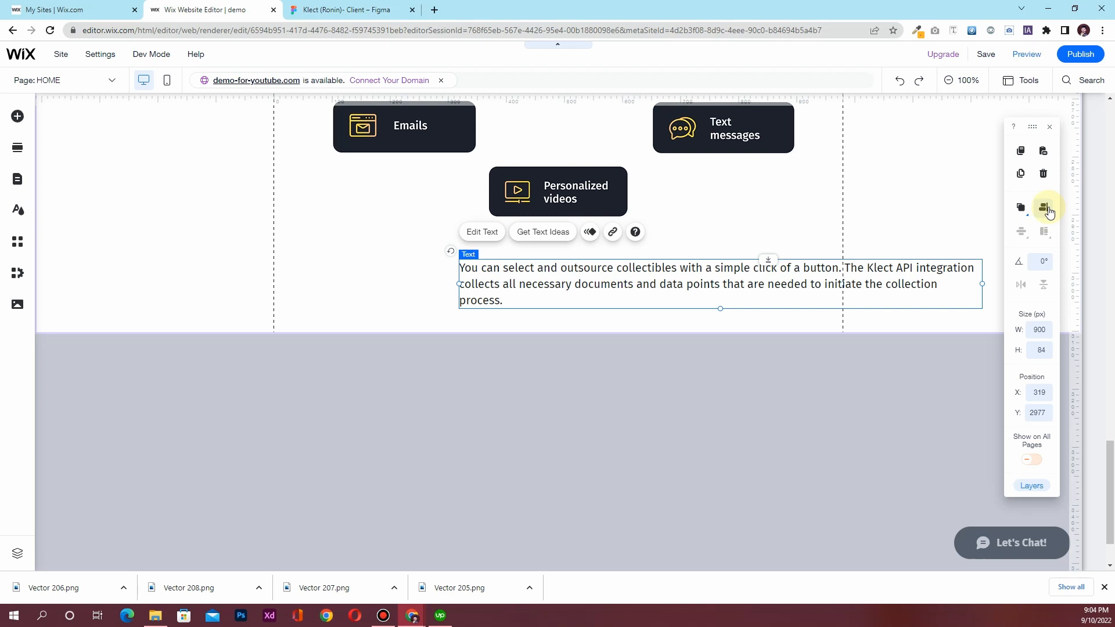
pyautogui.click(1043, 209)
pyautogui.click(1017, 211)
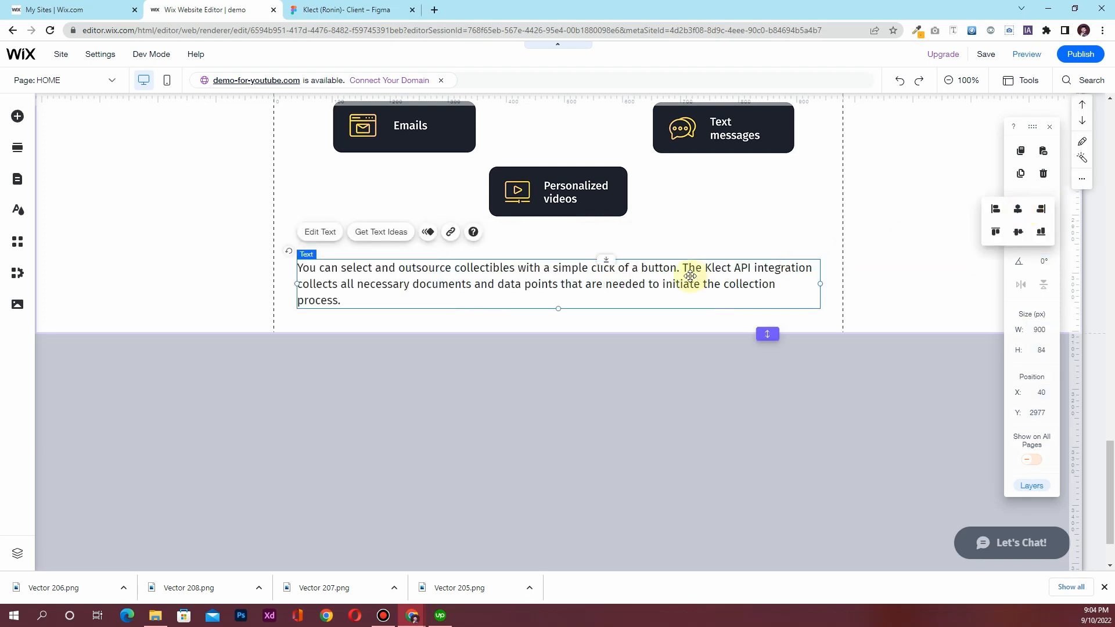
# Centre-align the text box and replace its text with the copied Collect' aim paragraph, checking against Figma
pyautogui.doubleClick(560, 275)
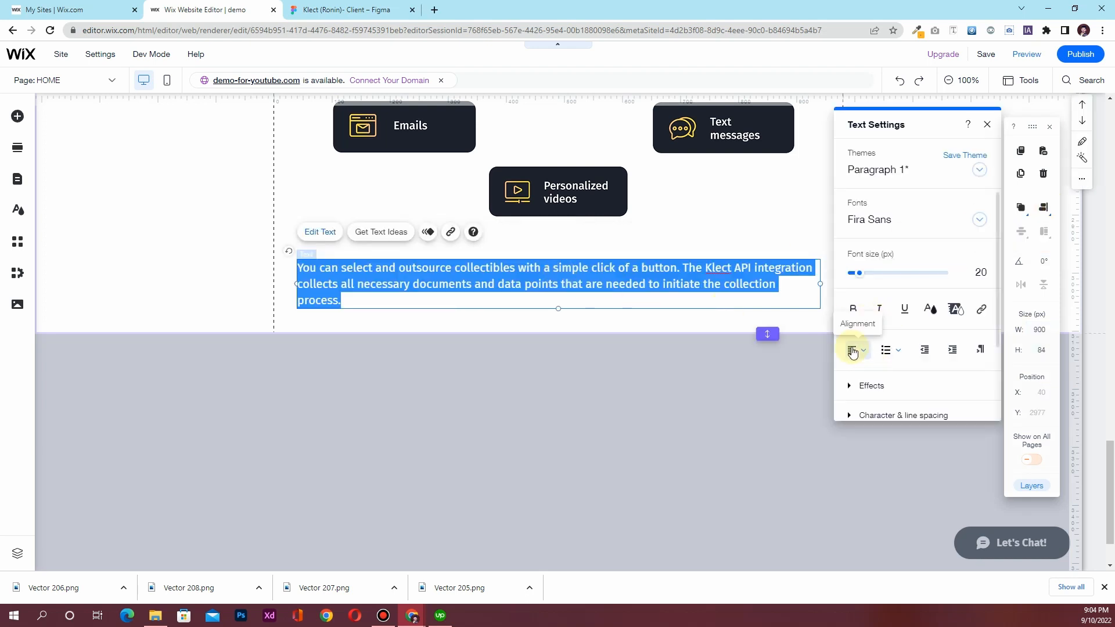
pyautogui.click(861, 350)
pyautogui.click(863, 369)
pyautogui.click(605, 286)
pyautogui.hotkey('ctrl', 'a')
pyautogui.hotkey('ctrl', 'v')
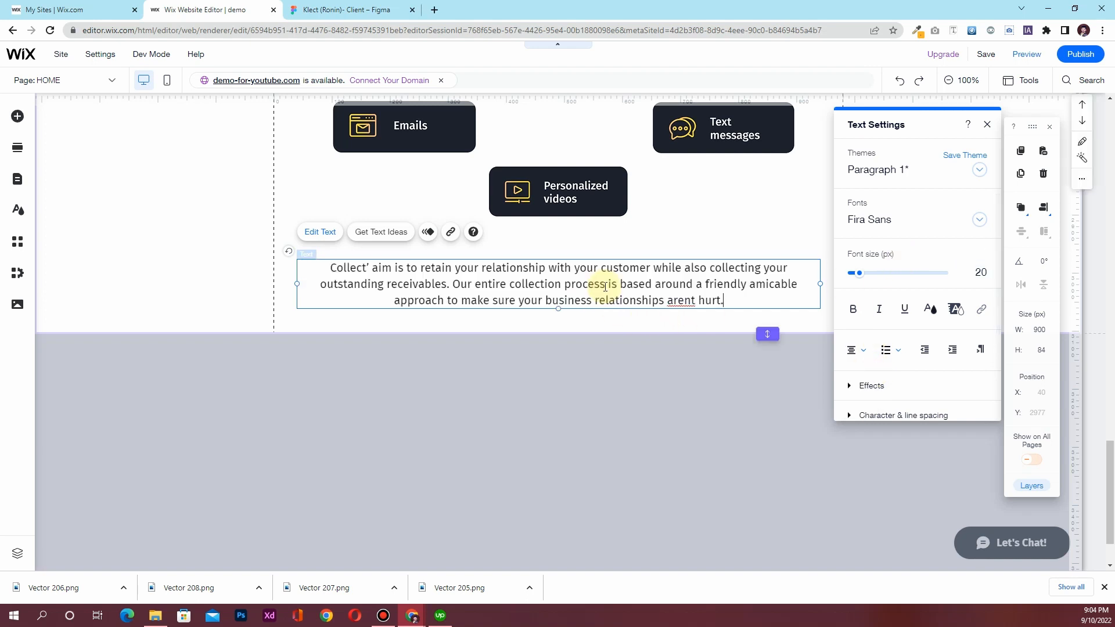
pyautogui.click(987, 124)
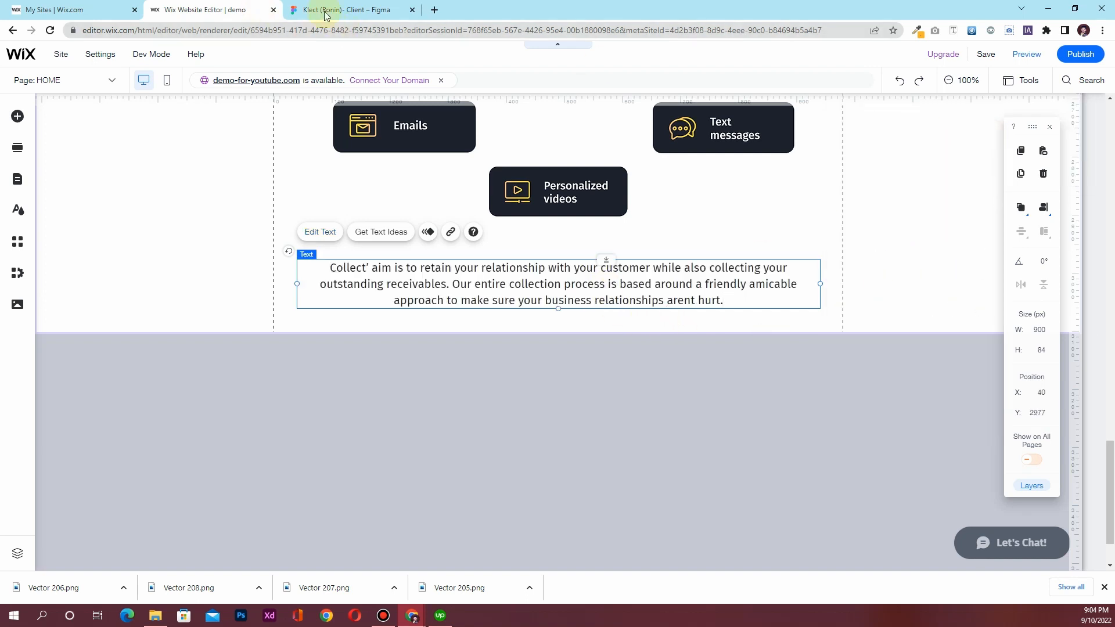
pyautogui.click(337, 10)
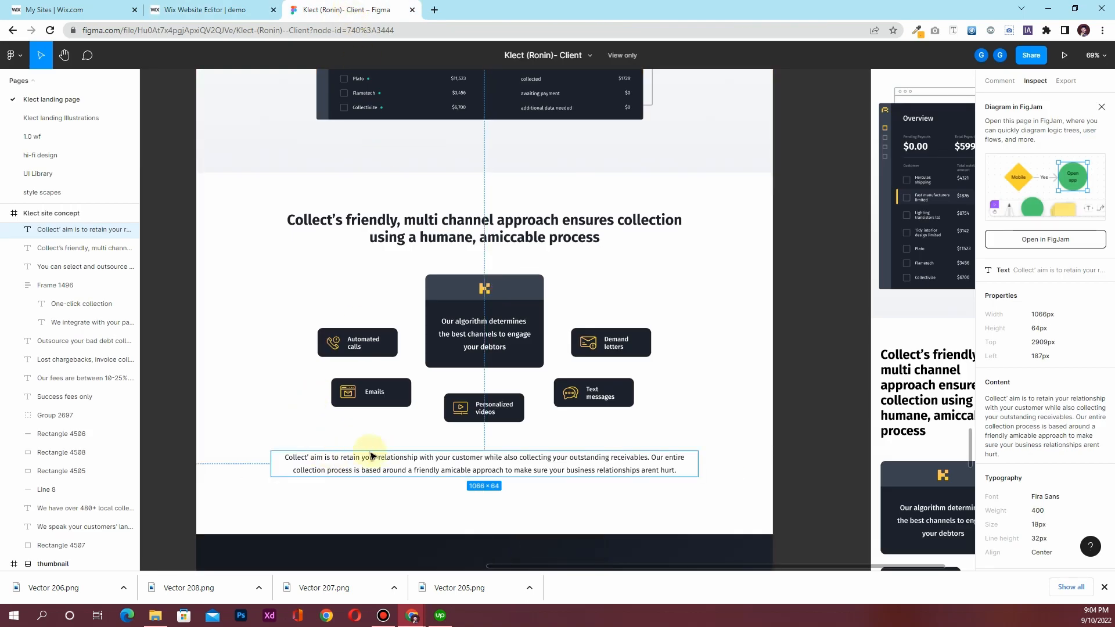
pyautogui.click(205, 18)
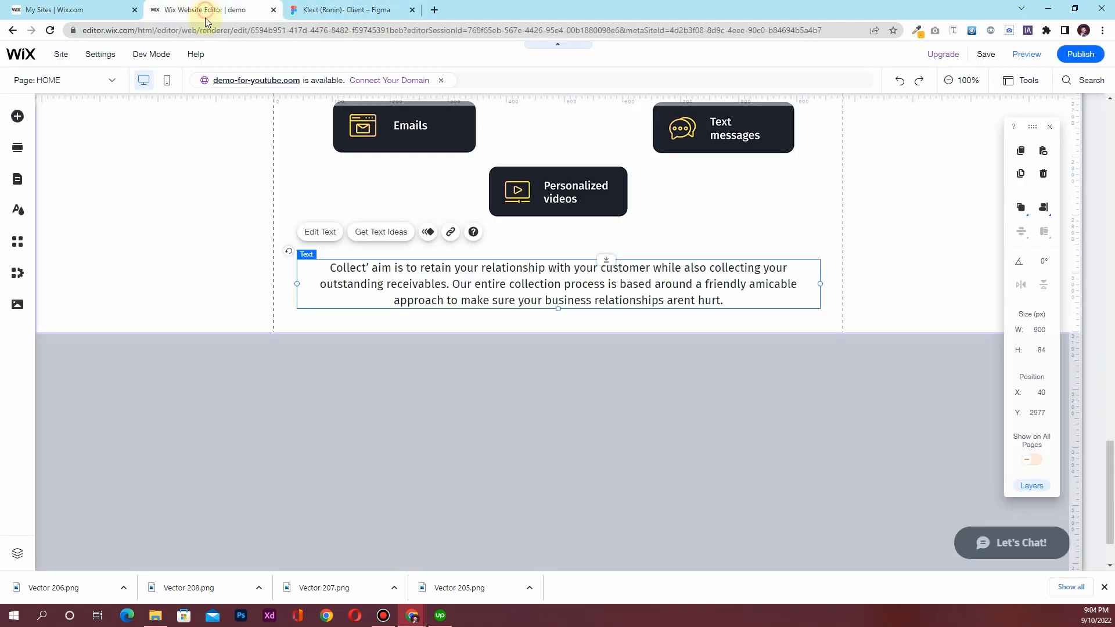
# Set the paragraph font size to 18, widen the box to 1000 px and centre it
pyautogui.doubleClick(443, 270)
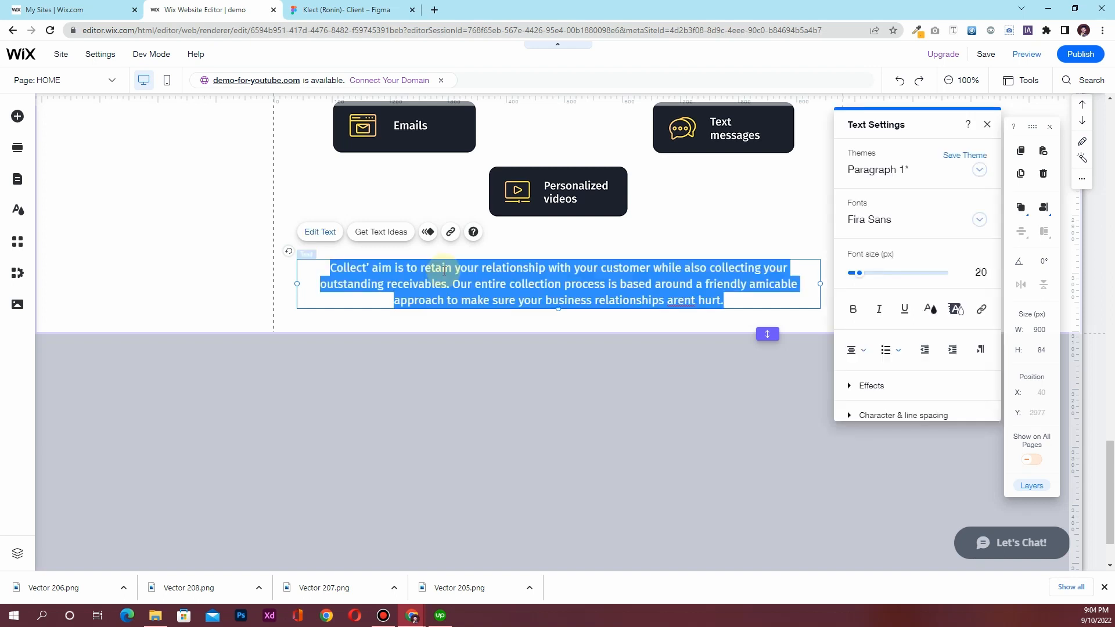
pyautogui.click(976, 270)
pyautogui.write('1')
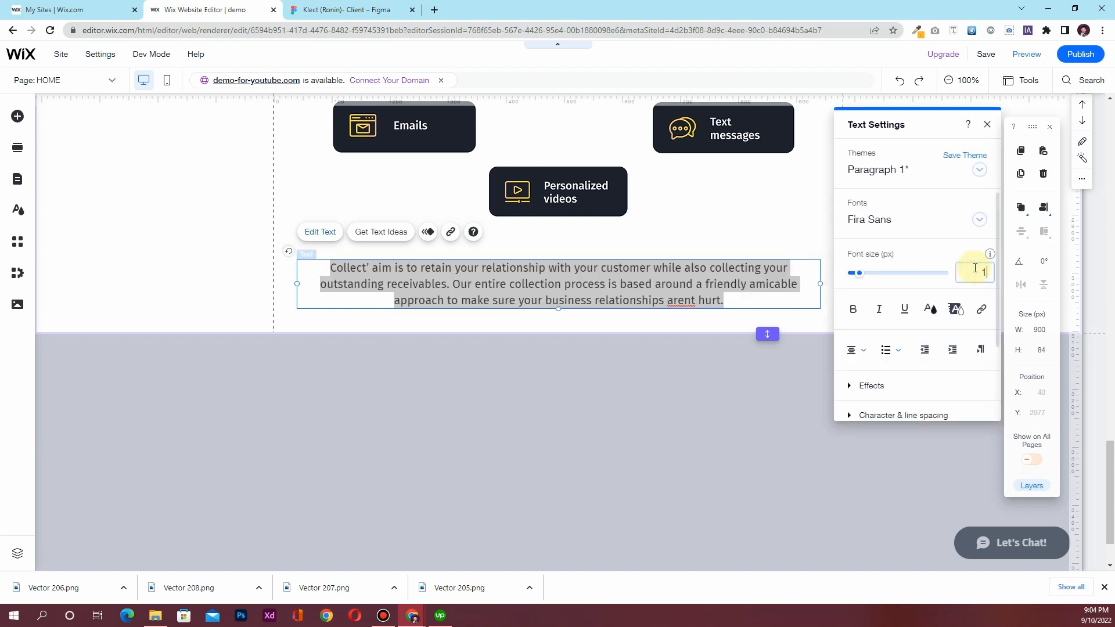
pyautogui.write('8')
pyautogui.press('Return')
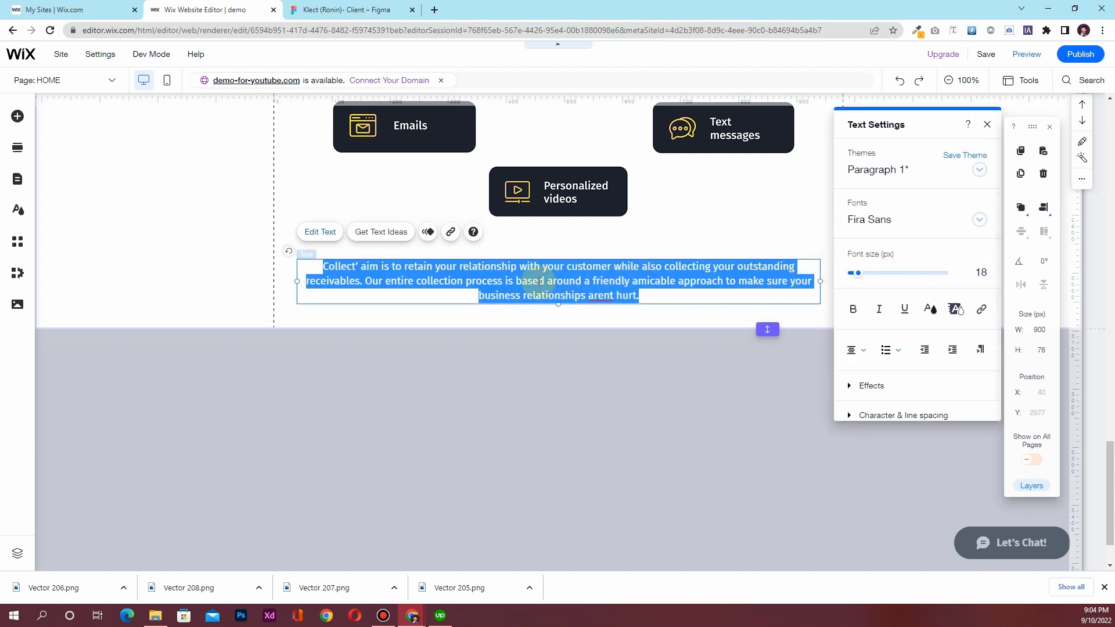
pyautogui.click(986, 124)
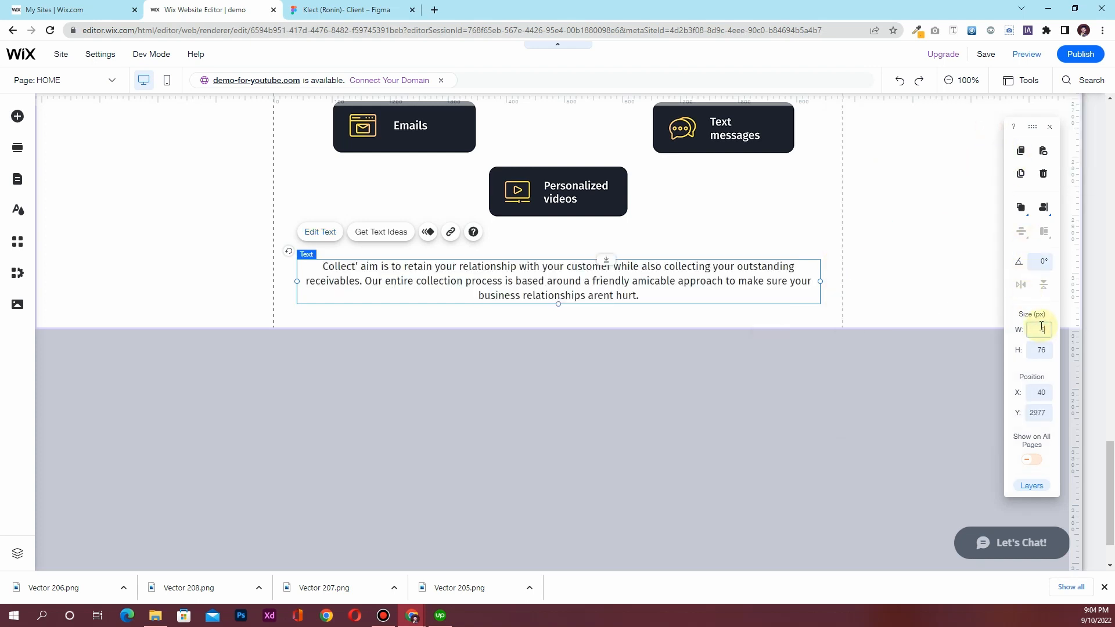
pyautogui.press('Return')
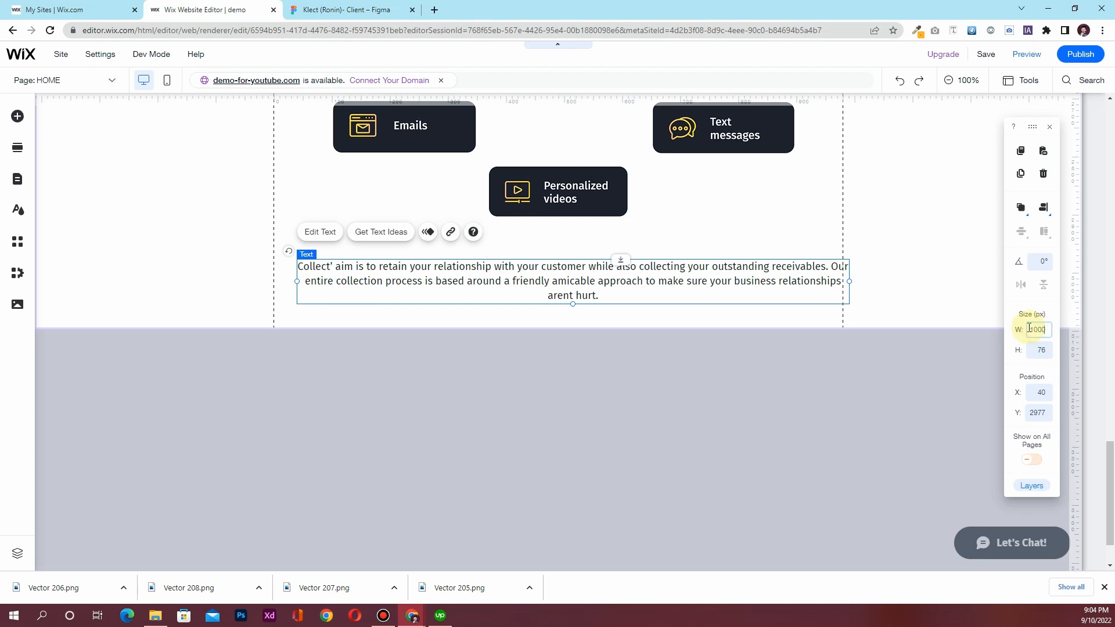
pyautogui.press('Return')
pyautogui.click(1044, 210)
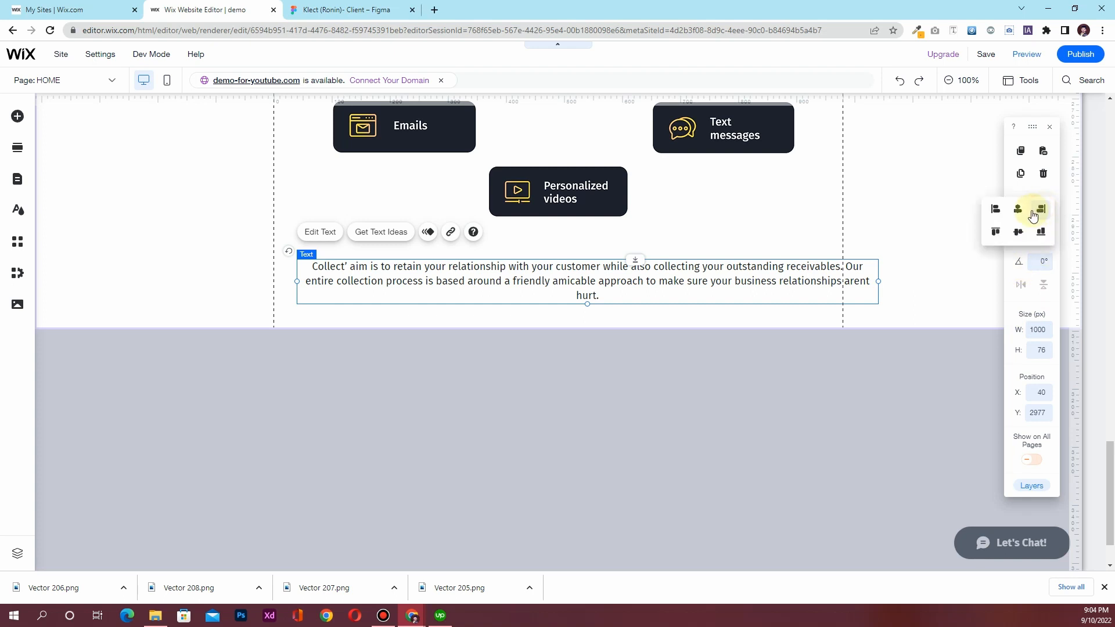
pyautogui.click(1023, 211)
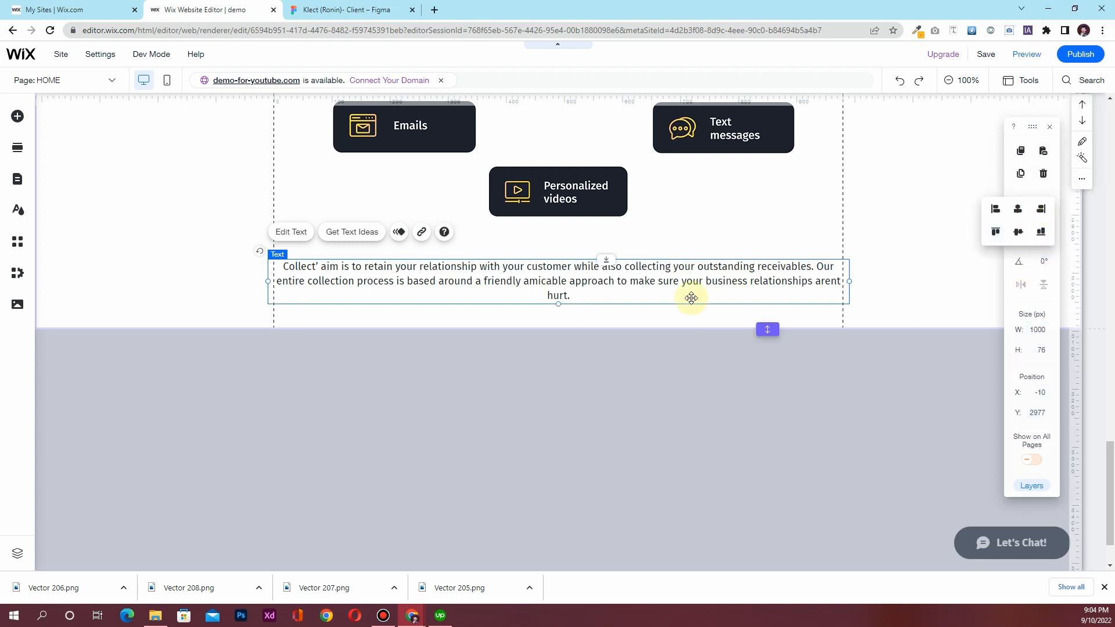
# Reduce the font size to 16, narrow the box to 950 px, re-centre it and nudge it up
pyautogui.doubleClick(661, 283)
pyautogui.moveTo(906, 126); pyautogui.dragTo(755, 132)
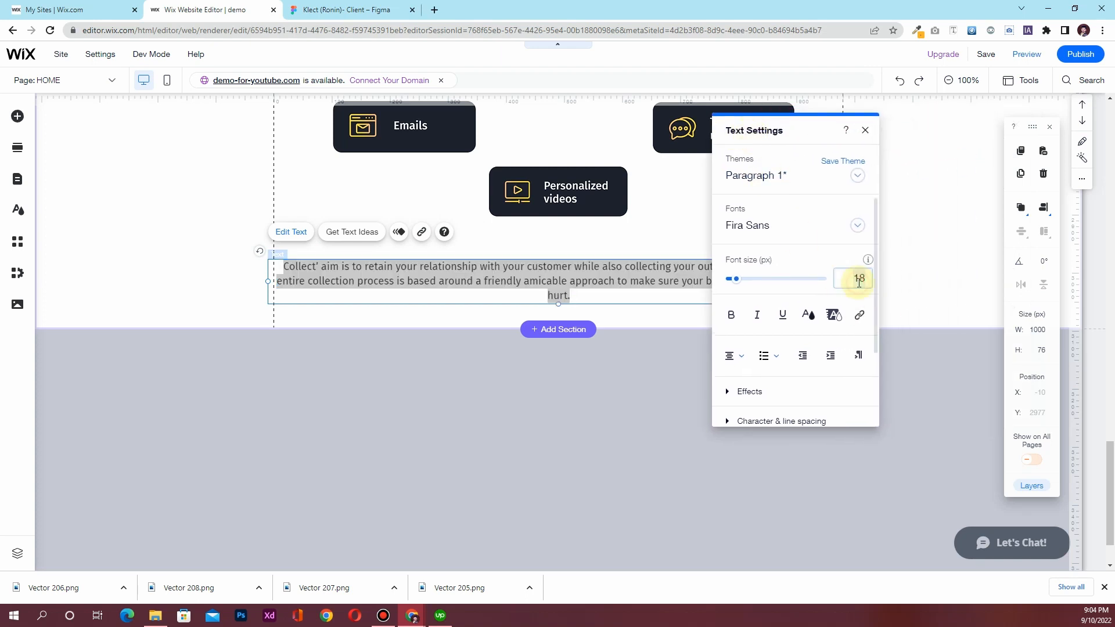
pyautogui.press('Return')
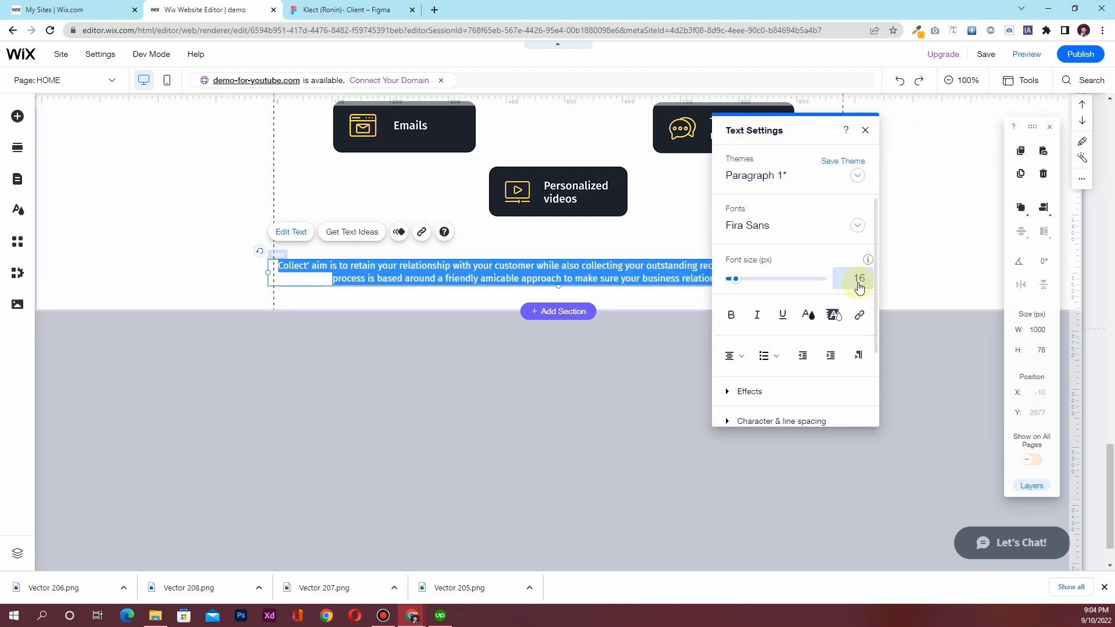
pyautogui.click(865, 130)
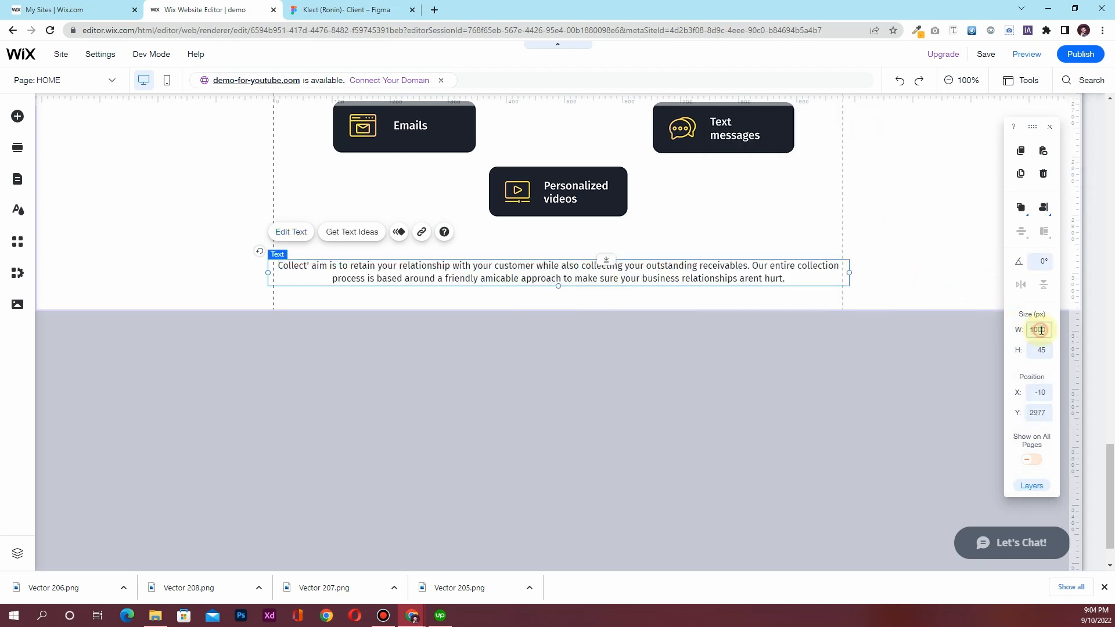
pyautogui.press('Return')
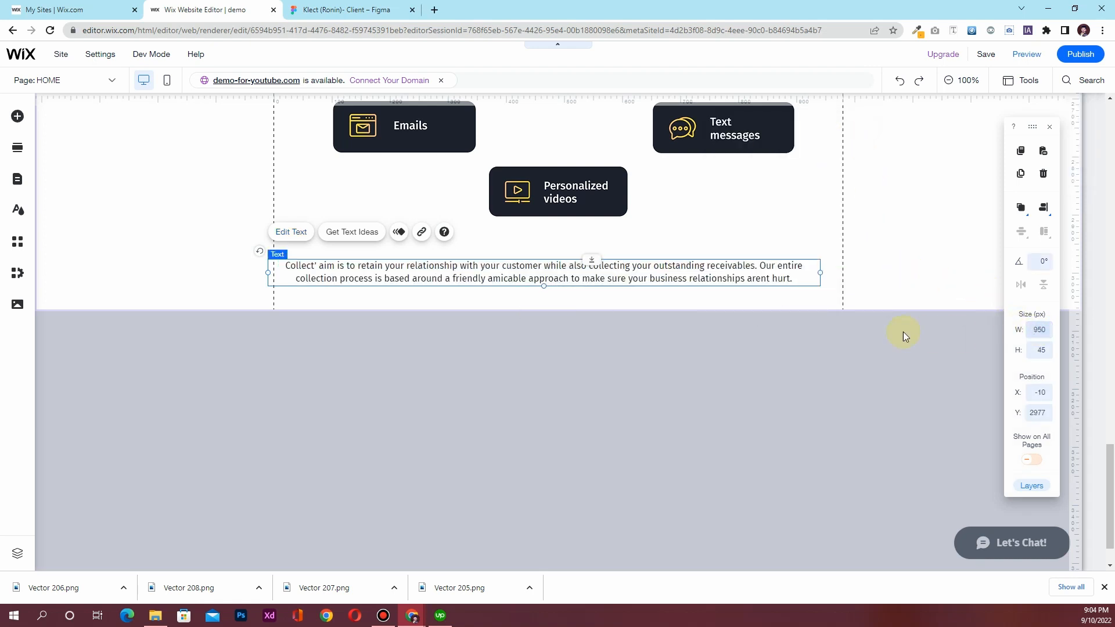
pyautogui.click(1041, 209)
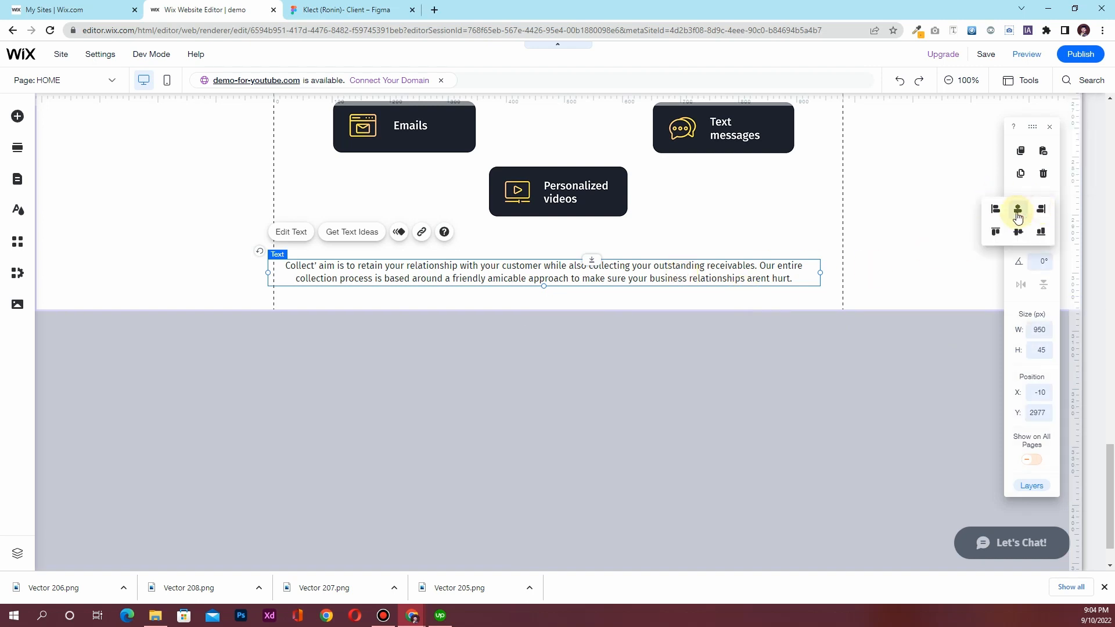
pyautogui.click(1017, 212)
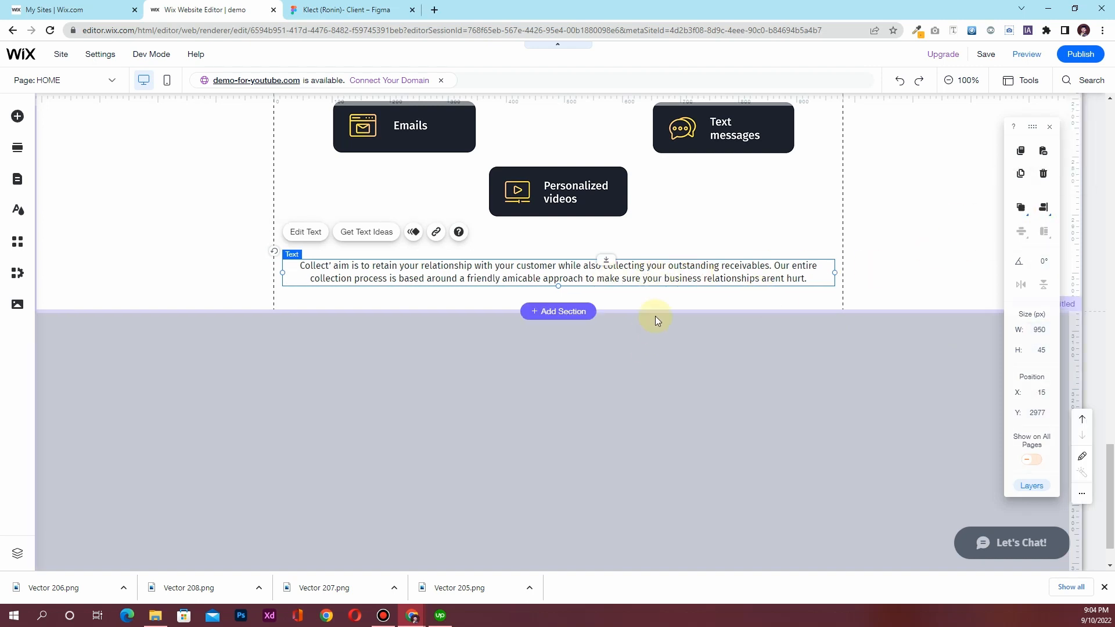
pyautogui.moveTo(668, 255); pyautogui.dragTo(660, 252)
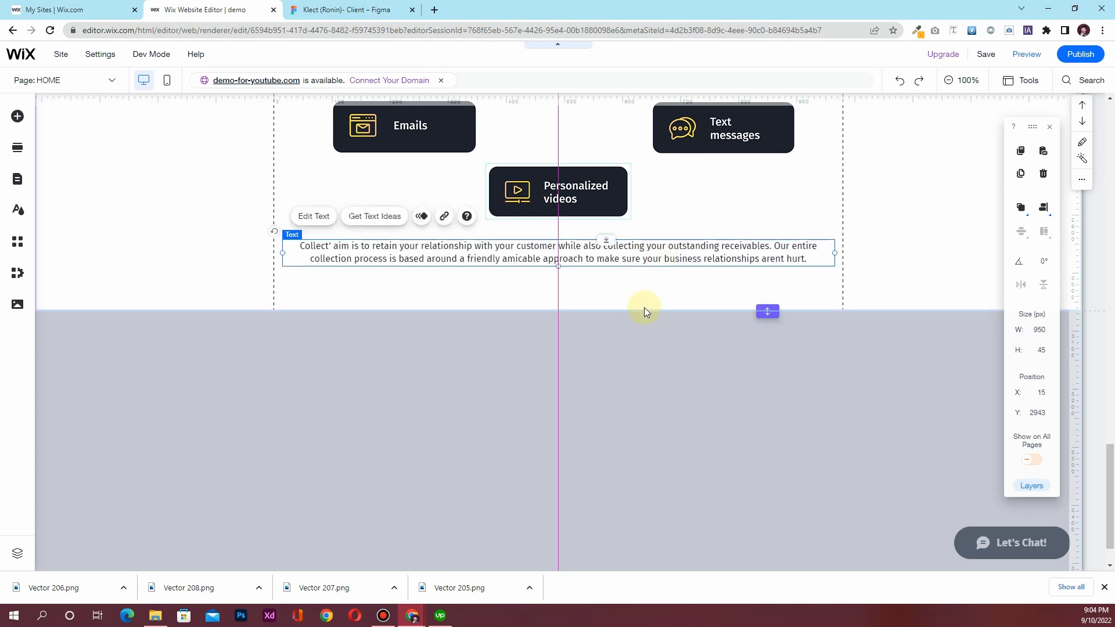
# Resize the channel-card section to 880 px tall
pyautogui.scroll(5, 643, 309)
pyautogui.scroll(-6, 644, 316)
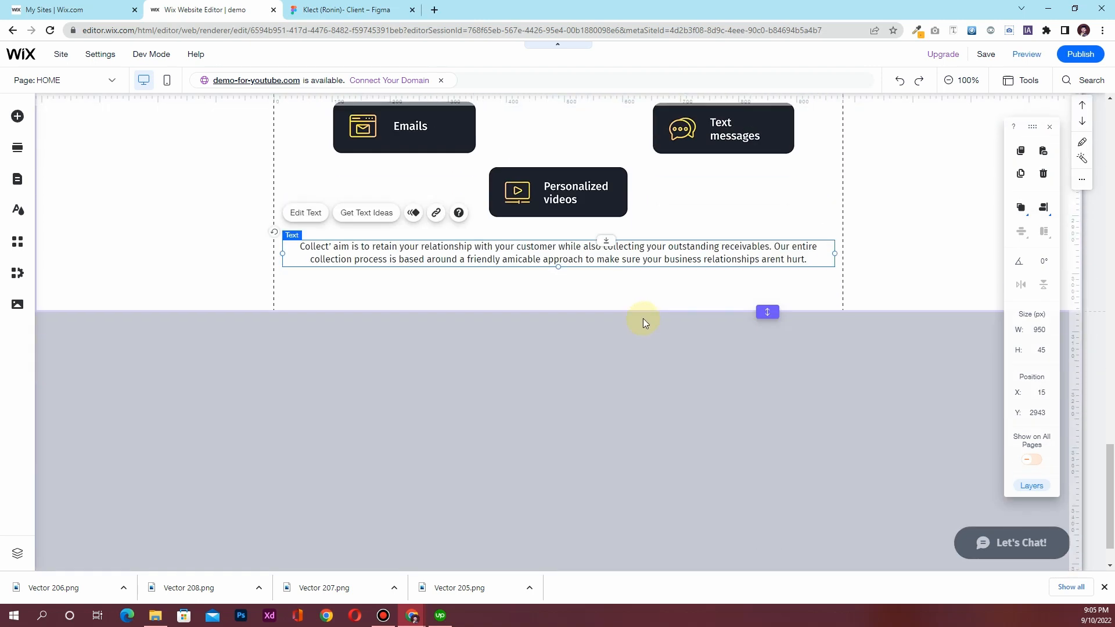
pyautogui.click(642, 242)
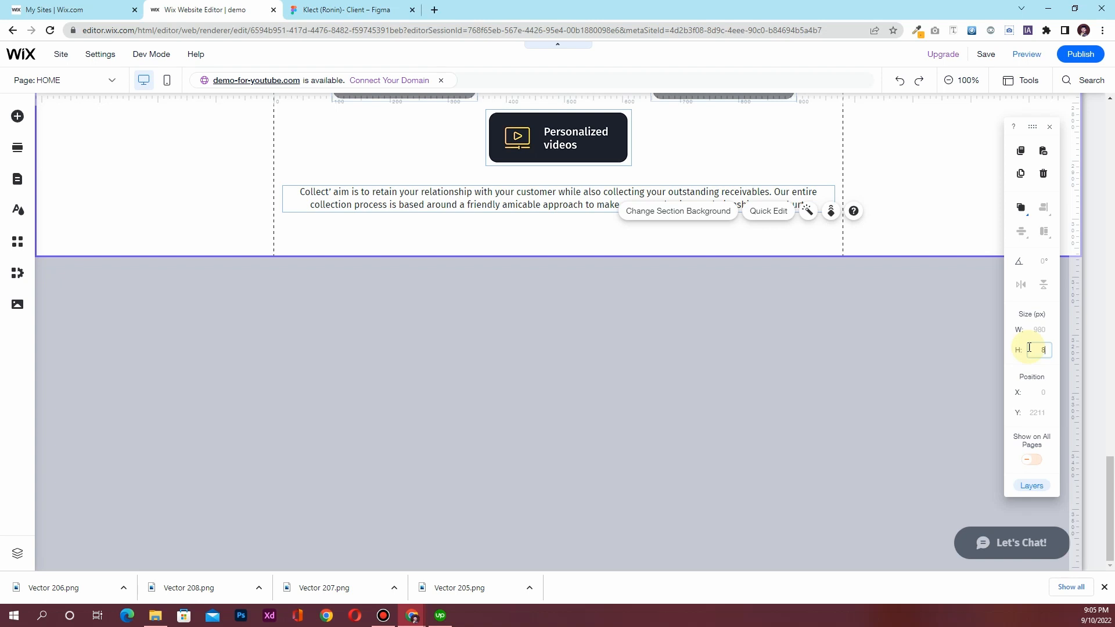
pyautogui.scroll(8, 564, 356)
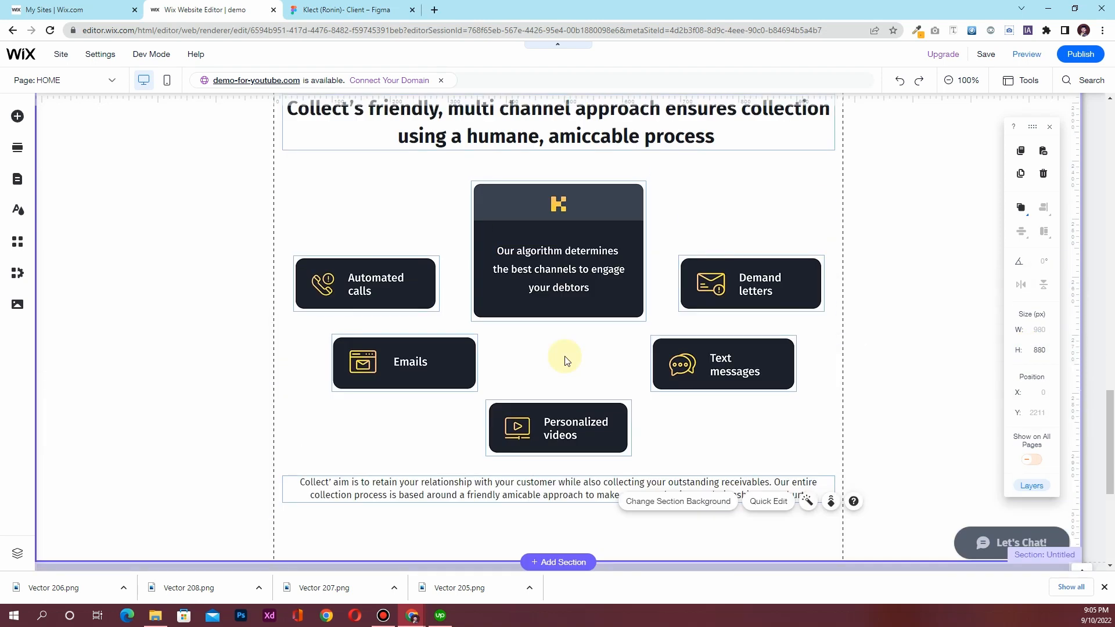
pyautogui.scroll(-3, 565, 357)
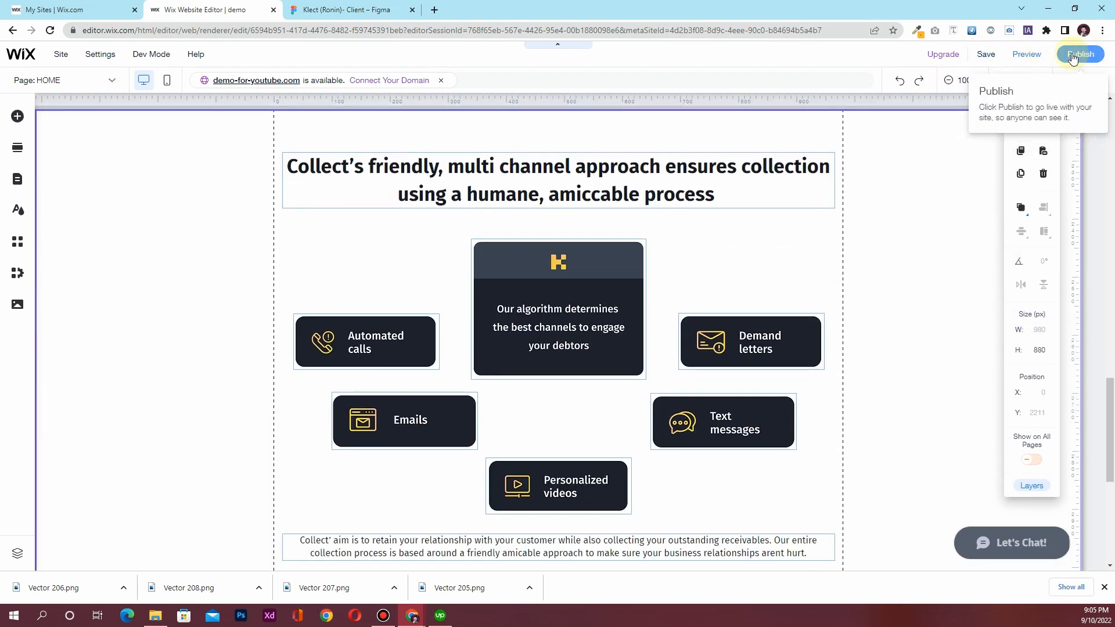
# Save the site and dismiss the 'Your Site Is Saved' notice
pyautogui.click(992, 57)
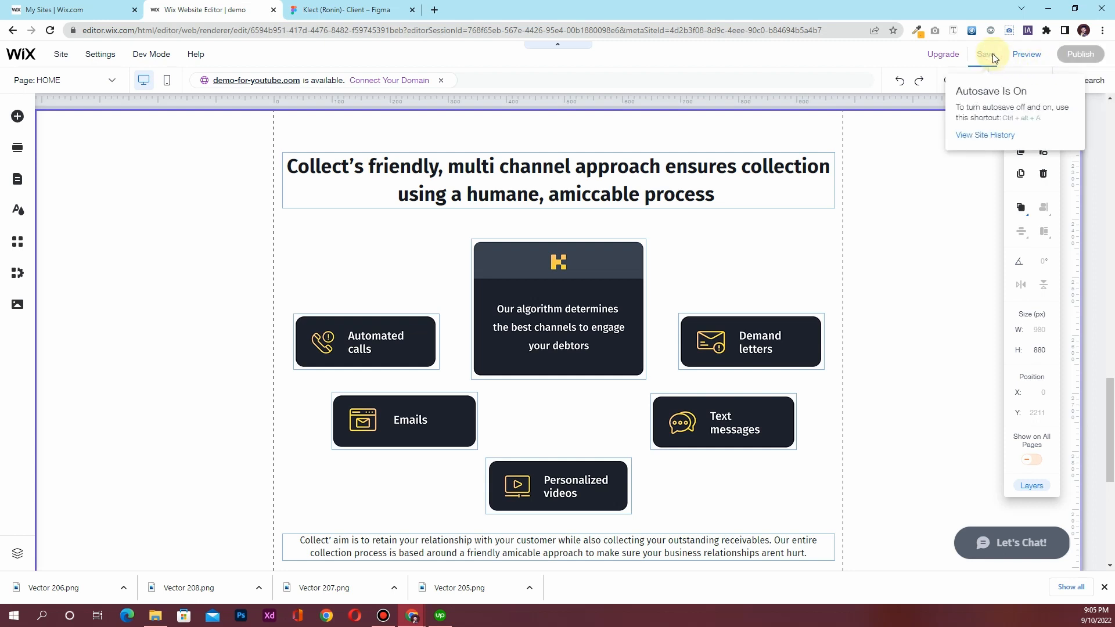
pyautogui.scroll(5, 904, 308)
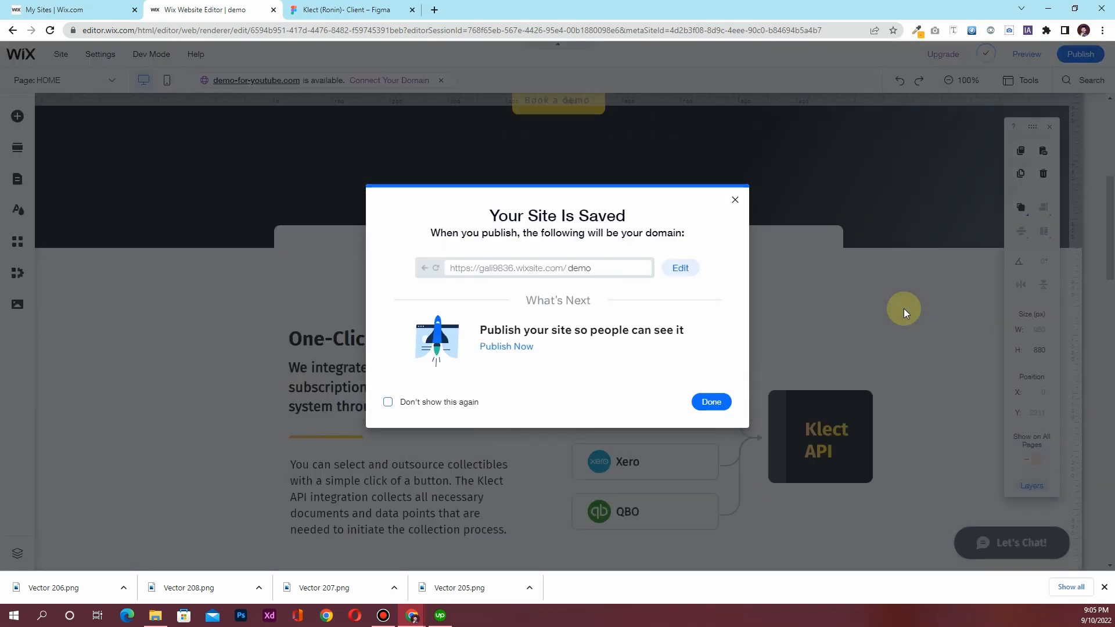
pyautogui.click(711, 402)
pyautogui.scroll(3, 517, 395)
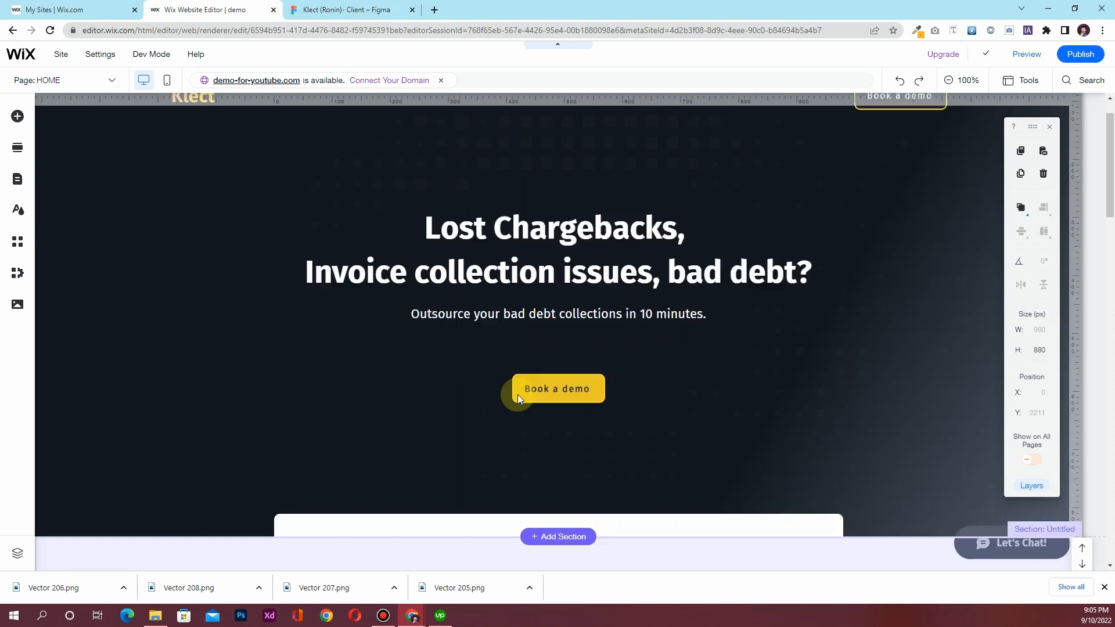
pyautogui.scroll(-6, 518, 394)
pyautogui.scroll(-10, 514, 395)
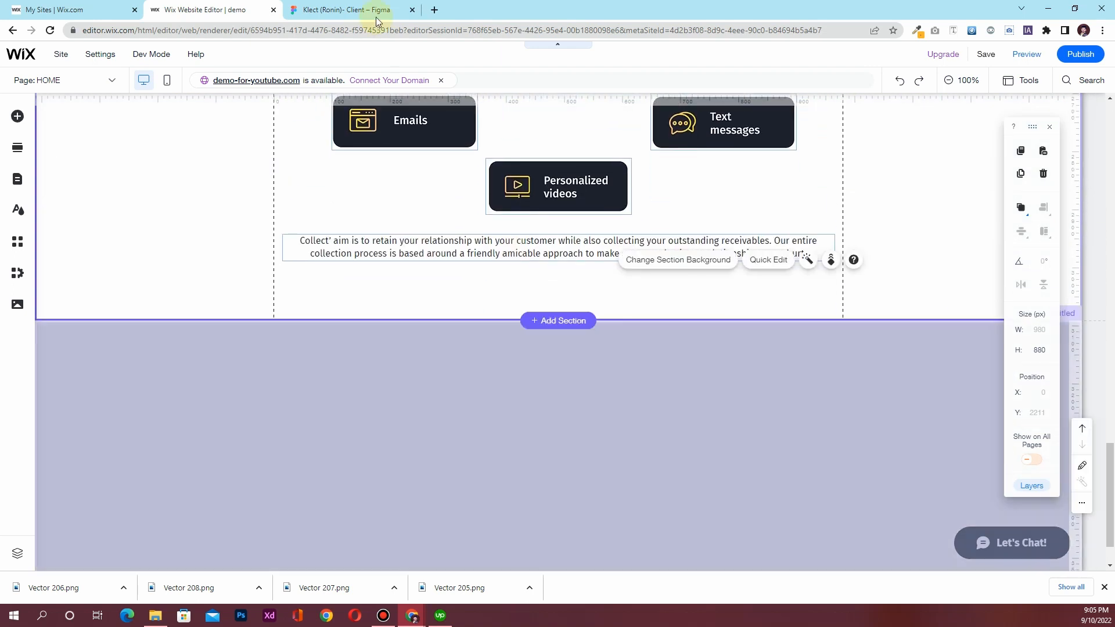
# Review Figma's collection agents band, Speak to sales card and footer, then select Wix's empty grey section
pyautogui.click(374, 7)
pyautogui.scroll(-4, 468, 401)
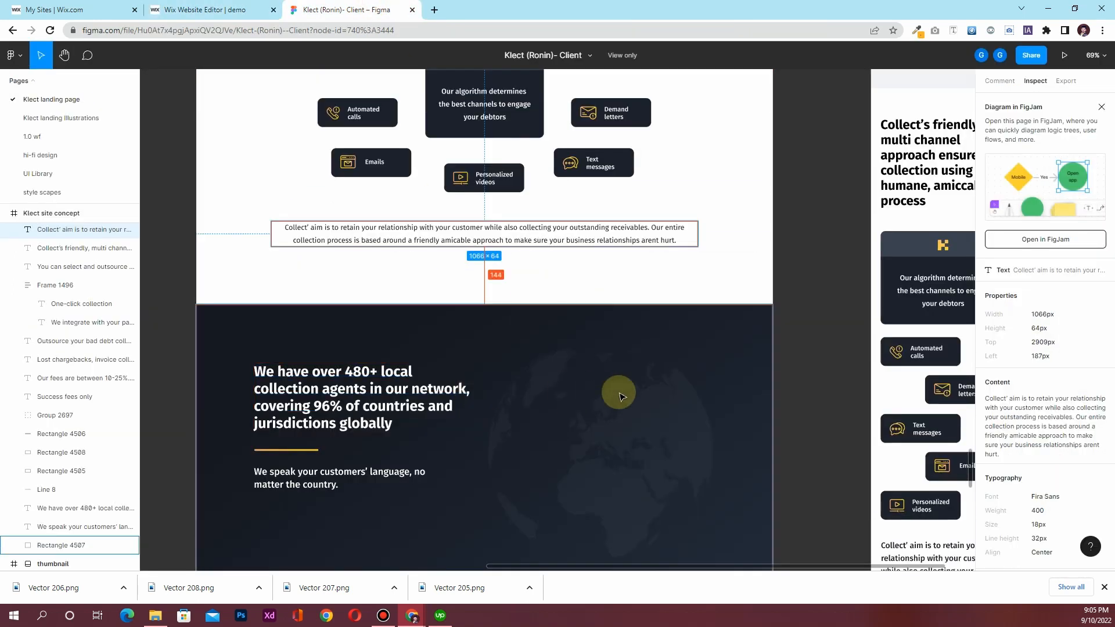
pyautogui.scroll(-1, 627, 395)
pyautogui.scroll(-5, 714, 423)
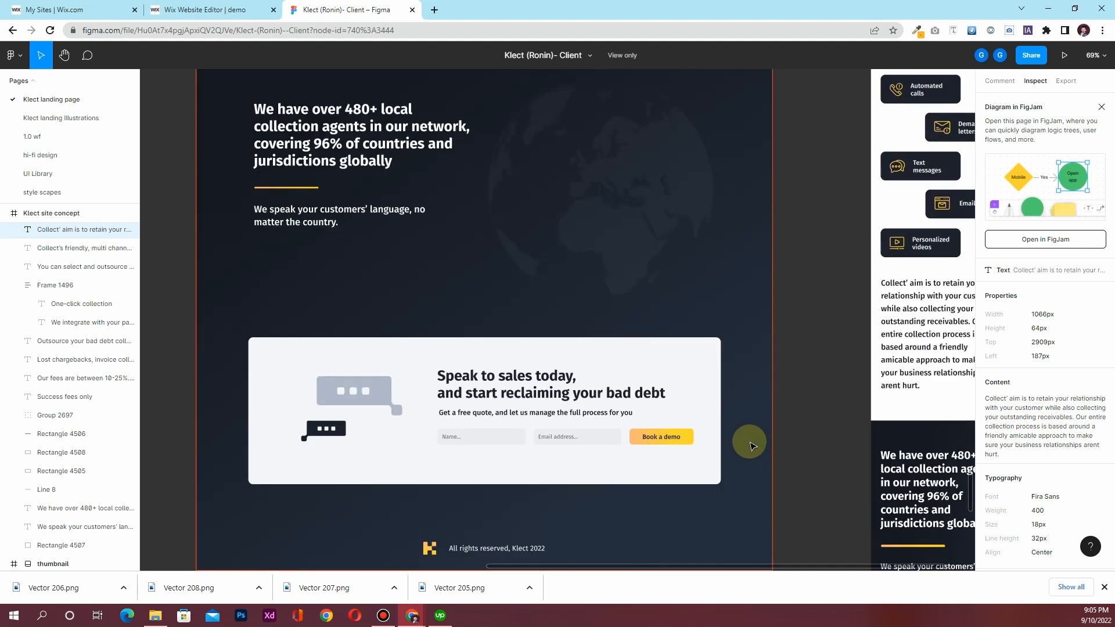
pyautogui.scroll(2, 747, 444)
pyautogui.scroll(2, 226, 227)
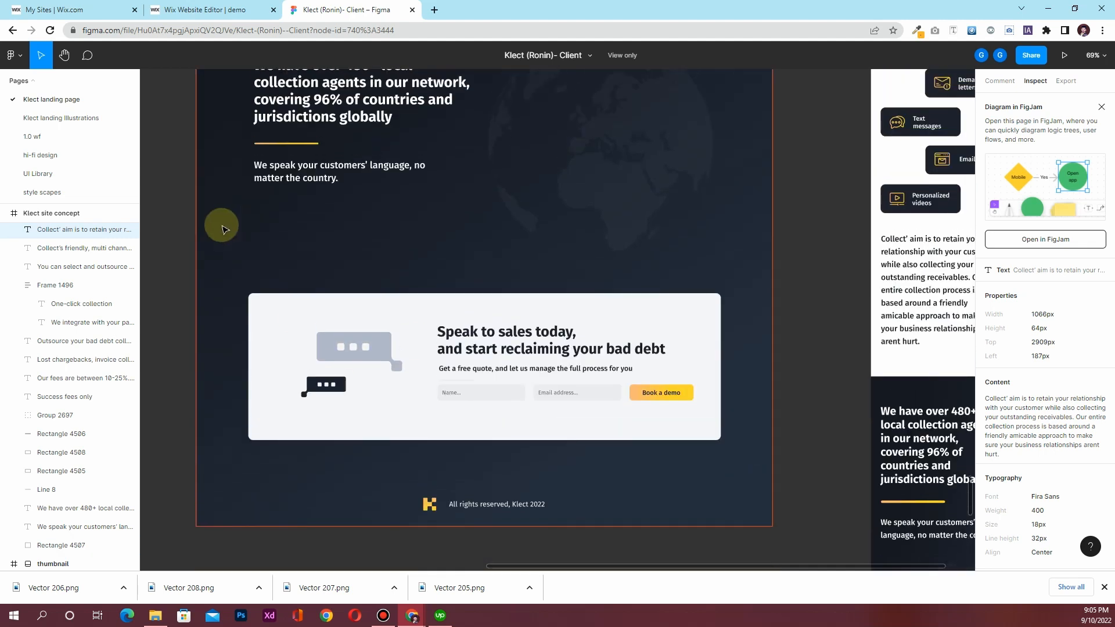
pyautogui.scroll(3, 236, 227)
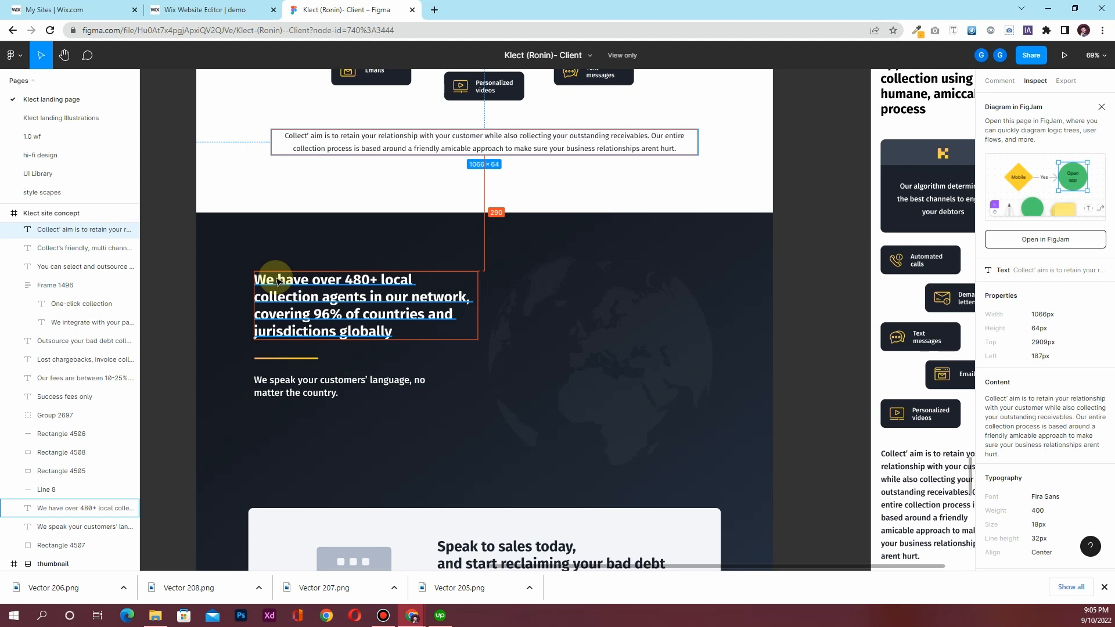
pyautogui.click(175, 13)
pyautogui.click(337, 402)
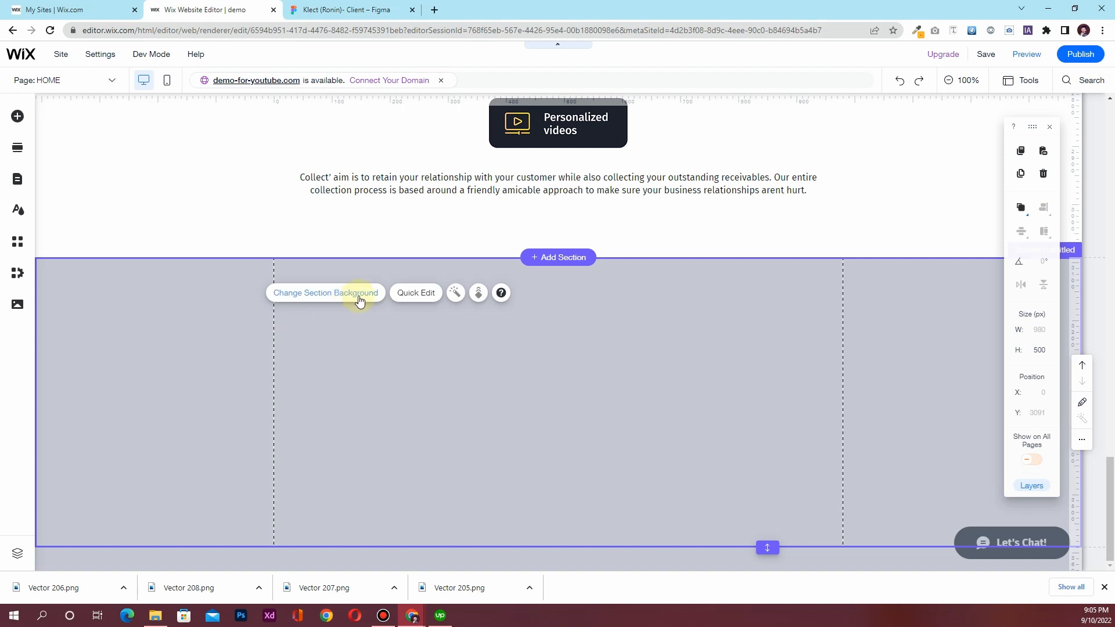
# Open the grey section's background settings, then copy the dark Lost Chargebacks Hero Section
pyautogui.click(359, 293)
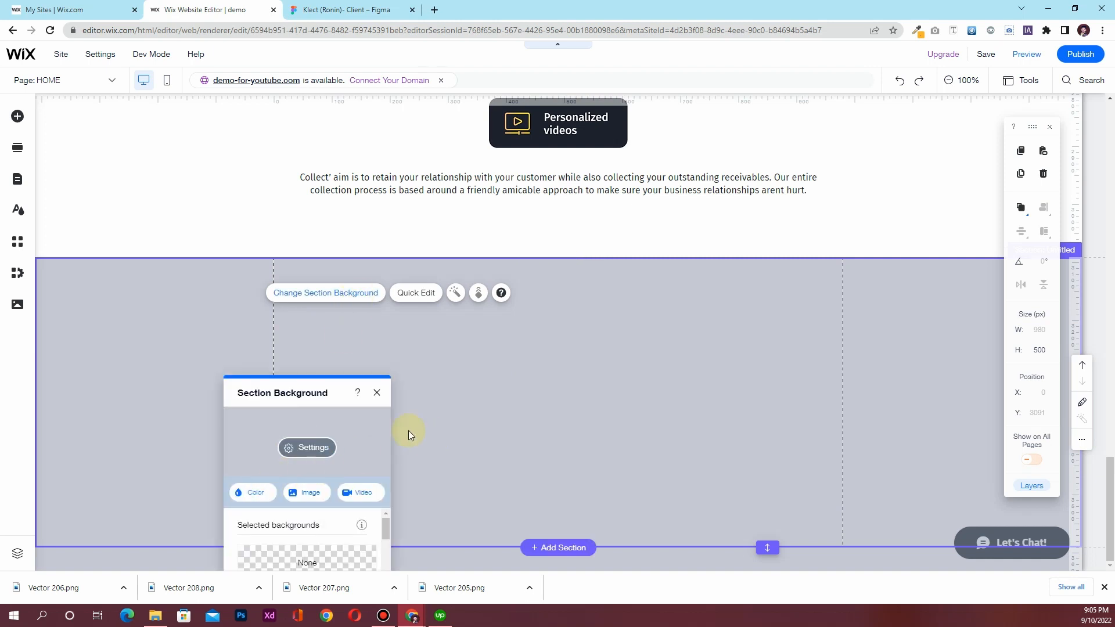
pyautogui.scroll(20, 408, 424)
pyautogui.scroll(1, 407, 412)
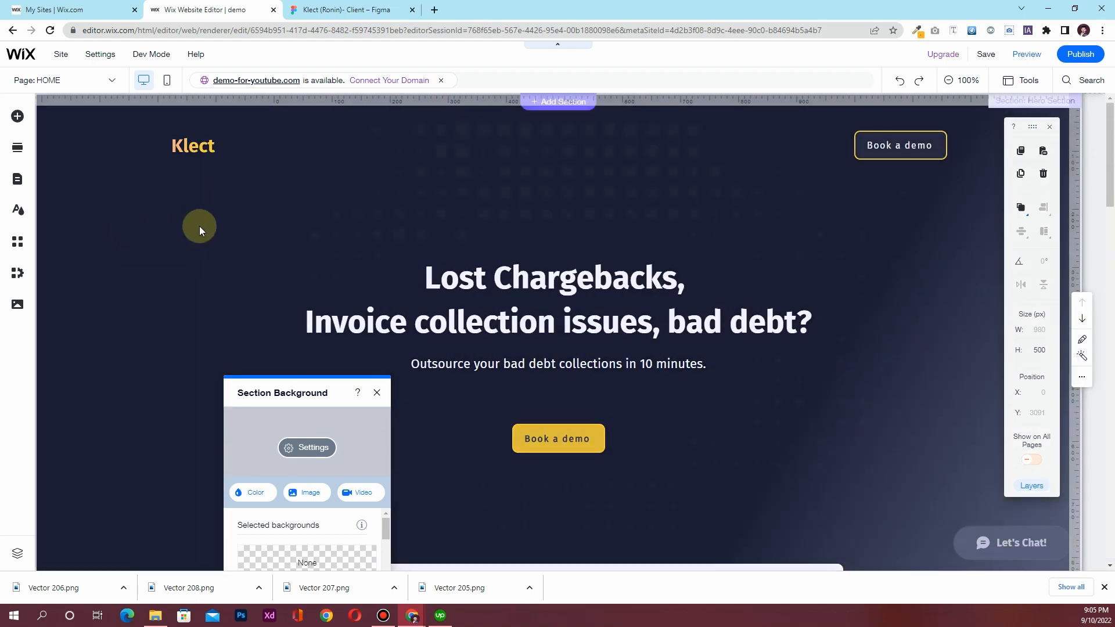
pyautogui.click(75, 200)
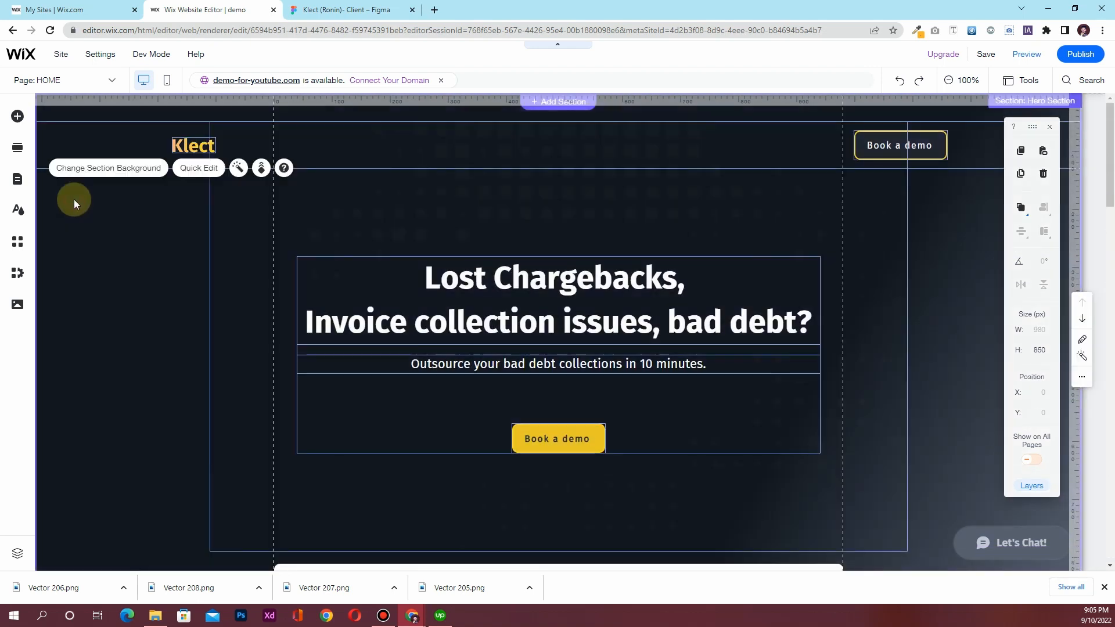
pyautogui.rightClick(75, 252)
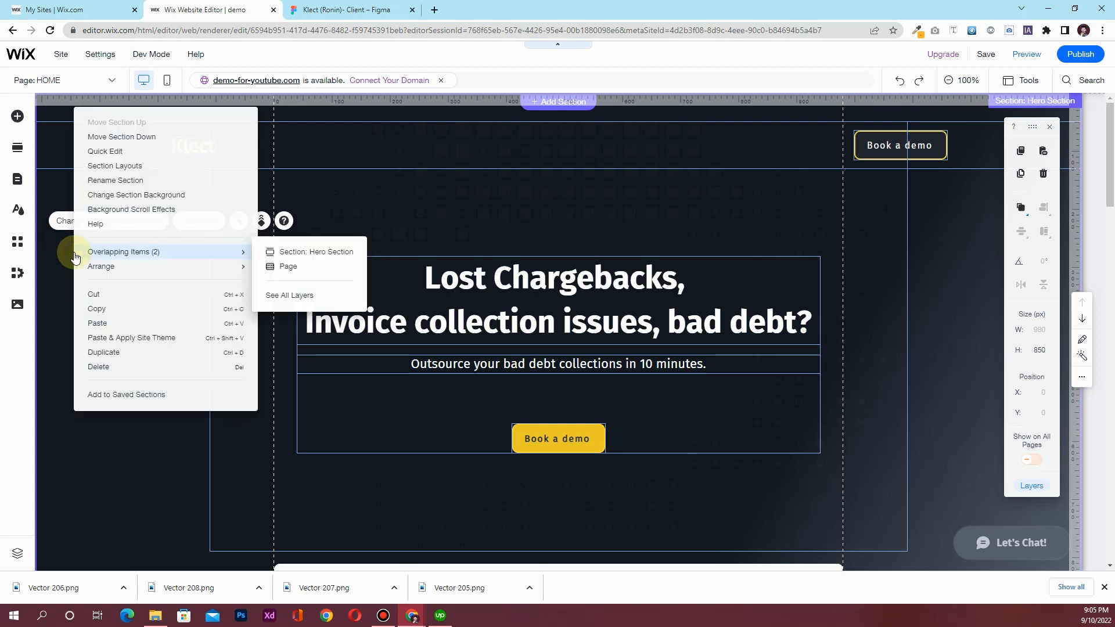
pyautogui.scroll(-15, 113, 297)
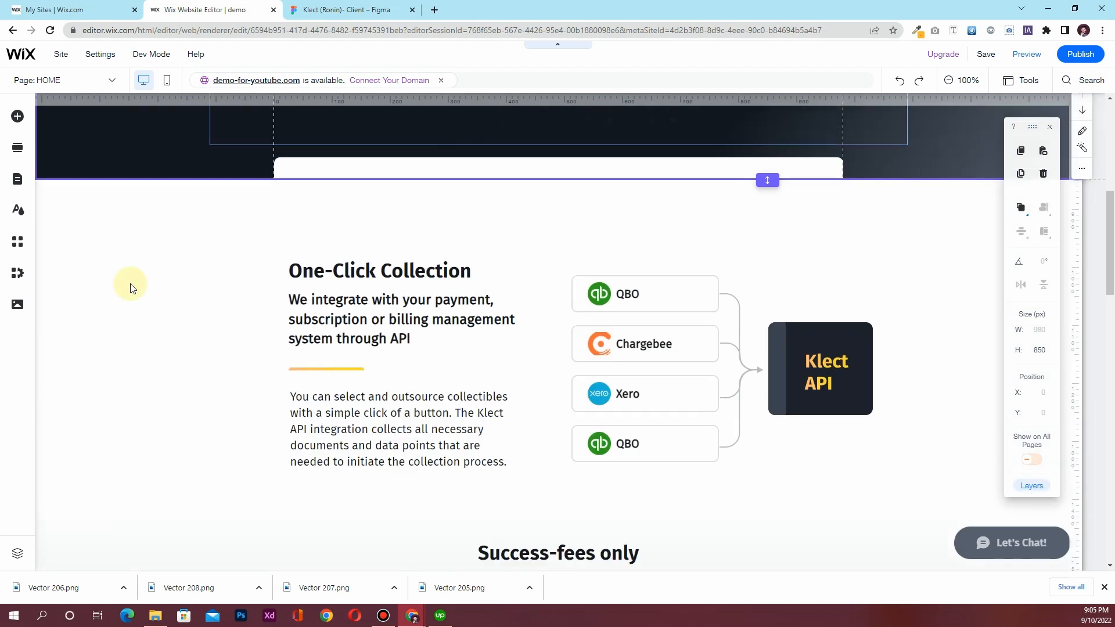
pyautogui.scroll(-10, 133, 302)
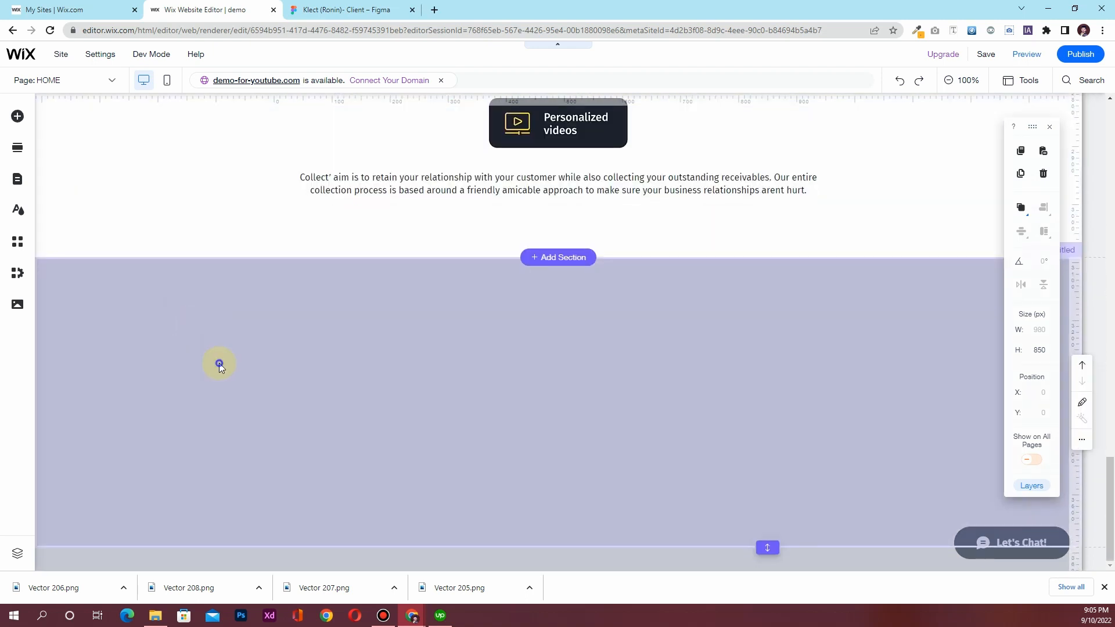
# Paste the copied hero section and delete the empty grey section
pyautogui.rightClick(219, 364)
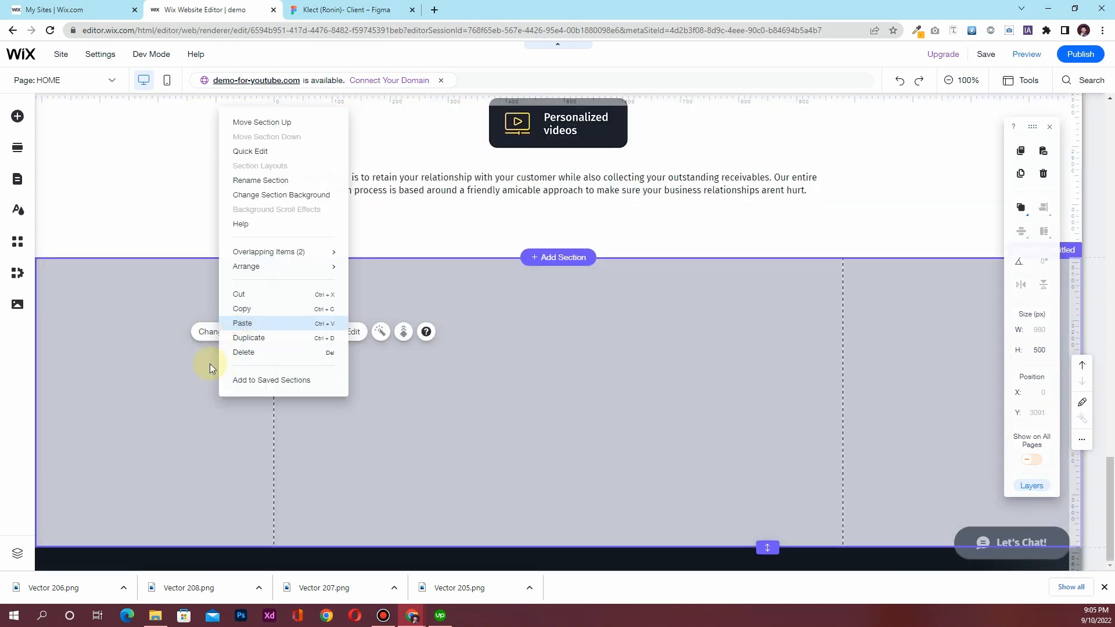
pyautogui.scroll(-5, 558, 378)
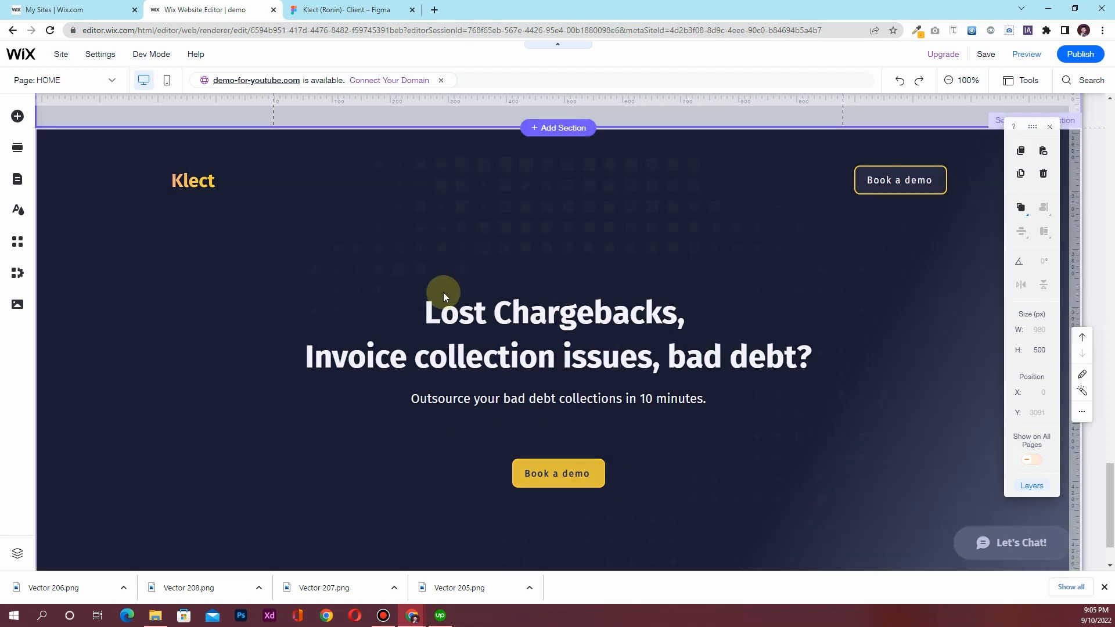
pyautogui.scroll(4, 406, 296)
pyautogui.press('Delete')
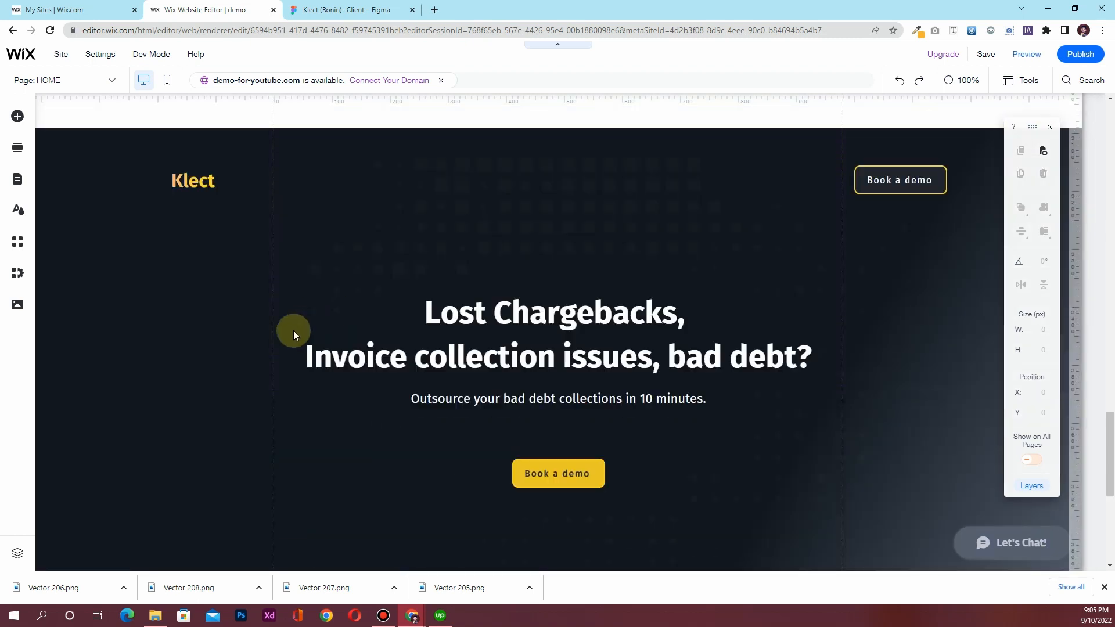
pyautogui.scroll(-5, 283, 343)
# Remove the Klect logo header strip and the background image from the pasted section
pyautogui.click(139, 176)
pyautogui.press('Delete')
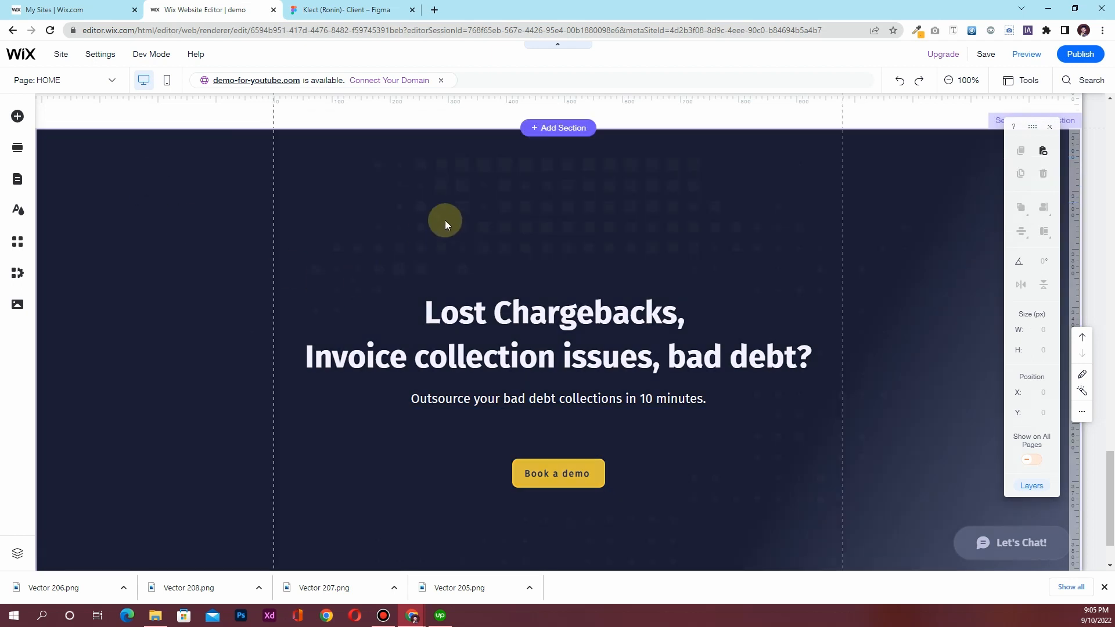
pyautogui.click(510, 215)
pyautogui.press('Delete')
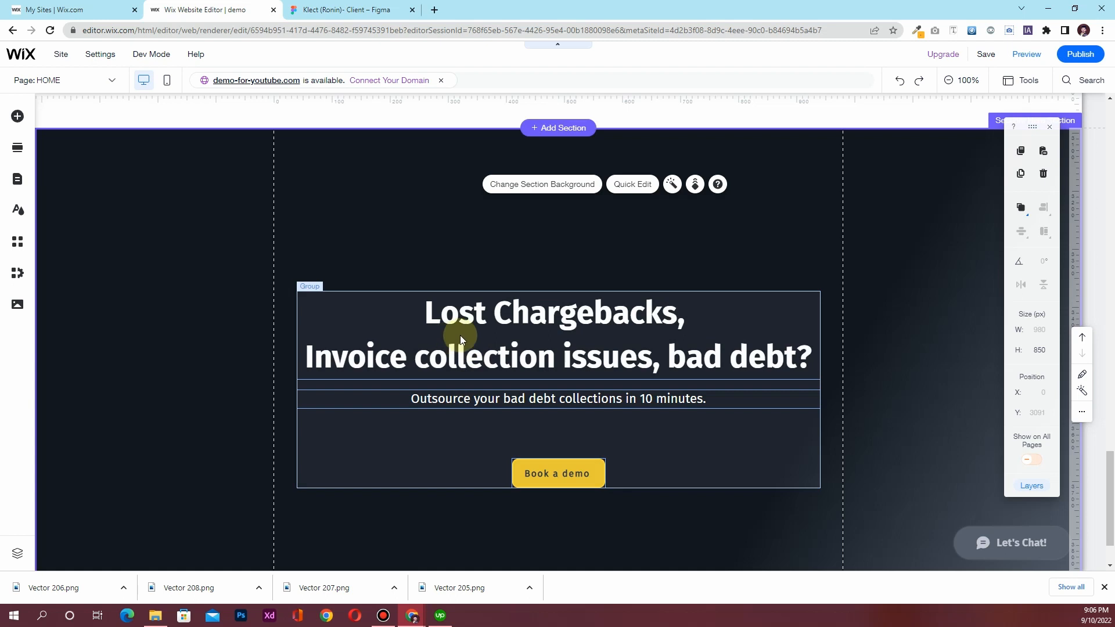
# Compare with the Figma design and delete the pasted section's headline group
pyautogui.click(342, 8)
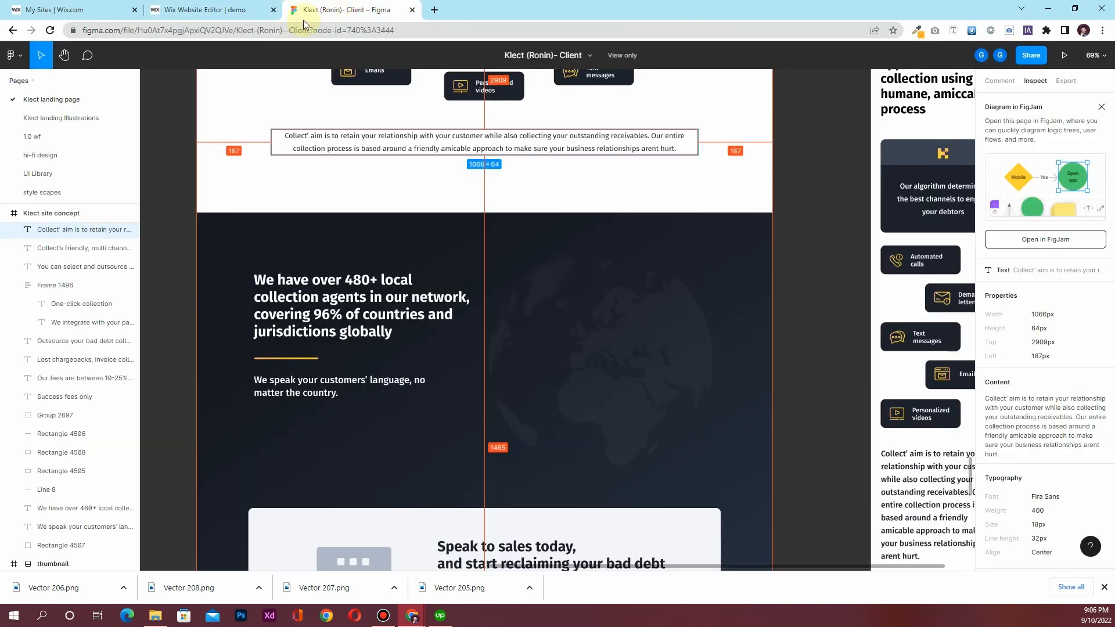
pyautogui.click(219, 9)
pyautogui.click(512, 318)
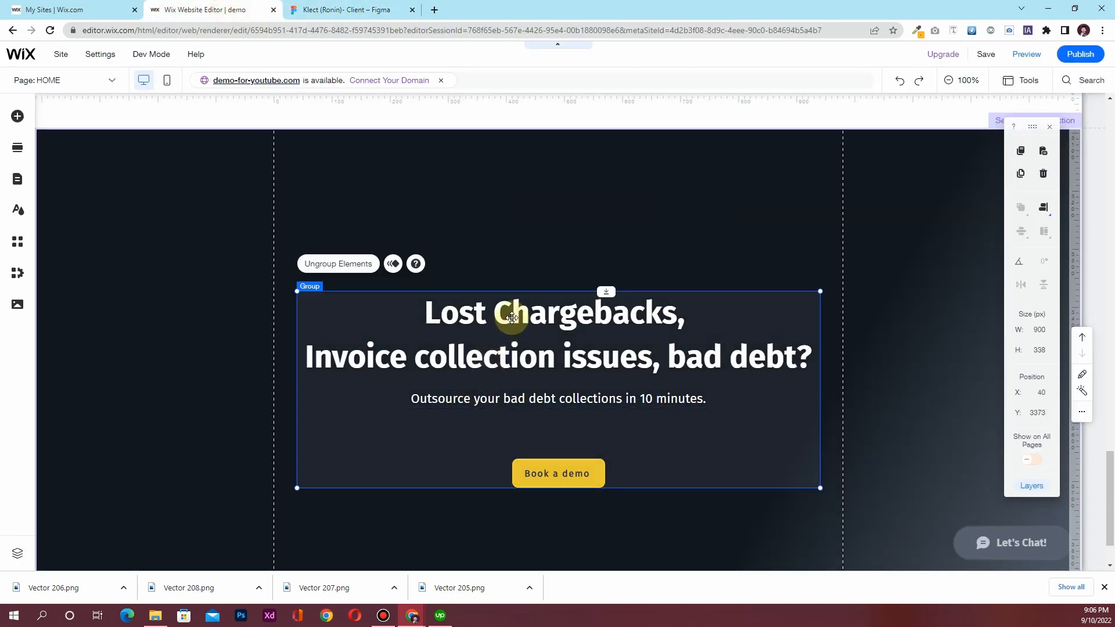
pyautogui.click(348, 10)
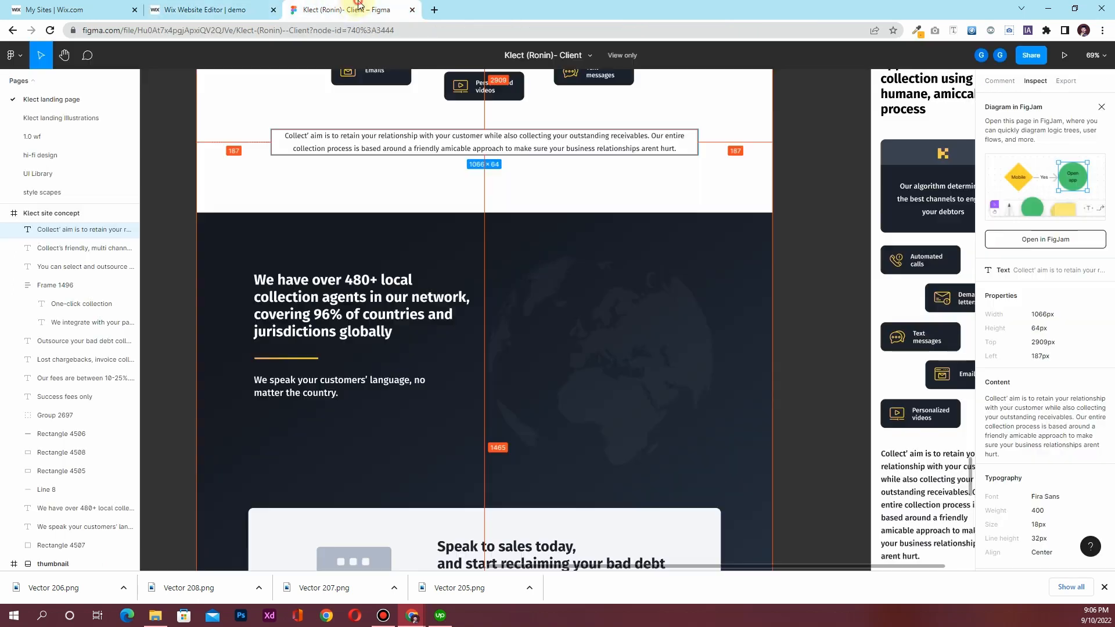
pyautogui.click(221, 10)
pyautogui.click(499, 323)
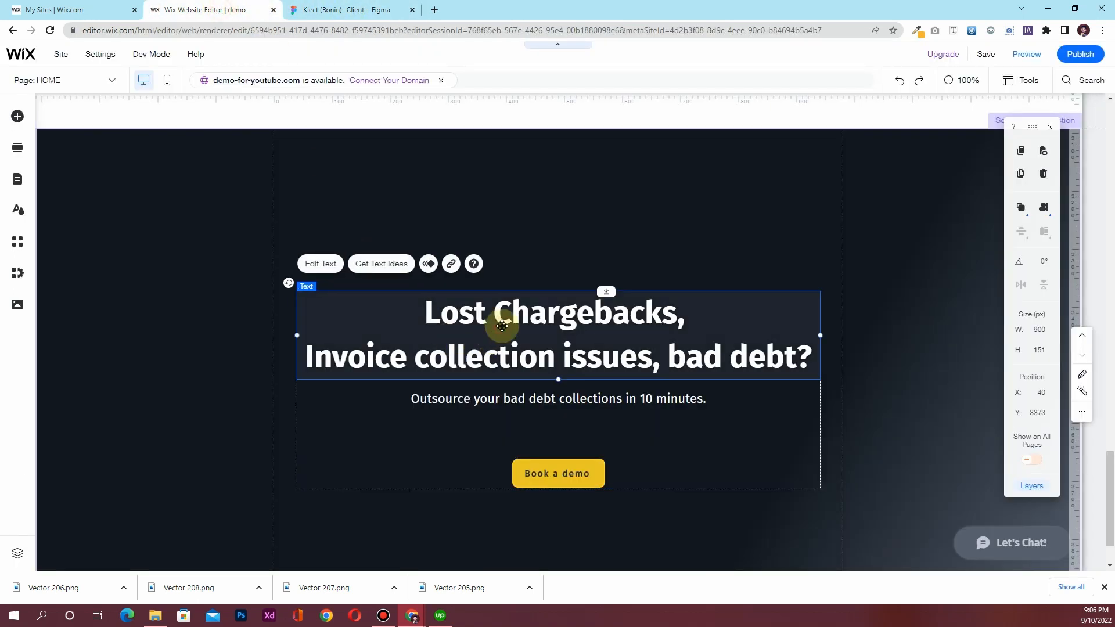
pyautogui.click(517, 353)
pyautogui.click(517, 401)
pyautogui.press('Delete')
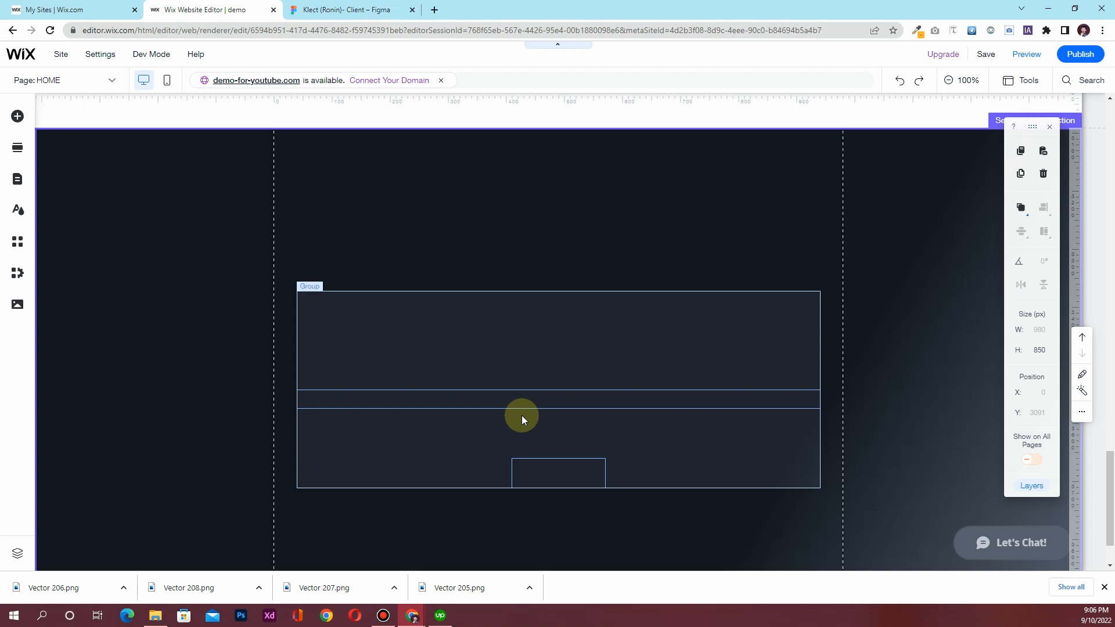
# Duplicate the One-Click Collection text group and drag the copy into the lower dark section's left column
pyautogui.scroll(5, 381, 415)
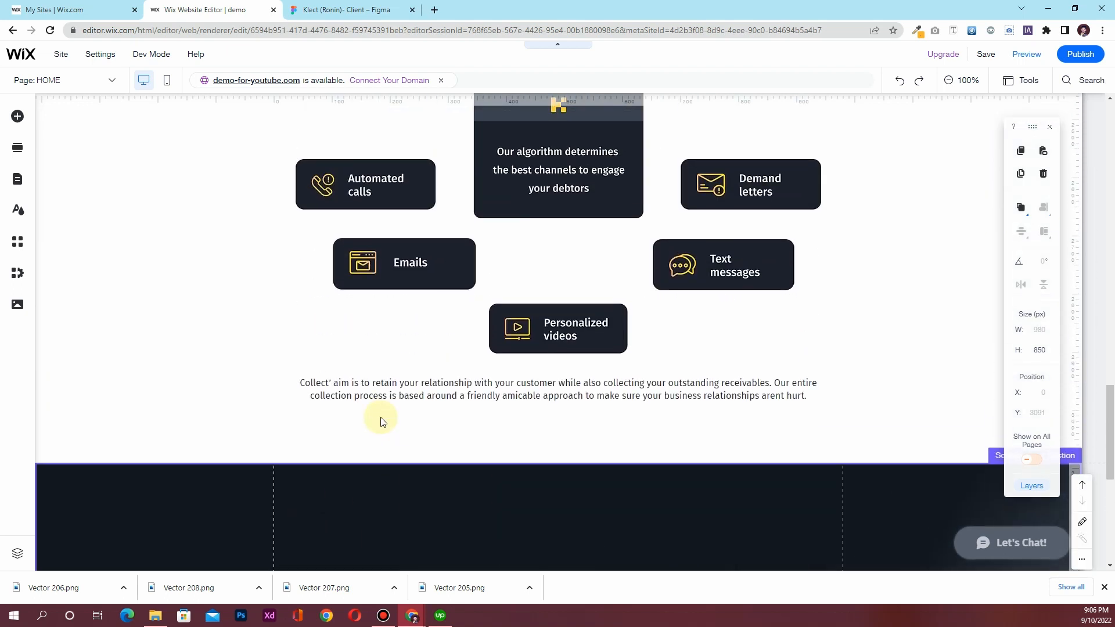
pyautogui.scroll(-6, 381, 415)
pyautogui.scroll(20, 379, 413)
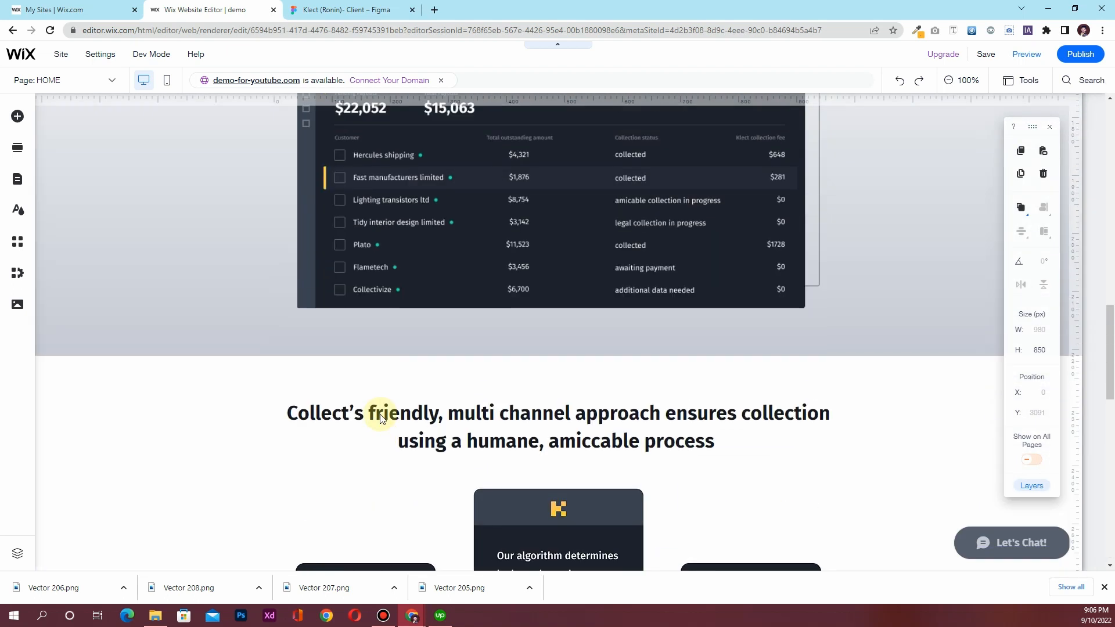
pyautogui.scroll(-2, 381, 418)
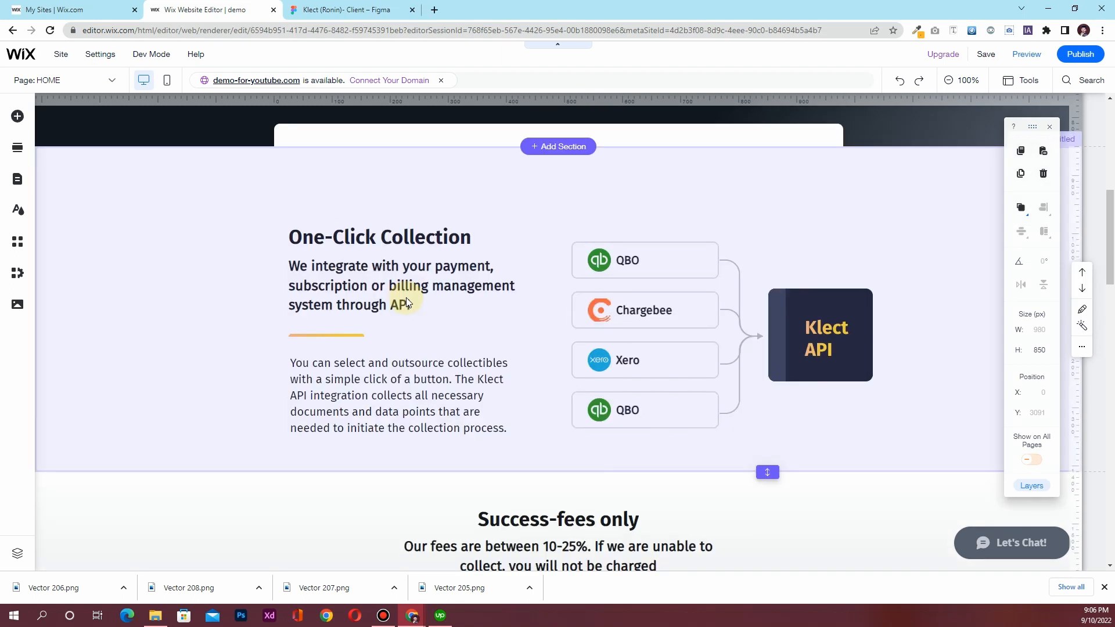
pyautogui.click(392, 231)
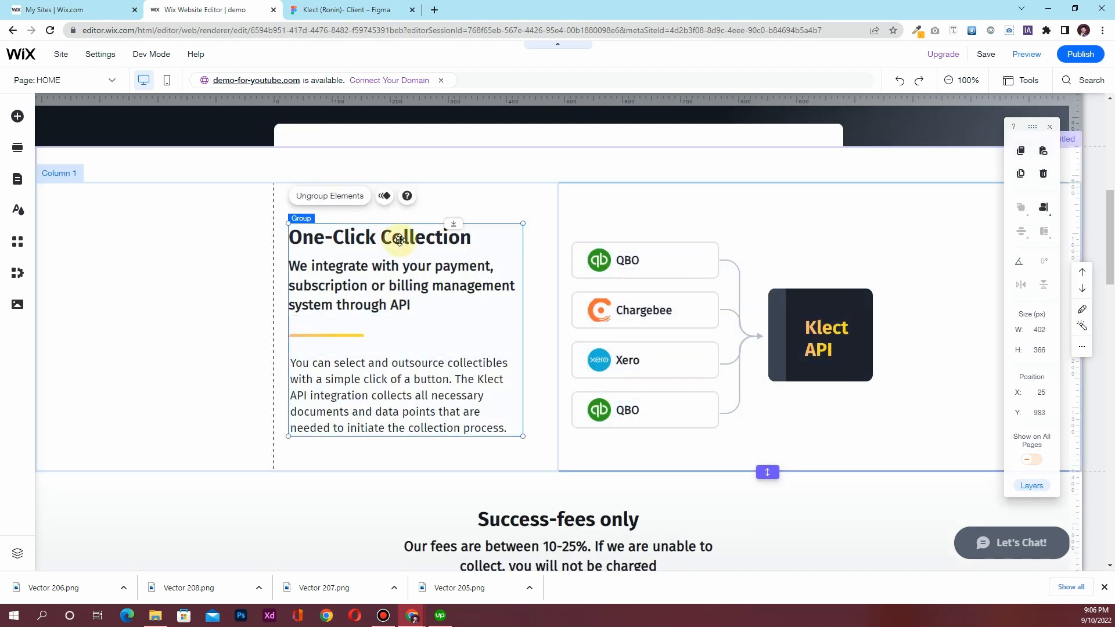
pyautogui.hotkey('ctrl', 'v')
pyautogui.moveTo(414, 301); pyautogui.dragTo(299, 313)
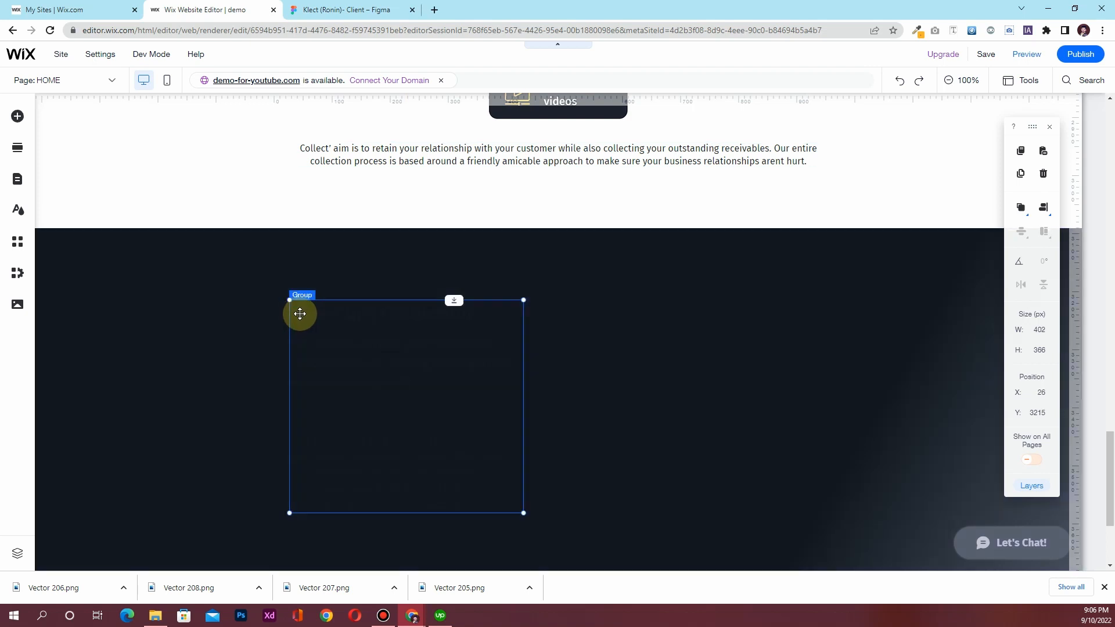
# Make the copied heading and the middle paragraph white
pyautogui.click(338, 310)
pyautogui.doubleClick(337, 310)
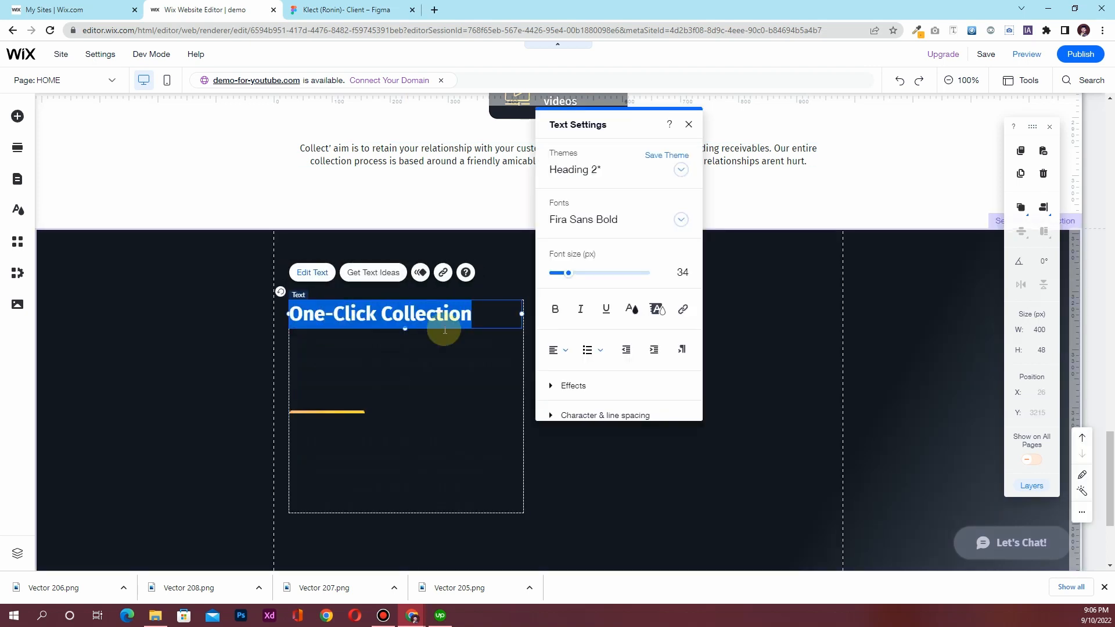
pyautogui.click(629, 309)
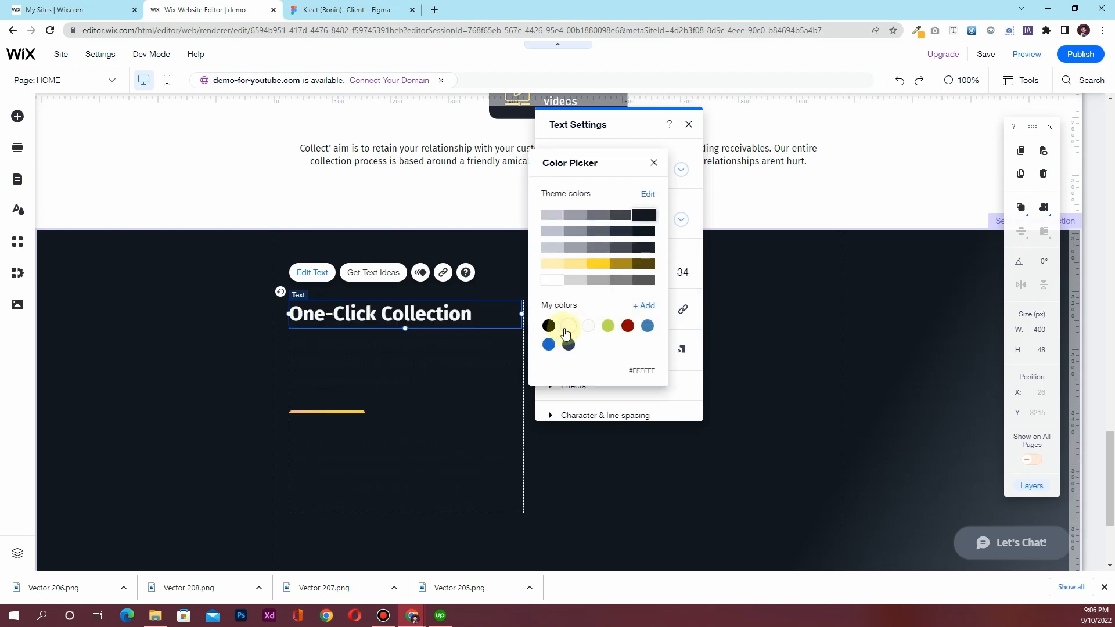
pyautogui.click(657, 165)
pyautogui.click(688, 125)
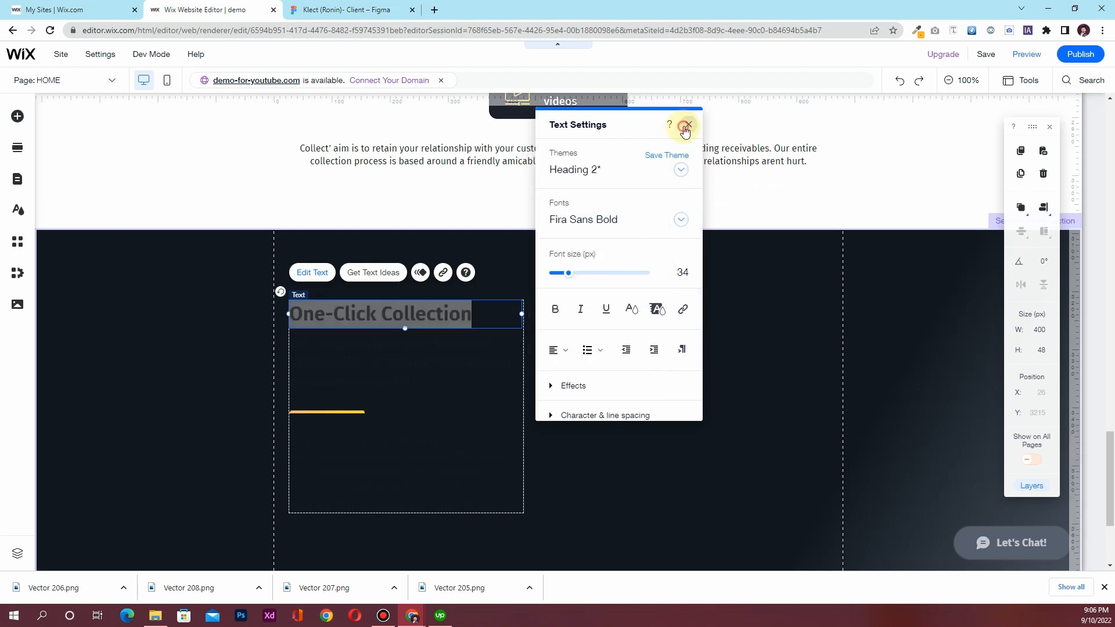
pyautogui.click(399, 368)
pyautogui.doubleClick(399, 368)
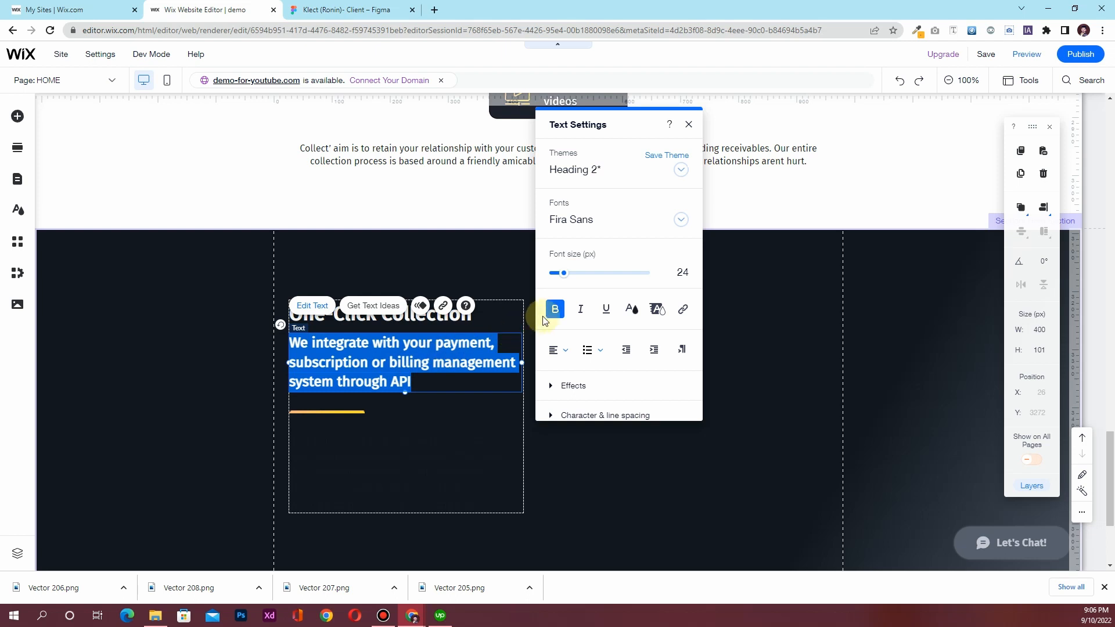
pyautogui.click(629, 309)
pyautogui.click(572, 325)
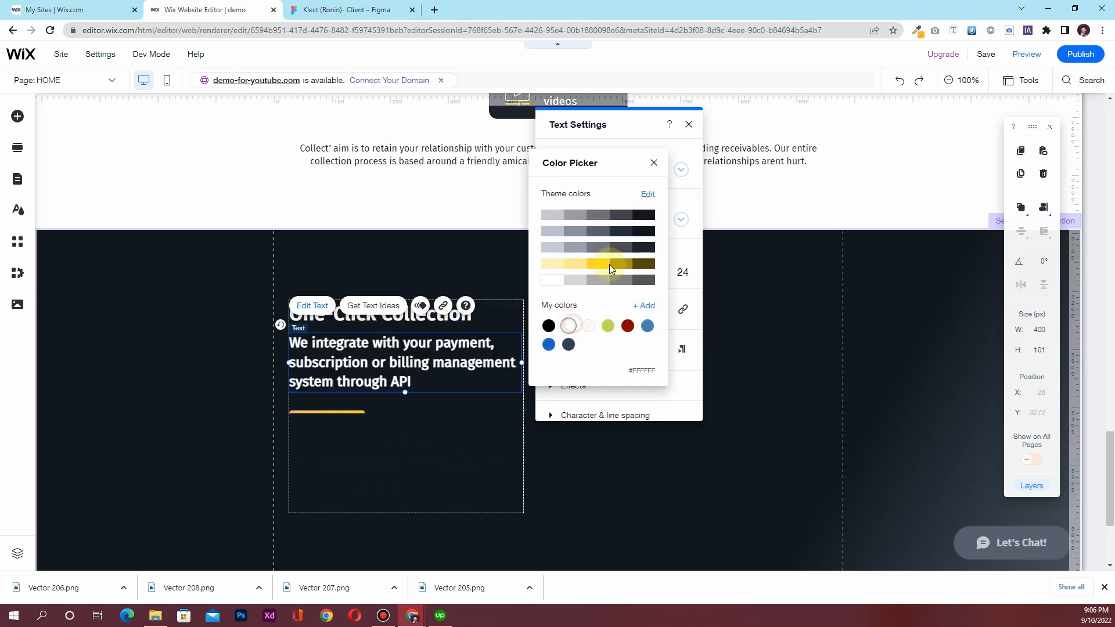
pyautogui.click(653, 163)
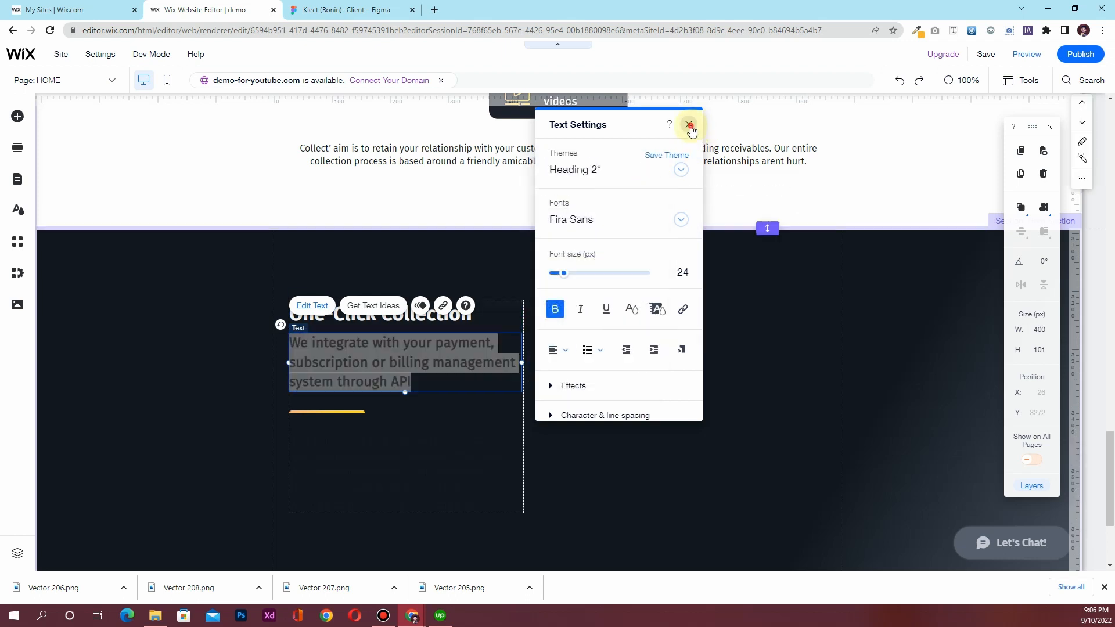
pyautogui.click(689, 126)
# Make the lower paragraph white, then select the 480+ collection agents heading in Figma
pyautogui.click(408, 465)
pyautogui.doubleClick(409, 465)
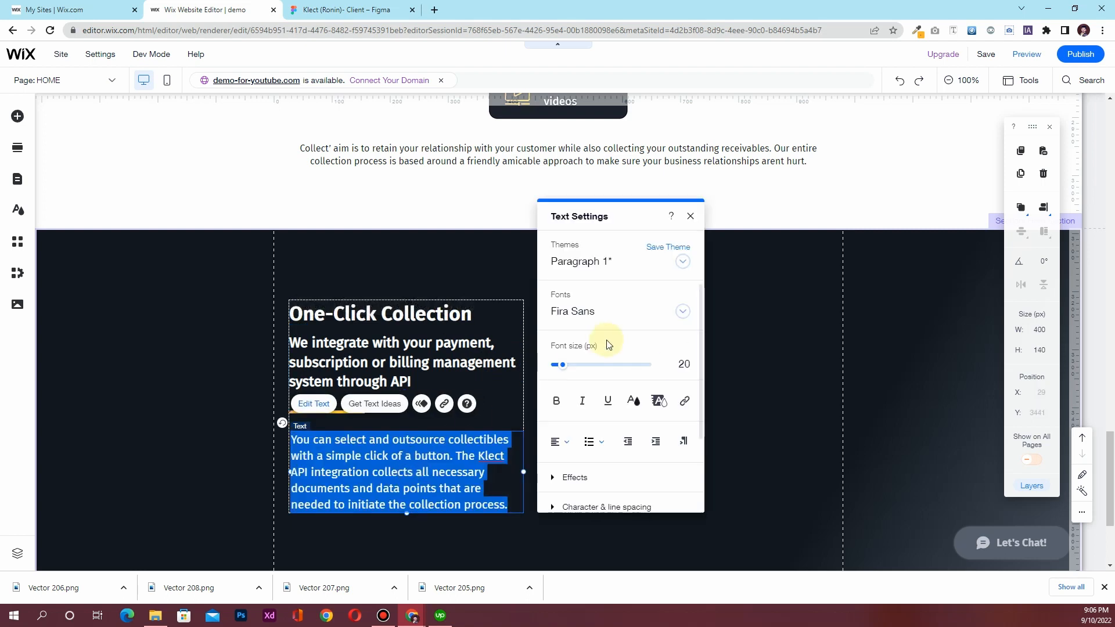
pyautogui.click(633, 400)
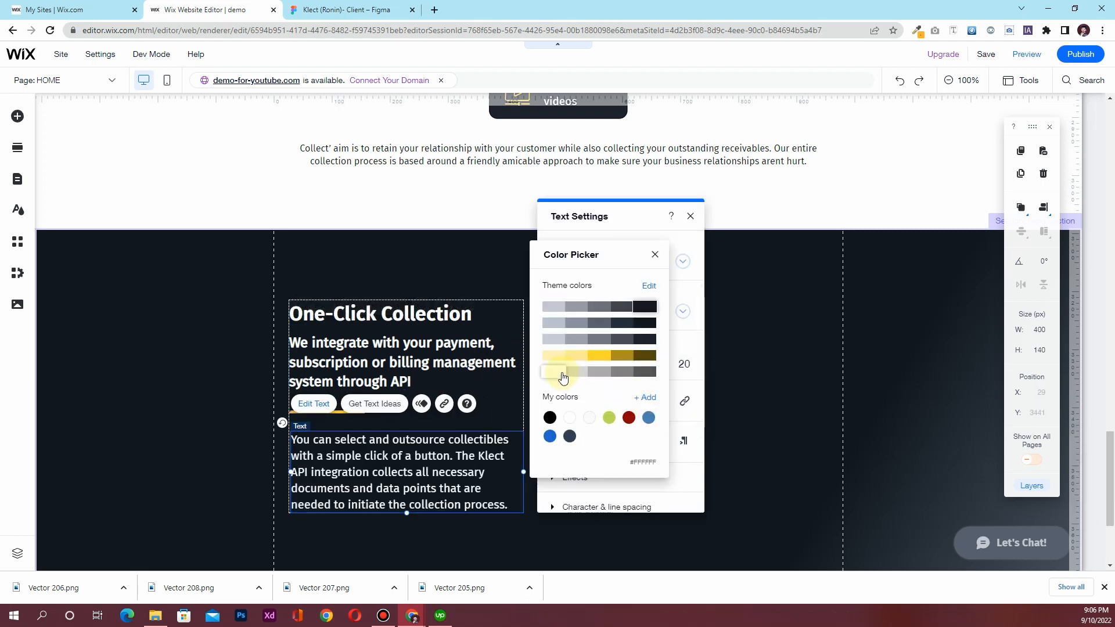
pyautogui.click(655, 254)
pyautogui.click(689, 216)
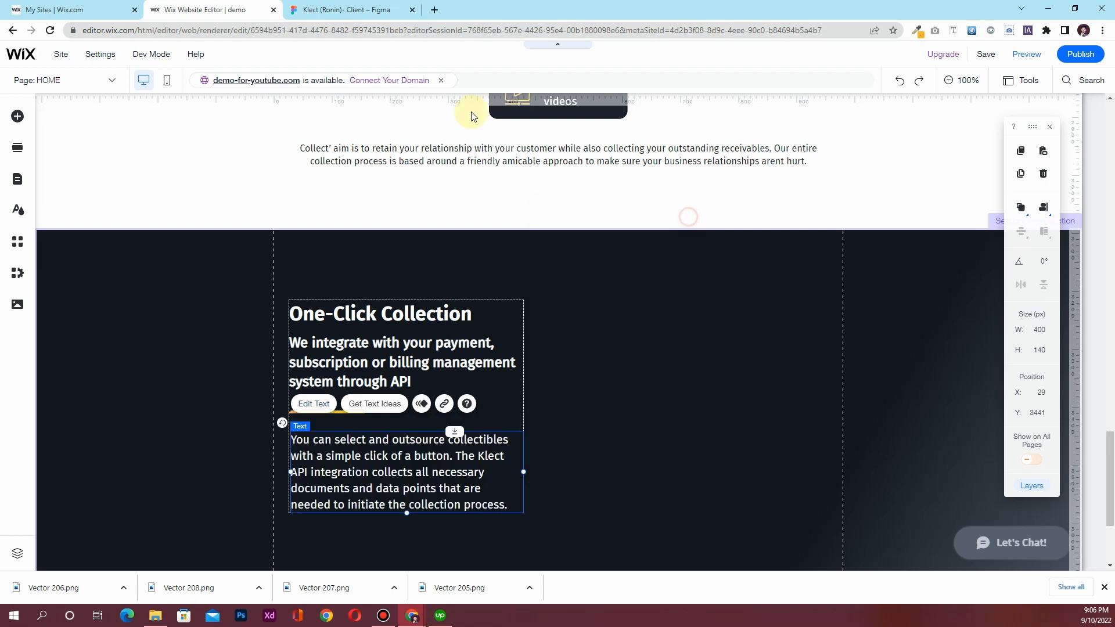
pyautogui.click(362, 13)
pyautogui.click(273, 293)
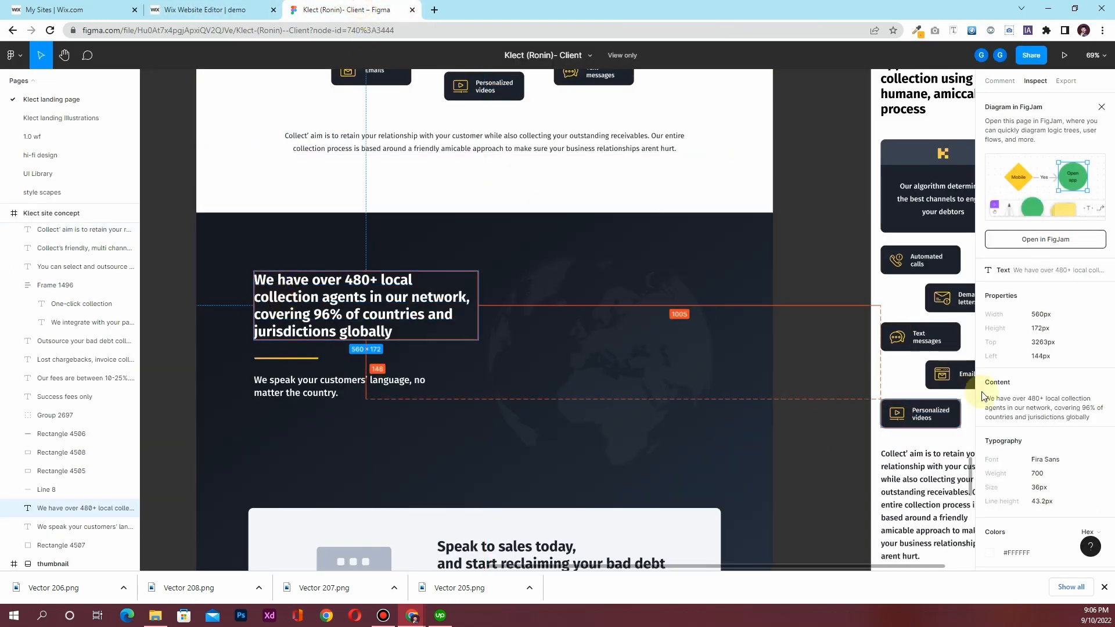
# Delete the One-Click Collection title, move the paragraph up and paste the 480+ collection agents heading into it
pyautogui.click(1100, 384)
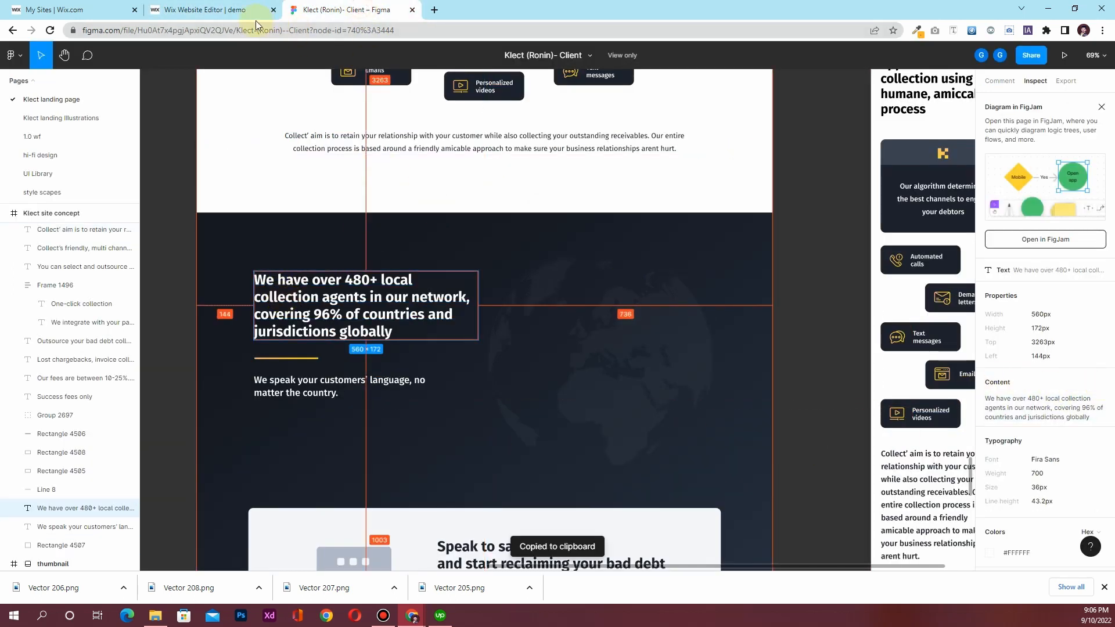
pyautogui.click(209, 10)
pyautogui.click(366, 361)
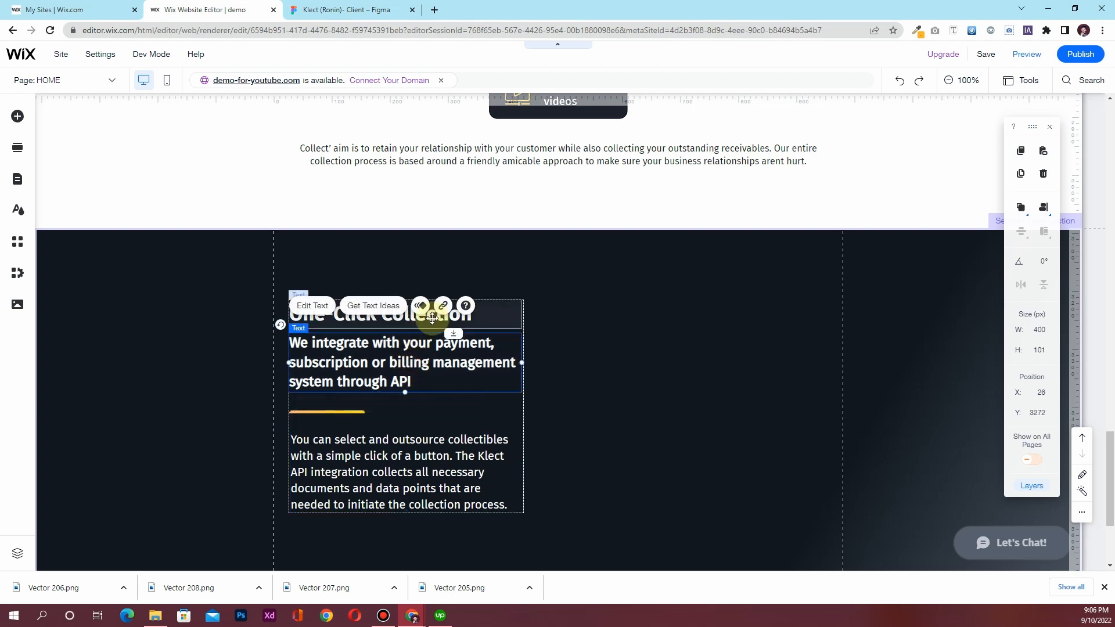
pyautogui.click(433, 316)
pyautogui.press('Delete')
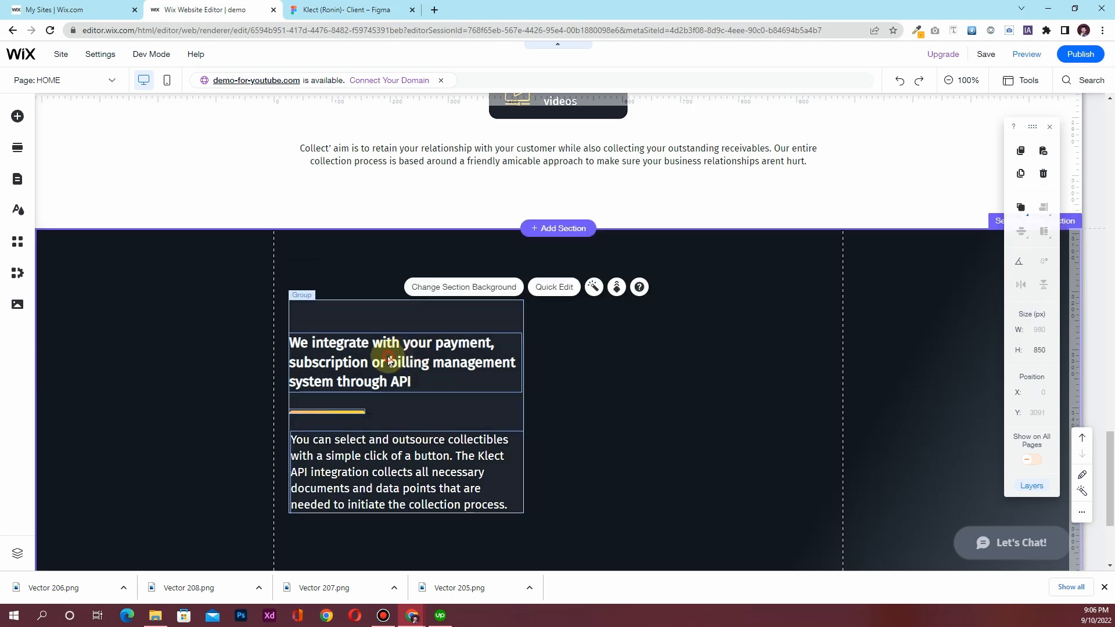
pyautogui.click(354, 360)
pyautogui.click(352, 361)
pyautogui.moveTo(353, 360); pyautogui.dragTo(350, 332)
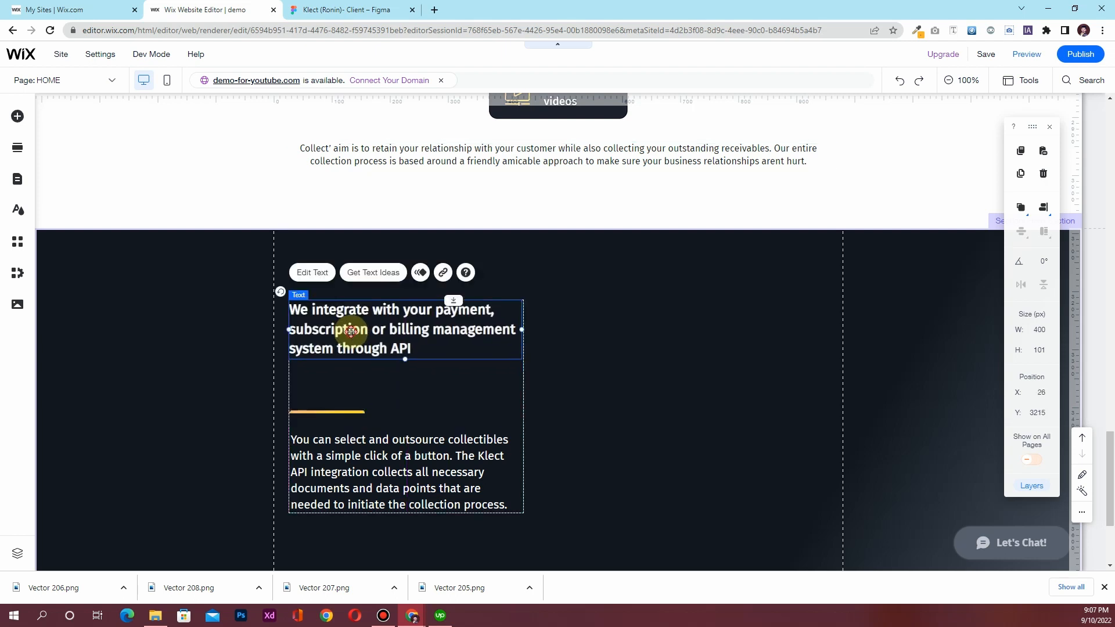
pyautogui.doubleClick(350, 331)
pyautogui.hotkey('ctrl', 'v')
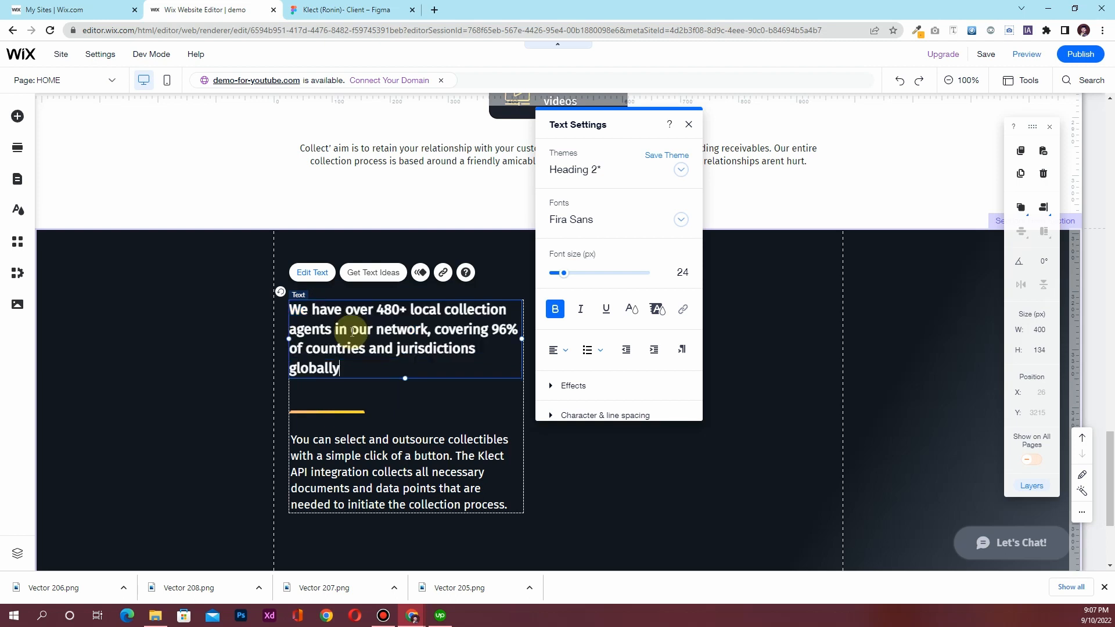
# Replace the lower paragraph with the 'We speak your customers' language' text copied from Figma
pyautogui.click(351, 10)
pyautogui.click(329, 386)
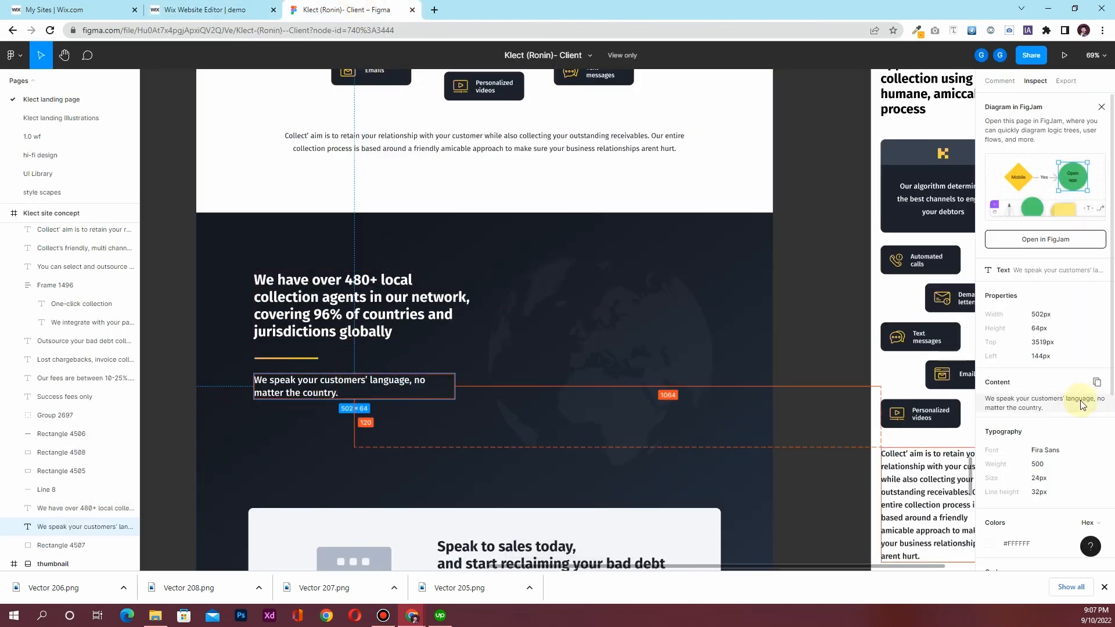
pyautogui.click(1094, 383)
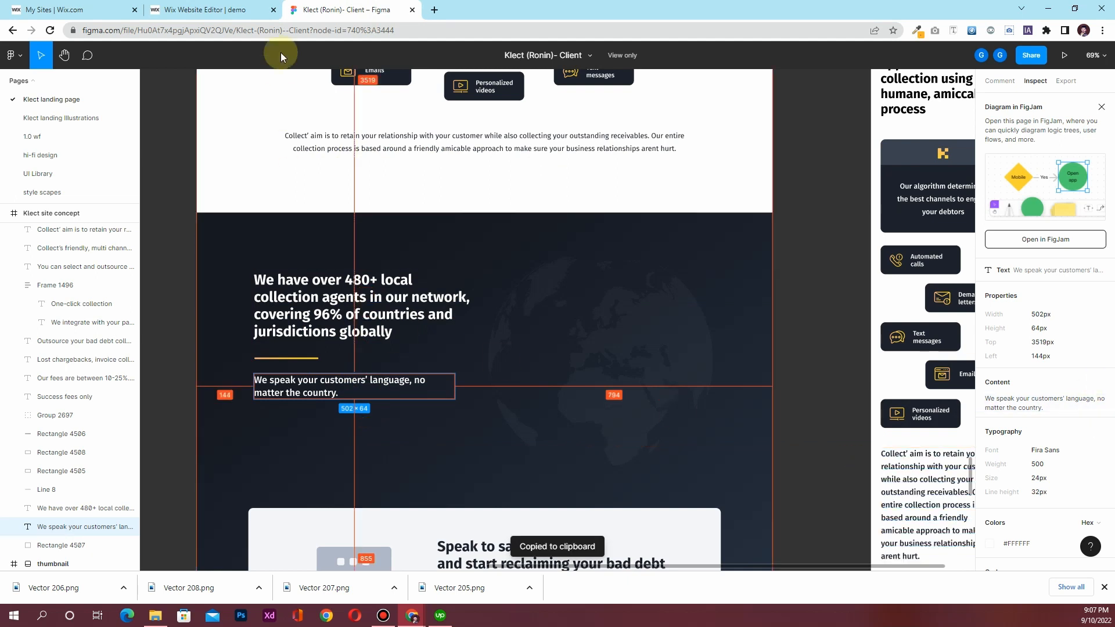
pyautogui.click(220, 10)
pyautogui.click(380, 454)
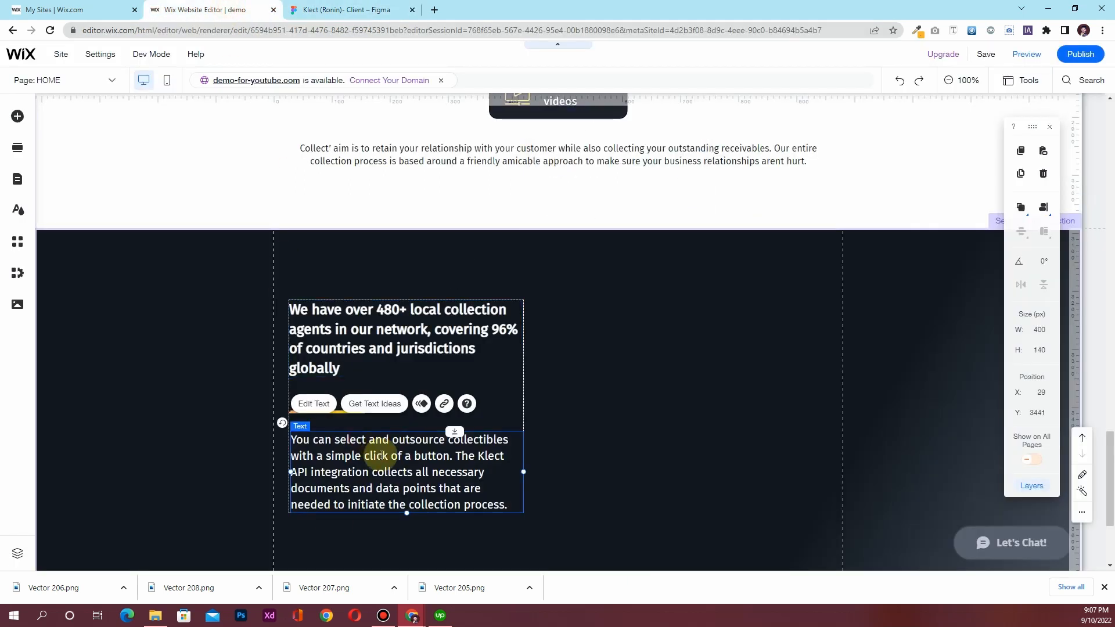
pyautogui.doubleClick(380, 455)
pyautogui.hotkey('ctrl', 'v')
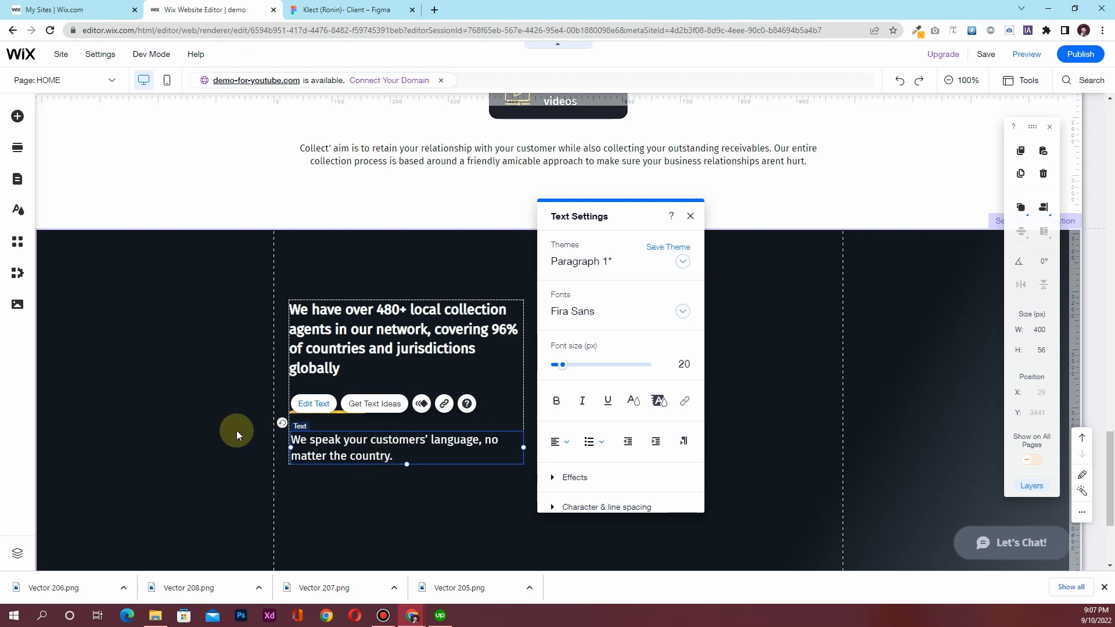
pyautogui.click(232, 430)
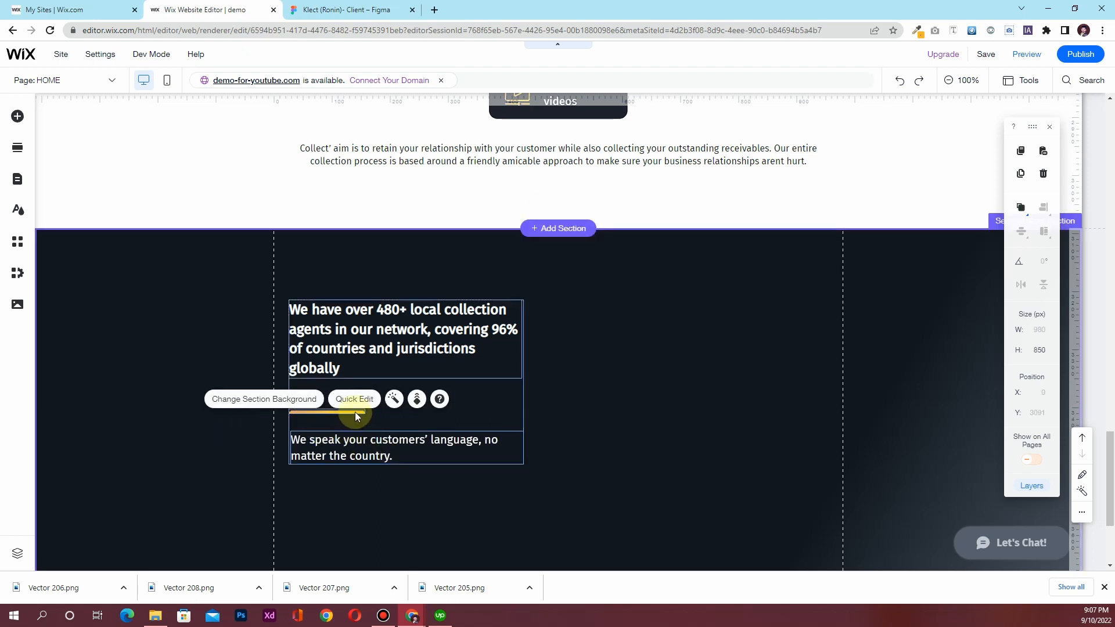
# Move the yellow divider up under the 480+ heading and the paragraph beneath it, then compare with Figma
pyautogui.click(350, 410)
pyautogui.click(338, 412)
pyautogui.moveTo(338, 411); pyautogui.dragTo(338, 396)
pyautogui.click(343, 444)
pyautogui.moveTo(344, 446); pyautogui.dragTo(343, 435)
pyautogui.click(195, 437)
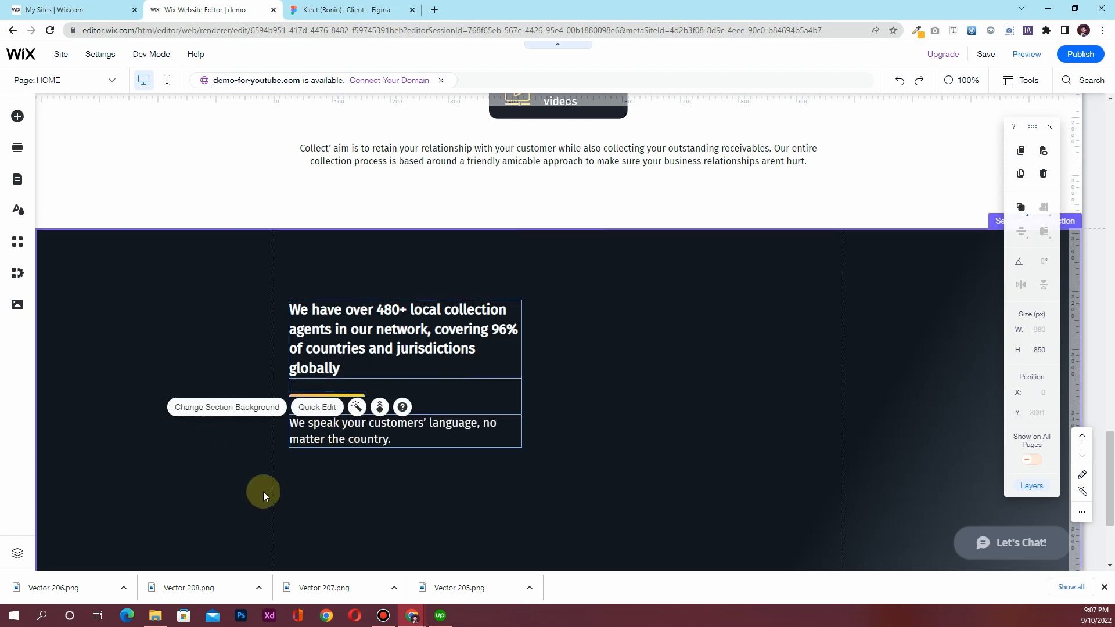
pyautogui.click(446, 516)
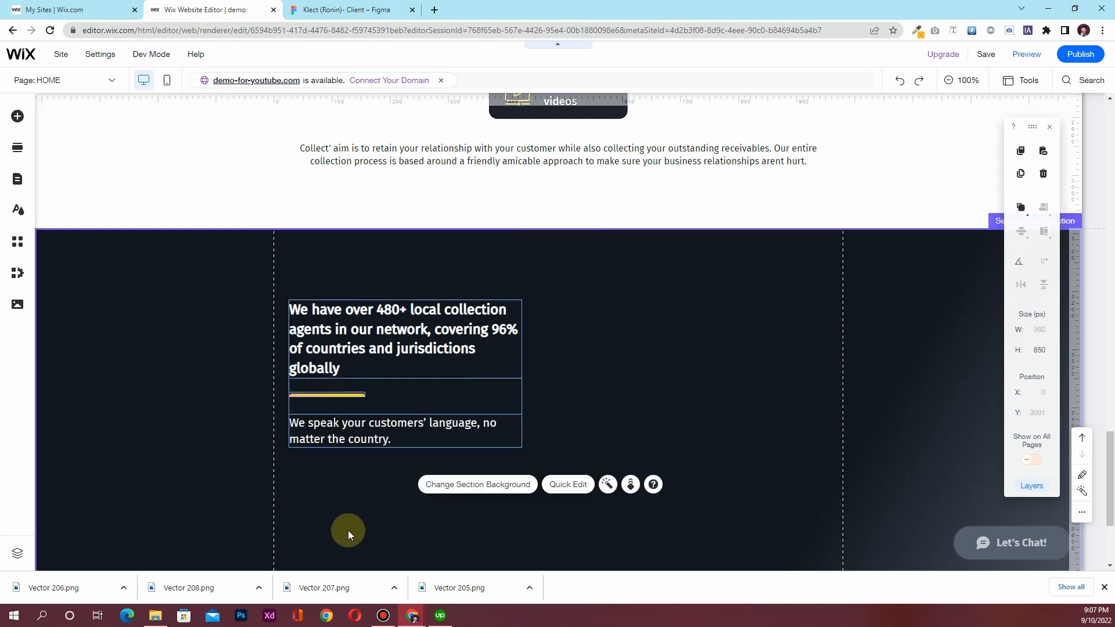
pyautogui.click(343, 10)
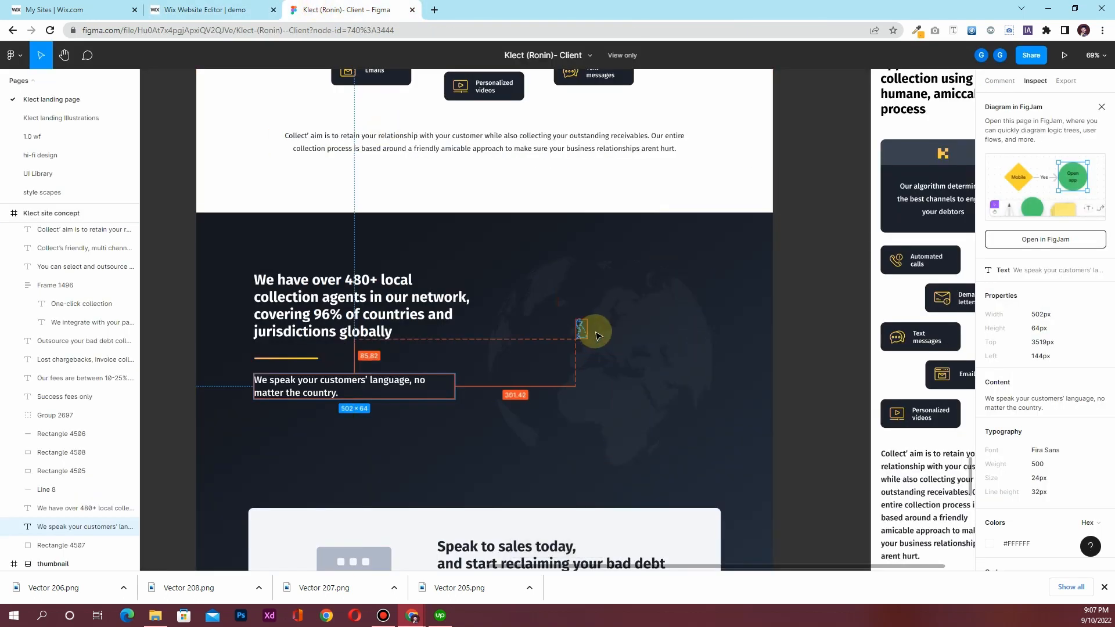
pyautogui.click(191, 9)
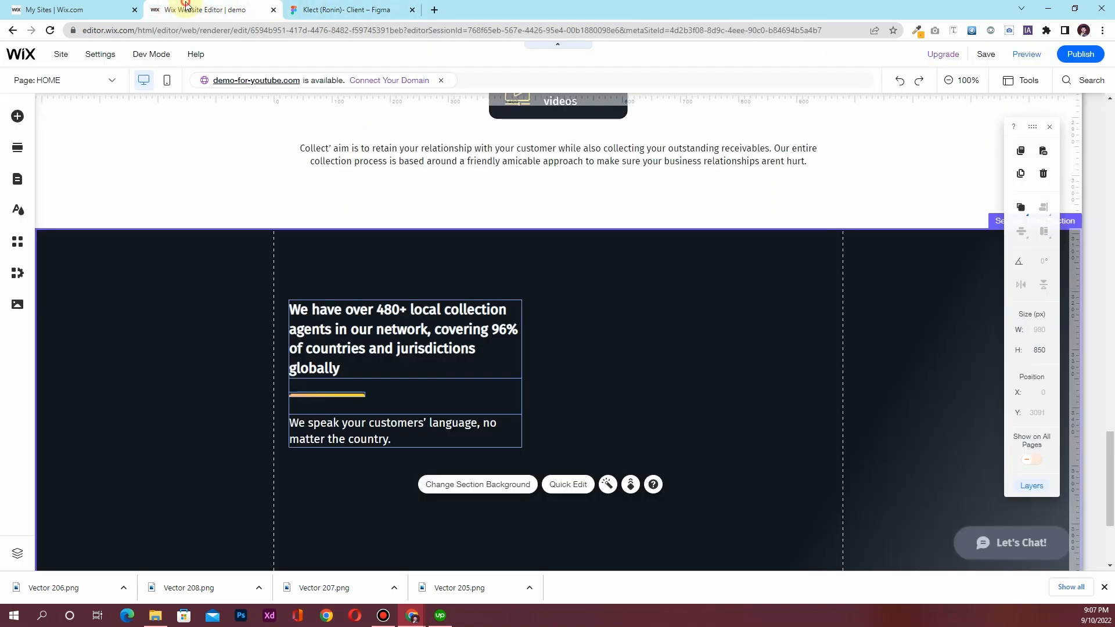
# Insert Frame.png from the site files and drag it right of the 480+ text
pyautogui.click(16, 304)
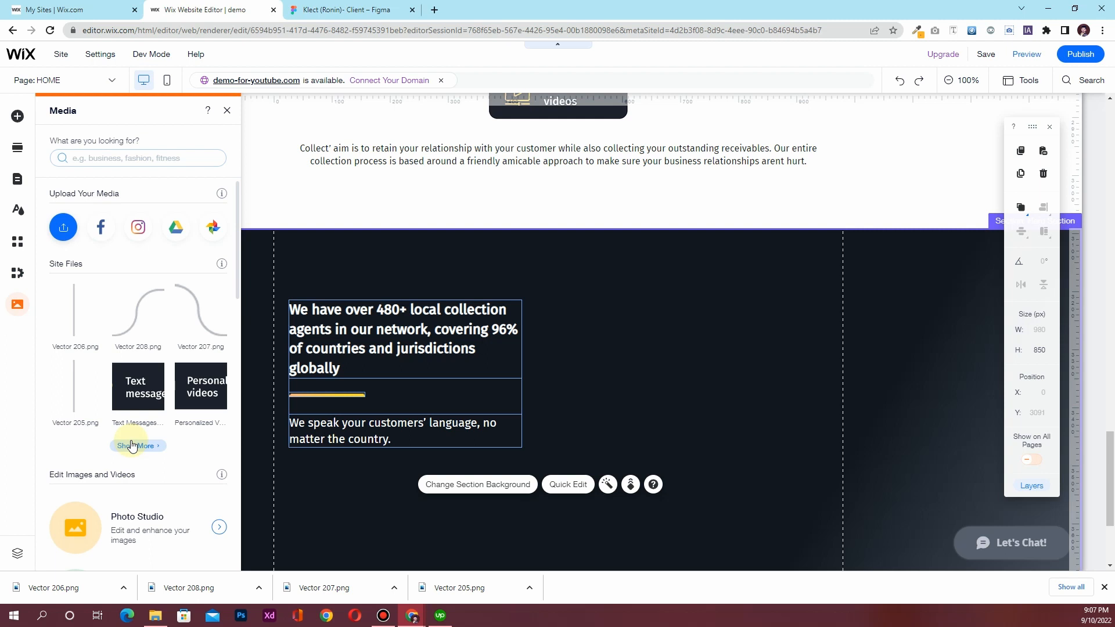
pyautogui.click(133, 446)
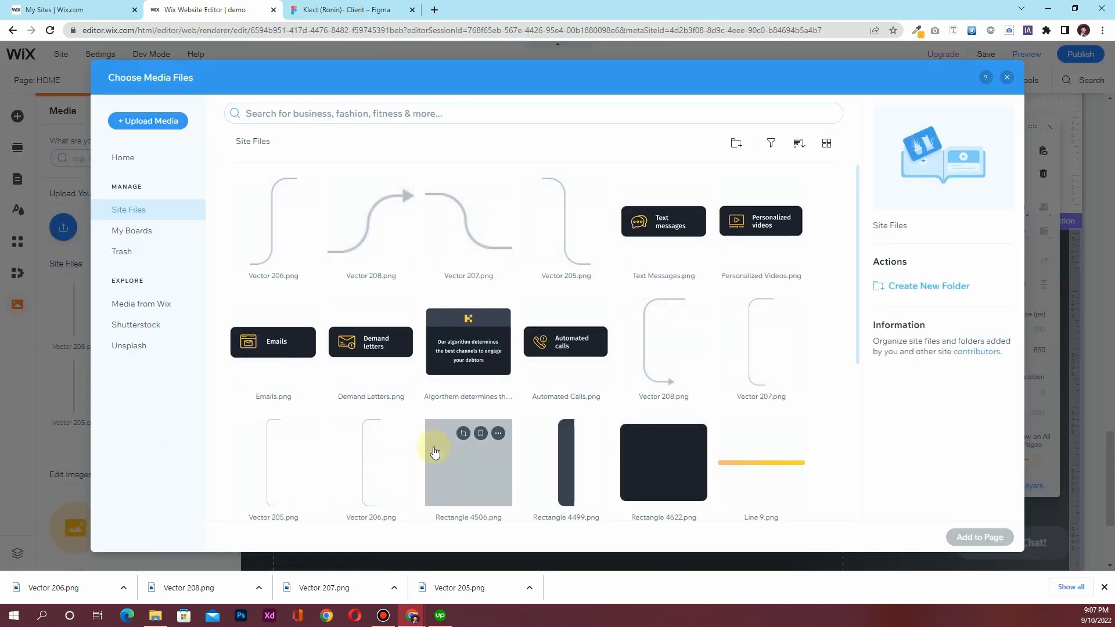
pyautogui.scroll(-5, 433, 459)
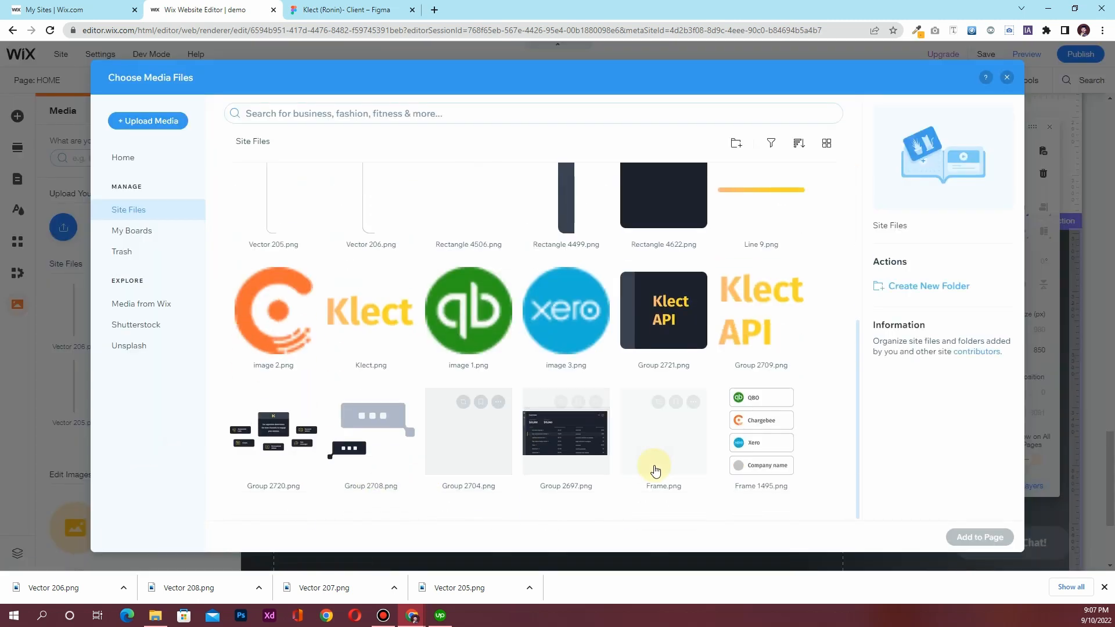
pyautogui.click(683, 461)
pyautogui.click(969, 535)
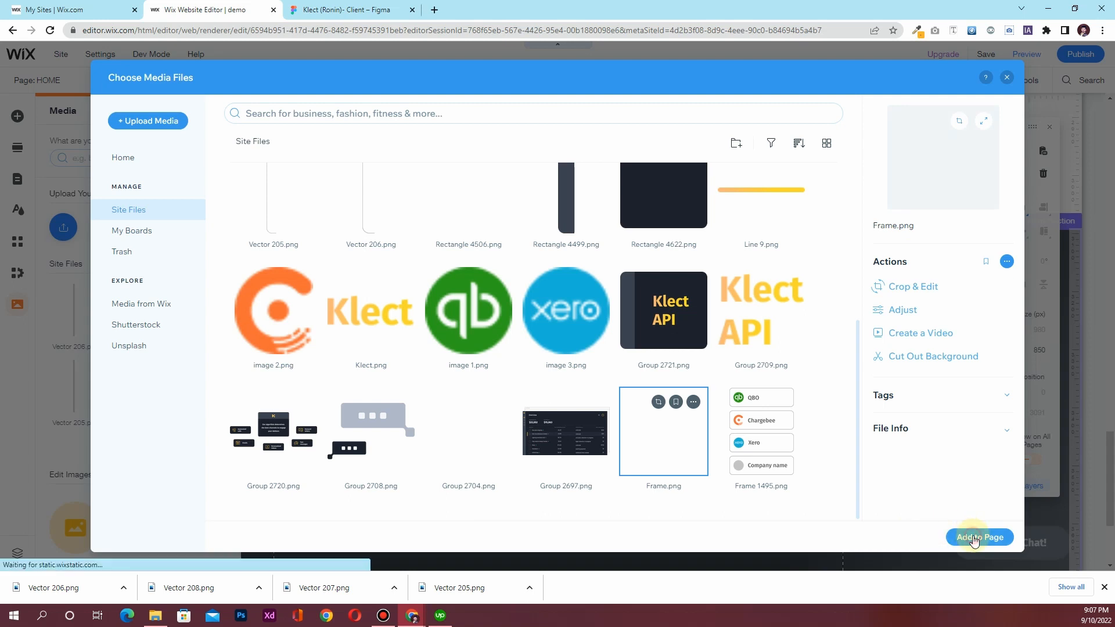
pyautogui.moveTo(666, 382); pyautogui.dragTo(754, 424)
# Set the globe image width to 480 px and nudge it into place beside the text
pyautogui.click(1039, 336)
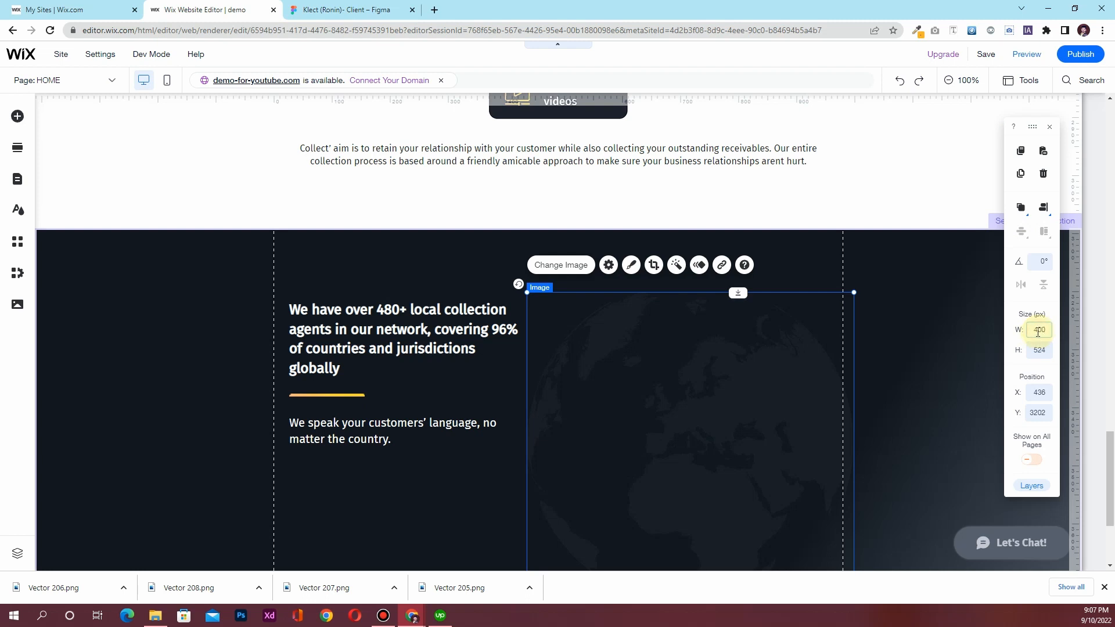
pyautogui.press('Return')
pyautogui.moveTo(695, 398); pyautogui.dragTo(752, 406)
pyautogui.click(1017, 341)
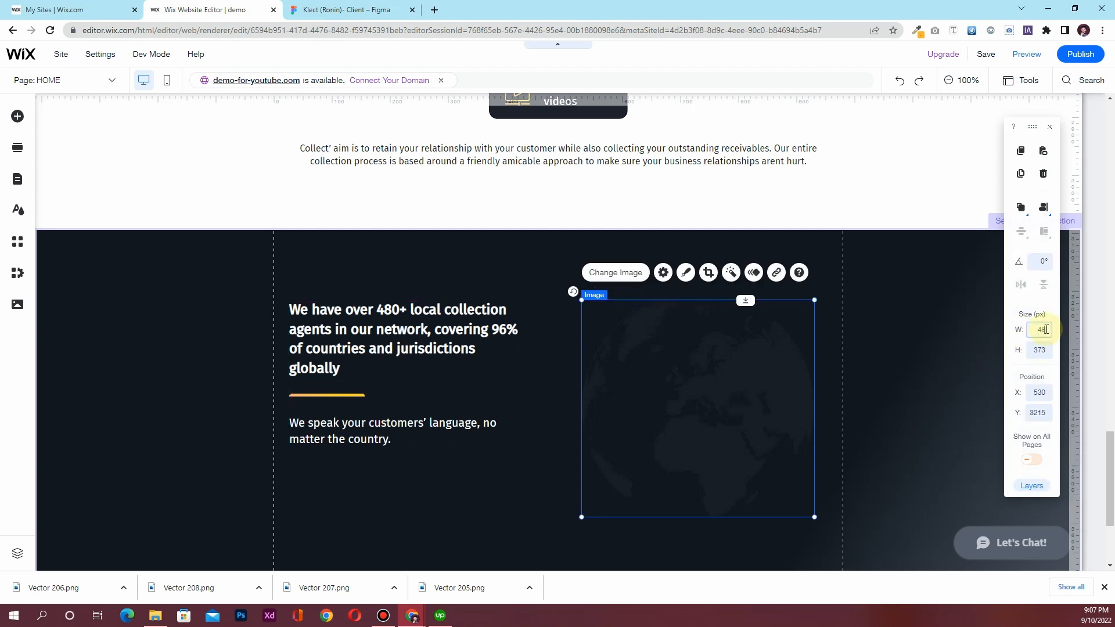
pyautogui.write('480')
pyautogui.click(748, 421)
pyautogui.moveTo(735, 418); pyautogui.dragTo(722, 395)
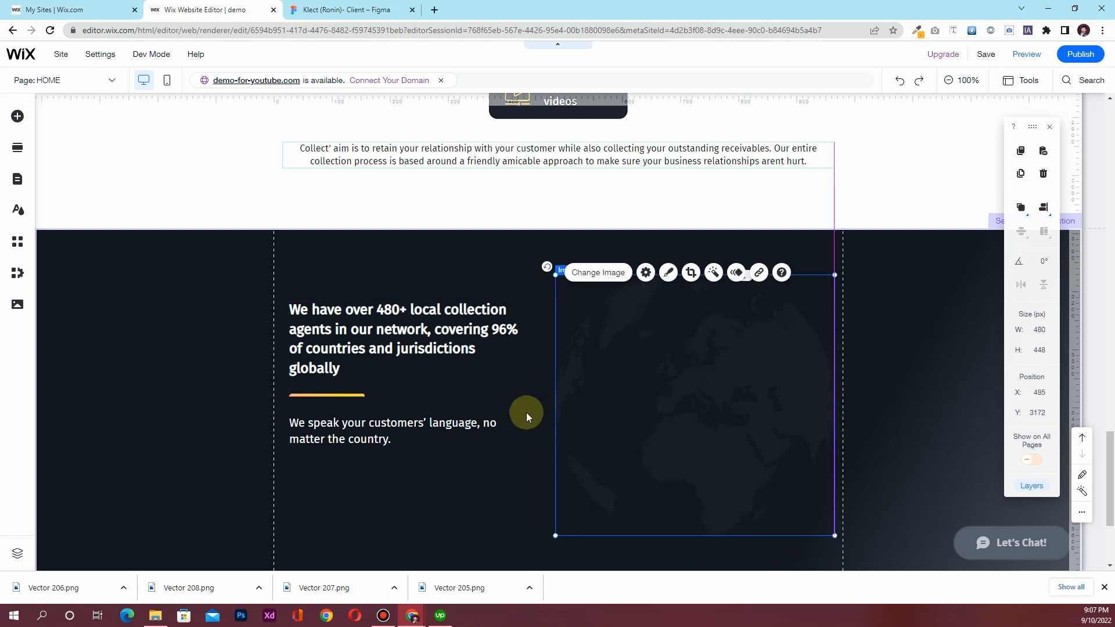
pyautogui.scroll(-3, 500, 461)
pyautogui.scroll(3, 461, 472)
pyautogui.scroll(-3, 461, 473)
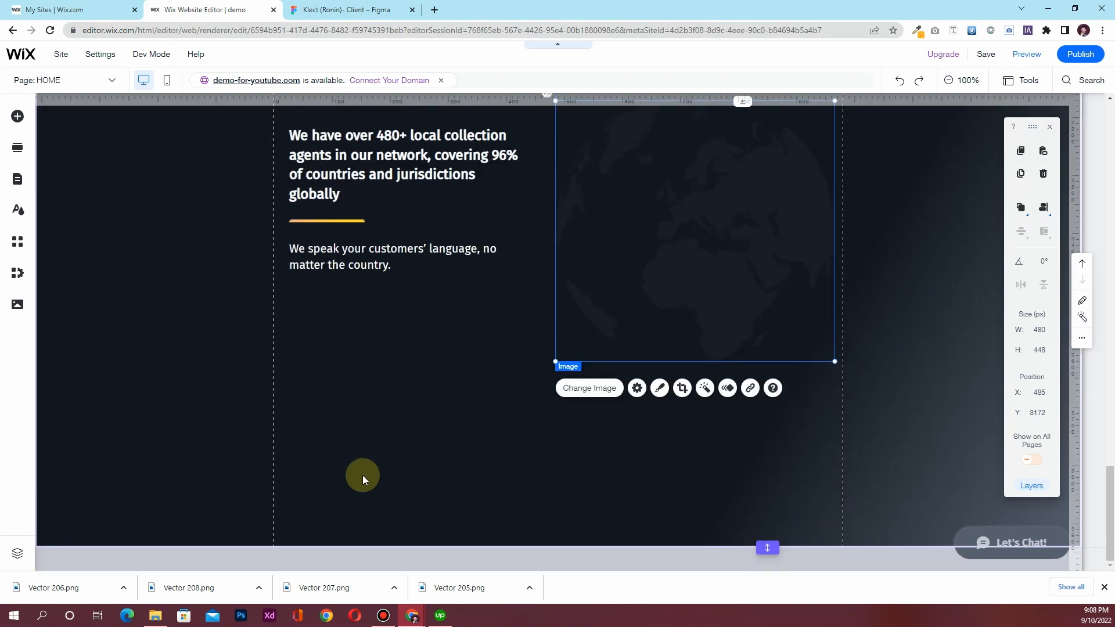
pyautogui.click(360, 10)
pyautogui.scroll(-4, 446, 405)
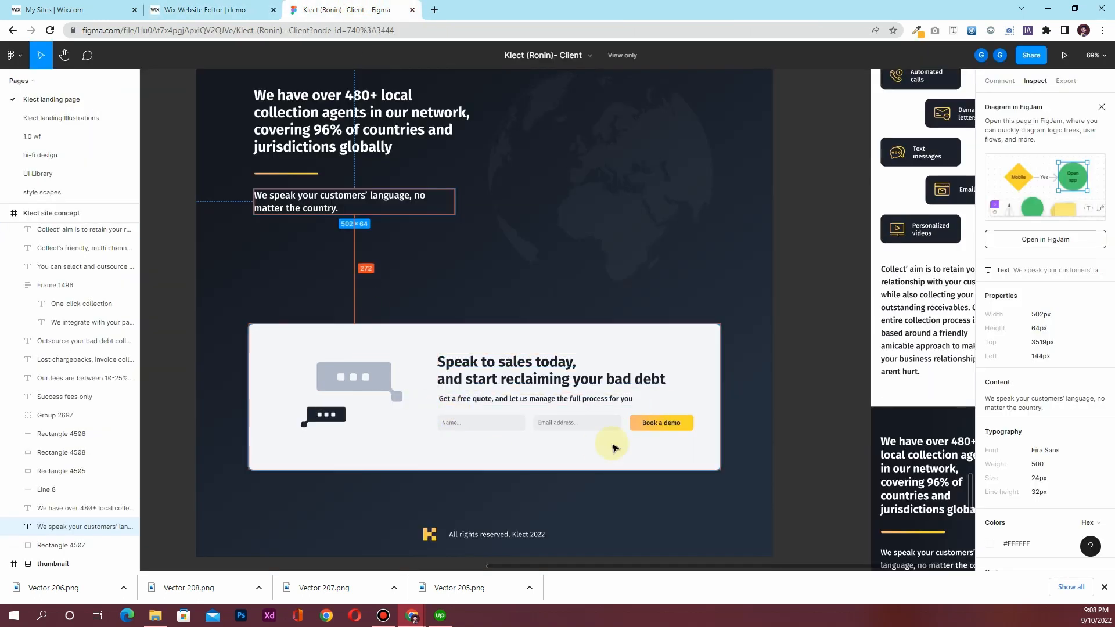
# Back in Wix, review the dark section and open the Add Elements (+) panel
pyautogui.click(226, 17)
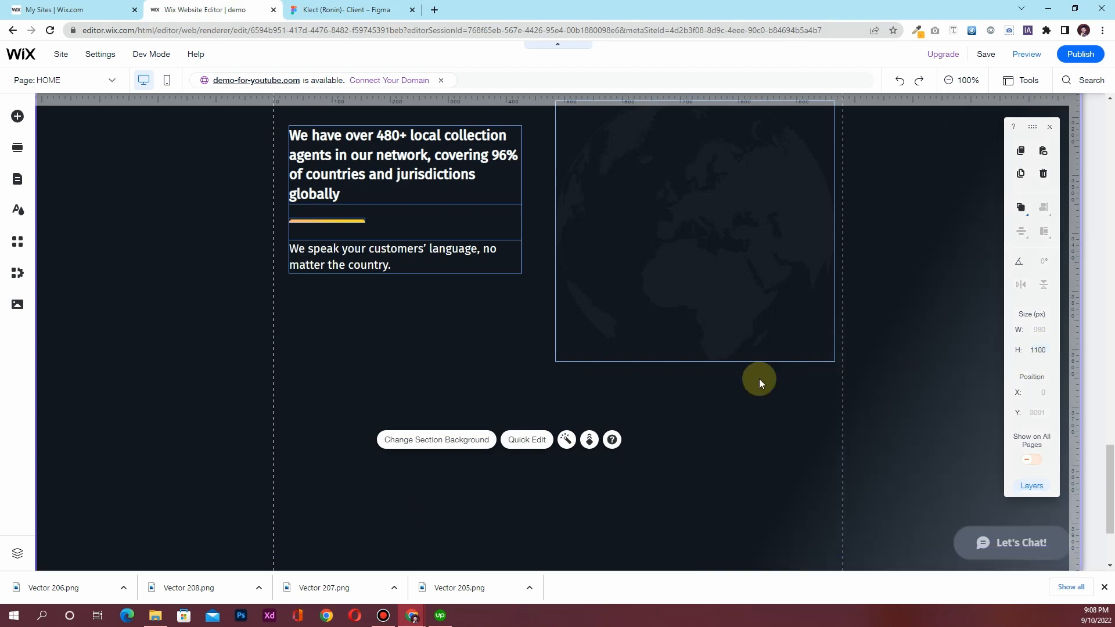
pyautogui.scroll(-2, 350, 408)
pyautogui.scroll(4, 350, 414)
pyautogui.scroll(-3, 351, 414)
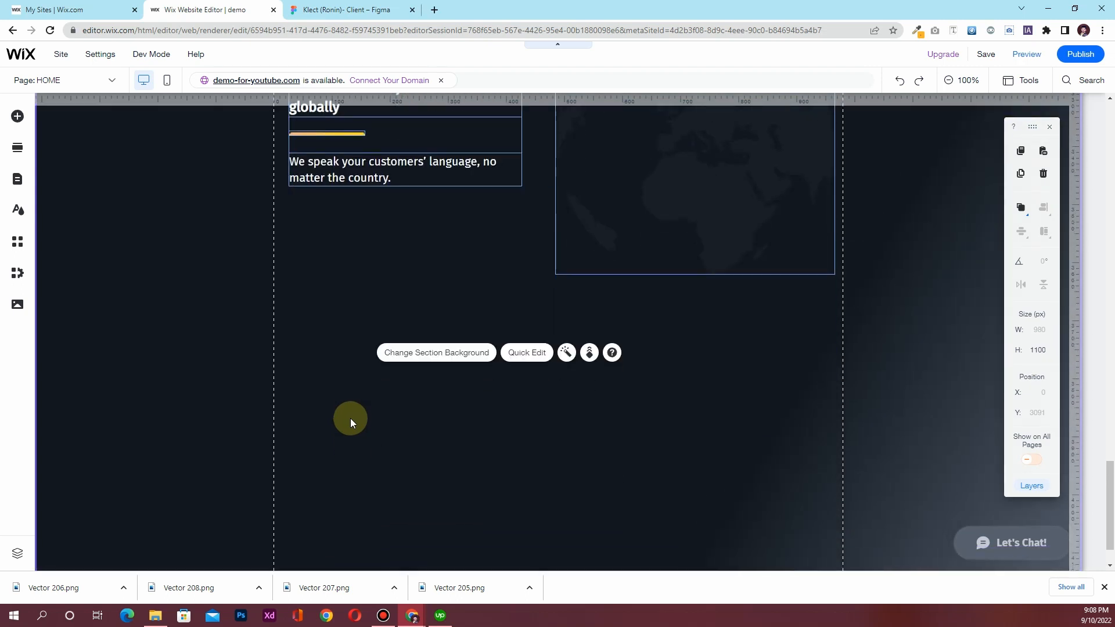
pyautogui.click(18, 118)
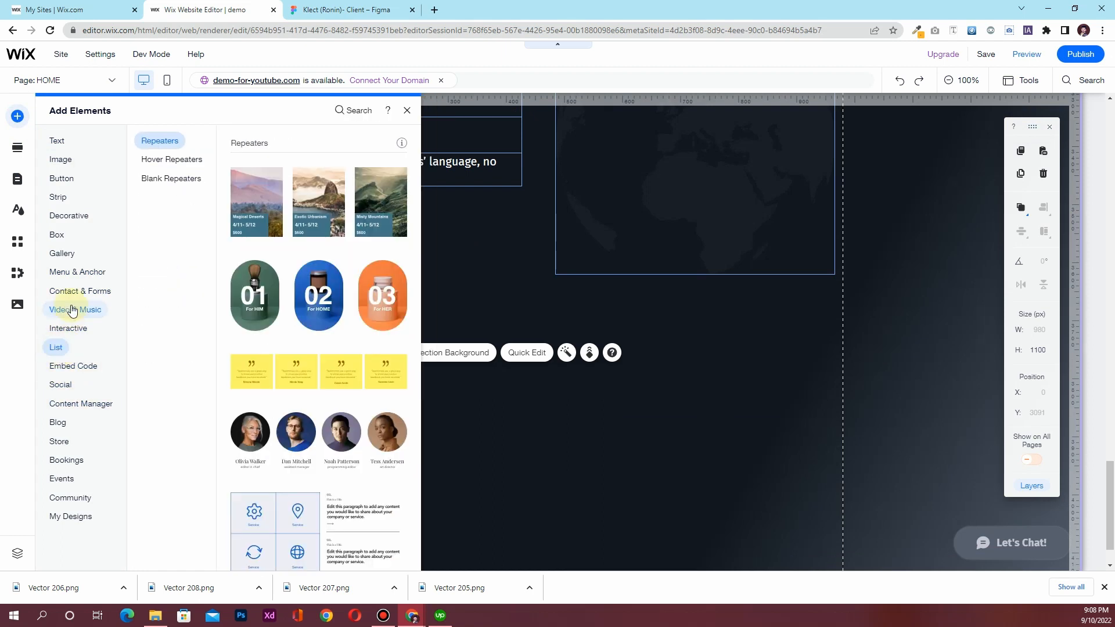
# Drag a container box below the 480+ text and give it a 900 px width
pyautogui.click(73, 310)
pyautogui.click(65, 240)
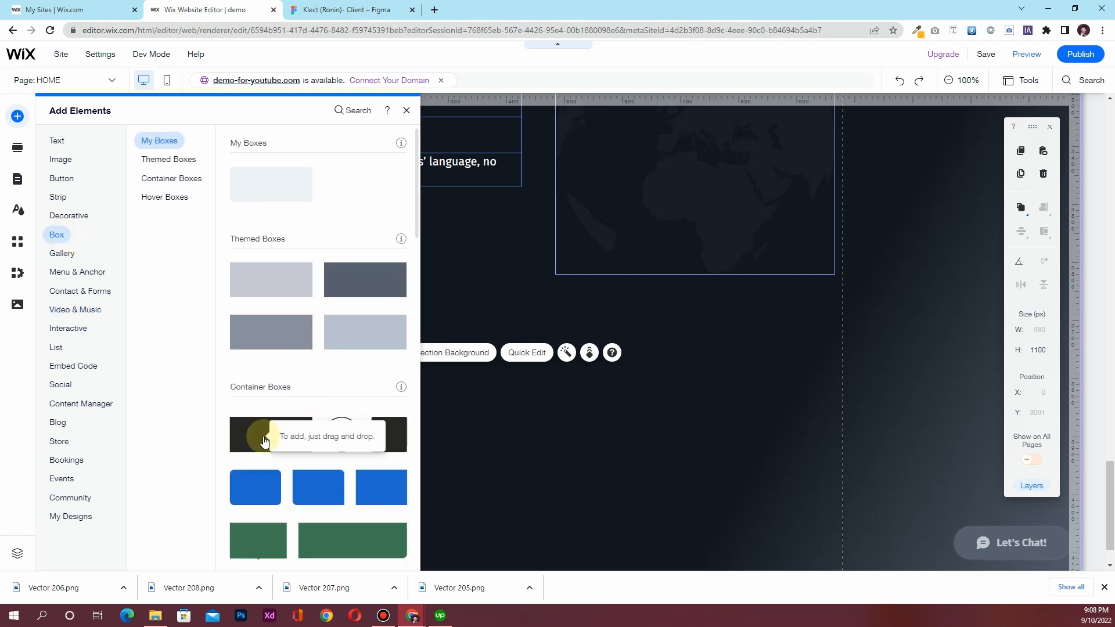
pyautogui.moveTo(260, 492); pyautogui.dragTo(544, 427)
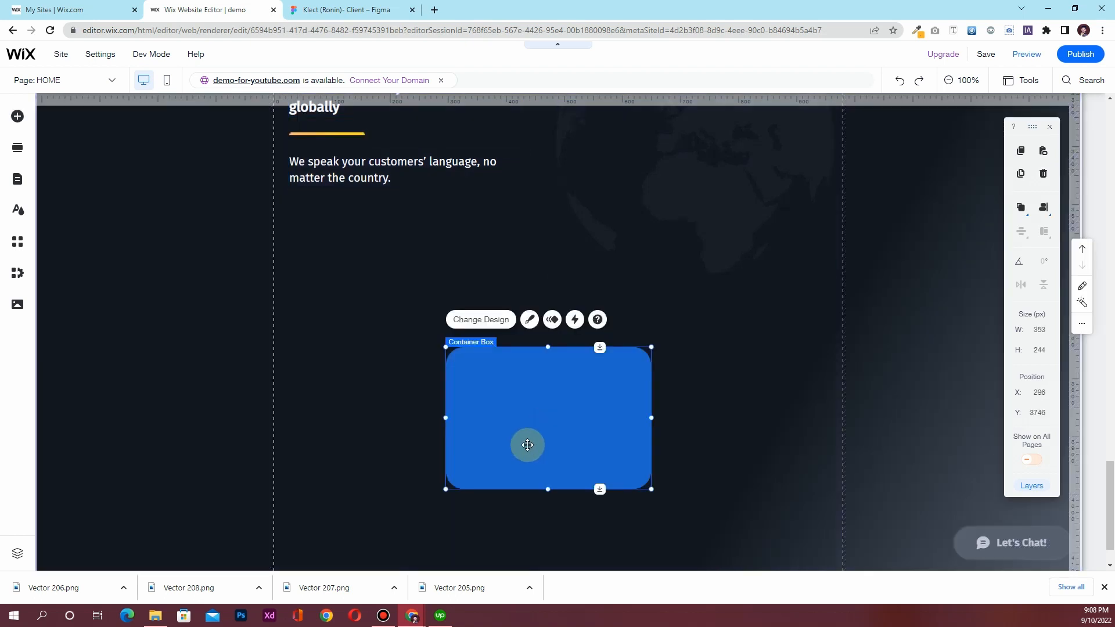
pyautogui.click(1037, 332)
pyautogui.write('900')
pyautogui.press('Return')
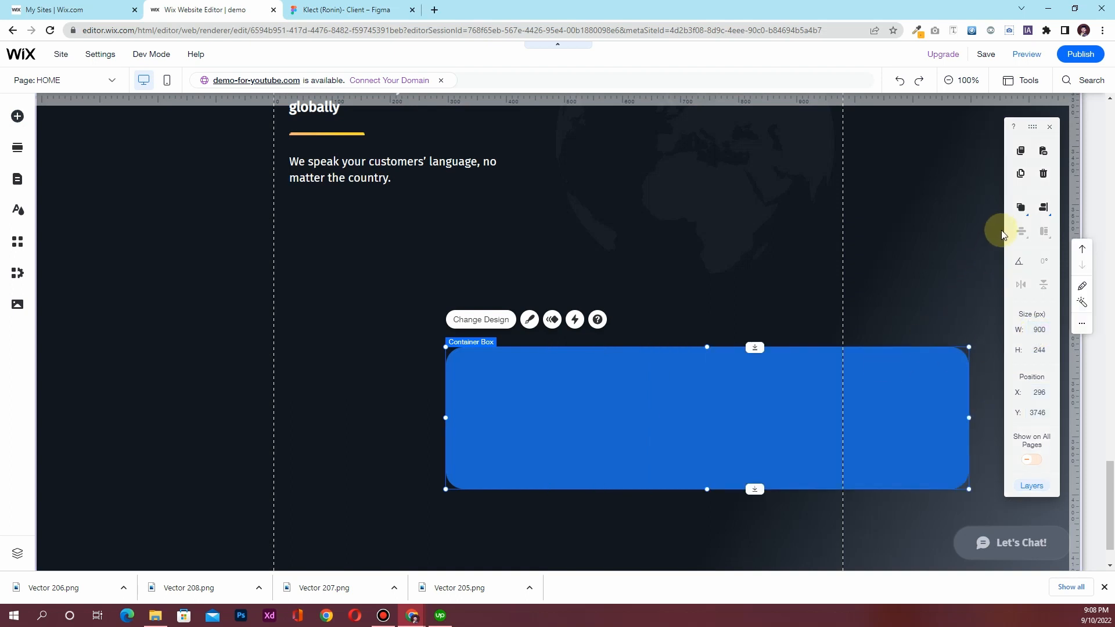
# Widen the container box to 950 px and centre it horizontally on the page
pyautogui.click(1041, 211)
pyautogui.click(1017, 209)
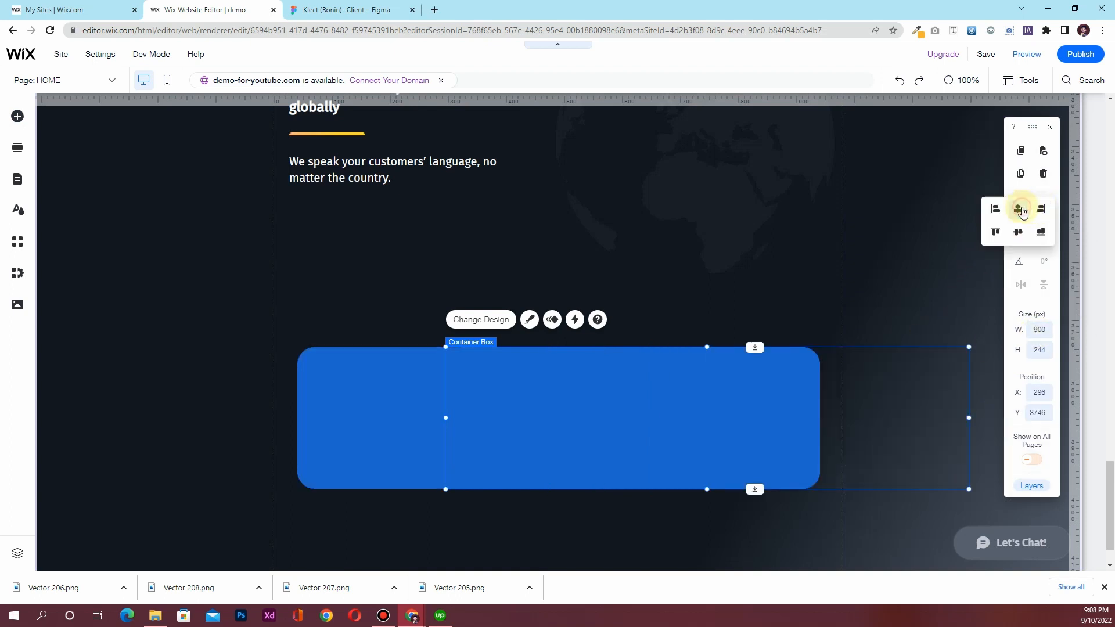
pyautogui.click(1043, 335)
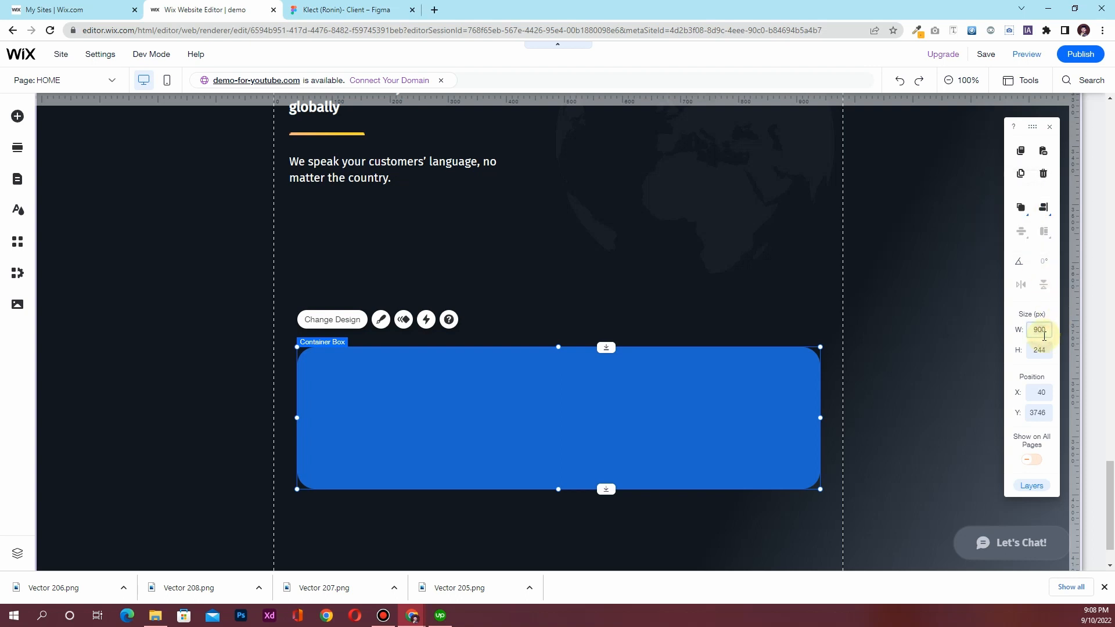
pyautogui.write('950')
pyautogui.press('Return')
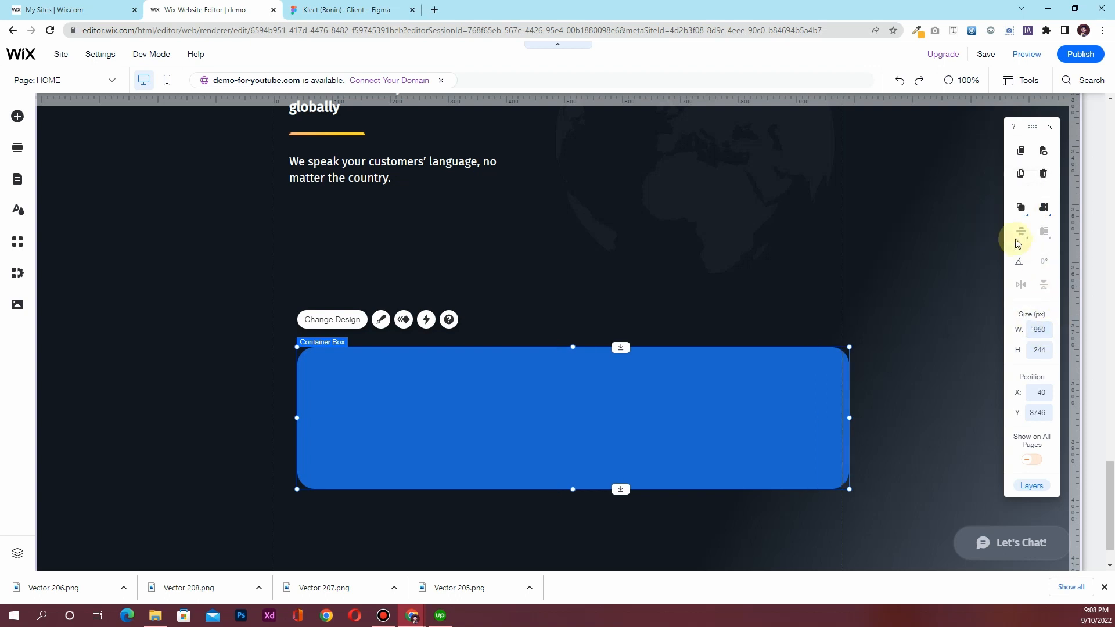
pyautogui.click(1041, 211)
pyautogui.click(1017, 209)
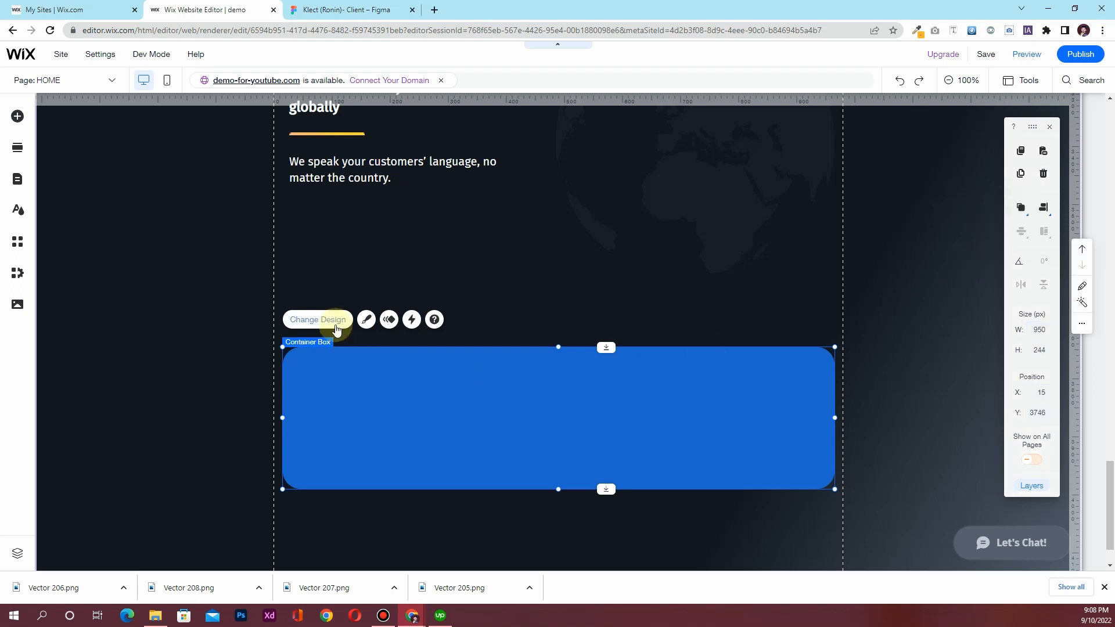
pyautogui.click(335, 328)
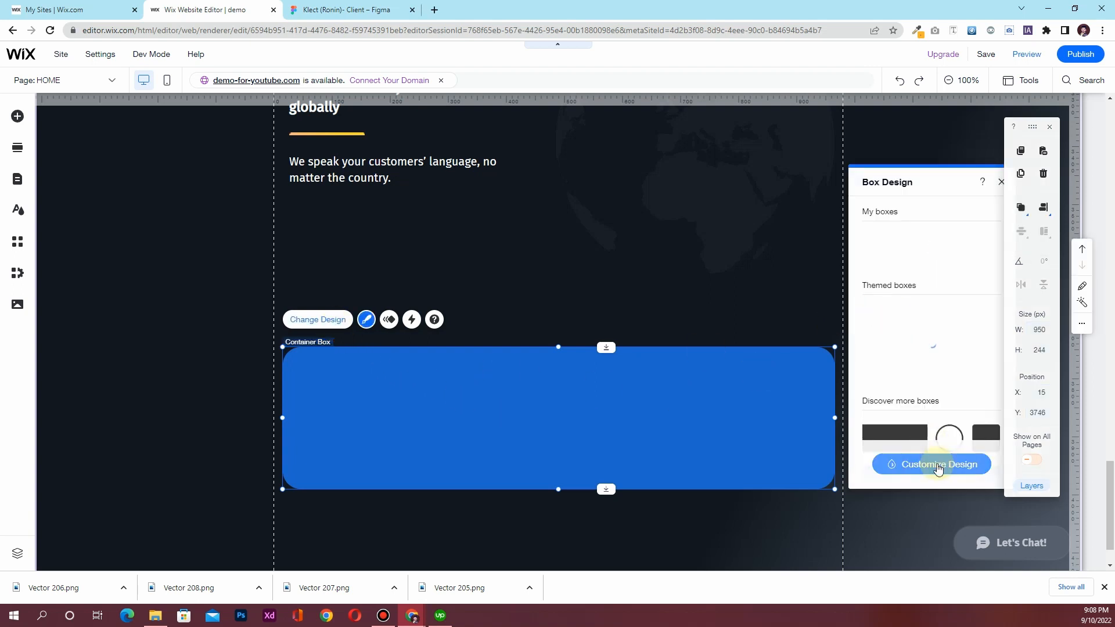
# Customize the box design with a white #FFFFFF fill and 10 px corner radius
pyautogui.click(938, 465)
pyautogui.click(897, 250)
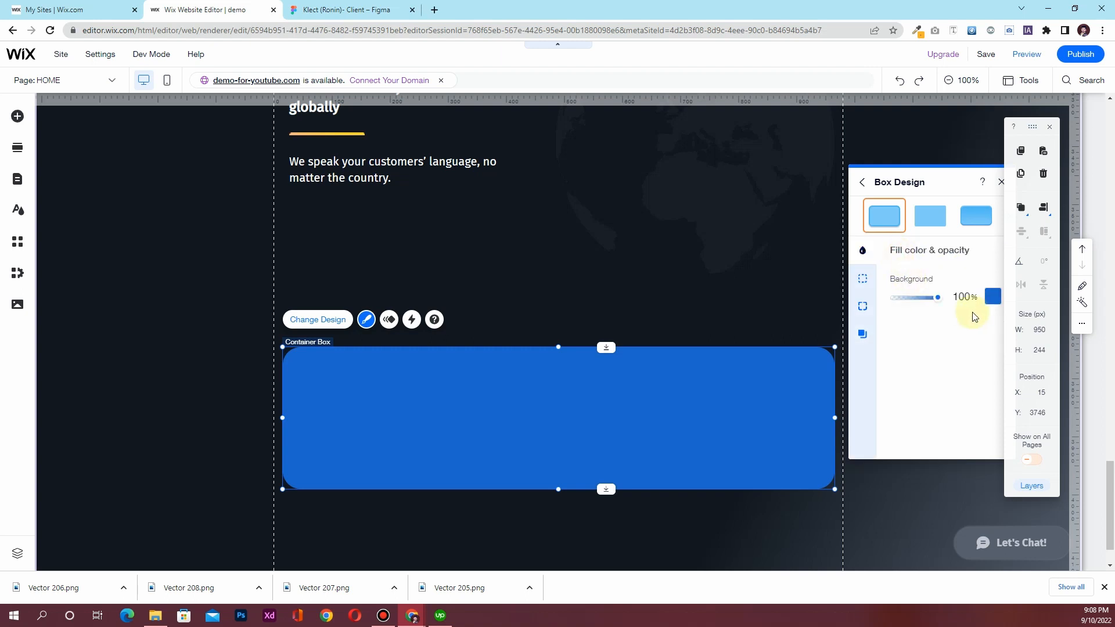
pyautogui.click(990, 297)
pyautogui.click(975, 424)
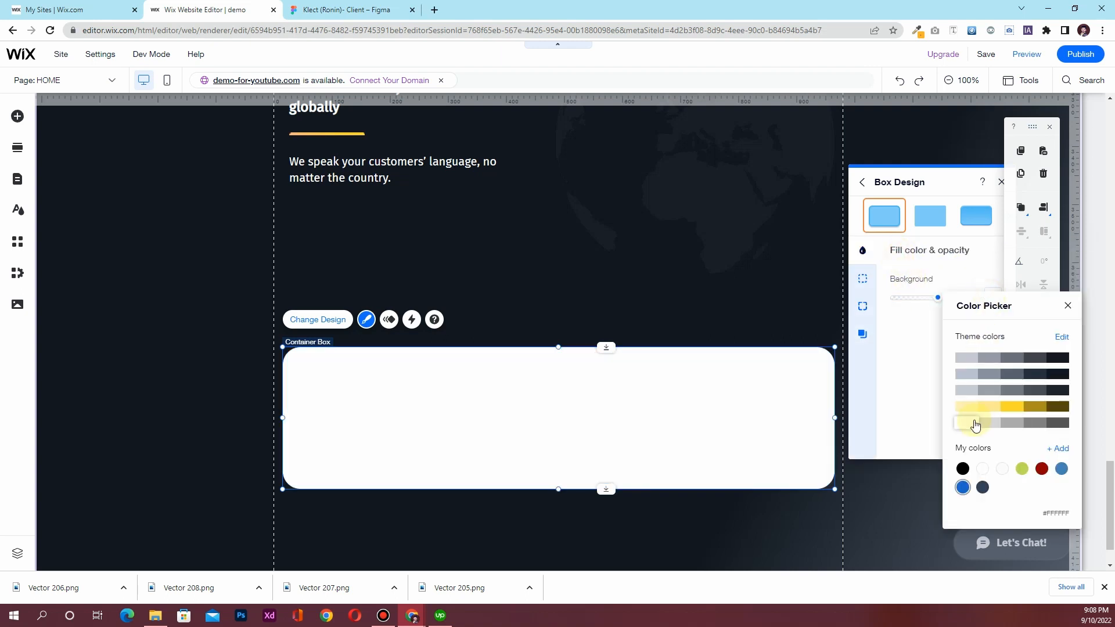
pyautogui.click(897, 369)
pyautogui.click(862, 279)
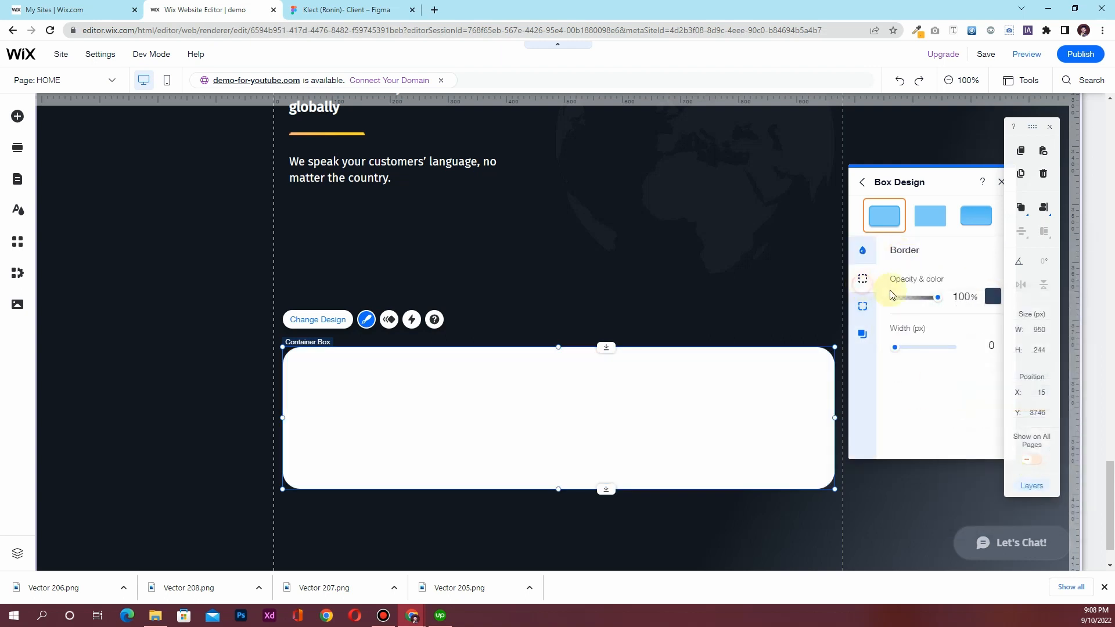
pyautogui.click(861, 307)
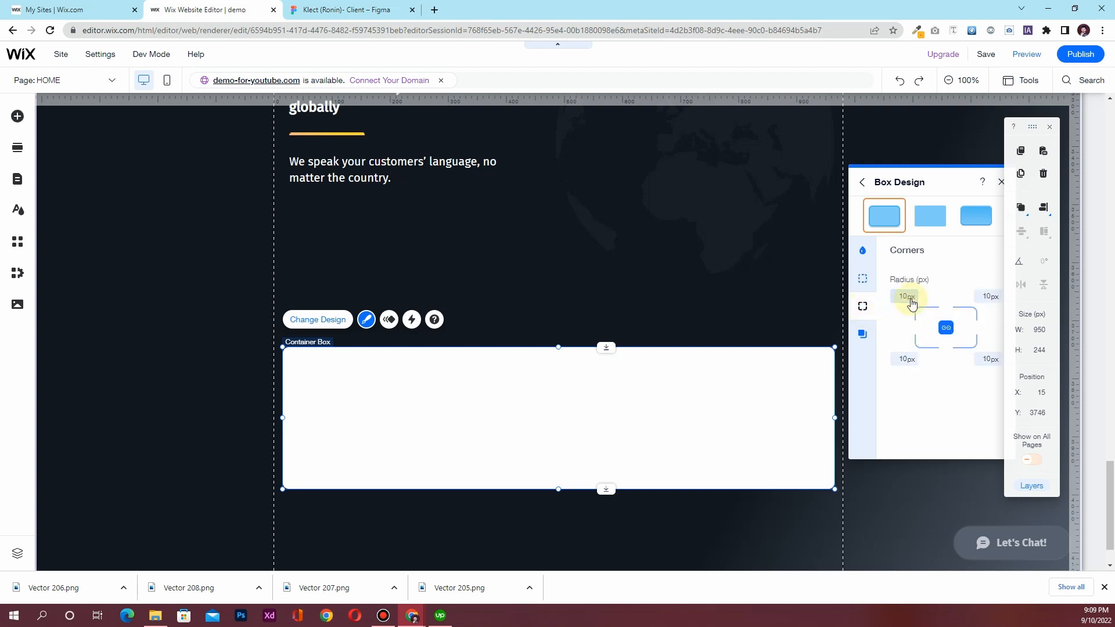
pyautogui.moveTo(913, 183); pyautogui.dragTo(845, 200)
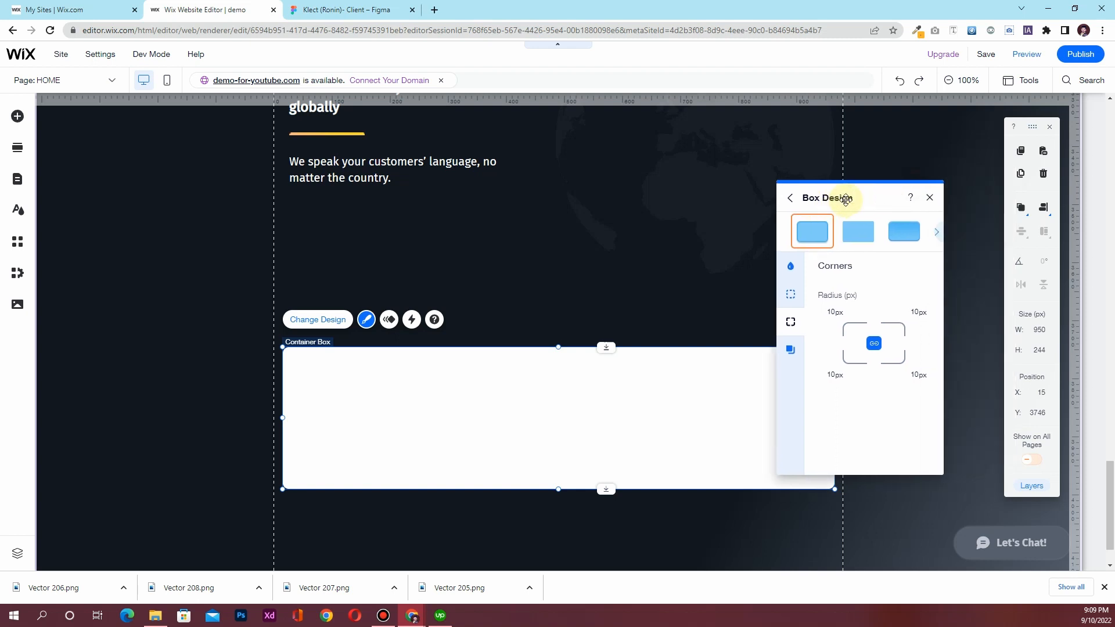
pyautogui.click(929, 199)
pyautogui.scroll(15, 419, 438)
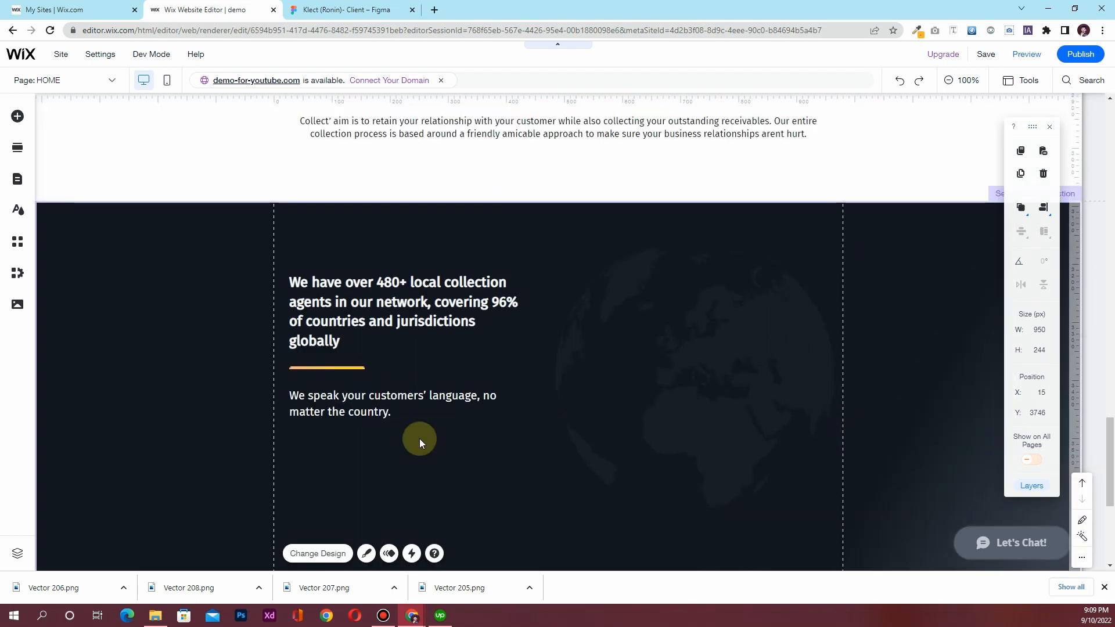
pyautogui.scroll(8, 420, 440)
pyautogui.scroll(-17, 420, 443)
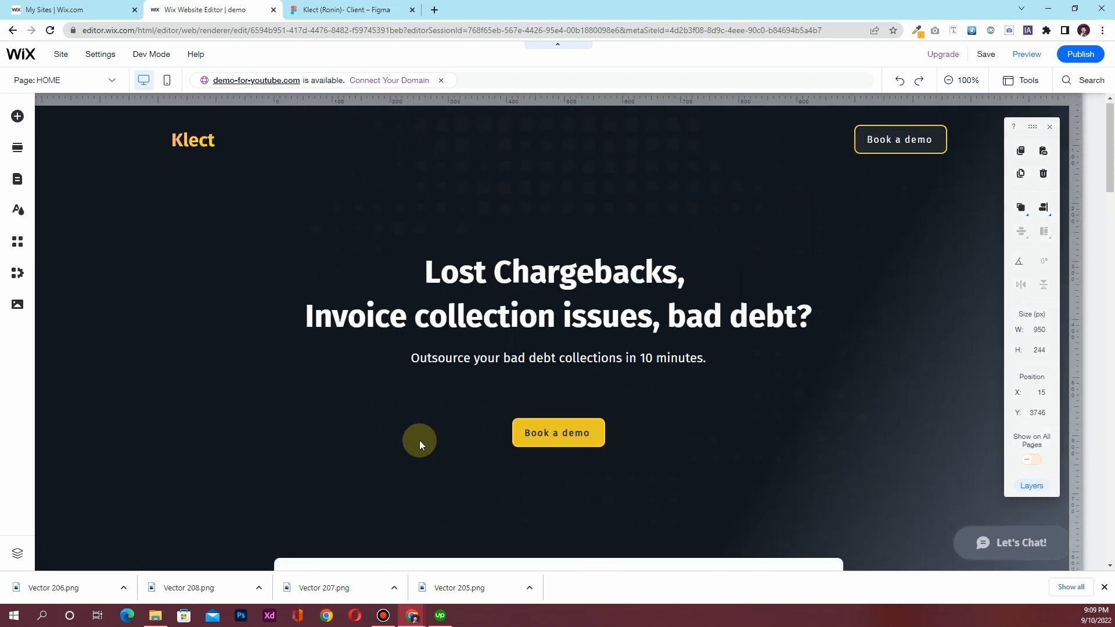
pyautogui.scroll(-15, 420, 447)
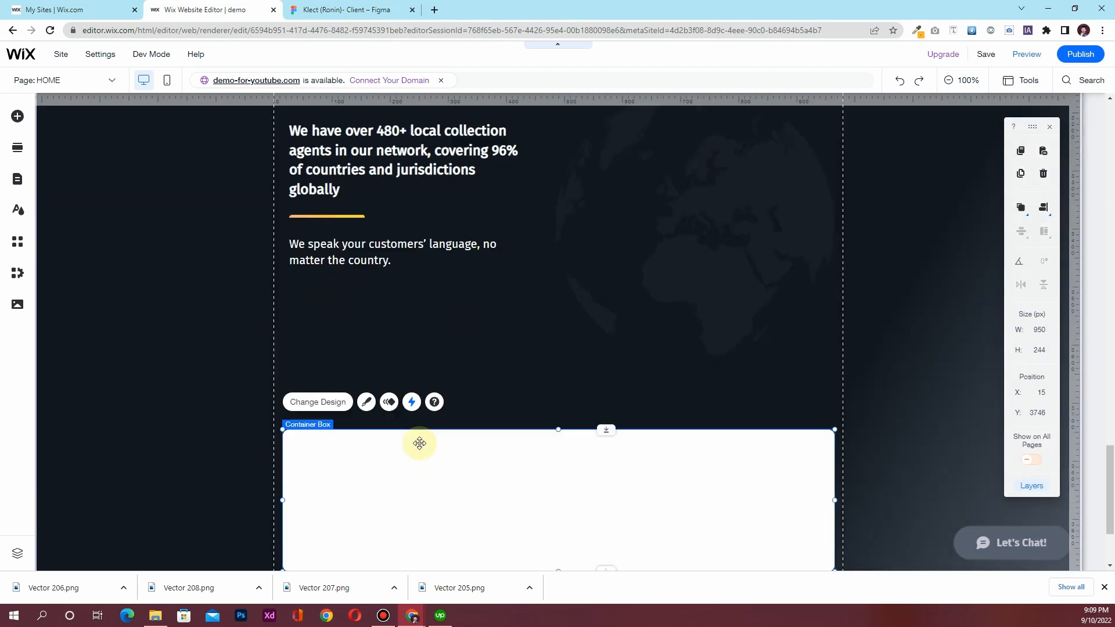
# Add the Group 2708.png chat-bubble illustration and drag it into the white box's left side
pyautogui.click(335, 10)
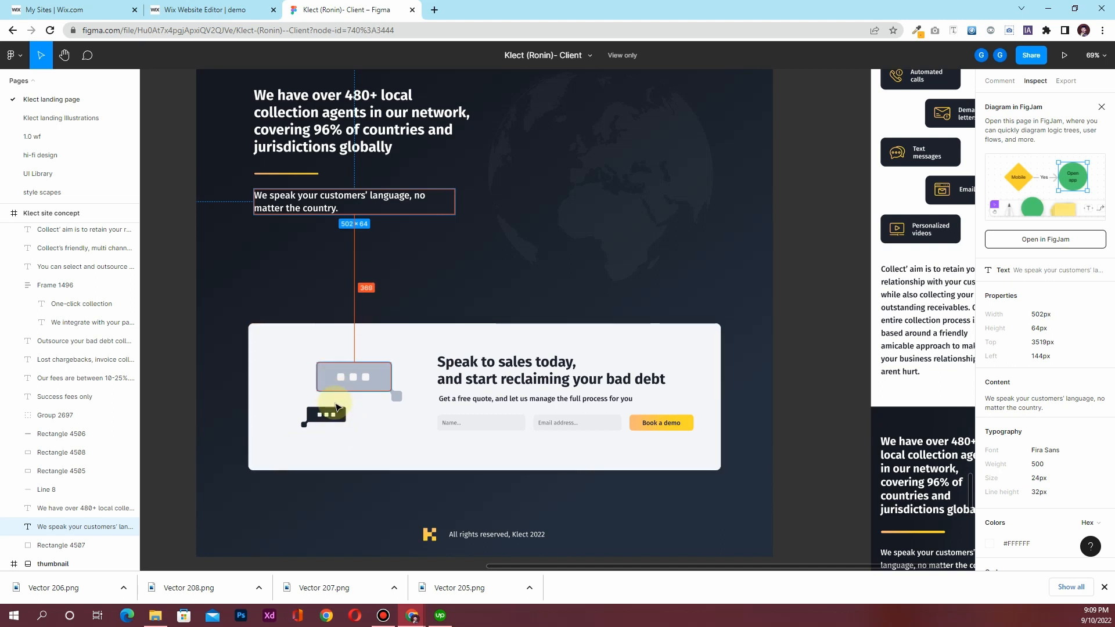
pyautogui.click(197, 10)
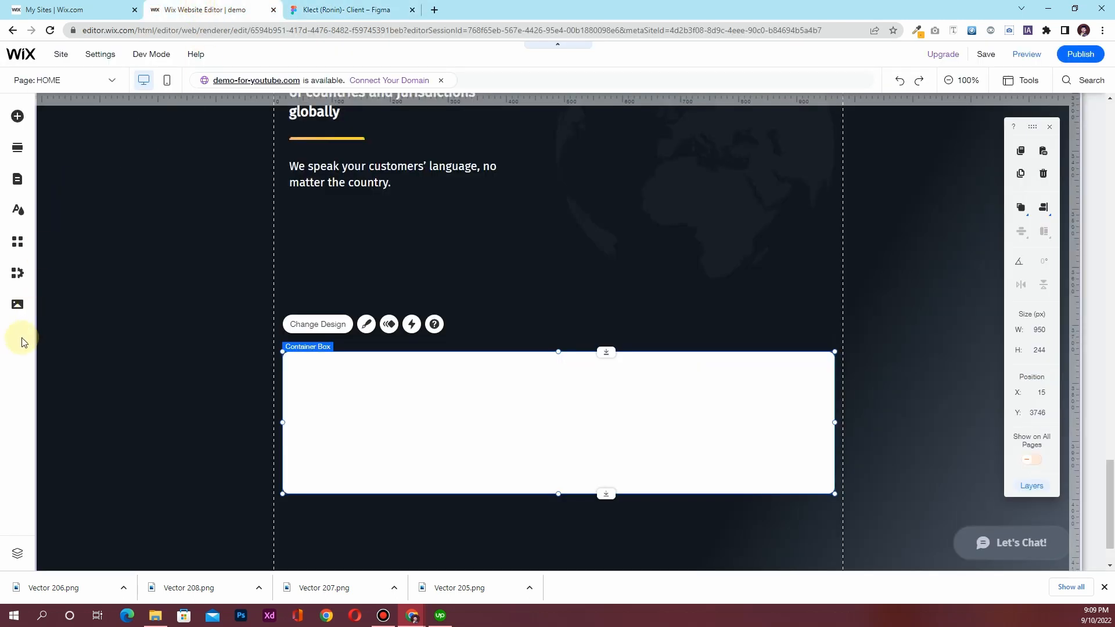
pyautogui.click(17, 306)
pyautogui.click(147, 446)
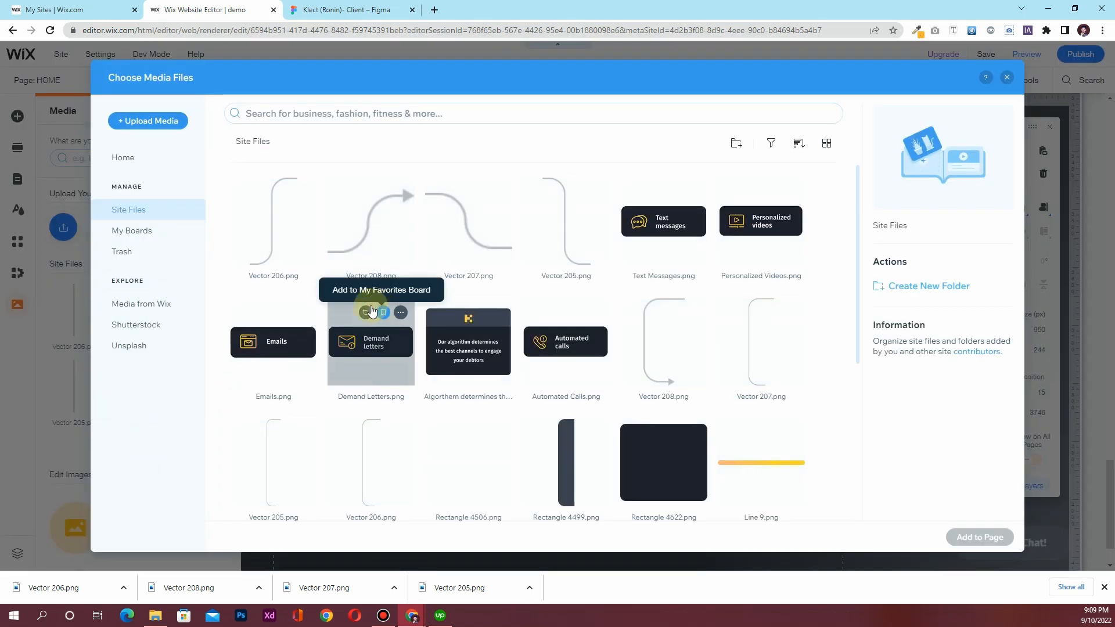
pyautogui.scroll(-5, 610, 435)
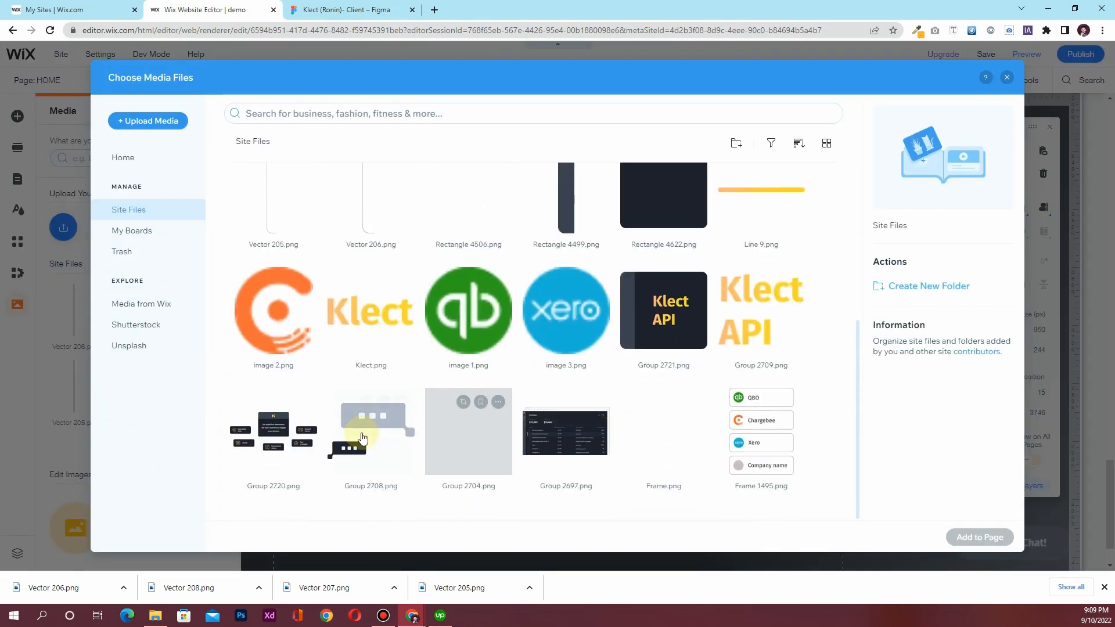
pyautogui.click(363, 439)
pyautogui.click(976, 537)
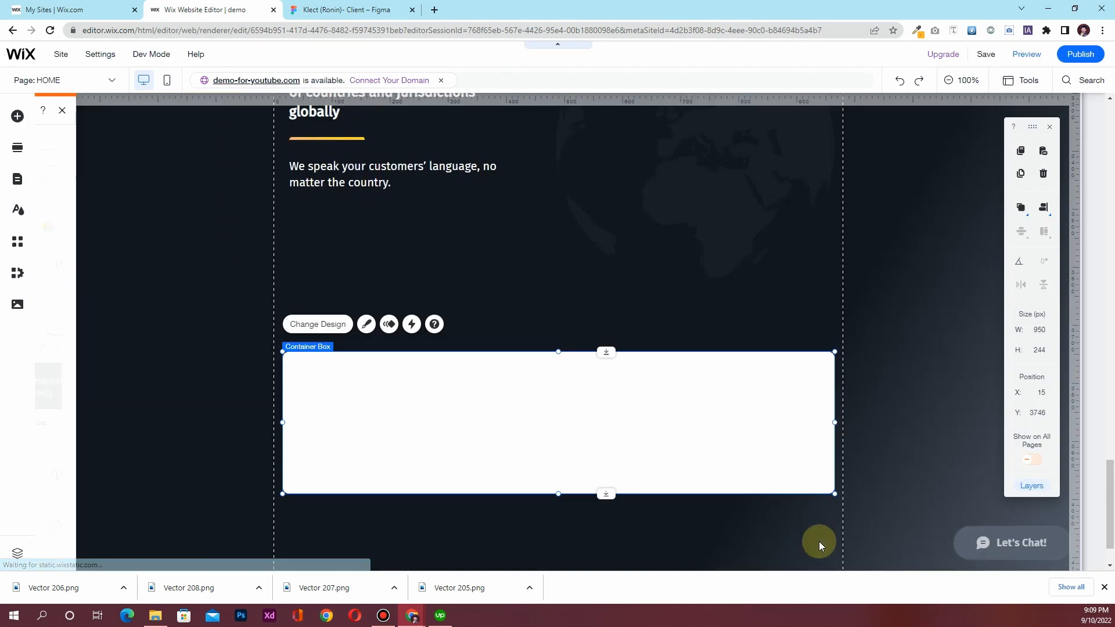
pyautogui.moveTo(551, 305); pyautogui.dragTo(369, 397)
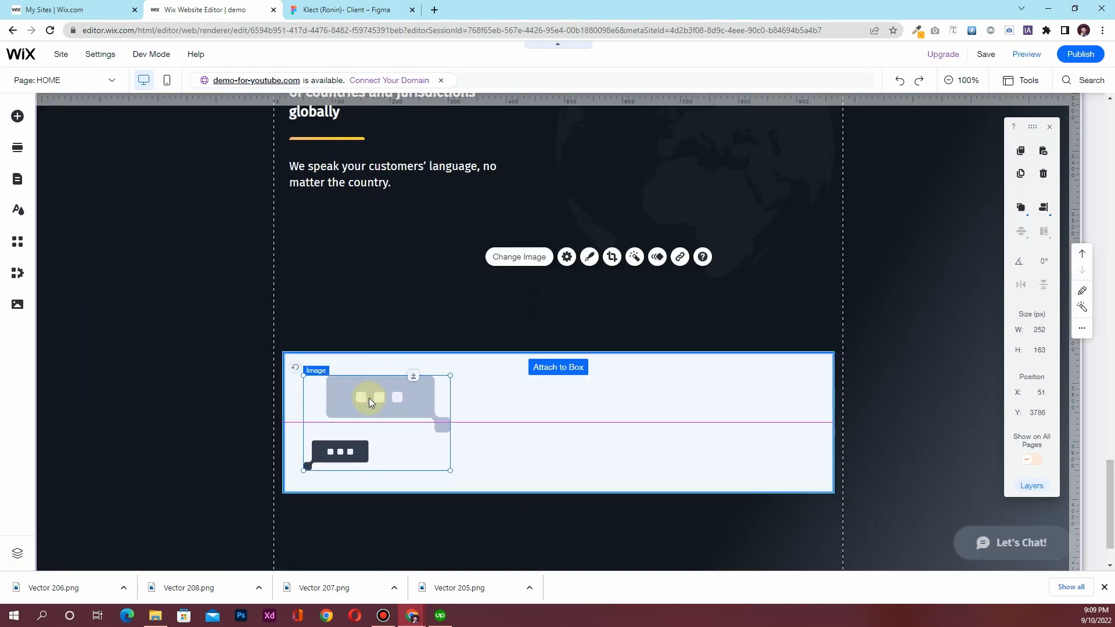
pyautogui.click(353, 11)
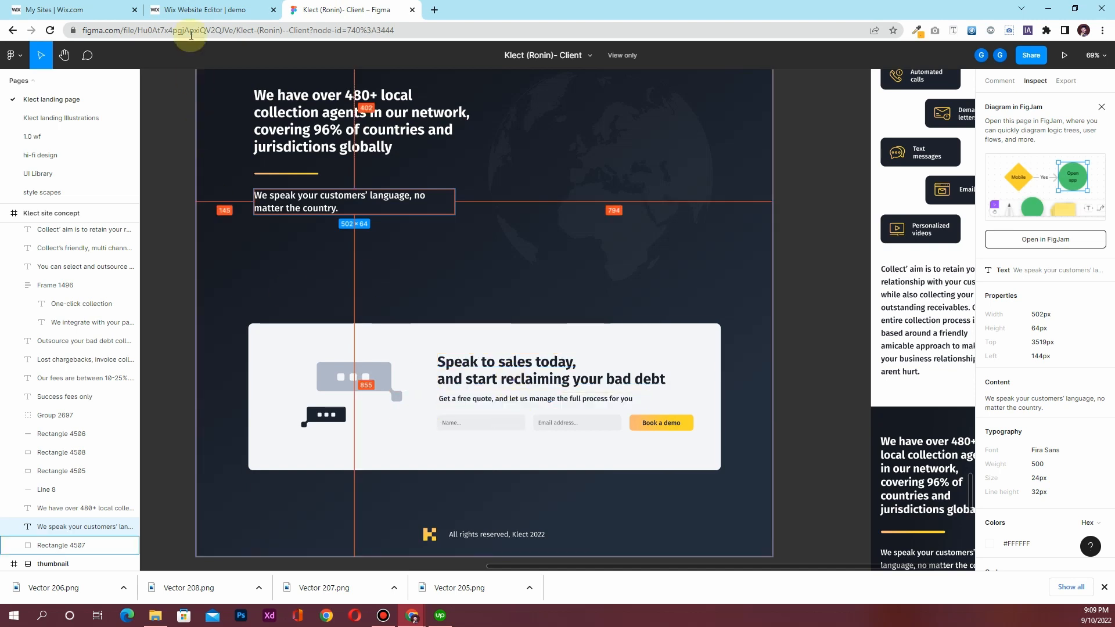
# Move the 480+ agents heading onto the white box's right side and make its text dark
pyautogui.click(193, 14)
pyautogui.scroll(2, 396, 291)
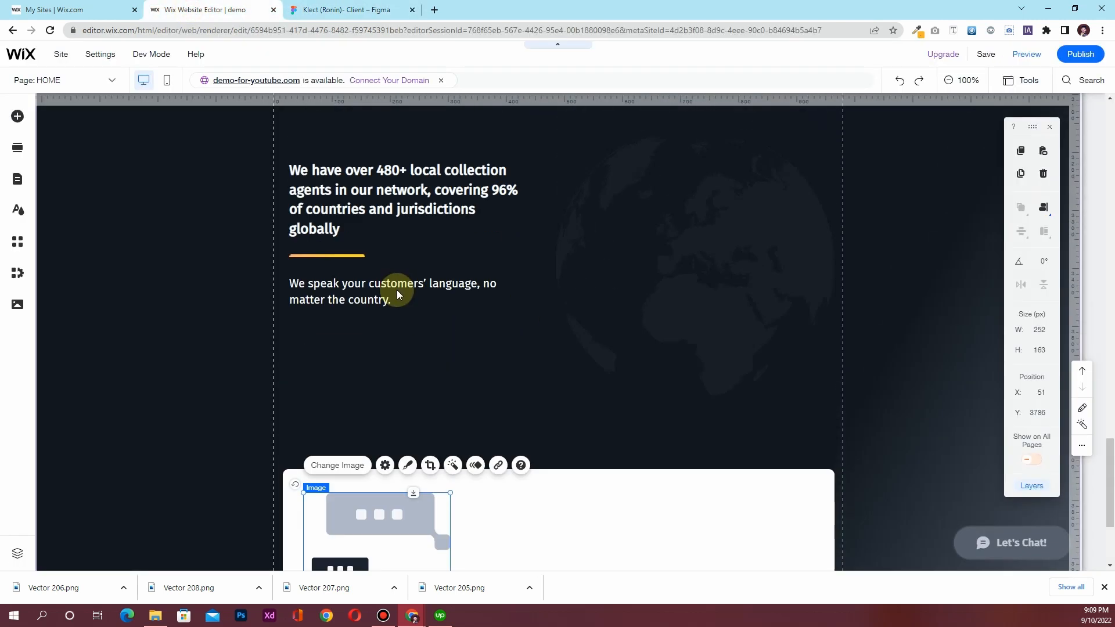
pyautogui.click(389, 188)
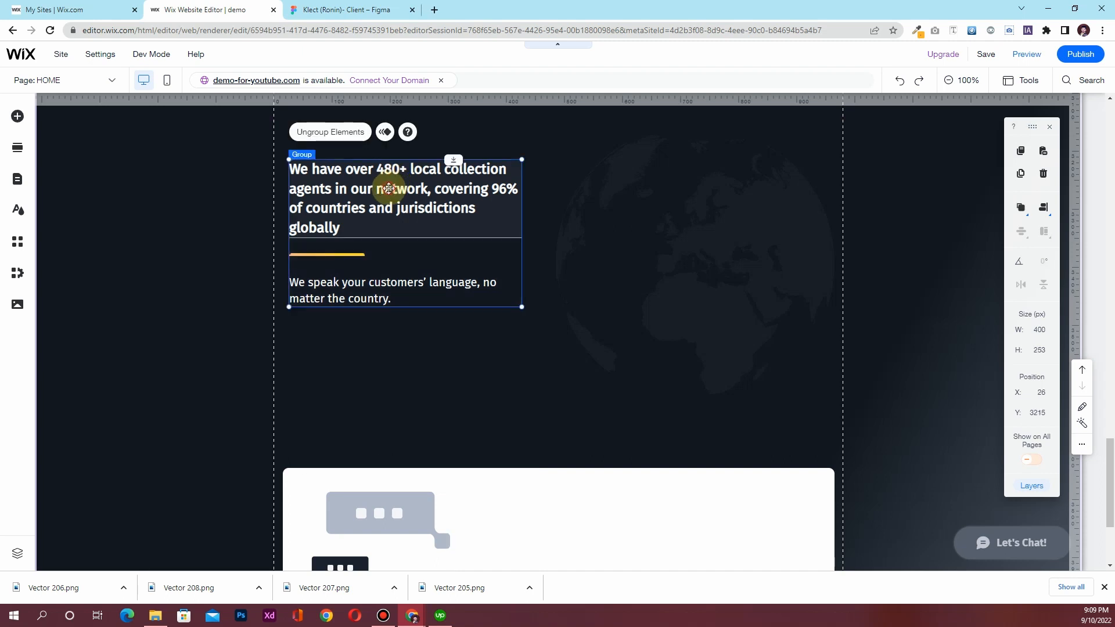
pyautogui.click(389, 188)
pyautogui.moveTo(389, 187); pyautogui.dragTo(623, 516)
pyautogui.doubleClick(623, 517)
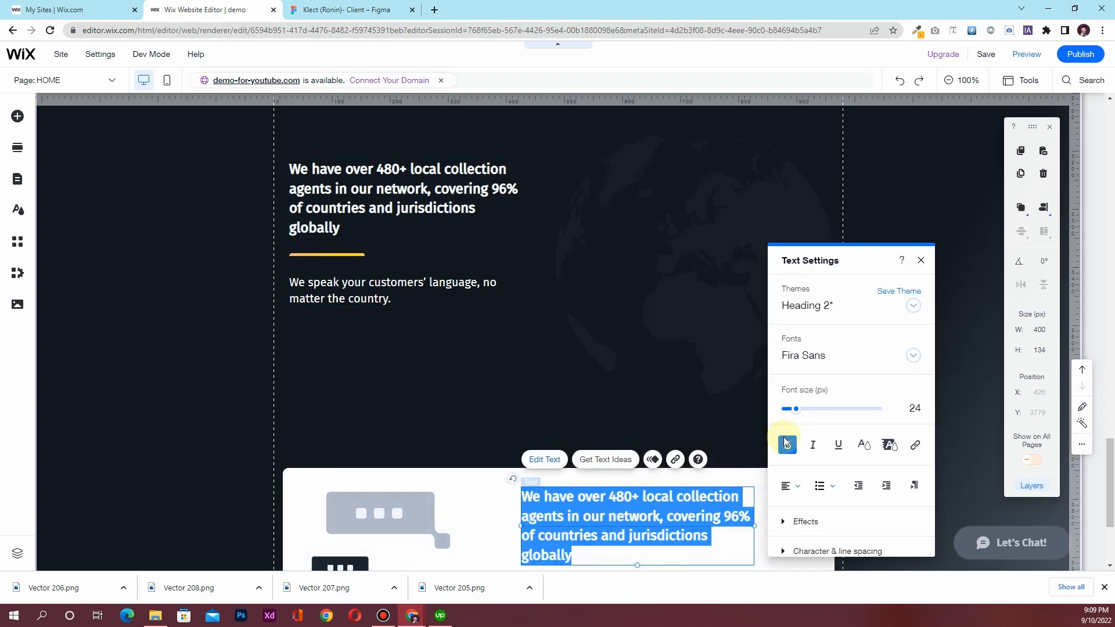
pyautogui.click(863, 445)
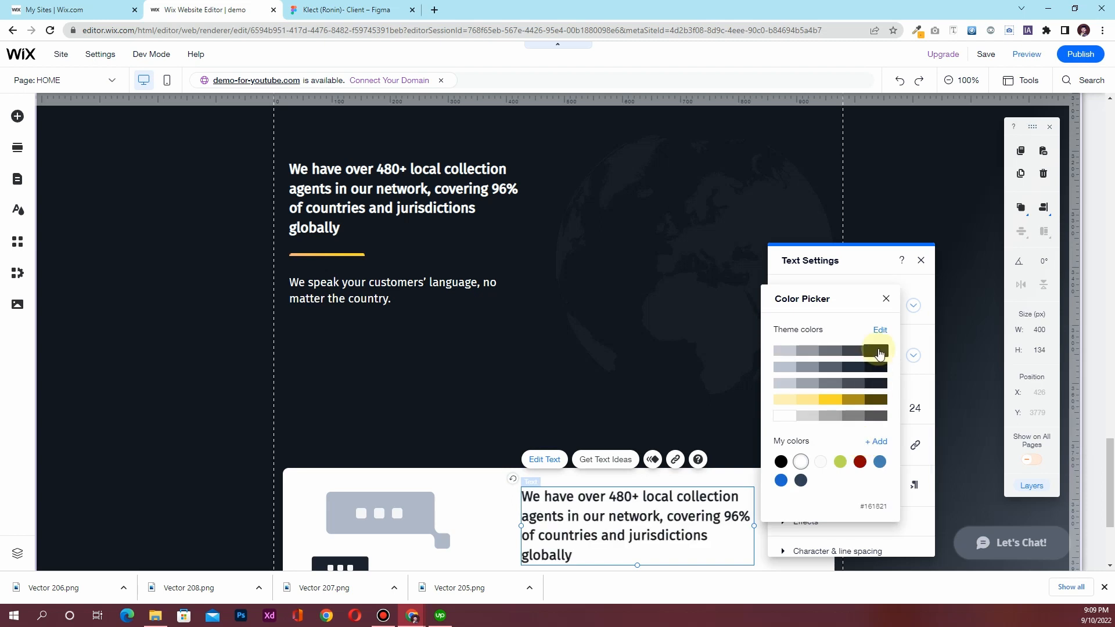
pyautogui.click(886, 299)
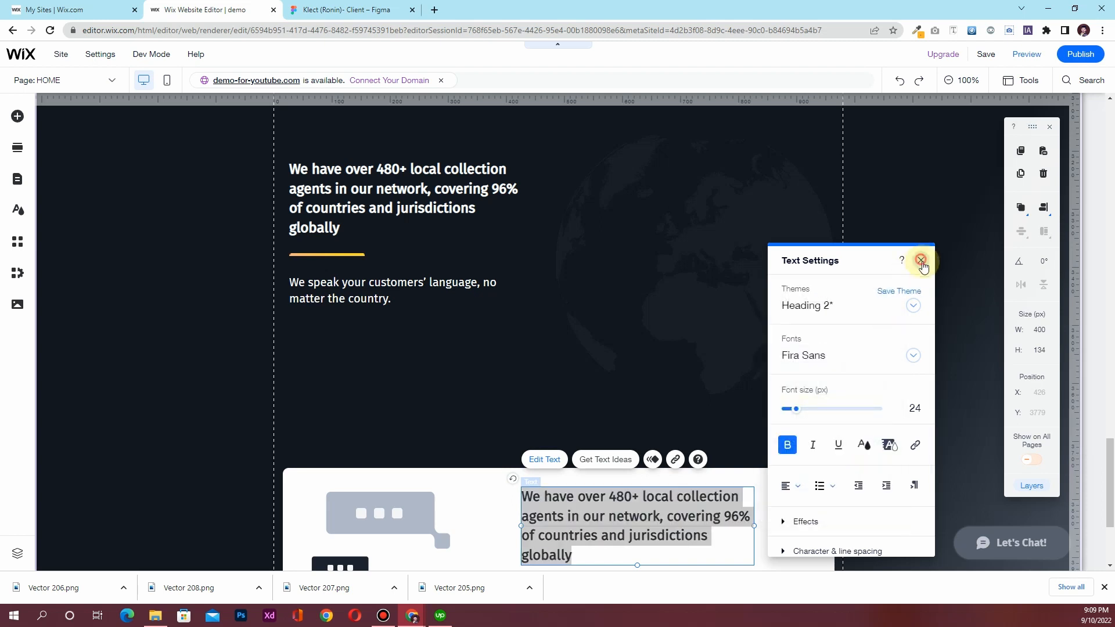
pyautogui.click(921, 260)
# Move the language paragraph out of its group onto the white box
pyautogui.click(348, 286)
pyautogui.click(351, 284)
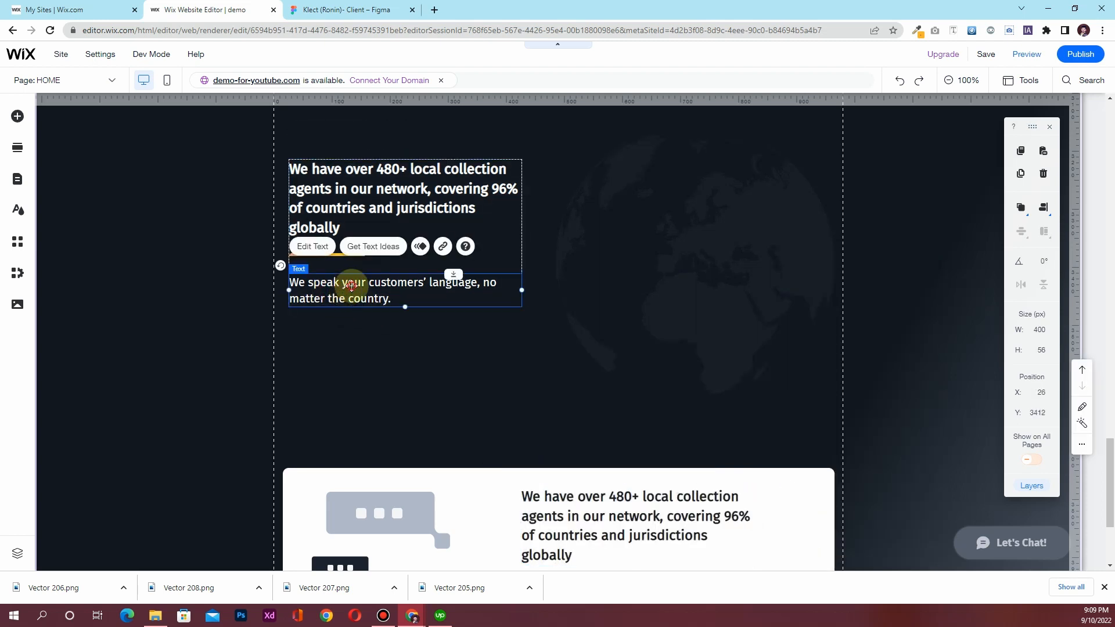
pyautogui.moveTo(352, 284); pyautogui.dragTo(561, 464)
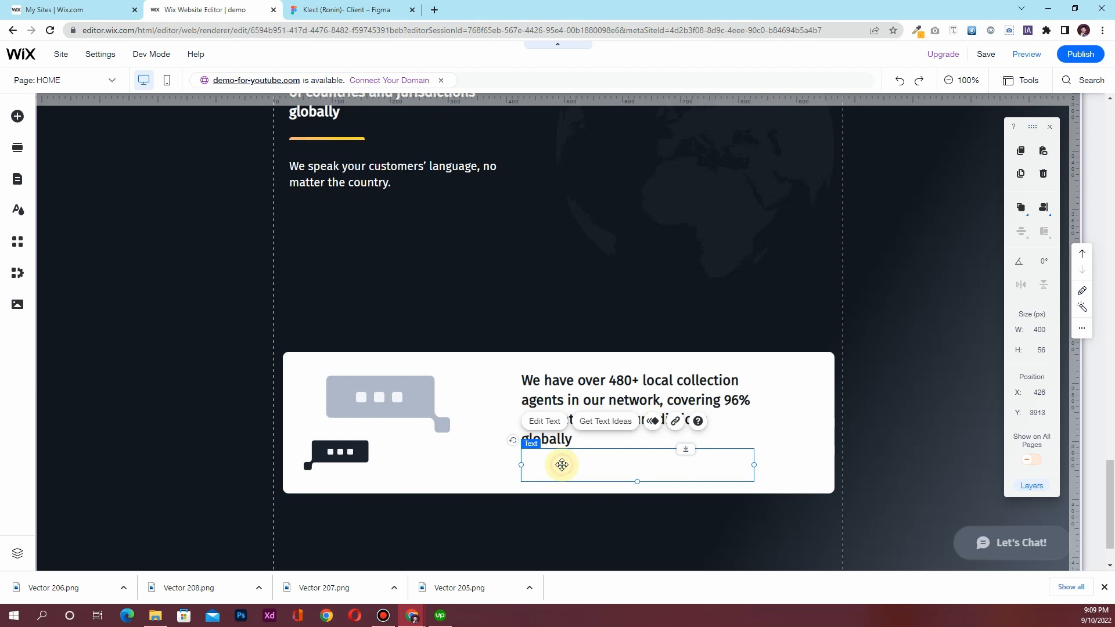
# Set the language paragraph's text colour to #161821
pyautogui.doubleClick(562, 464)
pyautogui.click(864, 368)
pyautogui.click(878, 277)
pyautogui.click(885, 224)
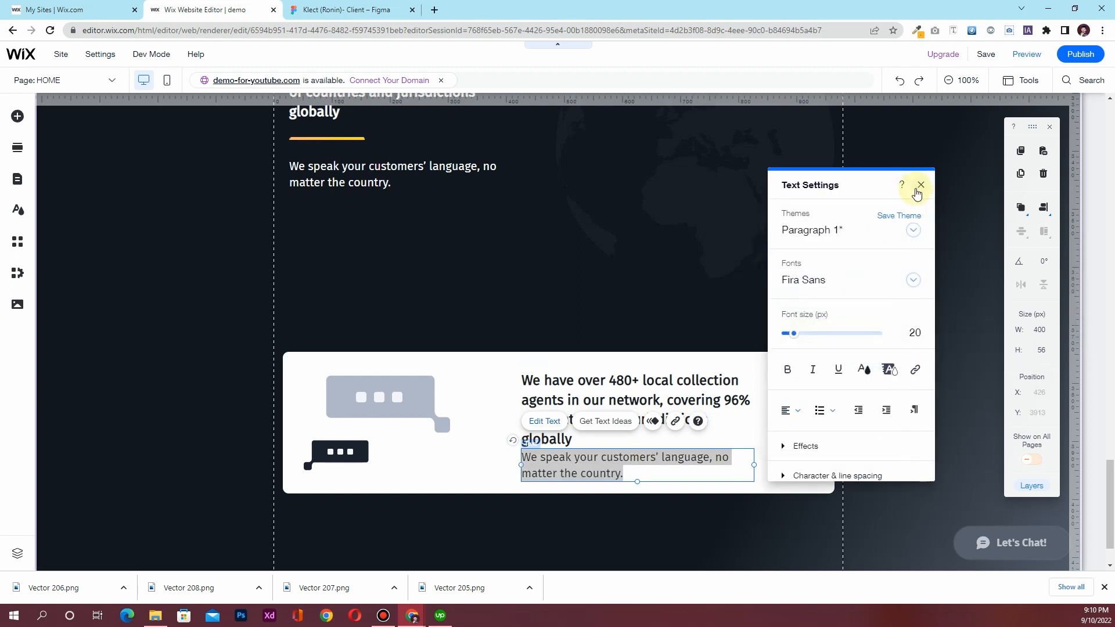
pyautogui.click(921, 184)
# Shift the heading and paragraph left together on the white box
pyautogui.click(611, 393)
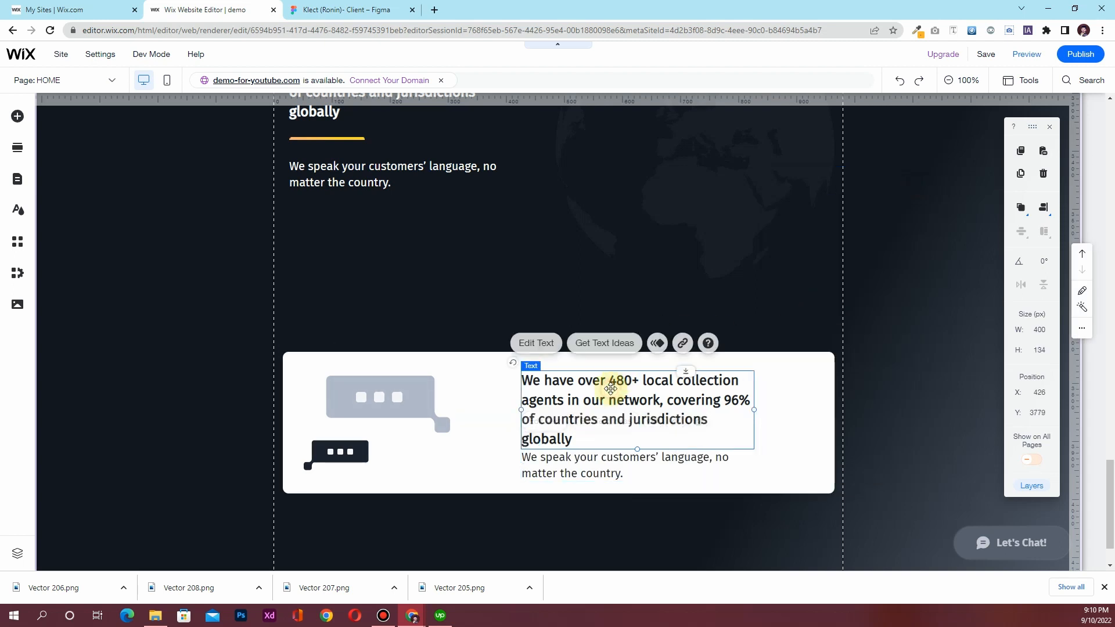
pyautogui.keyDown('shift'); pyautogui.click(604, 458); pyautogui.keyUp('shift')
pyautogui.moveTo(587, 409); pyautogui.dragTo(545, 407)
# Widen the heading and paragraph to 600 px and raise the paragraph under the heading
pyautogui.click(664, 405)
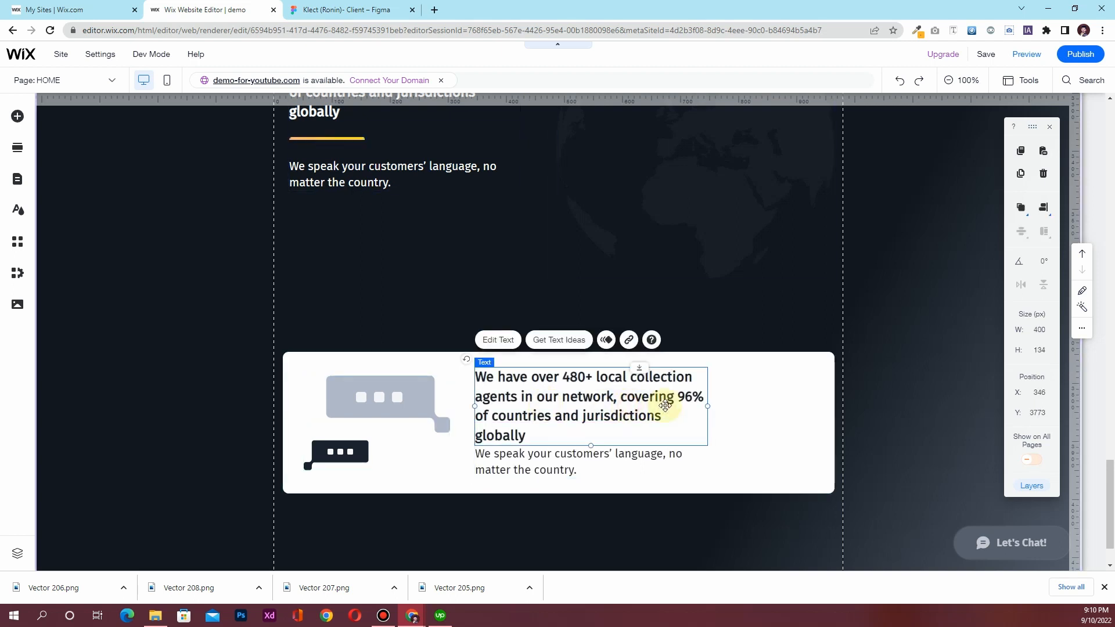
pyautogui.click(1037, 329)
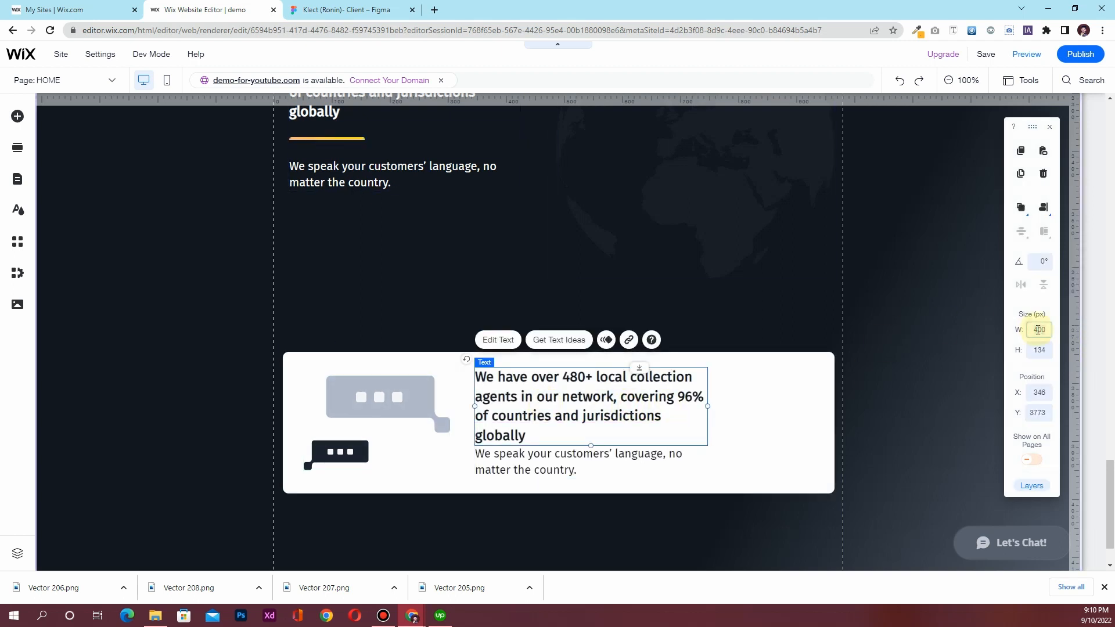
pyautogui.press('Return')
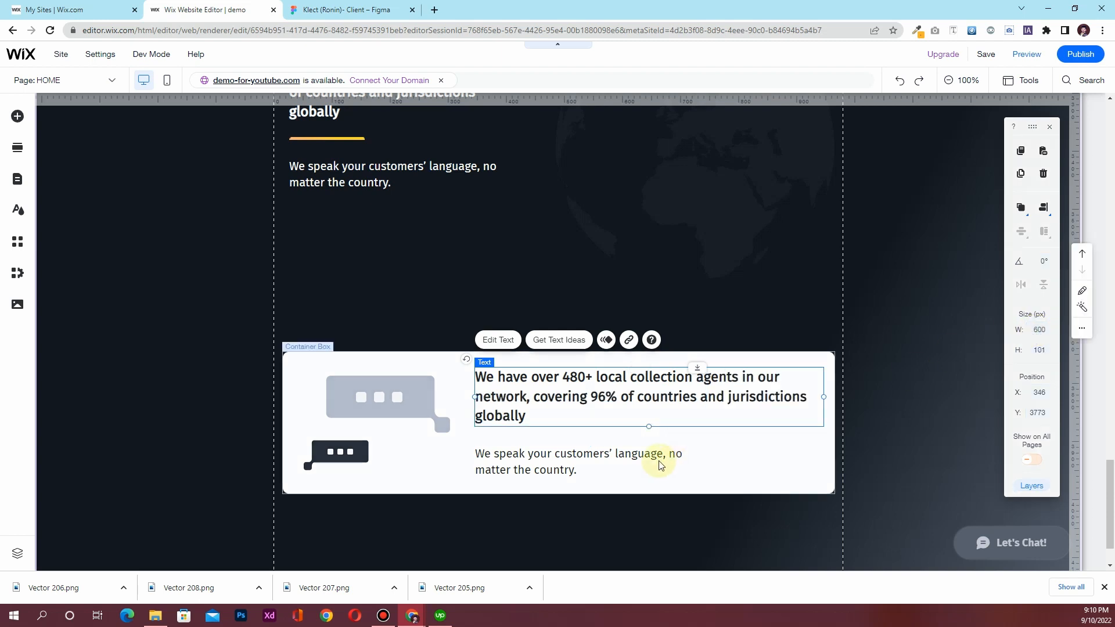
pyautogui.click(612, 457)
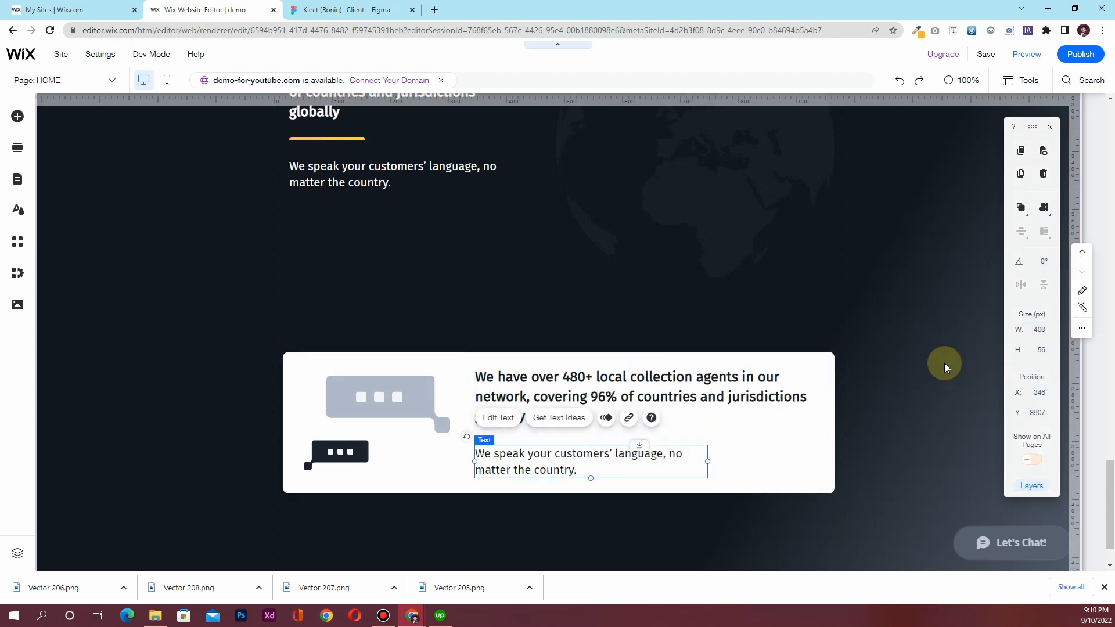
pyautogui.click(1038, 332)
pyautogui.write('600')
pyautogui.press('Return')
pyautogui.click(613, 459)
pyautogui.moveTo(615, 451); pyautogui.dragTo(615, 438)
# Copy the sales heading from the Figma design and paste it over the box's heading
pyautogui.click(528, 368)
pyautogui.click(1096, 382)
pyautogui.click(200, 10)
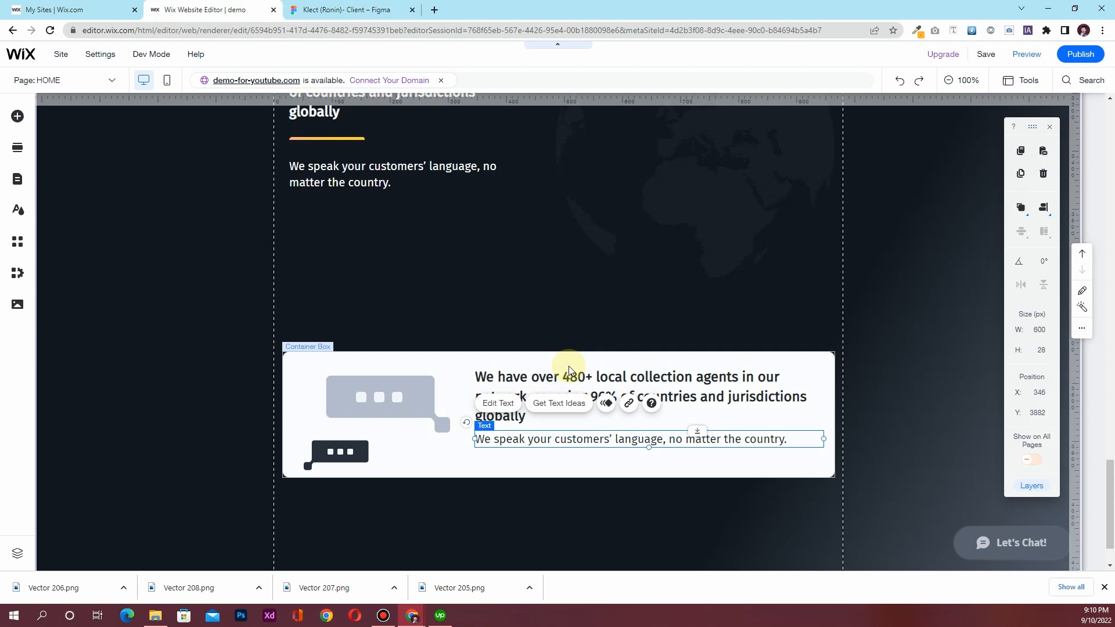
pyautogui.doubleClick(578, 378)
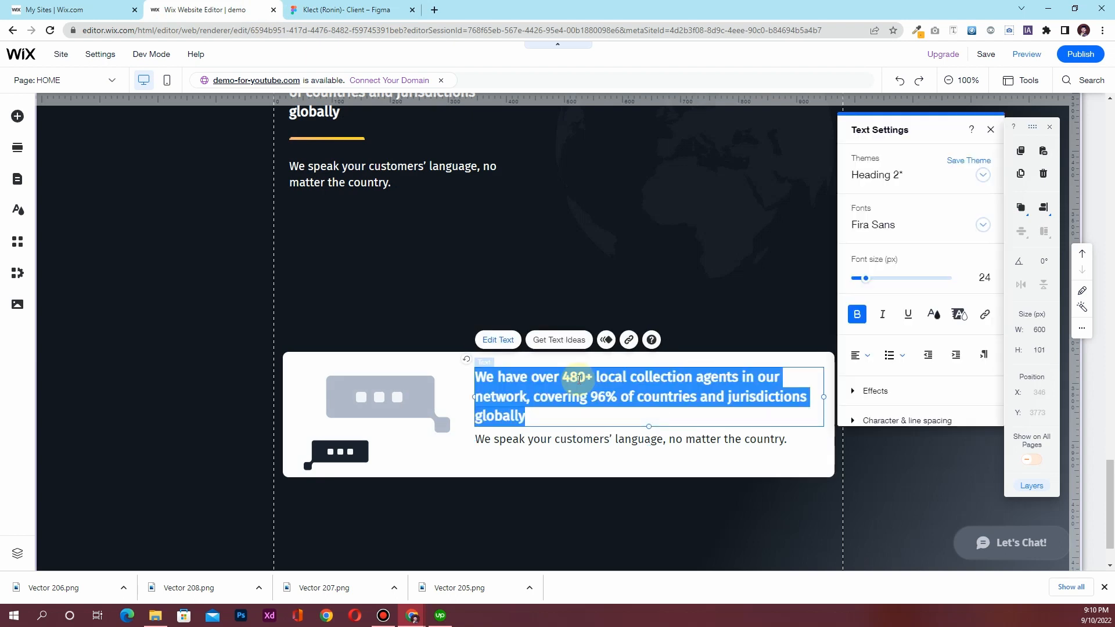
pyautogui.hotkey('ctrl', 'v')
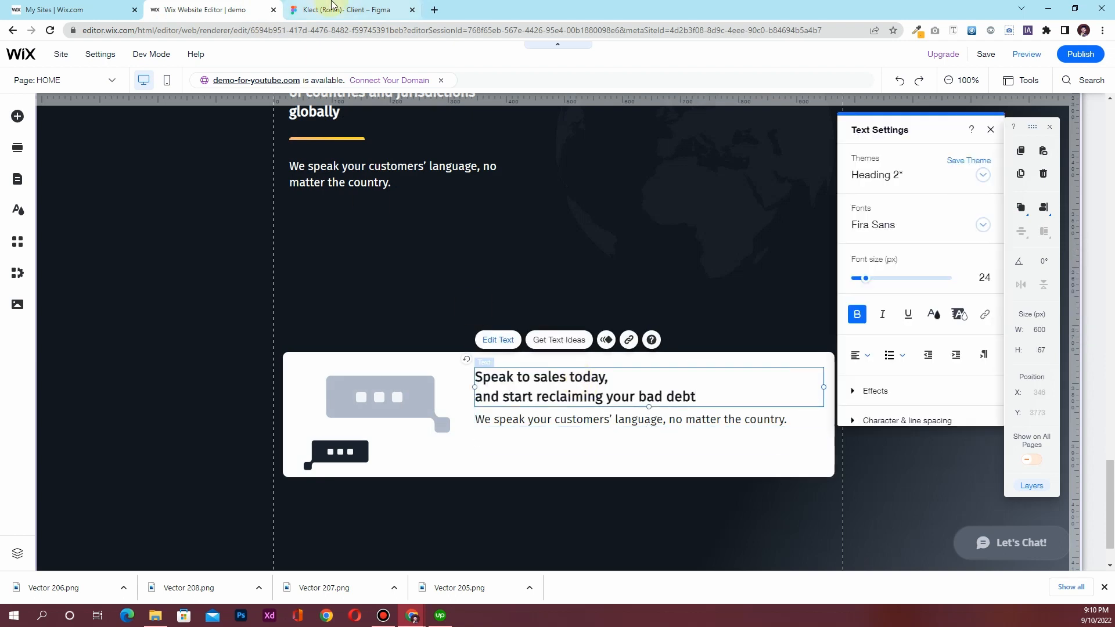
# Replace the box paragraph with 'Get a free quote, and let us manage the full process for you.'
pyautogui.click(326, 10)
pyautogui.click(523, 399)
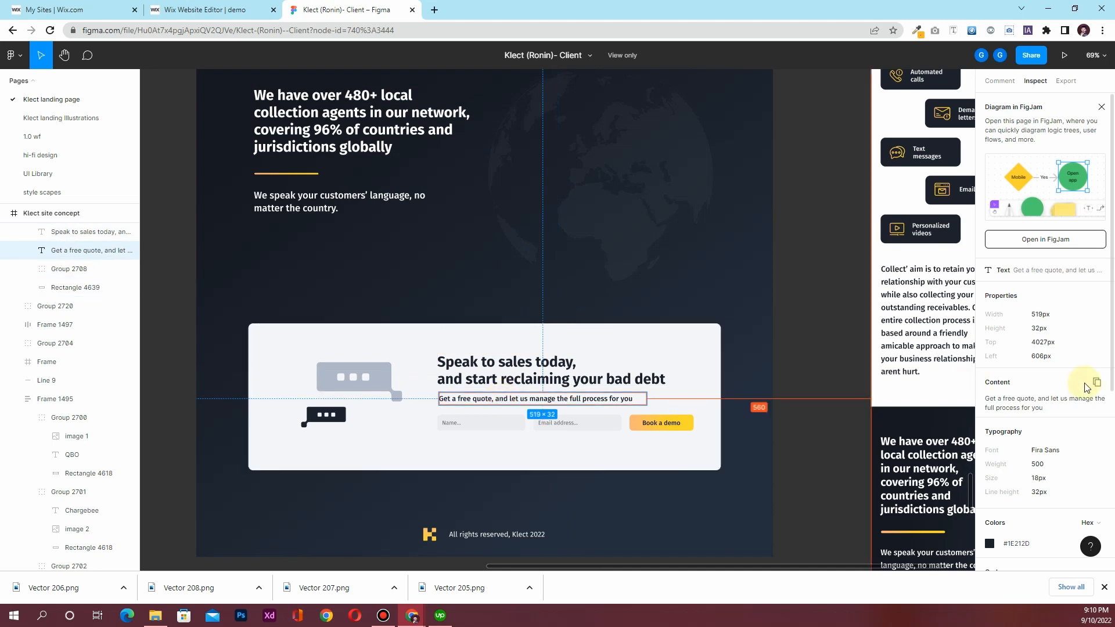
pyautogui.click(1094, 386)
pyautogui.click(236, 13)
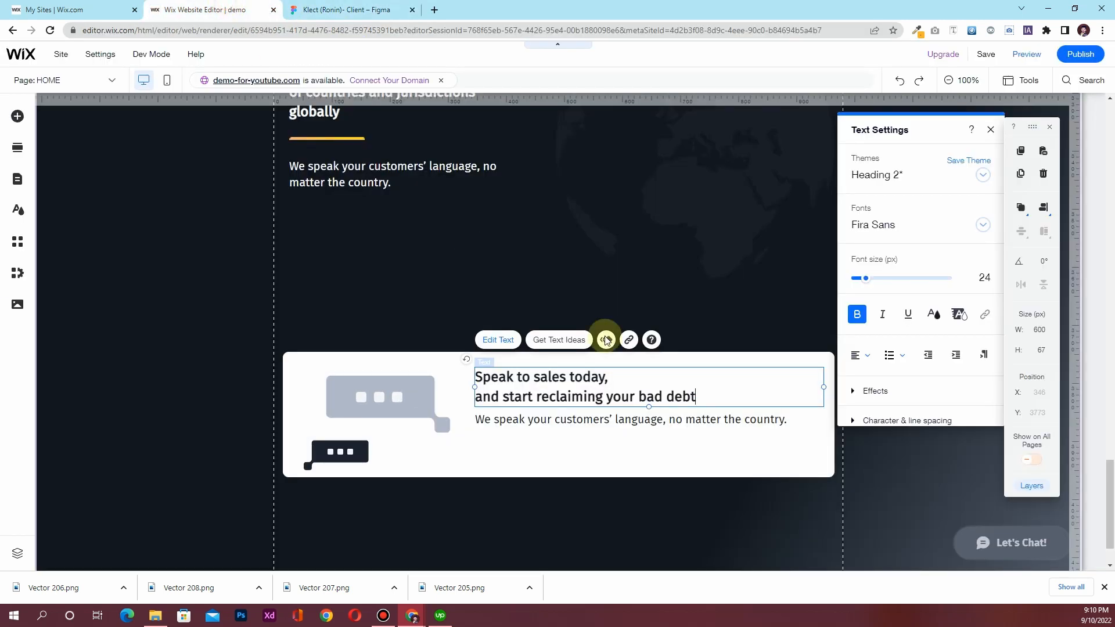
pyautogui.click(640, 420)
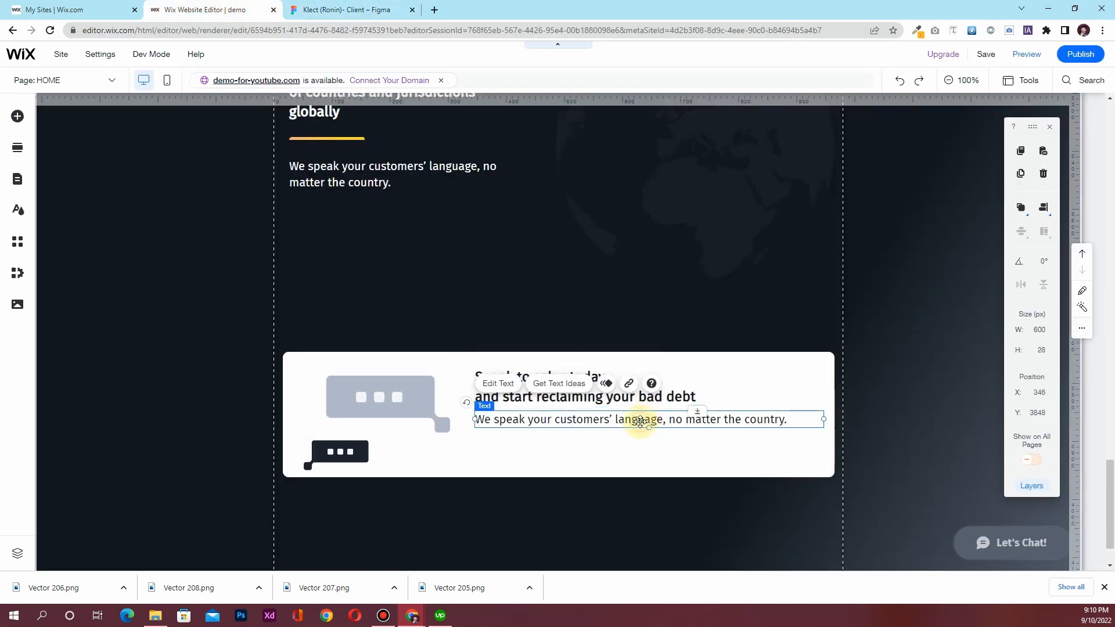
pyautogui.doubleClick(640, 420)
pyautogui.hotkey('ctrl', 'v')
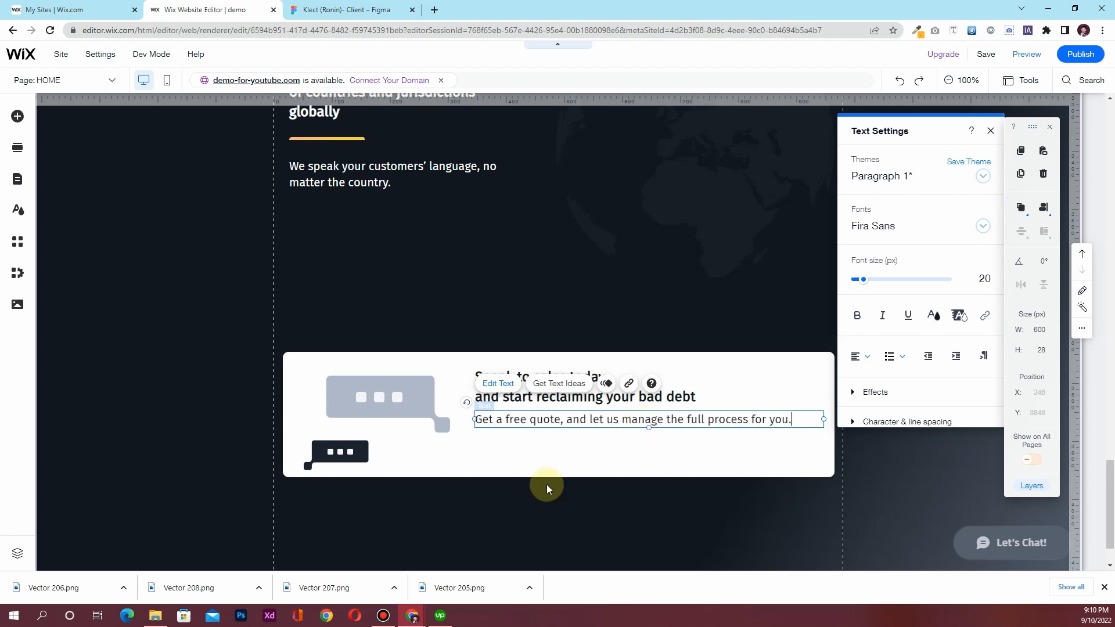
pyautogui.click(543, 450)
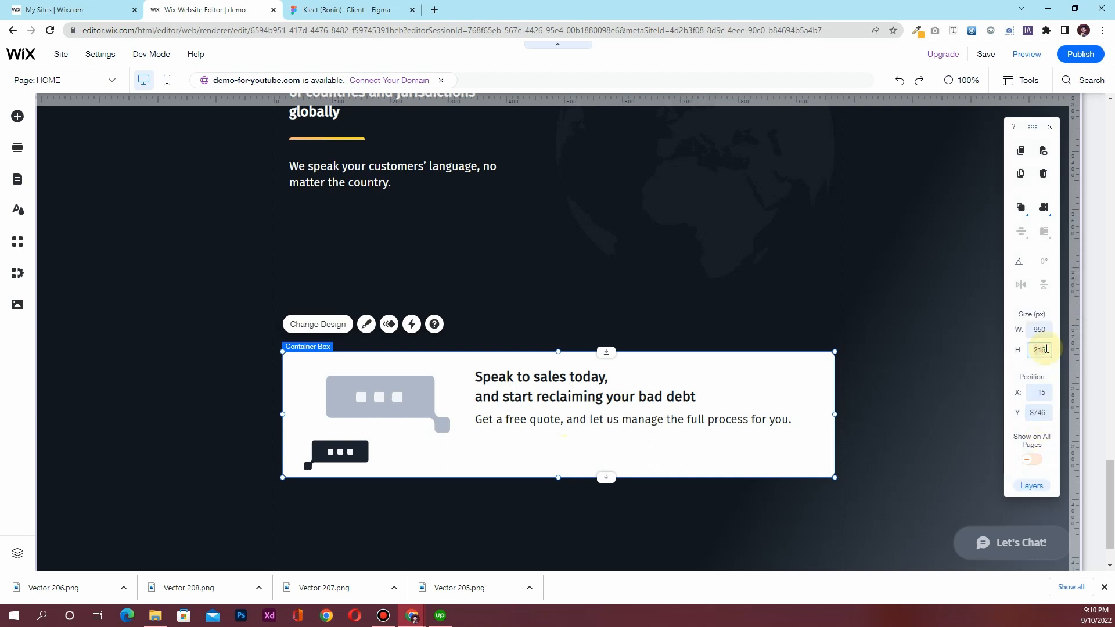
# Set the white box height to 350 px, then reduce it to 300 px
pyautogui.press('Return')
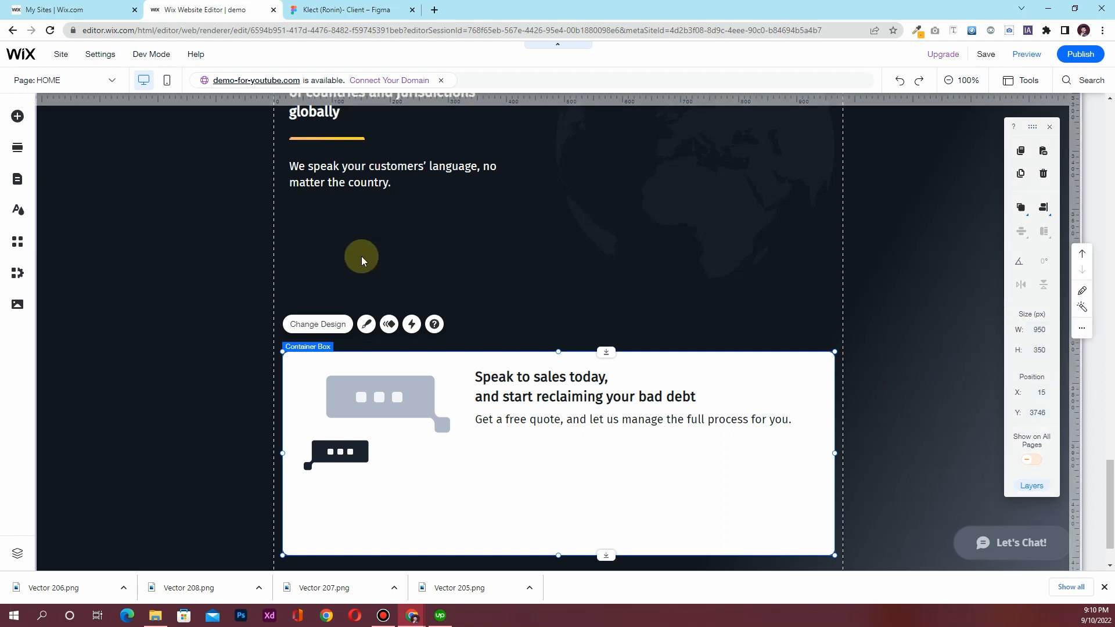
pyautogui.scroll(-2, 377, 290)
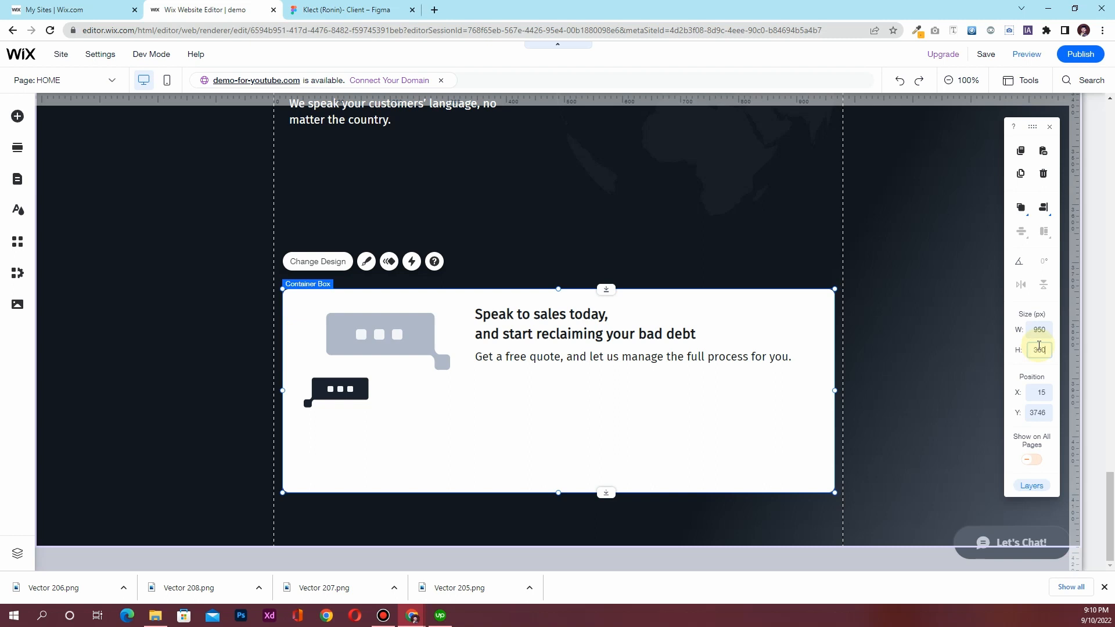
pyautogui.press('Return')
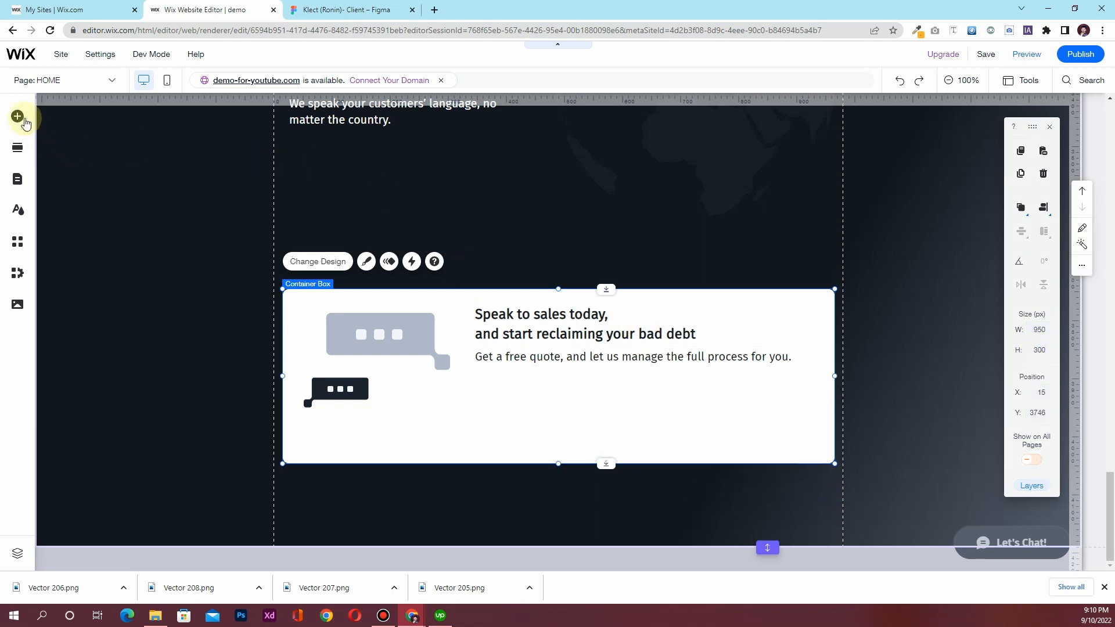
pyautogui.click(329, 11)
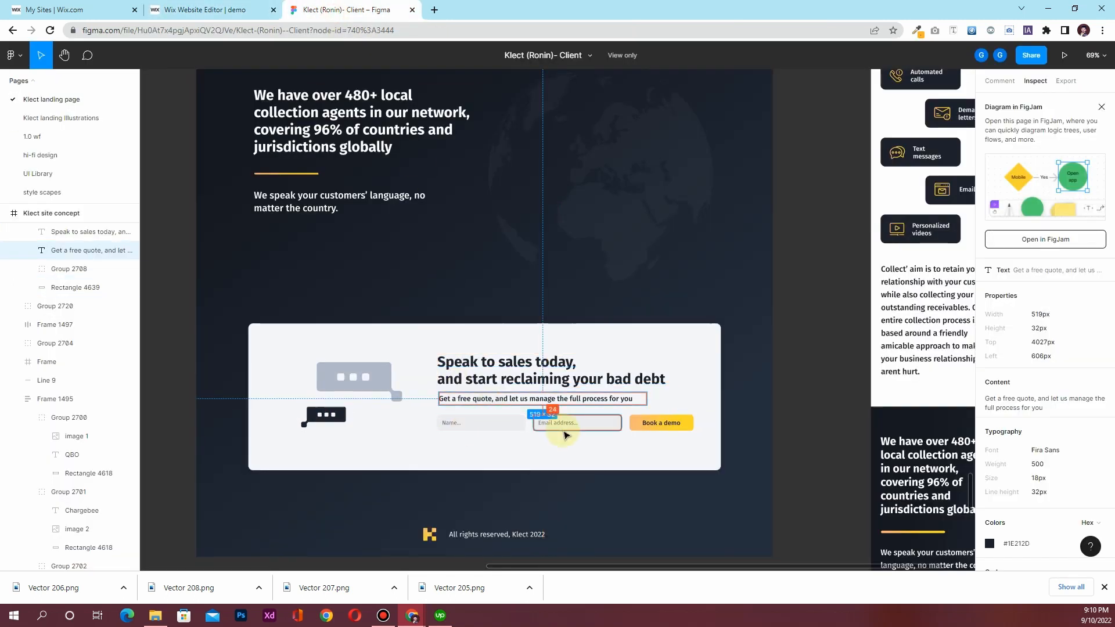
# Drop the 'Be the first to know!' subscribe form onto the white box and move the box up to Y 3680
pyautogui.click(206, 10)
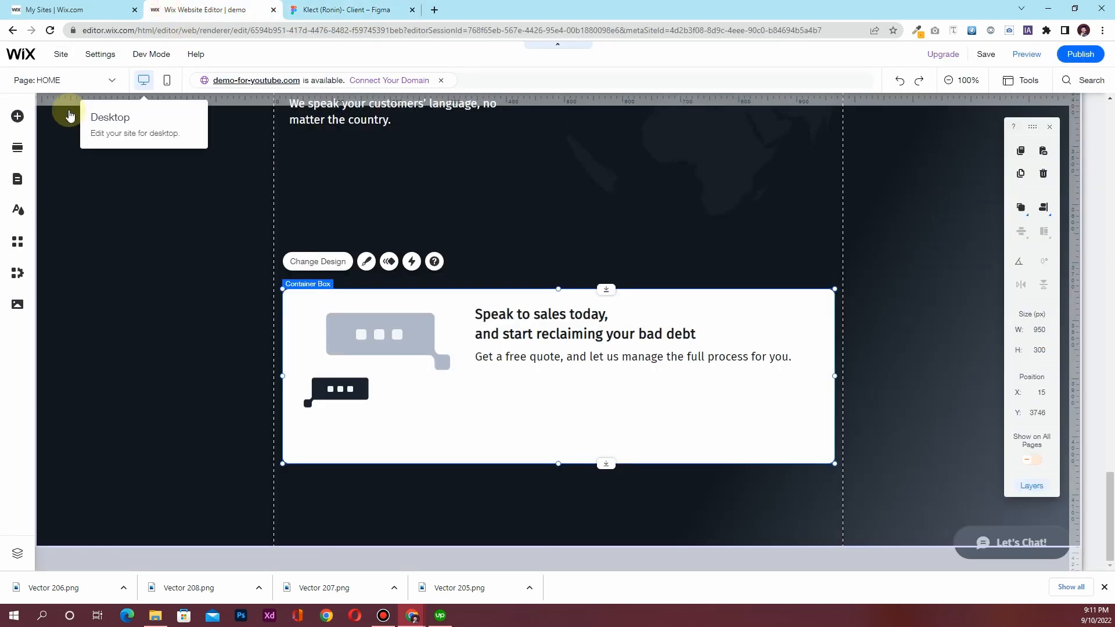
pyautogui.click(18, 117)
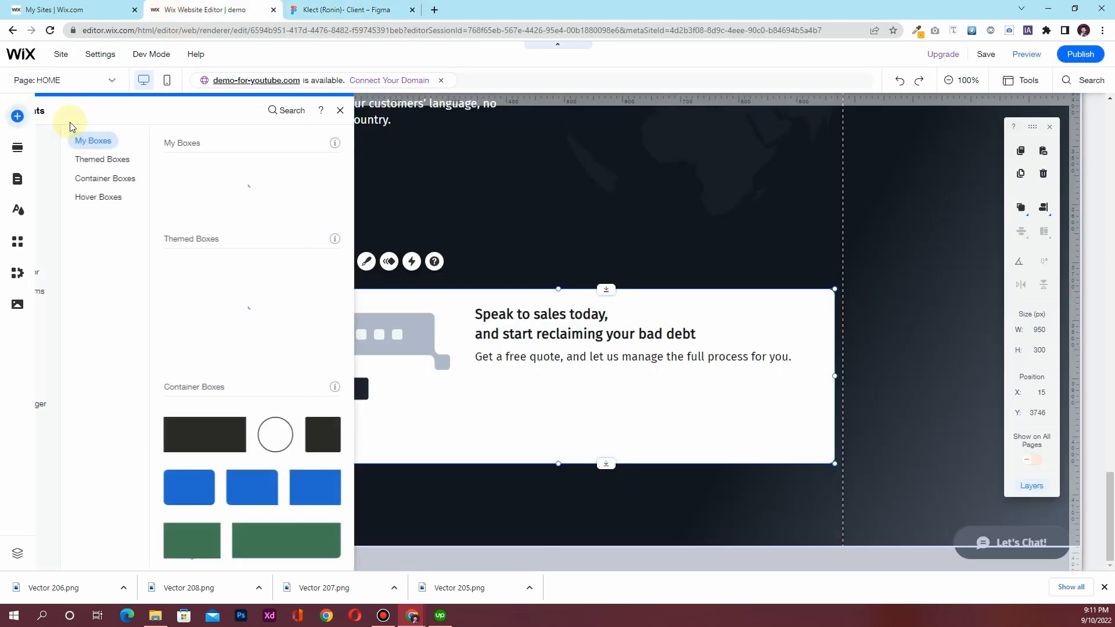
pyautogui.click(77, 181)
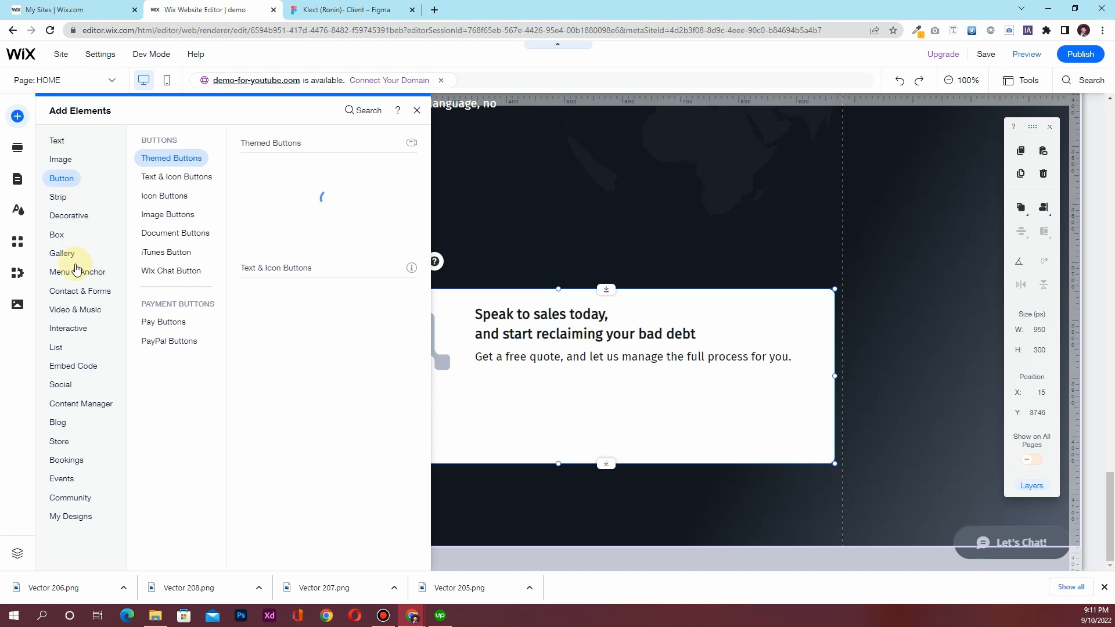
pyautogui.moveTo(79, 296)
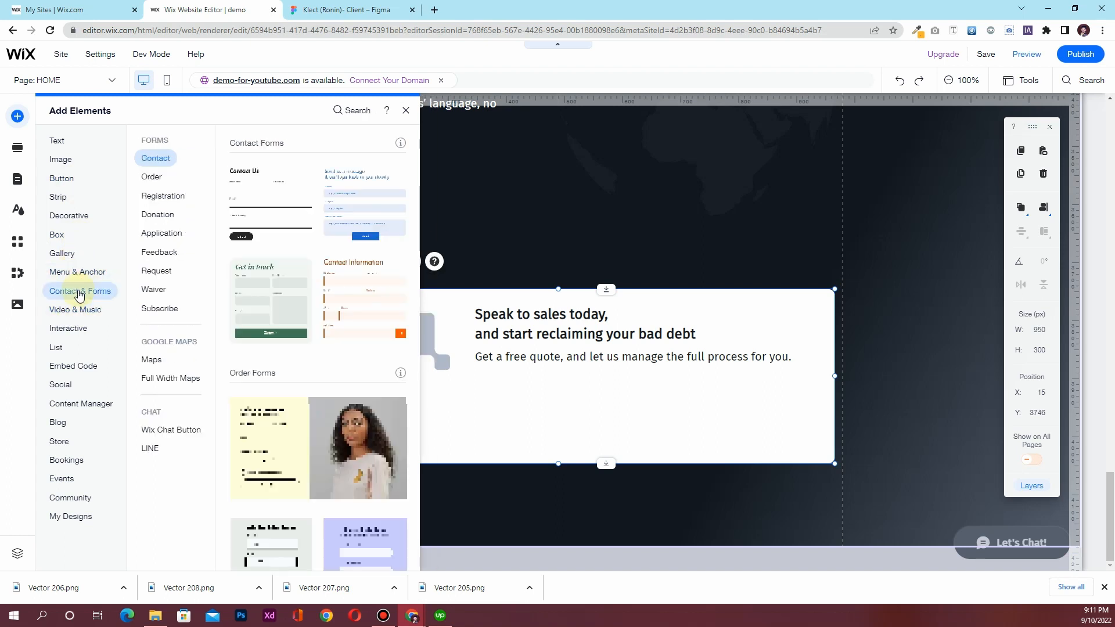
pyautogui.click(155, 313)
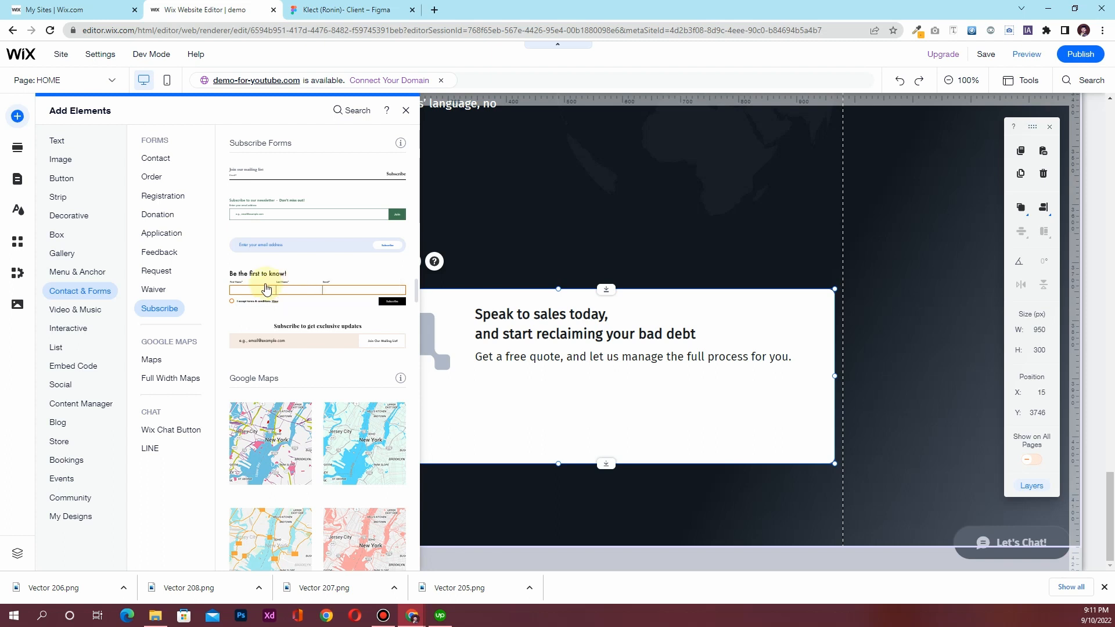
pyautogui.moveTo(267, 289); pyautogui.dragTo(464, 440)
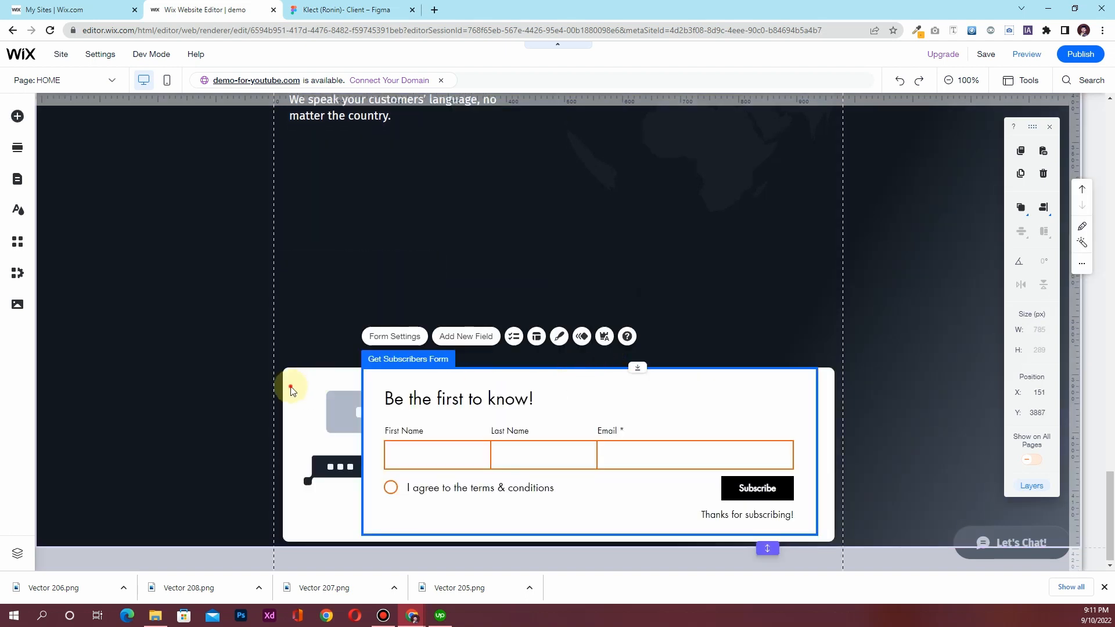
pyautogui.click(289, 386)
pyautogui.moveTo(292, 372); pyautogui.dragTo(291, 267)
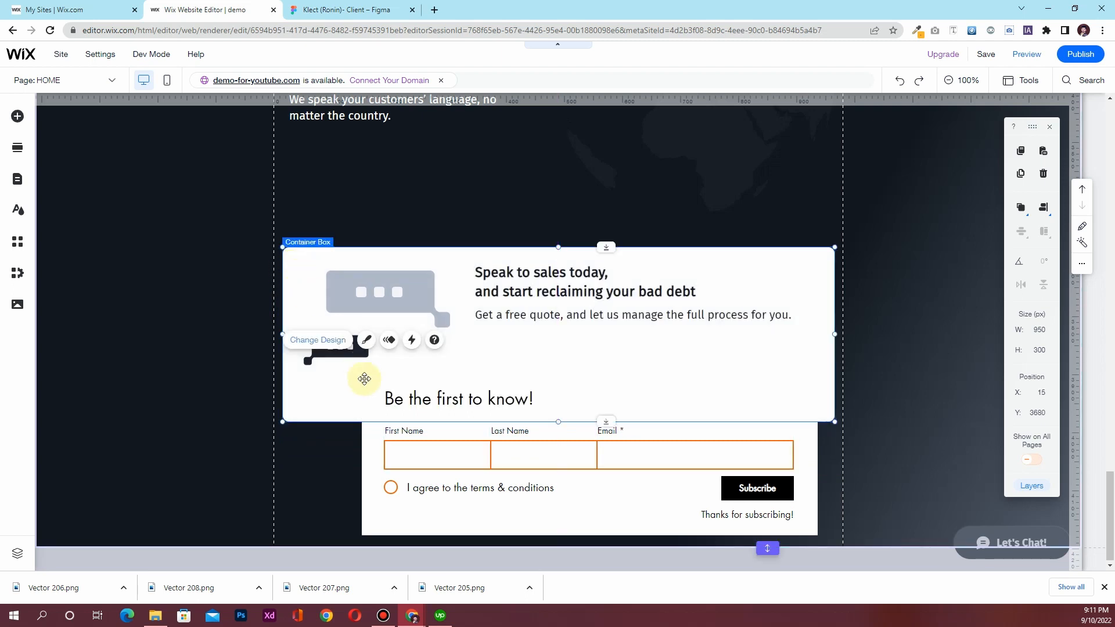
# Delete the subscribe form's title, terms & conditions checkbox and Last Name field
pyautogui.click(377, 494)
pyautogui.click(438, 398)
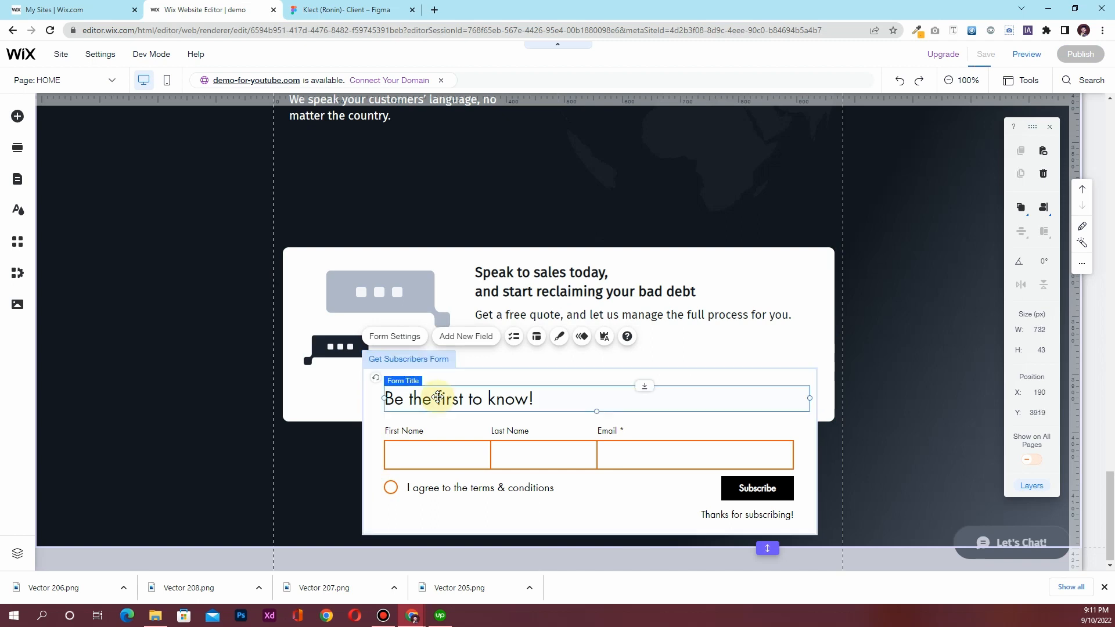
pyautogui.press('Delete')
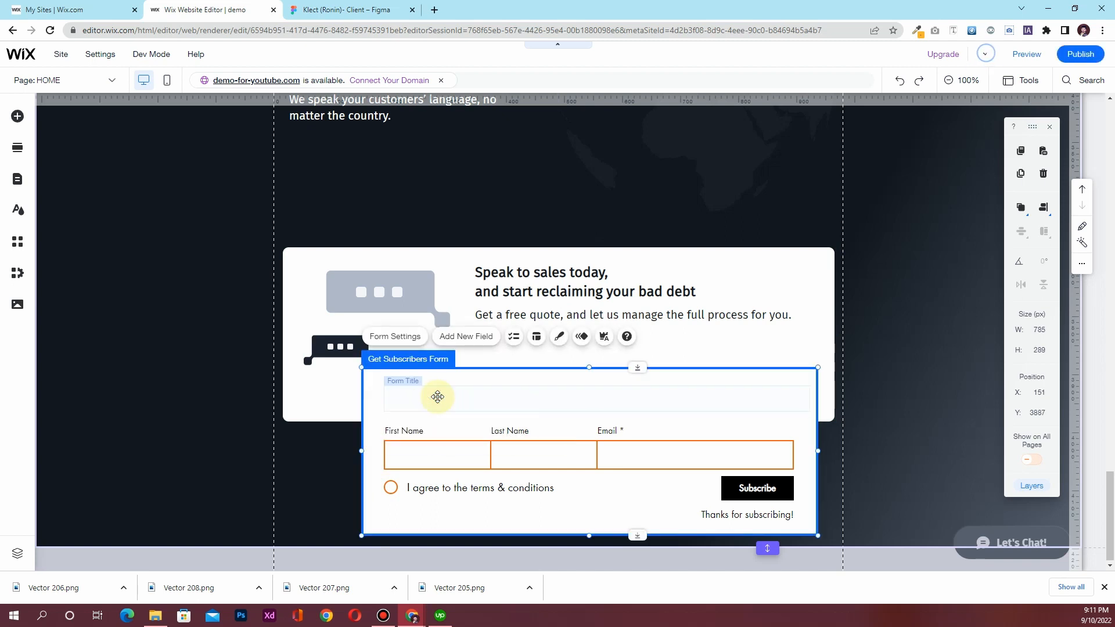
pyautogui.click(420, 486)
pyautogui.press('Delete')
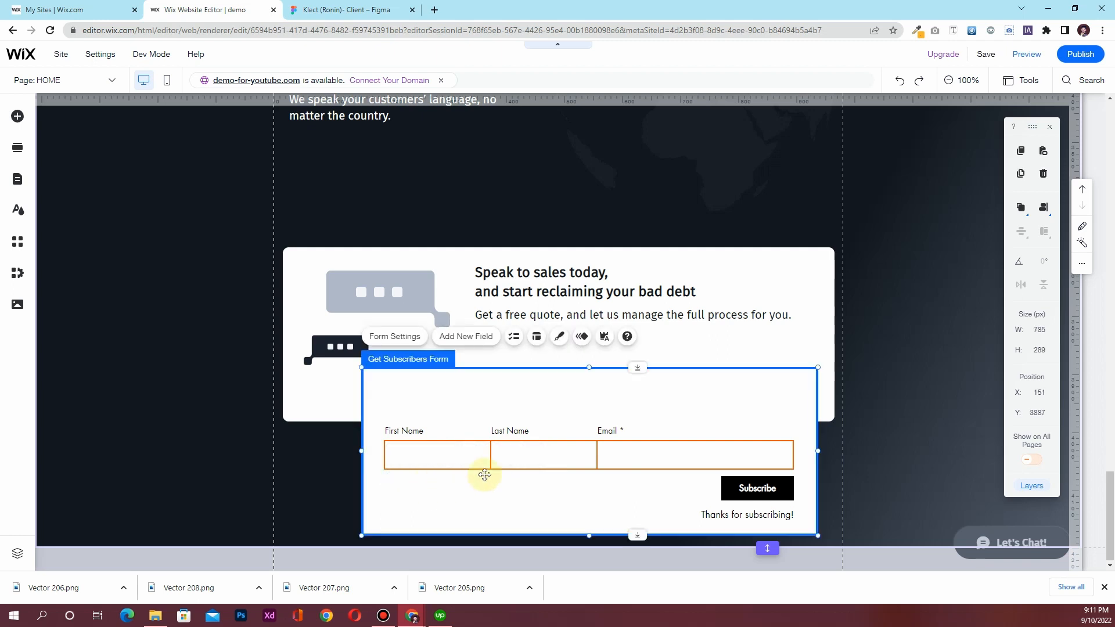
pyautogui.click(516, 462)
pyautogui.press('Delete')
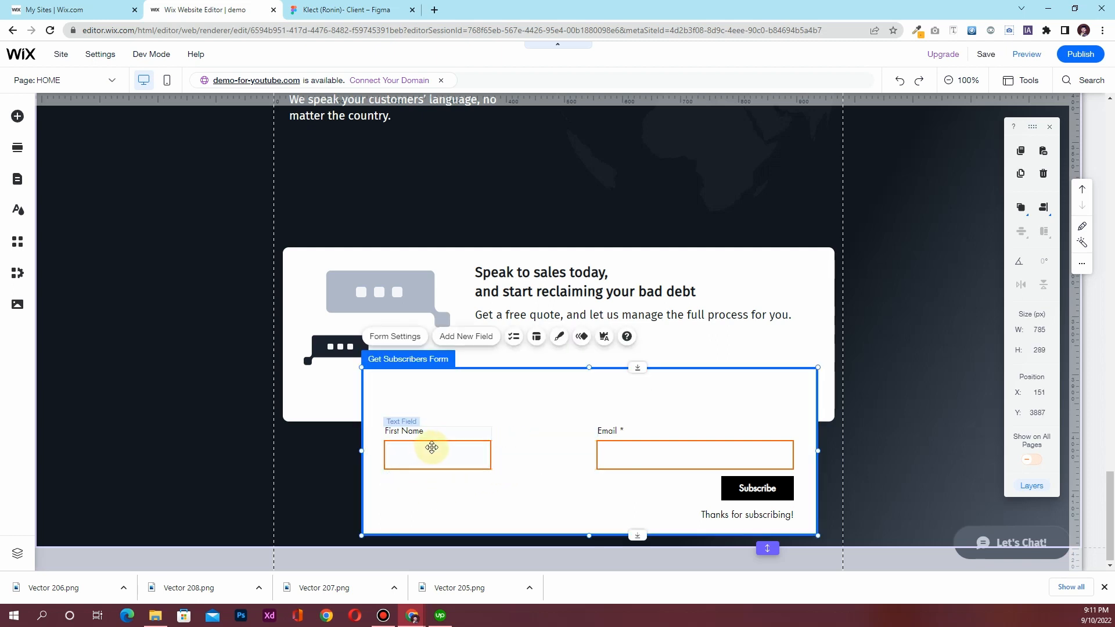
pyautogui.click(417, 450)
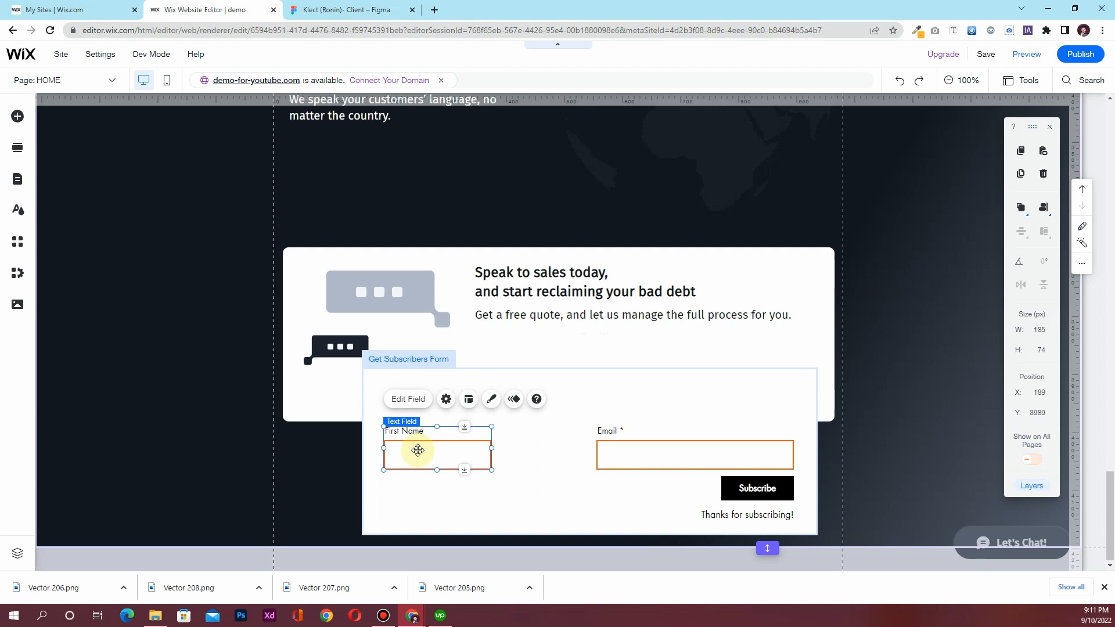
# Clear the First Name field's title and give it the placeholder text 'Name'
pyautogui.click(416, 401)
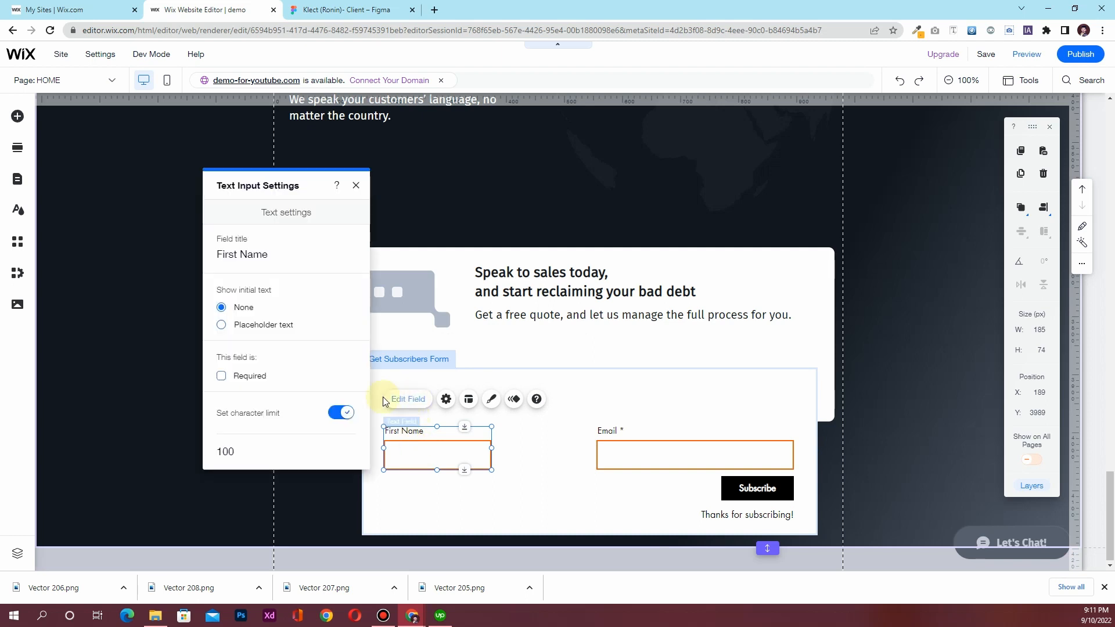
pyautogui.click(254, 254)
pyautogui.moveTo(242, 254); pyautogui.dragTo(215, 254)
pyautogui.press('BackSpace')
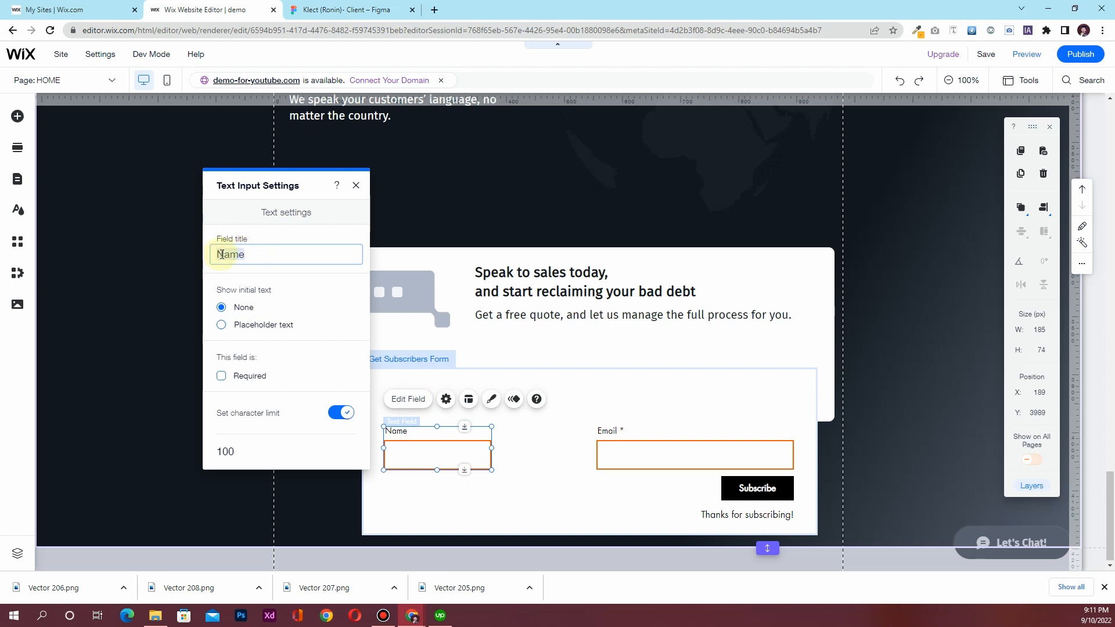
pyautogui.click(346, 10)
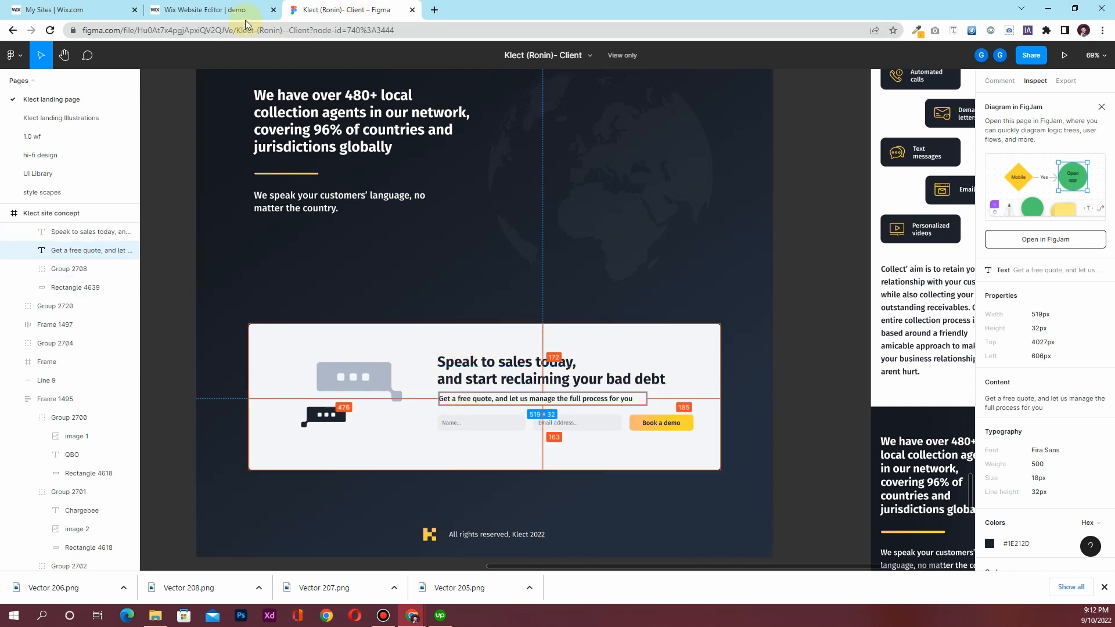
pyautogui.click(200, 10)
pyautogui.click(221, 324)
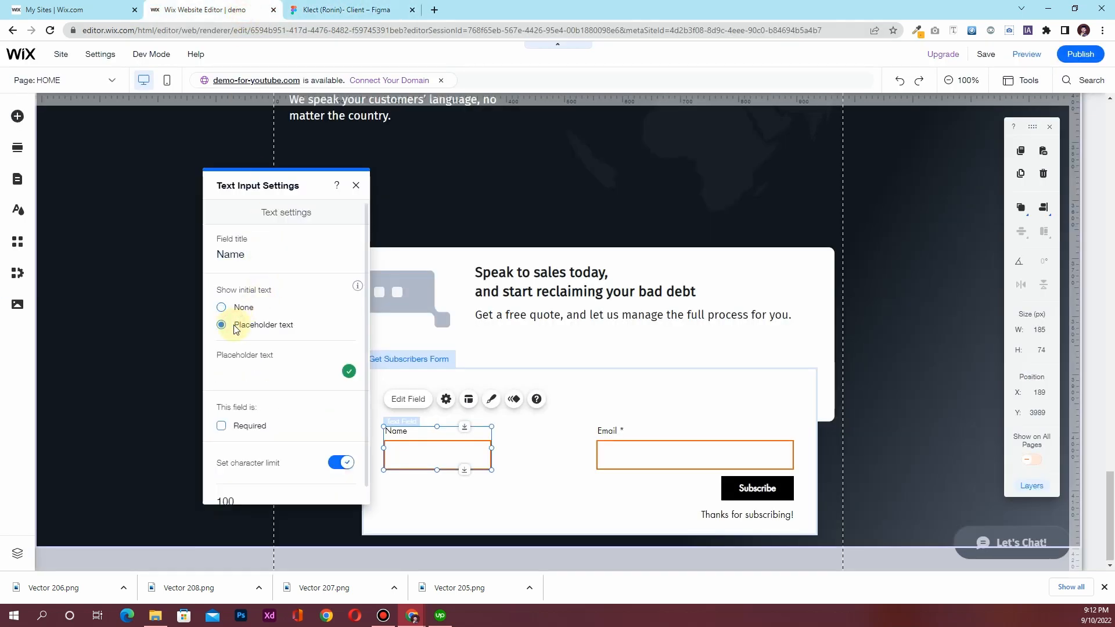
pyautogui.click(246, 369)
pyautogui.write('Name')
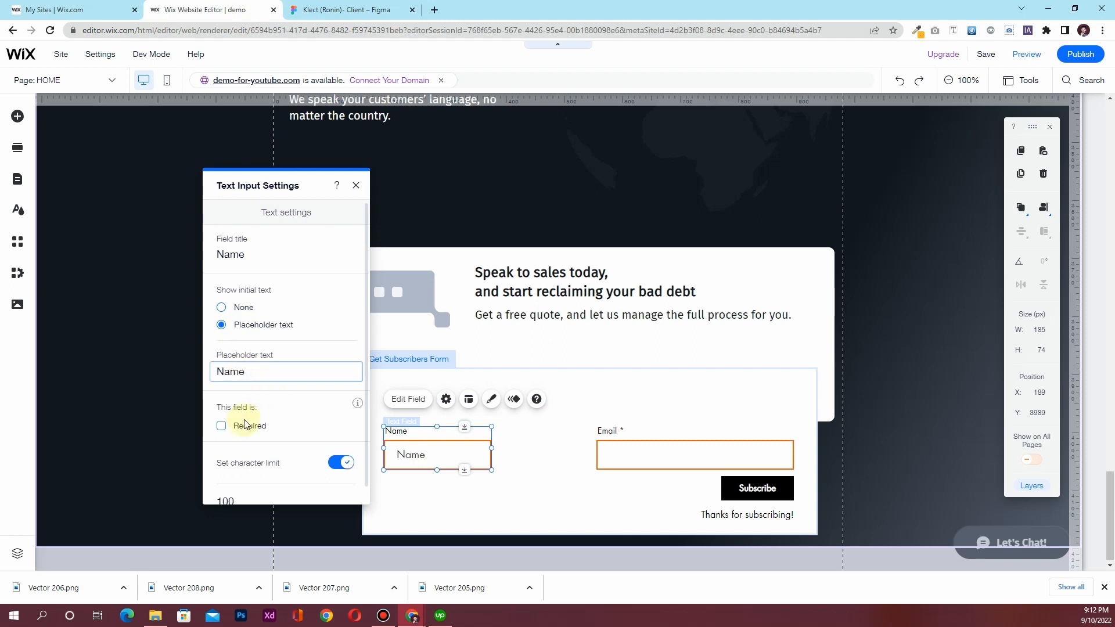
pyautogui.doubleClick(246, 255)
pyautogui.press('BackSpace')
pyautogui.scroll(-1, 288, 302)
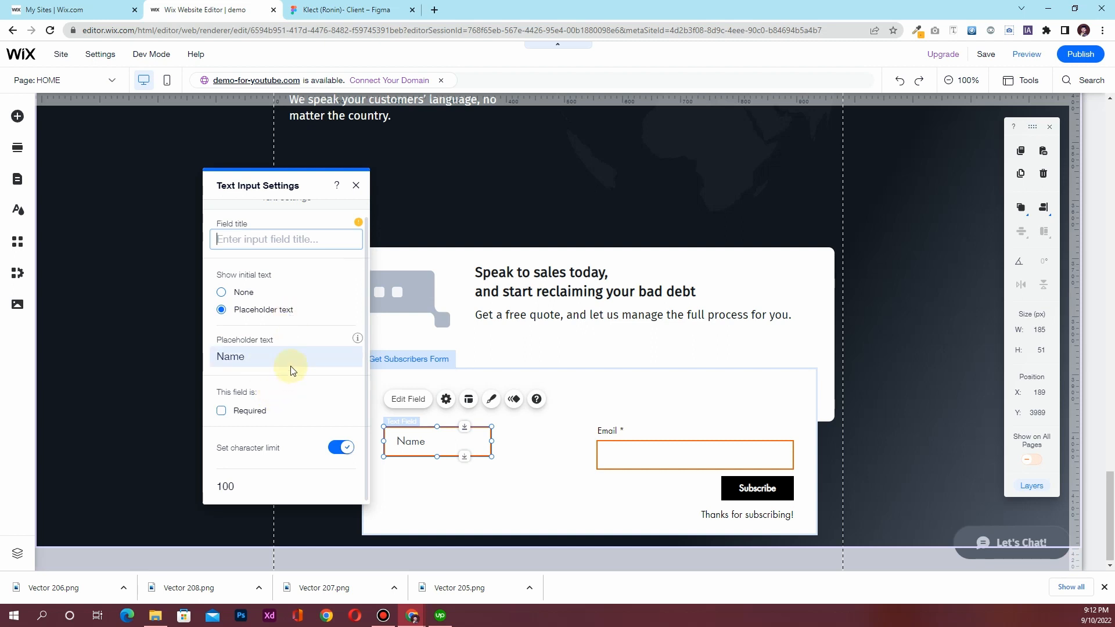
pyautogui.click(356, 186)
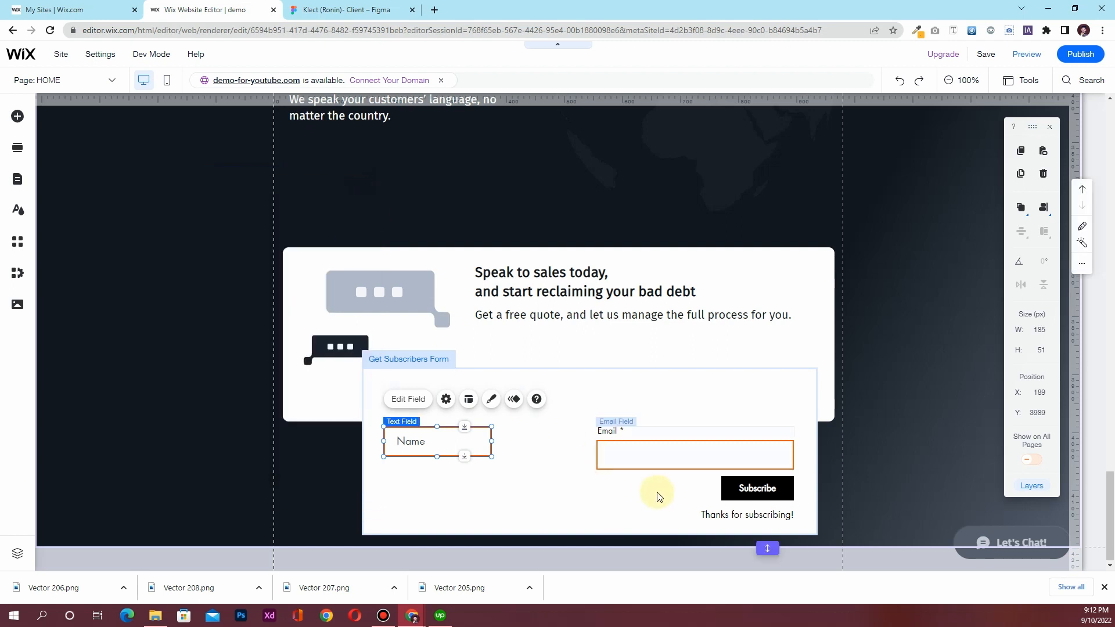
# Clear the Email field's title and show 'Email' as its placeholder text
pyautogui.click(651, 454)
pyautogui.click(631, 399)
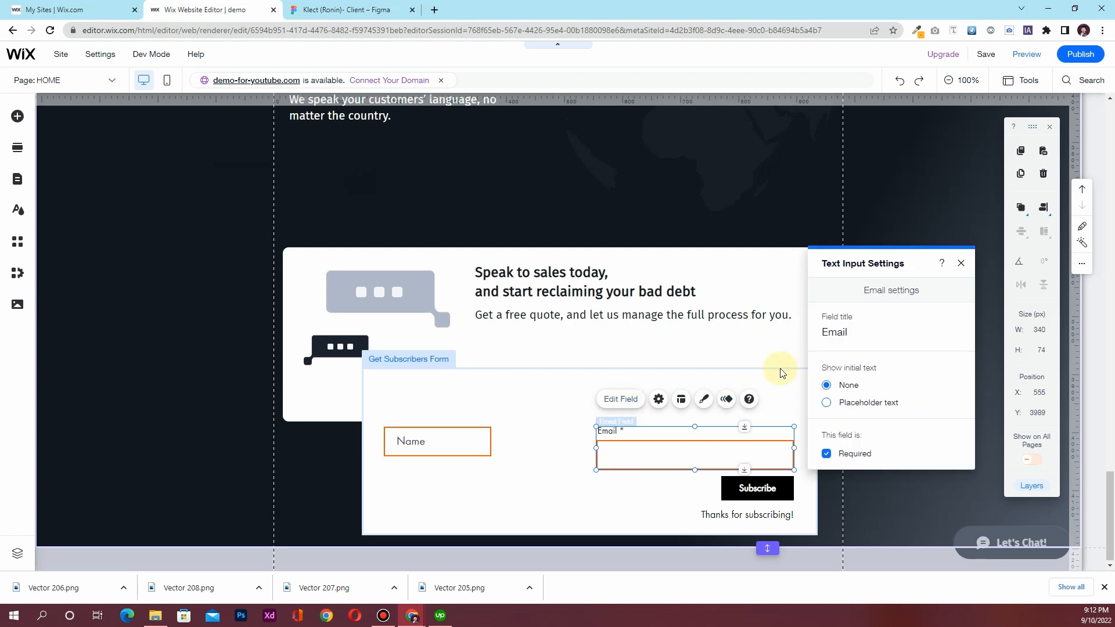
pyautogui.click(832, 334)
pyautogui.press('BackSpace')
pyautogui.click(848, 409)
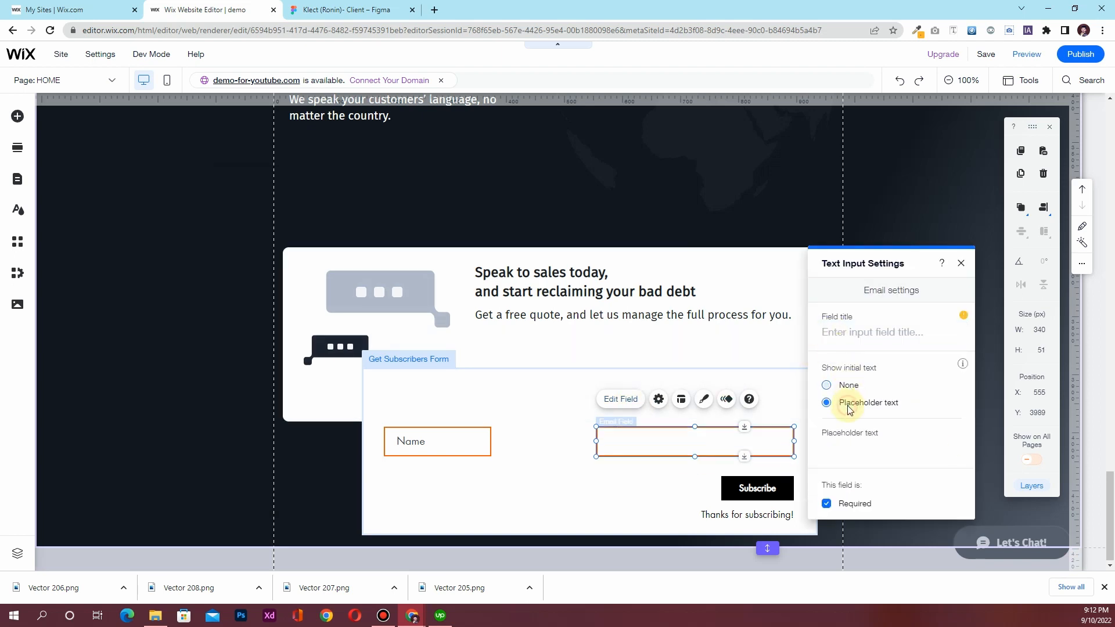
pyautogui.click(850, 442)
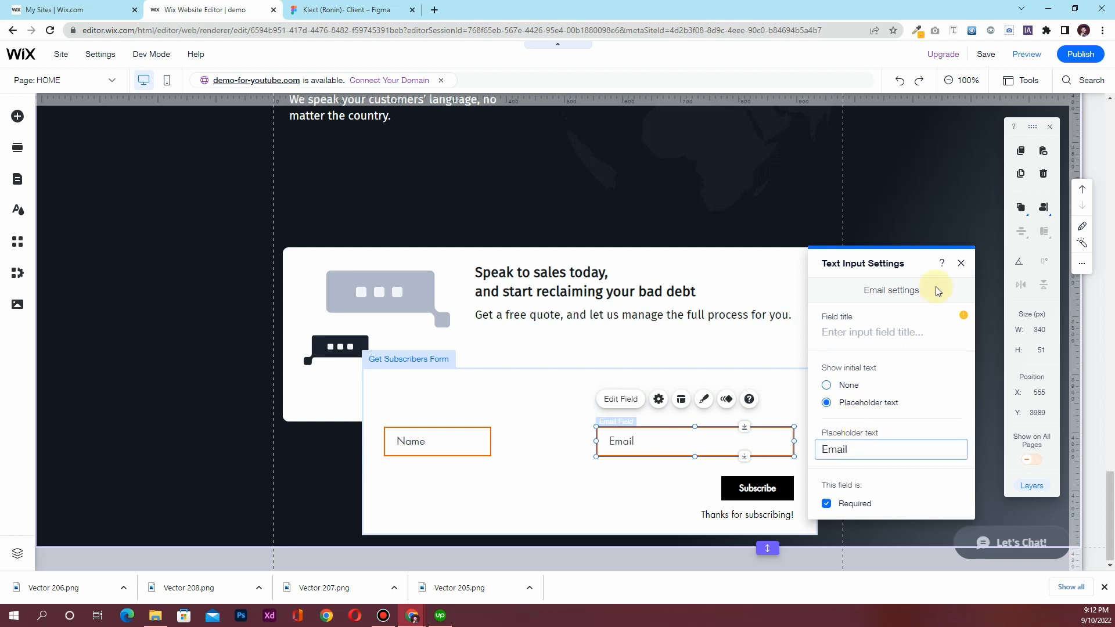
pyautogui.click(961, 263)
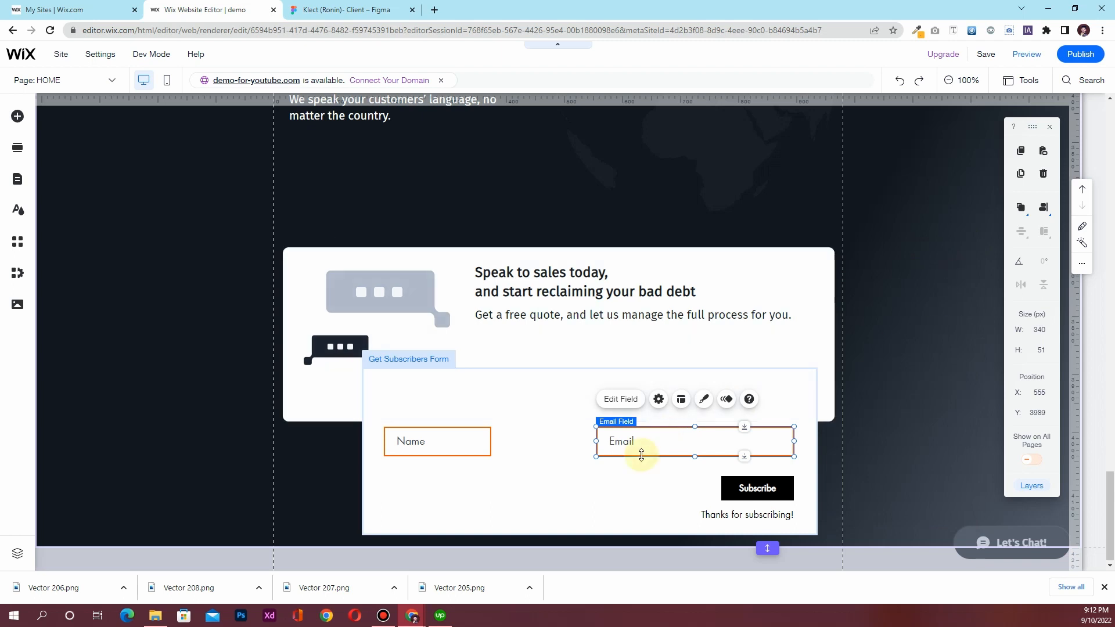
pyautogui.moveTo(642, 440); pyautogui.dragTo(572, 447)
pyautogui.click(745, 493)
pyautogui.moveTo(745, 493); pyautogui.dragTo(734, 442)
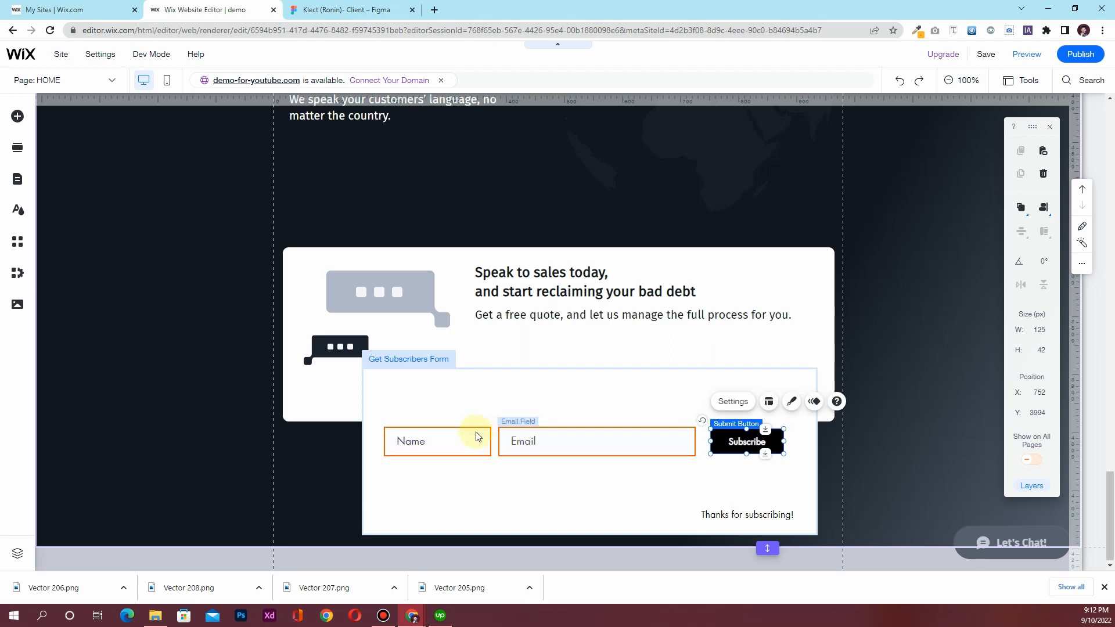
pyautogui.click(459, 435)
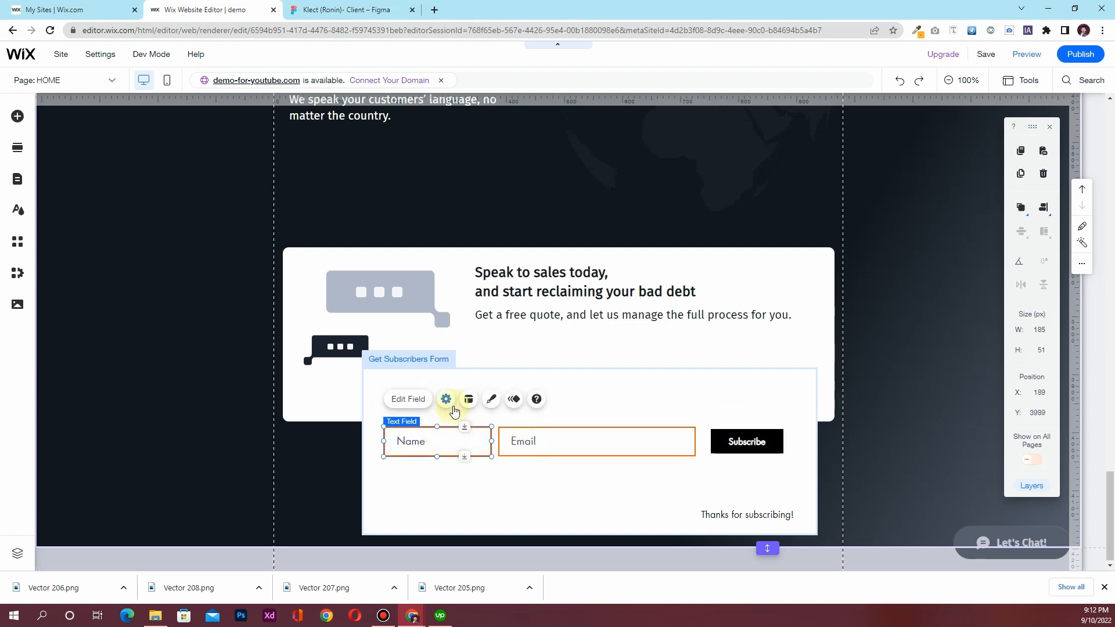
pyautogui.click(642, 511)
pyautogui.click(636, 441)
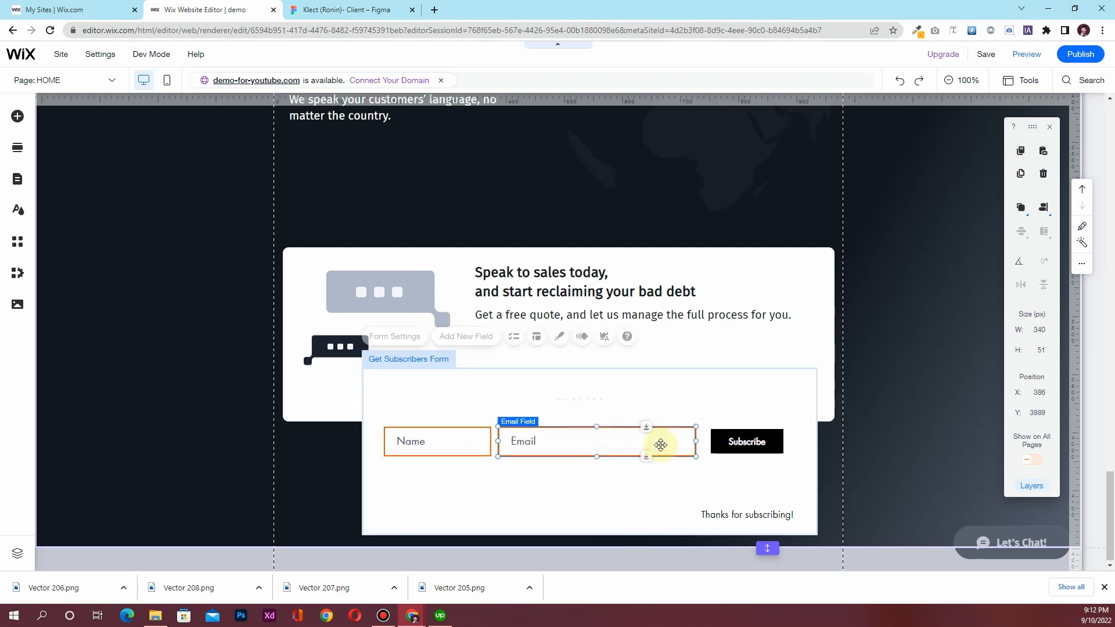
pyautogui.moveTo(697, 442); pyautogui.dragTo(632, 440)
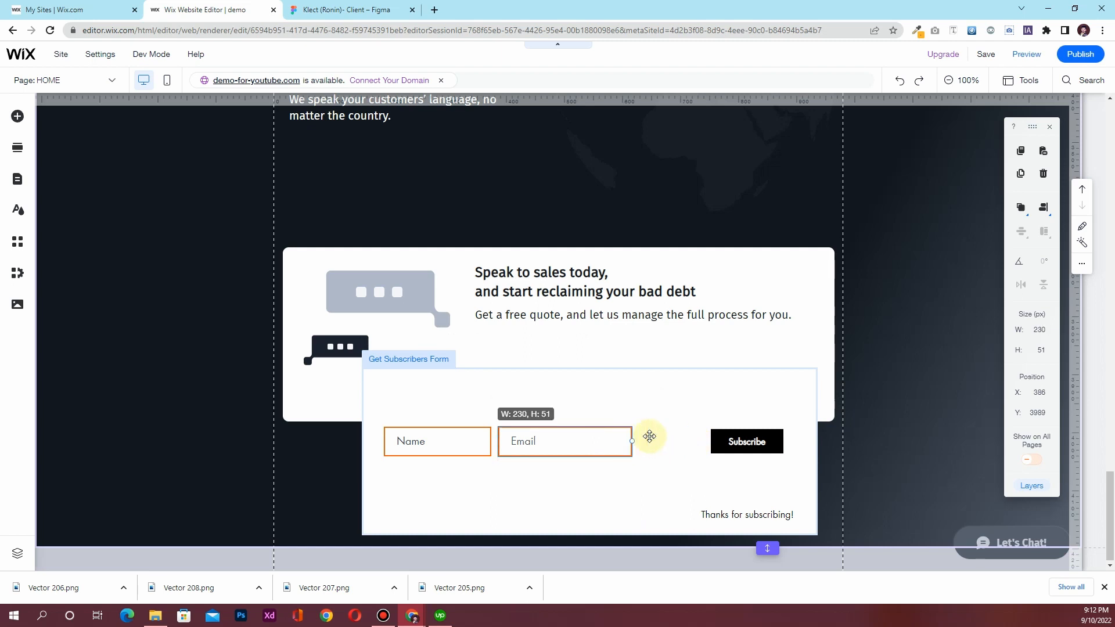
pyautogui.click(1045, 332)
pyautogui.write('150')
pyautogui.press('Return')
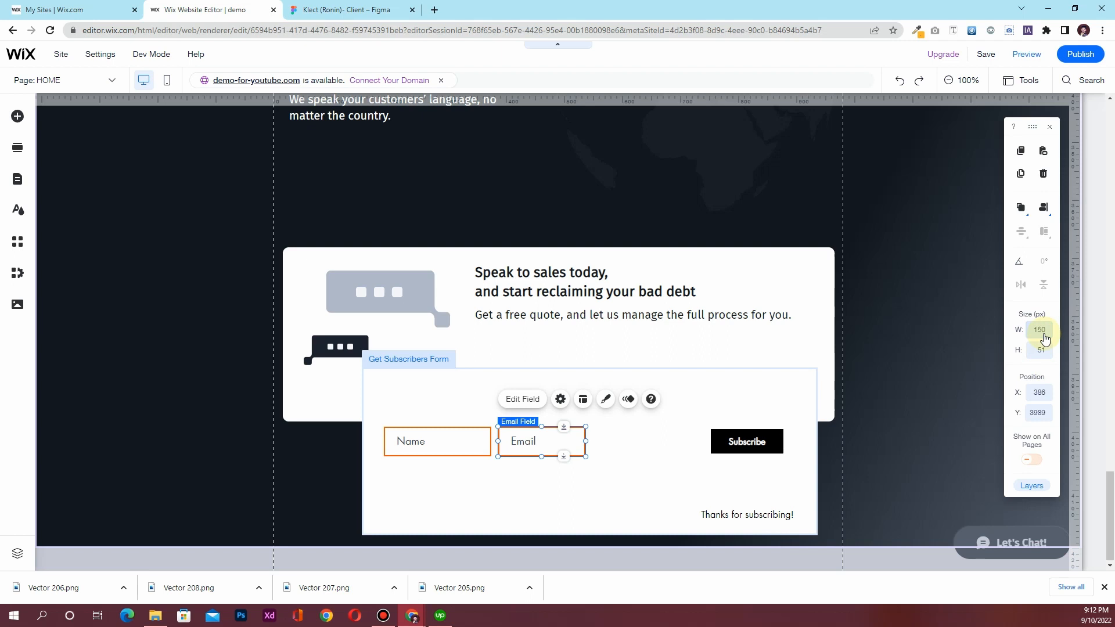
pyautogui.press('Return')
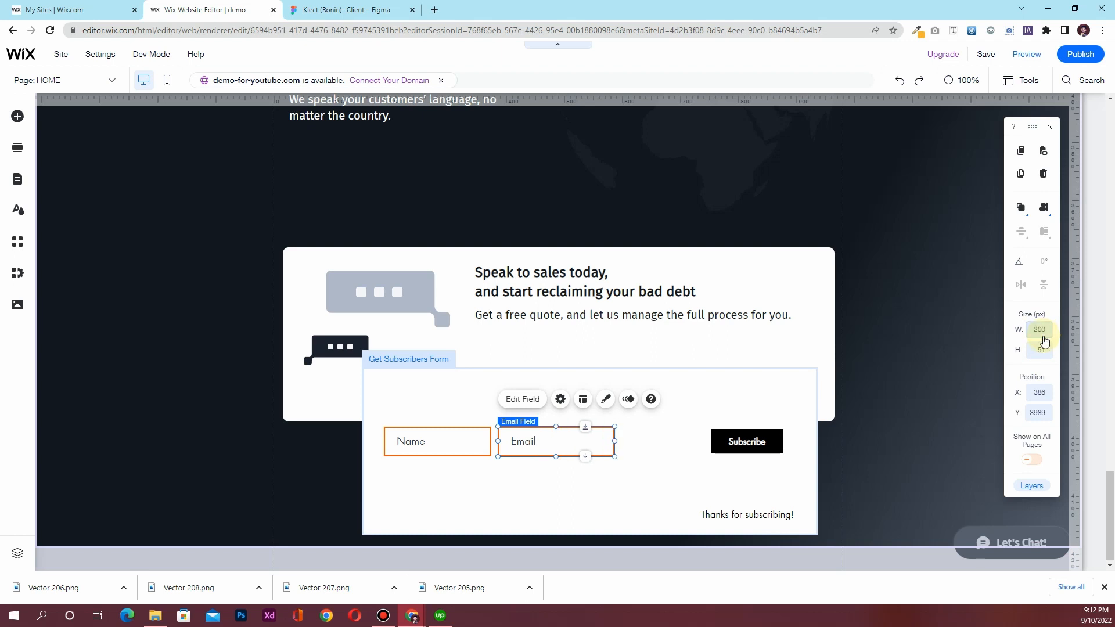
pyautogui.click(746, 442)
pyautogui.moveTo(746, 442); pyautogui.dragTo(674, 443)
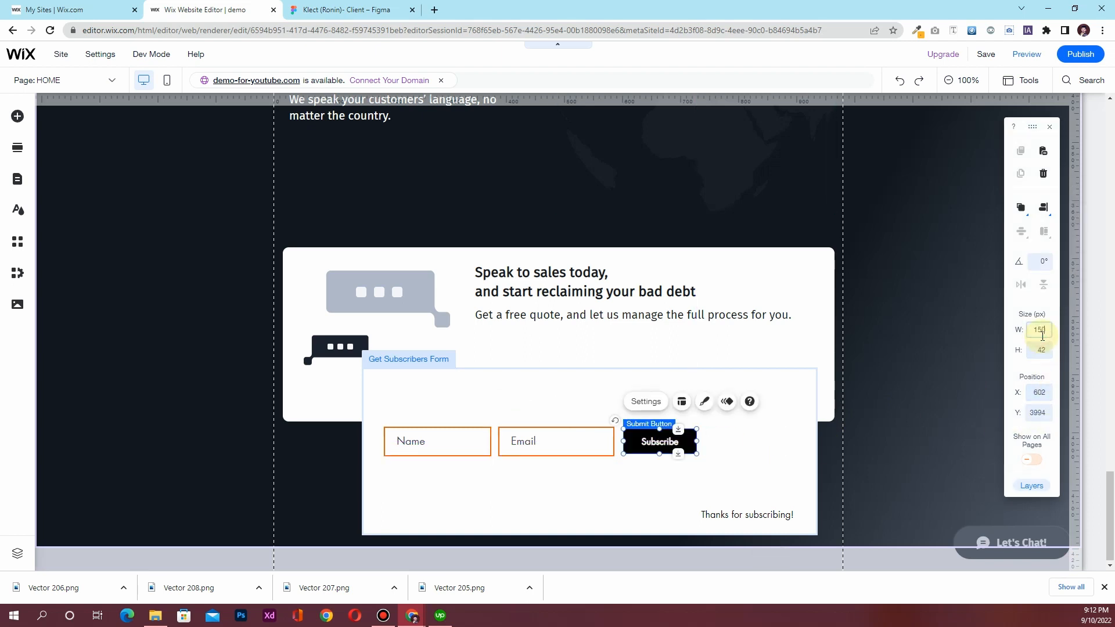
pyautogui.press('Return')
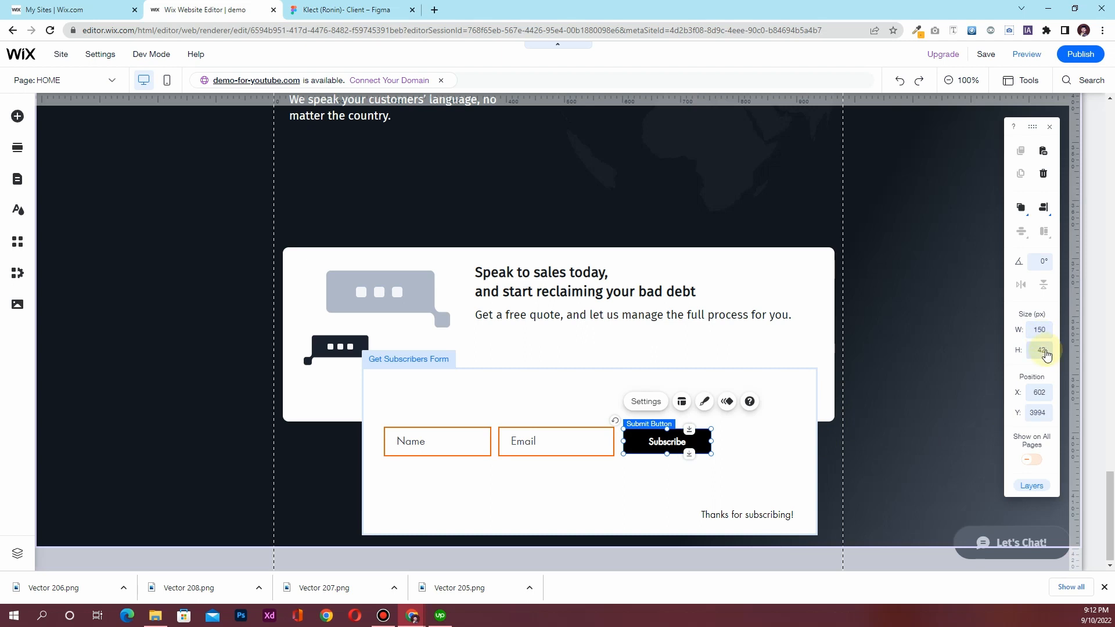
pyautogui.click(598, 447)
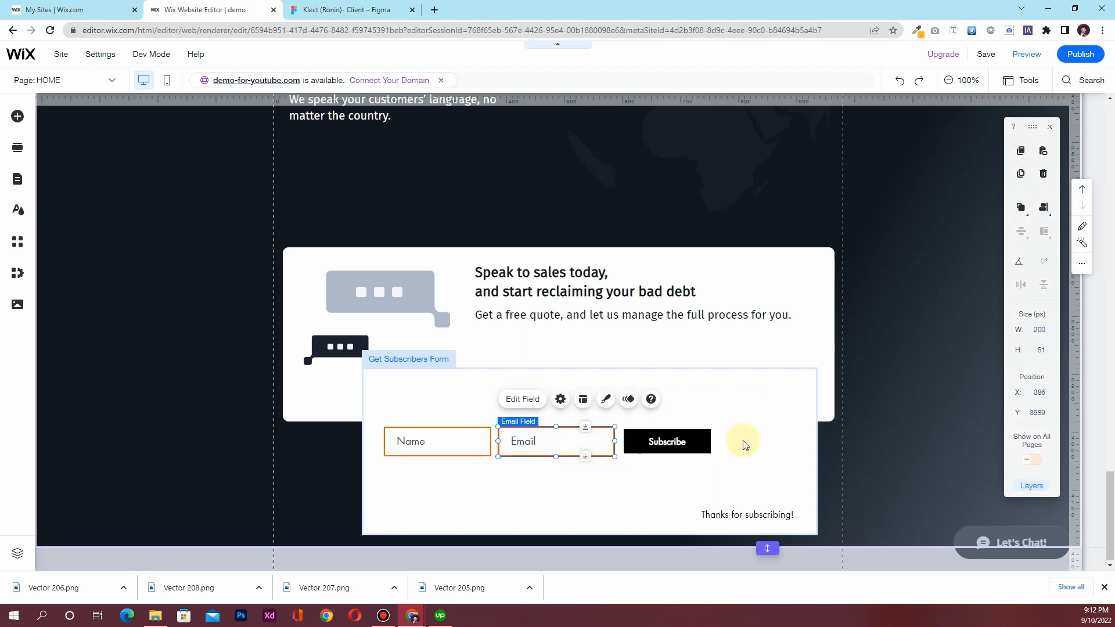
pyautogui.click(695, 443)
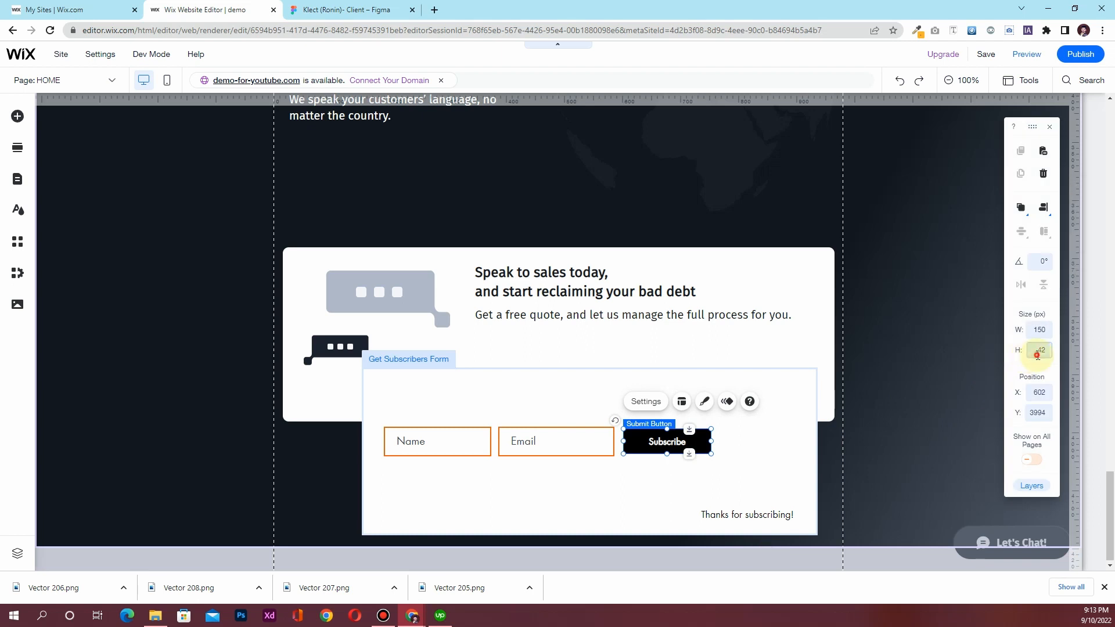
# Make the Subscribe button 51 px tall and level with the fields, then place the left-aligned 'Thanks for subscribing!' under Name
pyautogui.press('Return')
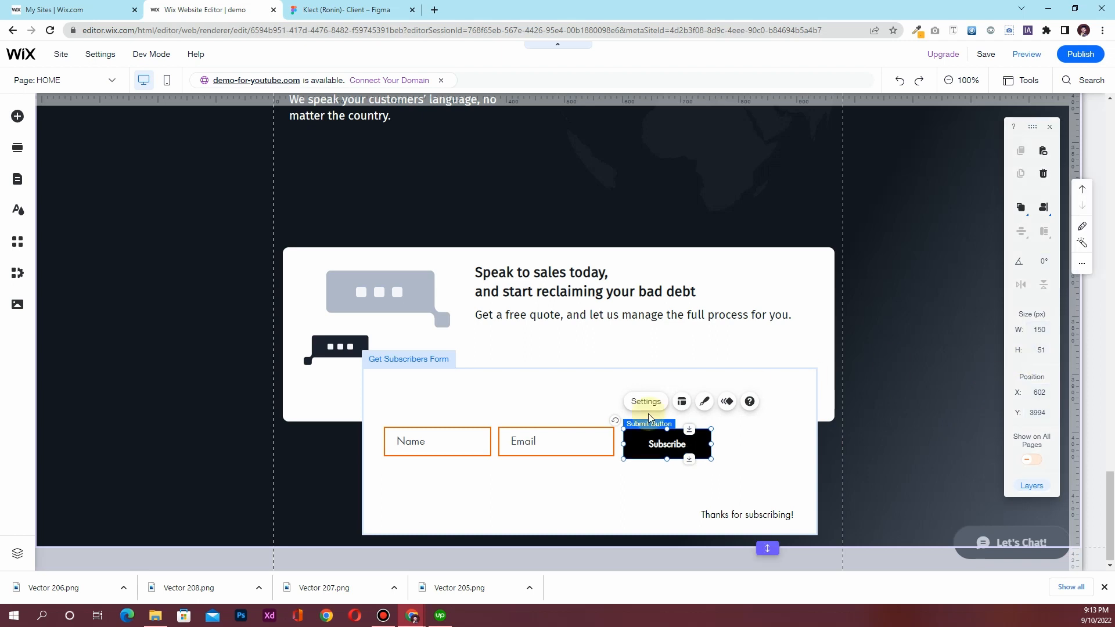
pyautogui.moveTo(651, 444); pyautogui.dragTo(650, 443)
pyautogui.click(712, 514)
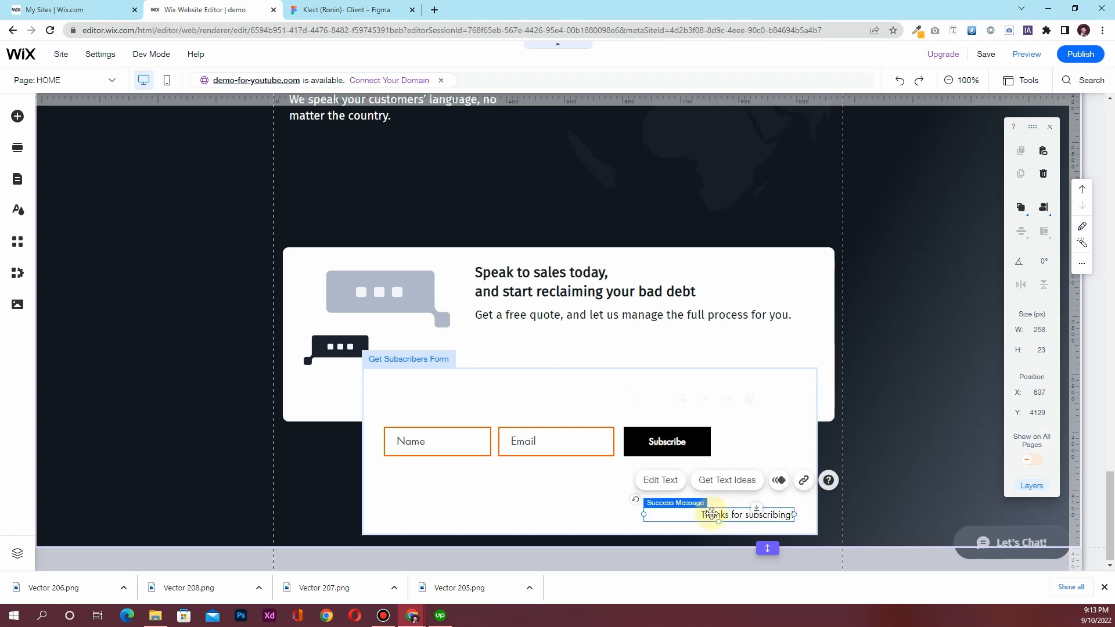
pyautogui.doubleClick(711, 514)
pyautogui.click(495, 456)
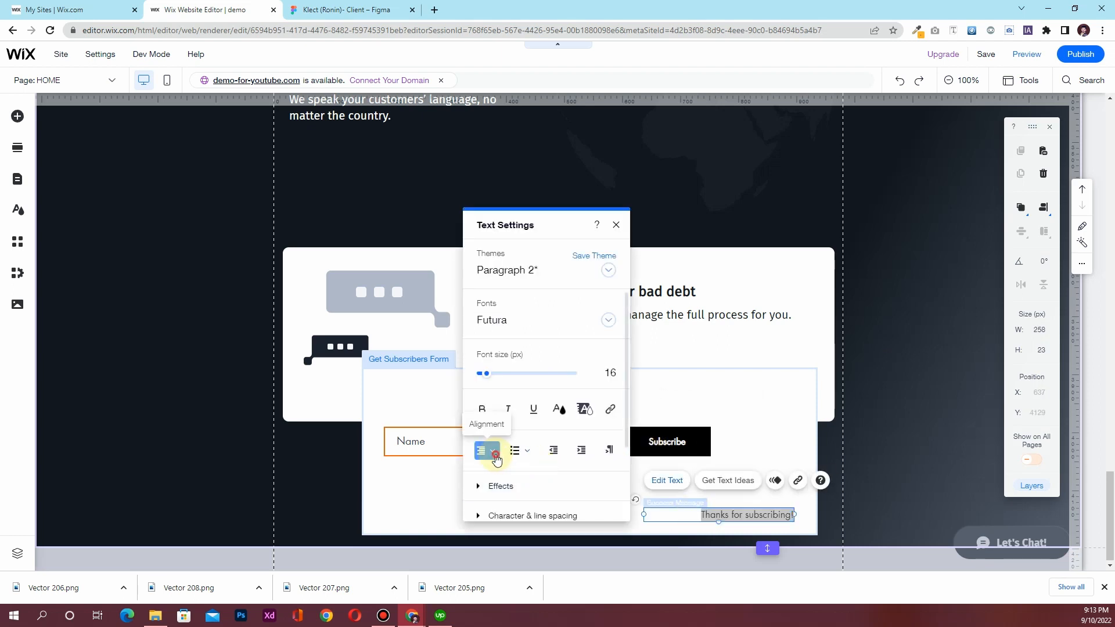
pyautogui.click(488, 414)
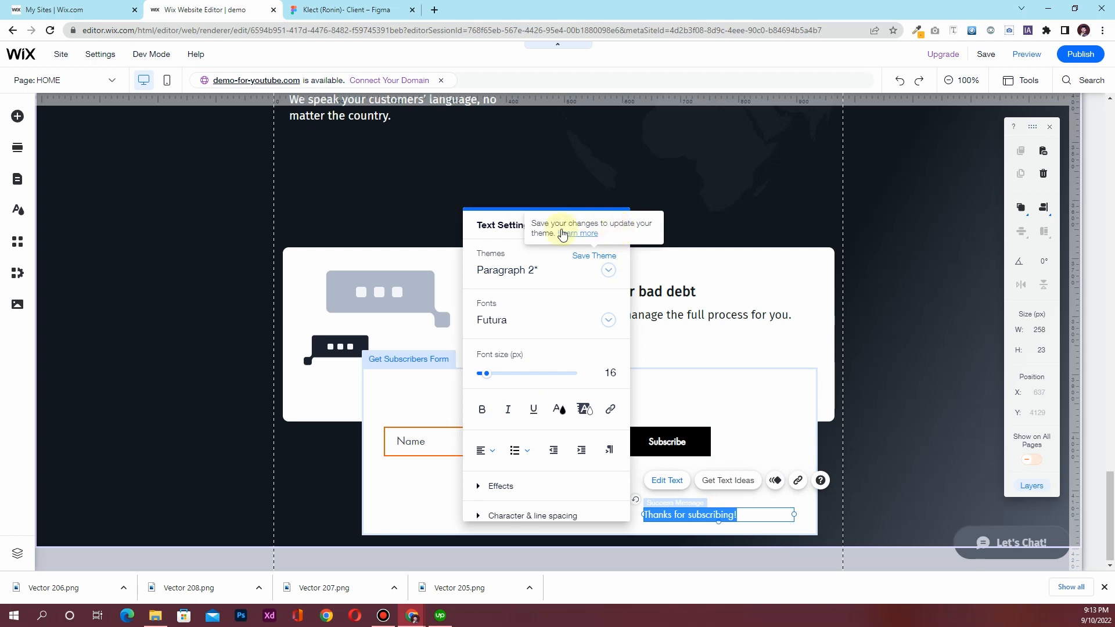
pyautogui.click(617, 225)
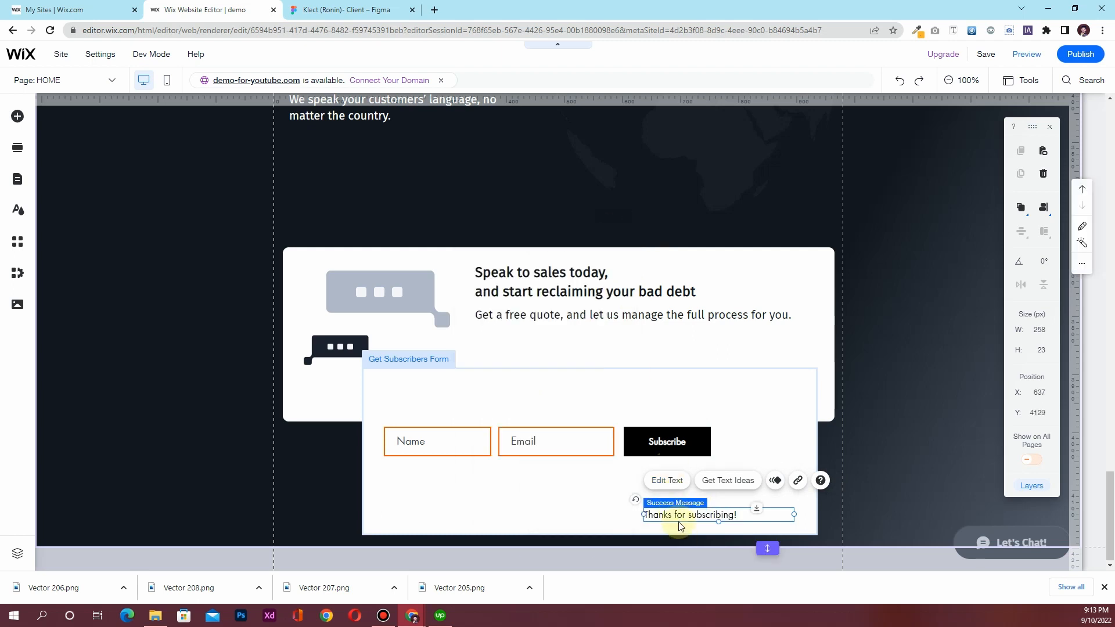
pyautogui.moveTo(677, 514); pyautogui.dragTo(417, 475)
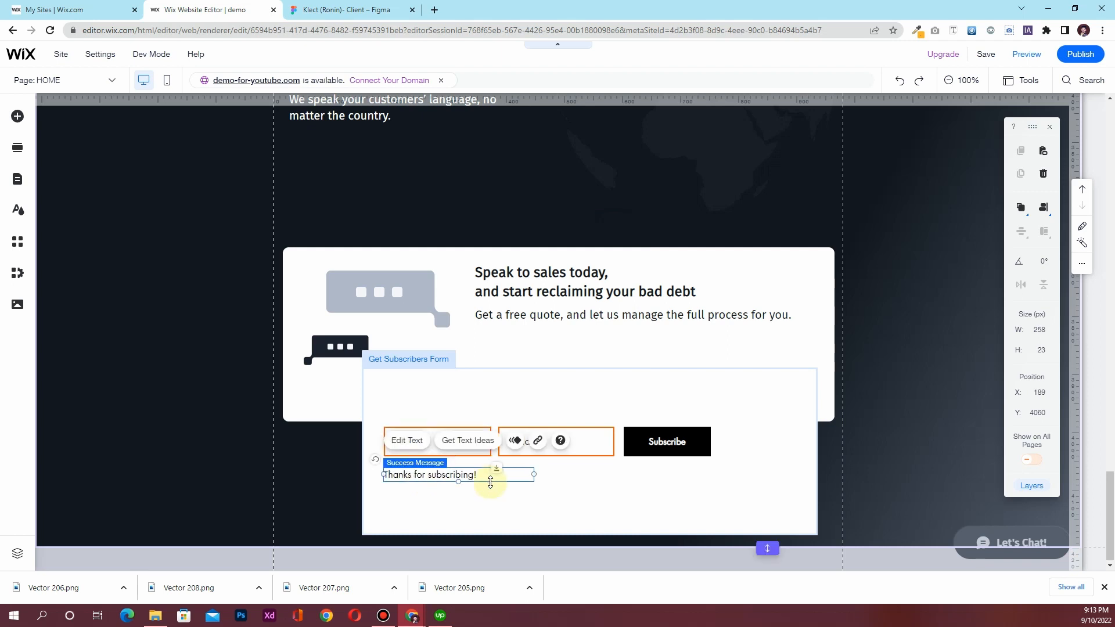
pyautogui.click(666, 475)
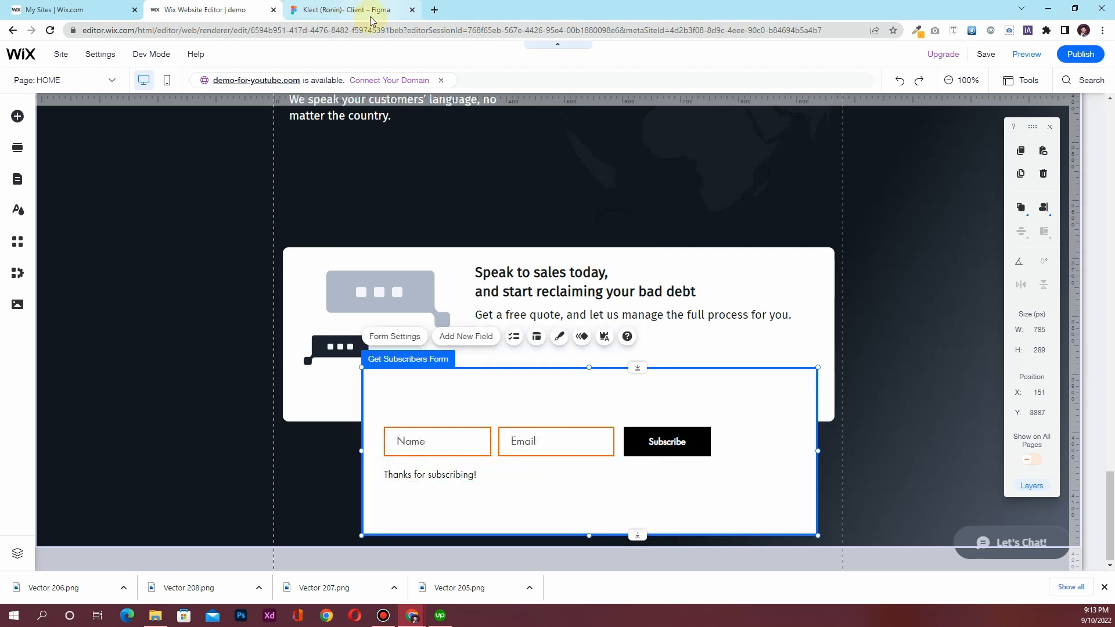
pyautogui.click(370, 12)
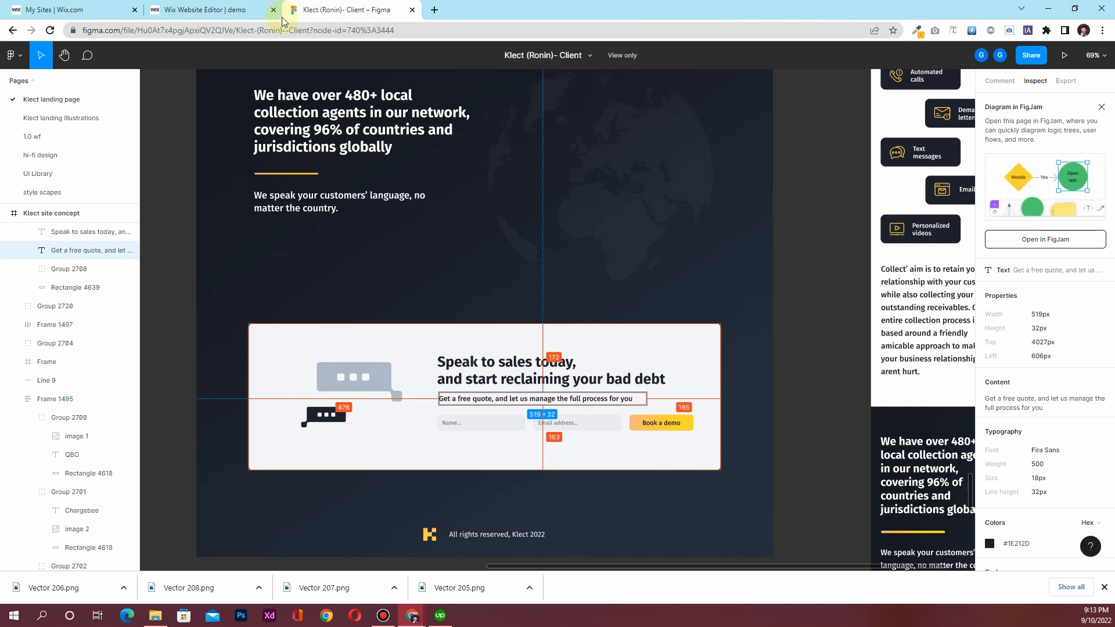
pyautogui.click(229, 12)
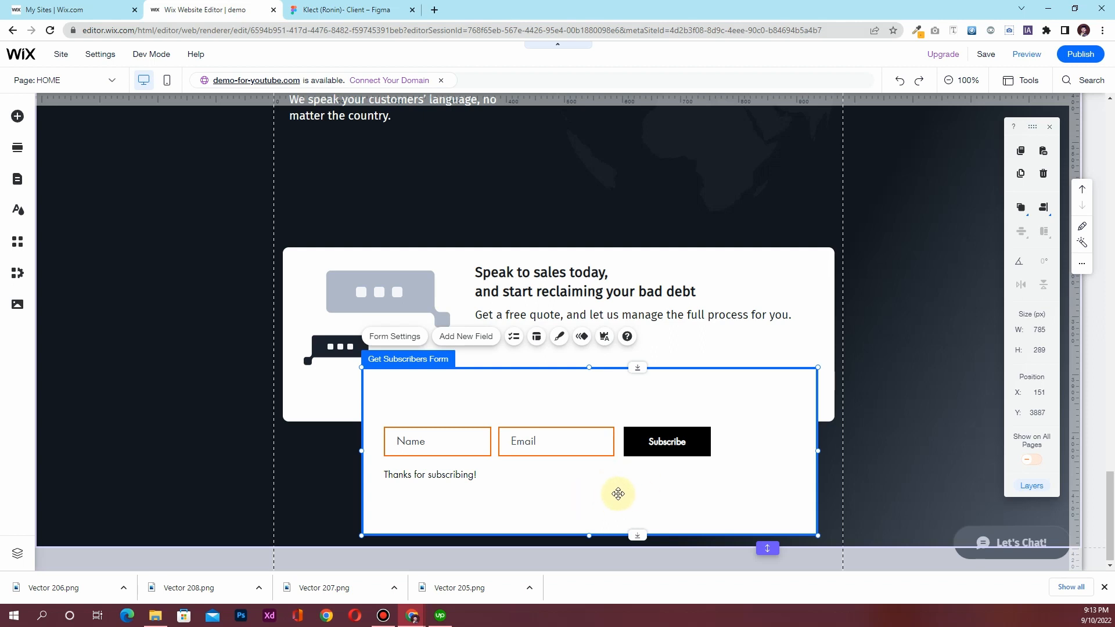
# Give the form's input fields a grey fill at 20% opacity
pyautogui.click(559, 337)
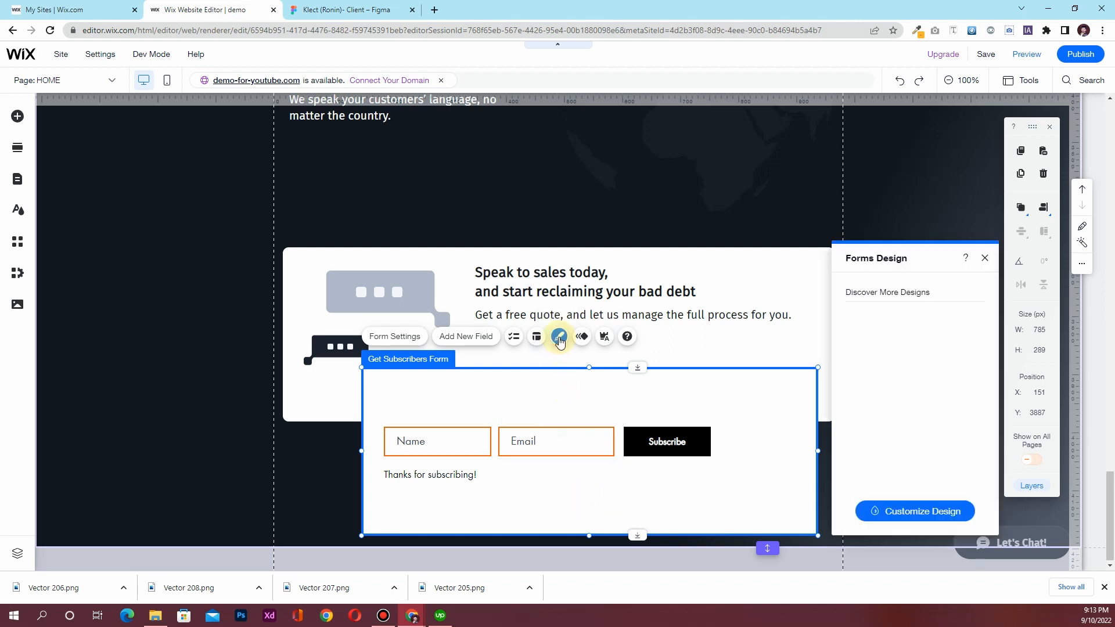
pyautogui.click(932, 512)
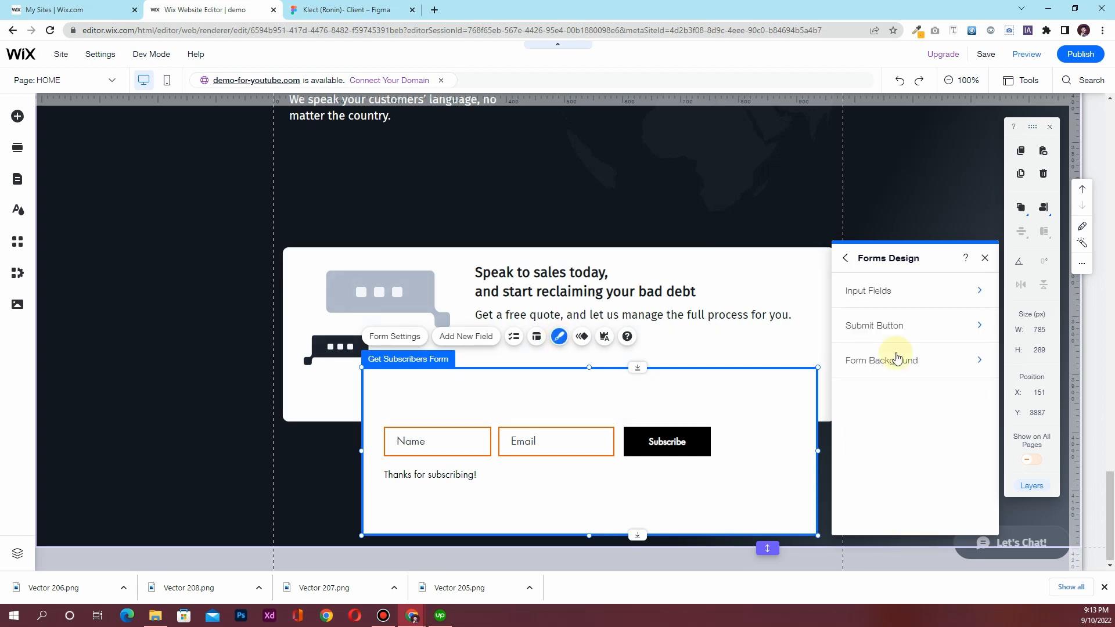
pyautogui.click(885, 300)
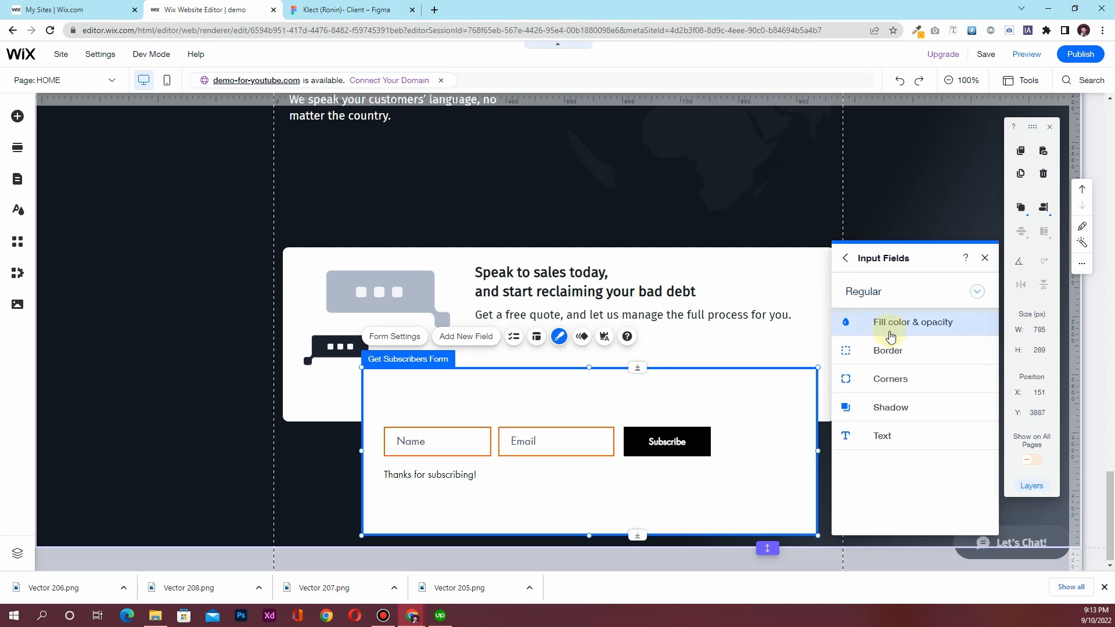
pyautogui.click(889, 327)
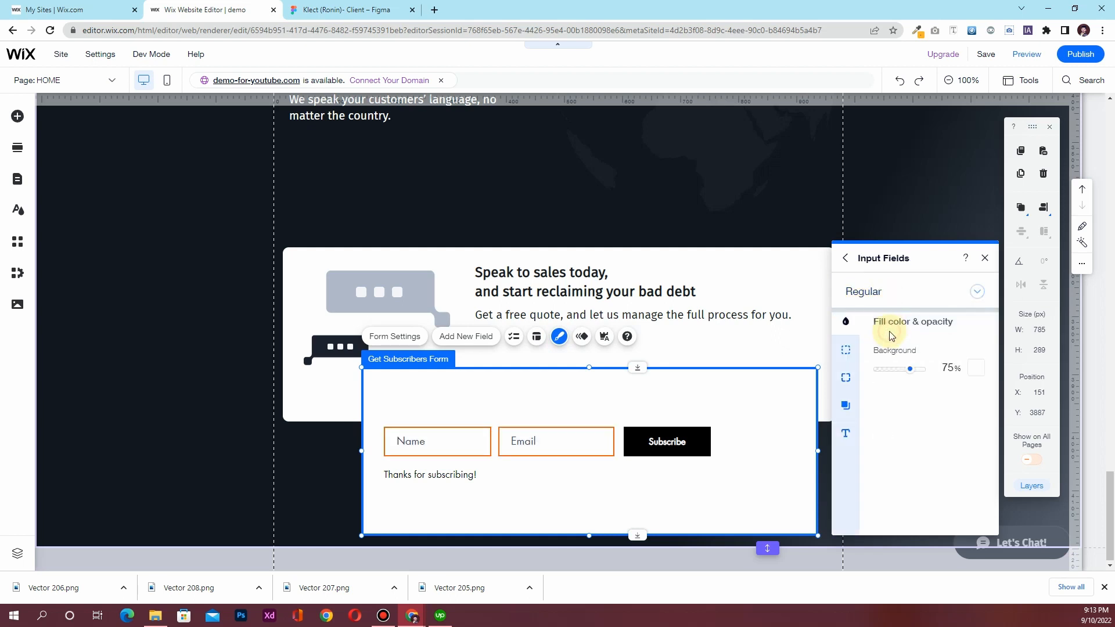
pyautogui.click(974, 368)
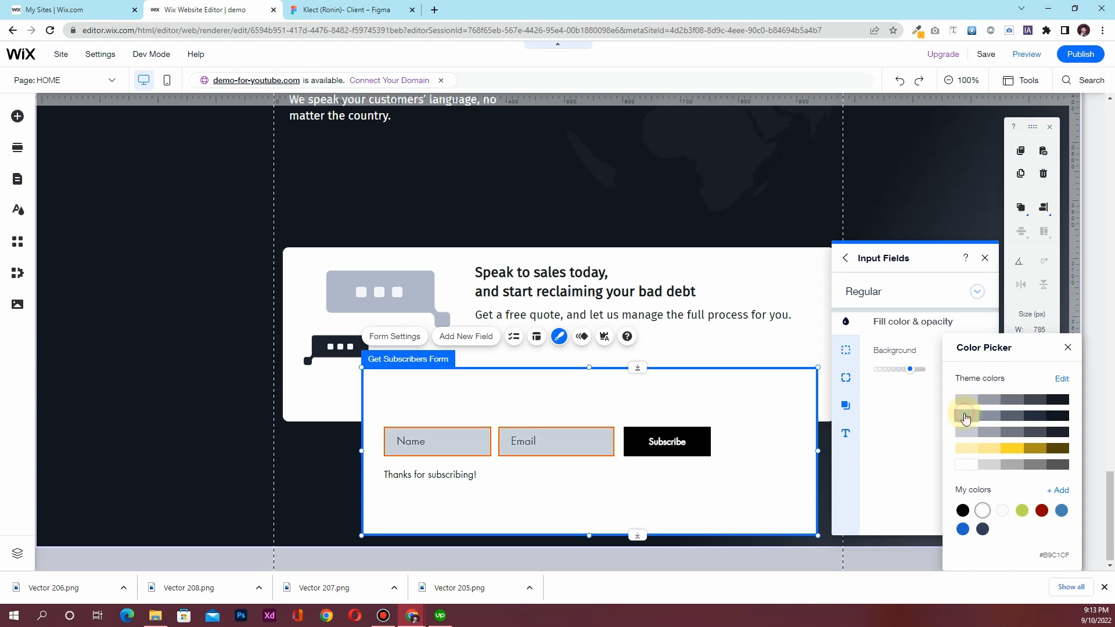
pyautogui.click(920, 423)
pyautogui.moveTo(907, 374); pyautogui.dragTo(895, 374)
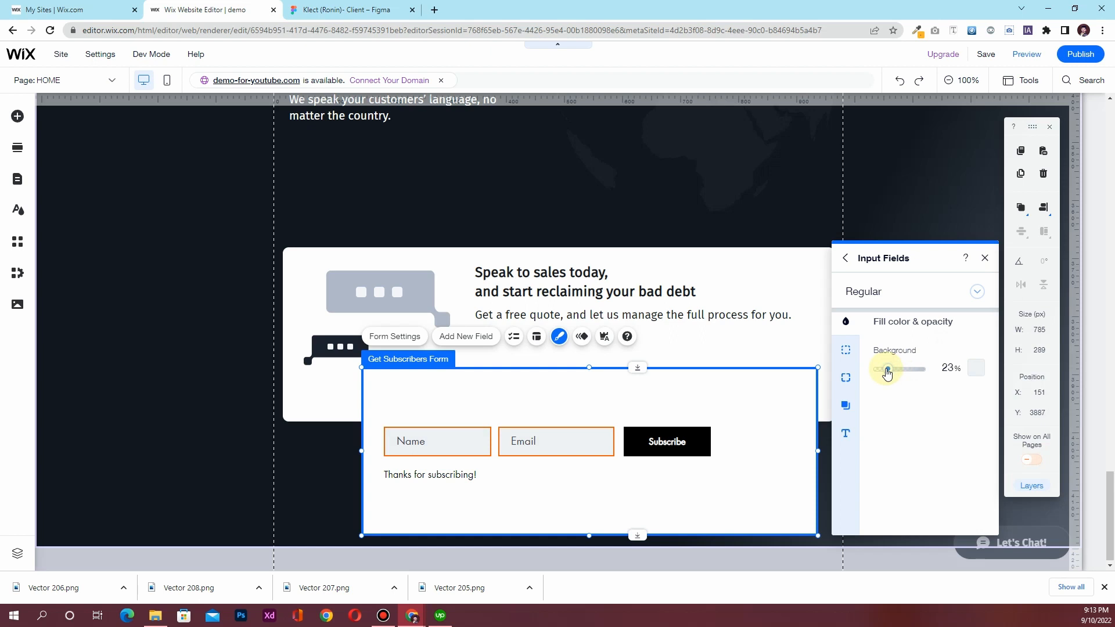
pyautogui.click(948, 368)
pyautogui.write('20')
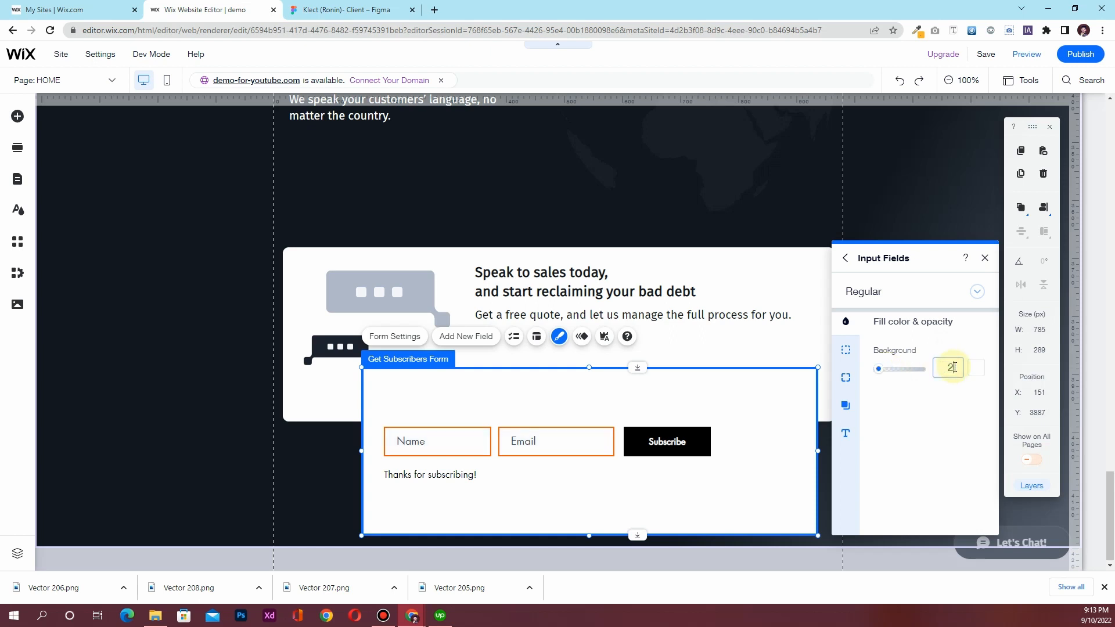
pyautogui.press('Return')
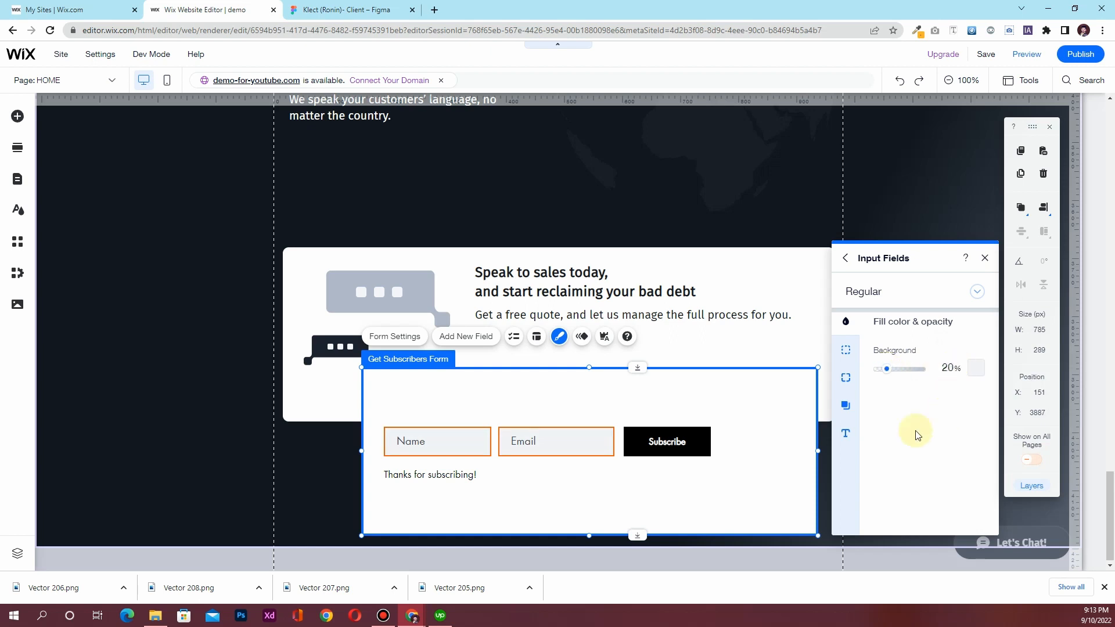
# Remove the input field borders with 0% border opacity and 0 px width
pyautogui.click(846, 350)
pyautogui.moveTo(921, 373); pyautogui.dragTo(877, 369)
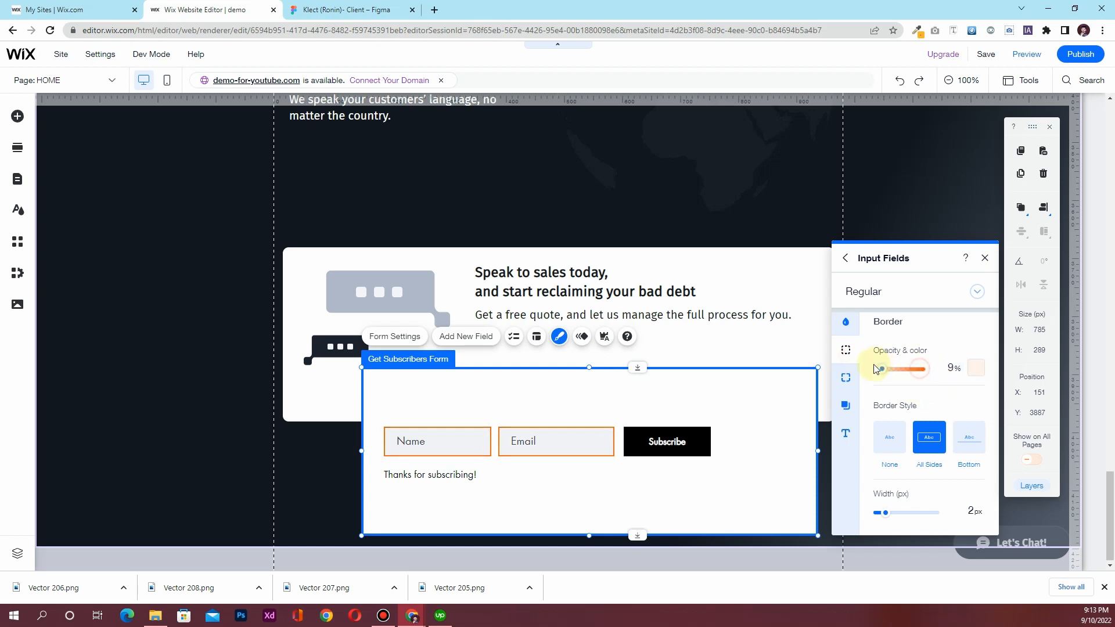
pyautogui.click(969, 510)
pyautogui.write('0')
pyautogui.click(923, 495)
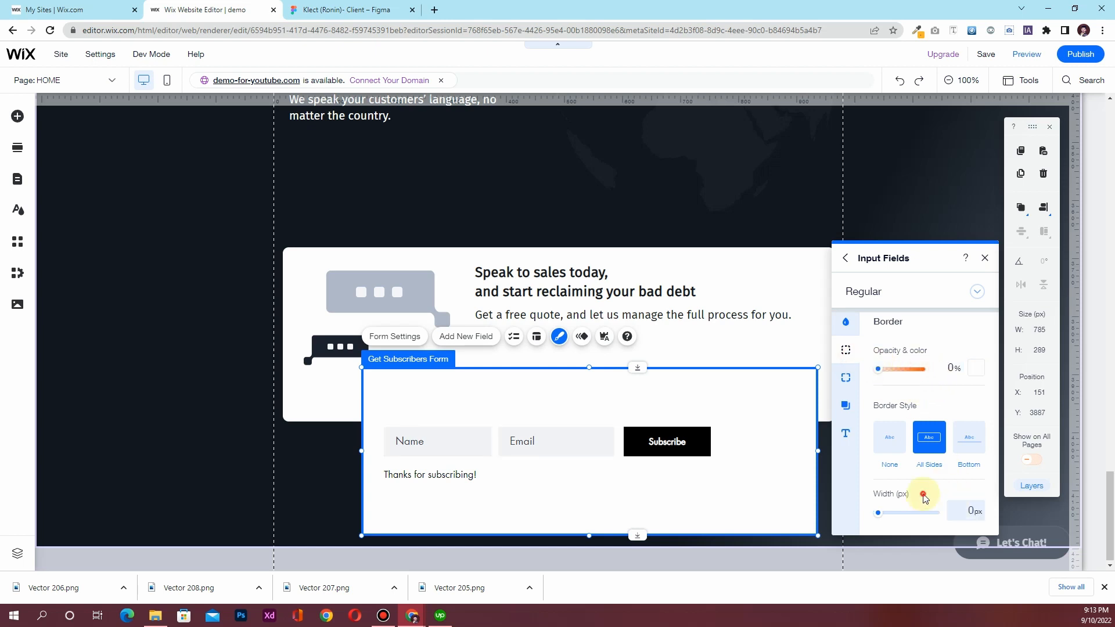
pyautogui.click(846, 380)
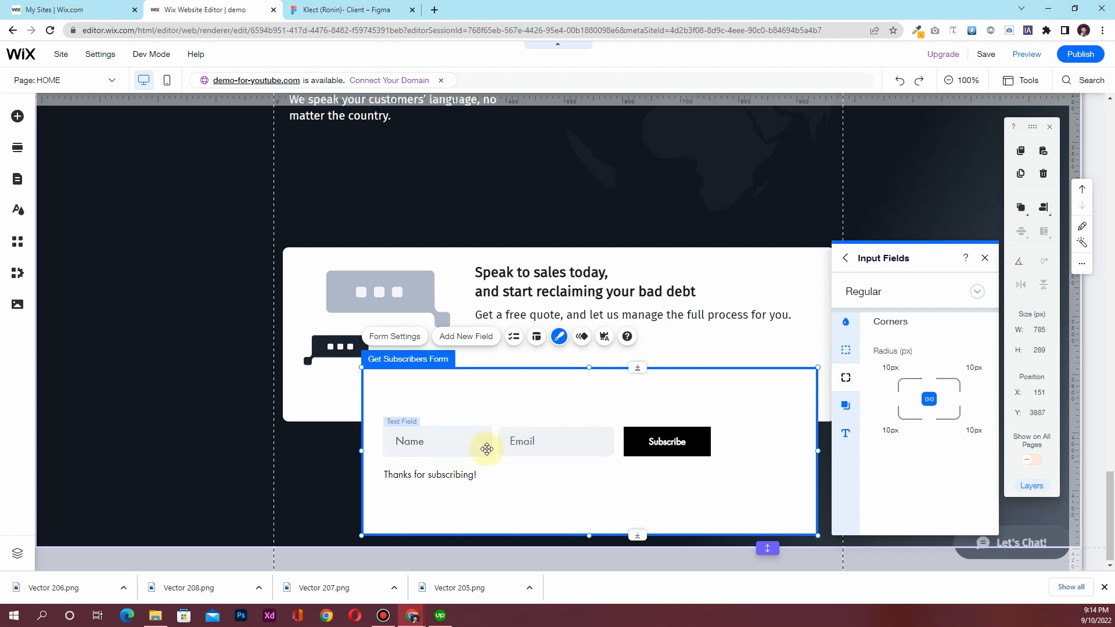
# Style the fields' hover state with a #B9C1CF grey fill at 30% and a 1 px border
pyautogui.click(880, 301)
pyautogui.click(886, 323)
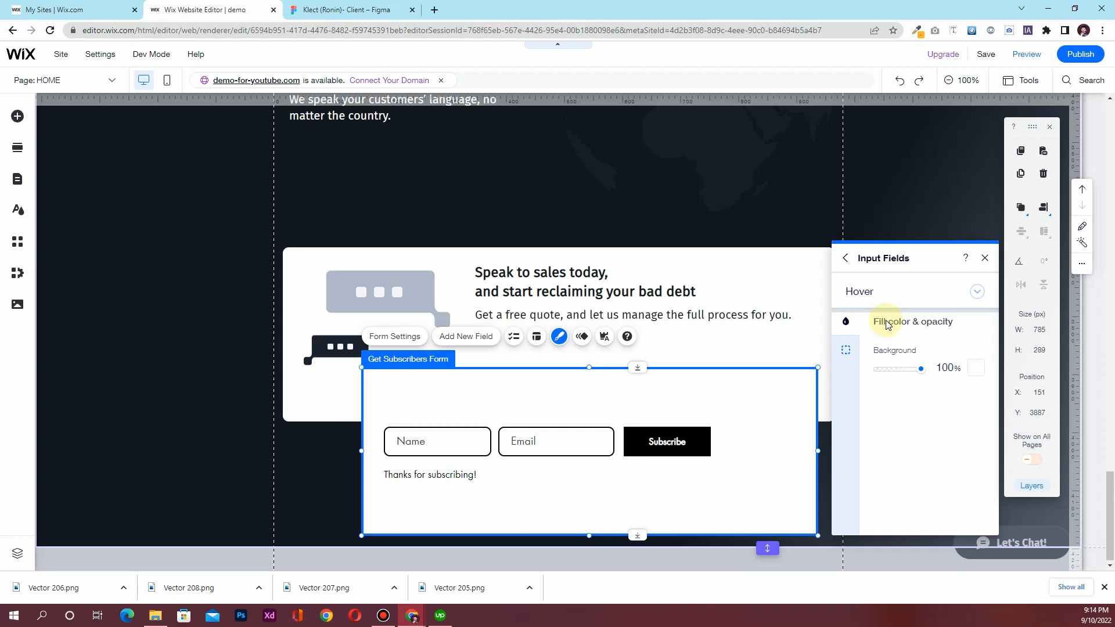
pyautogui.click(959, 371)
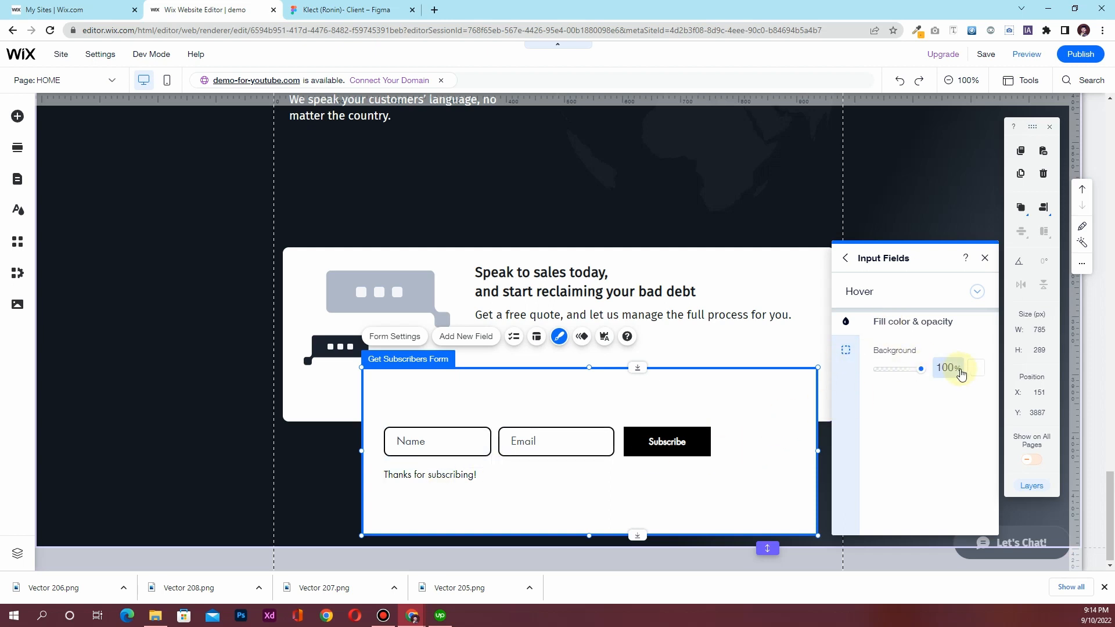
pyautogui.click(976, 368)
pyautogui.click(966, 416)
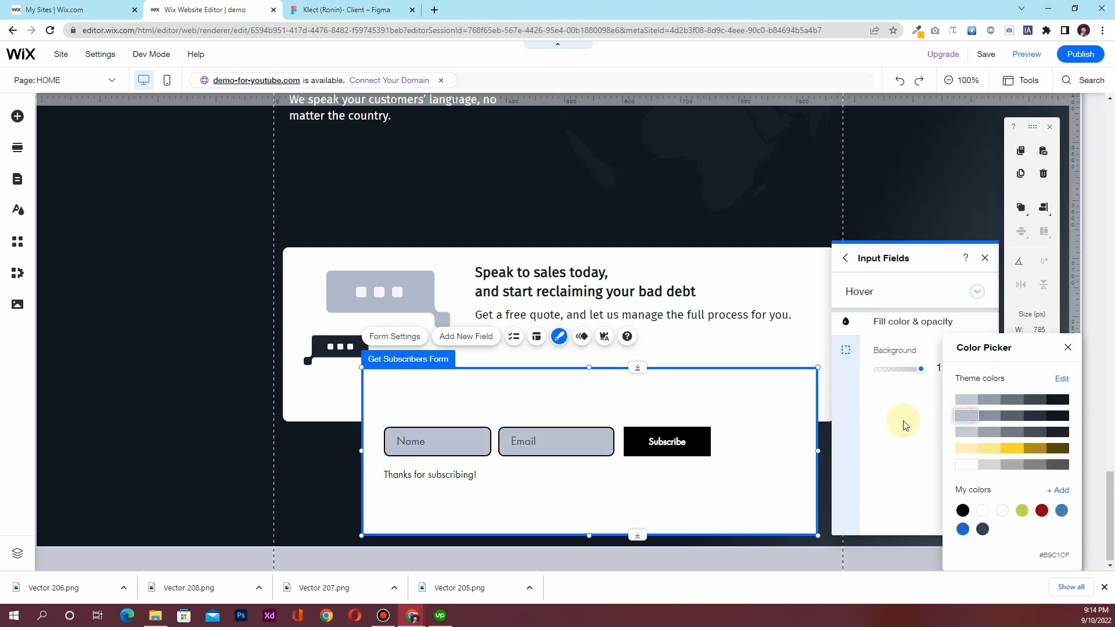
pyautogui.click(904, 424)
pyautogui.click(959, 381)
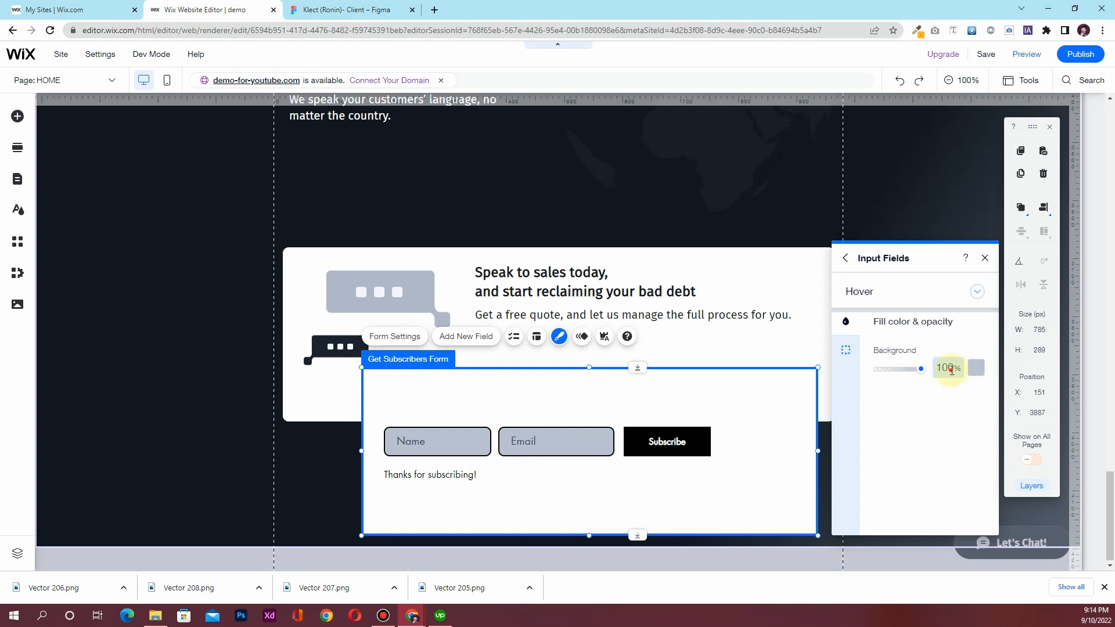
pyautogui.write('30')
pyautogui.press('Return')
pyautogui.click(845, 350)
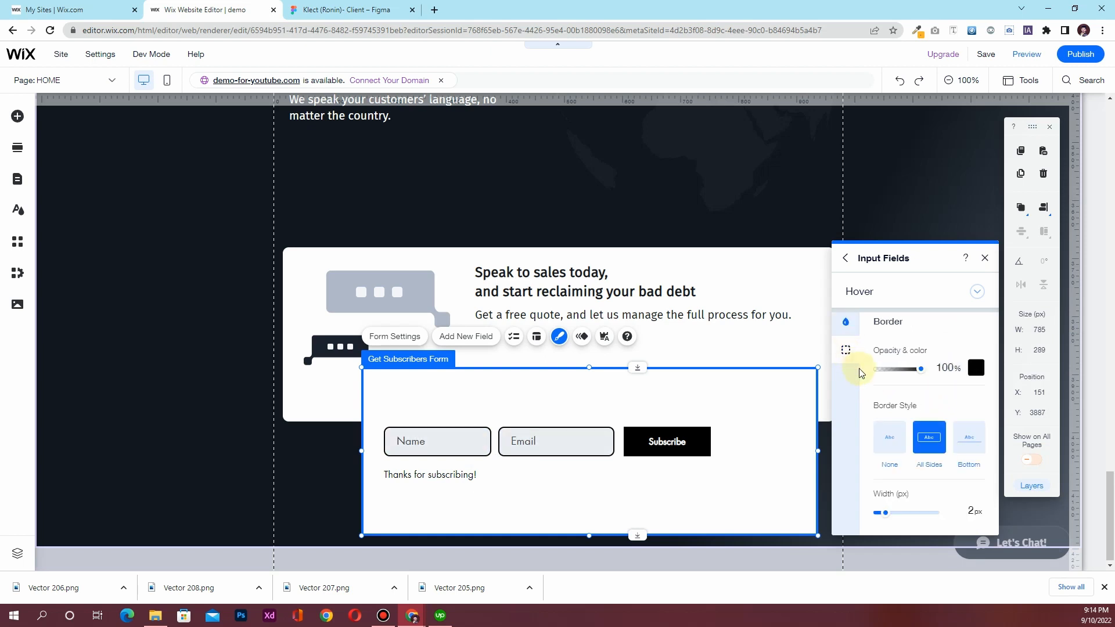
pyautogui.click(968, 510)
pyautogui.write('1')
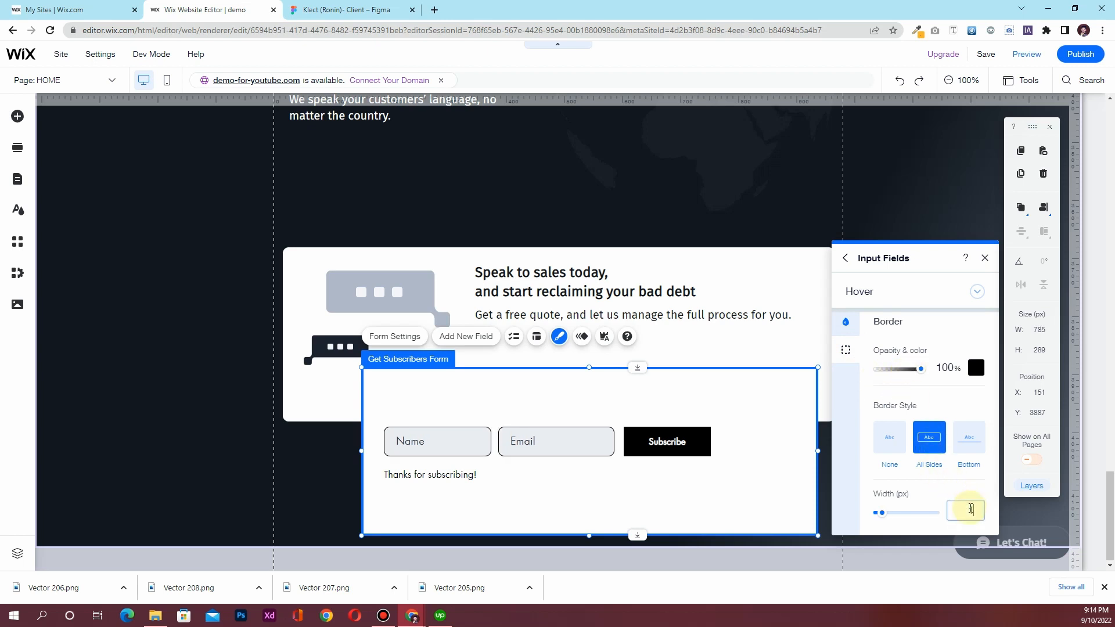
pyautogui.click(922, 492)
# Give focused fields a 1 px border and a light grey background at 40% opacity
pyautogui.click(893, 302)
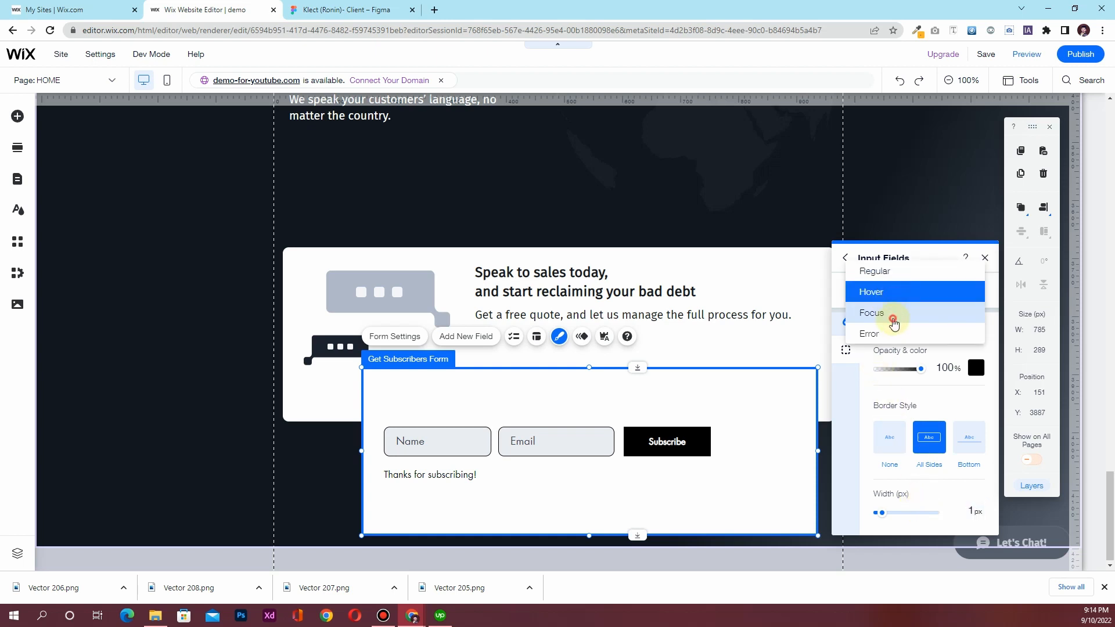
pyautogui.click(893, 321)
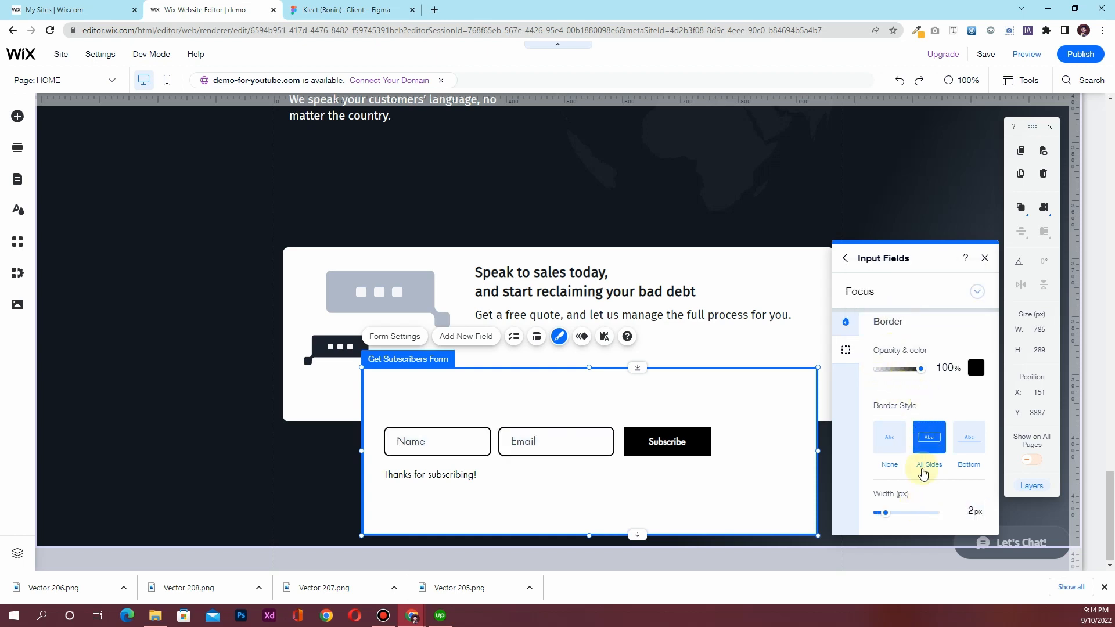
pyautogui.click(964, 511)
pyautogui.write('1')
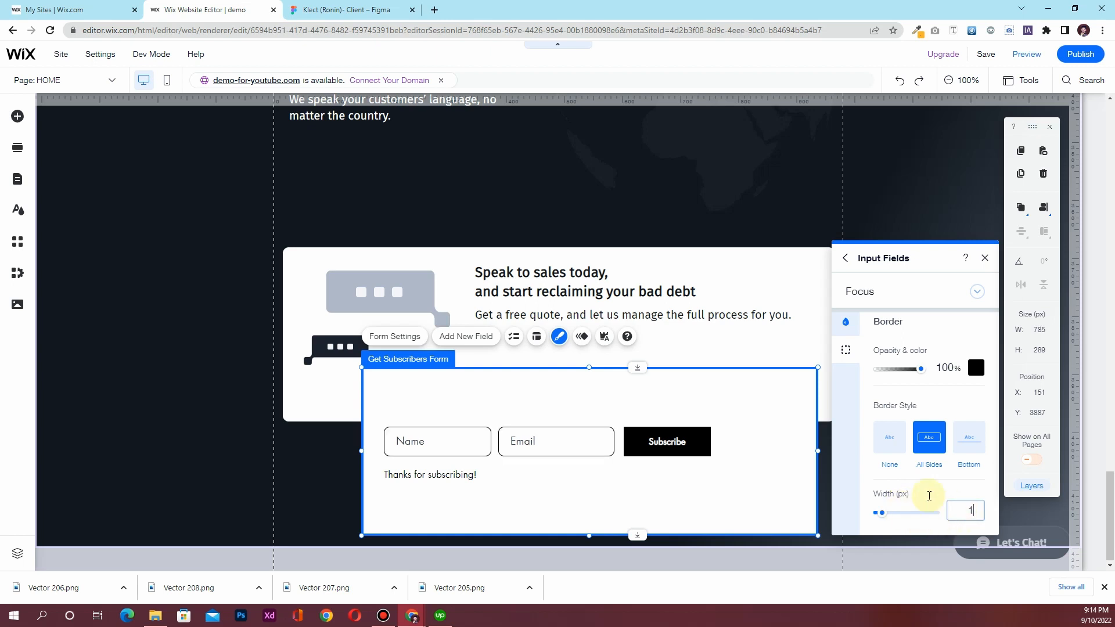
pyautogui.click(844, 321)
pyautogui.click(976, 370)
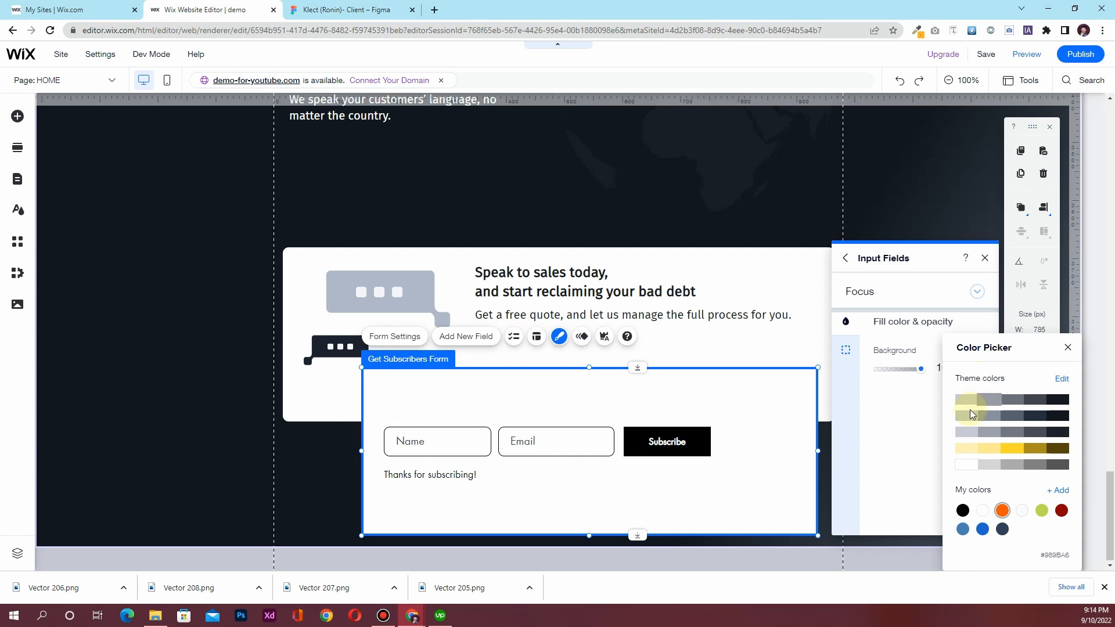
pyautogui.click(964, 429)
pyautogui.click(918, 416)
pyautogui.click(944, 368)
pyautogui.write('40')
pyautogui.click(916, 430)
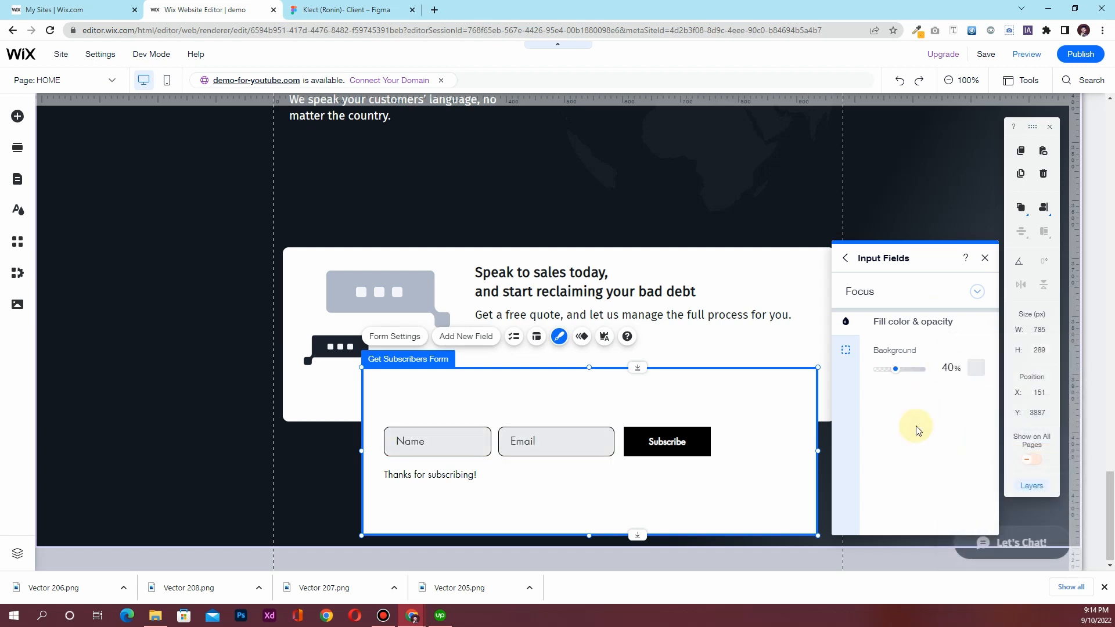
# Preview the fields' Error state style, then return to the list of form parts
pyautogui.click(924, 295)
pyautogui.click(920, 312)
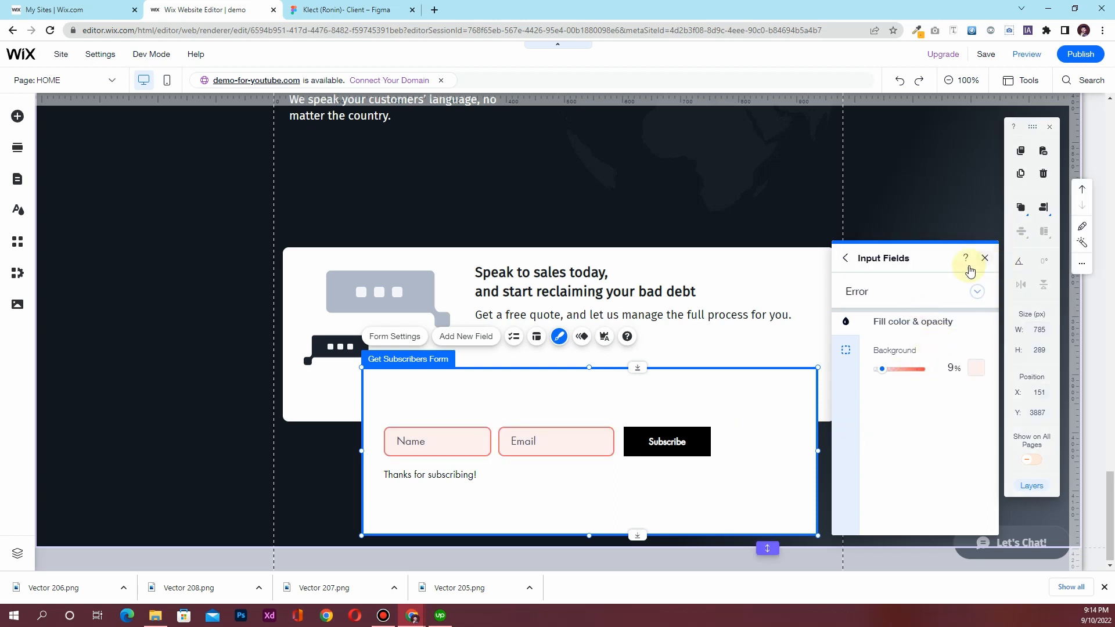
pyautogui.click(846, 259)
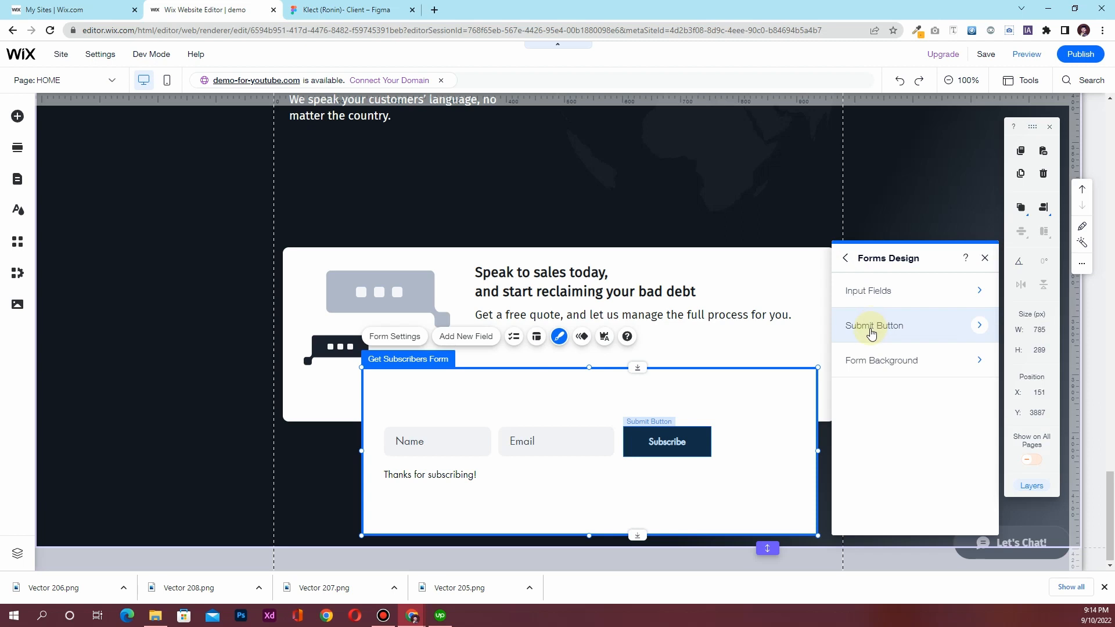
# Fill the Subscribe button with yellow #FCD72B, matching the Klect Figma design
pyautogui.click(872, 328)
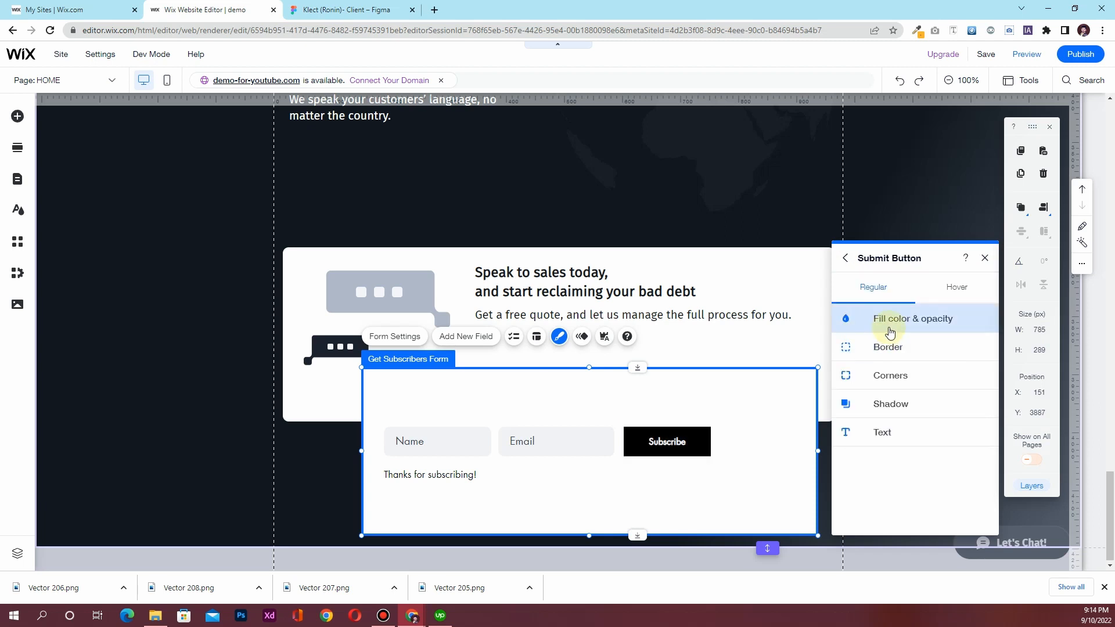
pyautogui.click(890, 329)
pyautogui.click(974, 365)
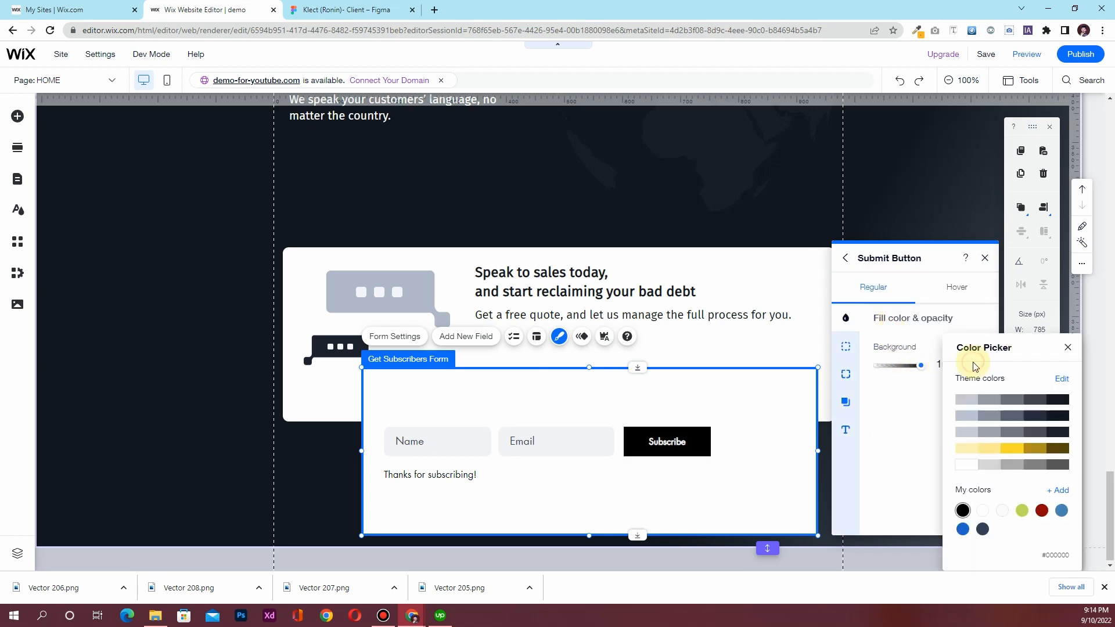
pyautogui.click(336, 6)
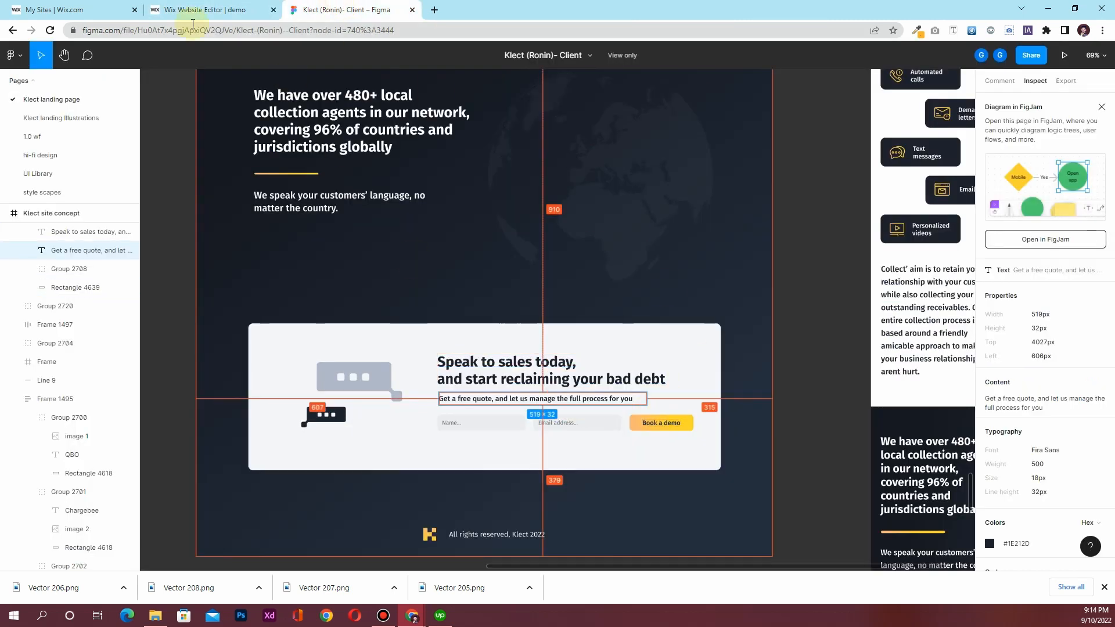
pyautogui.click(201, 14)
pyautogui.click(1012, 447)
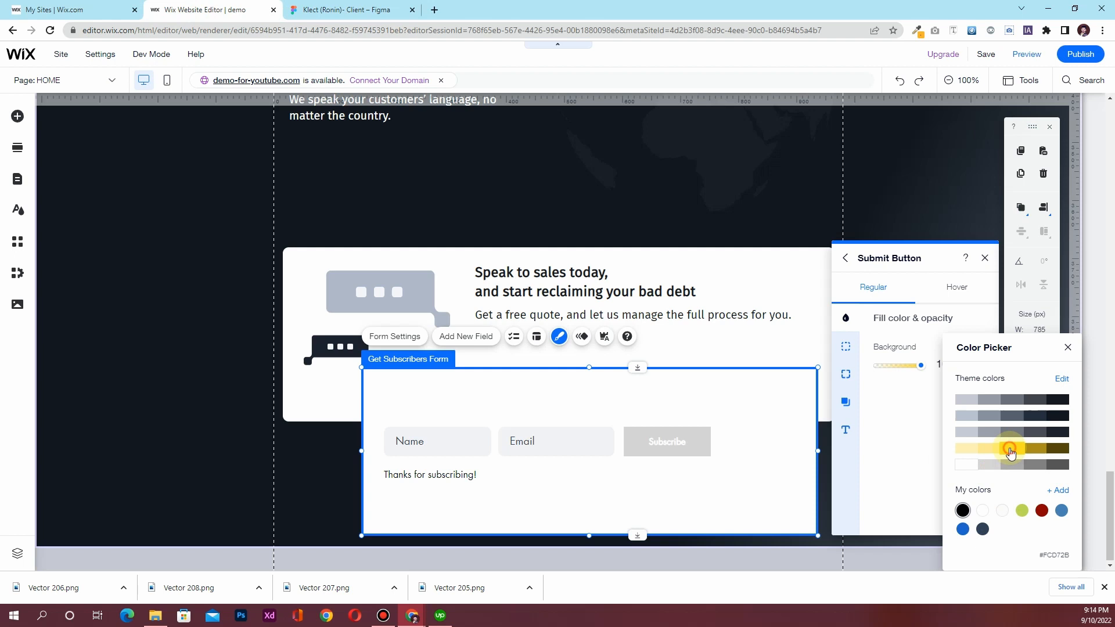
pyautogui.click(895, 462)
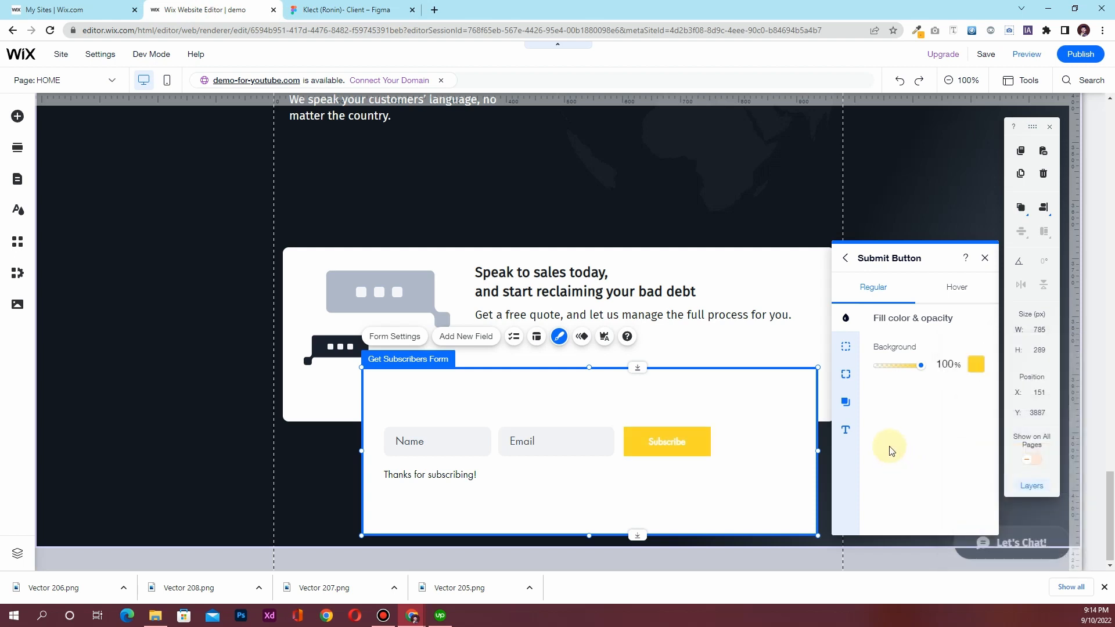
# Make the button label dark in the Paragraph 1 style at 18 px, and check its corner settings
pyautogui.click(845, 430)
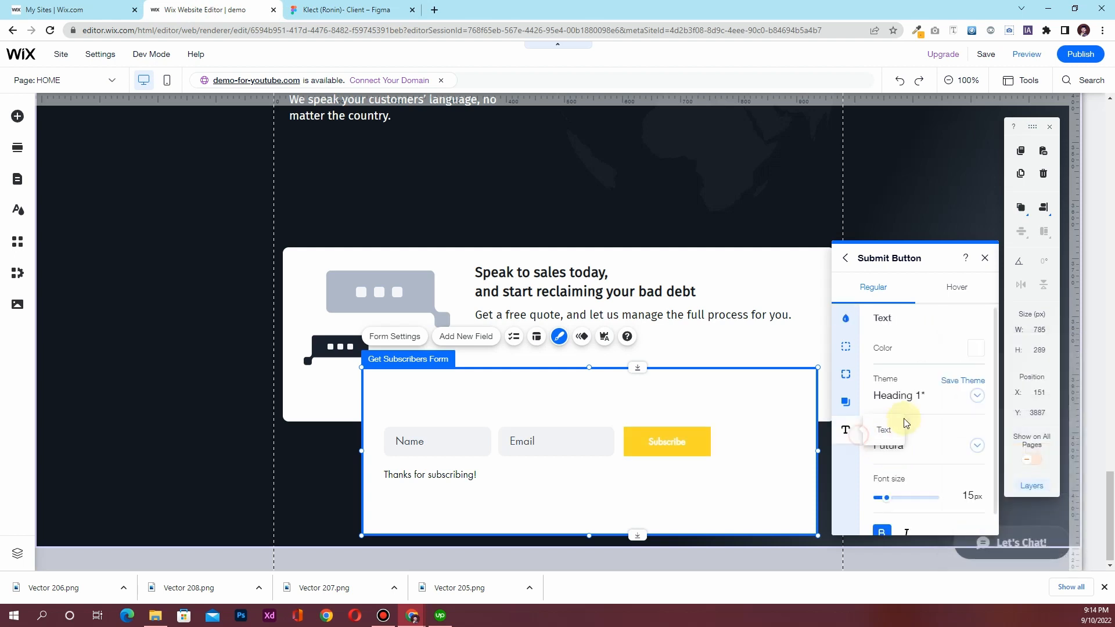
pyautogui.click(974, 348)
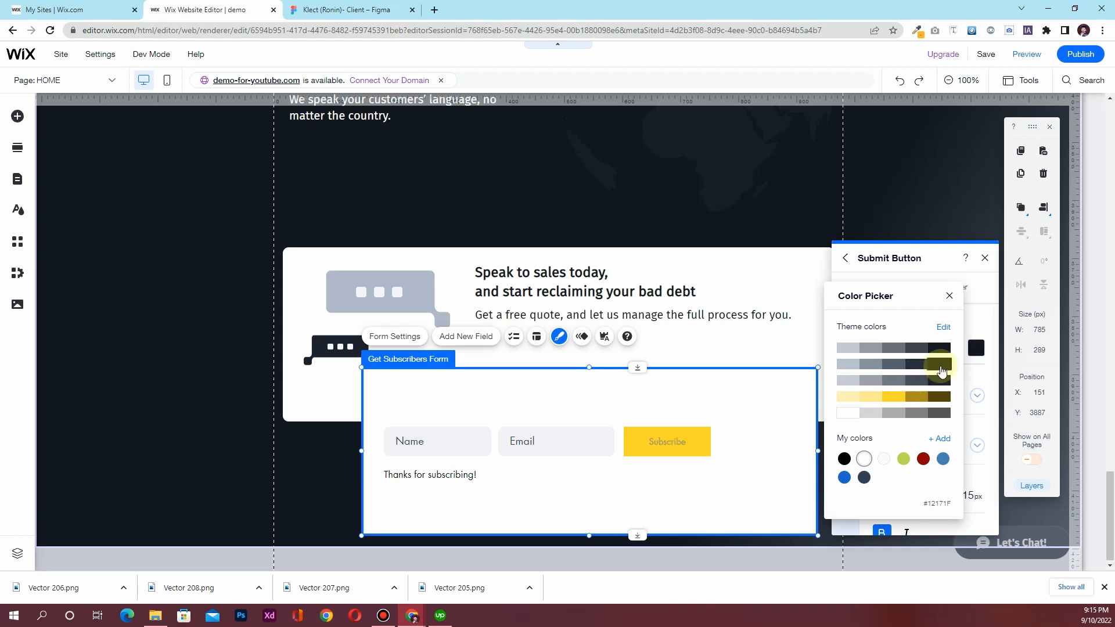
pyautogui.click(938, 347)
pyautogui.click(949, 297)
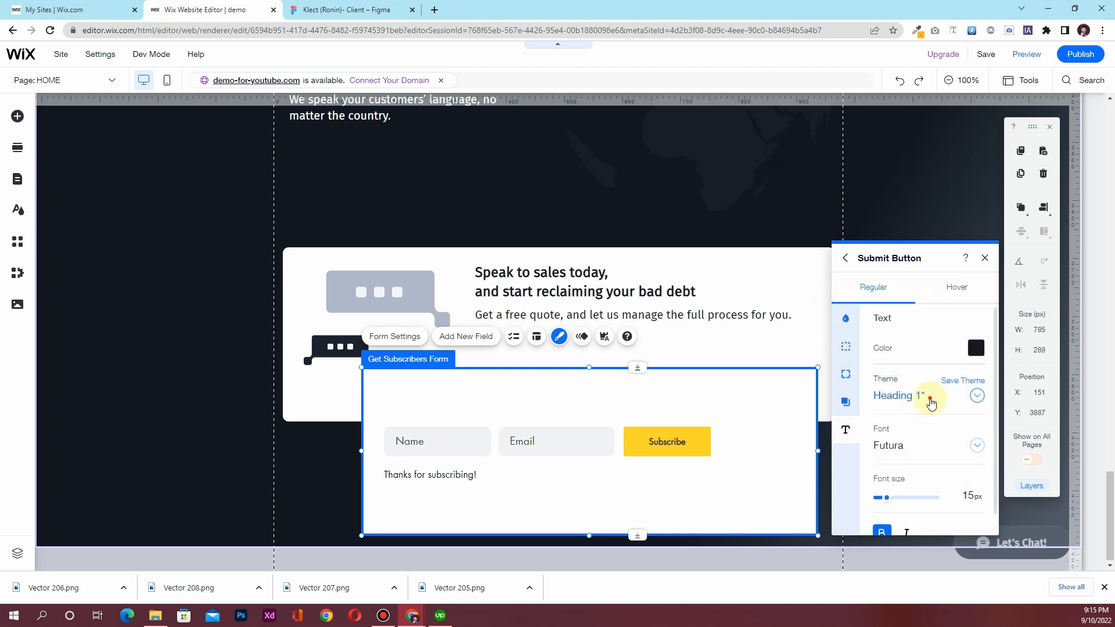
pyautogui.click(928, 397)
pyautogui.scroll(-5, 928, 441)
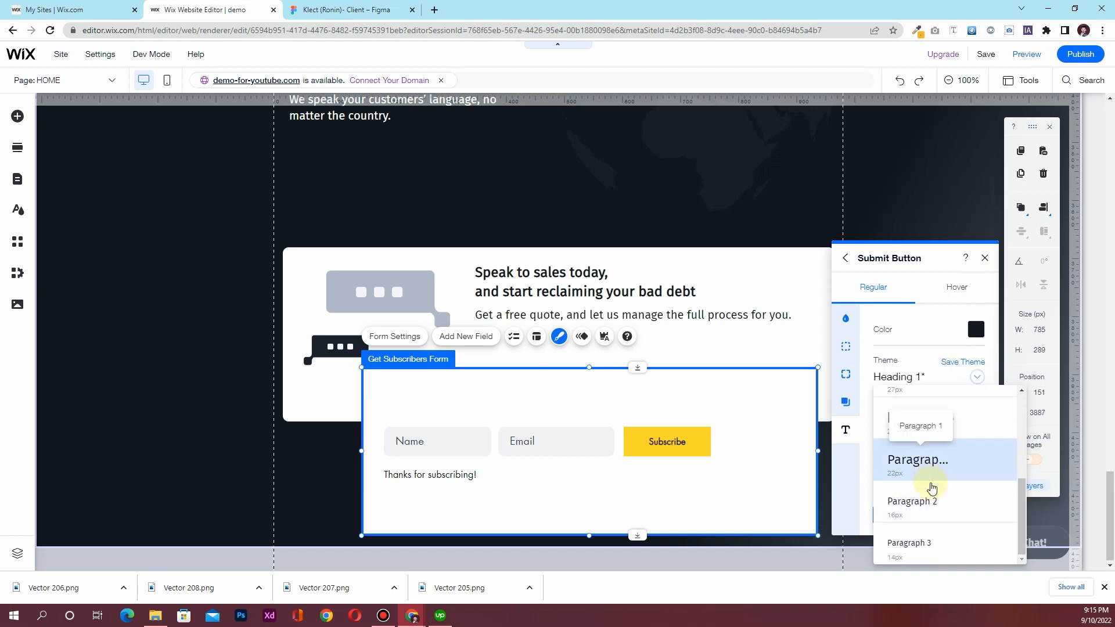
pyautogui.click(934, 478)
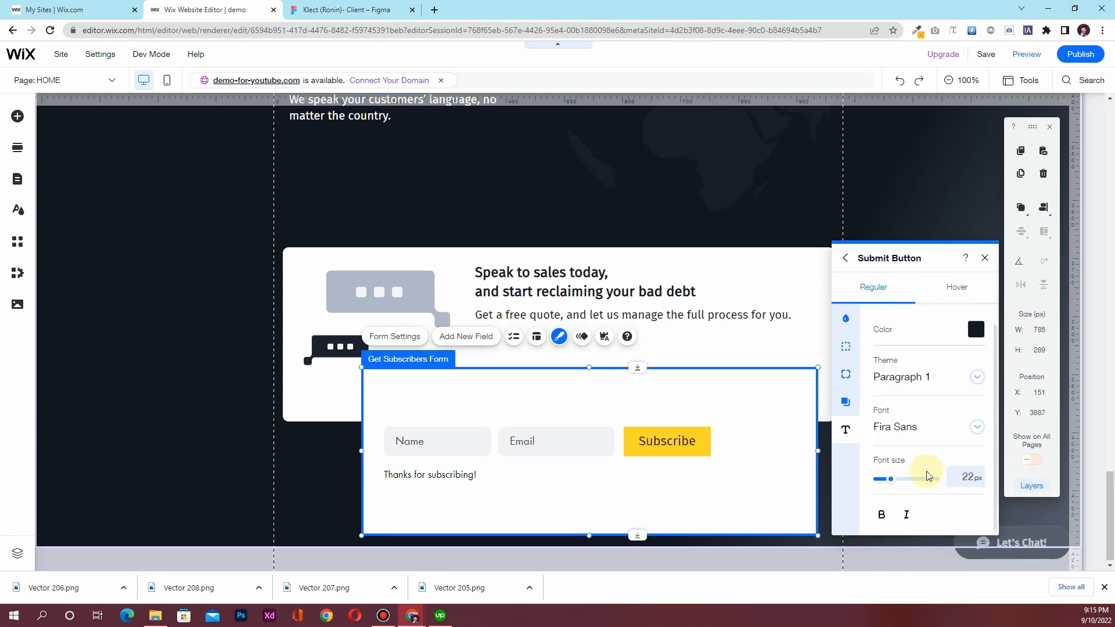
pyautogui.click(965, 475)
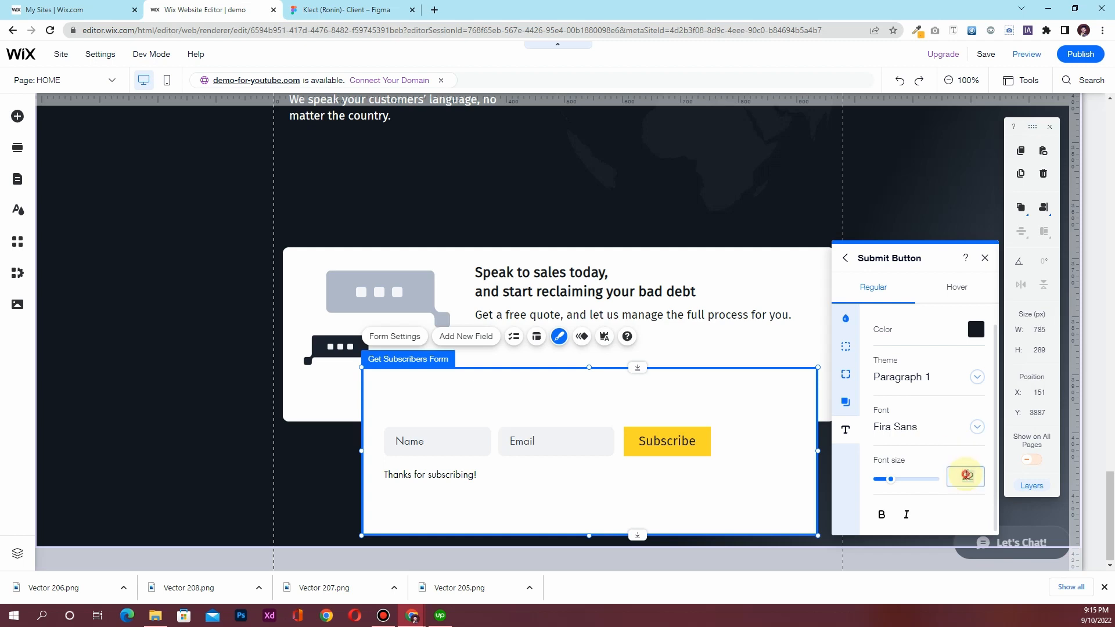
pyautogui.write('18')
pyautogui.press('Return')
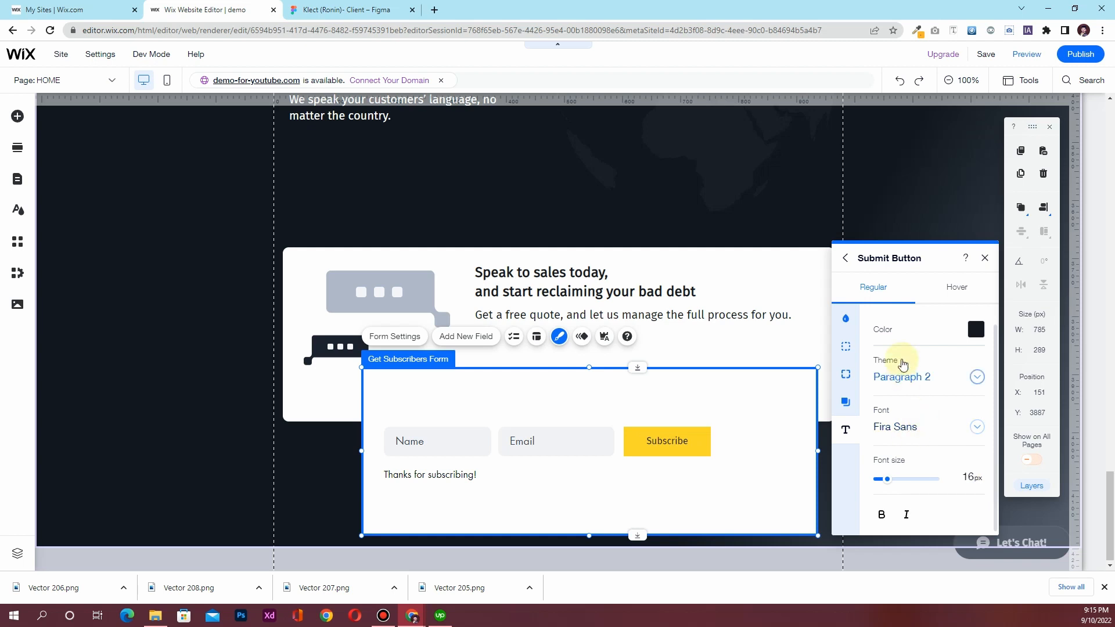
pyautogui.click(849, 384)
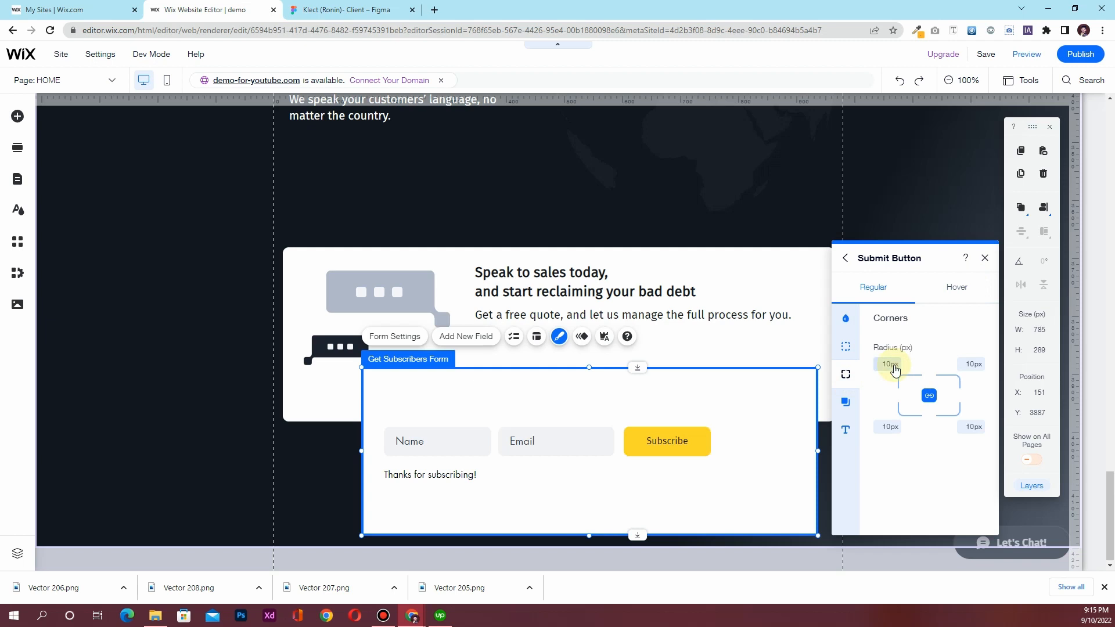
# On hover, give the Subscribe button a dark fill with white text
pyautogui.click(929, 293)
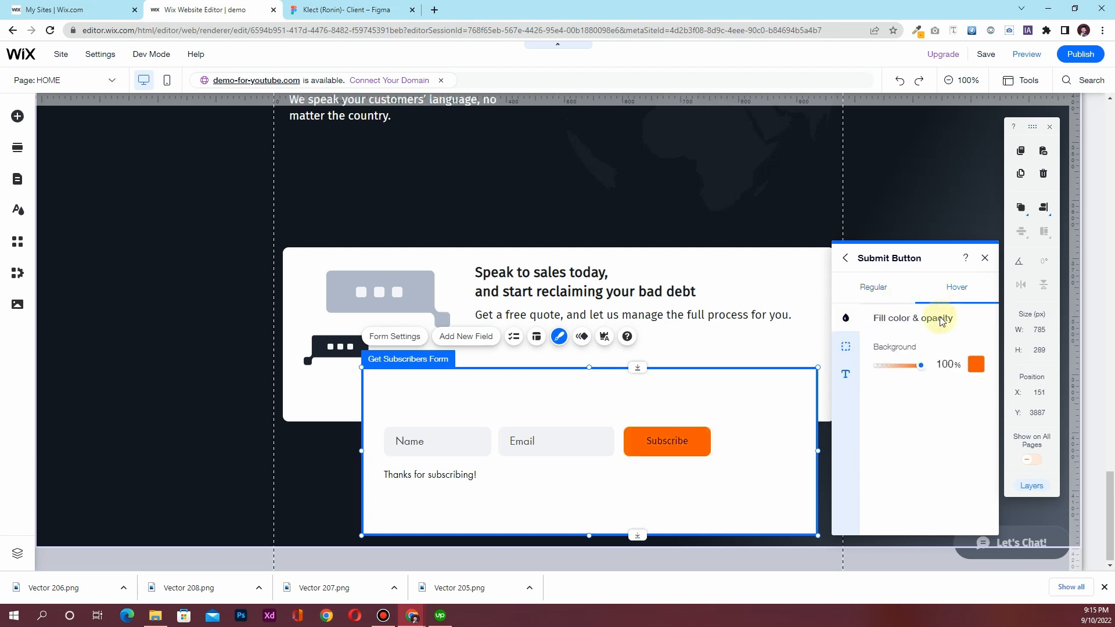
pyautogui.click(976, 365)
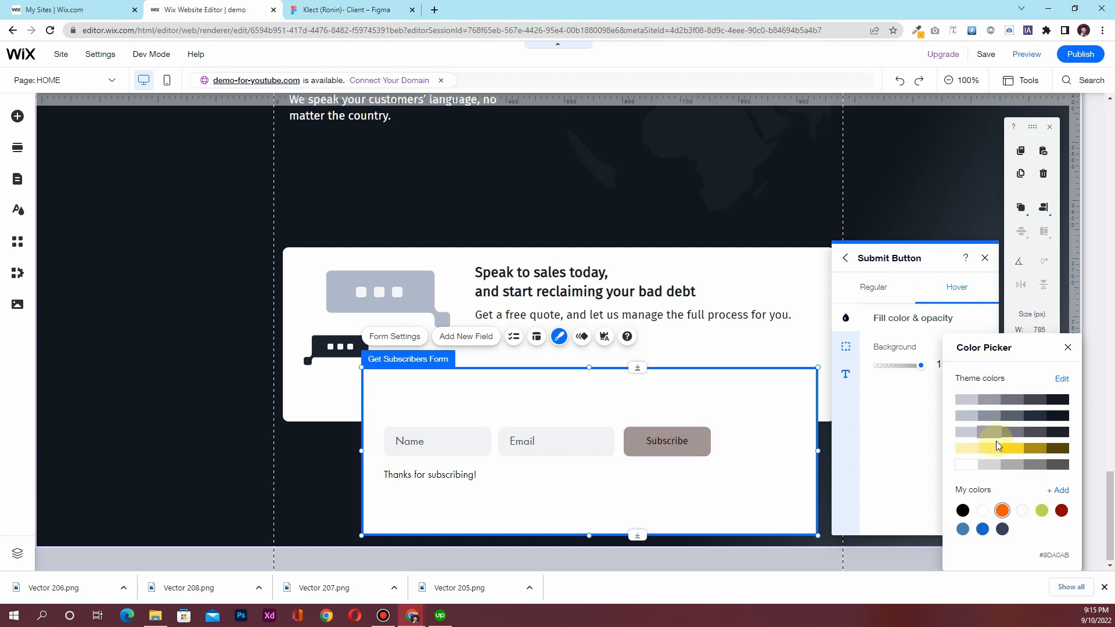
pyautogui.click(1060, 420)
pyautogui.click(904, 428)
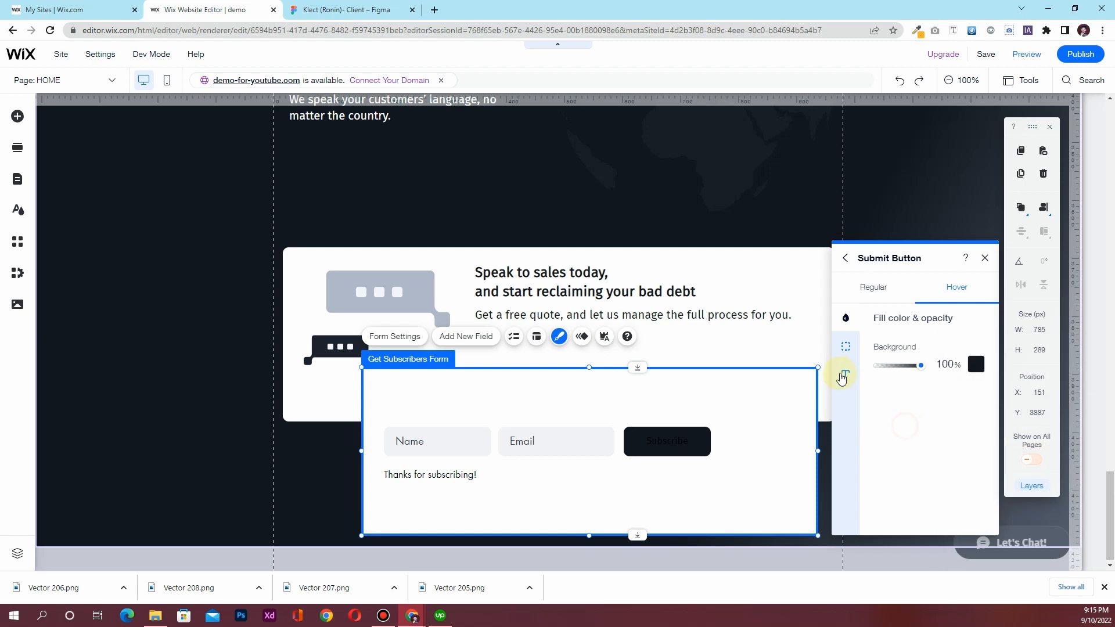
pyautogui.click(842, 377)
pyautogui.click(976, 348)
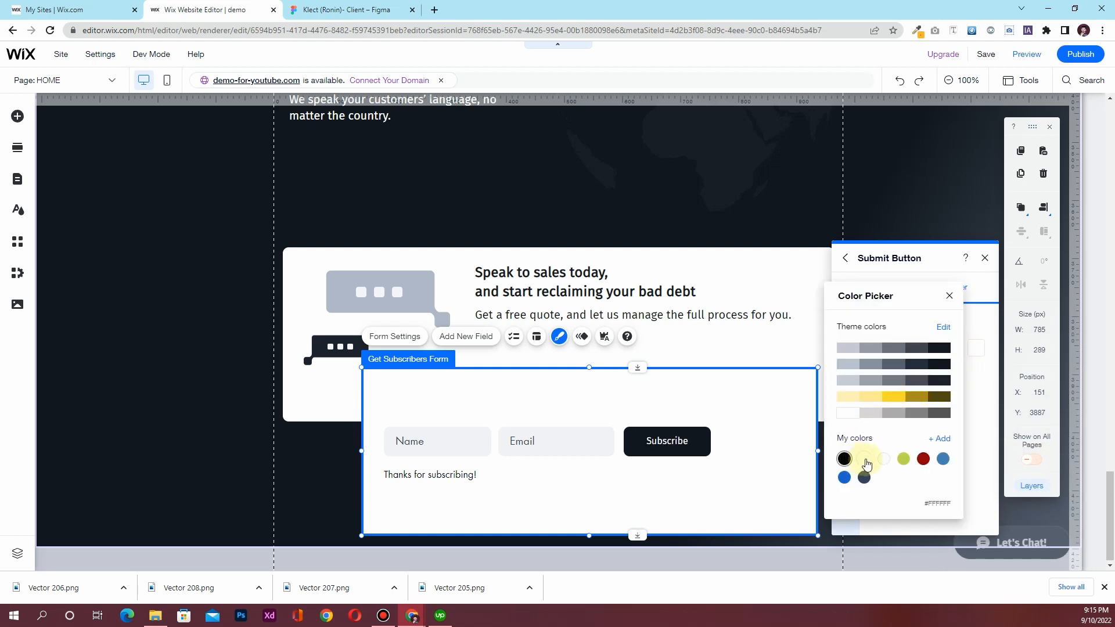
pyautogui.click(967, 359)
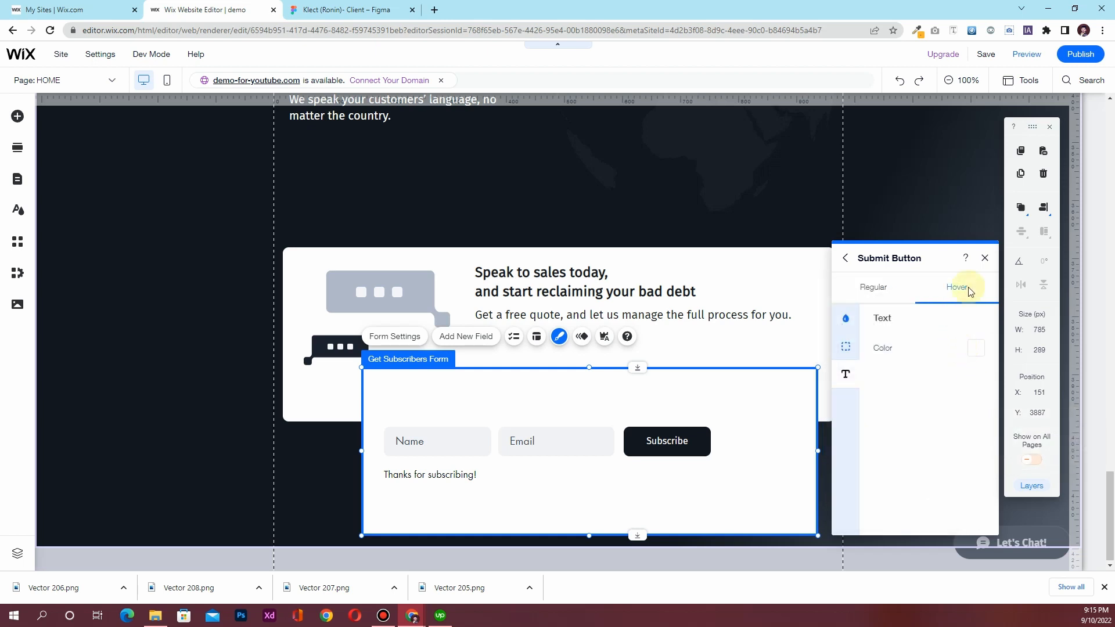
pyautogui.click(986, 265)
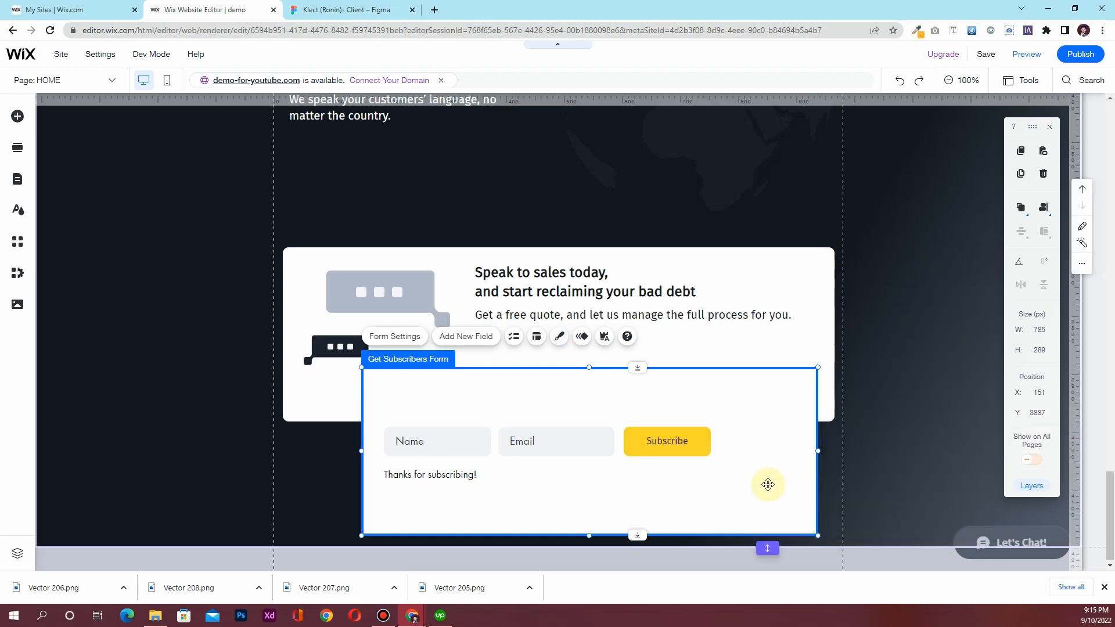
# Resize the subscribe form to about 600 px wide and 134 px tall
pyautogui.moveTo(819, 453); pyautogui.dragTo(723, 453)
pyautogui.moveTo(542, 532); pyautogui.dragTo(548, 487)
pyautogui.moveTo(549, 367); pyautogui.dragTo(550, 415)
pyautogui.moveTo(361, 451); pyautogui.dragTo(387, 449)
# Place the form inside the white call-to-action box at X 333, Y 3819, then view the Figma design
pyautogui.moveTo(662, 474); pyautogui.dragTo(747, 386)
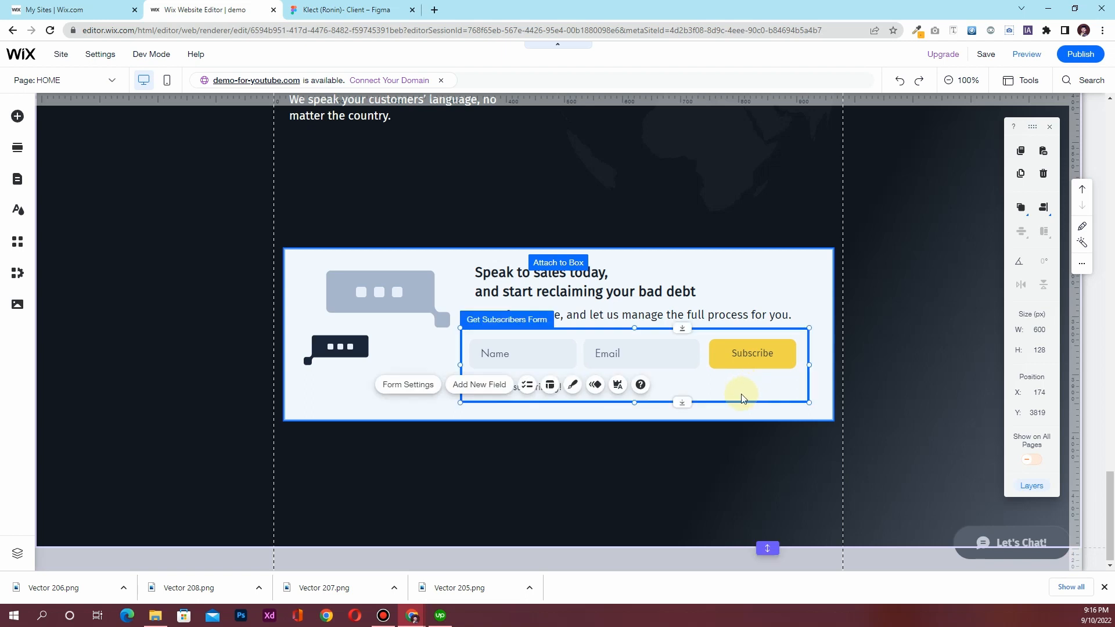
pyautogui.click(653, 451)
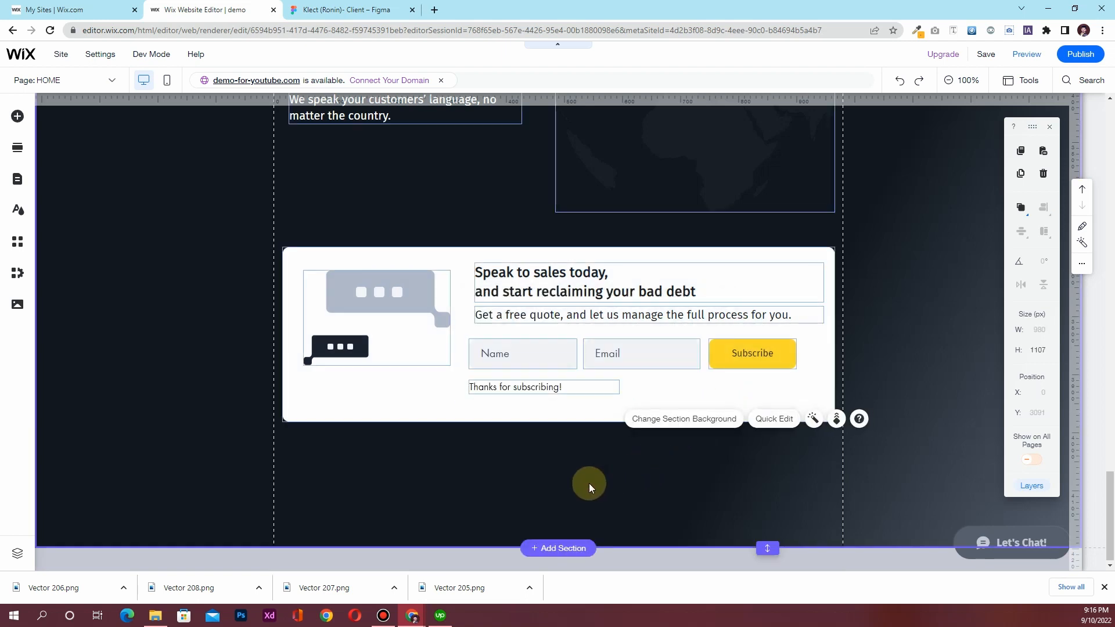
pyautogui.click(803, 366)
pyautogui.moveTo(808, 372); pyautogui.dragTo(807, 372)
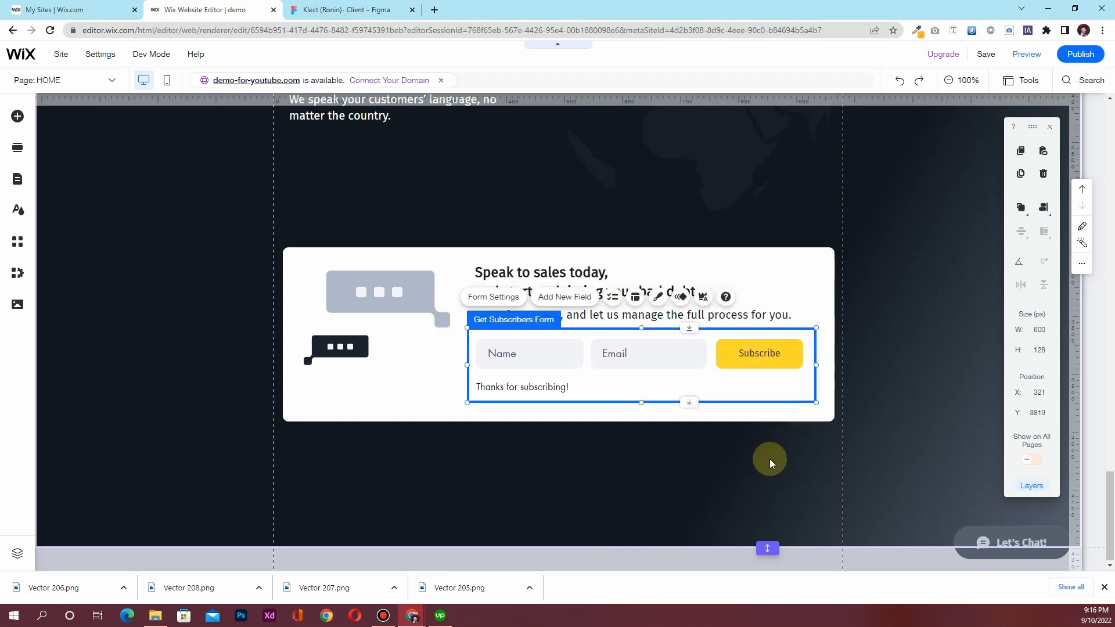
pyautogui.click(769, 459)
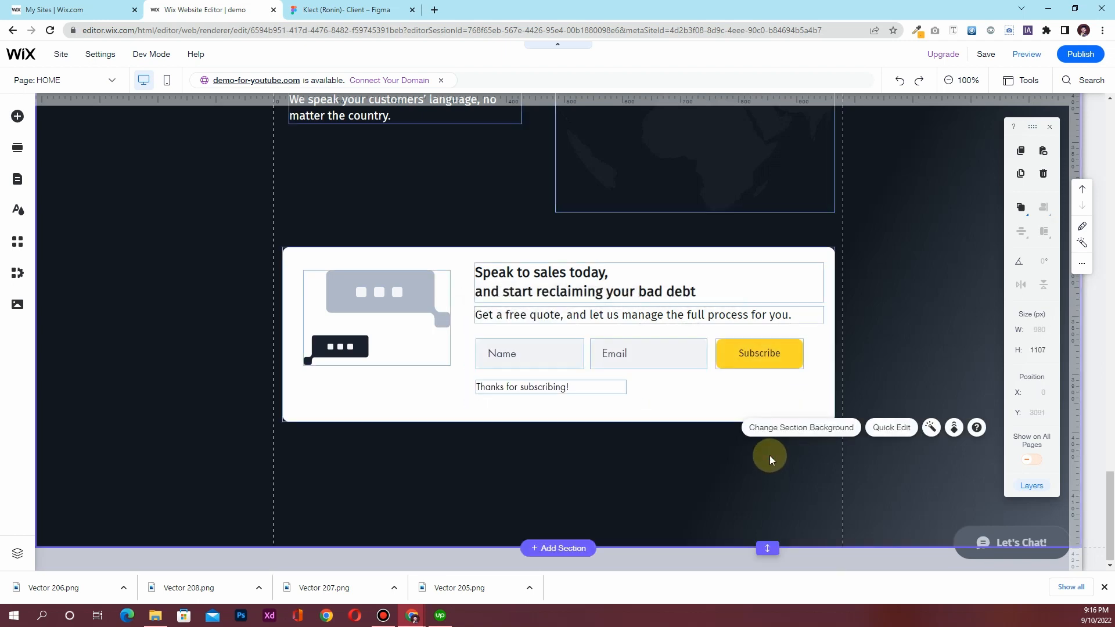
pyautogui.click(809, 378)
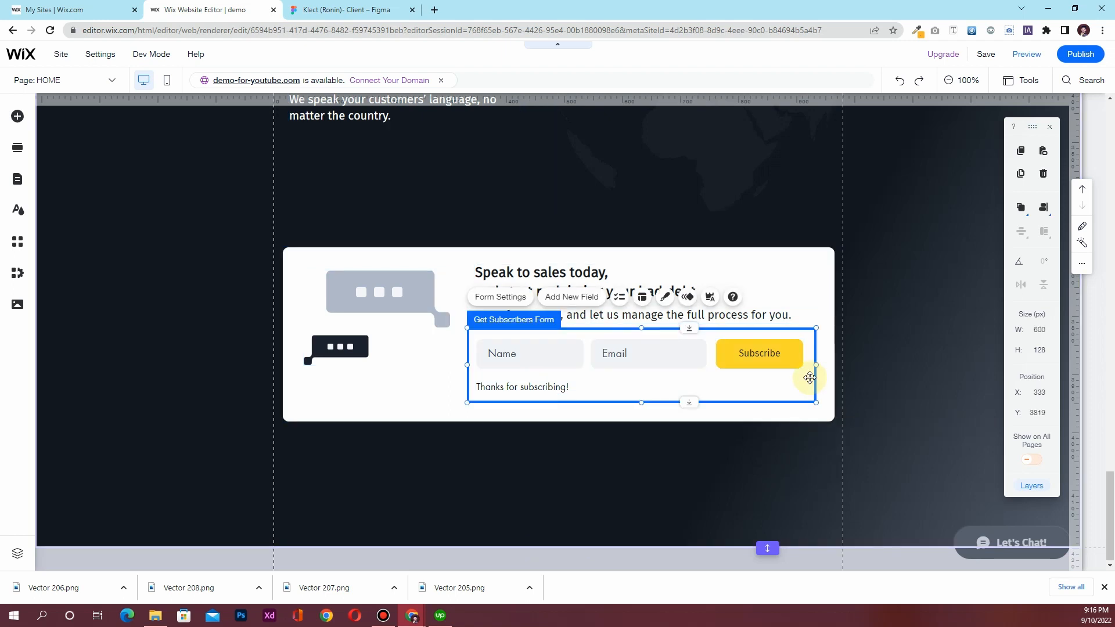
pyautogui.click(756, 466)
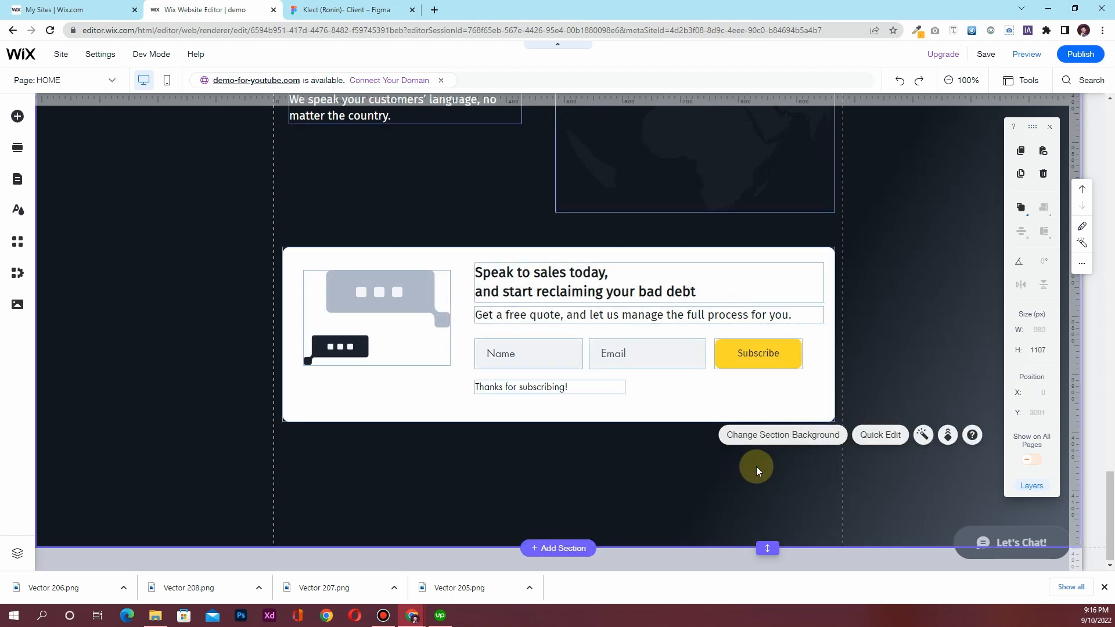
pyautogui.click(349, 9)
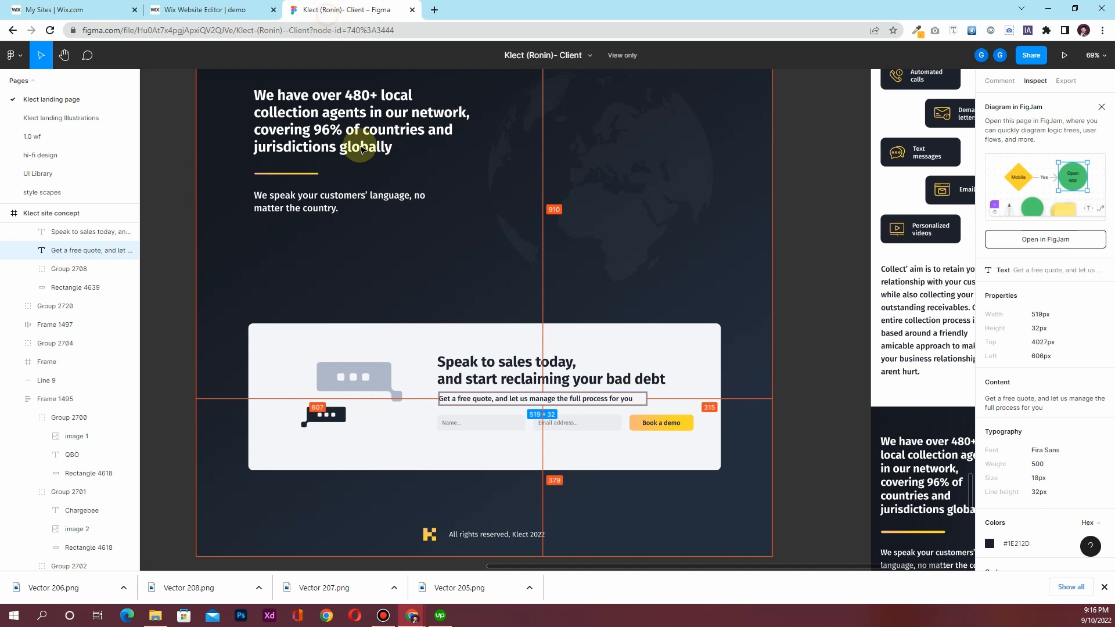
# Copy the footer text 'All rights reserved, Klect 2022' from Figma's Inspect panel and return to Wix
pyautogui.scroll(-1, 422, 491)
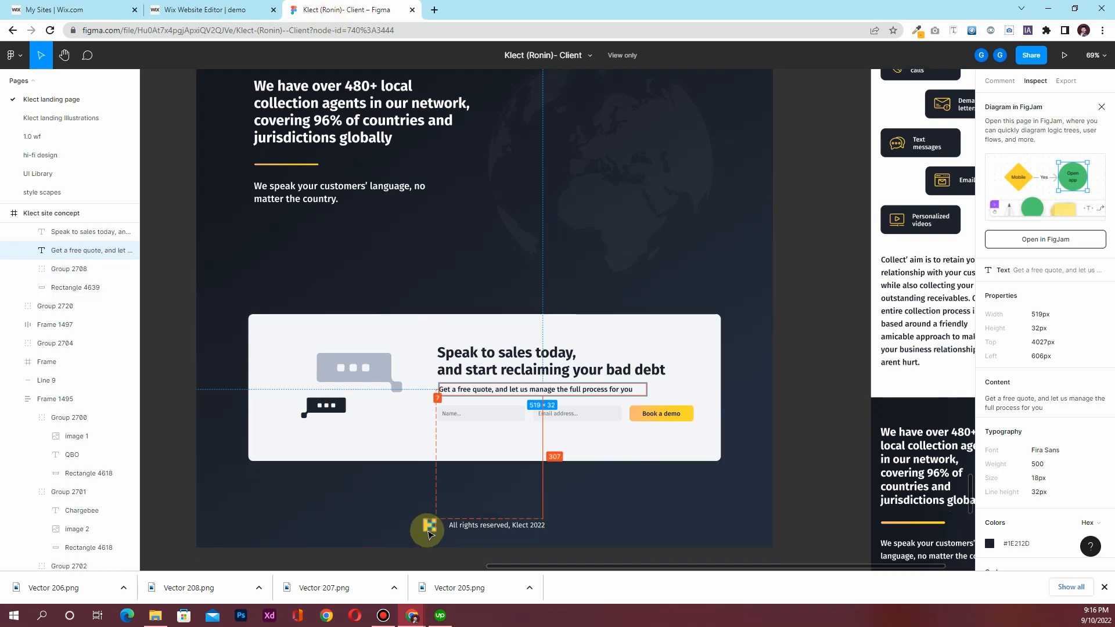
pyautogui.click(499, 528)
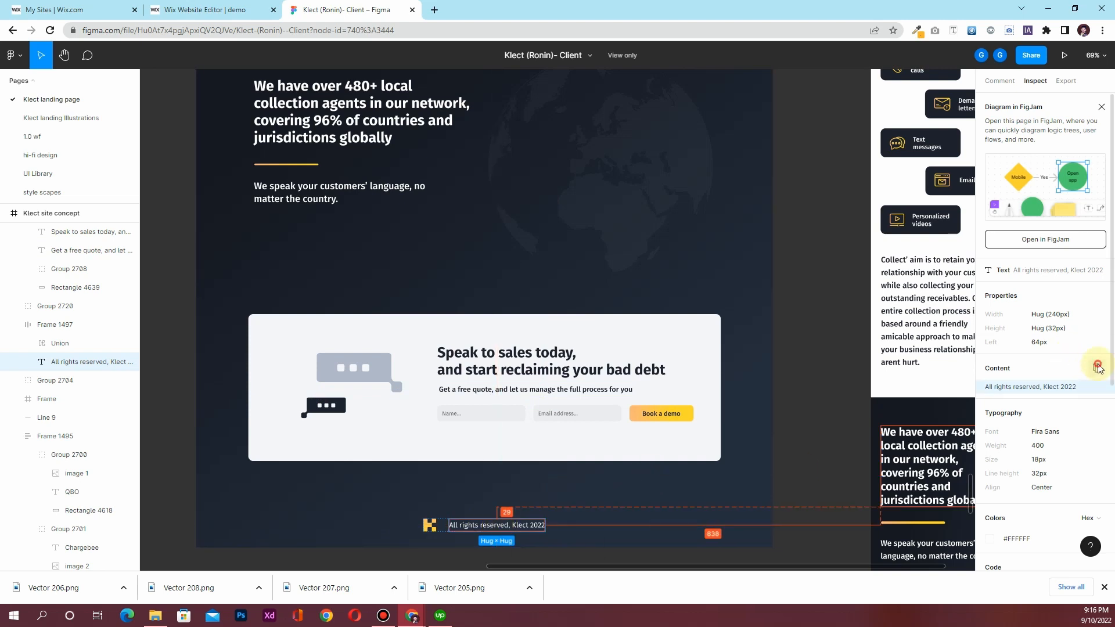
pyautogui.click(1095, 369)
pyautogui.click(200, 10)
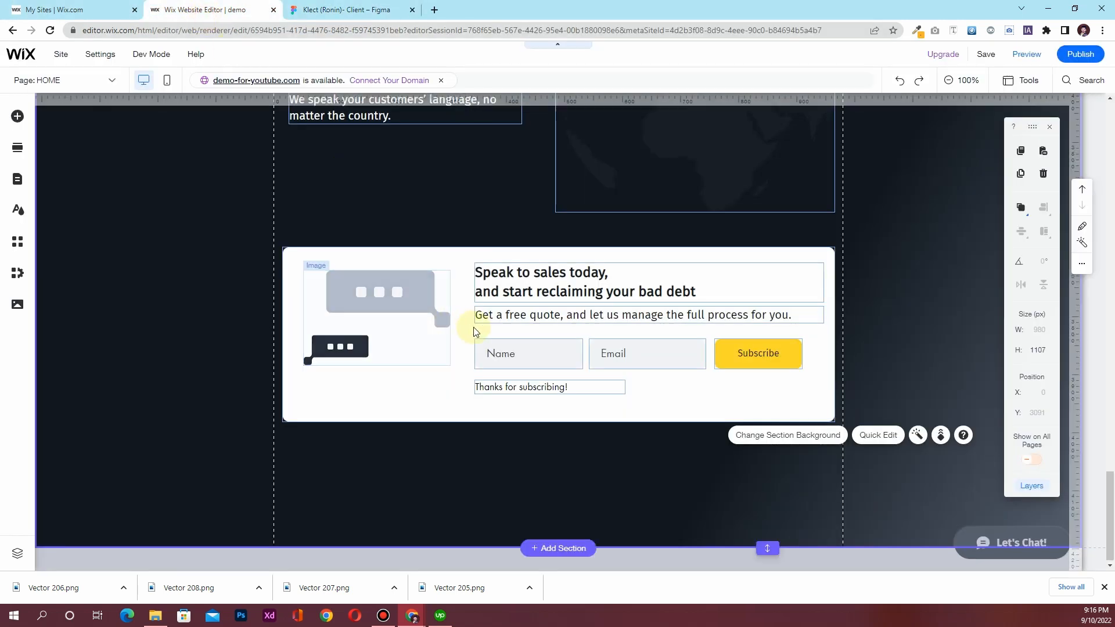
# Duplicate the customers' language paragraph and place the copy just below the original
pyautogui.scroll(1, 326, 149)
pyautogui.click(342, 166)
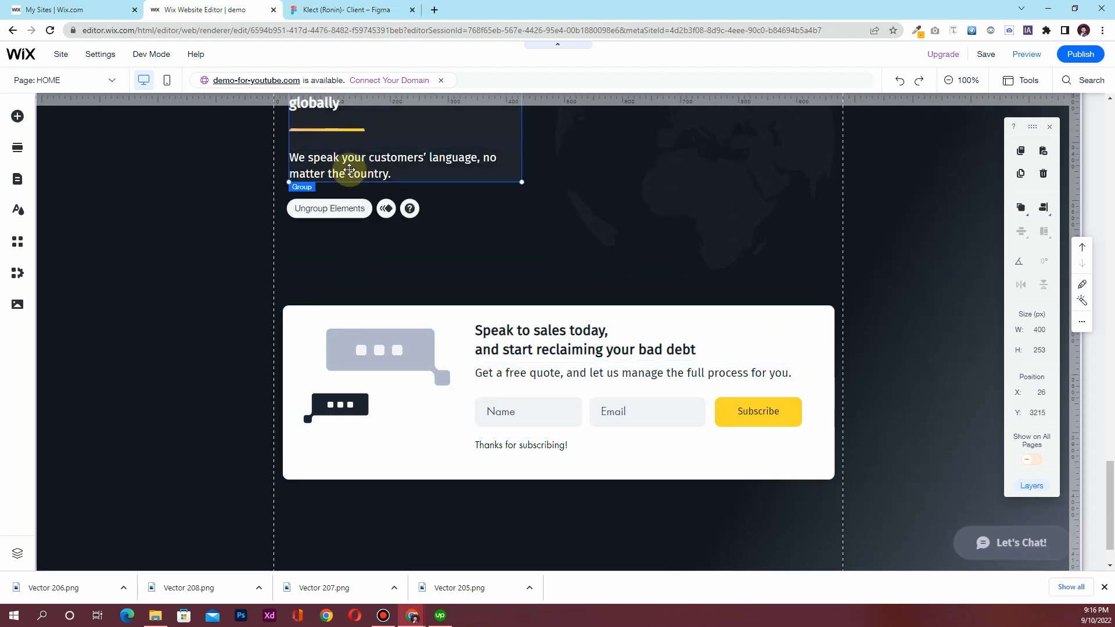
pyautogui.click(342, 167)
pyautogui.hotkey('ctrl', 'd')
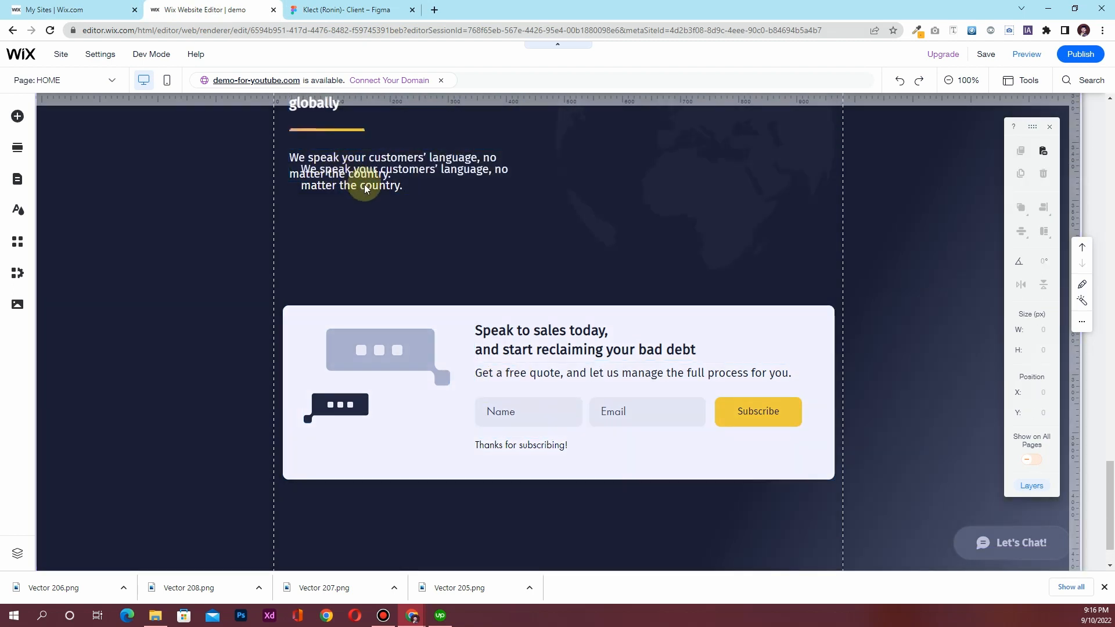
pyautogui.moveTo(365, 192); pyautogui.dragTo(363, 214)
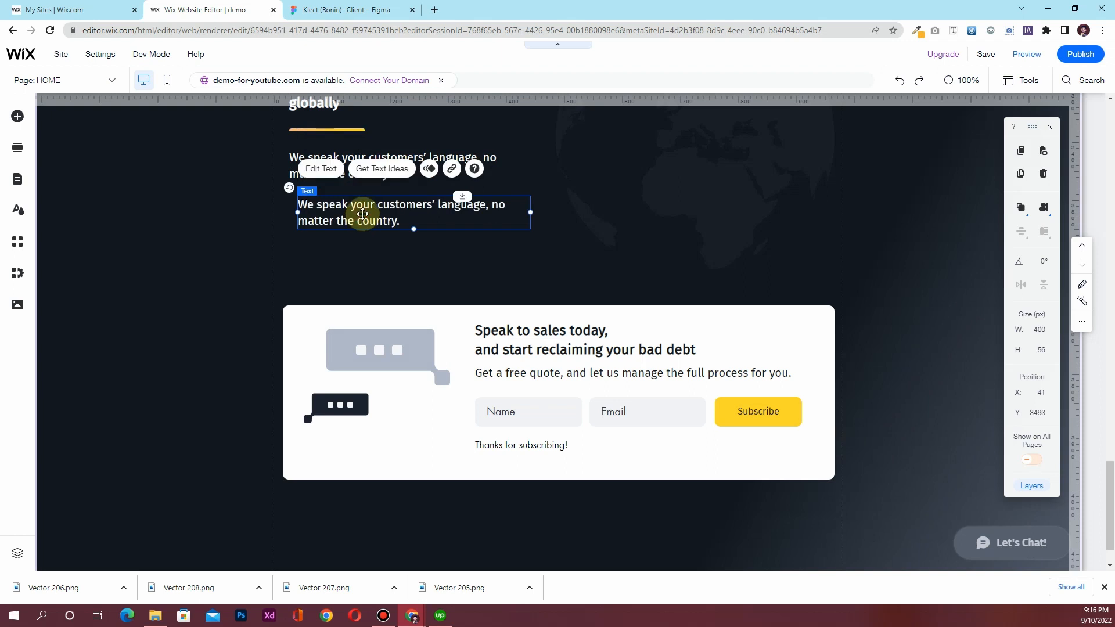
pyautogui.doubleClick(363, 214)
# Set the copy to 16 px and replace its text with 'All rights reserved, Klect 2022'
pyautogui.click(677, 358)
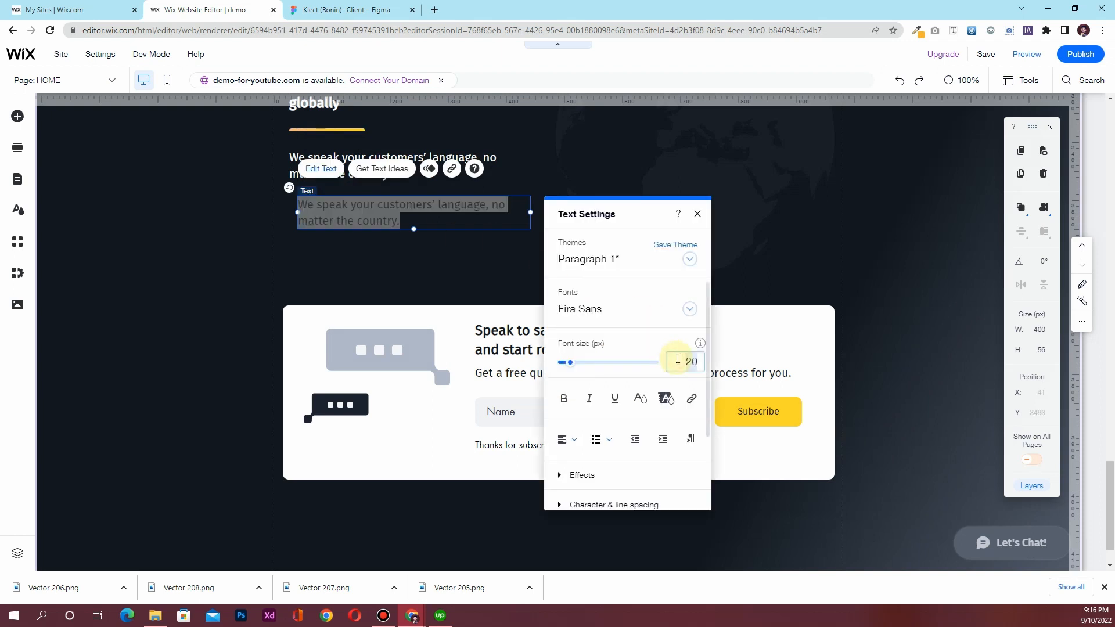
pyautogui.write('16')
pyautogui.press('Return')
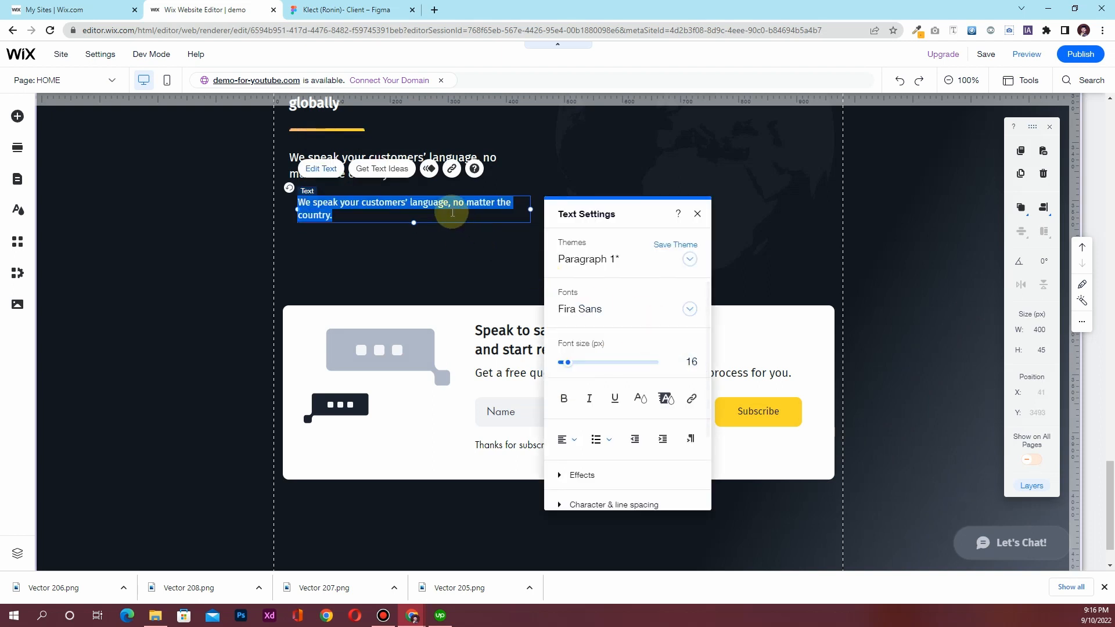
pyautogui.click(452, 211)
pyautogui.hotkey('ctrl', 'a')
pyautogui.hotkey('ctrl', 'v')
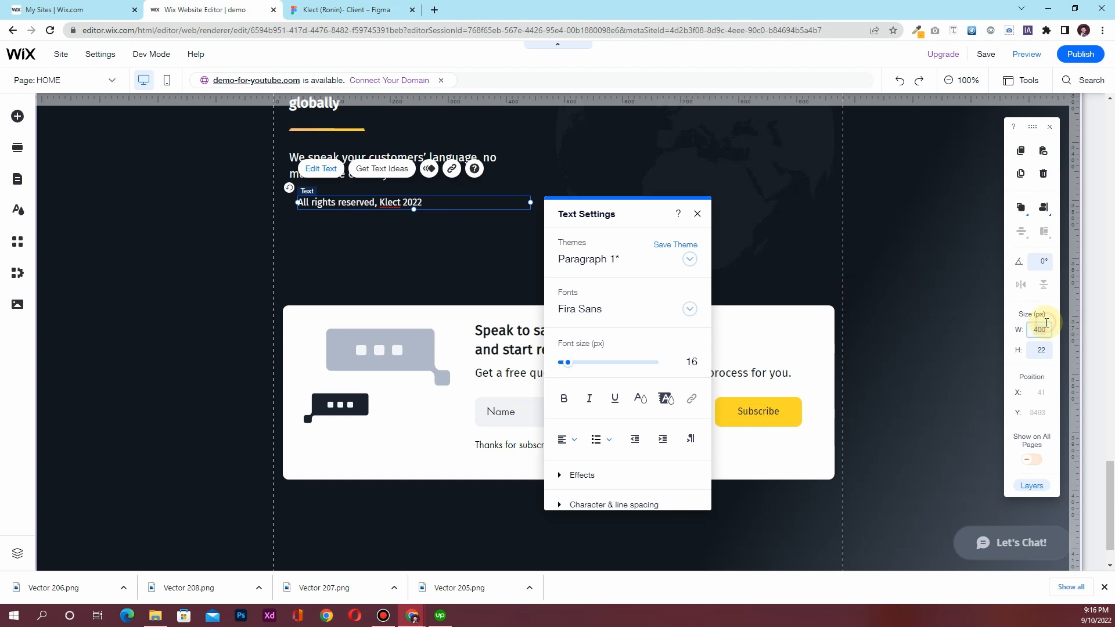
pyautogui.press('Return')
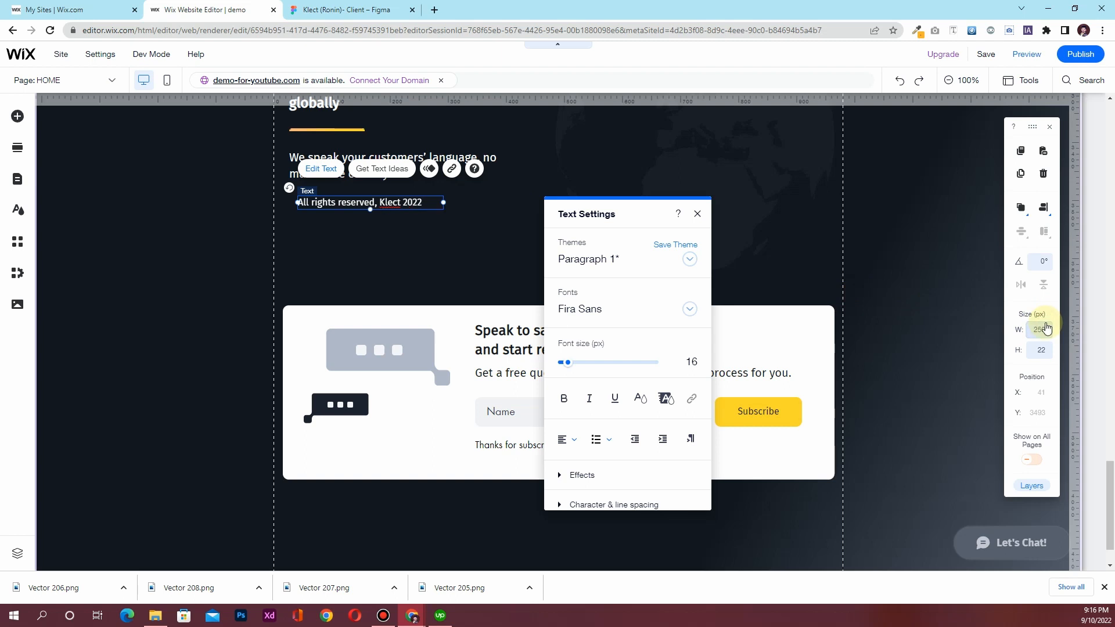
# Centre-align the footer text within its text box
pyautogui.click(411, 204)
pyautogui.click(410, 202)
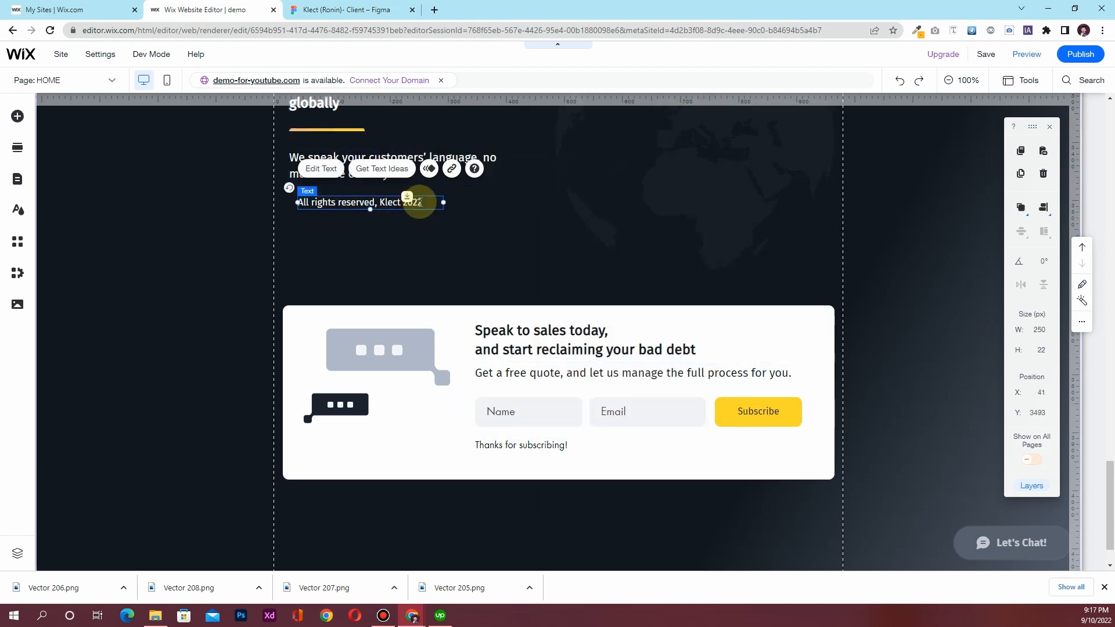
pyautogui.doubleClick(420, 202)
pyautogui.click(484, 440)
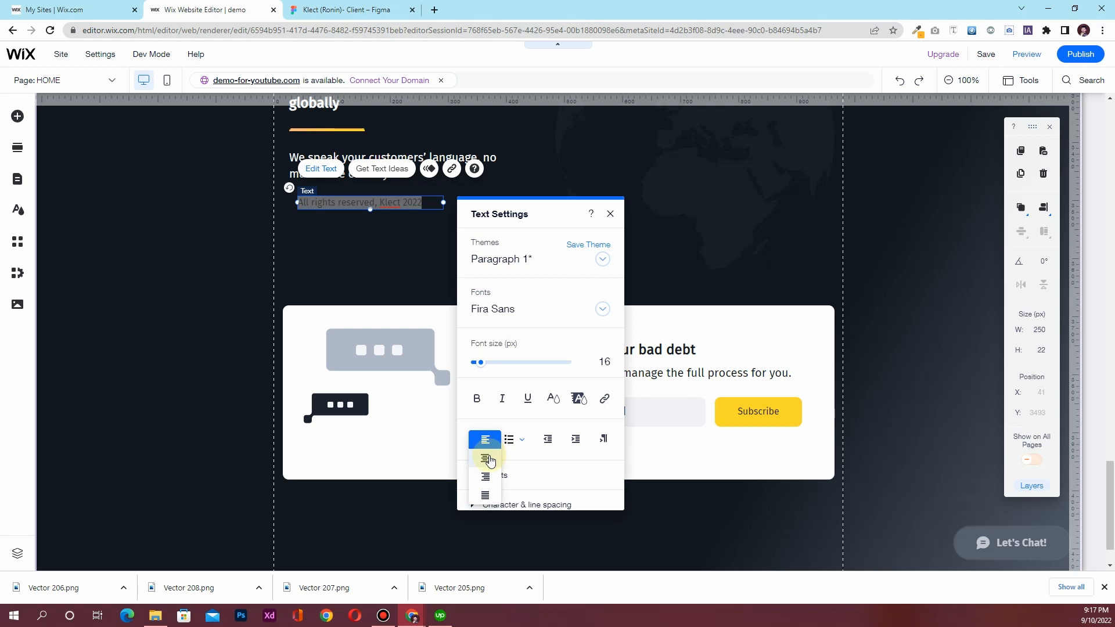
pyautogui.click(488, 460)
pyautogui.click(612, 215)
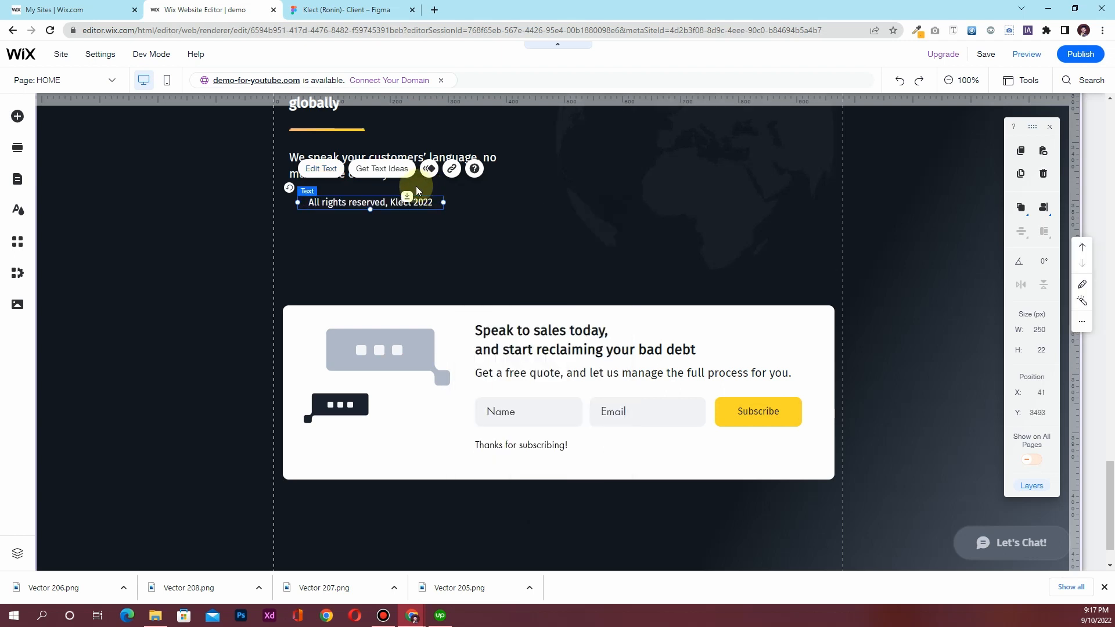
# Move the footer text below the call-to-action box and centre it horizontally on the page
pyautogui.moveTo(387, 201); pyautogui.dragTo(586, 531)
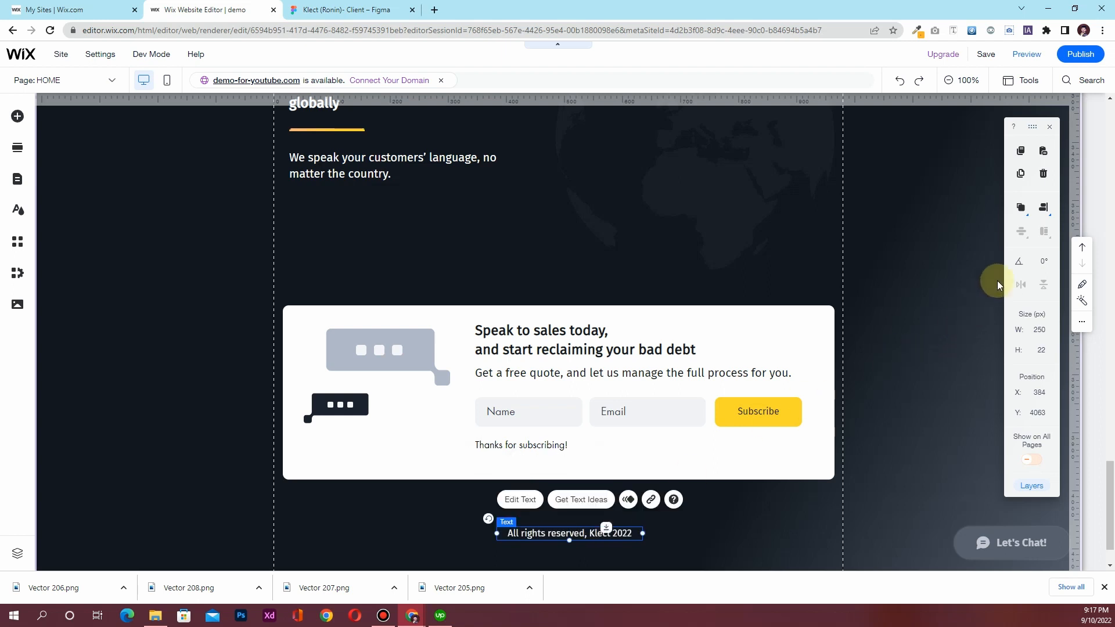
pyautogui.click(1043, 208)
pyautogui.click(1018, 209)
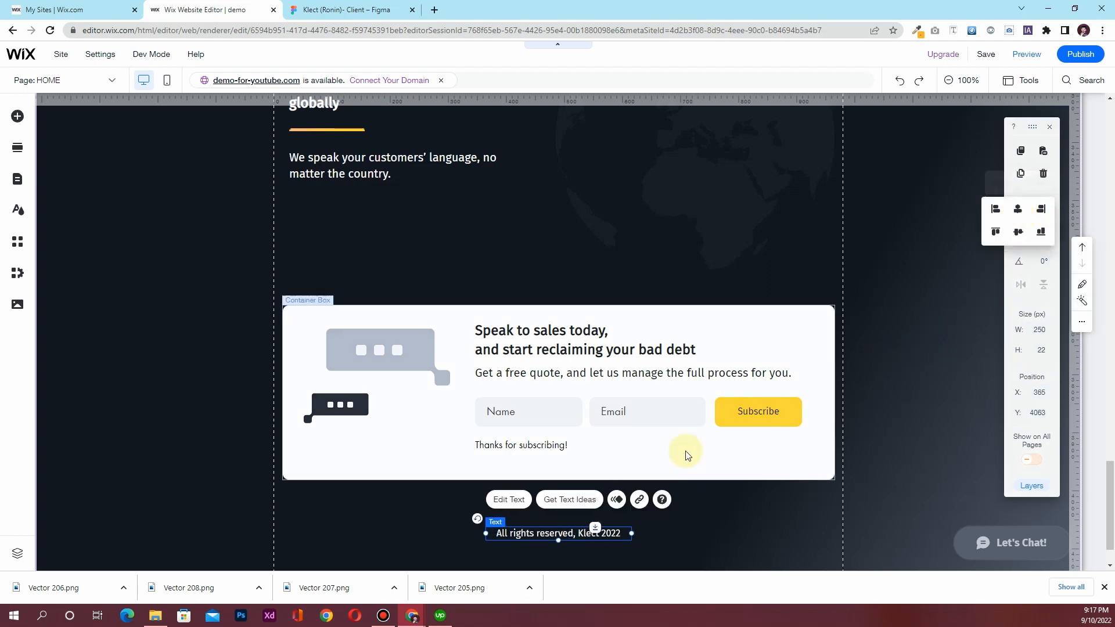
pyautogui.scroll(-1, 418, 463)
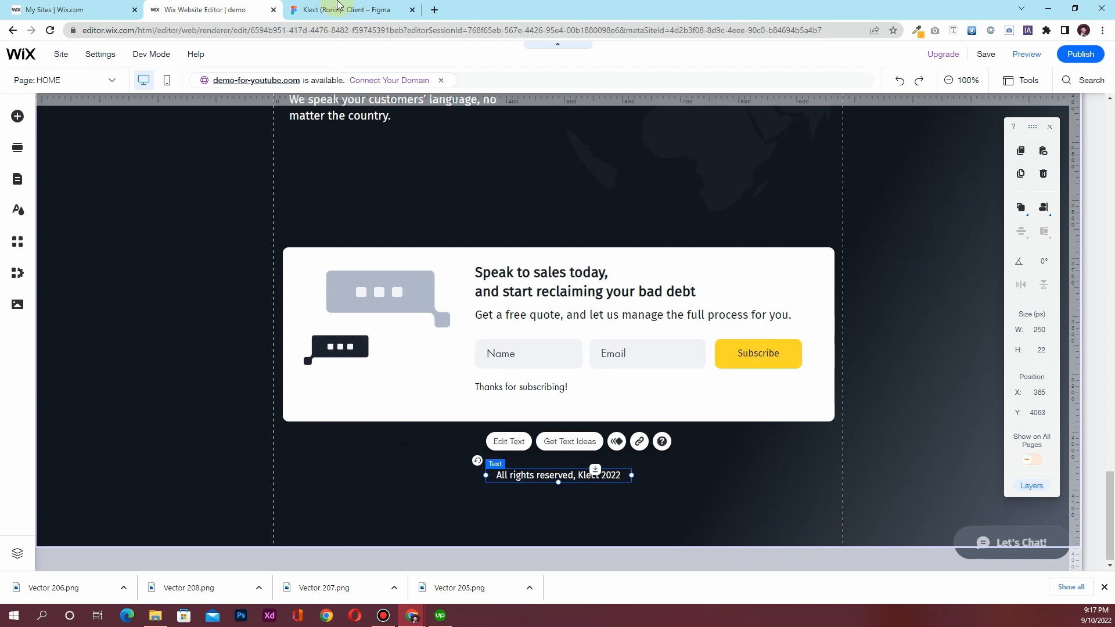
# Open the site files library from the Media panel in Wix
pyautogui.click(338, 9)
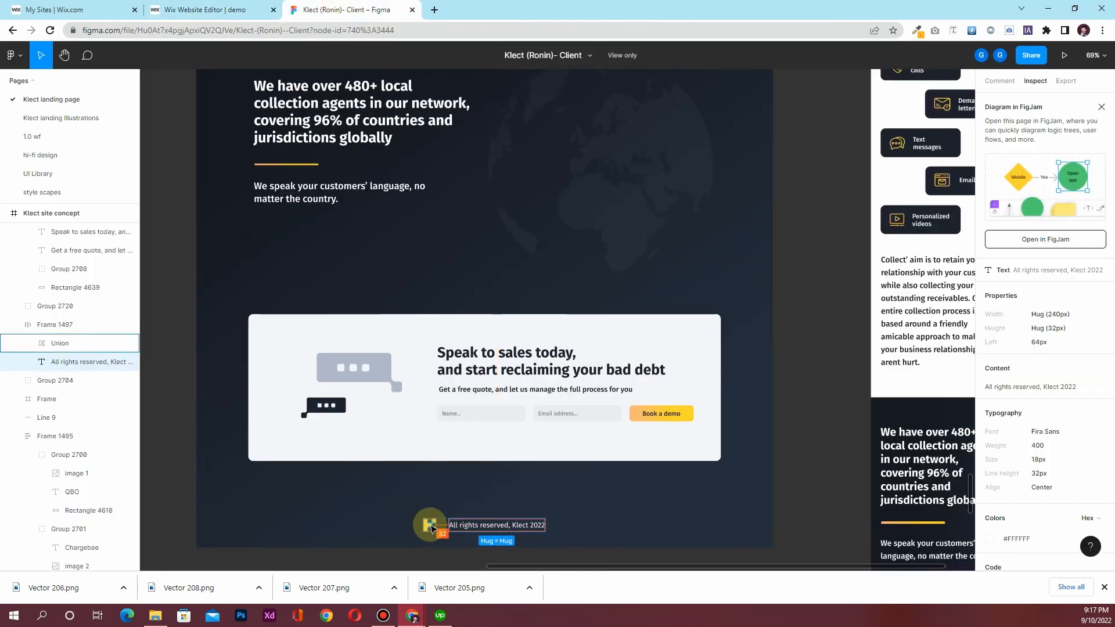
pyautogui.click(204, 9)
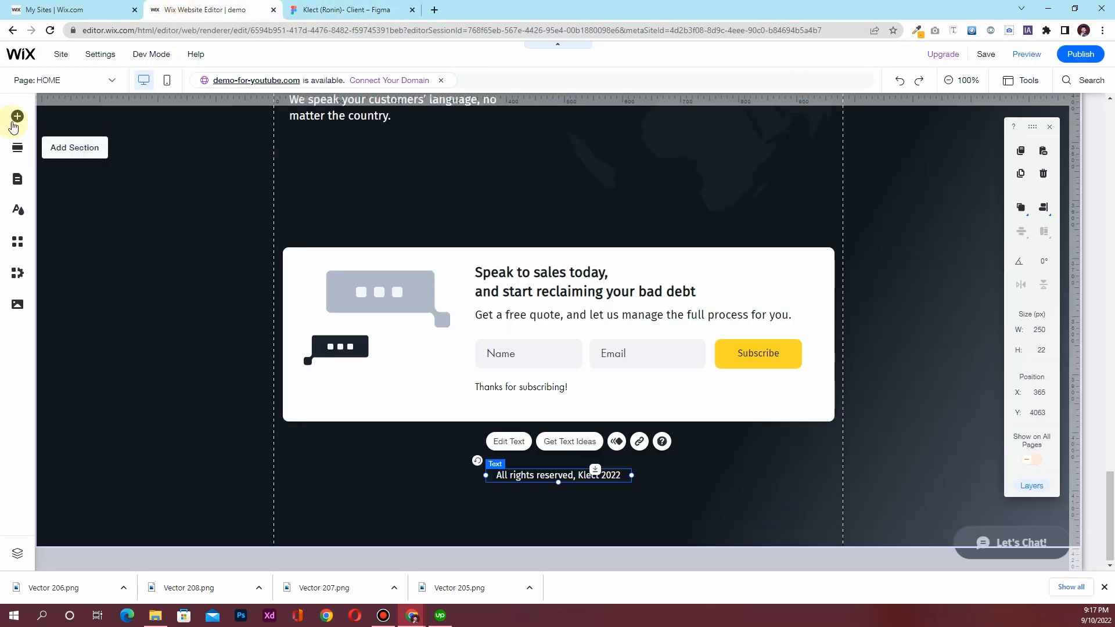
pyautogui.click(18, 304)
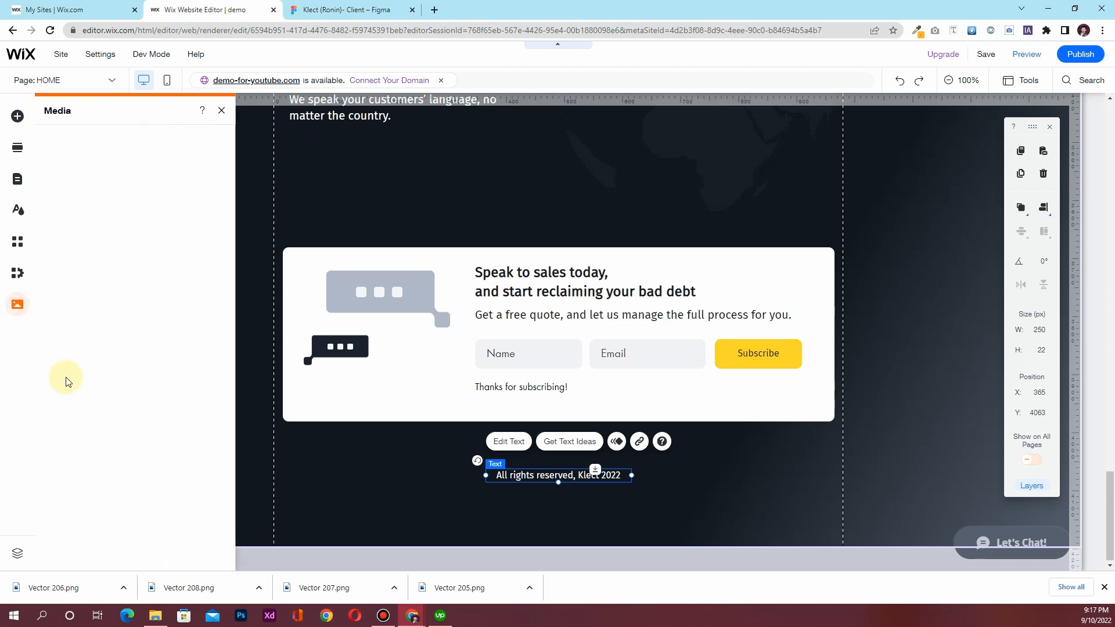
pyautogui.click(133, 442)
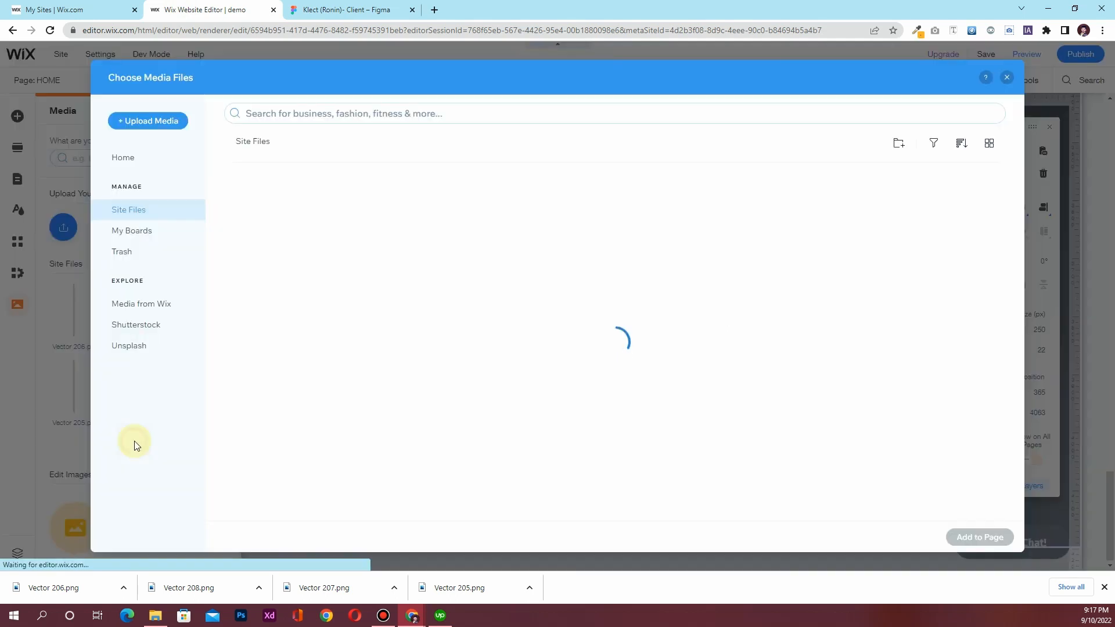
pyautogui.scroll(-5, 523, 360)
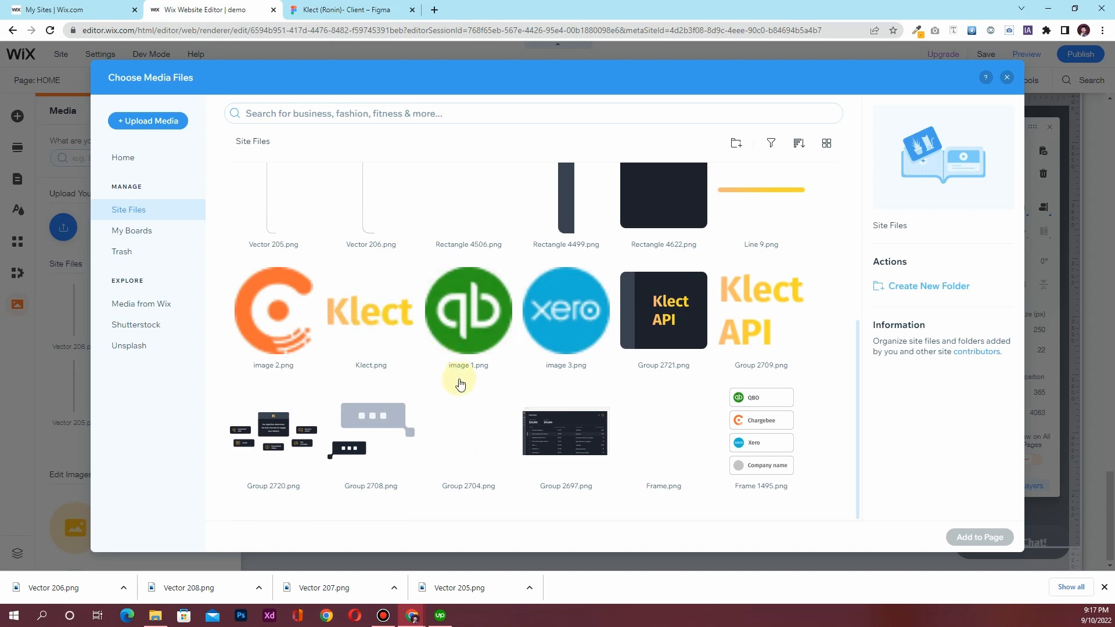
pyautogui.scroll(4, 460, 384)
pyautogui.scroll(-4, 463, 386)
# Export the Klect logo icon layer from Figma as Union.png
pyautogui.click(336, 9)
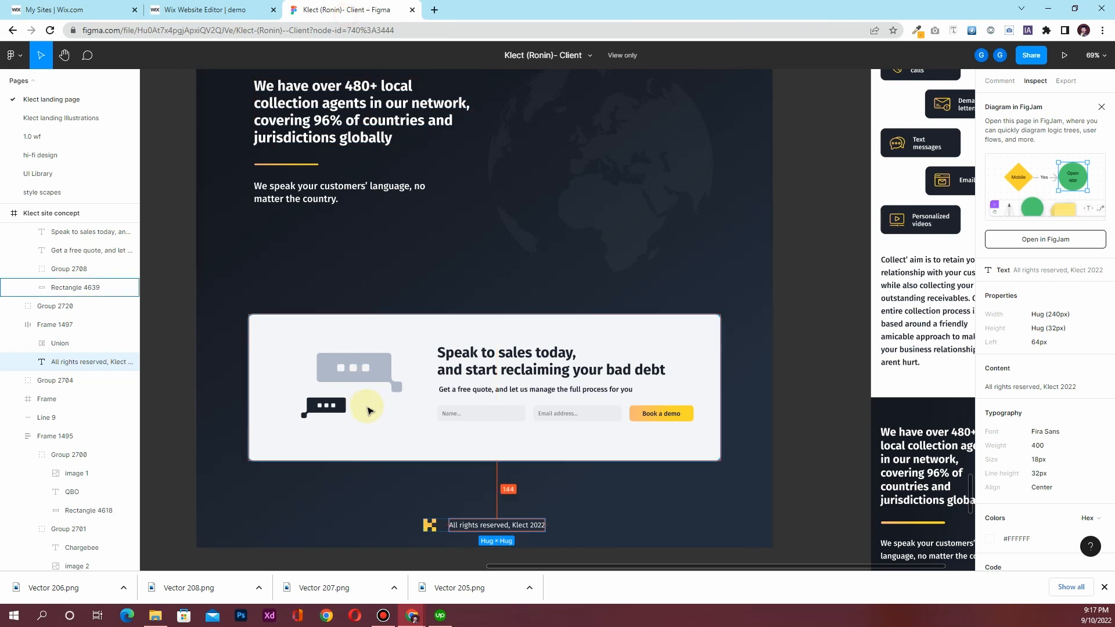
pyautogui.click(428, 526)
pyautogui.click(1066, 81)
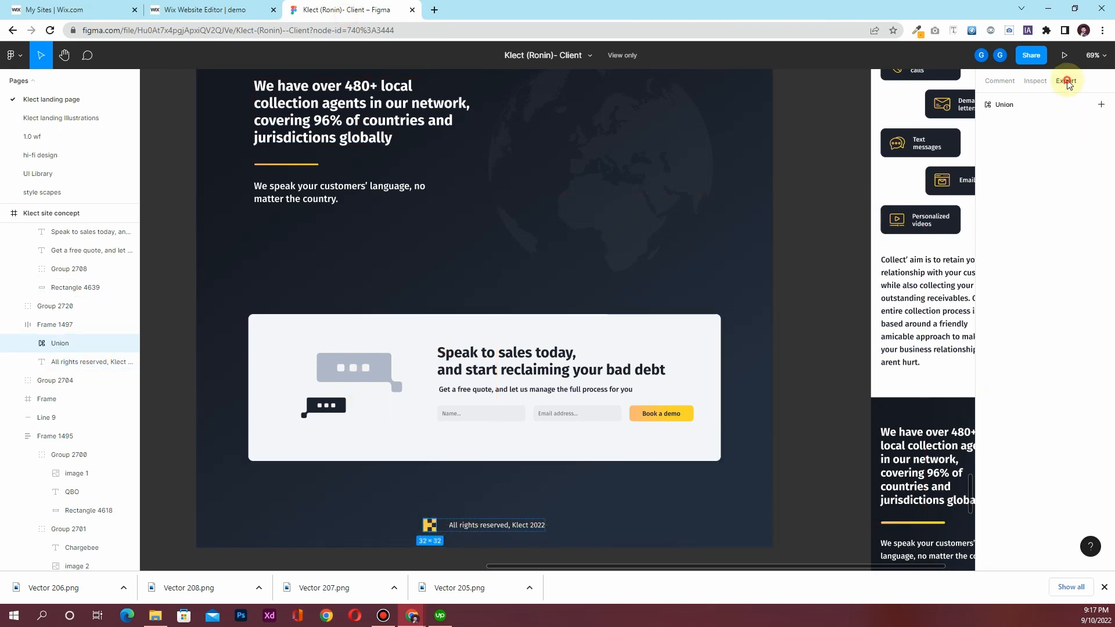
pyautogui.click(1101, 104)
pyautogui.click(1048, 149)
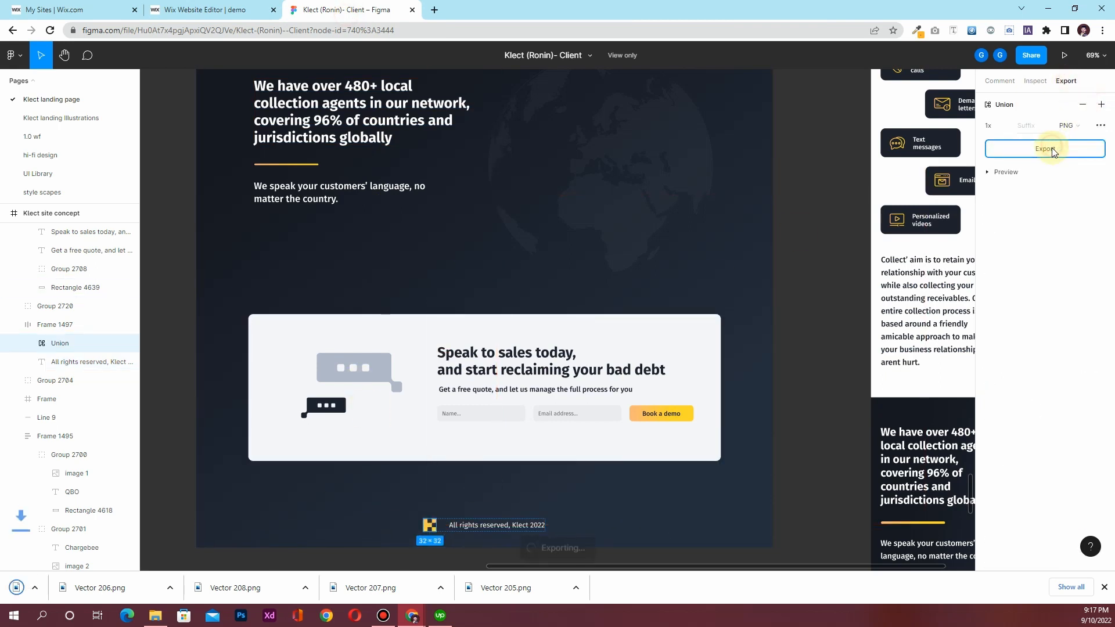
# Upload Union.png from downloads into the Wix site files
pyautogui.click(218, 8)
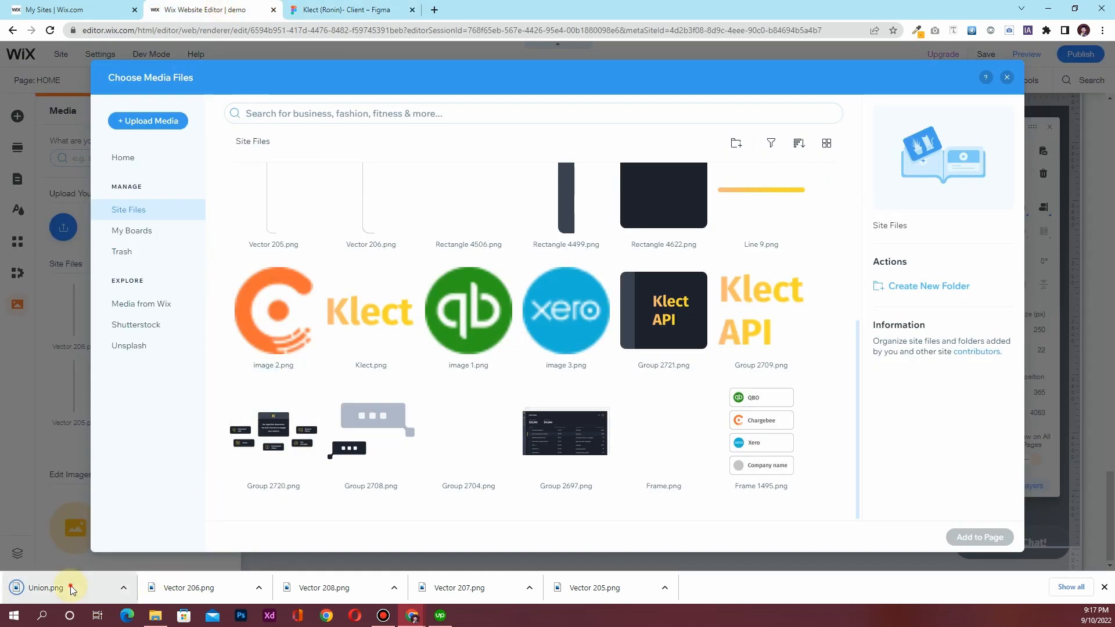
pyautogui.moveTo(70, 588); pyautogui.dragTo(468, 355)
pyautogui.moveTo(664, 424); pyautogui.dragTo(630, 406)
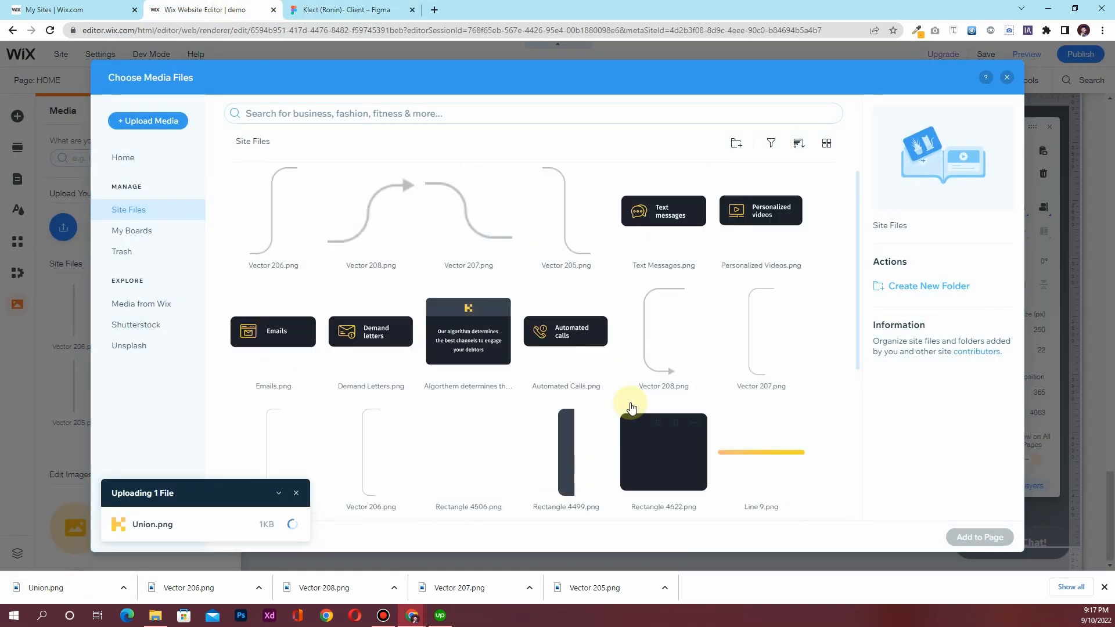
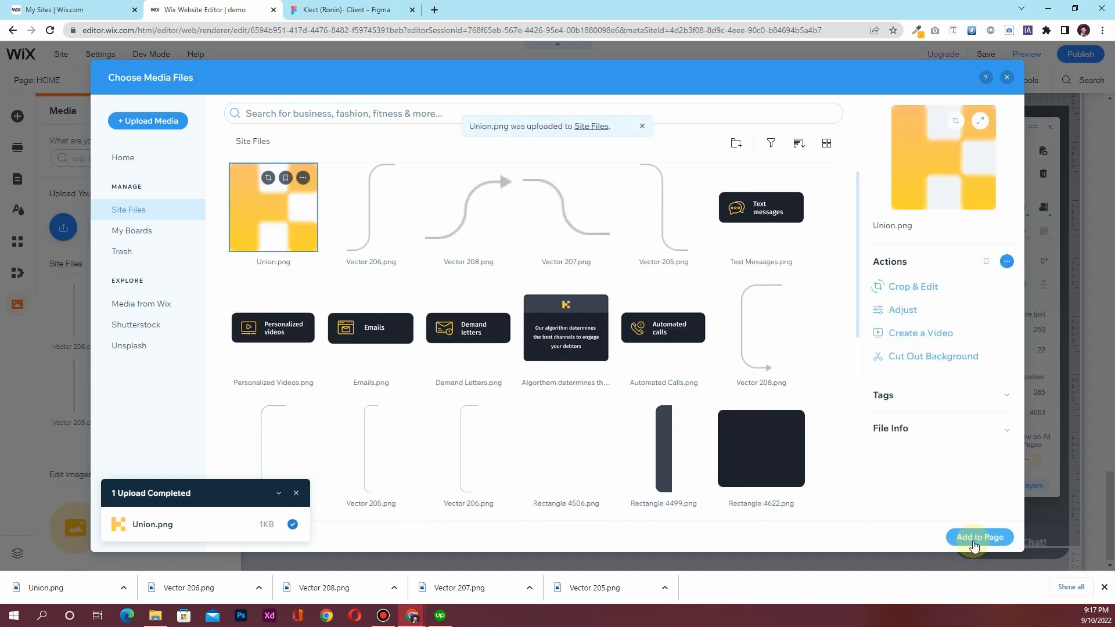
# Place the Union logo at 25 px width beside the 'All rights reserved, Klect 2022' footer text
pyautogui.click(973, 537)
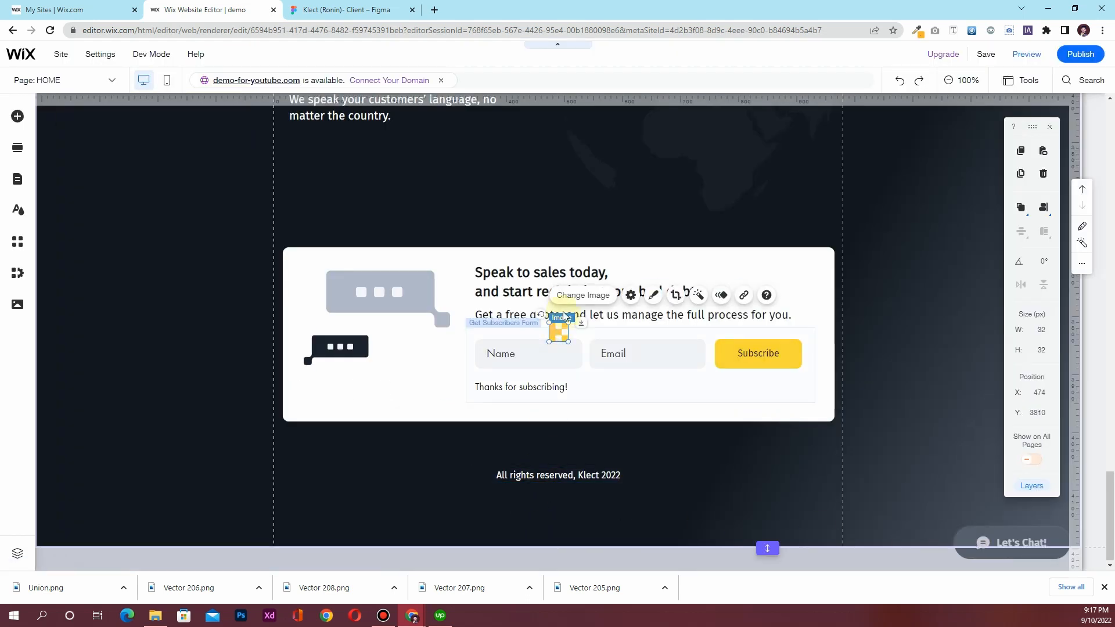
pyautogui.moveTo(556, 332); pyautogui.dragTo(476, 475)
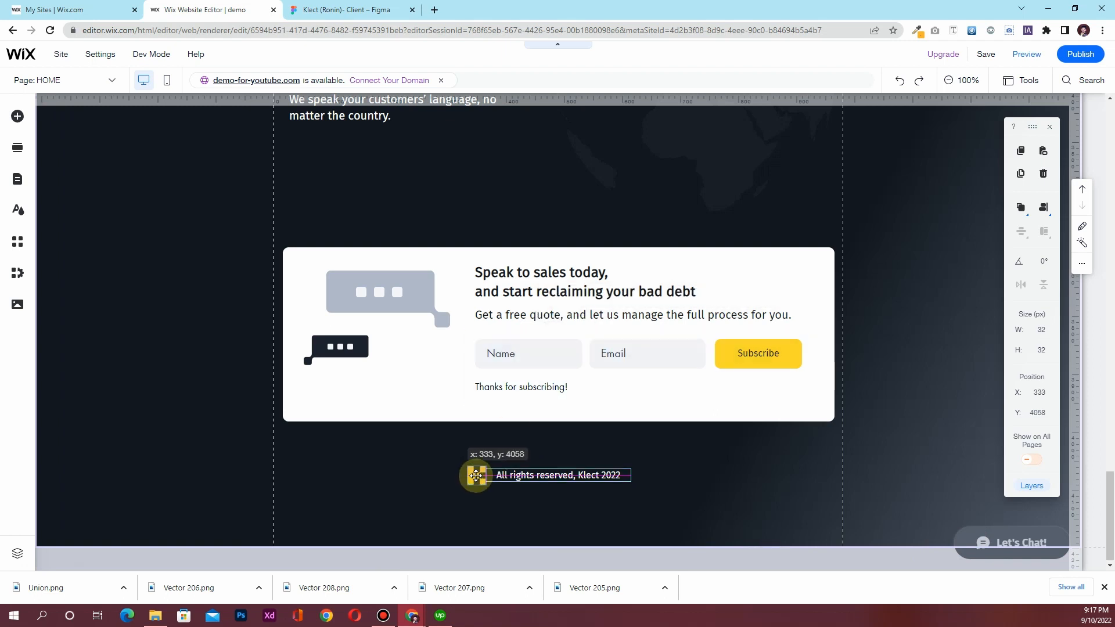
pyautogui.click(1036, 328)
pyautogui.write('25')
pyautogui.press('Return')
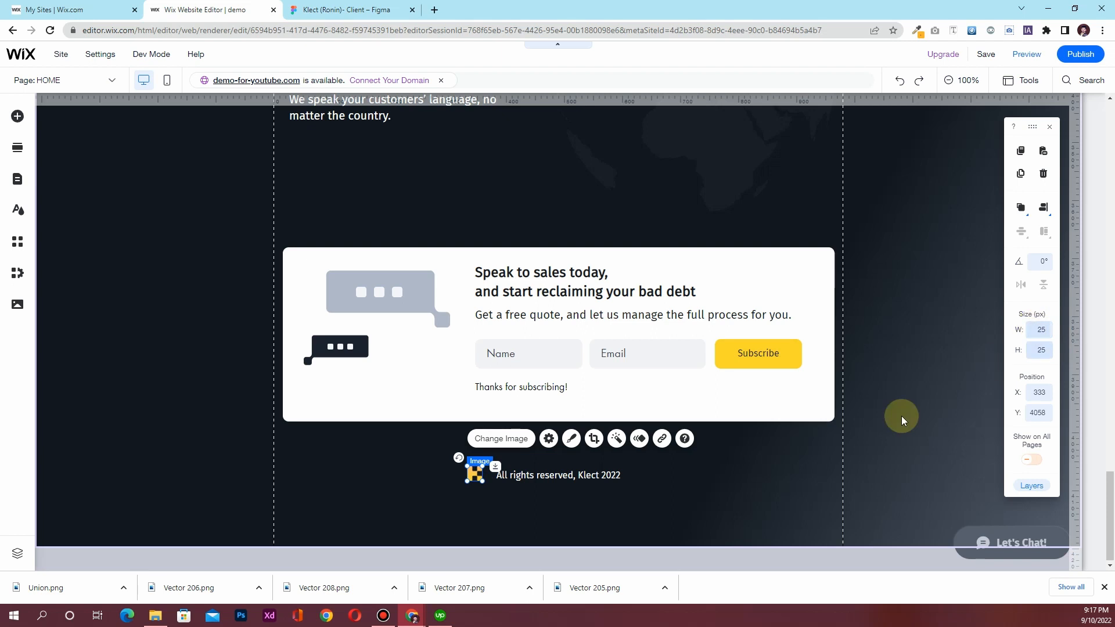
pyautogui.moveTo(479, 474); pyautogui.dragTo(481, 474)
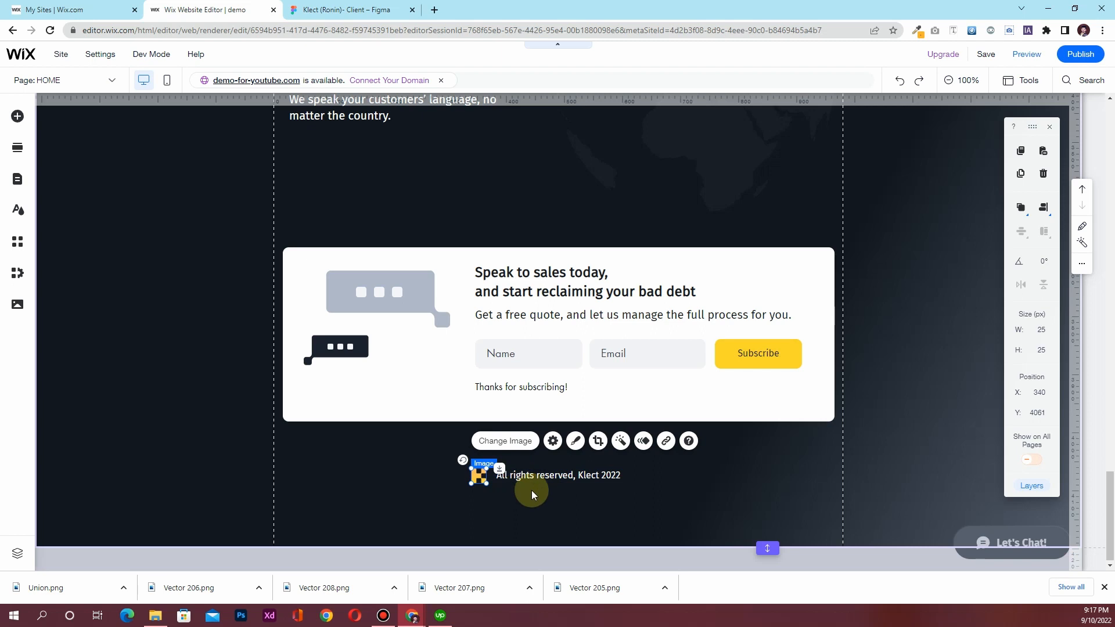
pyautogui.click(639, 517)
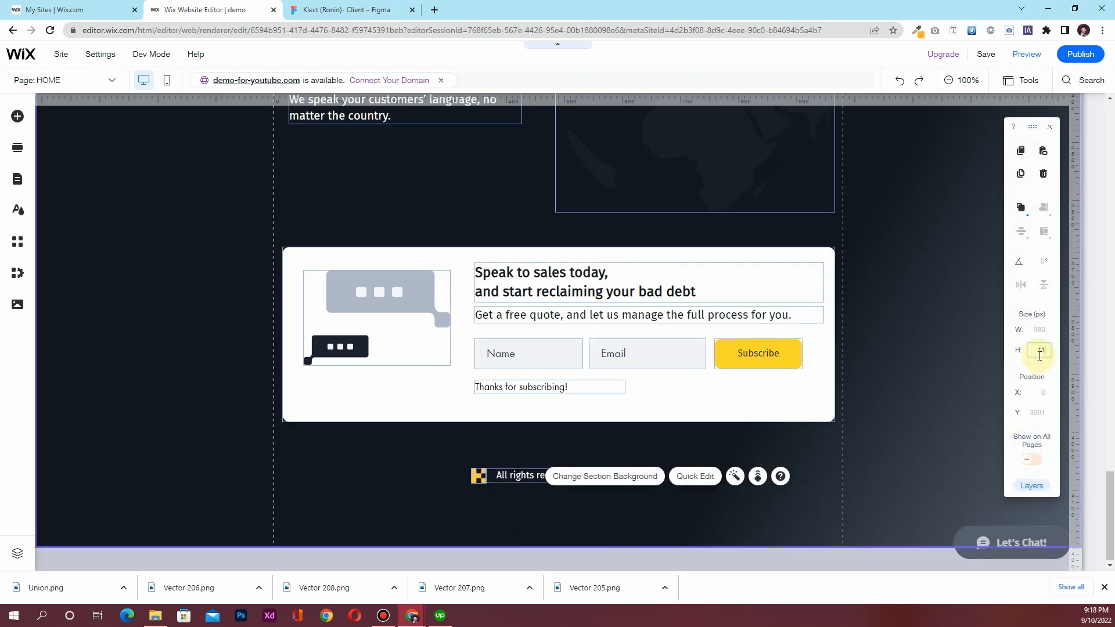
# Set the dark footer section's height to 1020 px, then save the site
pyautogui.press('Return')
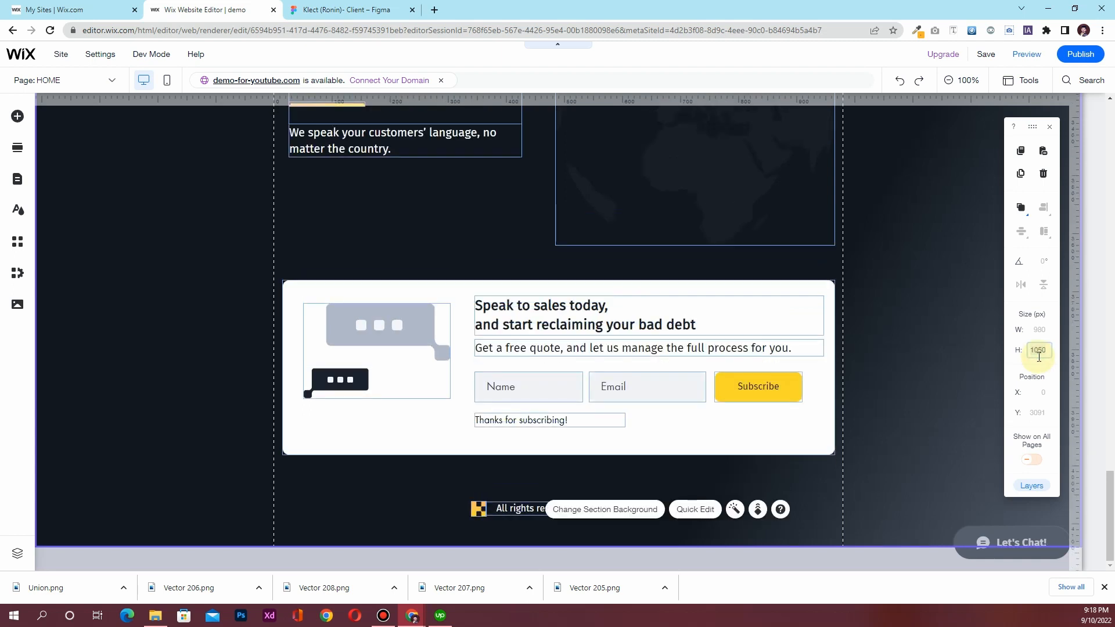
pyautogui.click(1039, 355)
pyautogui.write('100')
pyautogui.press('Return')
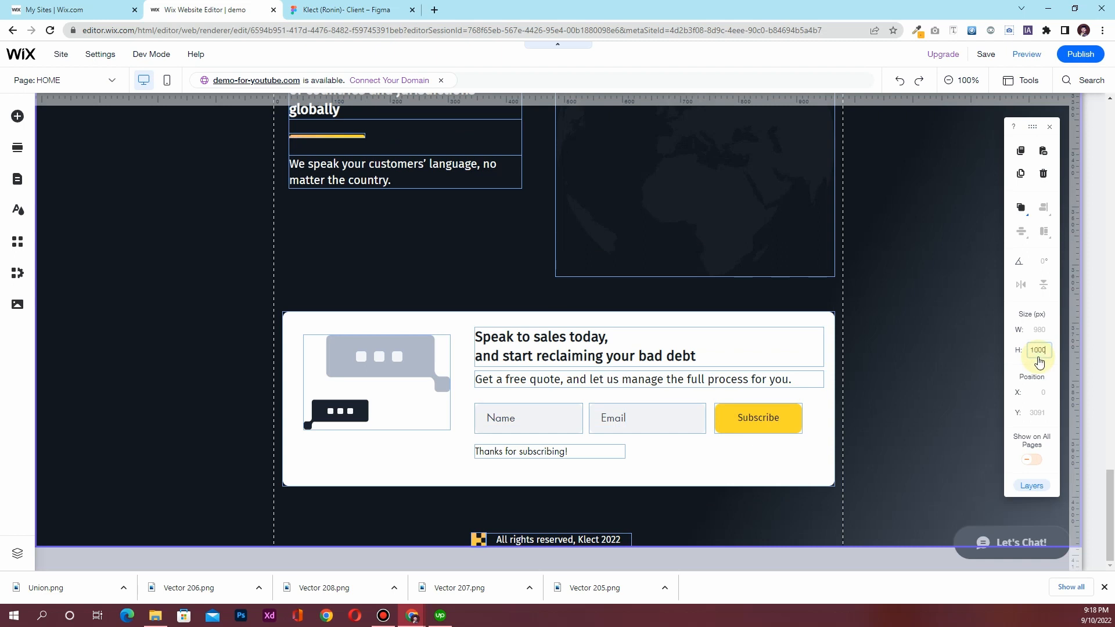
pyautogui.press('Return')
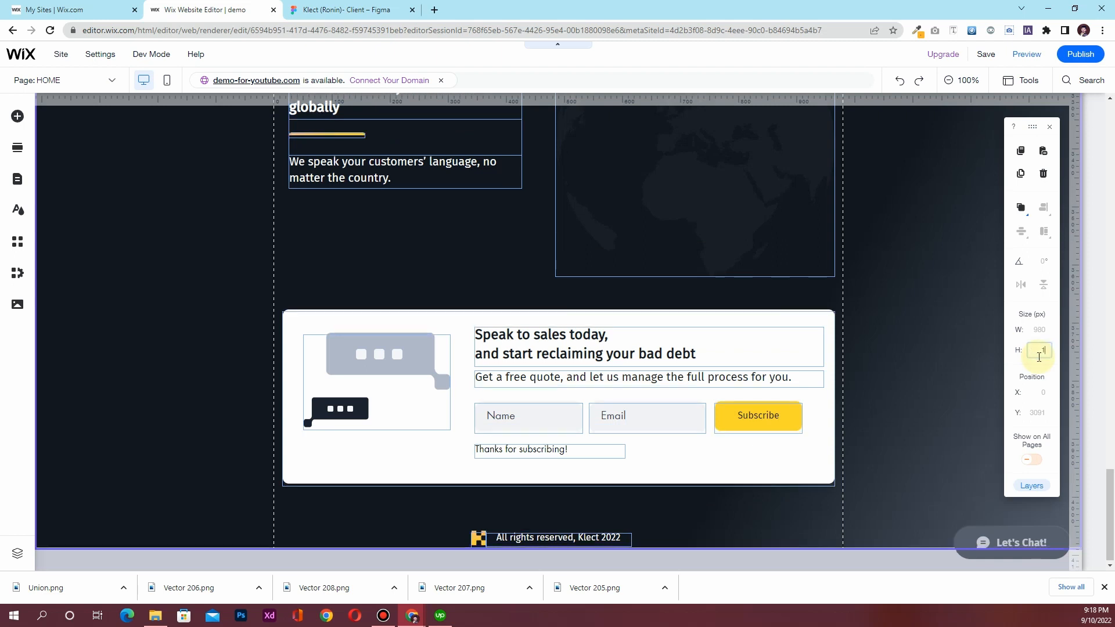
pyautogui.press('Return')
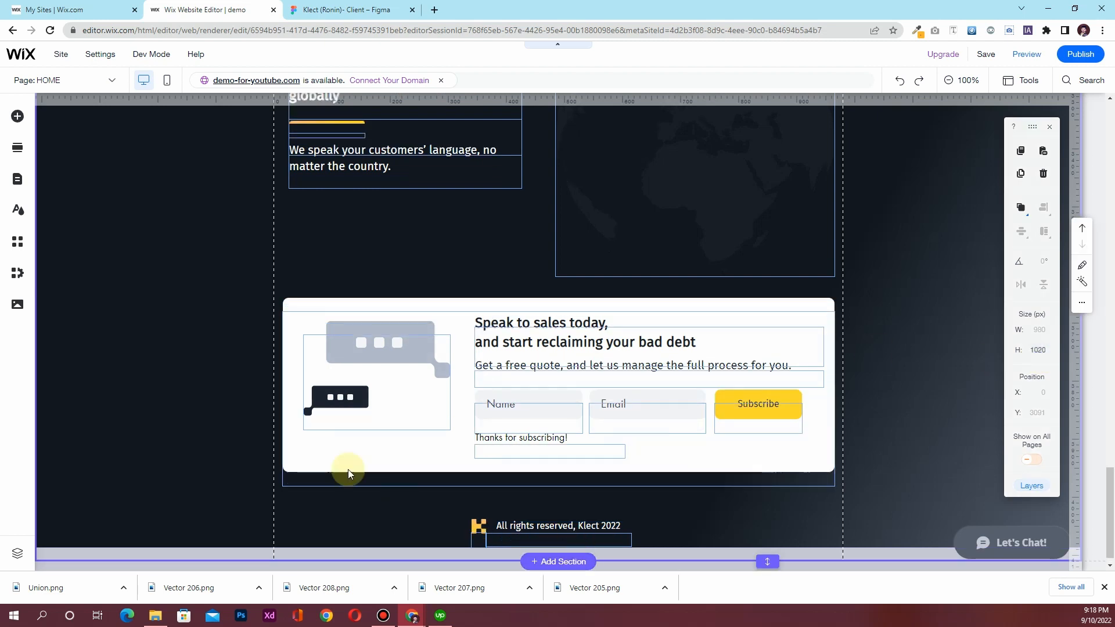
pyautogui.click(204, 510)
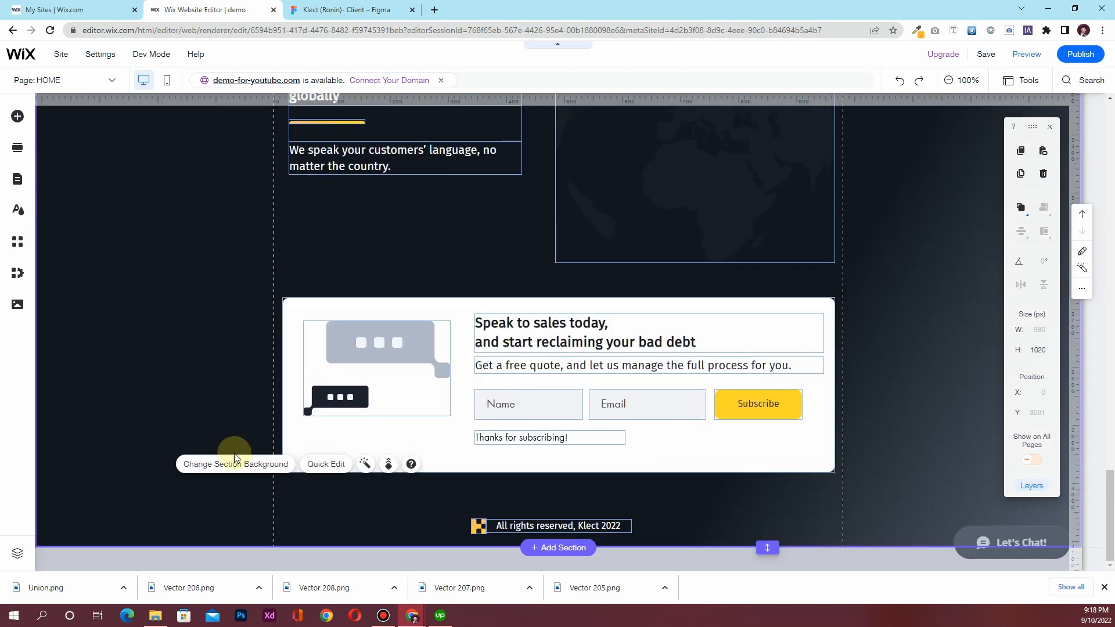
pyautogui.scroll(10, 287, 527)
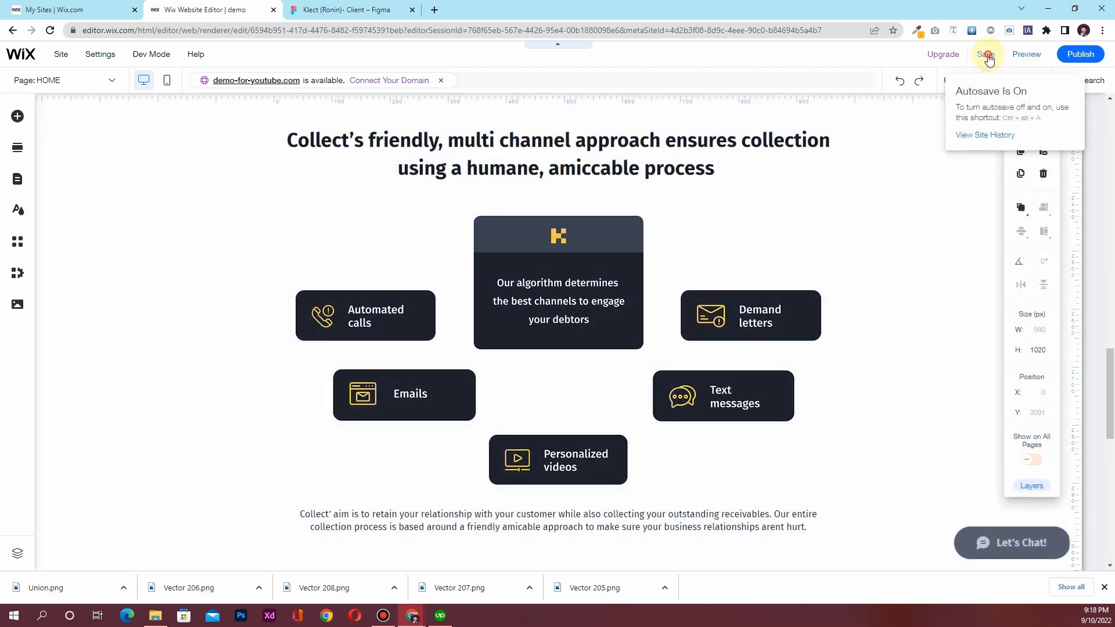
pyautogui.click(989, 56)
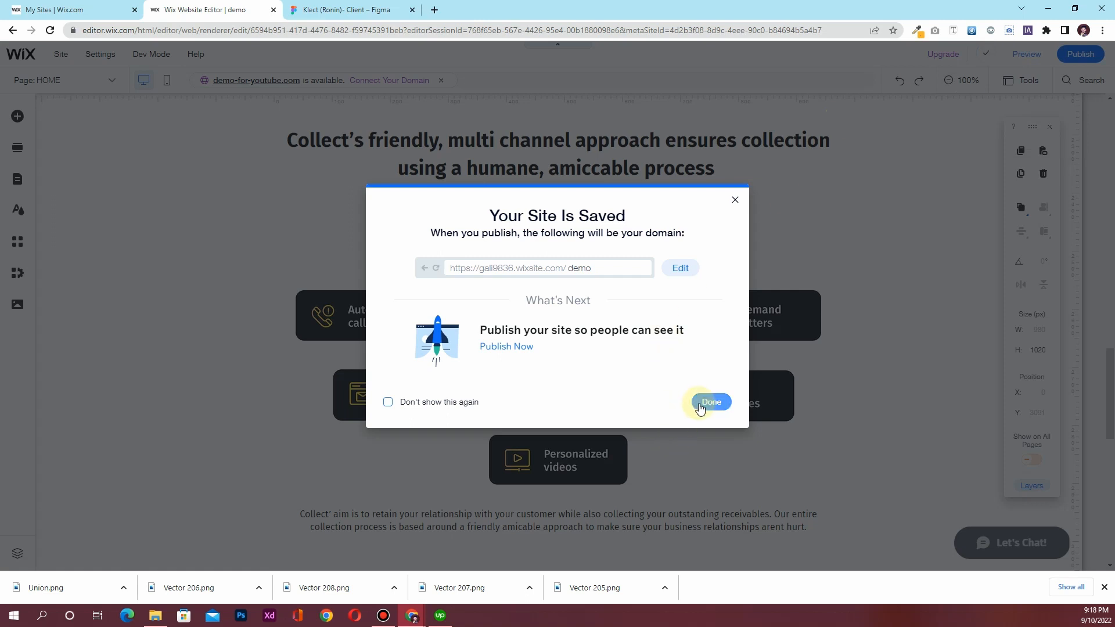
# Dismiss the site-saved confirmation, launch the preview, and close the browser download bar
pyautogui.click(703, 401)
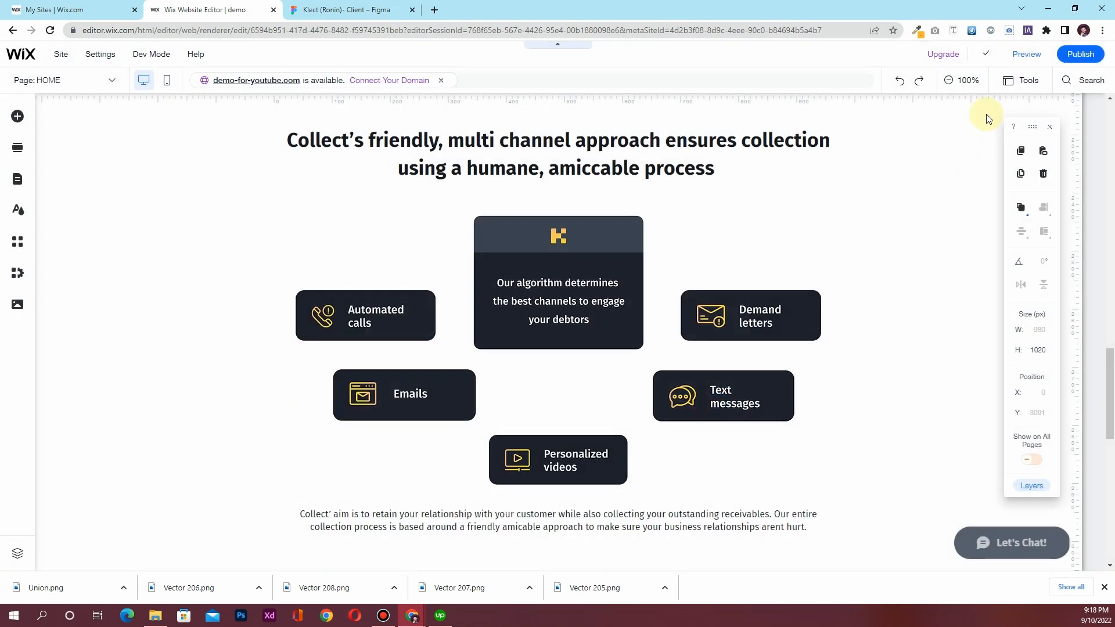
pyautogui.click(1026, 54)
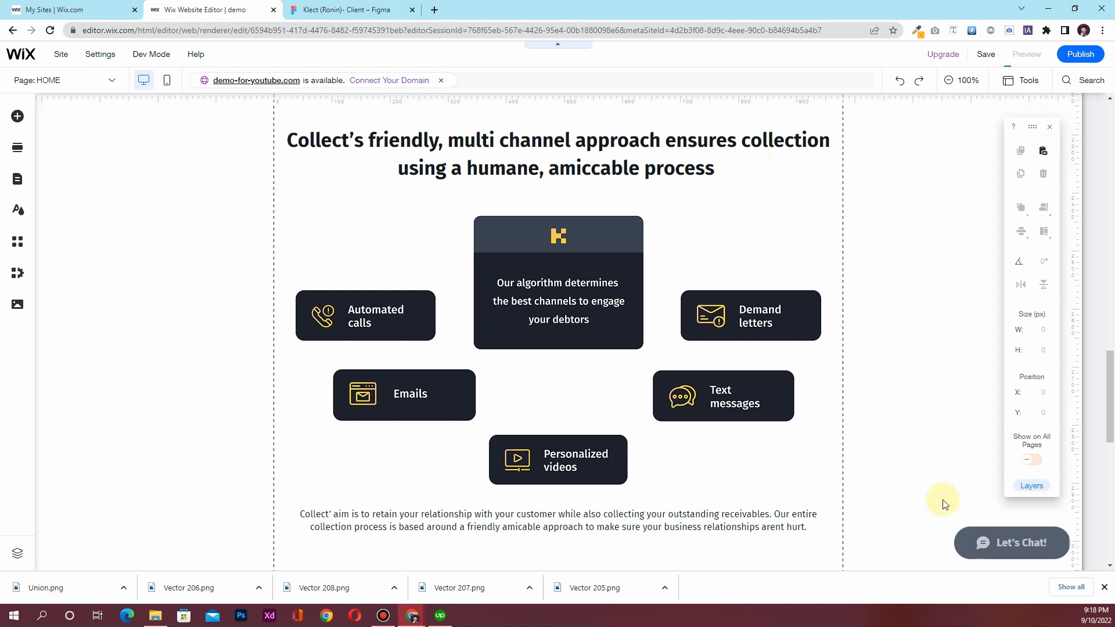
pyautogui.click(1104, 587)
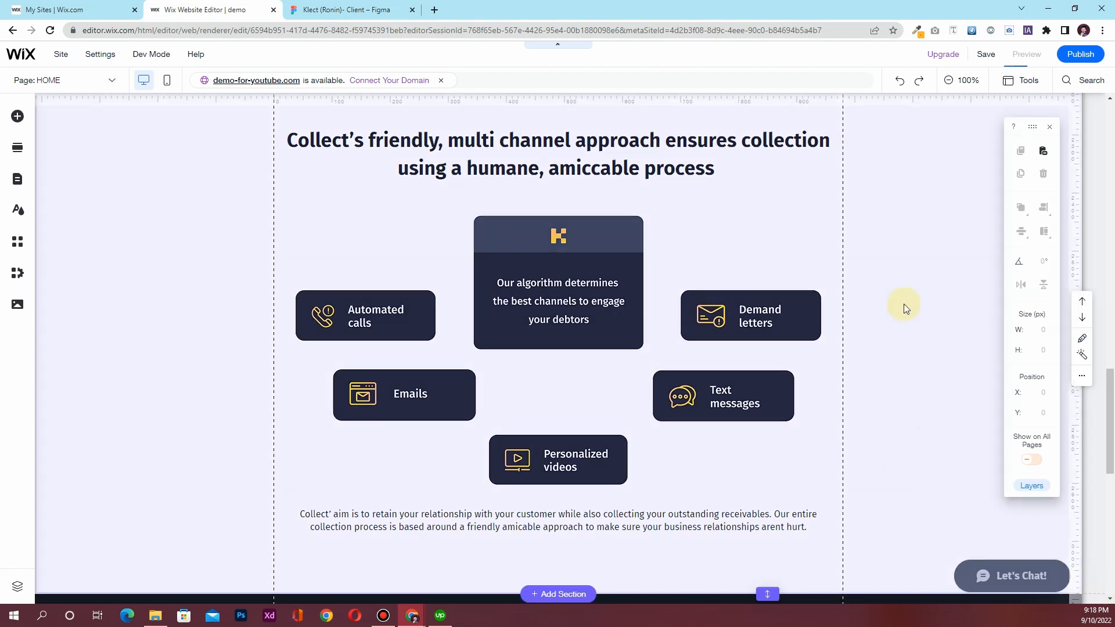
# Scroll the preview from the hero to Speak to sales and back, then return to the editor
pyautogui.scroll(15, 719, 215)
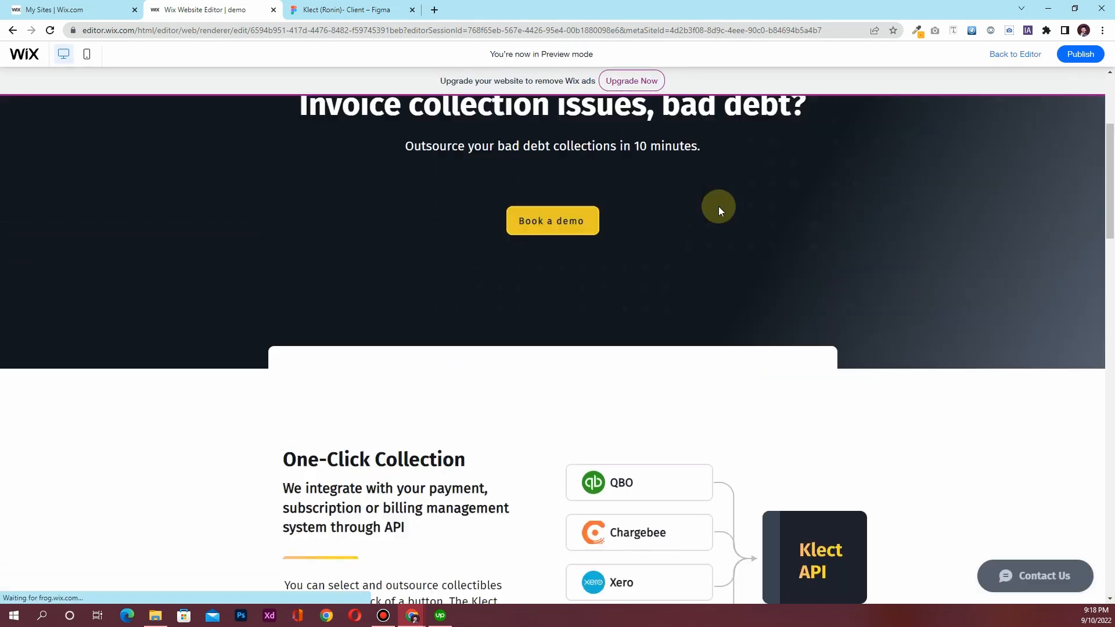
pyautogui.scroll(-8, 453, 206)
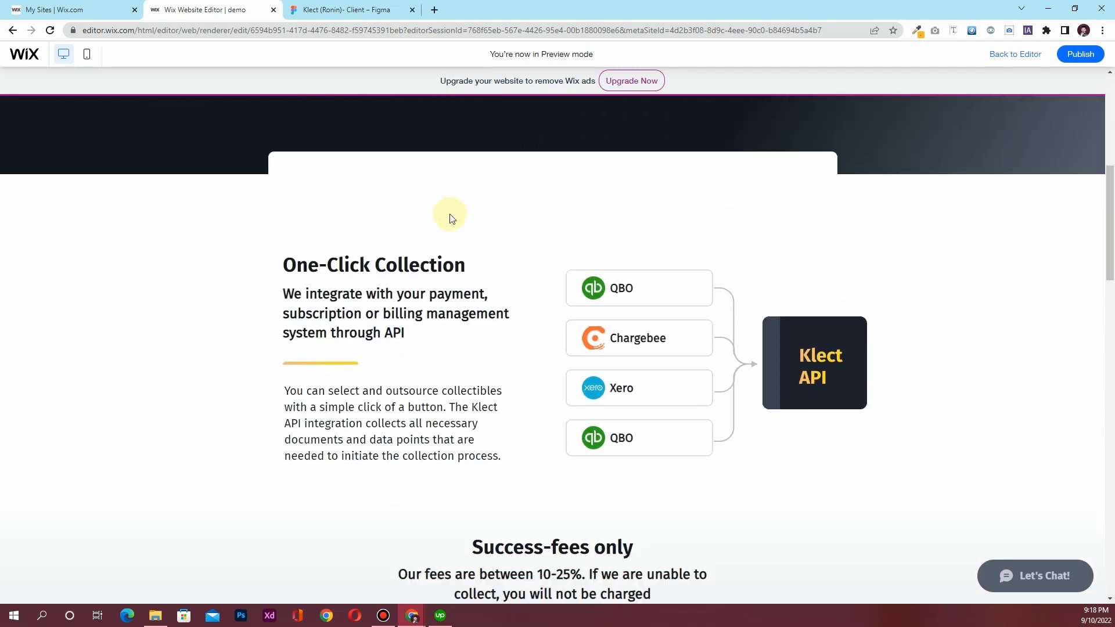
pyautogui.scroll(-10, 569, 236)
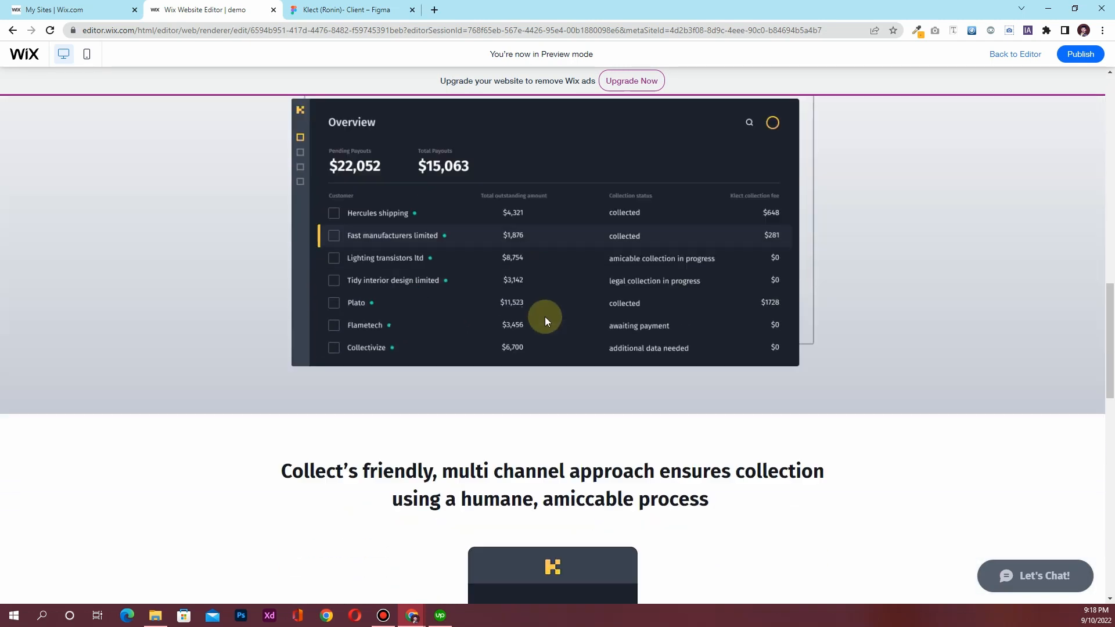
pyautogui.scroll(-12, 545, 322)
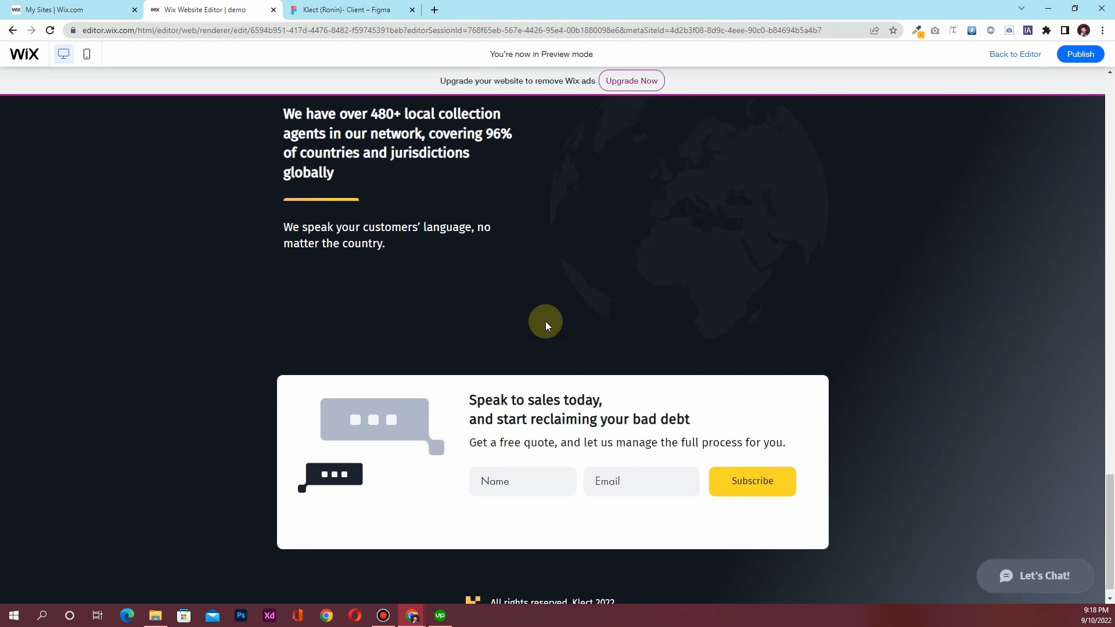
pyautogui.scroll(4, 545, 322)
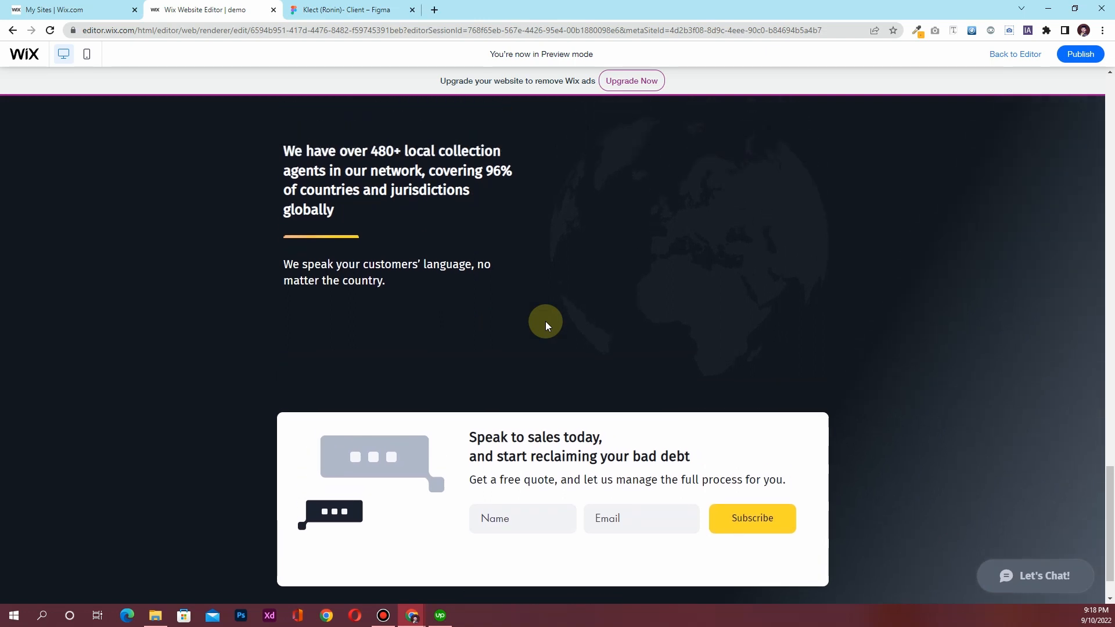
pyautogui.scroll(20, 545, 322)
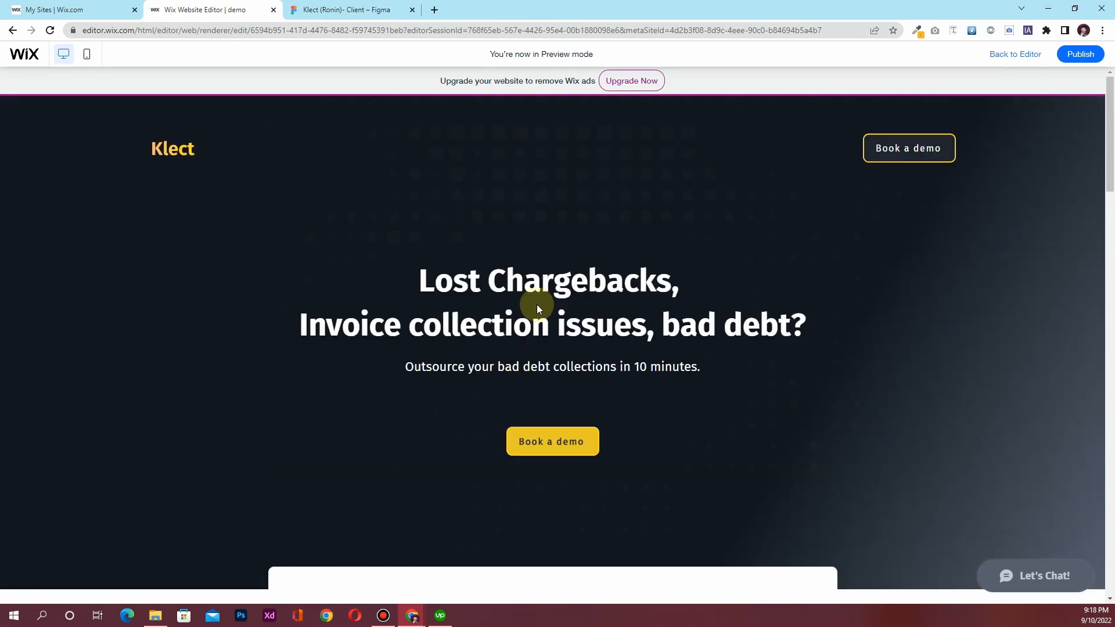
pyautogui.click(1013, 55)
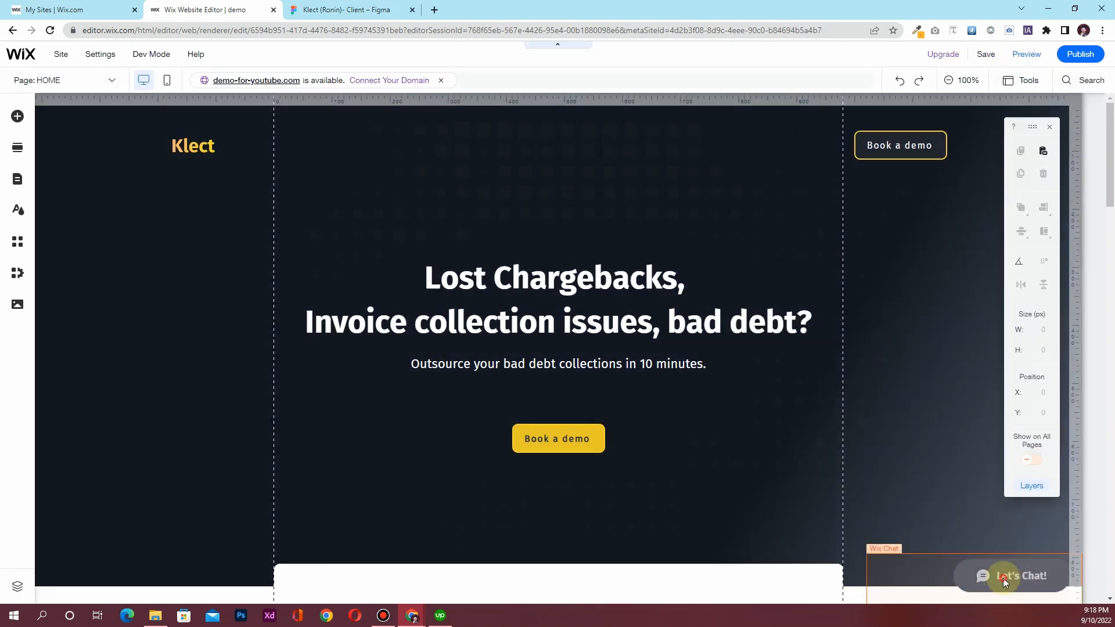
# Switch the Wix Chat minimized button to the compact round-icon layout
pyautogui.click(1003, 578)
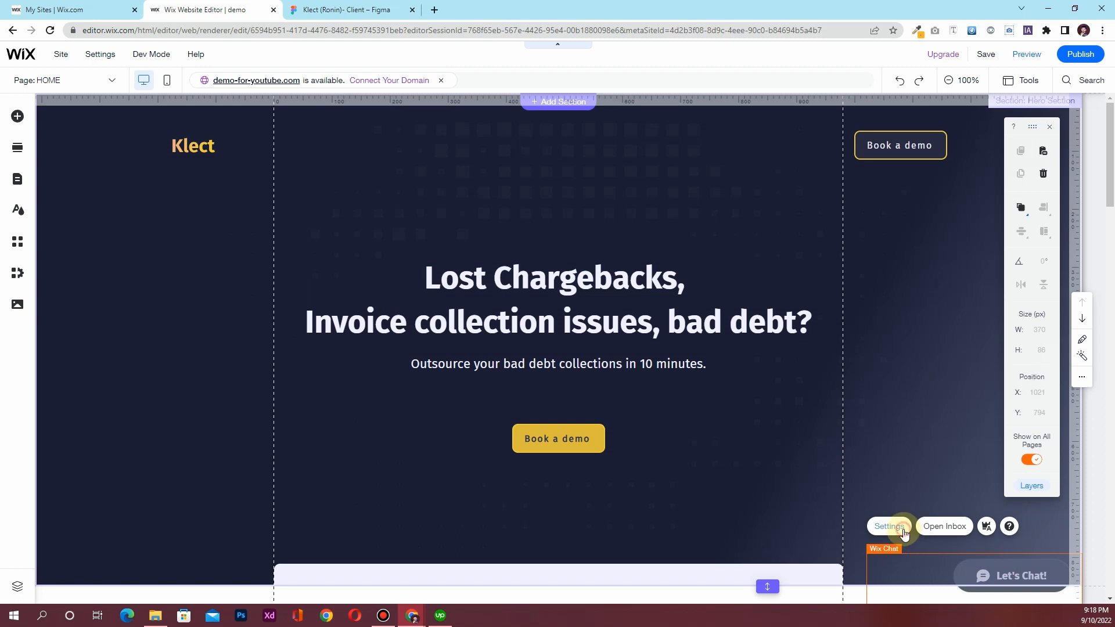
pyautogui.click(903, 530)
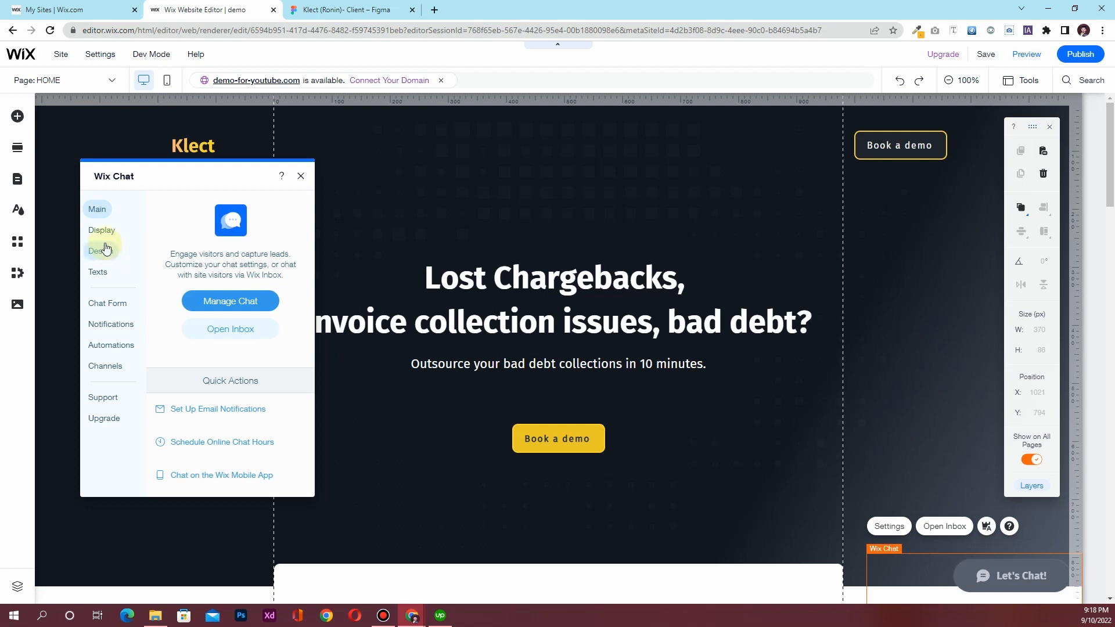
pyautogui.click(108, 250)
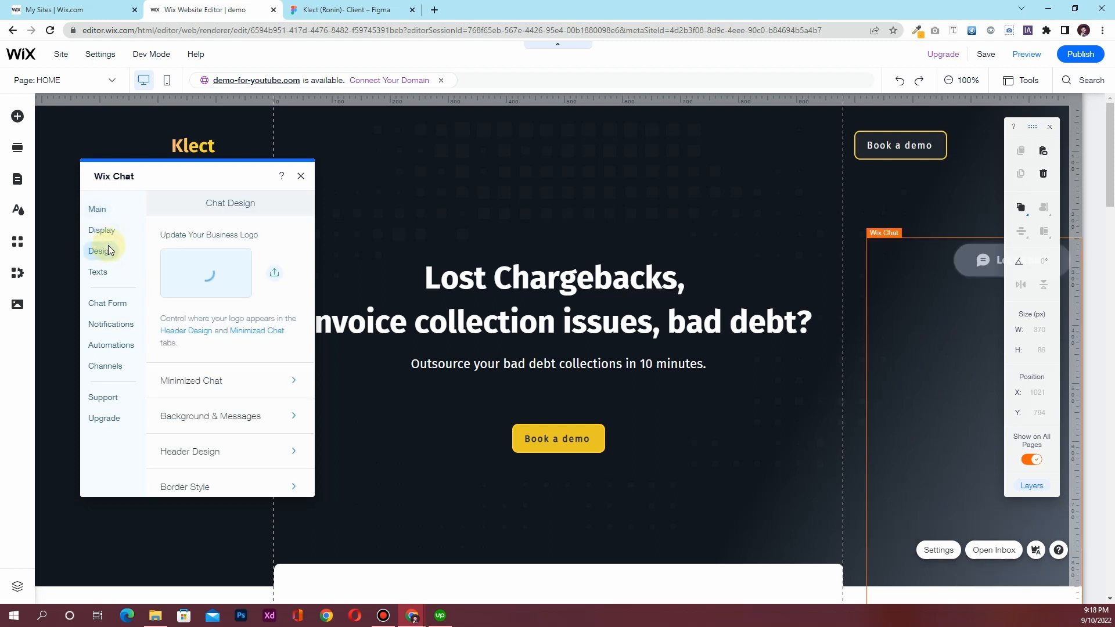
pyautogui.click(220, 384)
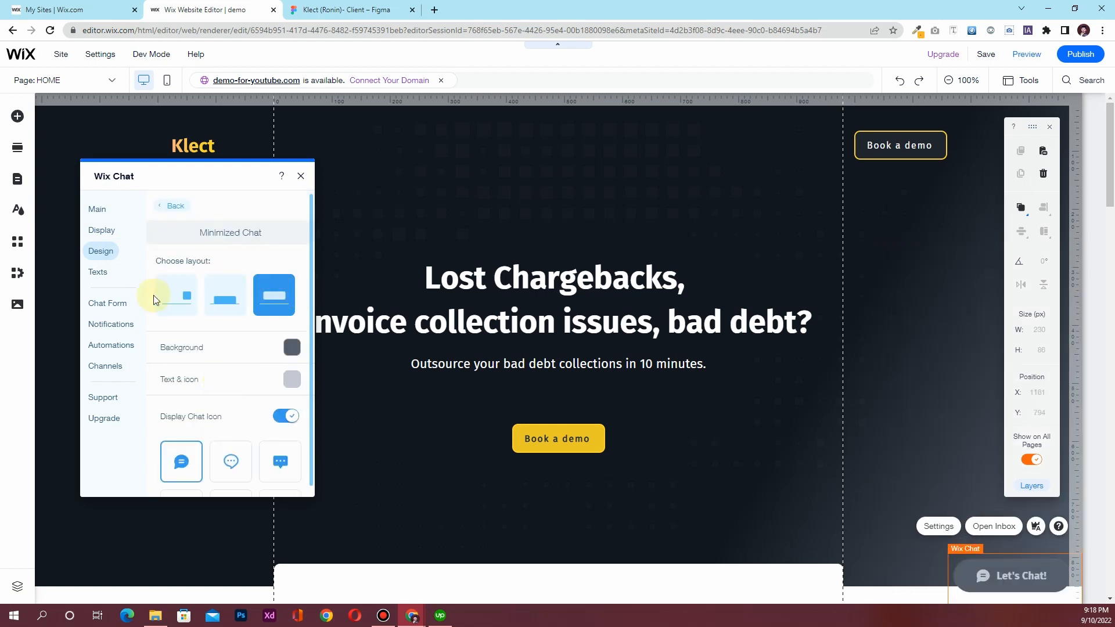
pyautogui.click(186, 306)
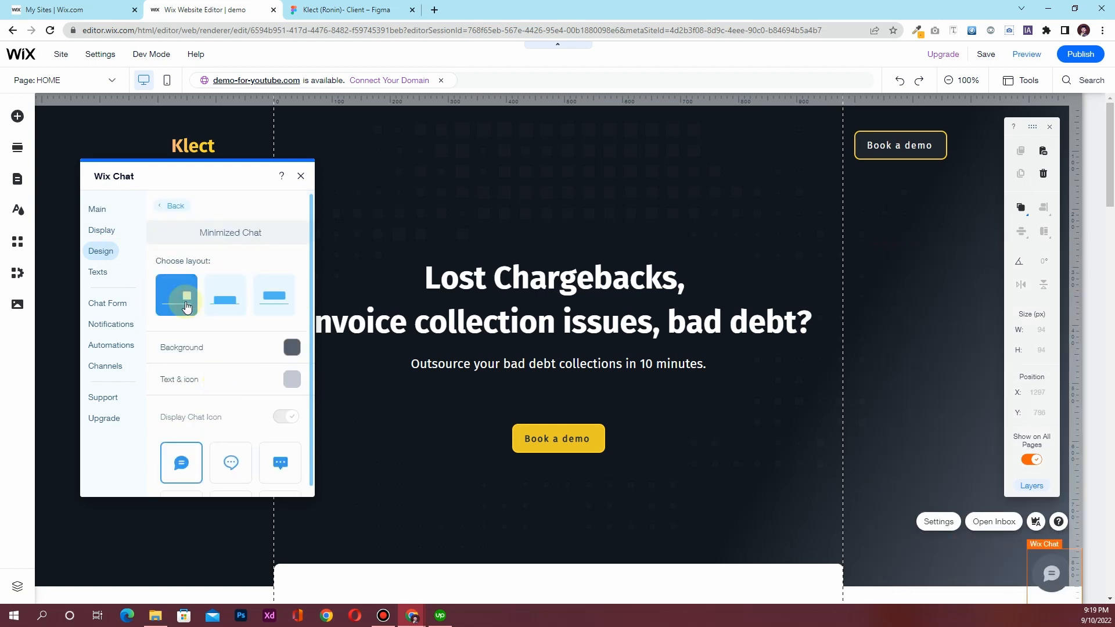
# Give the chat bubble a yellow #FCD72B background, a white icon, and the dotted speech-bubble icon
pyautogui.click(284, 354)
pyautogui.click(377, 456)
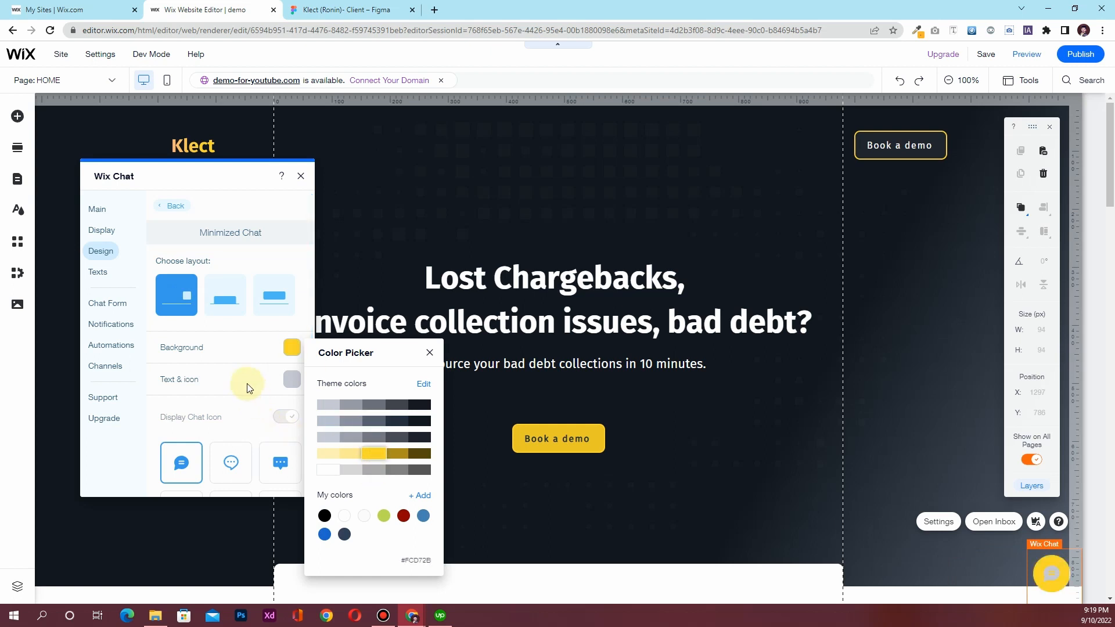
pyautogui.click(296, 380)
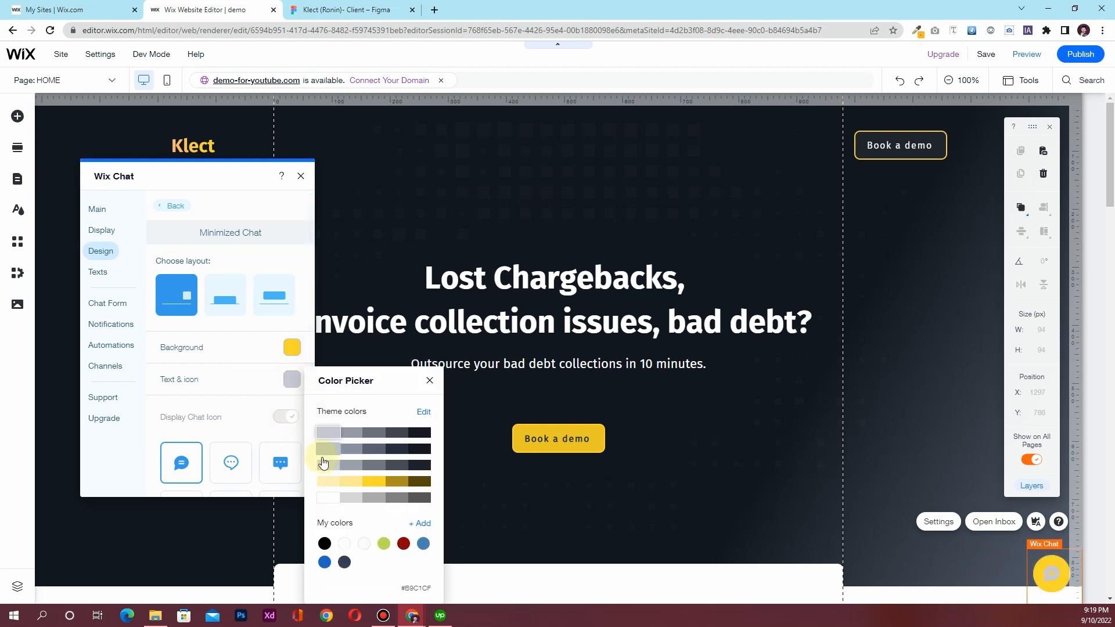
pyautogui.click(328, 498)
pyautogui.click(244, 416)
pyautogui.click(231, 463)
pyautogui.scroll(-1, 249, 392)
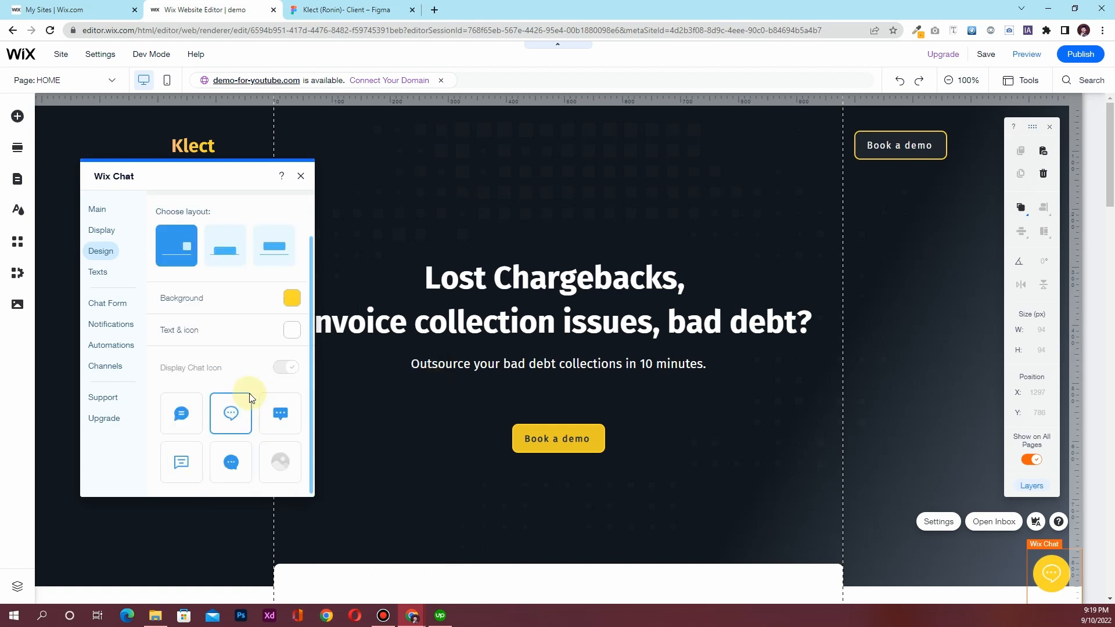
pyautogui.scroll(1, 249, 392)
pyautogui.click(168, 207)
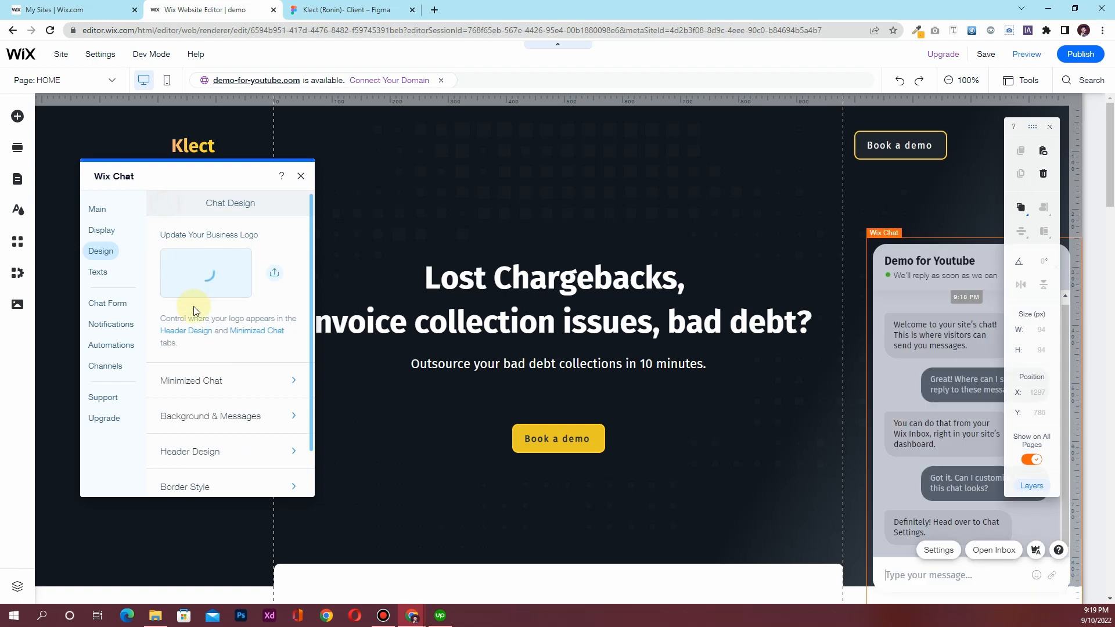
# Apply the wavy topographic chat background pattern and make the send icon near-black
pyautogui.click(223, 421)
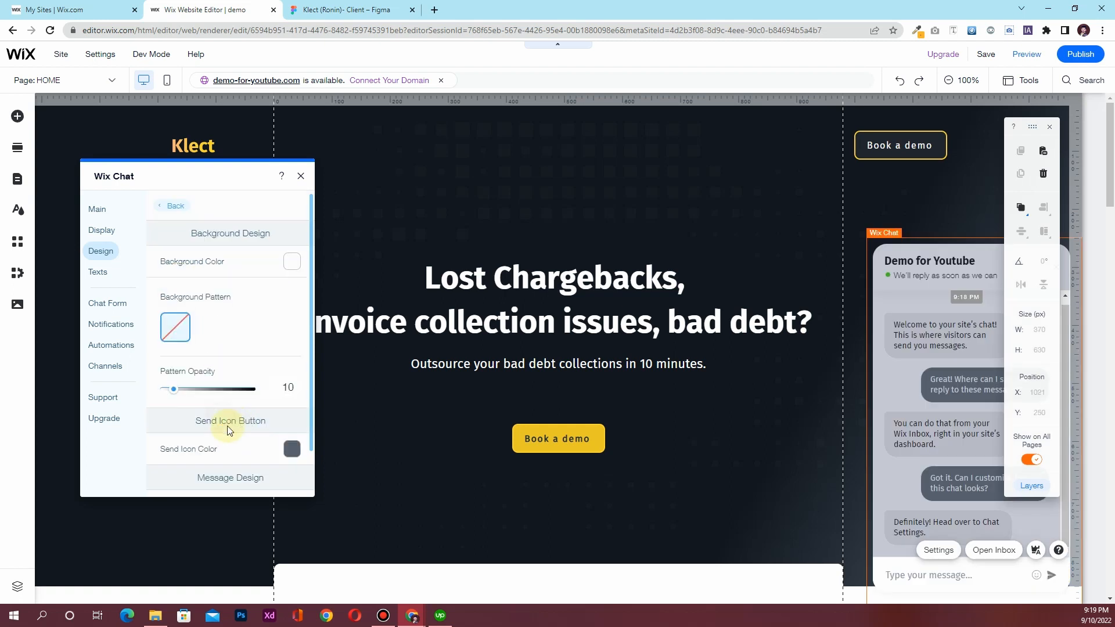
pyautogui.scroll(-1, 277, 421)
pyautogui.click(243, 308)
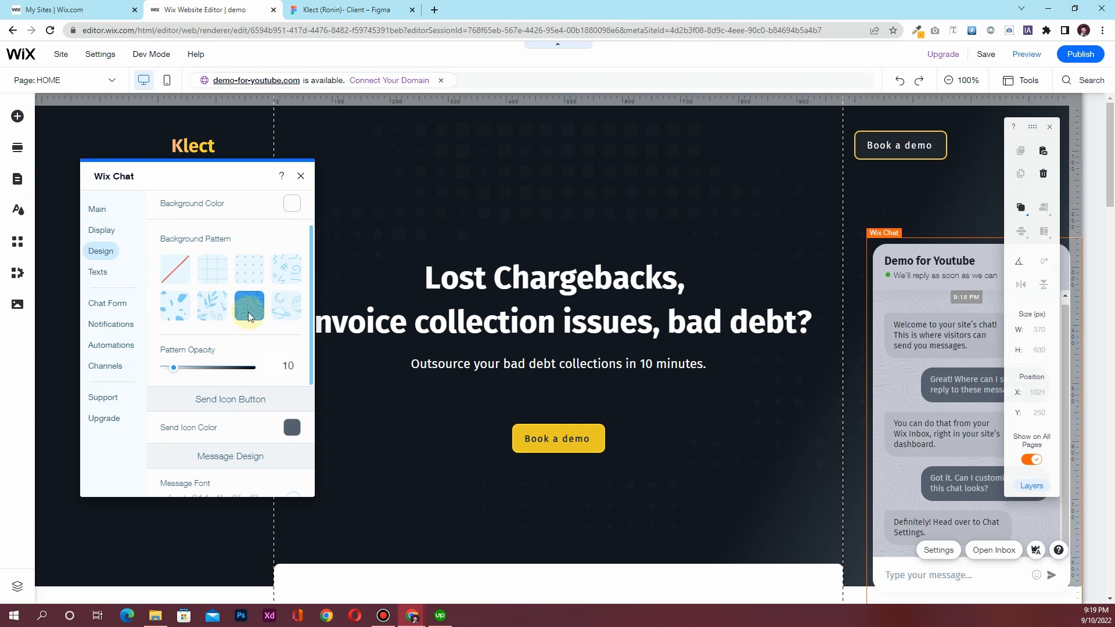
pyautogui.scroll(-1, 251, 334)
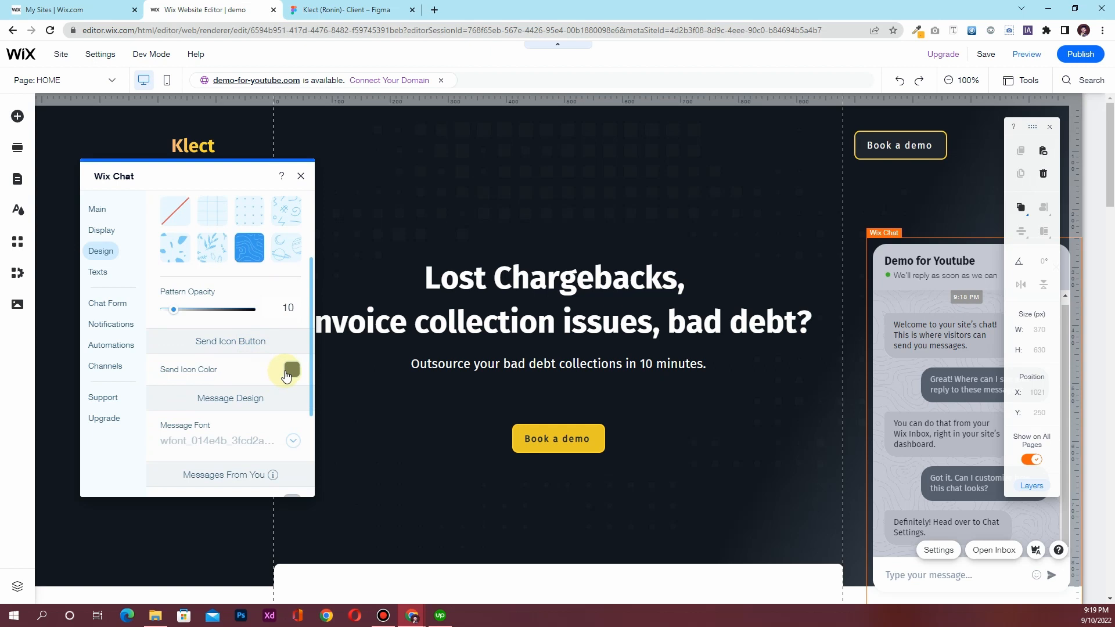
pyautogui.click(290, 370)
pyautogui.click(374, 476)
pyautogui.click(419, 426)
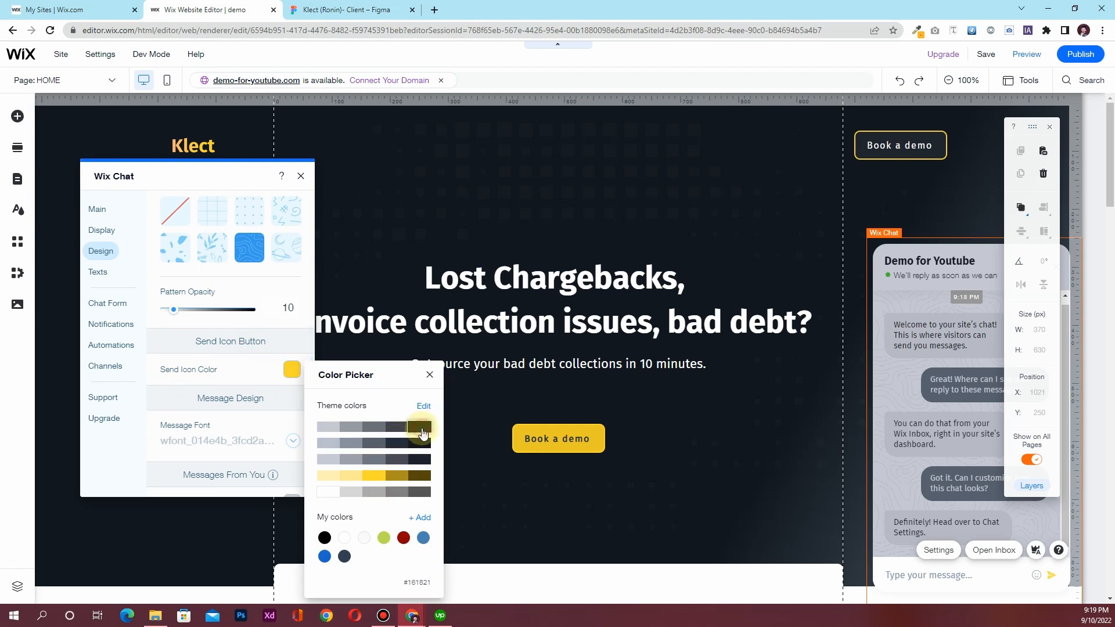
pyautogui.click(257, 374)
# Review the message and background fill colours, keeping the chat background white #FFFFFF
pyautogui.scroll(-3, 225, 428)
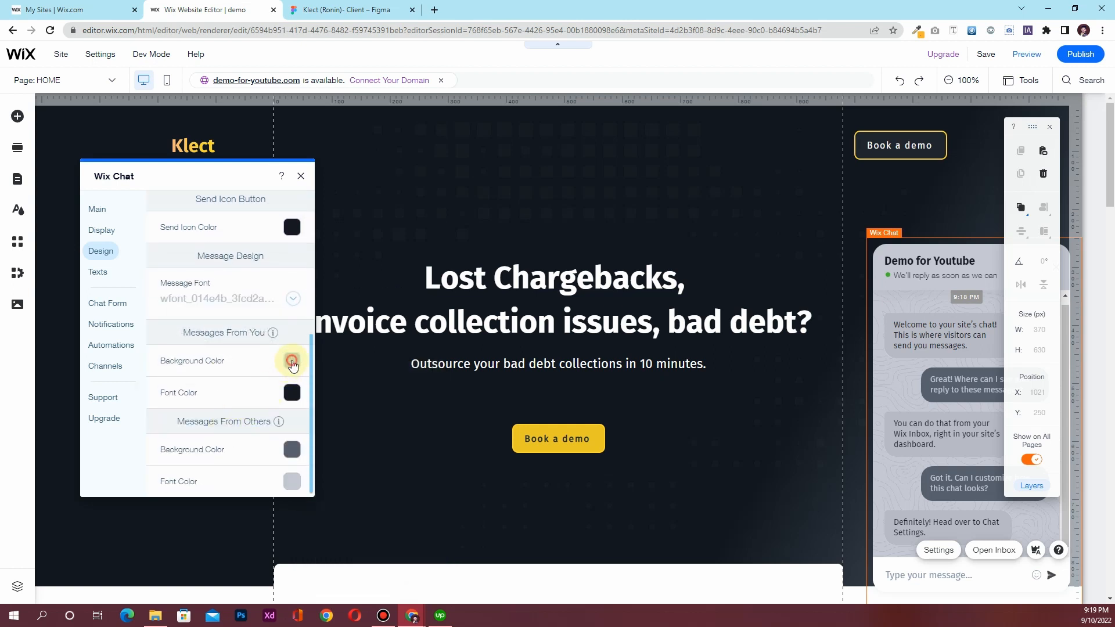
pyautogui.click(292, 362)
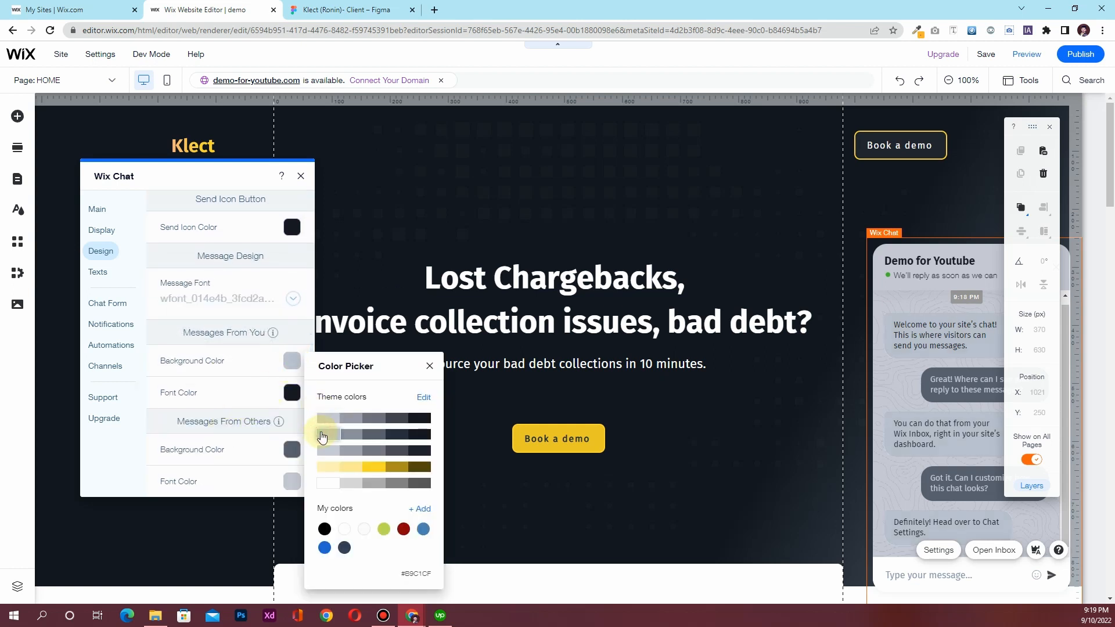
pyautogui.click(250, 393)
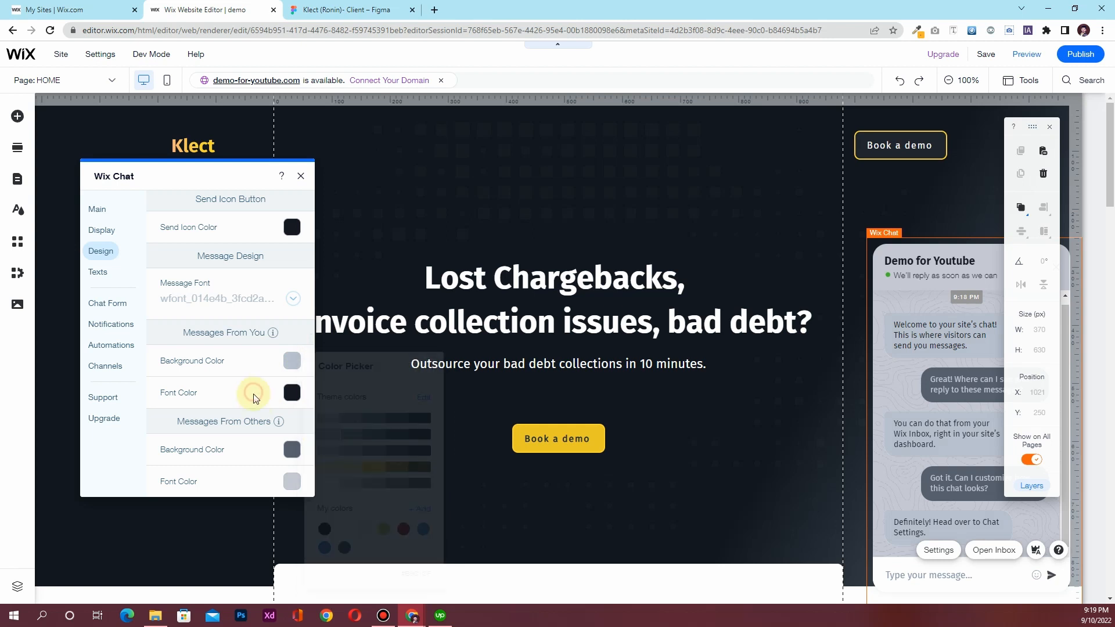
pyautogui.click(289, 459)
pyautogui.click(250, 447)
pyautogui.scroll(2, 215, 428)
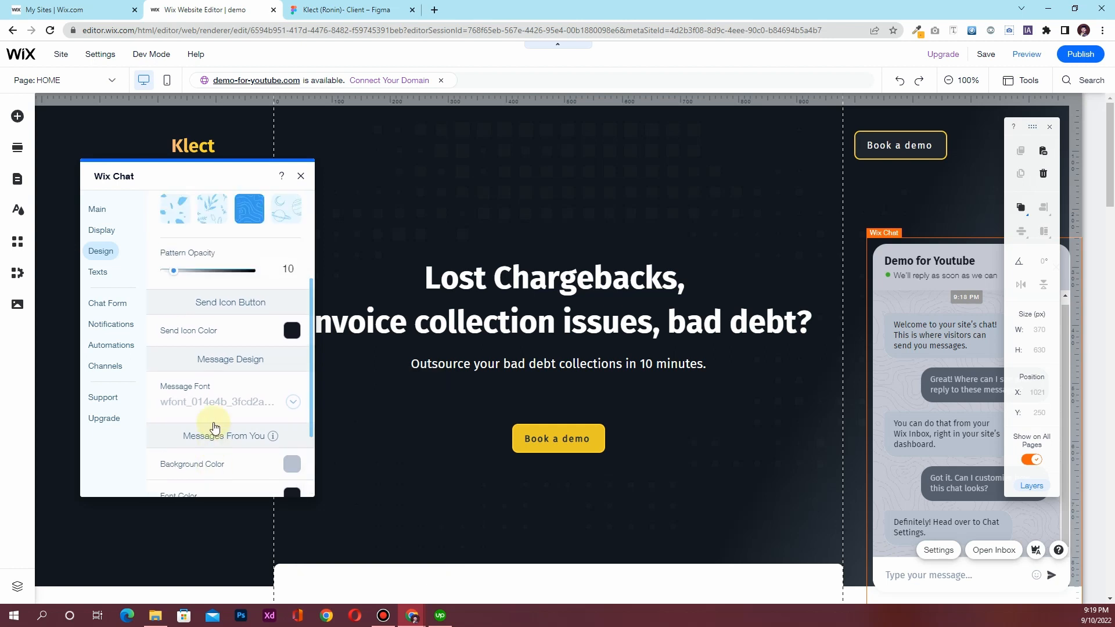
pyautogui.scroll(3, 209, 384)
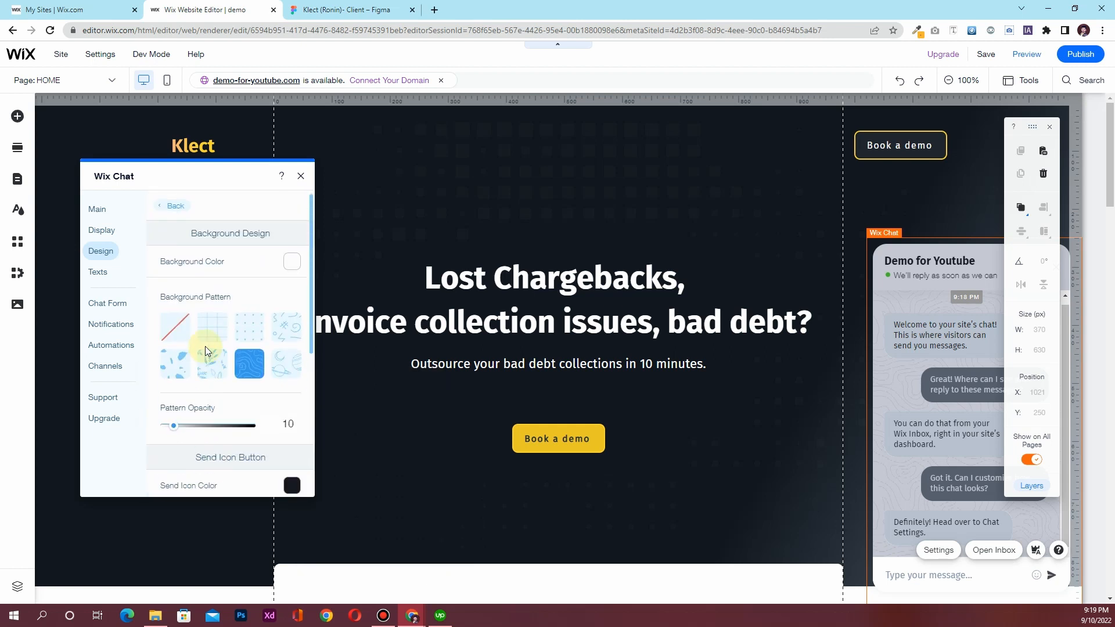
pyautogui.click(292, 261)
pyautogui.click(108, 337)
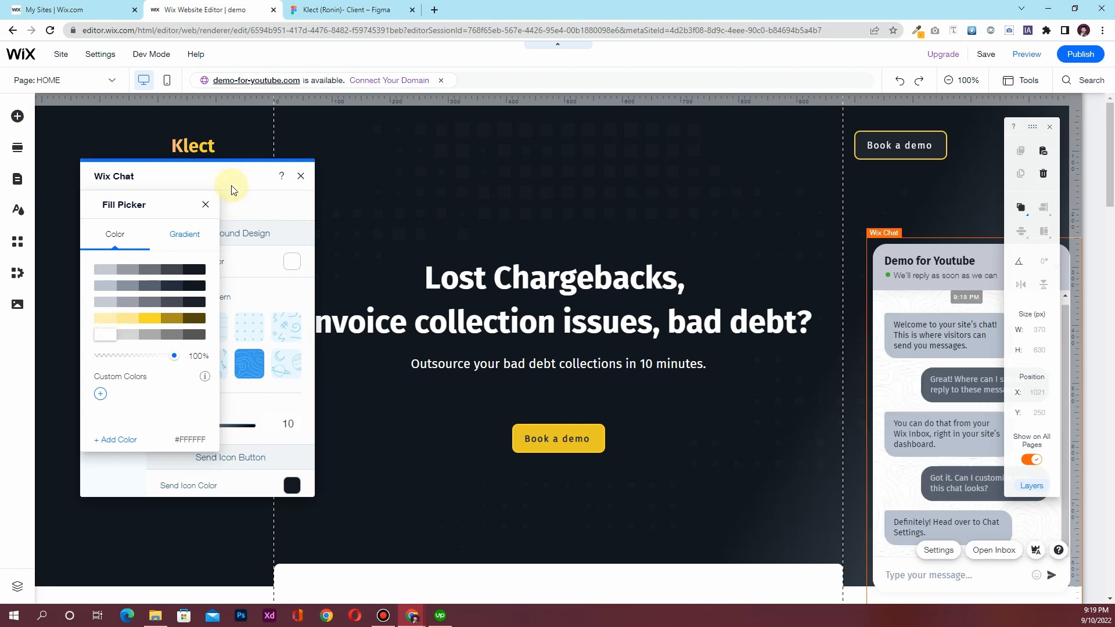
pyautogui.click(205, 206)
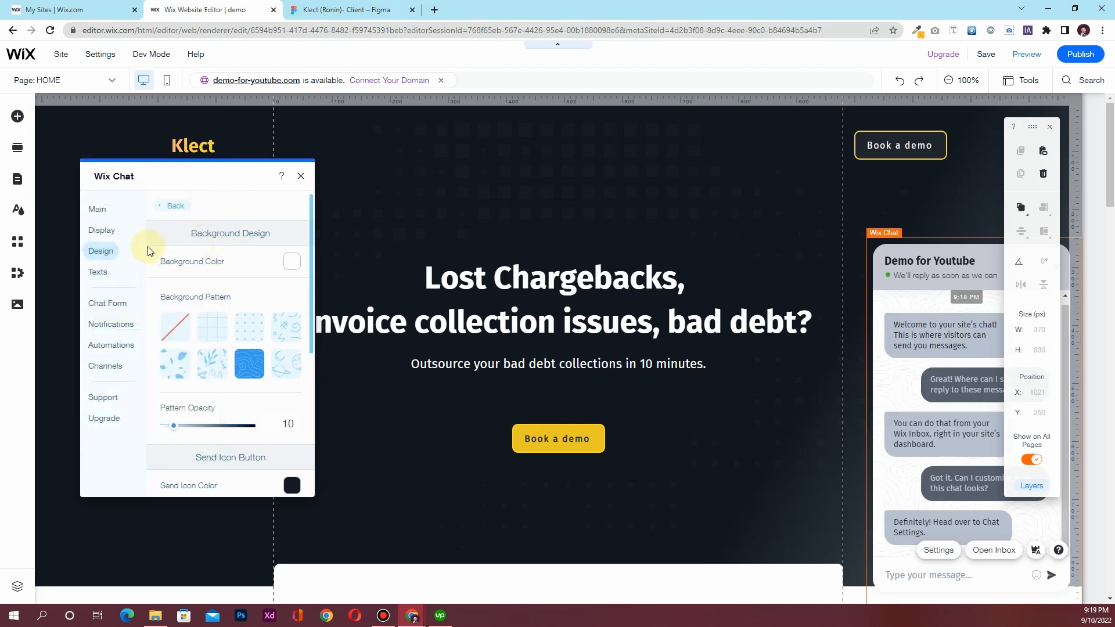
pyautogui.click(169, 207)
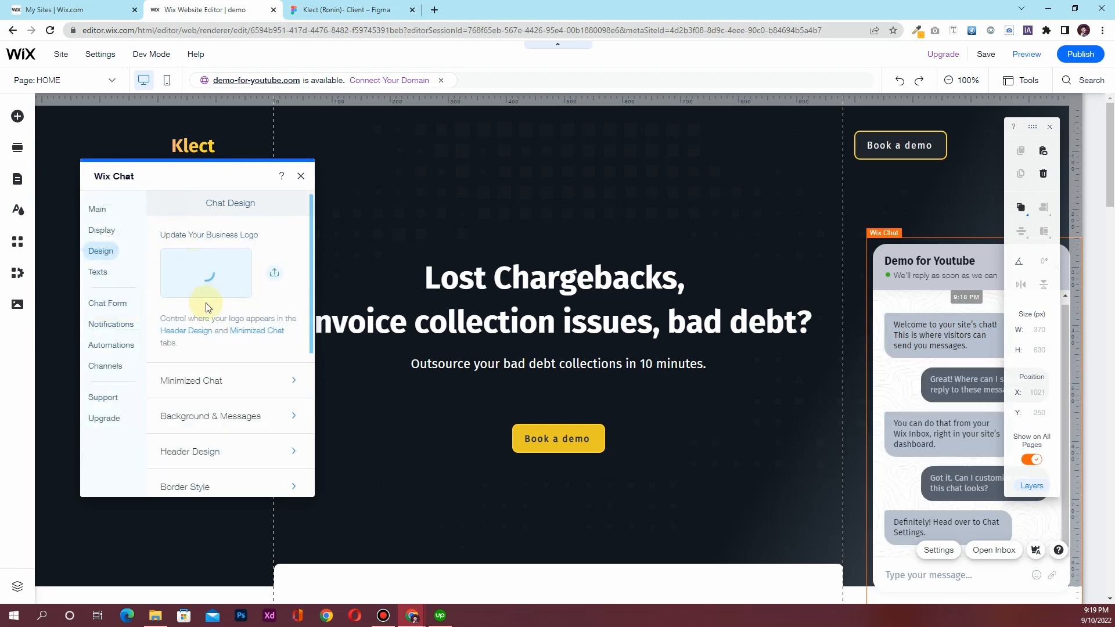
# Set the chat header background to yellow #FCD72B and close the chat settings
pyautogui.click(208, 442)
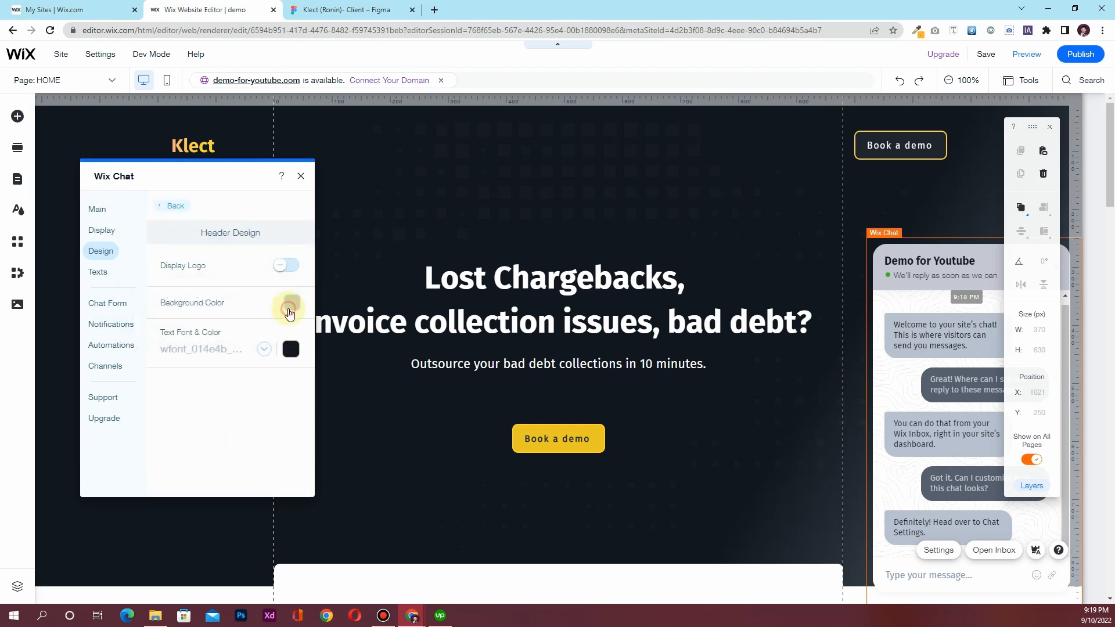
pyautogui.click(289, 312)
pyautogui.click(372, 408)
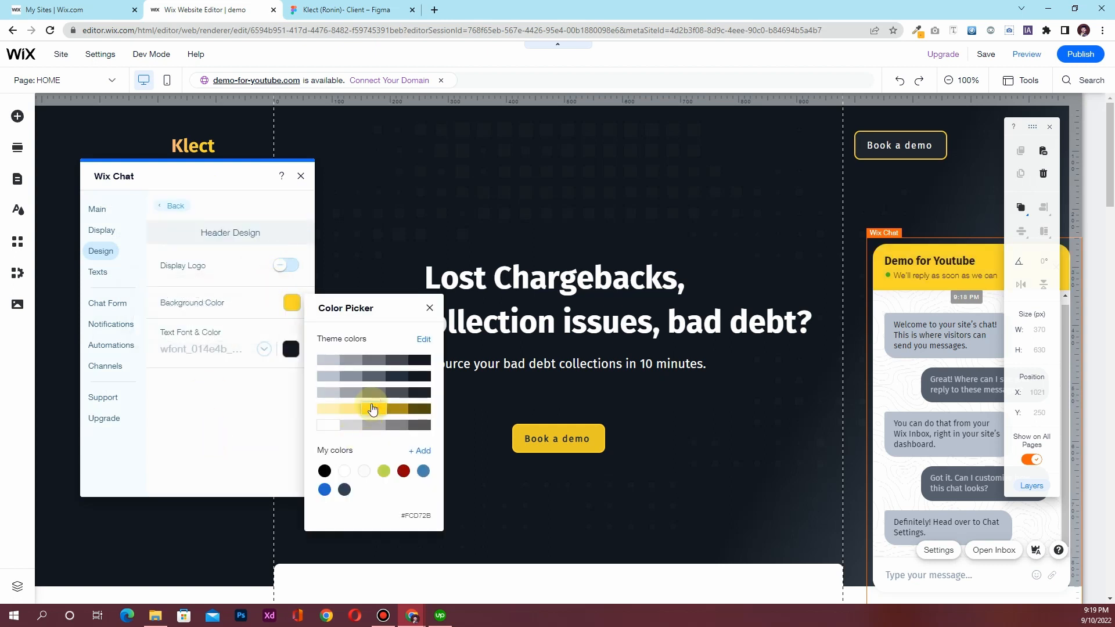
pyautogui.click(216, 438)
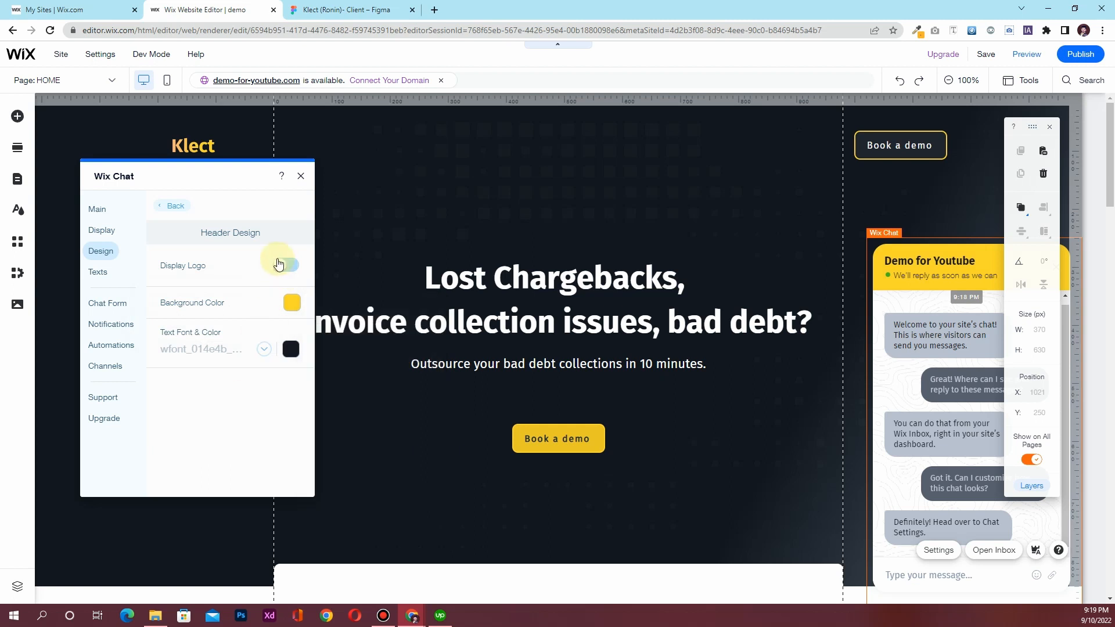
pyautogui.click(302, 176)
# Save the site again, dismiss the saved confirmation, and launch Preview mode
pyautogui.scroll(-8, 262, 325)
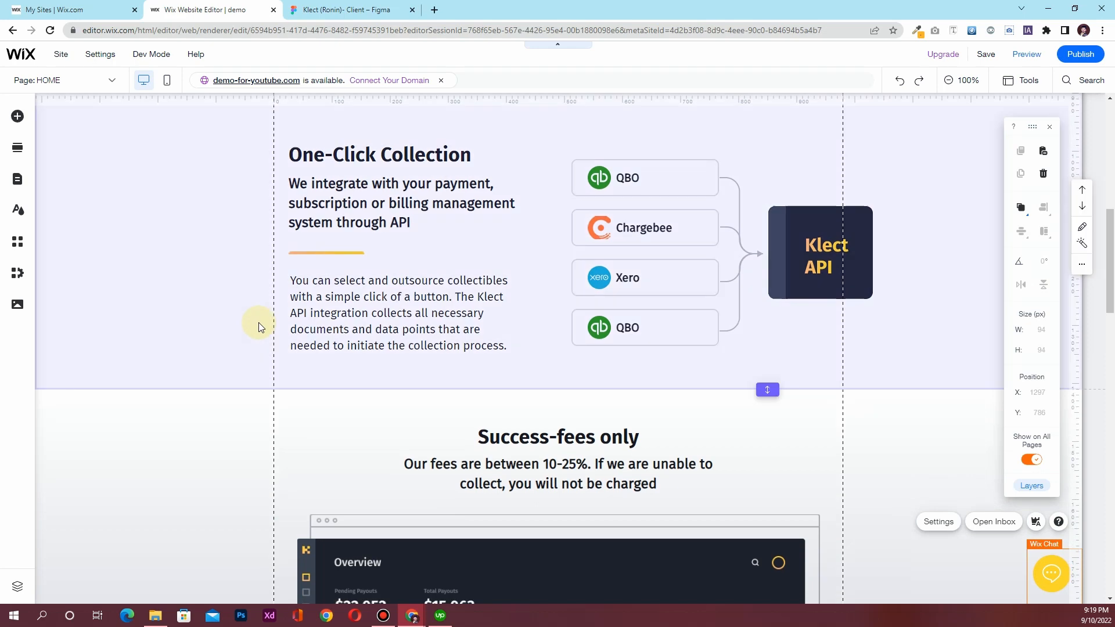
pyautogui.scroll(-20, 259, 325)
pyautogui.scroll(16, 255, 317)
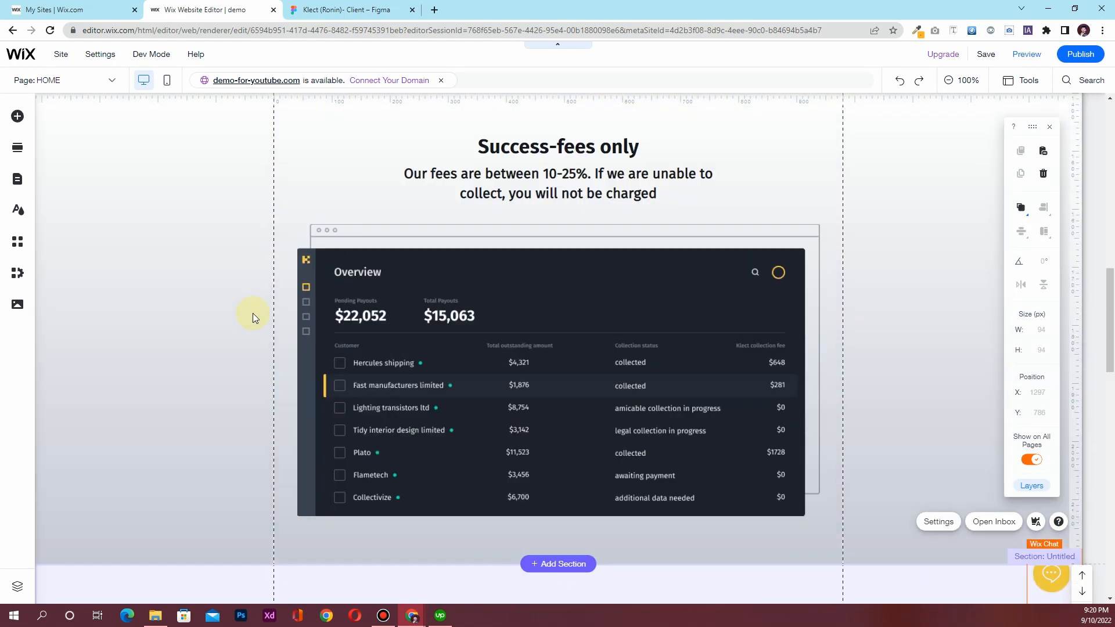
pyautogui.scroll(-15, 251, 311)
pyautogui.scroll(14, 244, 321)
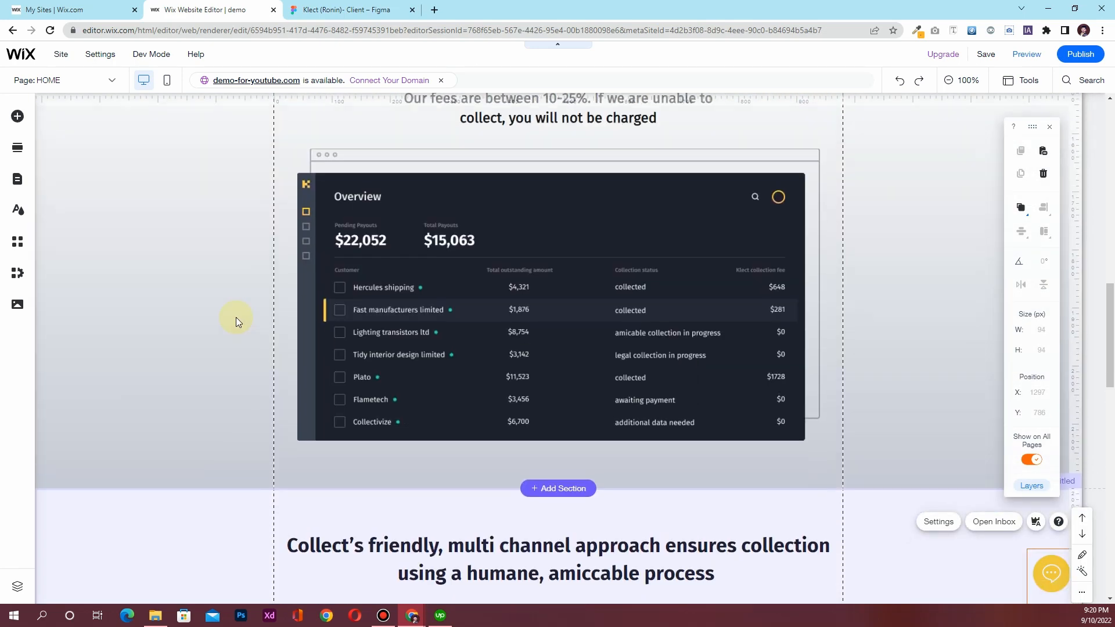
pyautogui.scroll(15, 236, 317)
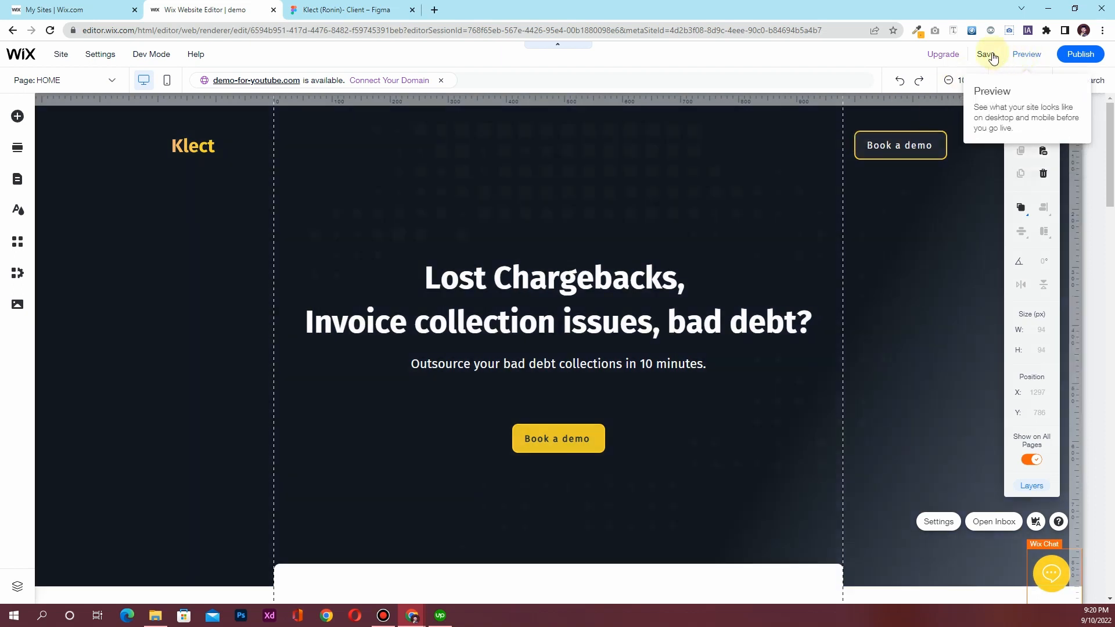
pyautogui.click(985, 53)
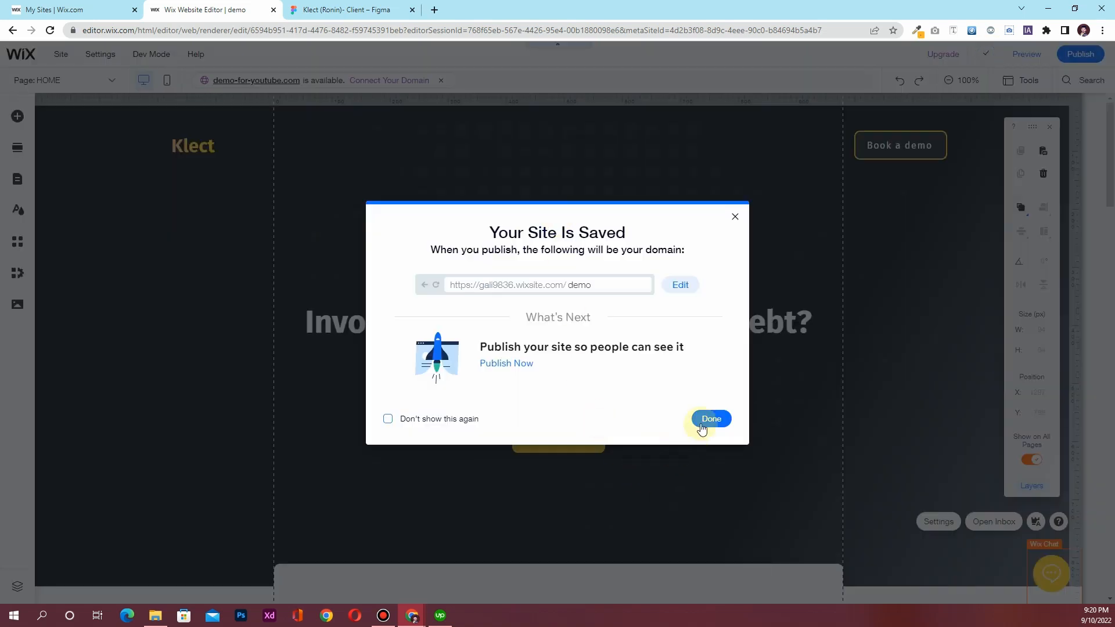
pyautogui.click(703, 420)
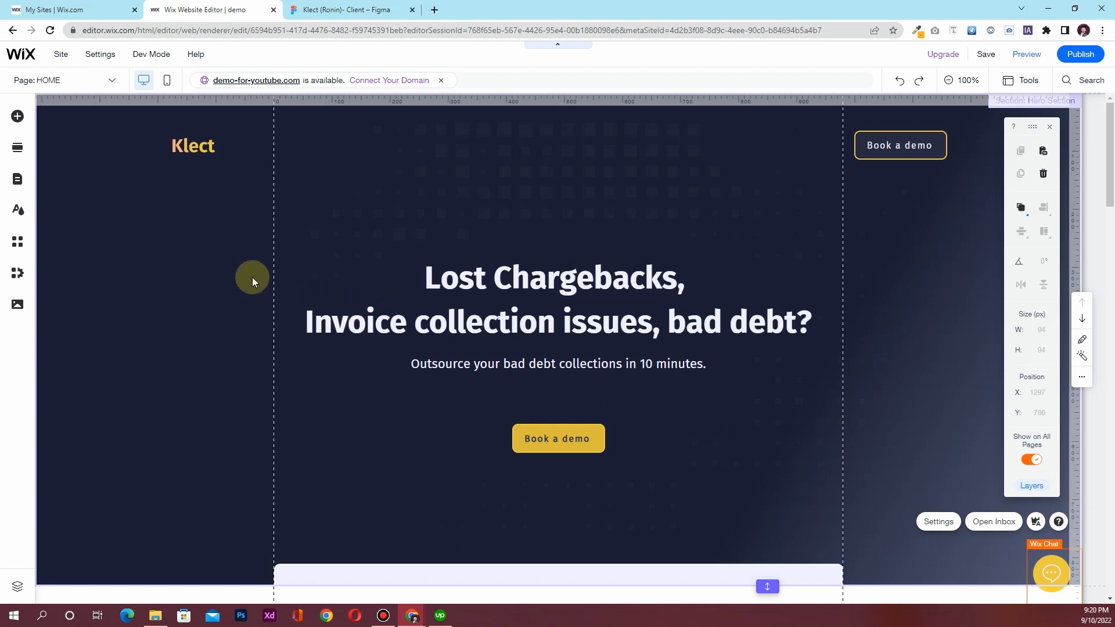
pyautogui.scroll(-3, 252, 277)
pyautogui.scroll(-9, 252, 277)
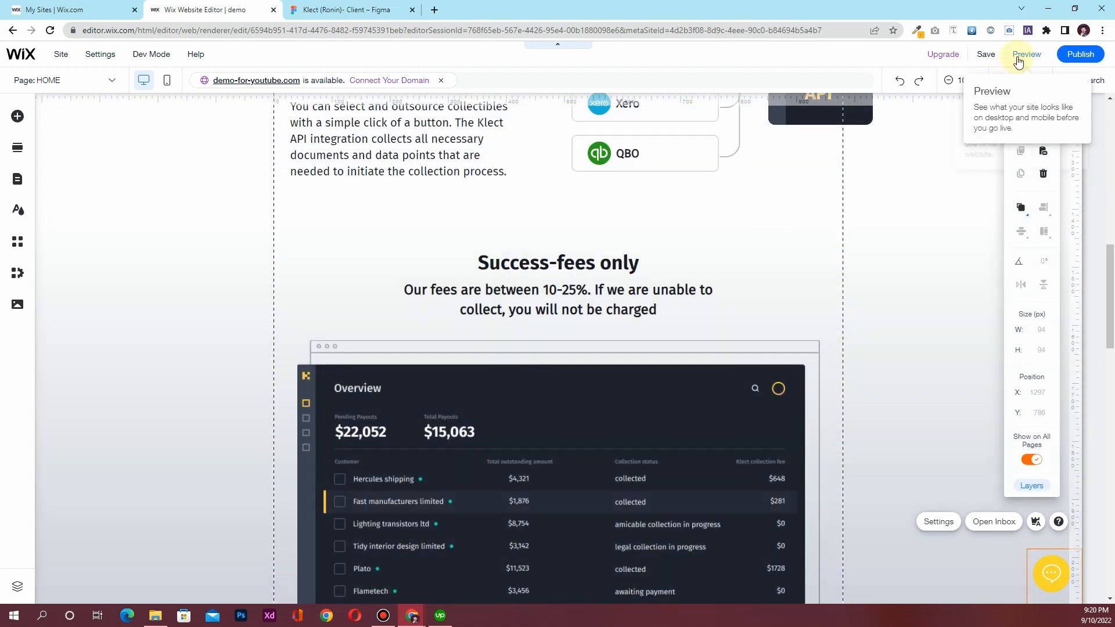
pyautogui.click(1018, 58)
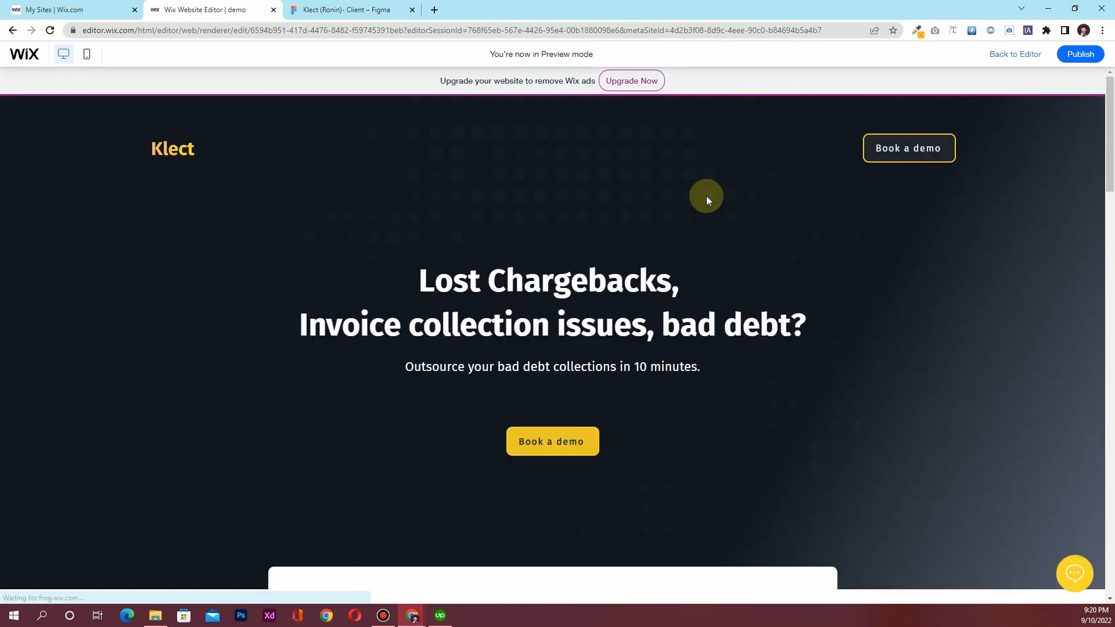
# Scroll the preview down to the footer and back up to One-Click Collection
pyautogui.scroll(-12, 706, 197)
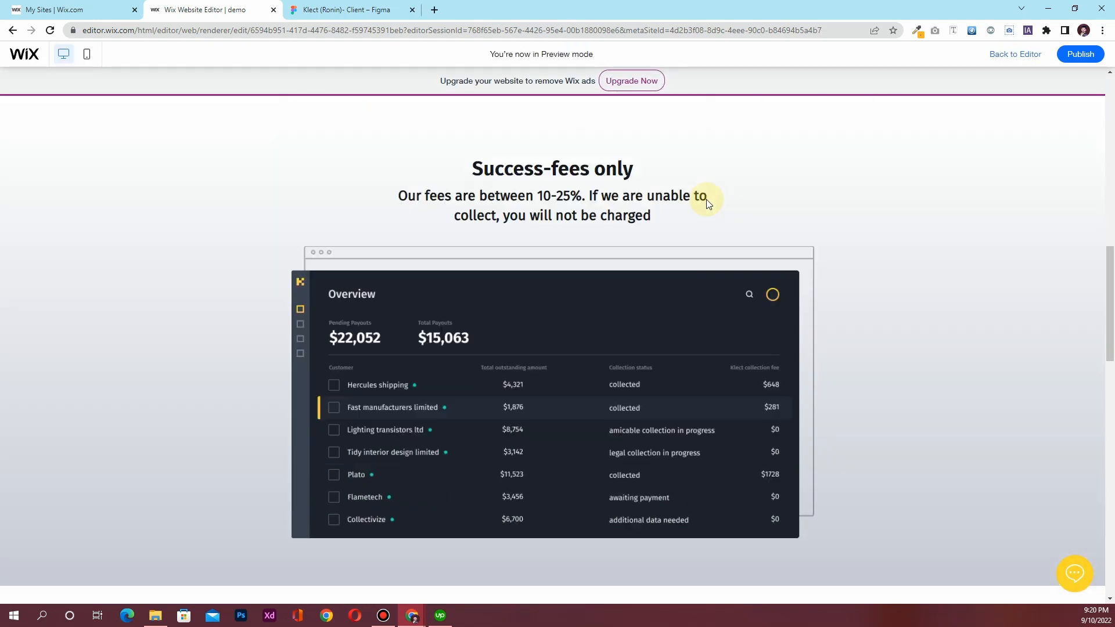
pyautogui.scroll(-12, 706, 199)
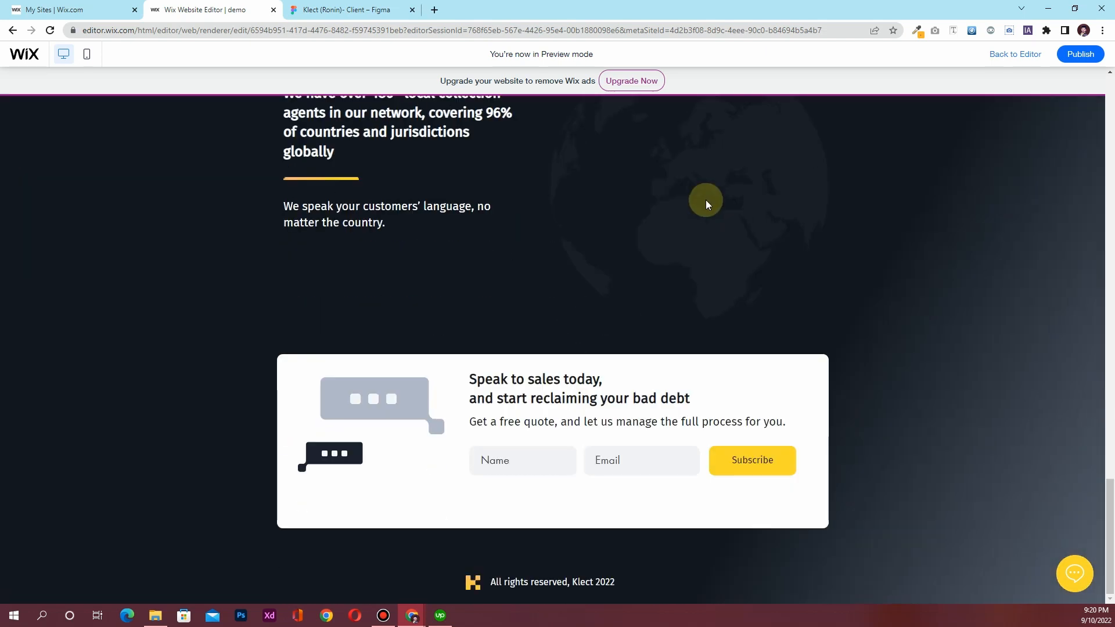
pyautogui.scroll(15, 705, 200)
pyautogui.scroll(7, 705, 199)
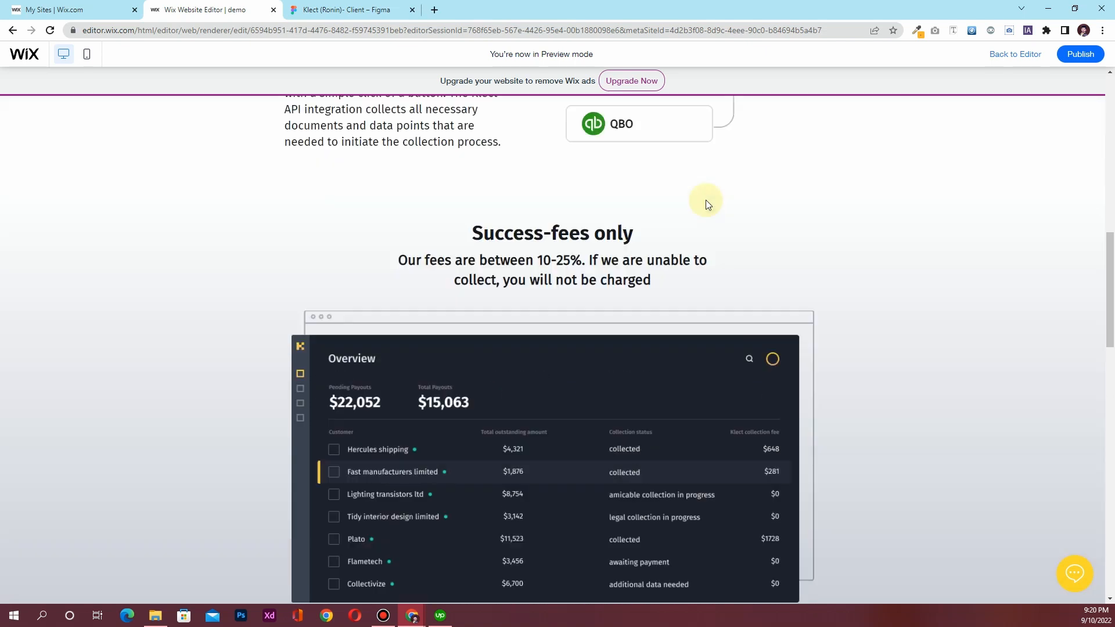